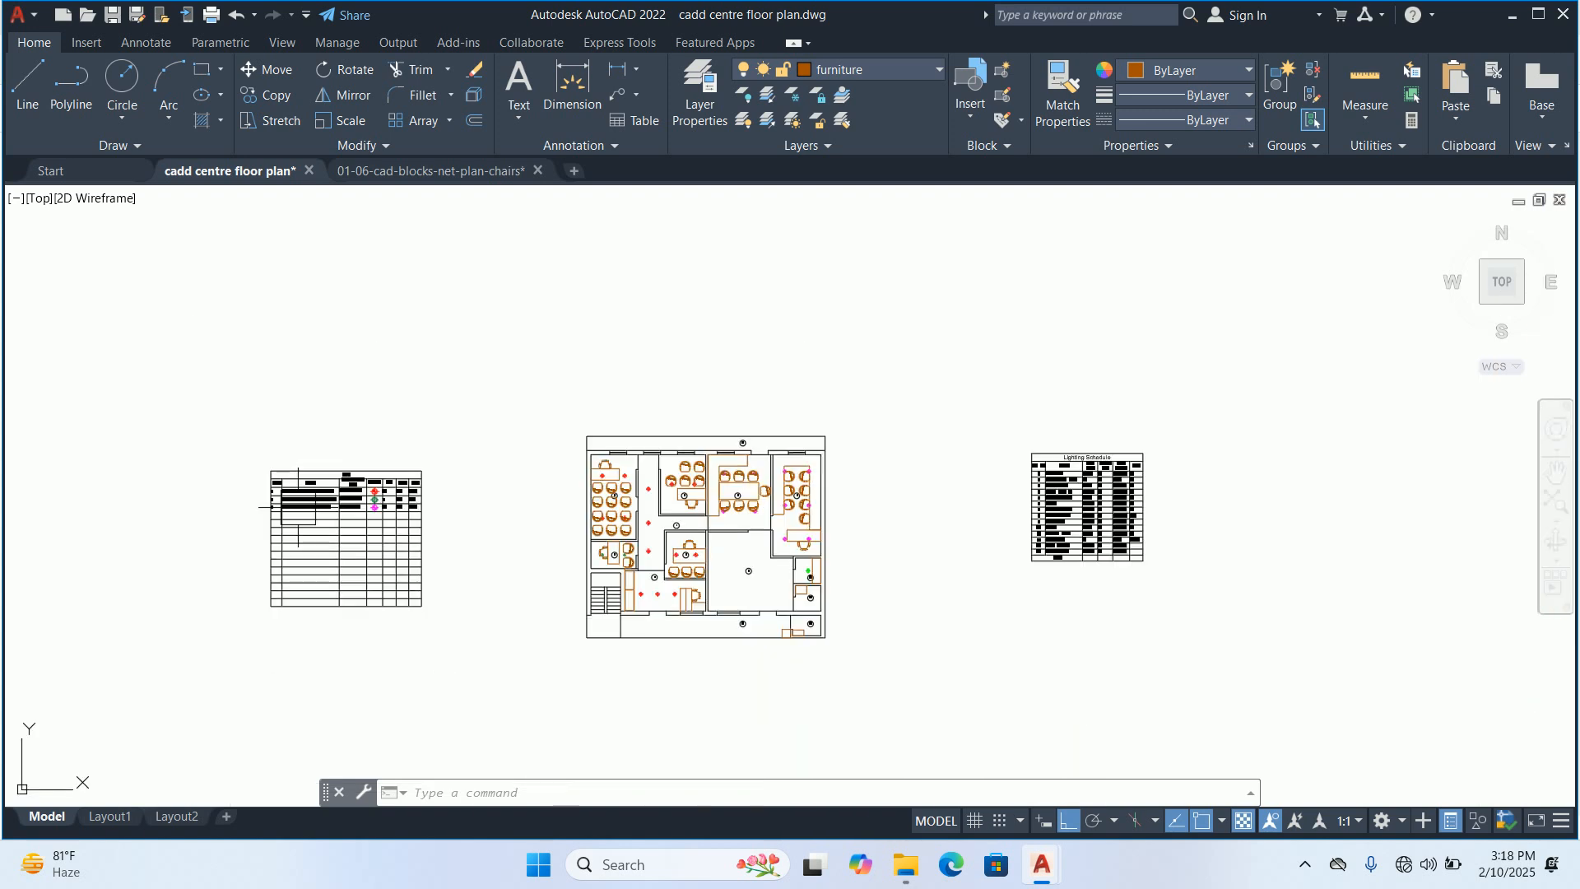
Examine the furniture and light layout across the numbered rooms of the floor plan
{"action": "mouse_move", "coordinate": [699, 571]}
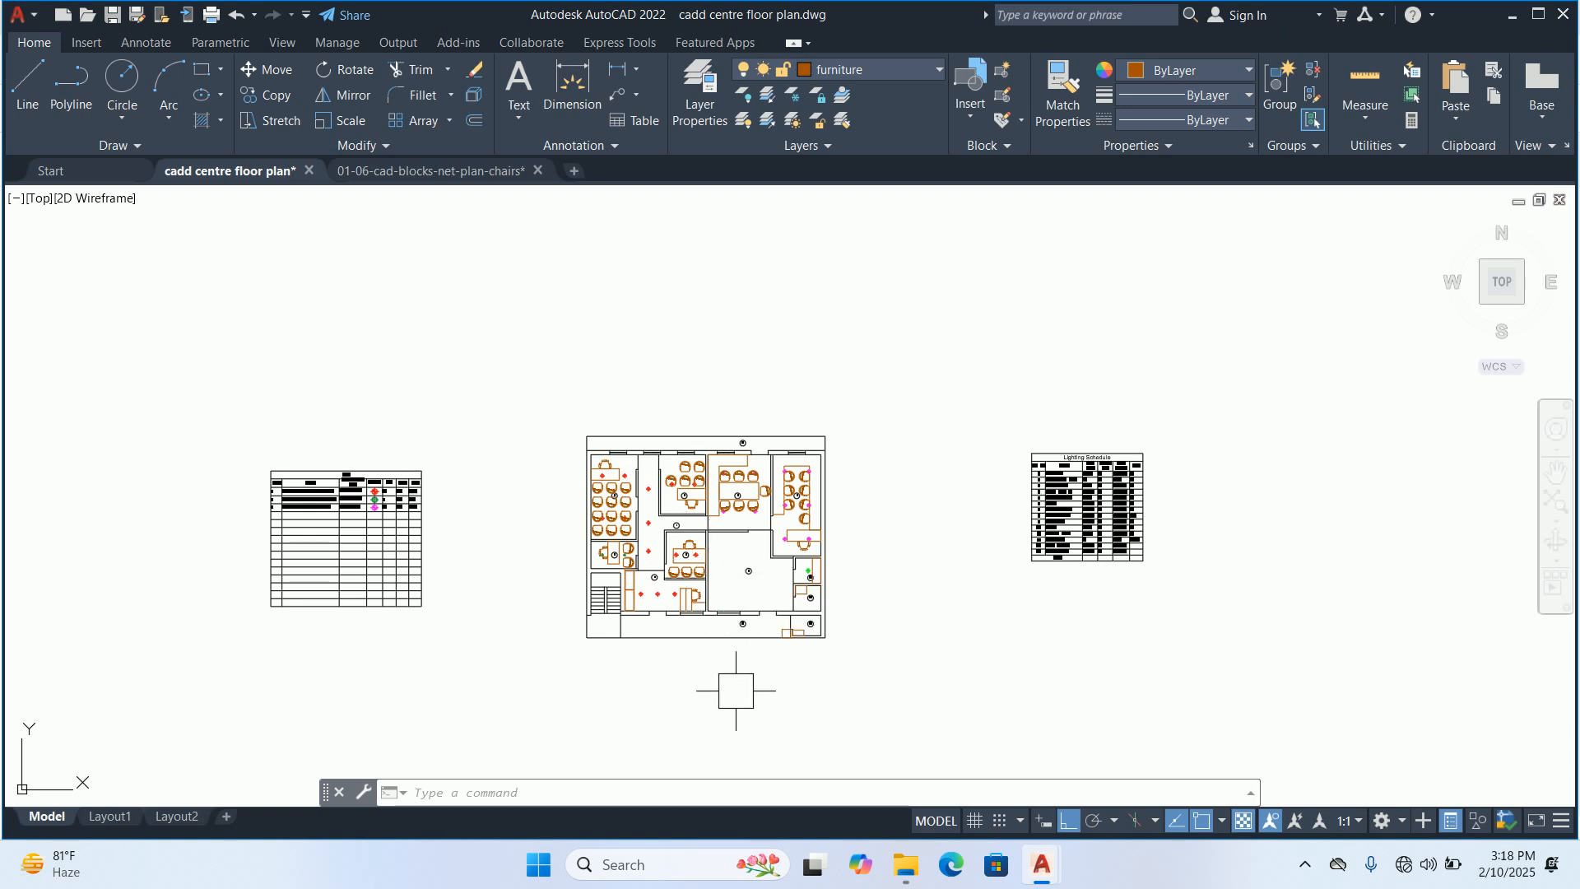
{"action": "scroll", "coordinate": [616, 621], "scroll_direction": "up", "scroll_amount": 6}
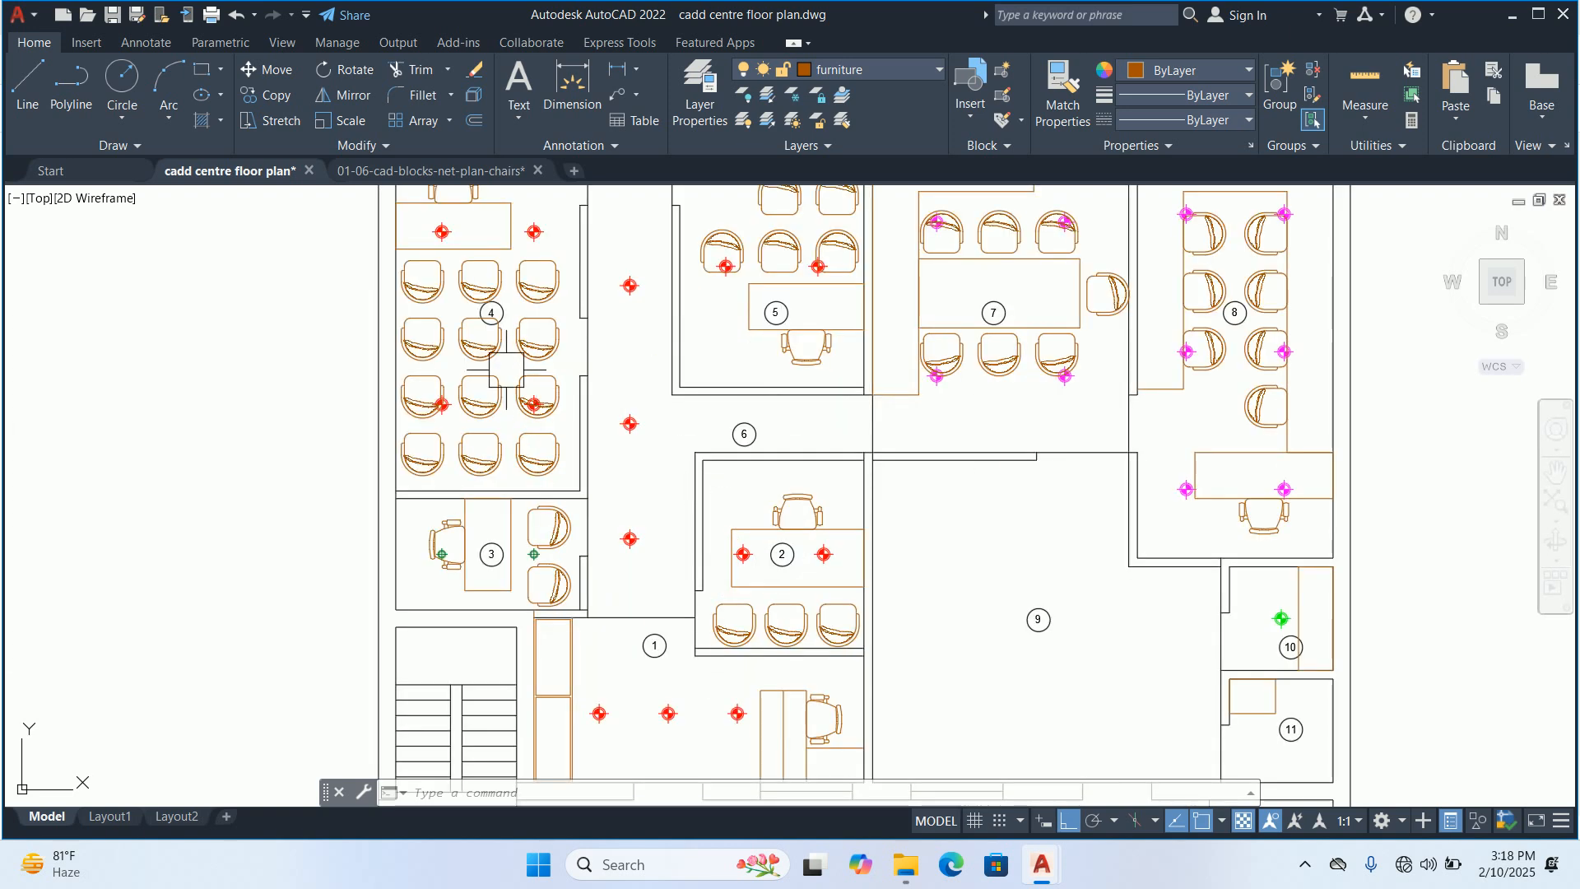
{"action": "scroll", "coordinate": [700, 609], "scroll_direction": "down", "scroll_amount": 2}
{"action": "middle_click_drag", "start_coordinate": [700, 610], "coordinate": [713, 561]}
{"action": "scroll", "coordinate": [797, 617], "scroll_direction": "up", "scroll_amount": 2}
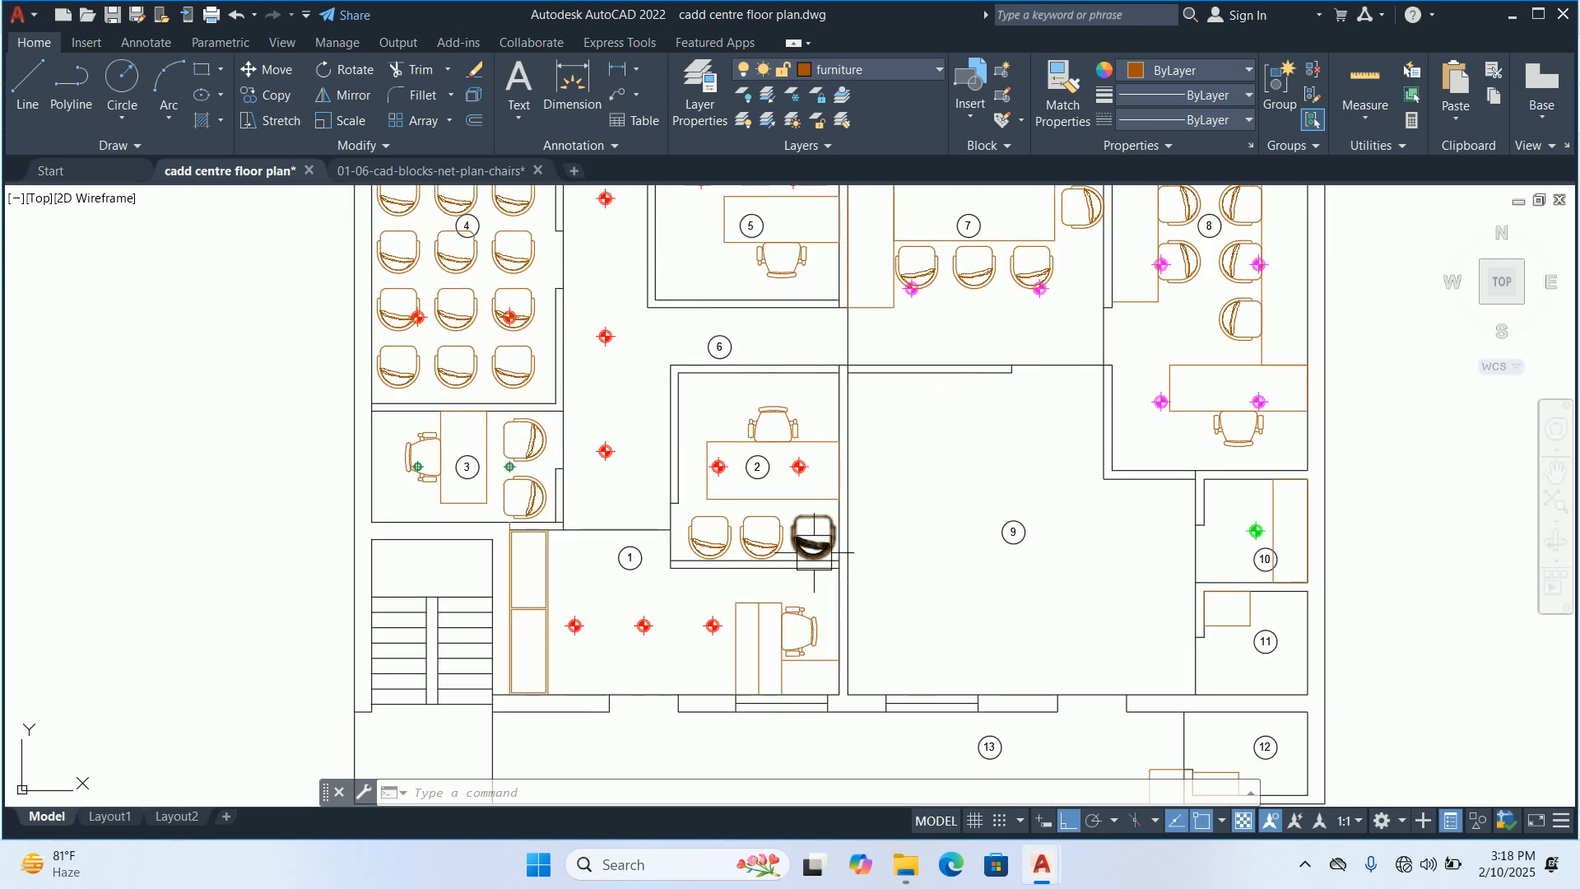
{"action": "mouse_move", "coordinate": [795, 524]}
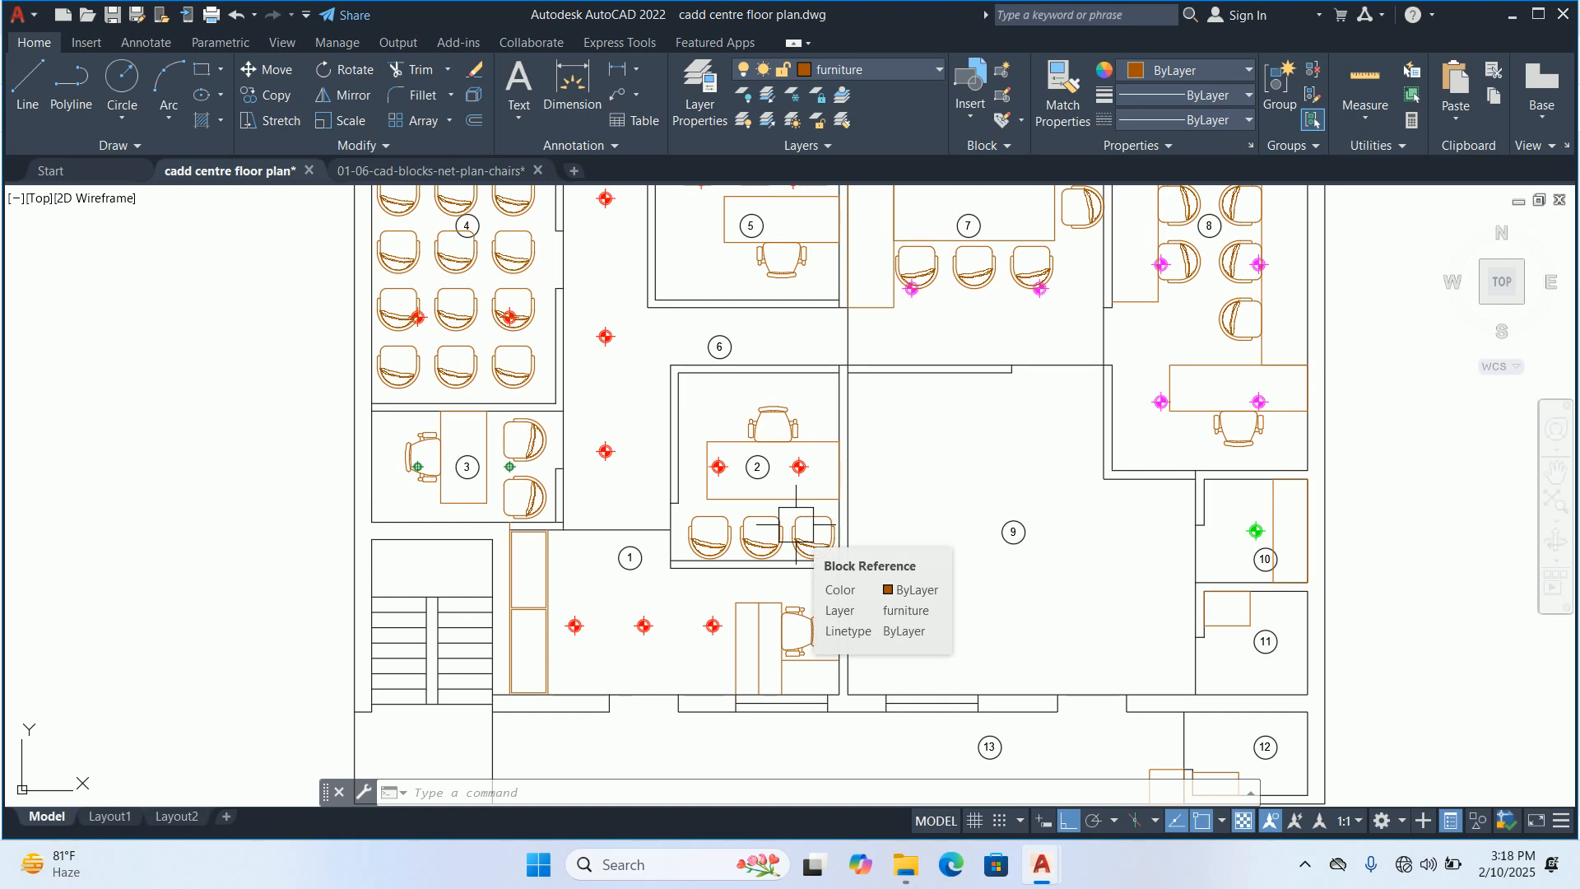
{"action": "mouse_move", "coordinate": [817, 567]}
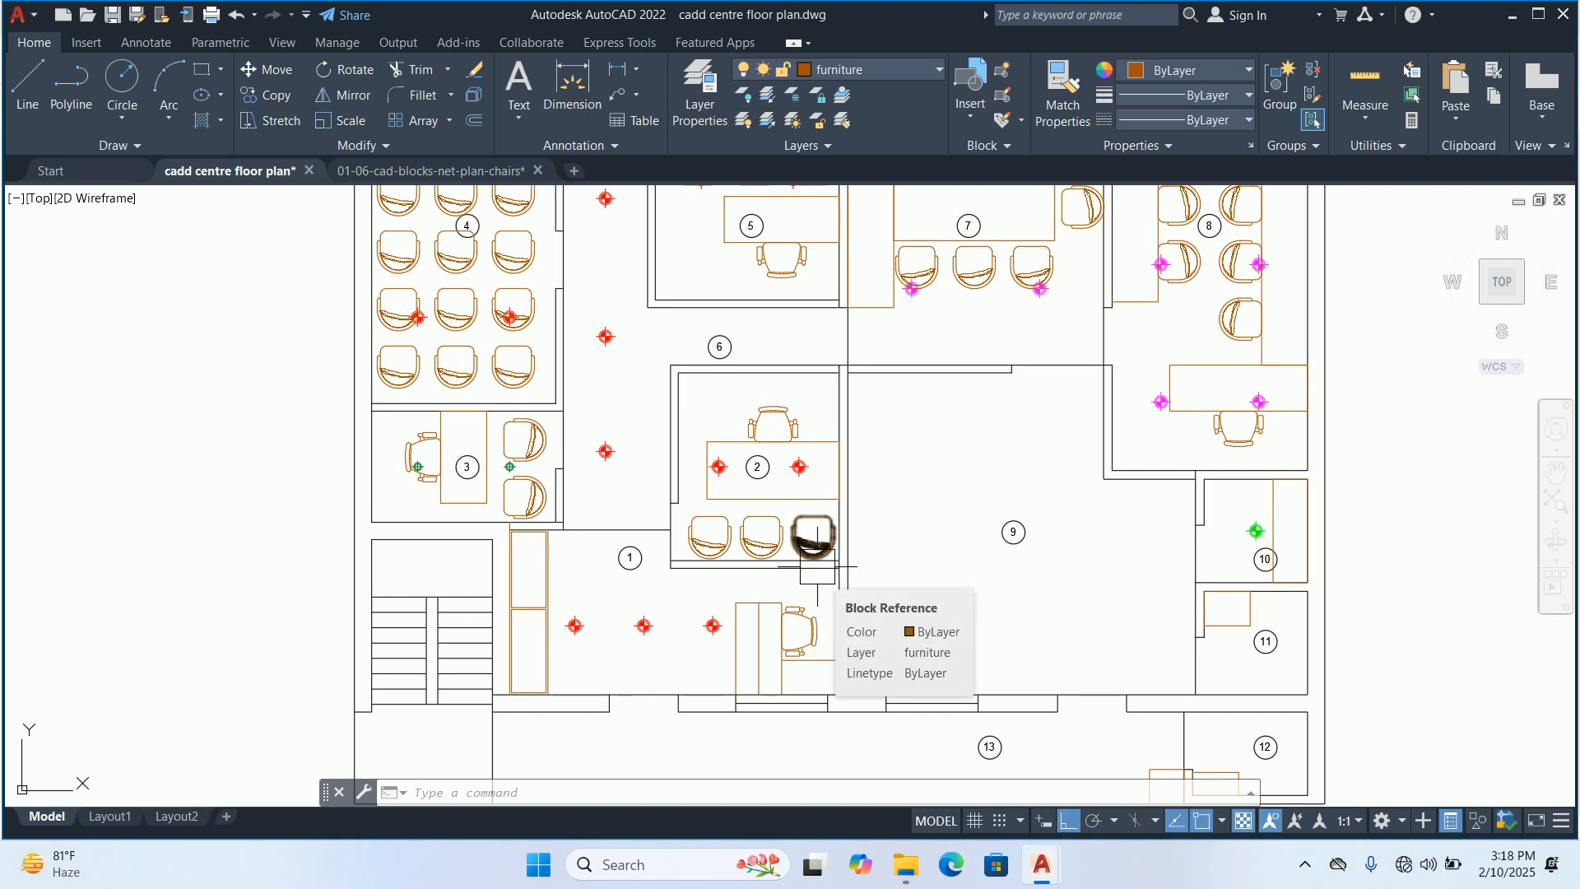
{"action": "scroll", "coordinate": [794, 635], "scroll_direction": "down", "scroll_amount": 2}
Draw a vertical rectangle 1.5 long by 36 wide in the empty space beside the staircase, outside the floor plan
{"action": "type", "text": "rec"}
{"action": "key", "text": "Return"}
{"action": "scroll", "coordinate": [529, 565], "scroll_direction": "down", "scroll_amount": 2}
{"action": "middle_click_drag", "start_coordinate": [529, 564], "coordinate": [899, 551]}
{"action": "middle_click_drag", "start_coordinate": [769, 520], "coordinate": [661, 520]}
{"action": "scroll", "coordinate": [774, 523], "scroll_direction": "up", "scroll_amount": 2}
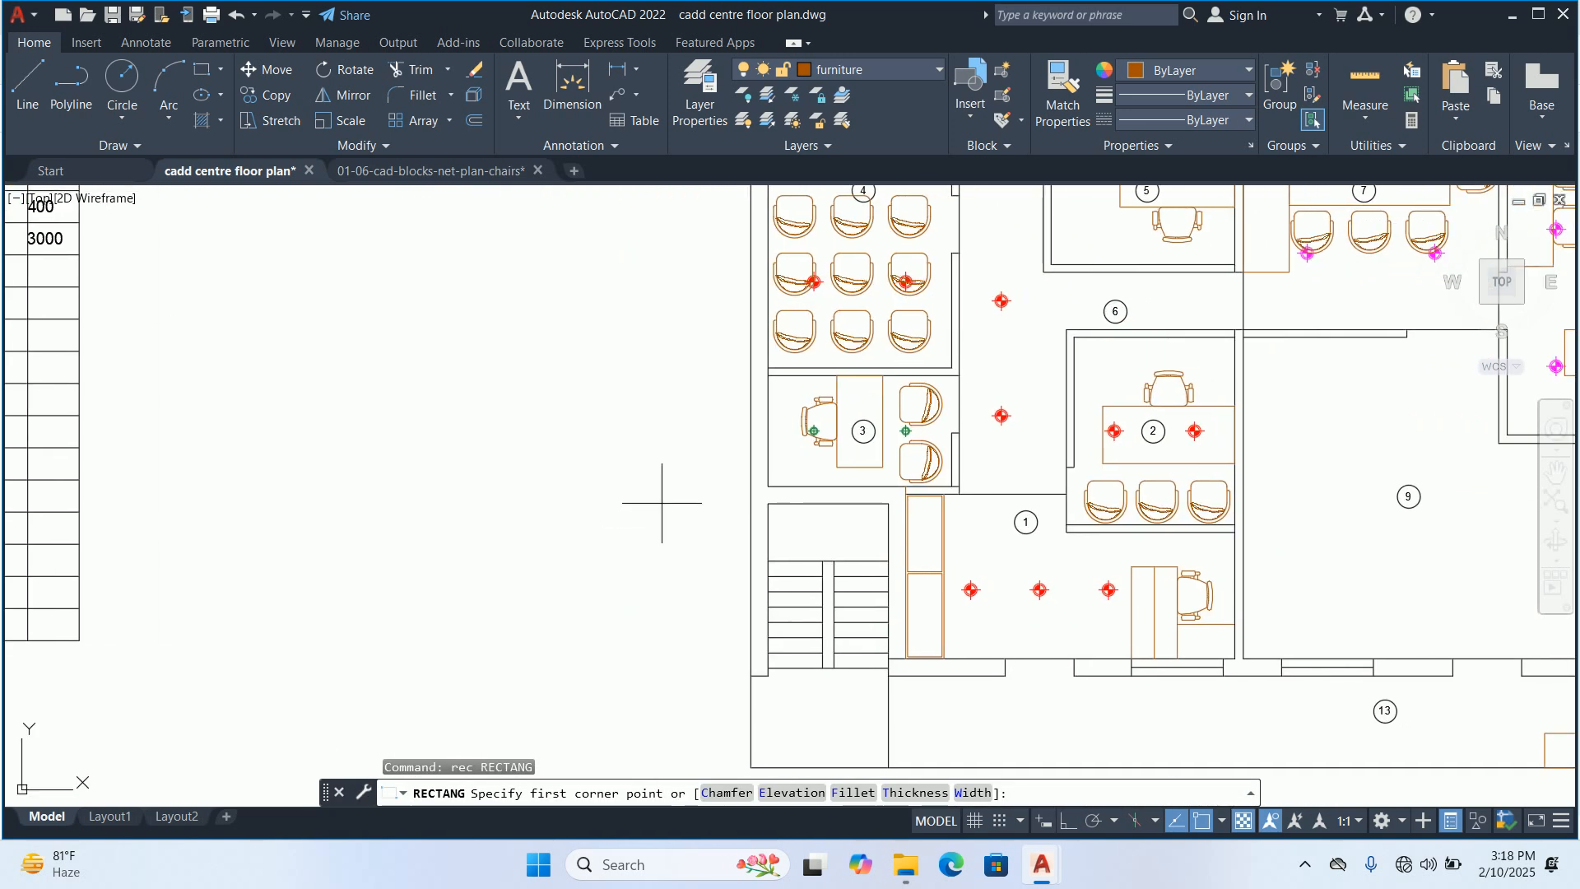
{"action": "middle_click_drag", "start_coordinate": [688, 540], "coordinate": [663, 494]}
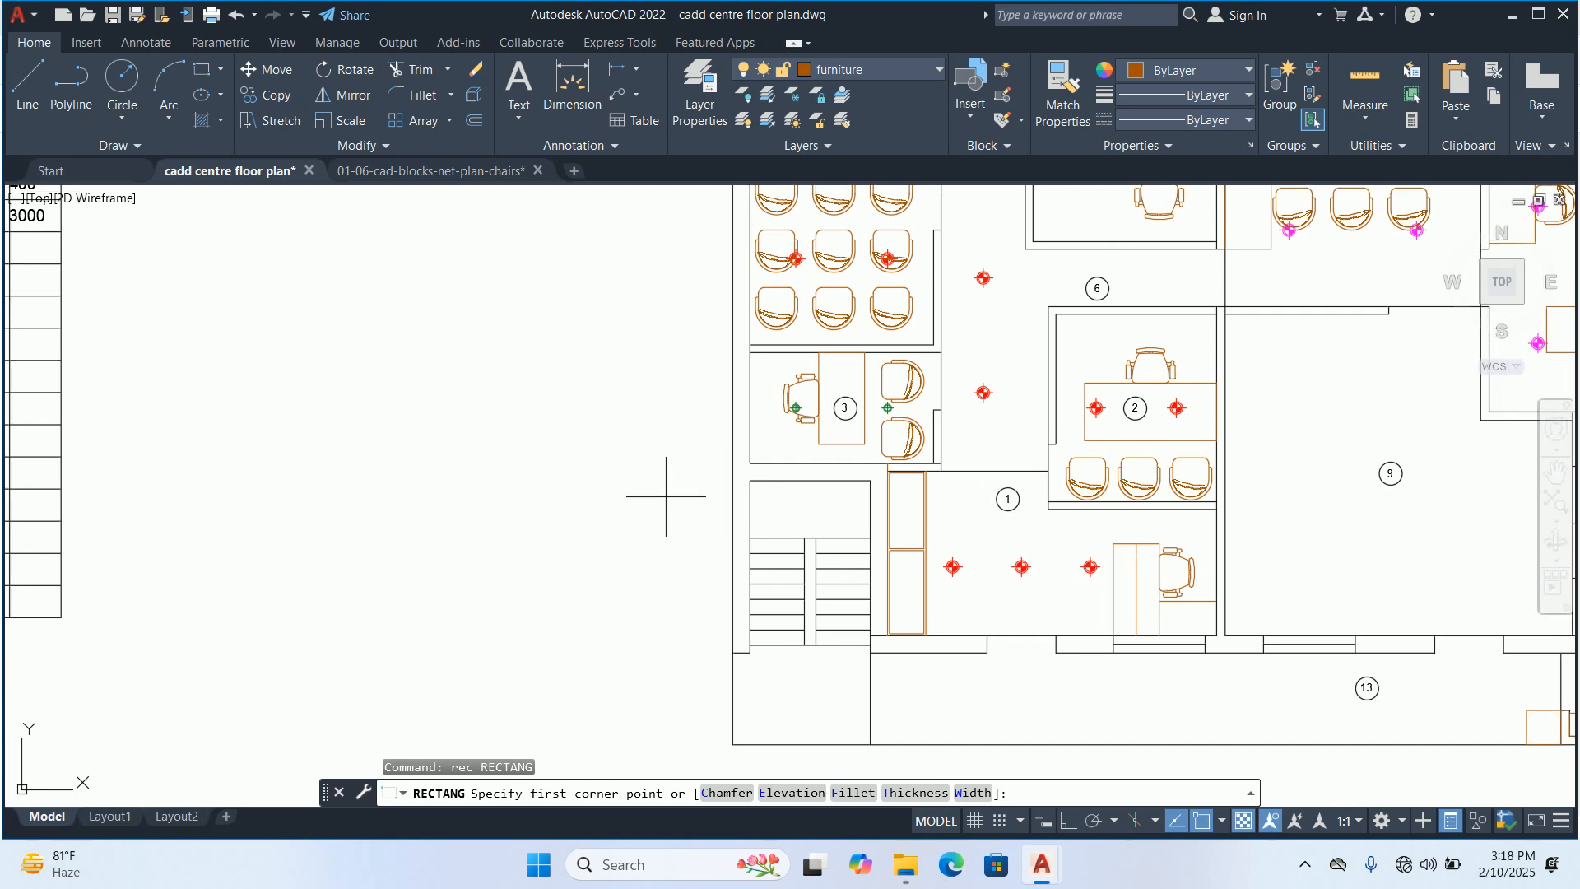
{"action": "left_click", "coordinate": [666, 486]}
{"action": "type", "text": "d"}
{"action": "key", "text": "Return"}
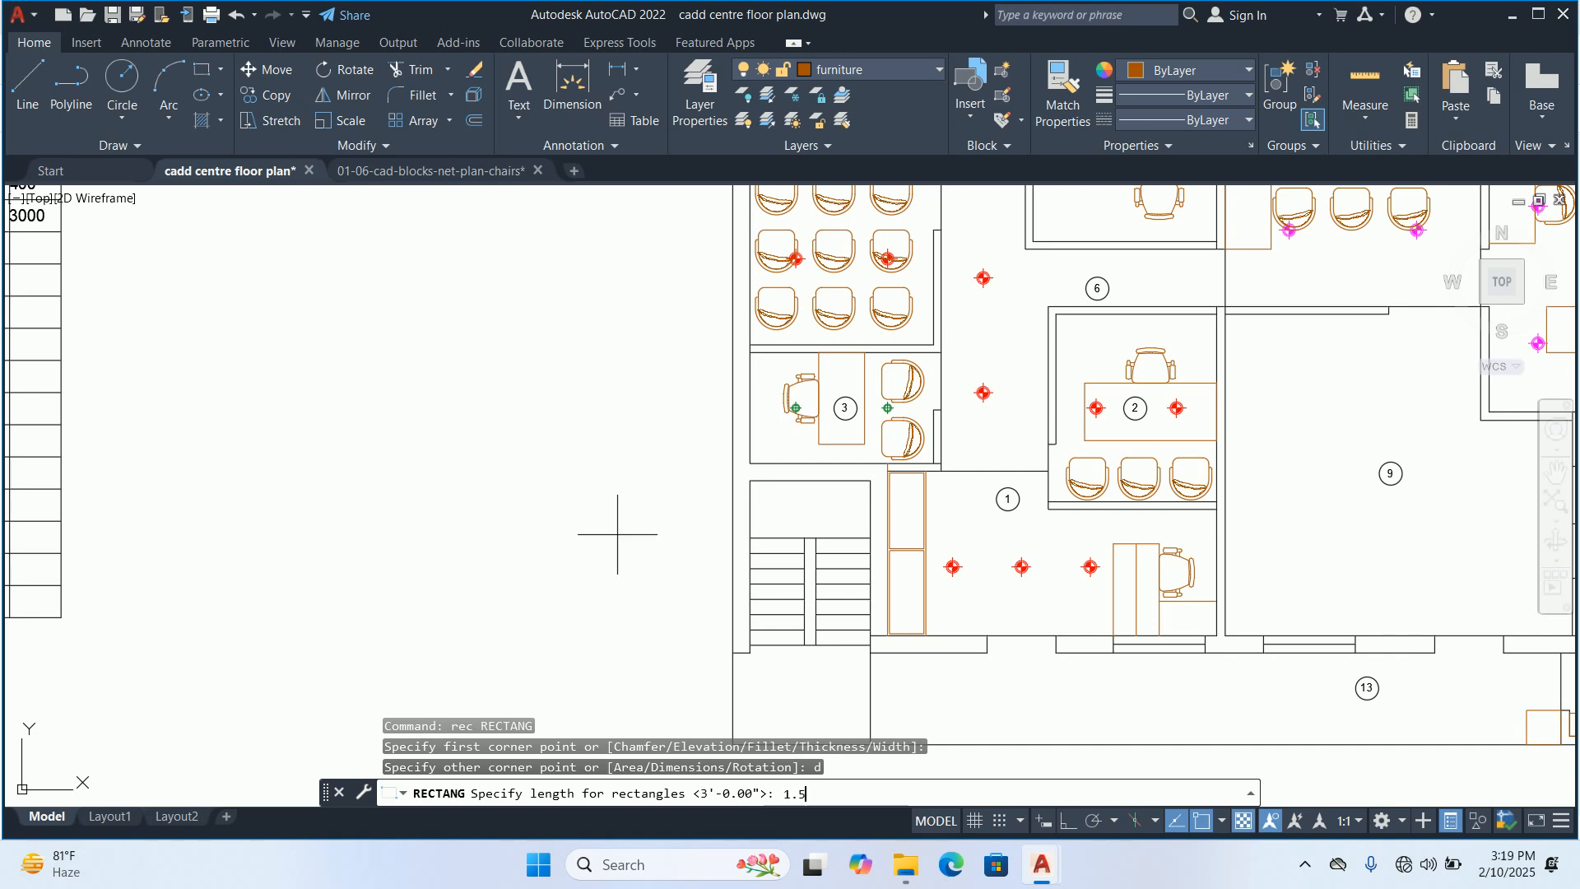
{"action": "key", "text": "Return"}
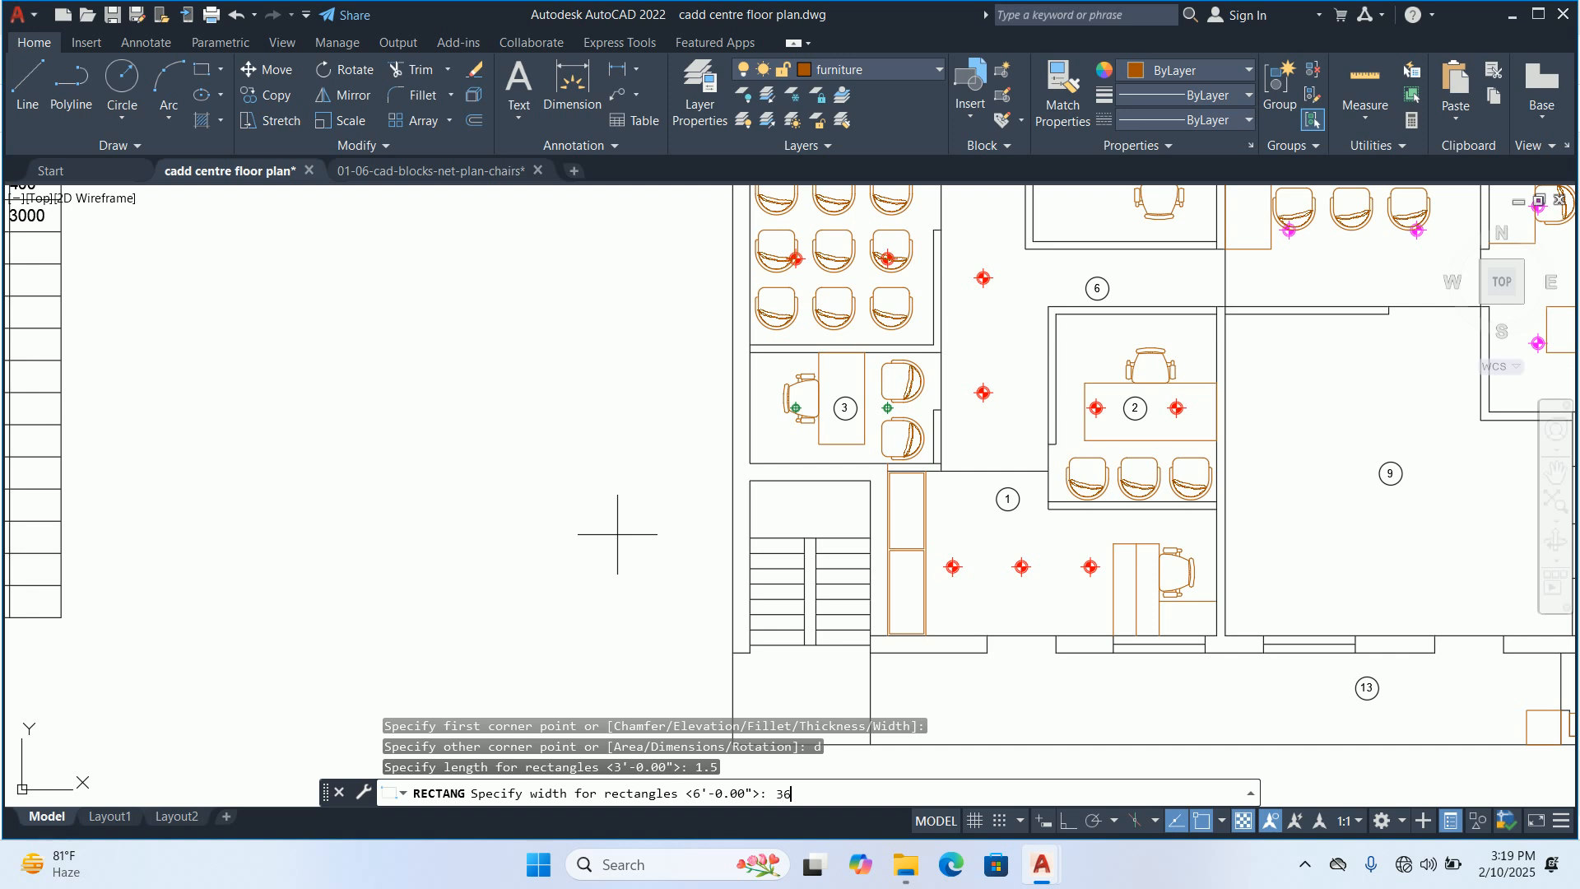
{"action": "key", "text": "Return"}
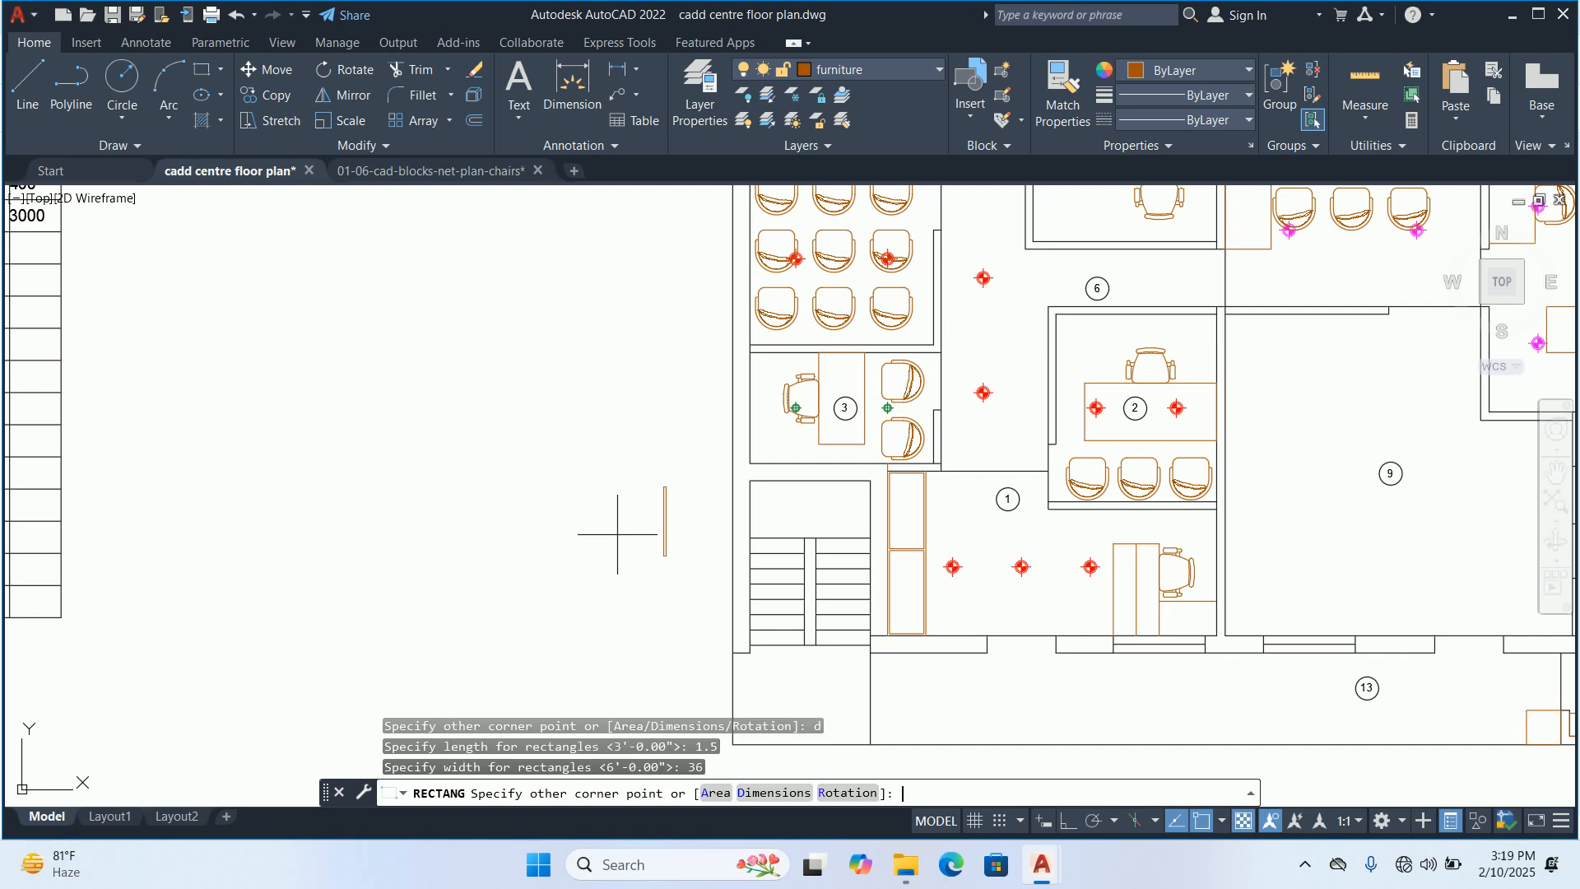
{"action": "left_click", "coordinate": [621, 531]}
{"action": "key", "text": "Escape"}
{"action": "key", "text": "Escape"}
{"action": "key", "text": "Escape"}
{"action": "scroll", "coordinate": [669, 498], "scroll_direction": "up", "scroll_amount": 5}
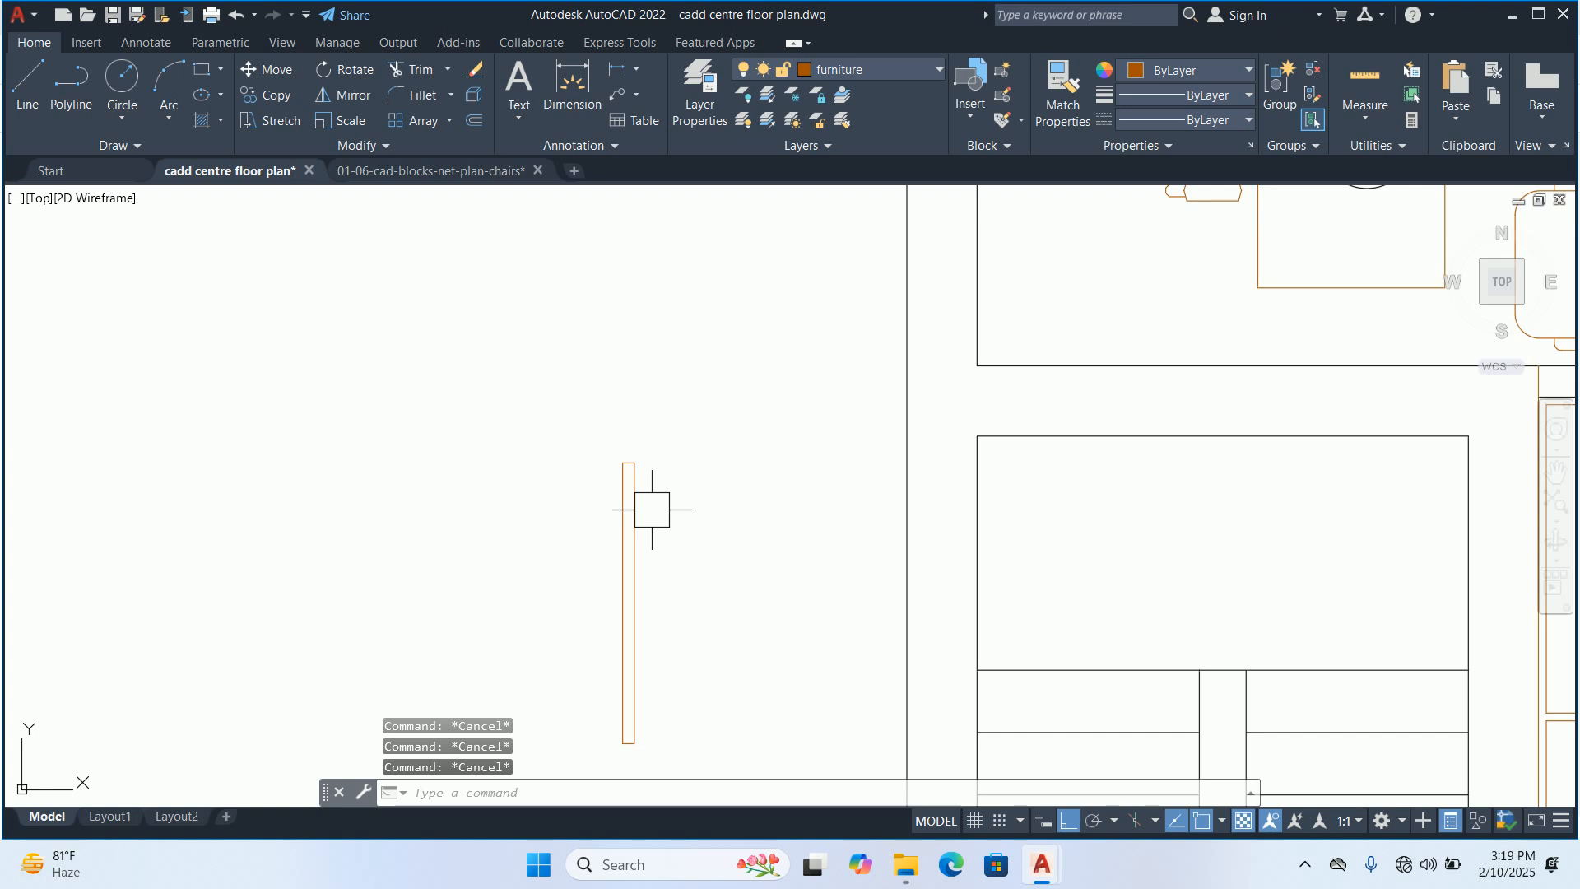
Stretch the rectangle's left long edge inward by 0.5
{"action": "left_click", "coordinate": [634, 511]}
{"action": "scroll", "coordinate": [620, 664], "scroll_direction": "up", "scroll_amount": 4}
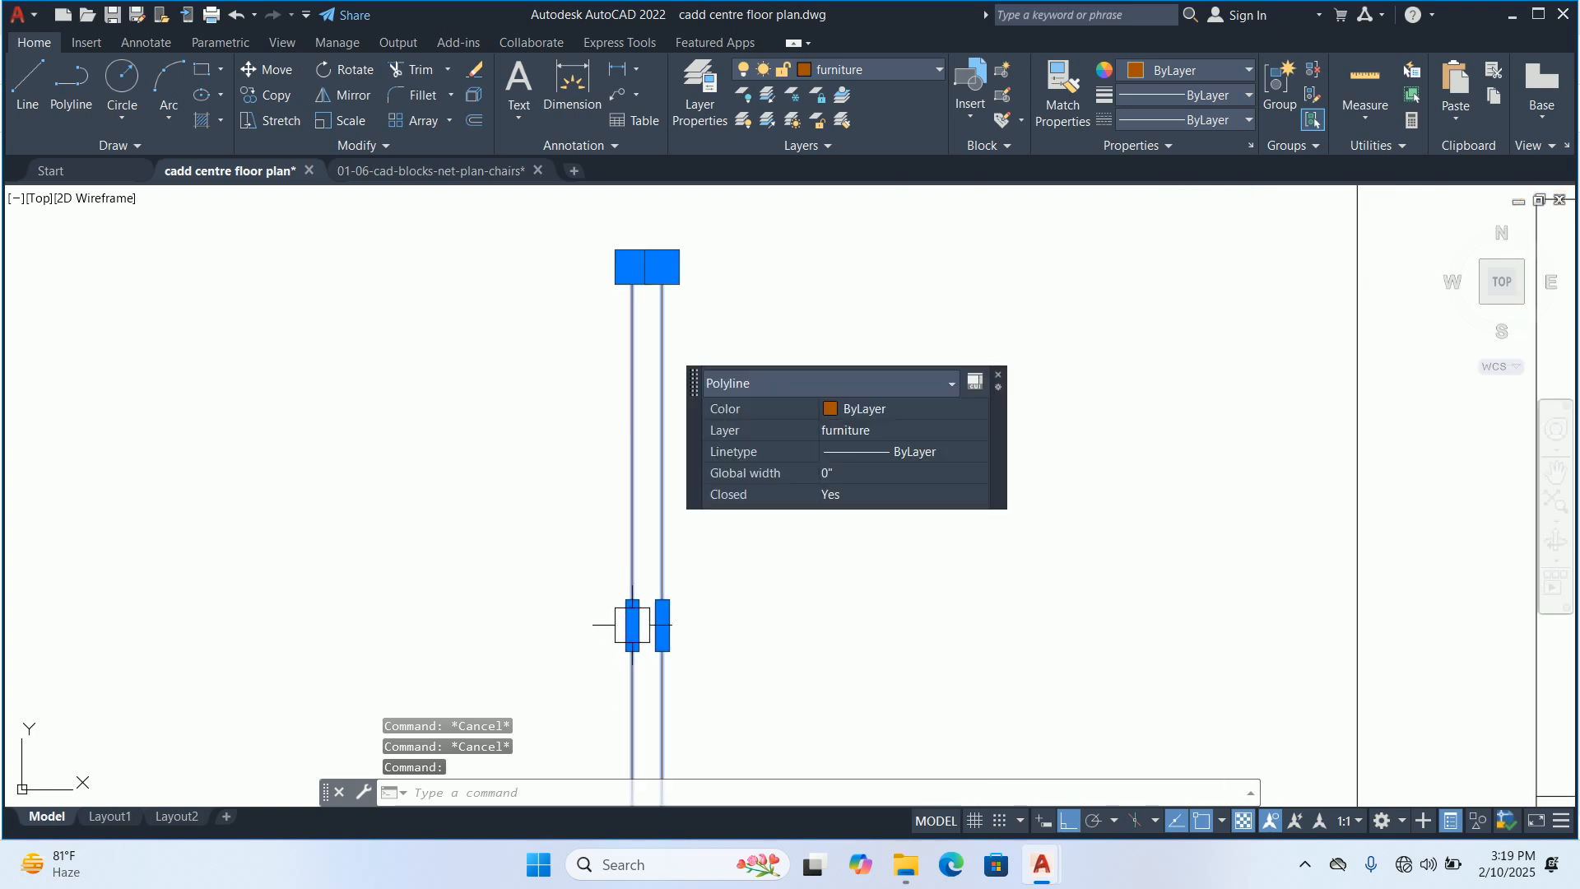
{"action": "scroll", "coordinate": [632, 625], "scroll_direction": "up", "scroll_amount": 4}
{"action": "left_click", "coordinate": [632, 626]}
{"action": "type", "text": ".5"}
{"action": "key", "text": "Return"}
{"action": "key", "text": "Escape"}
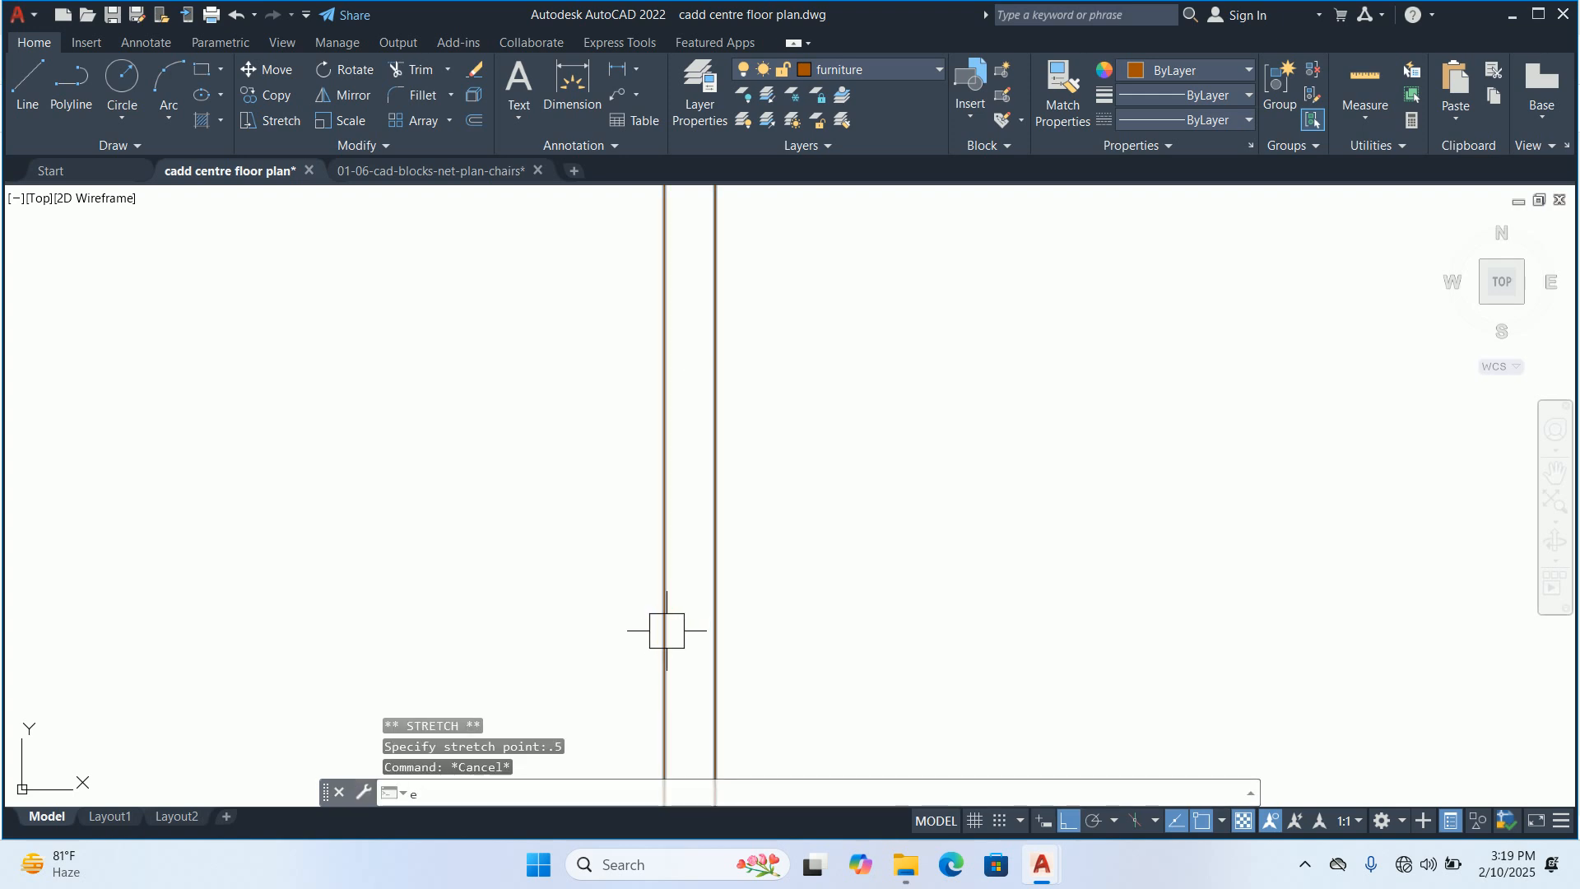
{"action": "key", "text": "Escape"}
{"action": "type", "text": "rec"}
{"action": "key", "text": "Return"}
{"action": "scroll", "coordinate": [630, 559], "scroll_direction": "down", "scroll_amount": 4}
{"action": "left_click", "coordinate": [655, 356]}
{"action": "key", "text": "Escape"}
Draw a second rectangle 0.5 long by 36 wide, attached to the left long edge of the first one
{"action": "scroll", "coordinate": [652, 359], "scroll_direction": "up", "scroll_amount": 4}
{"action": "key", "text": "Return"}
{"action": "left_click", "coordinate": [667, 351]}
{"action": "type", "text": "d"}
{"action": "key", "text": "Return"}
{"action": "type", "text": ".5"}
{"action": "key", "text": "Return"}
{"action": "type", "text": "36"}
{"action": "key", "text": "Return"}
{"action": "scroll", "coordinate": [605, 504], "scroll_direction": "down", "scroll_amount": 2}
{"action": "left_click", "coordinate": [582, 539]}
{"action": "key", "text": "Escape"}
{"action": "key", "text": "Escape"}
{"action": "key", "text": "Escape"}
{"action": "scroll", "coordinate": [616, 478], "scroll_direction": "down", "scroll_amount": 2}
{"action": "scroll", "coordinate": [653, 460], "scroll_direction": "up", "scroll_amount": 2}
Explode the wider rectangle into separate lines
{"action": "type", "text": "x"}
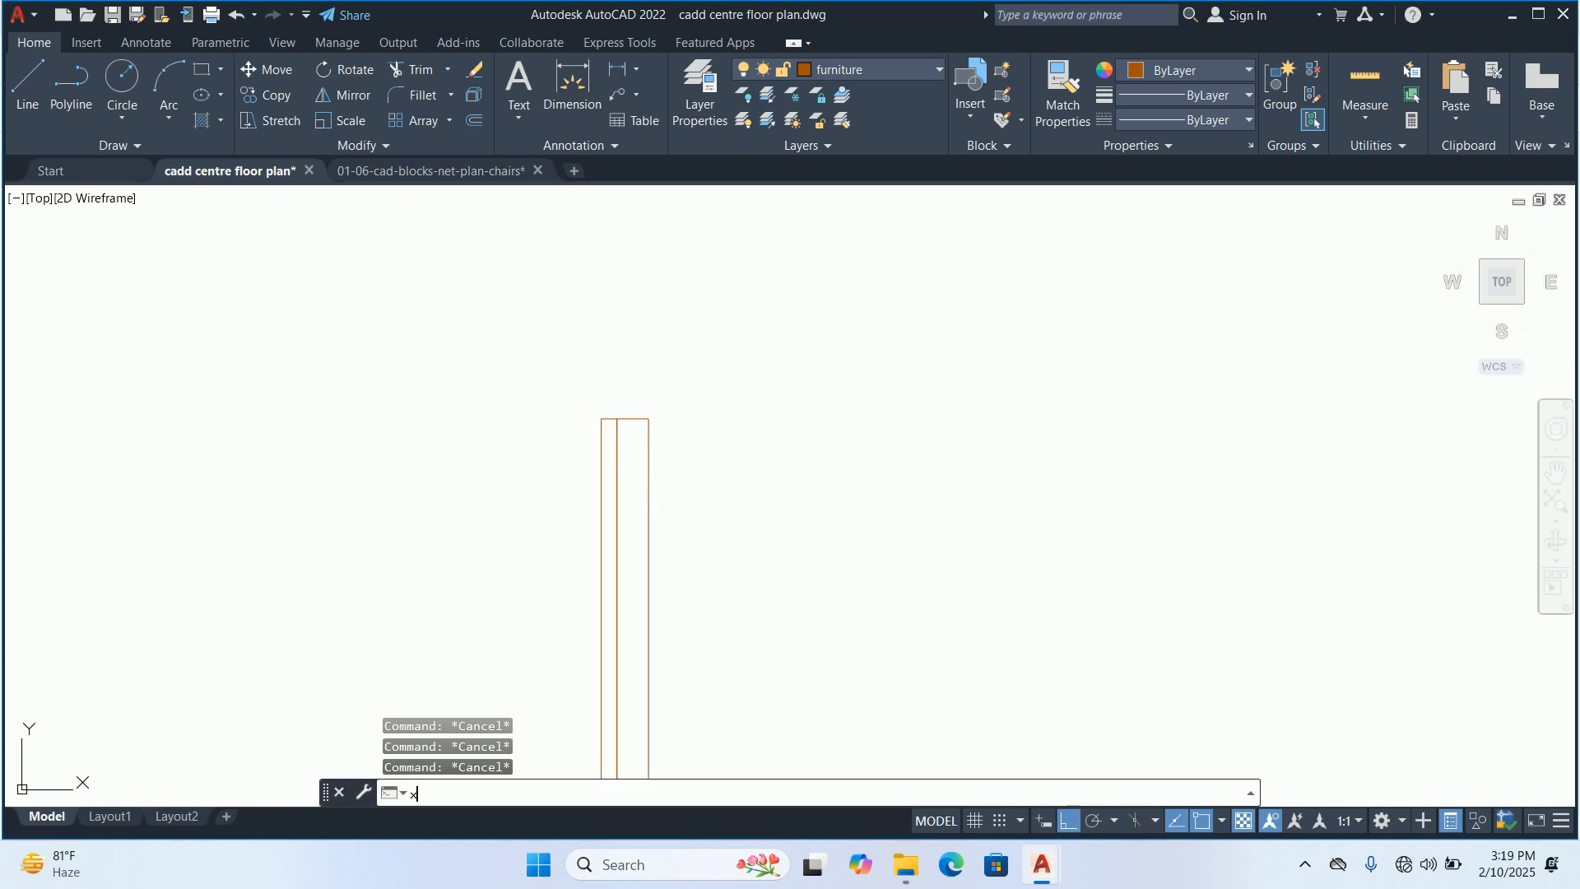
{"action": "key", "text": "Return"}
{"action": "scroll", "coordinate": [681, 409], "scroll_direction": "up", "scroll_amount": 4}
{"action": "left_click", "coordinate": [669, 339]}
{"action": "left_click", "coordinate": [562, 459]}
{"action": "left_click", "coordinate": [713, 428]}
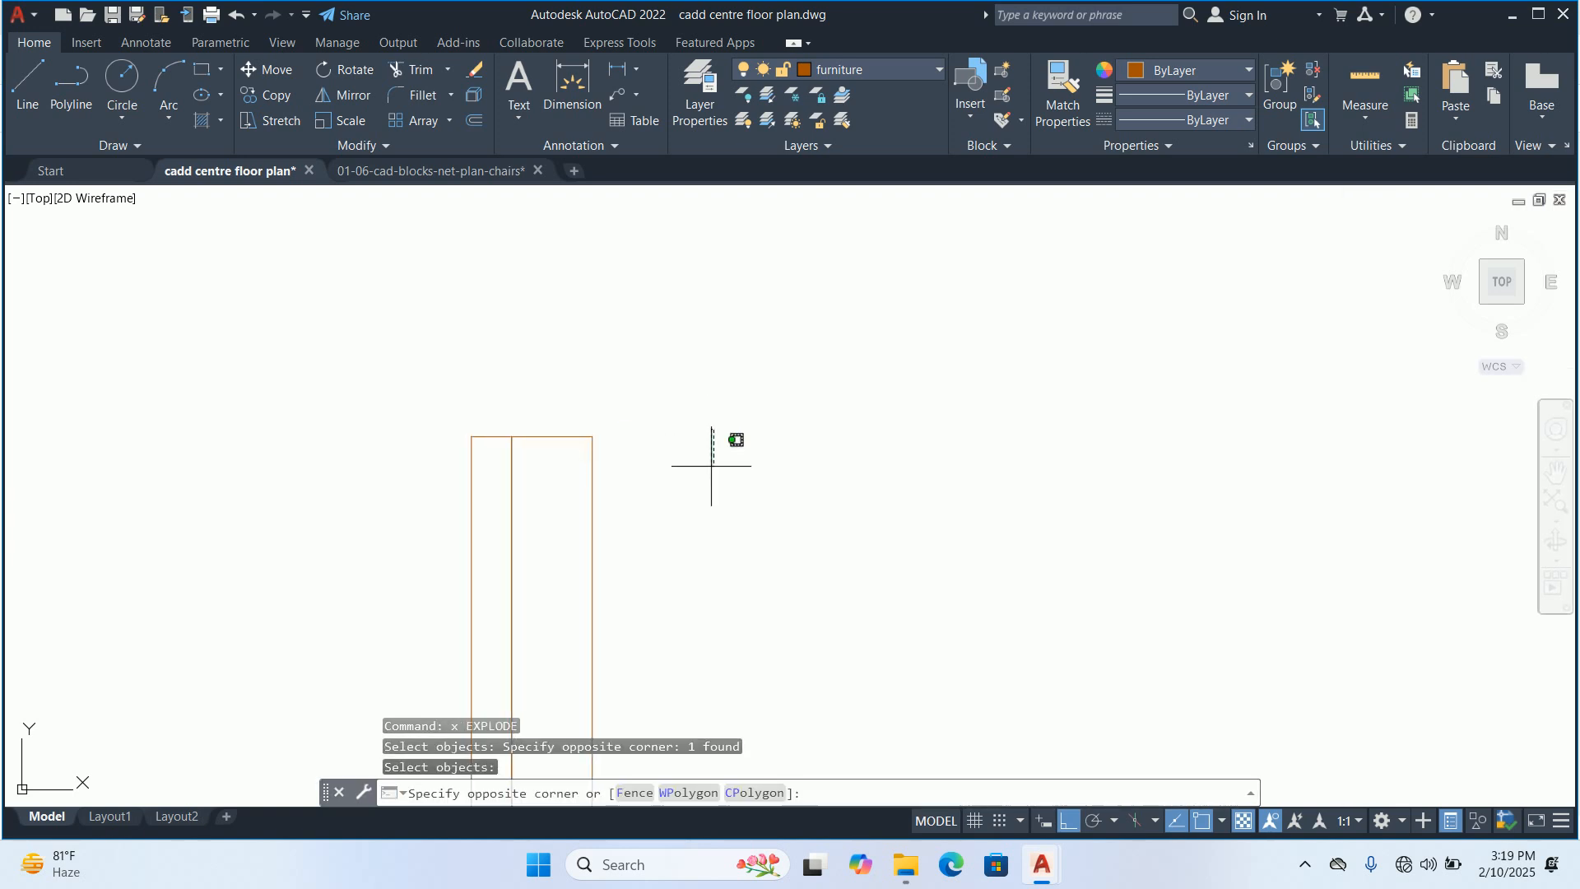
{"action": "left_click", "coordinate": [713, 544]}
{"action": "key", "text": "Return"}
Stretch the upper right corner of the exploded rectangle down by 6 to make a sloped end
{"action": "type", "text": "s"}
{"action": "key", "text": "Return"}
{"action": "left_click", "coordinate": [630, 403]}
{"action": "left_click", "coordinate": [577, 452]}
{"action": "key", "text": "Return"}
{"action": "left_click", "coordinate": [663, 453]}
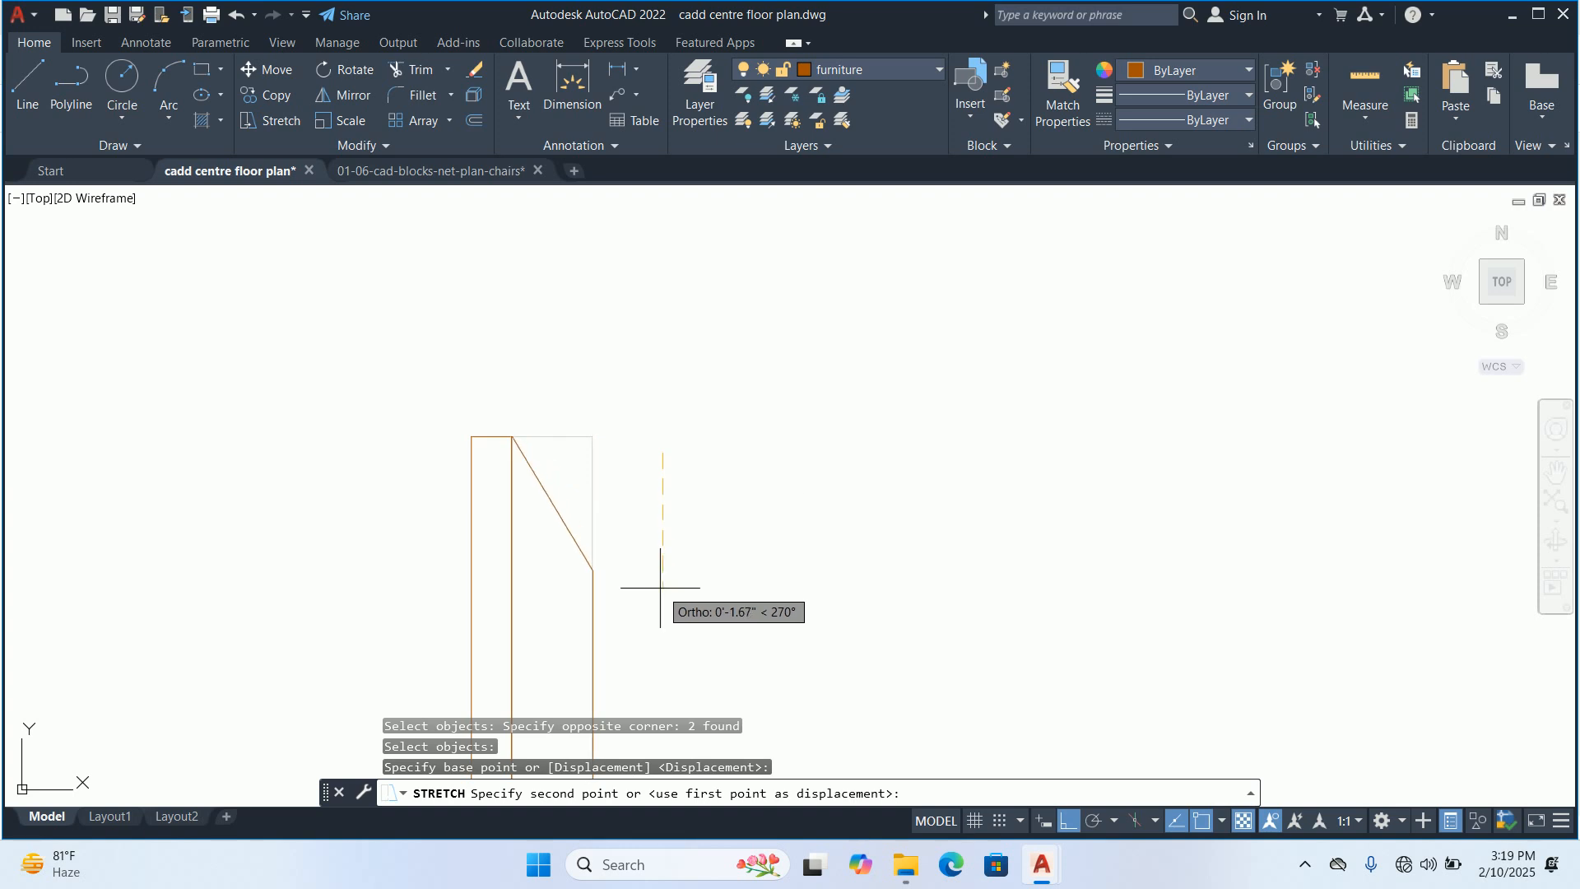
{"action": "type", "text": "6"}
{"action": "key", "text": "Return"}
{"action": "key", "text": "Escape"}
{"action": "key", "text": "Escape"}
Stretch the lower right corner of the exploded rectangle up by 6 to make a matching sloped end
{"action": "scroll", "coordinate": [661, 586], "scroll_direction": "down", "scroll_amount": 2}
{"action": "middle_click_drag", "start_coordinate": [645, 597], "coordinate": [646, 270]}
{"action": "scroll", "coordinate": [649, 309], "scroll_direction": "down", "scroll_amount": 6}
{"action": "scroll", "coordinate": [635, 585], "scroll_direction": "up", "scroll_amount": 4}
{"action": "type", "text": "s"}
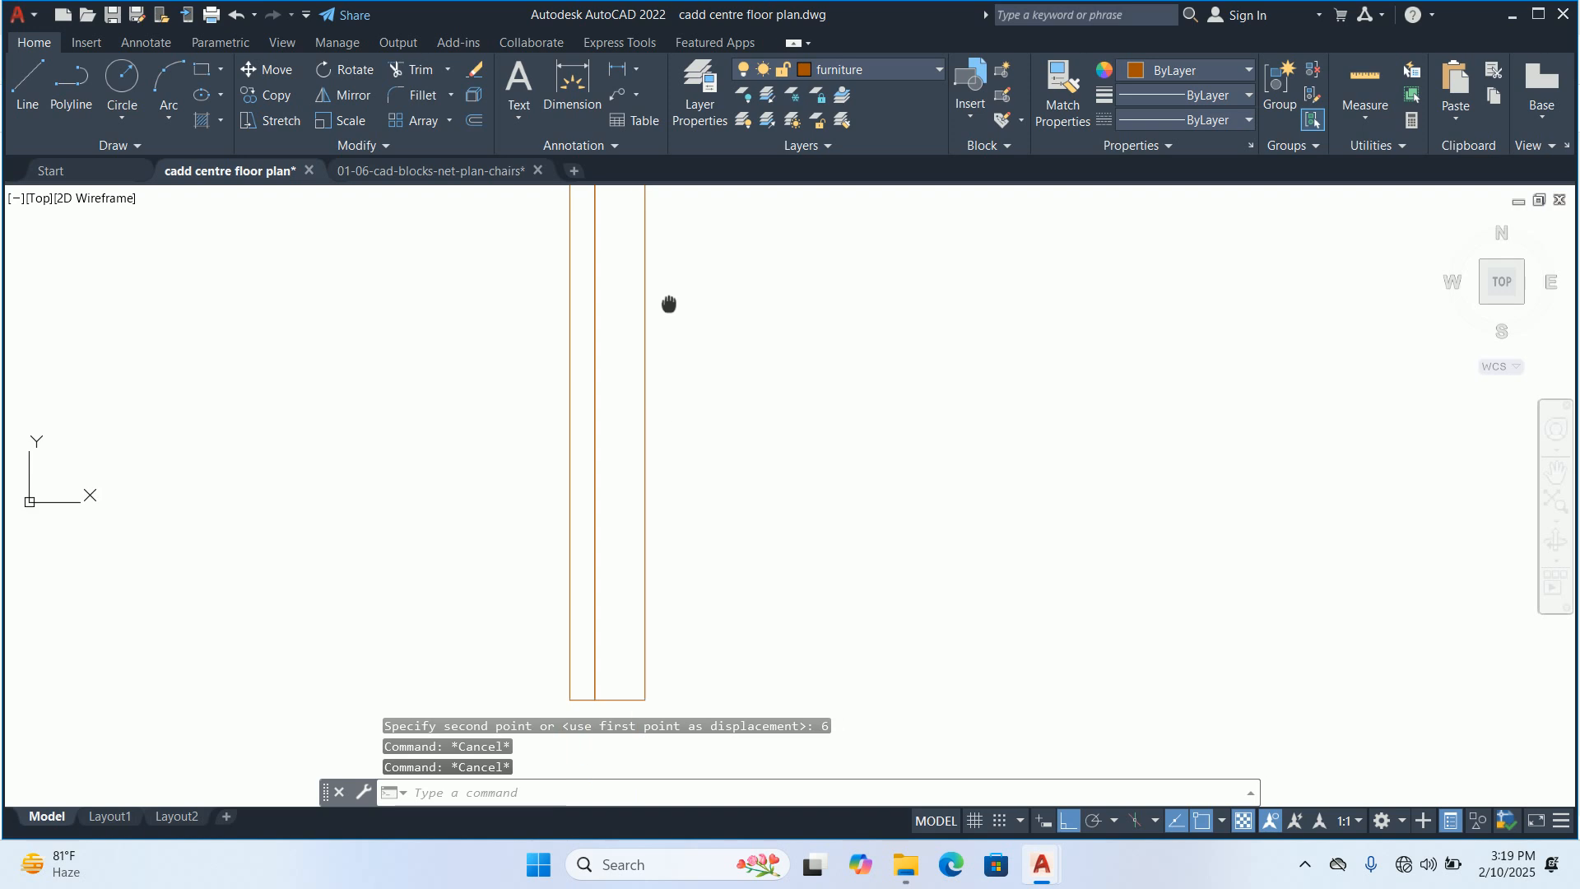
{"action": "key", "text": "Return"}
{"action": "left_click", "coordinate": [730, 634]}
{"action": "left_click", "coordinate": [609, 550]}
{"action": "key", "text": "Return"}
{"action": "left_click", "coordinate": [721, 569]}
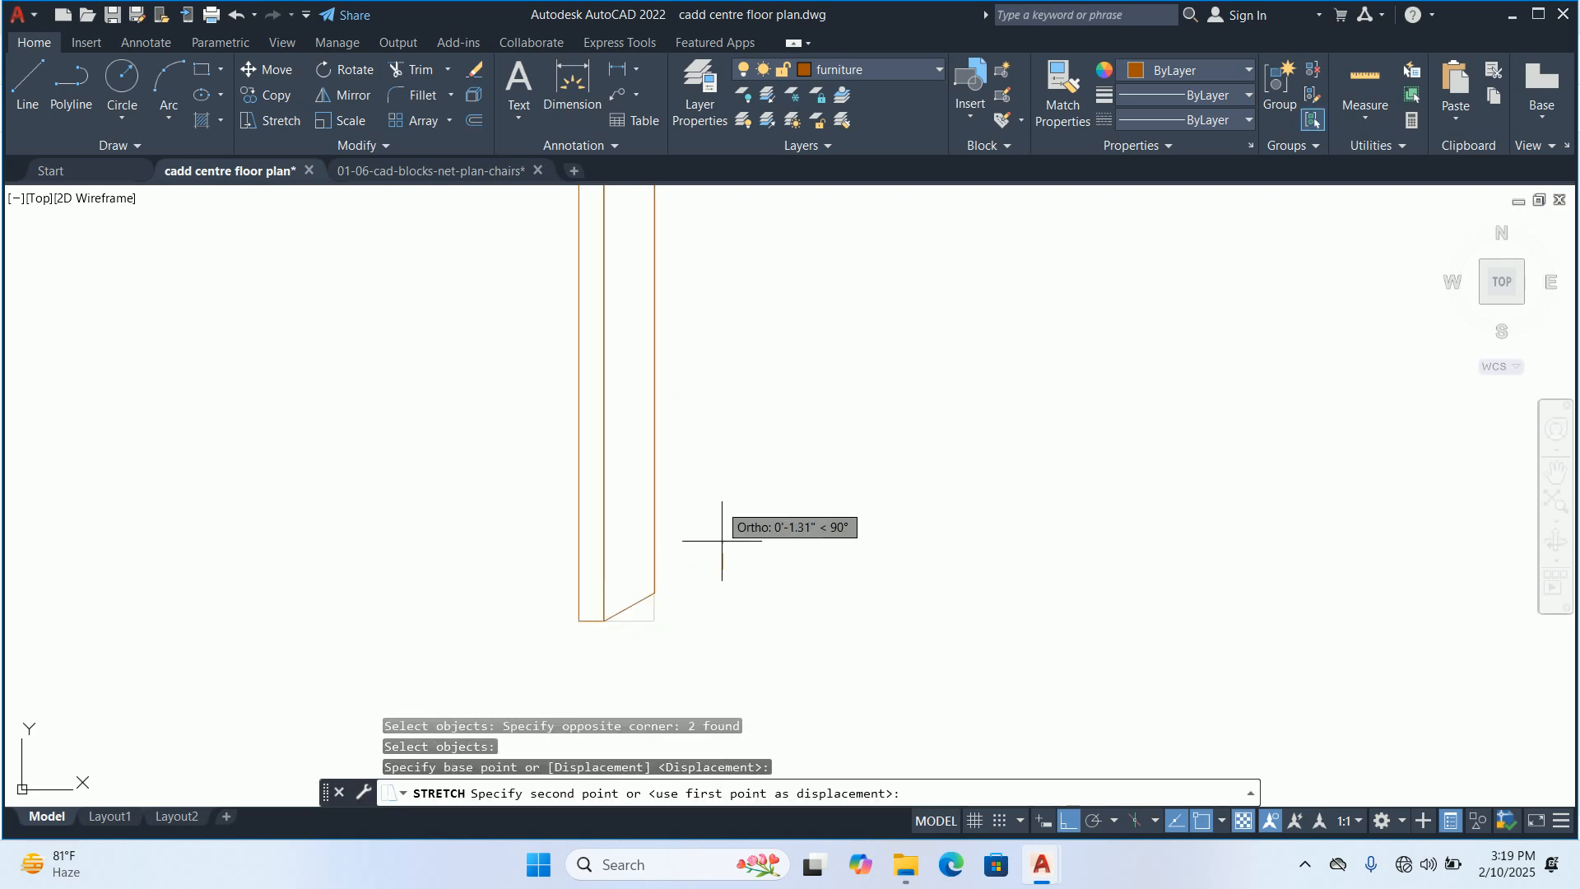
{"action": "type", "text": "6"}
{"action": "key", "text": "Return"}
{"action": "key", "text": "Escape"}
{"action": "key", "text": "Escape"}
{"action": "scroll", "coordinate": [679, 469], "scroll_direction": "down", "scroll_amount": 6}
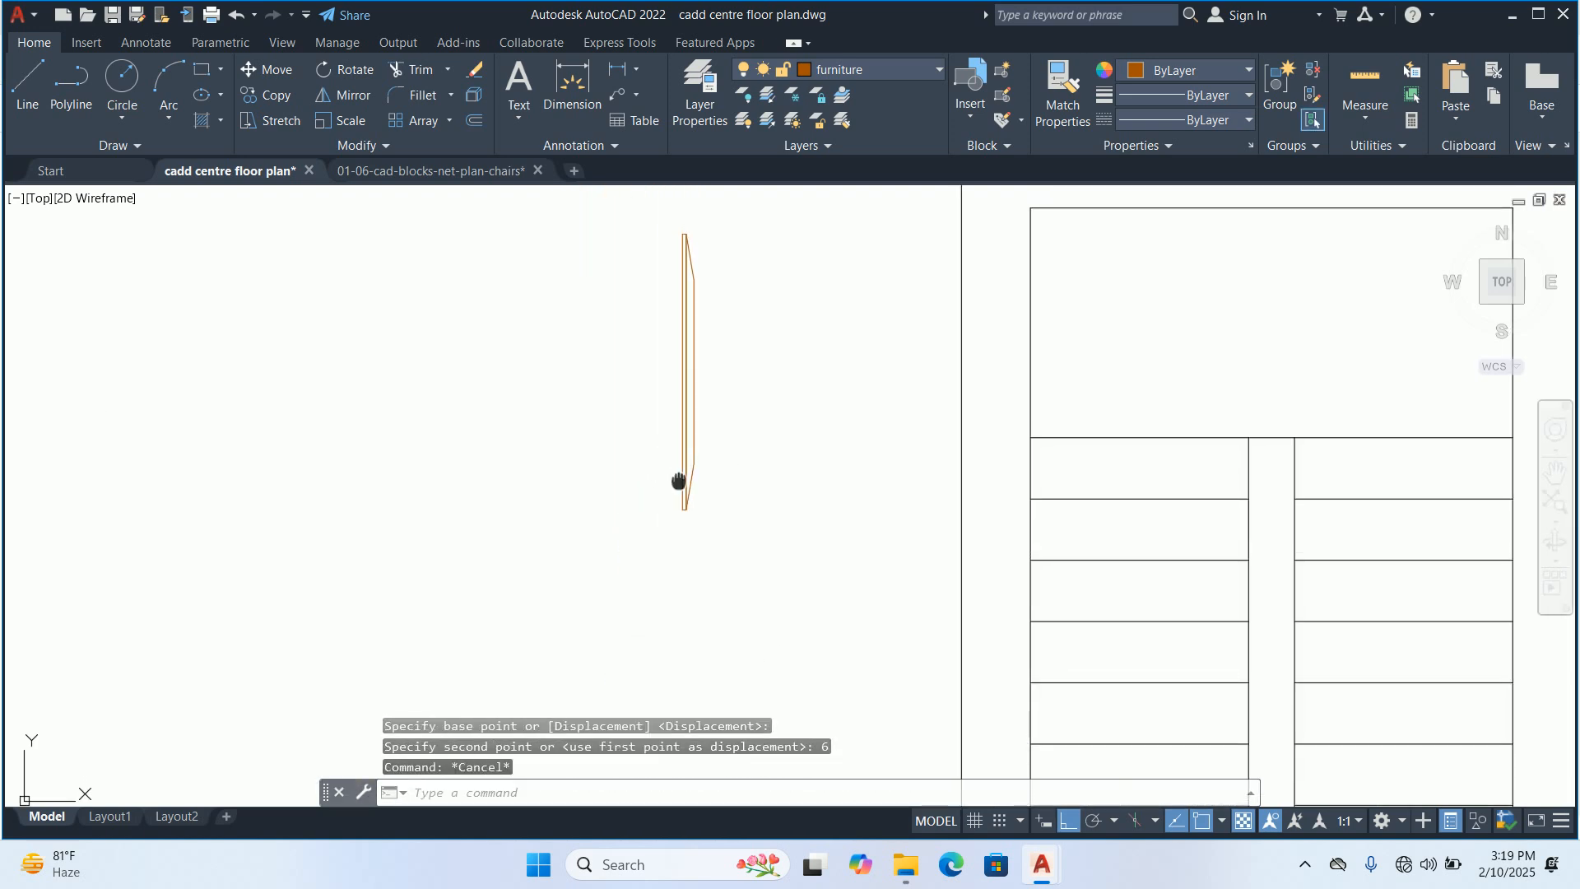
Define a block named screen from the drawn shape, with its base point at the midpoint of the outer right edge
{"action": "type", "text": "b"}
{"action": "key", "text": "Return"}
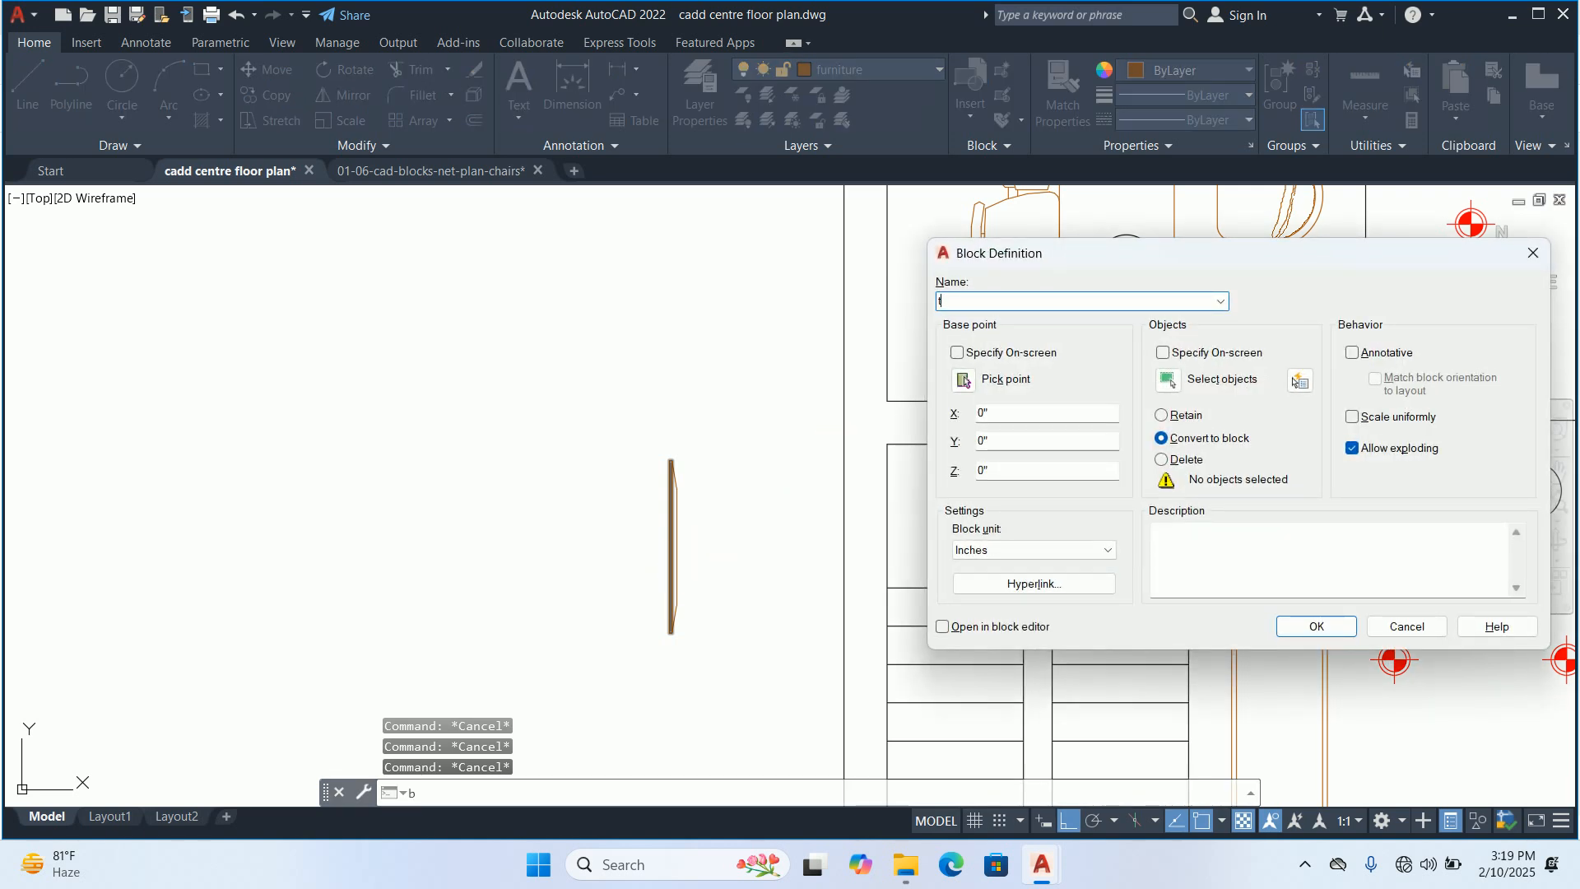
{"action": "type", "text": "screen"}
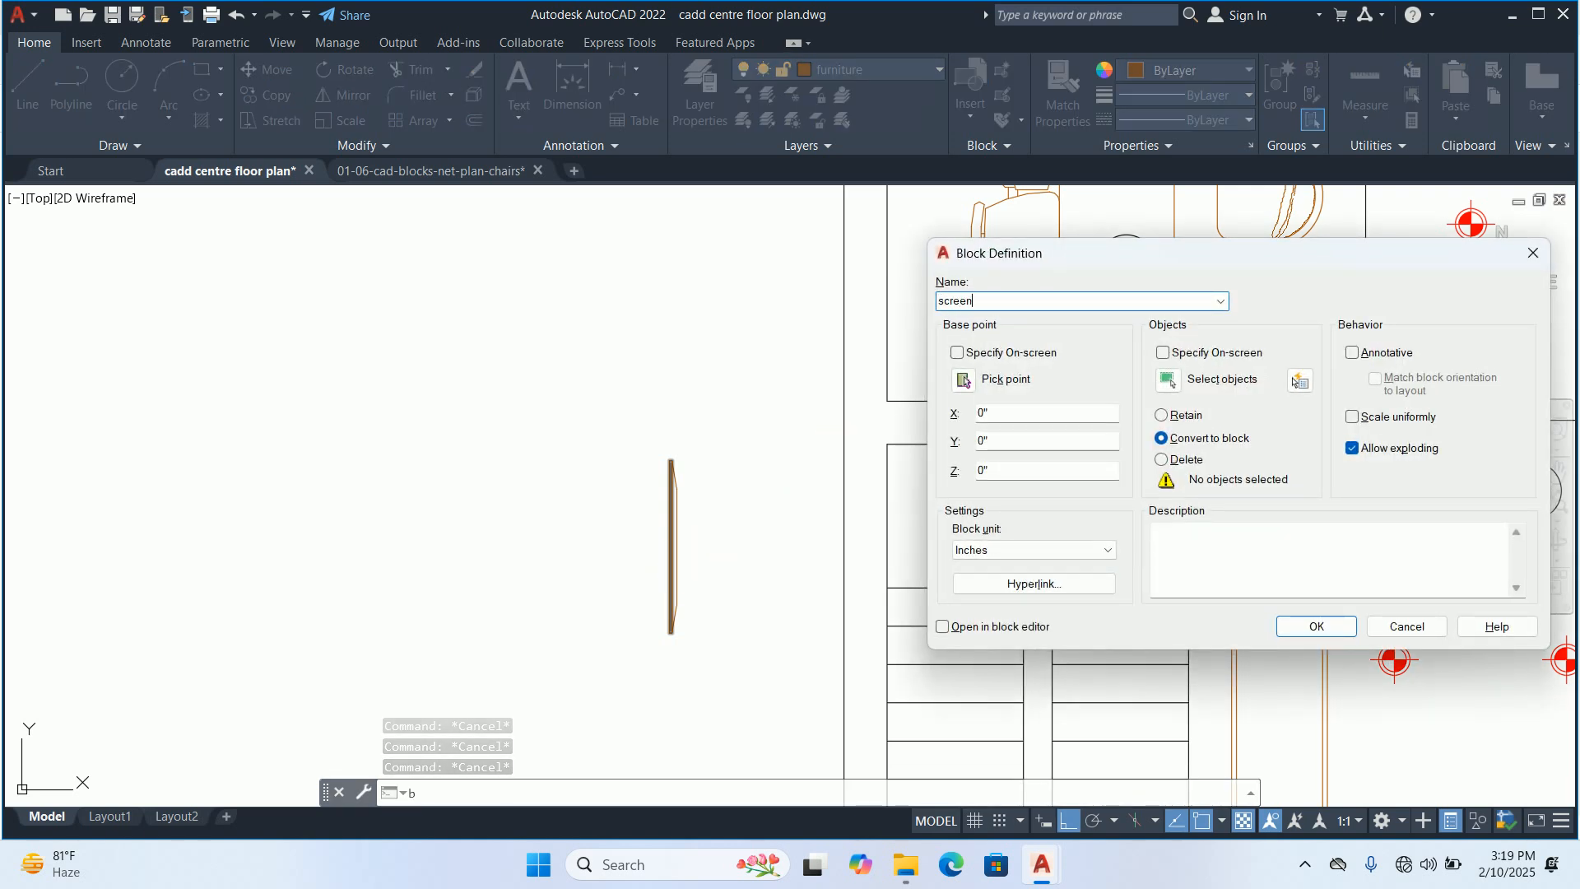
{"action": "left_click", "coordinate": [1168, 379]}
{"action": "left_click", "coordinate": [762, 398]}
{"action": "left_click", "coordinate": [529, 536]}
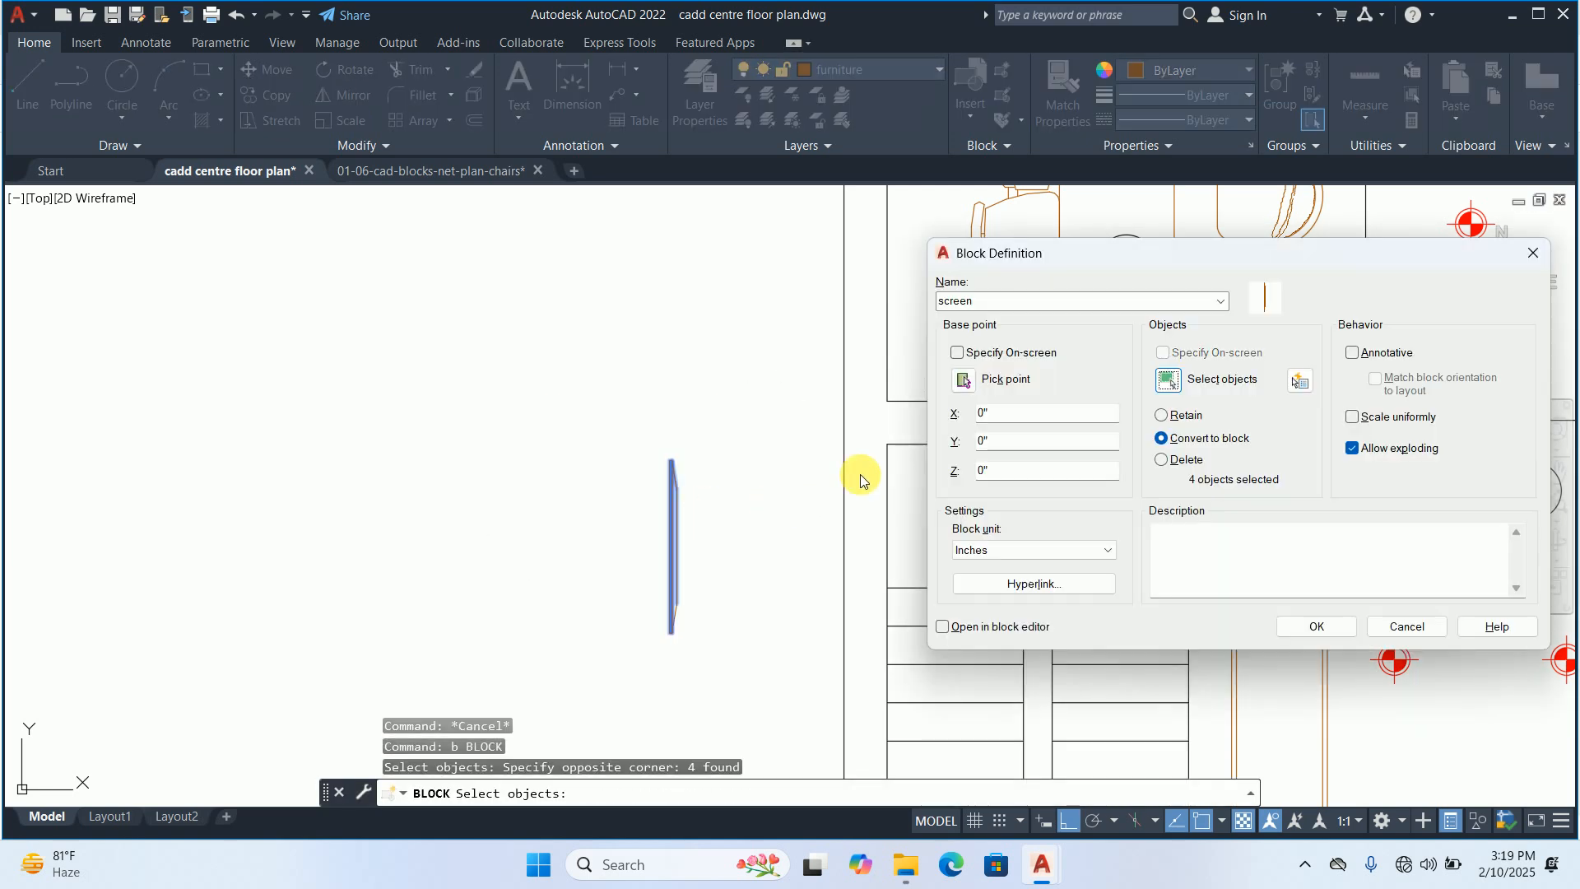
{"action": "left_click", "coordinate": [964, 380]}
{"action": "scroll", "coordinate": [664, 546], "scroll_direction": "up", "scroll_amount": 5}
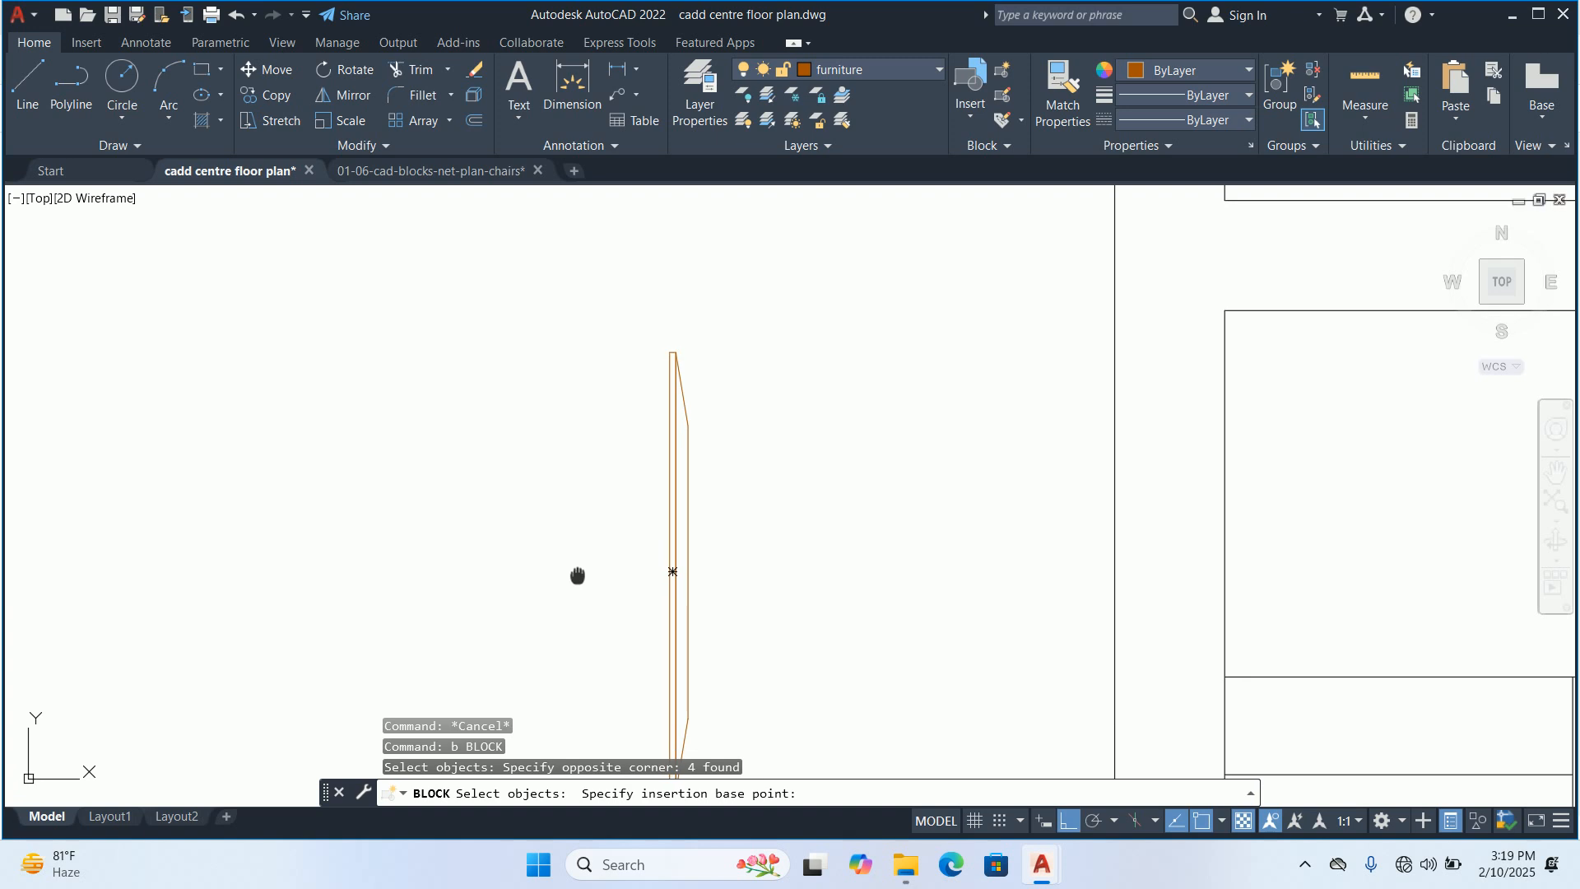
{"action": "left_click", "coordinate": [693, 534]}
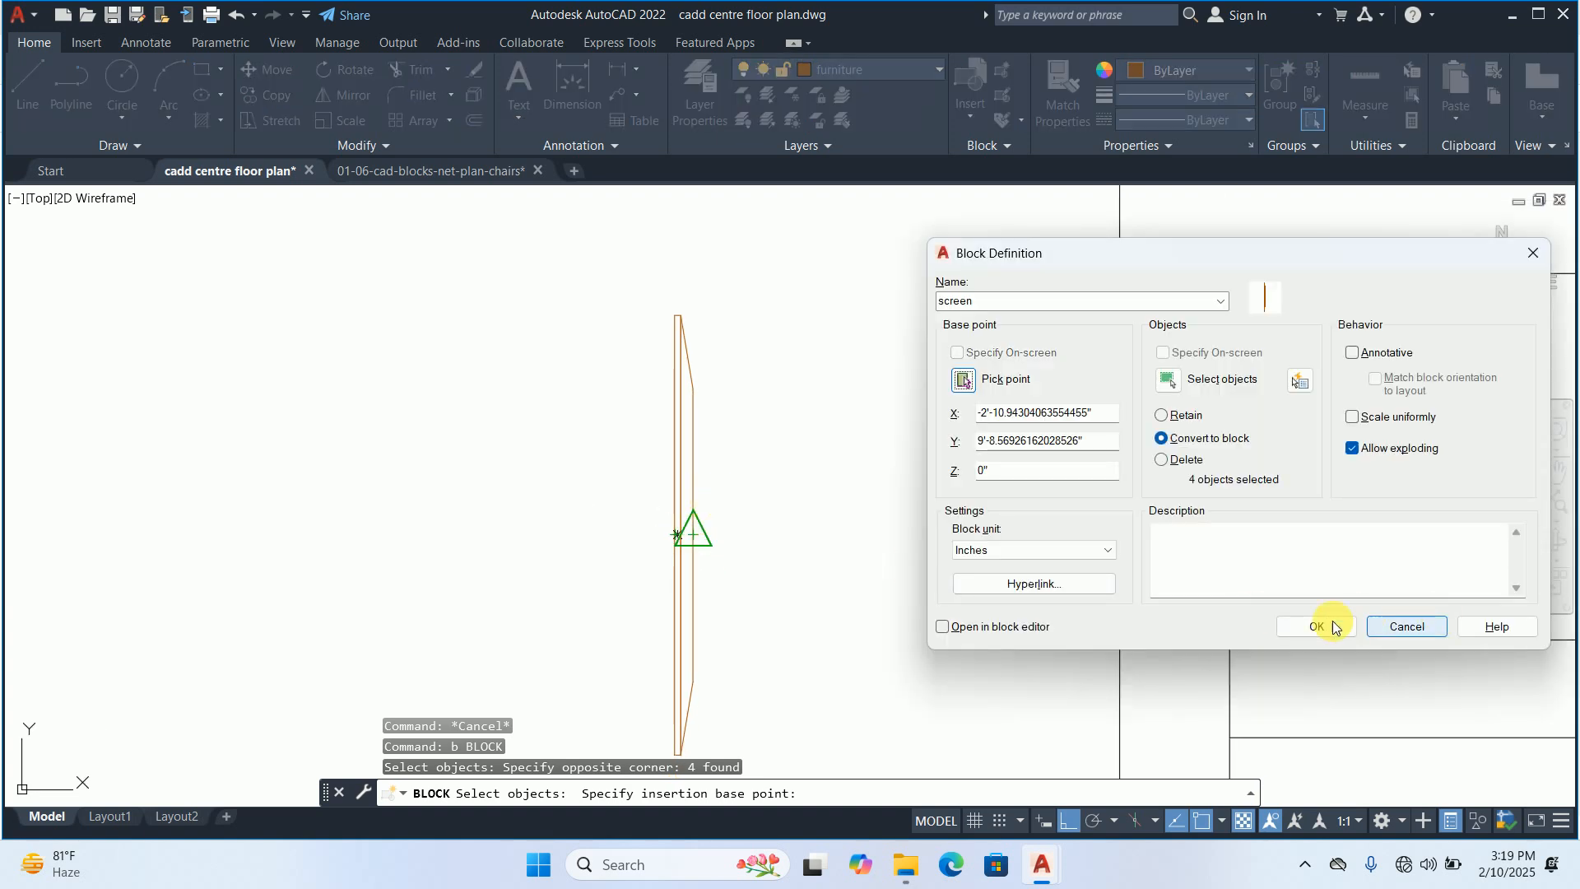
{"action": "left_click", "coordinate": [1364, 622]}
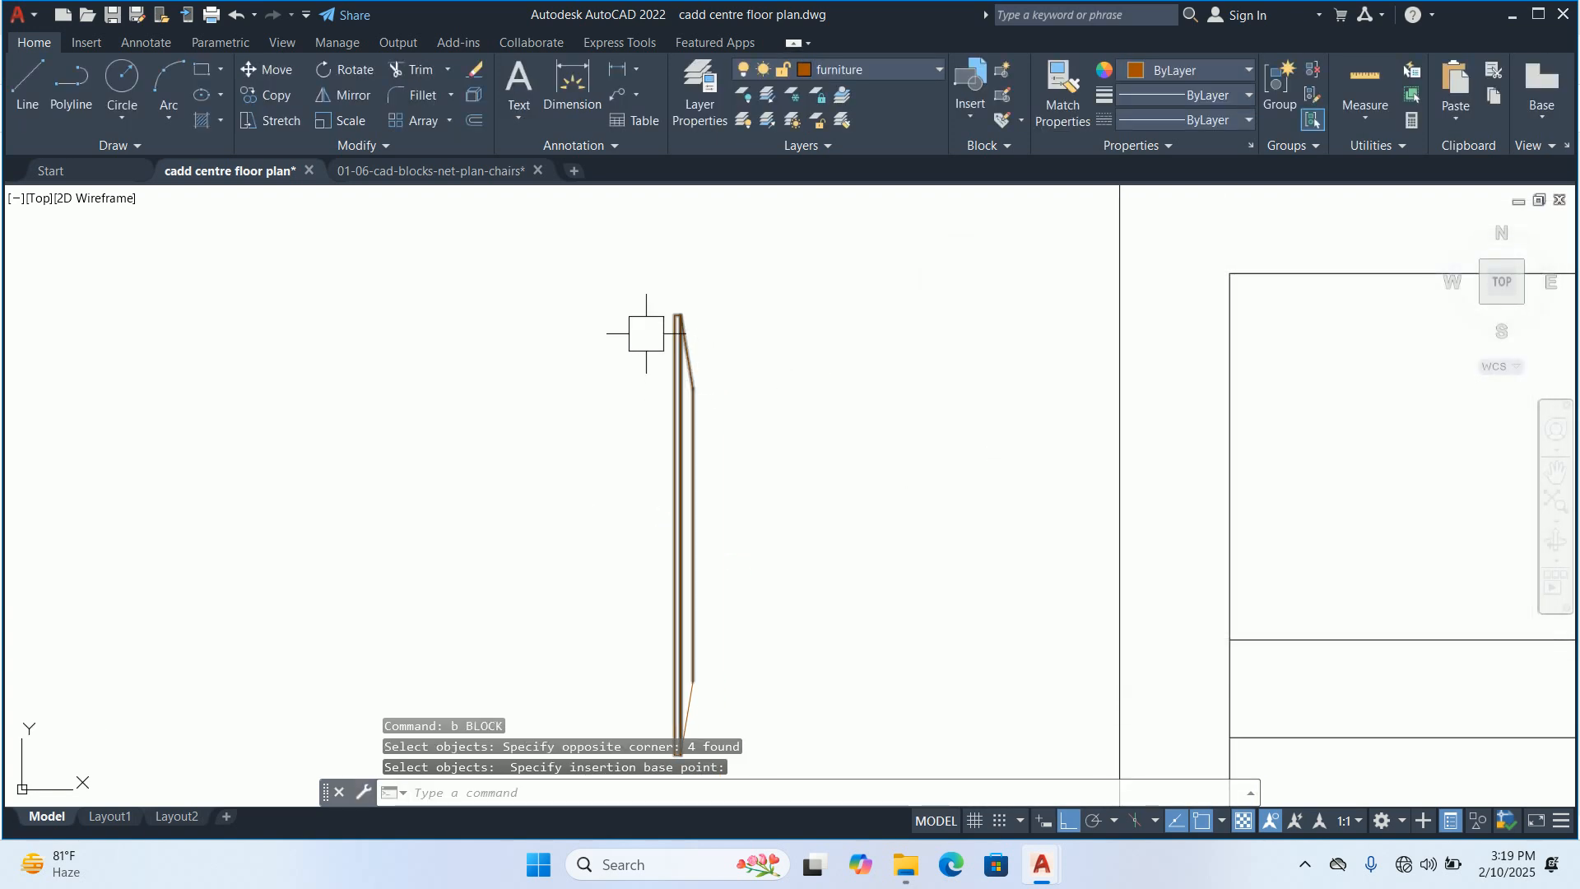
{"action": "key", "text": "Escape"}
{"action": "key", "text": "Escape"}
{"action": "key", "text": "Escape"}
Copy the screen block onto room 1's right wall behind the desk chair, midway between the wall's two corners
{"action": "scroll", "coordinate": [646, 365], "scroll_direction": "down", "scroll_amount": 2}
{"action": "type", "text": "co"}
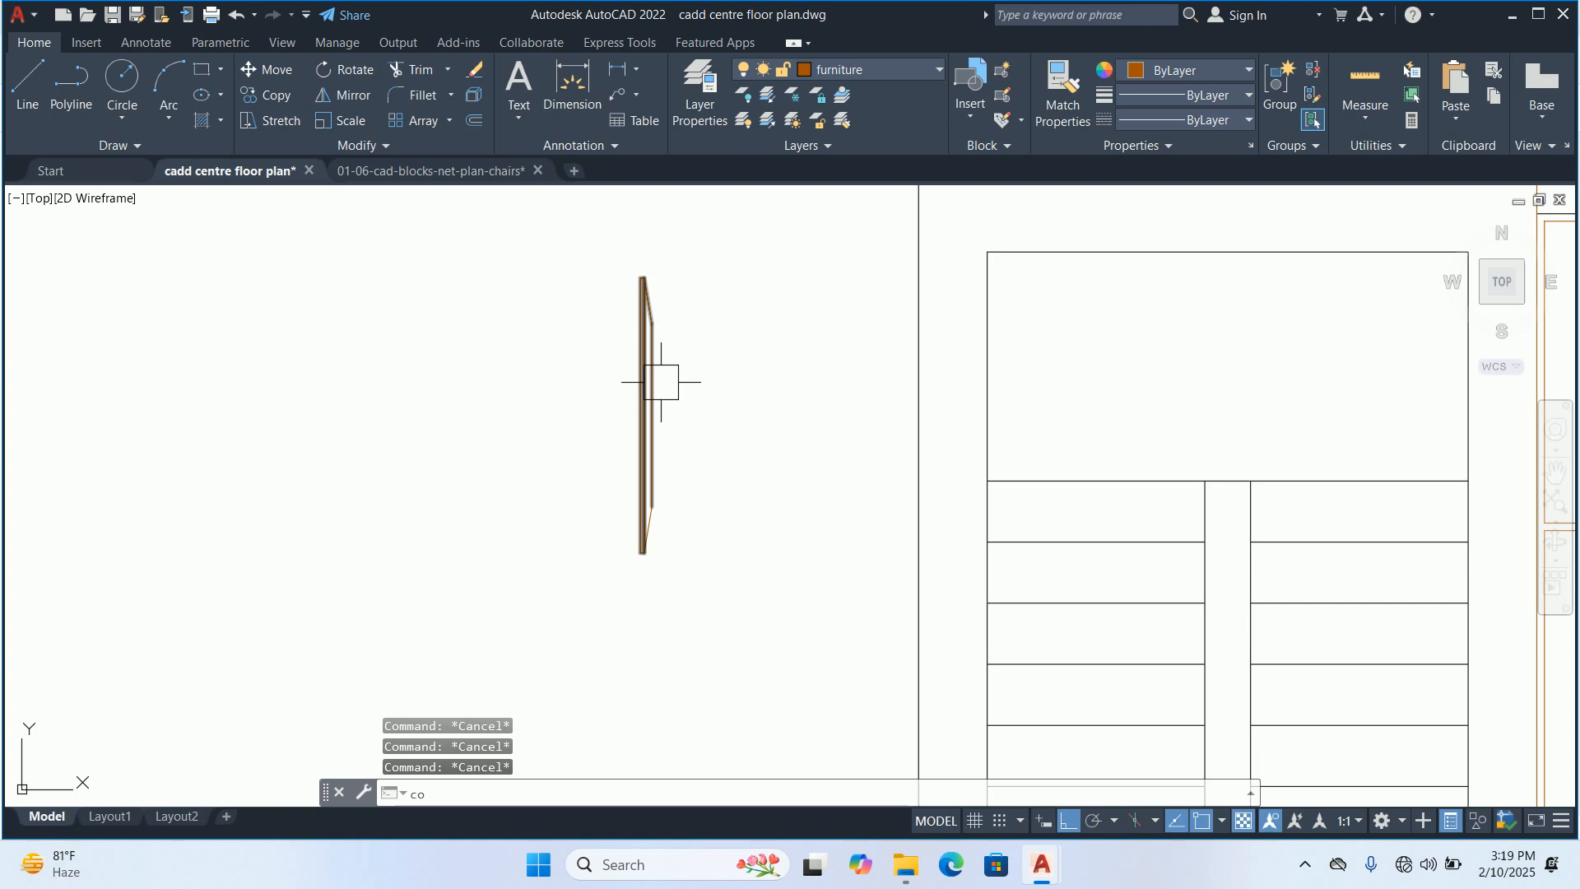
{"action": "key", "text": "space"}
{"action": "left_click", "coordinate": [655, 398]}
{"action": "key", "text": "space"}
{"action": "scroll", "coordinate": [657, 405], "scroll_direction": "up", "scroll_amount": 2}
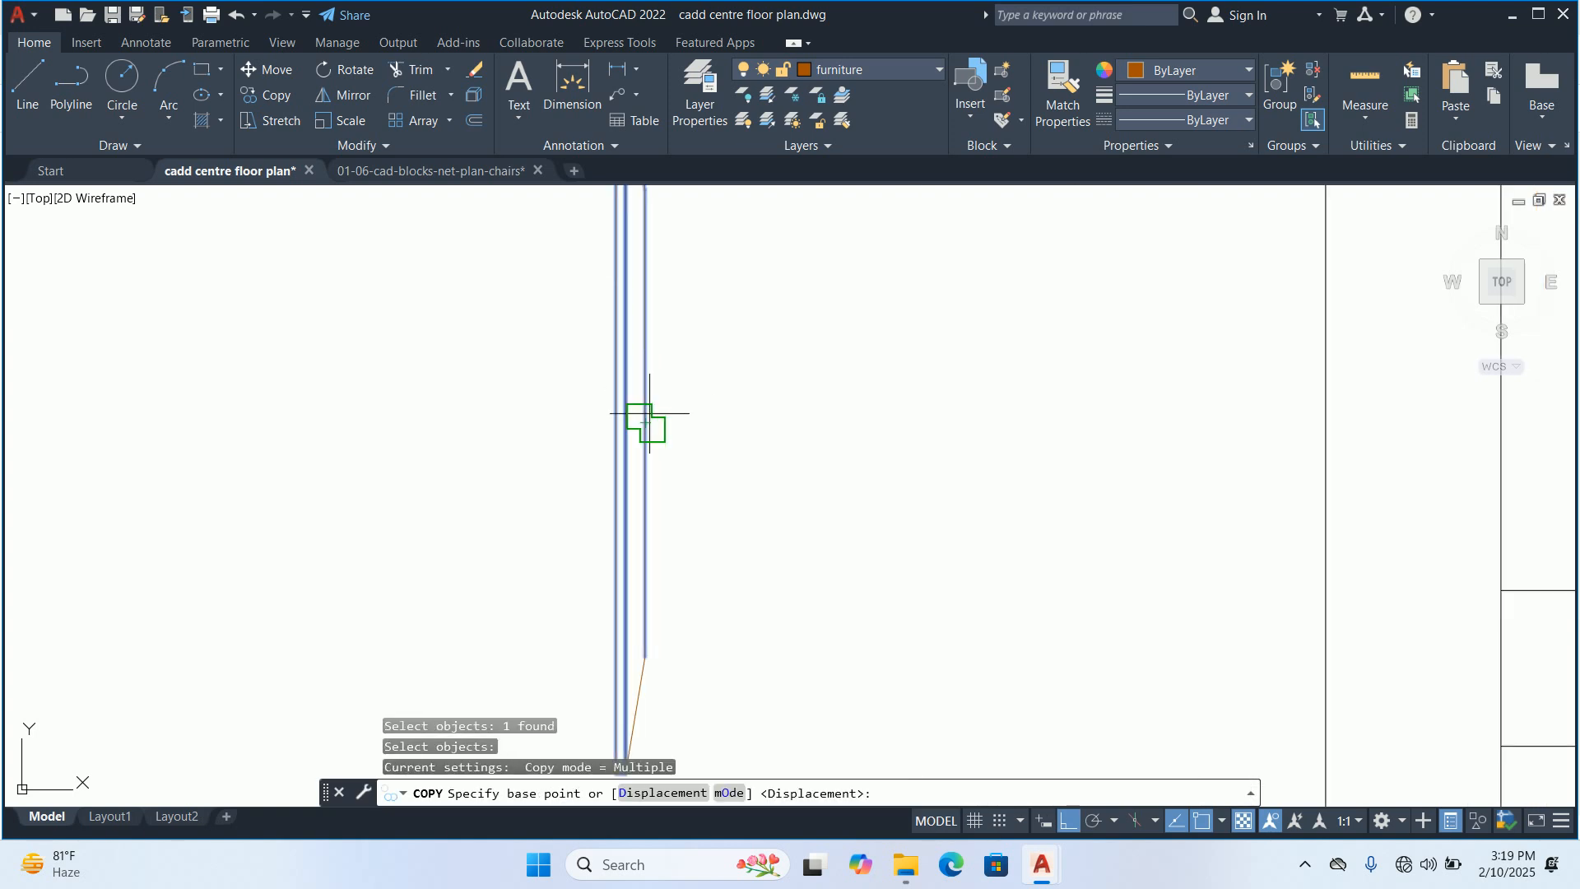
{"action": "left_click", "coordinate": [650, 415]}
{"action": "scroll", "coordinate": [728, 455], "scroll_direction": "down", "scroll_amount": 2}
{"action": "middle_click_drag", "start_coordinate": [921, 533], "coordinate": [492, 431]}
{"action": "scroll", "coordinate": [898, 515], "scroll_direction": "down", "scroll_amount": 1}
{"action": "middle_click_drag", "start_coordinate": [795, 464], "coordinate": [460, 470]}
{"action": "middle_click_drag", "start_coordinate": [1014, 397], "coordinate": [836, 488]}
{"action": "type", "text": "mtp"}
{"action": "key", "text": "Return"}
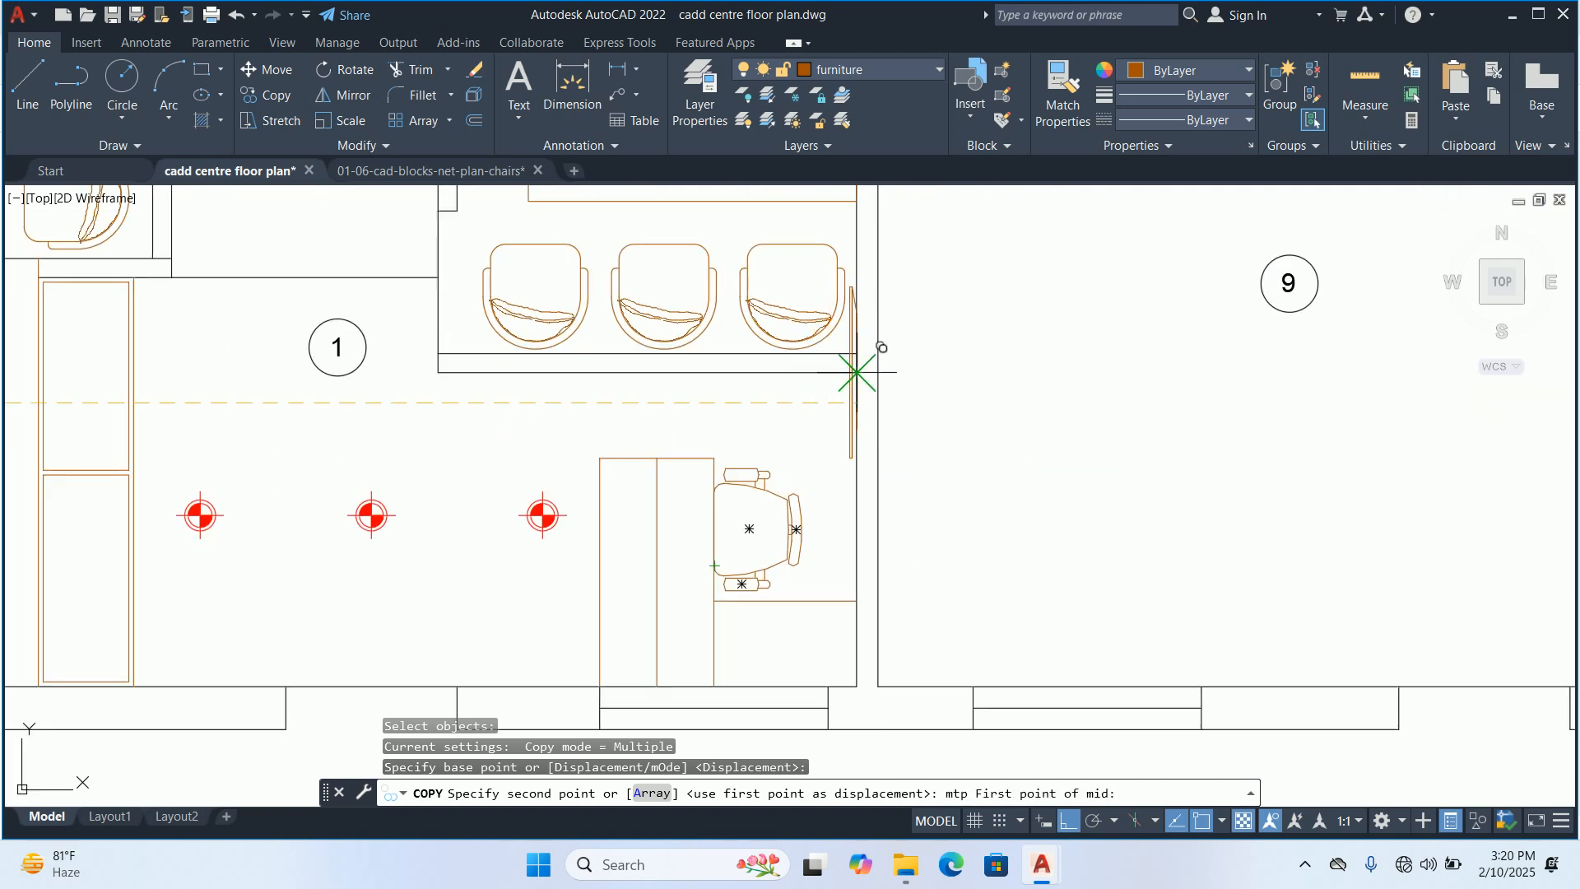
{"action": "left_click", "coordinate": [856, 373]}
{"action": "left_click", "coordinate": [856, 686]}
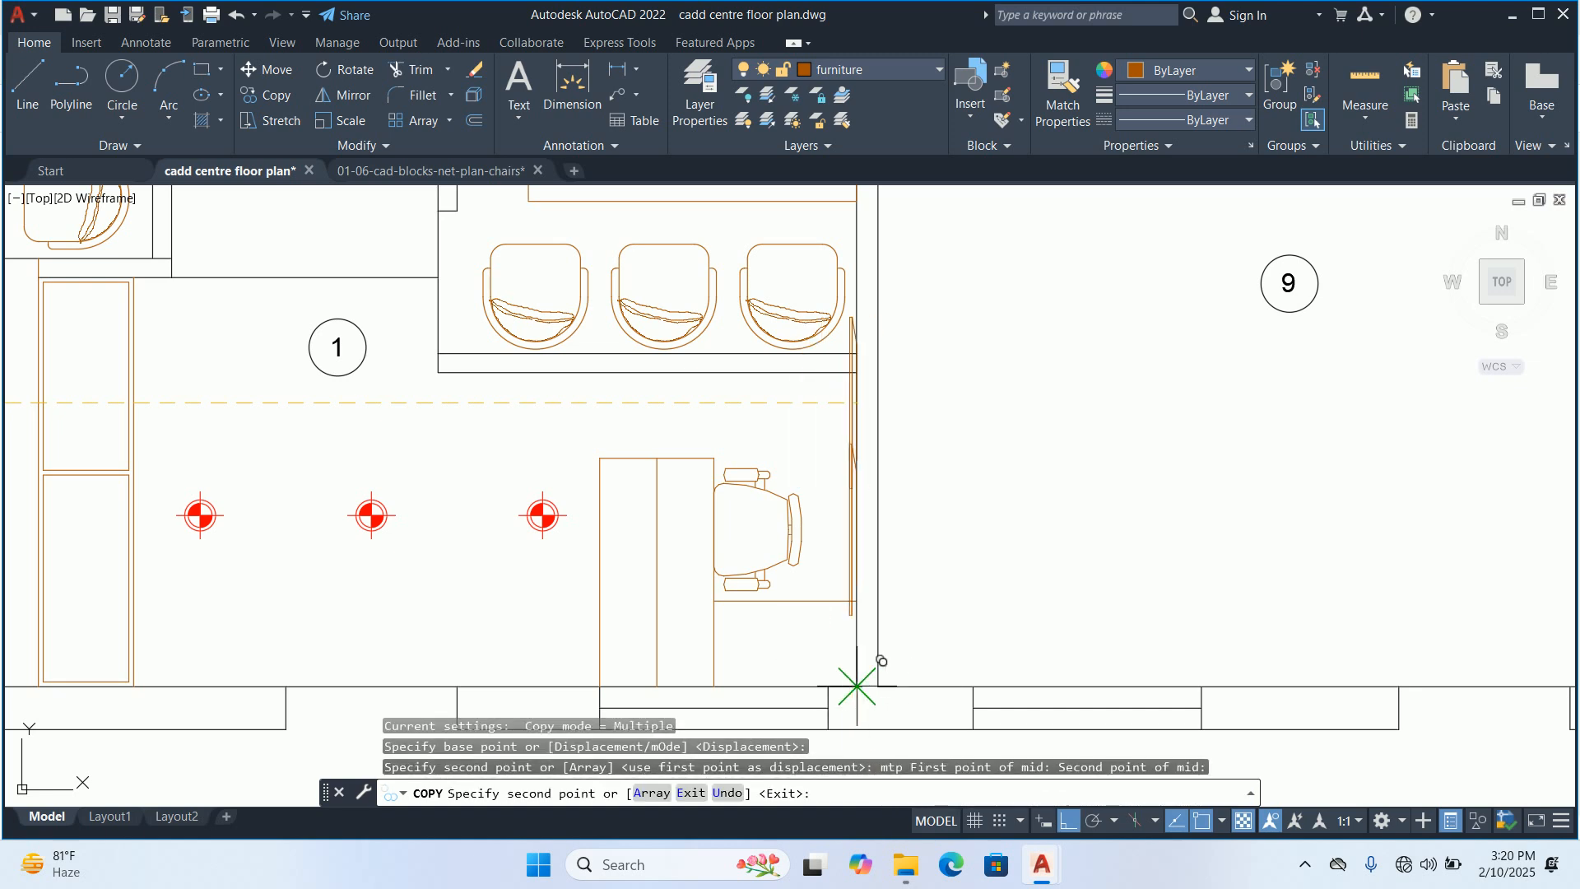
{"action": "key", "text": "Escape"}
{"action": "key", "text": "Escape"}
{"action": "key", "text": "Escape"}
Copy the screen from room 1 to the midpoint of the window in room 4's upper wall
{"action": "scroll", "coordinate": [724, 545], "scroll_direction": "down", "scroll_amount": 1}
{"action": "middle_click_drag", "start_coordinate": [705, 554], "coordinate": [831, 650]}
{"action": "key", "text": "Escape"}
{"action": "scroll", "coordinate": [864, 575], "scroll_direction": "down", "scroll_amount": 1}
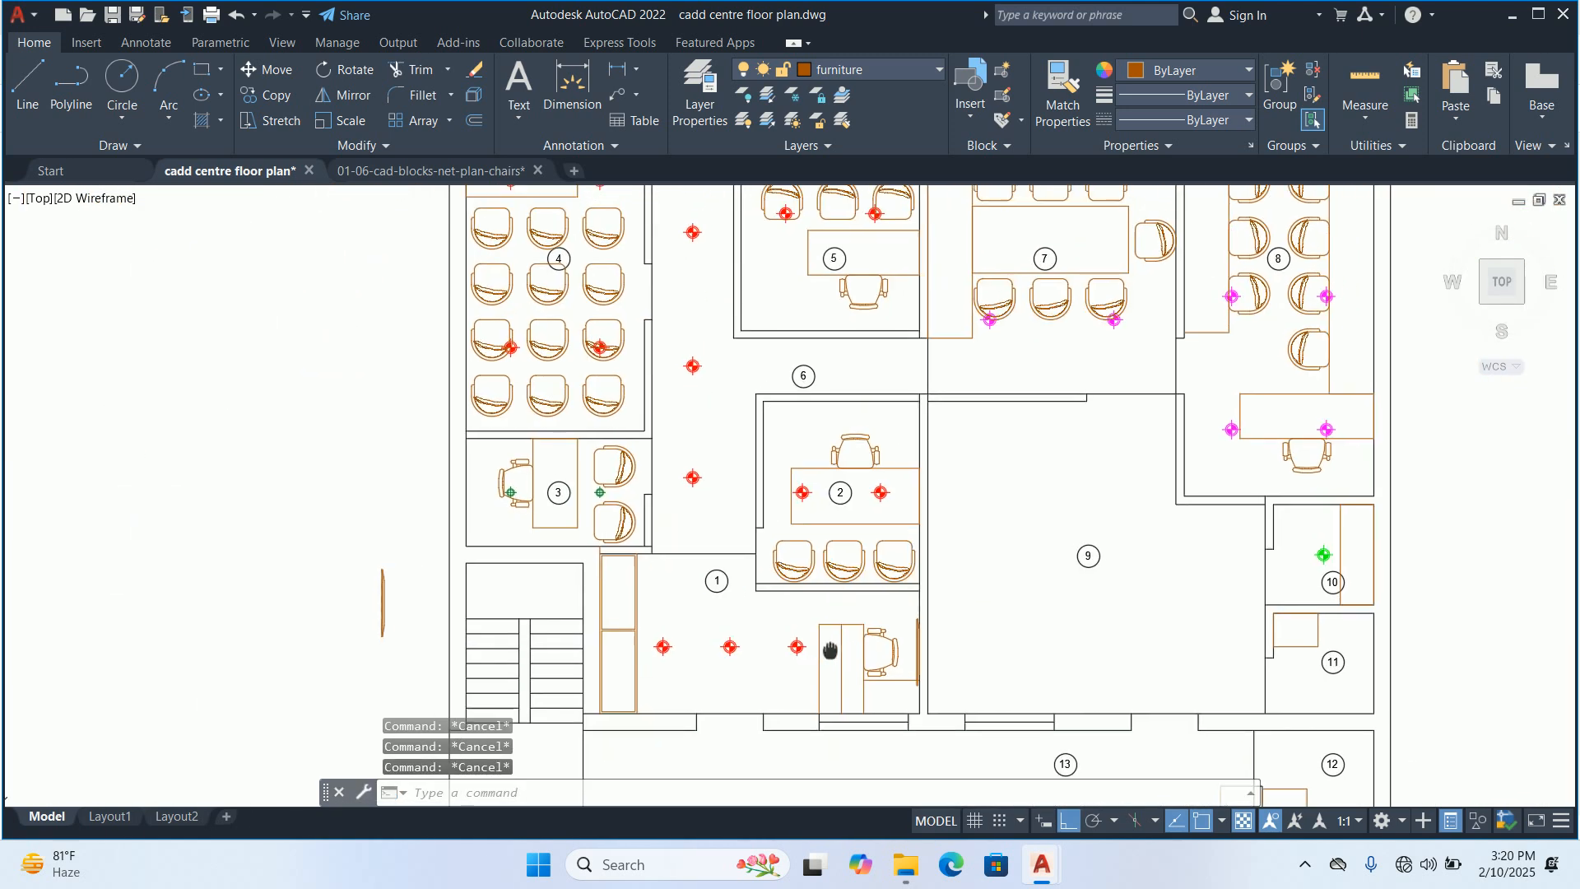
{"action": "type", "text": "co"}
{"action": "key", "text": "Return"}
{"action": "left_click", "coordinate": [916, 652]}
{"action": "key", "text": "Return"}
{"action": "scroll", "coordinate": [928, 659], "scroll_direction": "up", "scroll_amount": 6}
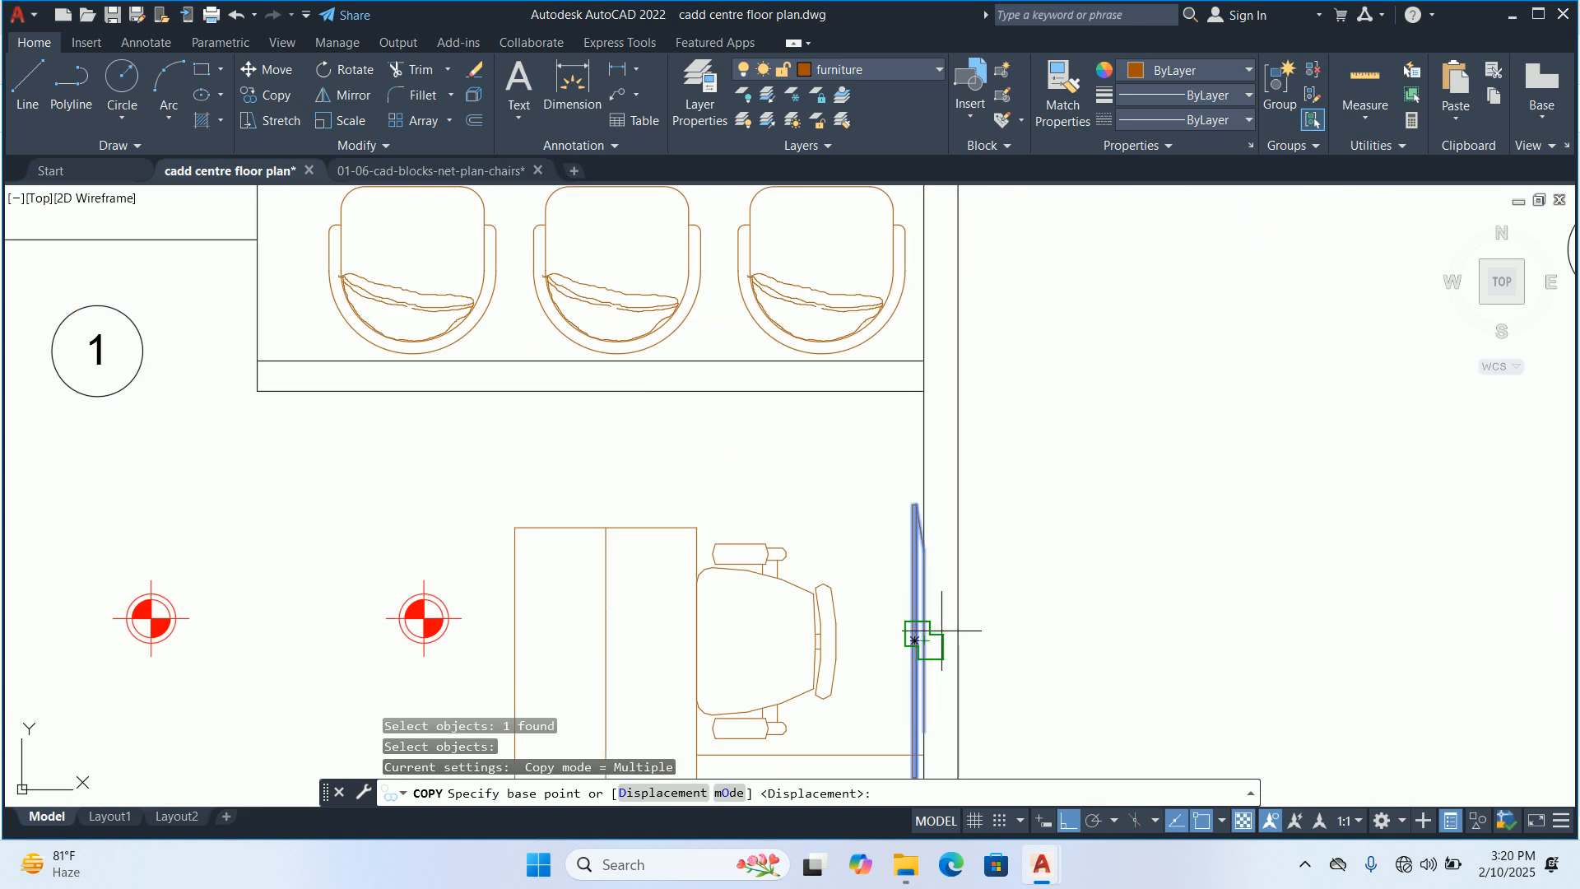
{"action": "left_click", "coordinate": [934, 641]}
{"action": "scroll", "coordinate": [710, 438], "scroll_direction": "down", "scroll_amount": 6}
{"action": "middle_click_drag", "start_coordinate": [660, 423], "coordinate": [898, 611]}
{"action": "scroll", "coordinate": [938, 706], "scroll_direction": "down", "scroll_amount": 3}
{"action": "scroll", "coordinate": [819, 493], "scroll_direction": "up", "scroll_amount": 8}
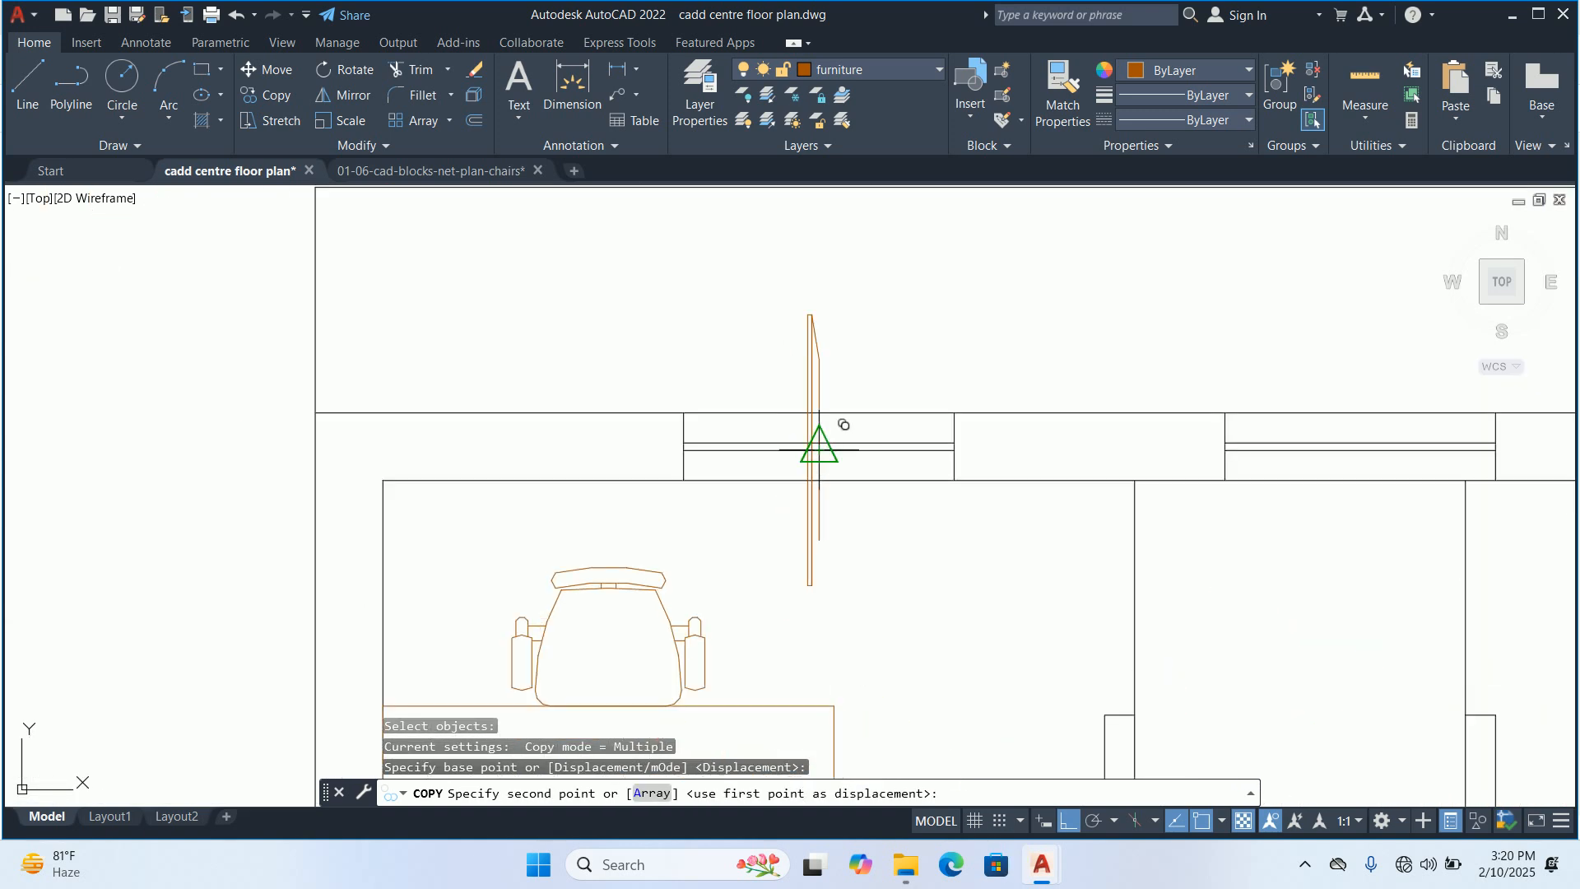
{"action": "left_click", "coordinate": [819, 449]}
{"action": "key", "text": "Return"}
{"action": "type", "text": "ro"}
{"action": "key", "text": "Return"}
{"action": "left_click", "coordinate": [813, 511]}
{"action": "key", "text": "Return"}
{"action": "scroll", "coordinate": [829, 452], "scroll_direction": "up", "scroll_amount": 1}
{"action": "key", "text": "Escape"}
{"action": "key", "text": "Escape"}
{"action": "key", "text": "Escape"}
{"action": "scroll", "coordinate": [810, 501], "scroll_direction": "up", "scroll_amount": 2}
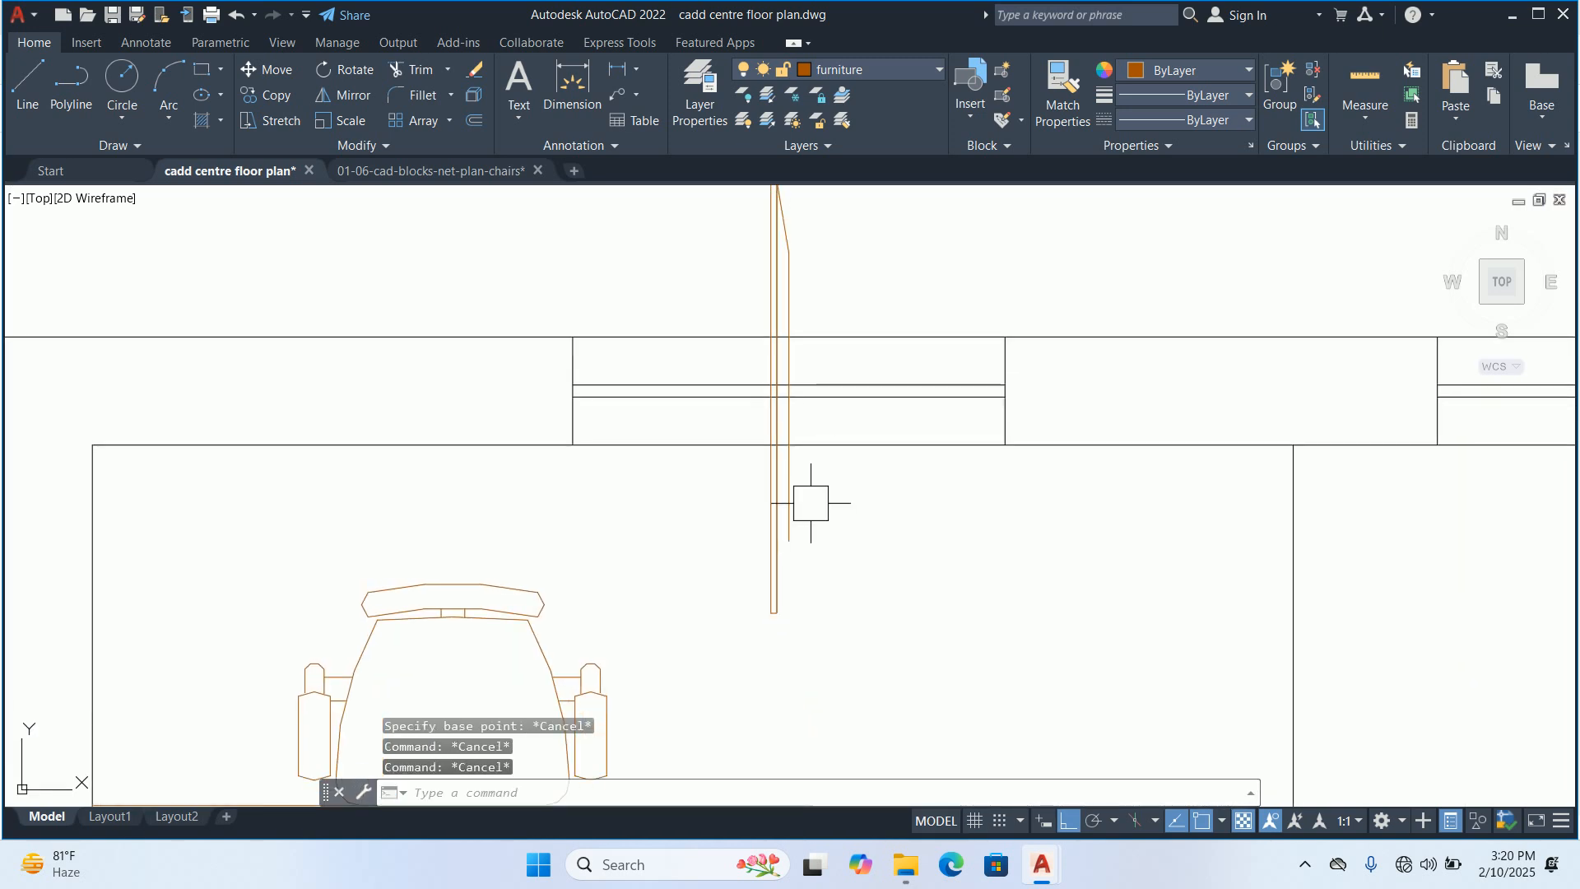
{"action": "type", "text": "l"}
{"action": "key", "text": "Return"}
{"action": "scroll", "coordinate": [810, 553], "scroll_direction": "up", "scroll_amount": 2}
{"action": "key", "text": "Escape"}
Open the screen block for editing and draw a line downward from the open lower end of its outer edge
{"action": "double_click", "coordinate": [780, 530]}
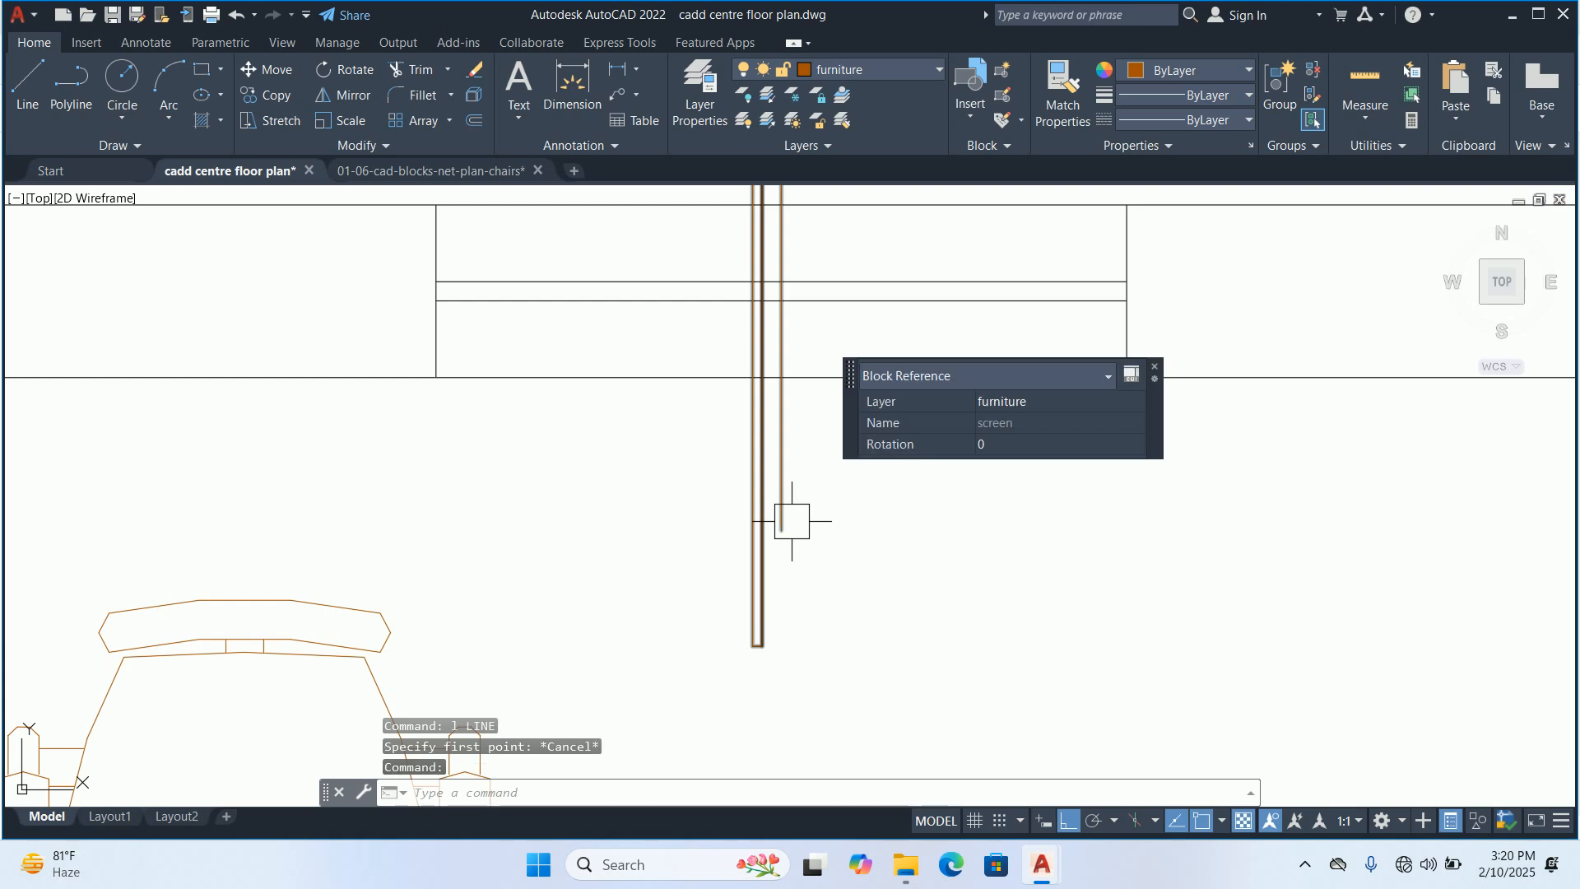
{"action": "left_click", "coordinate": [766, 557]}
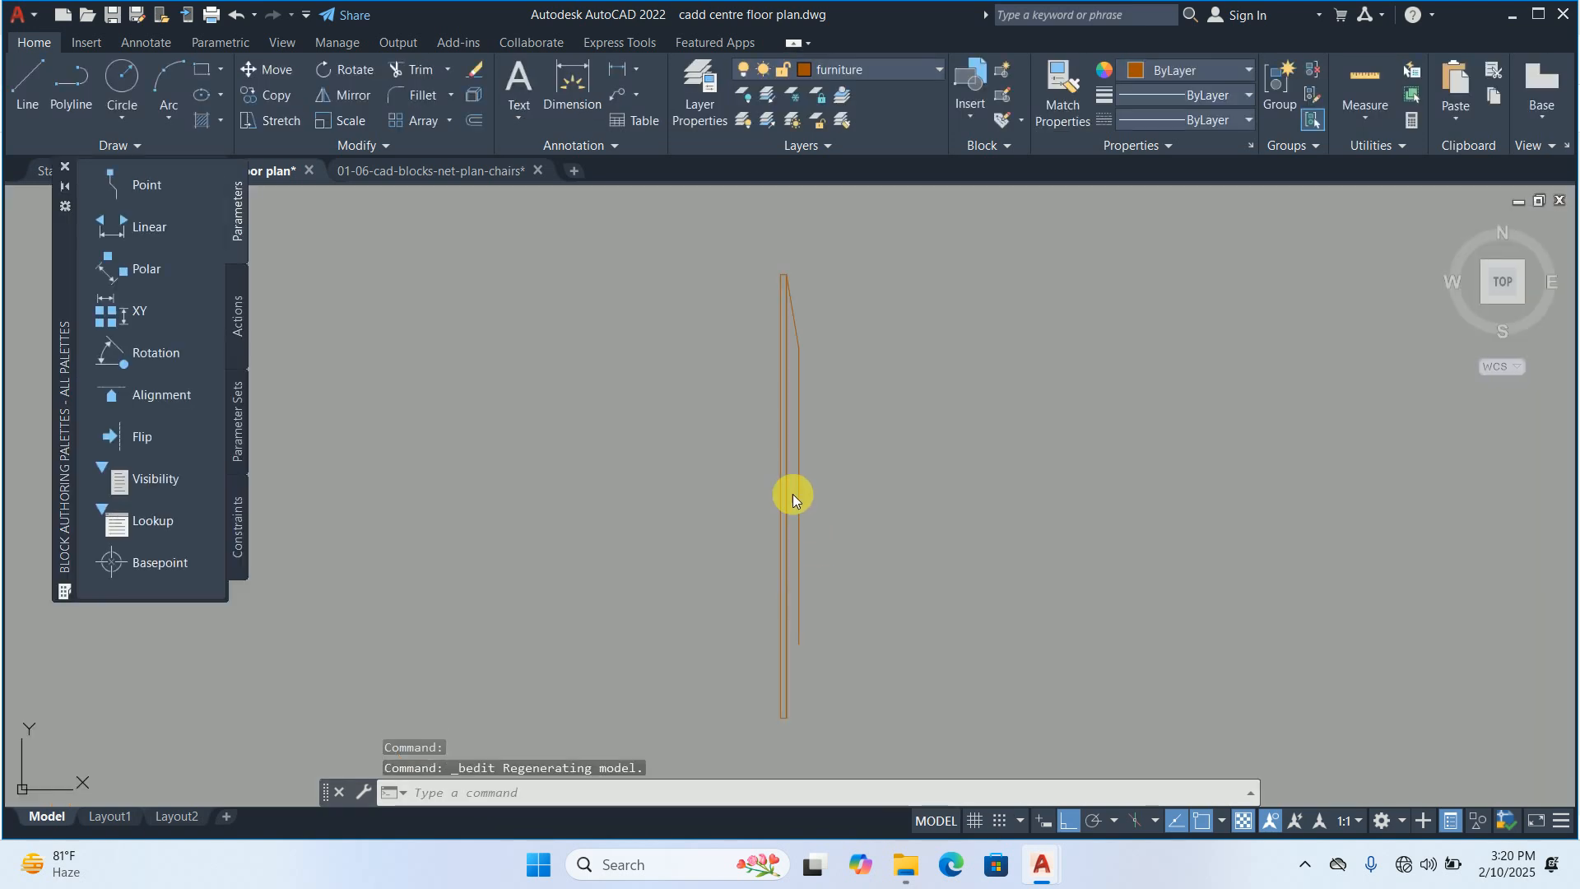
{"action": "type", "text": "l"}
{"action": "key", "text": "Return"}
{"action": "scroll", "coordinate": [776, 510], "scroll_direction": "up", "scroll_amount": 3}
{"action": "left_click", "coordinate": [750, 487]}
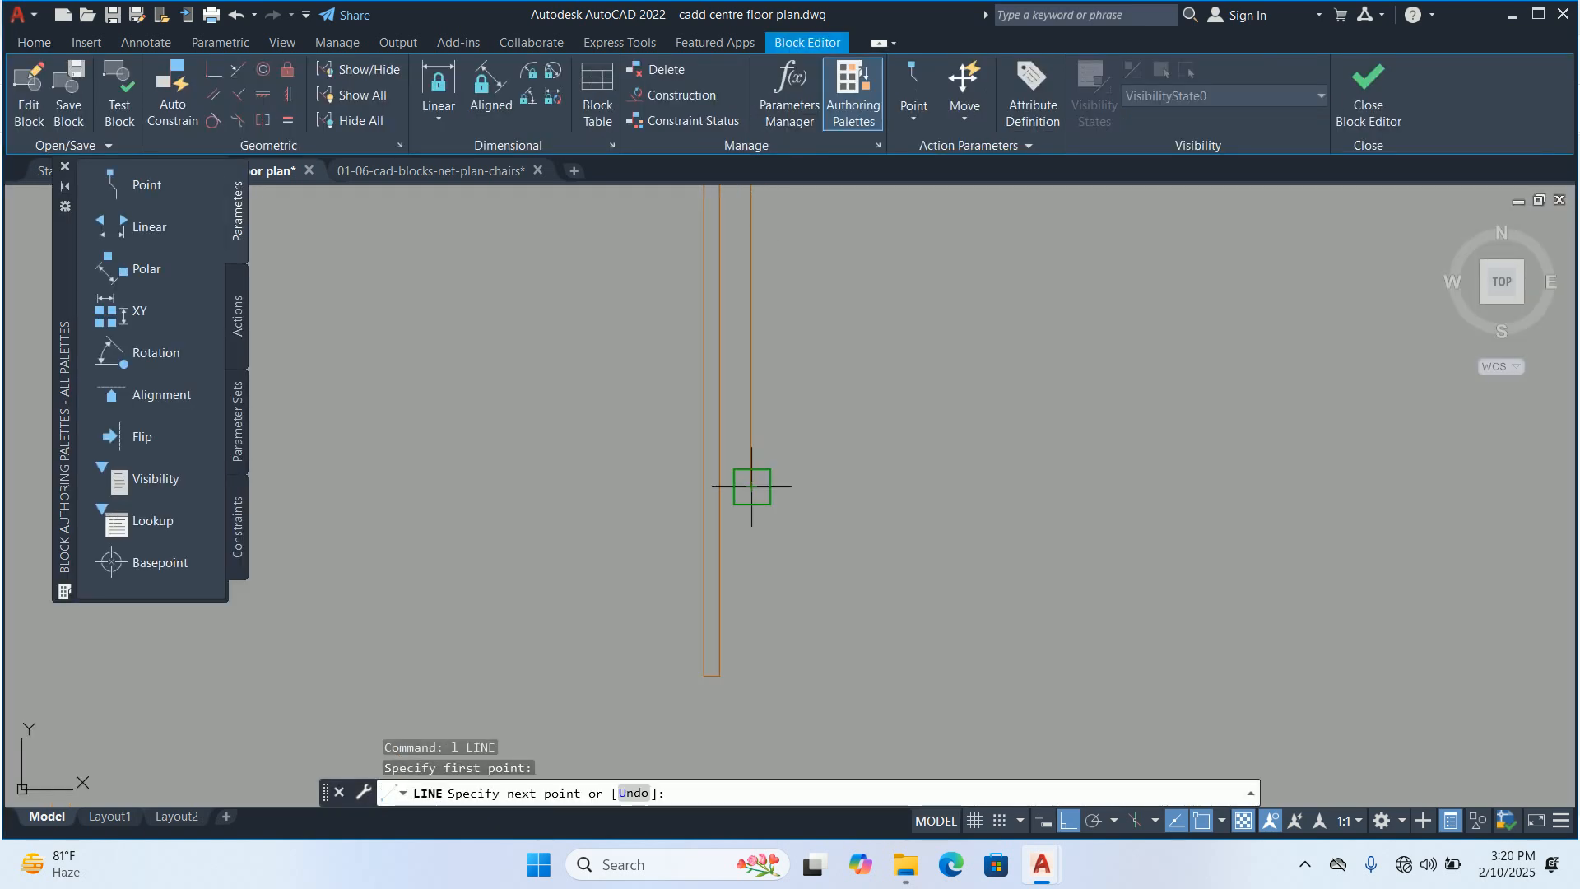
{"action": "left_click", "coordinate": [728, 695]}
{"action": "key", "text": "Escape"}
Stretch the new line's lower end to the bottom outer corner of the screen's narrow strip, closing the sloped end
{"action": "left_click", "coordinate": [790, 659]}
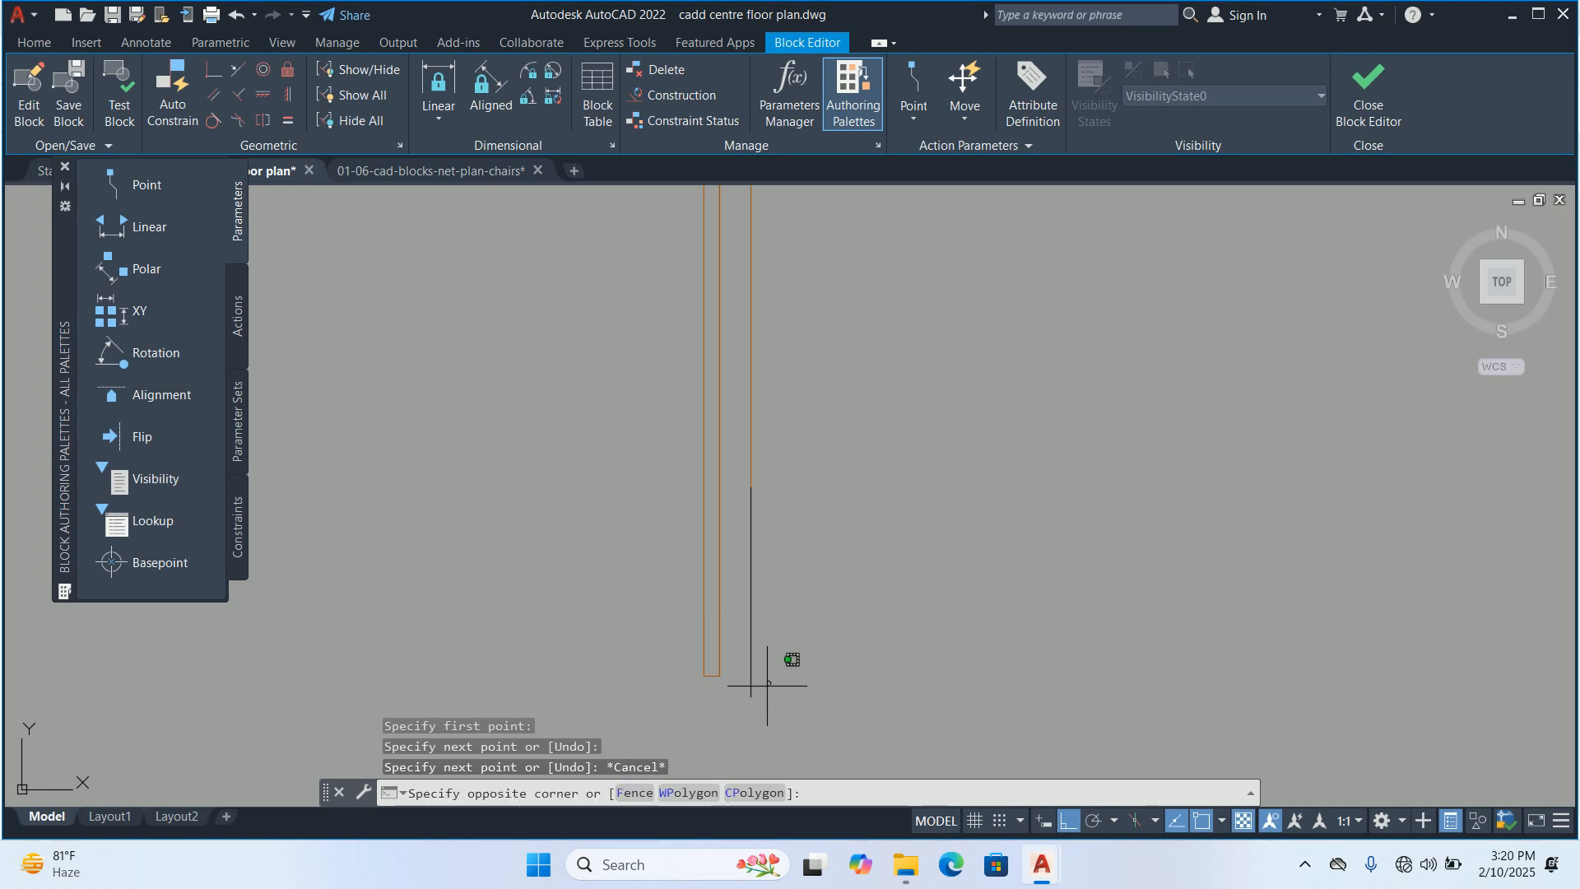
{"action": "left_click", "coordinate": [732, 683]}
{"action": "left_click", "coordinate": [750, 695]}
{"action": "left_click", "coordinate": [720, 675]}
{"action": "key", "text": "Escape"}
{"action": "key", "text": "Escape"}
{"action": "key", "text": "Escape"}
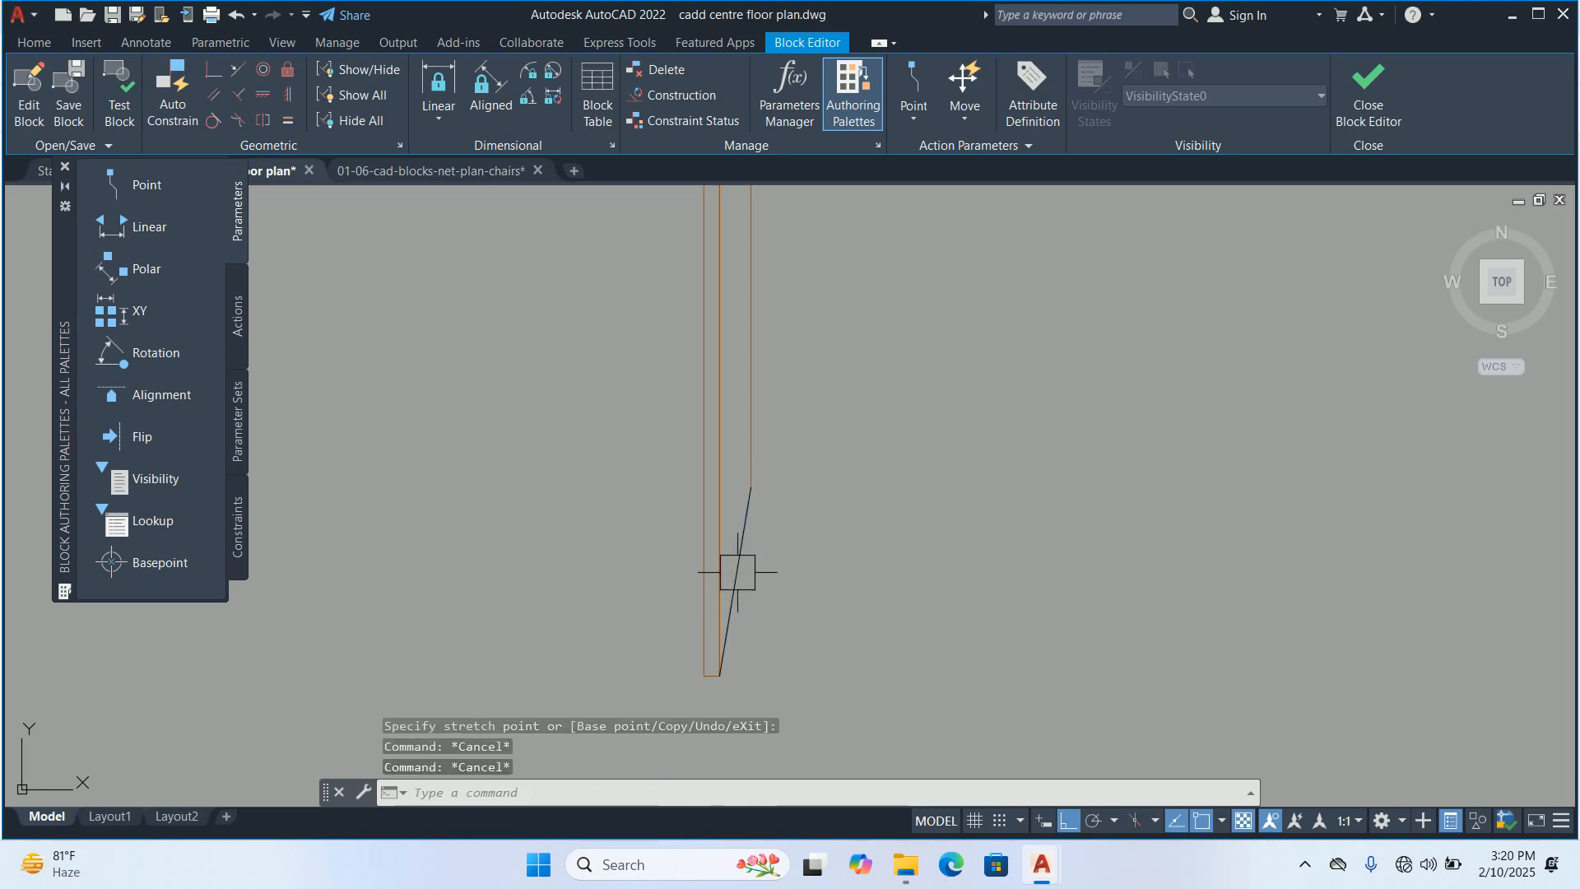
Match the sloped line's properties to the screen's brown edges, and close the block editor with the changes saved
{"action": "type", "text": "ma"}
{"action": "key", "text": "Return"}
{"action": "left_click", "coordinate": [743, 393]}
{"action": "left_click", "coordinate": [828, 581]}
{"action": "left_click", "coordinate": [577, 455]}
{"action": "key", "text": "Escape"}
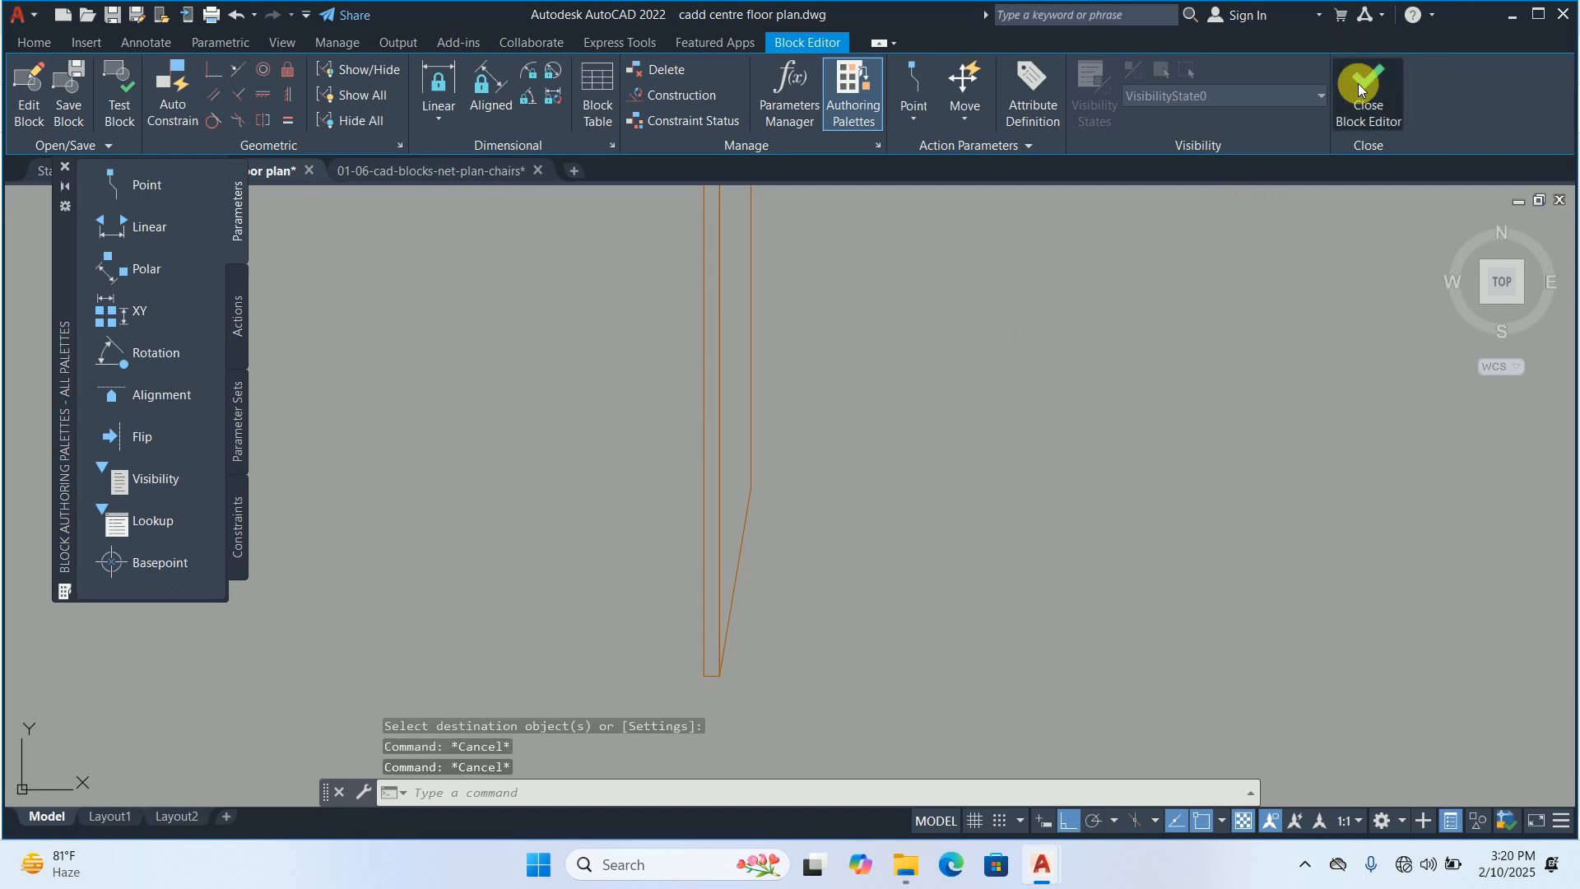
{"action": "left_click", "coordinate": [1362, 82]}
{"action": "left_click", "coordinate": [737, 391]}
Rotate room 4's screen 90 degrees about the midpoint of its outer edge so it lies along the window
{"action": "type", "text": "ro"}
{"action": "key", "text": "Return"}
{"action": "left_click", "coordinate": [748, 442]}
{"action": "key", "text": "Return"}
{"action": "scroll", "coordinate": [769, 339], "scroll_direction": "up", "scroll_amount": 4}
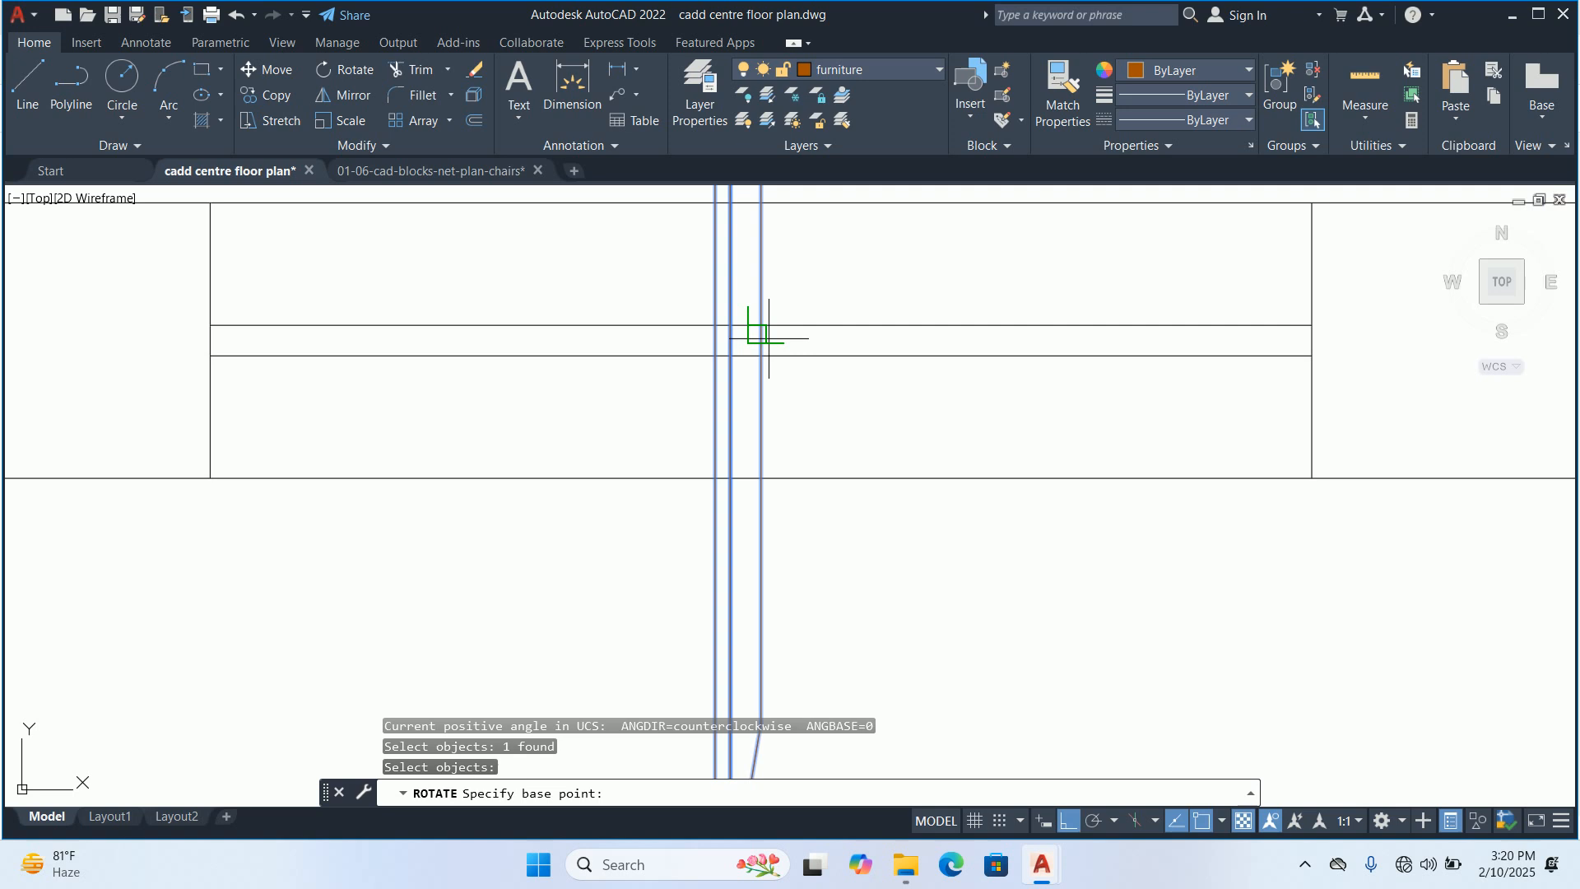
{"action": "left_click", "coordinate": [763, 359]}
{"action": "left_click", "coordinate": [795, 246]}
{"action": "key", "text": "Escape"}
{"action": "key", "text": "Escape"}
{"action": "key", "text": "Escape"}
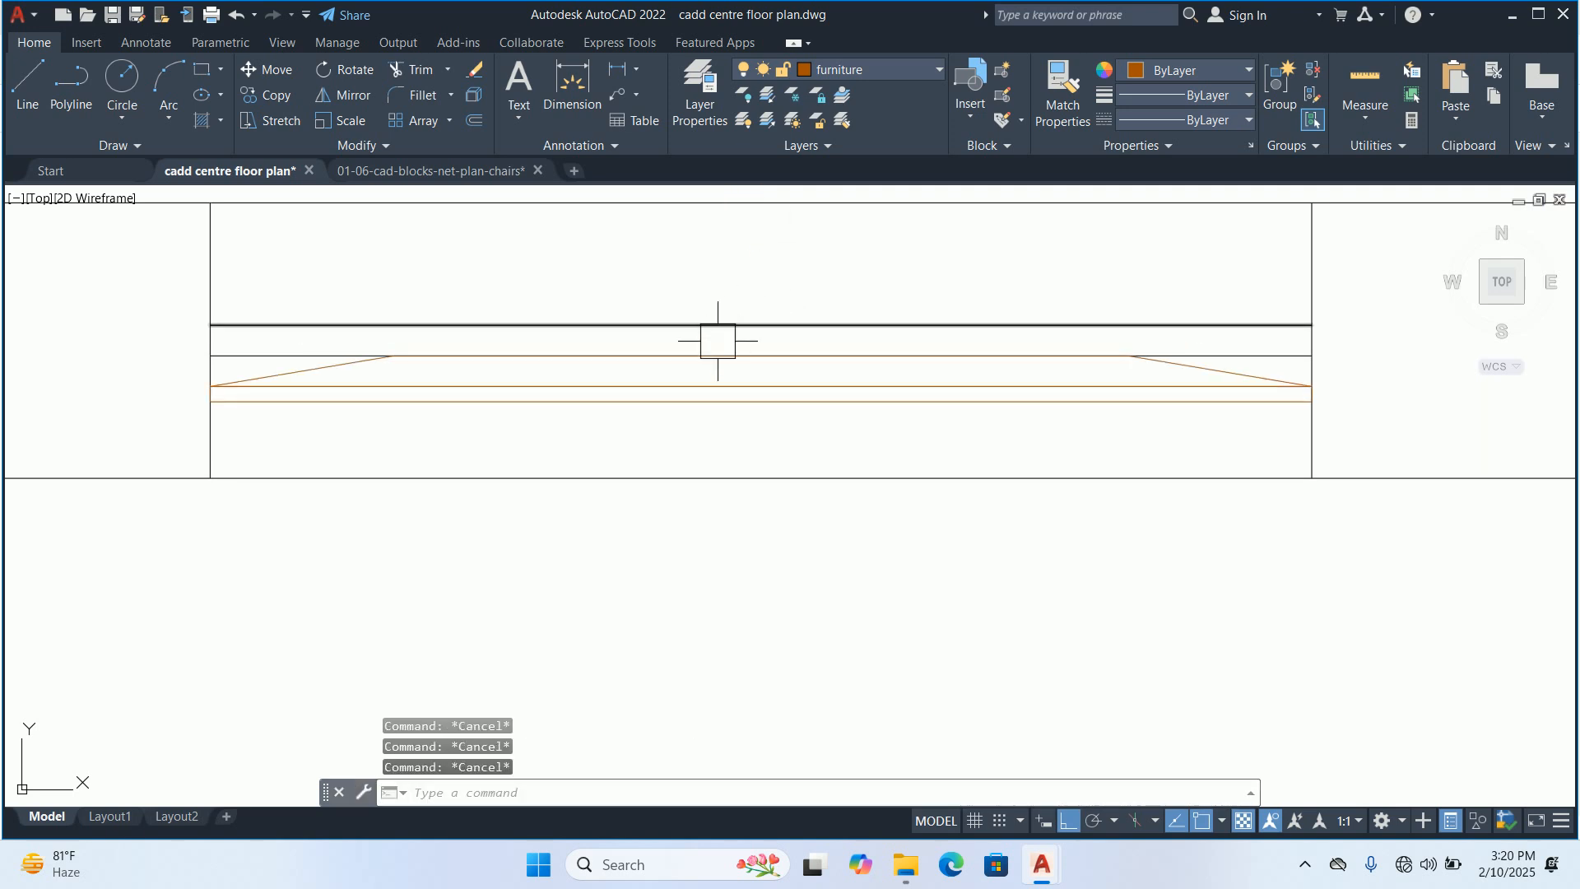
Move room 4's screen straight down from the window to just inside the room's upper wall
{"action": "scroll", "coordinate": [715, 346], "scroll_direction": "down", "scroll_amount": 2}
{"action": "type", "text": "m"}
{"action": "key", "text": "Return"}
{"action": "left_click", "coordinate": [701, 372]}
{"action": "key", "text": "Return"}
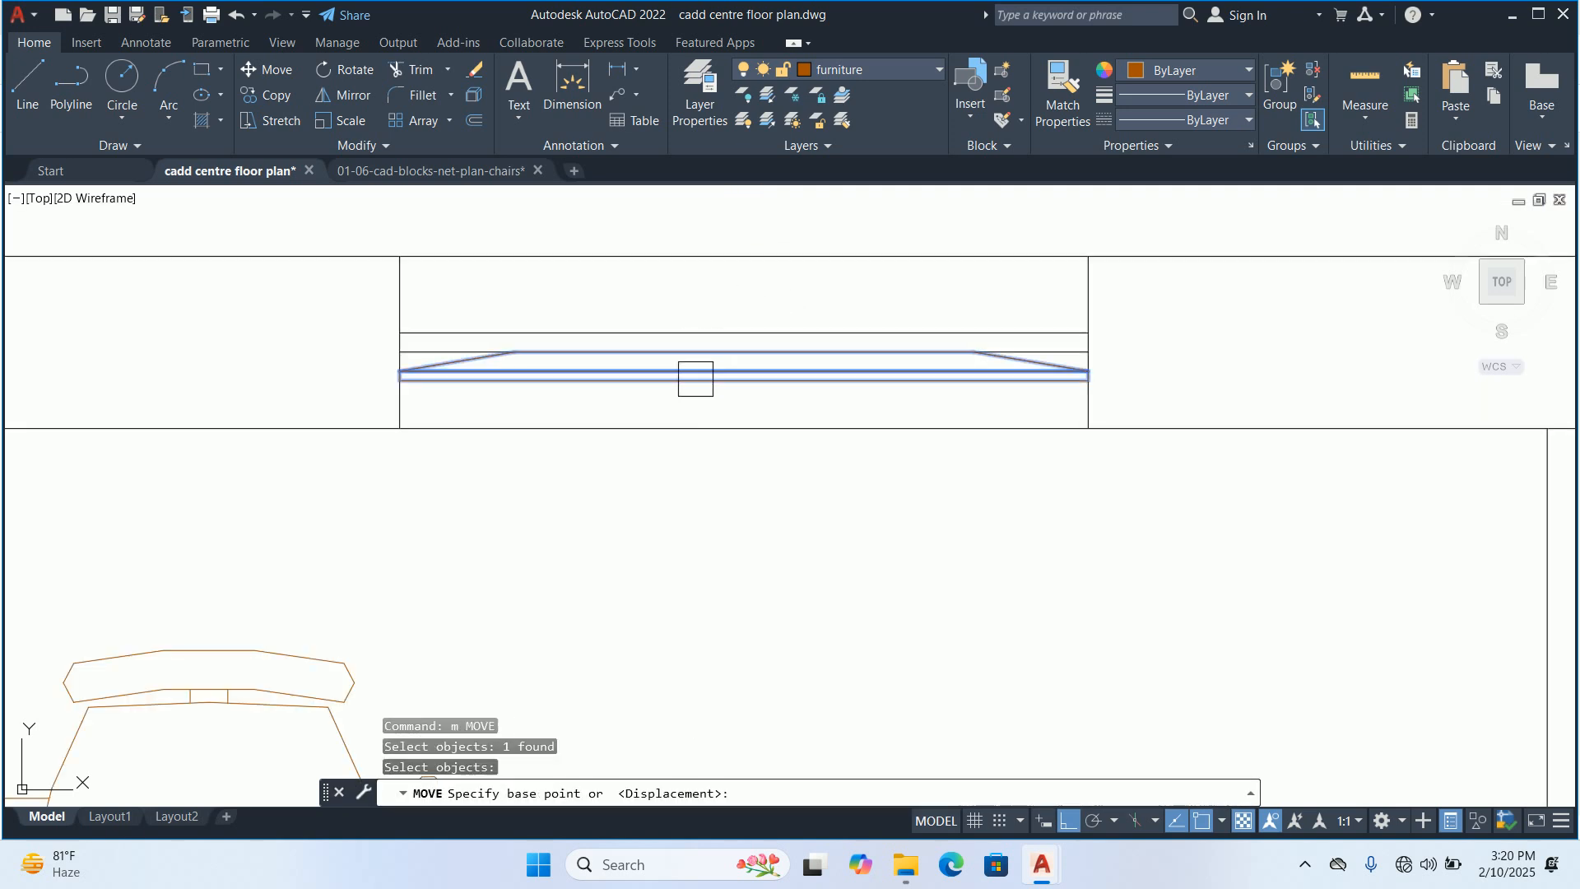
{"action": "left_click", "coordinate": [744, 332]}
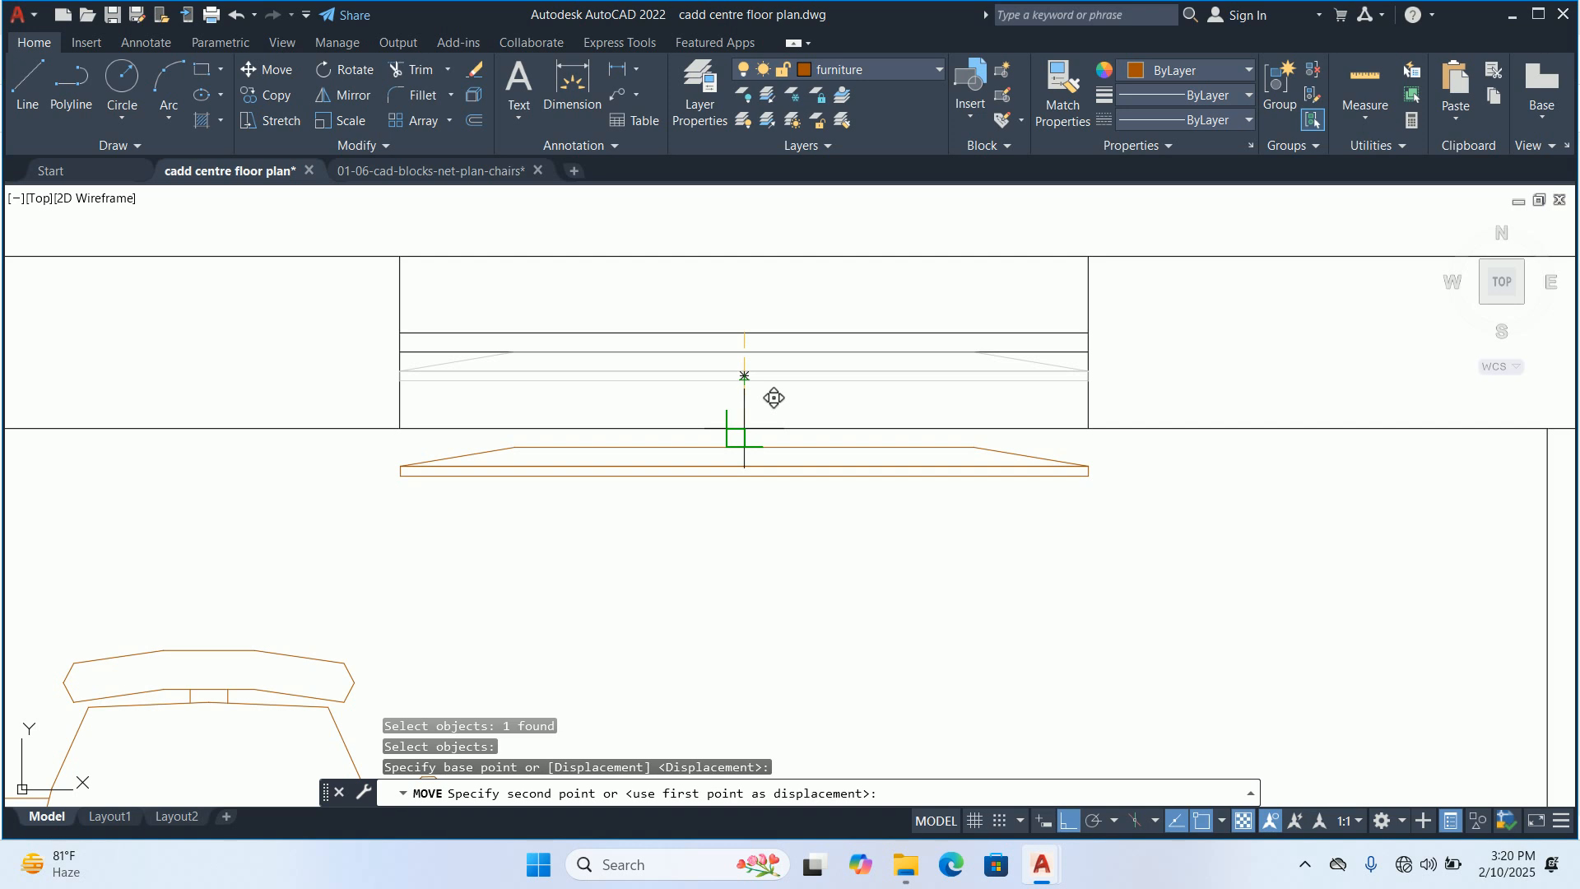
{"action": "left_click", "coordinate": [744, 376]}
{"action": "key", "text": "Escape"}
{"action": "key", "text": "Escape"}
{"action": "key", "text": "Escape"}
Copy the screen from room 1 to the midpoint of the left edge of room 7's table
{"action": "scroll", "coordinate": [725, 417], "scroll_direction": "down", "scroll_amount": 6}
{"action": "scroll", "coordinate": [615, 350], "scroll_direction": "up", "scroll_amount": 4}
{"action": "scroll", "coordinate": [611, 372], "scroll_direction": "down", "scroll_amount": 2}
{"action": "mouse_move", "coordinate": [610, 372]}
{"action": "middle_mouse_down"}
{"action": "mouse_move", "coordinate": [533, 422]}
{"action": "mouse_move", "coordinate": [522, 239]}
{"action": "middle_mouse_up"}
{"action": "key", "text": "Return"}
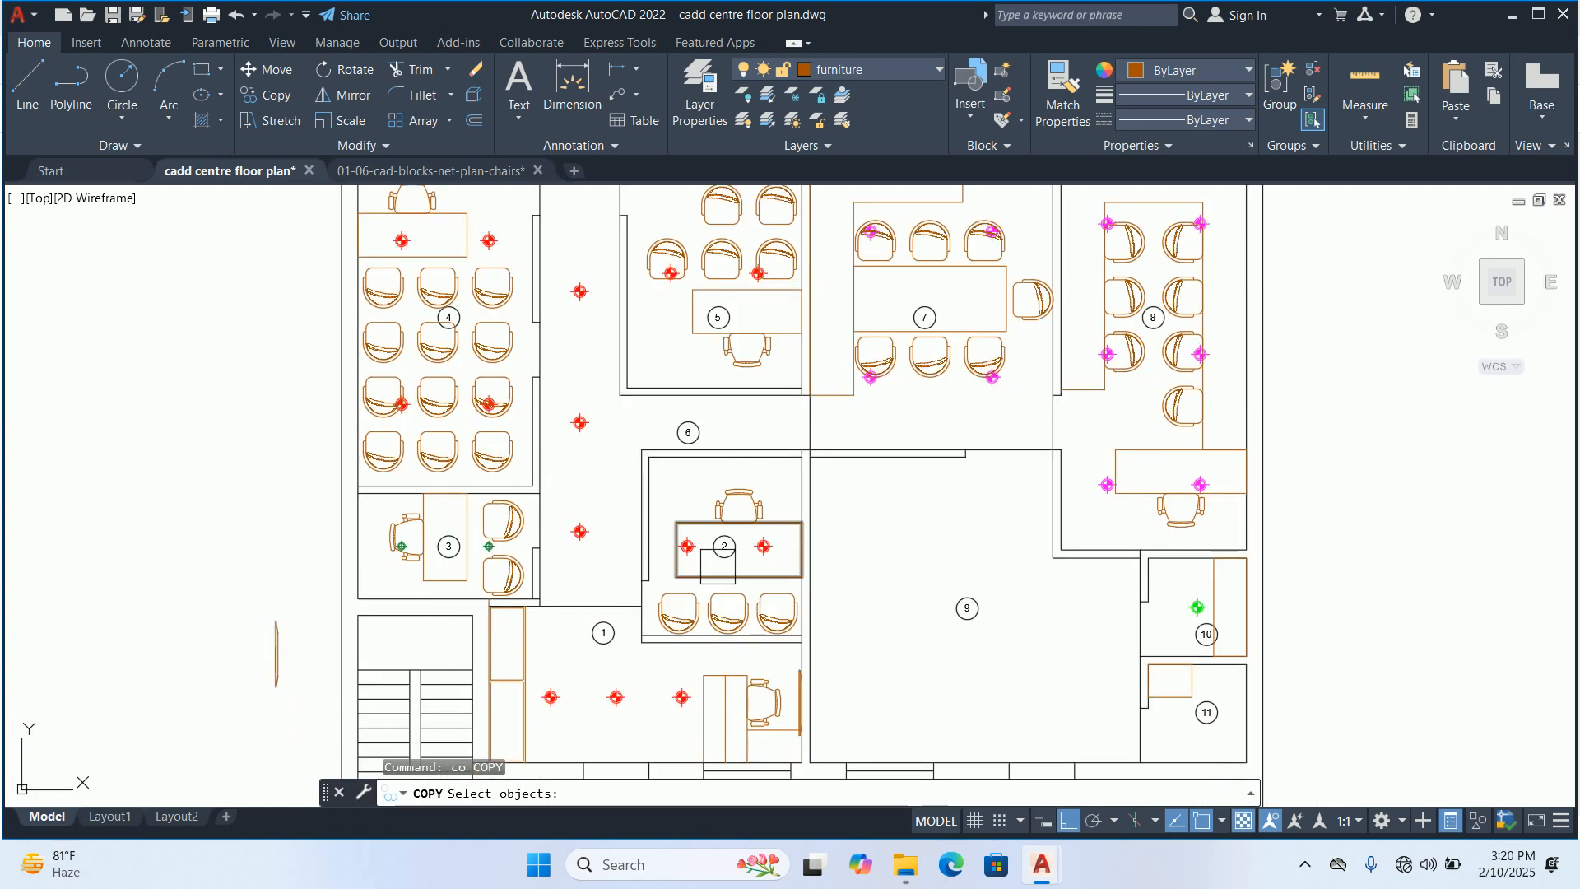
{"action": "left_click", "coordinate": [799, 706]}
{"action": "scroll", "coordinate": [793, 687], "scroll_direction": "up", "scroll_amount": 7}
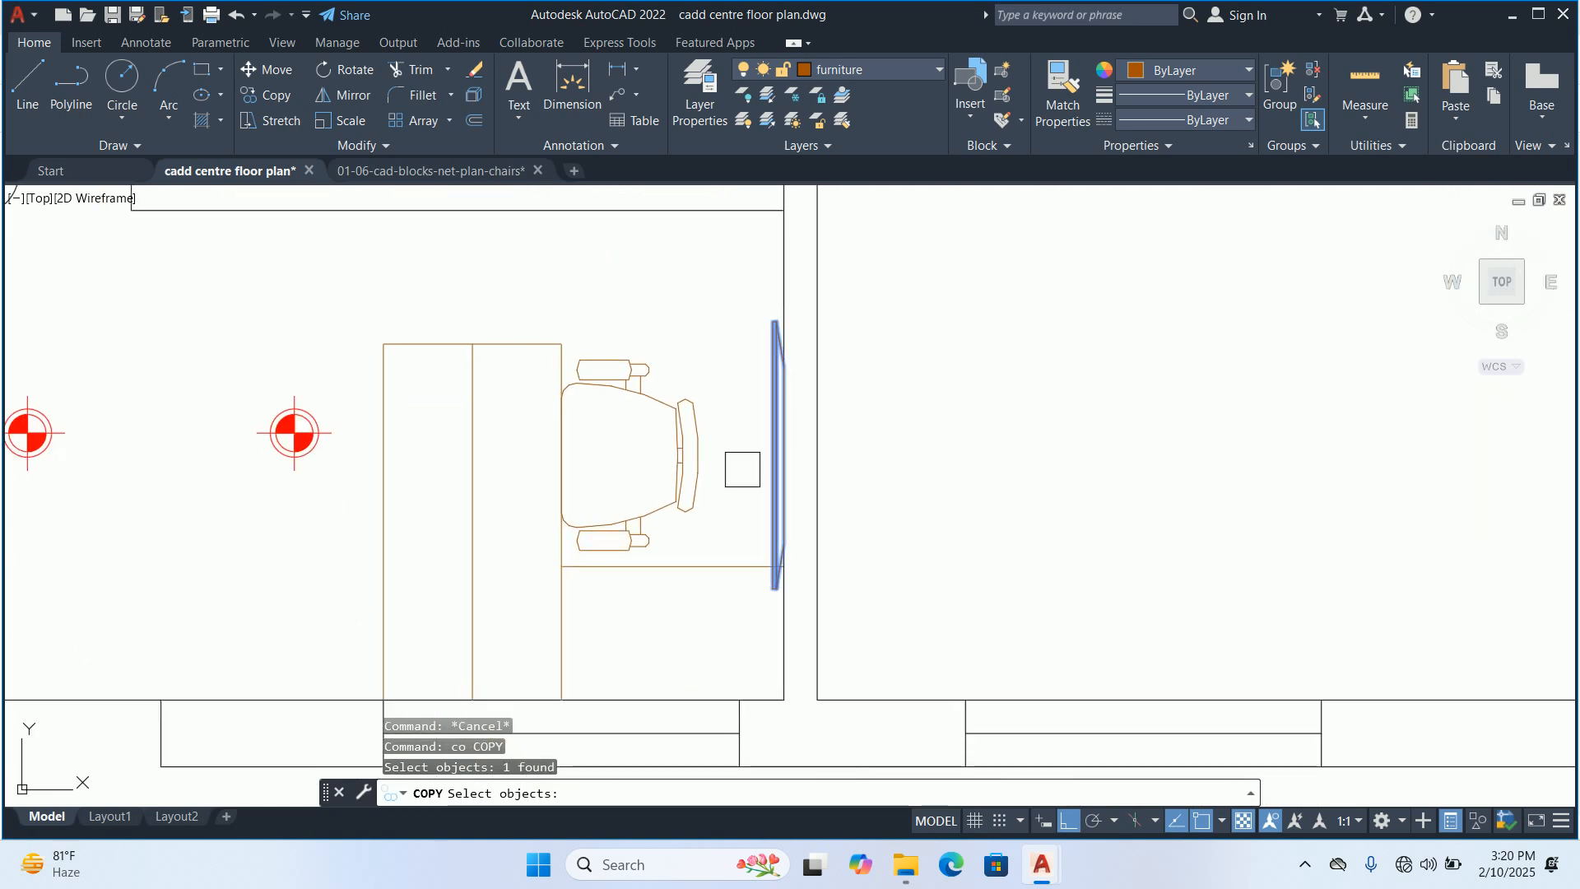
{"action": "scroll", "coordinate": [782, 458], "scroll_direction": "up", "scroll_amount": 1}
{"action": "key", "text": "Return"}
{"action": "left_click", "coordinate": [762, 448]}
{"action": "scroll", "coordinate": [595, 333], "scroll_direction": "down", "scroll_amount": 4}
{"action": "middle_click_drag", "start_coordinate": [592, 345], "coordinate": [617, 564]}
{"action": "scroll", "coordinate": [614, 299], "scroll_direction": "down", "scroll_amount": 1}
{"action": "mouse_move", "coordinate": [614, 299]}
{"action": "middle_mouse_down"}
{"action": "mouse_move", "coordinate": [663, 634]}
{"action": "mouse_move", "coordinate": [652, 782]}
{"action": "middle_mouse_up"}
{"action": "scroll", "coordinate": [735, 591], "scroll_direction": "up", "scroll_amount": 2}
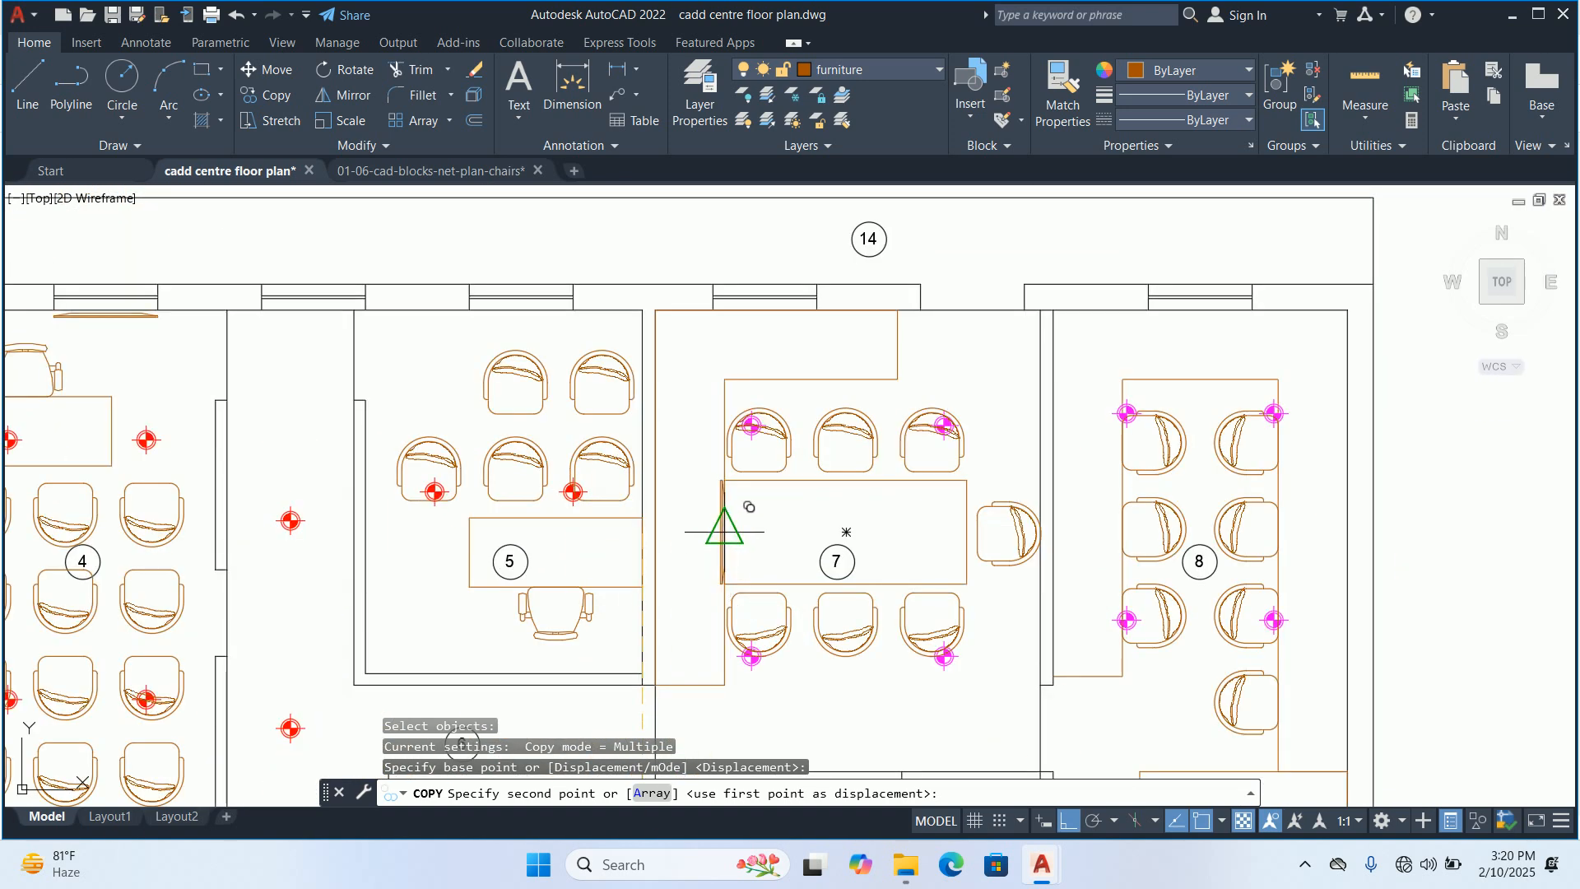
{"action": "left_click", "coordinate": [722, 530]}
{"action": "scroll", "coordinate": [722, 543], "scroll_direction": "up", "scroll_amount": 4}
{"action": "key", "text": "Escape"}
{"action": "key", "text": "Escape"}
{"action": "key", "text": "Escape"}
{"action": "type", "text": "m"}
{"action": "key", "text": "Return"}
{"action": "left_click", "coordinate": [724, 568]}
Mirror room 7's screen about a vertical line between the table and the left wall, and delete the original
{"action": "key", "text": "Return"}
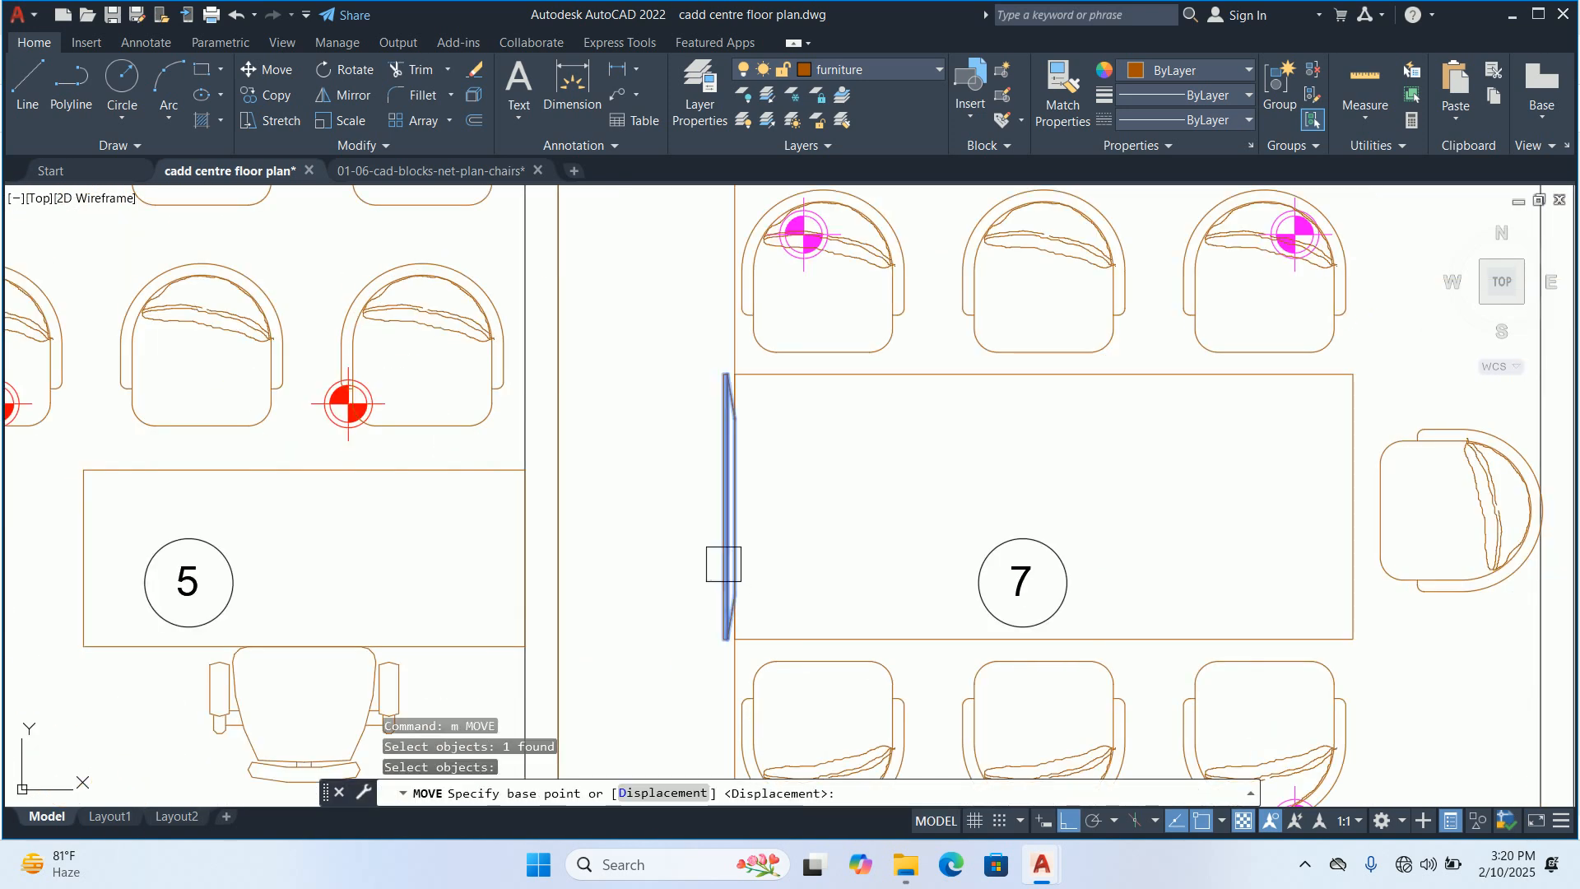
{"action": "scroll", "coordinate": [725, 519], "scroll_direction": "up", "scroll_amount": 3}
{"action": "key", "text": "Escape"}
{"action": "key", "text": "Escape"}
{"action": "type", "text": "mi"}
{"action": "key", "text": "Return"}
{"action": "left_click", "coordinate": [717, 525]}
{"action": "key", "text": "Return"}
{"action": "left_click", "coordinate": [598, 504]}
{"action": "left_click", "coordinate": [582, 434]}
{"action": "key", "text": "Escape"}
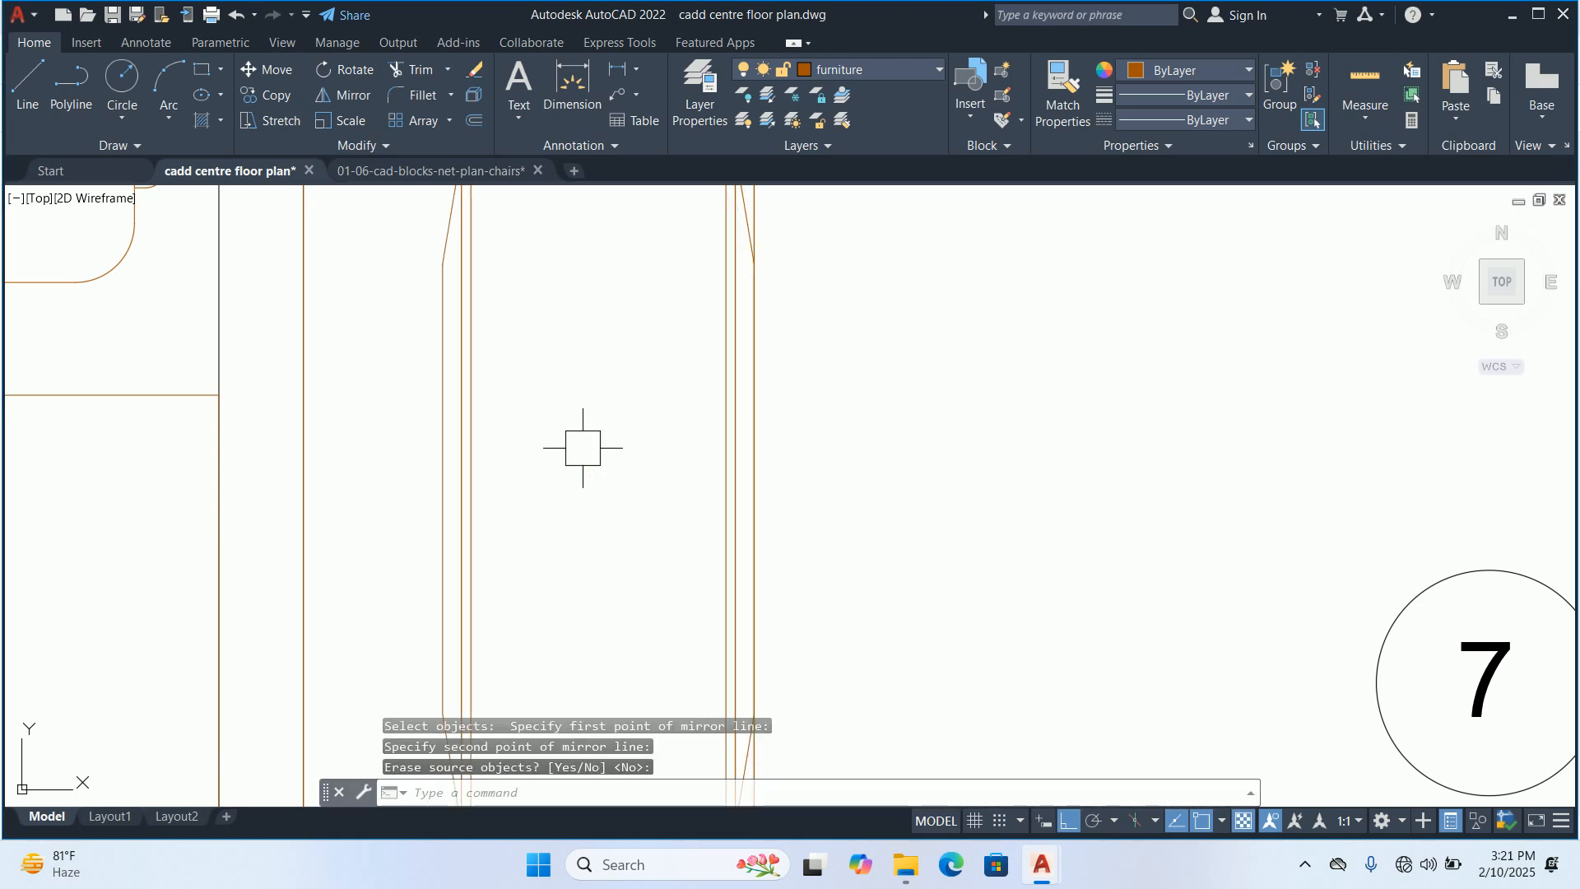
{"action": "left_click", "coordinate": [726, 484]}
{"action": "scroll", "coordinate": [733, 491], "scroll_direction": "down", "scroll_amount": 2}
{"action": "key", "text": "Delete"}
{"action": "scroll", "coordinate": [688, 496], "scroll_direction": "down", "scroll_amount": 2}
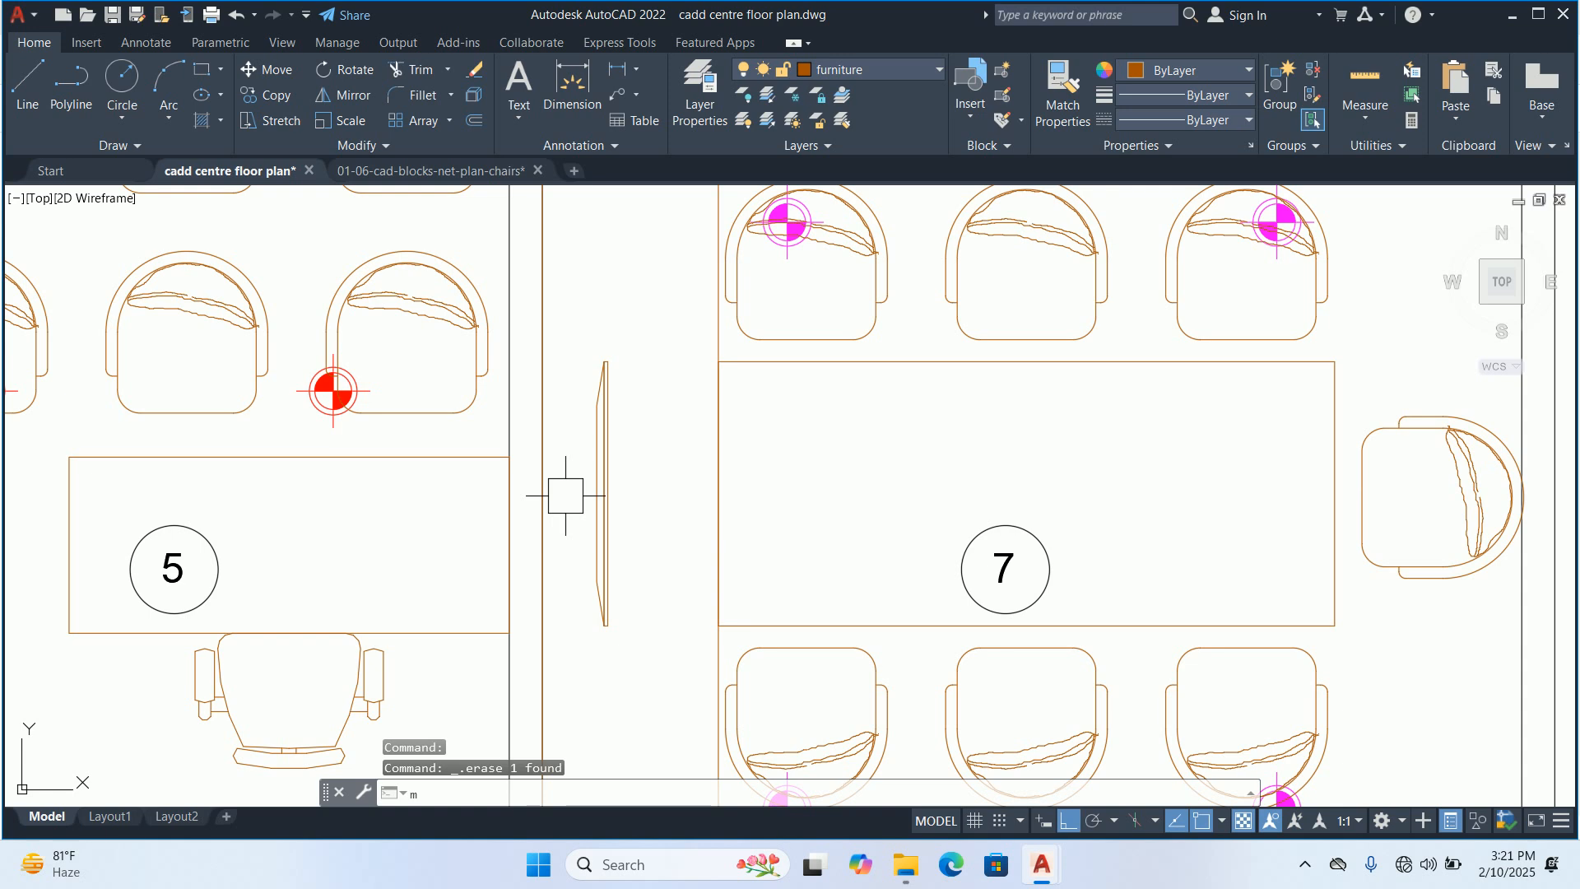
Move the mirrored screen horizontally until its outer edge lies against room 7's left wall
{"action": "type", "text": "m"}
{"action": "key", "text": "Return"}
{"action": "left_click", "coordinate": [602, 494]}
{"action": "key", "text": "Return"}
{"action": "scroll", "coordinate": [578, 488], "scroll_direction": "up", "scroll_amount": 3}
{"action": "left_click", "coordinate": [607, 471]}
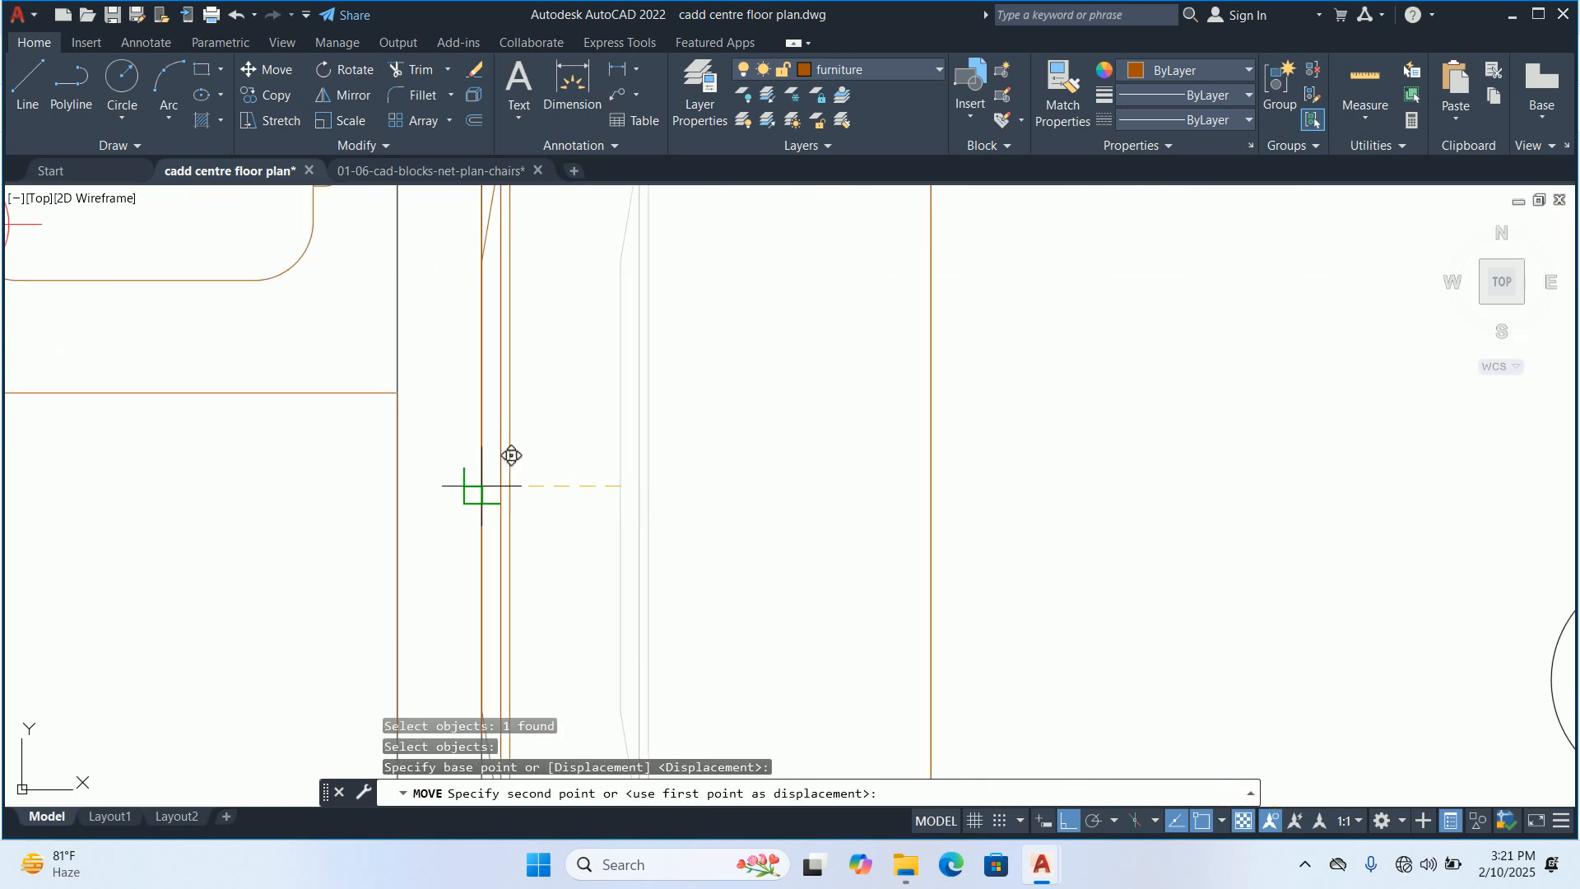
{"action": "left_click", "coordinate": [455, 475]}
{"action": "key", "text": "Return"}
{"action": "scroll", "coordinate": [457, 469], "scroll_direction": "up", "scroll_amount": 2}
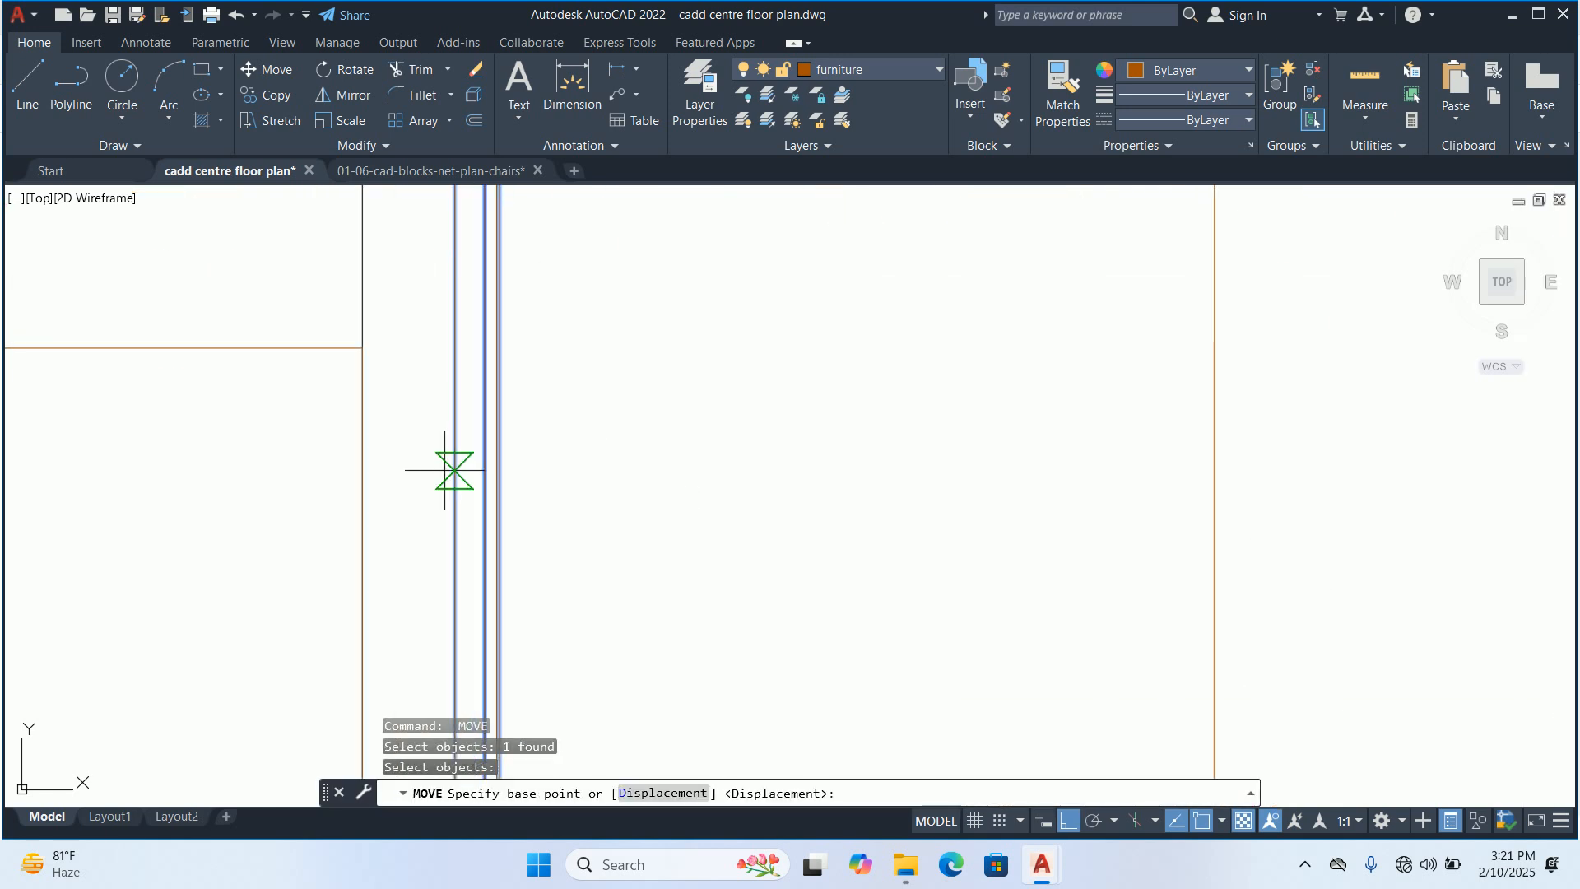
{"action": "left_click", "coordinate": [452, 468]}
{"action": "key", "text": "Escape"}
{"action": "scroll", "coordinate": [606, 455], "scroll_direction": "down", "scroll_amount": 5}
{"action": "key", "text": "Escape"}
{"action": "key", "text": "Escape"}
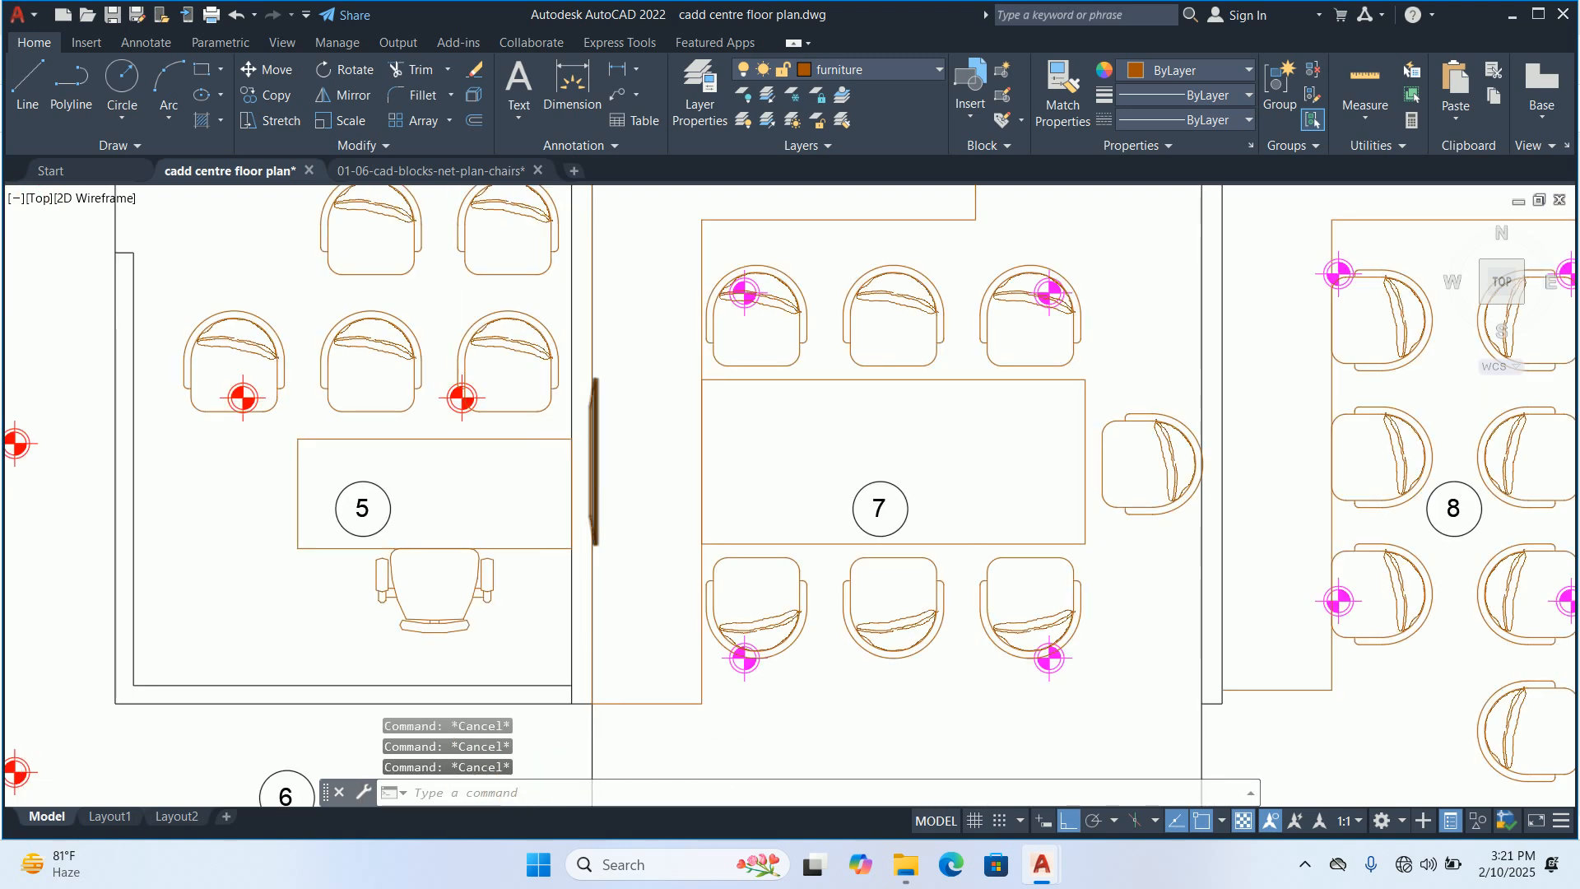
Move room 7's screen 1.5 to the right, away from the wall
{"action": "scroll", "coordinate": [604, 466], "scroll_direction": "up", "scroll_amount": 2}
{"action": "type", "text": "m"}
{"action": "key", "text": "Return"}
{"action": "left_click", "coordinate": [604, 465]}
{"action": "key", "text": "Return"}
{"action": "left_click", "coordinate": [647, 460]}
{"action": "type", "text": "1"}
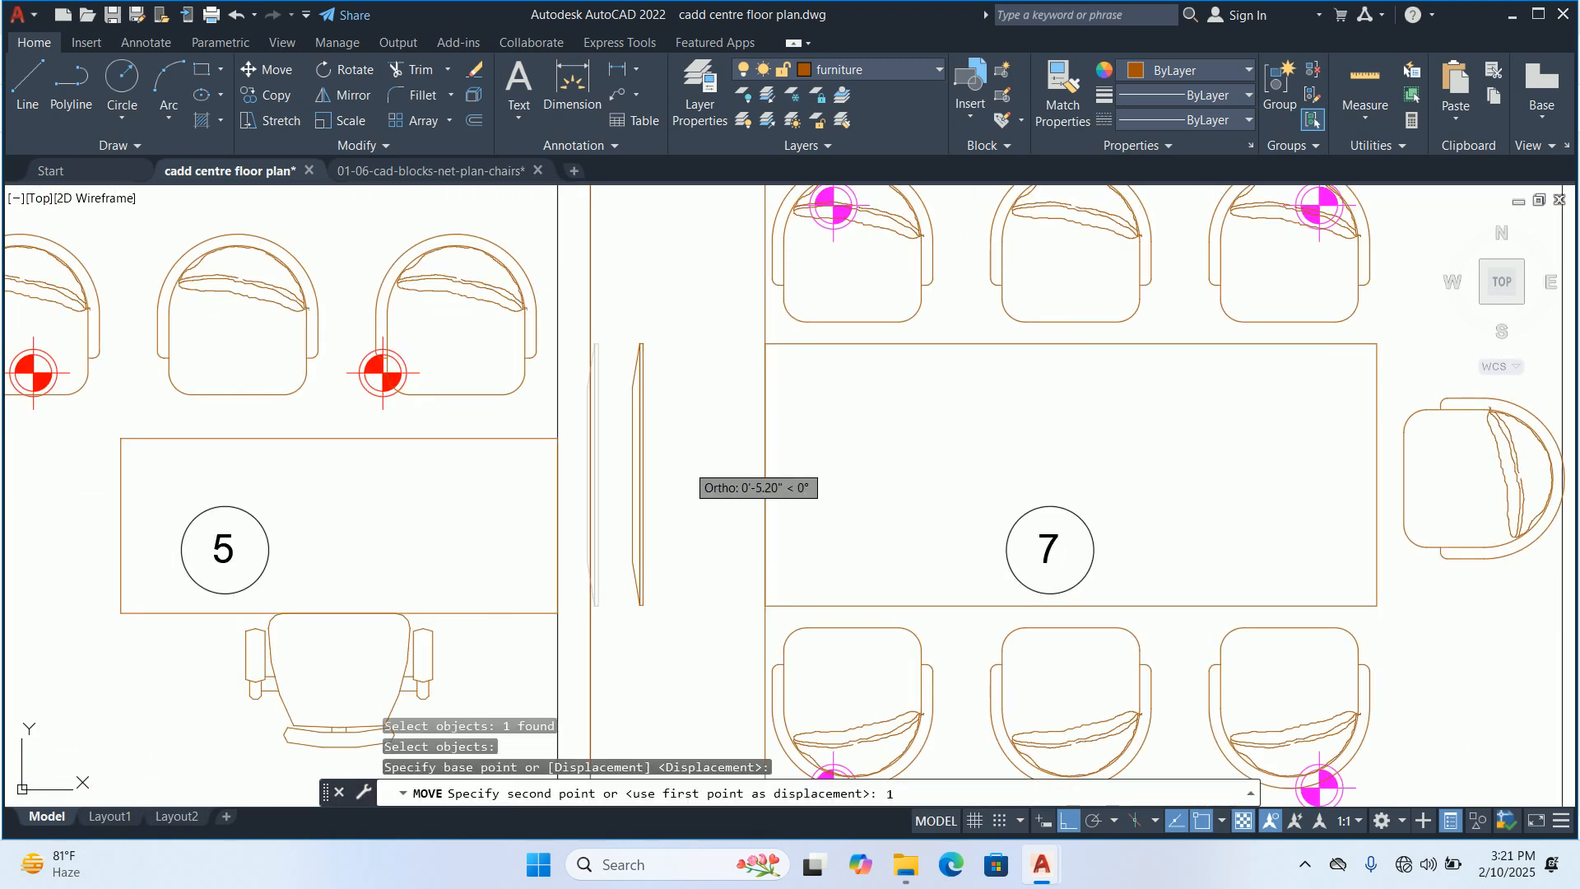
{"action": "key", "text": "Escape"}
{"action": "key", "text": "Escape"}
{"action": "key", "text": "Escape"}
{"action": "scroll", "coordinate": [671, 458], "scroll_direction": "down", "scroll_amount": 2}
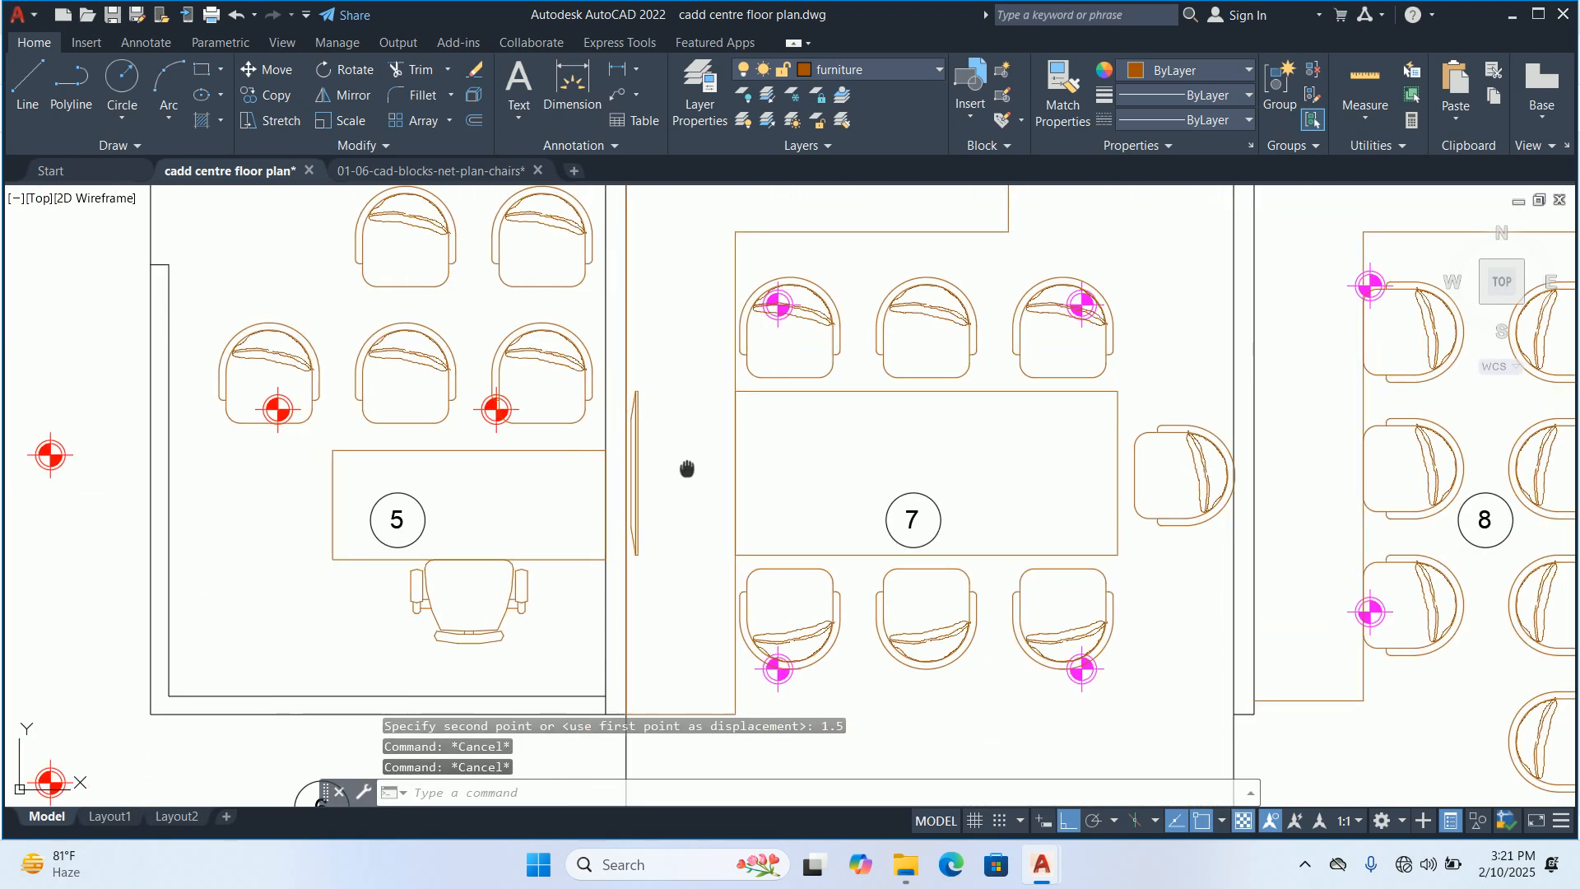
Copy the screen from room 1 onto room 8's lower wall, midway between the wall's two inner corners
{"action": "scroll", "coordinate": [670, 458], "scroll_direction": "down", "scroll_amount": 2}
{"action": "mouse_move", "coordinate": [705, 529]}
{"action": "middle_mouse_down"}
{"action": "mouse_move", "coordinate": [691, 486]}
{"action": "mouse_move", "coordinate": [670, 494]}
{"action": "mouse_move", "coordinate": [665, 424]}
{"action": "middle_mouse_up"}
{"action": "scroll", "coordinate": [665, 424], "scroll_direction": "down", "scroll_amount": 5}
{"action": "scroll", "coordinate": [630, 589], "scroll_direction": "up", "scroll_amount": 4}
{"action": "type", "text": "co"}
{"action": "key", "text": "Return"}
{"action": "left_click", "coordinate": [634, 668]}
{"action": "key", "text": "Return"}
{"action": "scroll", "coordinate": [639, 652], "scroll_direction": "up", "scroll_amount": 8}
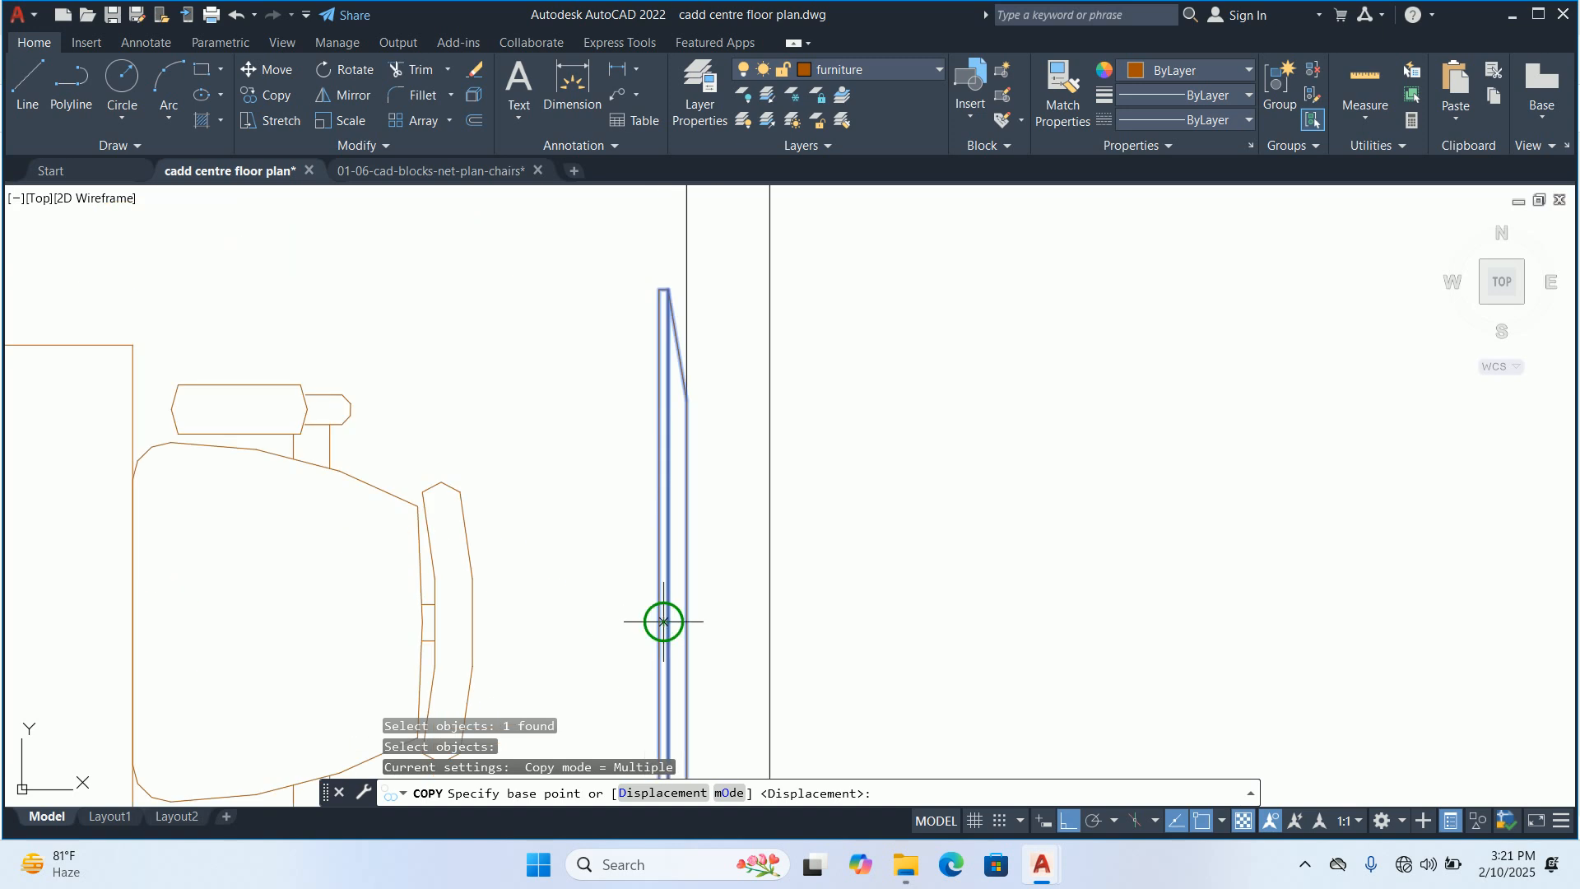
{"action": "left_click", "coordinate": [663, 621]}
{"action": "scroll", "coordinate": [758, 522], "scroll_direction": "down", "scroll_amount": 5}
{"action": "scroll", "coordinate": [576, 626], "scroll_direction": "up", "scroll_amount": 2}
{"action": "scroll", "coordinate": [537, 570], "scroll_direction": "up", "scroll_amount": 2}
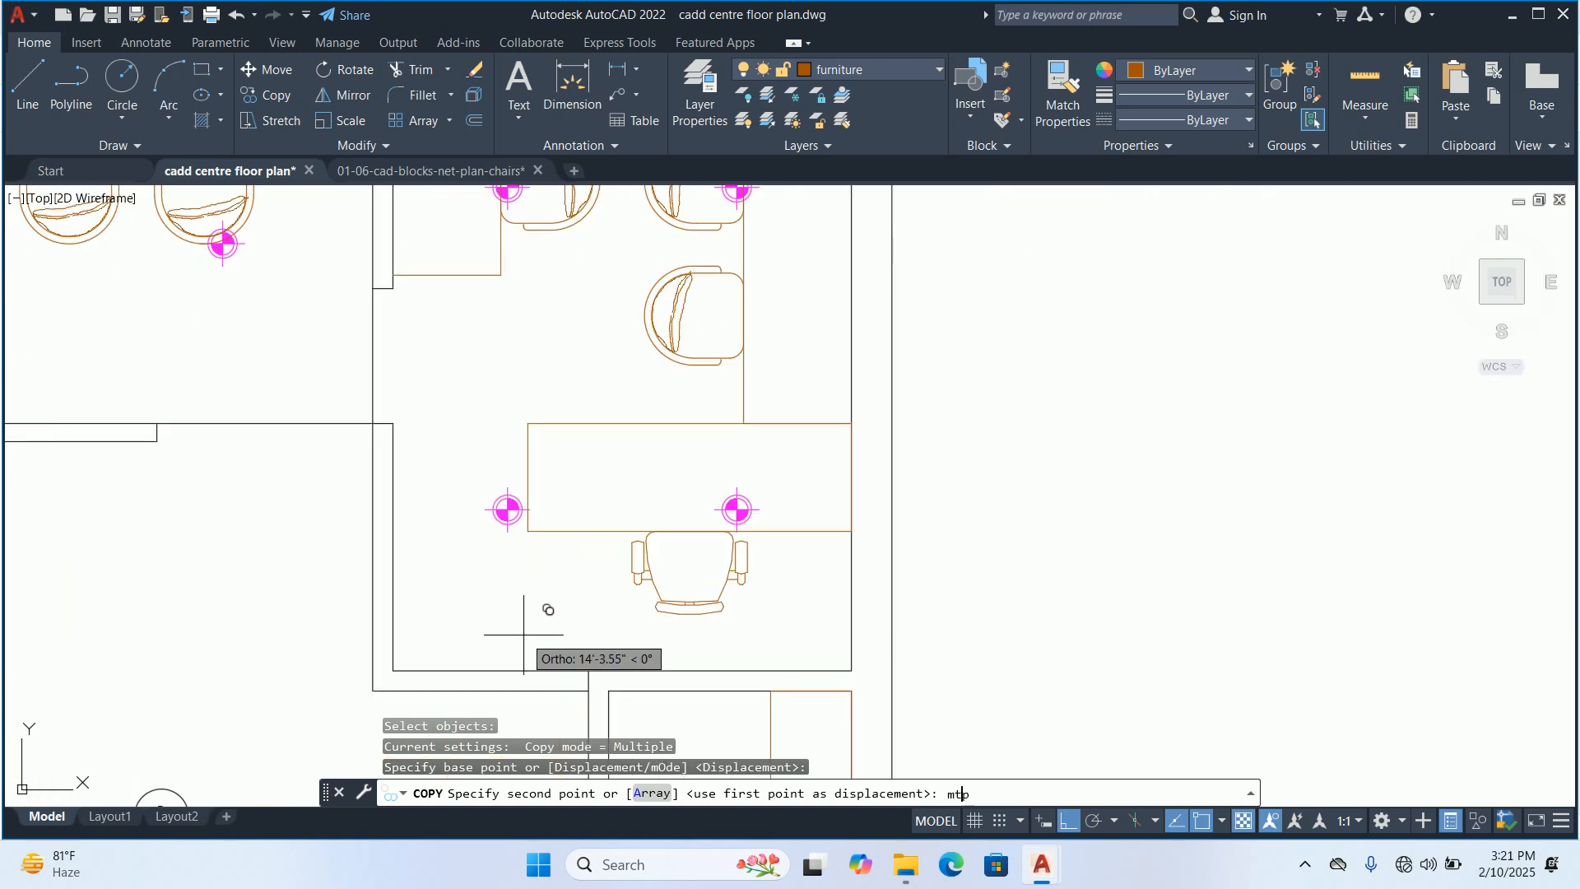
{"action": "type", "text": "mtp"}
{"action": "key", "text": "Return"}
{"action": "left_click", "coordinate": [392, 670]}
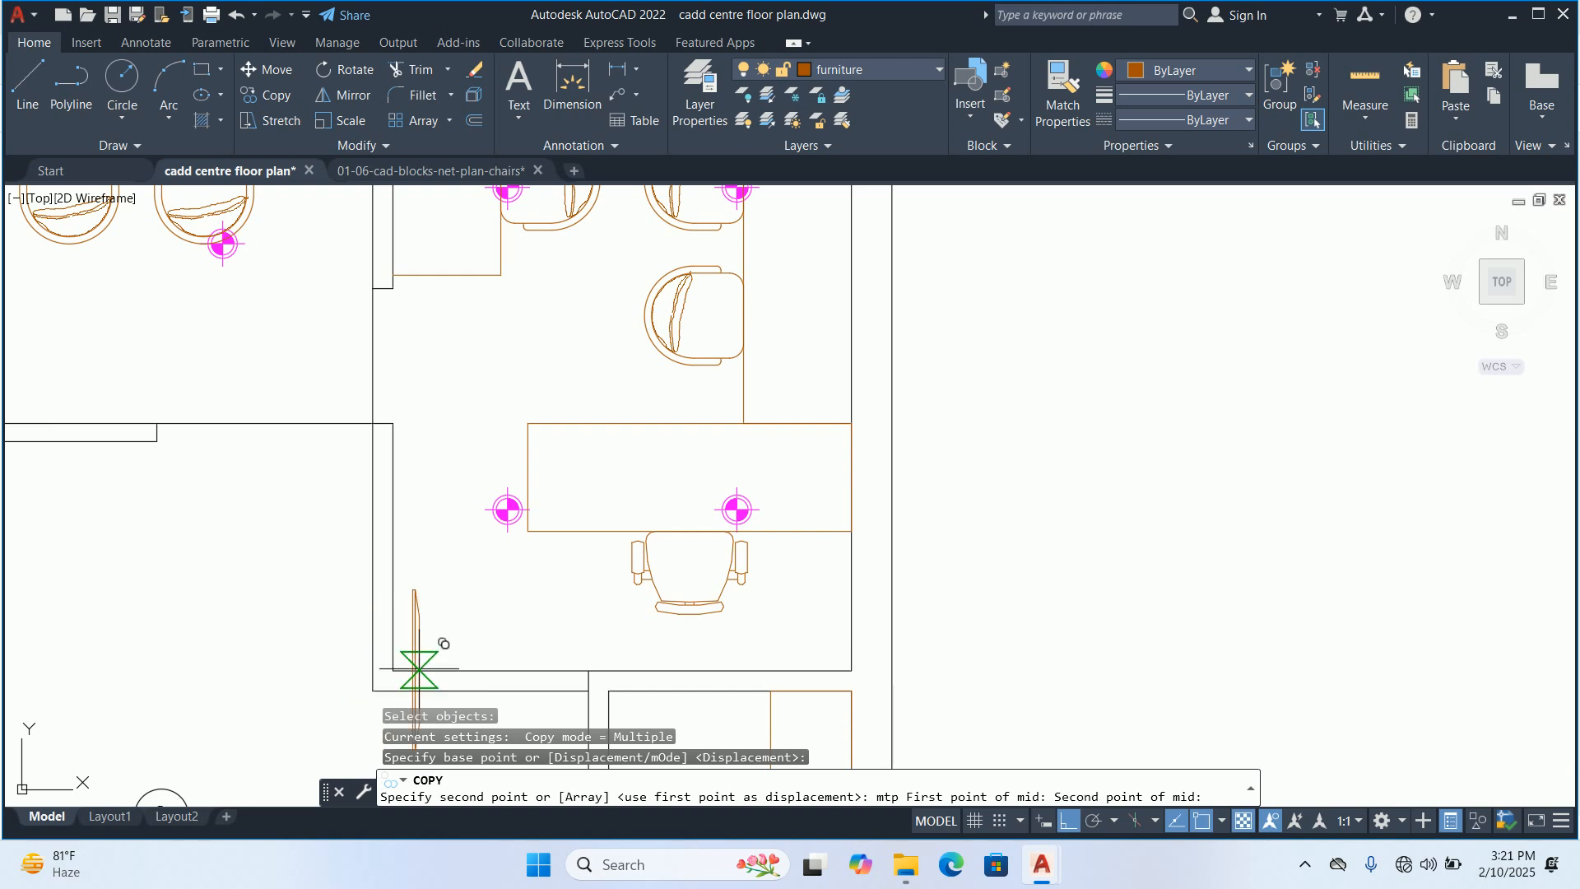
{"action": "left_click", "coordinate": [851, 670]}
{"action": "key", "text": "Escape"}
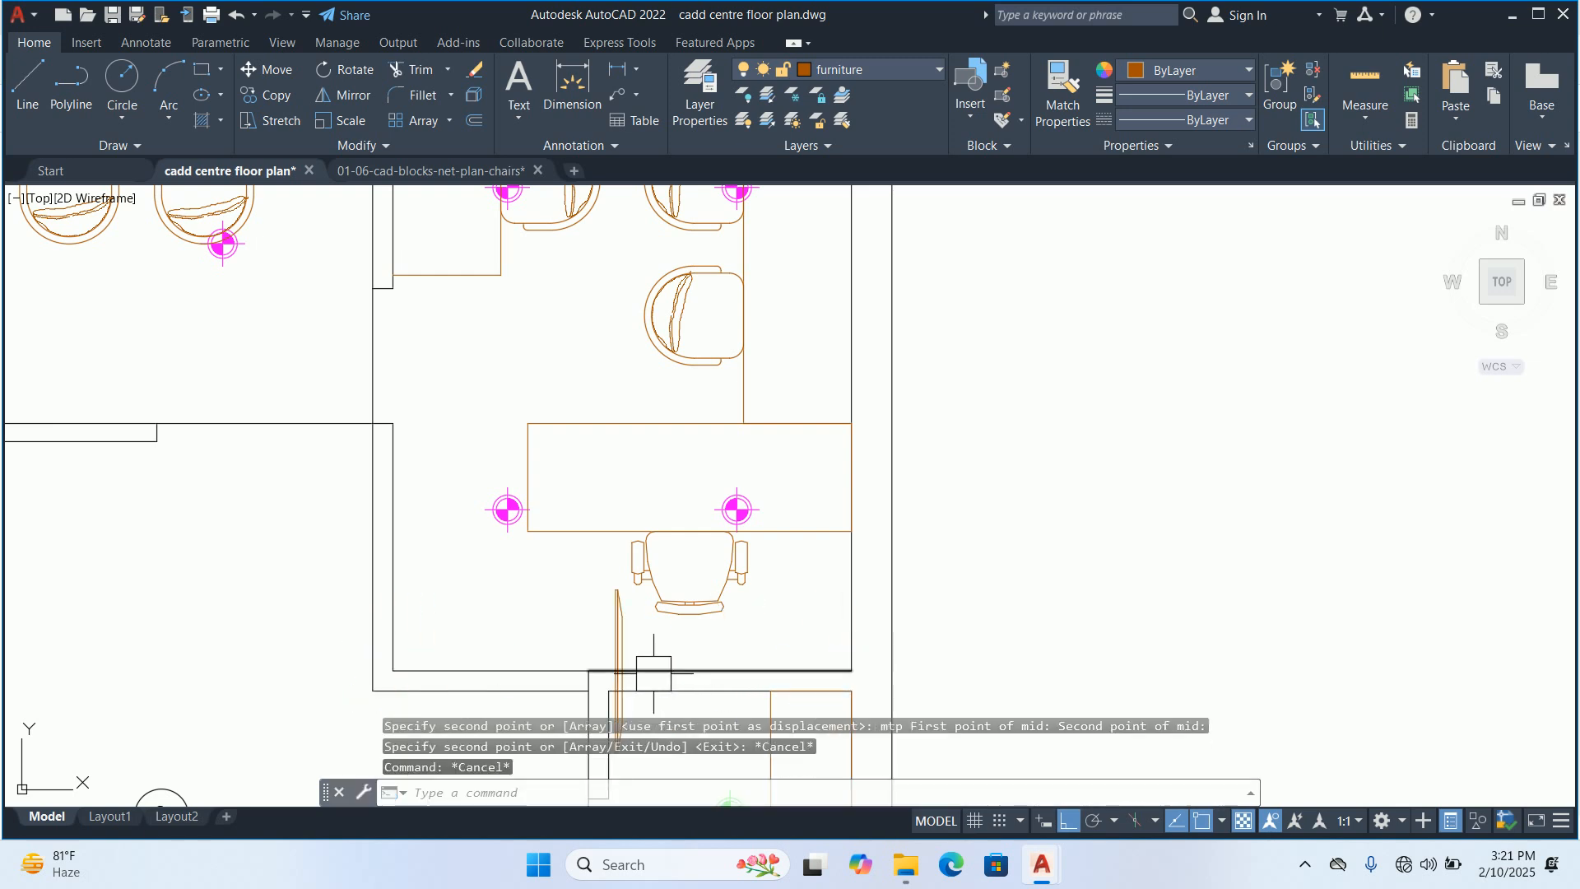
Rotate room 8's screen a quarter turn clockwise about its base point so its outer edge lies on the lower wall
{"action": "key", "text": "Return"}
{"action": "left_click", "coordinate": [619, 647]}
{"action": "scroll", "coordinate": [603, 667], "scroll_direction": "up", "scroll_amount": 3}
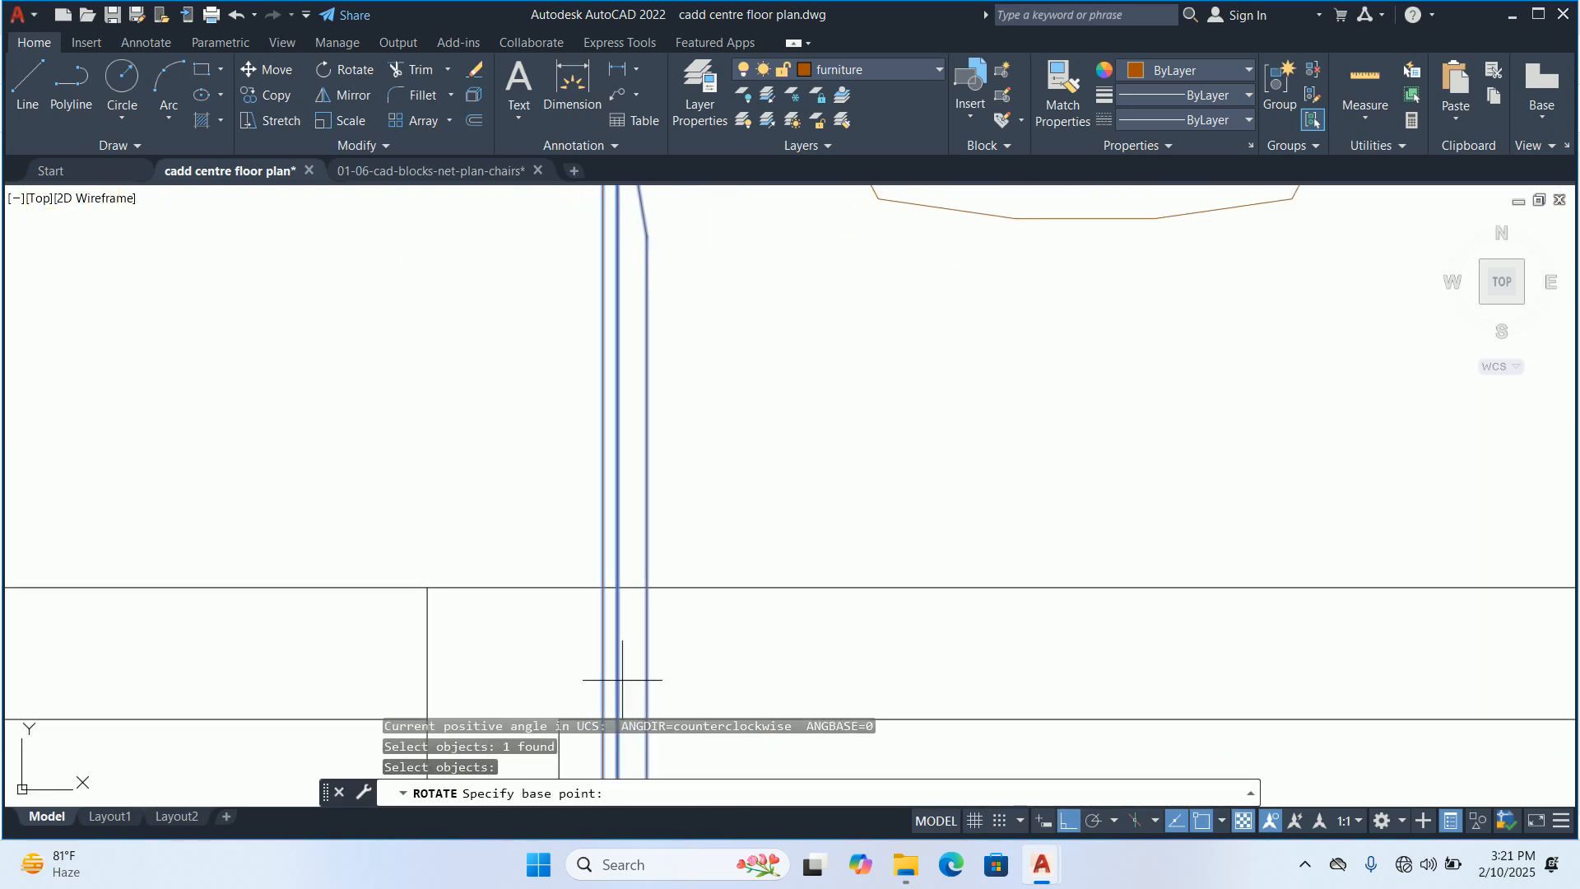
{"action": "left_click", "coordinate": [643, 571]}
{"action": "key", "text": "Escape"}
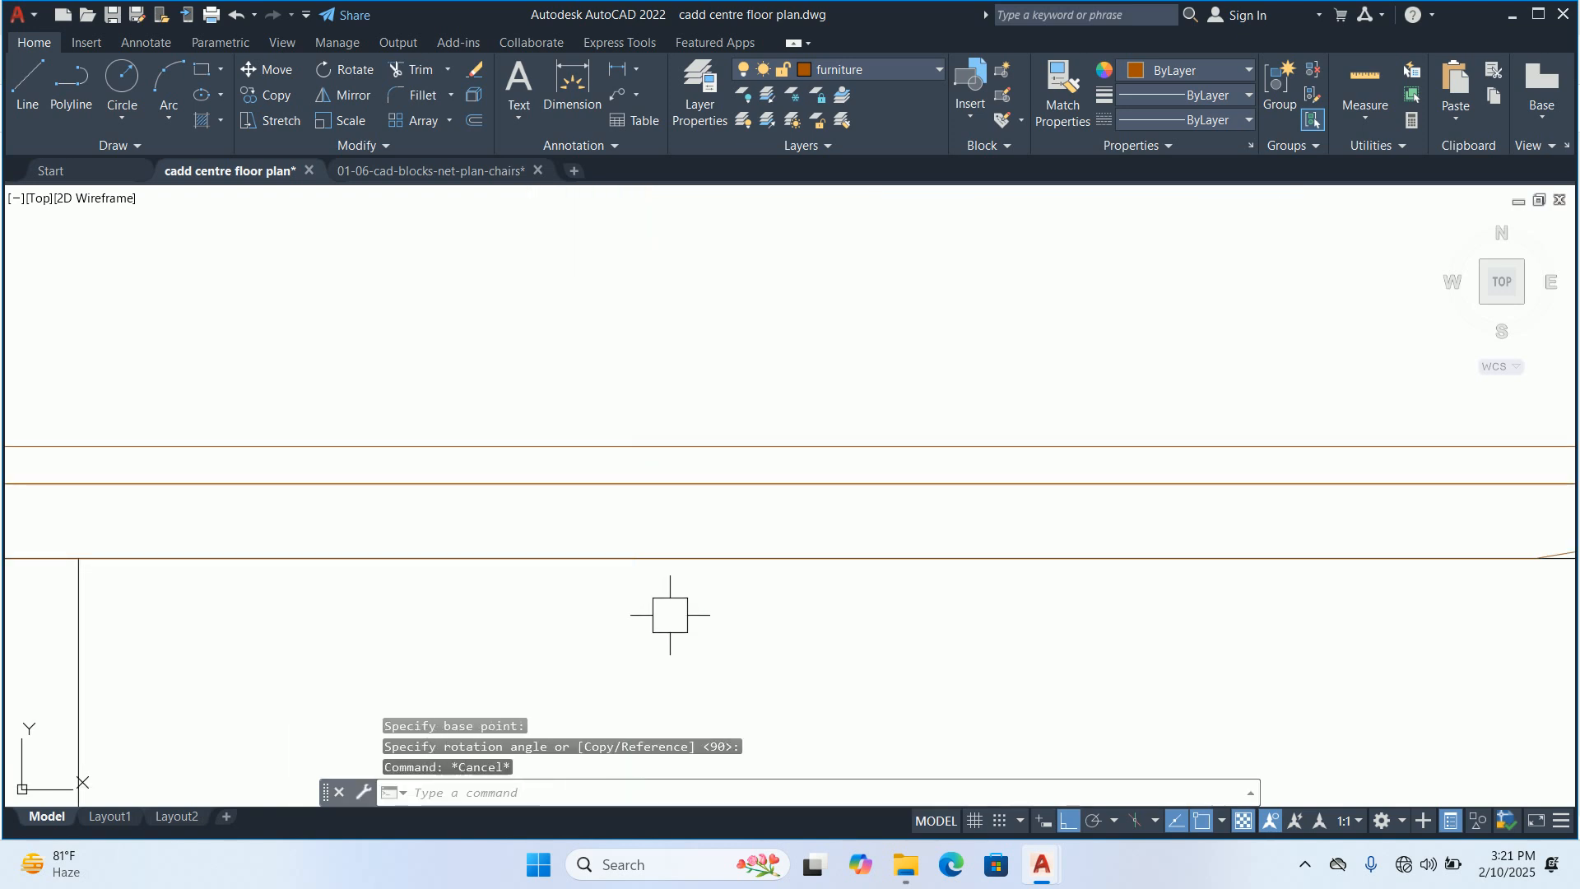
{"action": "key", "text": "Escape"}
{"action": "key", "text": "Escape"}
Move room 8's screen 1.5 upward, away from the lower wall
{"action": "scroll", "coordinate": [669, 608], "scroll_direction": "down", "scroll_amount": 3}
{"action": "type", "text": "m"}
{"action": "key", "text": "Return"}
{"action": "left_click", "coordinate": [666, 603]}
{"action": "key", "text": "Return"}
{"action": "left_click", "coordinate": [649, 529]}
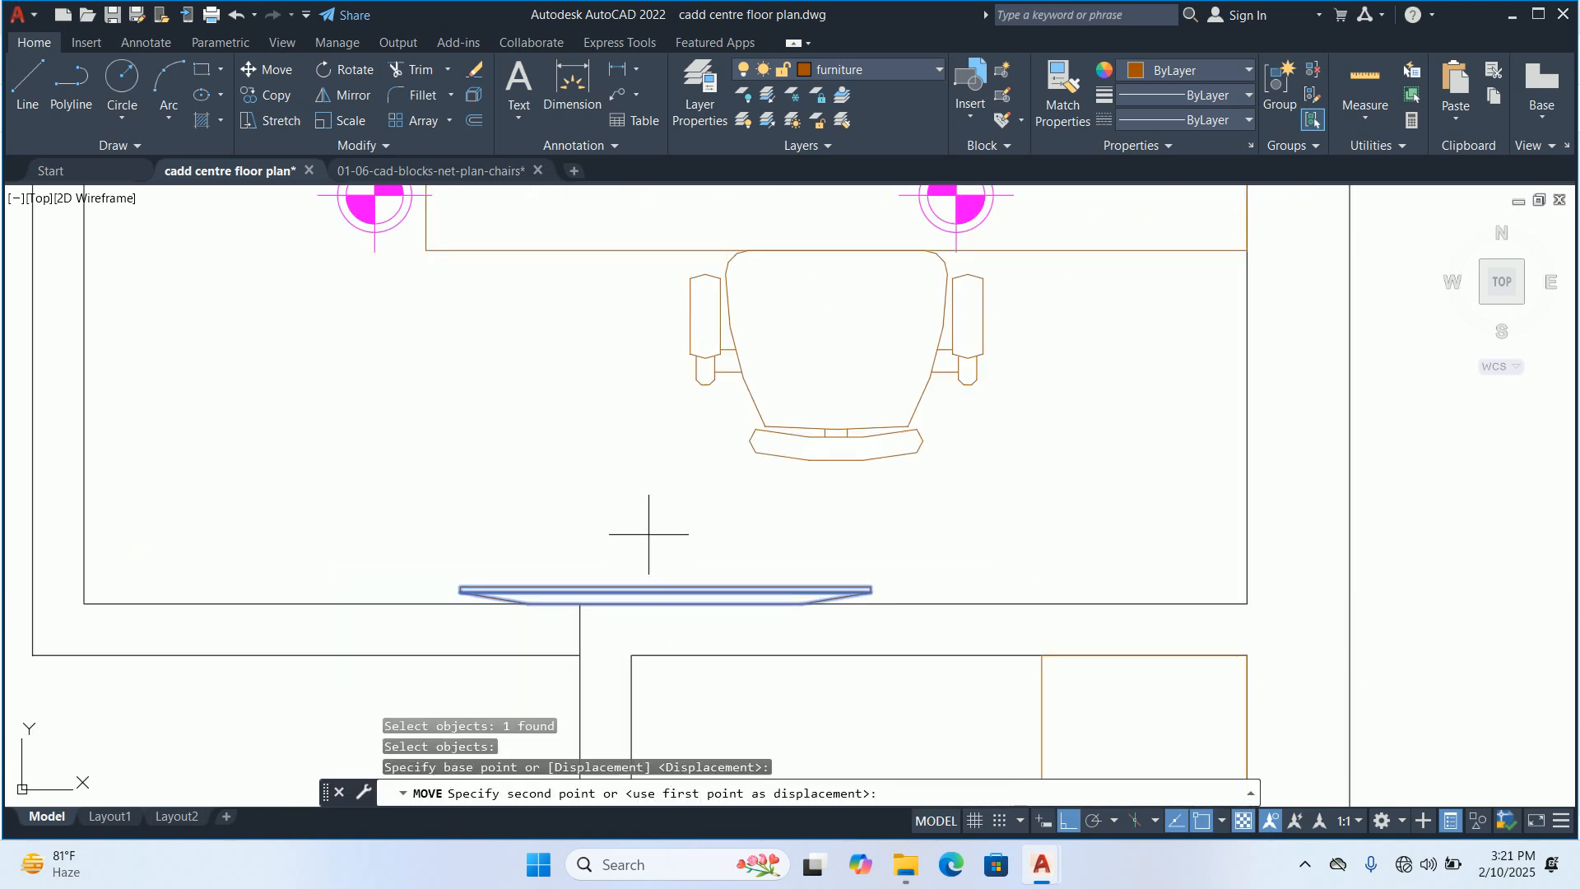
{"action": "type", "text": "1.5"}
{"action": "key", "text": "Escape"}
{"action": "key", "text": "Escape"}
{"action": "scroll", "coordinate": [638, 486], "scroll_direction": "down", "scroll_amount": 8}
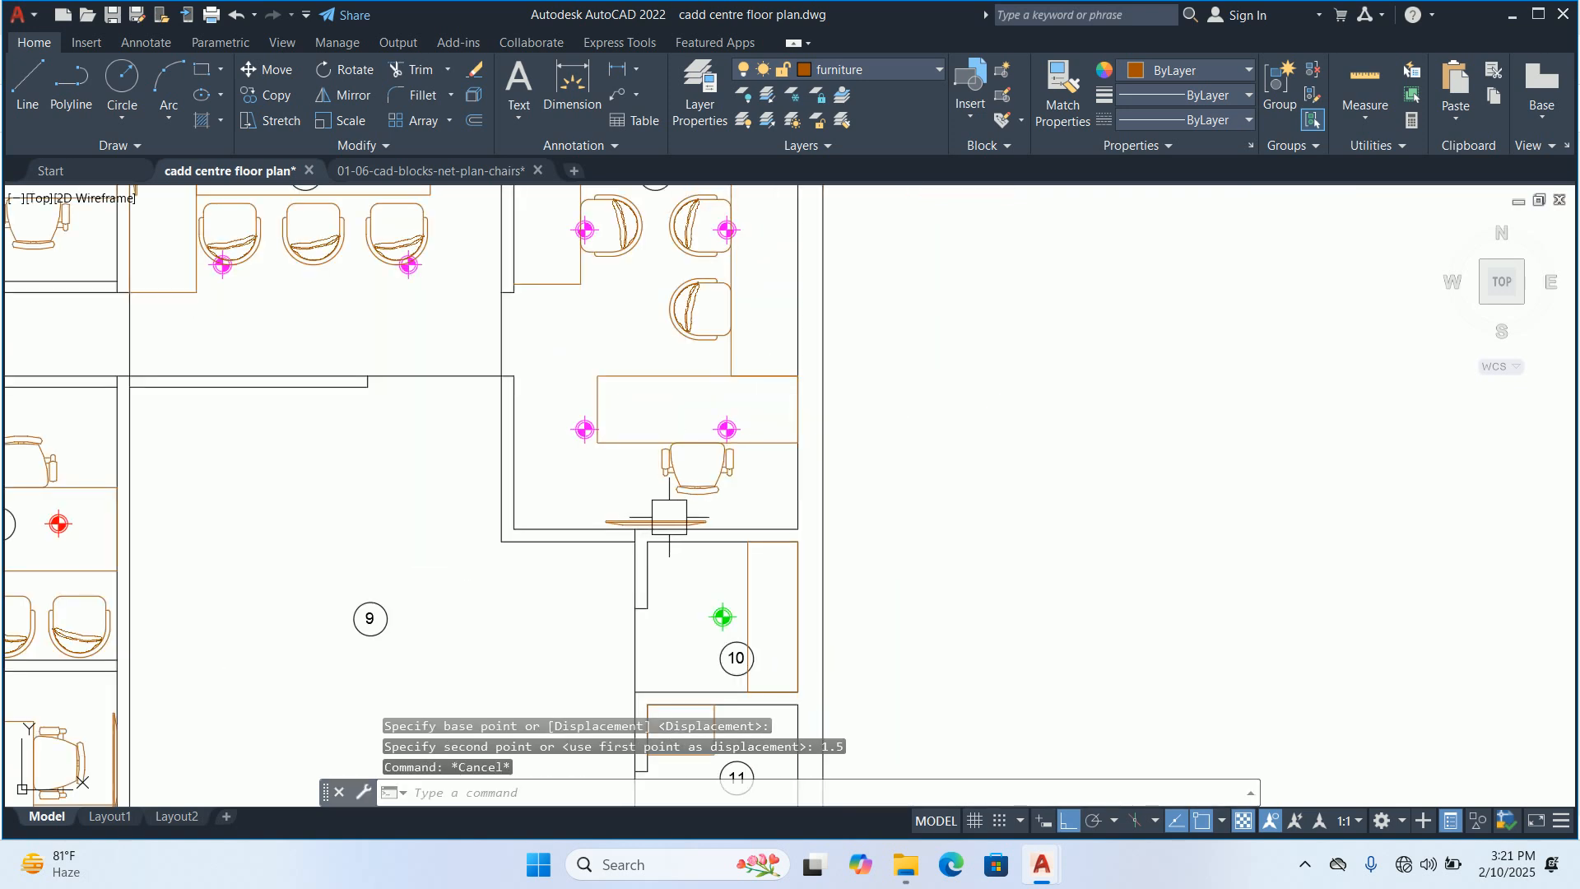
Move room 1's screen 1.5 to the left, away from the wall behind the desk chair
{"action": "scroll", "coordinate": [572, 482], "scroll_direction": "up", "scroll_amount": 6}
{"action": "scroll", "coordinate": [617, 481], "scroll_direction": "down", "scroll_amount": 4}
{"action": "middle_click_drag", "start_coordinate": [713, 571], "coordinate": [711, 400]}
{"action": "scroll", "coordinate": [806, 616], "scroll_direction": "up", "scroll_amount": 4}
{"action": "key", "text": "Return"}
{"action": "left_click", "coordinate": [725, 541]}
{"action": "key", "text": "Return"}
{"action": "left_click", "coordinate": [955, 545]}
{"action": "type", "text": "1"}
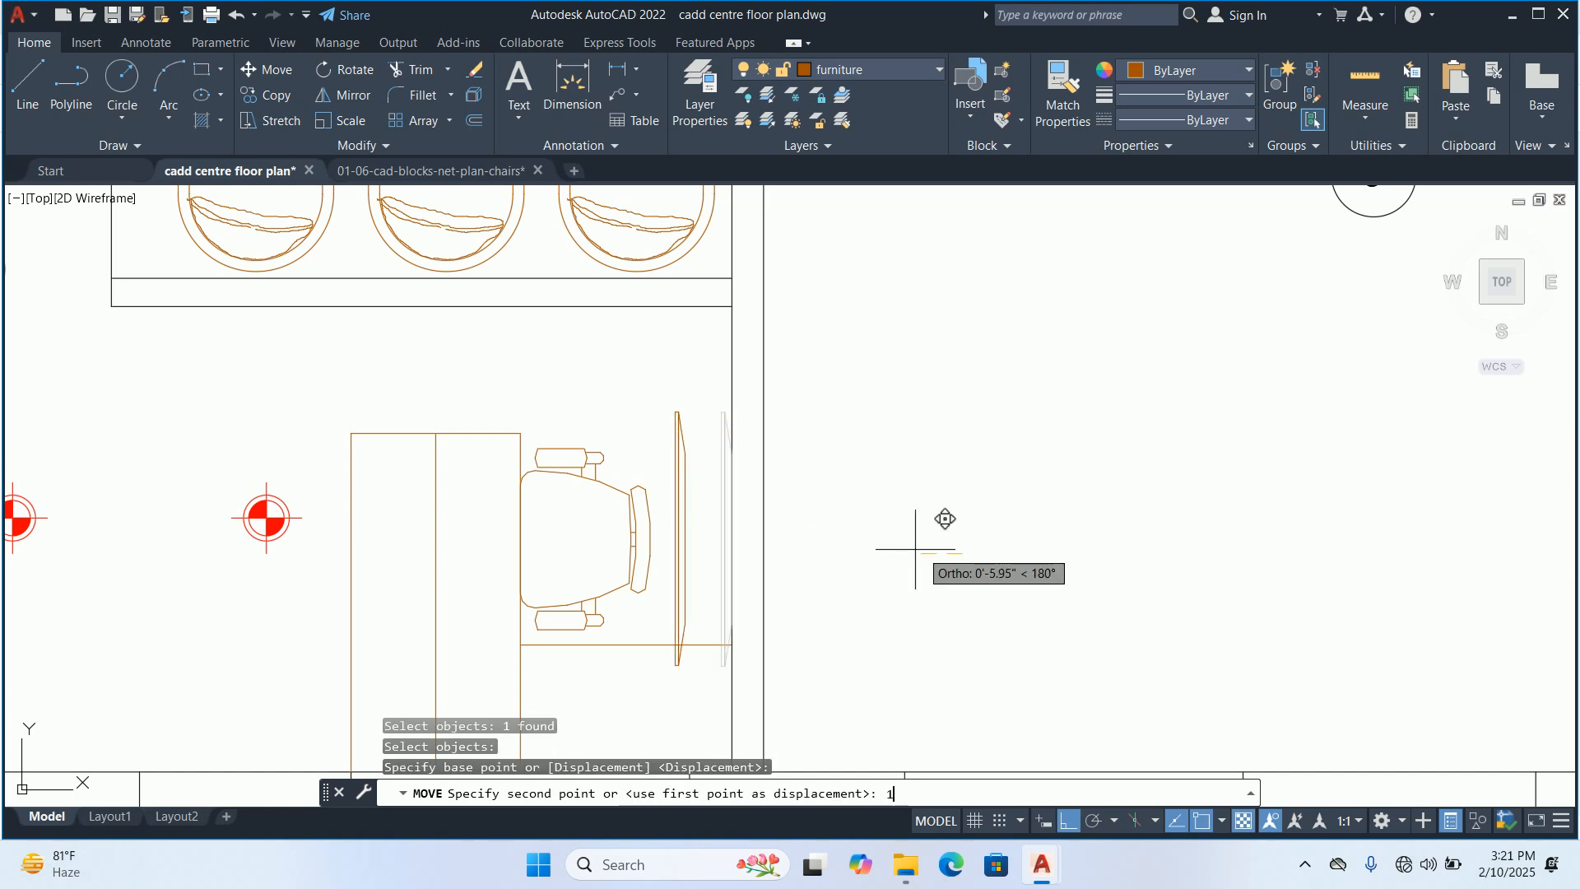
{"action": "key", "text": "Escape"}
{"action": "key", "text": "Escape"}
{"action": "key", "text": "Escape"}
{"action": "scroll", "coordinate": [899, 540], "scroll_direction": "down", "scroll_amount": 5}
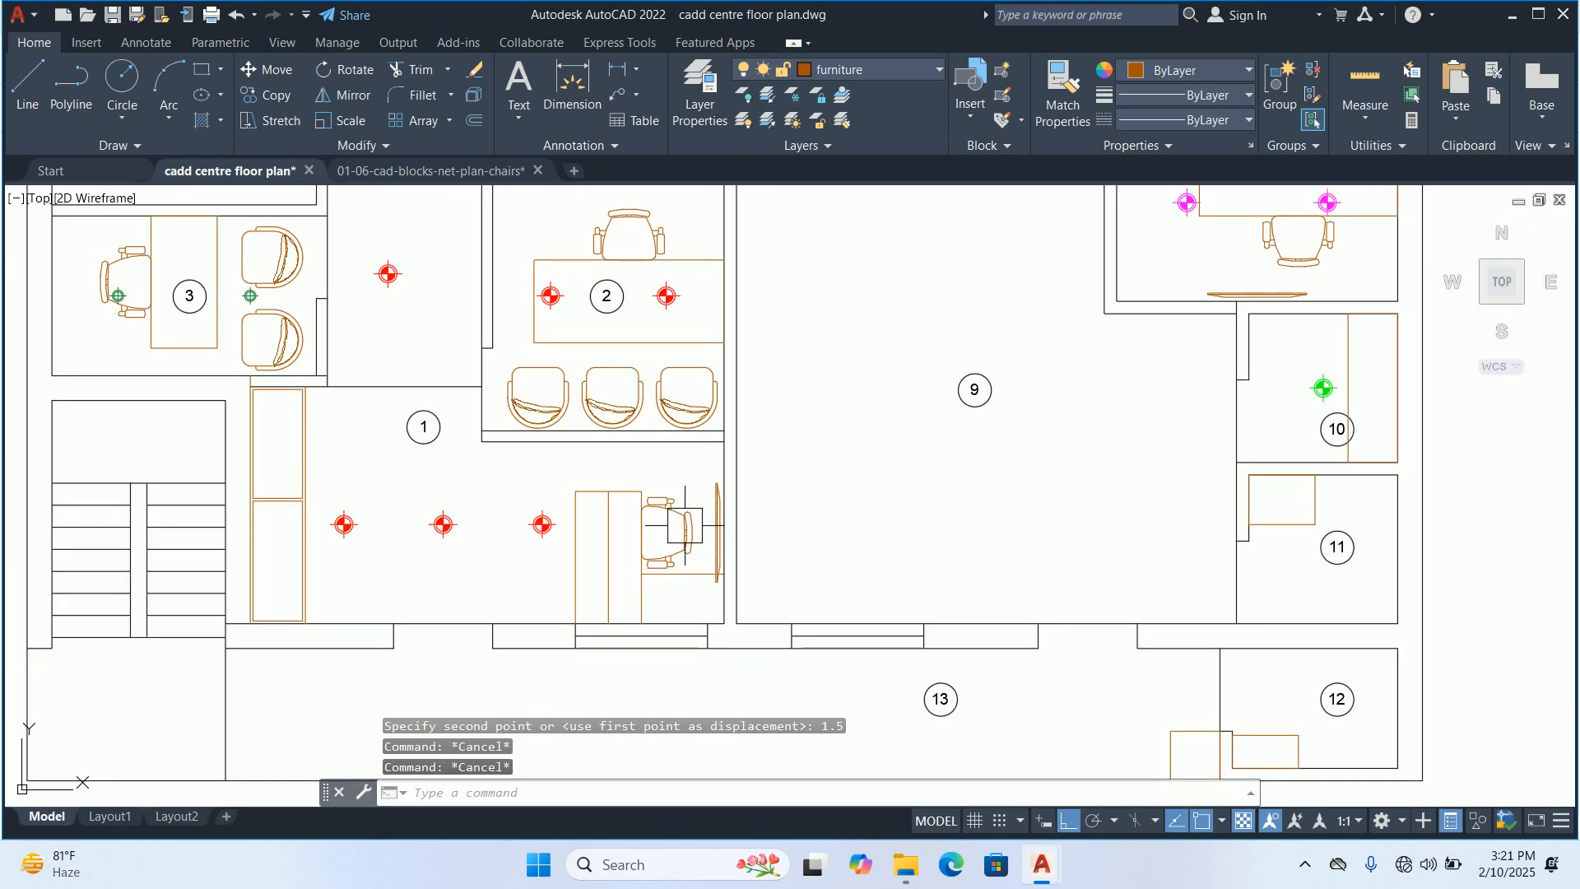
Trim away the portion of the desk's edge line that crosses the screen in room 1
{"action": "scroll", "coordinate": [677, 540], "scroll_direction": "up", "scroll_amount": 6}
{"action": "scroll", "coordinate": [705, 582], "scroll_direction": "up", "scroll_amount": 3}
{"action": "type", "text": "tr"}
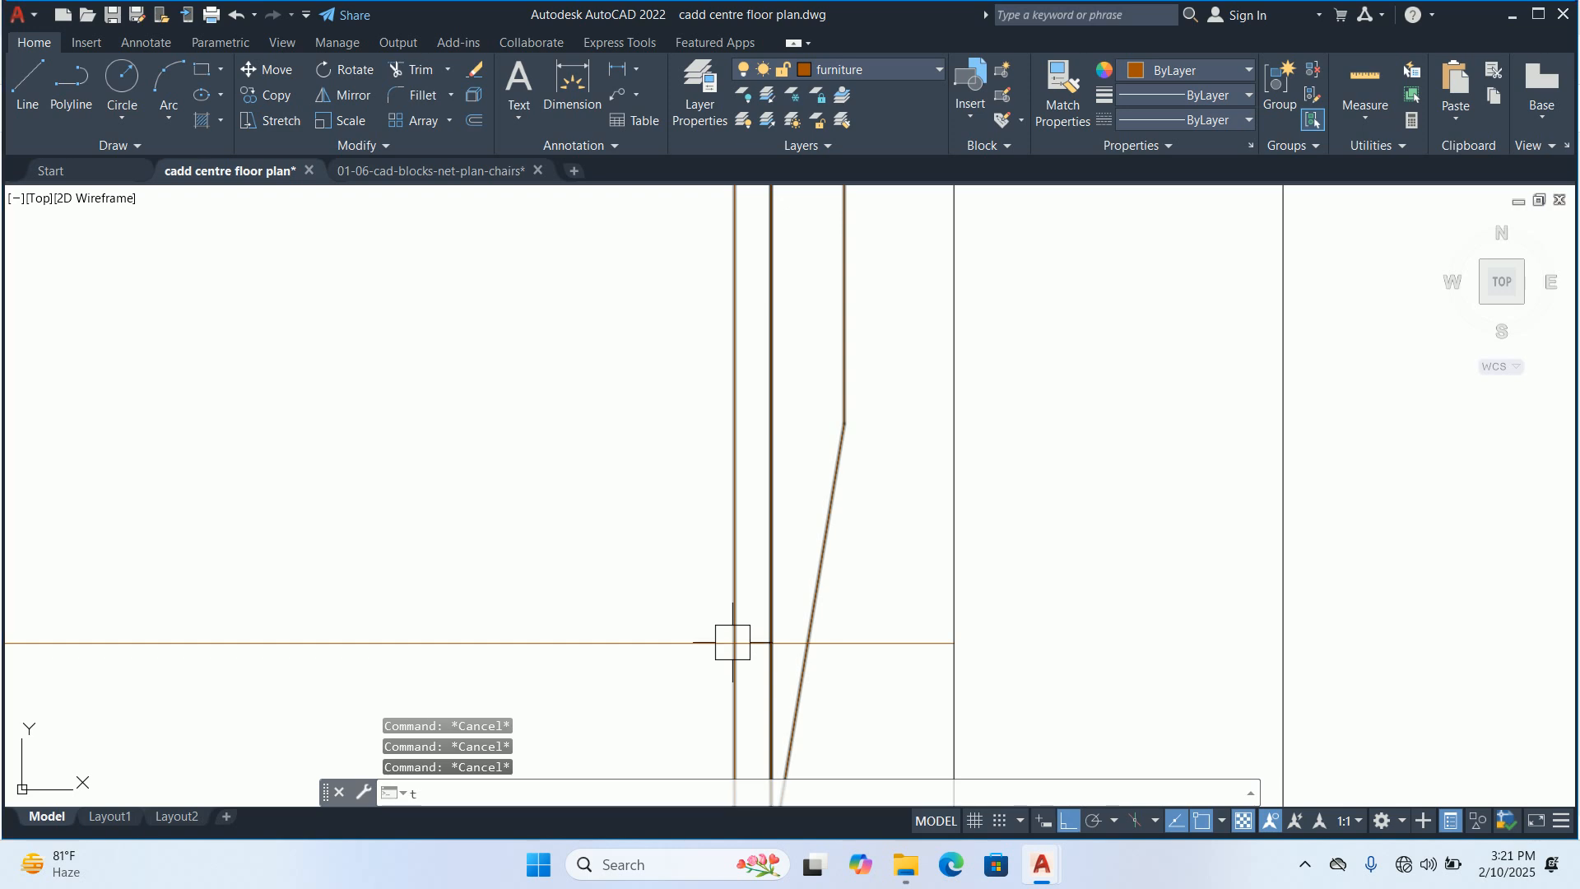
{"action": "key", "text": "Return"}
{"action": "scroll", "coordinate": [731, 638], "scroll_direction": "up", "scroll_amount": 3}
{"action": "scroll", "coordinate": [837, 627], "scroll_direction": "down", "scroll_amount": 5}
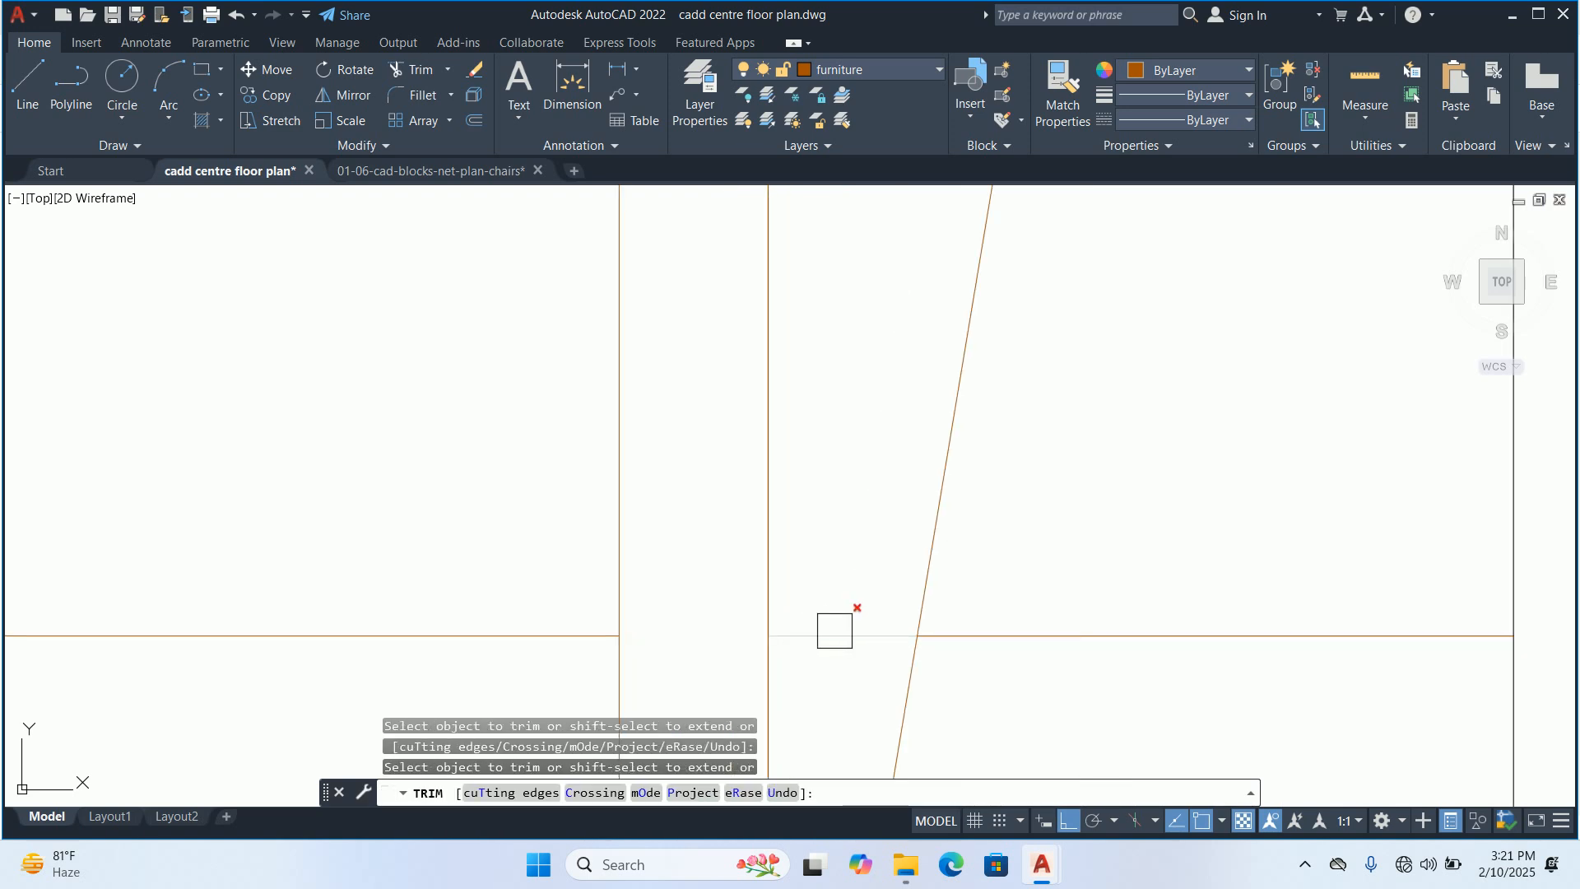
{"action": "key", "text": "Escape"}
{"action": "key", "text": "Escape"}
{"action": "scroll", "coordinate": [730, 510], "scroll_direction": "down", "scroll_amount": 6}
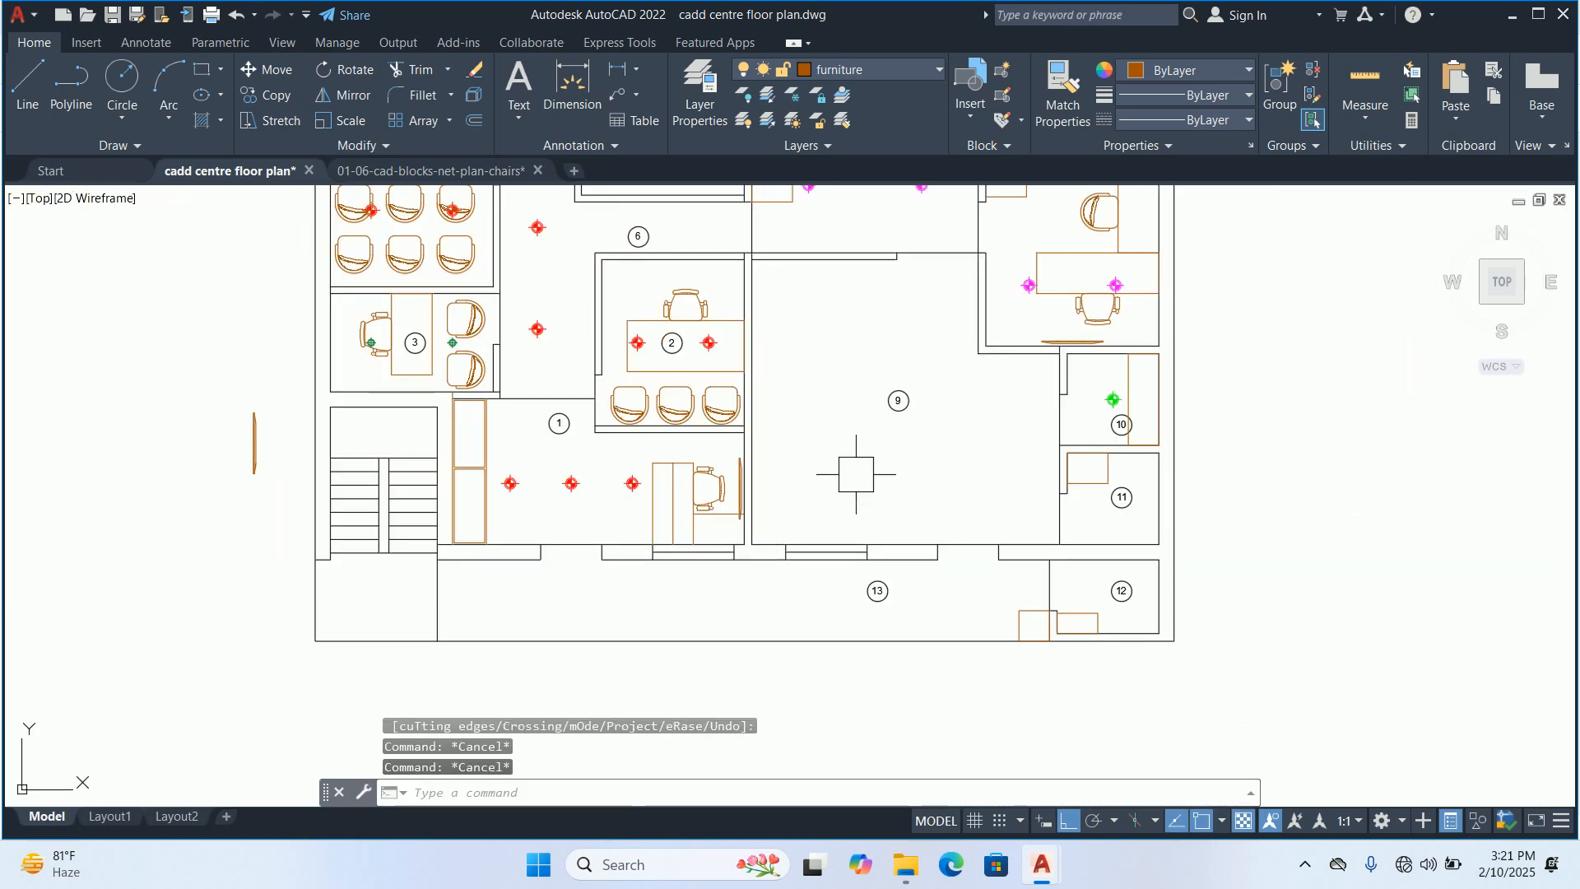
Delete the spare screen block lying outside the floor plan, beside the staircase
{"action": "middle_click_drag", "start_coordinate": [858, 472], "coordinate": [737, 553]}
{"action": "middle_click_drag", "start_coordinate": [846, 418], "coordinate": [853, 589]}
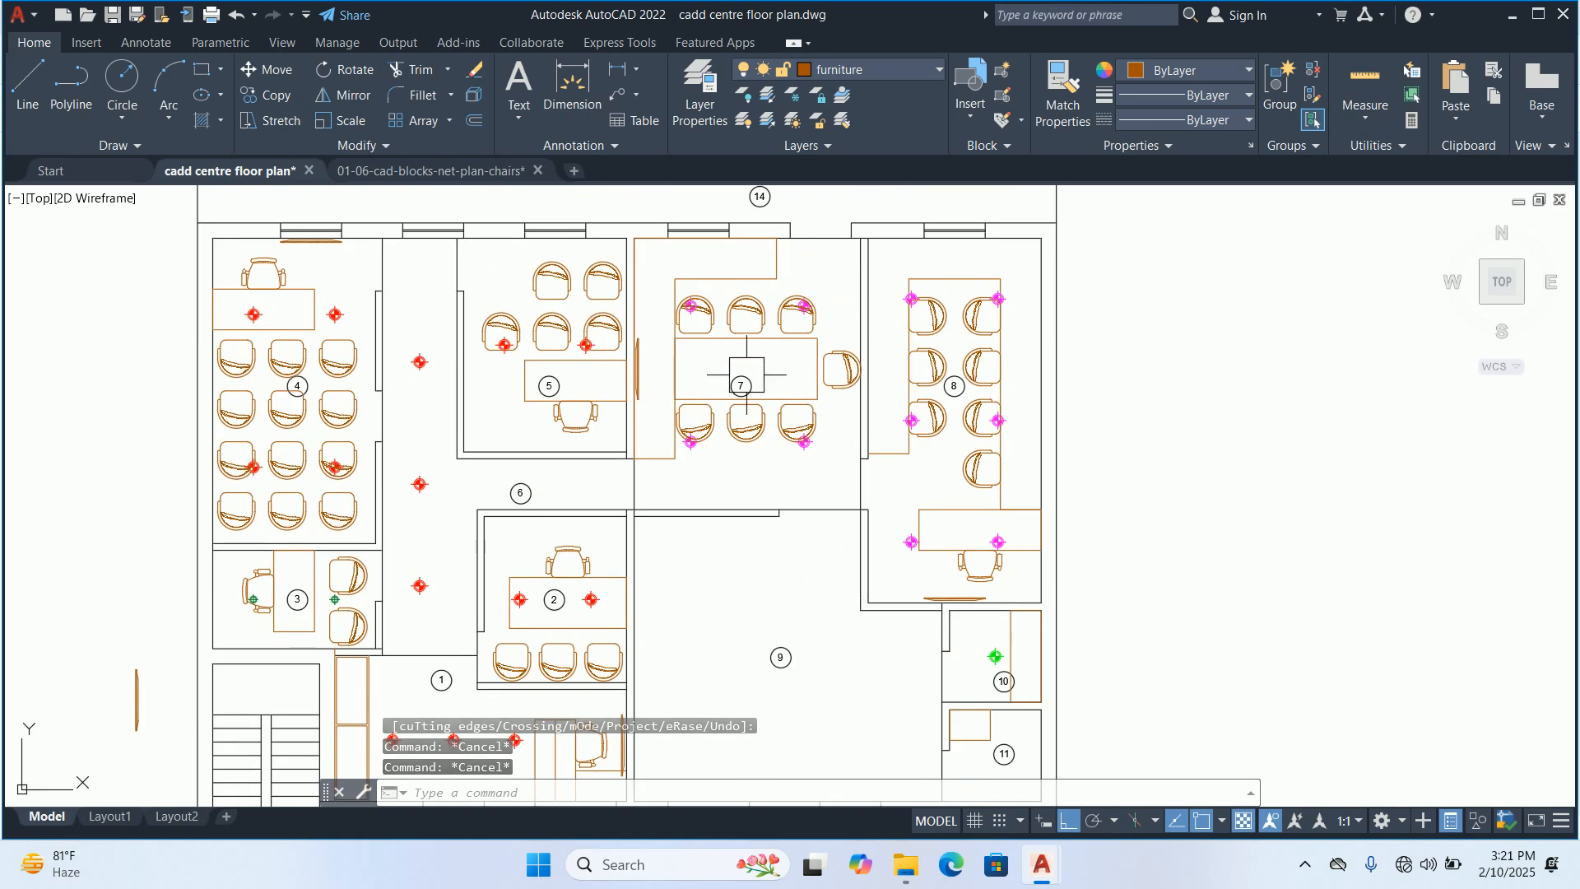
{"action": "key", "text": "Escape"}
{"action": "middle_click_drag", "start_coordinate": [493, 546], "coordinate": [517, 451]}
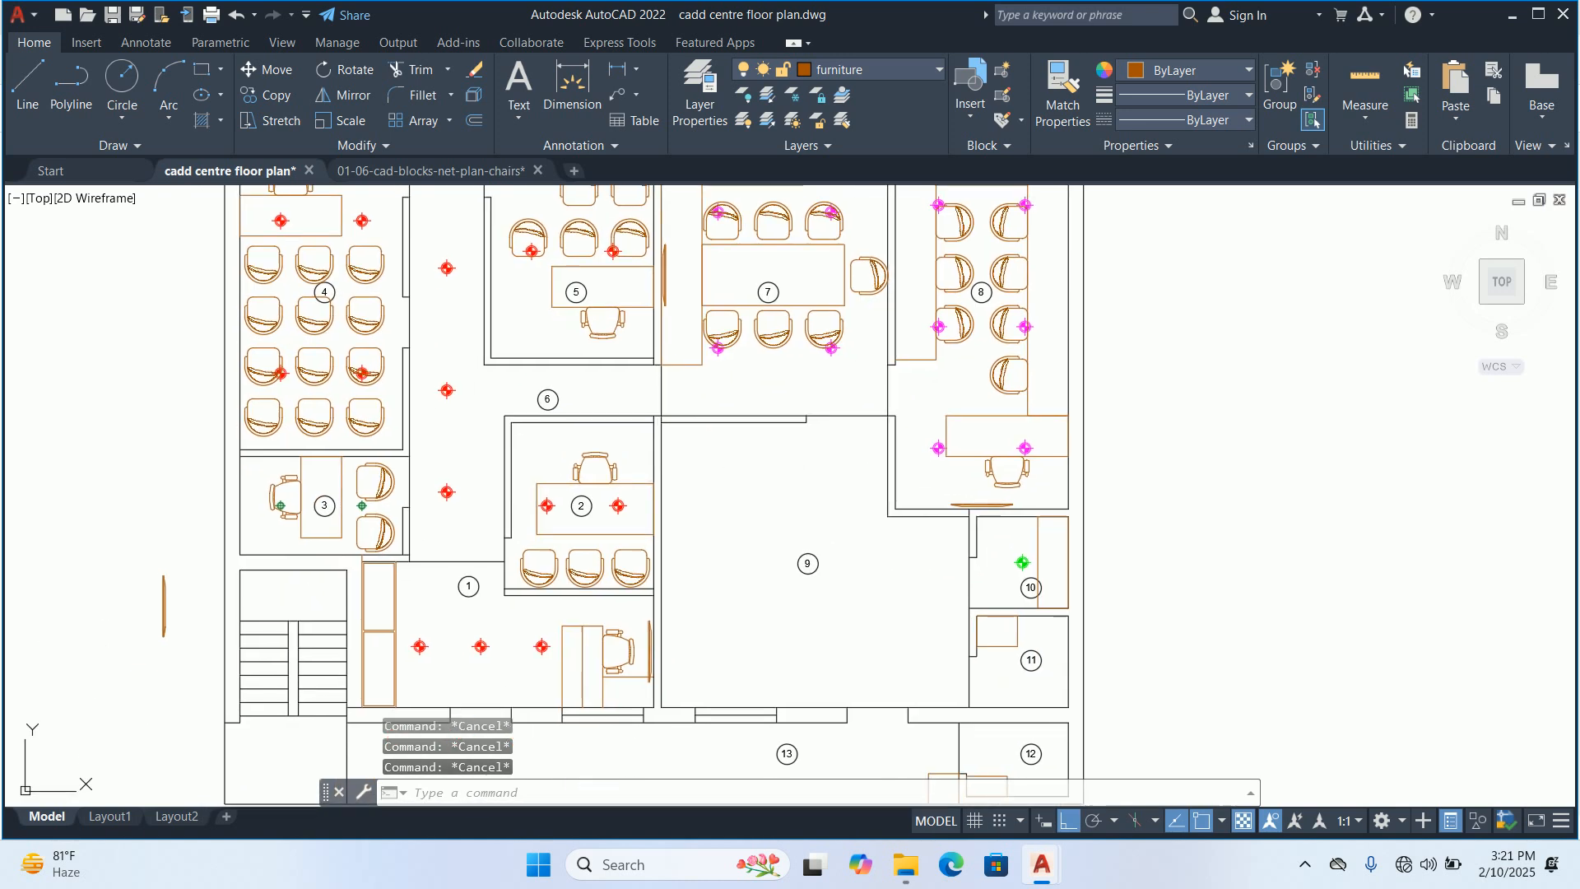
{"action": "middle_click_drag", "start_coordinate": [107, 607], "coordinate": [536, 488]}
{"action": "left_click", "coordinate": [634, 505]}
{"action": "key", "text": "Escape"}
{"action": "left_click", "coordinate": [583, 486]}
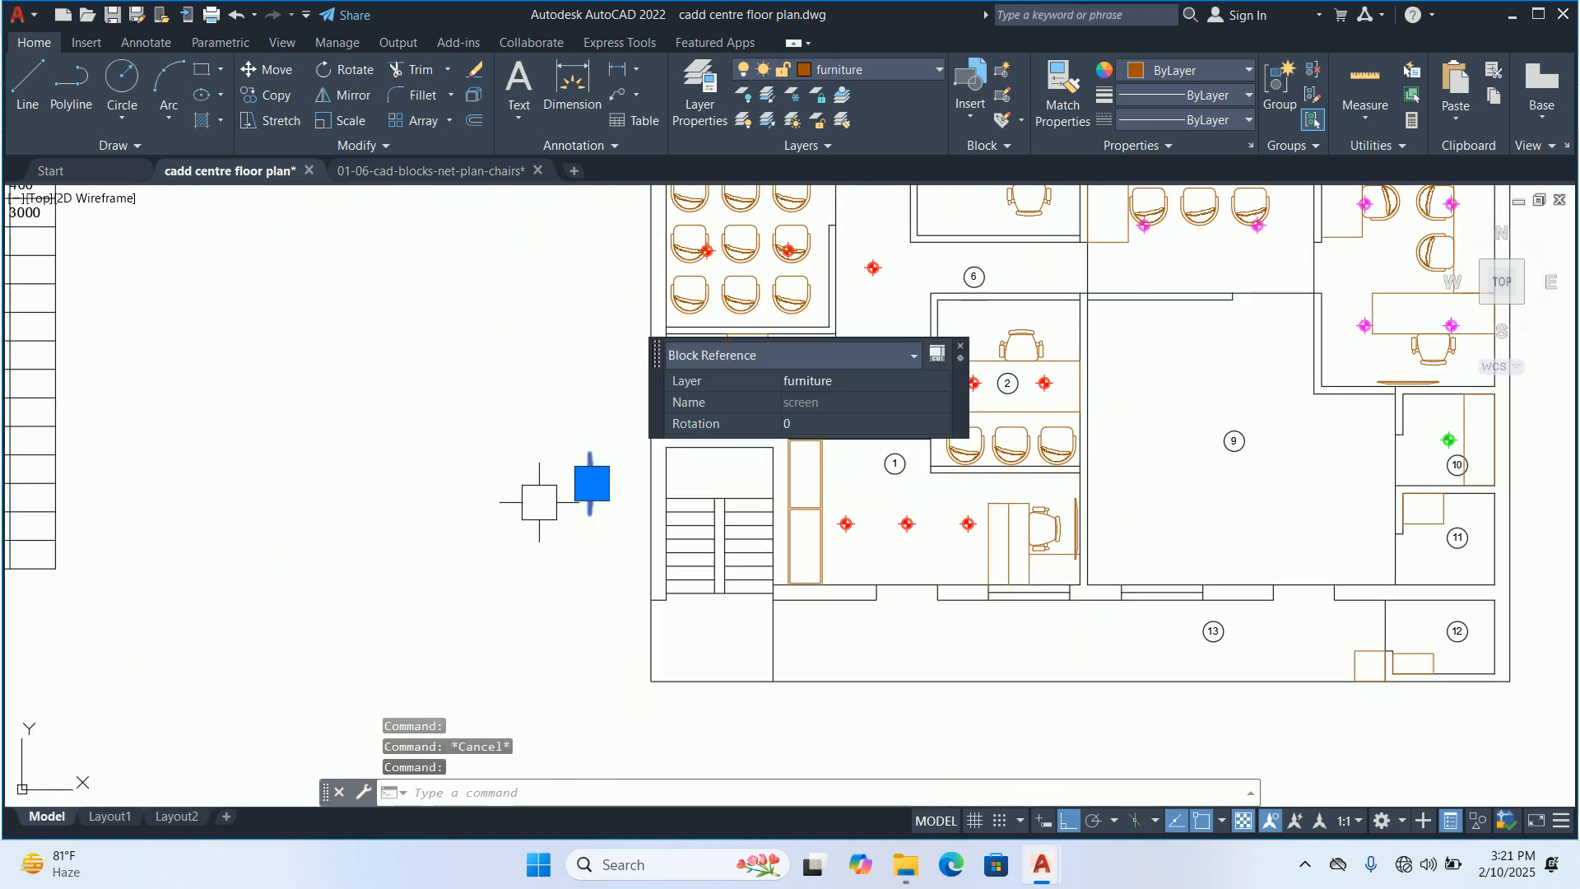
{"action": "key", "text": "Delete"}
{"action": "left_click", "coordinate": [554, 491]}
{"action": "left_click", "coordinate": [598, 562]}
{"action": "key", "text": "Delete"}
{"action": "key", "text": "Escape"}
Draw a rectangle 4' long and 12 wide in the empty area beside the staircase
{"action": "type", "text": "rec"}
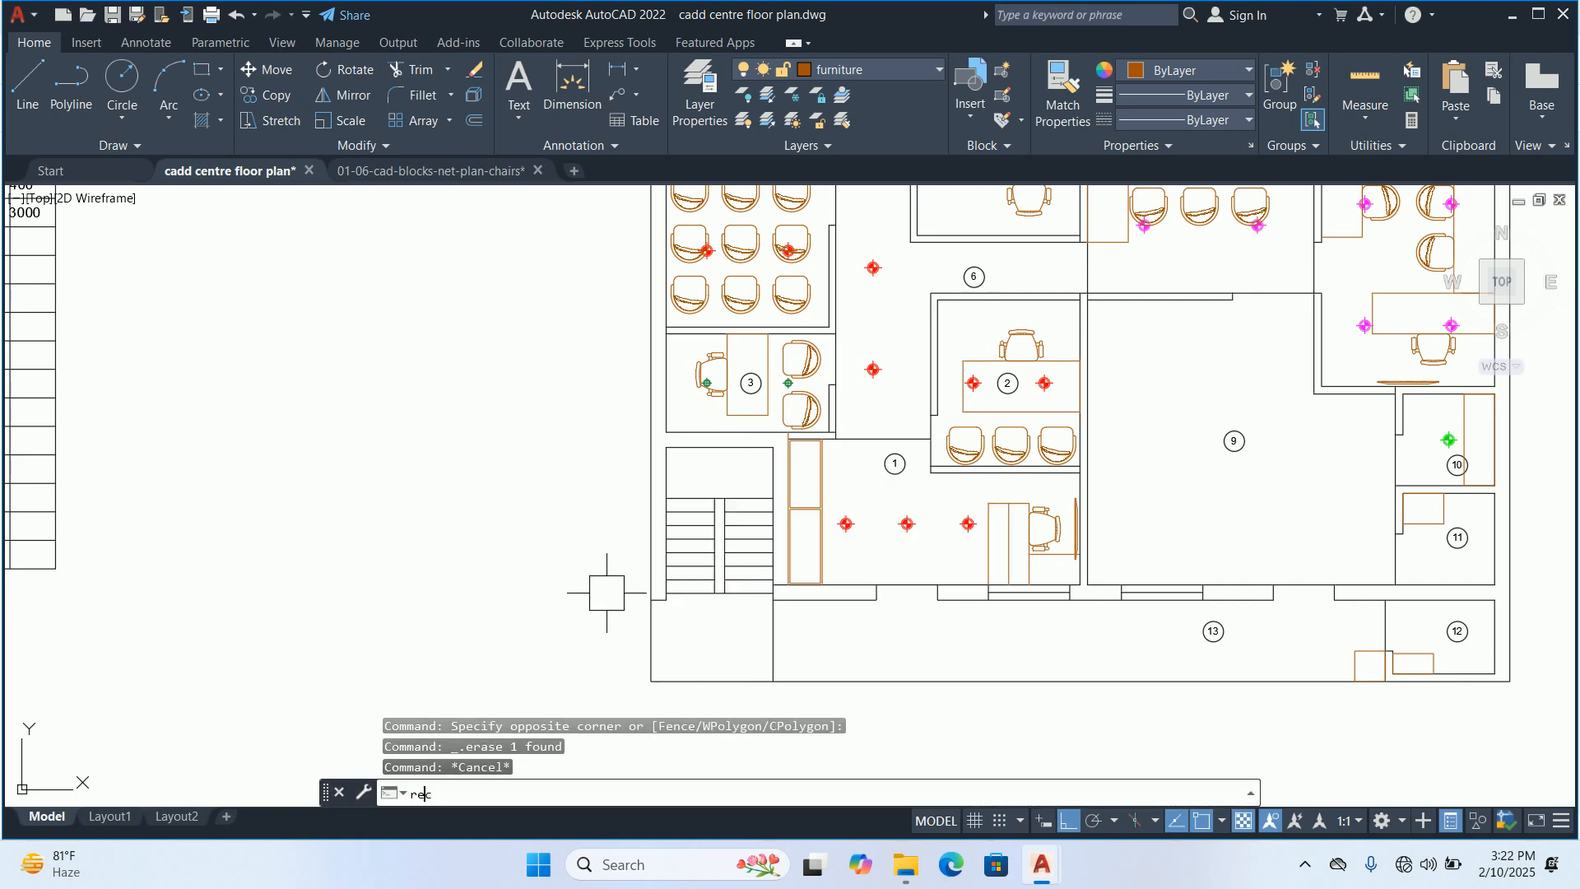
{"action": "key", "text": "Return"}
{"action": "scroll", "coordinate": [576, 586], "scroll_direction": "up", "scroll_amount": 4}
{"action": "type", "text": "d"}
{"action": "key", "text": "Return"}
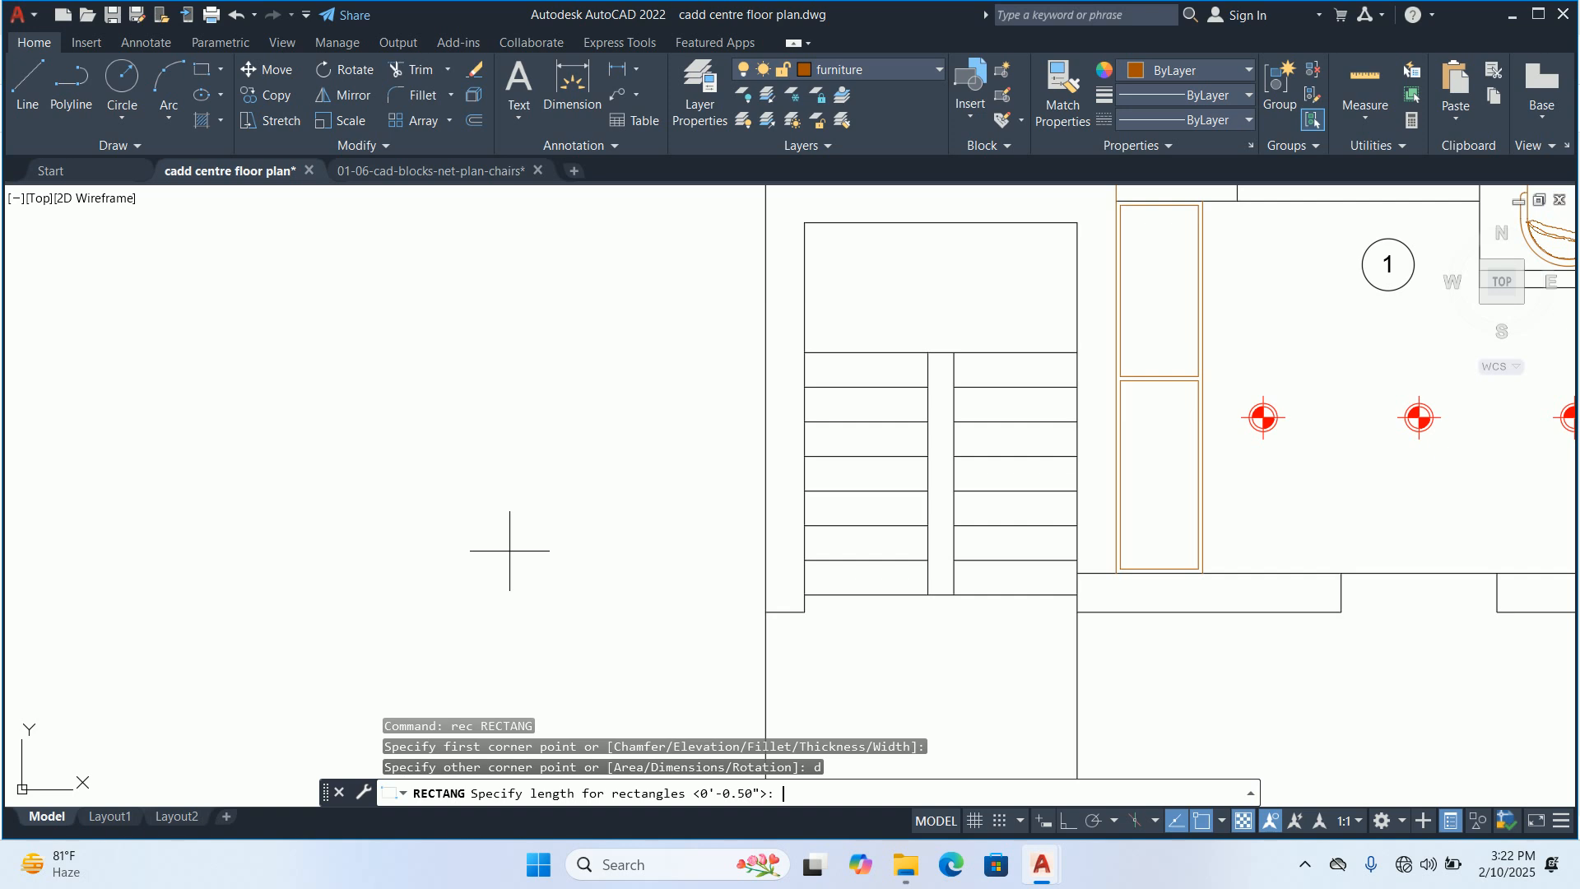
{"action": "type", "text": "4'"}
{"action": "key", "text": "Return"}
{"action": "type", "text": "12"}
{"action": "key", "text": "Return"}
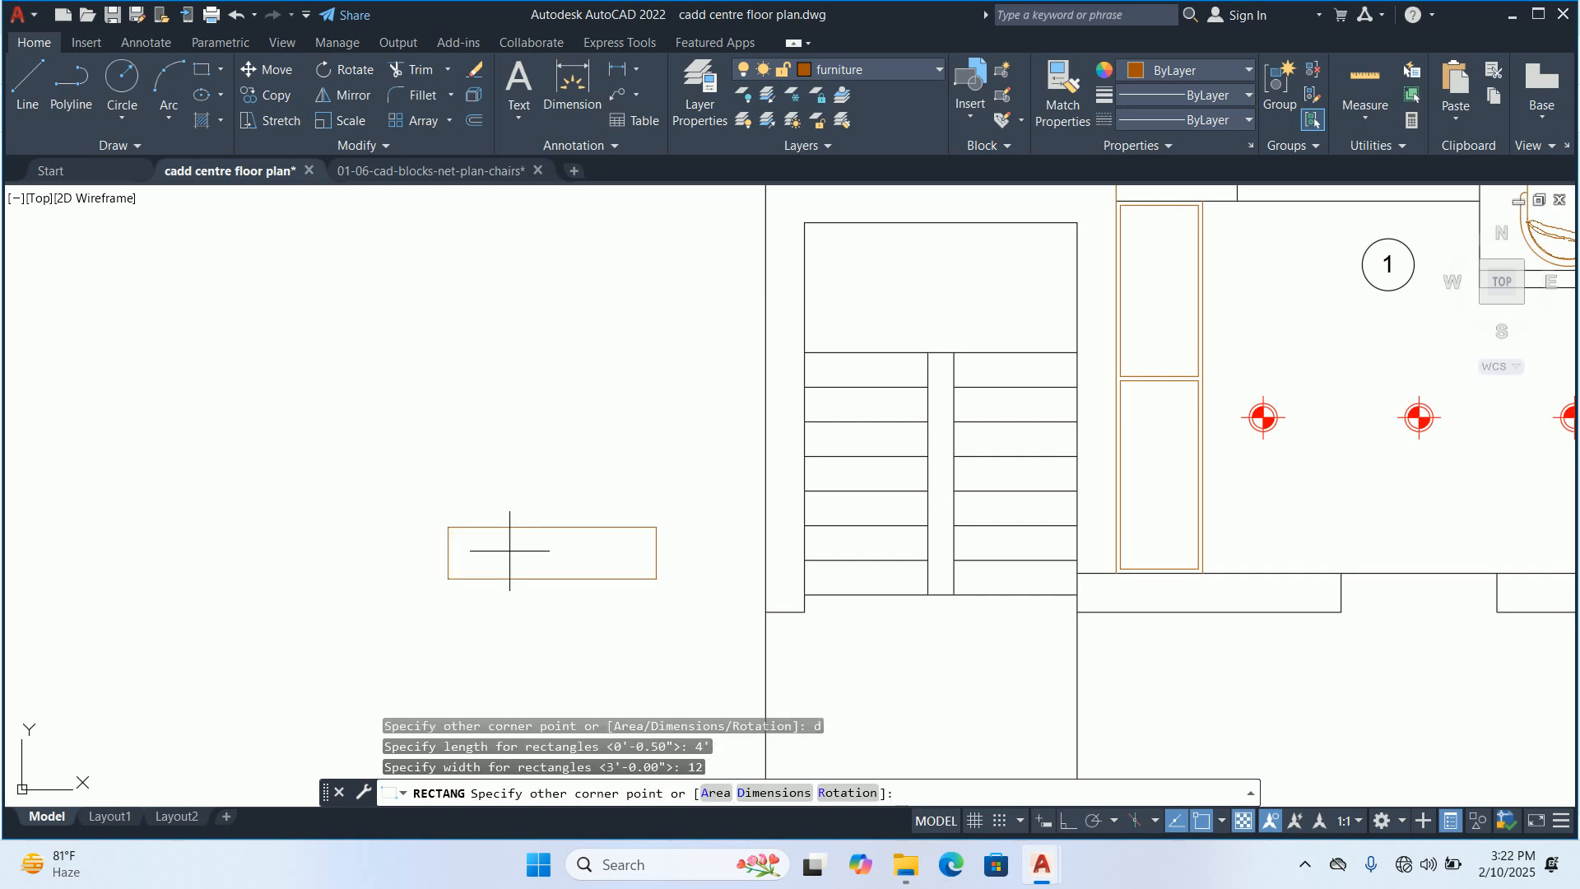
{"action": "left_click", "coordinate": [515, 549]}
{"action": "type", "text": "f"}
{"action": "key", "text": "Return"}
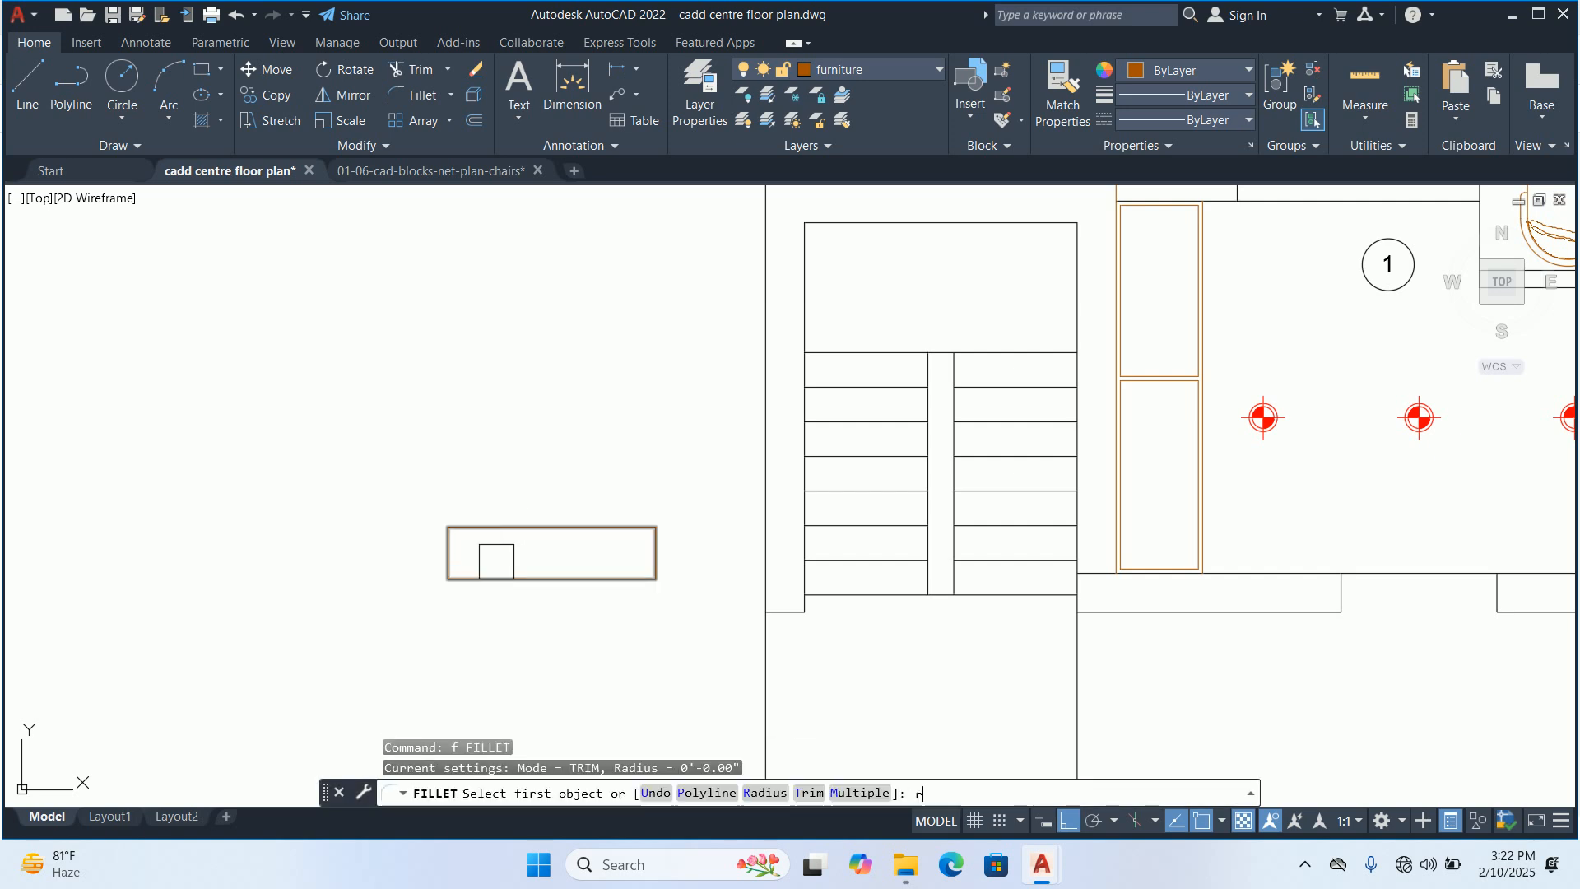
{"action": "type", "text": "r"}
{"action": "key", "text": "Return"}
{"action": "type", "text": "6"}
{"action": "key", "text": "Return"}
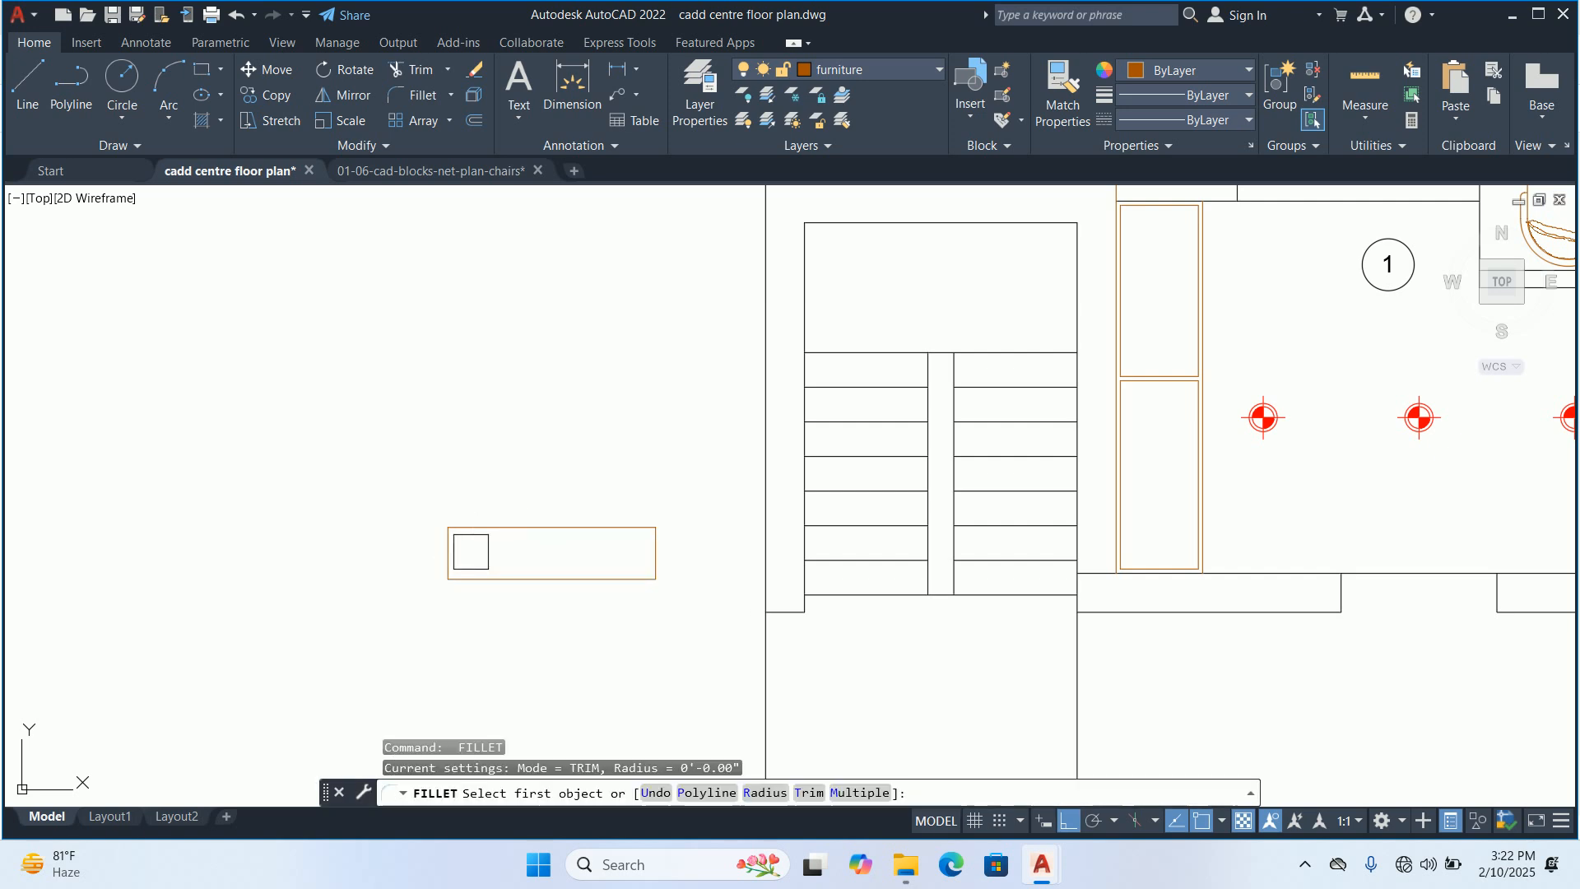
{"action": "key", "text": "Return"}
{"action": "type", "text": "3"}
{"action": "key", "text": "Return"}
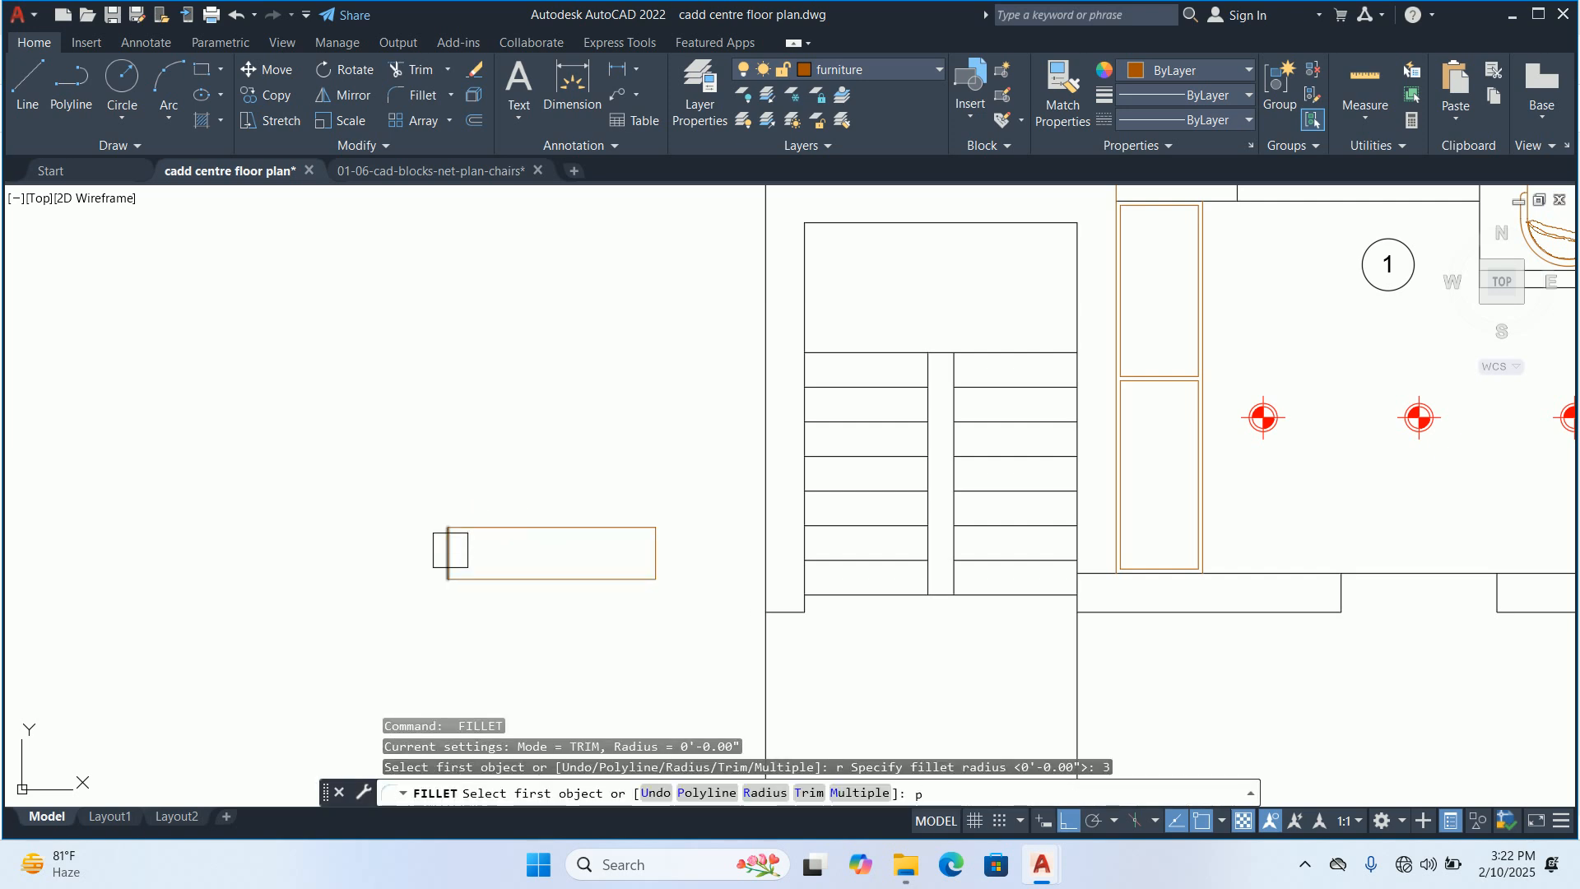
{"action": "type", "text": "p"}
{"action": "key", "text": "Return"}
{"action": "key", "text": "Escape"}
Fillet both upper corners of the new 4' rectangle with a radius of 3
{"action": "type", "text": "f"}
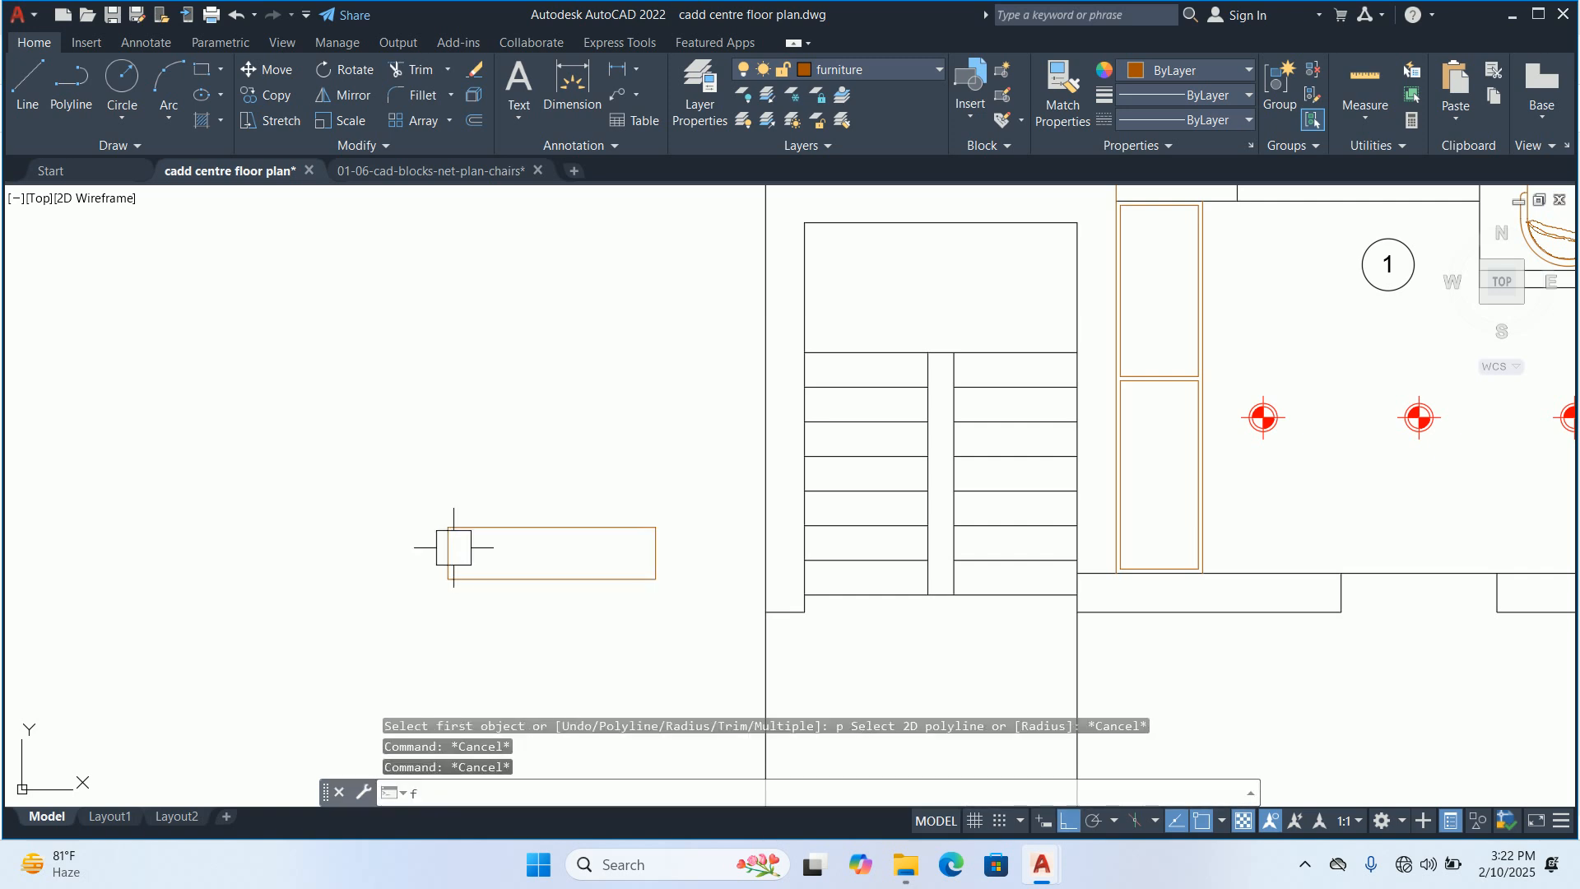
{"action": "key", "text": "Return"}
{"action": "type", "text": "r"}
{"action": "key", "text": "Return"}
{"action": "type", "text": "3"}
{"action": "key", "text": "Return"}
{"action": "type", "text": "m"}
{"action": "key", "text": "Return"}
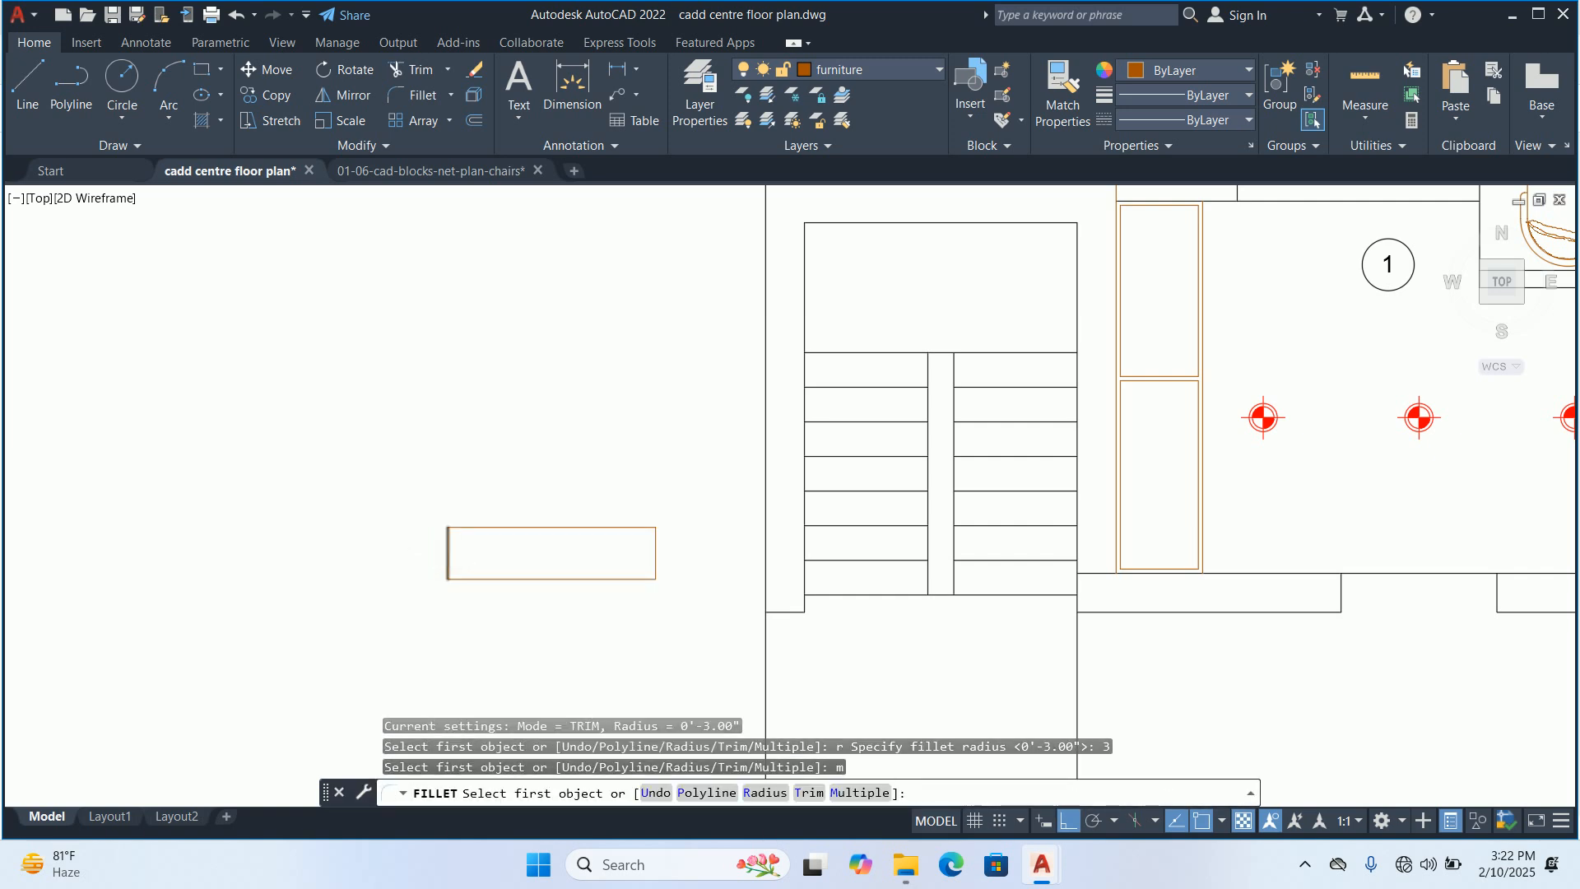
{"action": "scroll", "coordinate": [453, 547], "scroll_direction": "up", "scroll_amount": 2}
{"action": "left_click", "coordinate": [448, 550]}
{"action": "left_click", "coordinate": [532, 515]}
{"action": "left_click", "coordinate": [650, 515]}
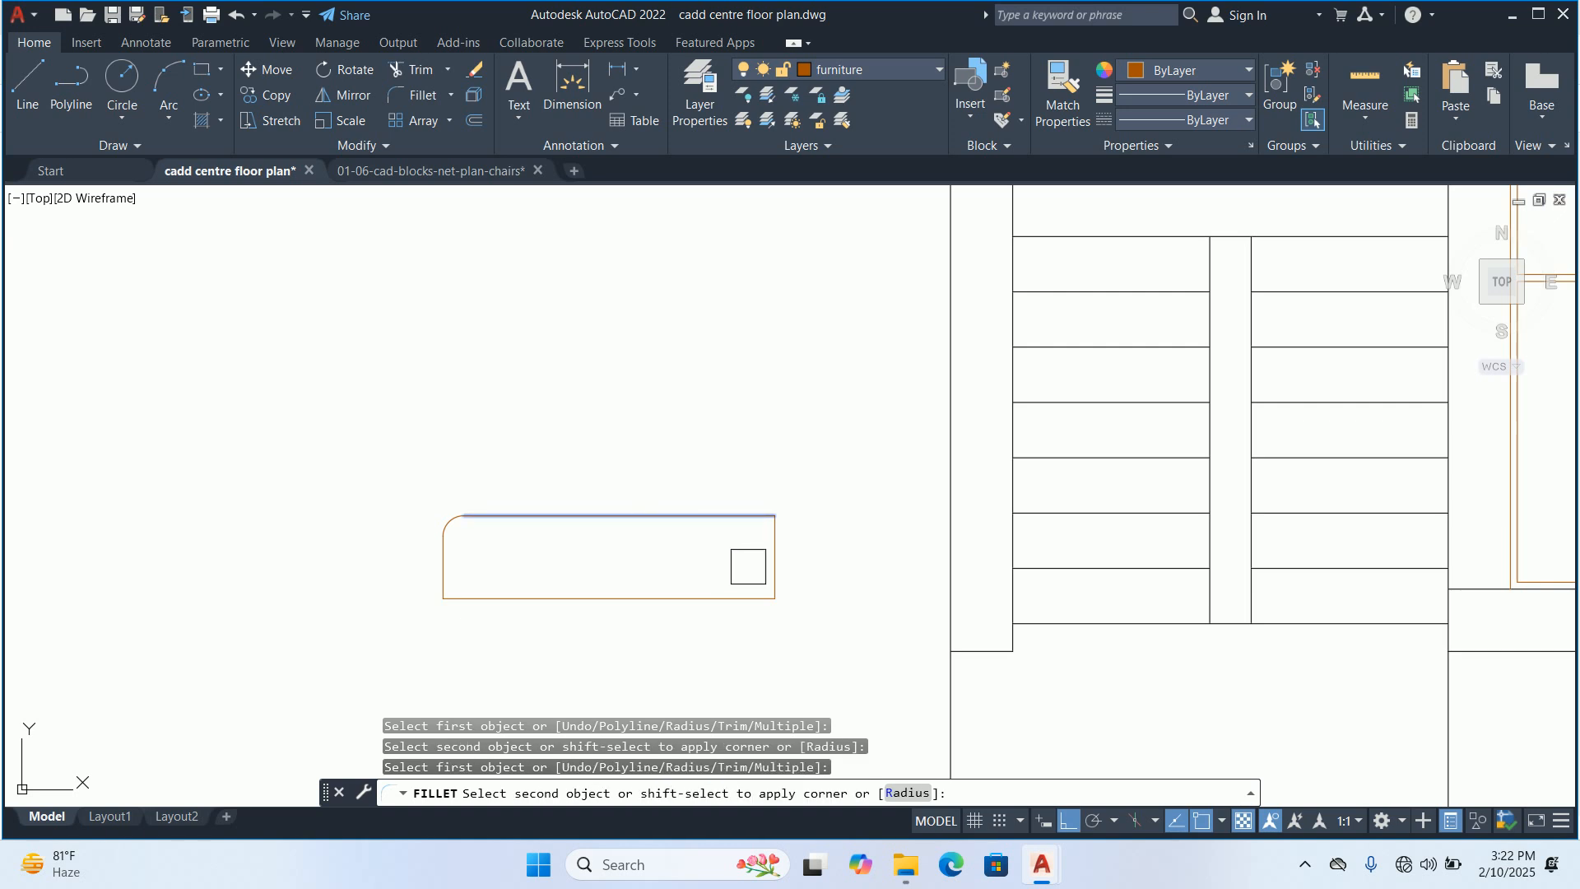
{"action": "left_click", "coordinate": [782, 565]}
{"action": "key", "text": "Escape"}
{"action": "key", "text": "Escape"}
{"action": "type", "text": "rec"}
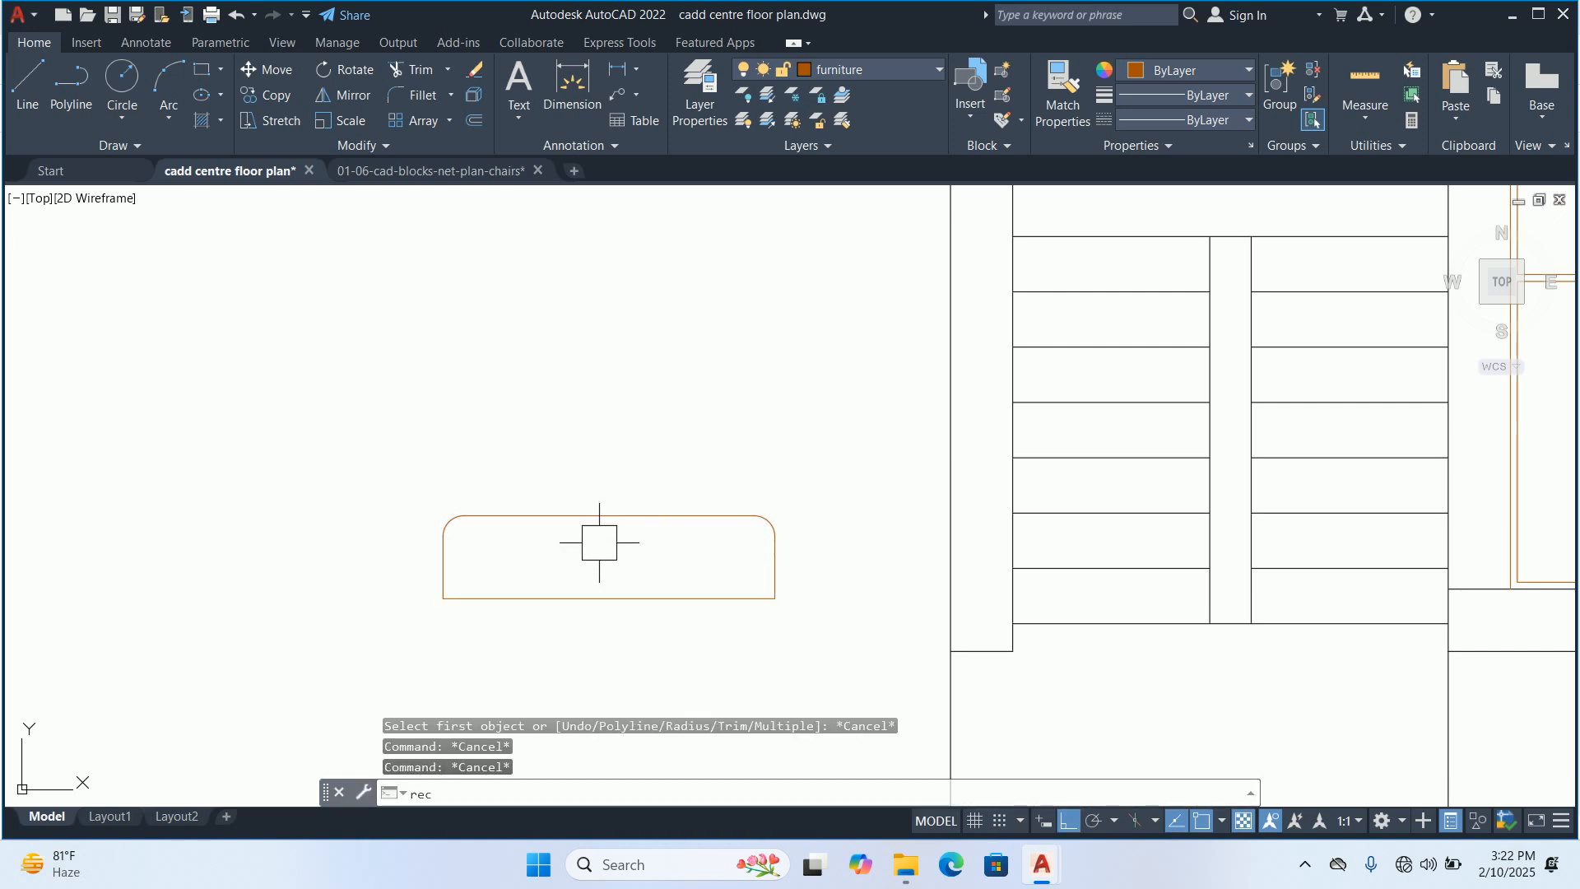
{"action": "key", "text": "Return"}
{"action": "scroll", "coordinate": [405, 536], "scroll_direction": "up", "scroll_amount": 2}
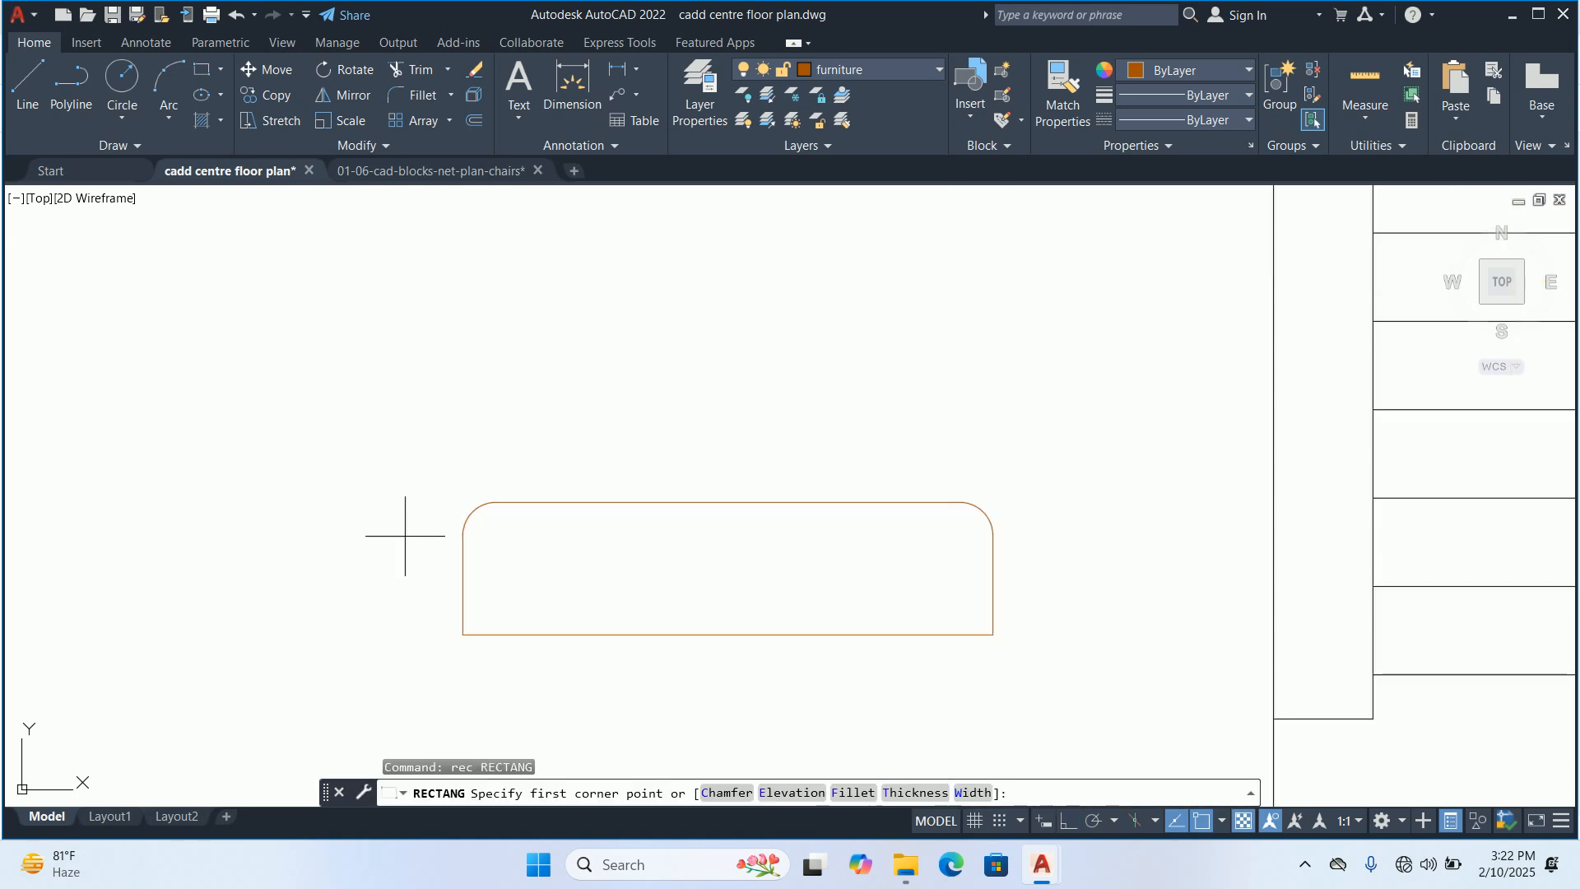
{"action": "left_click", "coordinate": [496, 535]}
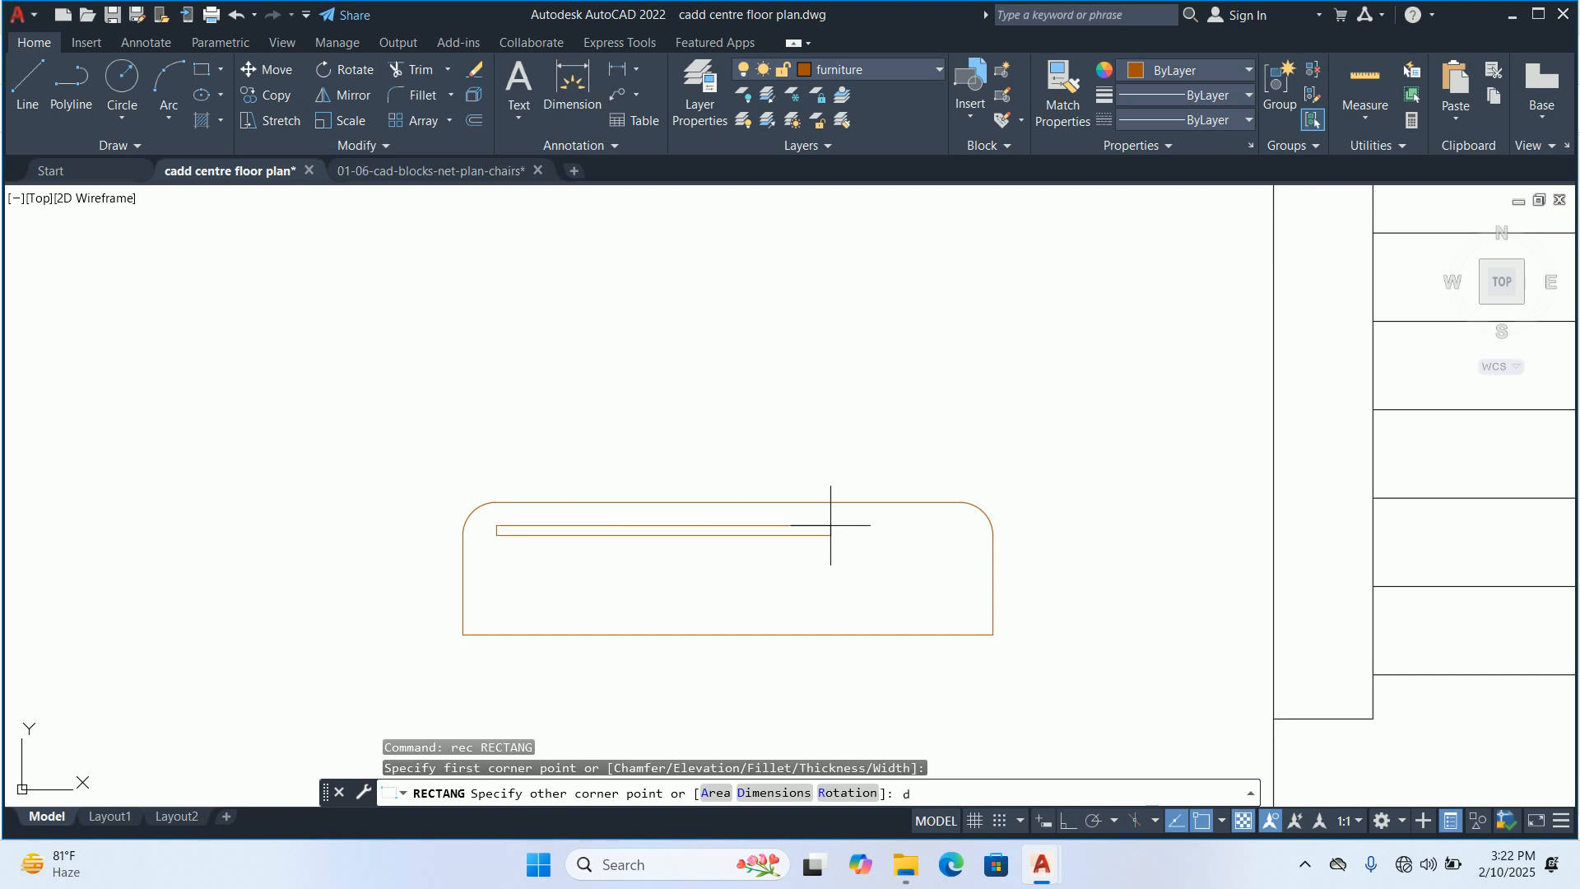
{"action": "key", "text": "Escape"}
{"action": "key", "text": "Escape"}
{"action": "key", "text": "Escape"}
Measure the straight top edge between the two rounded corners with a temporary linear dimension
{"action": "type", "text": "dli"}
{"action": "key", "text": "Return"}
{"action": "key", "text": "Return"}
{"action": "left_click", "coordinate": [559, 502]}
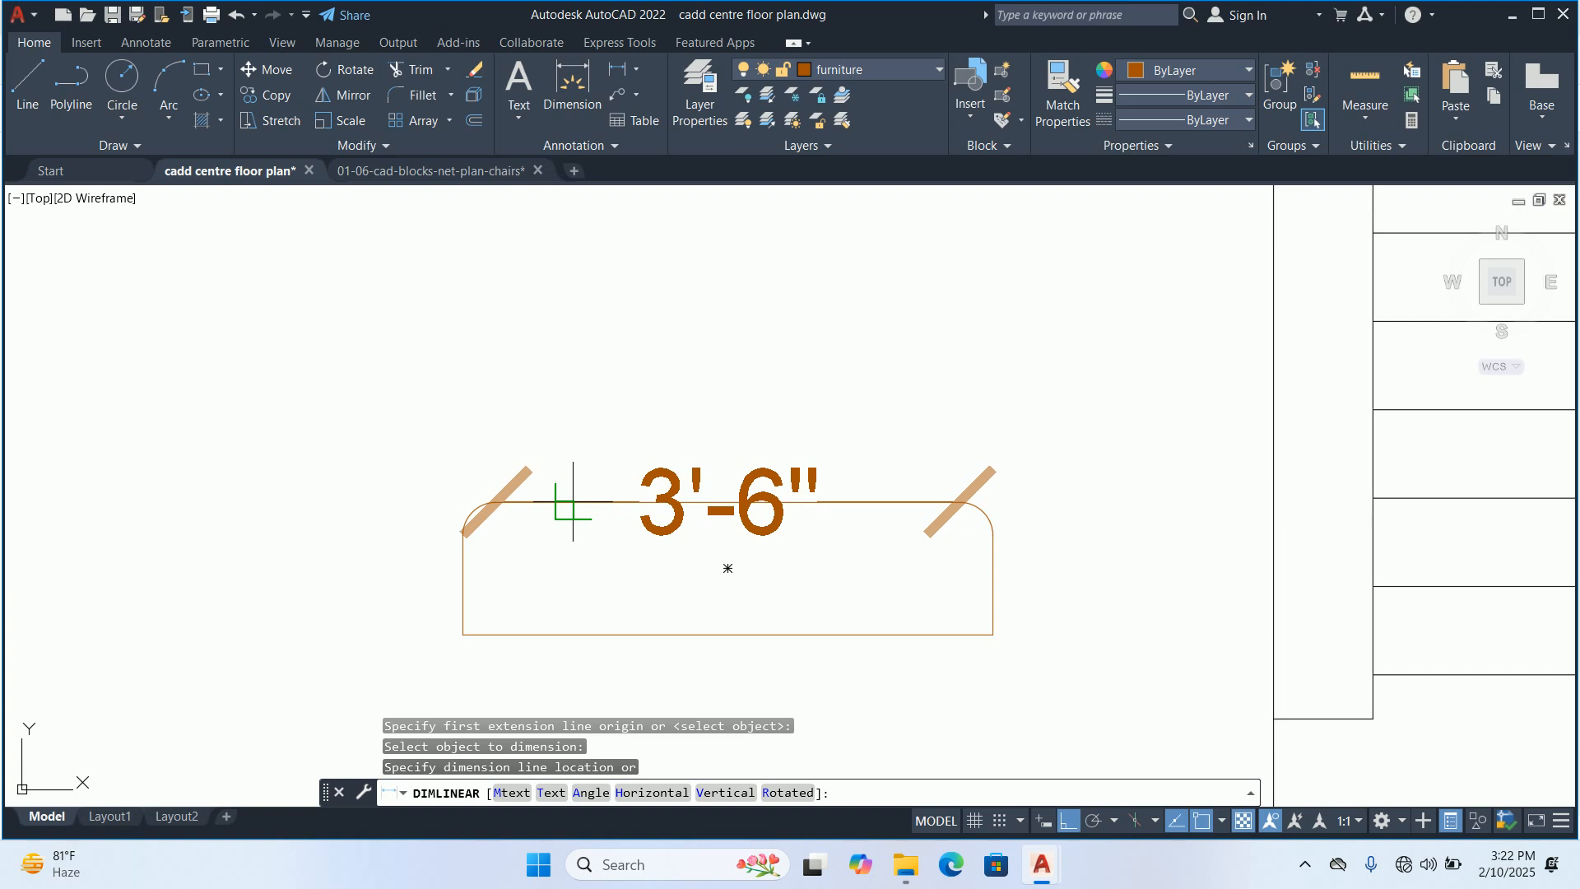
{"action": "key", "text": "Escape"}
Draw a 3'6 by 2 rectangle inside the rounded outline, starting at the centre of the upper-left corner arc
{"action": "type", "text": "rec"}
{"action": "key", "text": "Return"}
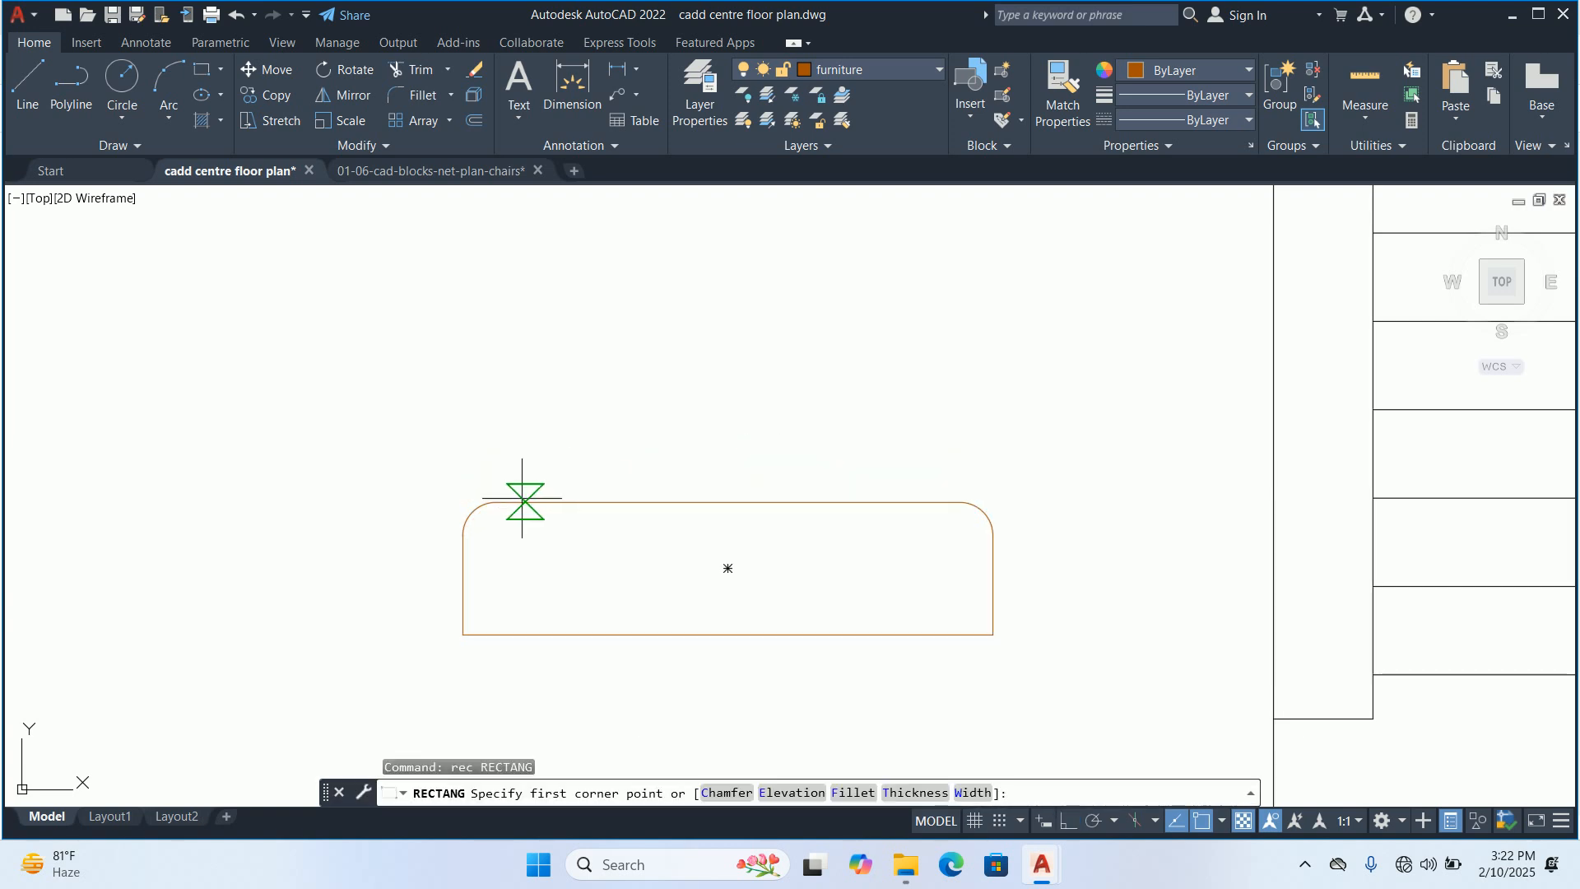
{"action": "left_click", "coordinate": [496, 535]}
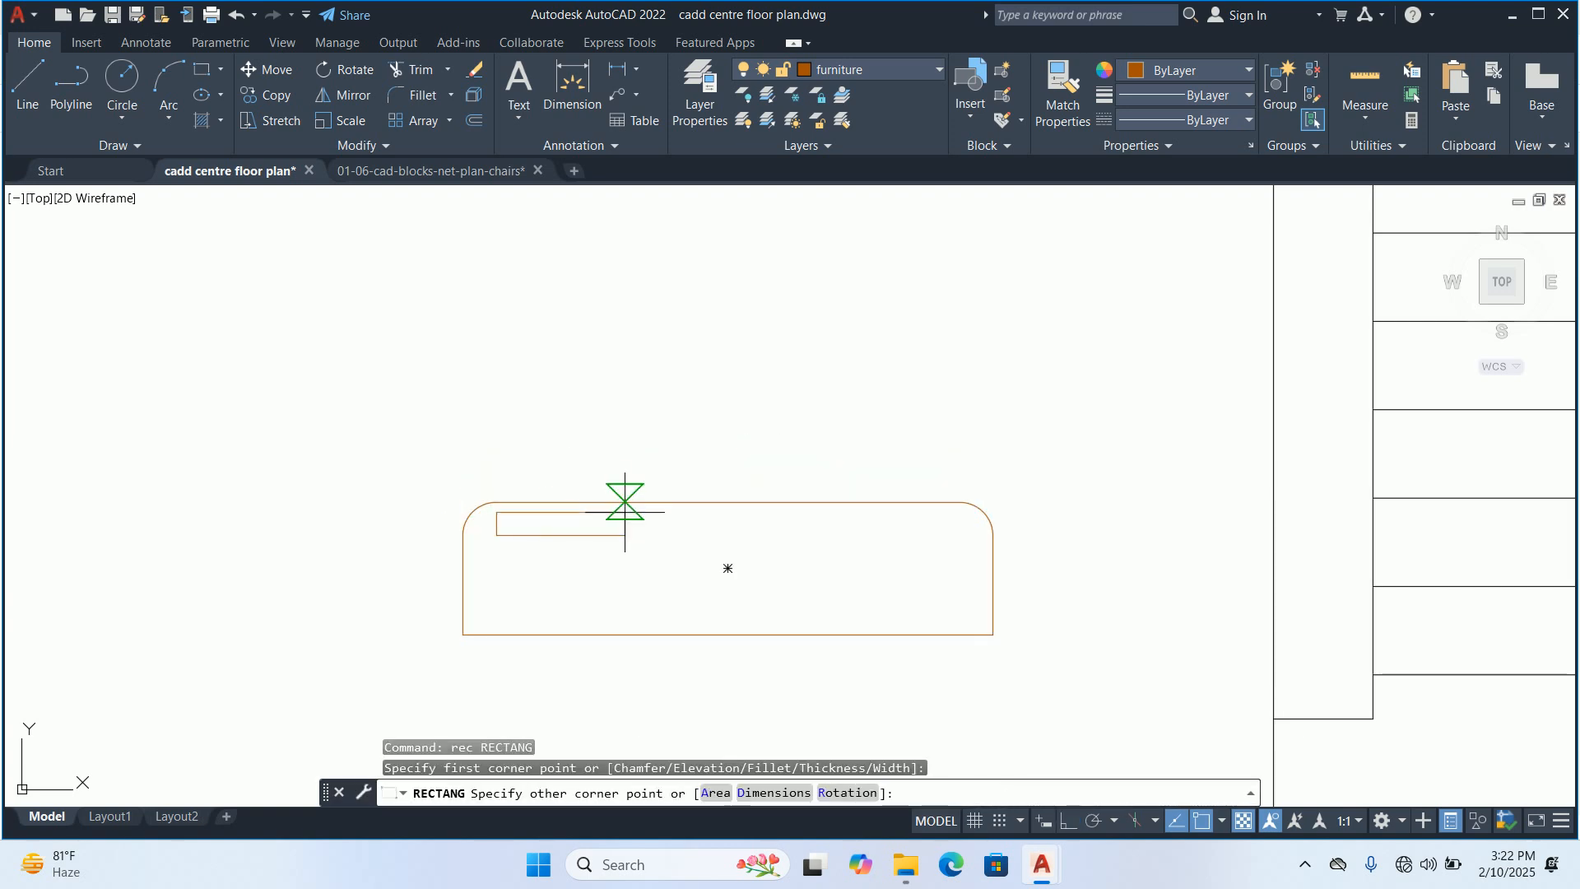
{"action": "type", "text": "d"}
{"action": "key", "text": "Return"}
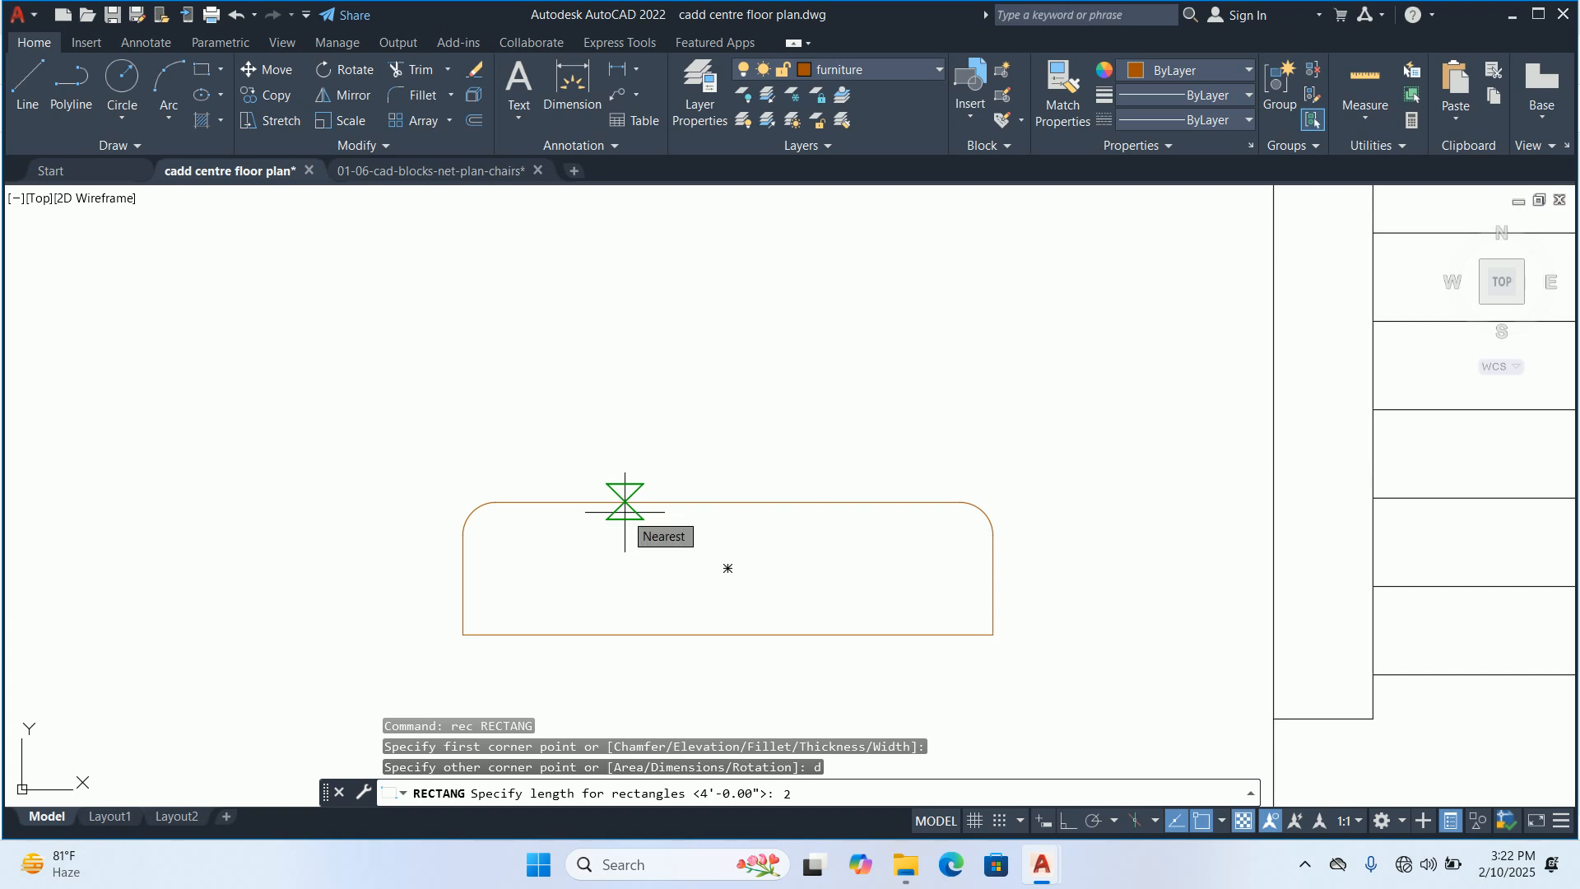
{"action": "type", "text": "3'6"}
{"action": "key", "text": "Return"}
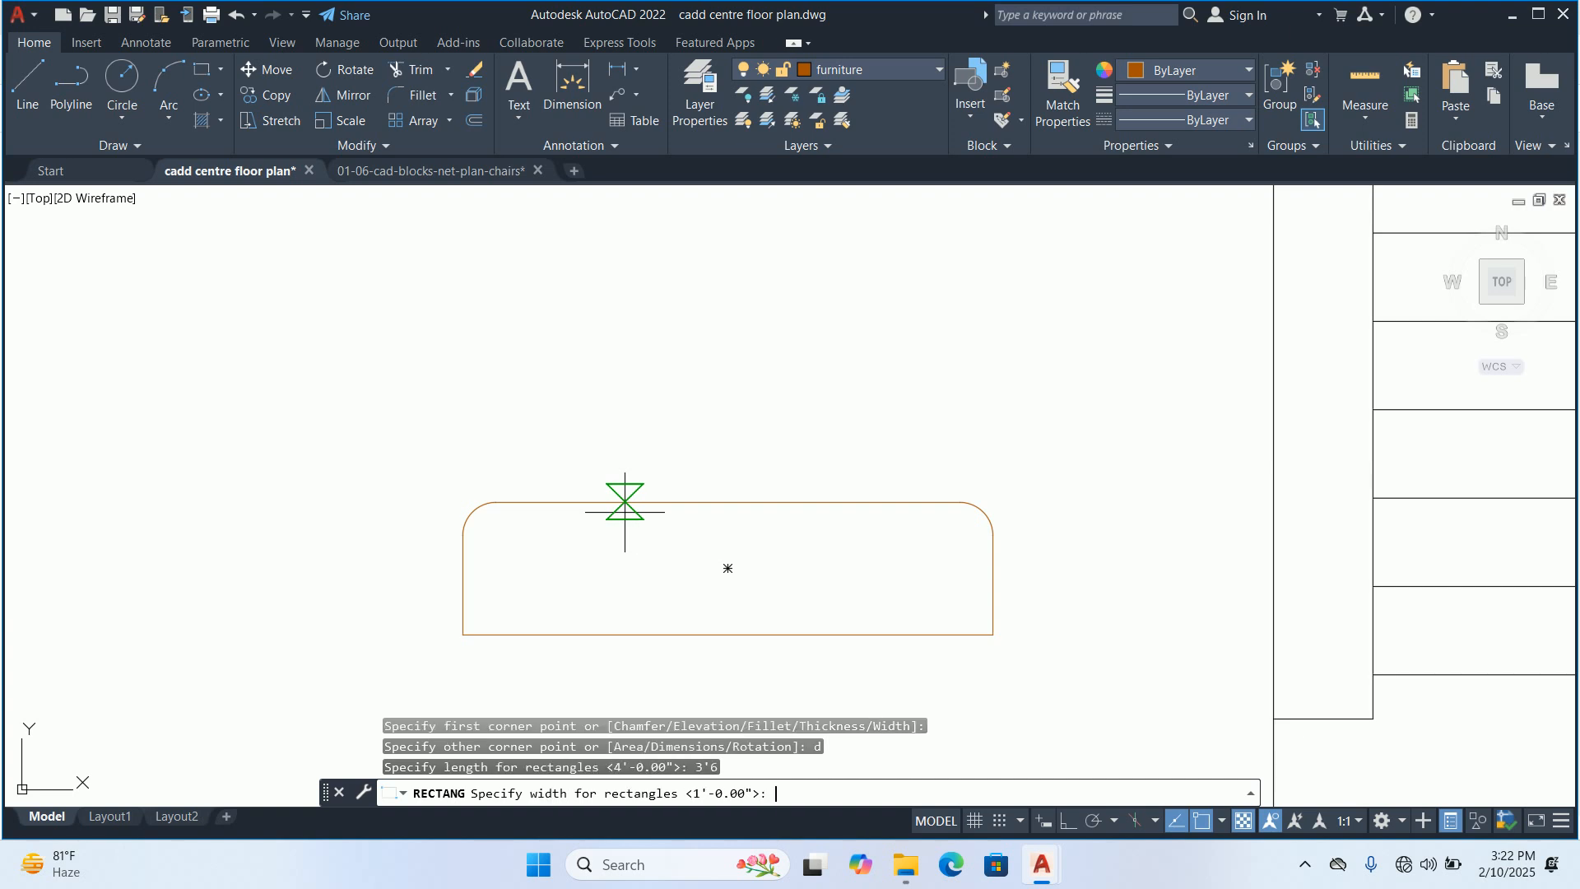
{"action": "type", "text": "2"}
{"action": "key", "text": "Return"}
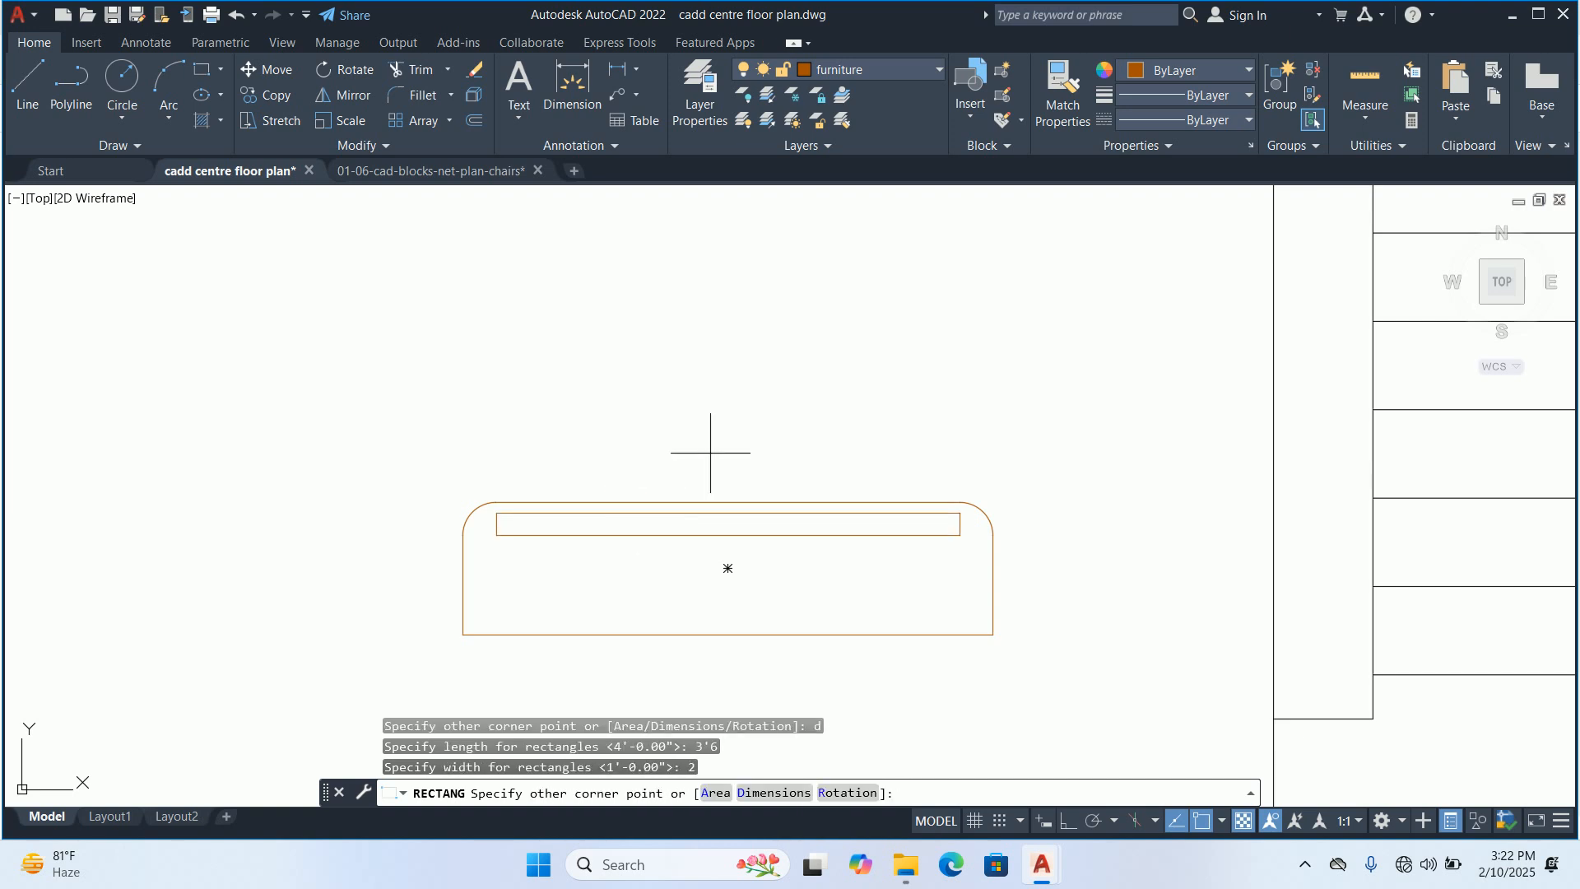
{"action": "key", "text": "Escape"}
{"action": "key", "text": "Escape"}
{"action": "scroll", "coordinate": [733, 442], "scroll_direction": "up", "scroll_amount": 2}
{"action": "key", "text": "Escape"}
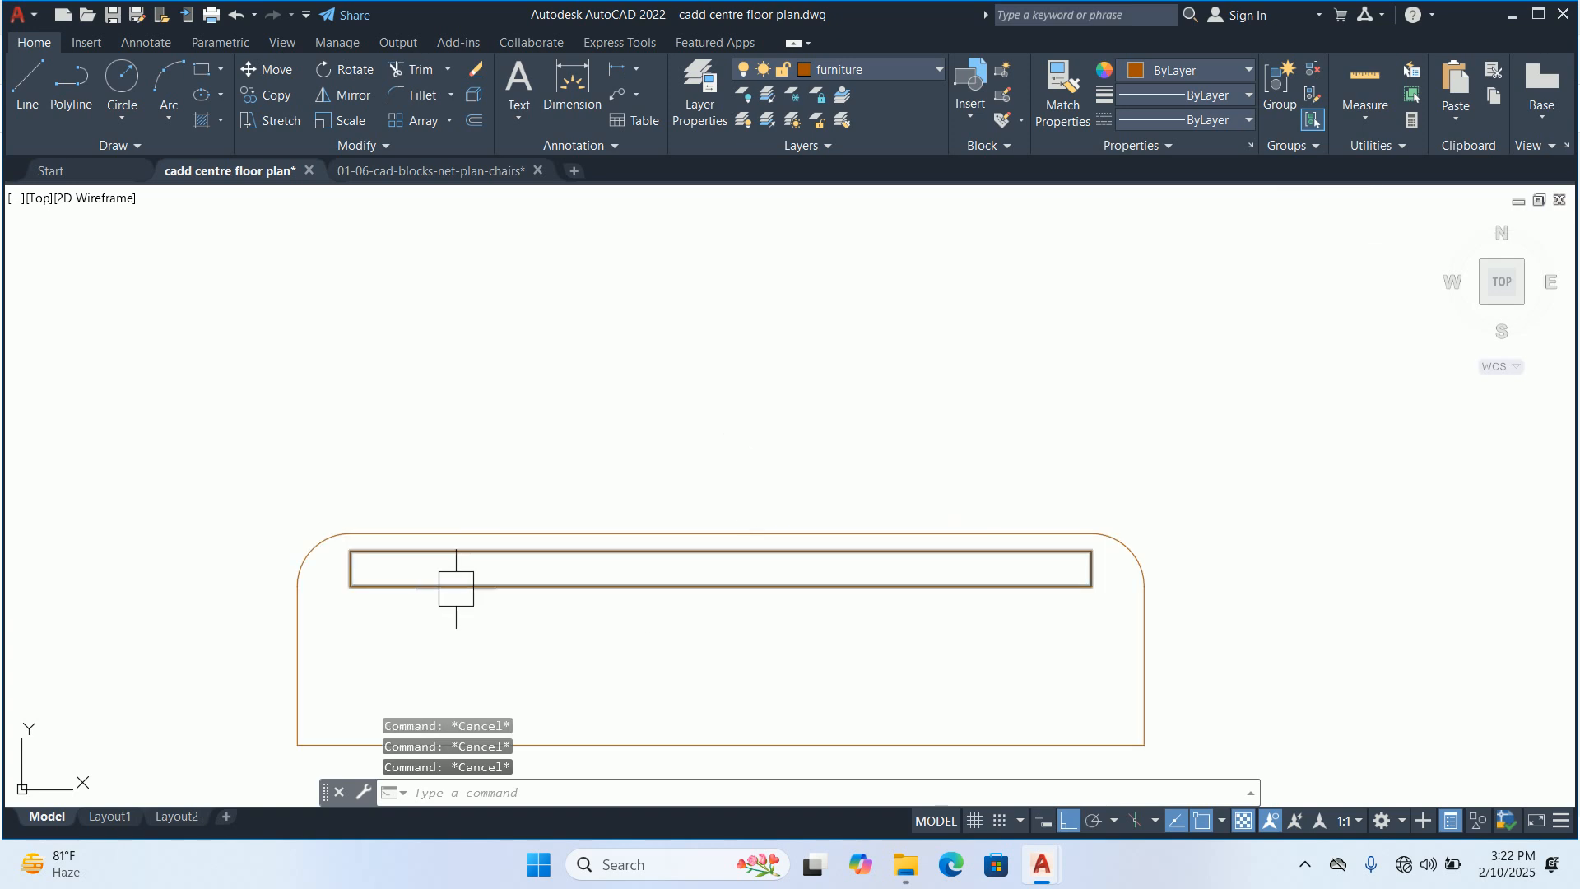
Draw a rectangle over the strip's lower half, from its lower-left corner to the midpoint of its right side
{"action": "type", "text": "rec"}
{"action": "key", "text": "Return"}
{"action": "scroll", "coordinate": [370, 580], "scroll_direction": "up", "scroll_amount": 2}
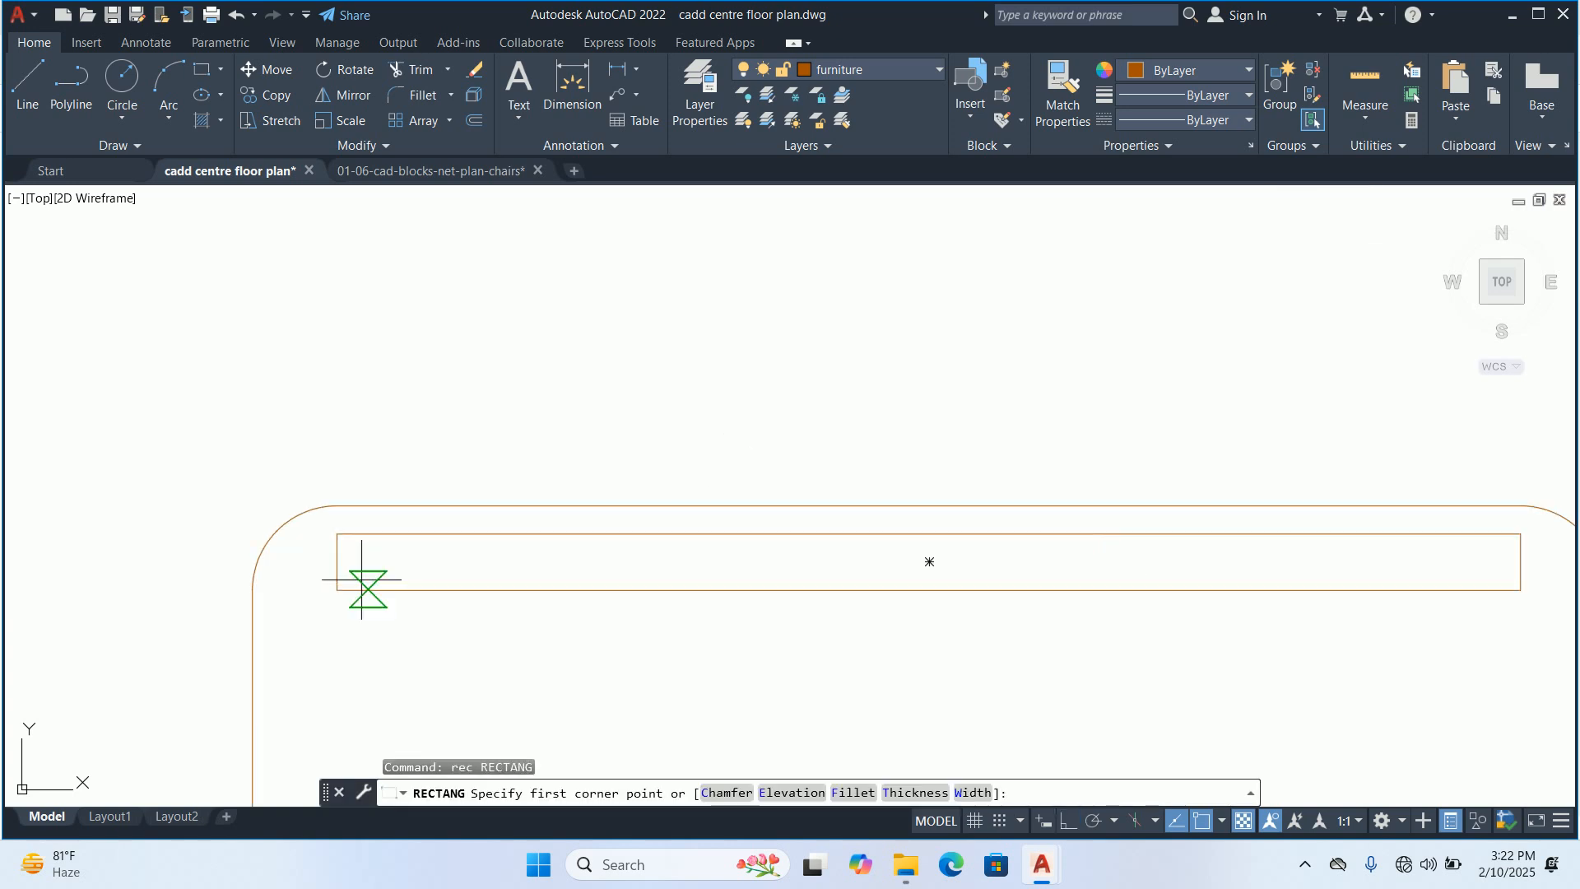
{"action": "left_click", "coordinate": [336, 590]}
{"action": "middle_click_drag", "start_coordinate": [878, 581], "coordinate": [342, 592]}
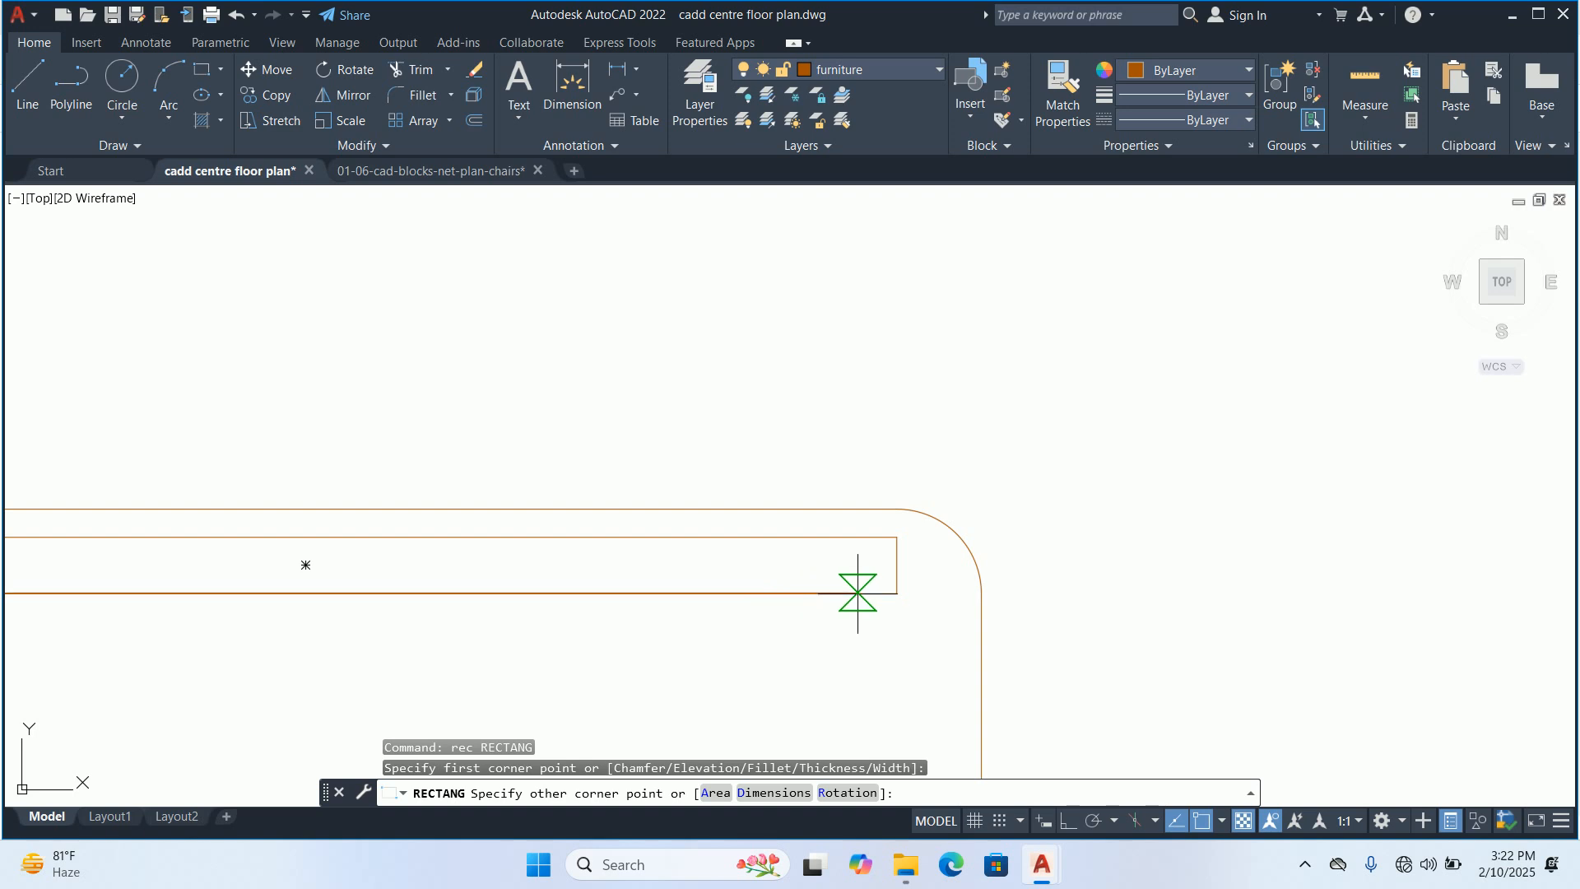
{"action": "left_click", "coordinate": [897, 565]}
{"action": "key", "text": "Escape"}
{"action": "key", "text": "Escape"}
{"action": "key", "text": "Escape"}
{"action": "scroll", "coordinate": [818, 536], "scroll_direction": "down", "scroll_amount": 4}
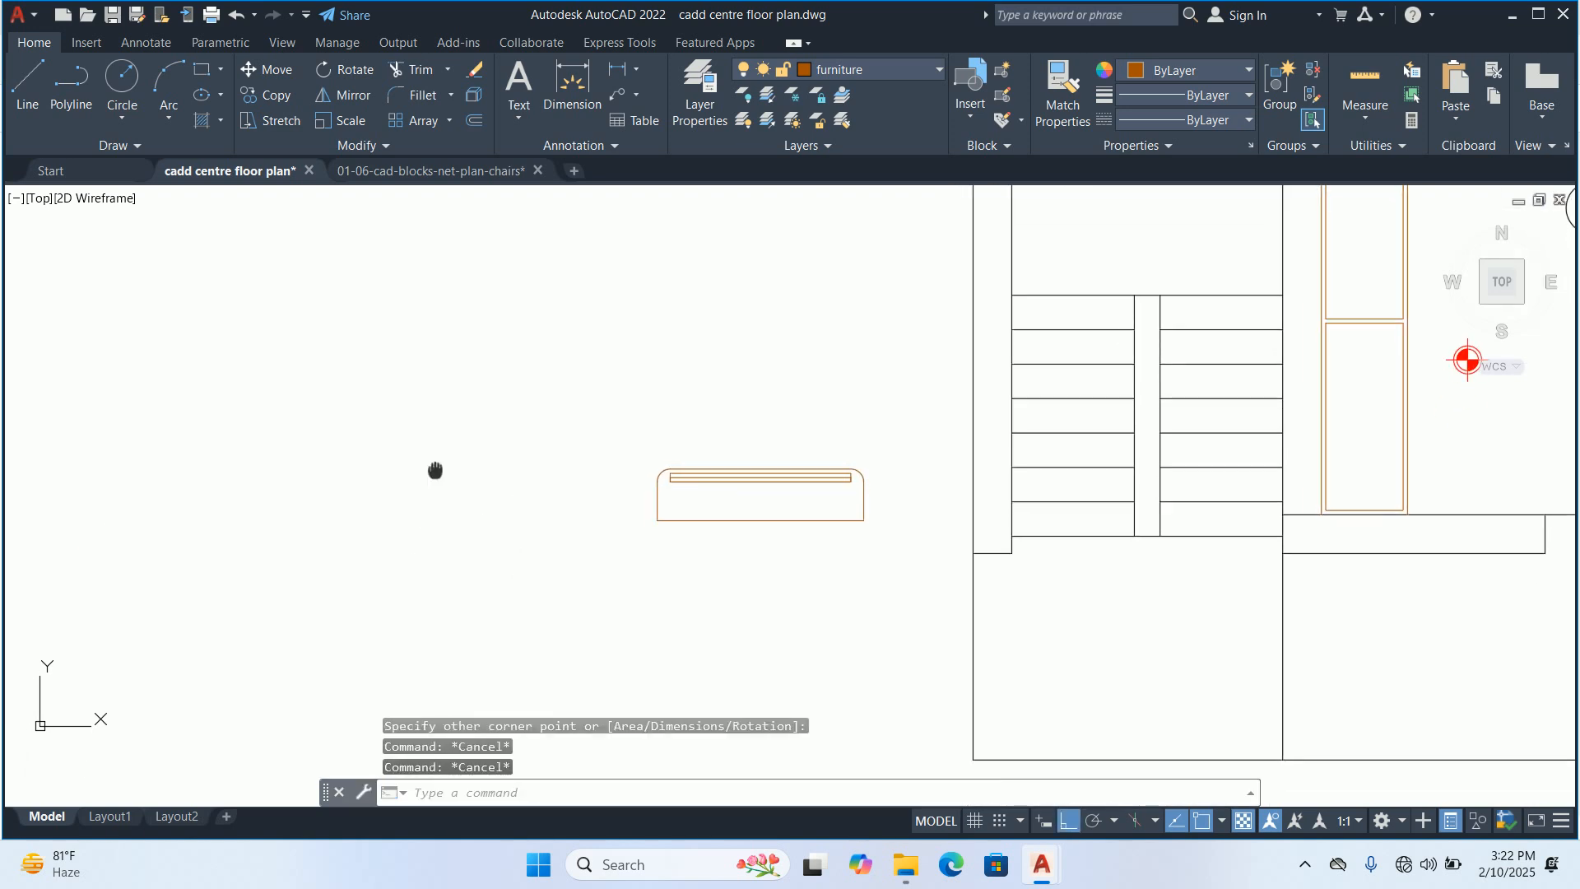
Draw a rectangle inside the outline along its bottom edge, ending in line with the strip's right side
{"action": "middle_click_drag", "start_coordinate": [631, 509], "coordinate": [505, 529]}
{"action": "type", "text": "rec"}
{"action": "key", "text": "Return"}
{"action": "scroll", "coordinate": [526, 535], "scroll_direction": "up", "scroll_amount": 2}
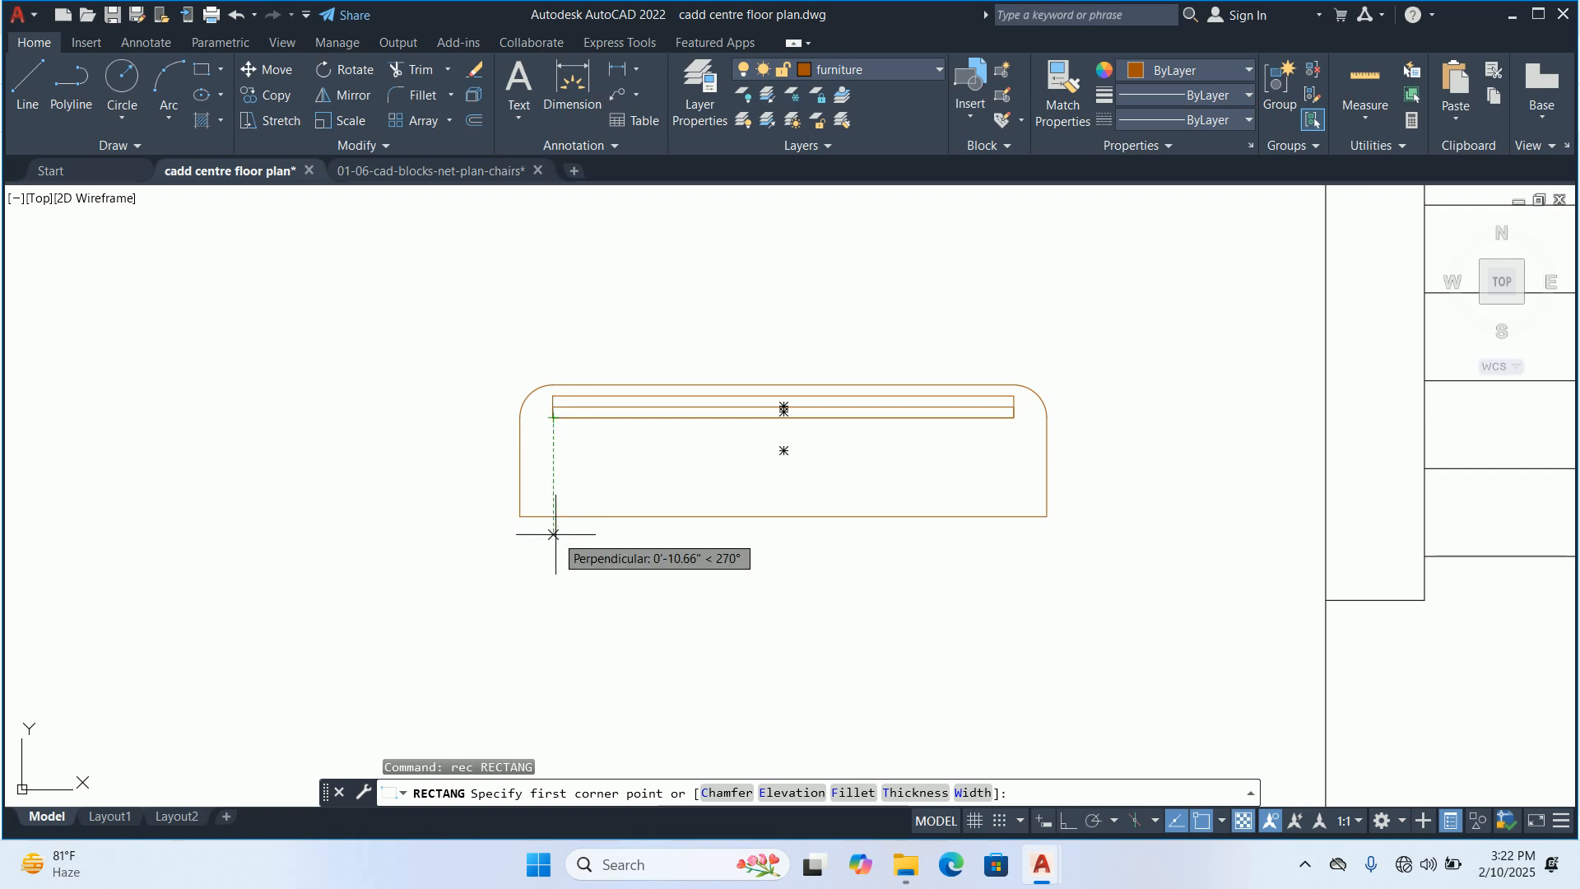
{"action": "left_click", "coordinate": [556, 528]}
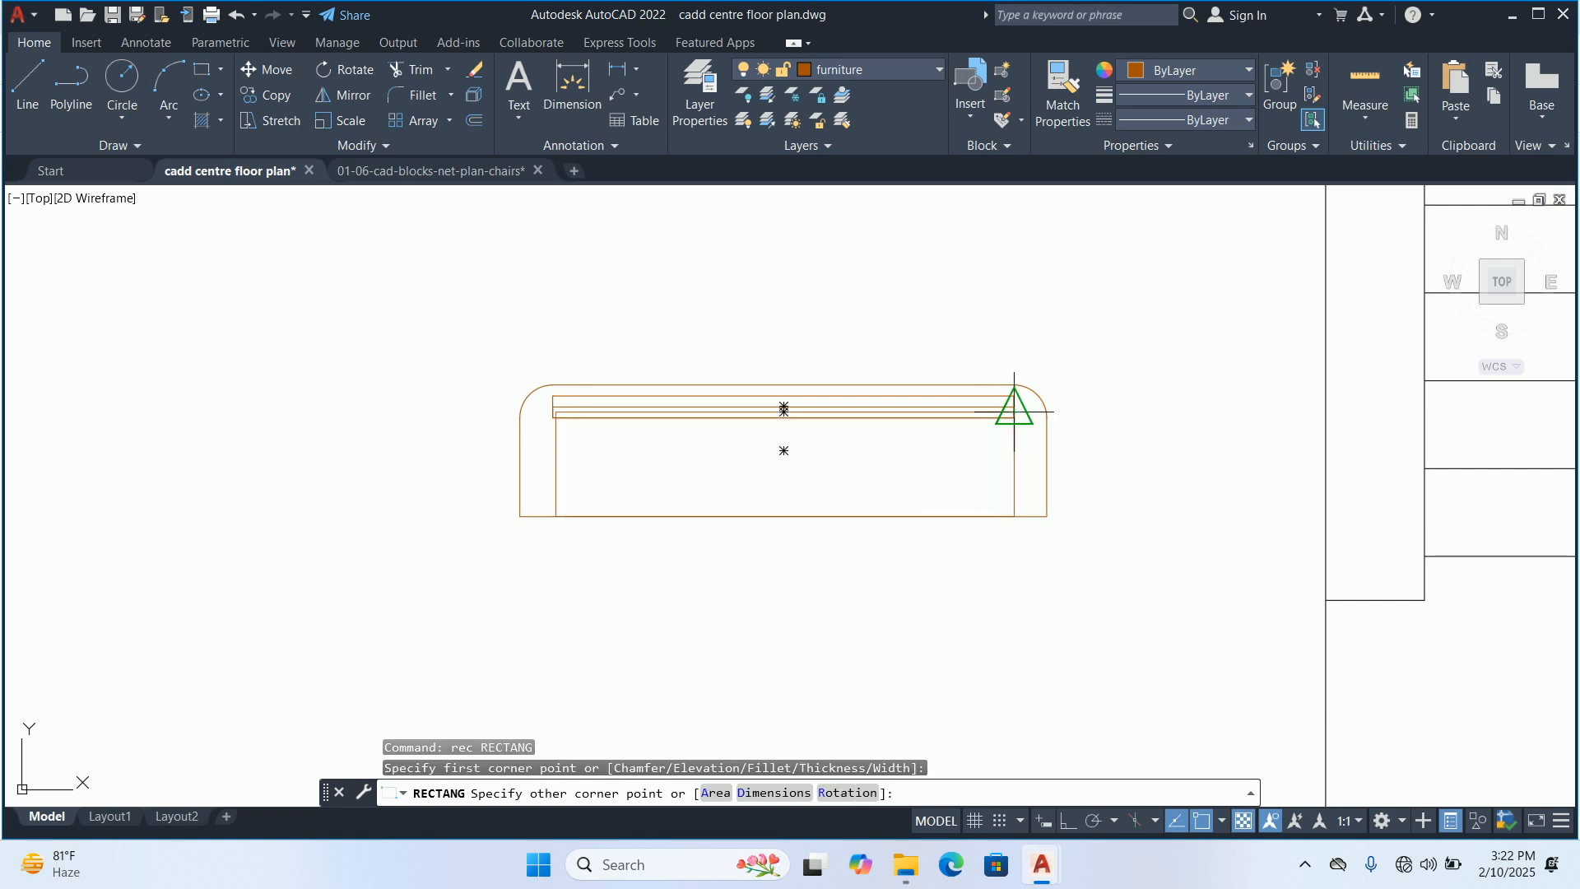
{"action": "key", "text": "Escape"}
{"action": "key", "text": "Escape"}
{"action": "scroll", "coordinate": [829, 428], "scroll_direction": "down", "scroll_amount": 3}
{"action": "middle_click_drag", "start_coordinate": [790, 458], "coordinate": [714, 554]}
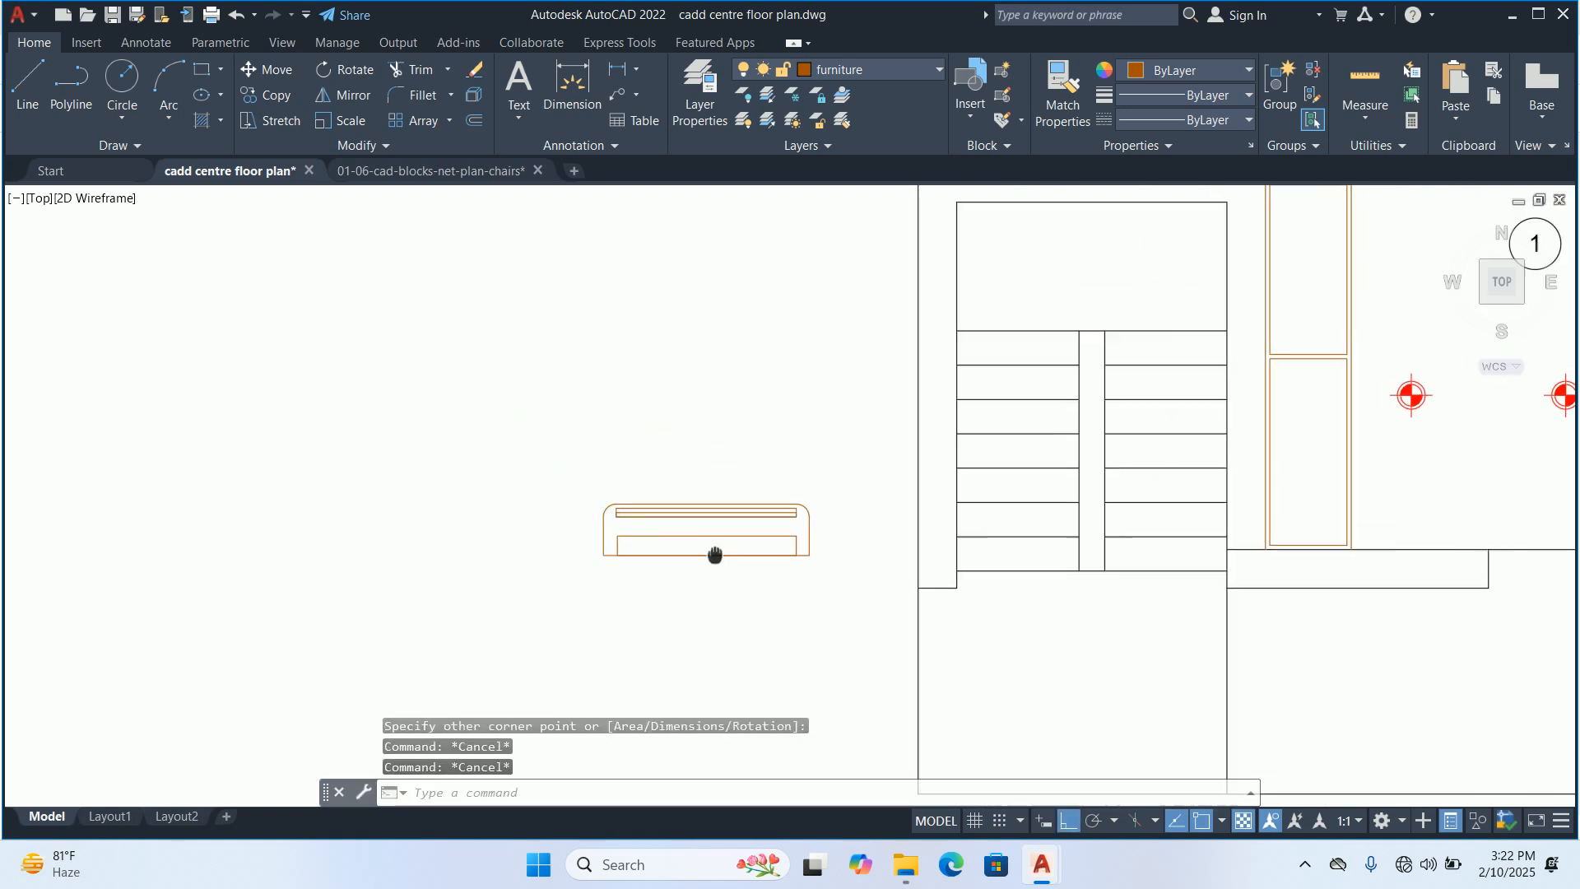
Move the two thin strip rectangles 1 upward onto the outline's top edge
{"action": "scroll", "coordinate": [660, 524], "scroll_direction": "up", "scroll_amount": 4}
{"action": "type", "text": "m"}
{"action": "key", "text": "Return"}
{"action": "scroll", "coordinate": [731, 527], "scroll_direction": "up", "scroll_amount": 4}
{"action": "left_click", "coordinate": [920, 500]}
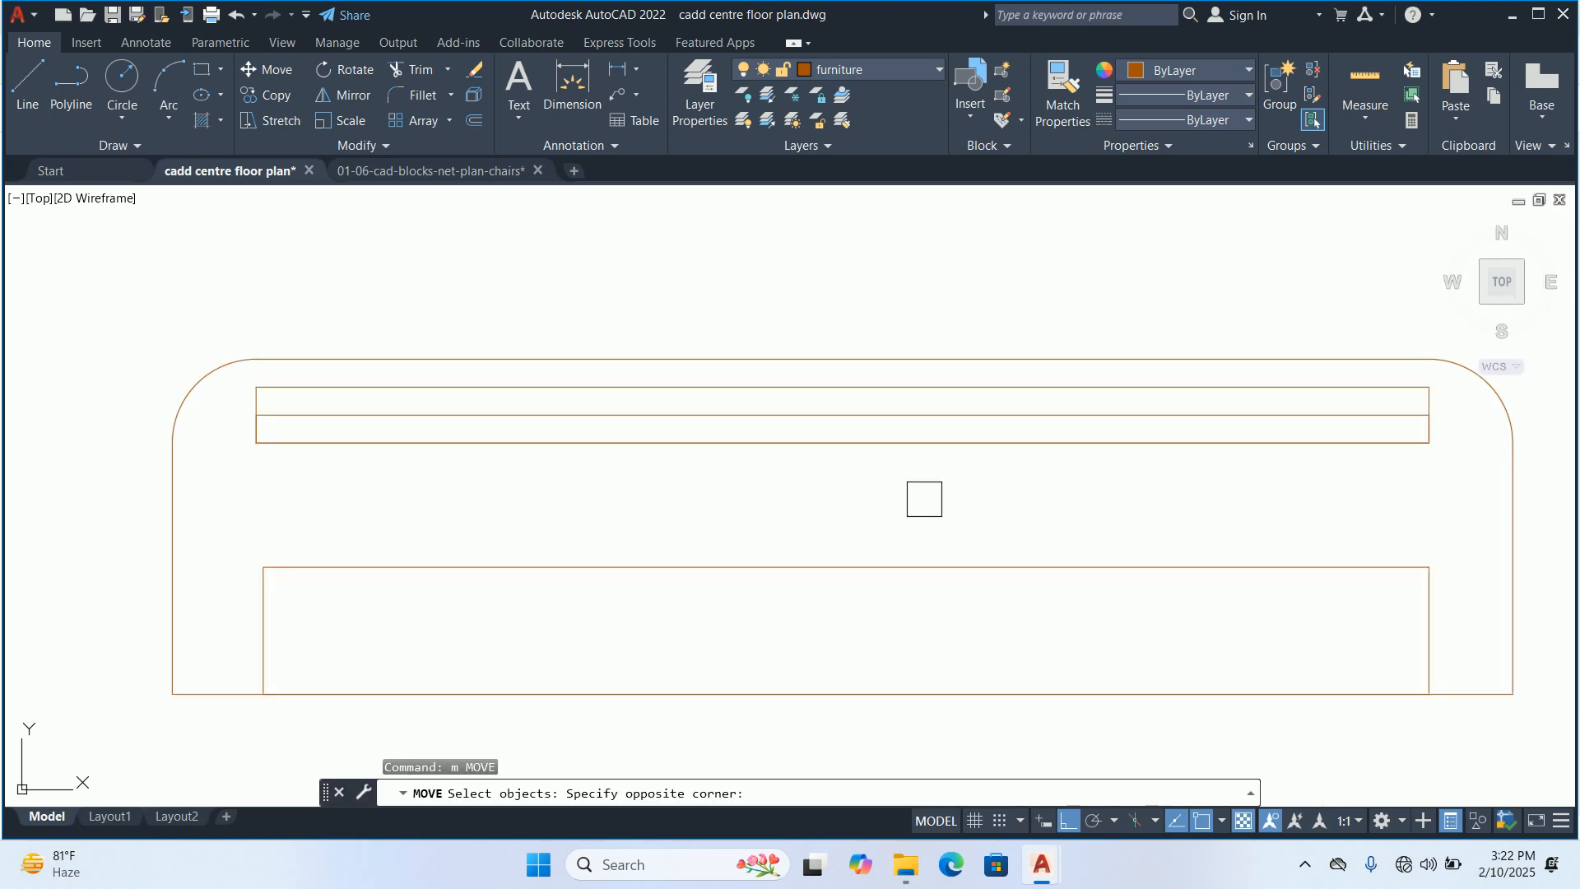
{"action": "left_click", "coordinate": [776, 378]}
{"action": "key", "text": "Return"}
{"action": "left_click", "coordinate": [816, 386]}
{"action": "scroll", "coordinate": [814, 377], "scroll_direction": "up", "scroll_amount": 2}
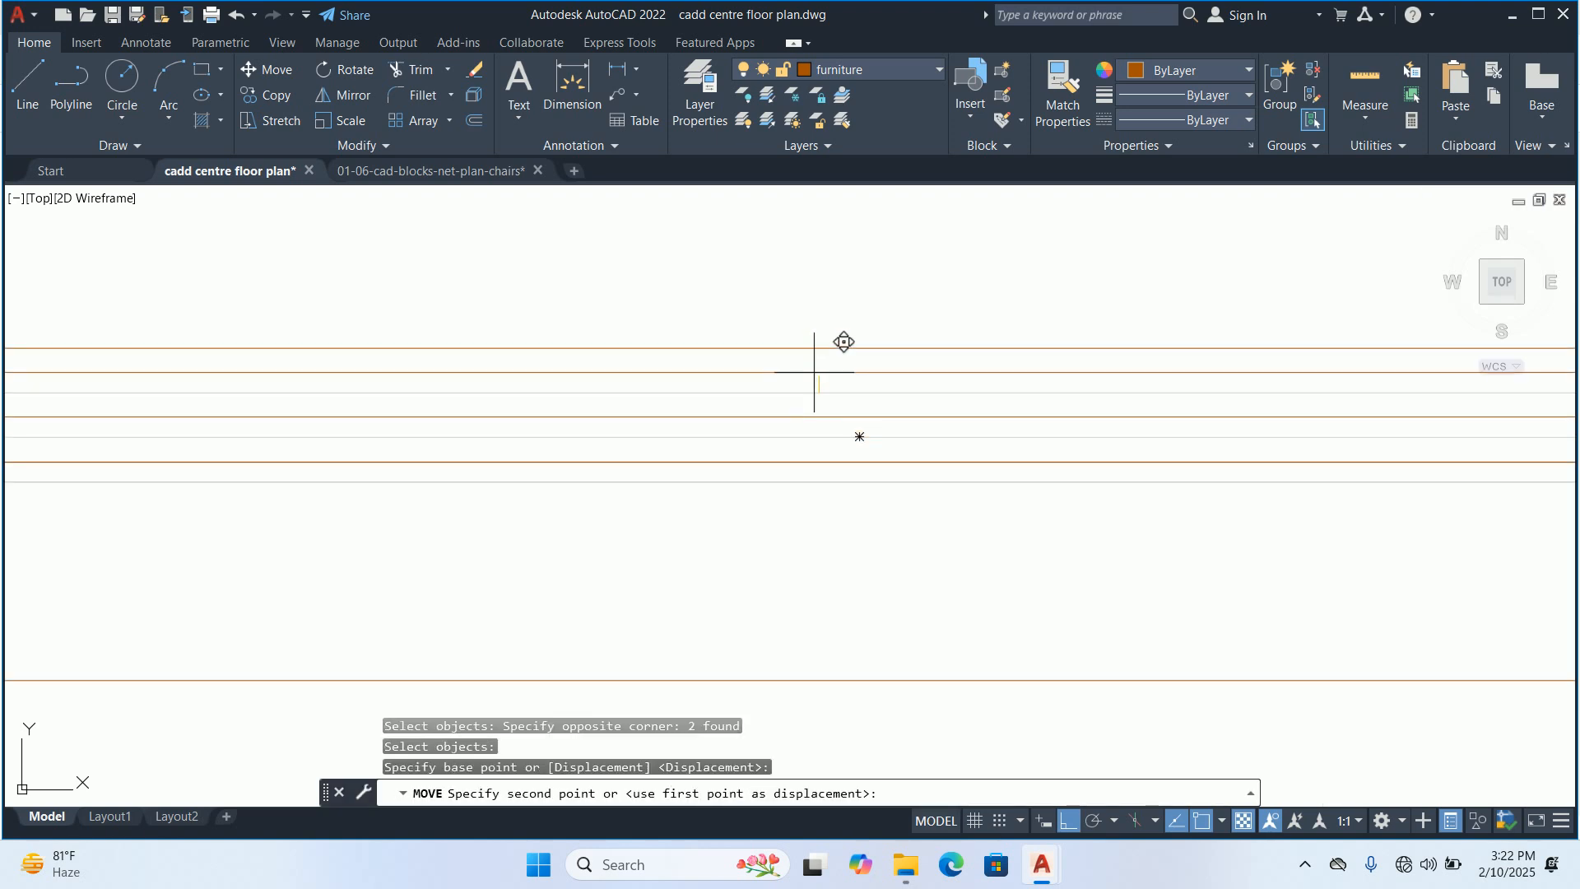
{"action": "key", "text": "Return"}
{"action": "key", "text": "Escape"}
{"action": "key", "text": "Escape"}
{"action": "scroll", "coordinate": [823, 365], "scroll_direction": "down", "scroll_amount": 3}
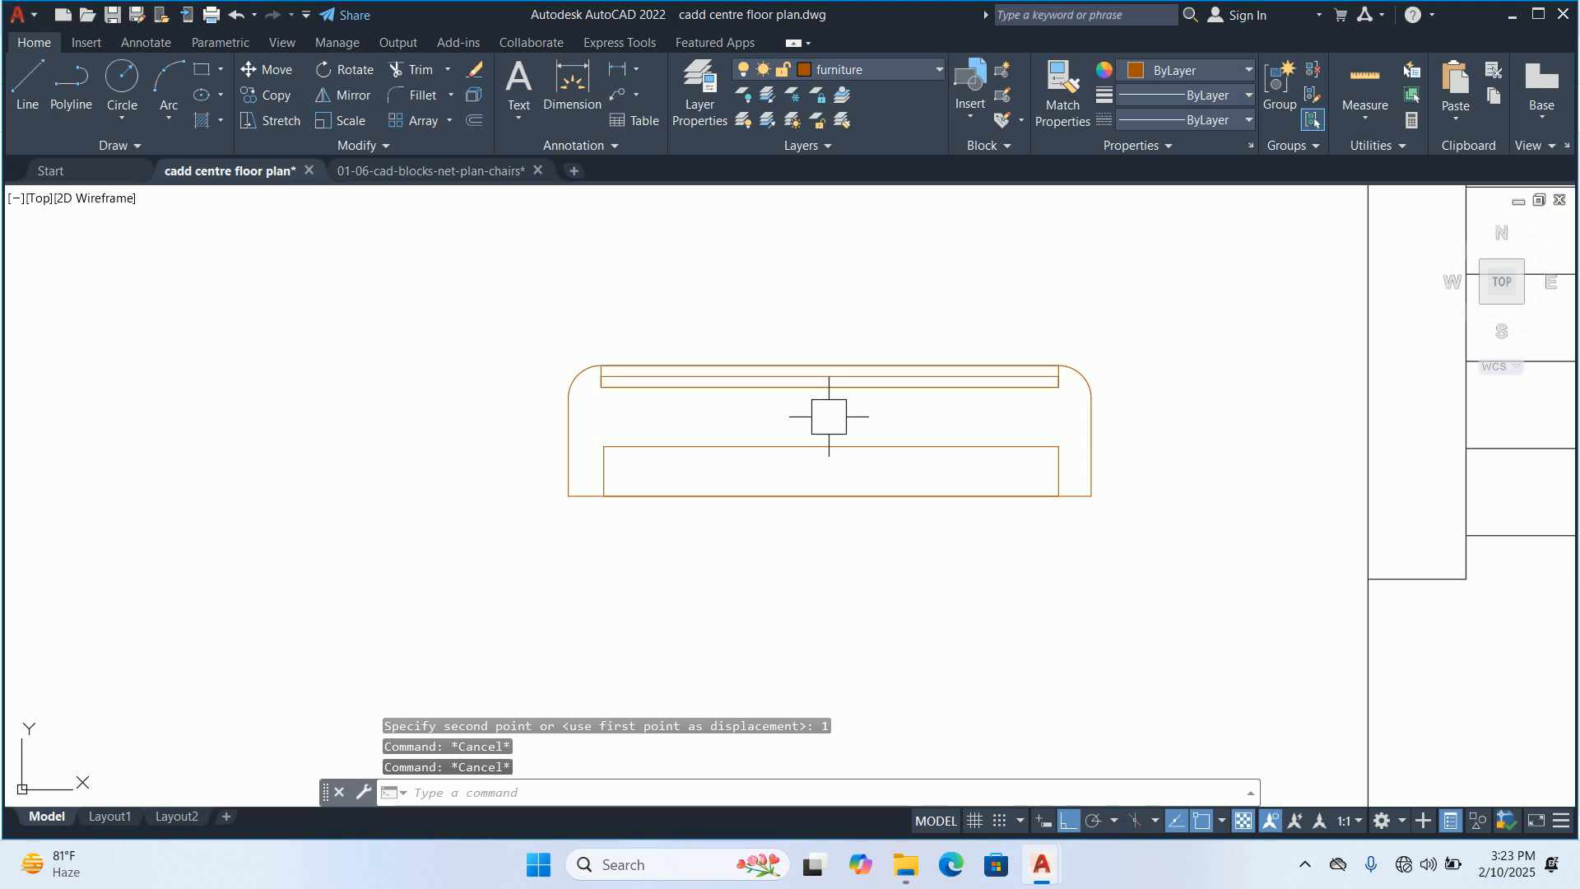
Move the two thin strip rectangles 0.5 down from the outline's top edge
{"action": "key", "text": "Return"}
{"action": "left_click", "coordinate": [832, 418]}
{"action": "left_click", "coordinate": [795, 343]}
{"action": "key", "text": "Return"}
{"action": "left_click", "coordinate": [771, 361]}
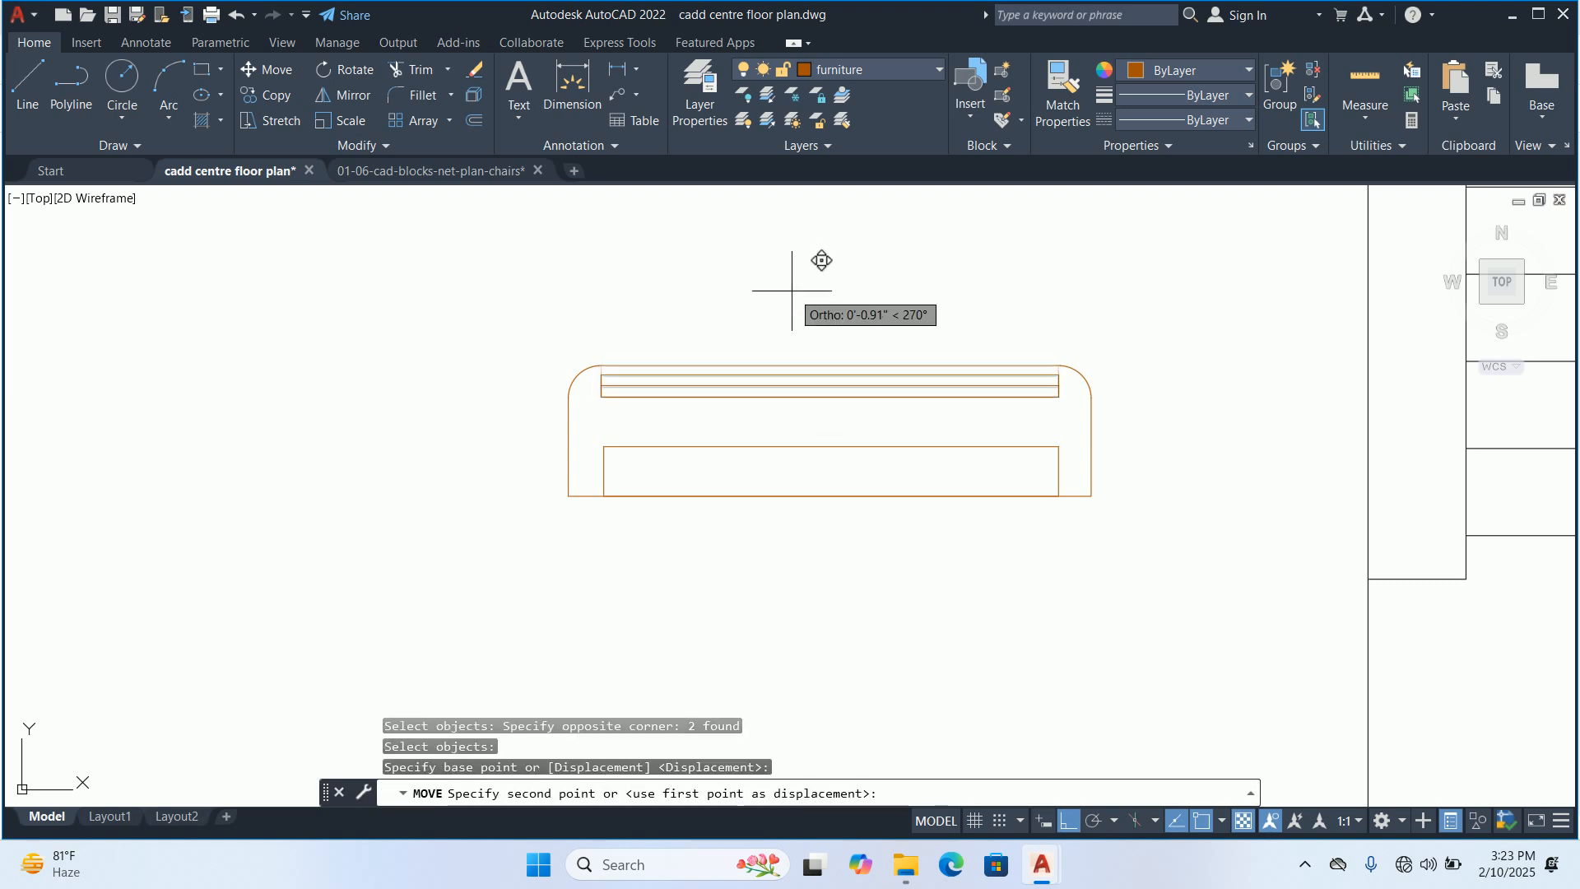
{"action": "type", "text": ".5"}
{"action": "key", "text": "Return"}
{"action": "key", "text": "Escape"}
{"action": "key", "text": "Escape"}
{"action": "key", "text": "Escape"}
{"action": "scroll", "coordinate": [628, 371], "scroll_direction": "up", "scroll_amount": 4}
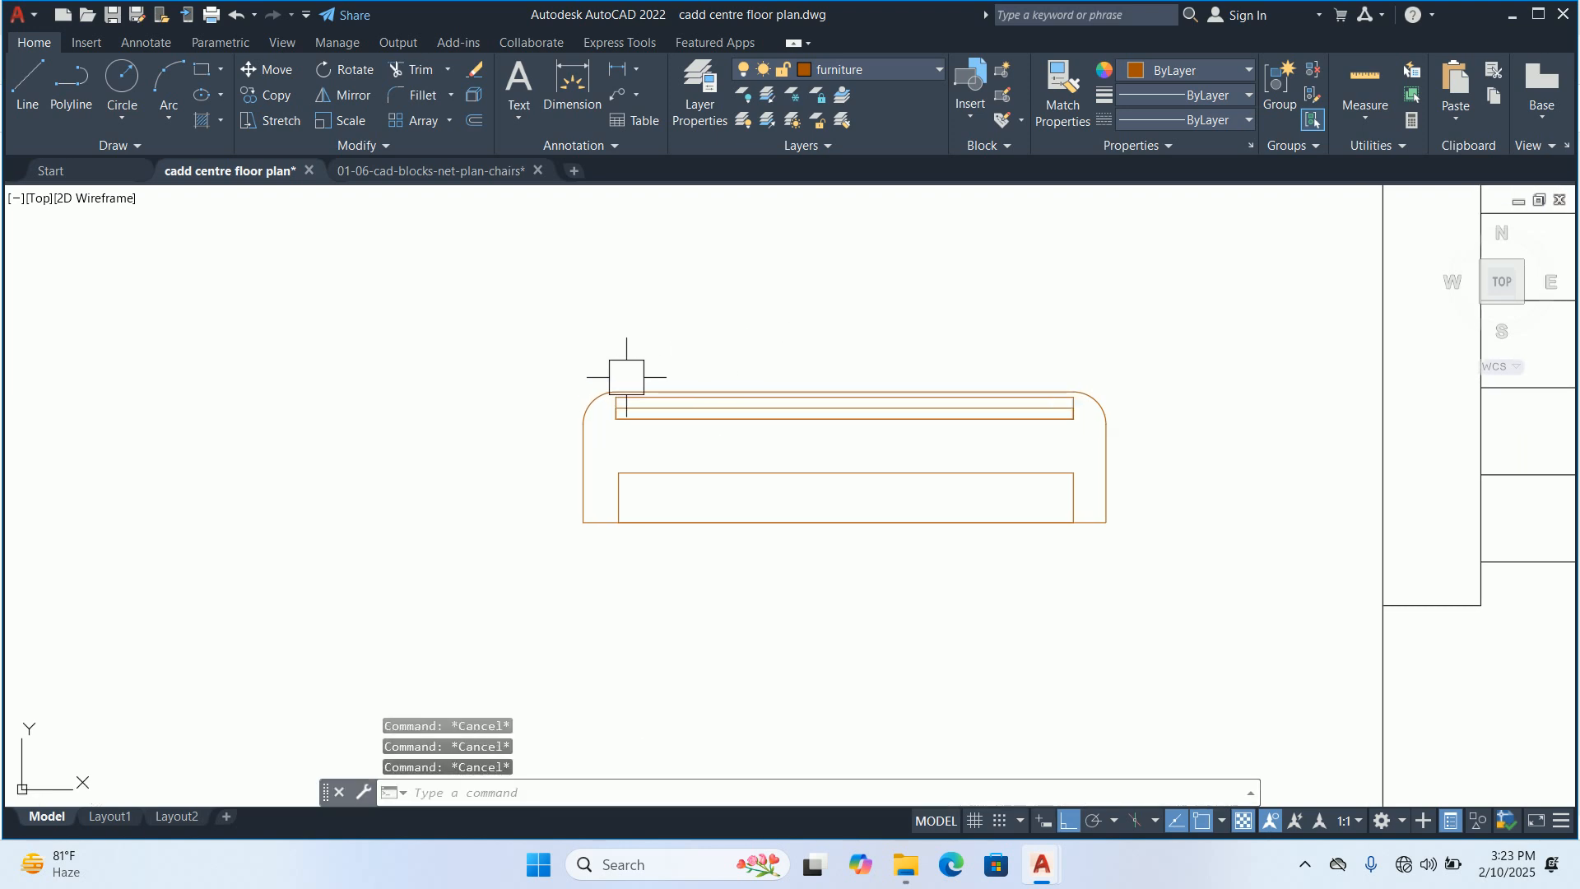
Fillet the upper-left corner of the upper thin strip, picking the radius from two points on the strip's left side
{"action": "type", "text": "f"}
{"action": "key", "text": "Return"}
{"action": "type", "text": "r"}
{"action": "key", "text": "Return"}
{"action": "scroll", "coordinate": [607, 457], "scroll_direction": "up", "scroll_amount": 2}
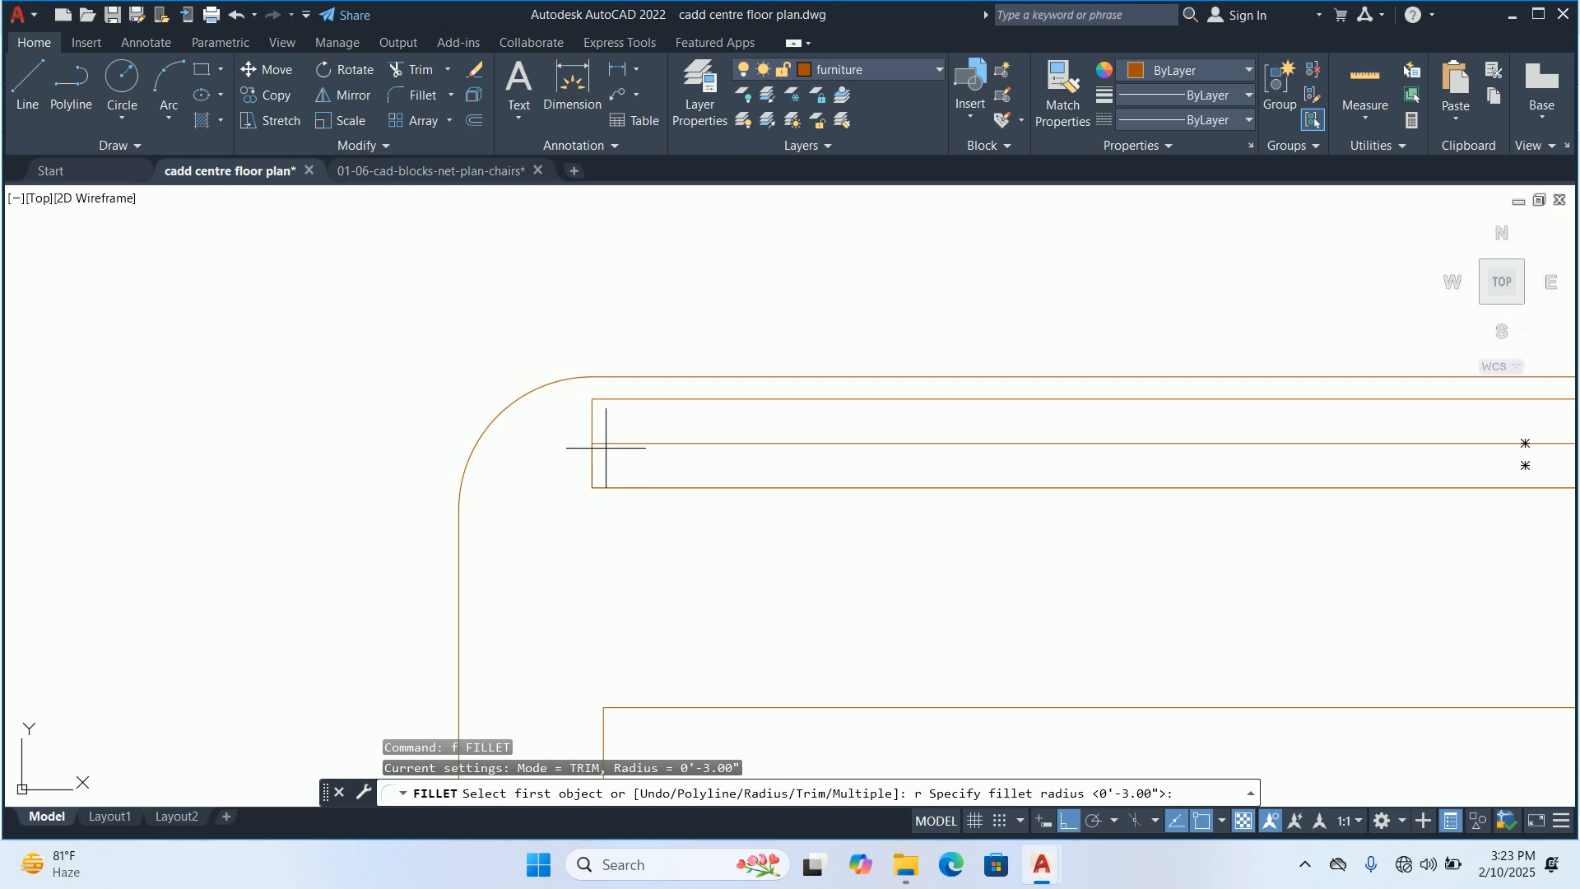
{"action": "left_click", "coordinate": [591, 443]}
{"action": "left_click", "coordinate": [591, 394]}
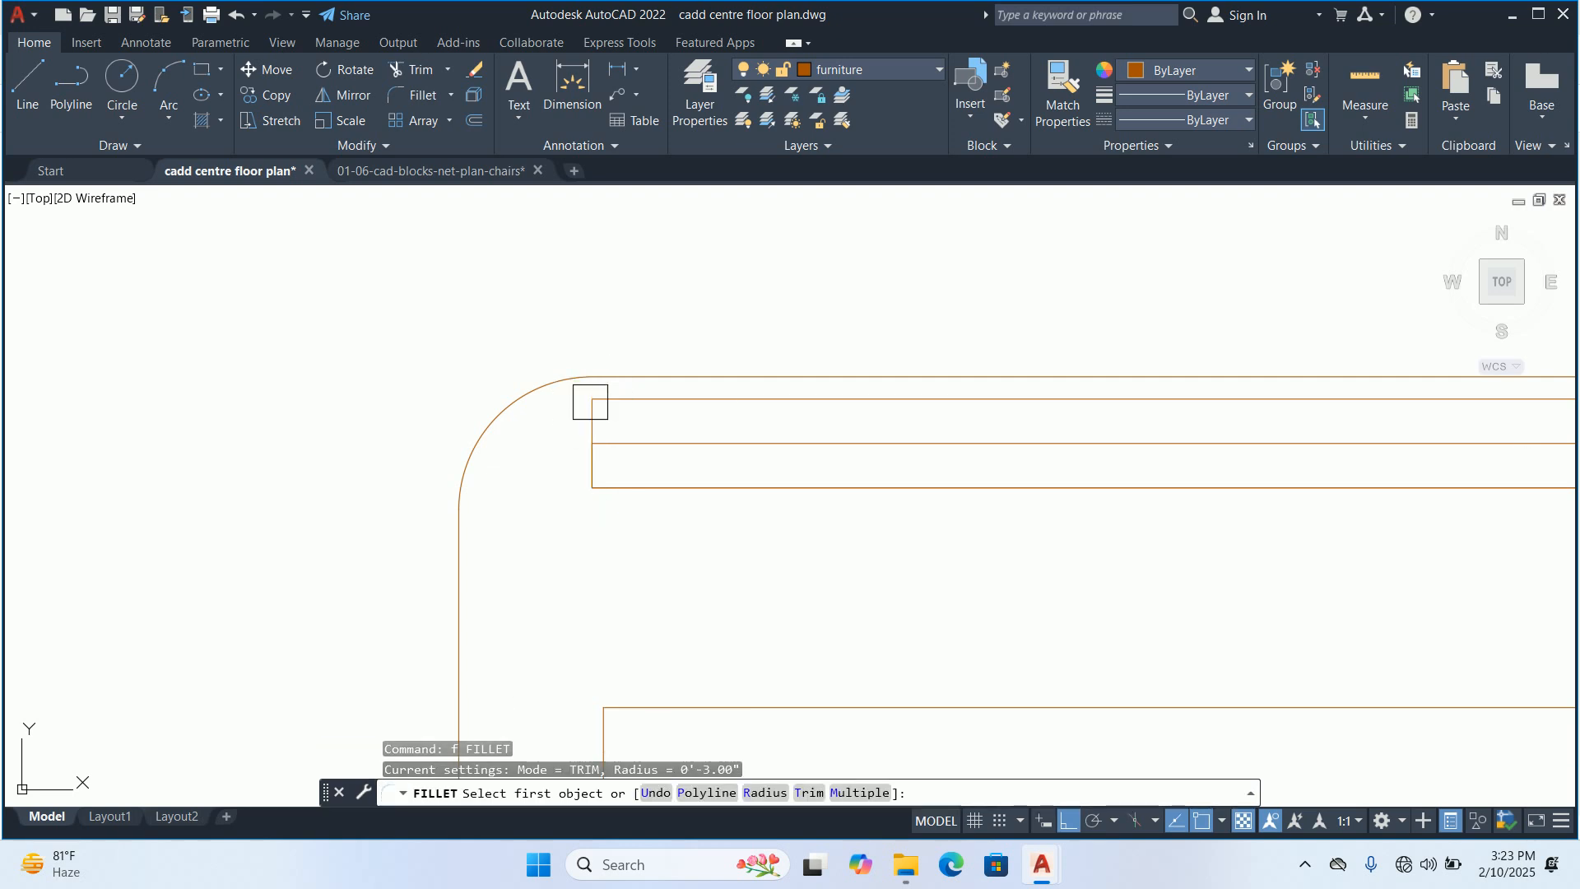
{"action": "left_click", "coordinate": [590, 420]}
{"action": "left_click", "coordinate": [643, 402]}
Fillet the upper-right corner of the upper thin strip with the same radius
{"action": "scroll", "coordinate": [646, 408], "scroll_direction": "down", "scroll_amount": 5}
{"action": "middle_click_drag", "start_coordinate": [1006, 437], "coordinate": [727, 445]}
{"action": "scroll", "coordinate": [734, 443], "scroll_direction": "up", "scroll_amount": 5}
{"action": "scroll", "coordinate": [966, 379], "scroll_direction": "up", "scroll_amount": 2}
{"action": "key", "text": "Return"}
{"action": "left_click", "coordinate": [1100, 349]}
{"action": "left_click", "coordinate": [972, 304]}
{"action": "key", "text": "Return"}
{"action": "key", "text": "Escape"}
{"action": "key", "text": "Escape"}
{"action": "scroll", "coordinate": [943, 322], "scroll_direction": "down", "scroll_amount": 6}
{"action": "scroll", "coordinate": [655, 369], "scroll_direction": "down", "scroll_amount": 2}
Start a block definition named split ac and select all four shapes of the rounded symbol for it
{"action": "middle_click_drag", "start_coordinate": [655, 371], "coordinate": [686, 485]}
{"action": "scroll", "coordinate": [814, 417], "scroll_direction": "down", "scroll_amount": 2}
{"action": "scroll", "coordinate": [727, 458], "scroll_direction": "down", "scroll_amount": 3}
{"action": "type", "text": "b"}
{"action": "key", "text": "Return"}
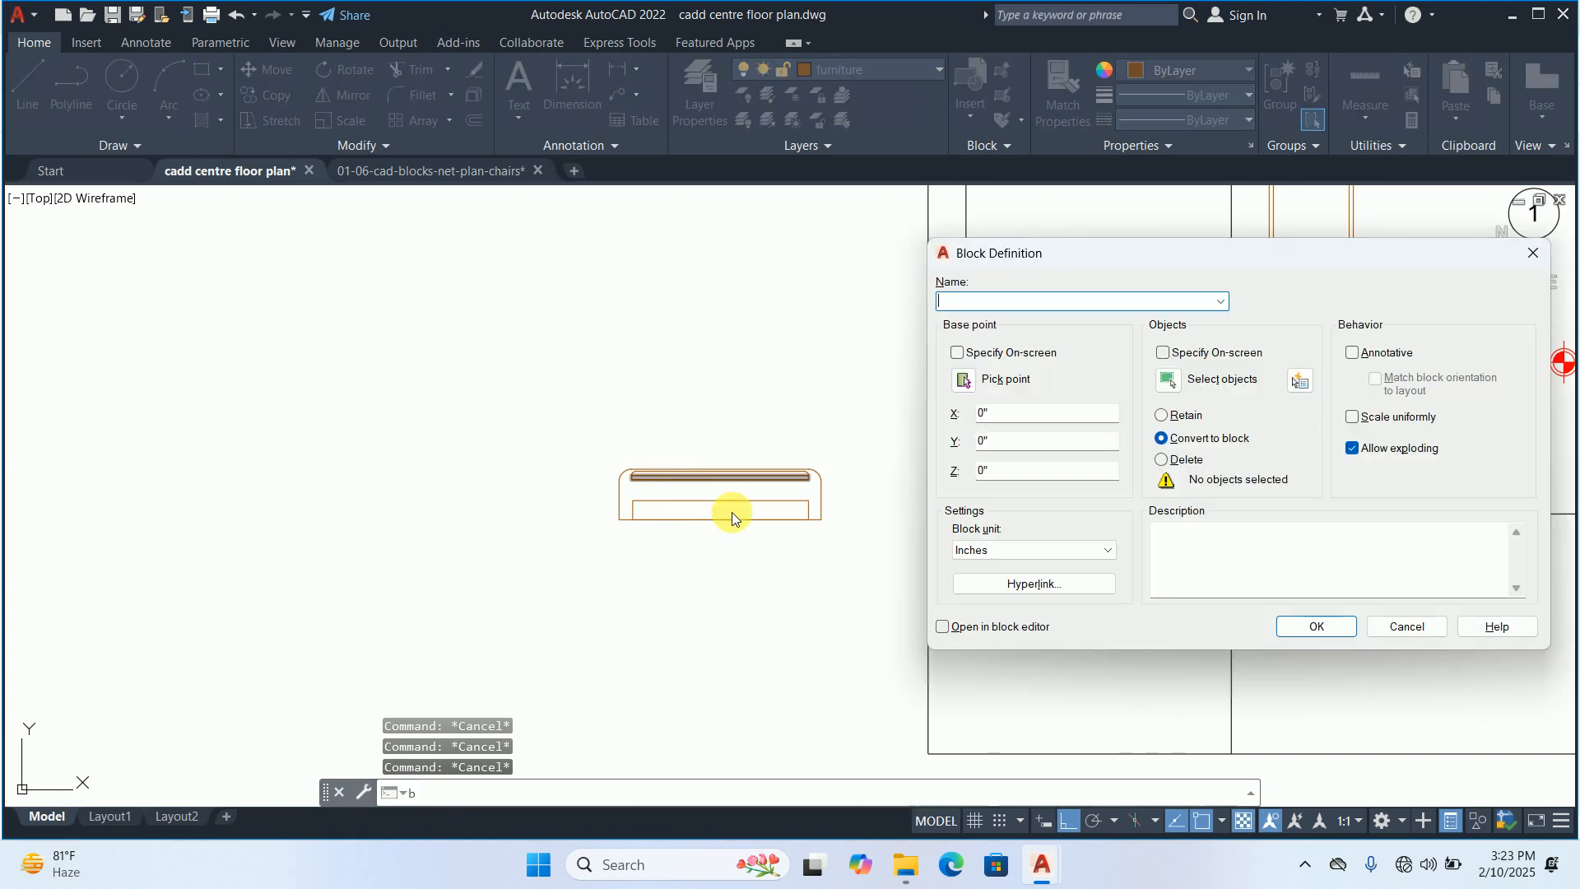
{"action": "type", "text": "split ac"}
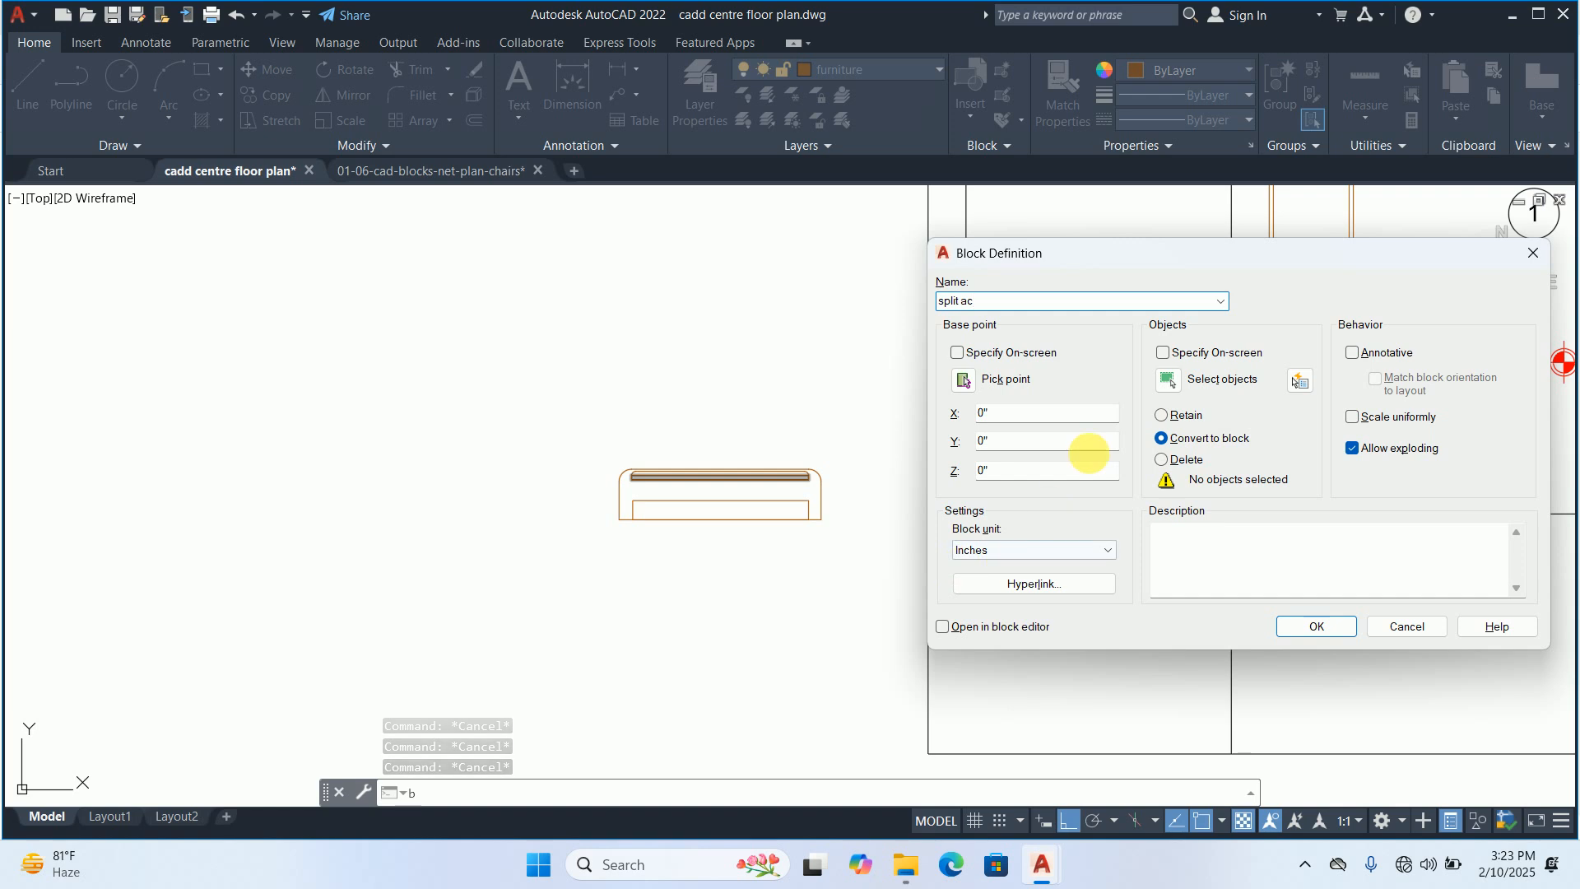
{"action": "left_click", "coordinate": [1160, 383]}
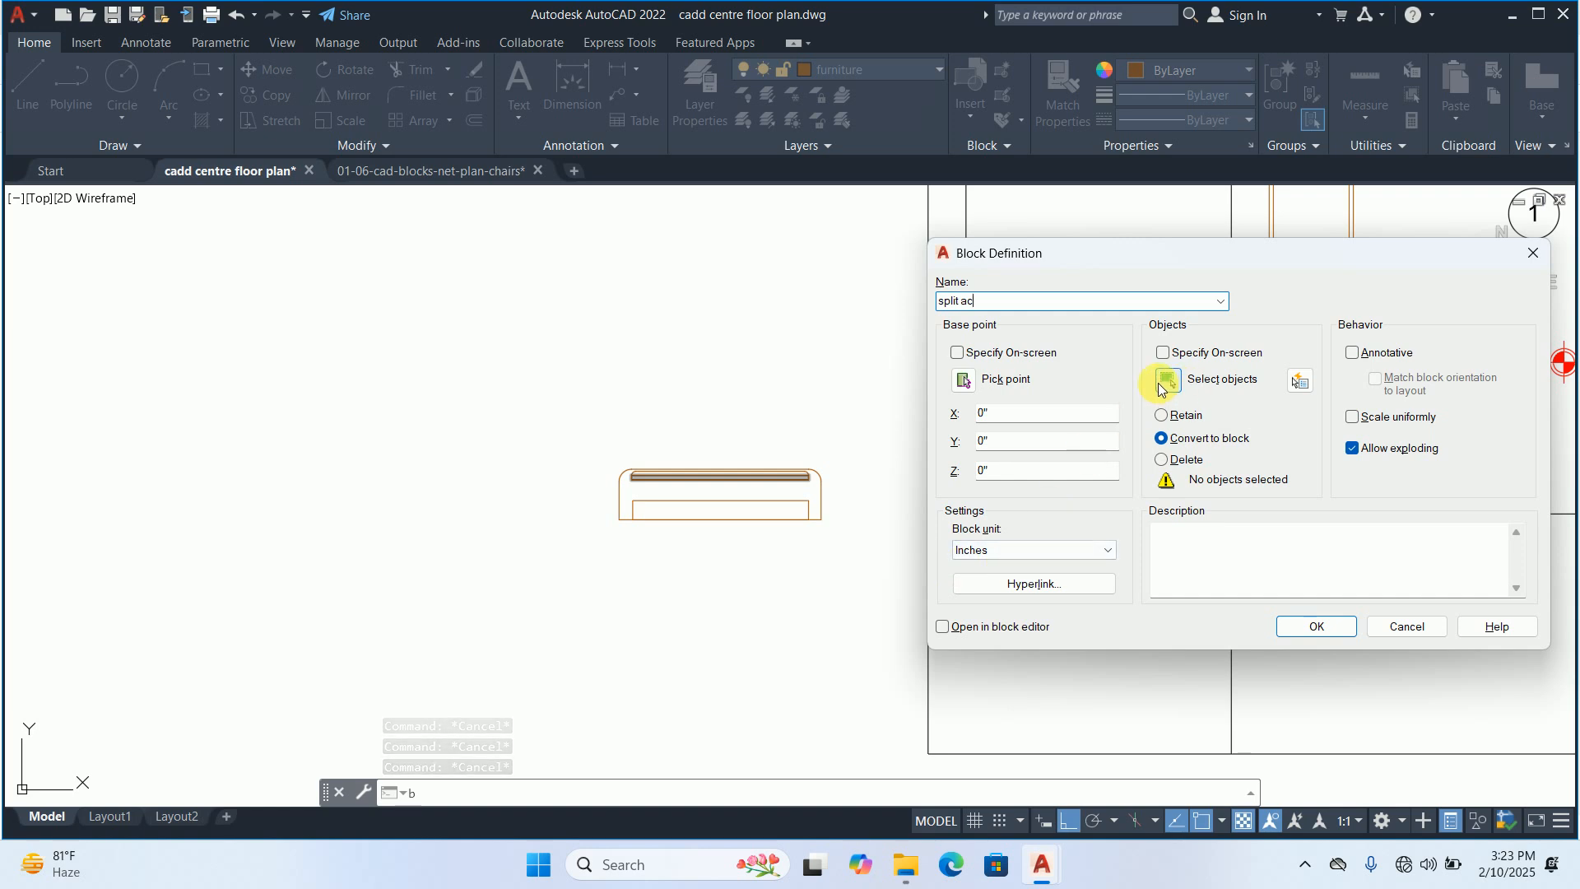
{"action": "left_click", "coordinate": [811, 486]}
{"action": "left_click", "coordinate": [811, 485], "text": "shift"}
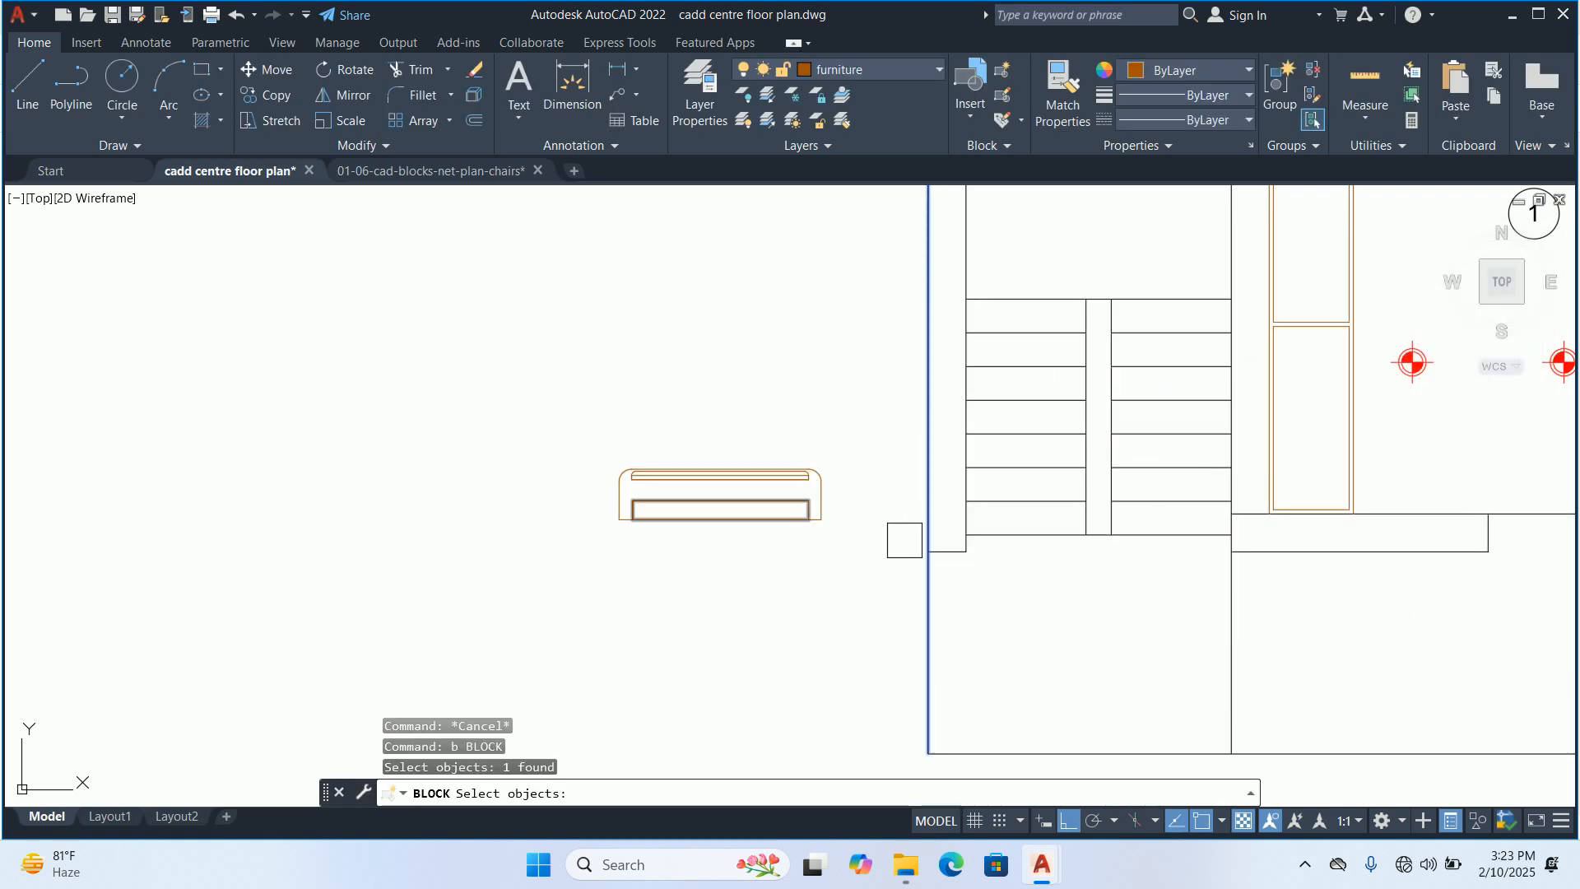
{"action": "left_click", "coordinate": [901, 562]}
{"action": "left_click", "coordinate": [456, 386]}
{"action": "key", "text": "Return"}
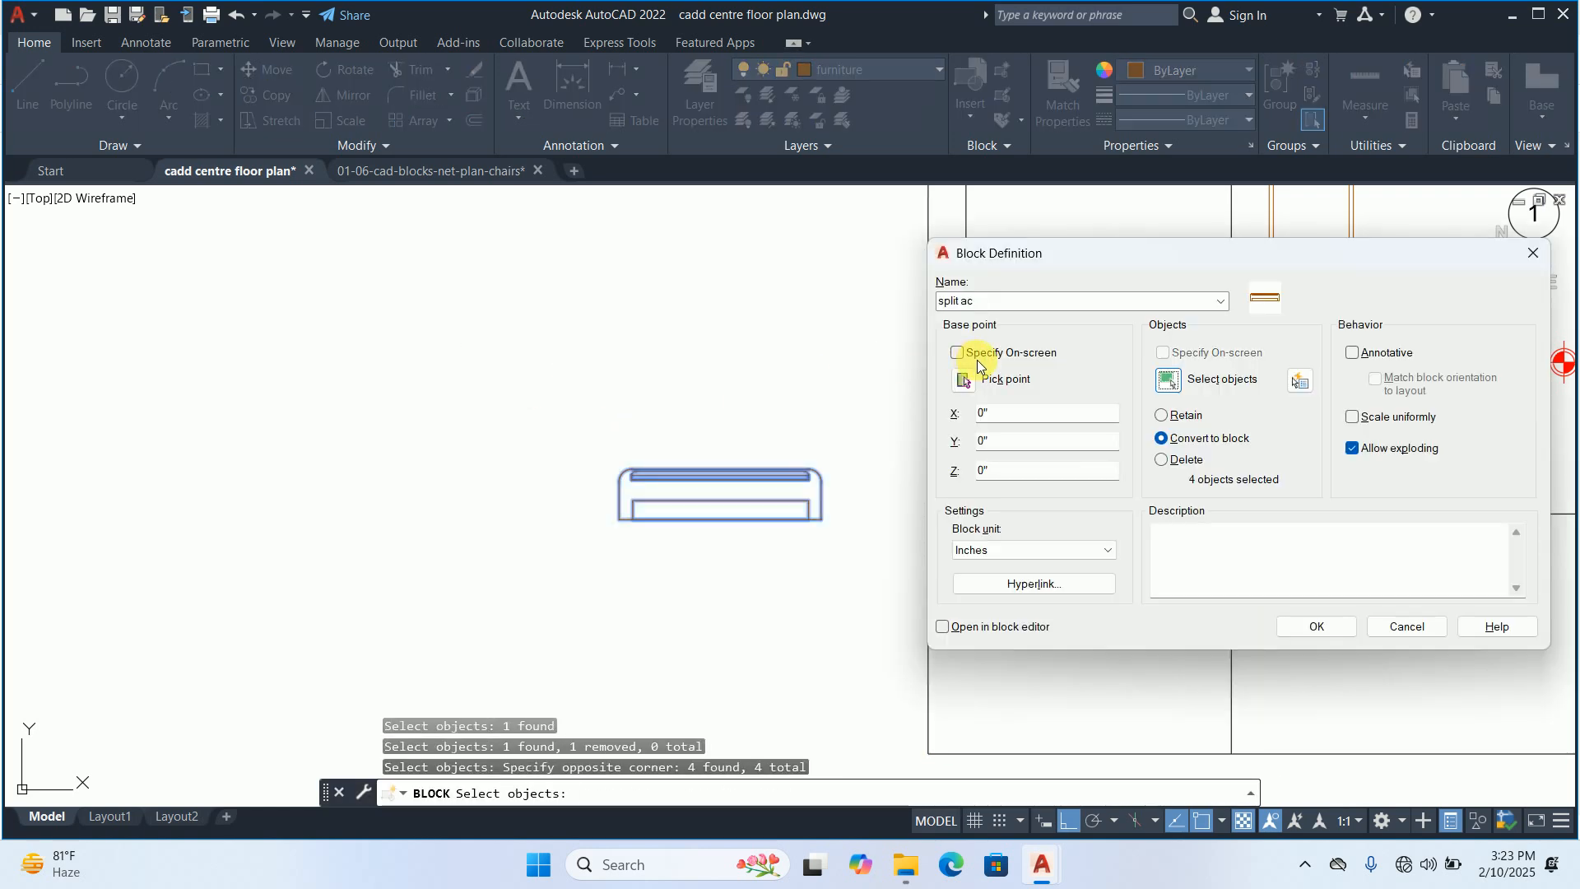
Set the block's base point at the midpoint of the symbol's bottom edge and create the block
{"action": "left_click", "coordinate": [960, 378]}
{"action": "scroll", "coordinate": [721, 510], "scroll_direction": "up", "scroll_amount": 4}
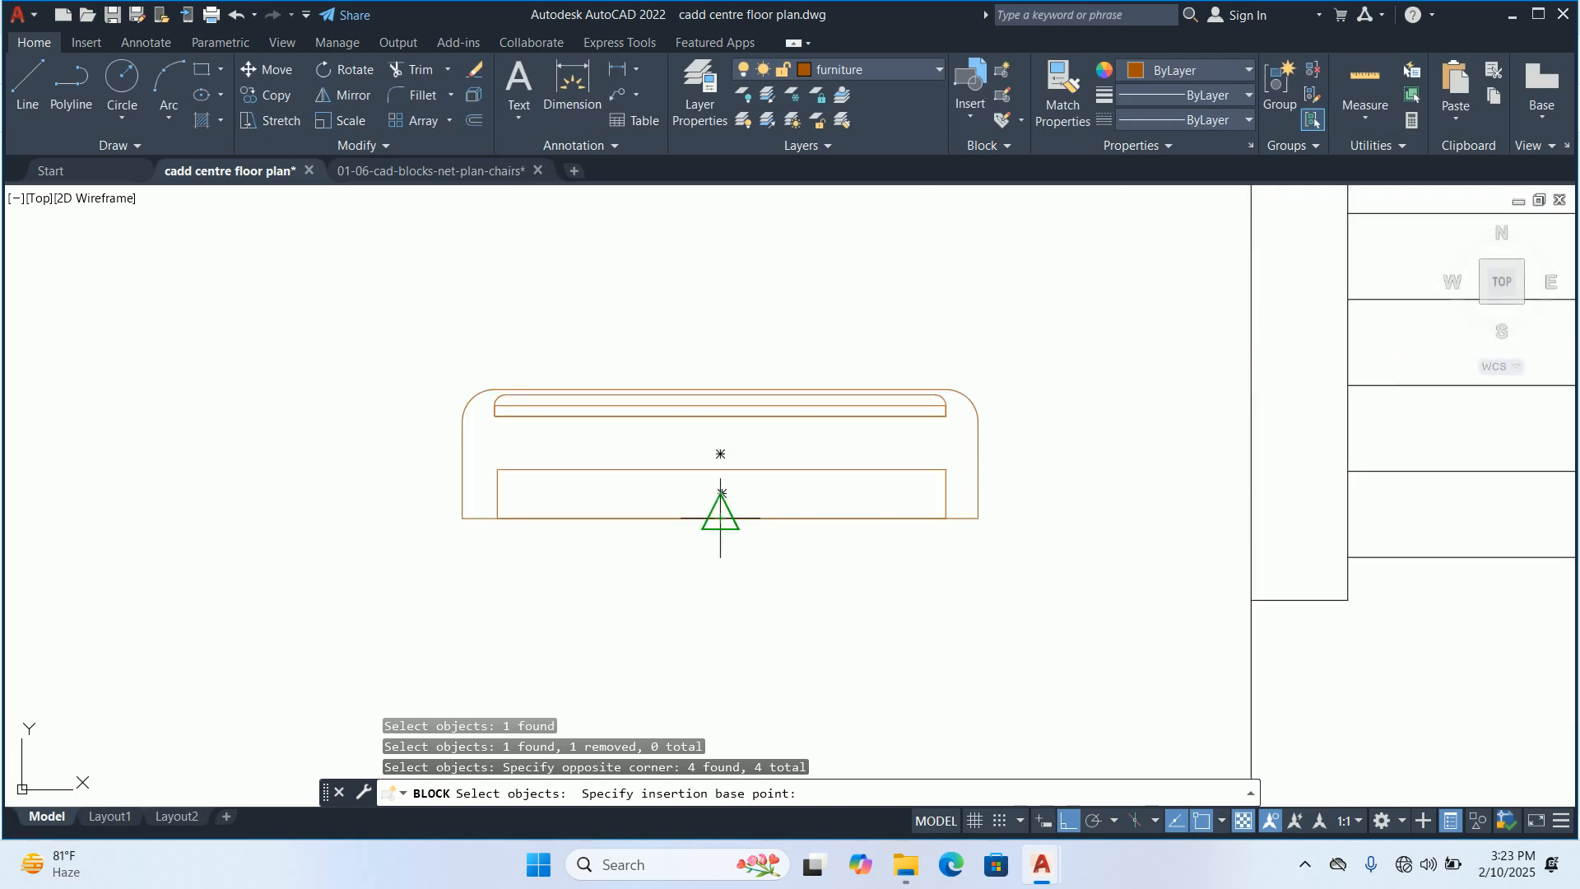
{"action": "left_click", "coordinate": [720, 511]}
{"action": "left_click", "coordinate": [1317, 626]}
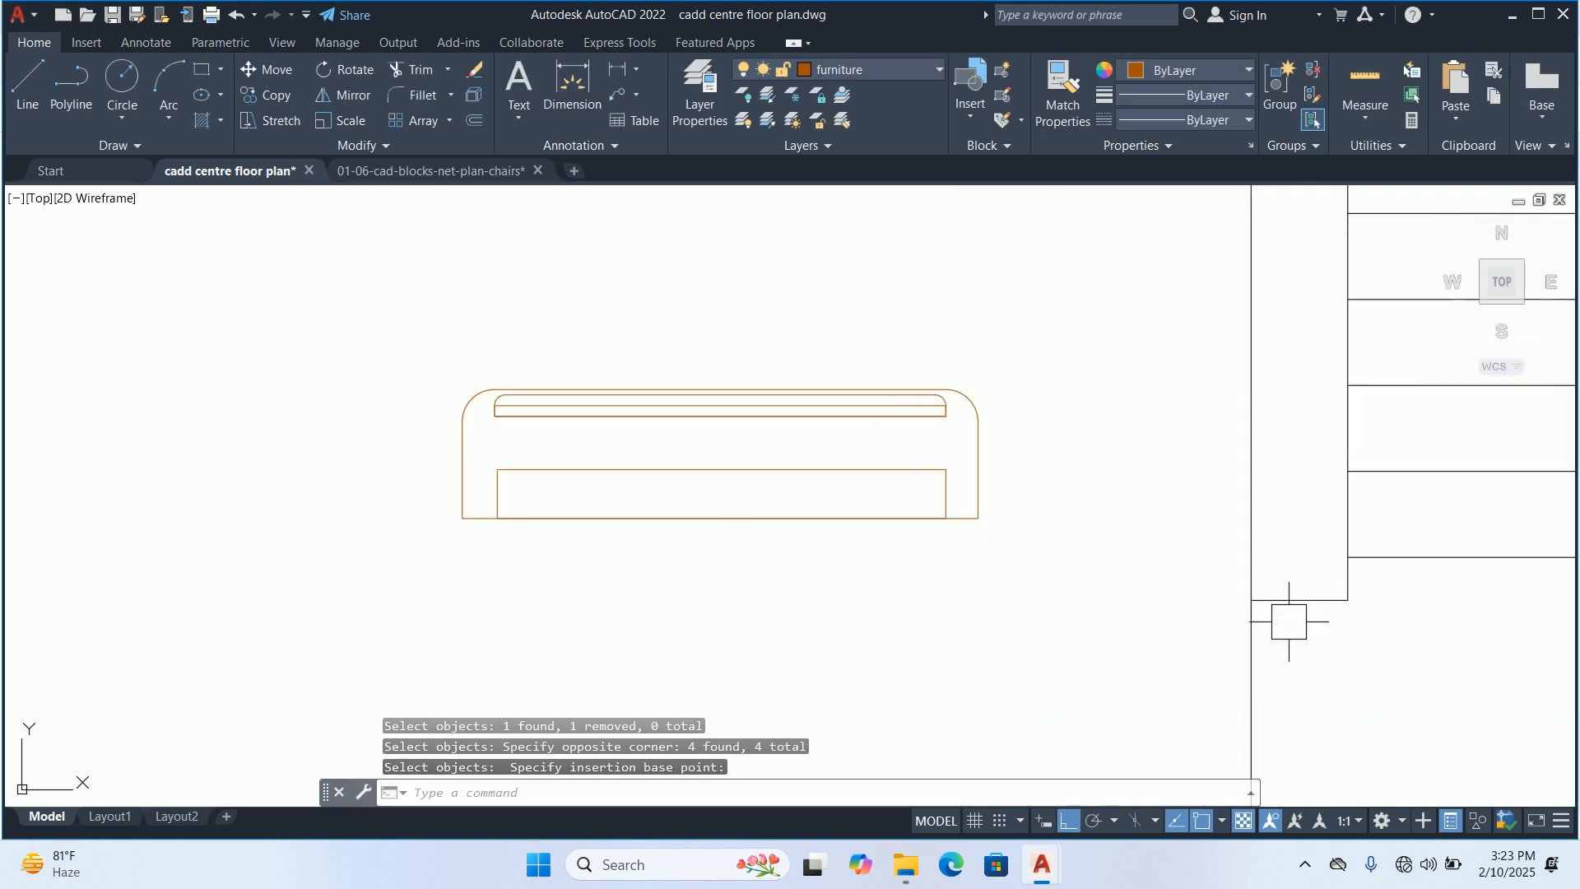
Move the split ac block by its bottom midpoint into the reception, midway between the cabinet's lower-left corner and the door opening's near edge
{"action": "left_click", "coordinate": [712, 521]}
{"action": "scroll", "coordinate": [716, 520], "scroll_direction": "down", "scroll_amount": 5}
{"action": "type", "text": "m"}
{"action": "key", "text": "Return"}
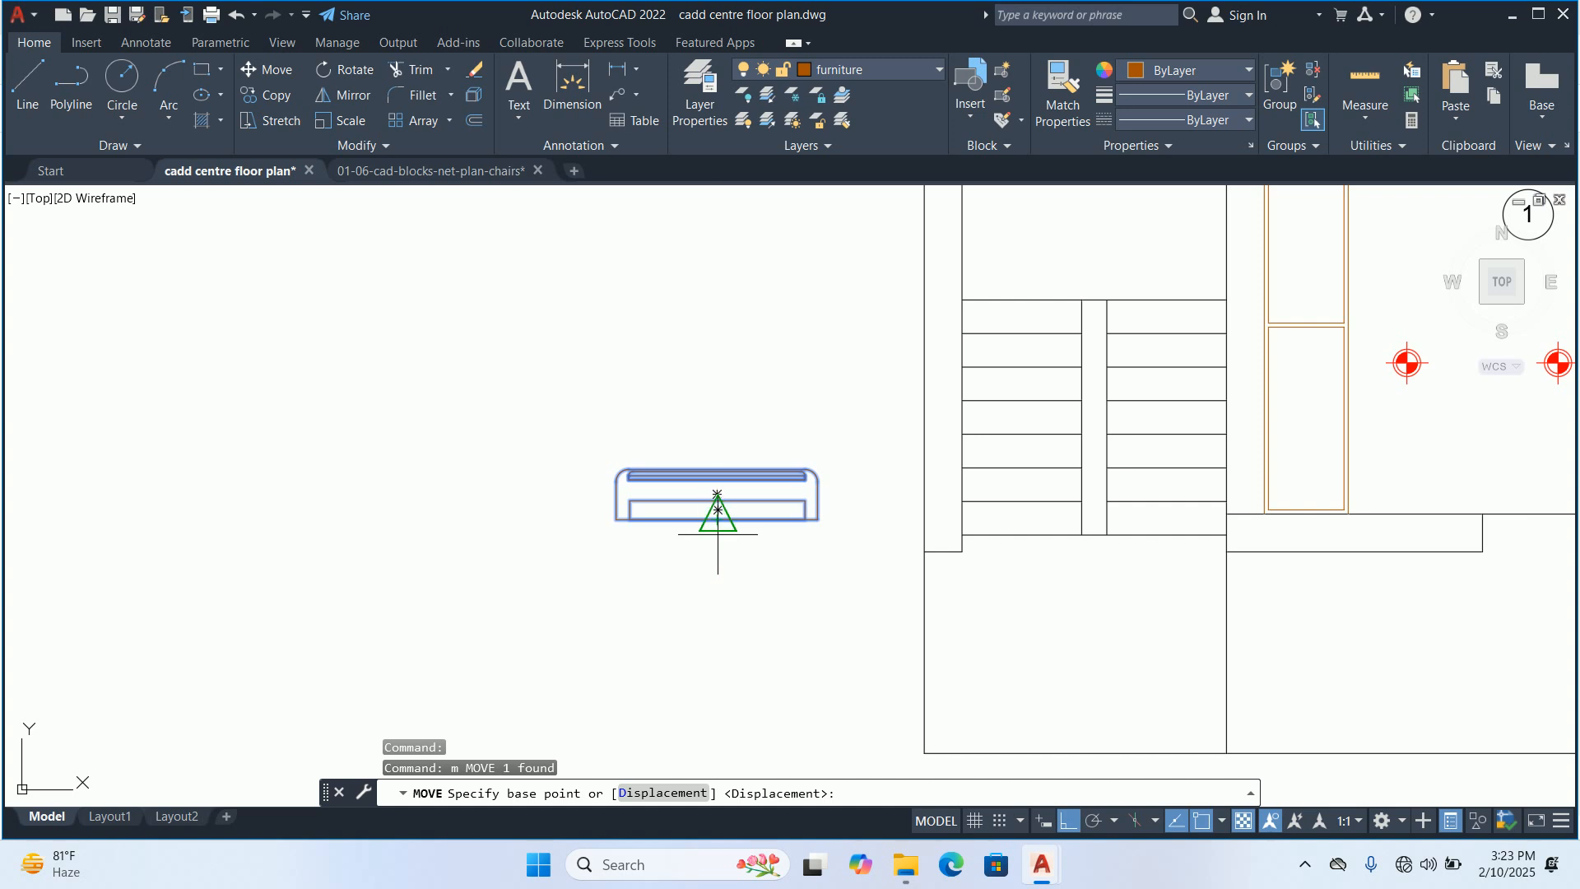
{"action": "left_click", "coordinate": [716, 534]}
{"action": "middle_click_drag", "start_coordinate": [974, 585], "coordinate": [432, 507]}
{"action": "scroll", "coordinate": [755, 445], "scroll_direction": "up", "scroll_amount": 2}
{"action": "middle_click_drag", "start_coordinate": [836, 444], "coordinate": [781, 493]}
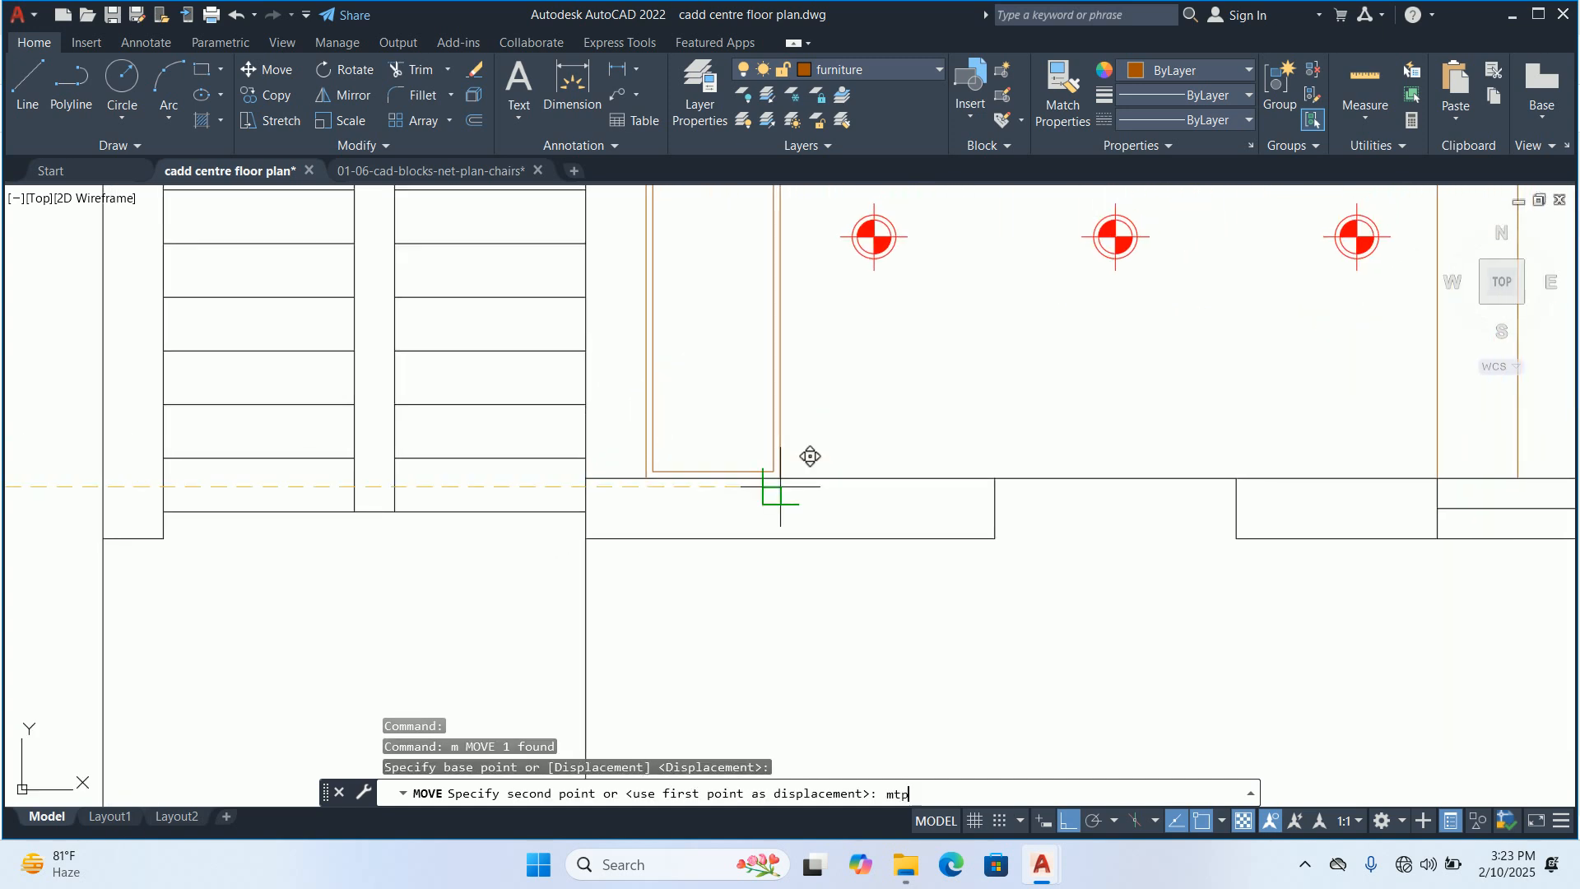
{"action": "type", "text": "mtp"}
{"action": "key", "text": "Return"}
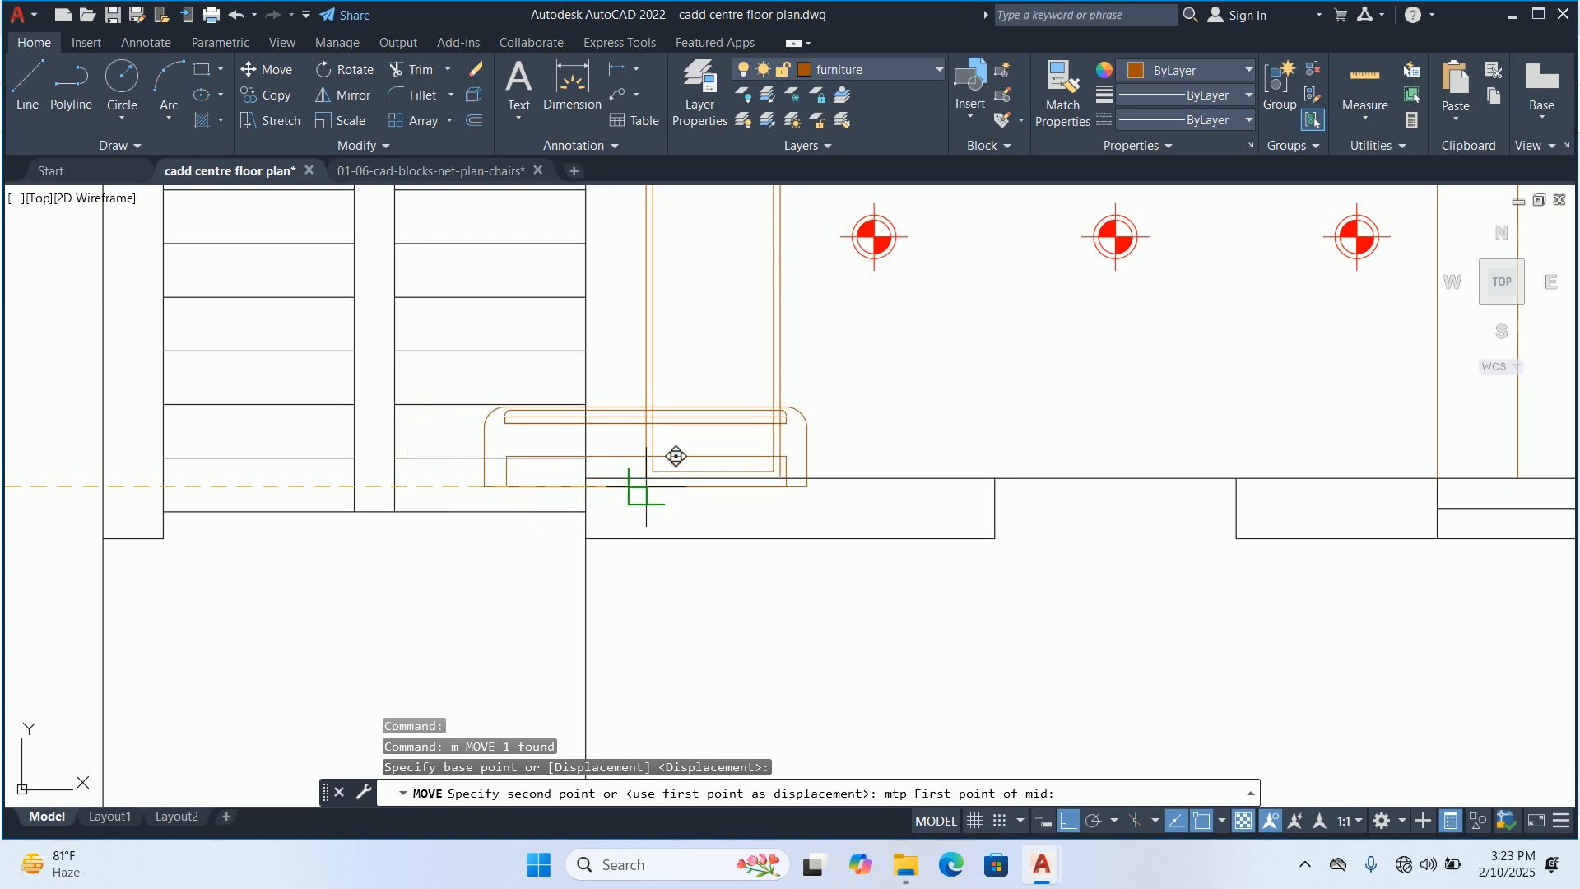
{"action": "scroll", "coordinate": [634, 484], "scroll_direction": "up", "scroll_amount": 4}
{"action": "left_click", "coordinate": [670, 455]}
{"action": "scroll", "coordinate": [657, 461], "scroll_direction": "down", "scroll_amount": 6}
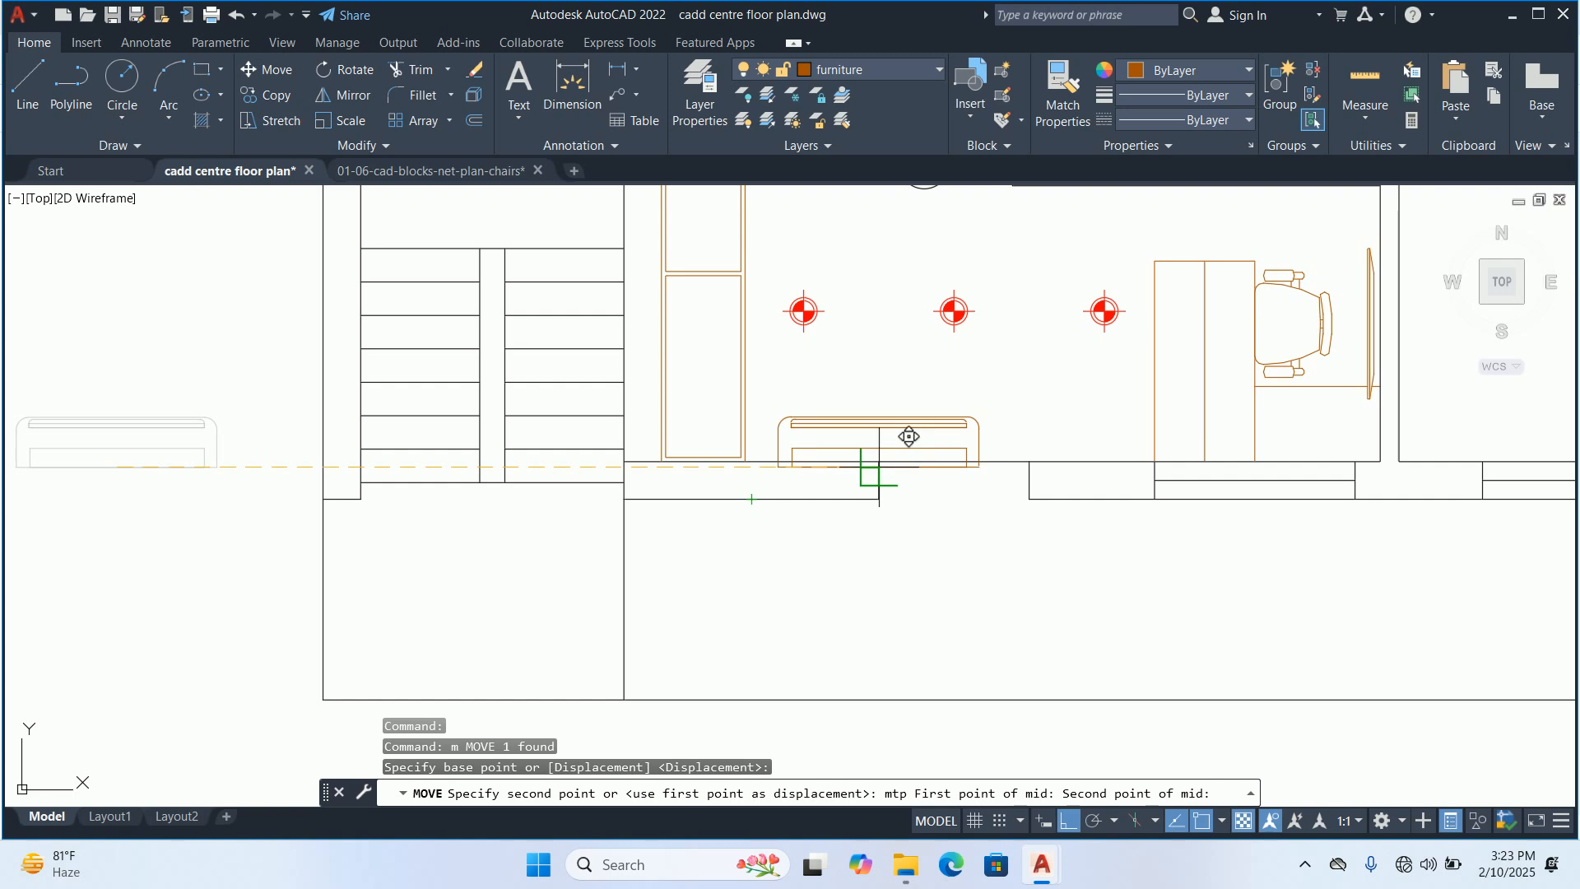
{"action": "left_click", "coordinate": [878, 472]}
{"action": "key", "text": "Escape"}
{"action": "key", "text": "Escape"}
{"action": "key", "text": "Escape"}
Move the split ac block up by its lower-right corner so its bottom edge sits on the reception wall line
{"action": "scroll", "coordinate": [847, 469], "scroll_direction": "down", "scroll_amount": 3}
{"action": "scroll", "coordinate": [833, 474], "scroll_direction": "up", "scroll_amount": 3}
{"action": "scroll", "coordinate": [834, 474], "scroll_direction": "up", "scroll_amount": 2}
{"action": "type", "text": "m"}
{"action": "key", "text": "Return"}
{"action": "left_click", "coordinate": [778, 484]}
{"action": "key", "text": "Return"}
{"action": "scroll", "coordinate": [769, 536], "scroll_direction": "up", "scroll_amount": 4}
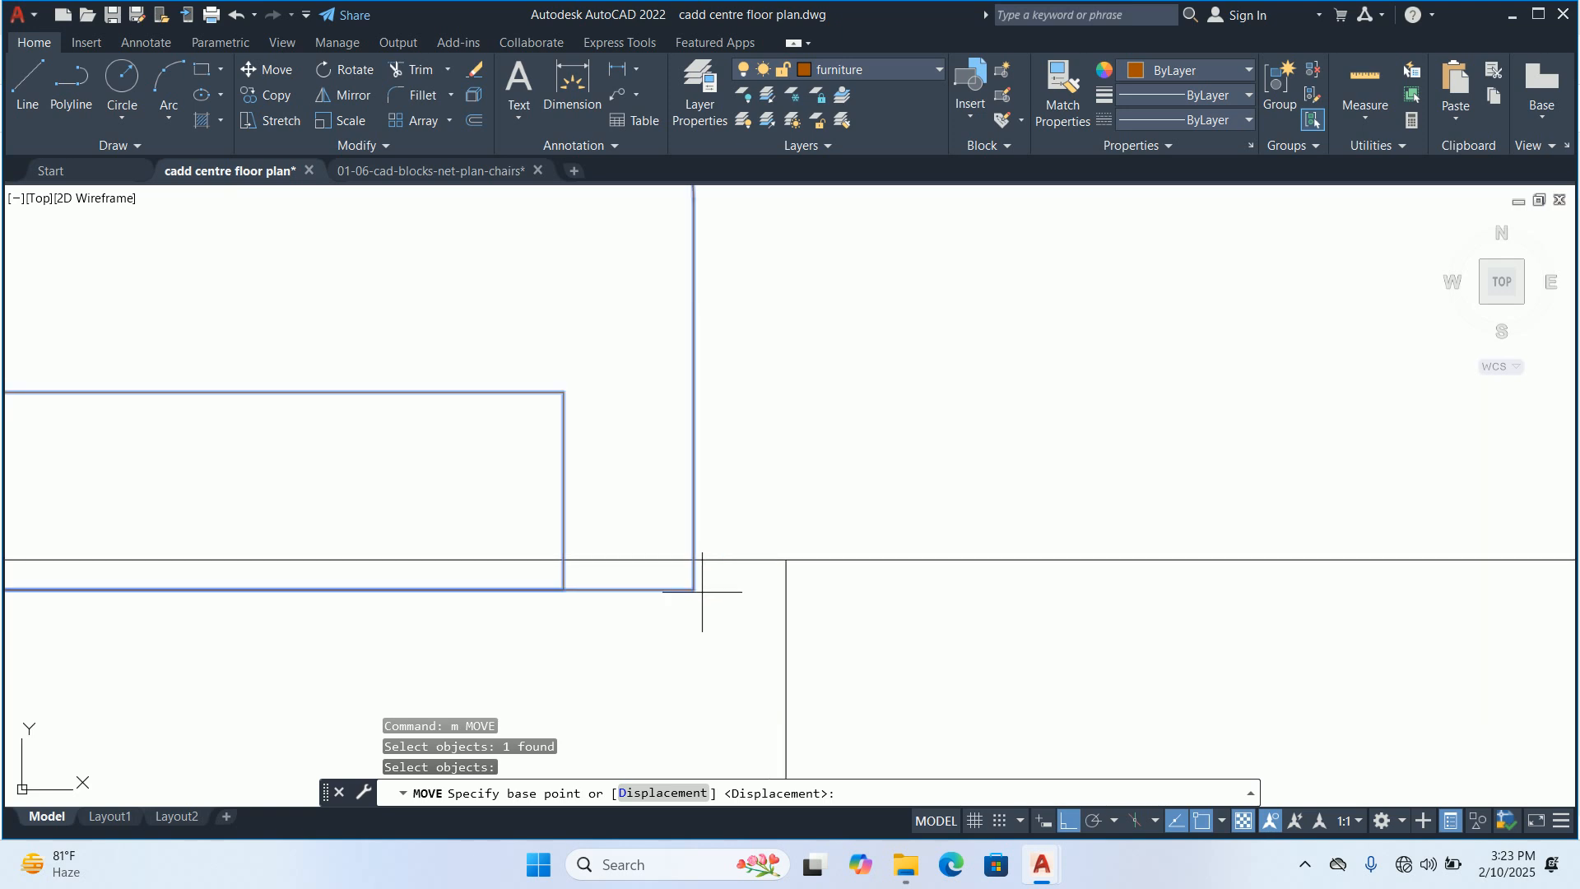
{"action": "left_click", "coordinate": [699, 589]}
{"action": "key", "text": "Escape"}
{"action": "key", "text": "Escape"}
{"action": "key", "text": "Escape"}
Trim the reception cabinet lines where they cross the split ac block
{"action": "scroll", "coordinate": [694, 427], "scroll_direction": "down", "scroll_amount": 3}
{"action": "scroll", "coordinate": [694, 427], "scroll_direction": "up", "scroll_amount": 1}
{"action": "scroll", "coordinate": [729, 497], "scroll_direction": "down", "scroll_amount": 3}
{"action": "scroll", "coordinate": [661, 527], "scroll_direction": "up", "scroll_amount": 4}
{"action": "type", "text": "tr"}
{"action": "key", "text": "Return"}
{"action": "scroll", "coordinate": [423, 540], "scroll_direction": "up", "scroll_amount": 5}
{"action": "left_click", "coordinate": [707, 613]}
{"action": "left_click", "coordinate": [974, 601]}
{"action": "left_click", "coordinate": [1130, 601]}
{"action": "middle_click_drag", "start_coordinate": [1064, 497], "coordinate": [997, 714]}
{"action": "left_click", "coordinate": [896, 613]}
{"action": "left_click", "coordinate": [1037, 616]}
{"action": "scroll", "coordinate": [955, 400], "scroll_direction": "up", "scroll_amount": 3}
{"action": "middle_click_drag", "start_coordinate": [930, 437], "coordinate": [873, 642]}
{"action": "left_click", "coordinate": [836, 487]}
{"action": "left_click", "coordinate": [1095, 465]}
{"action": "key", "text": "Return"}
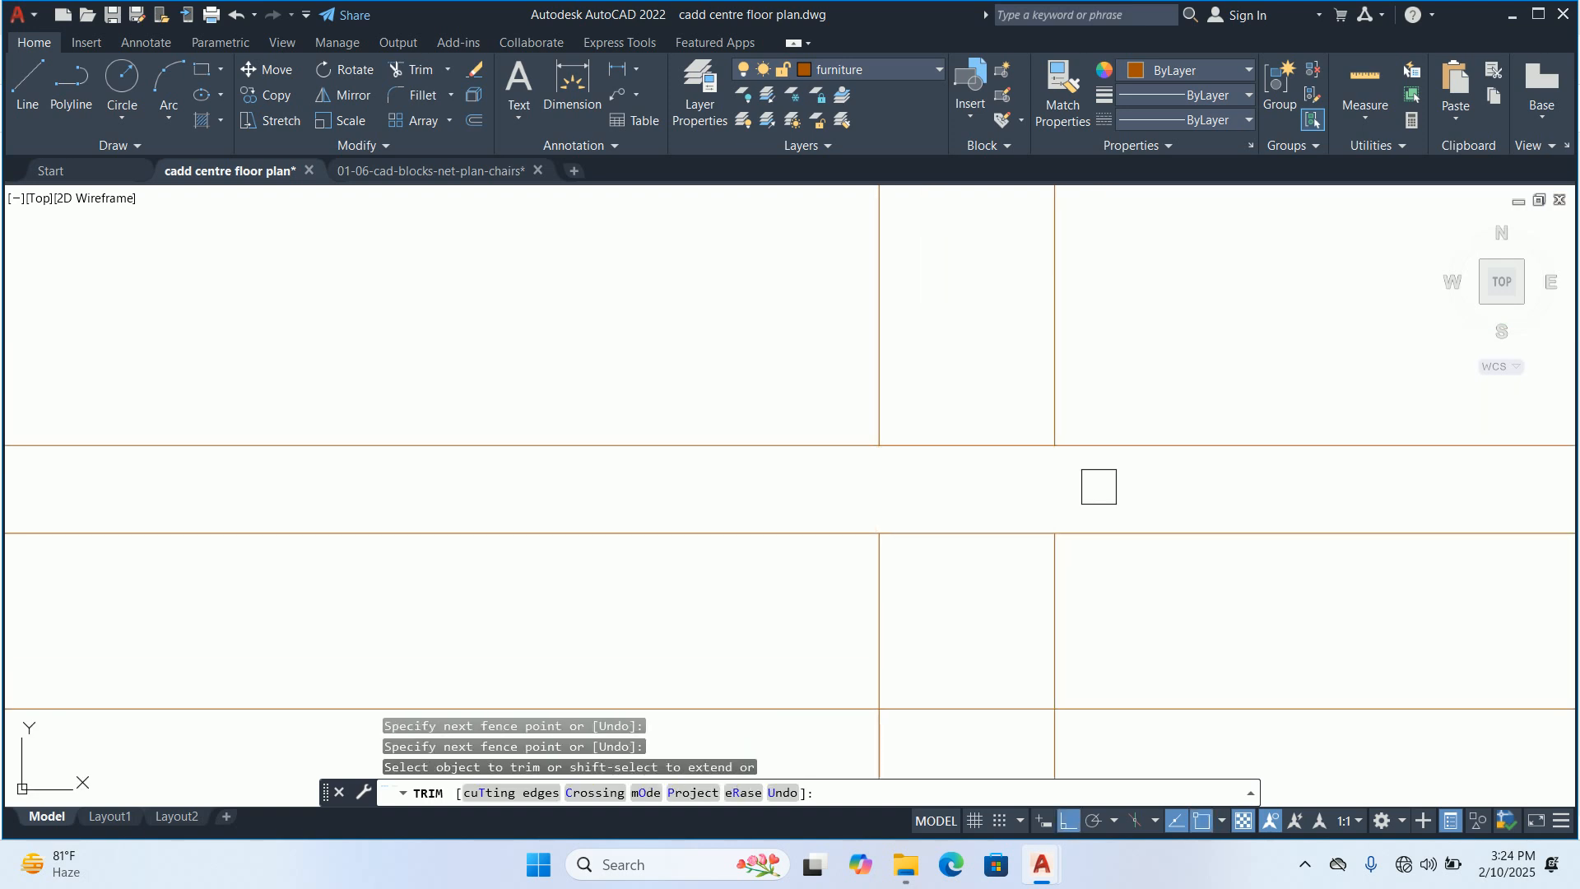
{"action": "key", "text": "Escape"}
{"action": "key", "text": "Escape"}
Delete the leftover cabinet line pieces inside the split ac block
{"action": "scroll", "coordinate": [1050, 522], "scroll_direction": "down", "scroll_amount": 4}
{"action": "scroll", "coordinate": [1067, 564], "scroll_direction": "up", "scroll_amount": 2}
{"action": "left_click", "coordinate": [1083, 557]}
{"action": "left_click", "coordinate": [705, 551]}
{"action": "scroll", "coordinate": [703, 549], "scroll_direction": "down", "scroll_amount": 2}
{"action": "key", "text": "Delete"}
{"action": "scroll", "coordinate": [751, 547], "scroll_direction": "down", "scroll_amount": 8}
{"action": "scroll", "coordinate": [793, 542], "scroll_direction": "down", "scroll_amount": 12}
{"action": "key", "text": "Escape"}
{"action": "key", "text": "Escape"}
{"action": "key", "text": "Escape"}
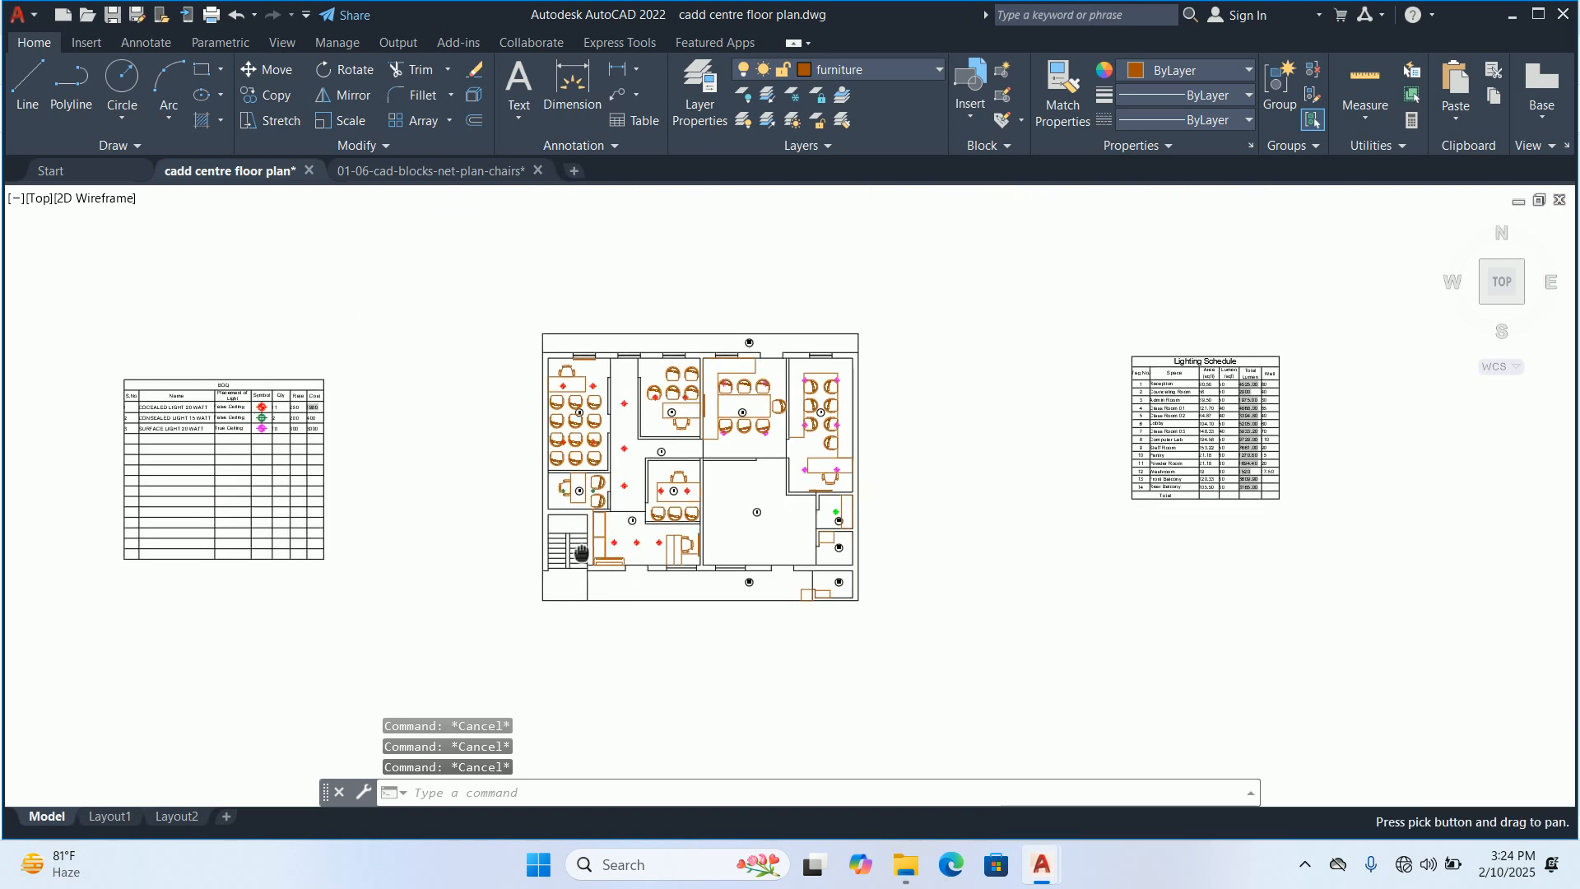
Examine the furnished rooms and light positions across the whole floor plan
{"action": "middle_click_drag", "start_coordinate": [581, 552], "coordinate": [545, 587]}
{"action": "scroll", "coordinate": [586, 544], "scroll_direction": "up", "scroll_amount": 2}
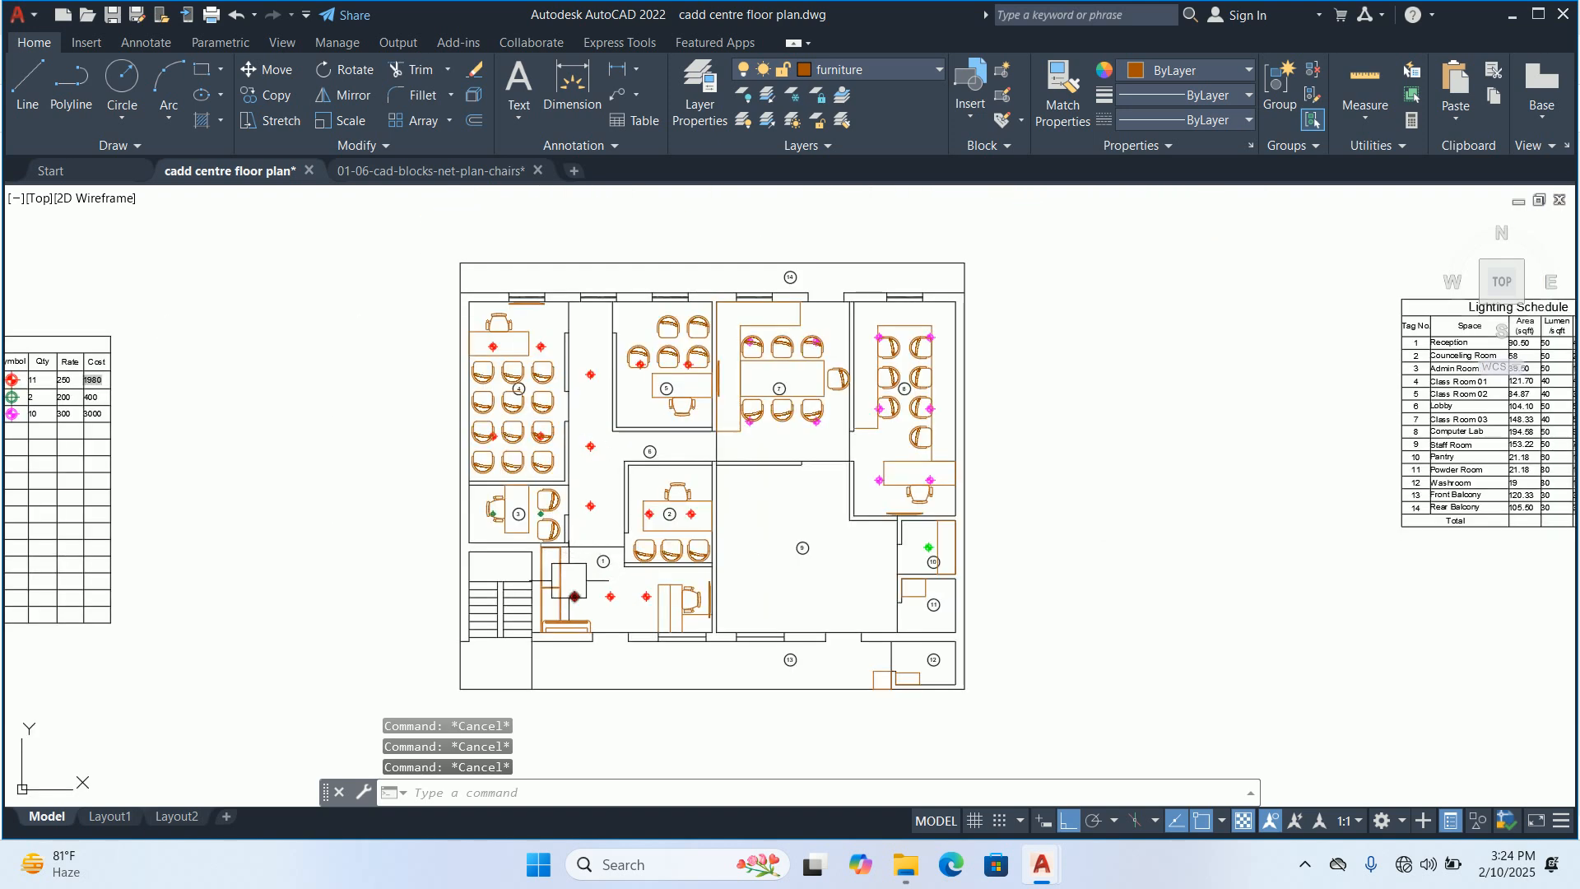
{"action": "mouse_move", "coordinate": [698, 448]}
{"action": "middle_mouse_down"}
{"action": "mouse_move", "coordinate": [582, 532]}
{"action": "mouse_move", "coordinate": [660, 445]}
{"action": "middle_mouse_up"}
{"action": "scroll", "coordinate": [593, 487], "scroll_direction": "up", "scroll_amount": 2}
{"action": "scroll", "coordinate": [616, 416], "scroll_direction": "down", "scroll_amount": 2}
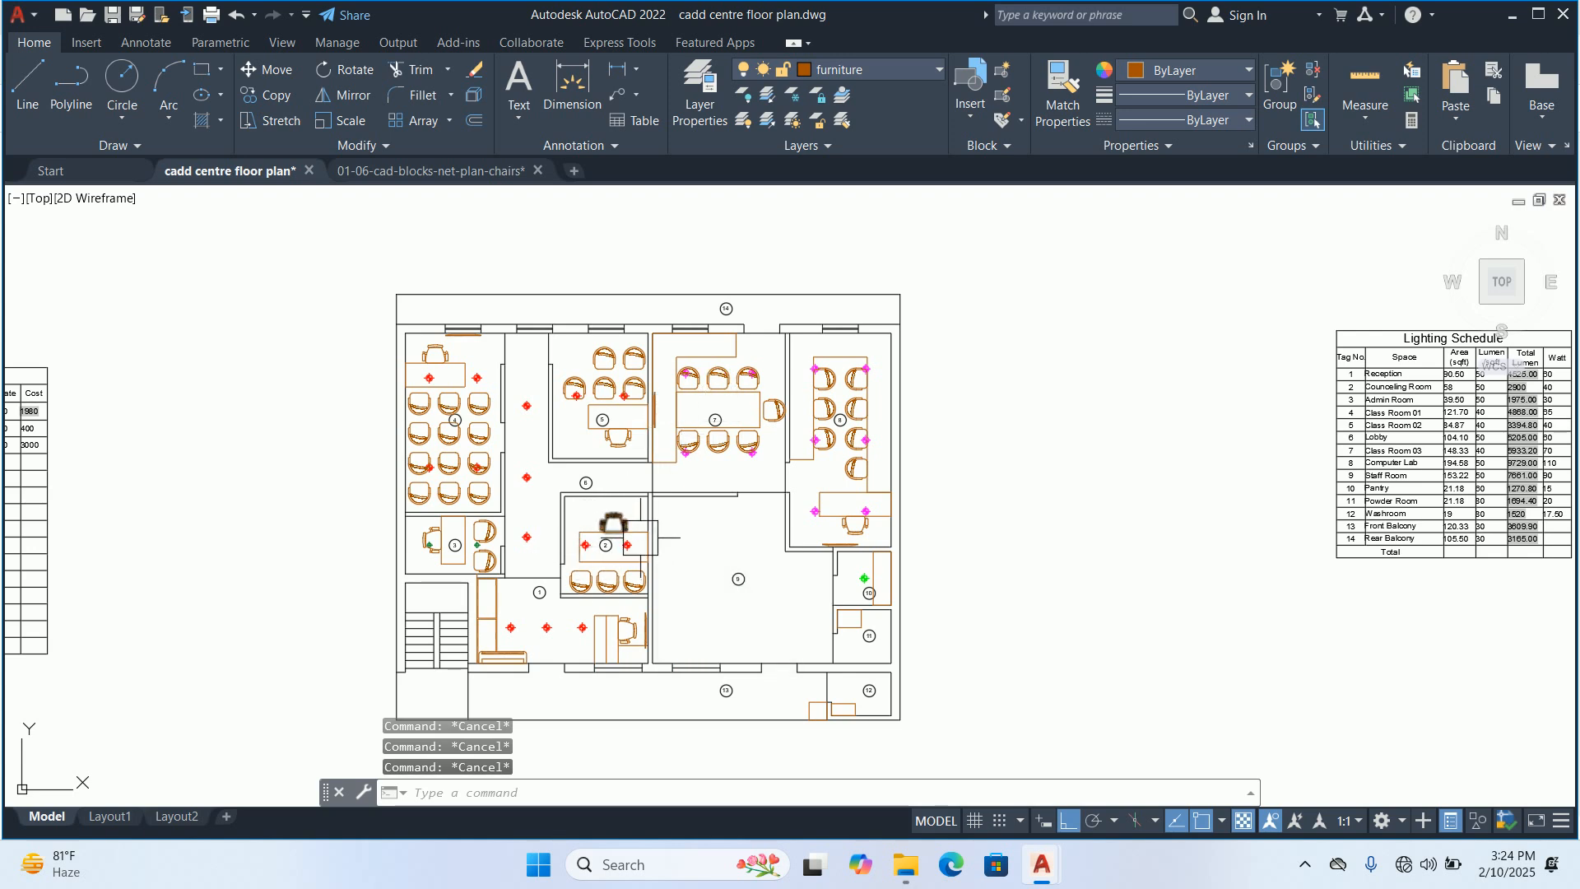
{"action": "middle_click_drag", "start_coordinate": [656, 534], "coordinate": [703, 529]}
{"action": "scroll", "coordinate": [617, 460], "scroll_direction": "up", "scroll_amount": 2}
{"action": "middle_click_drag", "start_coordinate": [602, 466], "coordinate": [603, 415]}
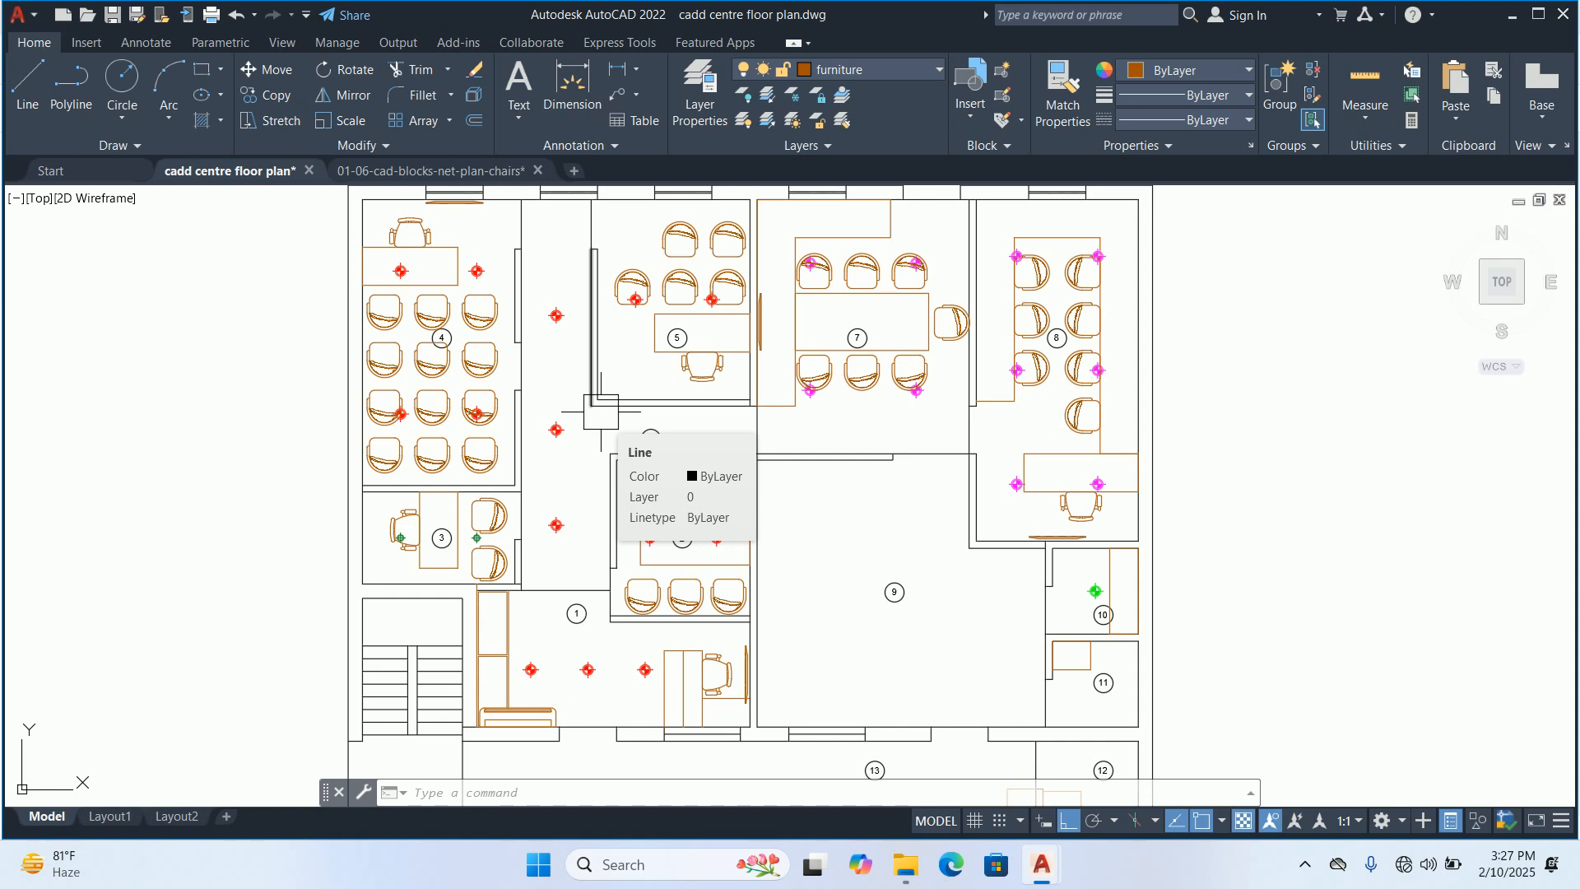
Examine the split AC's placement in the reception, the neighbouring entrance wall, and the powder room and washroom area
{"action": "key", "text": "Escape"}
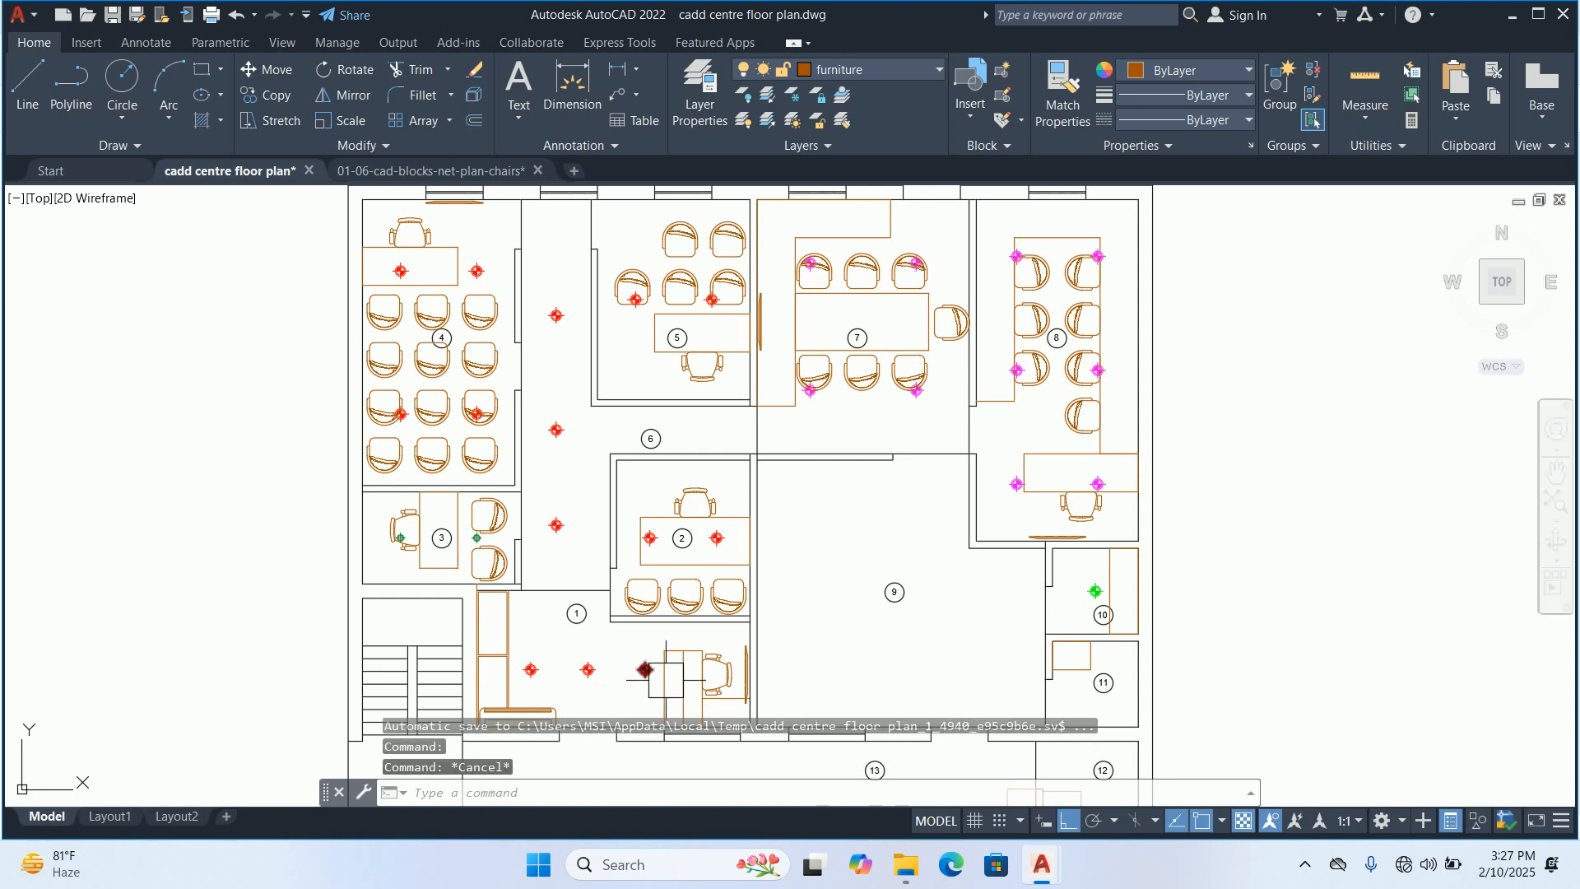
{"action": "scroll", "coordinate": [669, 678], "scroll_direction": "up", "scroll_amount": 2}
{"action": "scroll", "coordinate": [663, 670], "scroll_direction": "up", "scroll_amount": 2}
{"action": "middle_click_drag", "start_coordinate": [663, 670], "coordinate": [659, 427]}
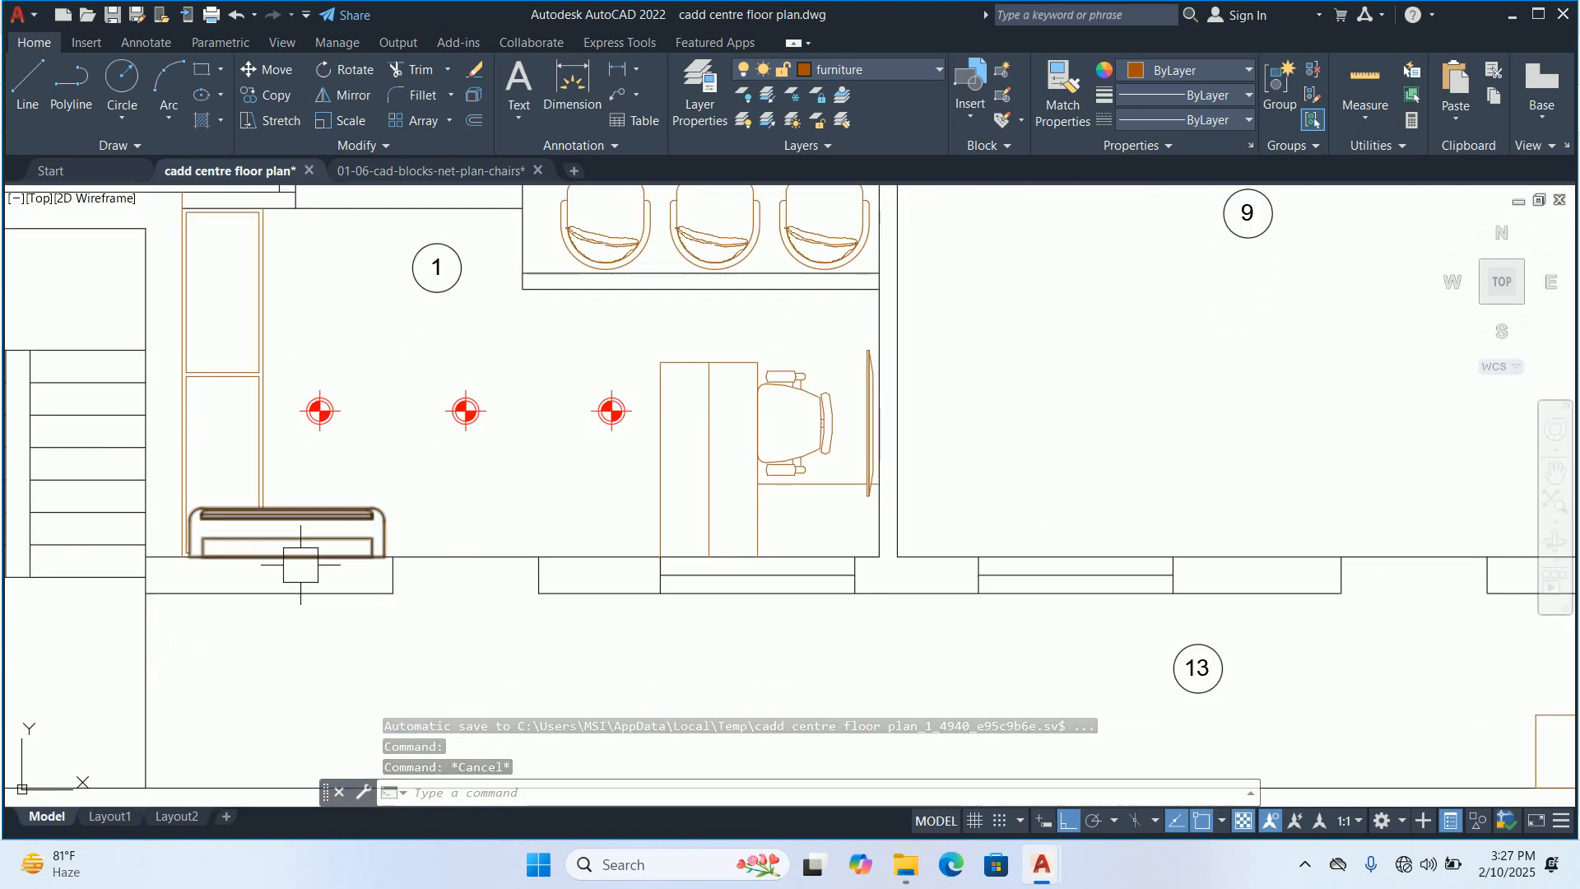
{"action": "mouse_move", "coordinate": [300, 564]}
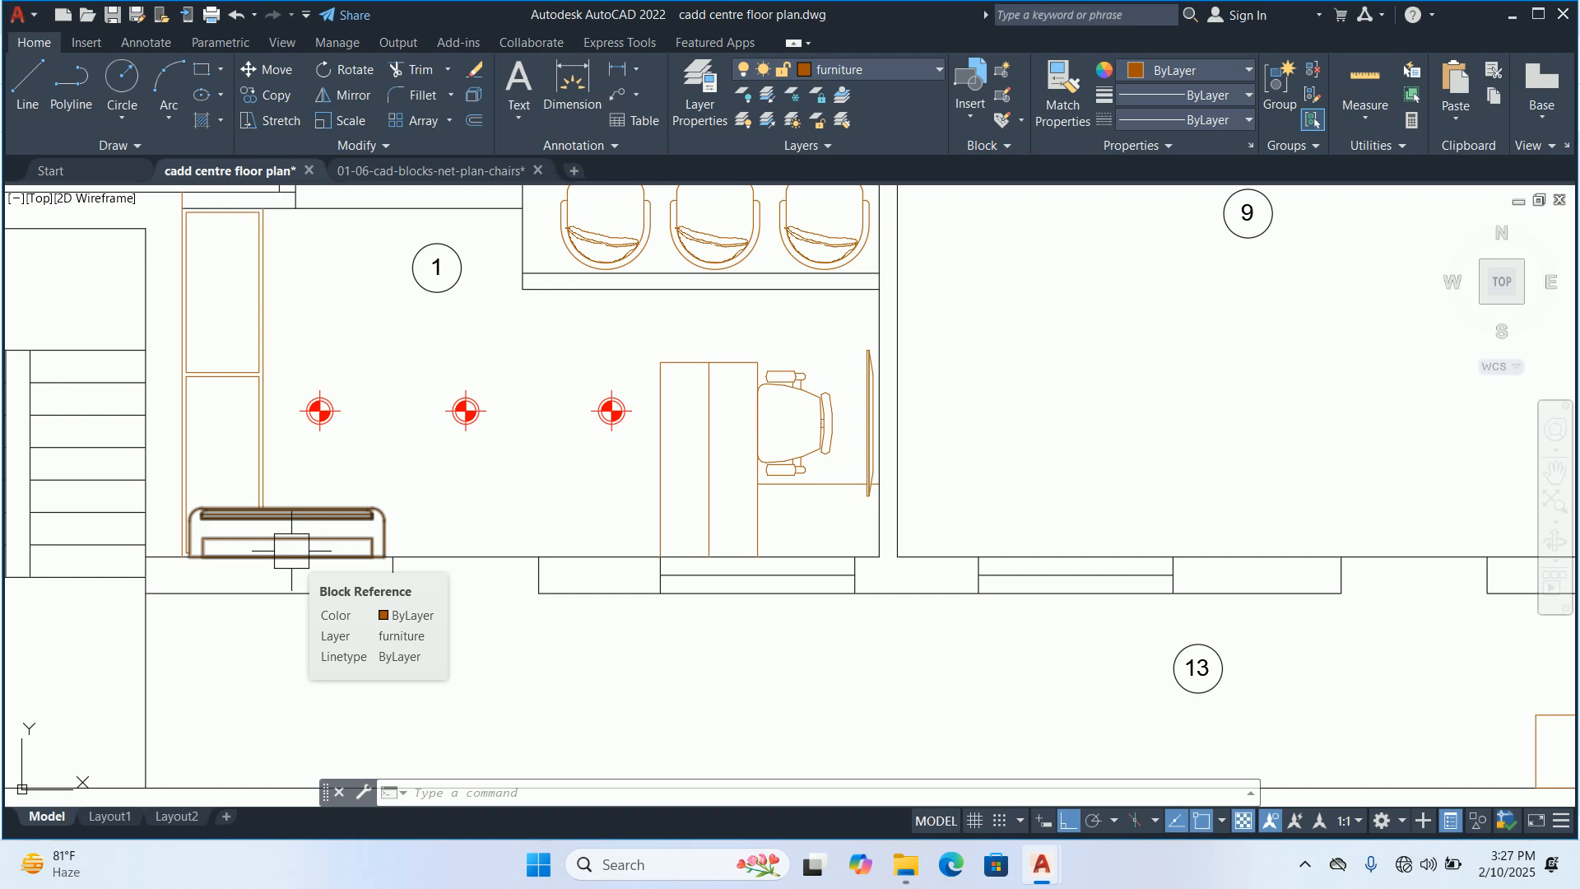
{"action": "scroll", "coordinate": [1087, 526], "scroll_direction": "down", "scroll_amount": 5}
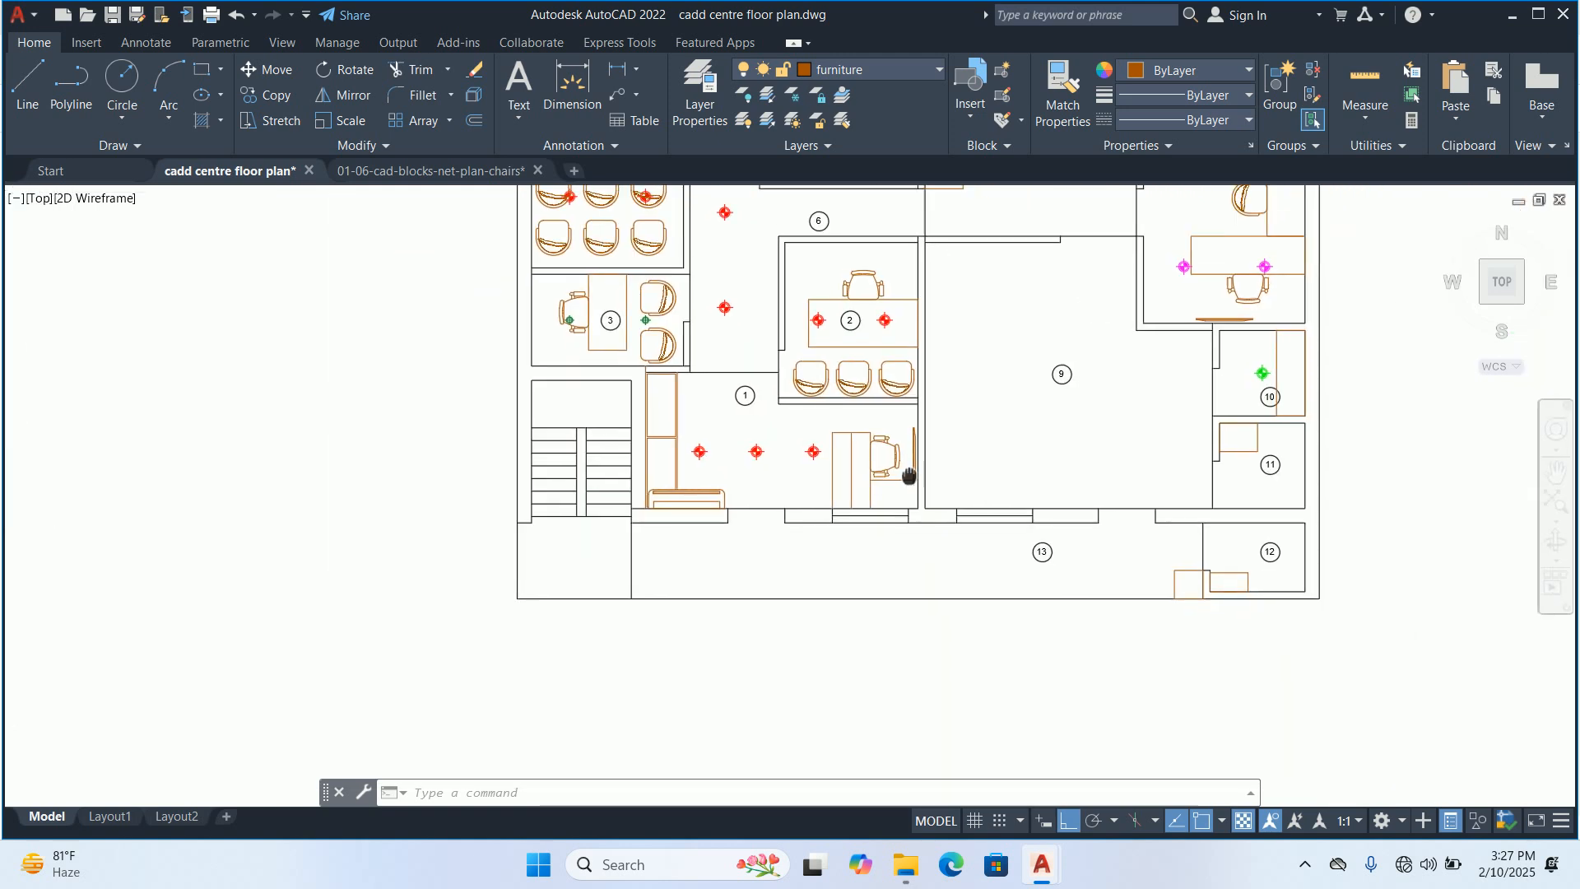
{"action": "scroll", "coordinate": [1056, 513], "scroll_direction": "up", "scroll_amount": 6}
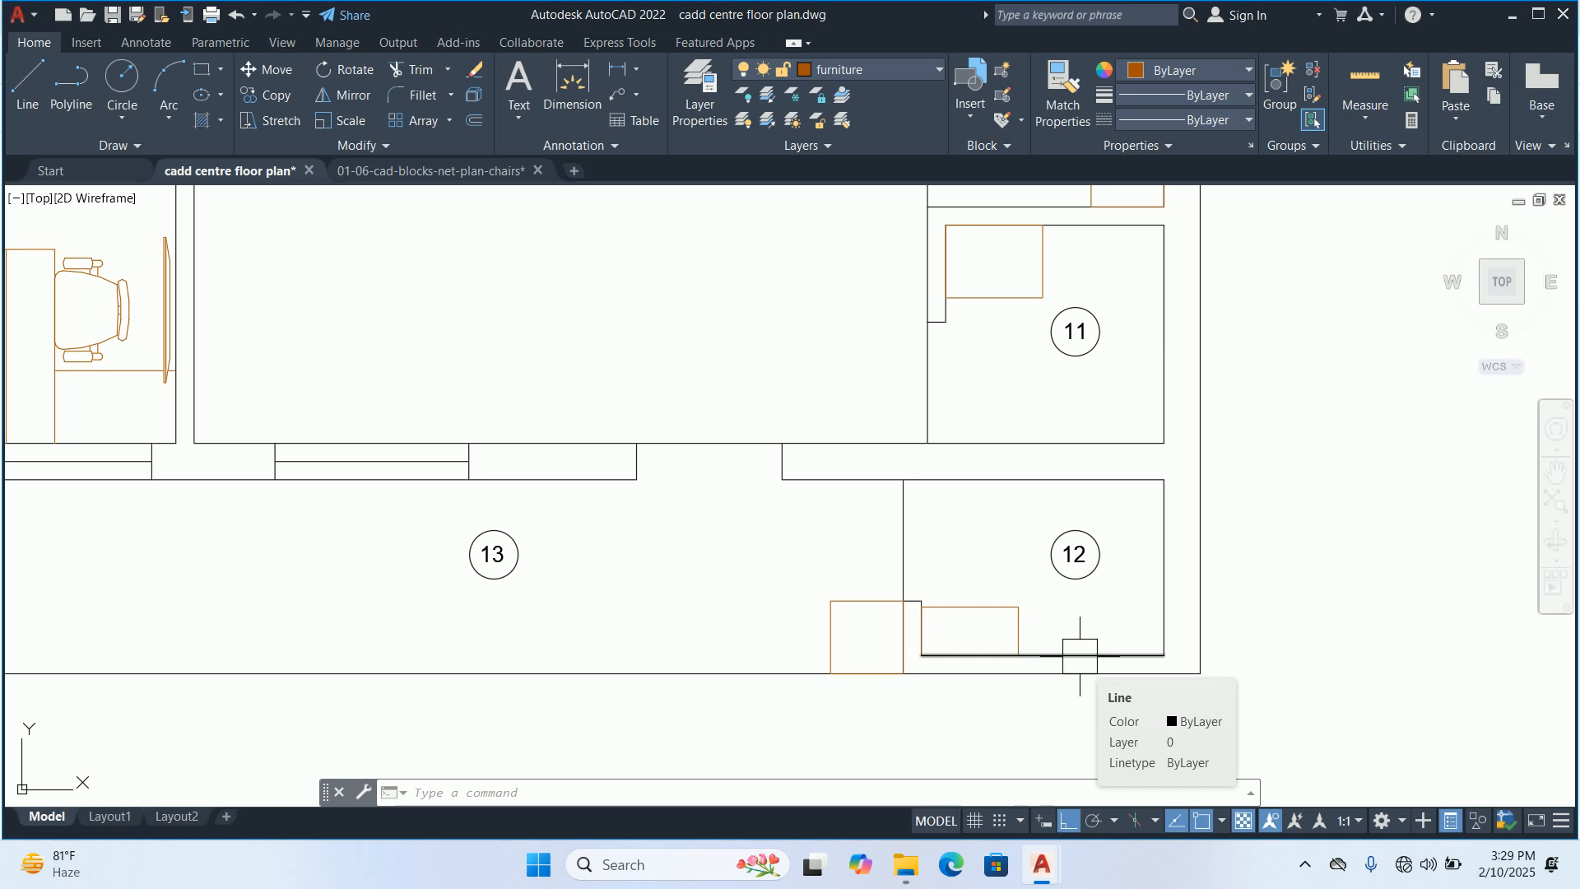
{"action": "scroll", "coordinate": [836, 589], "scroll_direction": "down", "scroll_amount": 4}
{"action": "scroll", "coordinate": [384, 461], "scroll_direction": "up", "scroll_amount": 2}
{"action": "scroll", "coordinate": [384, 461], "scroll_direction": "up", "scroll_amount": 4}
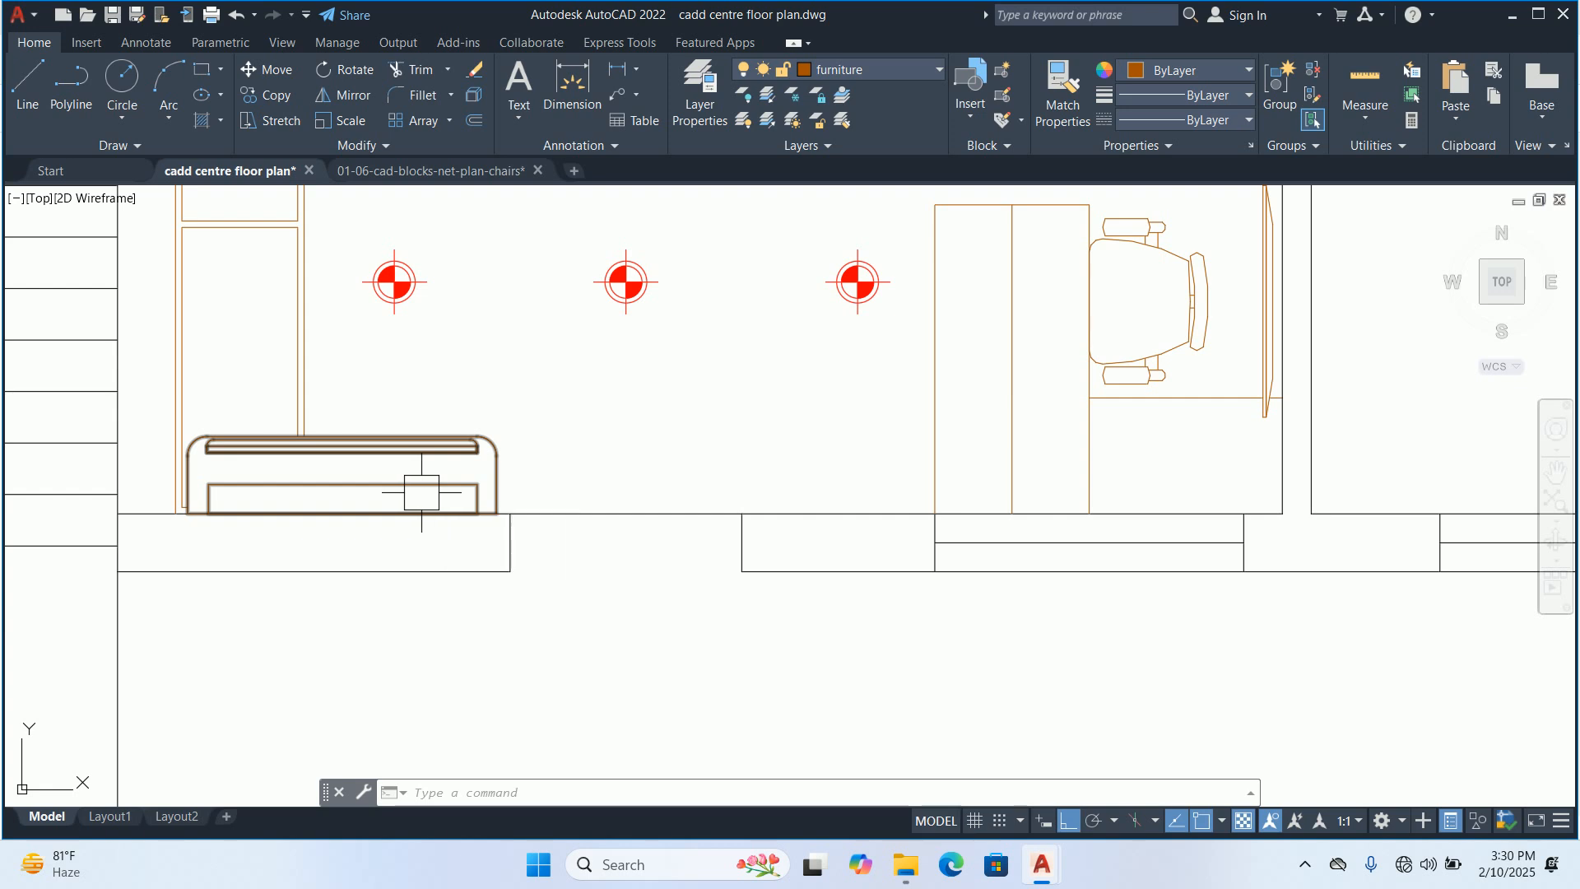
{"action": "middle_click_drag", "start_coordinate": [416, 529], "coordinate": [394, 589]}
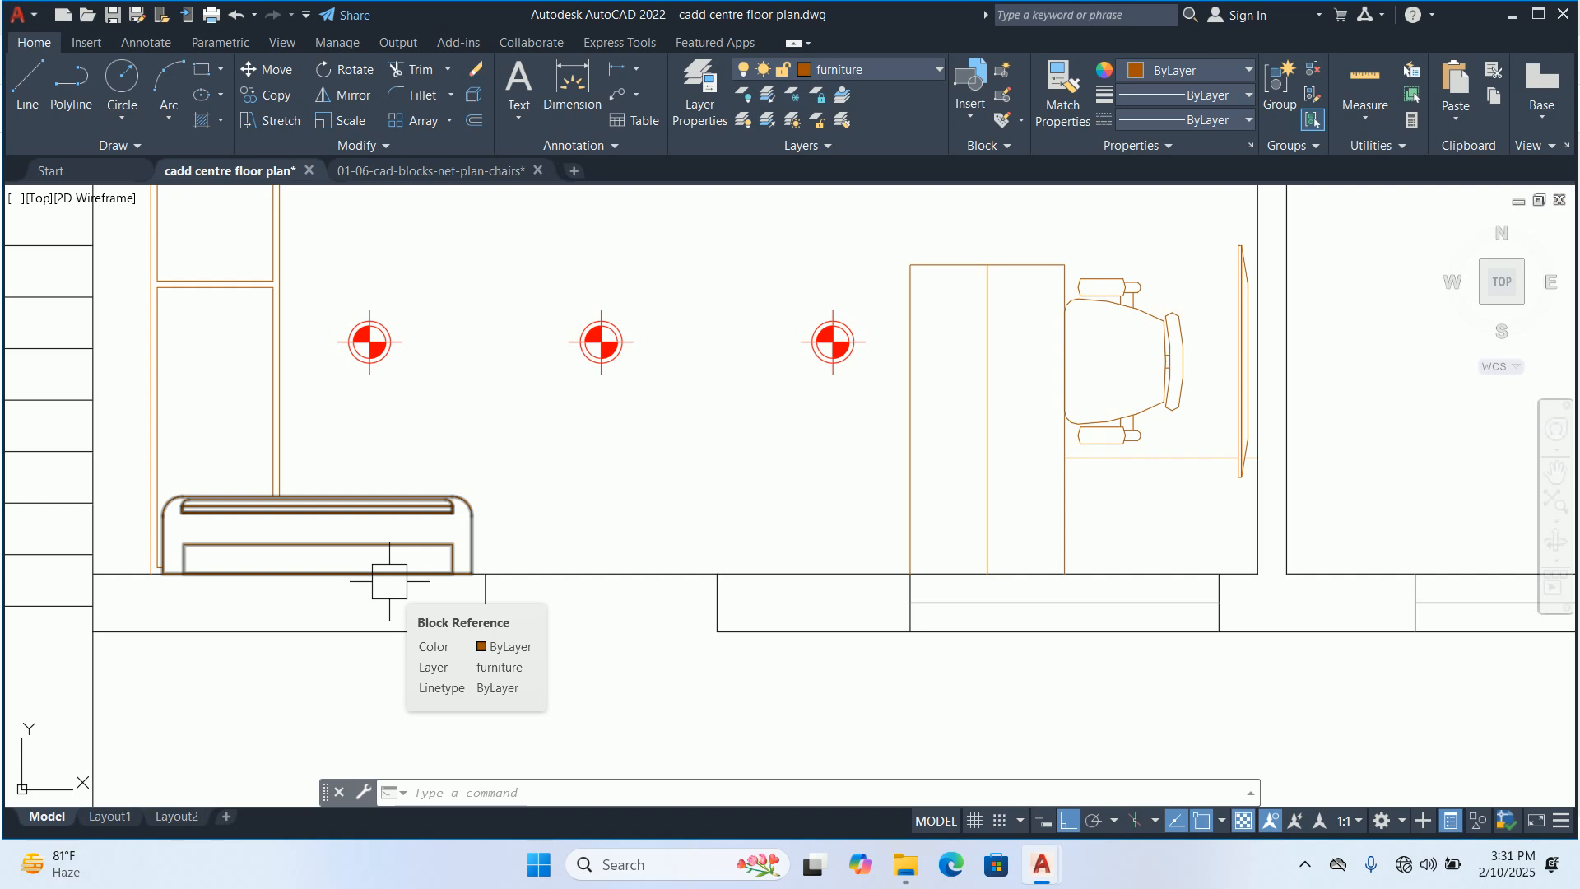
{"action": "scroll", "coordinate": [565, 681], "scroll_direction": "down", "scroll_amount": 2}
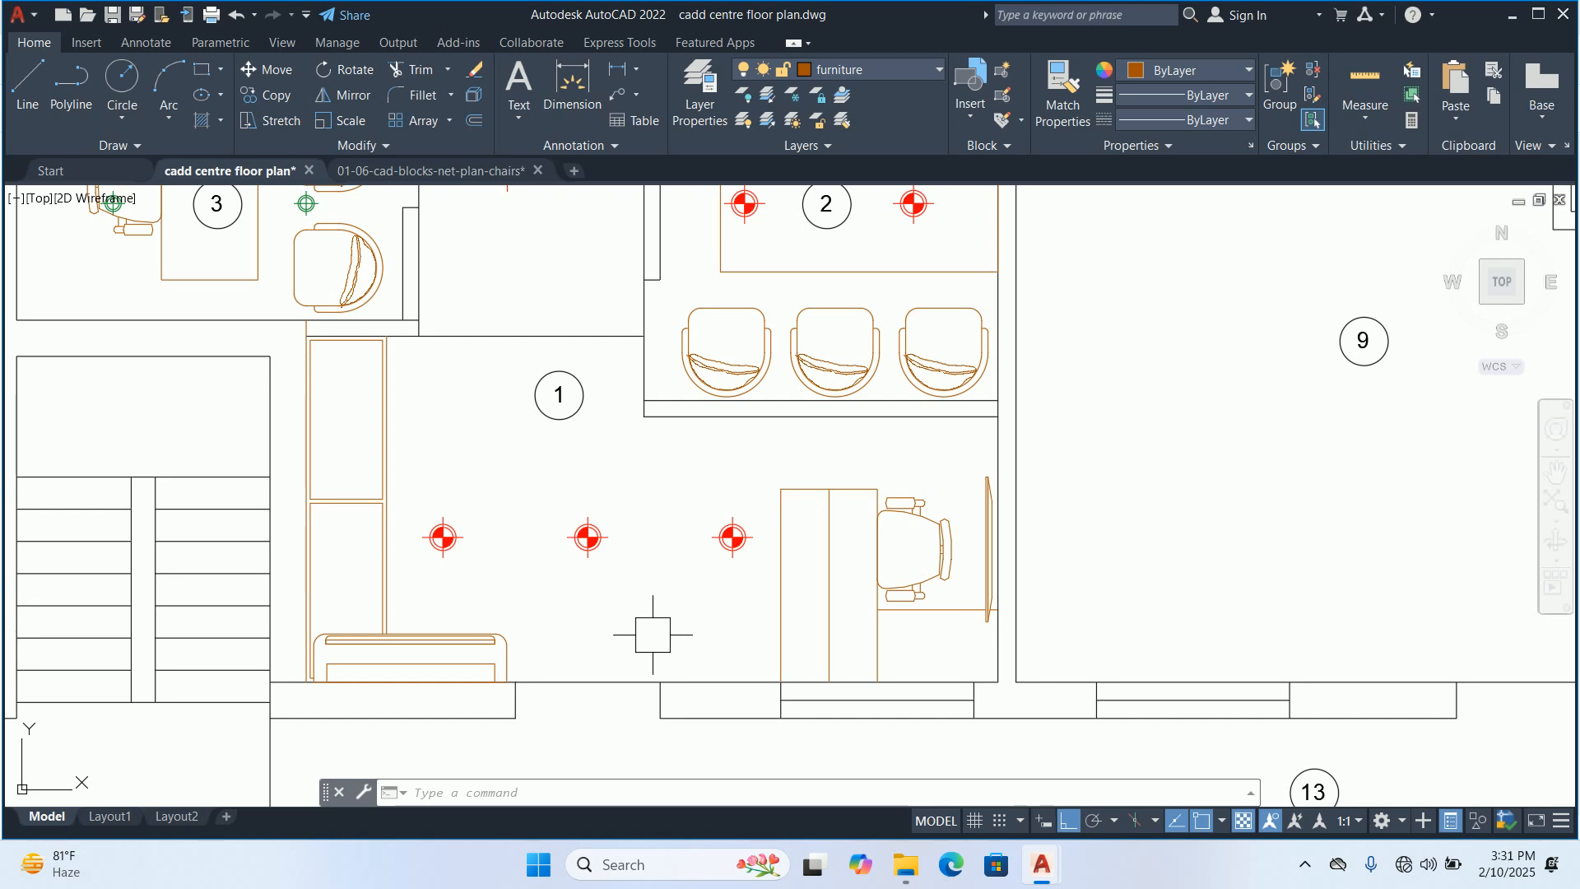
{"action": "middle_click_drag", "start_coordinate": [587, 572], "coordinate": [586, 527]}
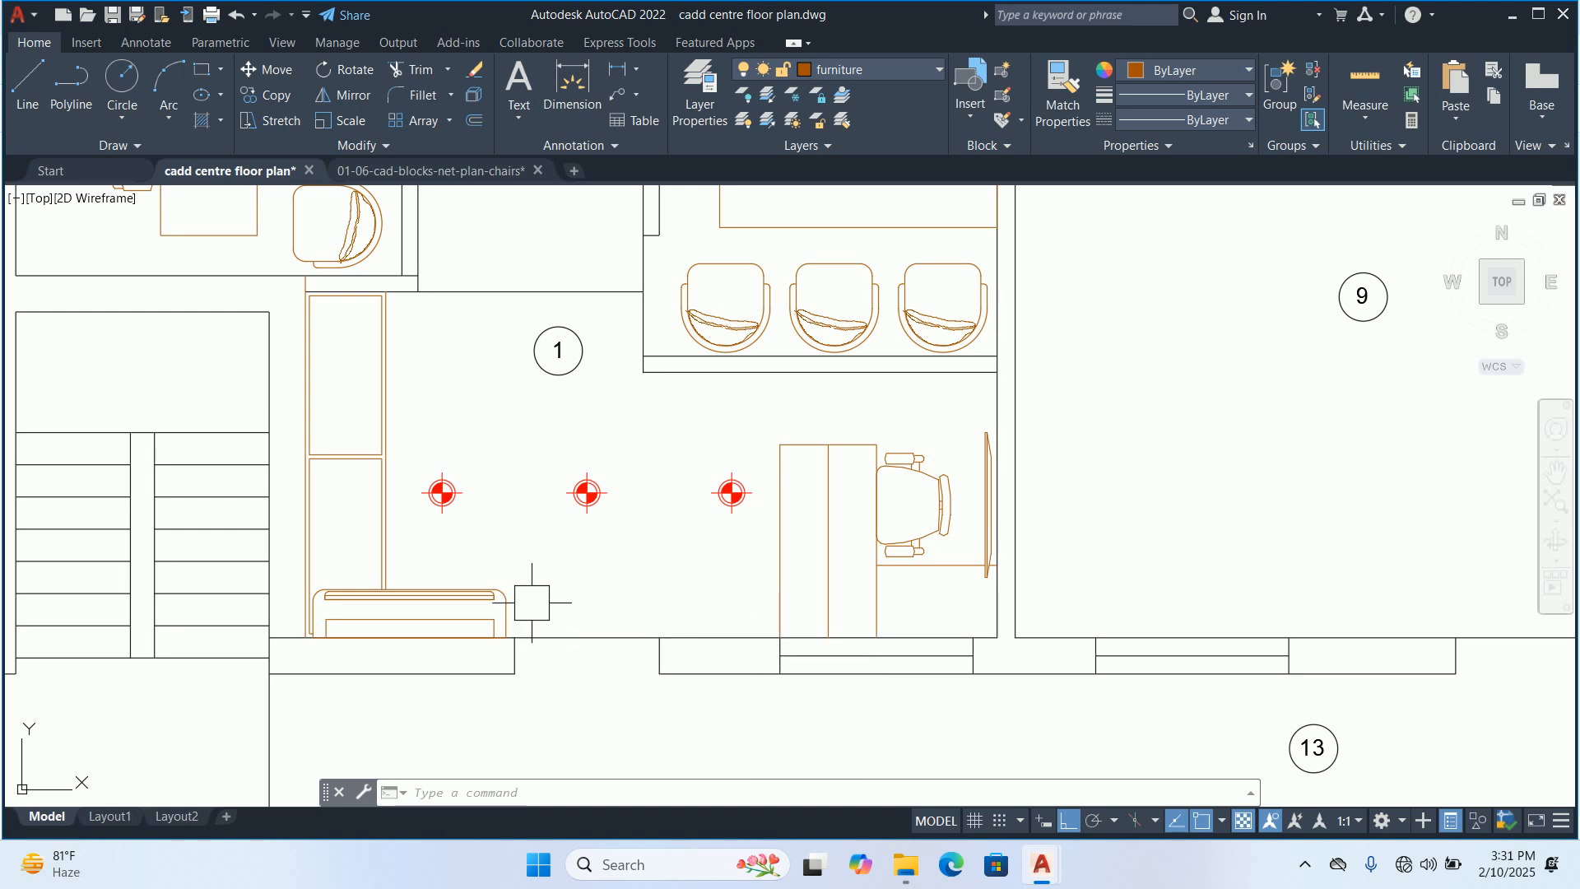
{"action": "mouse_move", "coordinate": [506, 612]}
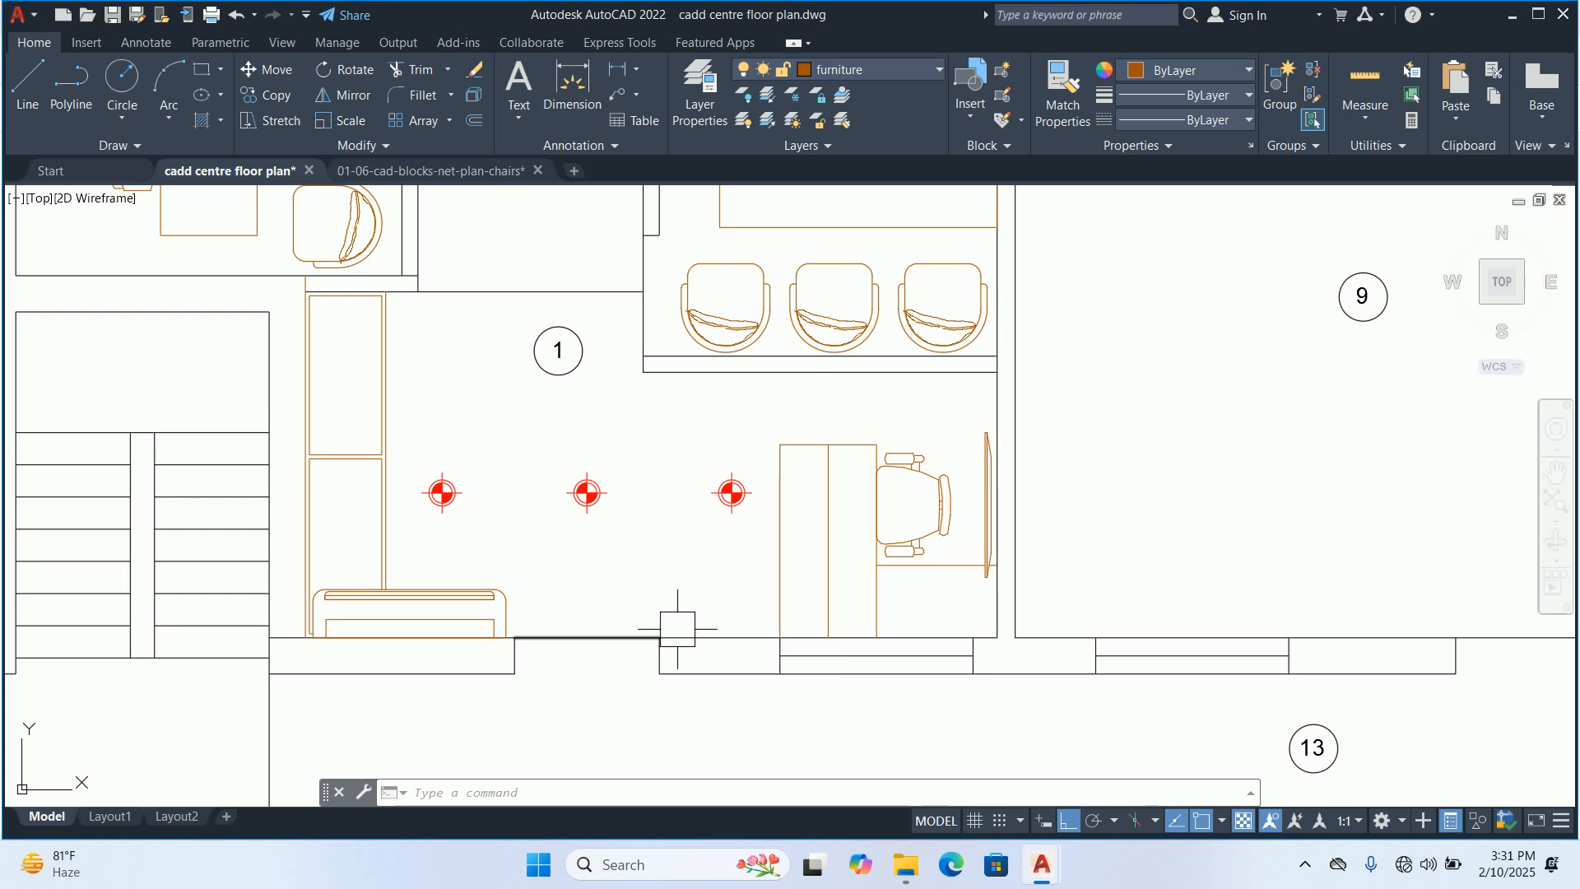
{"action": "middle_click_drag", "start_coordinate": [677, 627], "coordinate": [680, 645]}
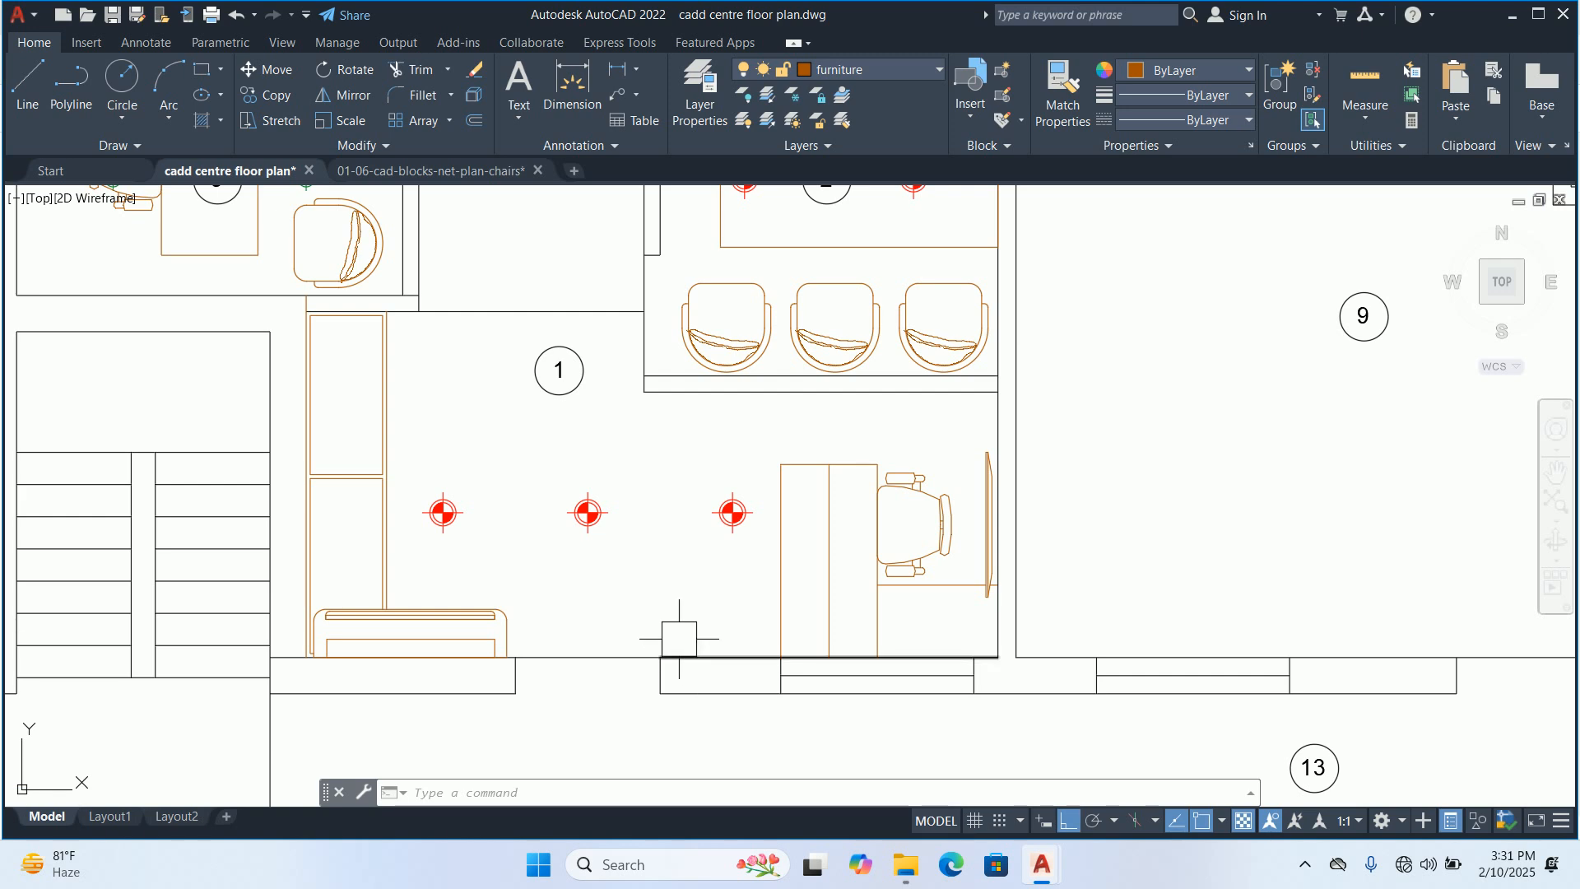
{"action": "scroll", "coordinate": [682, 630], "scroll_direction": "up", "scroll_amount": 2}
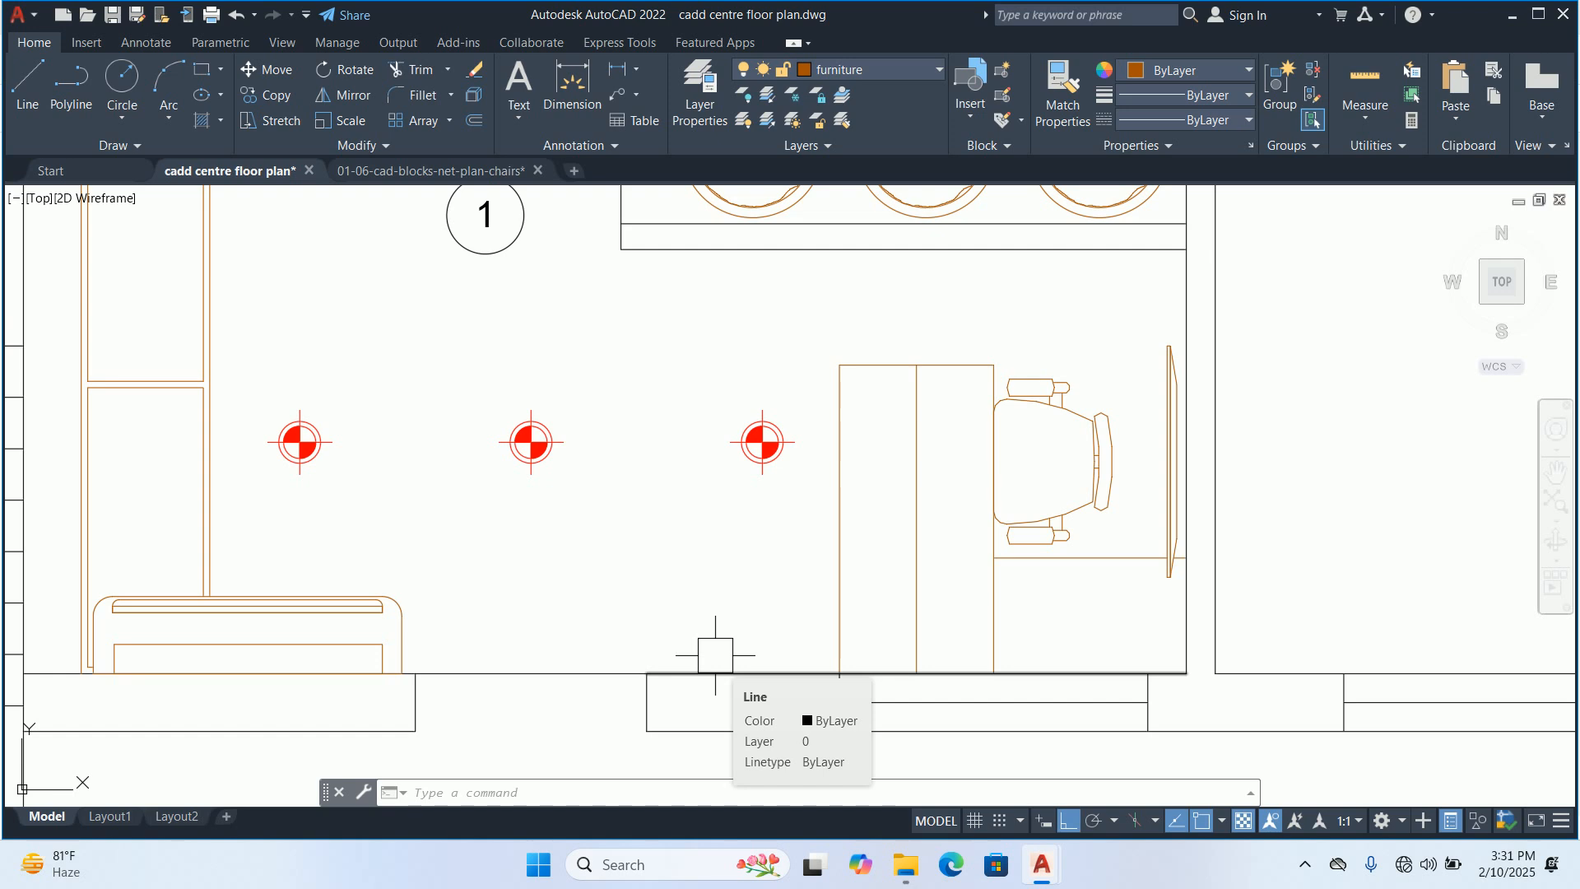
Open the Paint app
{"action": "key", "text": "super"}
{"action": "type", "text": "p"}
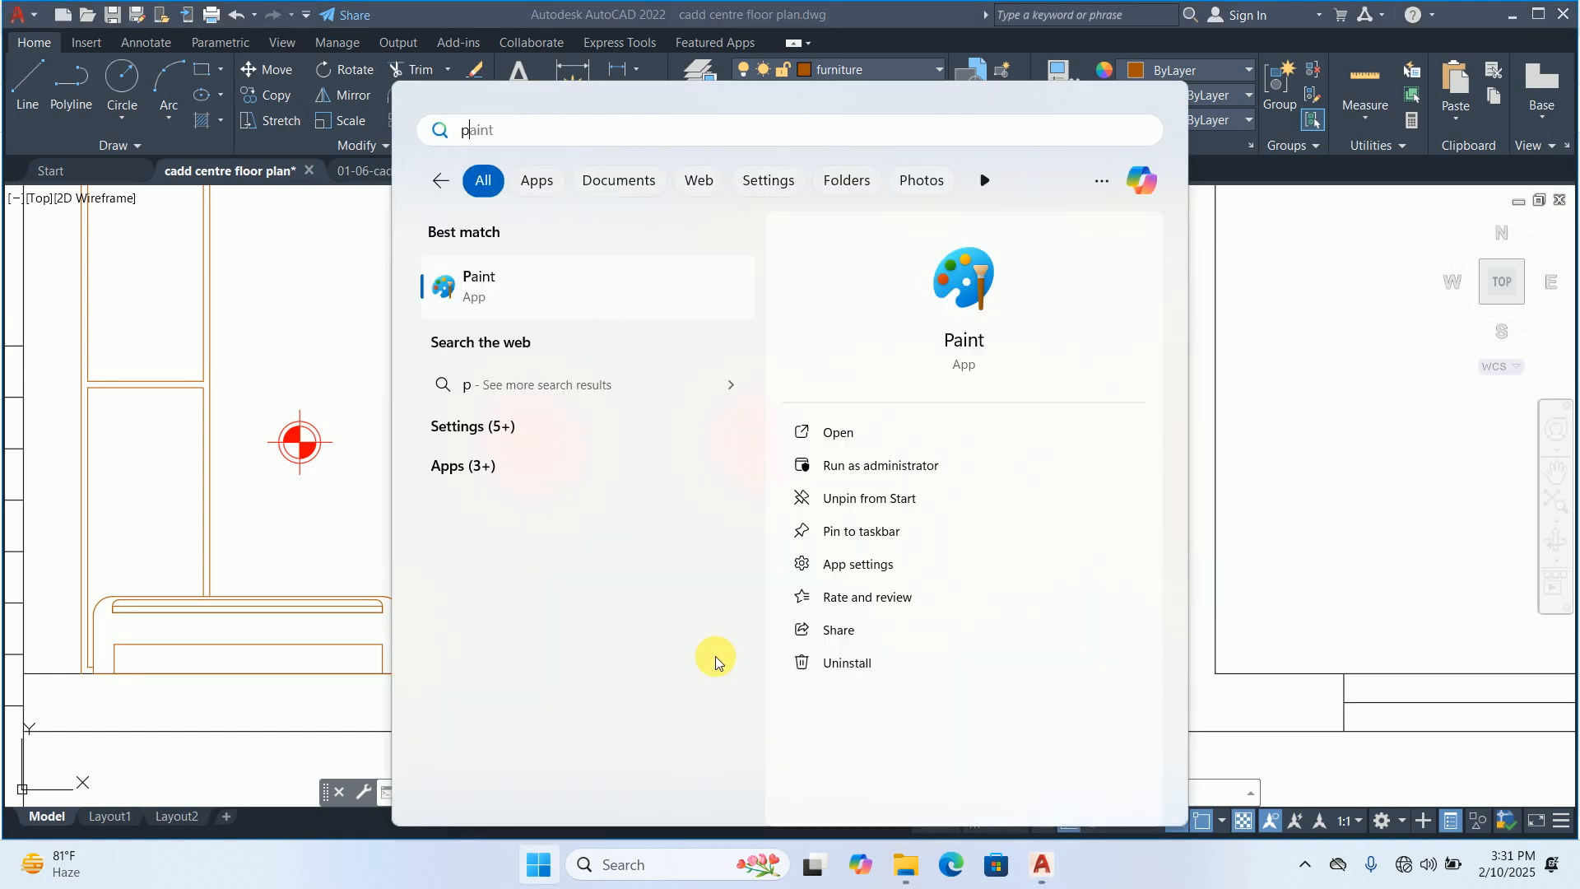
{"action": "key", "text": "Return"}
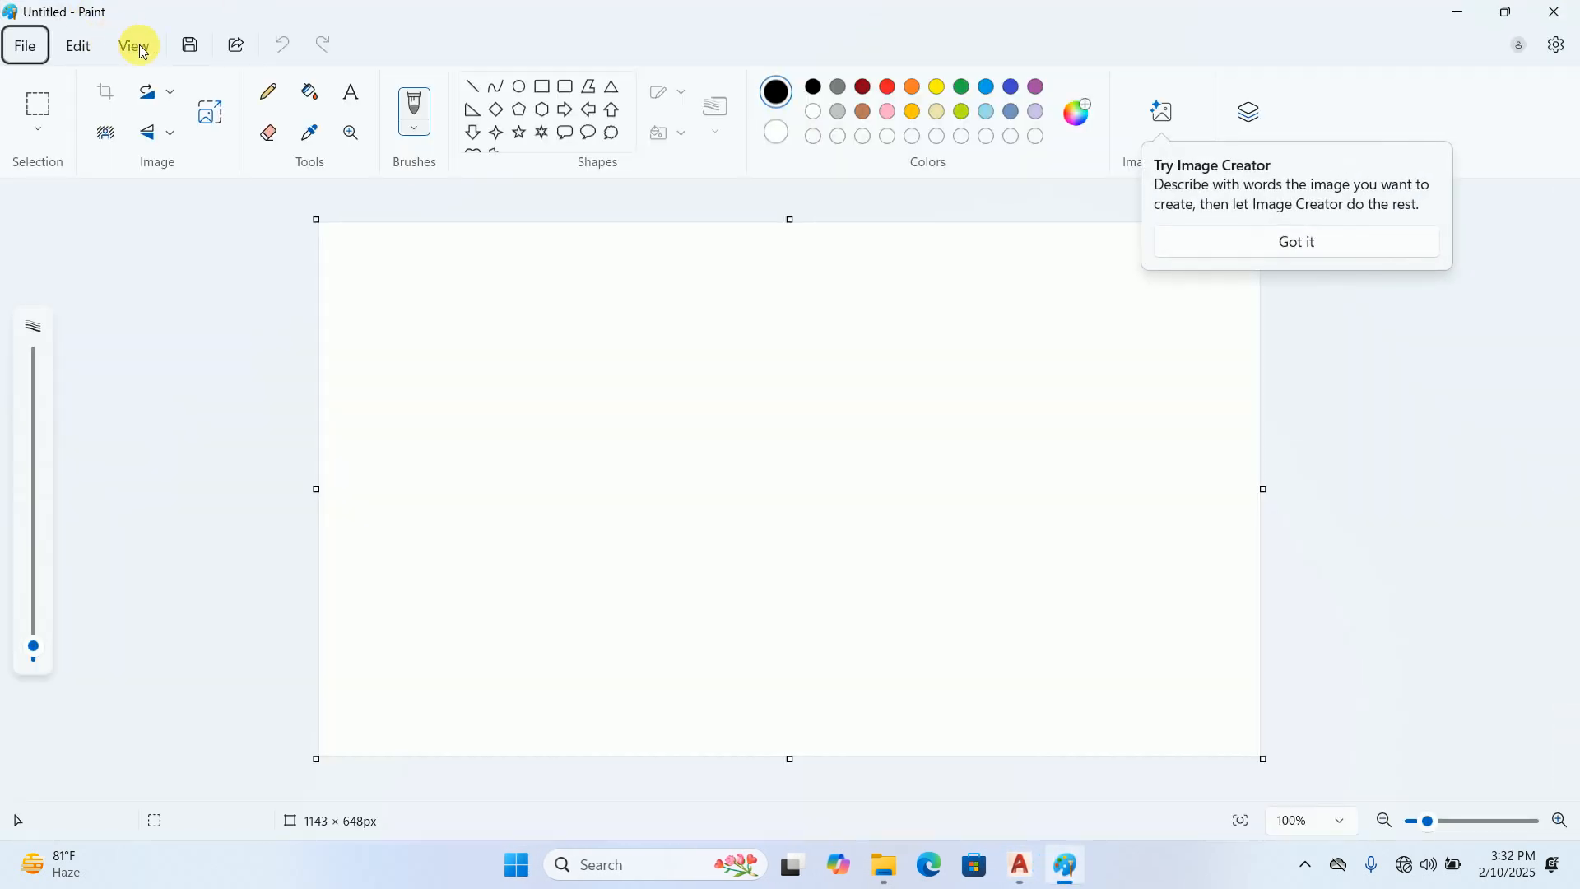
Increase the brush size for thicker black strokes on the blank canvas
{"action": "left_click", "coordinate": [115, 371]}
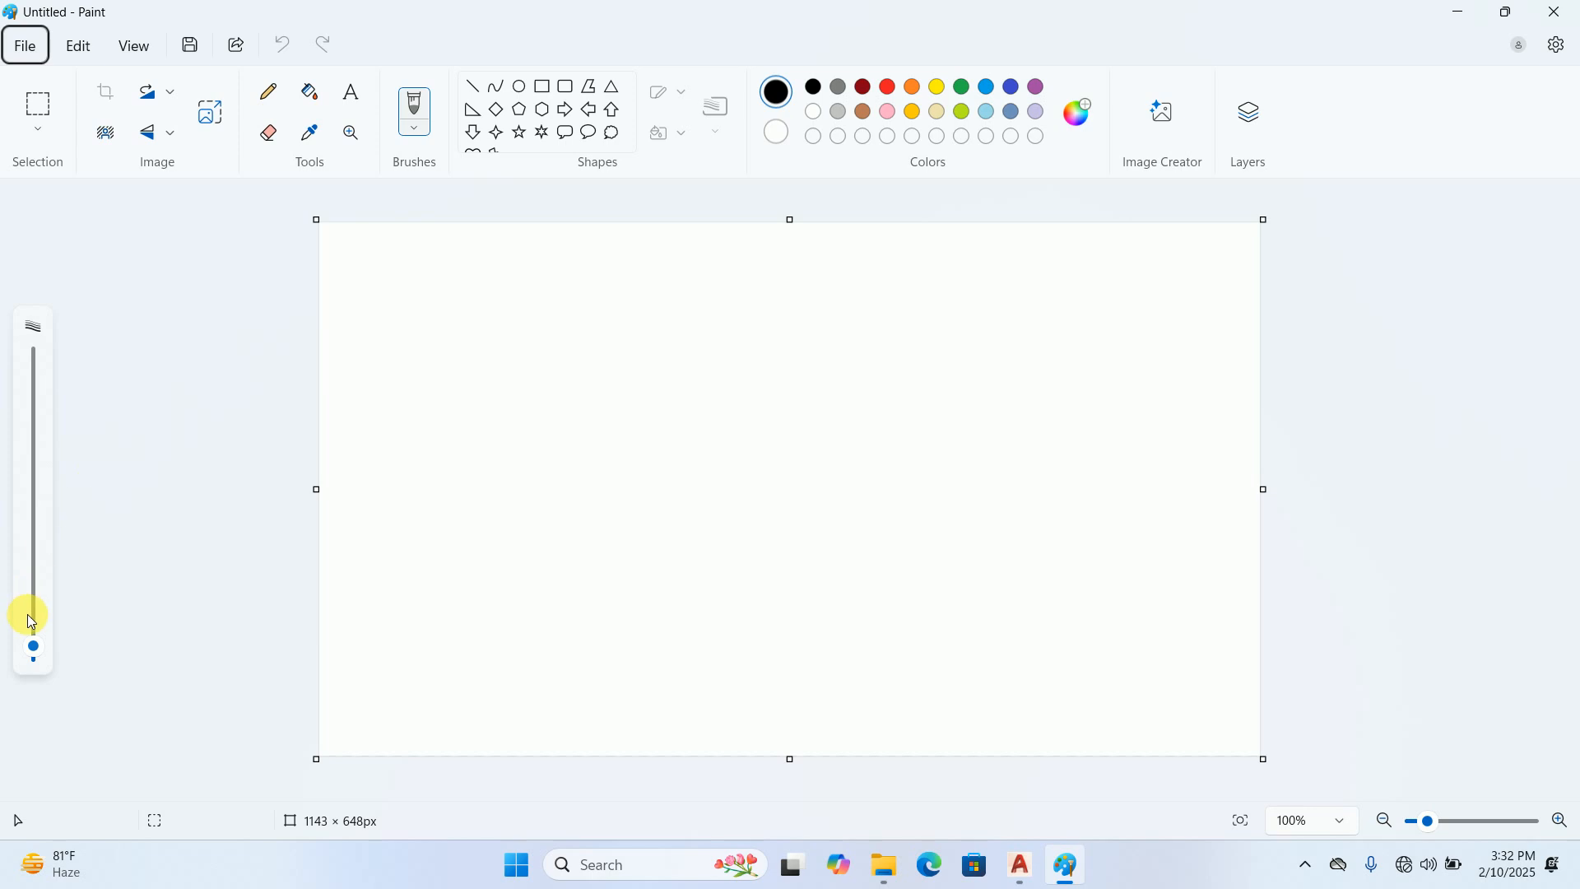
{"action": "left_click_drag", "start_coordinate": [33, 649], "coordinate": [30, 614]}
{"action": "scroll", "coordinate": [366, 395], "scroll_direction": "up", "scroll_amount": 3, "text": "ctrl"}
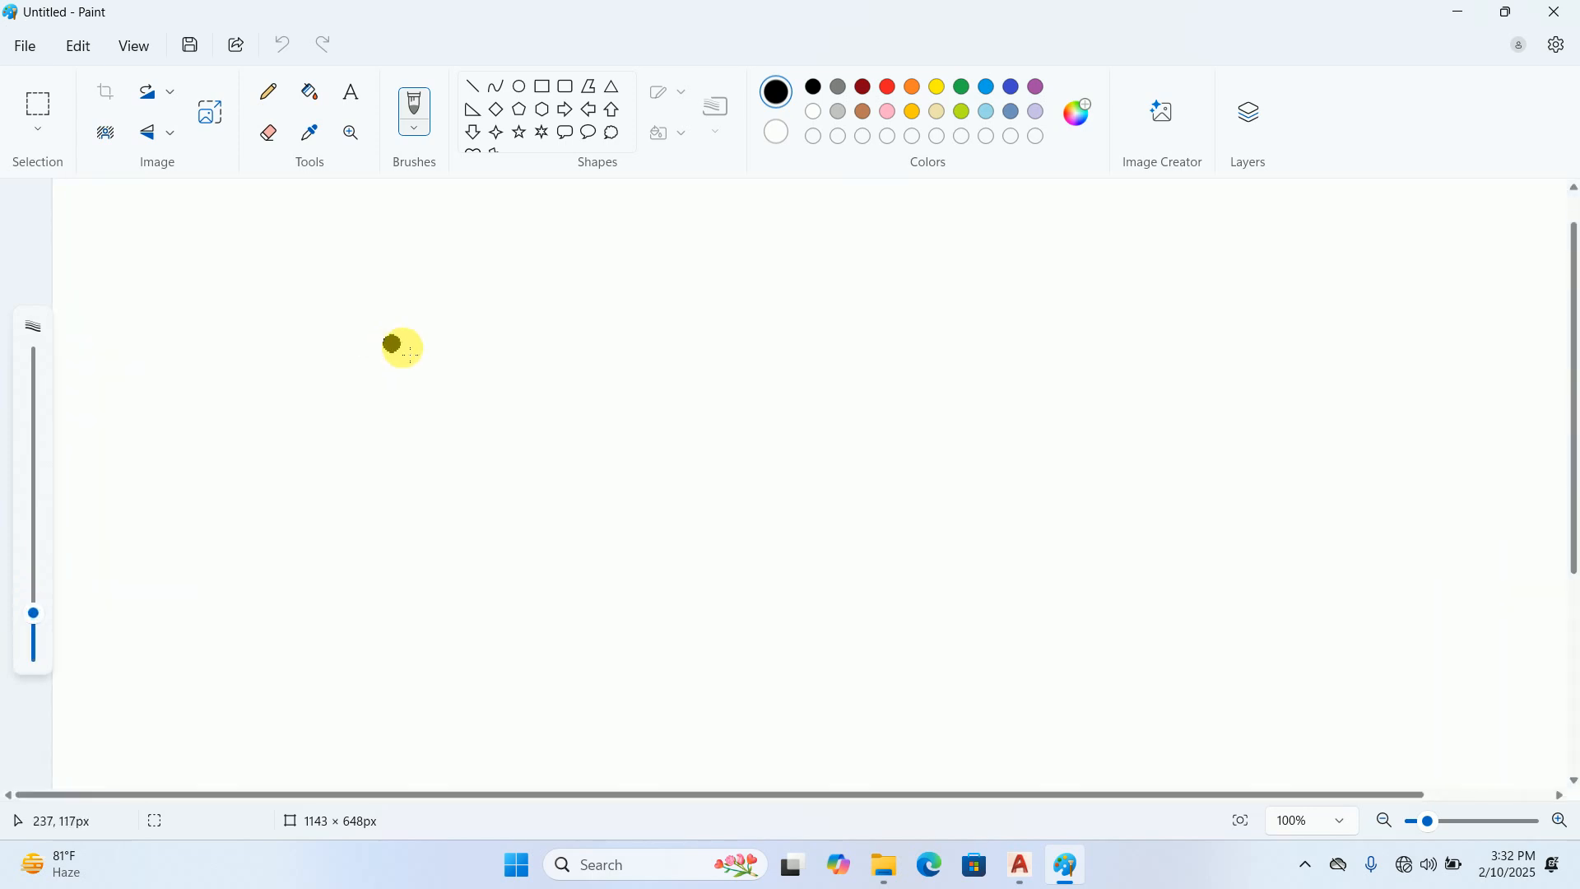
{"action": "scroll", "coordinate": [522, 423], "scroll_direction": "down", "scroll_amount": 2, "text": "ctrl"}
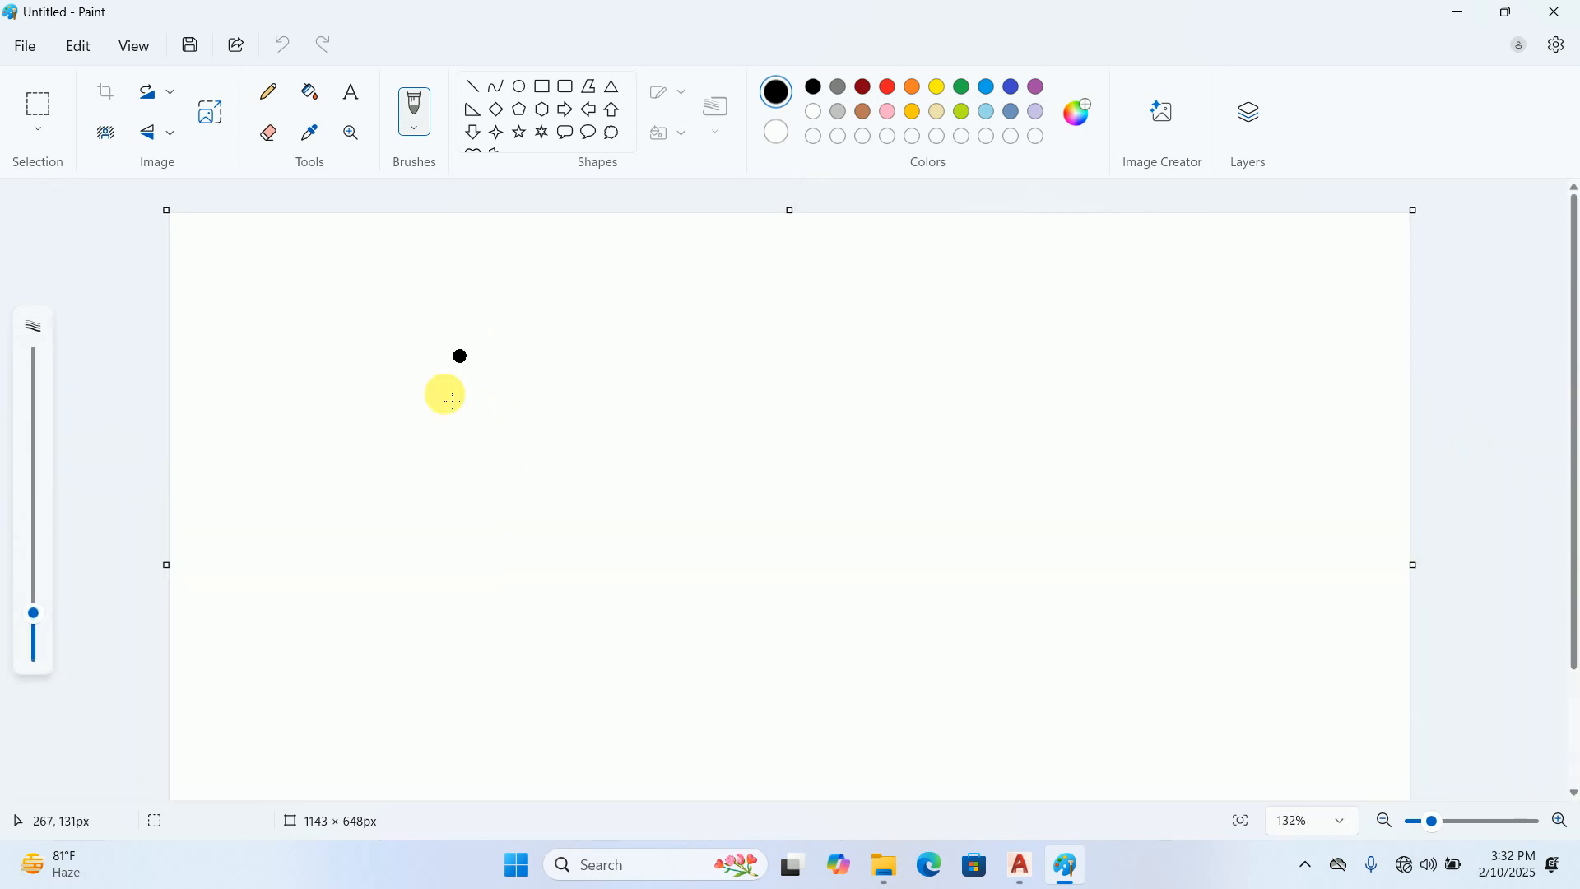
{"action": "left_click_drag", "start_coordinate": [305, 675], "coordinate": [879, 740]}
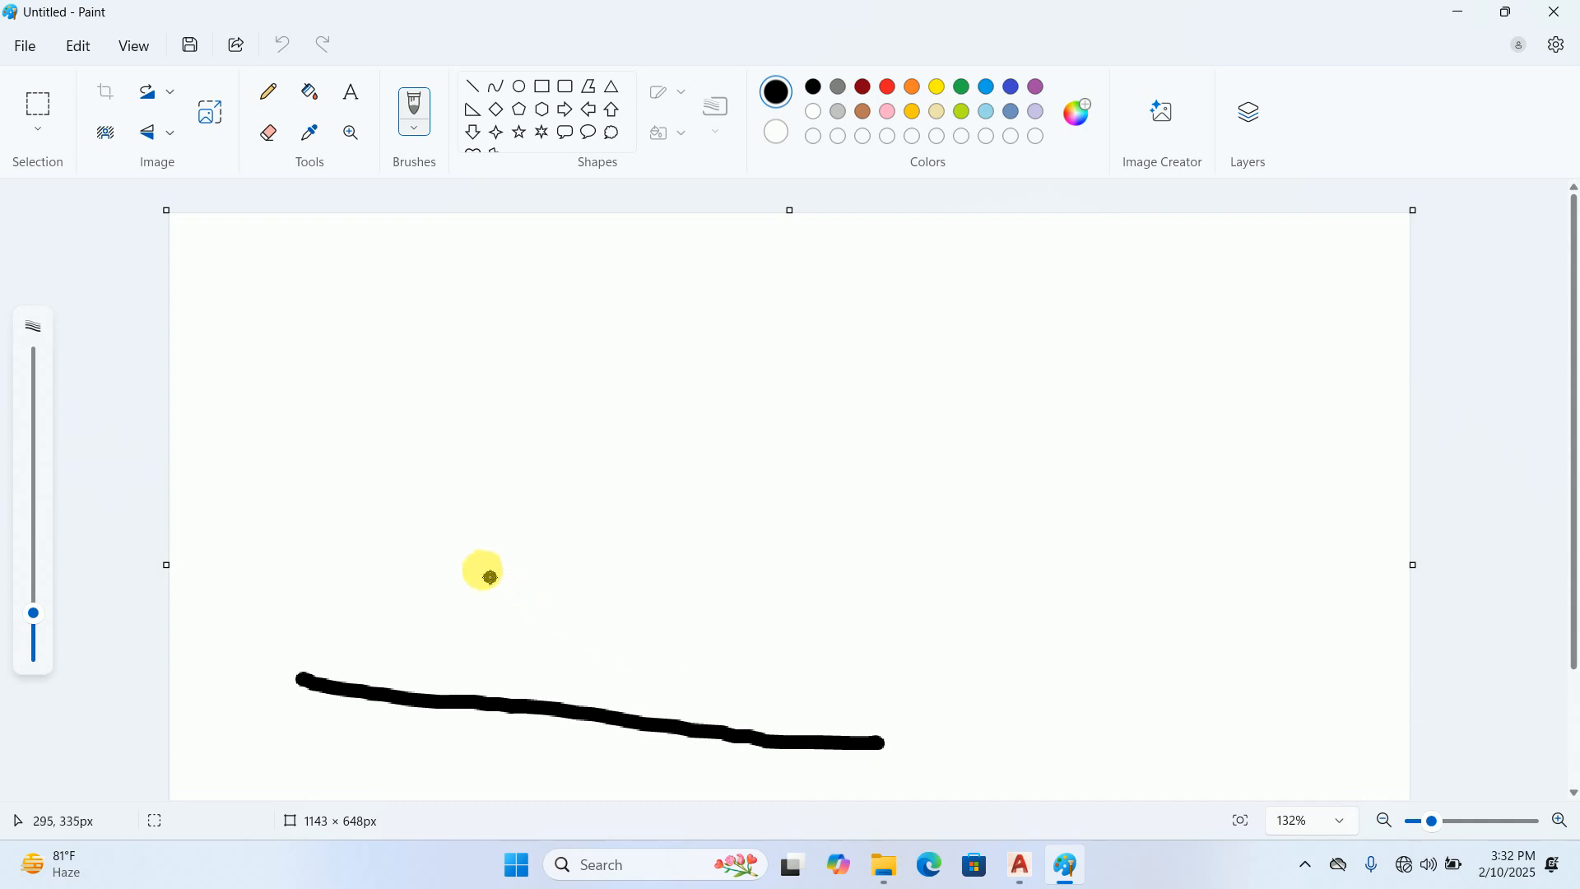
{"action": "scroll", "coordinate": [478, 565], "scroll_direction": "down", "scroll_amount": 2, "text": "ctrl"}
{"action": "key", "text": "ctrl+z"}
Sketch a horizontal floor line with a small rectangular box above it and a vertical height arrow beside the box
{"action": "left_click_drag", "start_coordinate": [418, 698], "coordinate": [904, 700]}
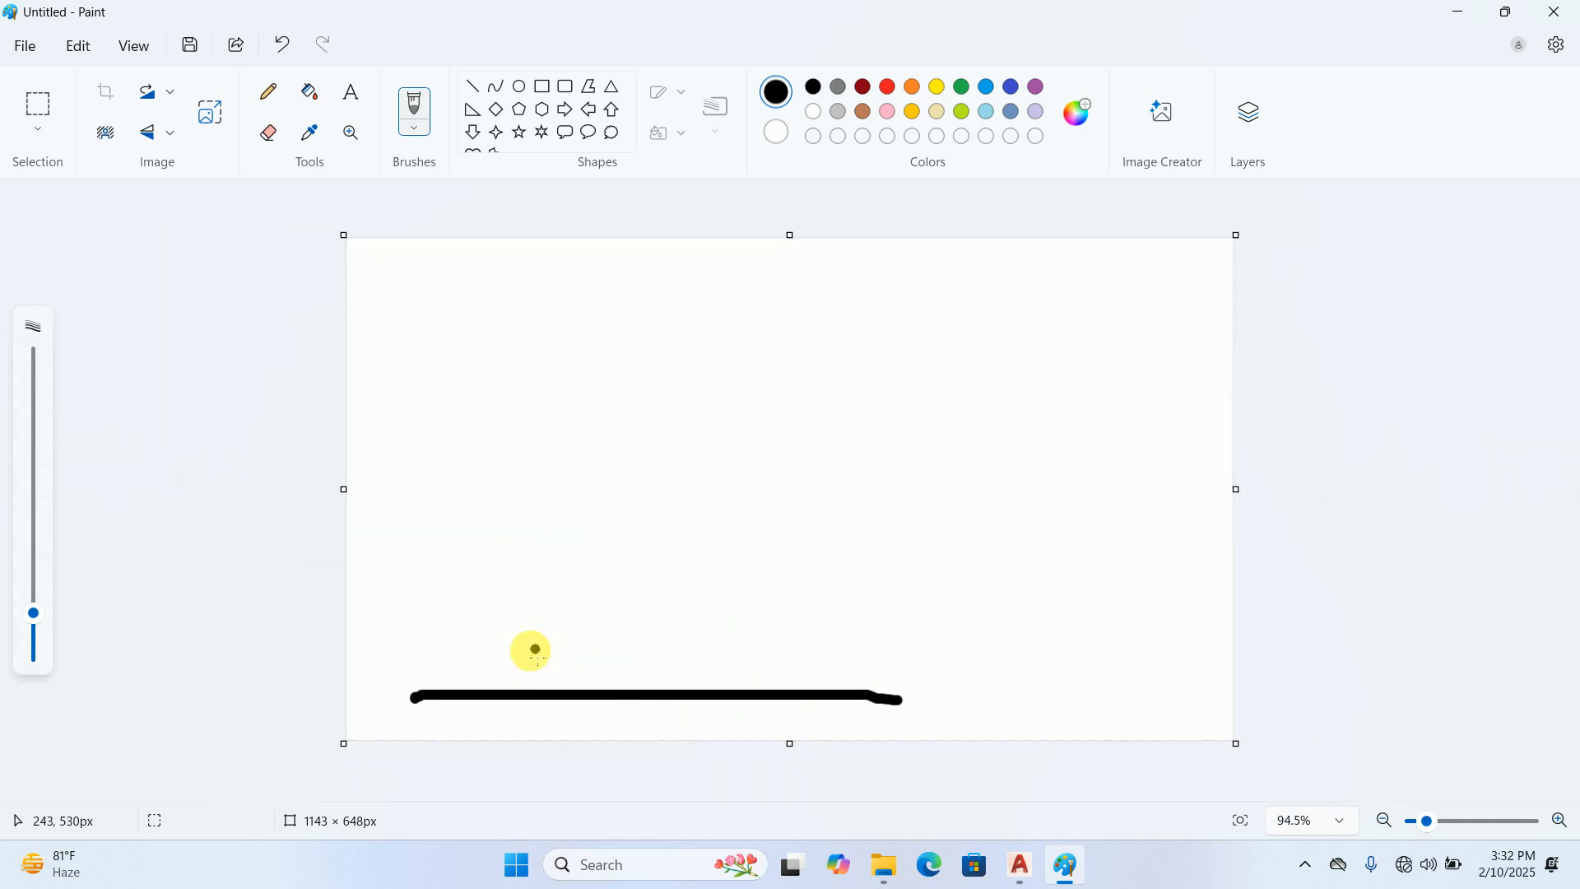
{"action": "scroll", "coordinate": [535, 650], "scroll_direction": "up", "scroll_amount": 2, "text": "ctrl"}
{"action": "mouse_move", "coordinate": [413, 642]}
{"action": "left_mouse_down"}
{"action": "mouse_move", "coordinate": [420, 593]}
{"action": "mouse_move", "coordinate": [507, 594]}
{"action": "mouse_move", "coordinate": [505, 642]}
{"action": "mouse_move", "coordinate": [426, 643]}
{"action": "left_mouse_up"}
{"action": "mouse_move", "coordinate": [547, 617]}
{"action": "left_mouse_down"}
{"action": "mouse_move", "coordinate": [540, 709]}
{"action": "mouse_move", "coordinate": [570, 694]}
{"action": "left_mouse_up"}
Finish the arrowheads of the box's height arrow and label it 300-450
{"action": "mouse_move", "coordinate": [547, 617]}
{"action": "left_mouse_down"}
{"action": "mouse_move", "coordinate": [529, 646]}
{"action": "mouse_move", "coordinate": [646, 640]}
{"action": "mouse_move", "coordinate": [640, 658]}
{"action": "mouse_move", "coordinate": [635, 621]}
{"action": "mouse_move", "coordinate": [654, 660]}
{"action": "left_mouse_up"}
{"action": "mouse_move", "coordinate": [704, 629]}
{"action": "left_mouse_down"}
{"action": "mouse_move", "coordinate": [692, 639]}
{"action": "mouse_move", "coordinate": [780, 592]}
{"action": "mouse_move", "coordinate": [839, 591]}
{"action": "left_mouse_up"}
{"action": "left_click_drag", "start_coordinate": [878, 539], "coordinate": [877, 585]}
{"action": "mouse_move", "coordinate": [891, 529]}
{"action": "left_mouse_down"}
{"action": "mouse_move", "coordinate": [949, 523]}
{"action": "mouse_move", "coordinate": [936, 522]}
{"action": "left_mouse_up"}
{"action": "left_click_drag", "start_coordinate": [474, 617], "coordinate": [495, 625]}
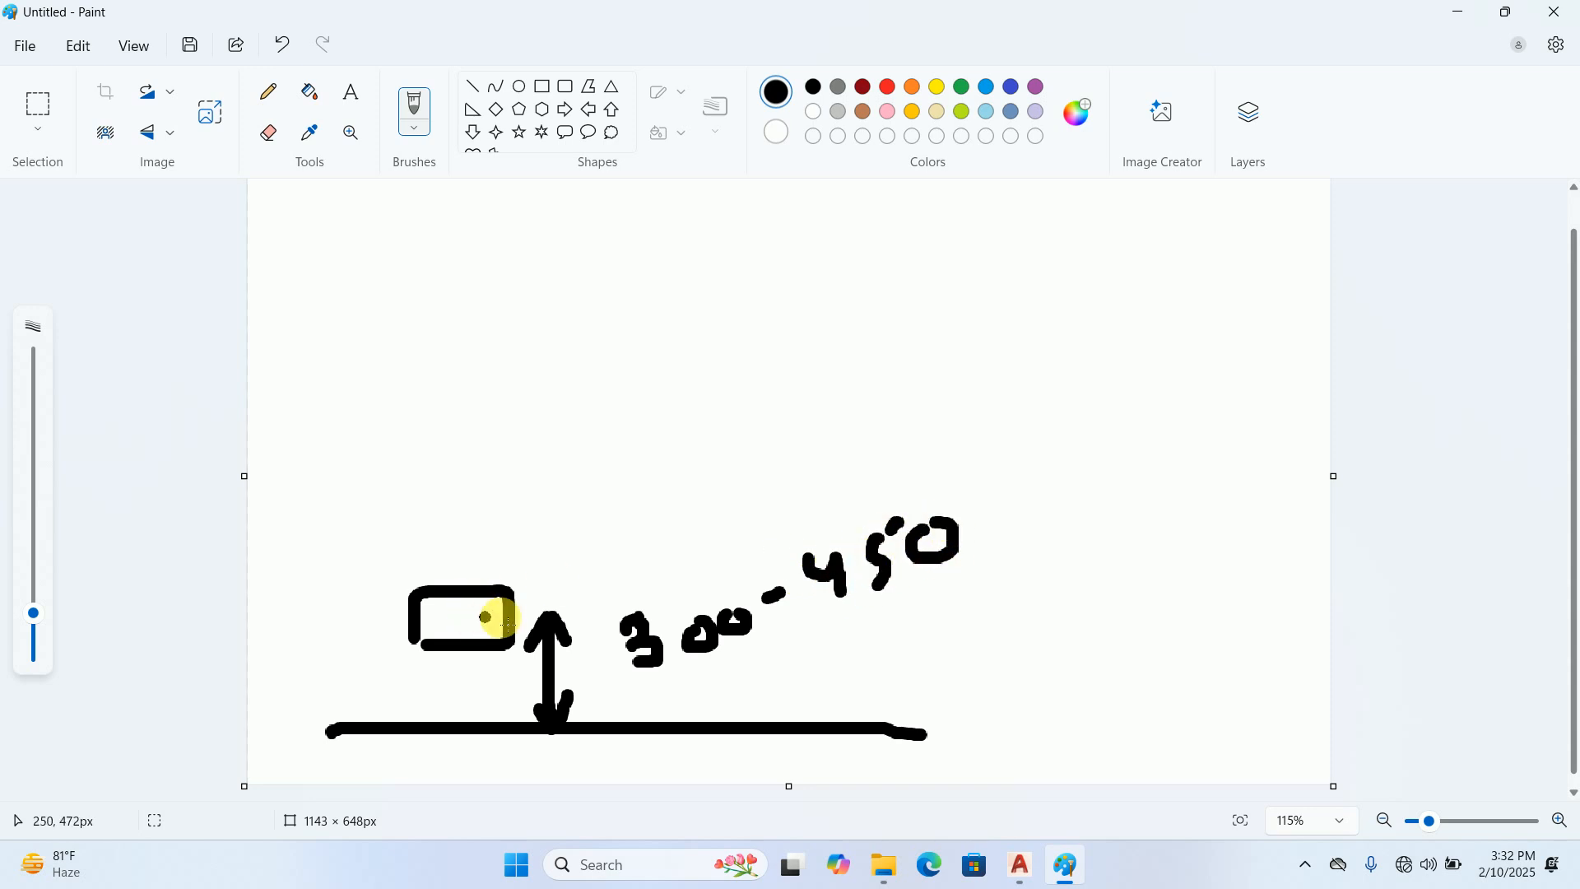
{"action": "left_click_drag", "start_coordinate": [533, 720], "coordinate": [550, 731]}
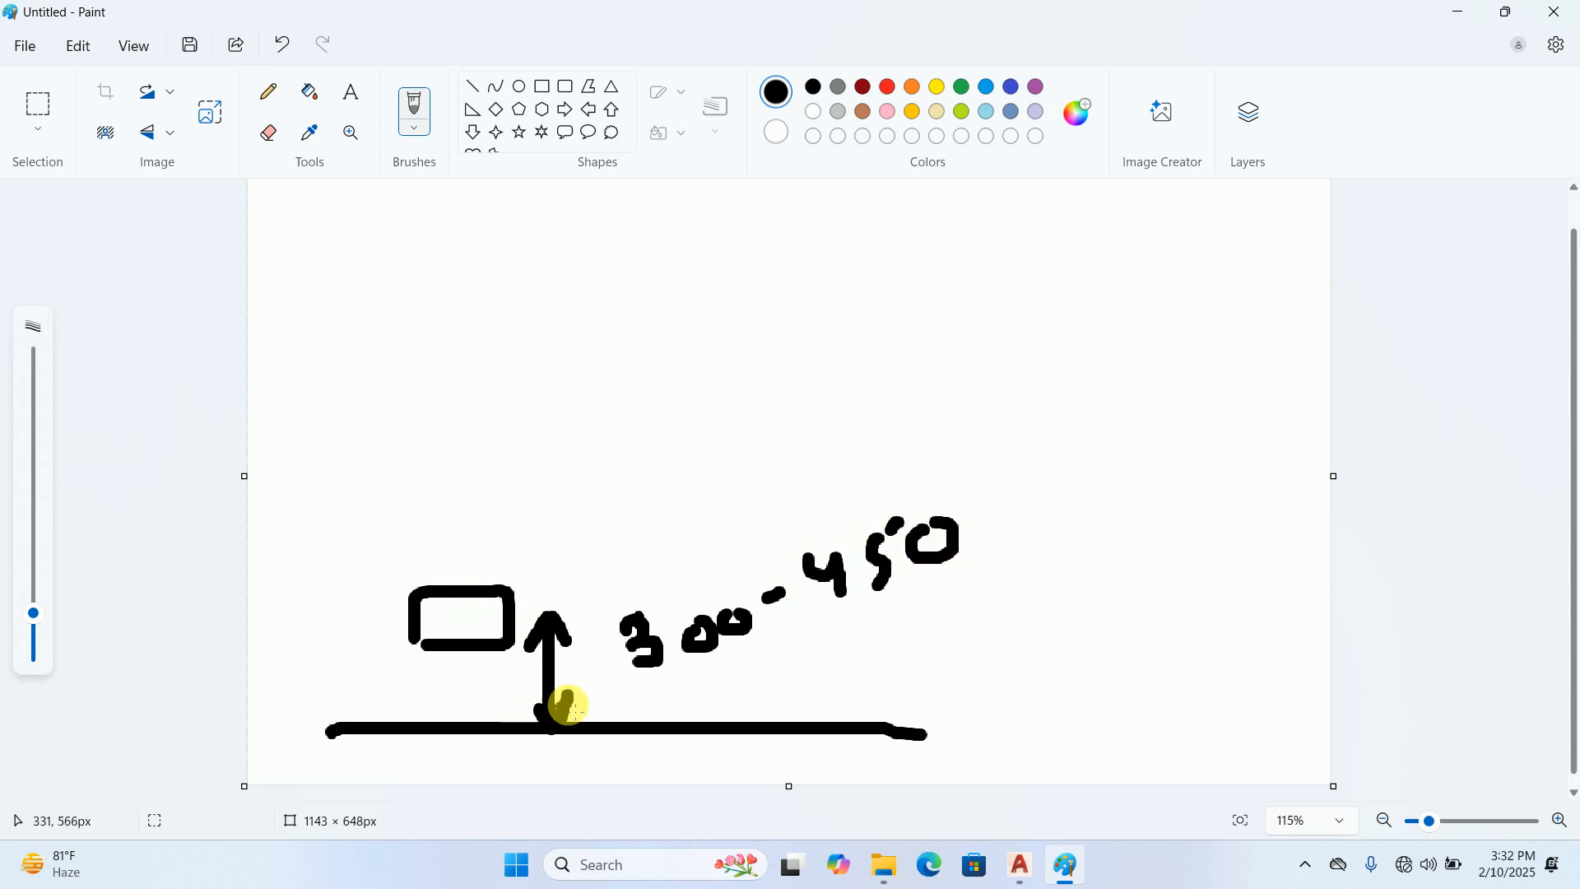
Draw an arrow leading off the right end of the floor line and label it FFL
{"action": "left_click_drag", "start_coordinate": [905, 715], "coordinate": [976, 684]}
{"action": "left_click_drag", "start_coordinate": [945, 667], "coordinate": [979, 702]}
{"action": "mouse_move", "coordinate": [1034, 647]}
{"action": "left_mouse_down"}
{"action": "mouse_move", "coordinate": [1043, 683]}
{"action": "mouse_move", "coordinate": [1068, 615]}
{"action": "mouse_move", "coordinate": [1054, 651]}
{"action": "mouse_move", "coordinate": [1078, 646]}
{"action": "left_mouse_up"}
{"action": "mouse_move", "coordinate": [1123, 595]}
{"action": "left_mouse_down"}
{"action": "mouse_move", "coordinate": [1134, 636]}
{"action": "mouse_move", "coordinate": [1151, 589]}
{"action": "mouse_move", "coordinate": [1156, 613]}
{"action": "mouse_move", "coordinate": [1198, 613]}
{"action": "left_mouse_up"}
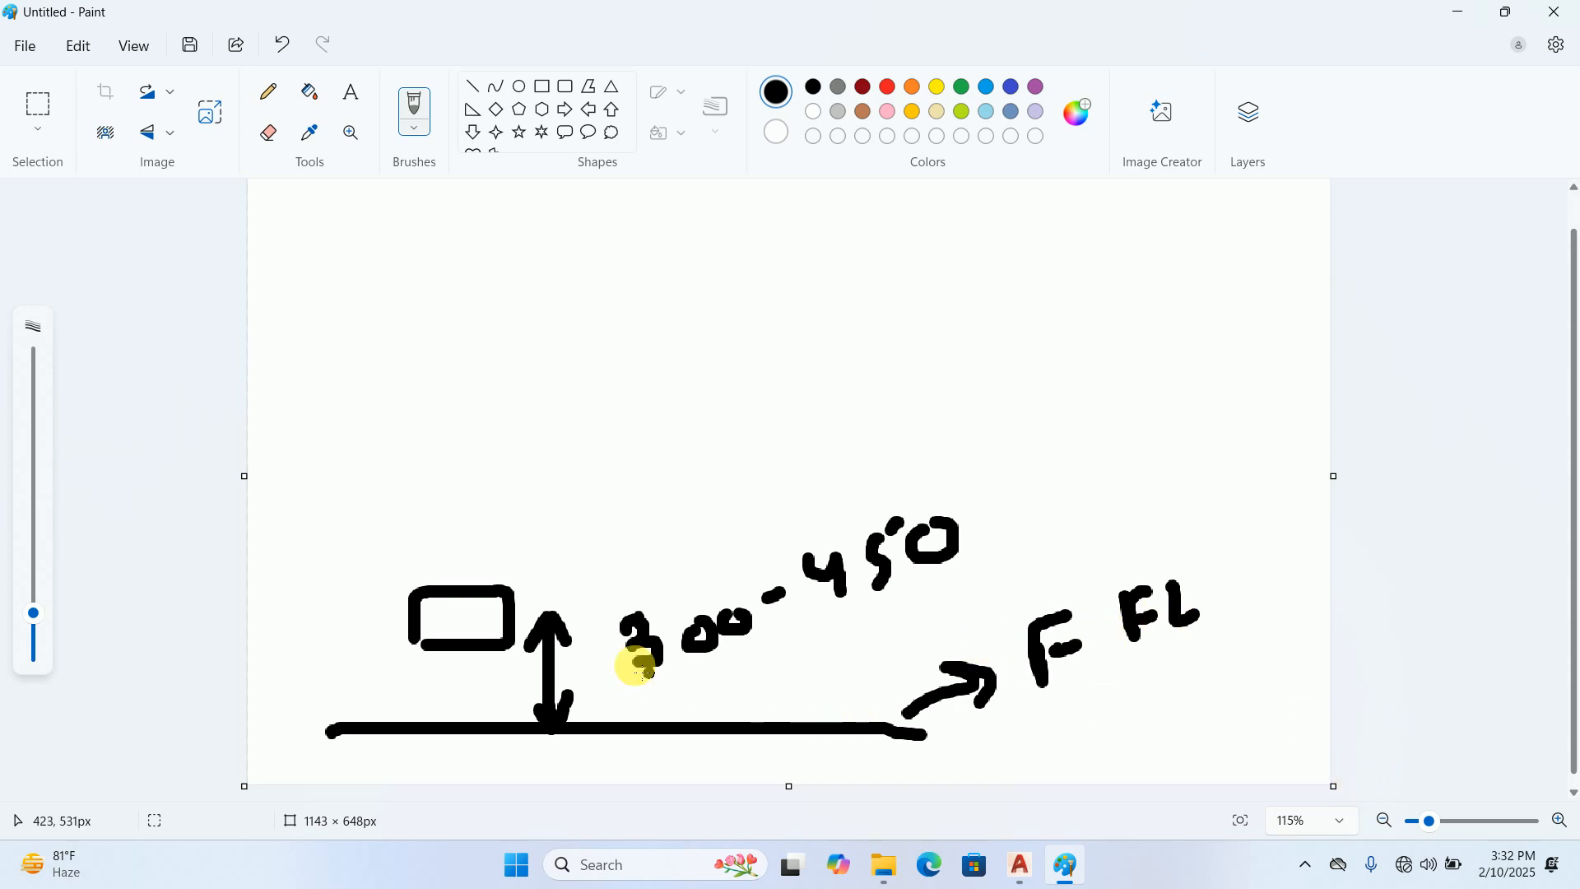
Mark the centre of the lower box and draw a short centre line towards the height arrow, undoing the stray last stroke
{"action": "left_click", "coordinate": [460, 616]}
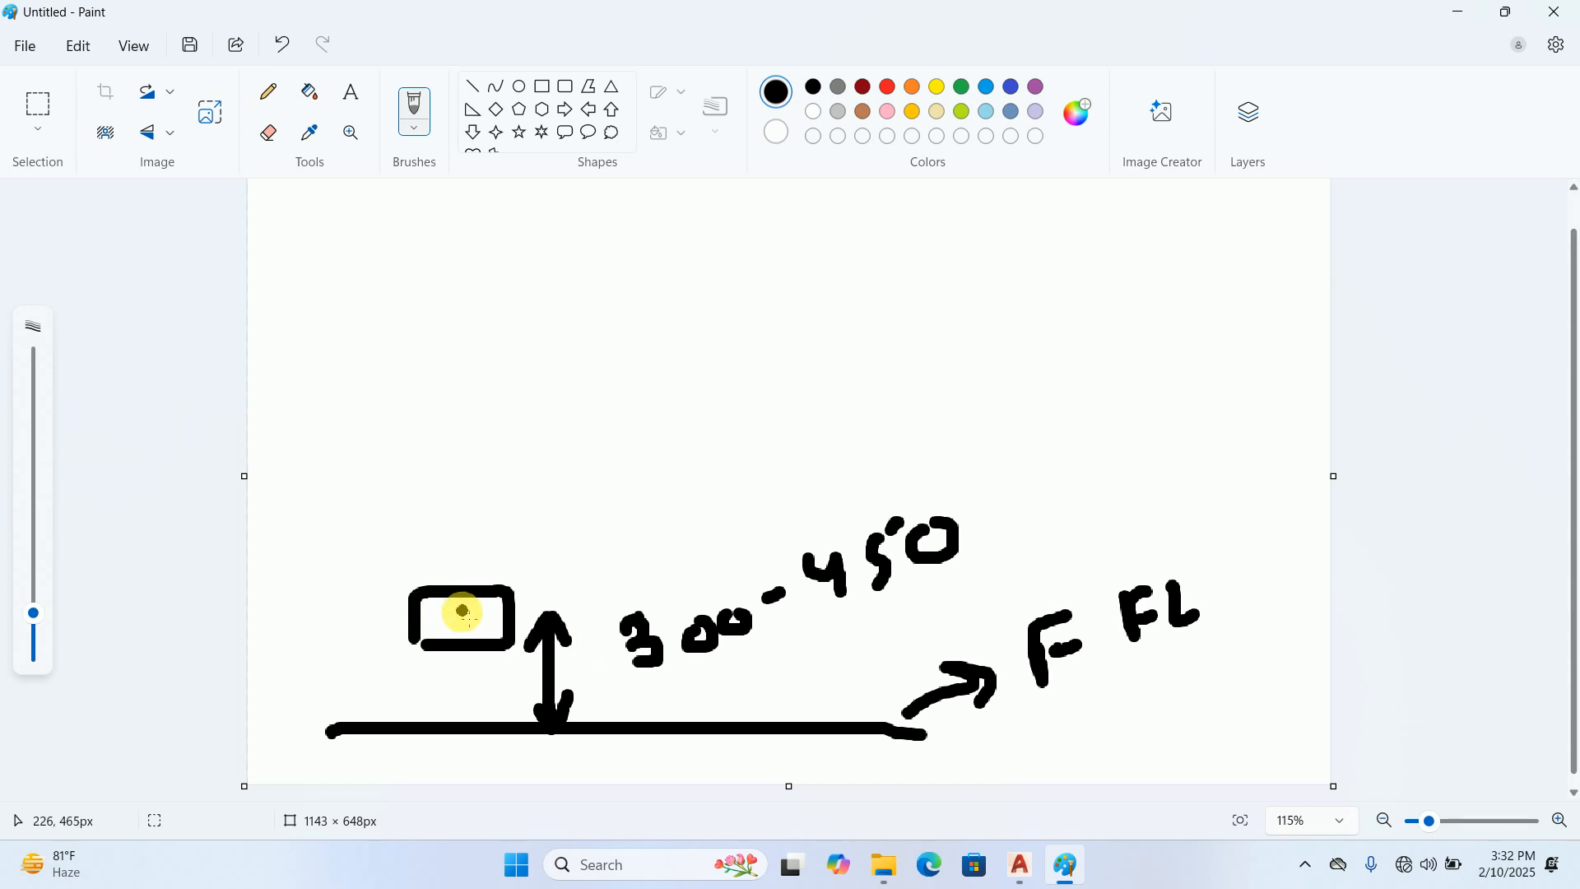
{"action": "left_click_drag", "start_coordinate": [476, 616], "coordinate": [568, 611]}
{"action": "left_click_drag", "start_coordinate": [597, 610], "coordinate": [583, 635]}
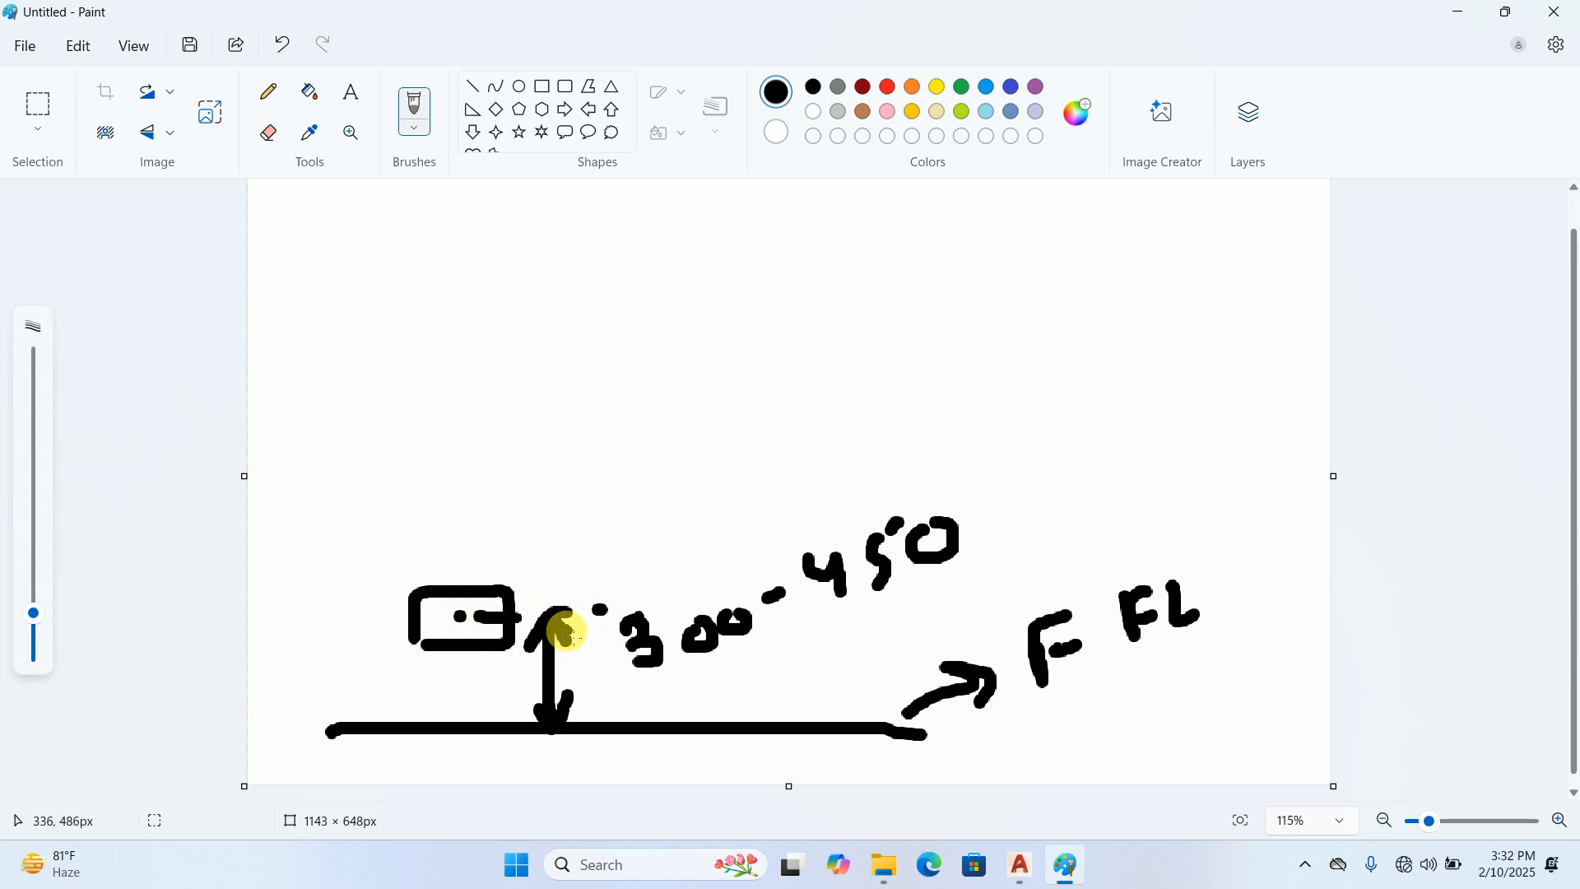
{"action": "key", "text": "ctrl+z"}
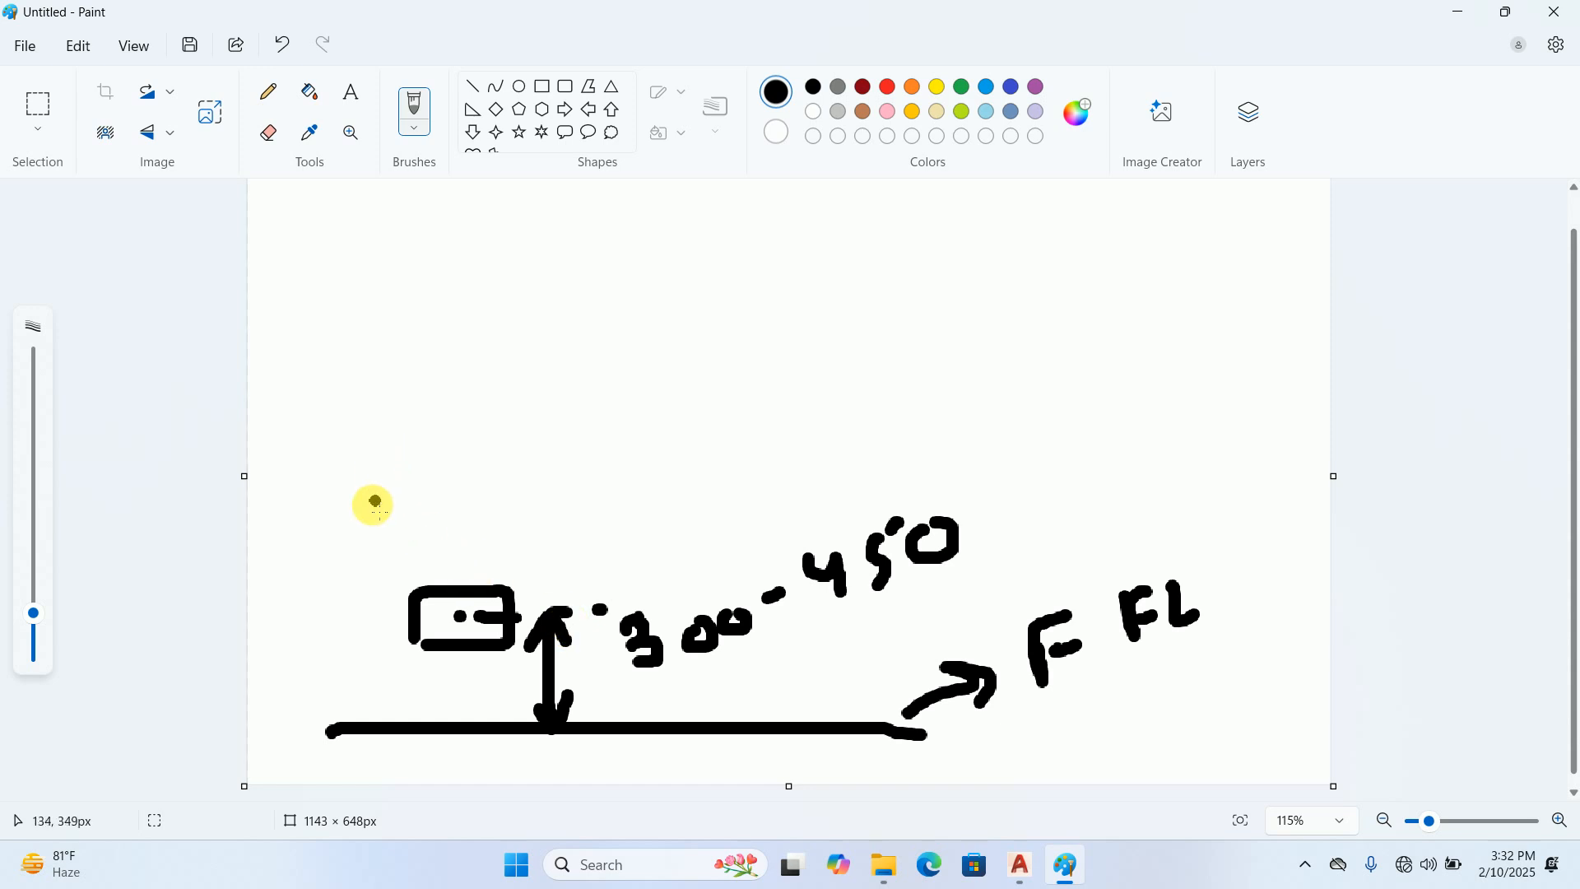
Sketch a second box above the first and add an arrow with the label P.S after the 300-450 height
{"action": "mouse_move", "coordinate": [366, 484]}
{"action": "left_mouse_down"}
{"action": "mouse_move", "coordinate": [462, 469]}
{"action": "mouse_move", "coordinate": [472, 511]}
{"action": "mouse_move", "coordinate": [391, 520]}
{"action": "left_mouse_up"}
{"action": "mouse_move", "coordinate": [988, 522]}
{"action": "left_mouse_down"}
{"action": "mouse_move", "coordinate": [1019, 512]}
{"action": "mouse_move", "coordinate": [1012, 535]}
{"action": "left_mouse_up"}
{"action": "mouse_move", "coordinate": [1068, 484]}
{"action": "left_mouse_down"}
{"action": "mouse_move", "coordinate": [1076, 516]}
{"action": "mouse_move", "coordinate": [1089, 504]}
{"action": "mouse_move", "coordinate": [1073, 520]}
{"action": "mouse_move", "coordinate": [1101, 540]}
{"action": "left_mouse_up"}
{"action": "left_click", "coordinate": [1154, 506]}
{"action": "mouse_move", "coordinate": [1168, 468]}
{"action": "left_mouse_down"}
{"action": "mouse_move", "coordinate": [1182, 497]}
{"action": "mouse_move", "coordinate": [1157, 510]}
{"action": "left_mouse_up"}
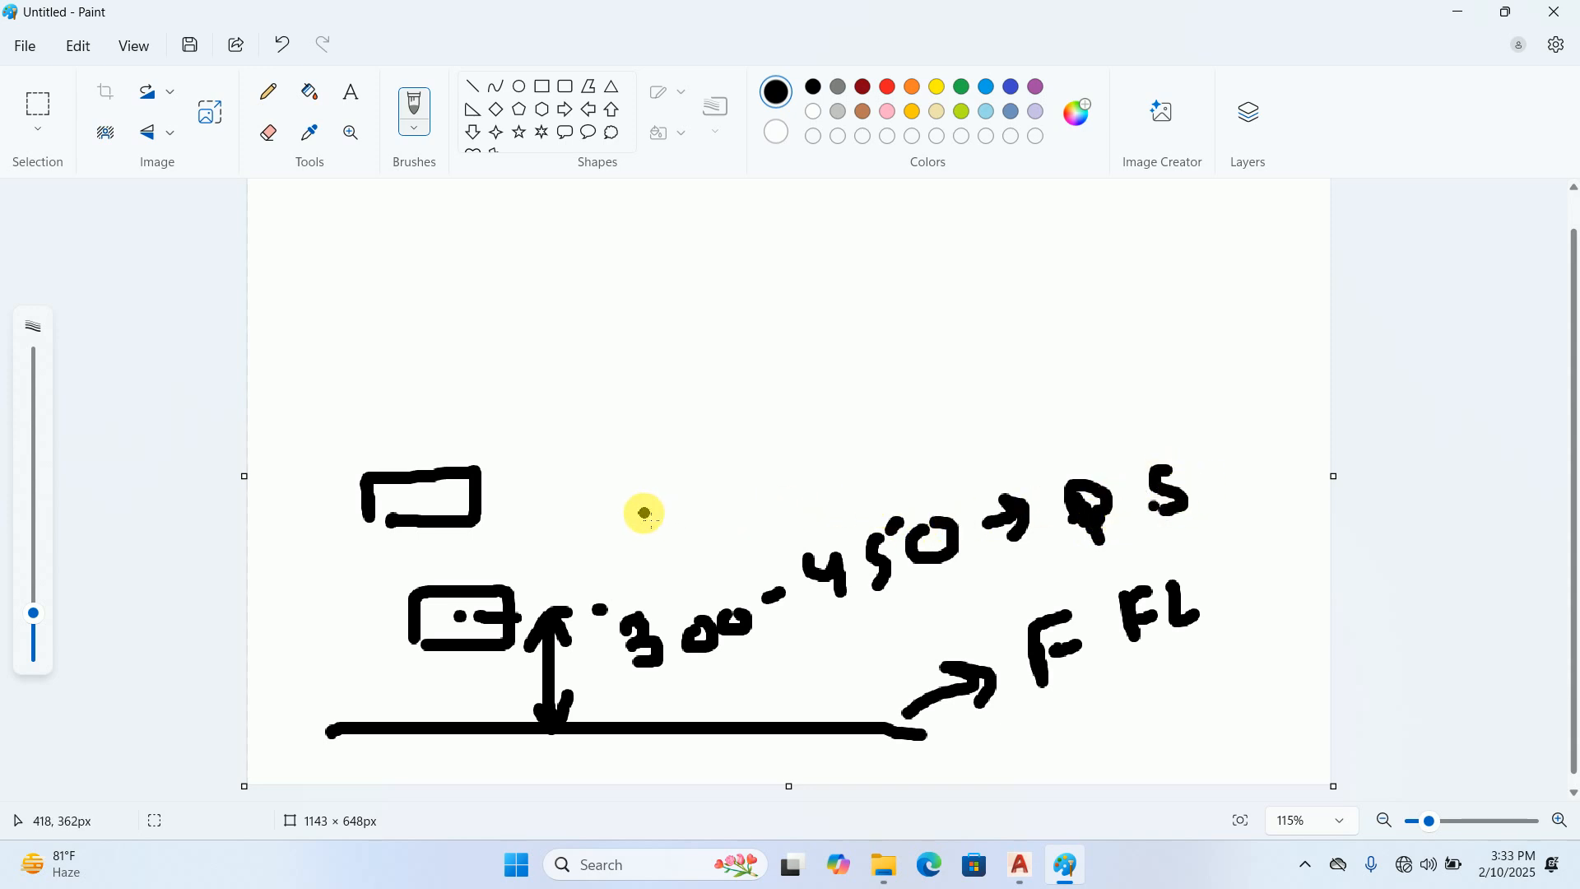
Draw a labelled double-headed height arrow from the floor line to the second box and a pointer arrow to the box's right
{"action": "mouse_move", "coordinate": [335, 499]}
{"action": "left_mouse_down"}
{"action": "mouse_move", "coordinate": [335, 670]}
{"action": "mouse_move", "coordinate": [317, 698]}
{"action": "mouse_move", "coordinate": [351, 705]}
{"action": "left_mouse_up"}
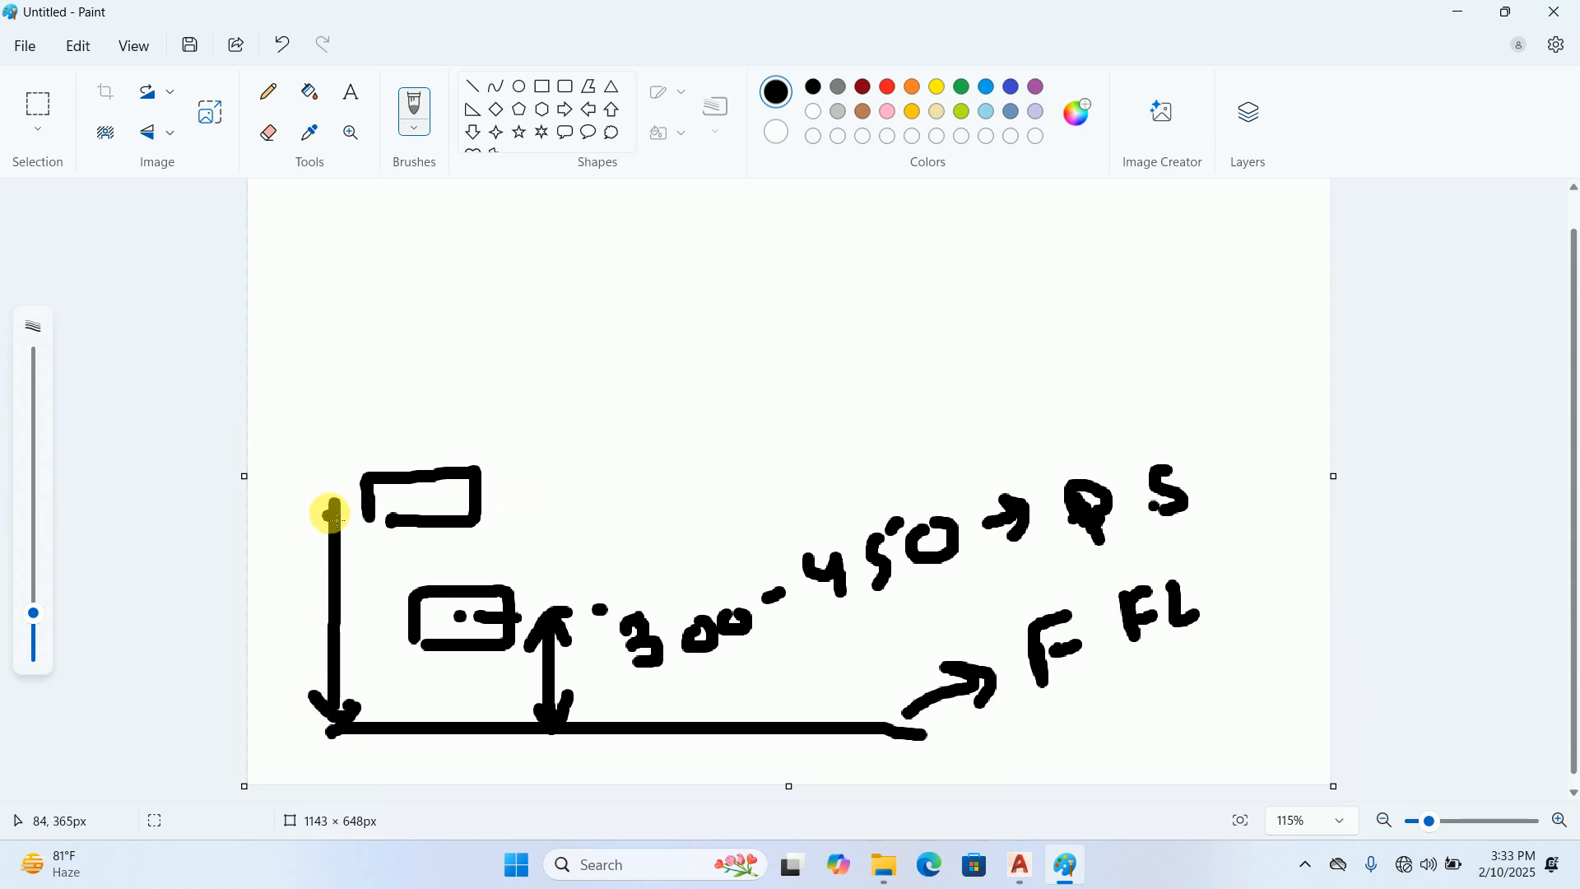
{"action": "left_click_drag", "start_coordinate": [320, 537], "coordinate": [350, 522]}
{"action": "mouse_move", "coordinate": [296, 607]}
{"action": "left_mouse_down"}
{"action": "mouse_move", "coordinate": [283, 624]}
{"action": "mouse_move", "coordinate": [329, 621]}
{"action": "left_mouse_up"}
{"action": "mouse_move", "coordinate": [536, 492]}
{"action": "left_mouse_down"}
{"action": "mouse_move", "coordinate": [623, 477]}
{"action": "mouse_move", "coordinate": [630, 499]}
{"action": "left_mouse_up"}
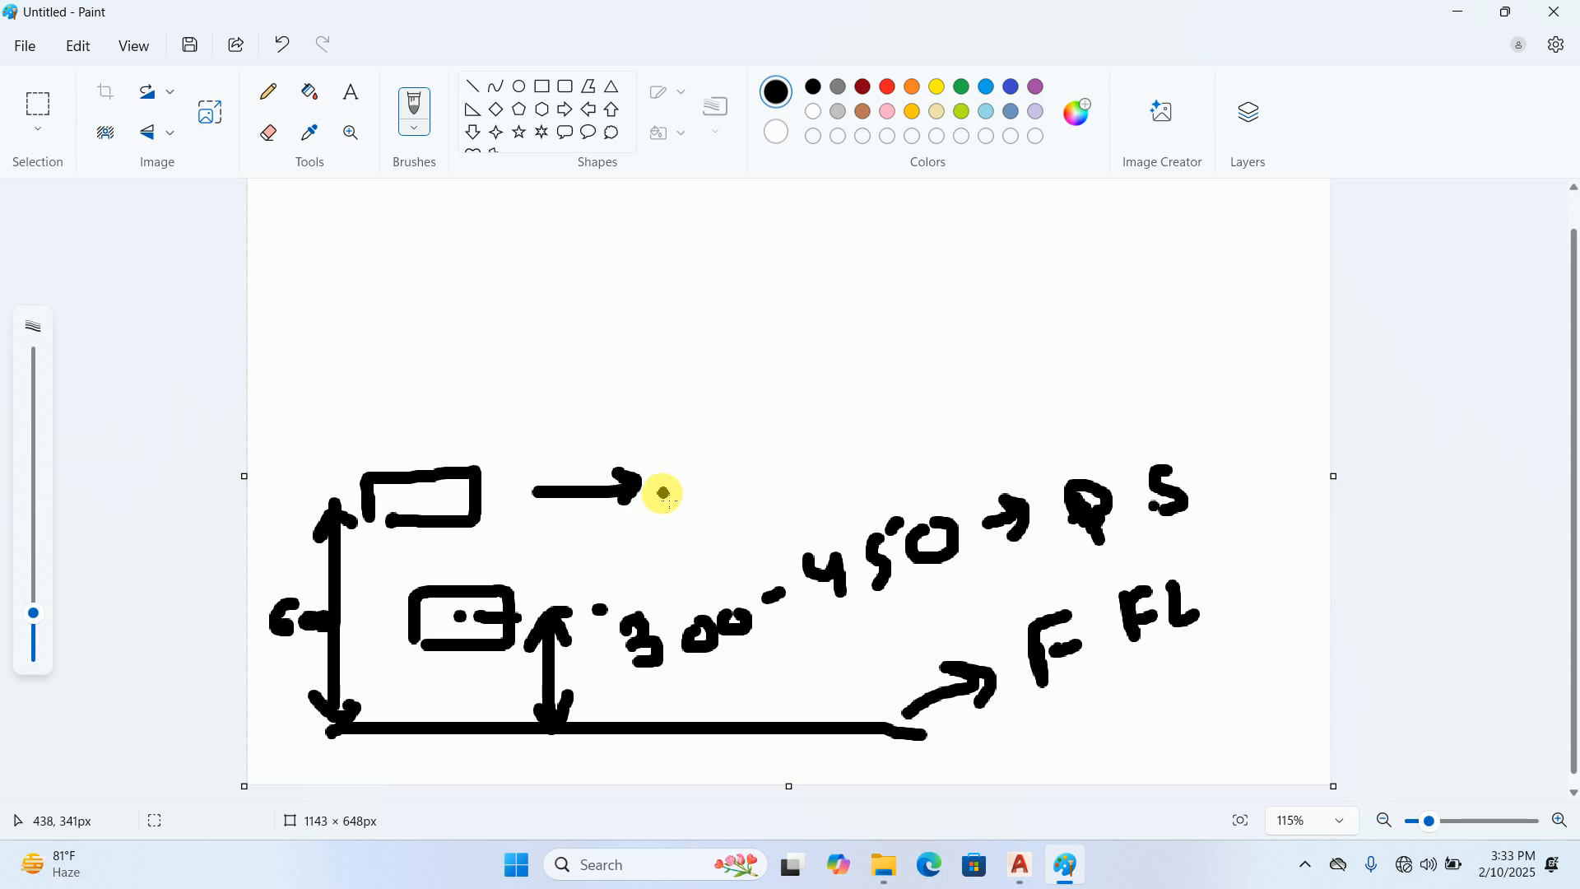
Write the label "side table, TV units" at the end of the second box's pointer arrow
{"action": "mouse_move", "coordinate": [705, 456]}
{"action": "left_mouse_down"}
{"action": "mouse_move", "coordinate": [681, 459]}
{"action": "mouse_move", "coordinate": [678, 484]}
{"action": "mouse_move", "coordinate": [755, 448]}
{"action": "mouse_move", "coordinate": [759, 467]}
{"action": "left_mouse_up"}
{"action": "left_click", "coordinate": [724, 455]}
{"action": "left_click_drag", "start_coordinate": [778, 467], "coordinate": [797, 464]}
{"action": "left_click_drag", "start_coordinate": [828, 406], "coordinate": [854, 462]}
{"action": "mouse_move", "coordinate": [831, 448]}
{"action": "left_mouse_down"}
{"action": "mouse_move", "coordinate": [948, 403]}
{"action": "mouse_move", "coordinate": [1033, 400]}
{"action": "mouse_move", "coordinate": [1026, 359]}
{"action": "left_mouse_up"}
{"action": "left_click_drag", "start_coordinate": [998, 417], "coordinate": [1023, 422]}
{"action": "mouse_move", "coordinate": [1043, 359]}
{"action": "left_mouse_down"}
{"action": "mouse_move", "coordinate": [1174, 310]}
{"action": "mouse_move", "coordinate": [1179, 338]}
{"action": "mouse_move", "coordinate": [1199, 326]}
{"action": "mouse_move", "coordinate": [1206, 345]}
{"action": "left_mouse_up"}
{"action": "left_click", "coordinate": [1164, 375]}
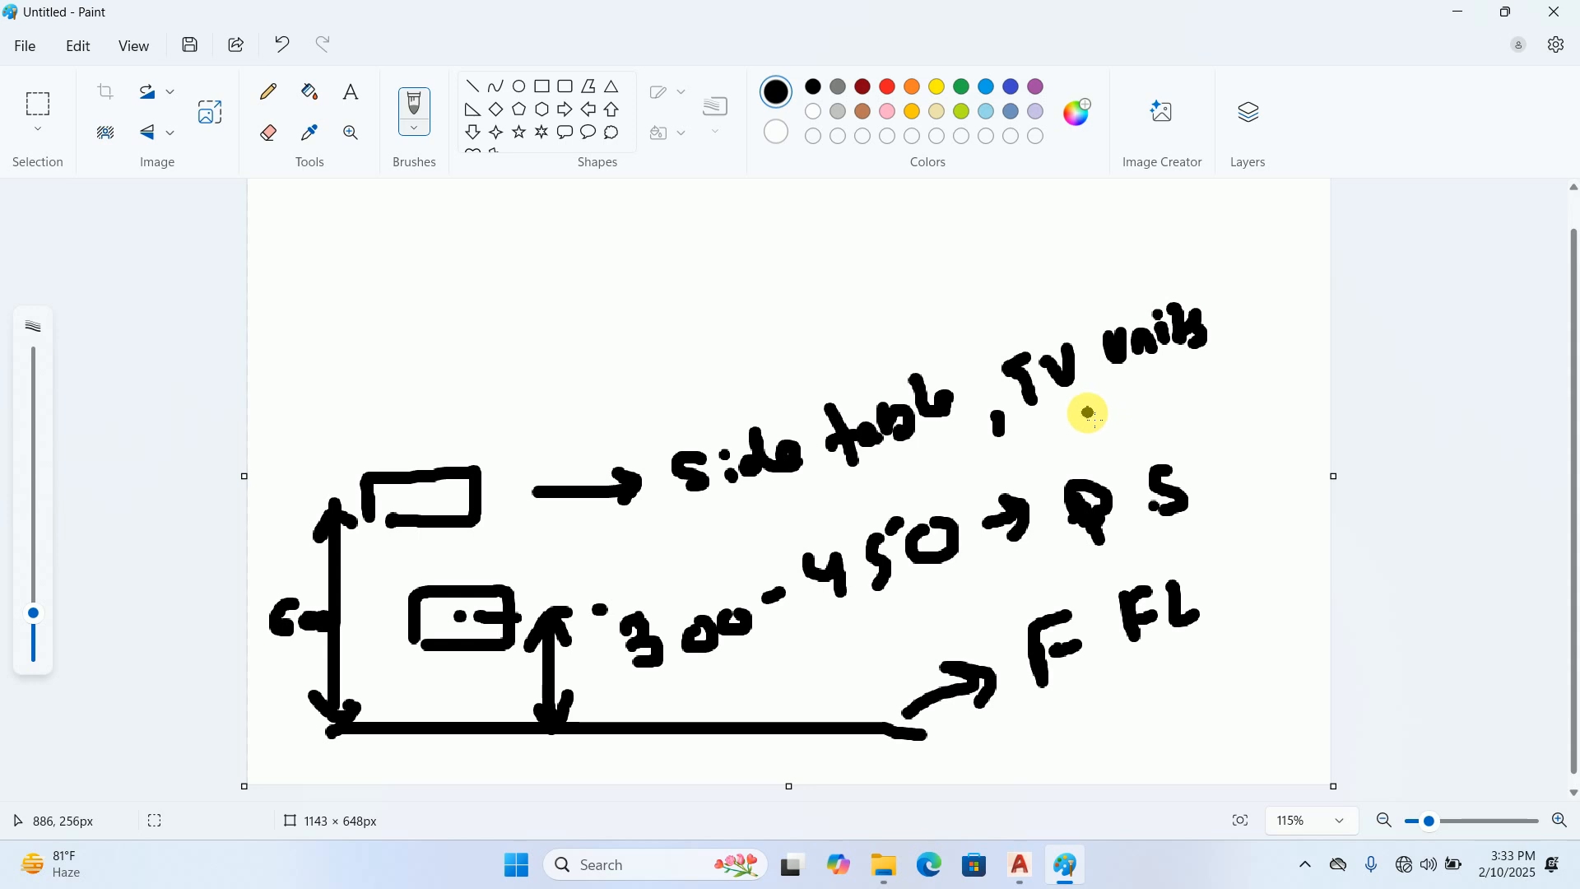
Sketch a third box above the second with a height arrow down to the floor line and a pointer arrow to its right
{"action": "left_click", "coordinate": [421, 500]}
{"action": "scroll", "coordinate": [420, 500], "scroll_direction": "up", "scroll_amount": 1}
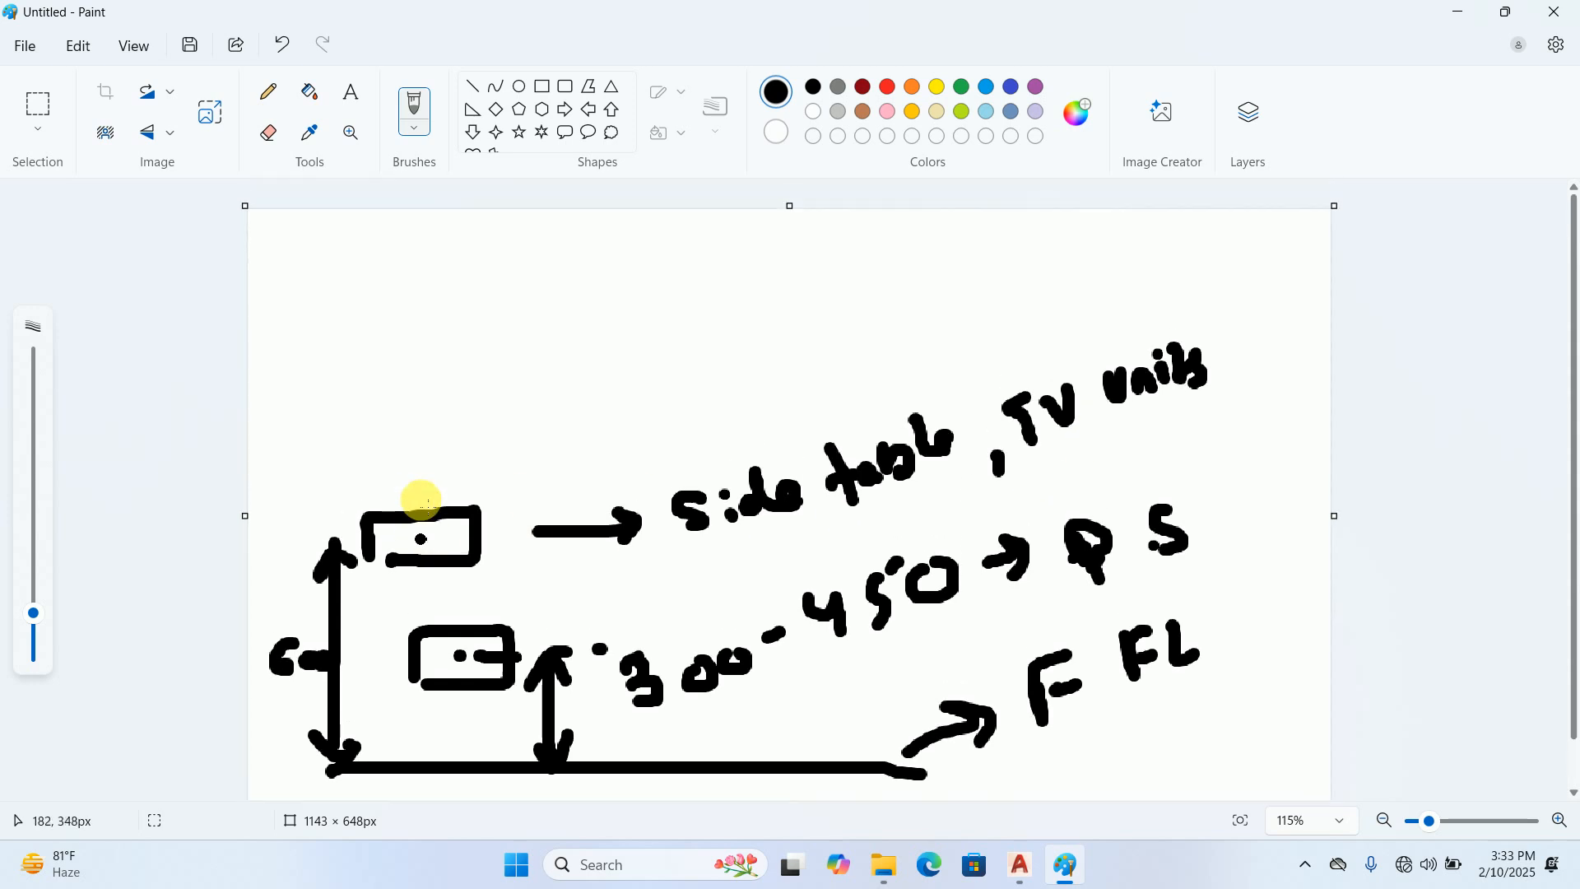
{"action": "mouse_move", "coordinate": [365, 379]}
{"action": "left_mouse_down"}
{"action": "mouse_move", "coordinate": [360, 412]}
{"action": "mouse_move", "coordinate": [463, 379]}
{"action": "mouse_move", "coordinate": [451, 412]}
{"action": "mouse_move", "coordinate": [362, 416]}
{"action": "mouse_move", "coordinate": [352, 448]}
{"action": "mouse_move", "coordinate": [360, 741]}
{"action": "mouse_move", "coordinate": [400, 750]}
{"action": "left_mouse_up"}
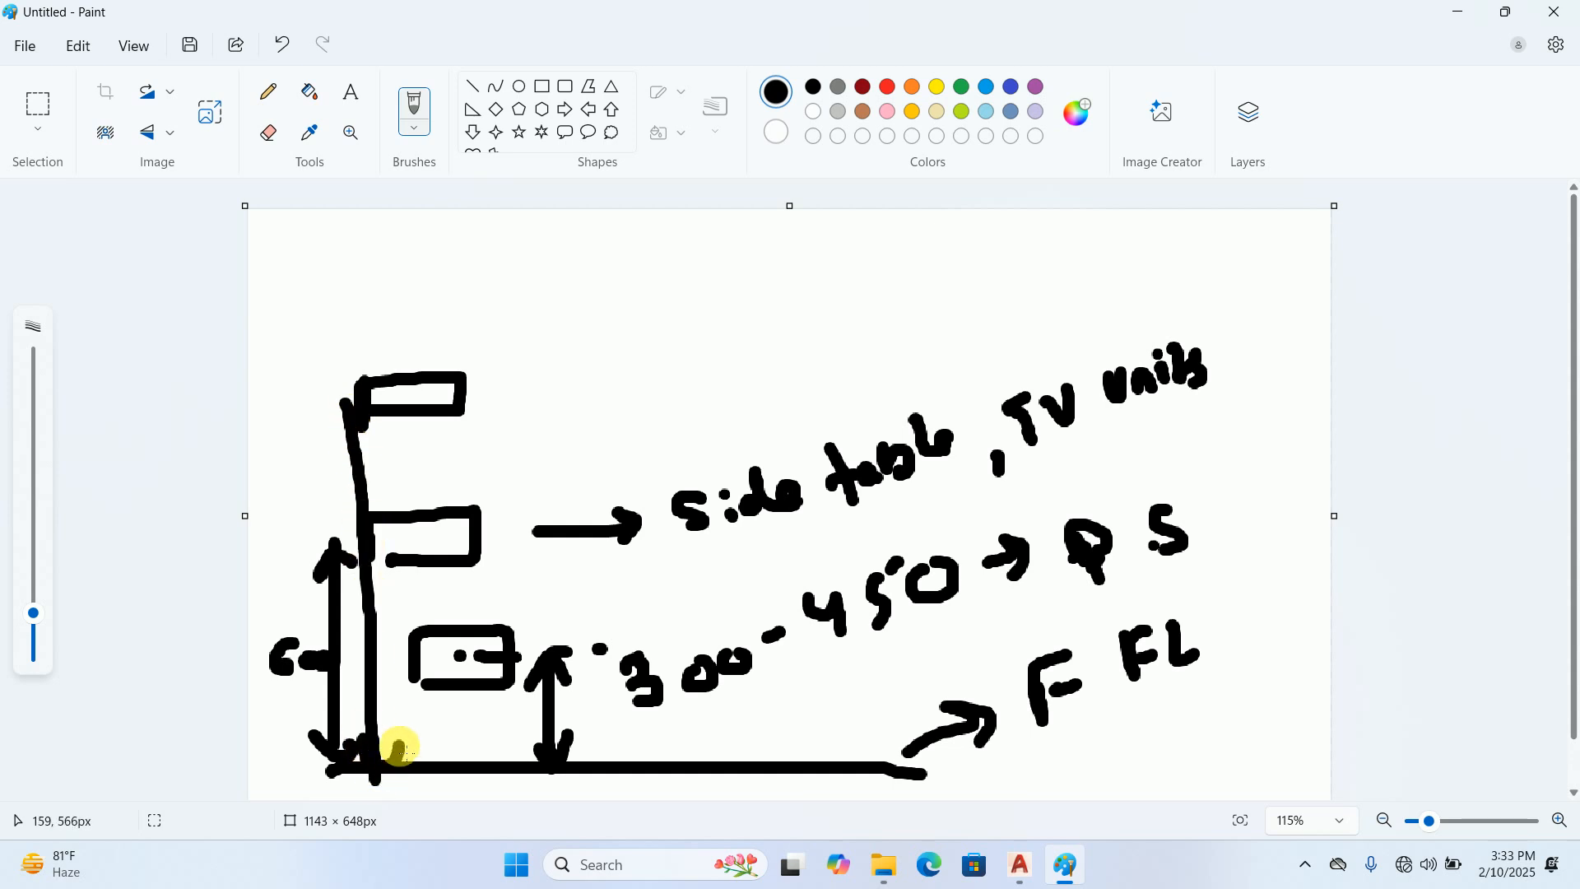
{"action": "mouse_move", "coordinate": [329, 374]}
{"action": "left_mouse_down"}
{"action": "mouse_move", "coordinate": [338, 423]}
{"action": "mouse_move", "coordinate": [353, 406]}
{"action": "left_mouse_up"}
{"action": "left_click_drag", "start_coordinate": [492, 389], "coordinate": [564, 393]}
Label the third box with the height range 3'-4' and the abbreviation G S.B
{"action": "mouse_move", "coordinate": [663, 353]}
{"action": "left_mouse_down"}
{"action": "mouse_move", "coordinate": [656, 401]}
{"action": "mouse_move", "coordinate": [649, 353]}
{"action": "mouse_move", "coordinate": [819, 342]}
{"action": "mouse_move", "coordinate": [836, 311]}
{"action": "mouse_move", "coordinate": [832, 334]}
{"action": "left_mouse_up"}
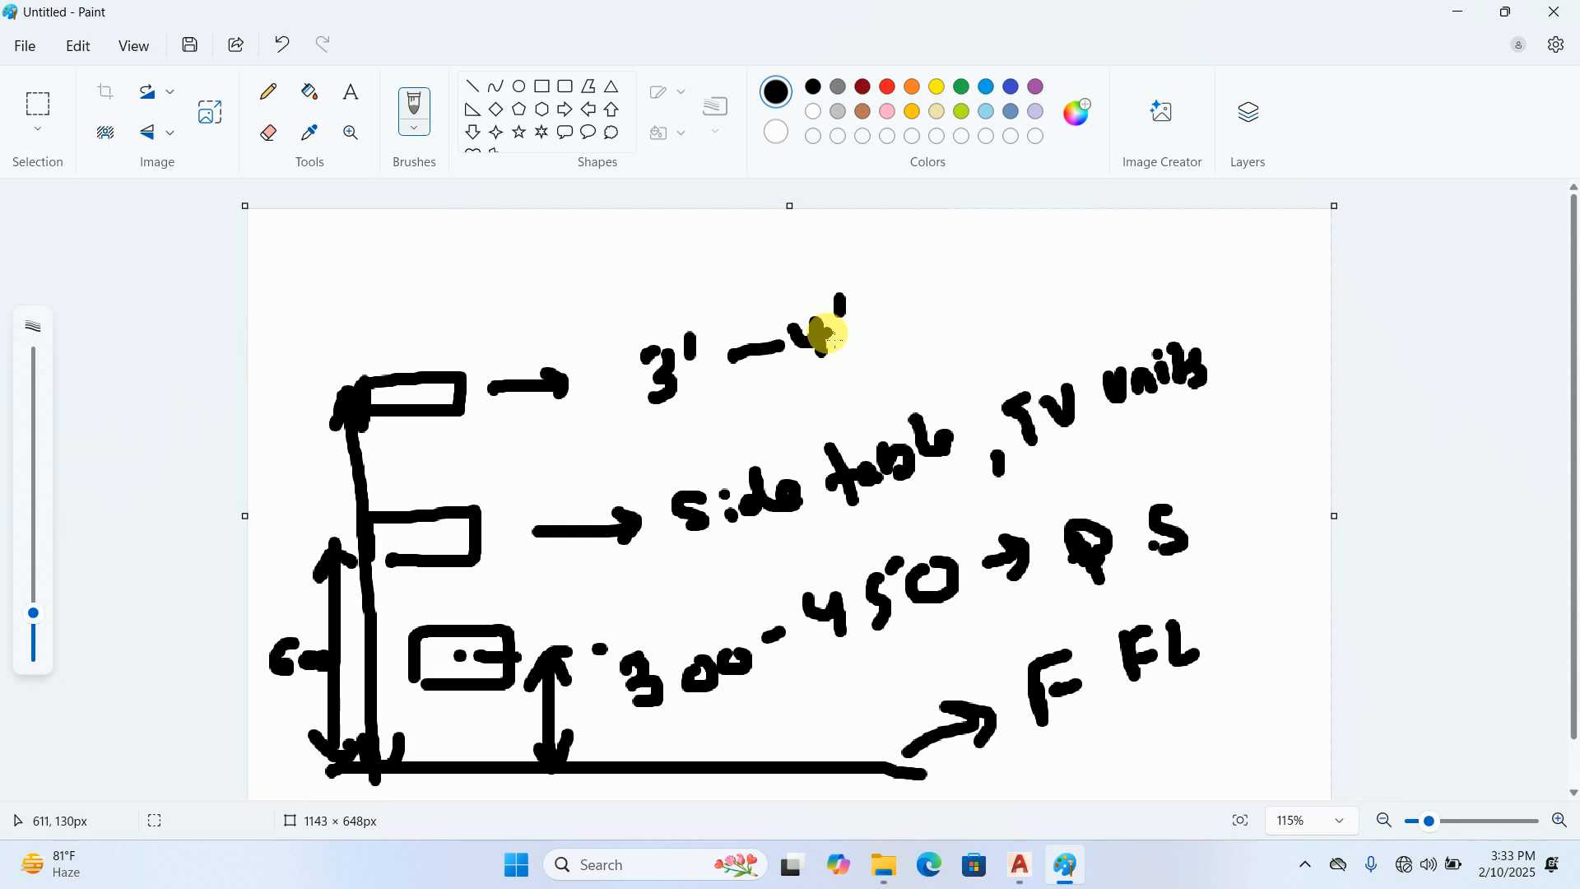
{"action": "mouse_move", "coordinate": [864, 316]}
{"action": "left_mouse_down"}
{"action": "mouse_move", "coordinate": [997, 300]}
{"action": "mouse_move", "coordinate": [1060, 251]}
{"action": "mouse_move", "coordinate": [1074, 277]}
{"action": "left_mouse_up"}
{"action": "left_click", "coordinate": [986, 284]}
{"action": "left_click", "coordinate": [1041, 283]}
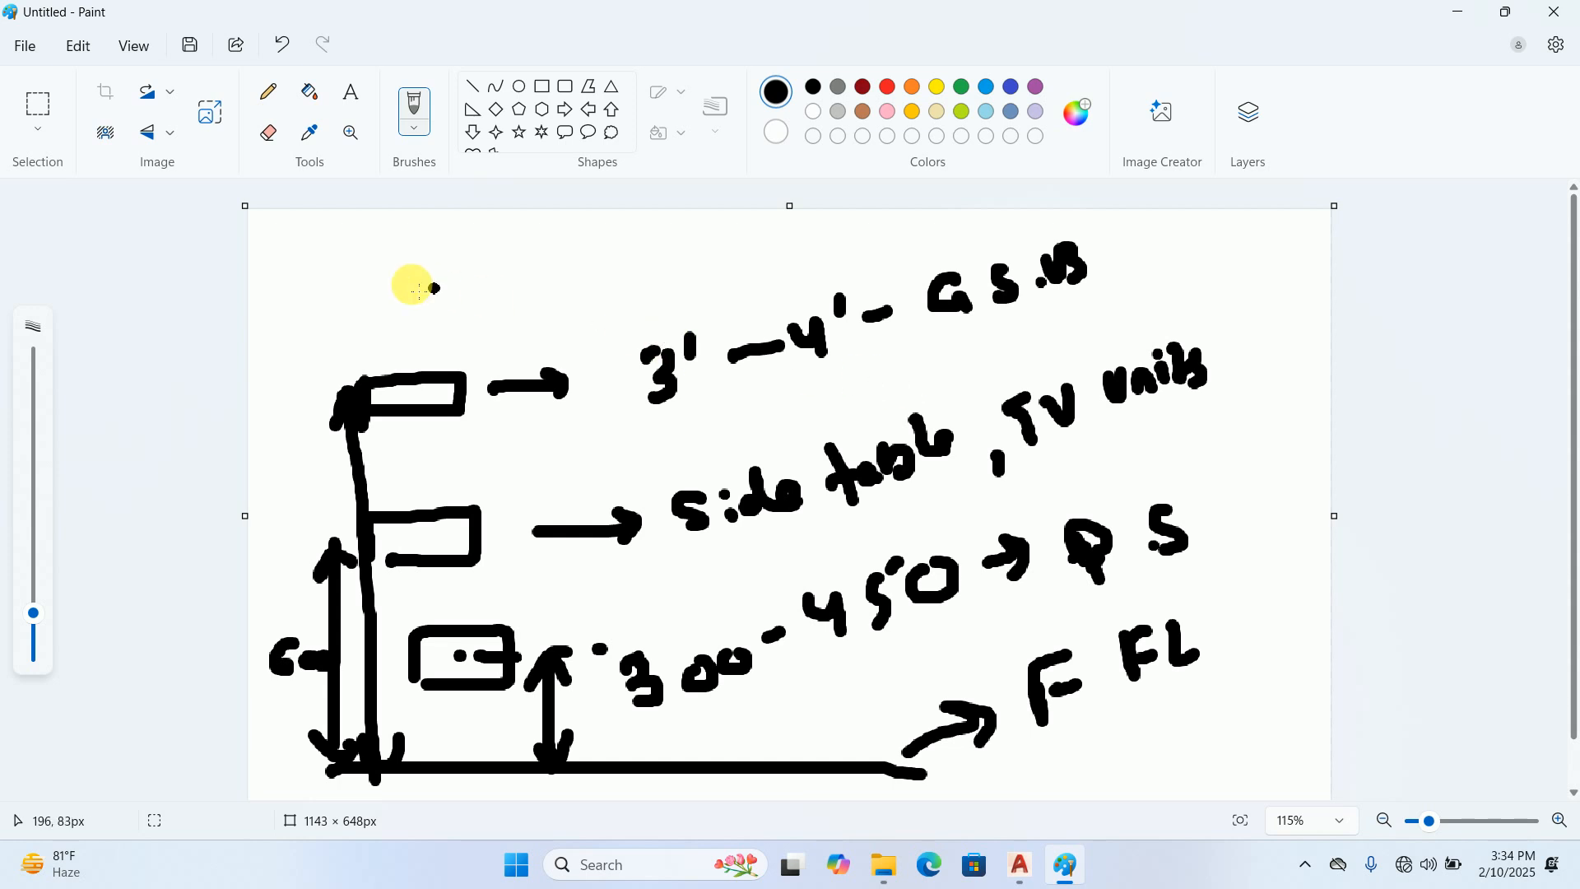
Sketch a fourth box at the upper edge of the canvas and label it P.S with an arrow leading to an A.C note
{"action": "mouse_move", "coordinate": [351, 273]}
{"action": "left_mouse_down"}
{"action": "mouse_move", "coordinate": [352, 298]}
{"action": "mouse_move", "coordinate": [385, 258]}
{"action": "mouse_move", "coordinate": [431, 293]}
{"action": "mouse_move", "coordinate": [376, 293]}
{"action": "mouse_move", "coordinate": [515, 286]}
{"action": "left_mouse_up"}
{"action": "mouse_move", "coordinate": [596, 248]}
{"action": "left_mouse_down"}
{"action": "mouse_move", "coordinate": [599, 288]}
{"action": "mouse_move", "coordinate": [603, 268]}
{"action": "mouse_move", "coordinate": [680, 257]}
{"action": "mouse_move", "coordinate": [649, 282]}
{"action": "mouse_move", "coordinate": [829, 236]}
{"action": "mouse_move", "coordinate": [843, 261]}
{"action": "mouse_move", "coordinate": [947, 238]}
{"action": "left_mouse_up"}
{"action": "left_click", "coordinate": [628, 270]}
Draw the fourth box's height arrow from the floor line, write its height above the arrow, and underline the 3'-4' label
{"action": "left_click_drag", "start_coordinate": [289, 320], "coordinate": [272, 735]}
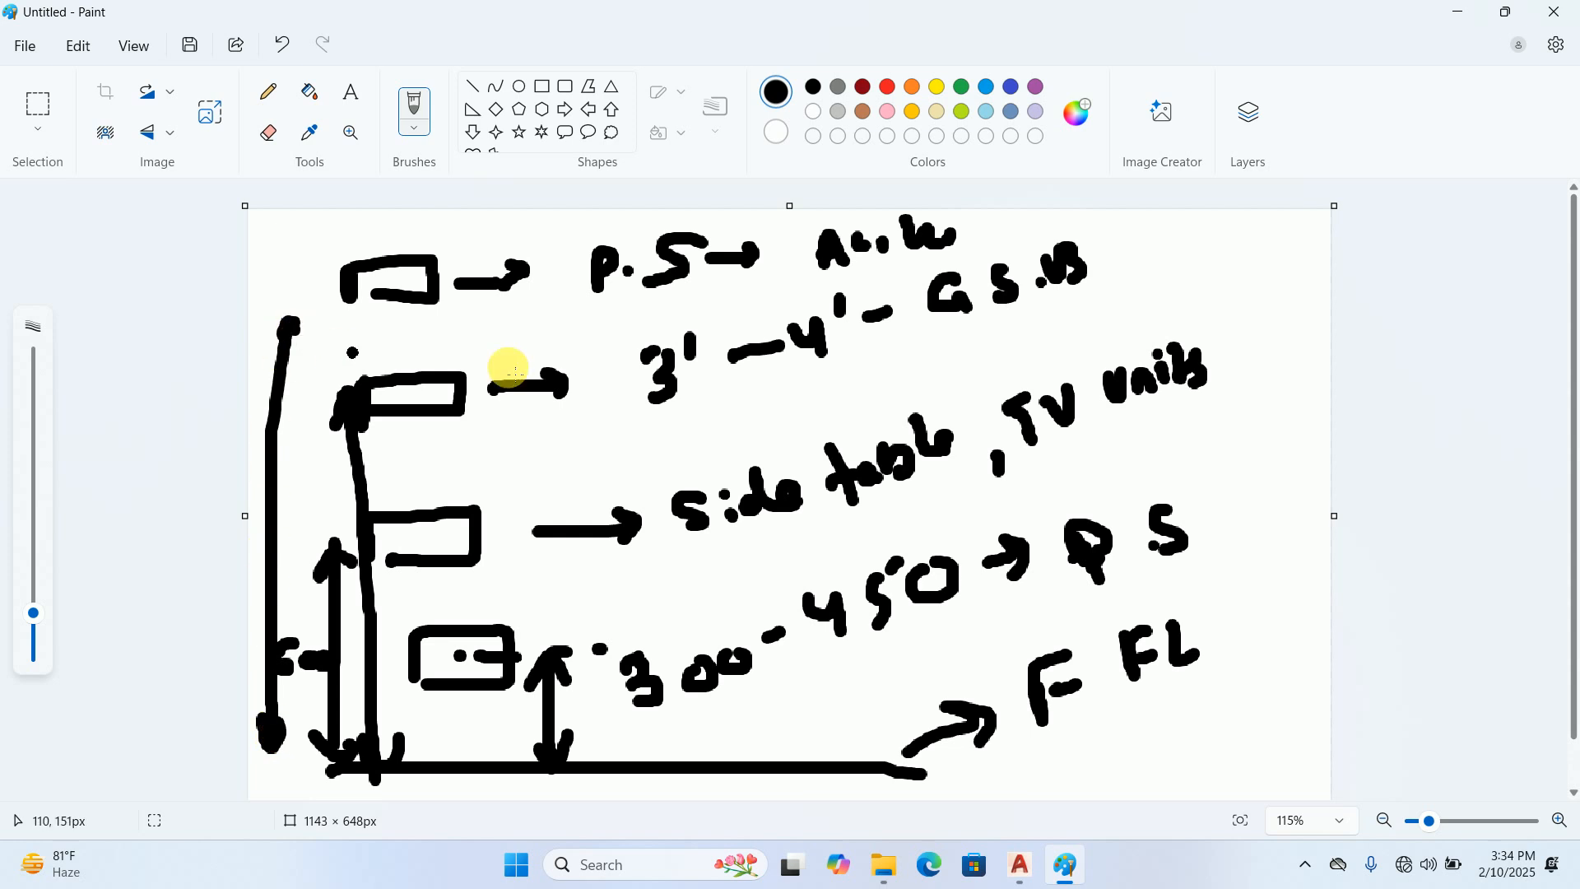
{"action": "left_click_drag", "start_coordinate": [690, 423], "coordinate": [839, 391]}
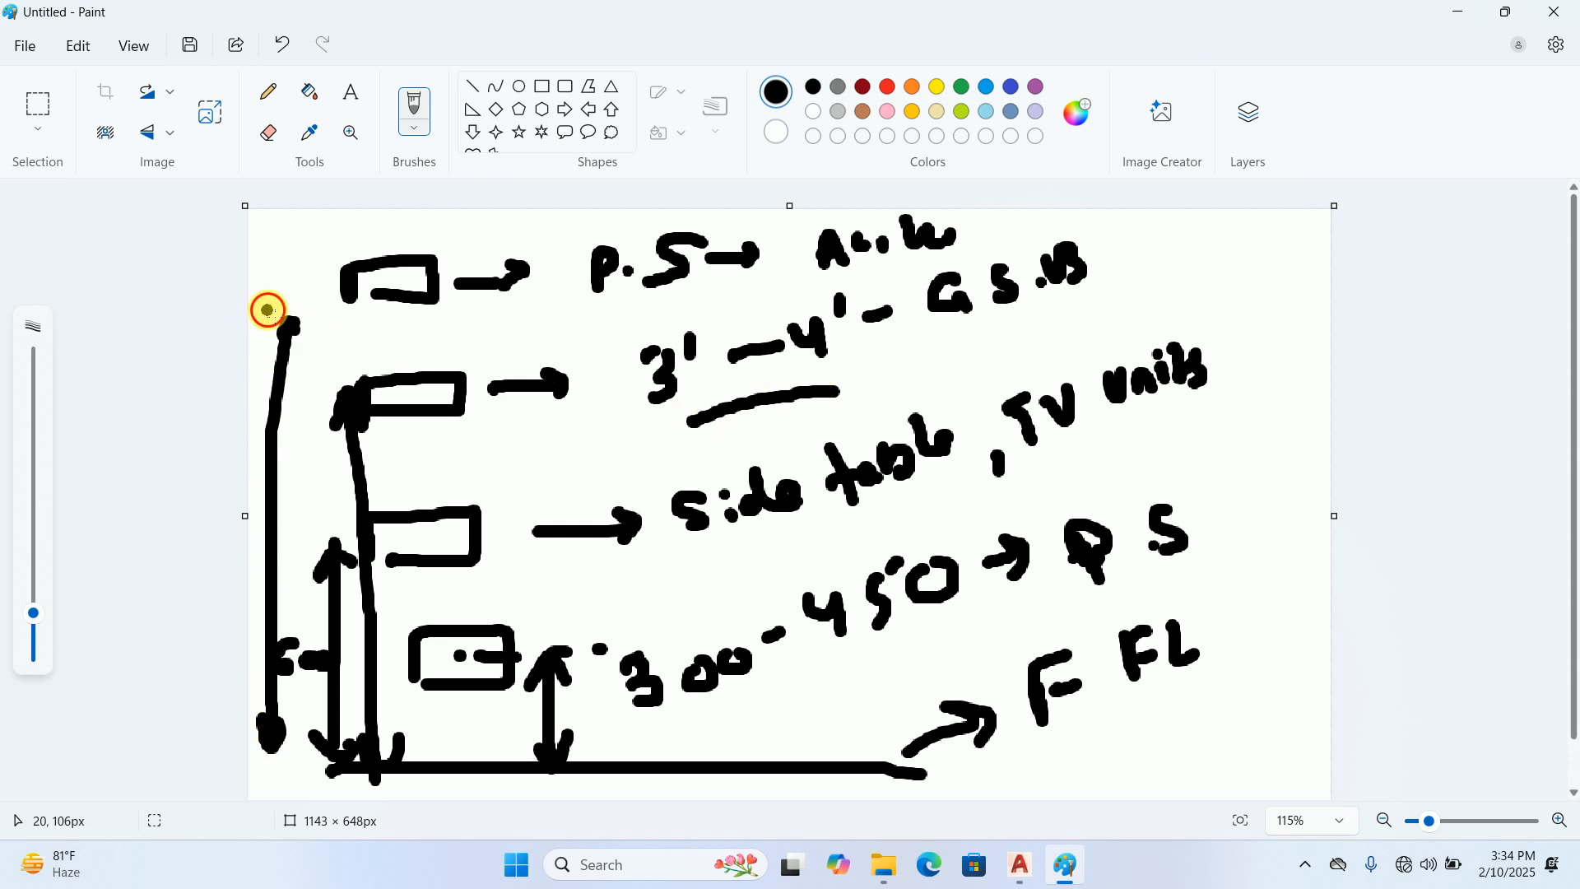
{"action": "mouse_move", "coordinate": [282, 323]}
{"action": "left_mouse_down"}
{"action": "mouse_move", "coordinate": [278, 310]}
{"action": "mouse_move", "coordinate": [308, 347]}
{"action": "left_mouse_up"}
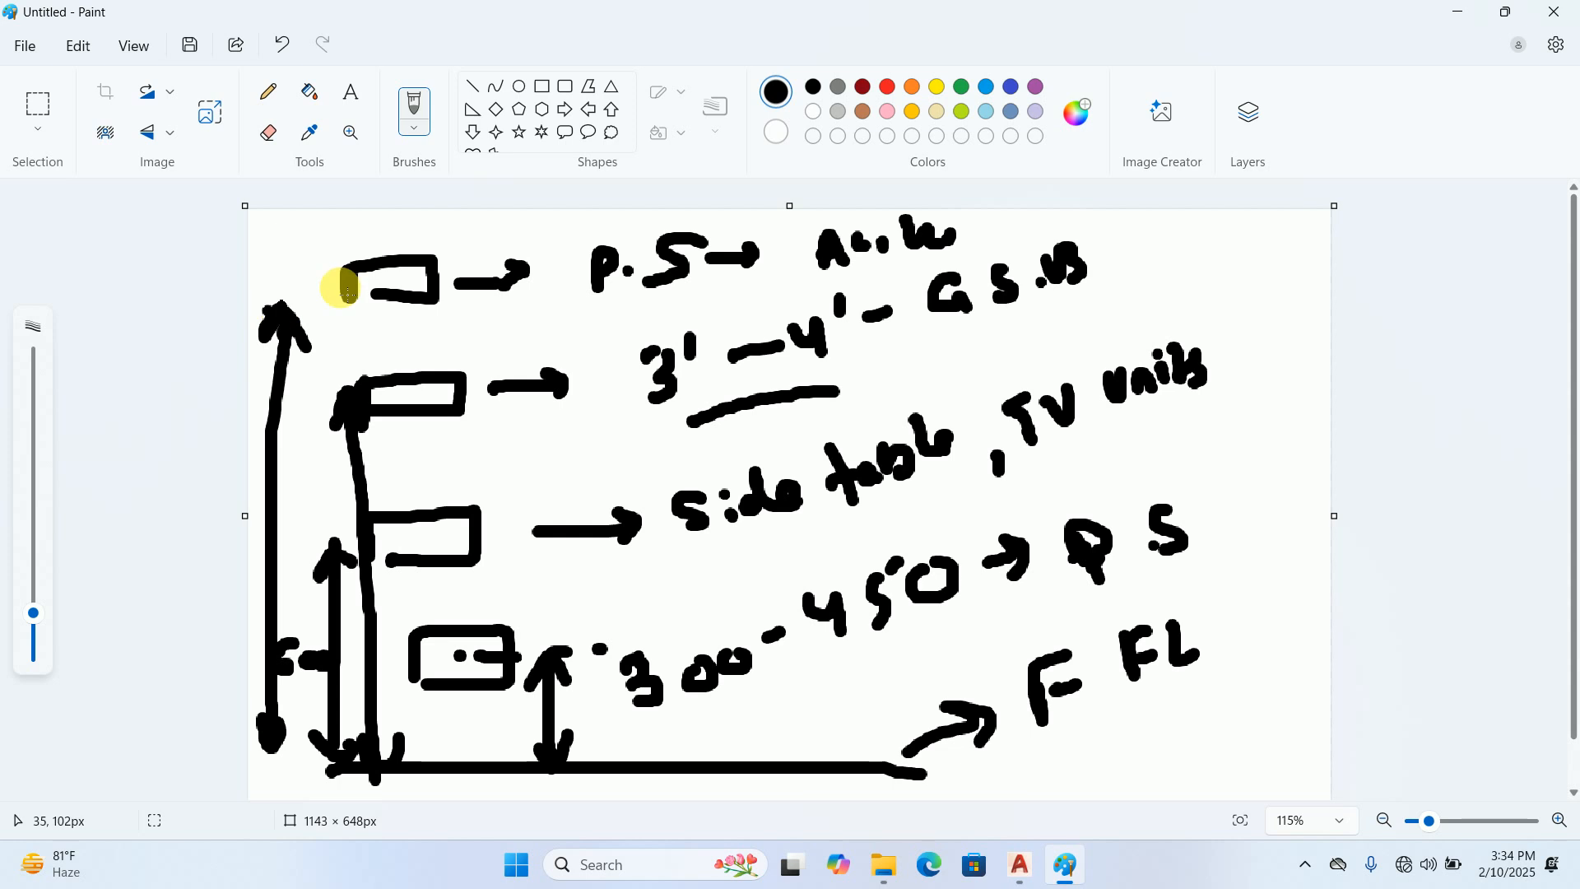
{"action": "left_click_drag", "start_coordinate": [1000, 231], "coordinate": [1008, 229]}
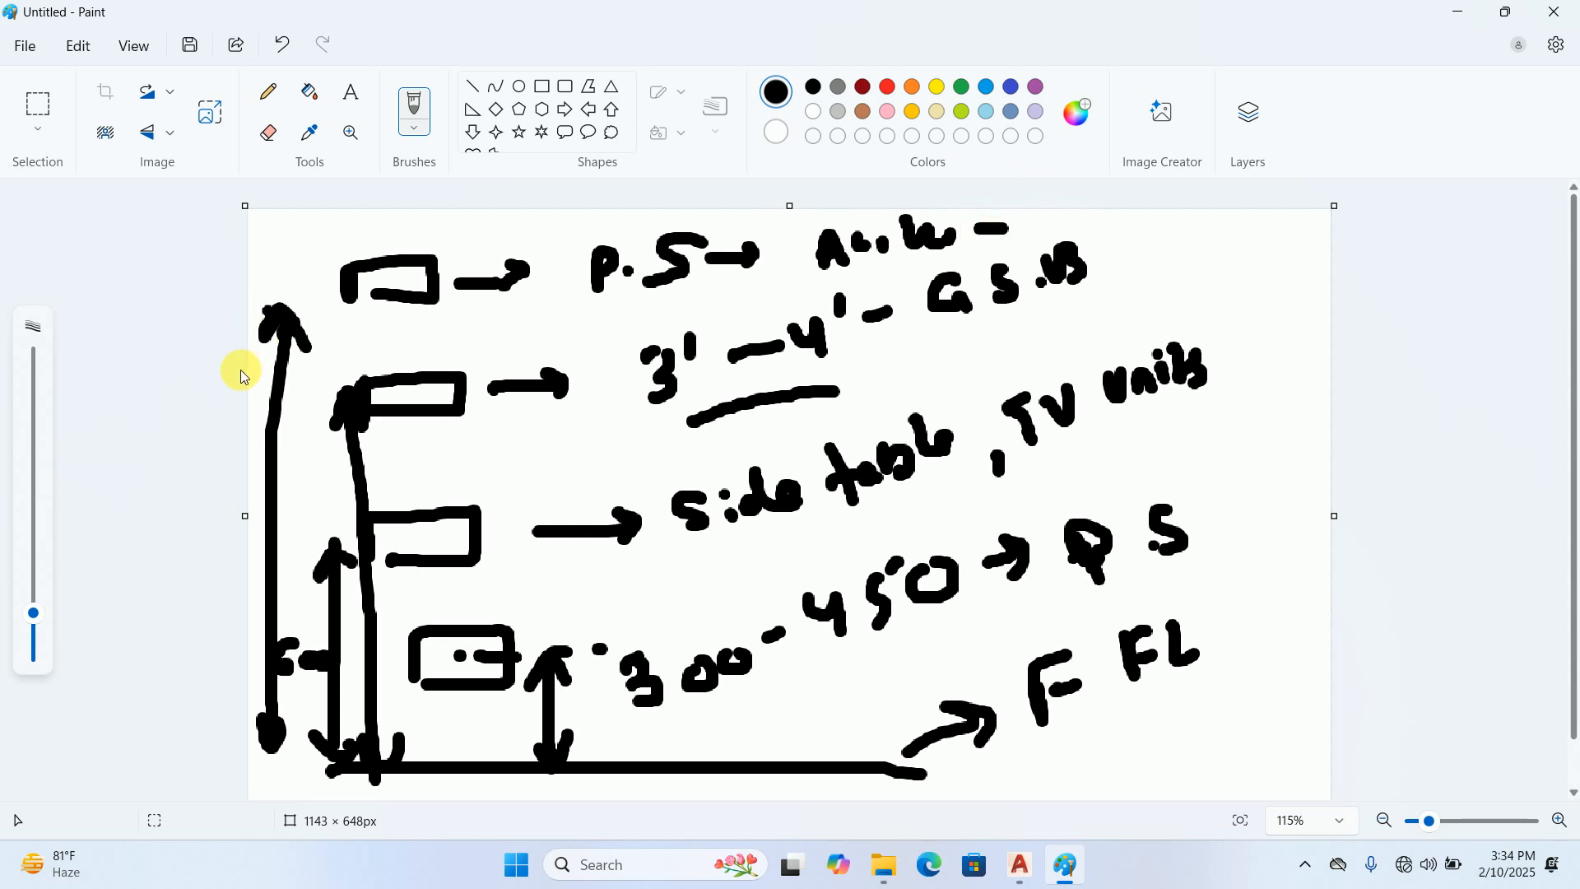
{"action": "left_click", "coordinate": [302, 264]}
{"action": "mouse_move", "coordinate": [267, 244]}
{"action": "left_mouse_down"}
{"action": "mouse_move", "coordinate": [267, 280]}
{"action": "mouse_move", "coordinate": [302, 232]}
{"action": "left_mouse_up"}
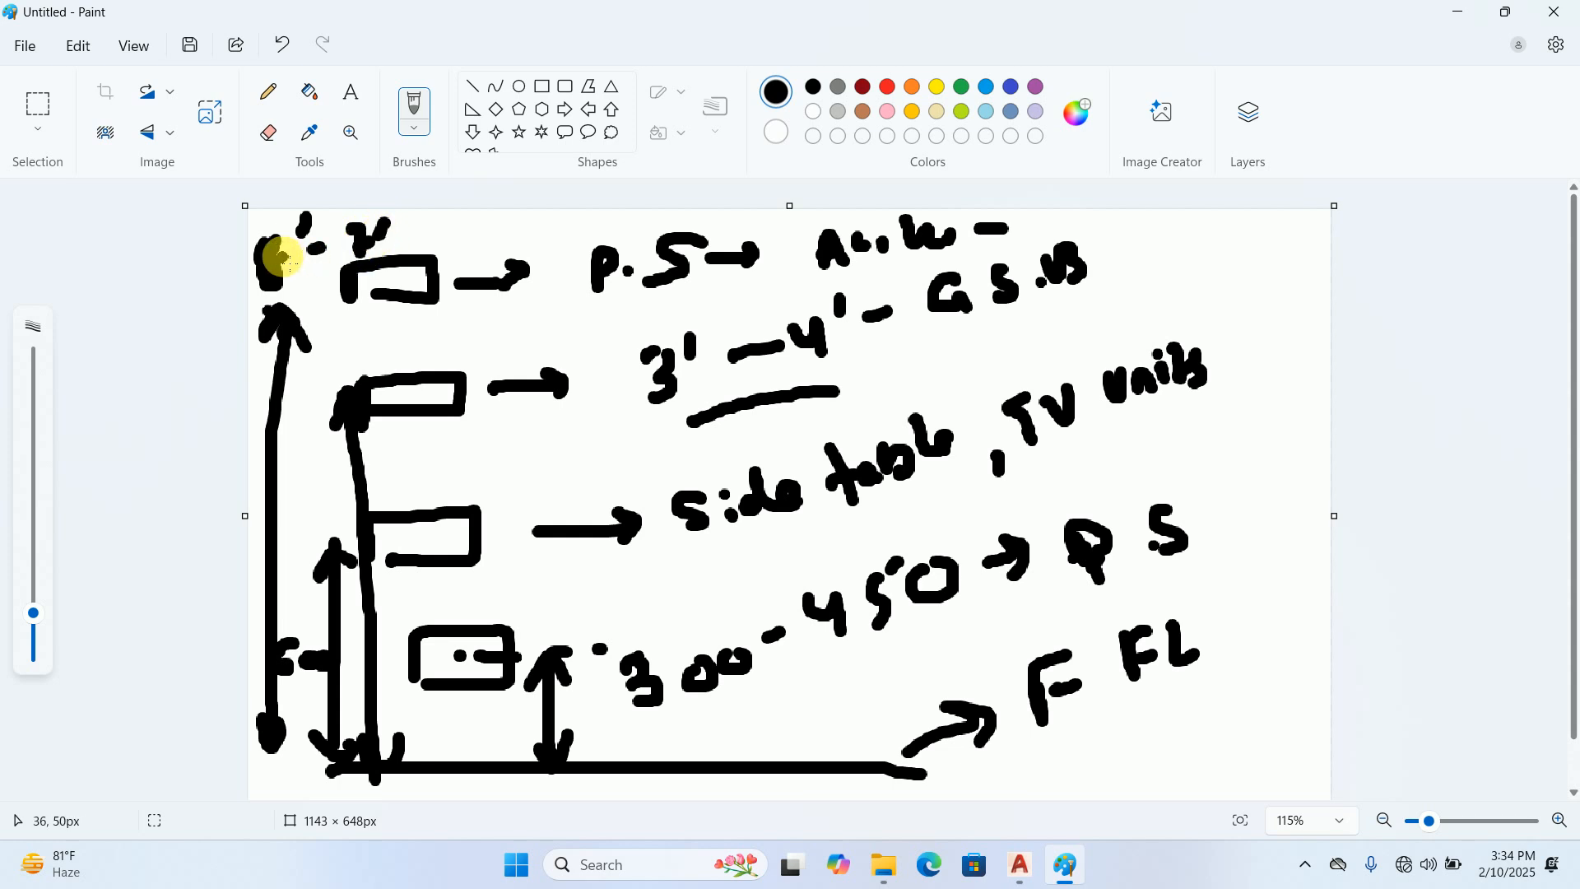
{"action": "mouse_move", "coordinate": [274, 261]}
{"action": "left_mouse_down"}
{"action": "mouse_move", "coordinate": [275, 247]}
{"action": "mouse_move", "coordinate": [275, 300]}
{"action": "left_mouse_up"}
{"action": "left_click_drag", "start_coordinate": [356, 422], "coordinate": [352, 393]}
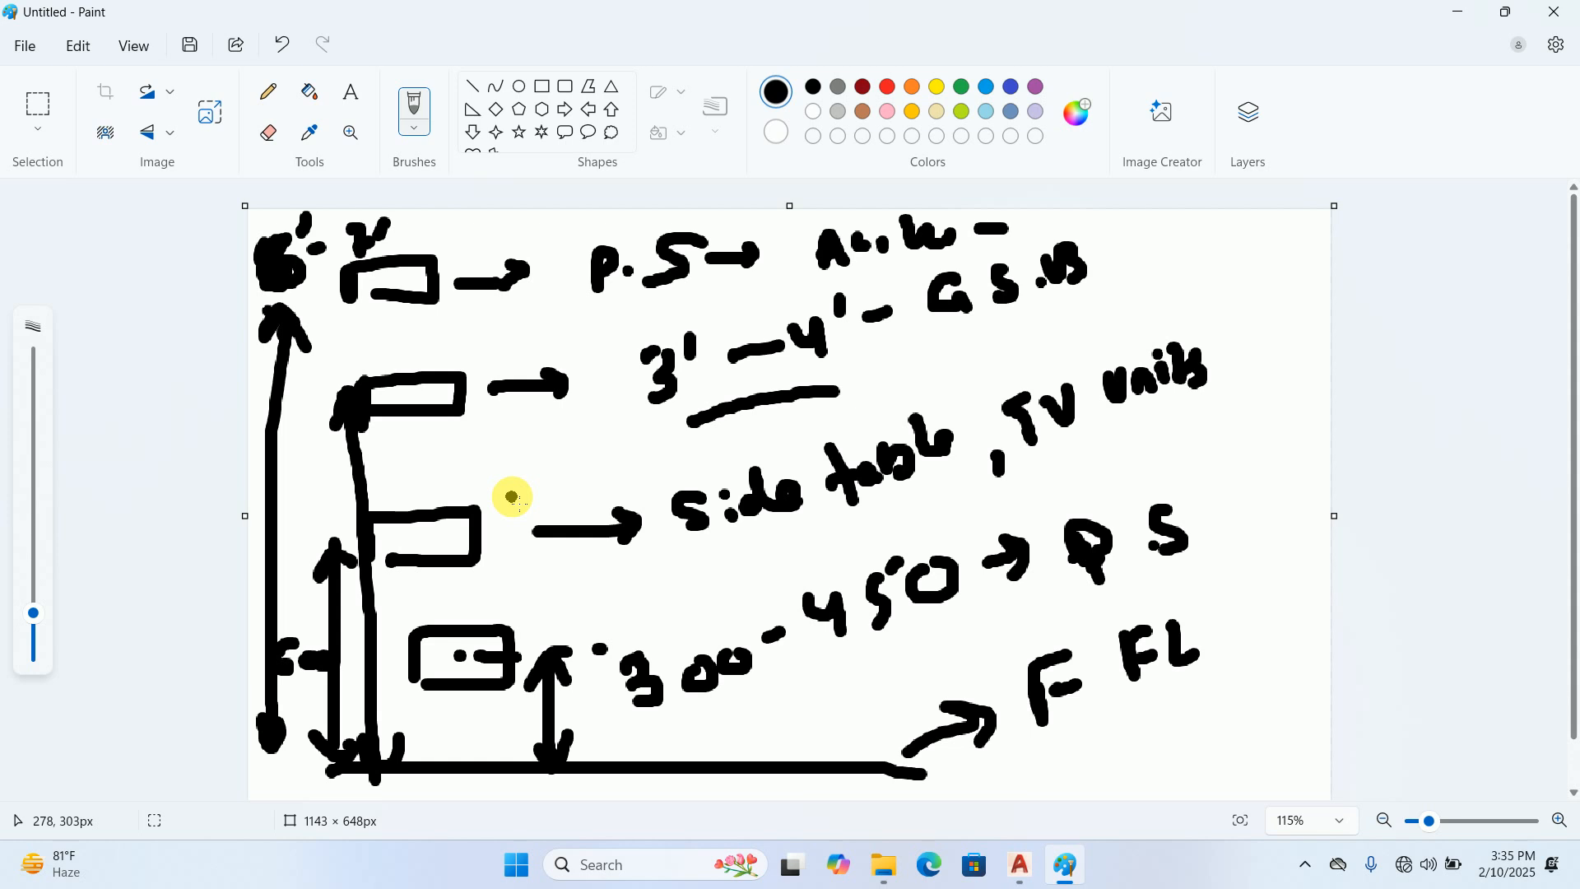
Switch back to AutoCAD and examine the reception, its split AC and lights, and the surrounding furnished rooms
{"action": "left_click", "coordinate": [1472, 13]}
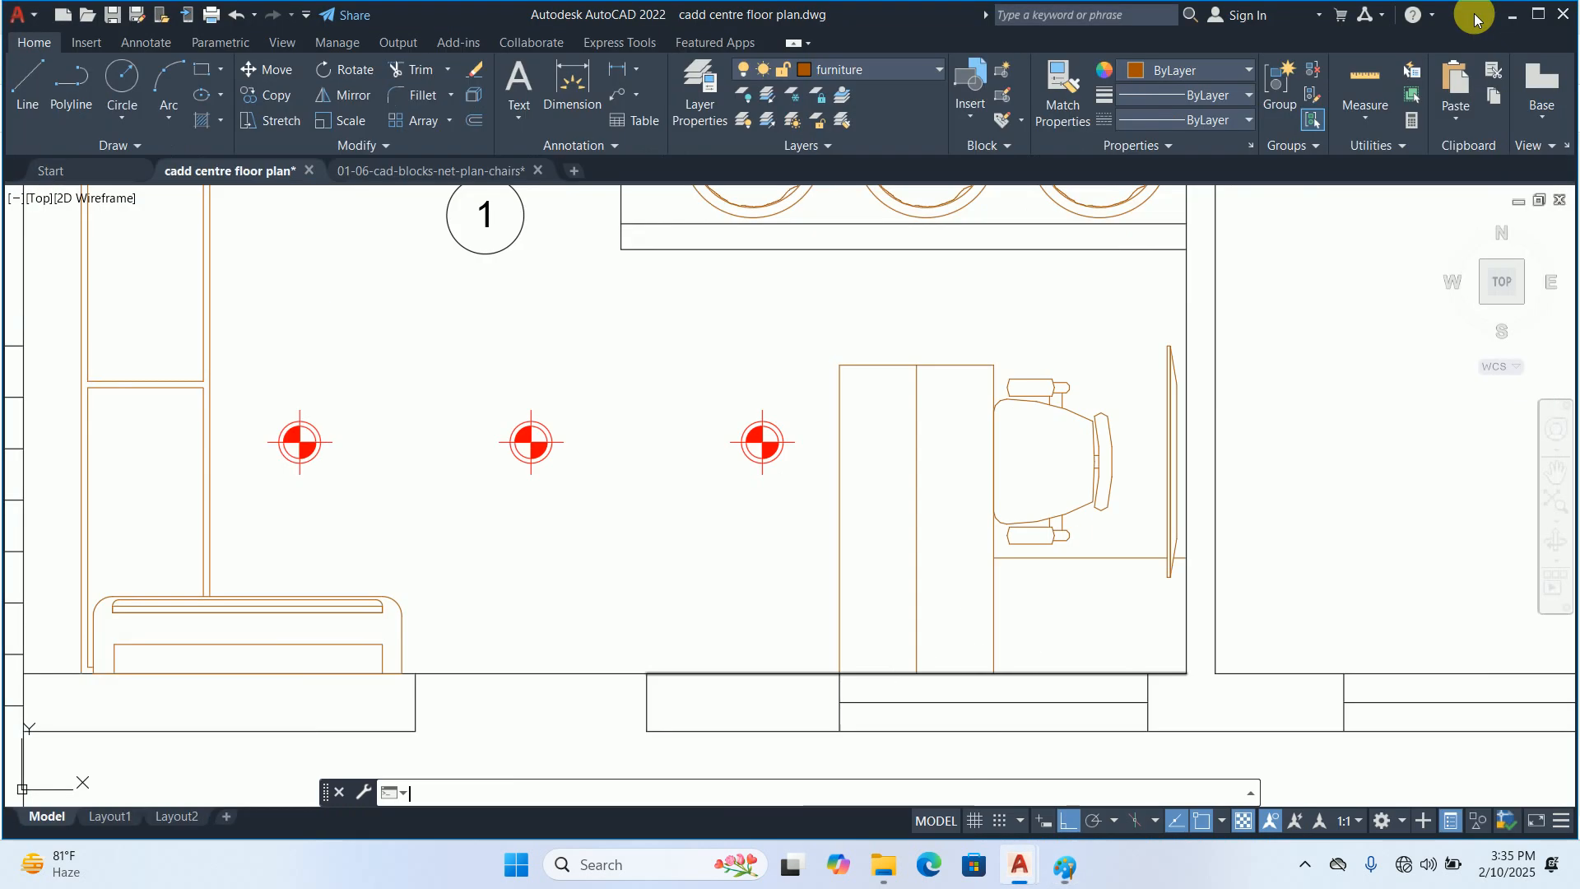
{"action": "middle_click_drag", "start_coordinate": [724, 582], "coordinate": [778, 487]}
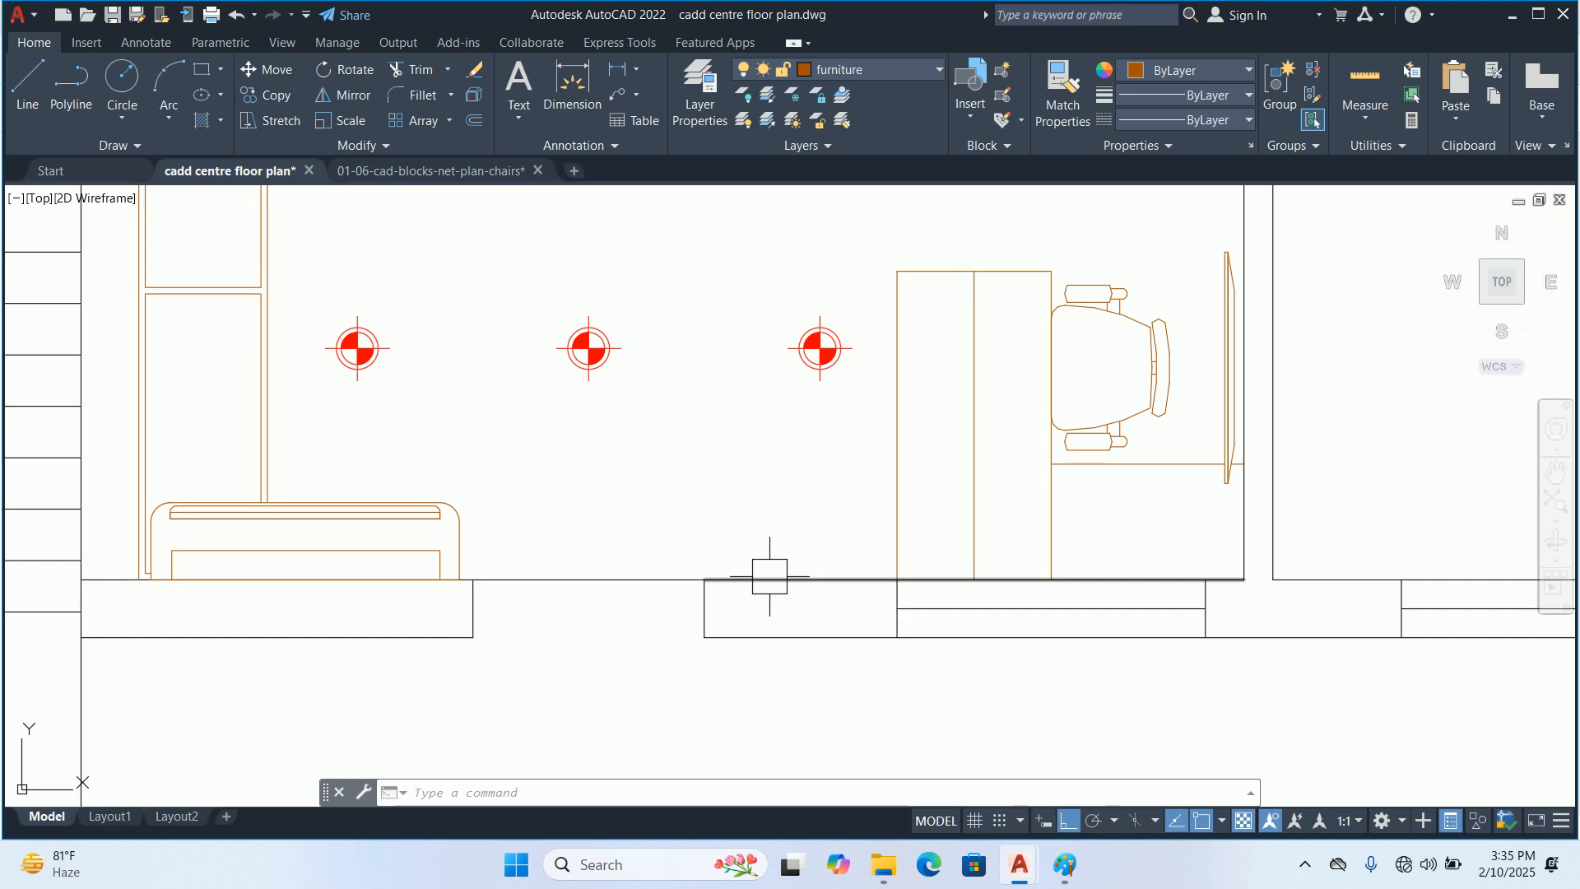
{"action": "scroll", "coordinate": [790, 564], "scroll_direction": "down", "scroll_amount": 2}
{"action": "middle_click_drag", "start_coordinate": [790, 565], "coordinate": [769, 567]}
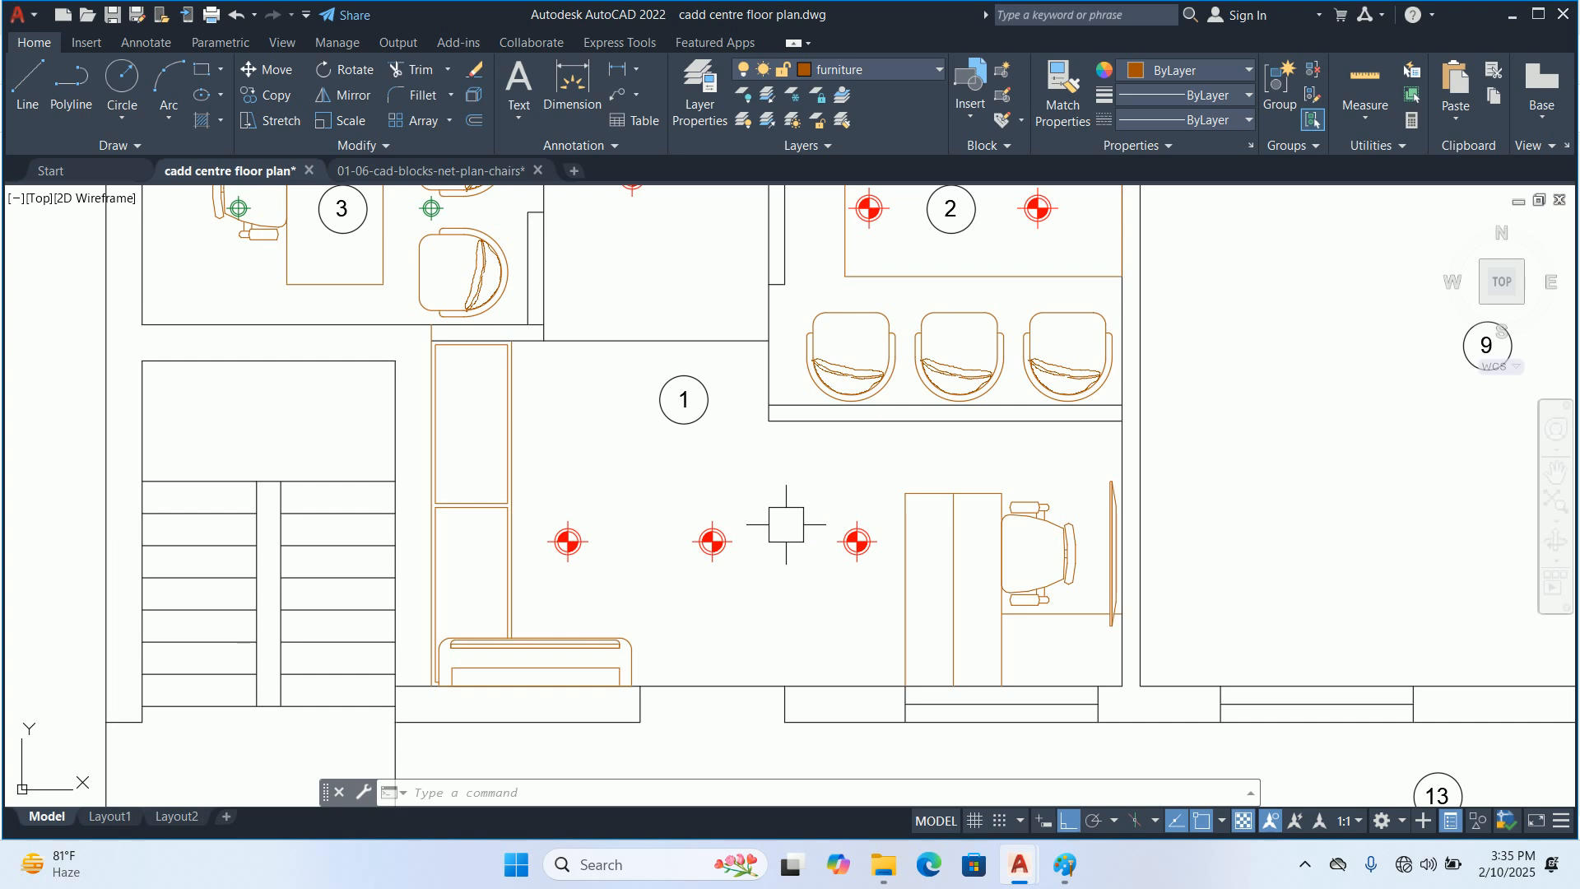
{"action": "scroll", "coordinate": [798, 530], "scroll_direction": "down", "scroll_amount": 2}
{"action": "middle_click_drag", "start_coordinate": [793, 530], "coordinate": [795, 587]}
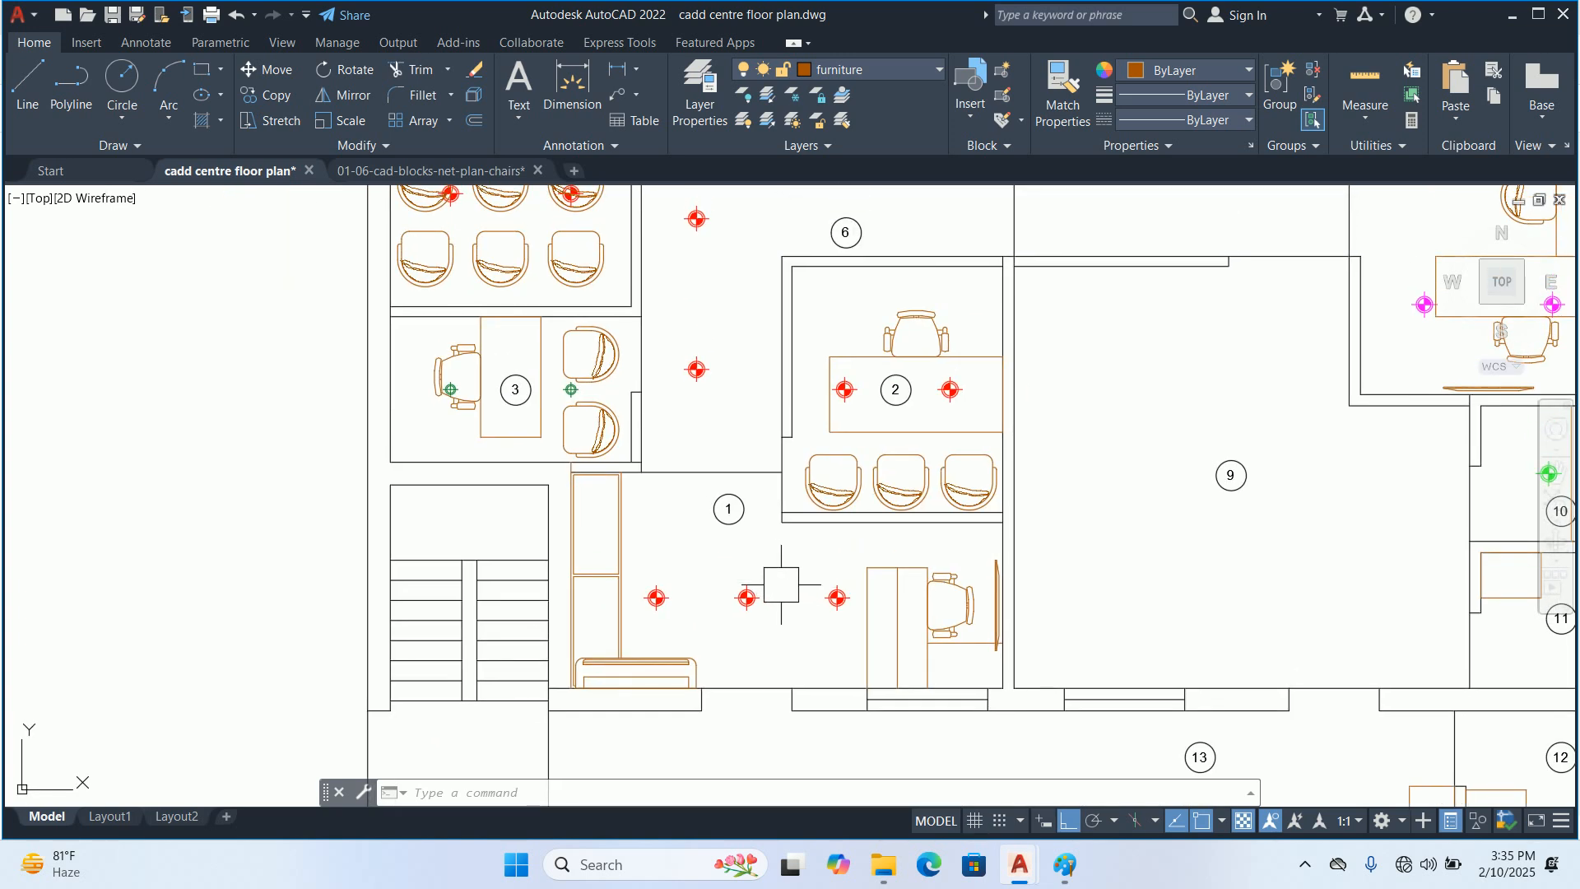
{"action": "key", "text": "Escape"}
{"action": "key", "text": "Escape"}
{"action": "key", "text": "Escape"}
{"action": "scroll", "coordinate": [799, 599], "scroll_direction": "down", "scroll_amount": 2}
{"action": "middle_click_drag", "start_coordinate": [799, 598], "coordinate": [727, 645]}
{"action": "middle_click_drag", "start_coordinate": [669, 396], "coordinate": [659, 480]}
{"action": "middle_click_drag", "start_coordinate": [655, 582], "coordinate": [663, 447]}
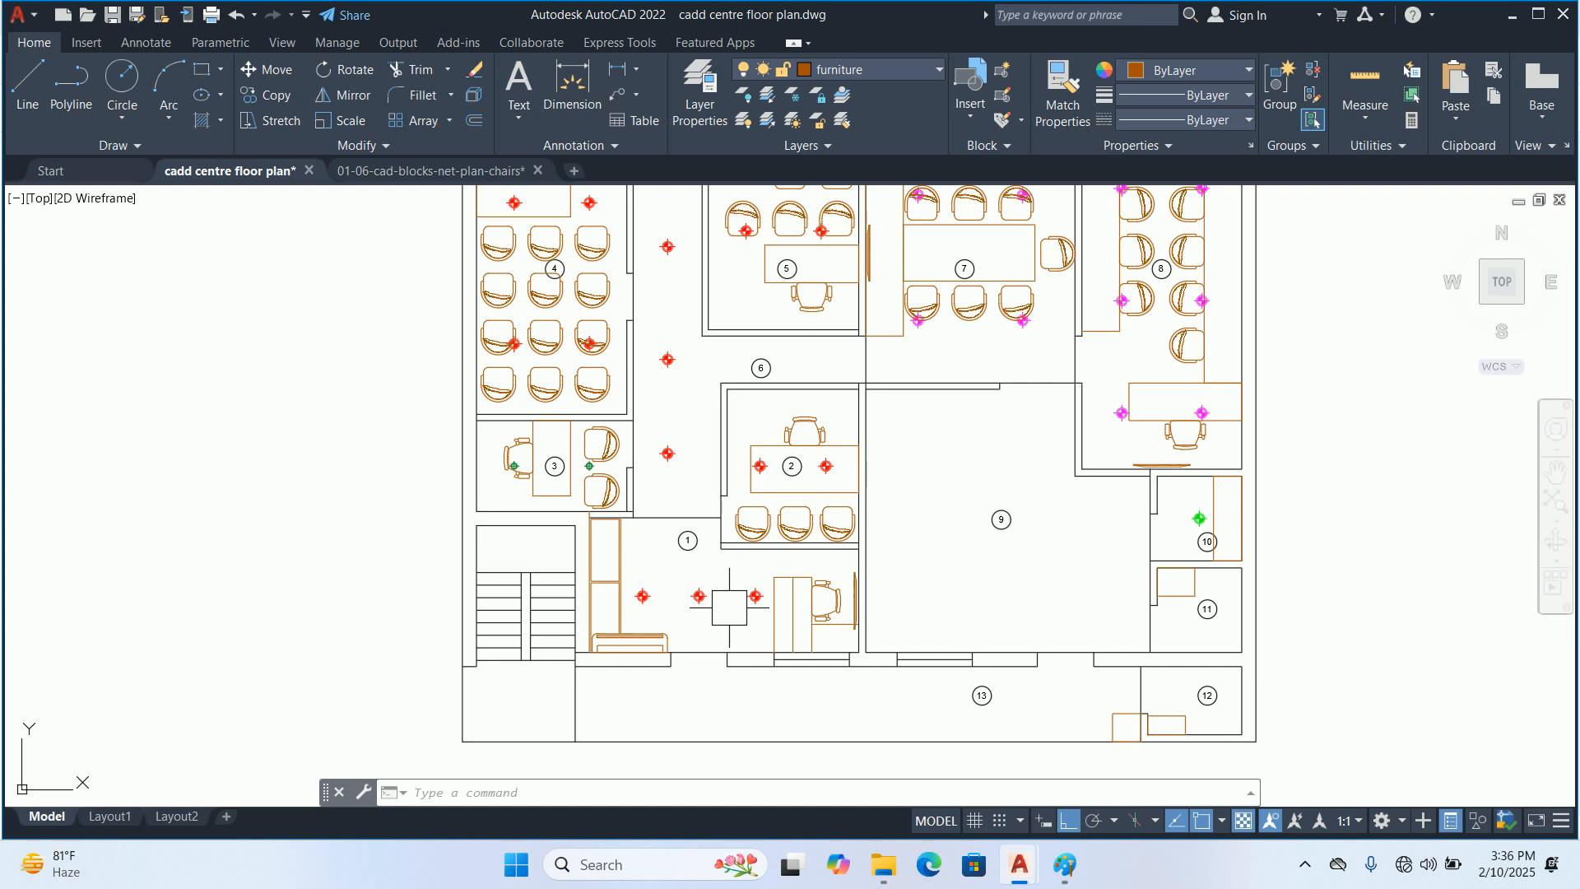
Examine the reception desk and light positions, the corridor and cabins, and the overall furnished layout up to the outer passage
{"action": "left_click", "coordinate": [824, 601]}
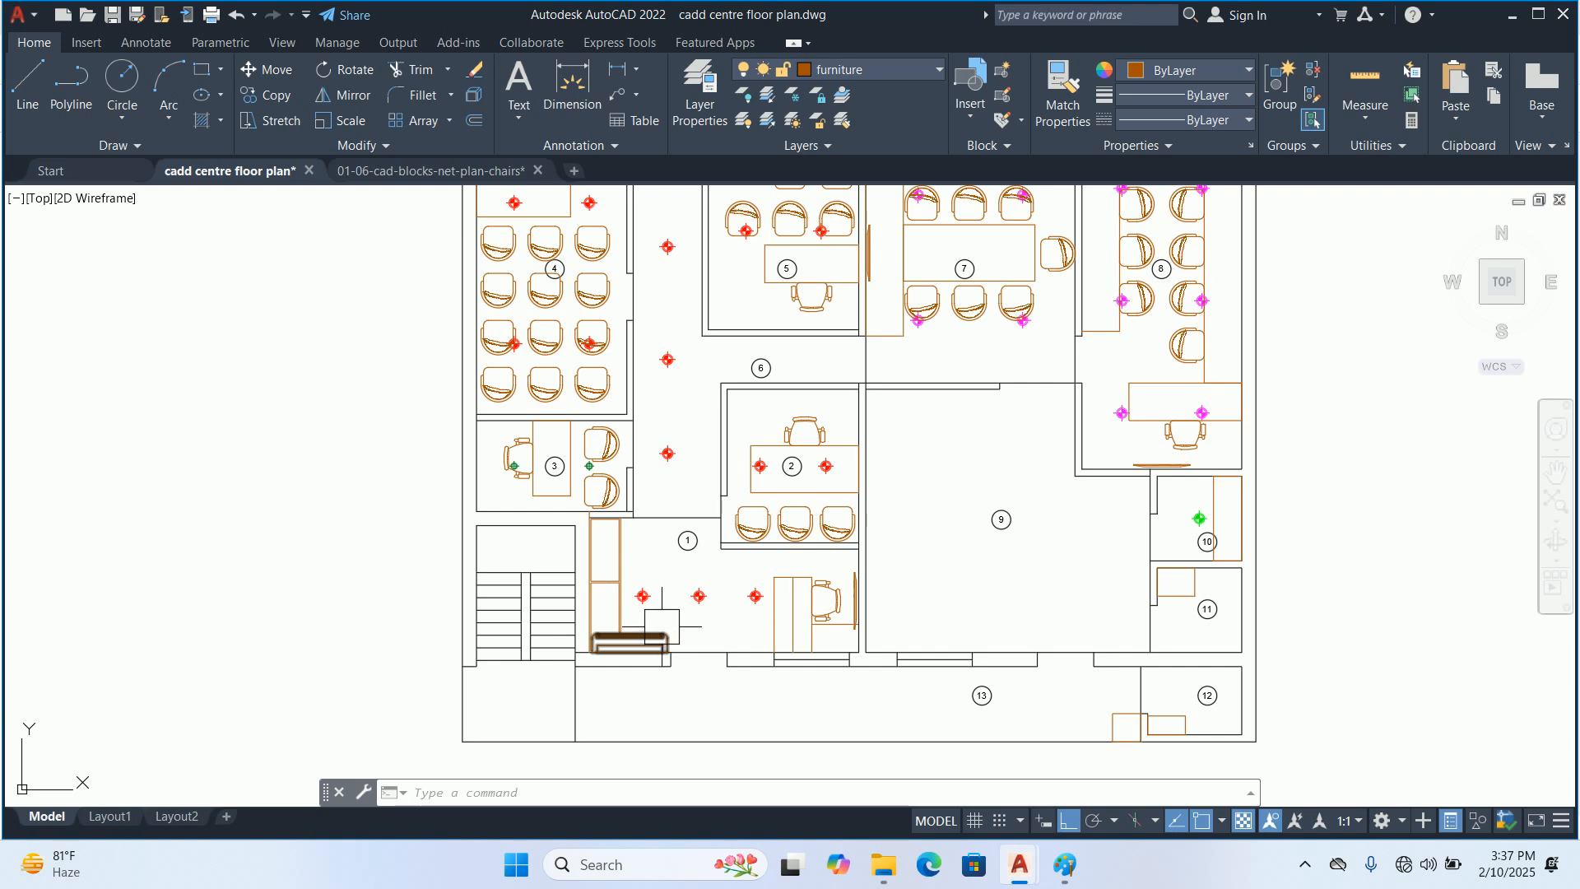
{"action": "scroll", "coordinate": [656, 622], "scroll_direction": "up", "scroll_amount": 4}
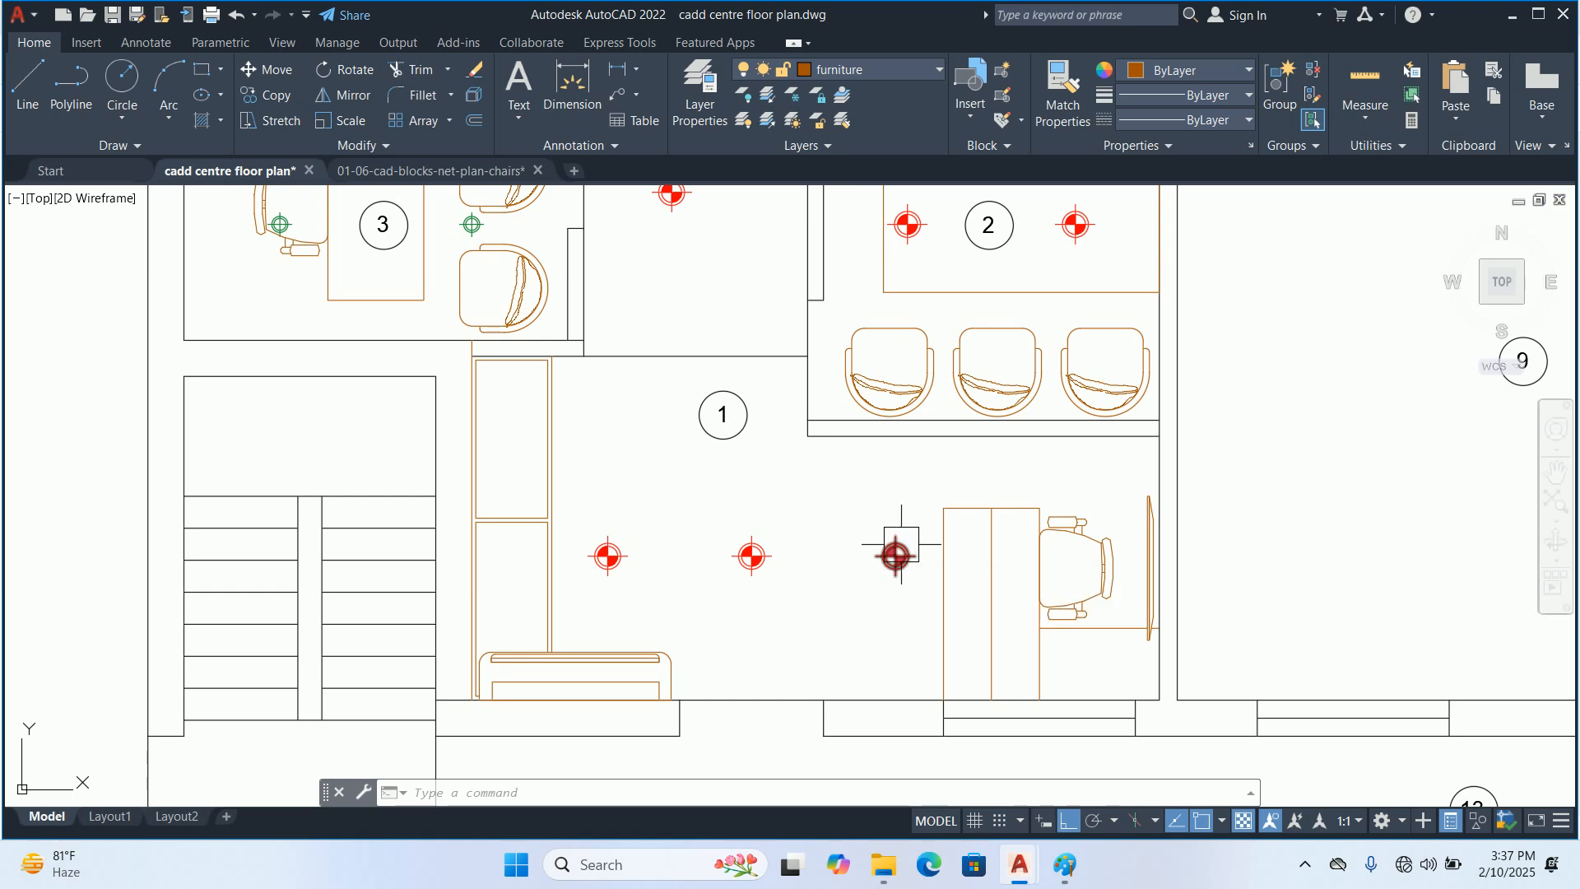
{"action": "scroll", "coordinate": [897, 555], "scroll_direction": "down", "scroll_amount": 2}
{"action": "middle_click_drag", "start_coordinate": [903, 550], "coordinate": [909, 561]}
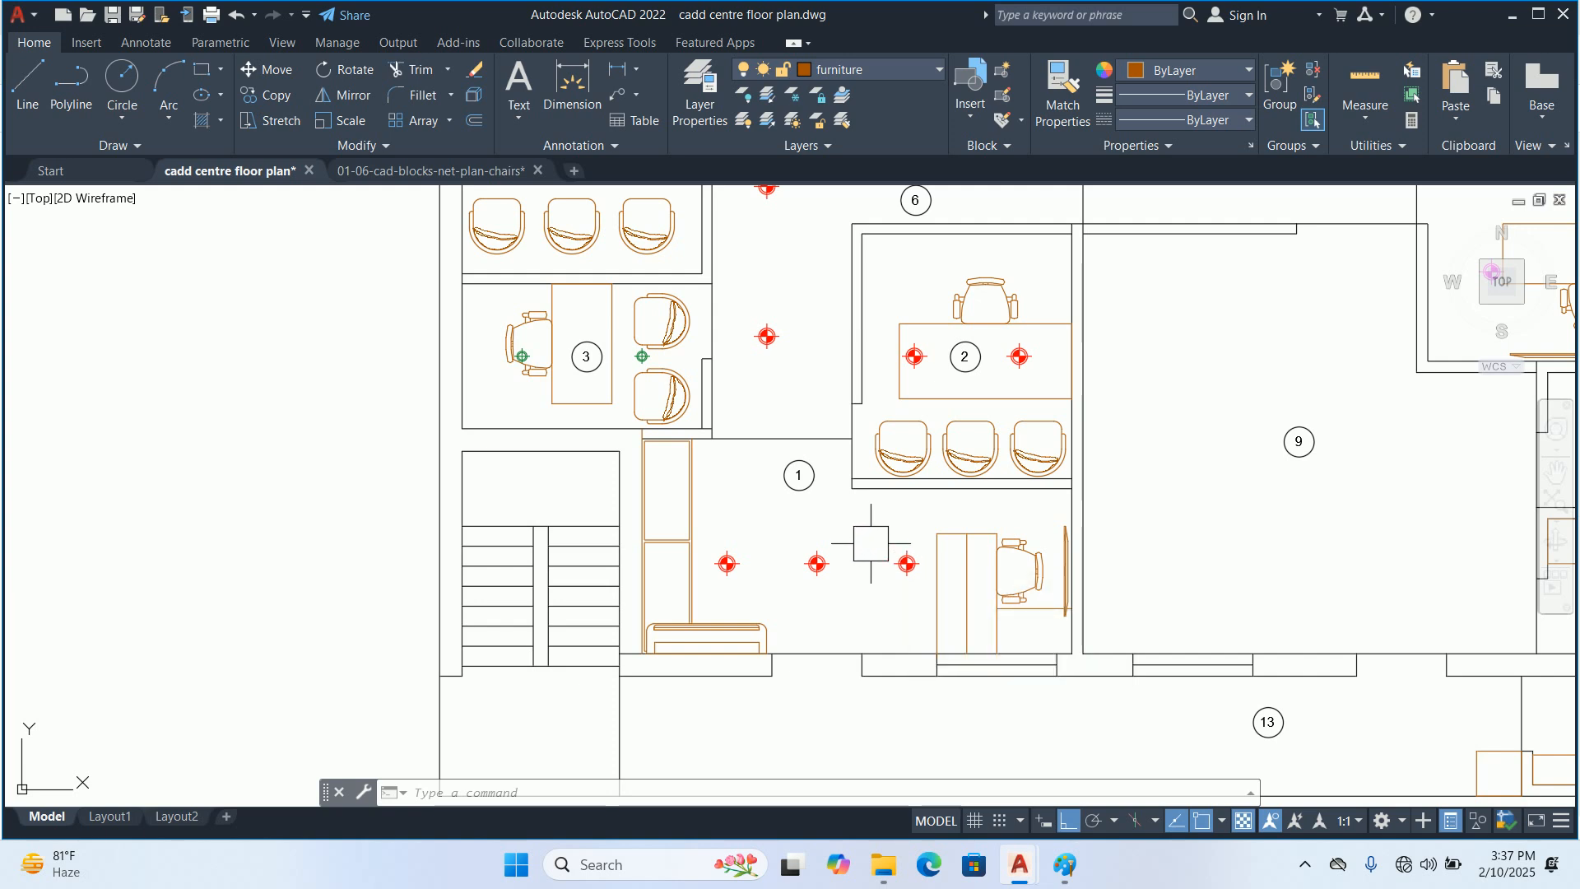
{"action": "middle_click_drag", "start_coordinate": [875, 565], "coordinate": [900, 675]}
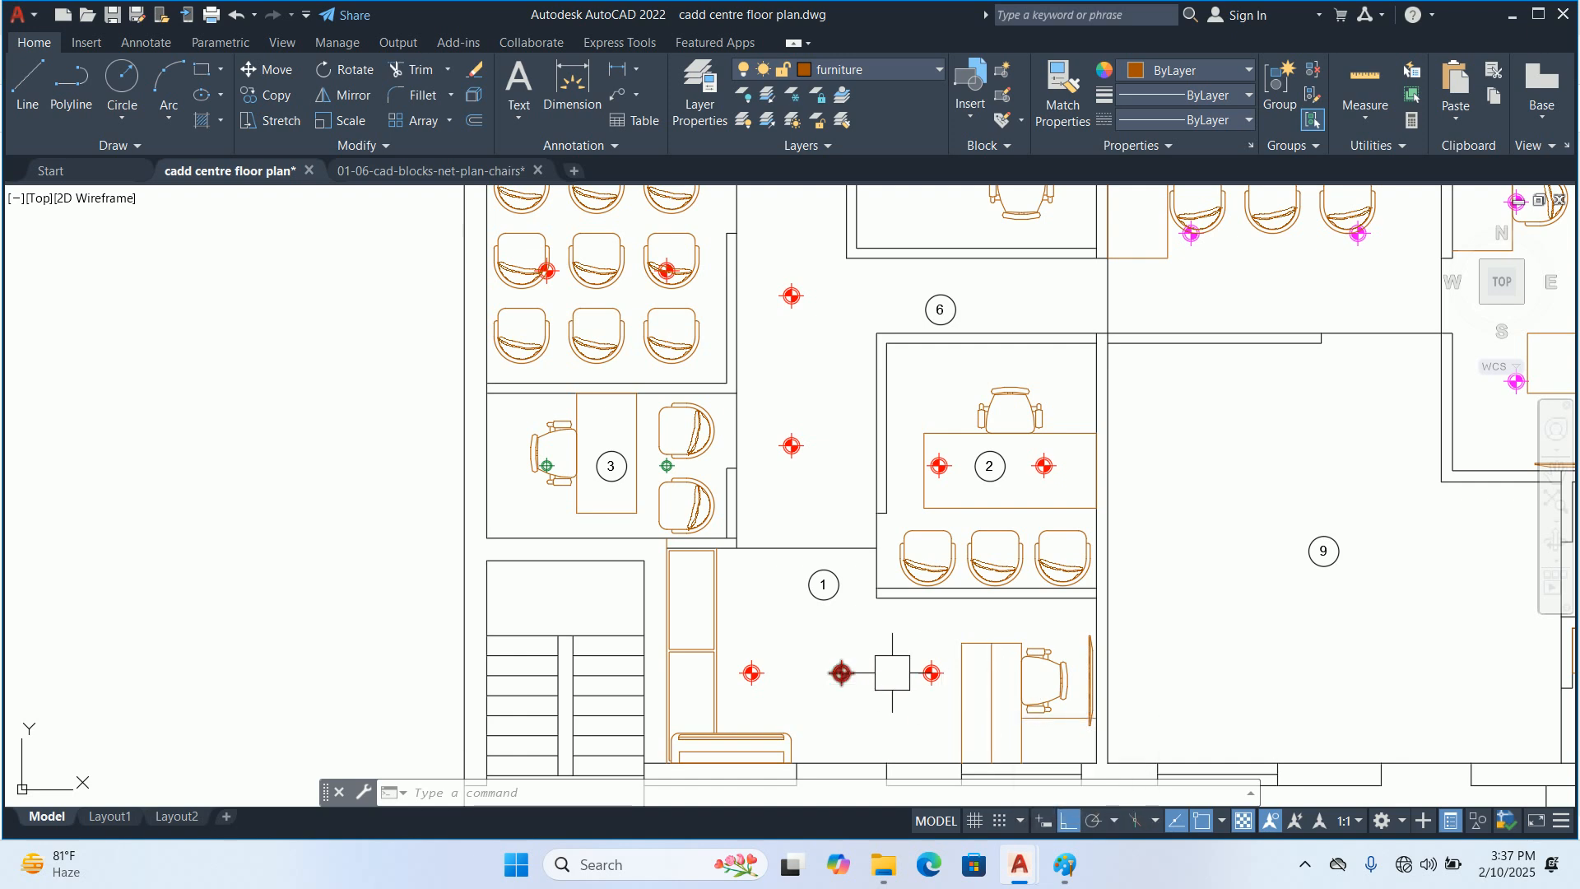
{"action": "scroll", "coordinate": [870, 646], "scroll_direction": "down", "scroll_amount": 2}
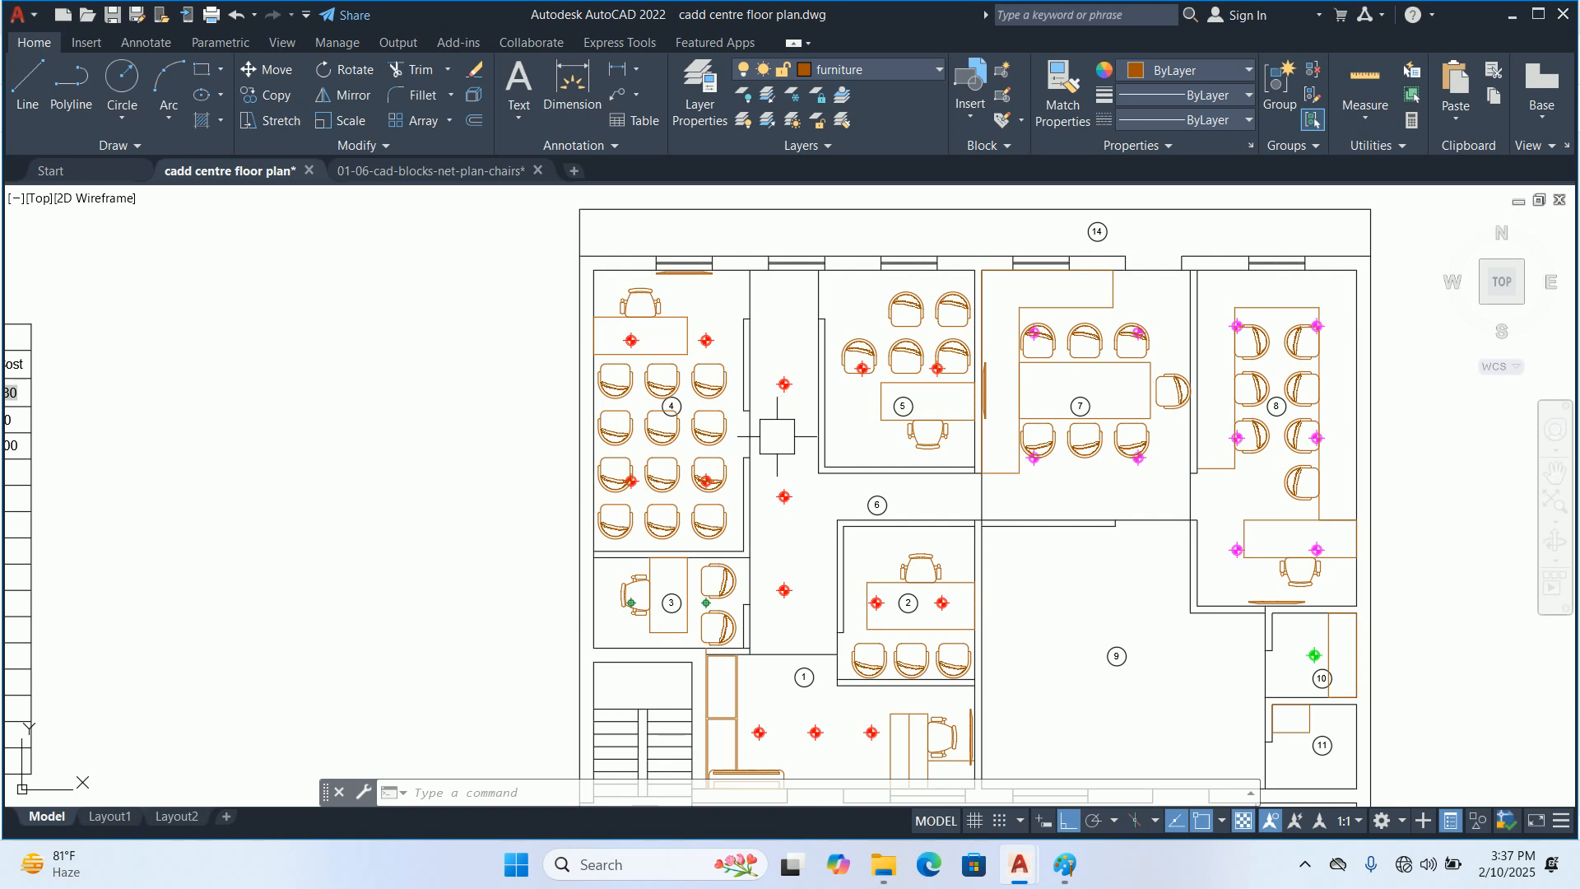
{"action": "middle_click_drag", "start_coordinate": [832, 722], "coordinate": [846, 668]}
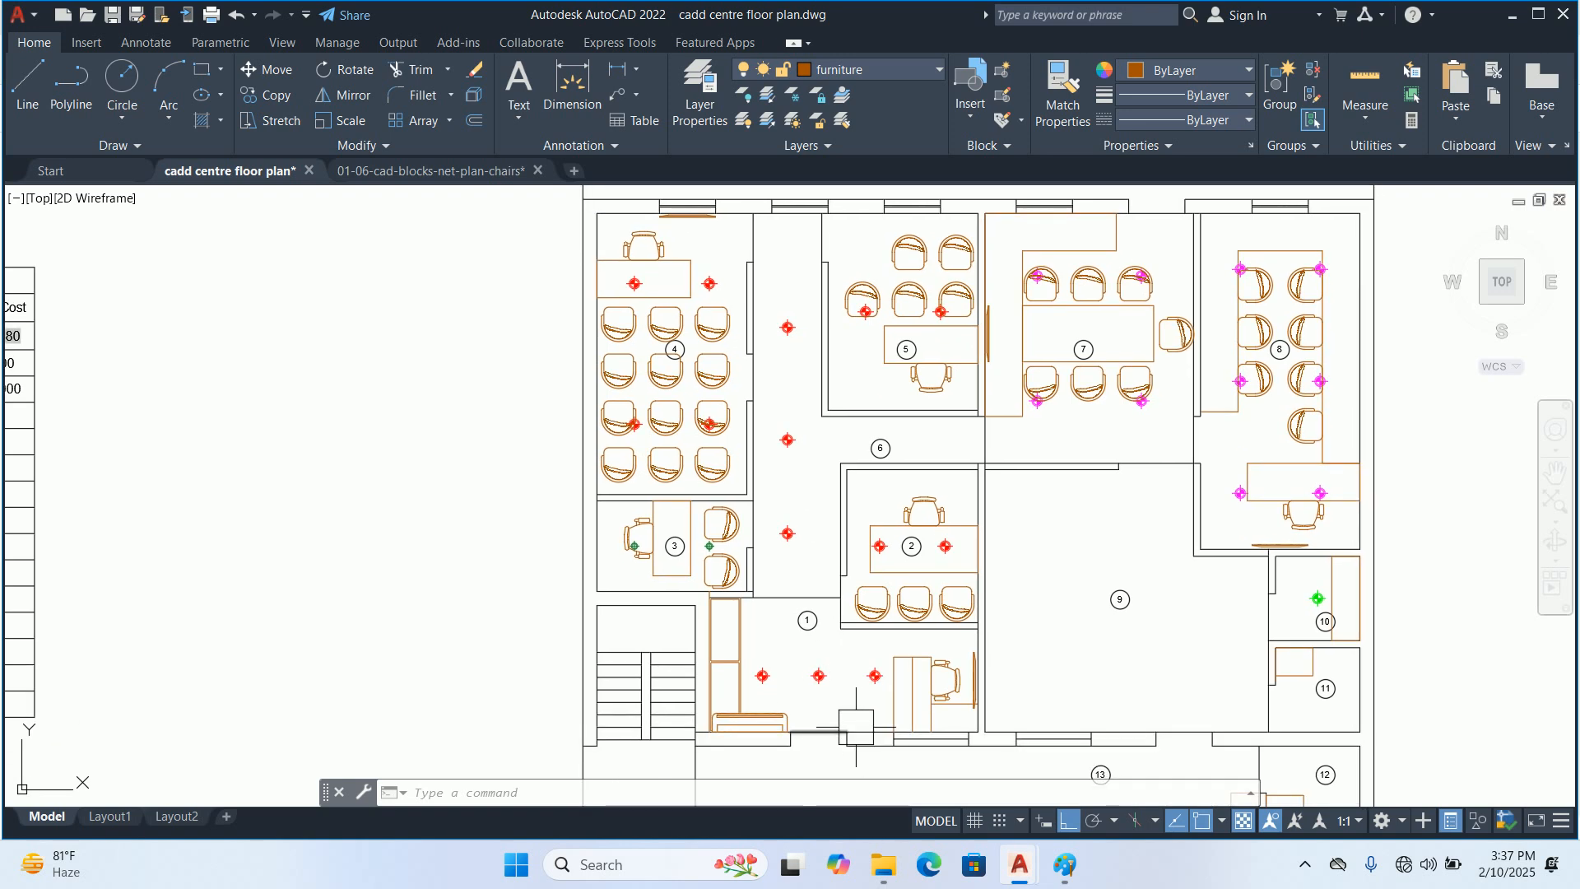
{"action": "middle_click_drag", "start_coordinate": [848, 713], "coordinate": [822, 644]}
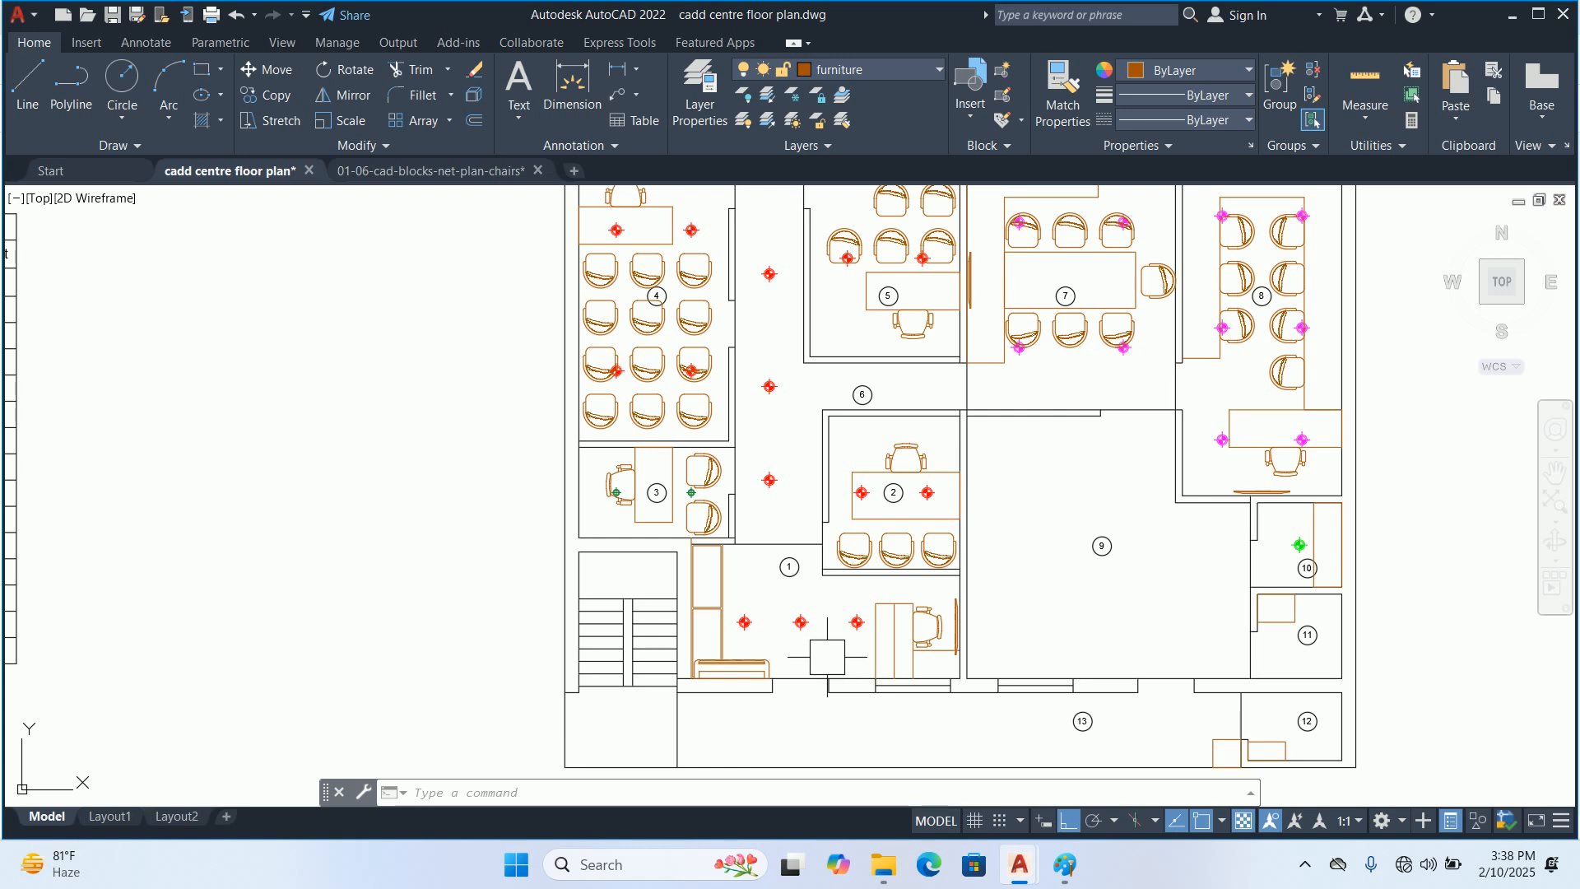
{"action": "middle_click_drag", "start_coordinate": [827, 657], "coordinate": [815, 633]}
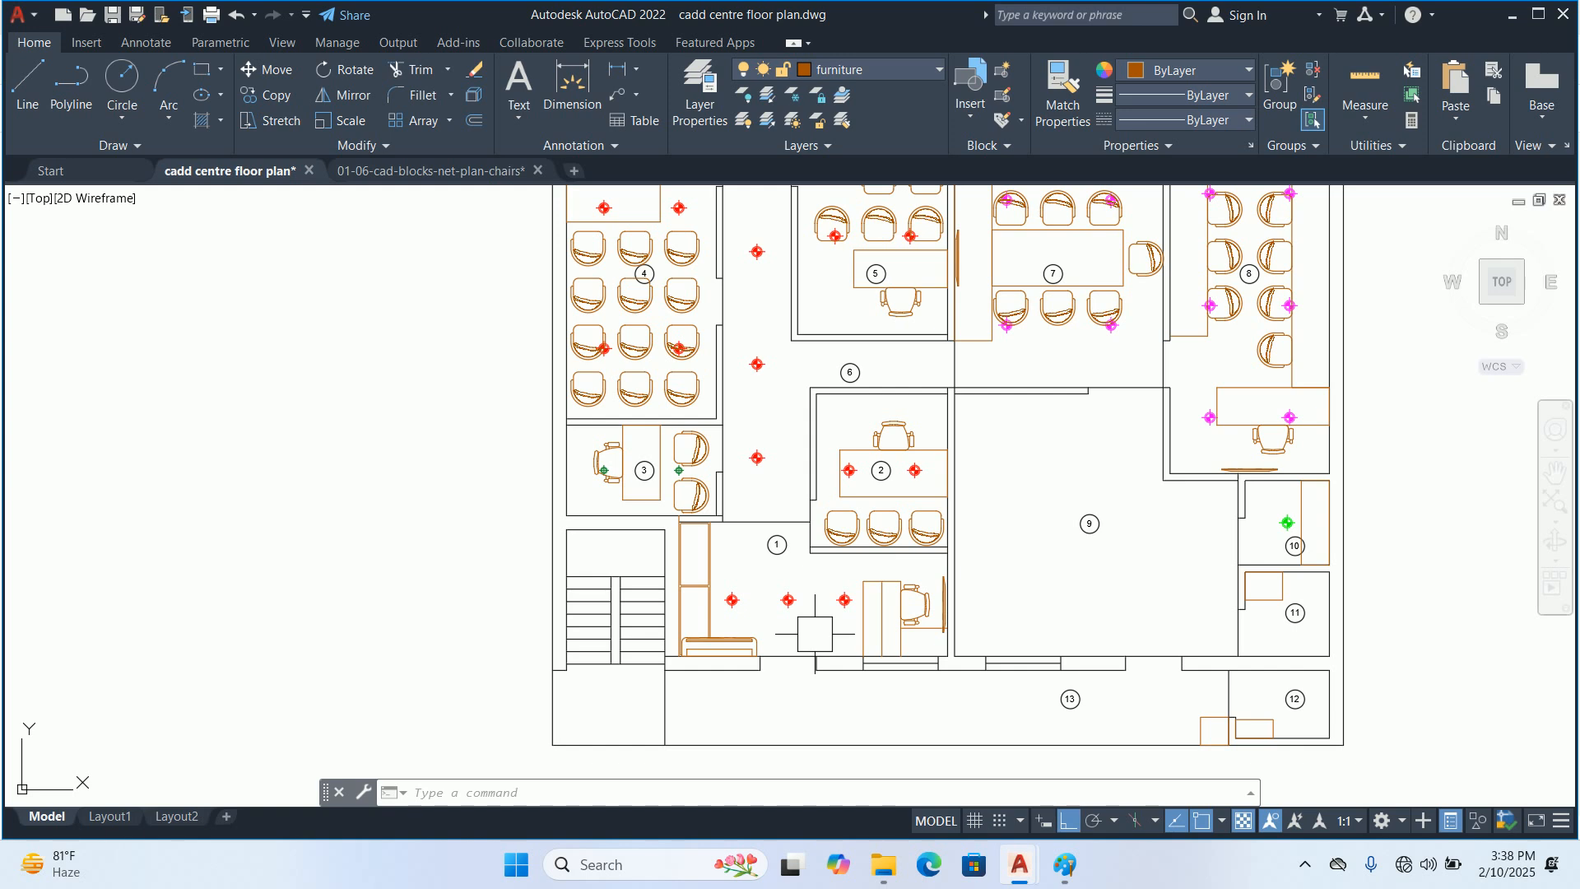
{"action": "middle_click_drag", "start_coordinate": [815, 634], "coordinate": [809, 632]}
{"action": "key", "text": "Escape"}
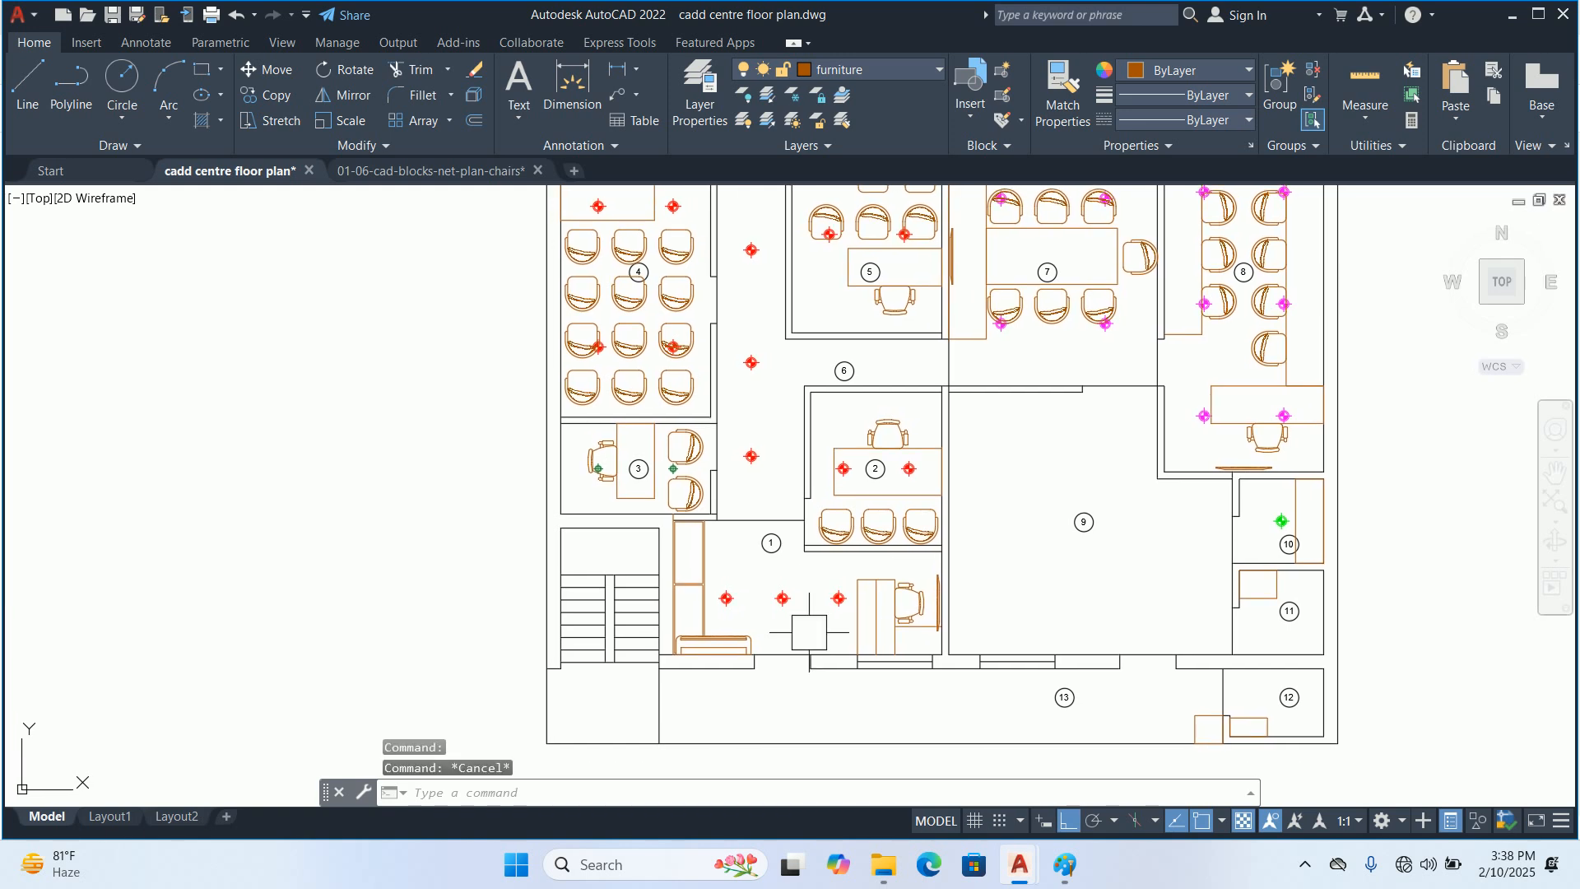
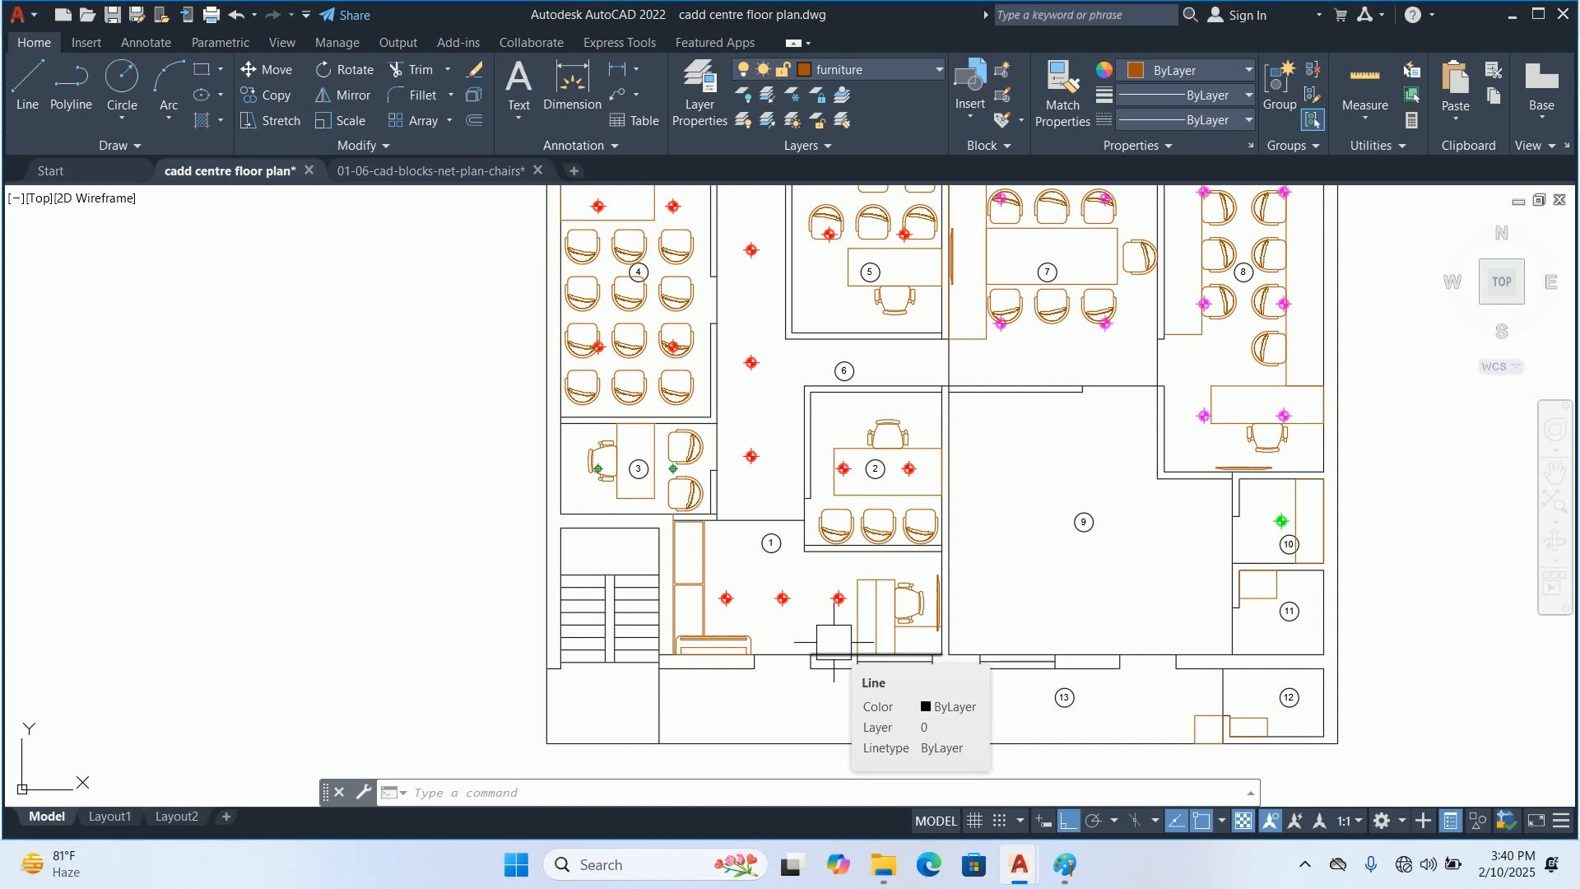
Examine the reception's desk, entrance wall and three lights, and compare them with the corridor and surrounding rooms for switchboard placement
{"action": "key", "text": "Escape"}
{"action": "key", "text": "Escape"}
{"action": "key", "text": "Escape"}
{"action": "scroll", "coordinate": [834, 642], "scroll_direction": "up", "scroll_amount": 5}
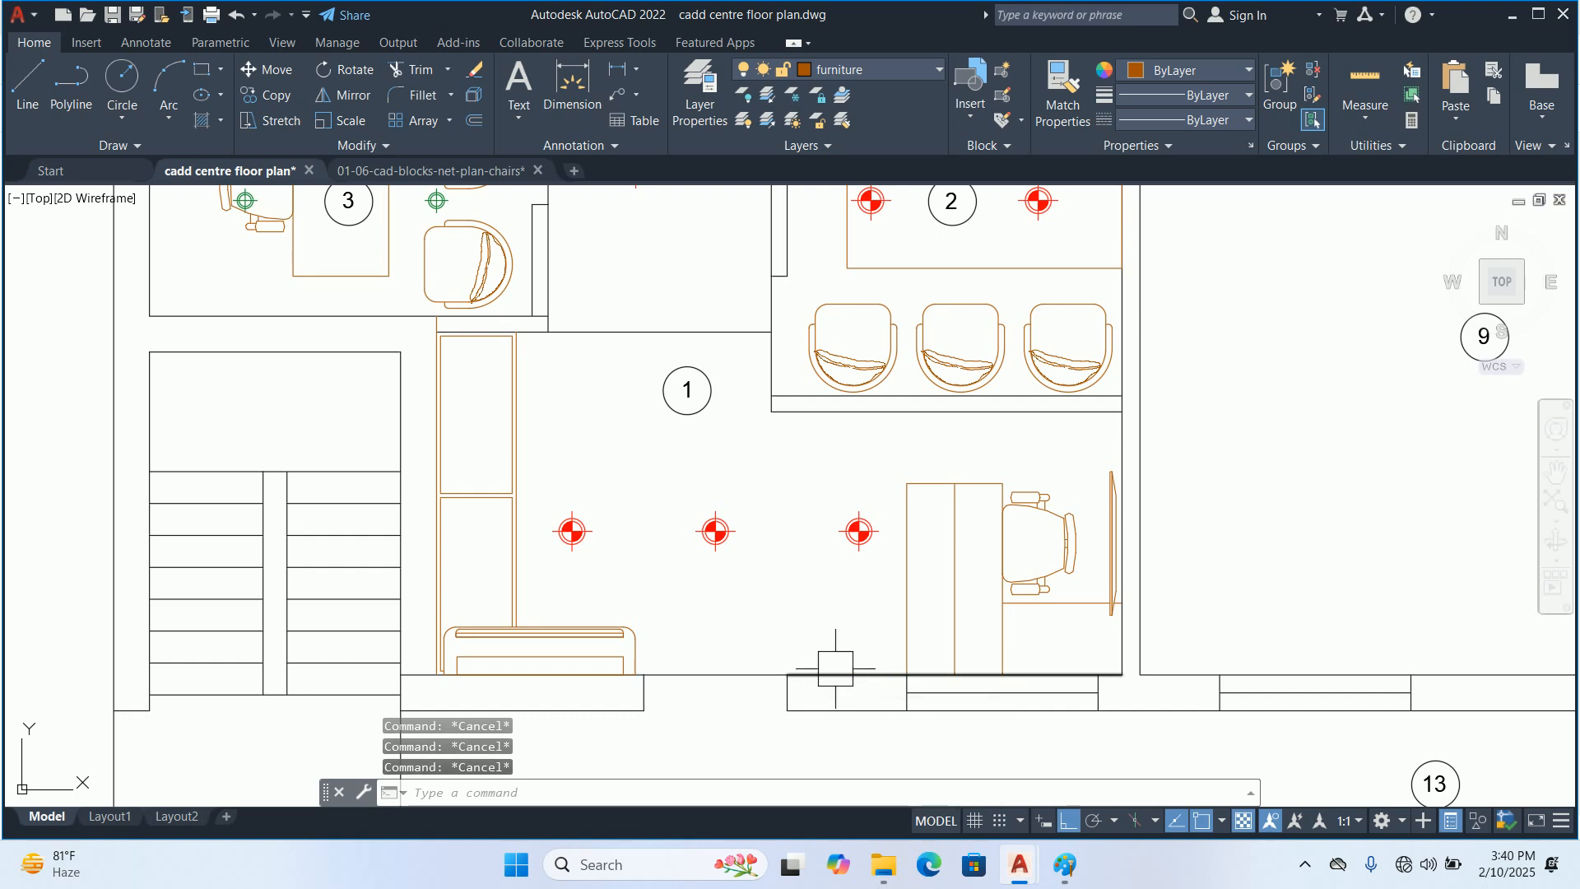
{"action": "scroll", "coordinate": [835, 668], "scroll_direction": "down", "scroll_amount": 3}
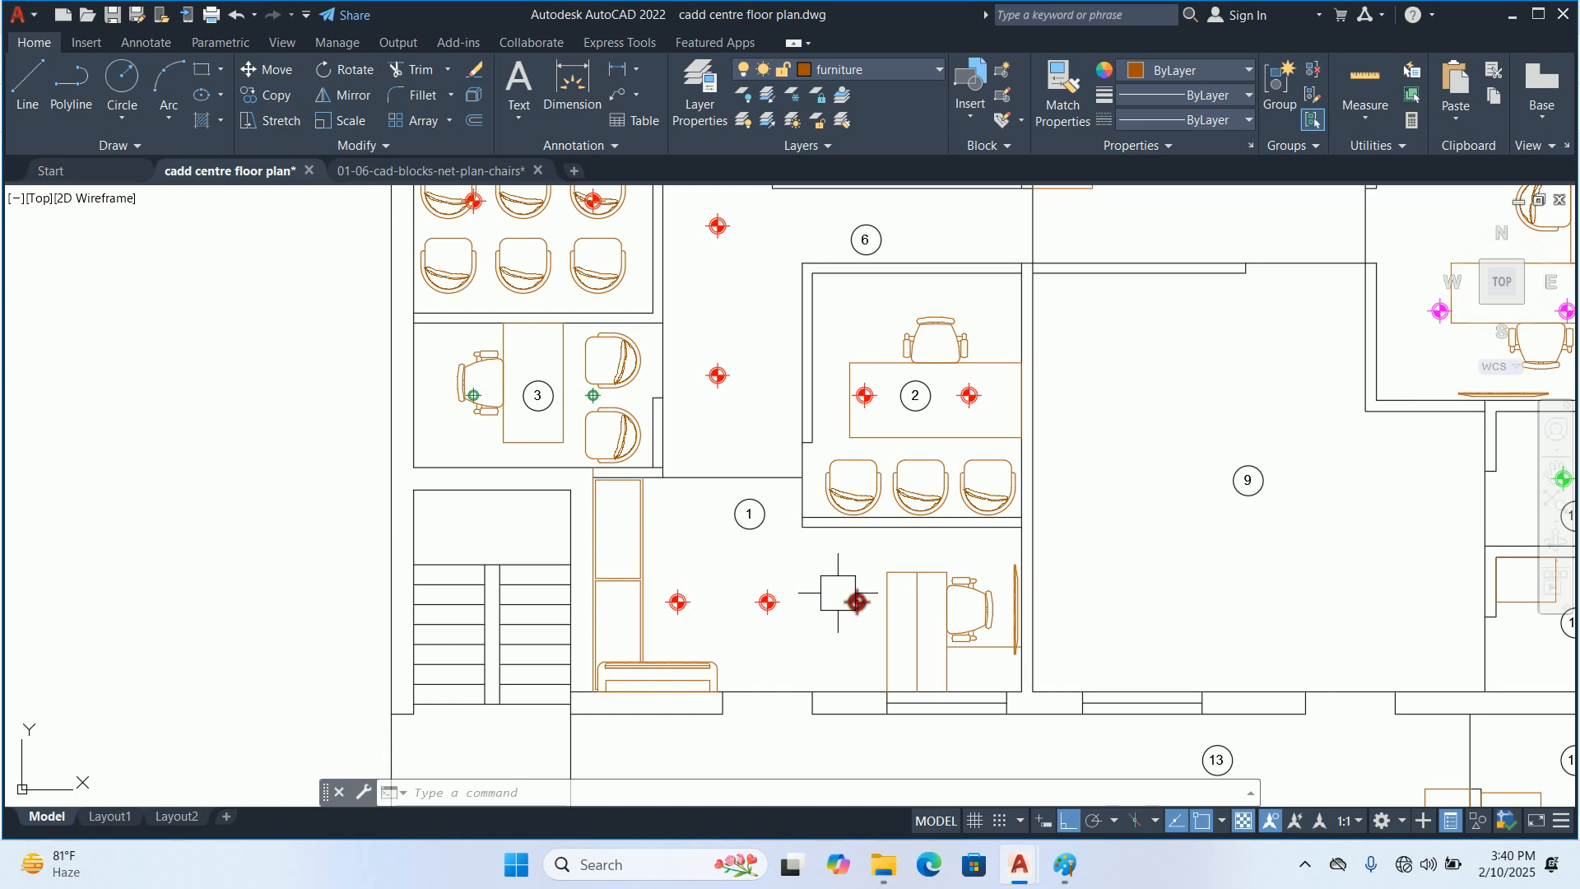
{"action": "mouse_move", "coordinate": [857, 602]}
{"action": "scroll", "coordinate": [838, 592], "scroll_direction": "down", "scroll_amount": 3}
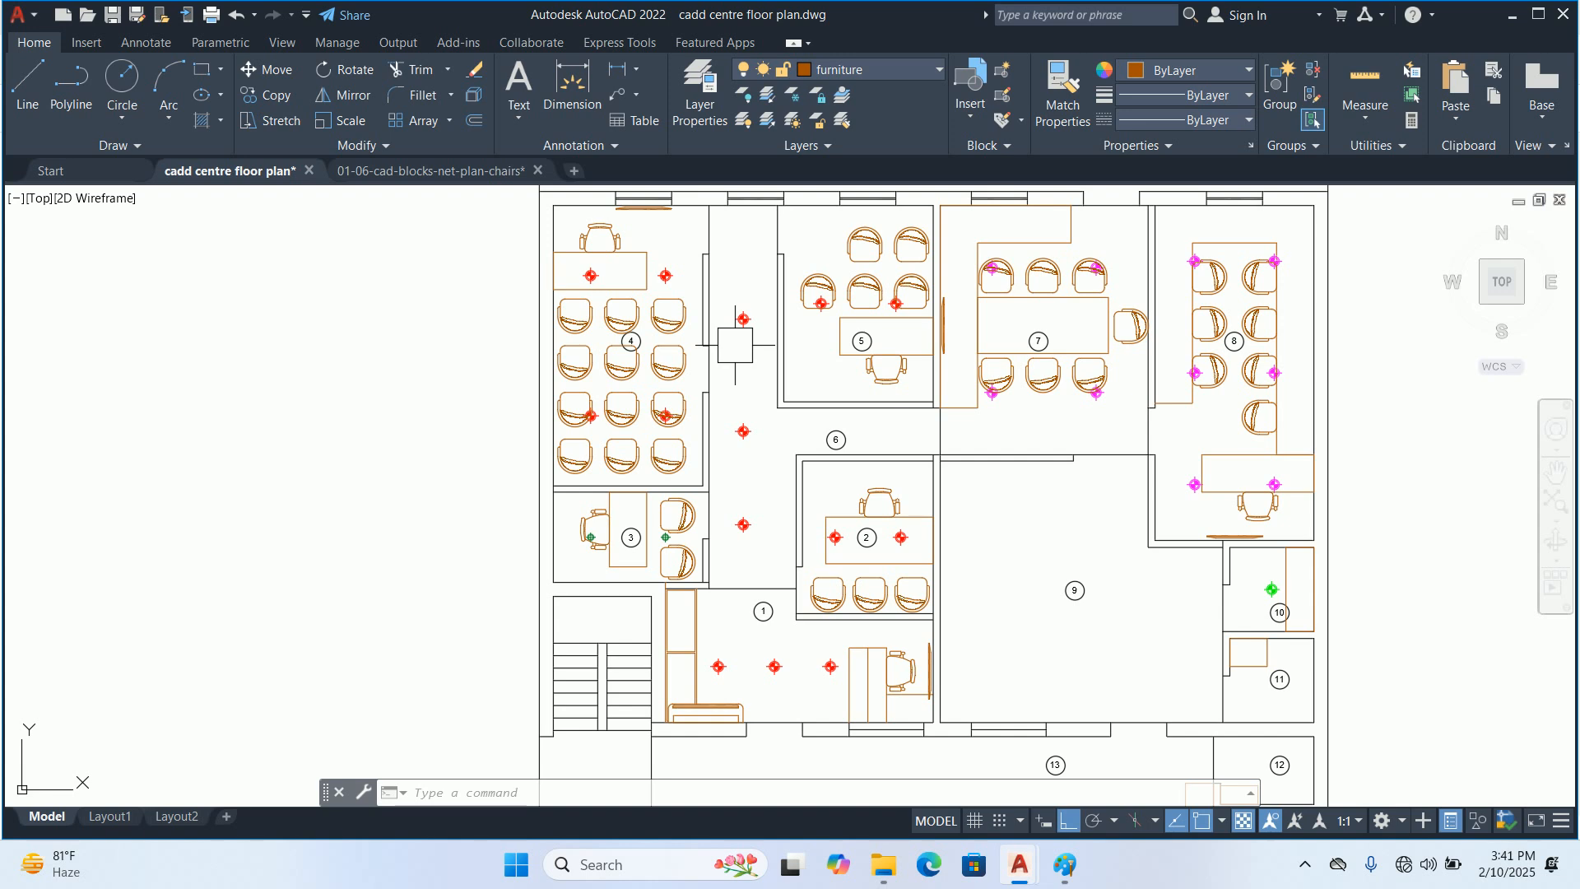
{"action": "scroll", "coordinate": [803, 680], "scroll_direction": "up", "scroll_amount": 2}
{"action": "middle_click_drag", "start_coordinate": [811, 689], "coordinate": [782, 619]}
{"action": "scroll", "coordinate": [783, 619], "scroll_direction": "up", "scroll_amount": 2}
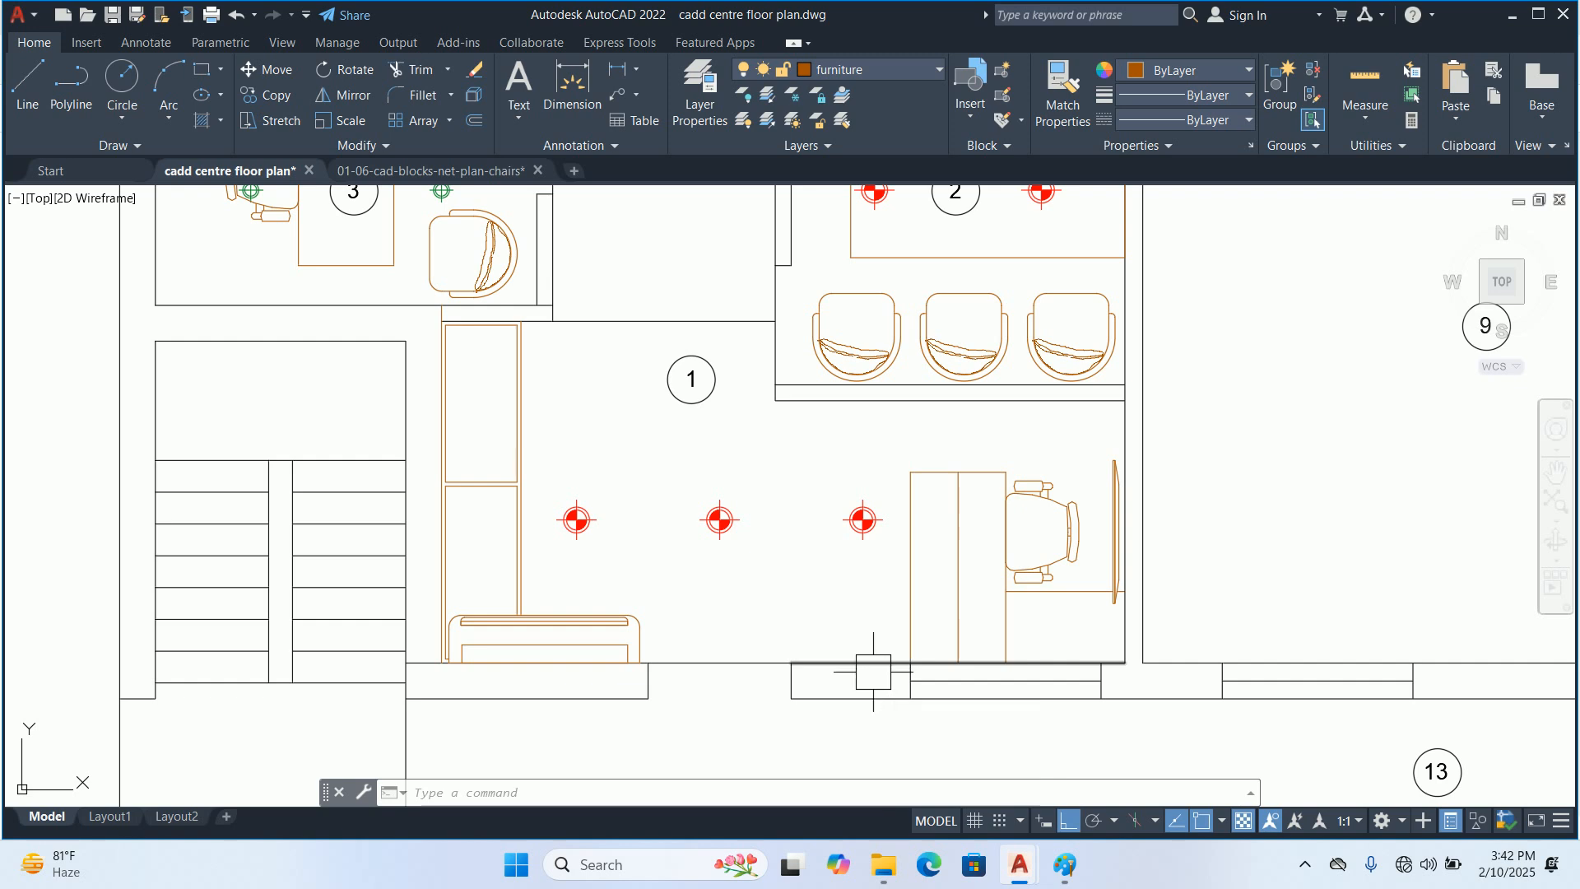
Switch to Chrome and search Google for "switch board"
{"action": "key", "text": "super"}
{"action": "type", "text": "cr"}
{"action": "left_click", "coordinate": [545, 313]}
{"action": "left_click", "coordinate": [514, 385]}
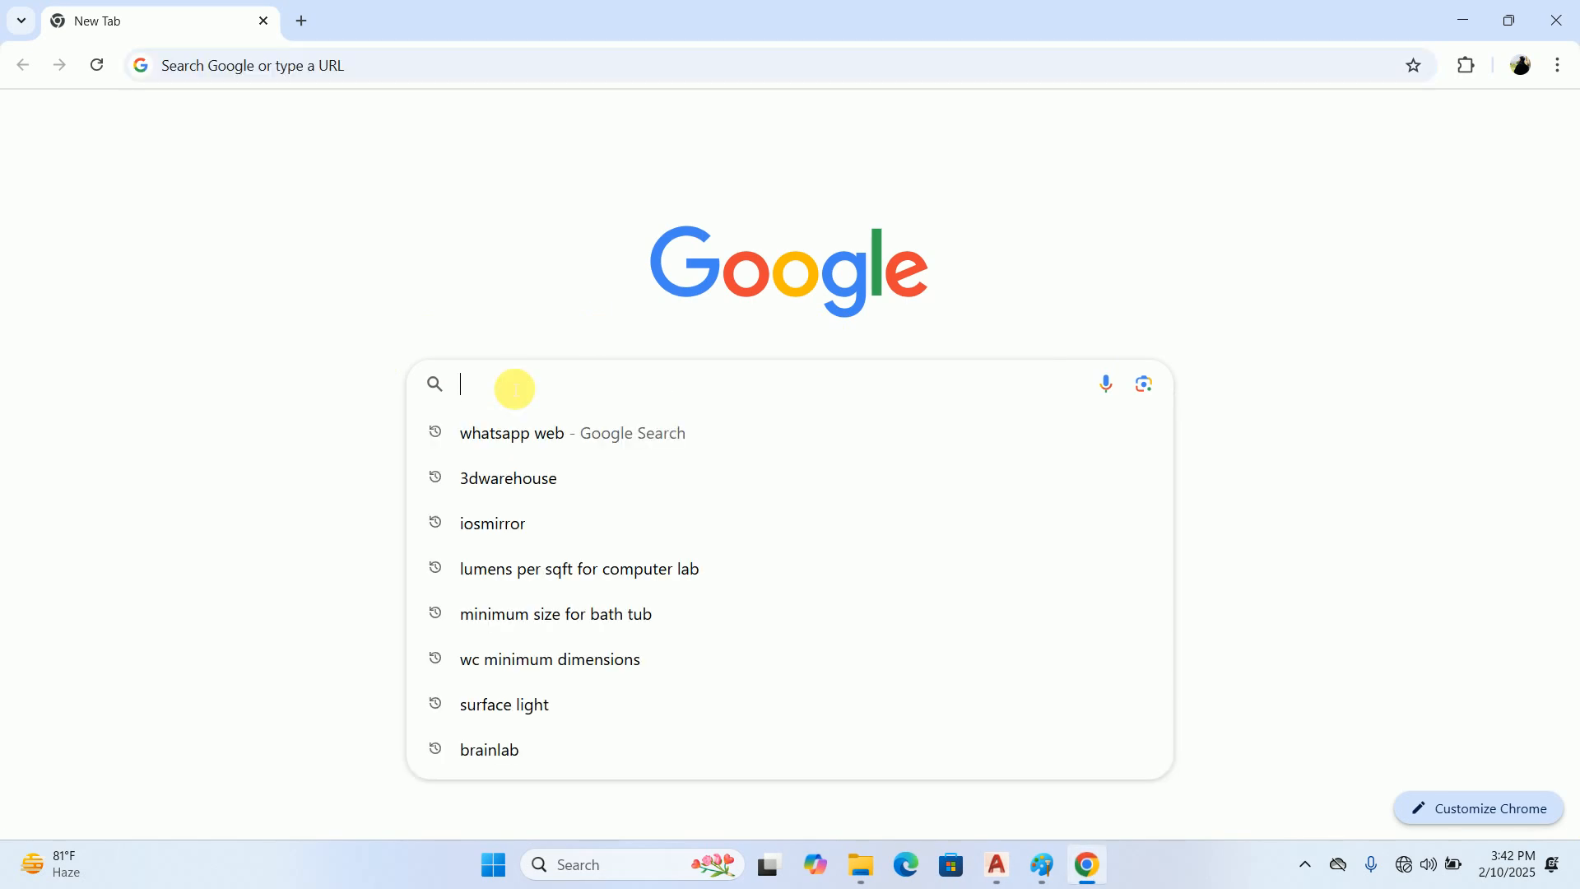
{"action": "type", "text": "switch board"}
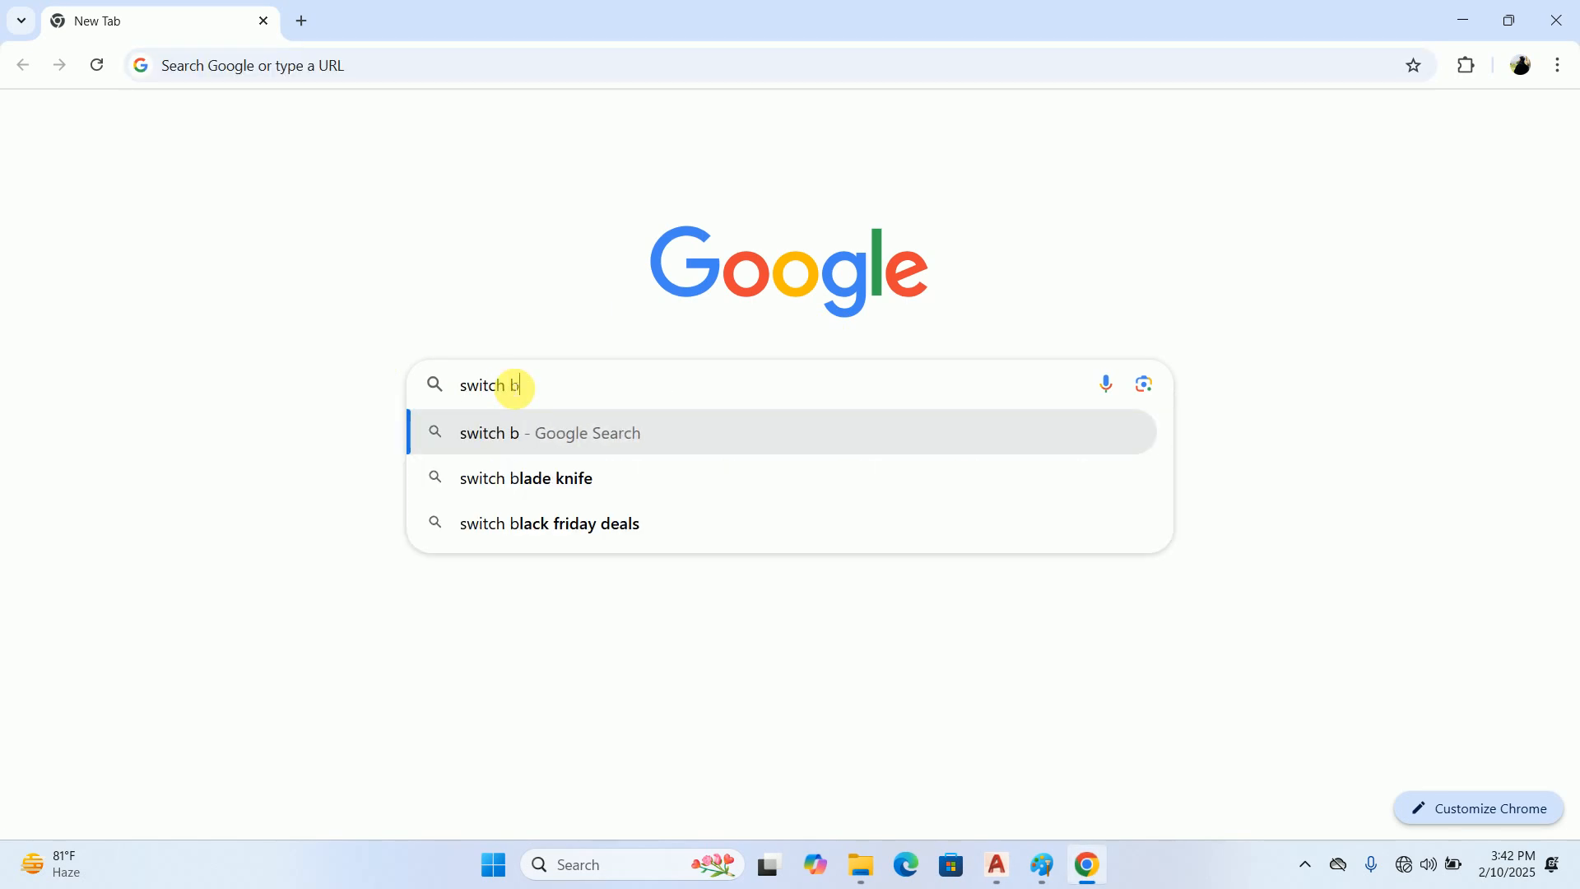
{"action": "key", "text": "Return"}
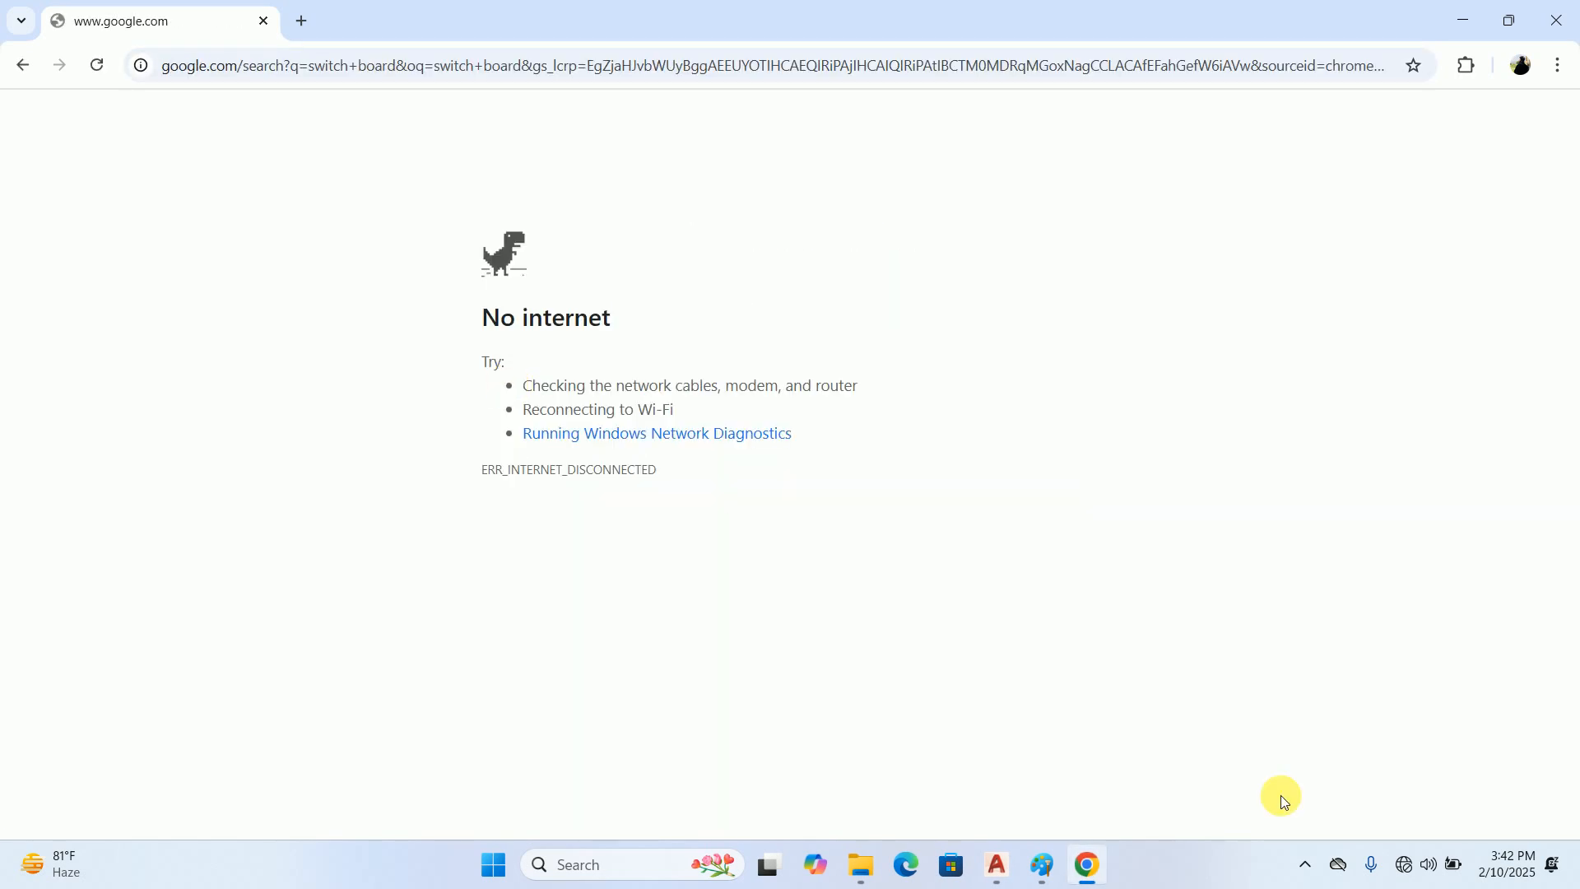
Connect the computer to the G5 Wi-Fi network and reload the switch board search page
{"action": "left_click", "coordinate": [1409, 862]}
{"action": "left_click", "coordinate": [1297, 493]}
{"action": "left_click", "coordinate": [1325, 486]}
{"action": "left_click", "coordinate": [1474, 582]}
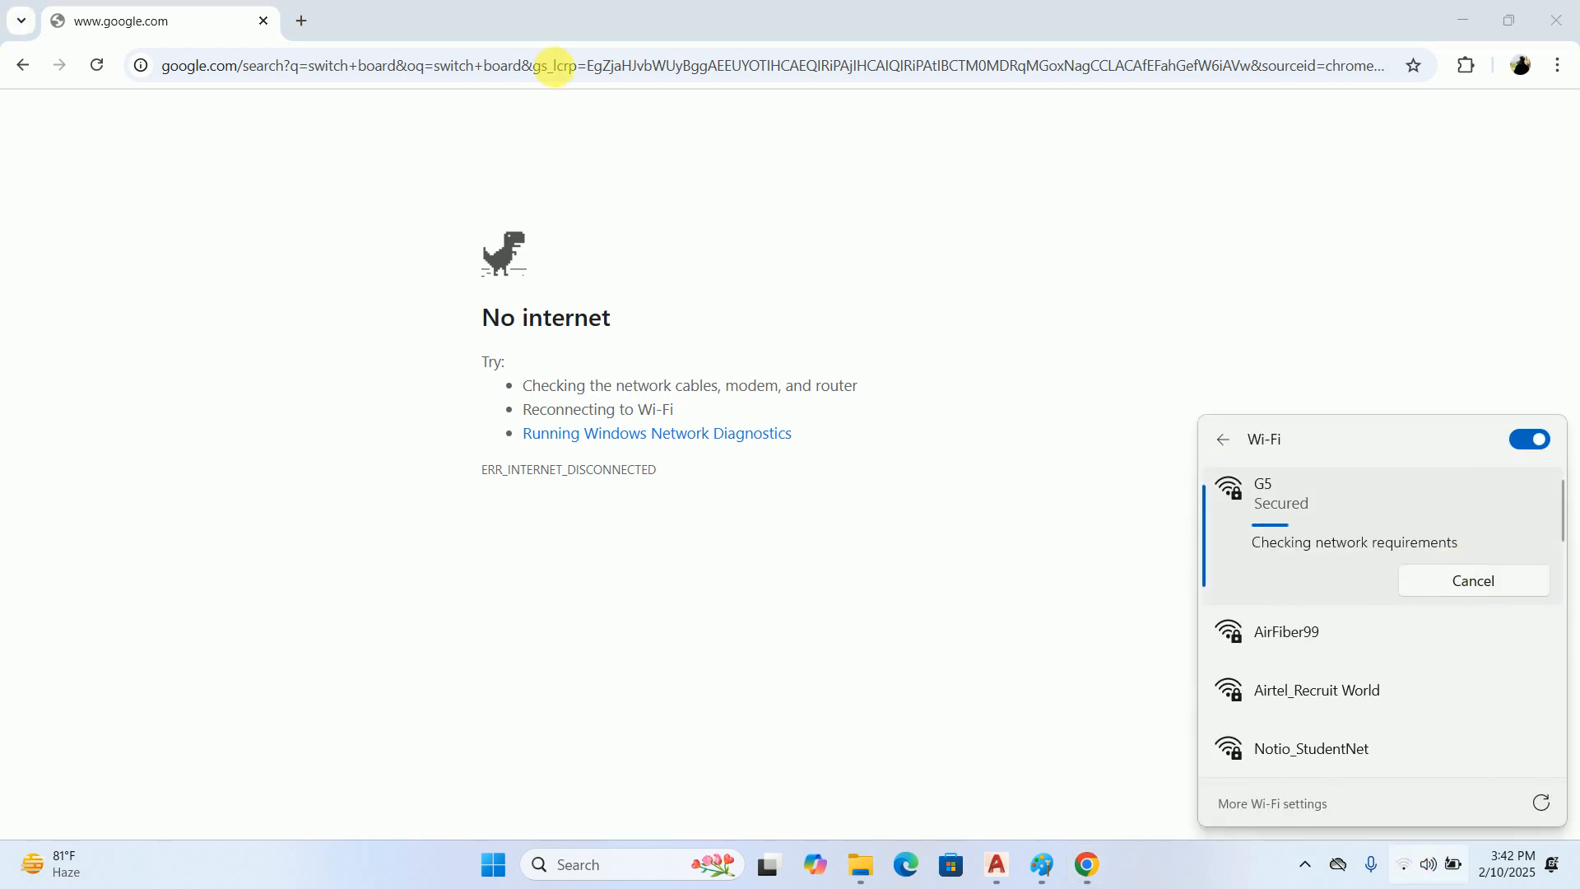
{"action": "left_click", "coordinate": [391, 10]}
{"action": "left_click", "coordinate": [95, 66]}
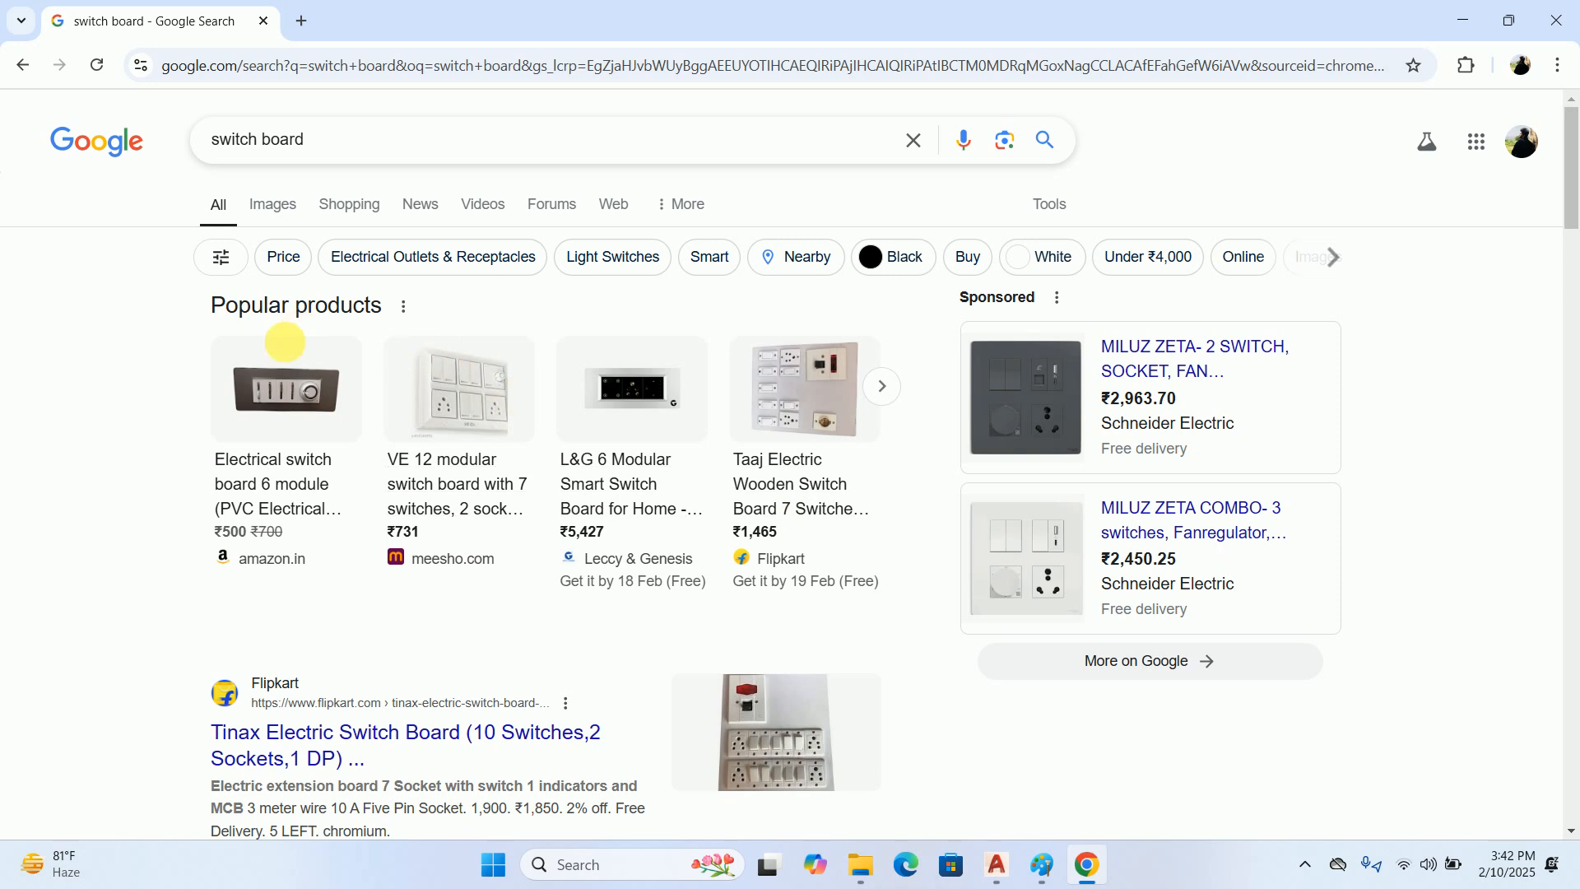
Refine the search to "switch board 5 modular" and show the image results
{"action": "left_click", "coordinate": [323, 148]}
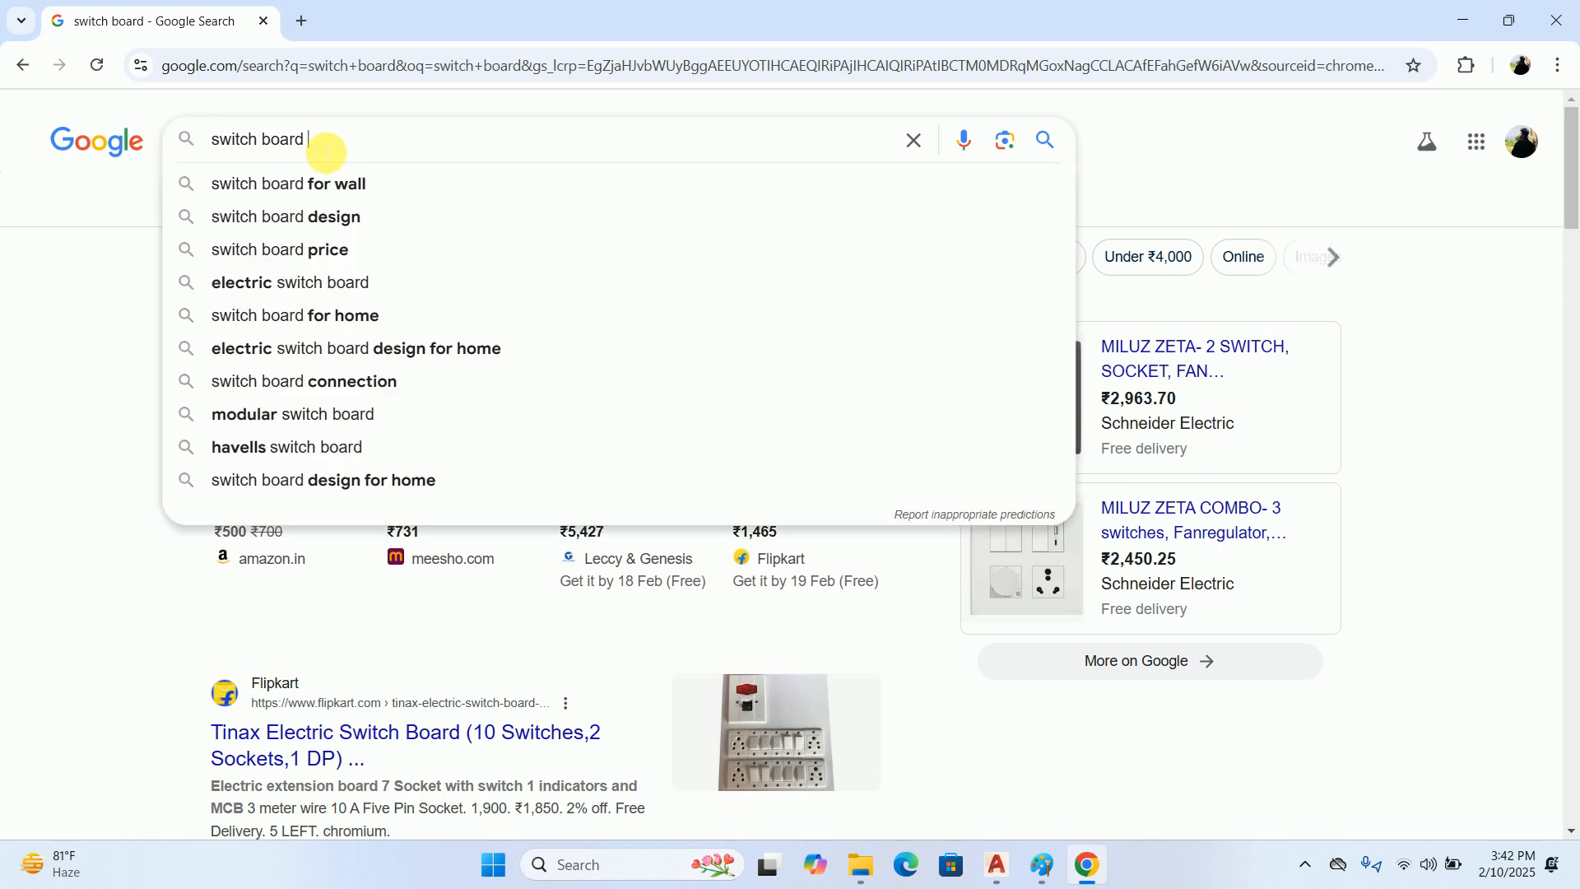
{"action": "type", "text": "5 modular"}
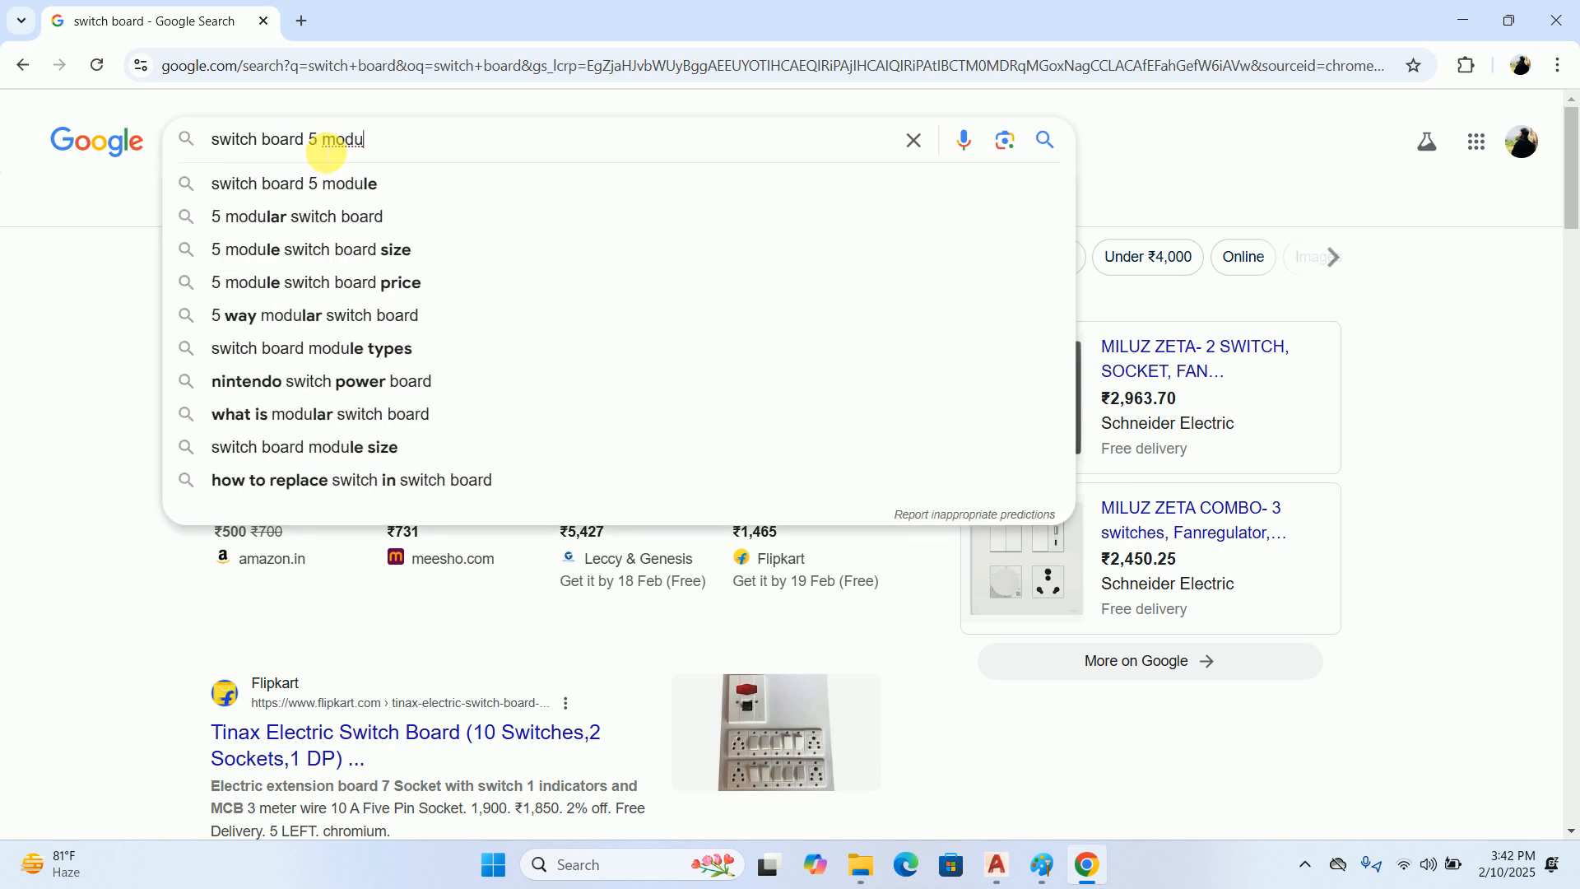
{"action": "key", "text": "Return"}
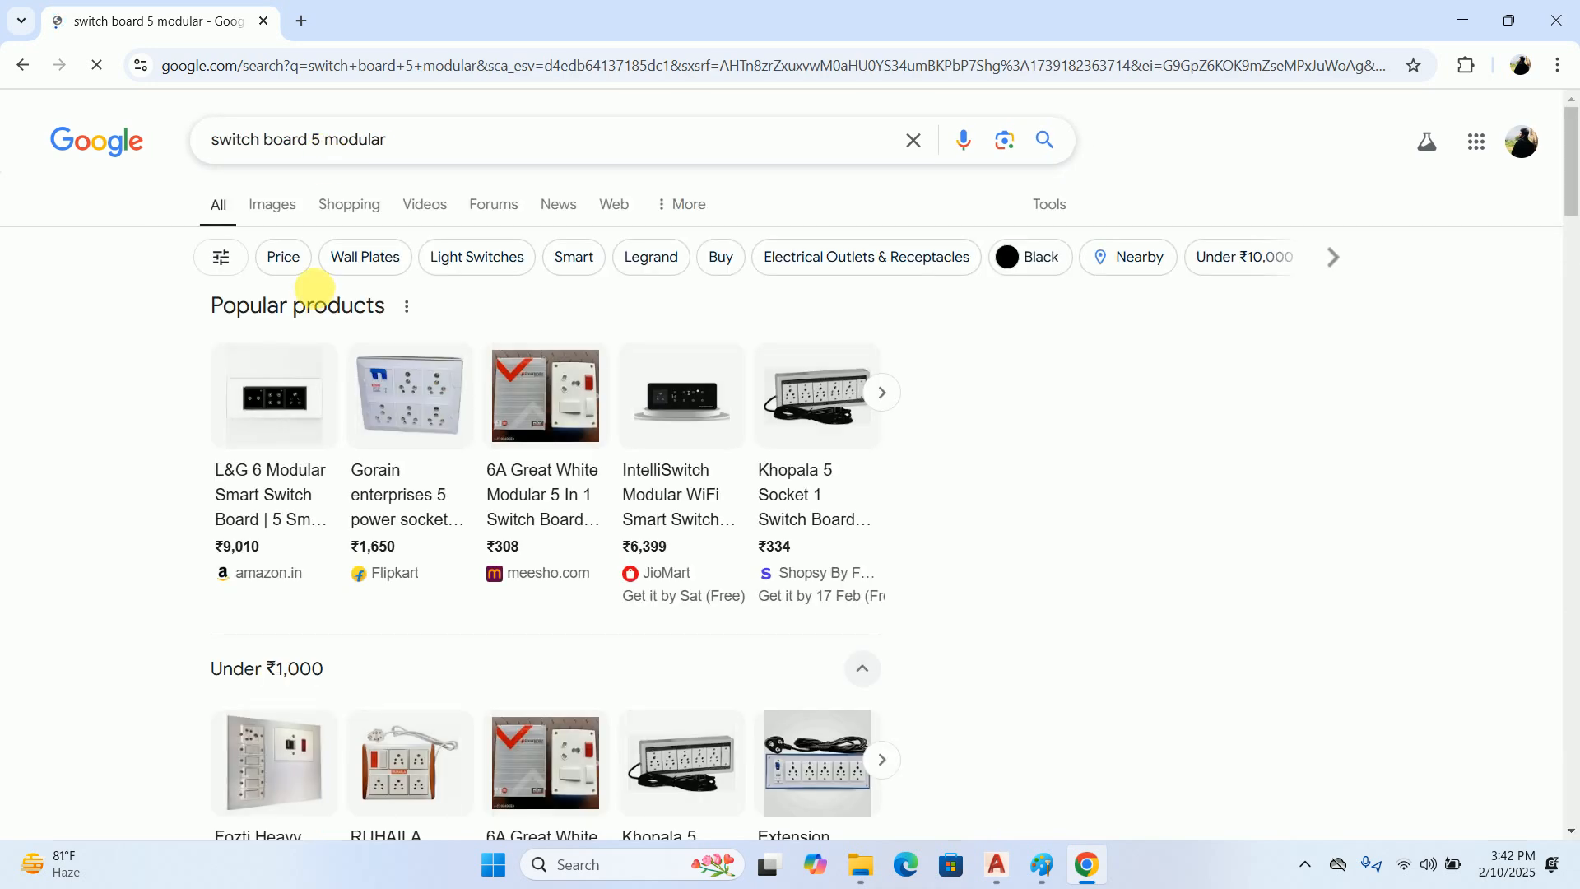
{"action": "left_click", "coordinate": [257, 203]}
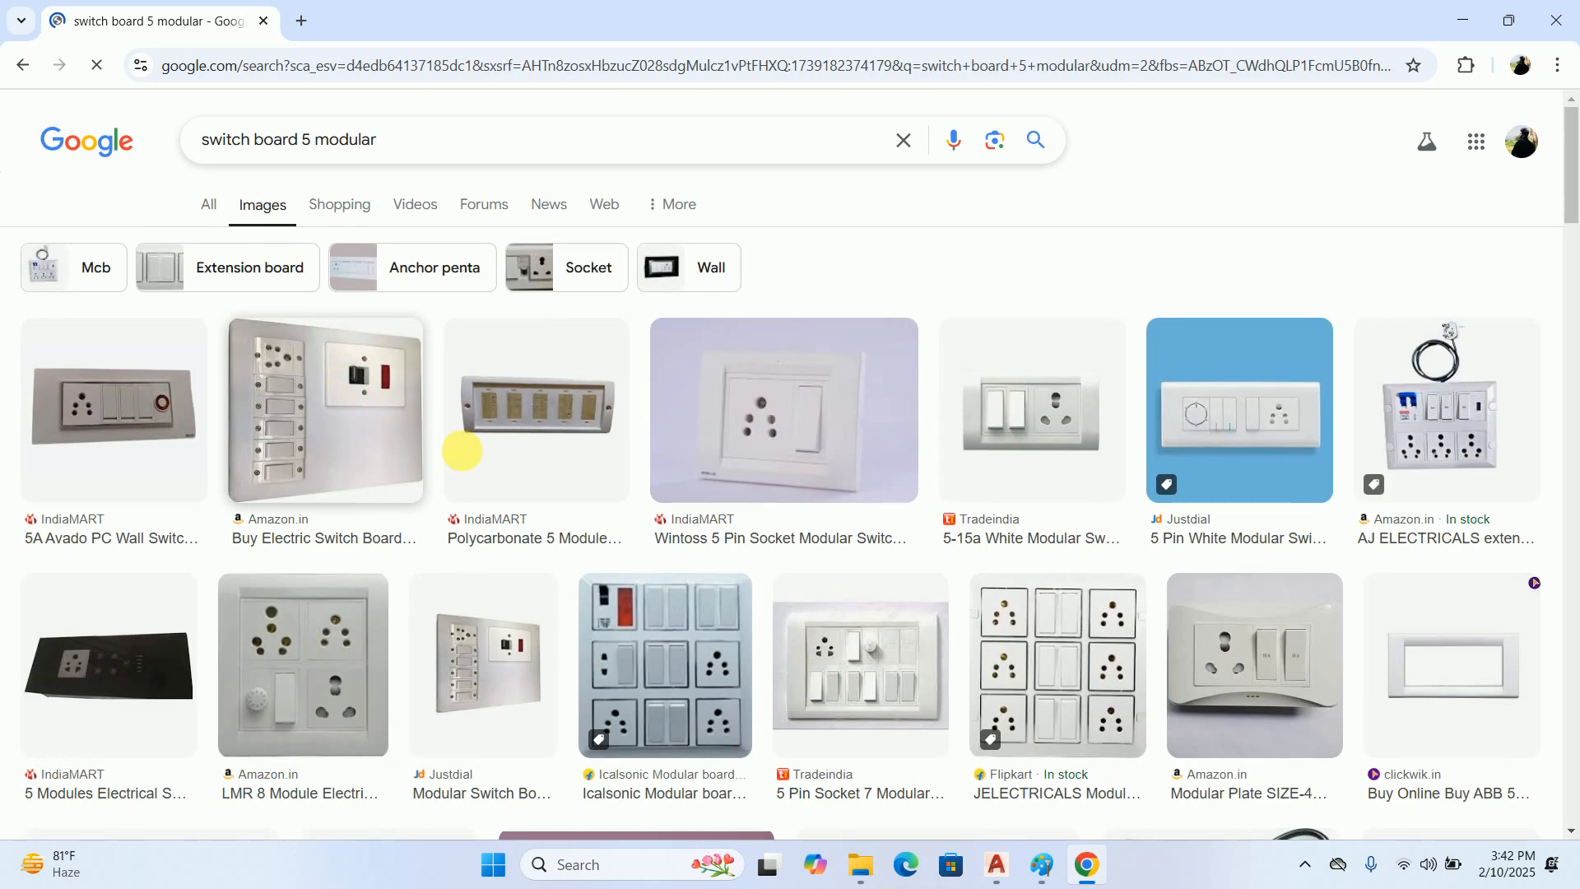
Preview the 5A Avado, 5-15a White Modular and Wintoss 5 Pin Socket switch boards, and examine the images related to the Wintoss board
{"action": "left_click", "coordinate": [99, 434]}
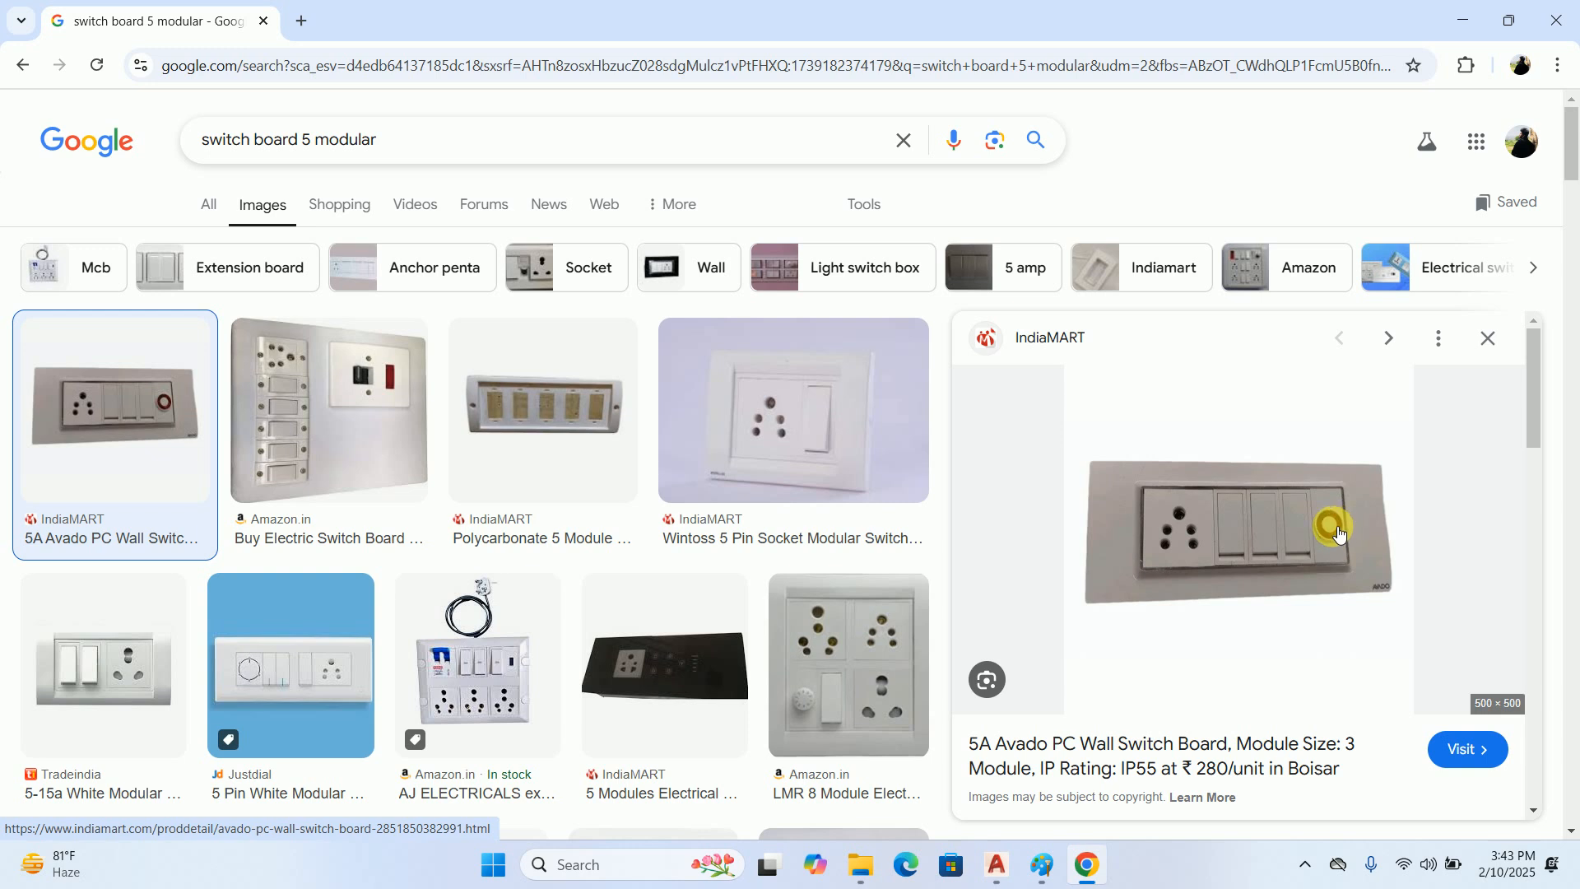
{"action": "left_click", "coordinate": [156, 659]}
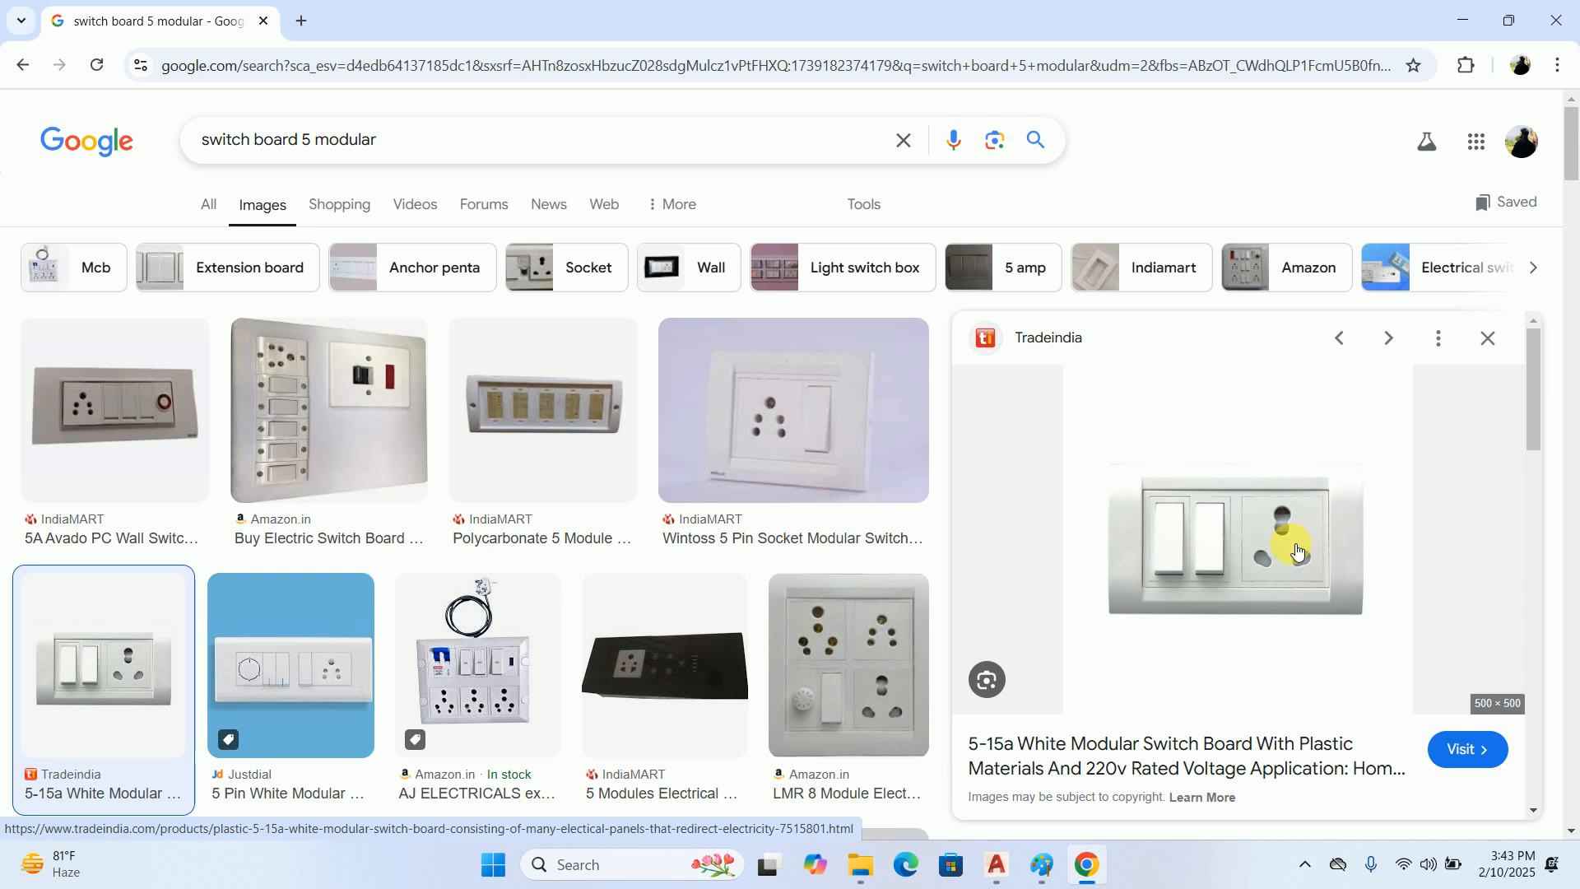
{"action": "left_click", "coordinate": [726, 416]}
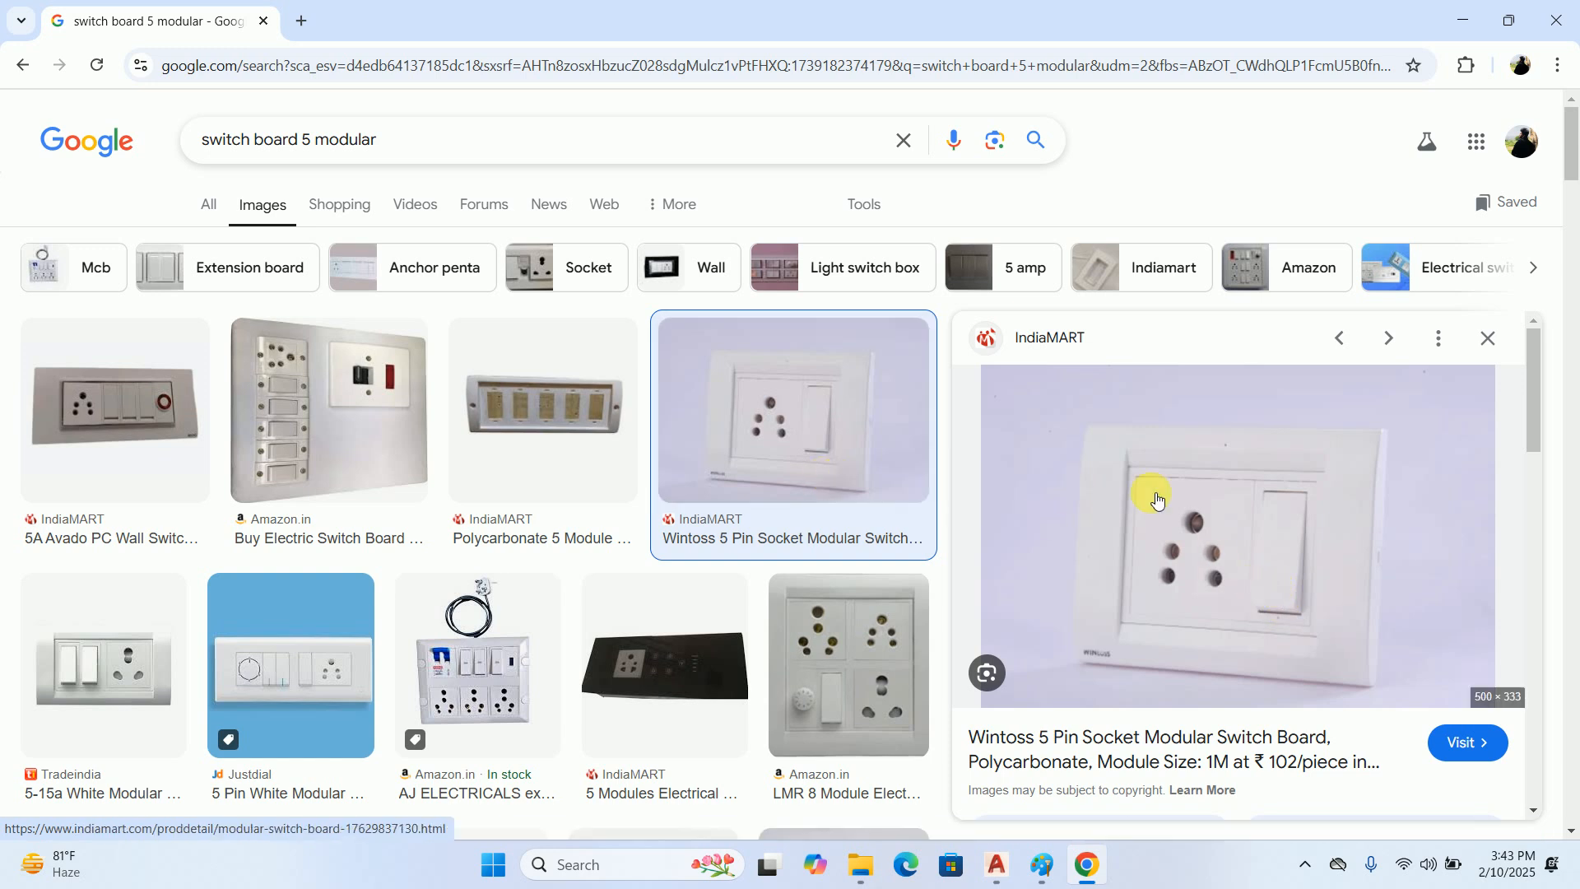
{"action": "scroll", "coordinate": [1168, 502], "scroll_direction": "down", "scroll_amount": 5}
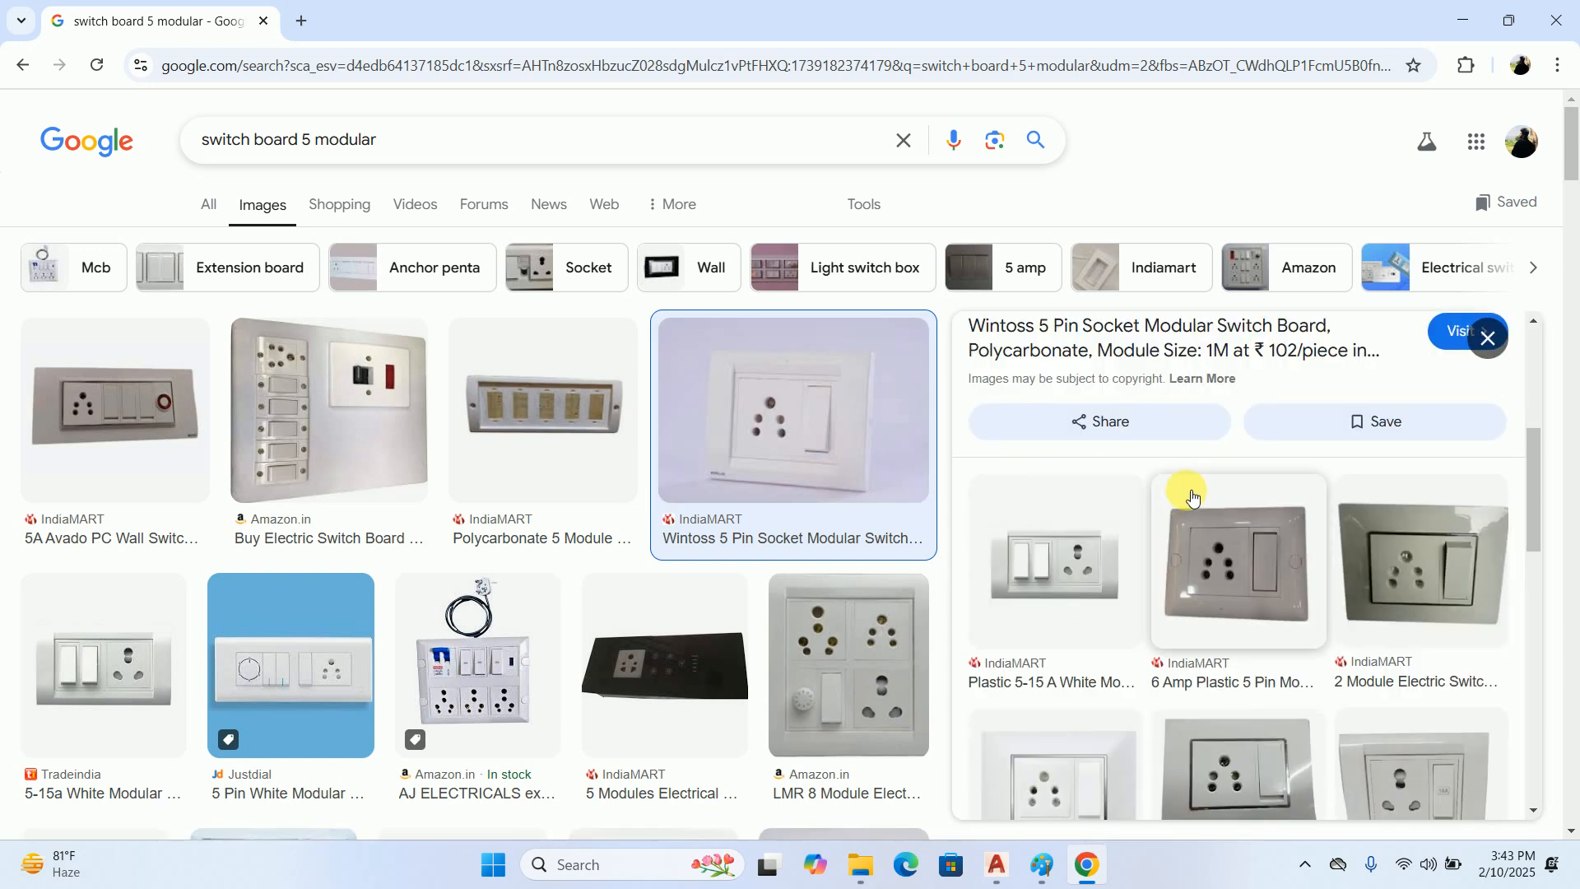
{"action": "scroll", "coordinate": [1193, 512], "scroll_direction": "down", "scroll_amount": 8}
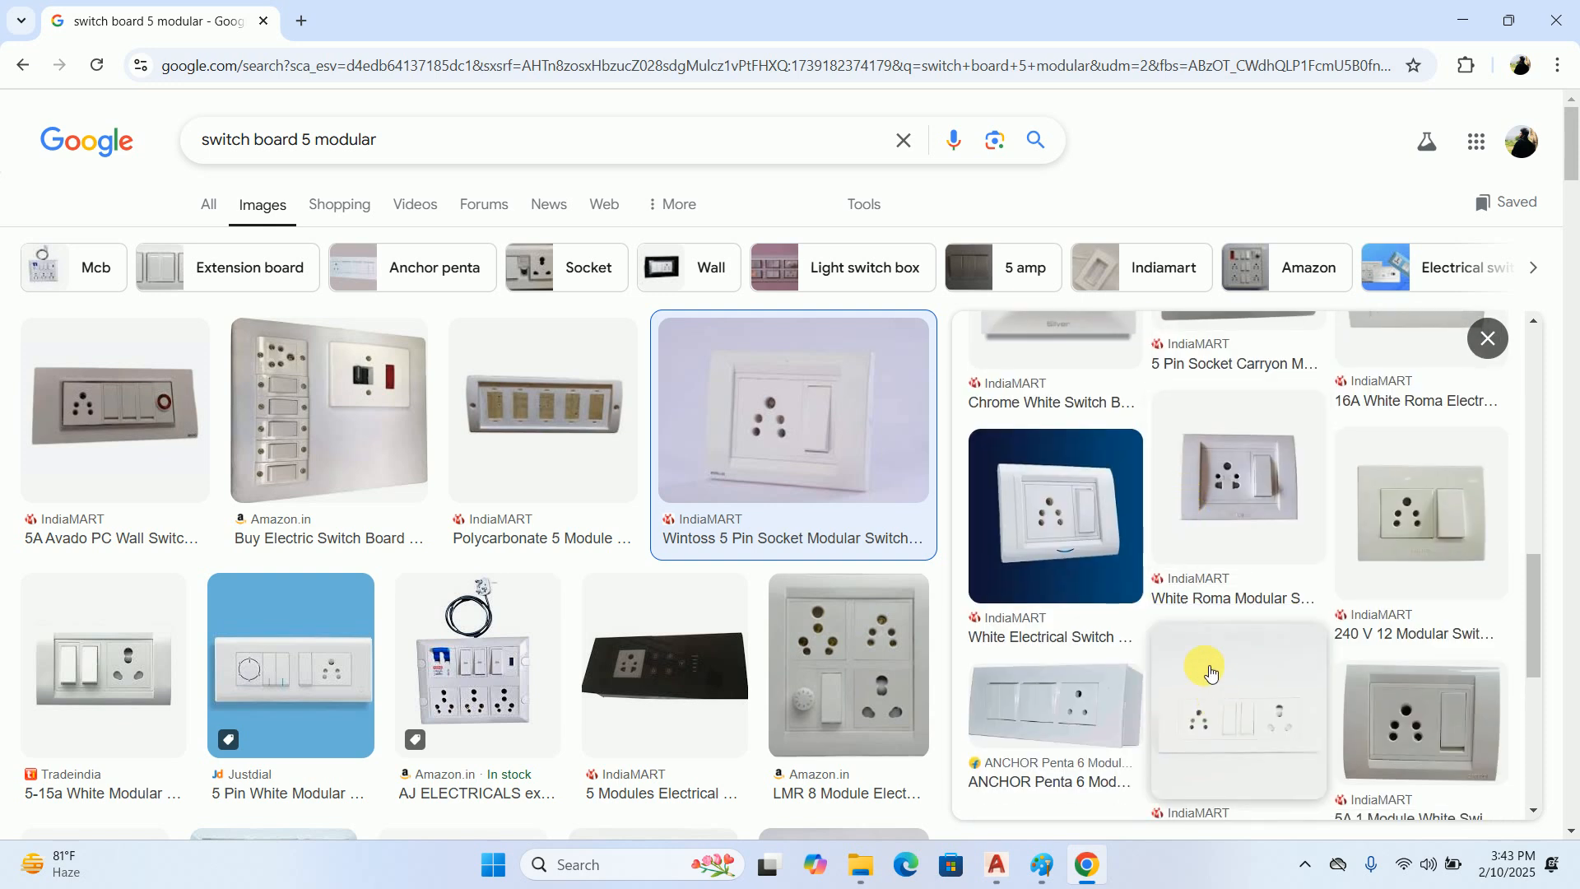
{"action": "scroll", "coordinate": [1185, 633], "scroll_direction": "up", "scroll_amount": 8}
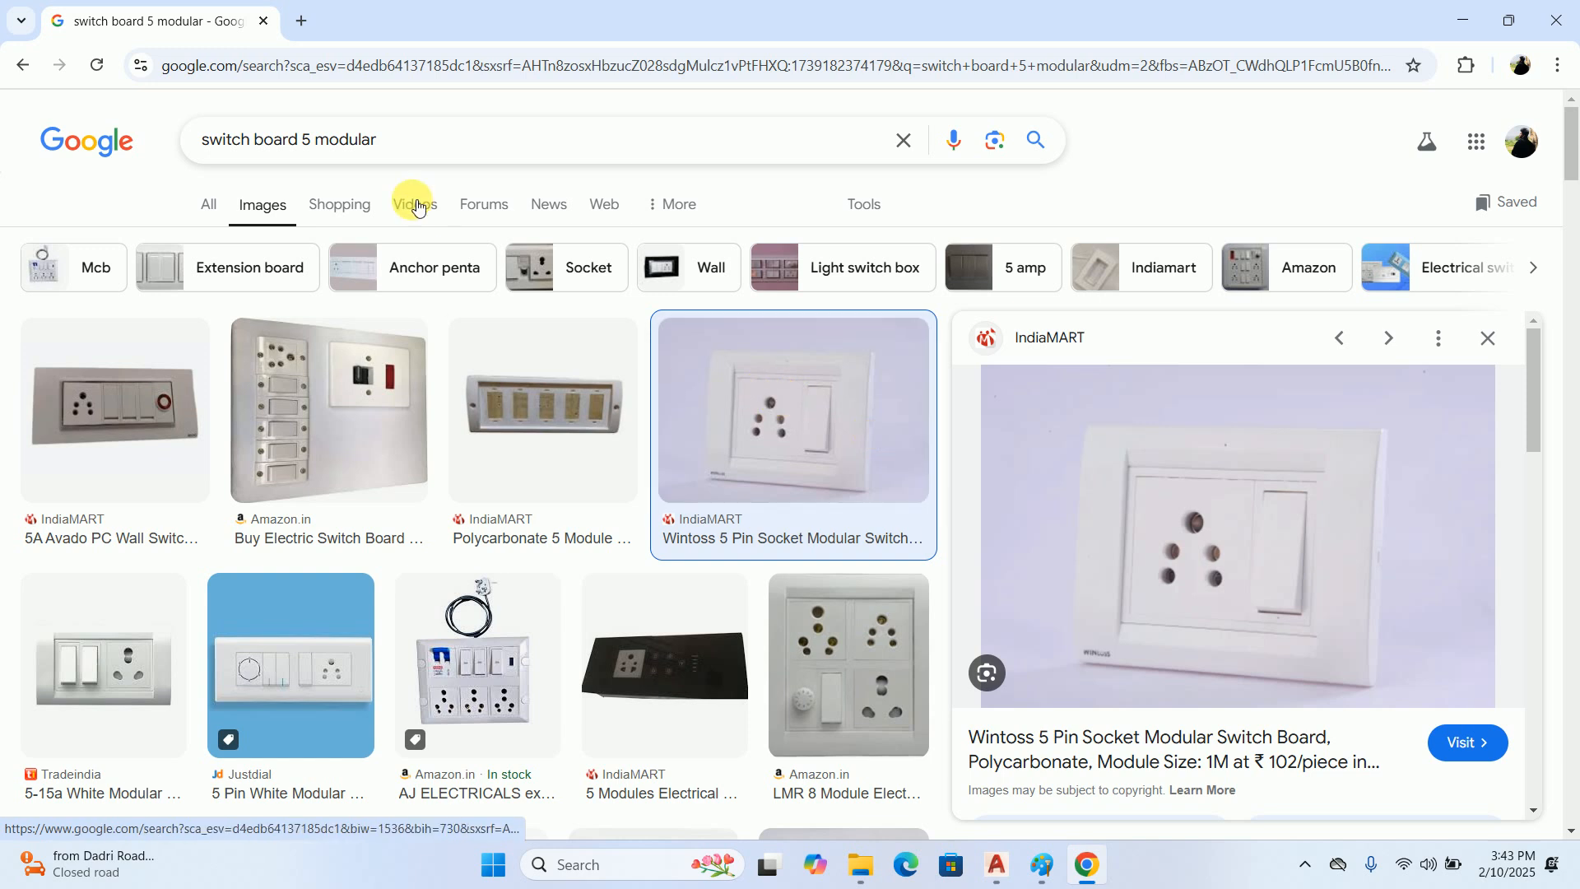
Search the images for "7 modular switch board" and preview the Havells 7 M Front Plate without Pillar
{"action": "left_click_drag", "start_coordinate": [424, 140], "coordinate": [3, 138]}
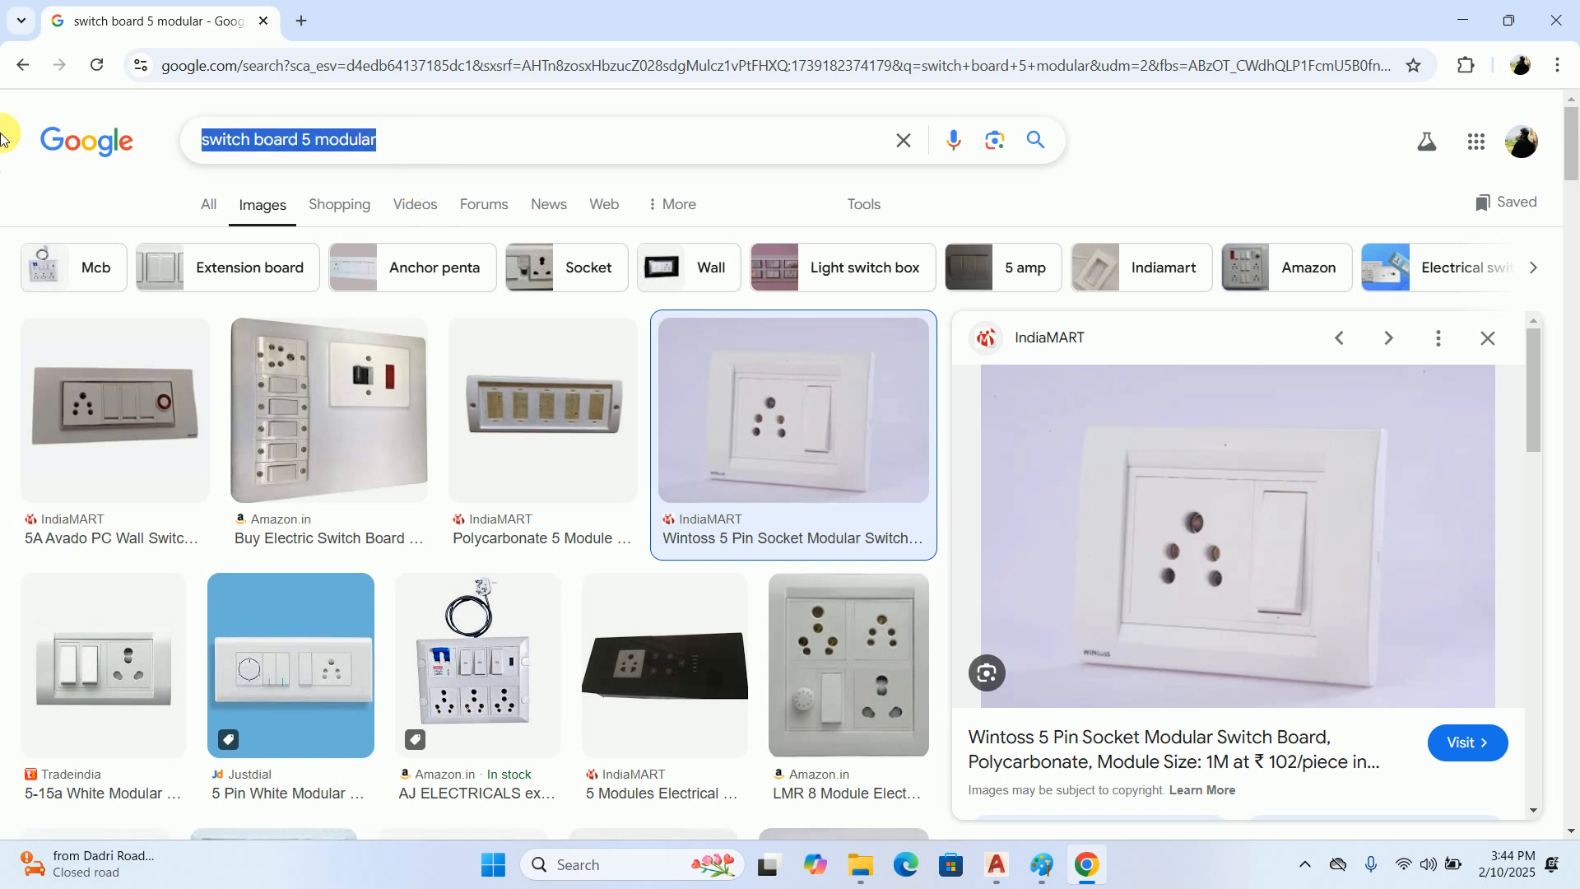
{"action": "type", "text": "7 modul"}
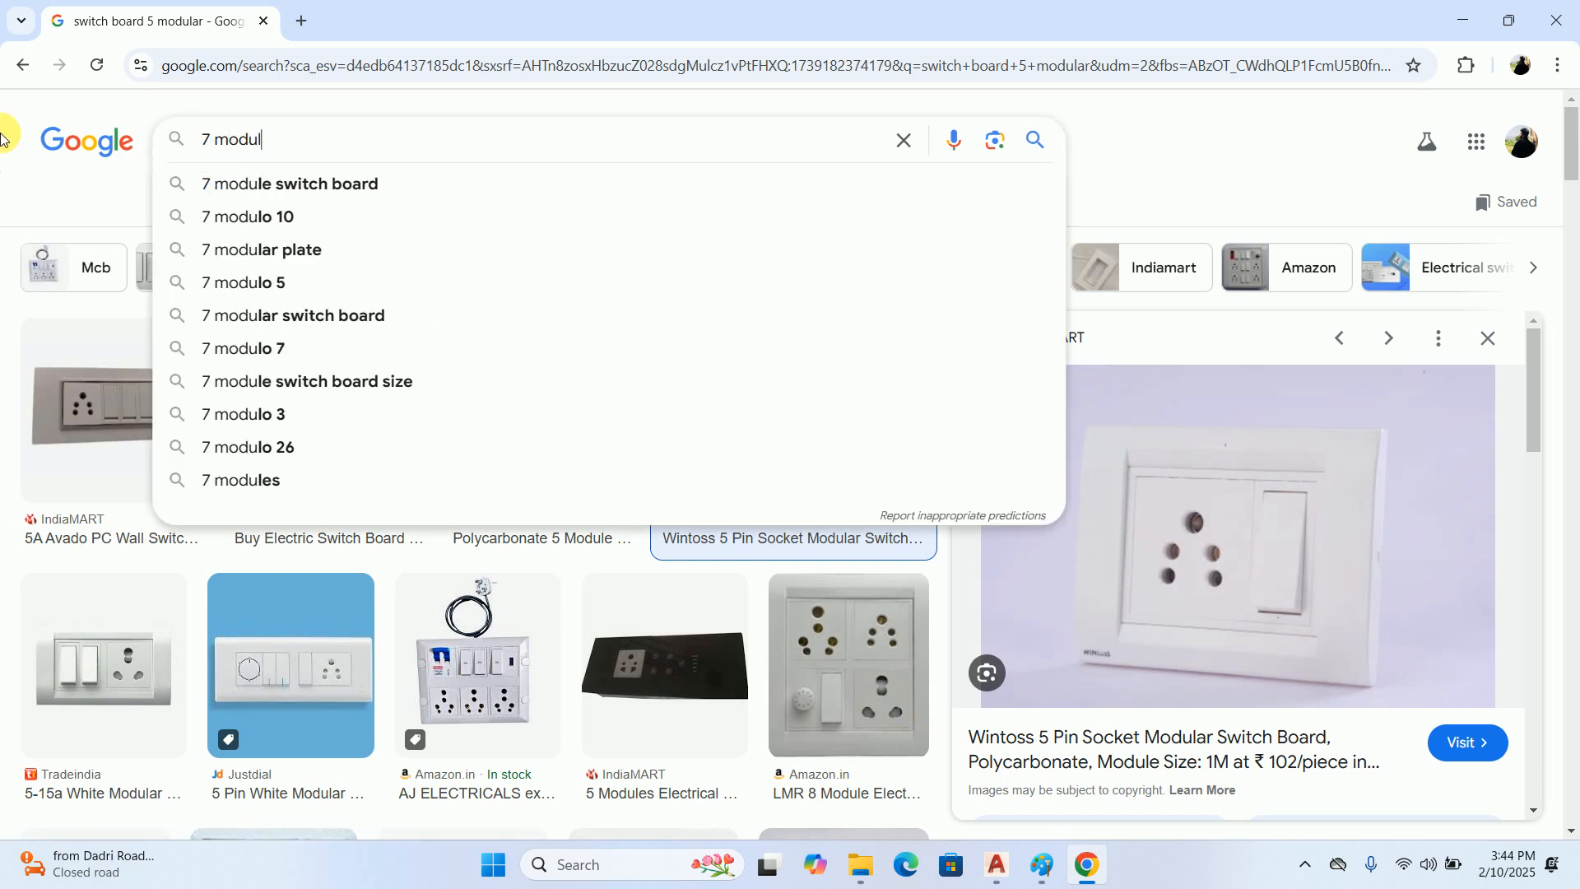
{"action": "type", "text": "ar"}
{"action": "key", "text": "Down"}
{"action": "key", "text": "Down"}
{"action": "key", "text": "Return"}
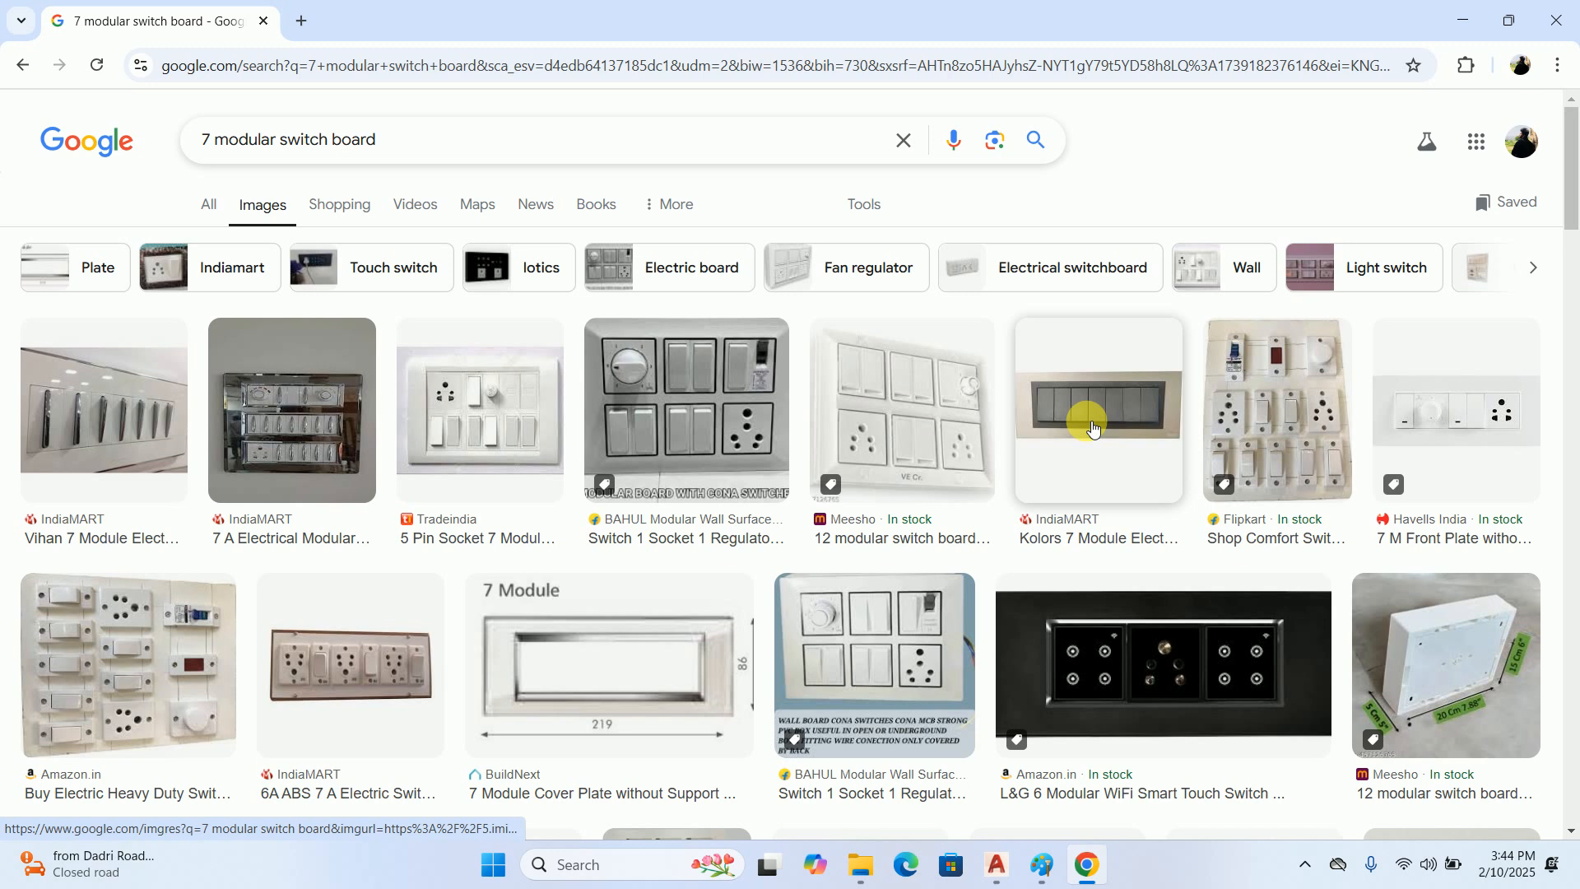
{"action": "left_click", "coordinate": [1417, 426]}
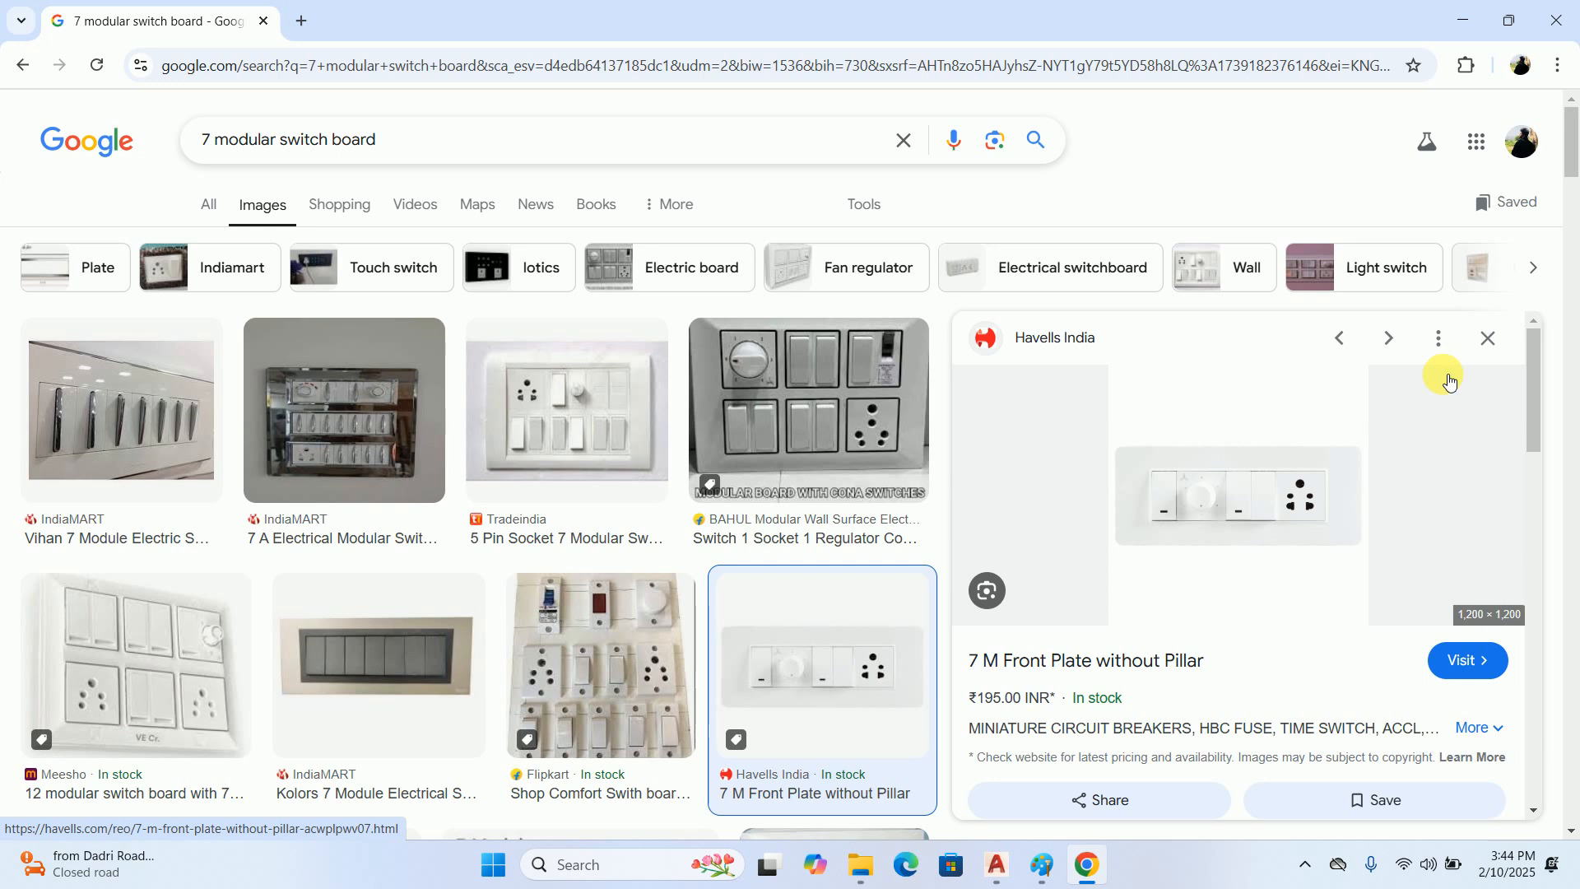
Switch to Paint, clear the whole height sketch, and ready the Pencil tool with a thicker stroke
{"action": "left_click", "coordinate": [1042, 864]}
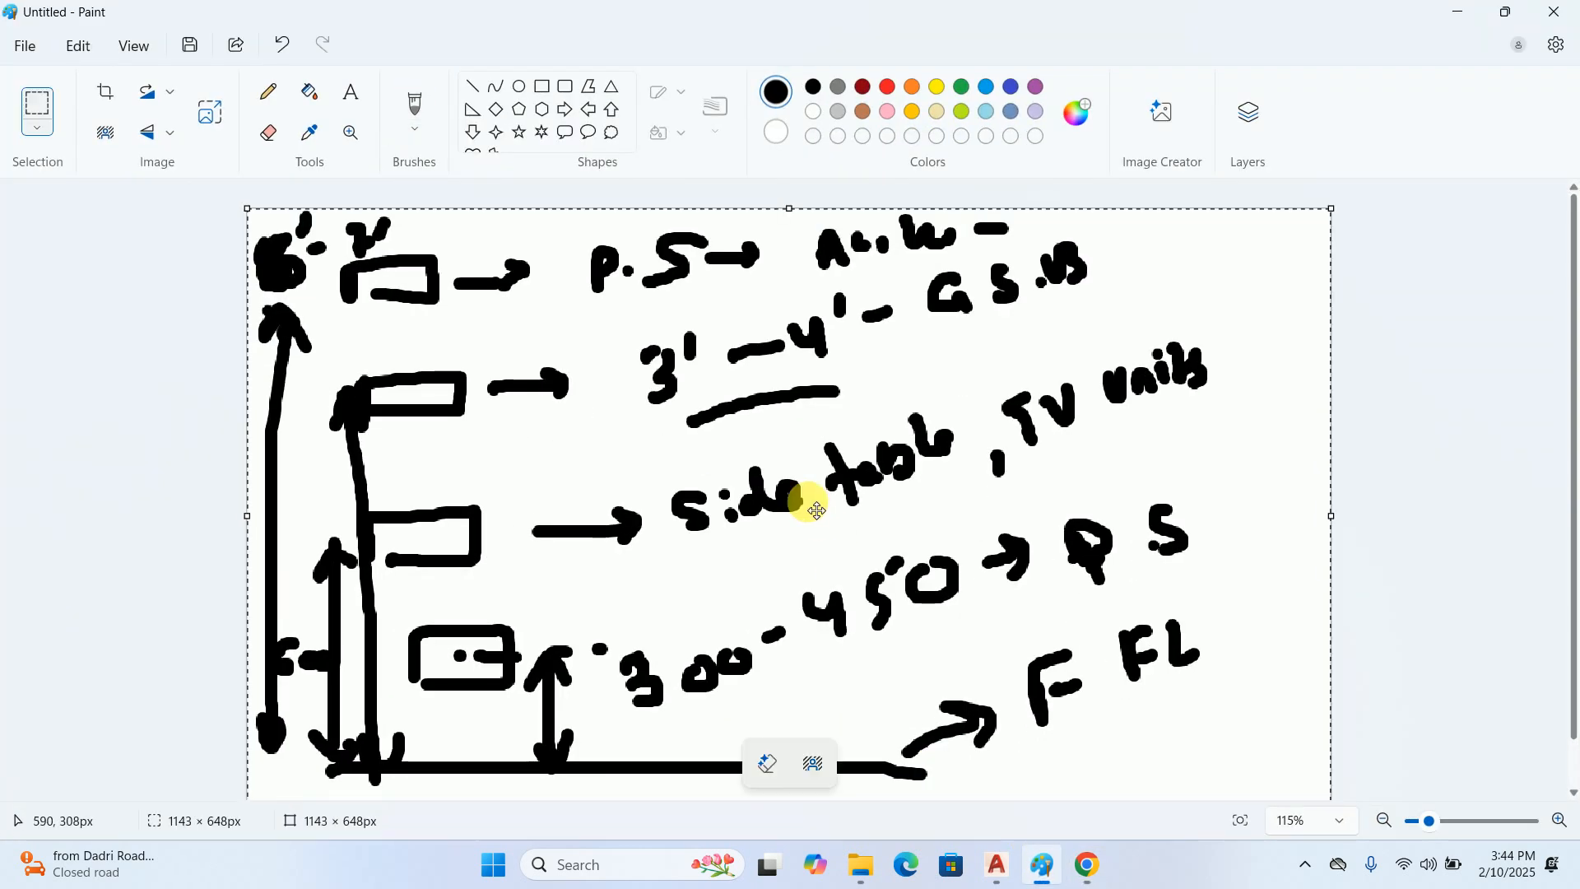
{"action": "key", "text": "Delete"}
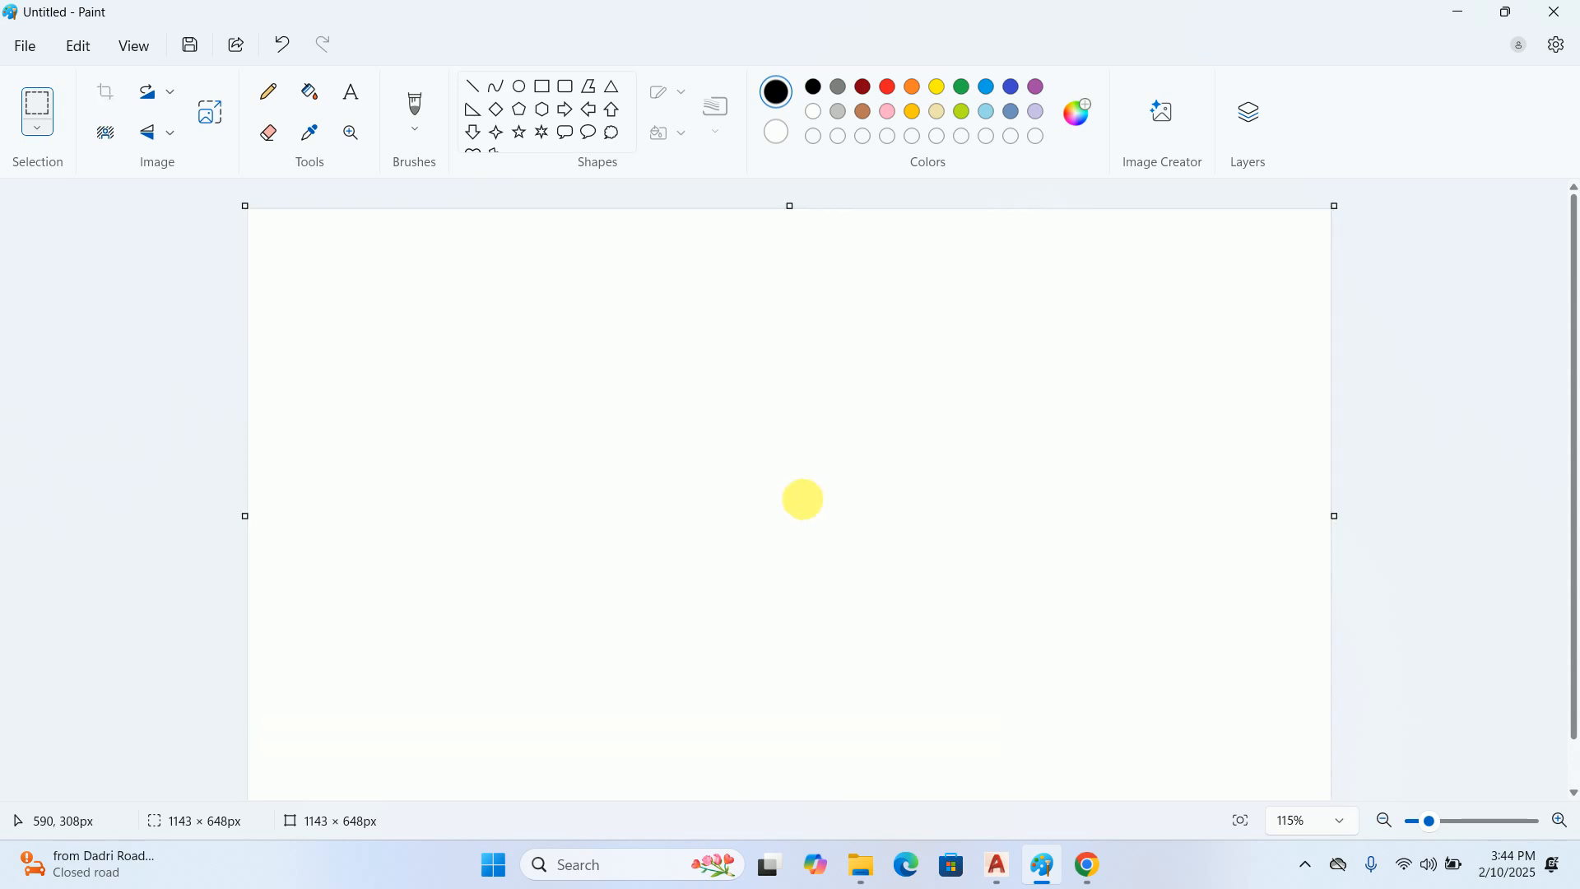
{"action": "left_click", "coordinate": [267, 92]}
{"action": "scroll", "coordinate": [379, 352], "scroll_direction": "up", "scroll_amount": 3, "text": "ctrl"}
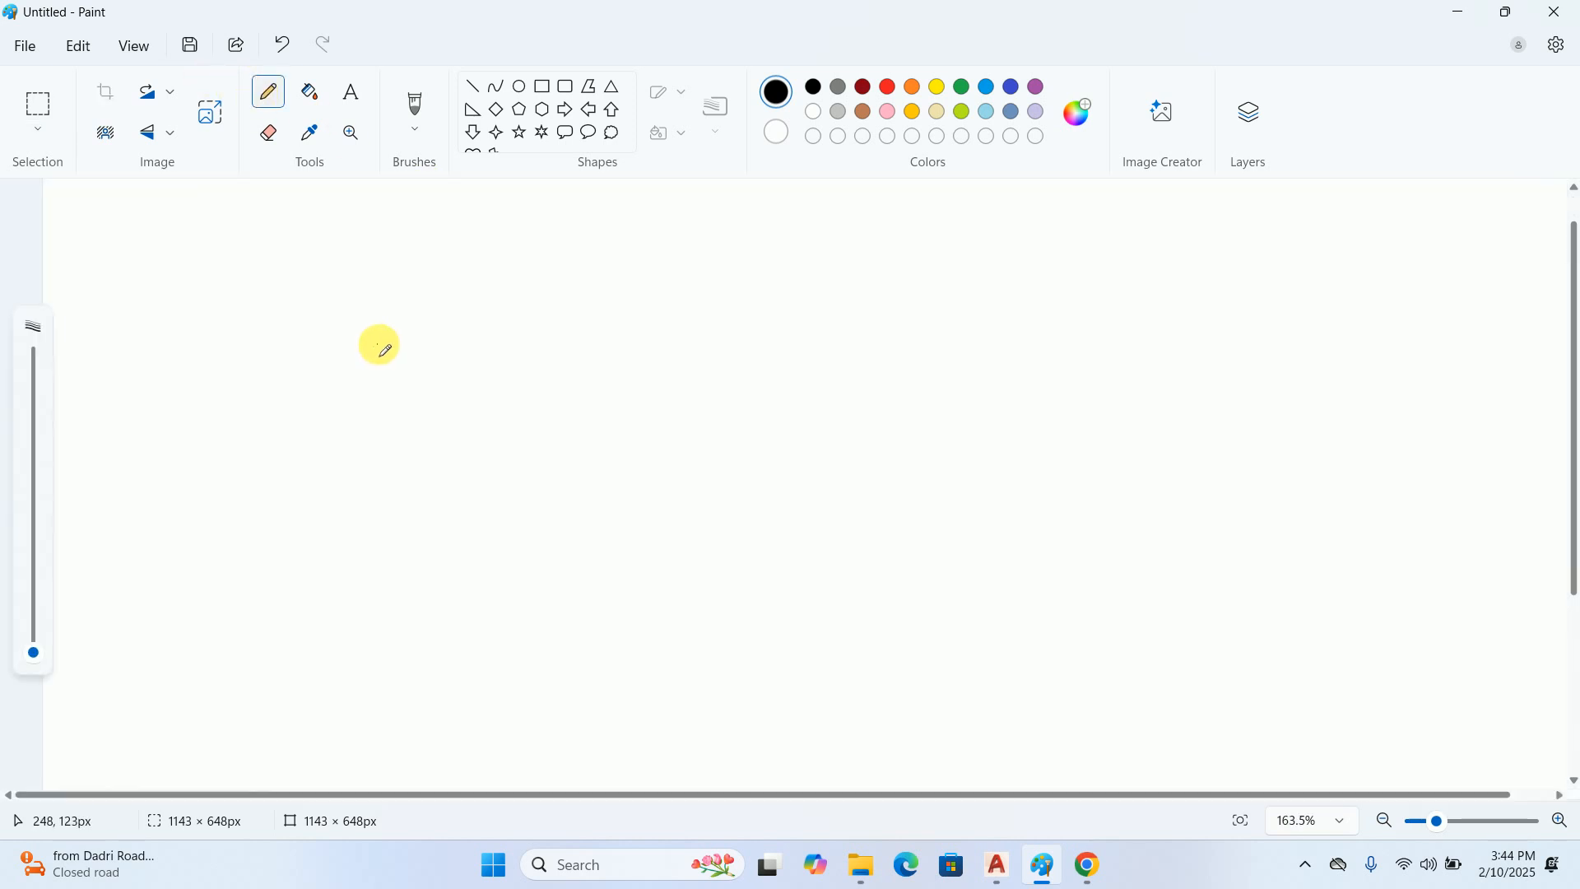
{"action": "left_click_drag", "start_coordinate": [30, 663], "coordinate": [32, 635]}
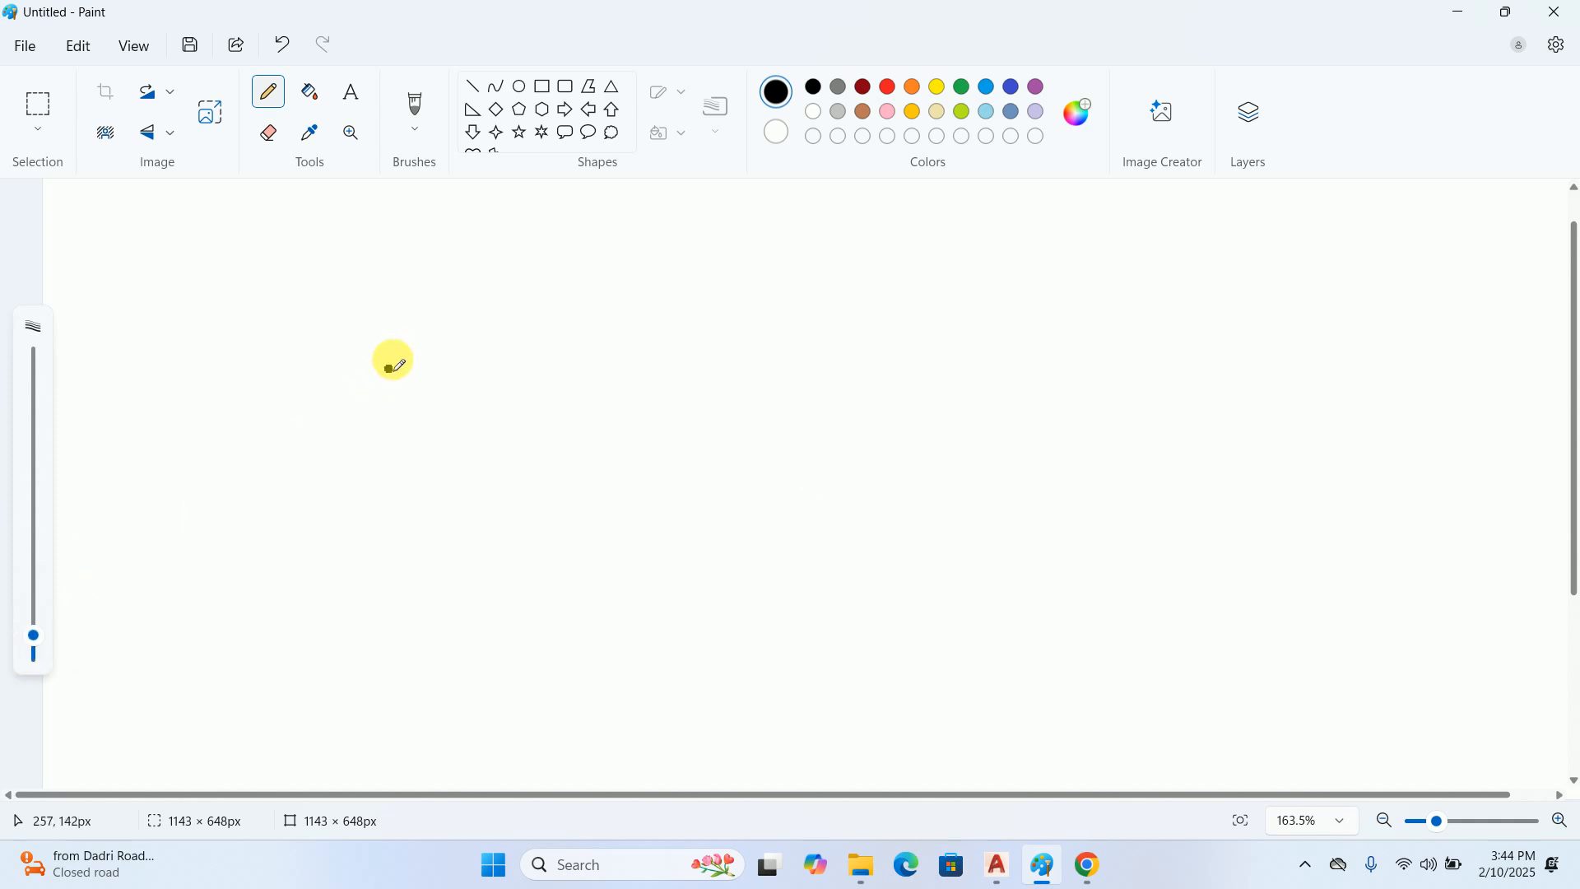
Handwrite the switchboard module sizes 2M, 3M, 4M, 6M, 7M, 8M, 12M and 14M in a row across the upper canvas
{"action": "mouse_move", "coordinate": [367, 288]}
{"action": "left_mouse_down"}
{"action": "mouse_move", "coordinate": [377, 343]}
{"action": "mouse_move", "coordinate": [424, 323]}
{"action": "mouse_move", "coordinate": [451, 282]}
{"action": "mouse_move", "coordinate": [477, 337]}
{"action": "left_mouse_up"}
{"action": "left_click", "coordinate": [389, 318]}
{"action": "mouse_move", "coordinate": [535, 276]}
{"action": "left_mouse_down"}
{"action": "mouse_move", "coordinate": [553, 274]}
{"action": "mouse_move", "coordinate": [540, 313]}
{"action": "mouse_move", "coordinate": [625, 274]}
{"action": "mouse_move", "coordinate": [624, 306]}
{"action": "mouse_move", "coordinate": [644, 320]}
{"action": "left_mouse_up"}
{"action": "left_click_drag", "start_coordinate": [700, 259], "coordinate": [728, 283]}
{"action": "mouse_move", "coordinate": [725, 265]}
{"action": "left_mouse_down"}
{"action": "mouse_move", "coordinate": [724, 303]}
{"action": "mouse_move", "coordinate": [794, 306]}
{"action": "left_mouse_up"}
{"action": "mouse_move", "coordinate": [811, 294]}
{"action": "left_mouse_down"}
{"action": "mouse_move", "coordinate": [804, 311]}
{"action": "mouse_move", "coordinate": [882, 282]}
{"action": "mouse_move", "coordinate": [889, 312]}
{"action": "mouse_move", "coordinate": [935, 262]}
{"action": "mouse_move", "coordinate": [931, 294]}
{"action": "mouse_move", "coordinate": [961, 276]}
{"action": "left_mouse_up"}
{"action": "mouse_move", "coordinate": [987, 281]}
{"action": "left_mouse_down"}
{"action": "mouse_move", "coordinate": [1089, 282]}
{"action": "mouse_move", "coordinate": [1121, 264]}
{"action": "mouse_move", "coordinate": [1175, 307]}
{"action": "mouse_move", "coordinate": [1262, 258]}
{"action": "mouse_move", "coordinate": [1294, 258]}
{"action": "mouse_move", "coordinate": [1252, 280]}
{"action": "mouse_move", "coordinate": [1333, 261]}
{"action": "mouse_move", "coordinate": [1361, 277]}
{"action": "mouse_move", "coordinate": [1386, 247]}
{"action": "mouse_move", "coordinate": [1390, 264]}
{"action": "mouse_move", "coordinate": [1408, 246]}
{"action": "mouse_move", "coordinate": [1429, 258]}
{"action": "left_mouse_up"}
{"action": "key", "text": "ctrl+z"}
{"action": "key", "text": "ctrl+z"}
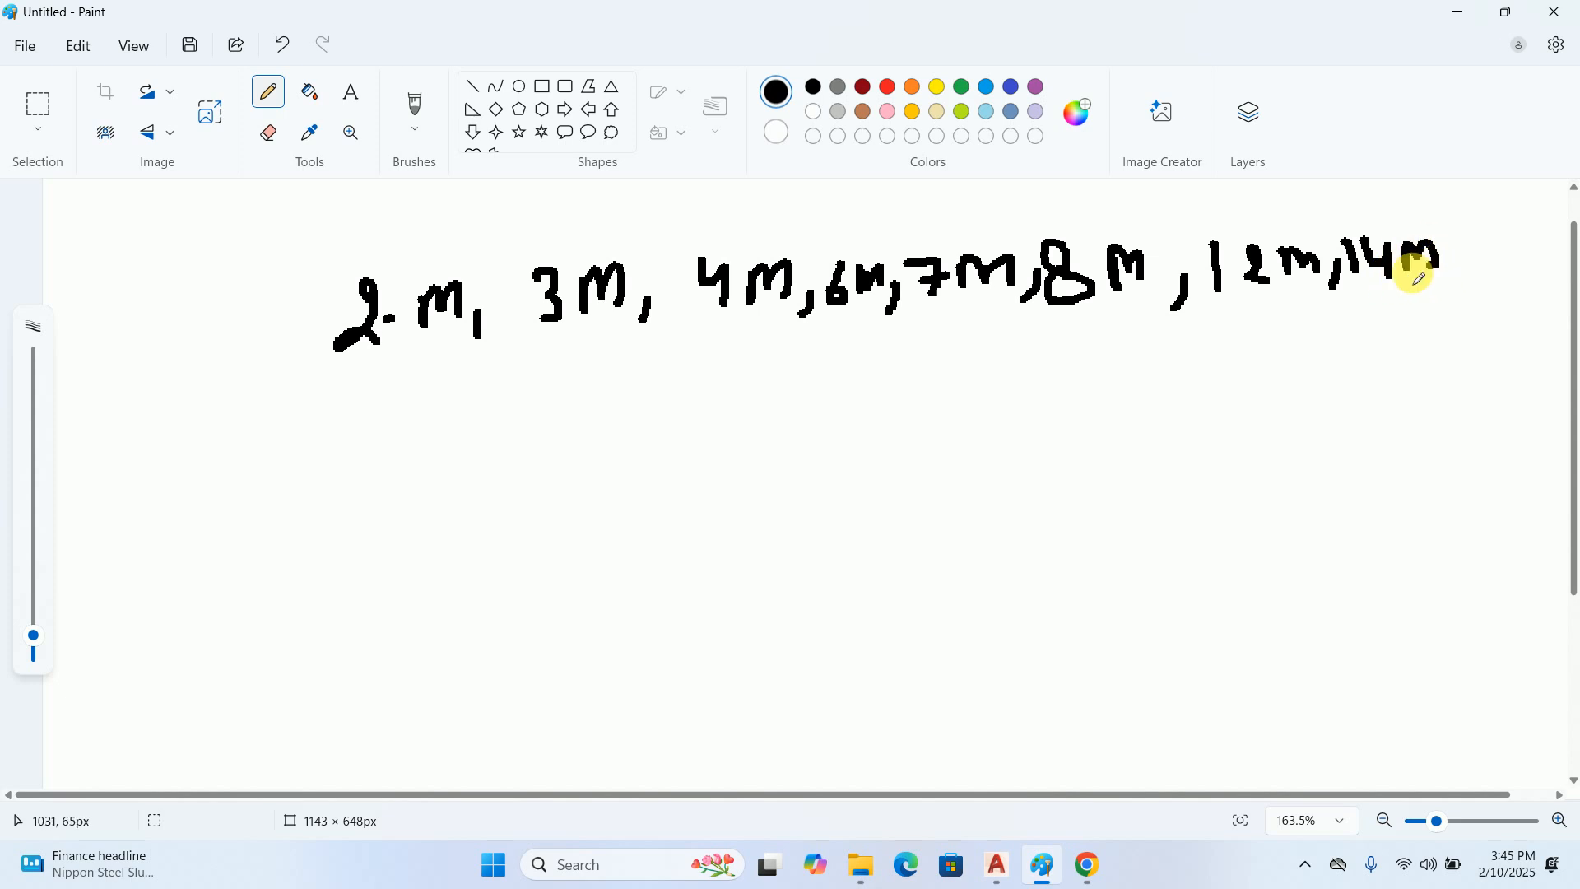
{"action": "left_click", "coordinate": [1203, 310]}
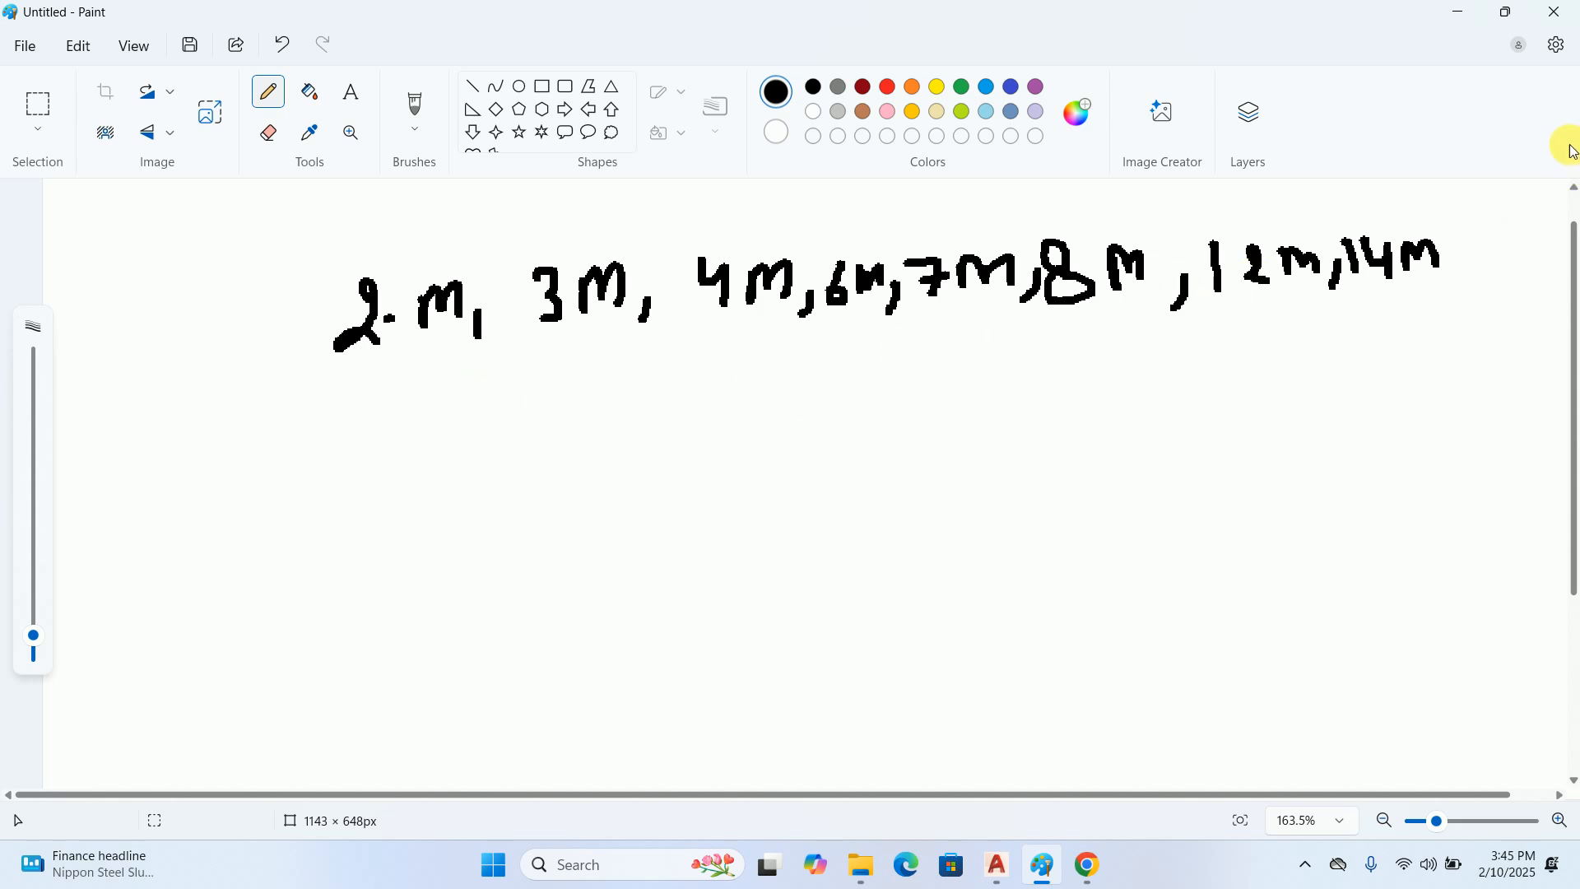
Return to Chrome and compare the Kolors 7 module, VE 12 modular, Havells 7 M and Havells 16 M switchboard images
{"action": "left_click", "coordinate": [1461, 10]}
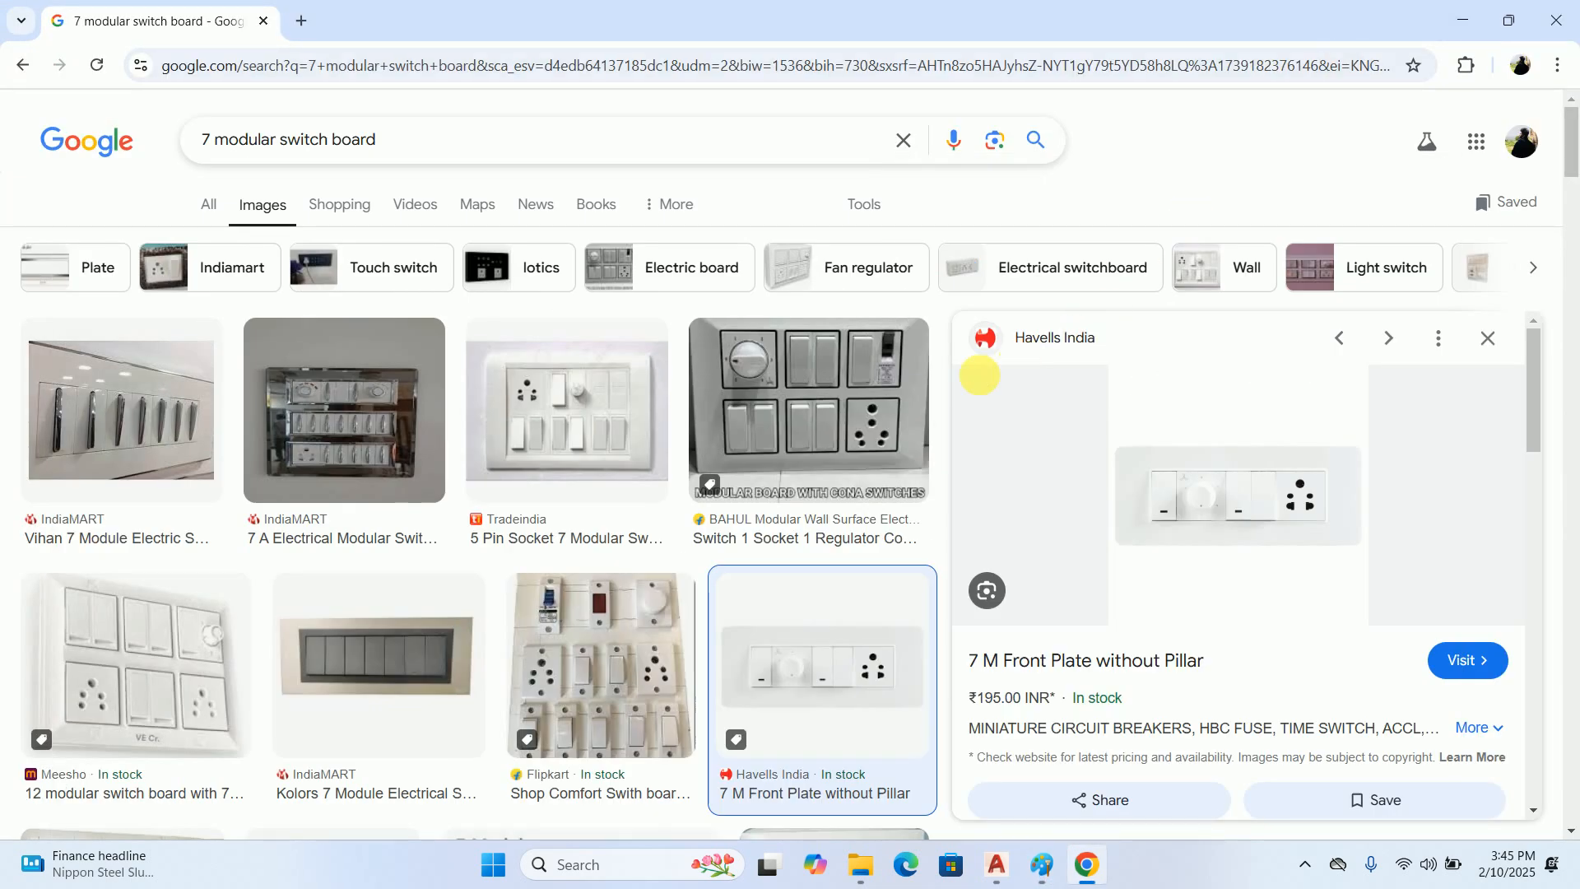
{"action": "left_click", "coordinate": [304, 667]}
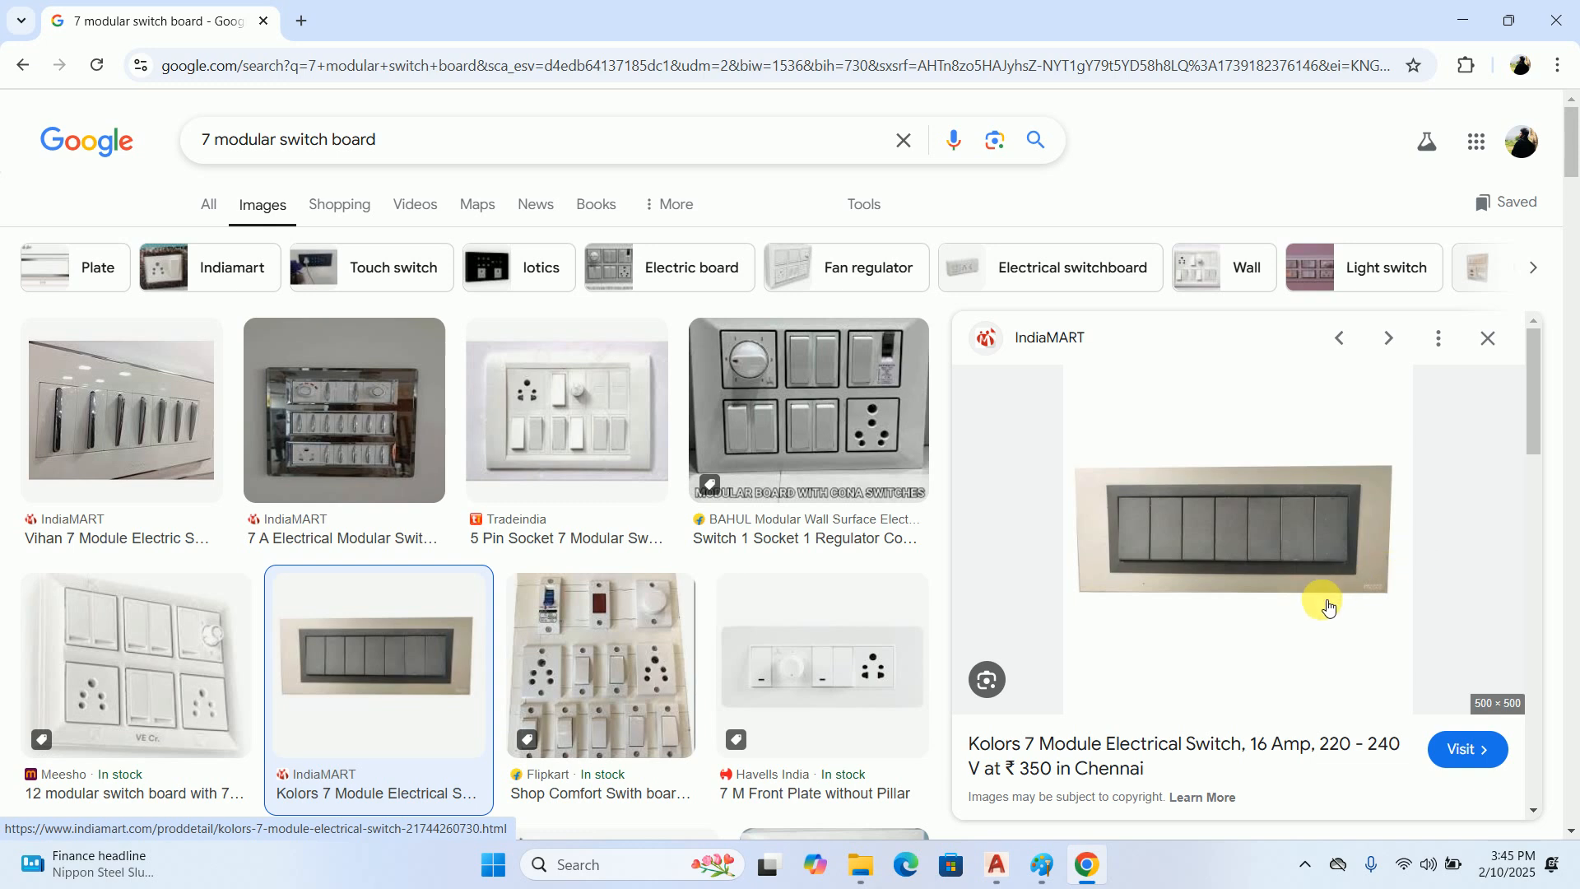
{"action": "left_click", "coordinate": [124, 670]}
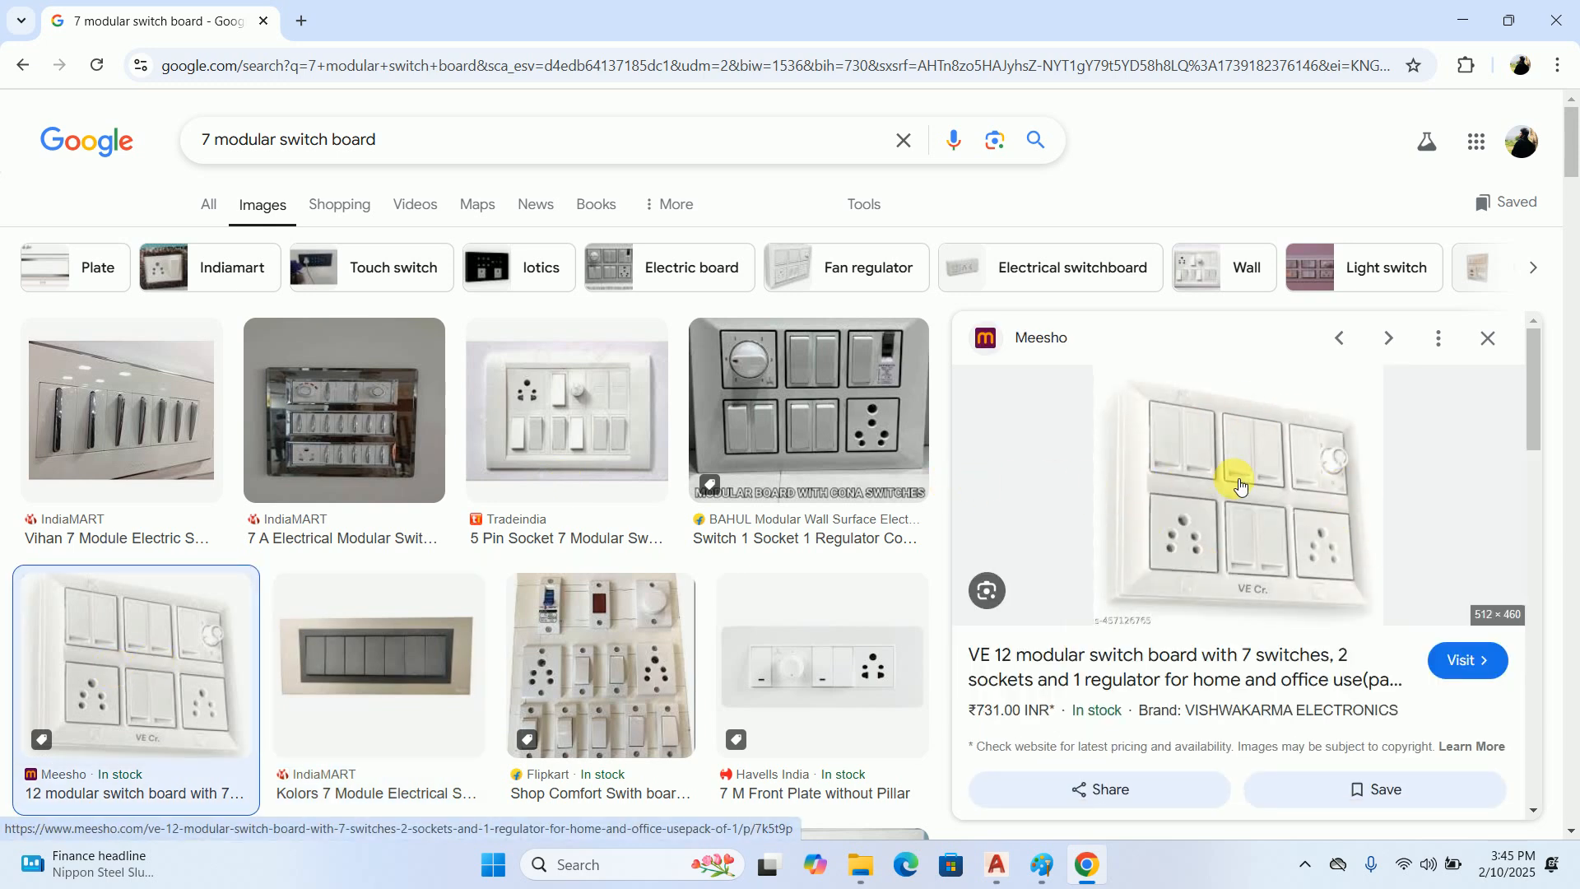
{"action": "left_click", "coordinate": [797, 658]}
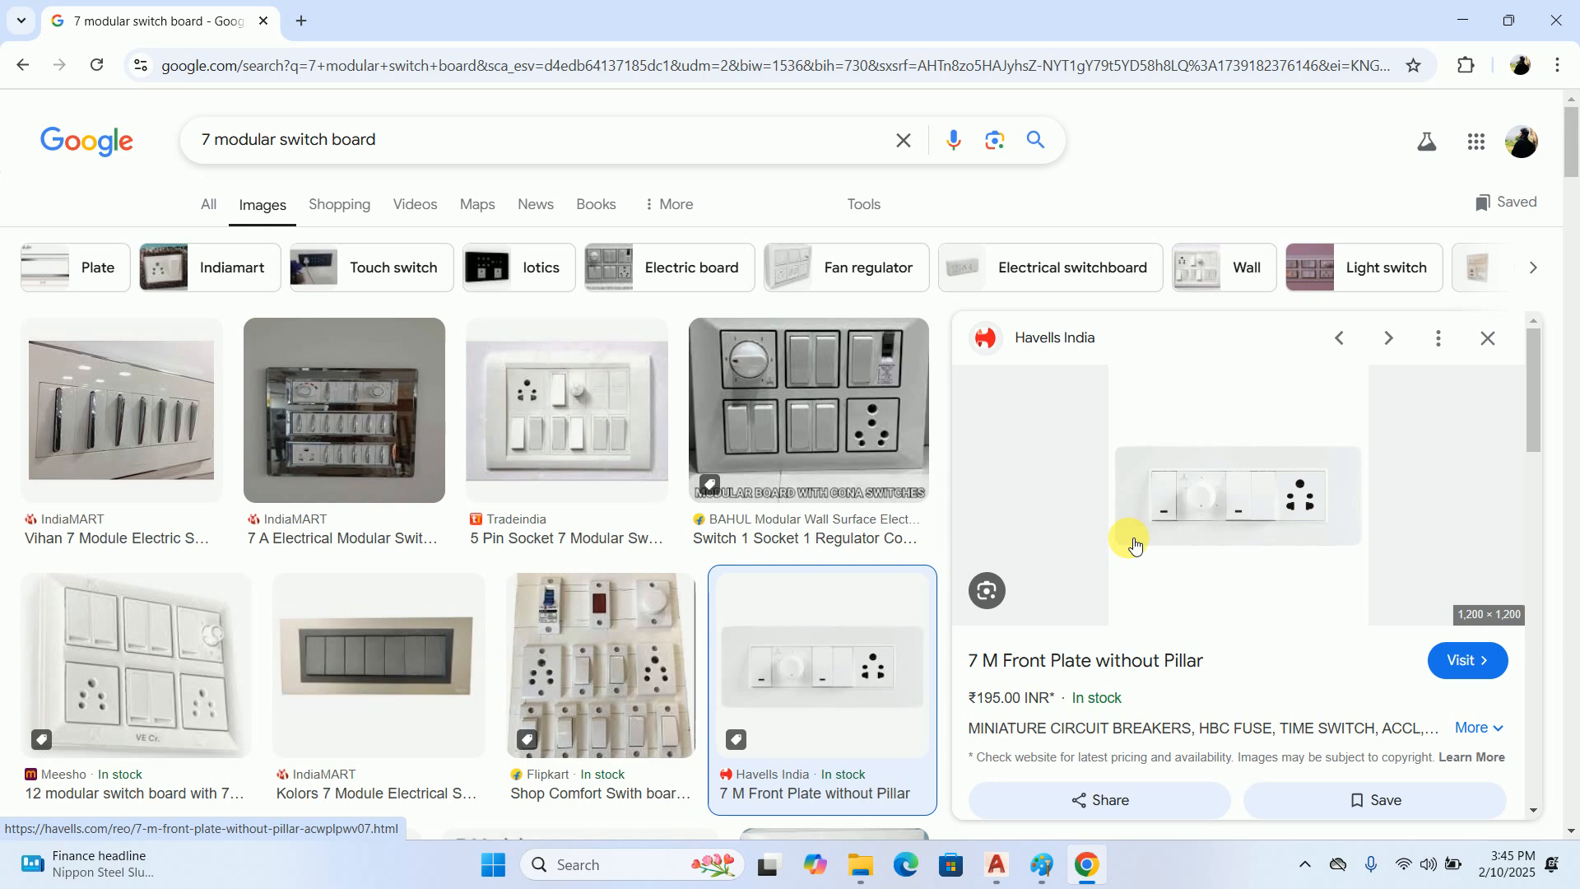
{"action": "scroll", "coordinate": [1239, 511], "scroll_direction": "down", "scroll_amount": 5}
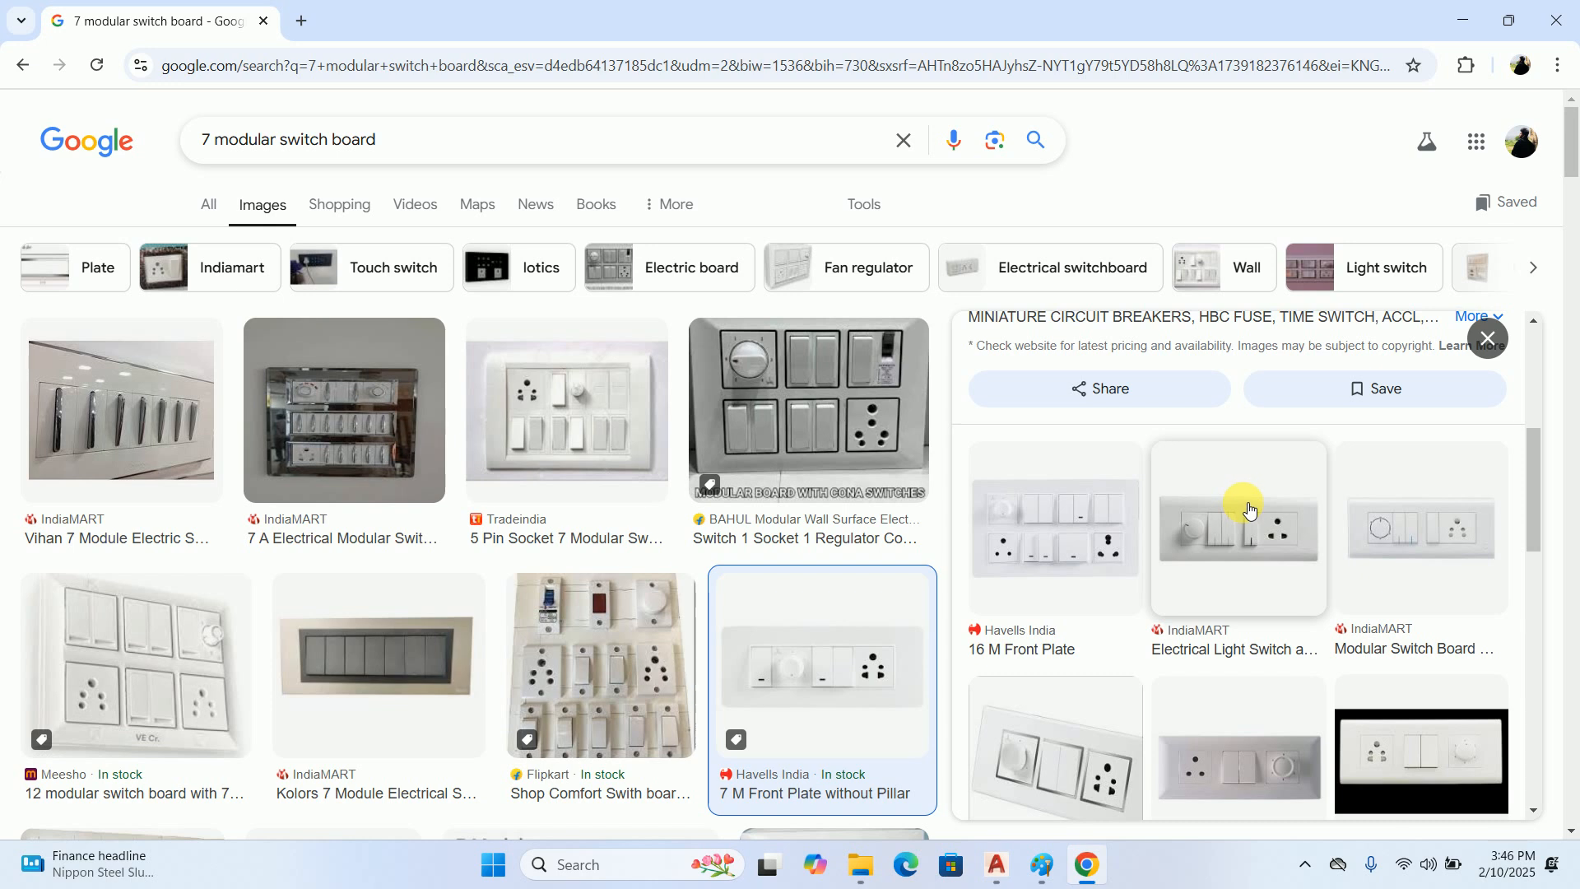
{"action": "left_click", "coordinate": [1061, 524]}
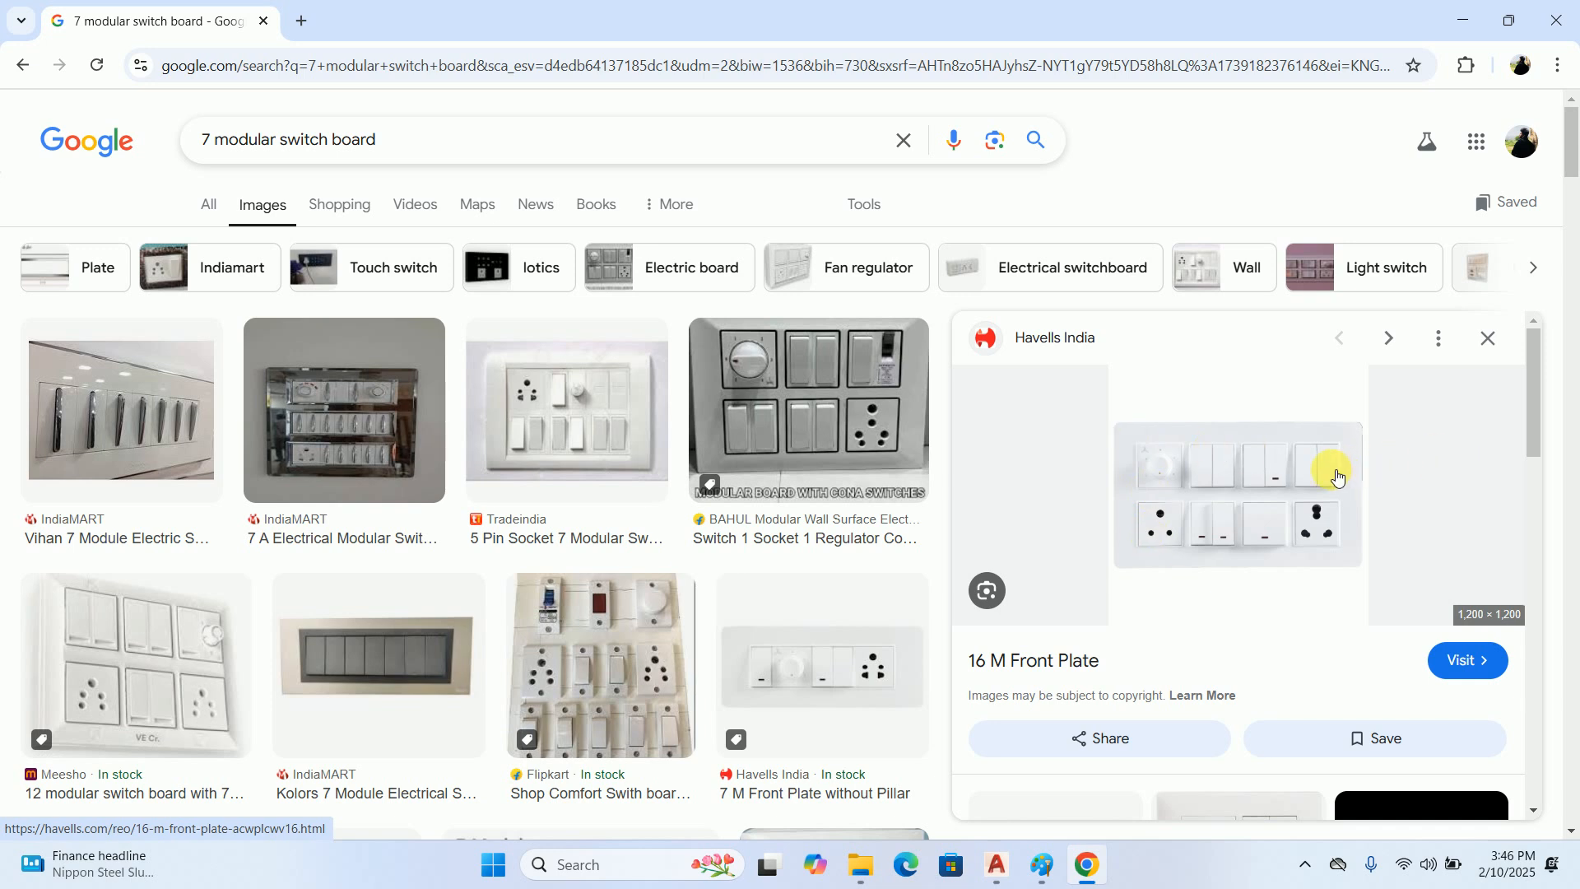
Compare IndiaMART's Electric Switch Board with fan regulator and socket against the Kolors 7 Module Electrical Switch in the image previews
{"action": "scroll", "coordinate": [1330, 486], "scroll_direction": "down", "scroll_amount": 3}
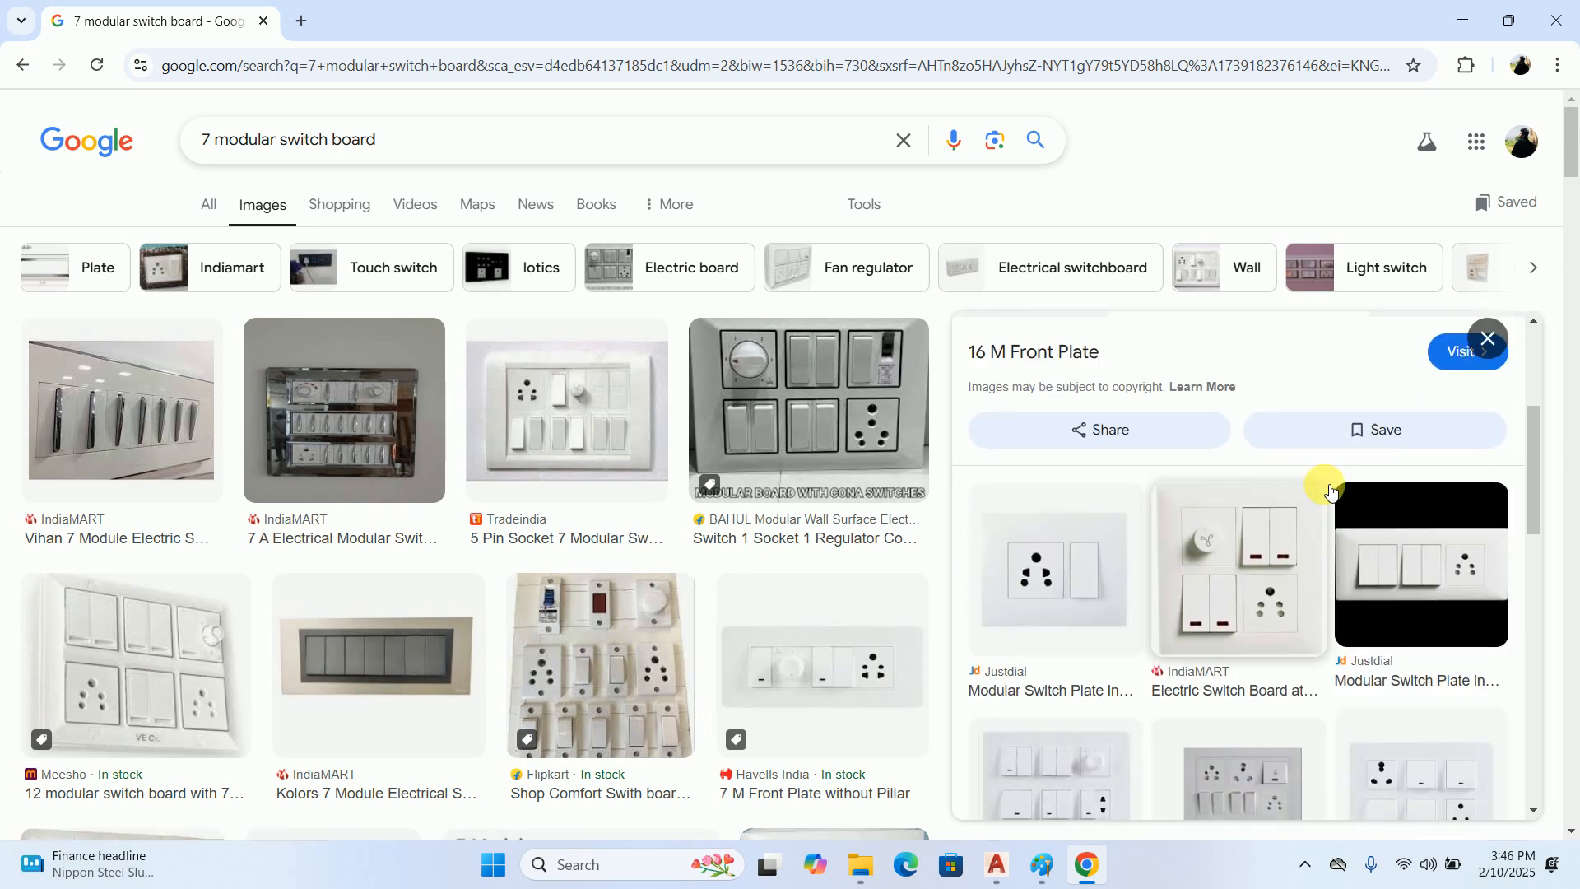
{"action": "left_click", "coordinate": [1267, 600]}
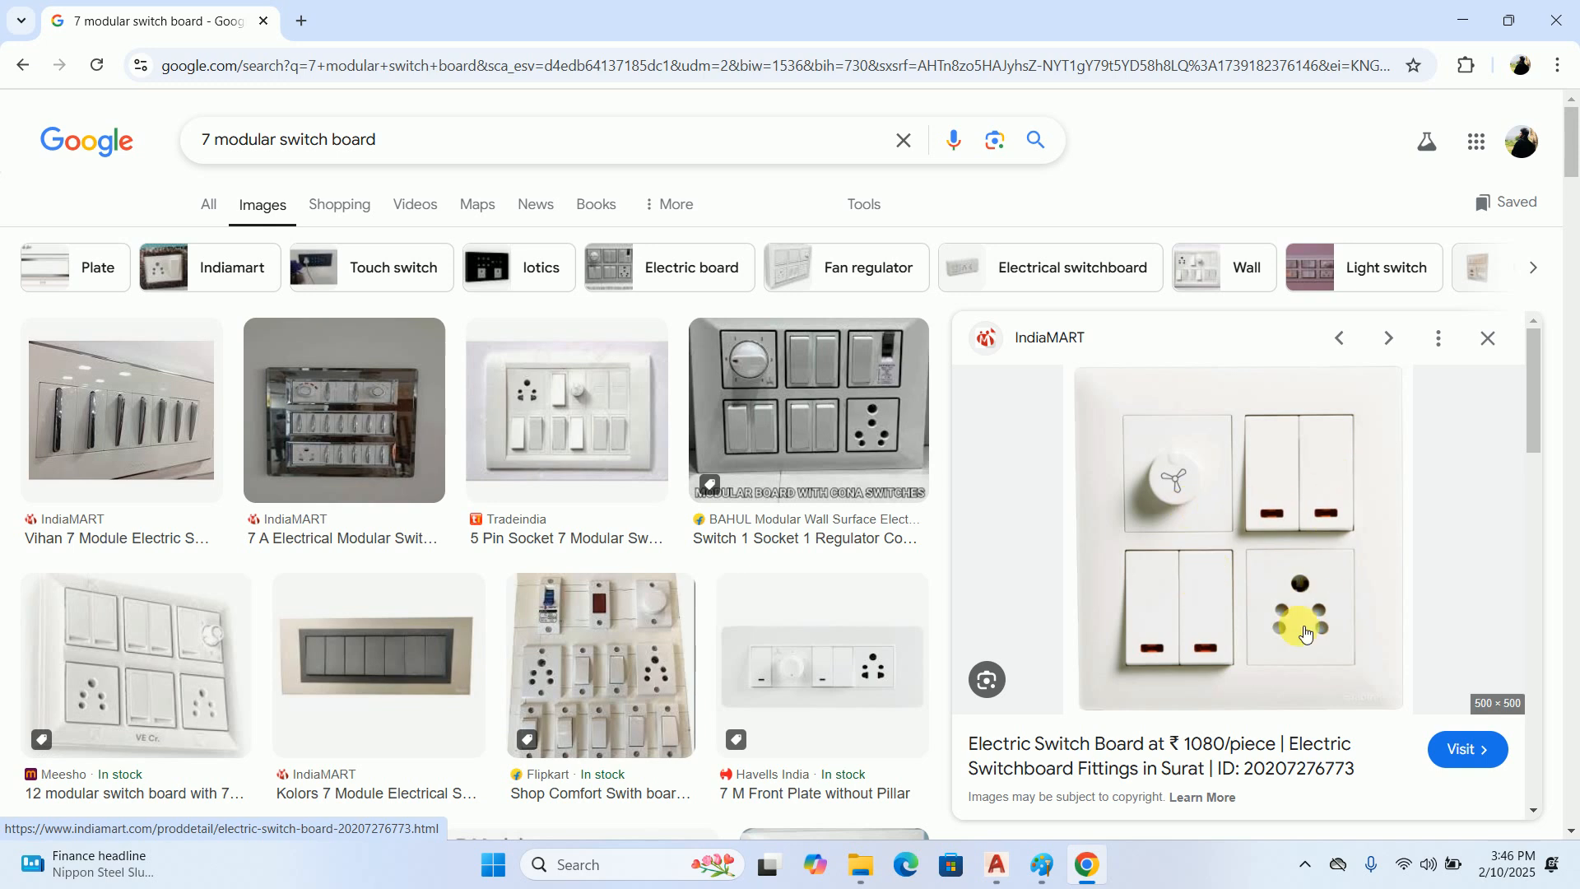
{"action": "left_click", "coordinate": [426, 672]}
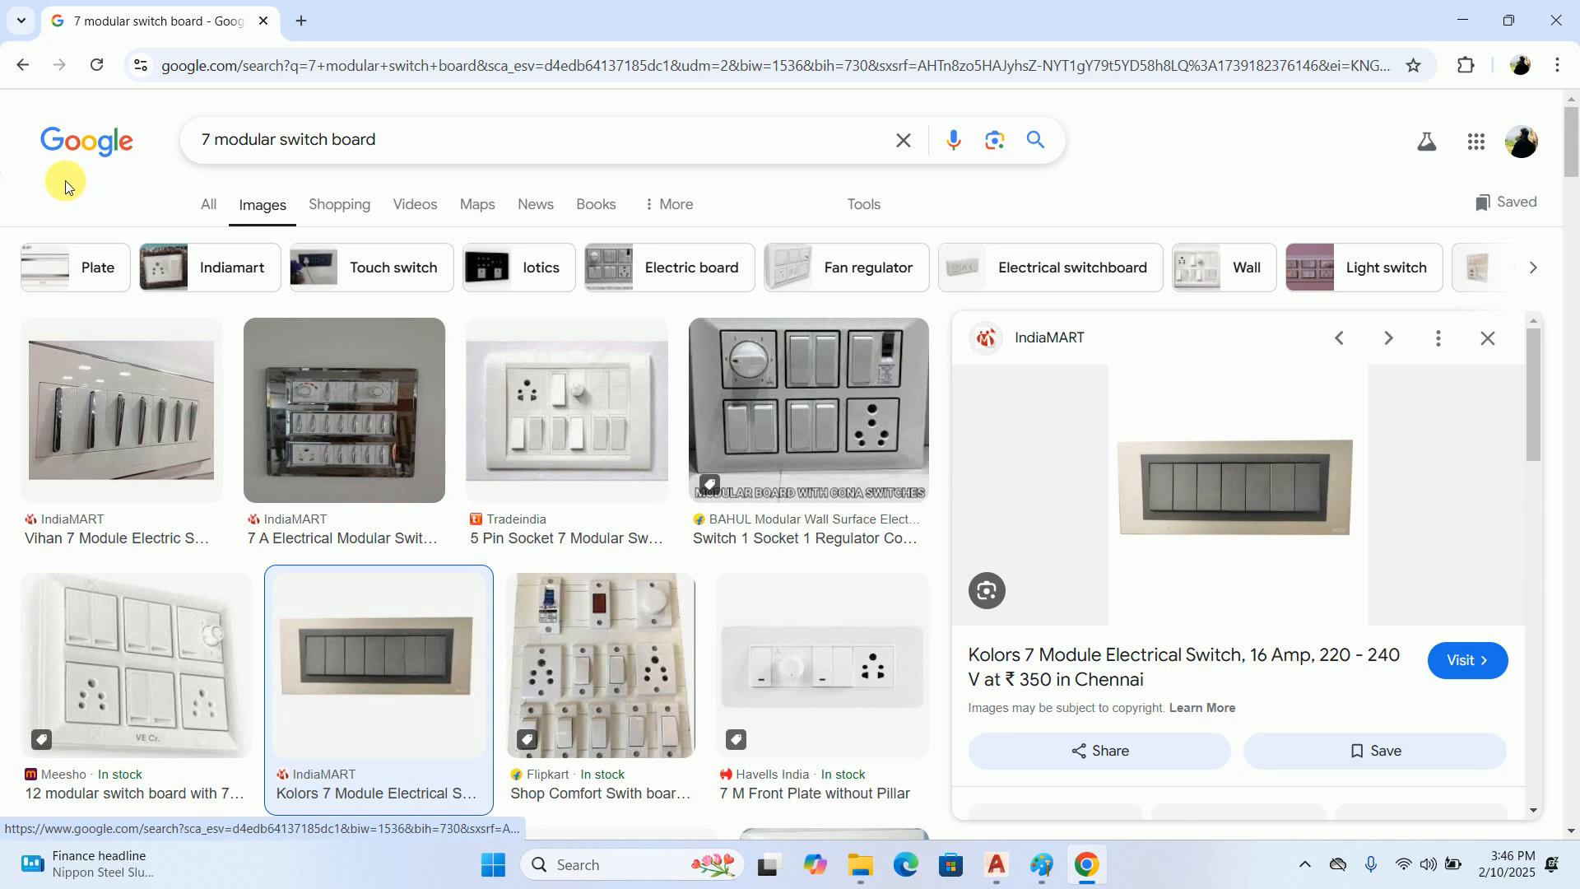
{"action": "key", "text": "alt+Left"}
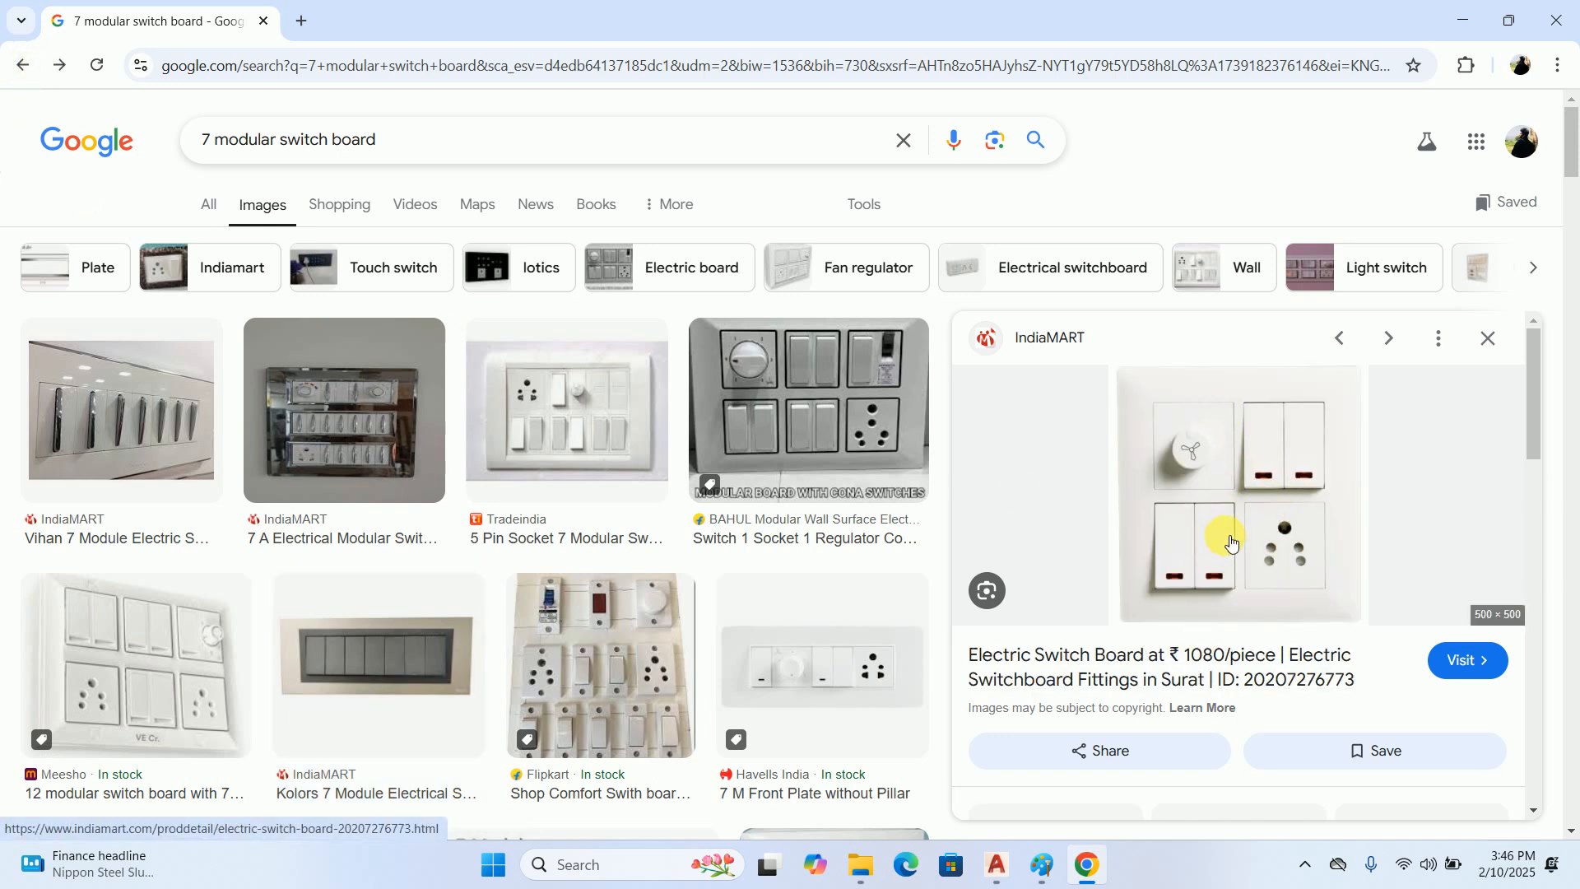
{"action": "left_click", "coordinate": [405, 645]}
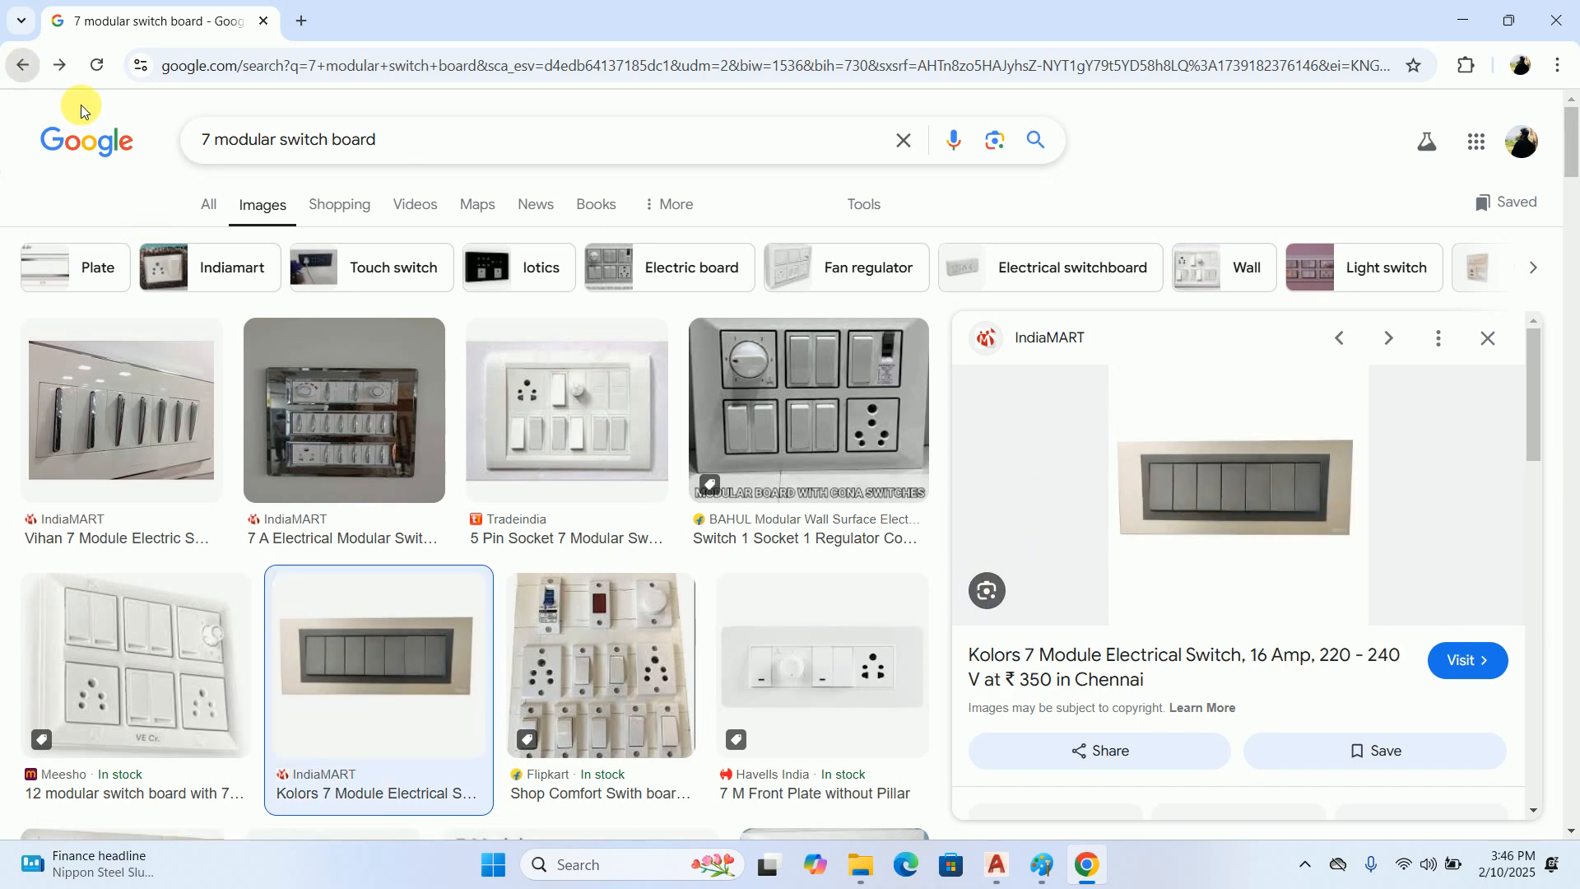
{"action": "left_click", "coordinate": [23, 65]}
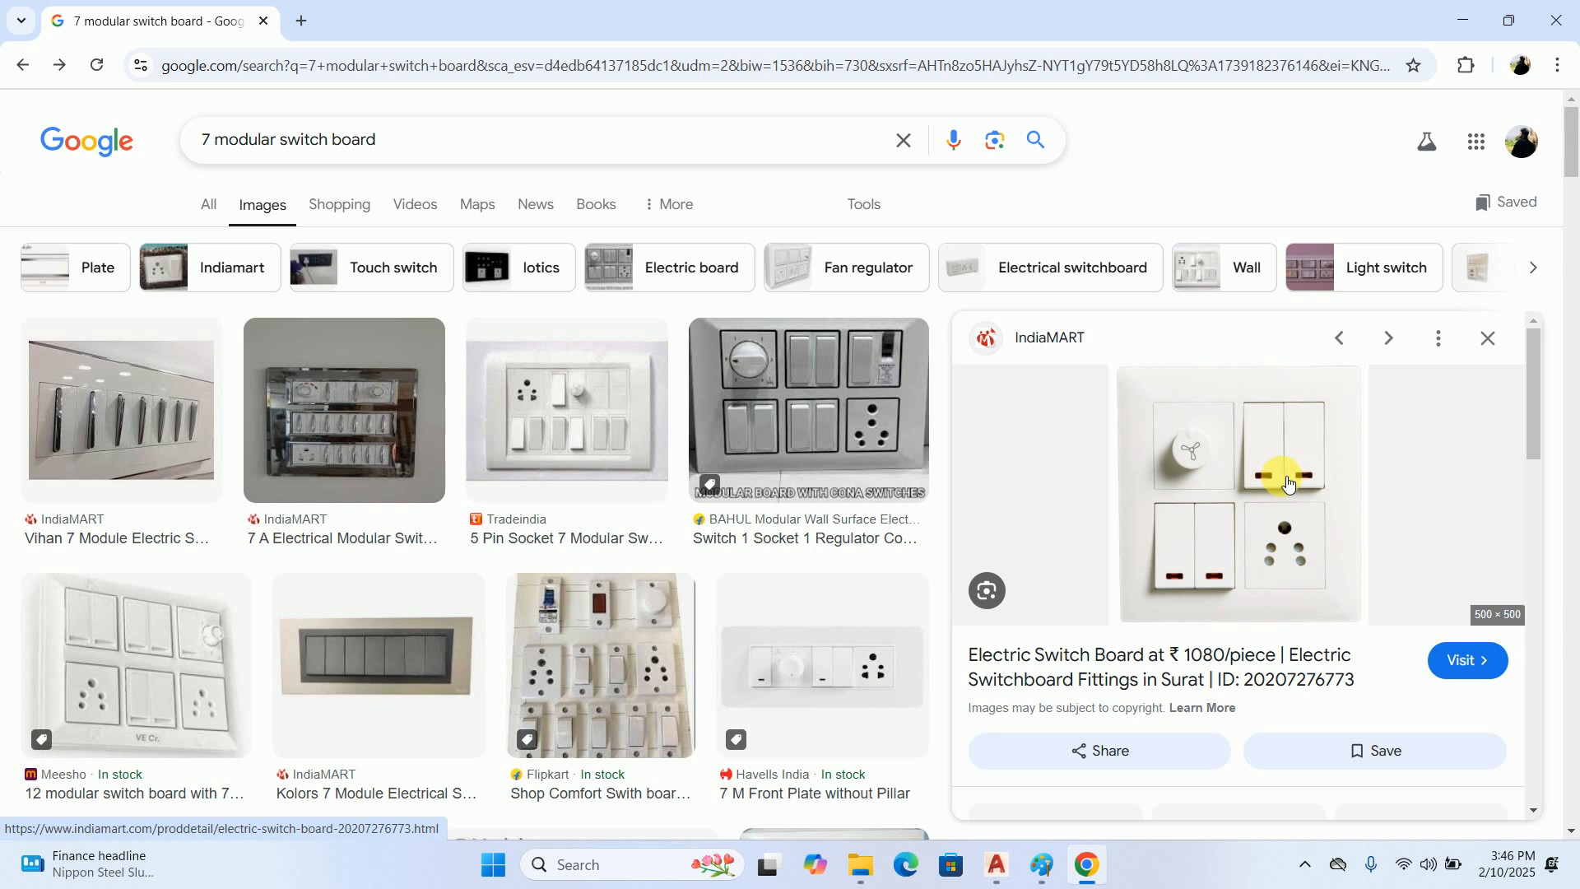
{"action": "left_click", "coordinate": [378, 662]}
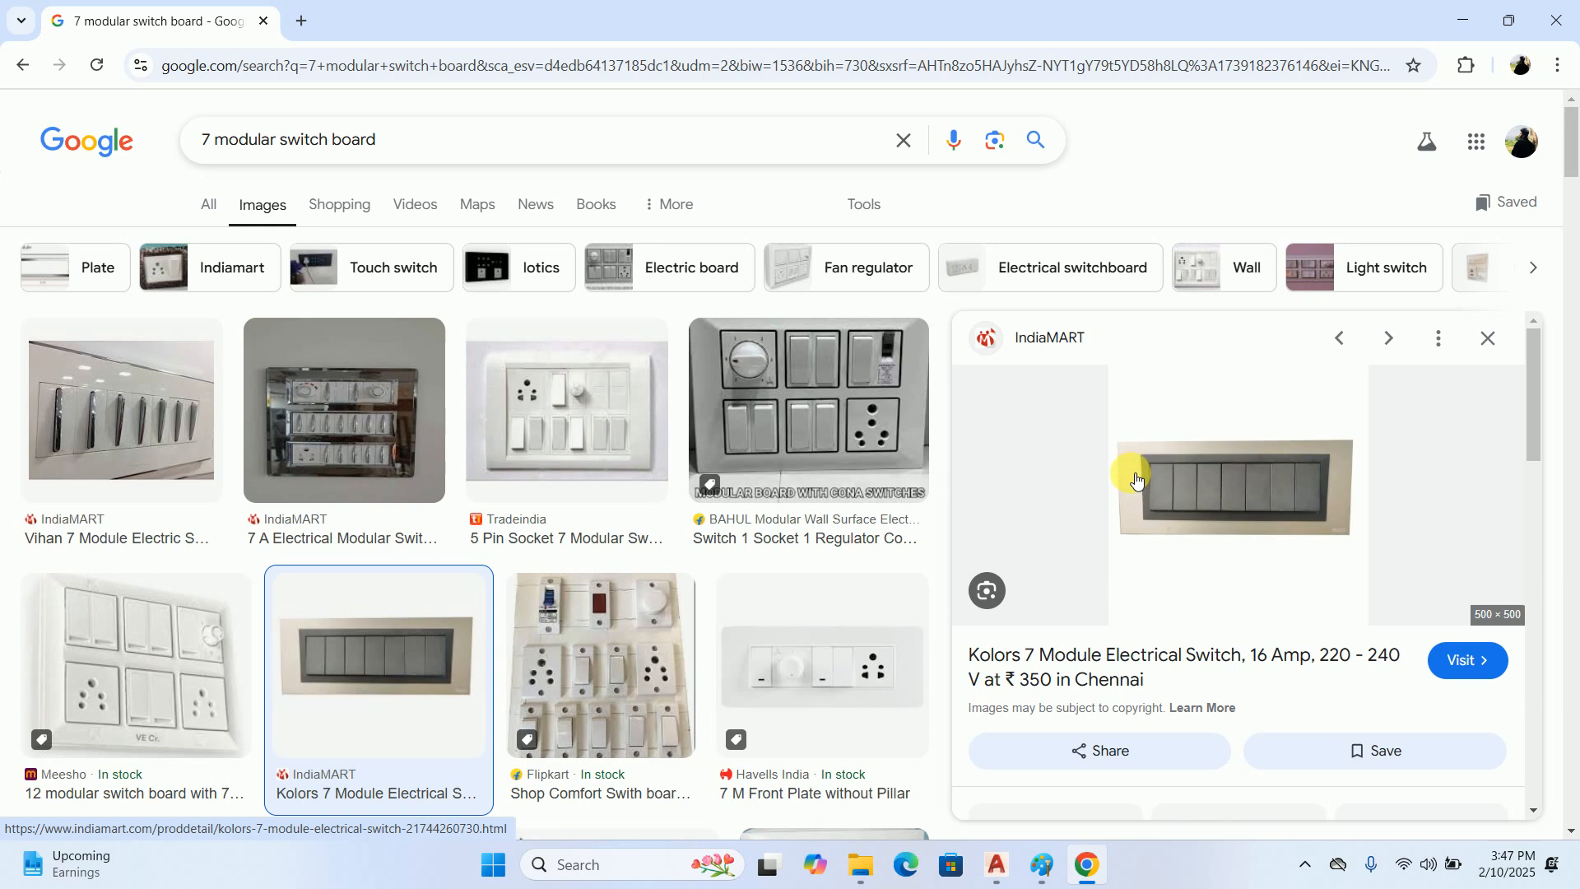
{"action": "left_click", "coordinate": [22, 64]}
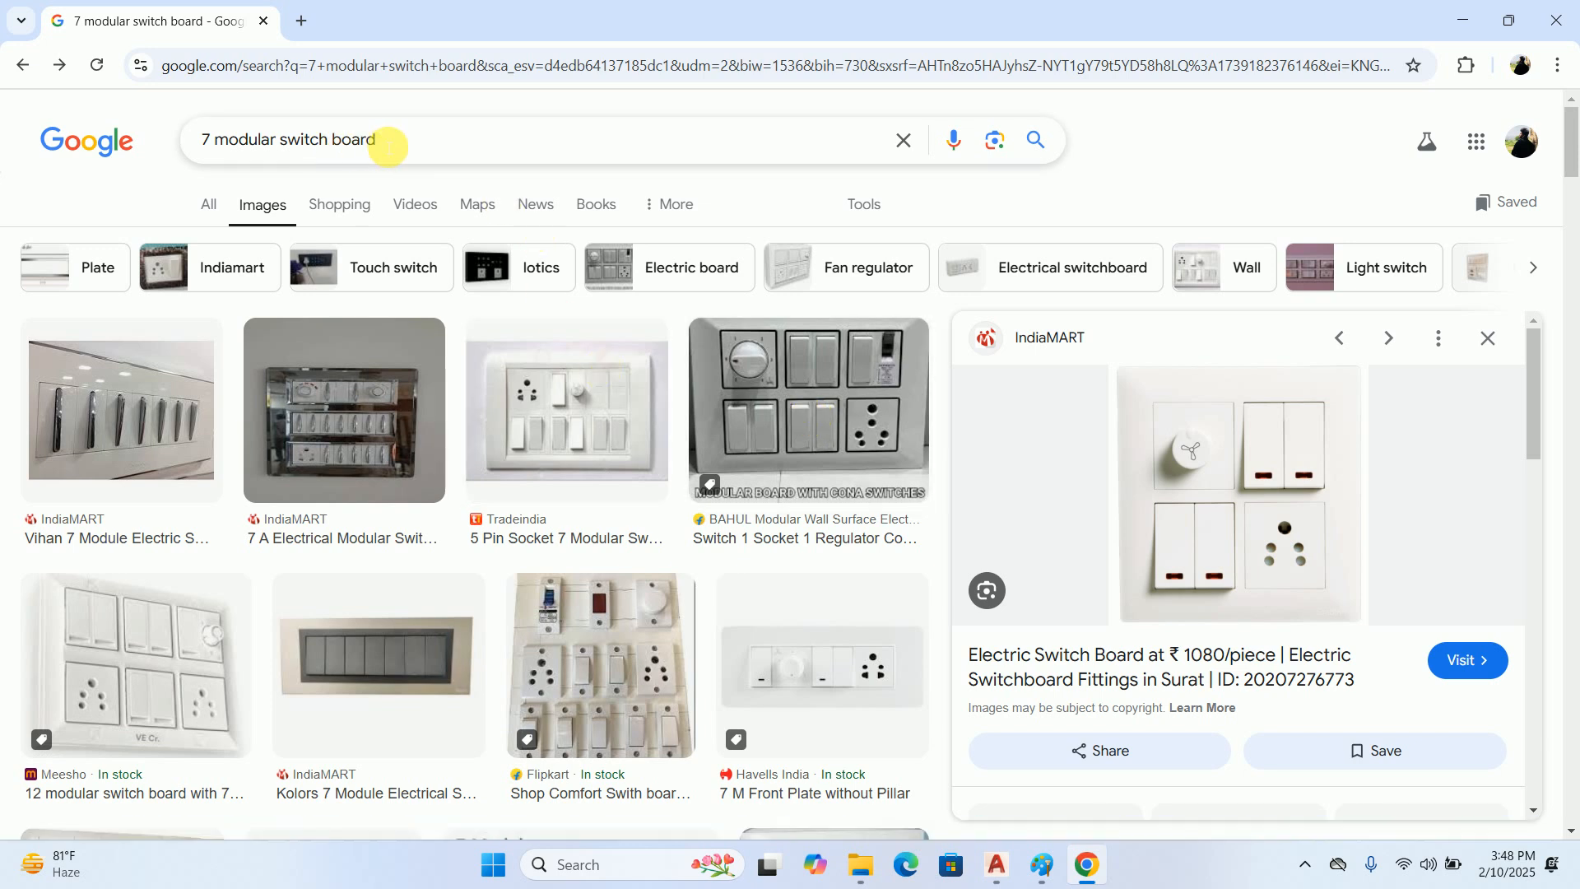
Search the images for "touch switch board" and preview the Goldmedal touch screen, L&G 12 Module and ZEMOTE switchboards
{"action": "left_click_drag", "start_coordinate": [395, 142], "coordinate": [2, 141]}
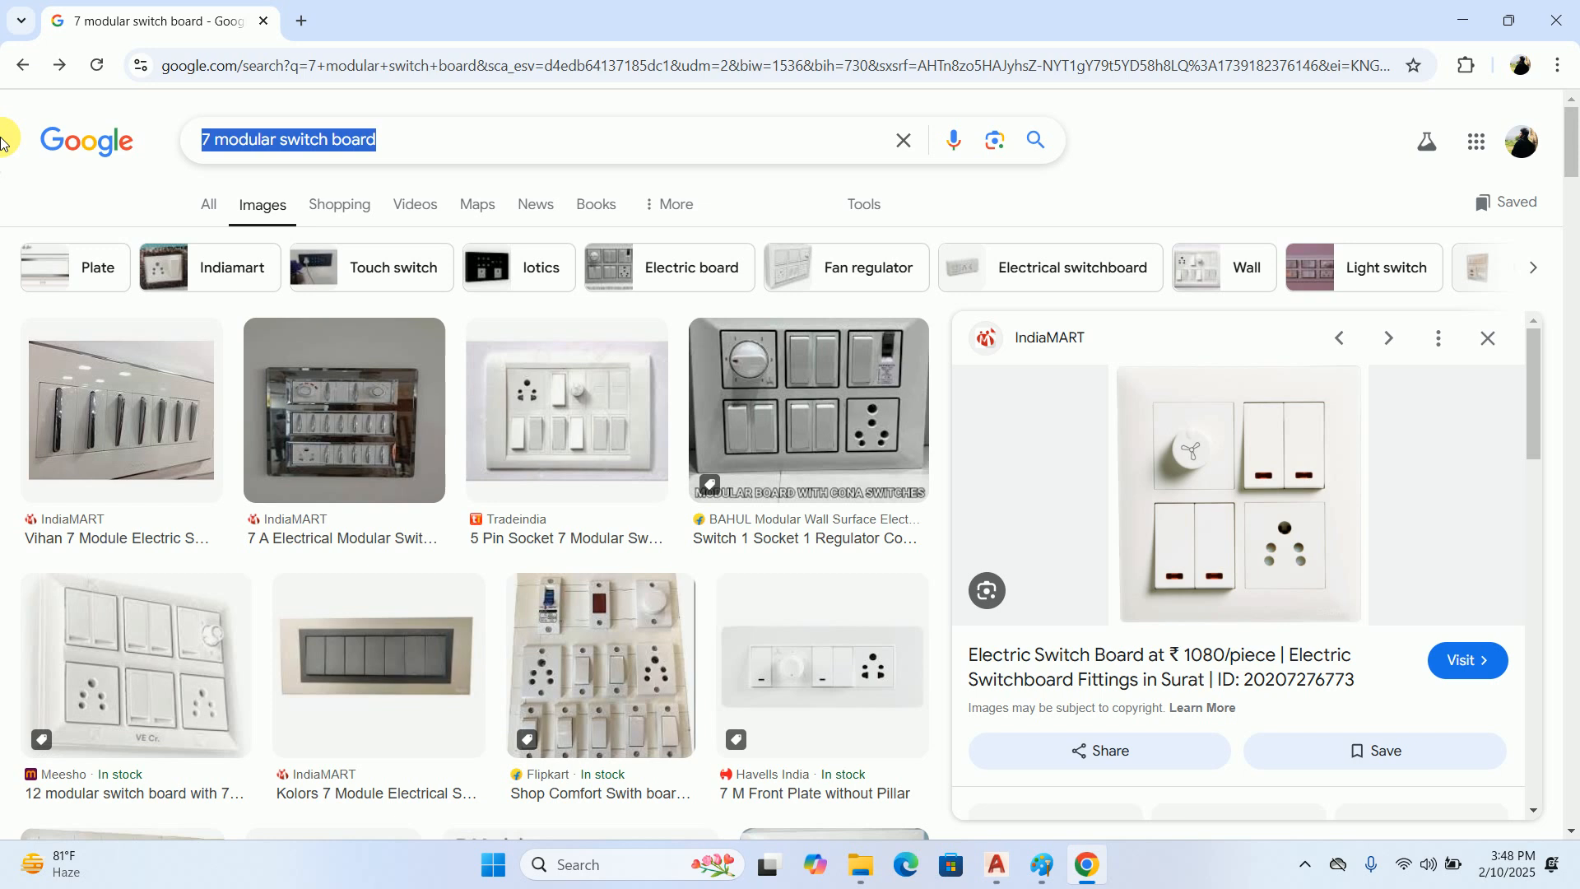
{"action": "type", "text": "tou"}
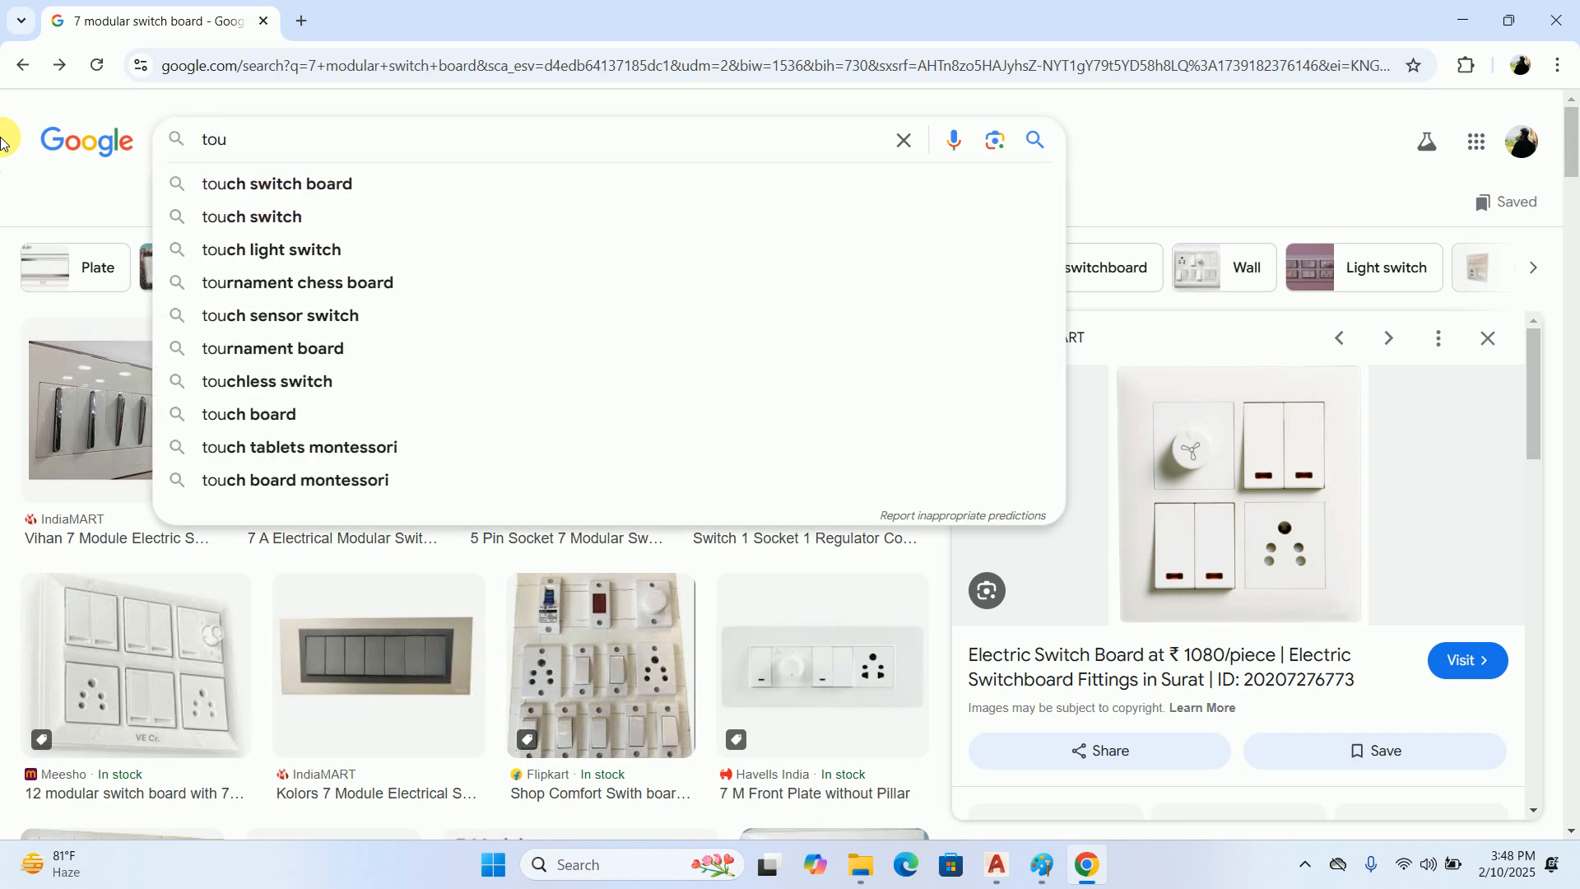
{"action": "type", "text": "ch swi"}
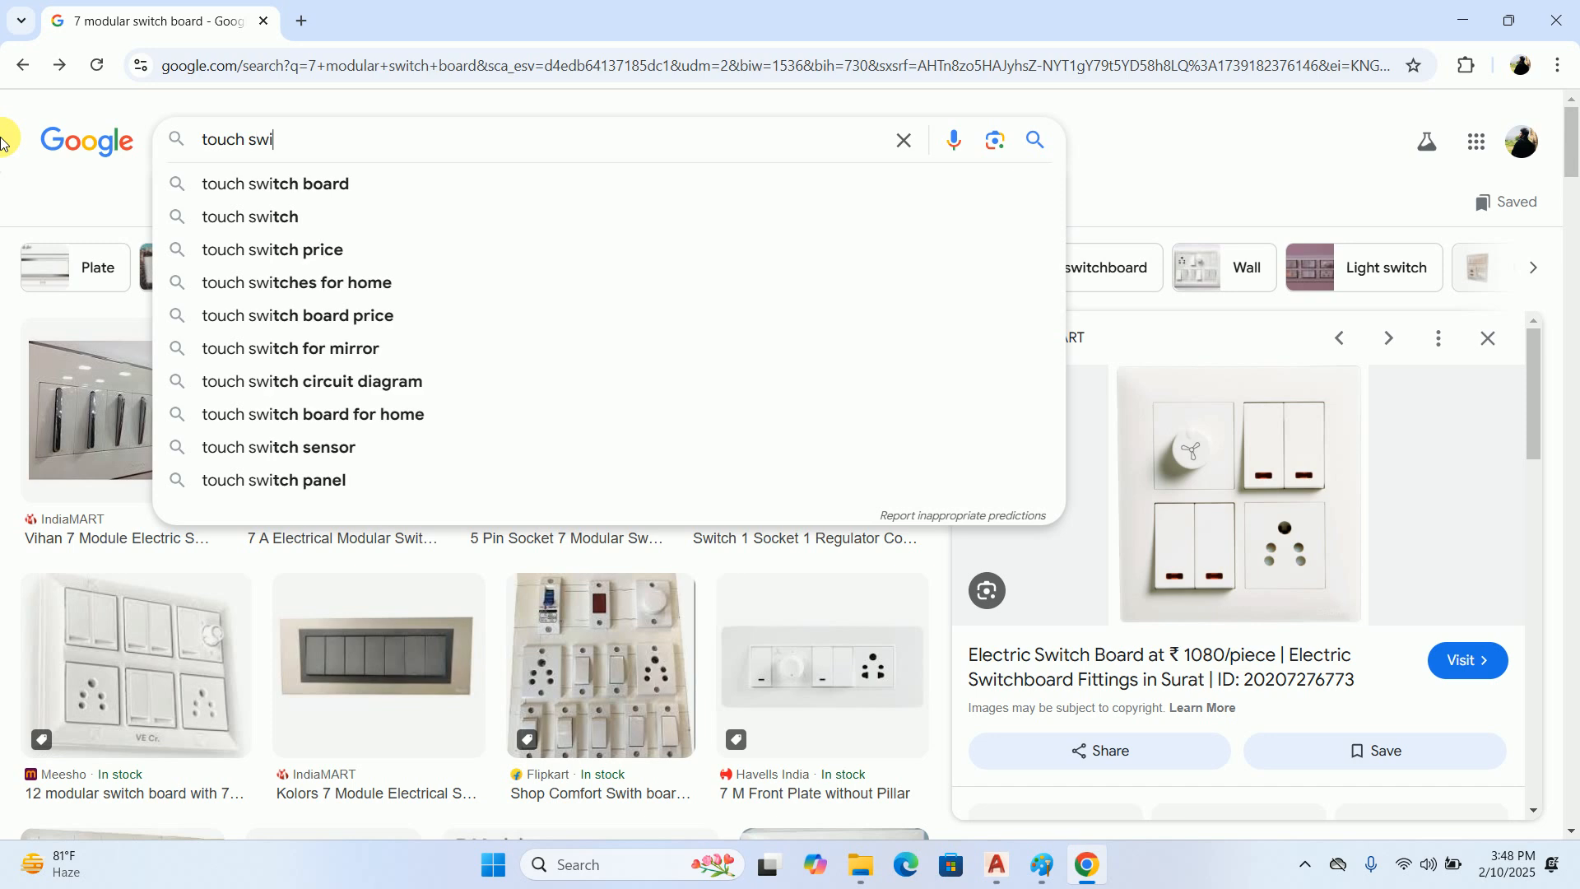
{"action": "key", "text": "Down"}
{"action": "key", "text": "Return"}
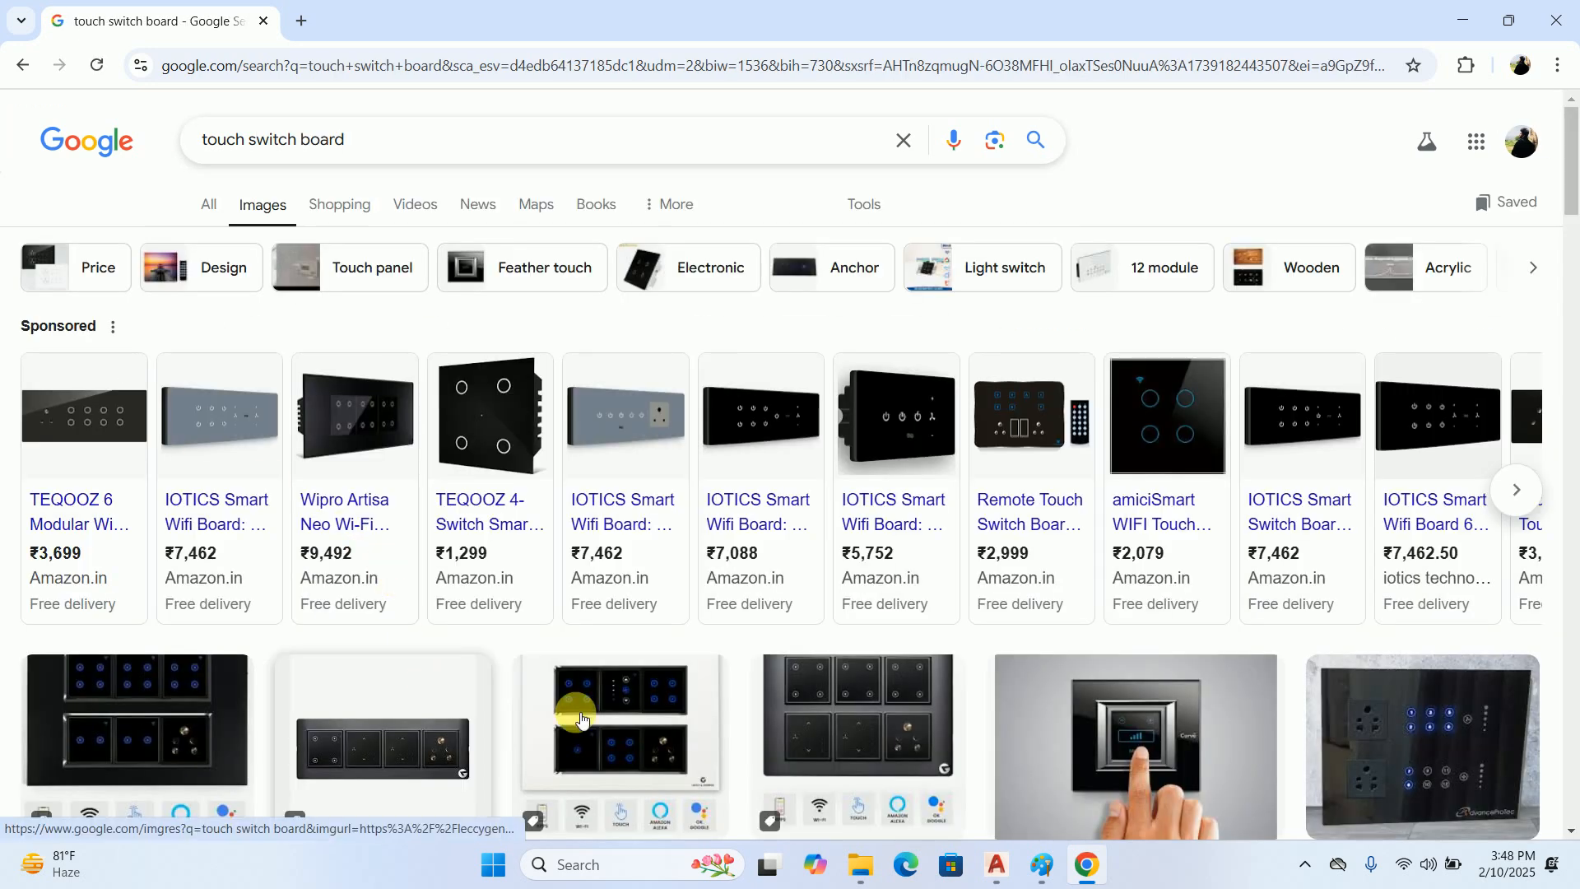
{"action": "left_click", "coordinate": [1140, 753]}
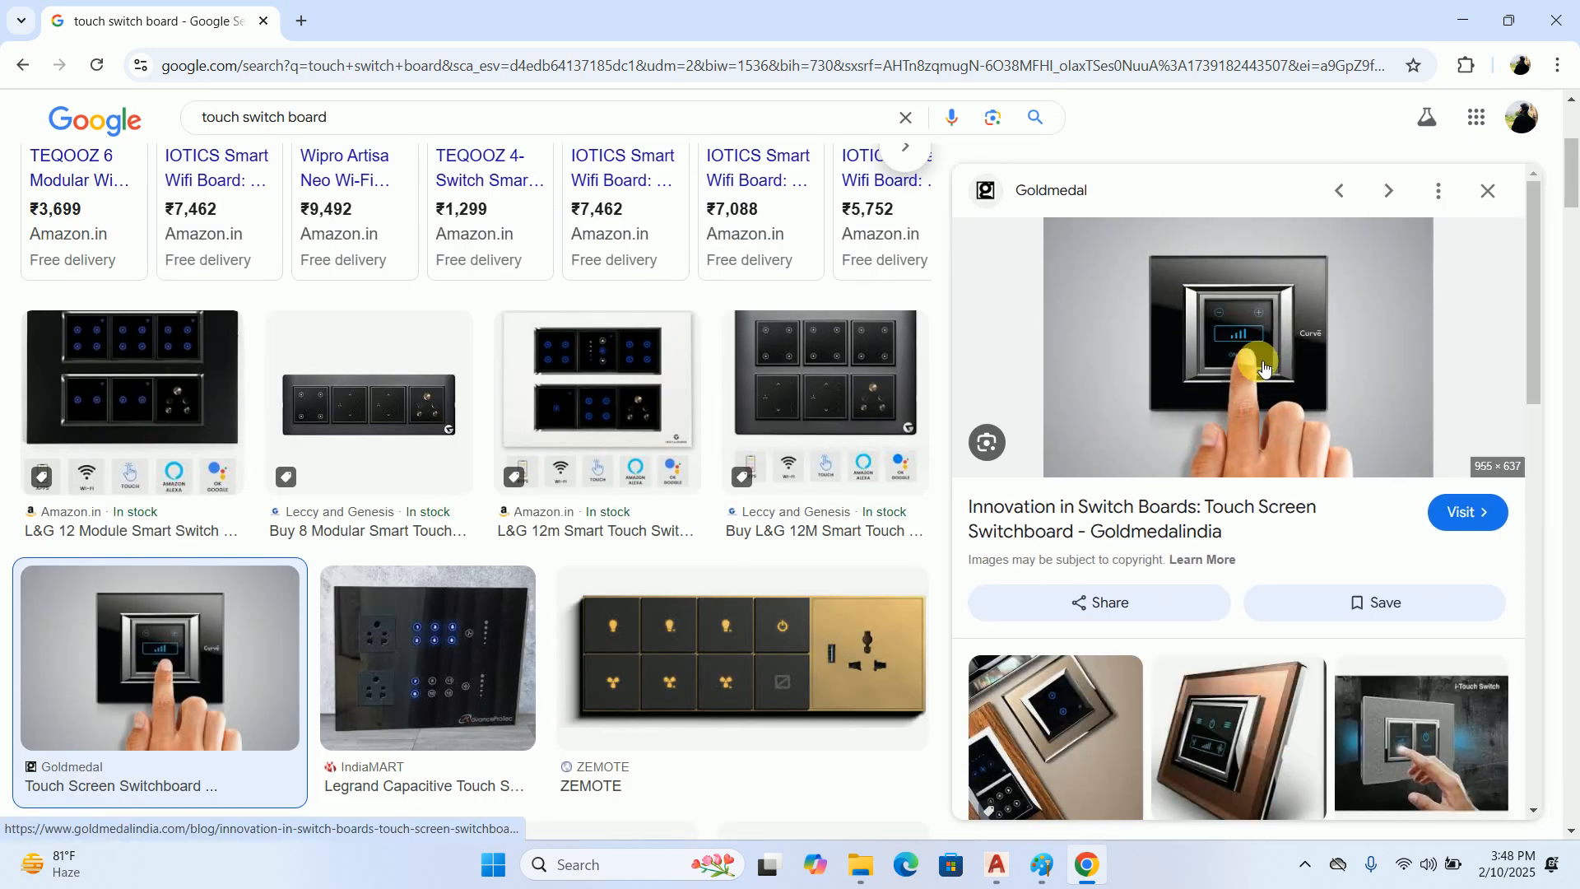
{"action": "left_click", "coordinate": [178, 358]}
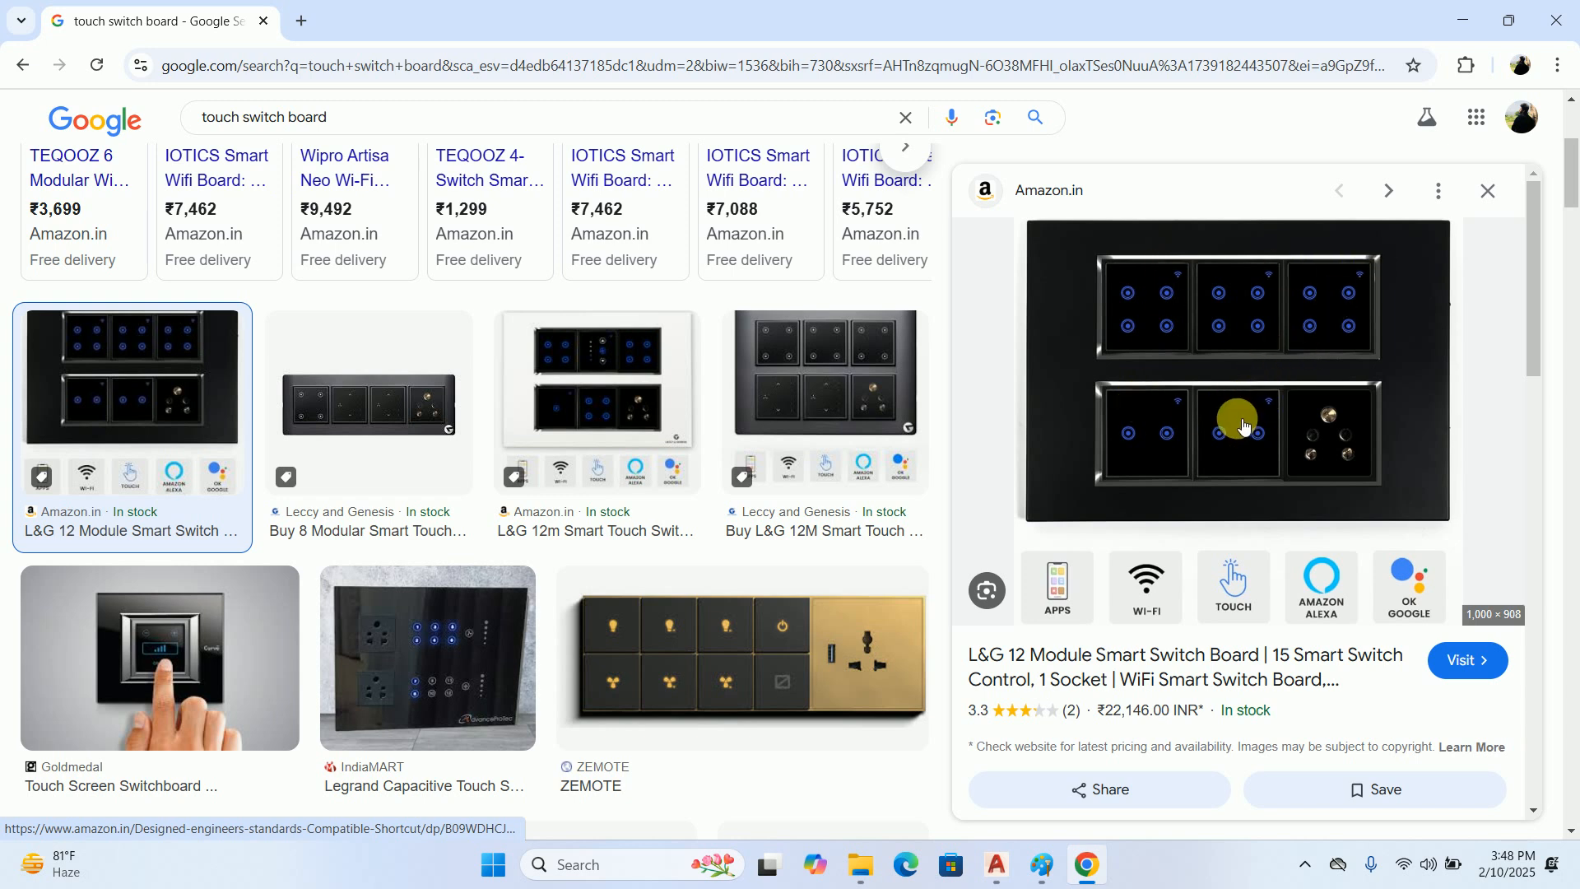
{"action": "left_click", "coordinate": [885, 633]}
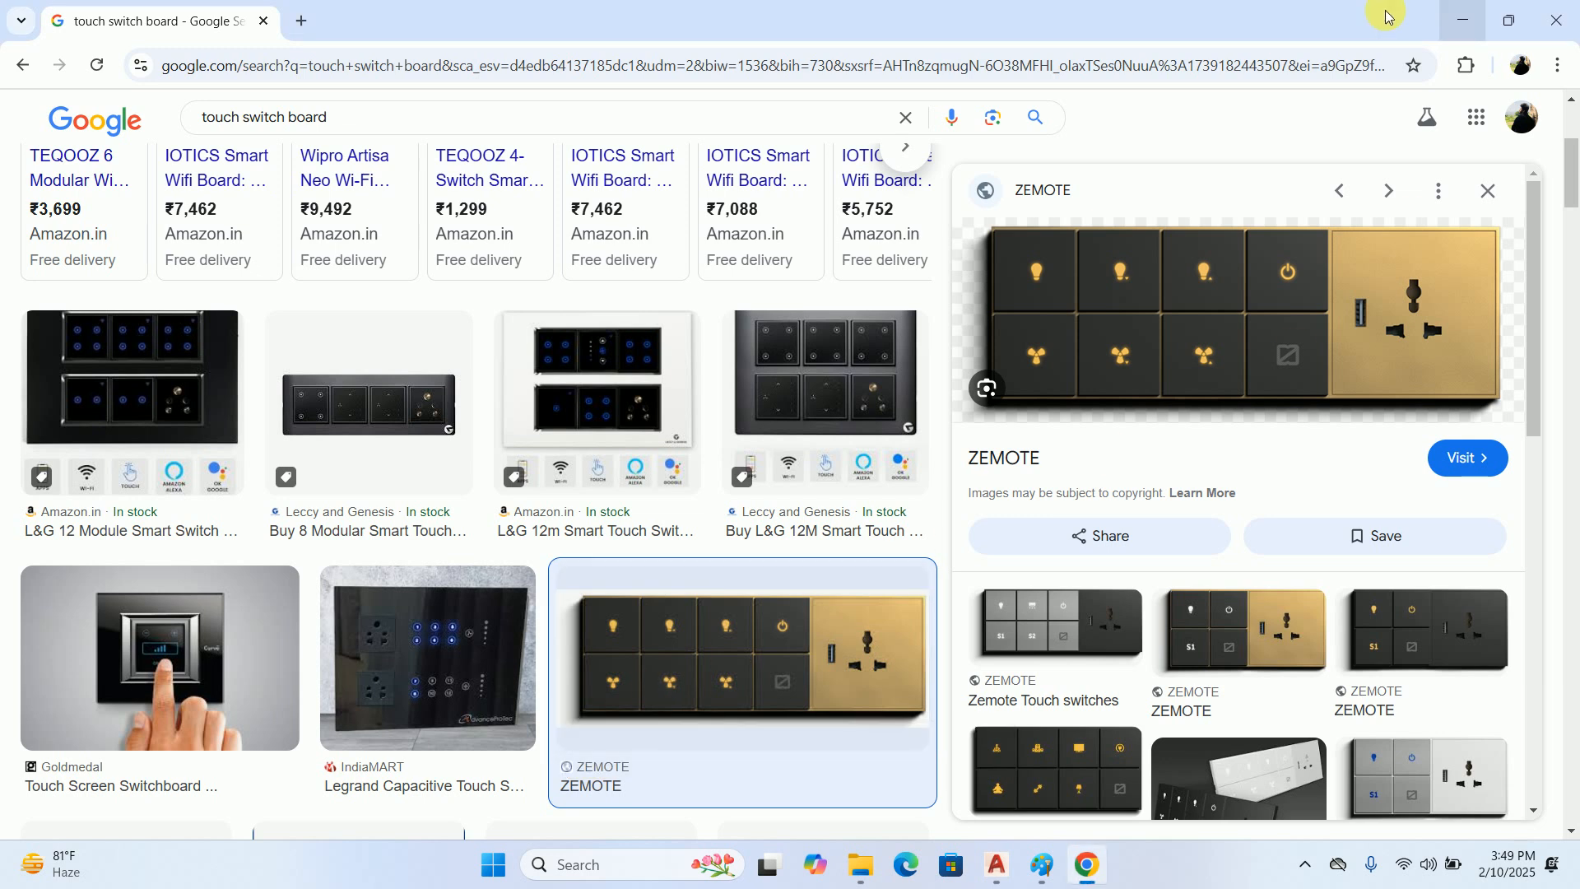
Switch to AutoCAD and examine the floor plan around room 1, its entrance and the adjoining rooms for switchboard locations
{"action": "left_click", "coordinate": [1463, 20]}
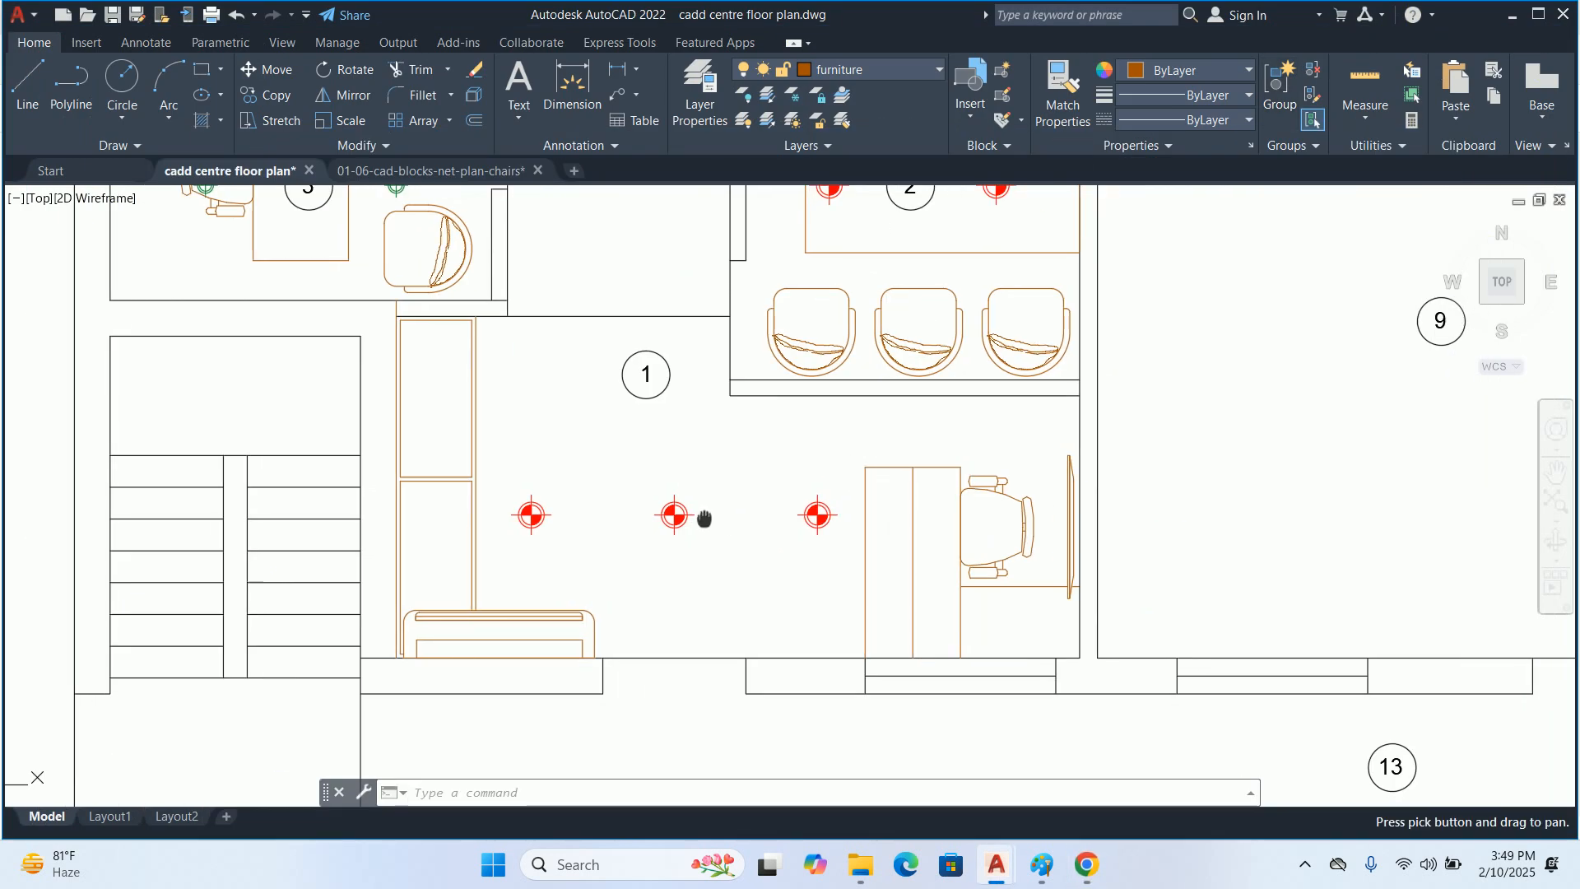
{"action": "scroll", "coordinate": [740, 654], "scroll_direction": "up", "scroll_amount": 5}
{"action": "scroll", "coordinate": [718, 649], "scroll_direction": "down", "scroll_amount": 4}
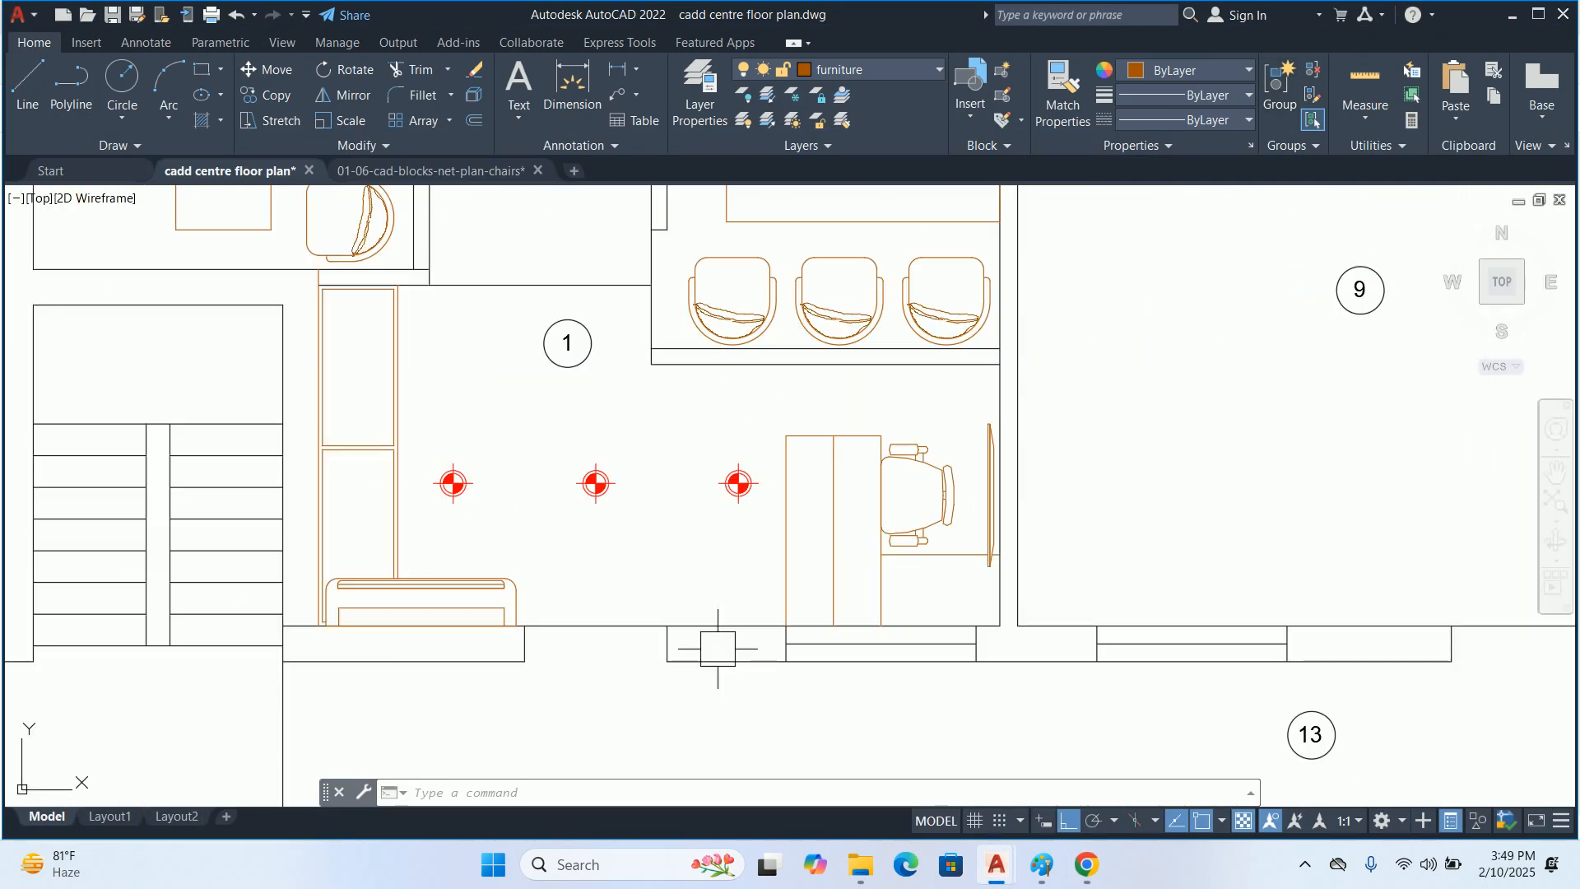
{"action": "scroll", "coordinate": [736, 709], "scroll_direction": "down", "scroll_amount": 2}
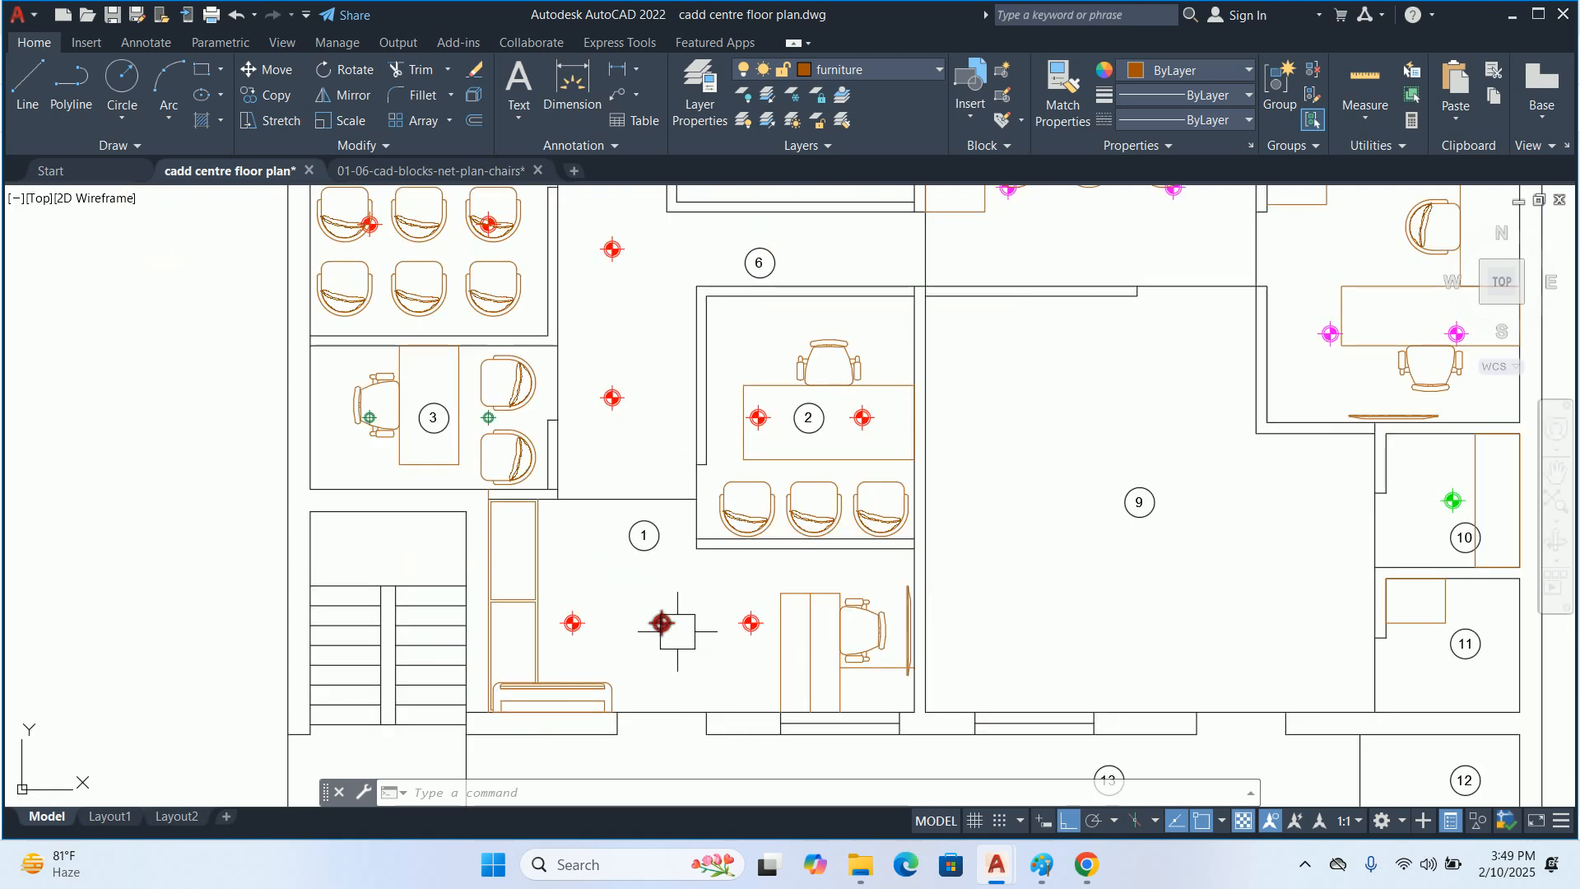
{"action": "scroll", "coordinate": [730, 677], "scroll_direction": "up", "scroll_amount": 3}
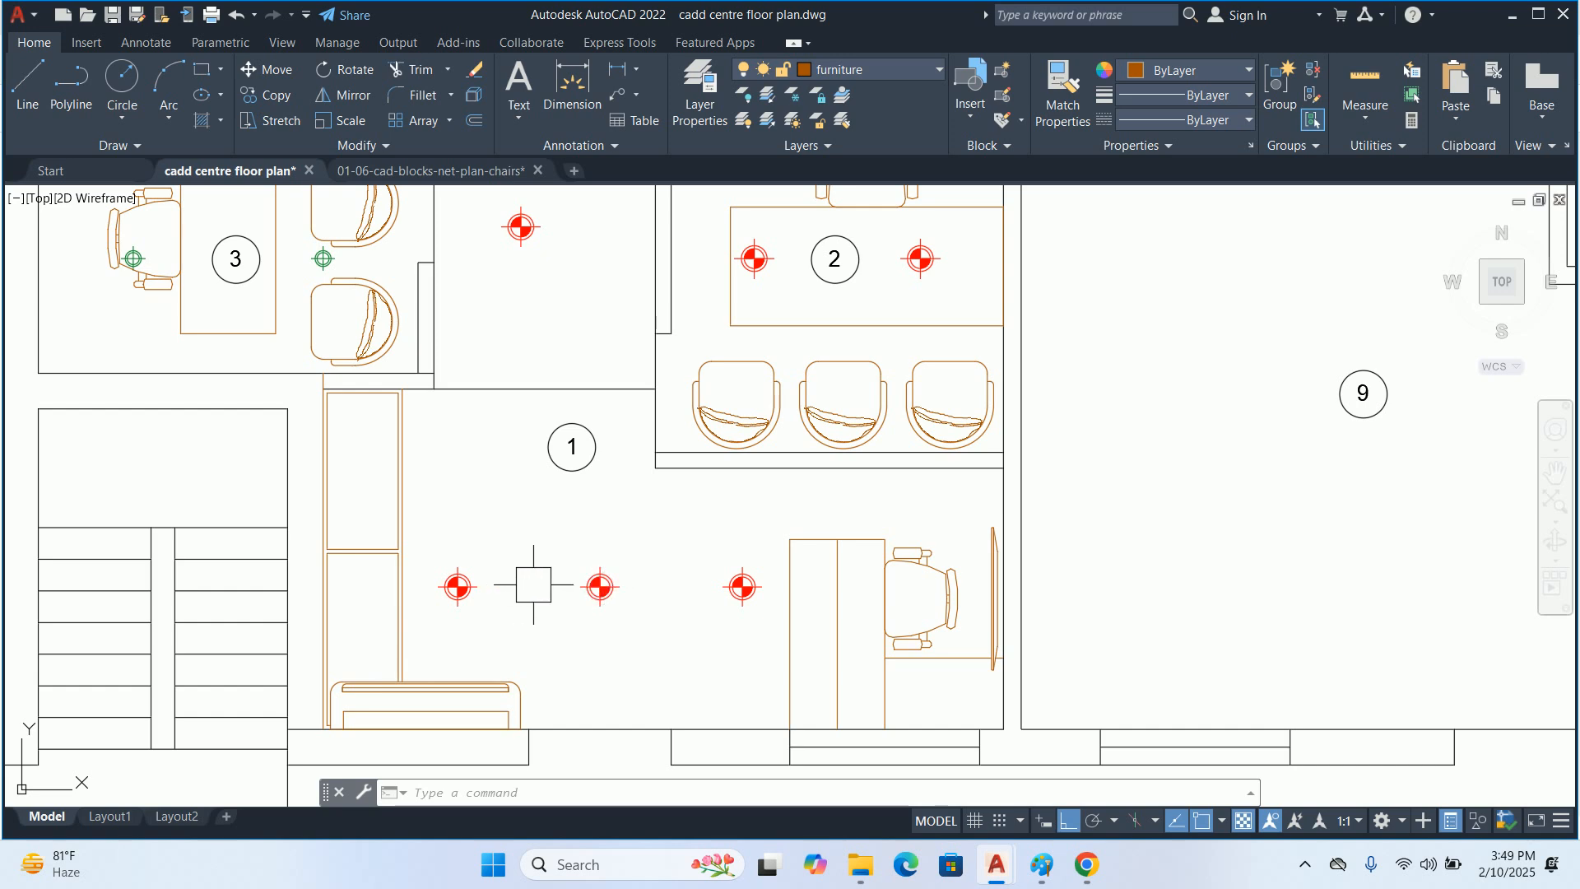
{"action": "scroll", "coordinate": [609, 558], "scroll_direction": "down", "scroll_amount": 3}
{"action": "middle_click_drag", "start_coordinate": [611, 564], "coordinate": [615, 639]}
{"action": "middle_click_drag", "start_coordinate": [599, 590], "coordinate": [611, 660]}
{"action": "scroll", "coordinate": [590, 479], "scroll_direction": "down", "scroll_amount": 2}
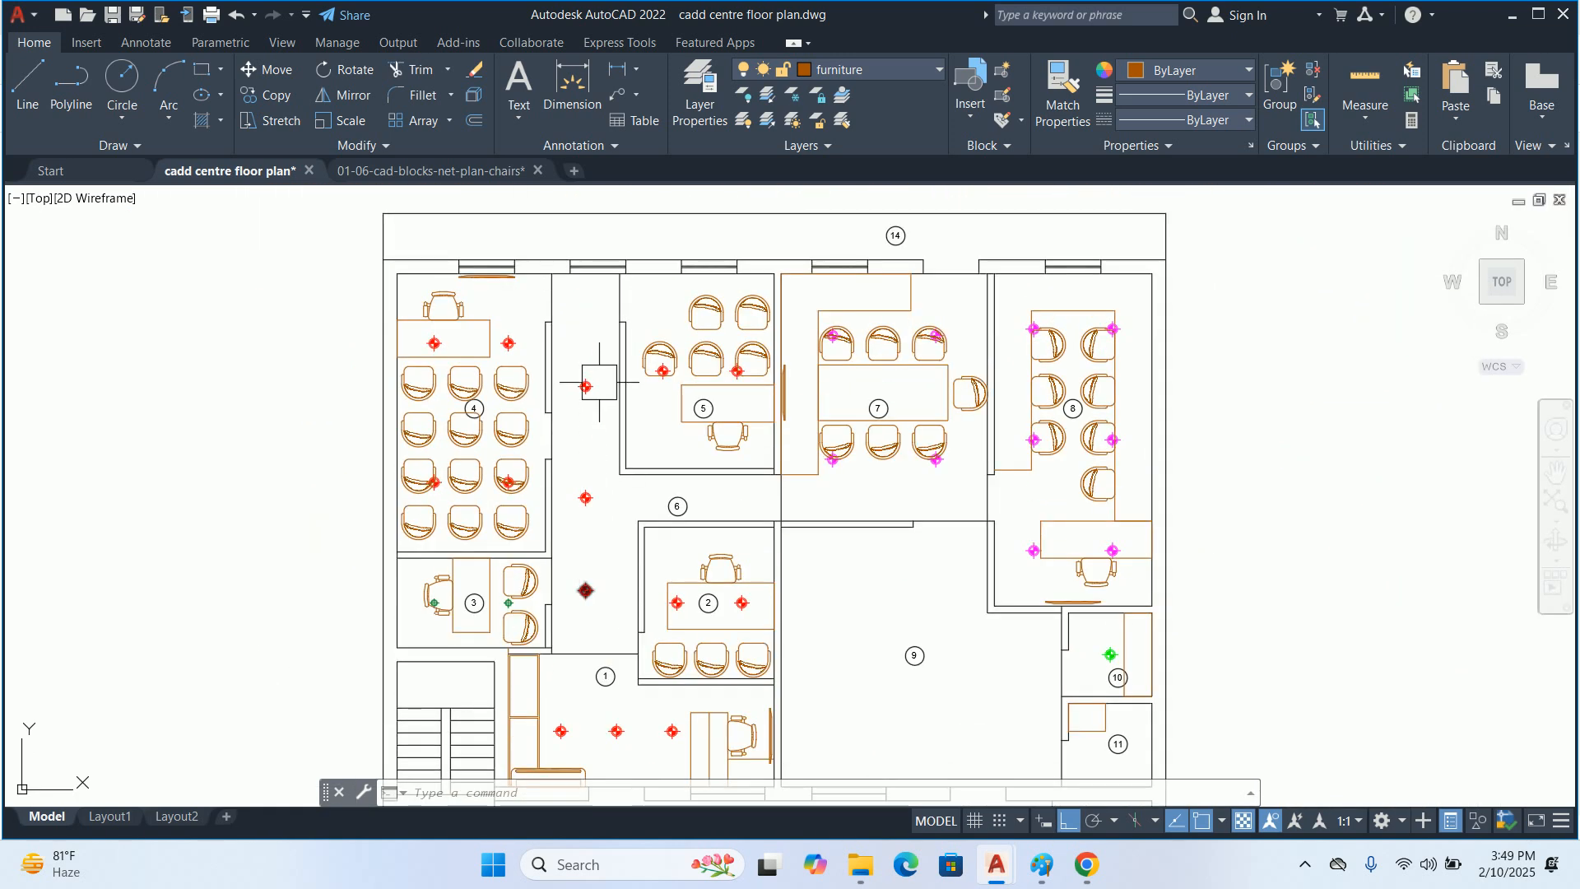
{"action": "middle_click_drag", "start_coordinate": [595, 565], "coordinate": [598, 412]}
{"action": "scroll", "coordinate": [650, 576], "scroll_direction": "up", "scroll_amount": 2}
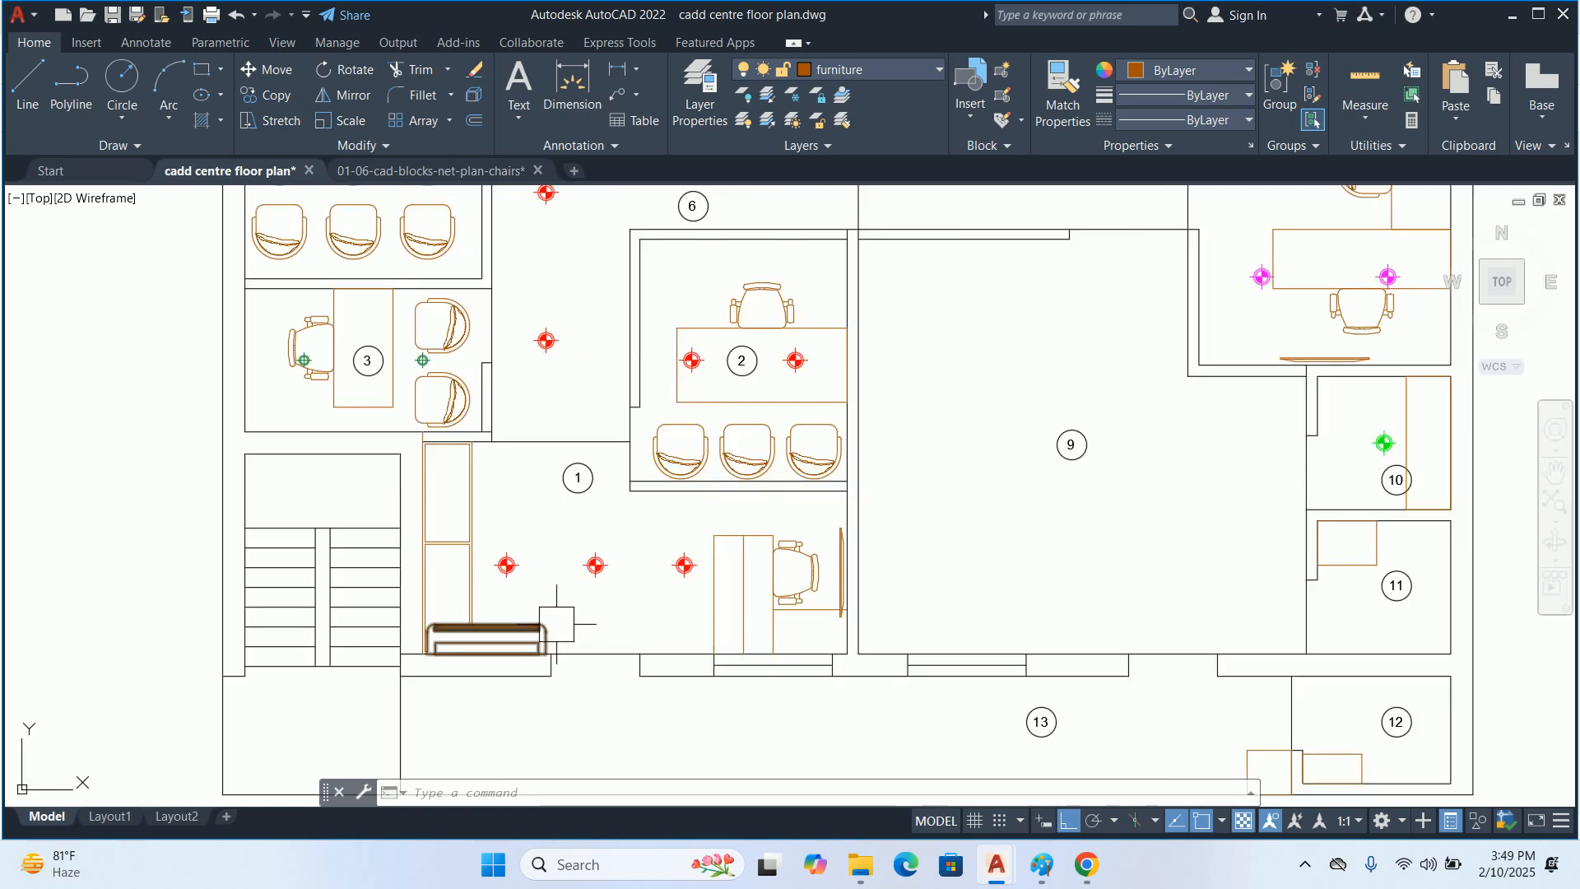
{"action": "mouse_move", "coordinate": [556, 624]}
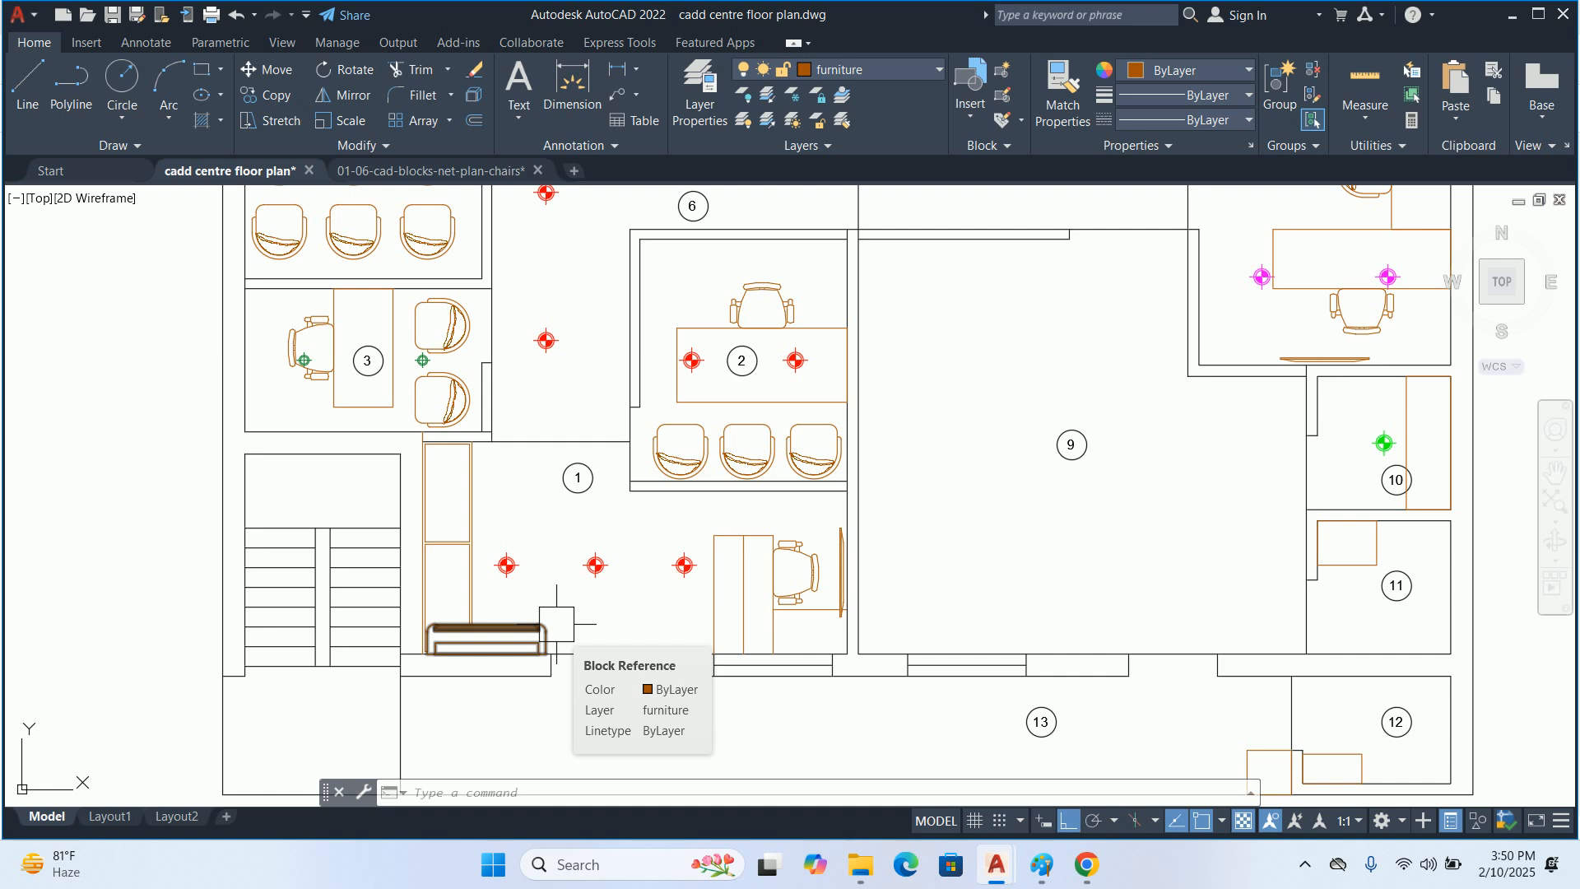
{"action": "key", "text": "Escape"}
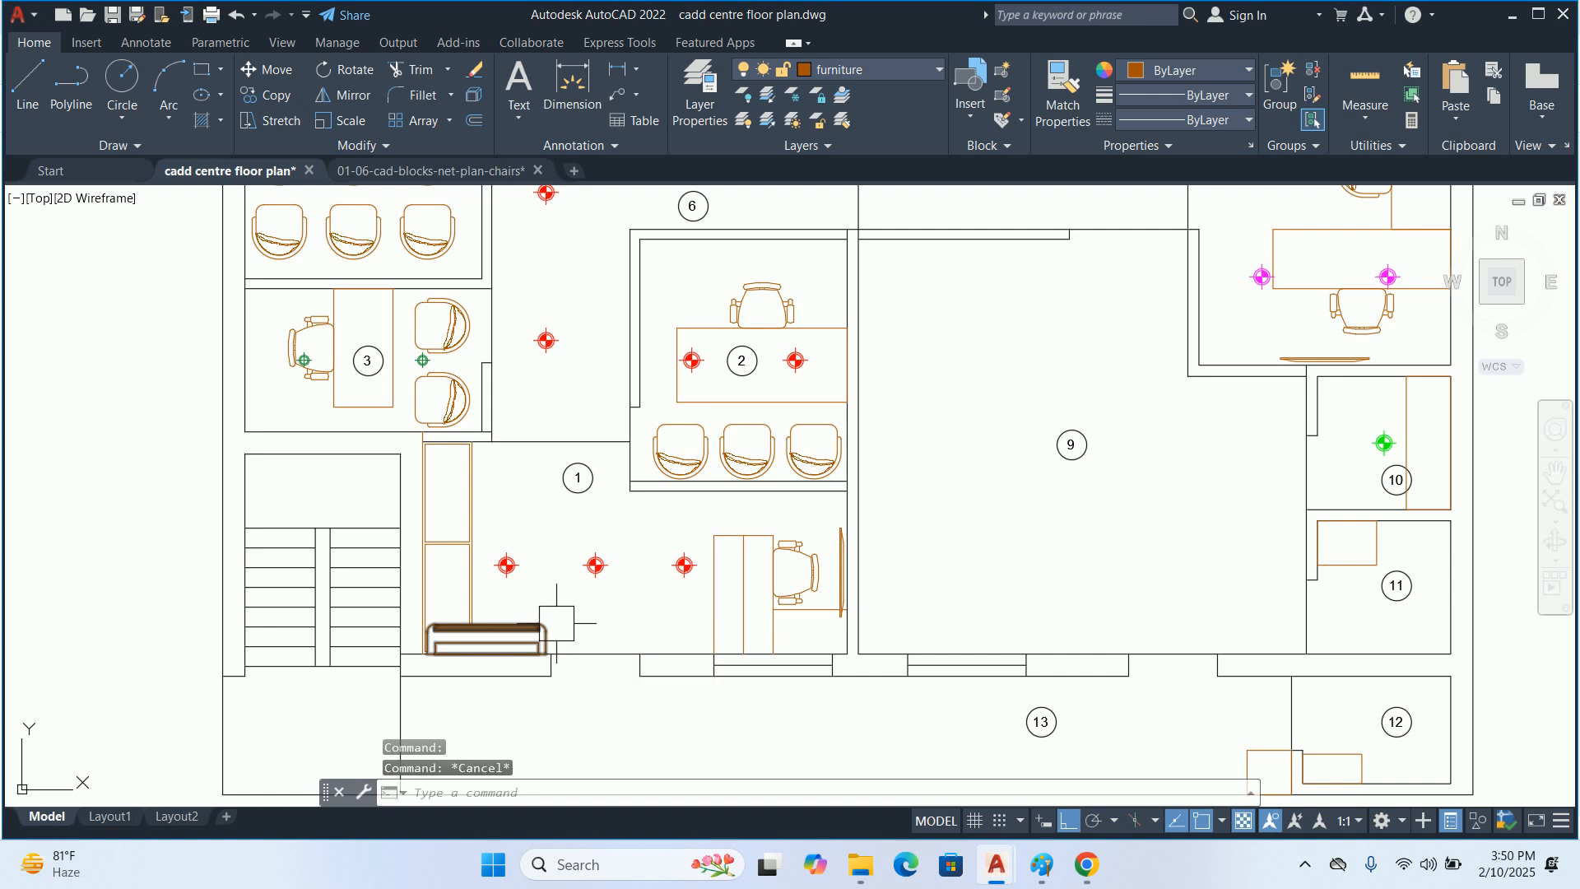
{"action": "key", "text": "Escape"}
{"action": "scroll", "coordinate": [617, 639], "scroll_direction": "up", "scroll_amount": 2}
{"action": "middle_click_drag", "start_coordinate": [656, 653], "coordinate": [656, 603]}
{"action": "type", "text": "rec"}
{"action": "key", "text": "Return"}
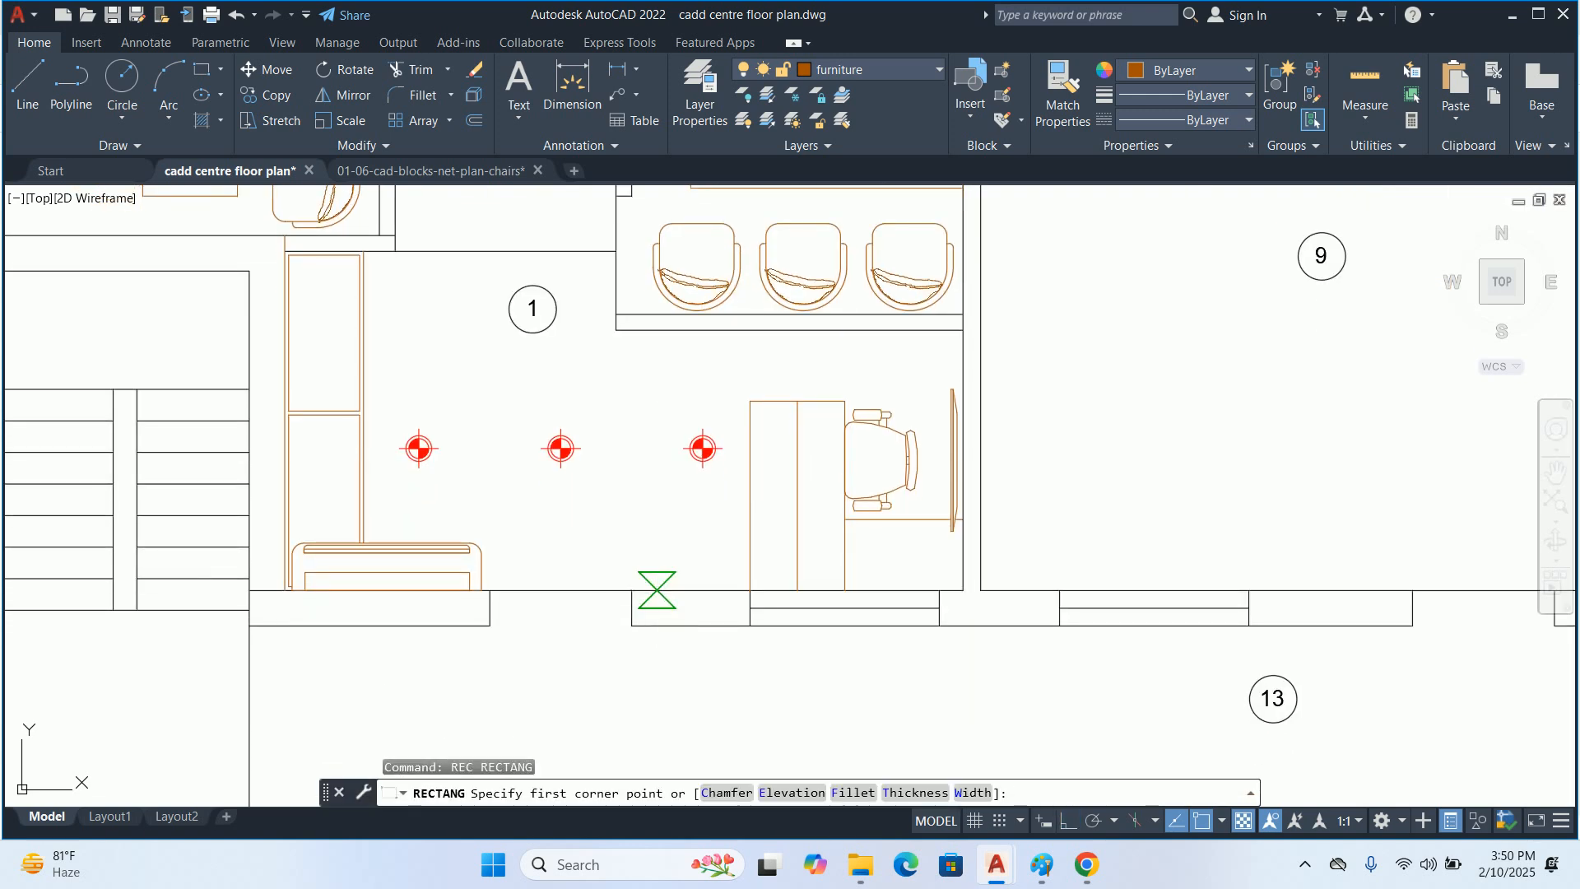
{"action": "scroll", "coordinate": [743, 607], "scroll_direction": "up", "scroll_amount": 5}
{"action": "left_click", "coordinate": [746, 608]}
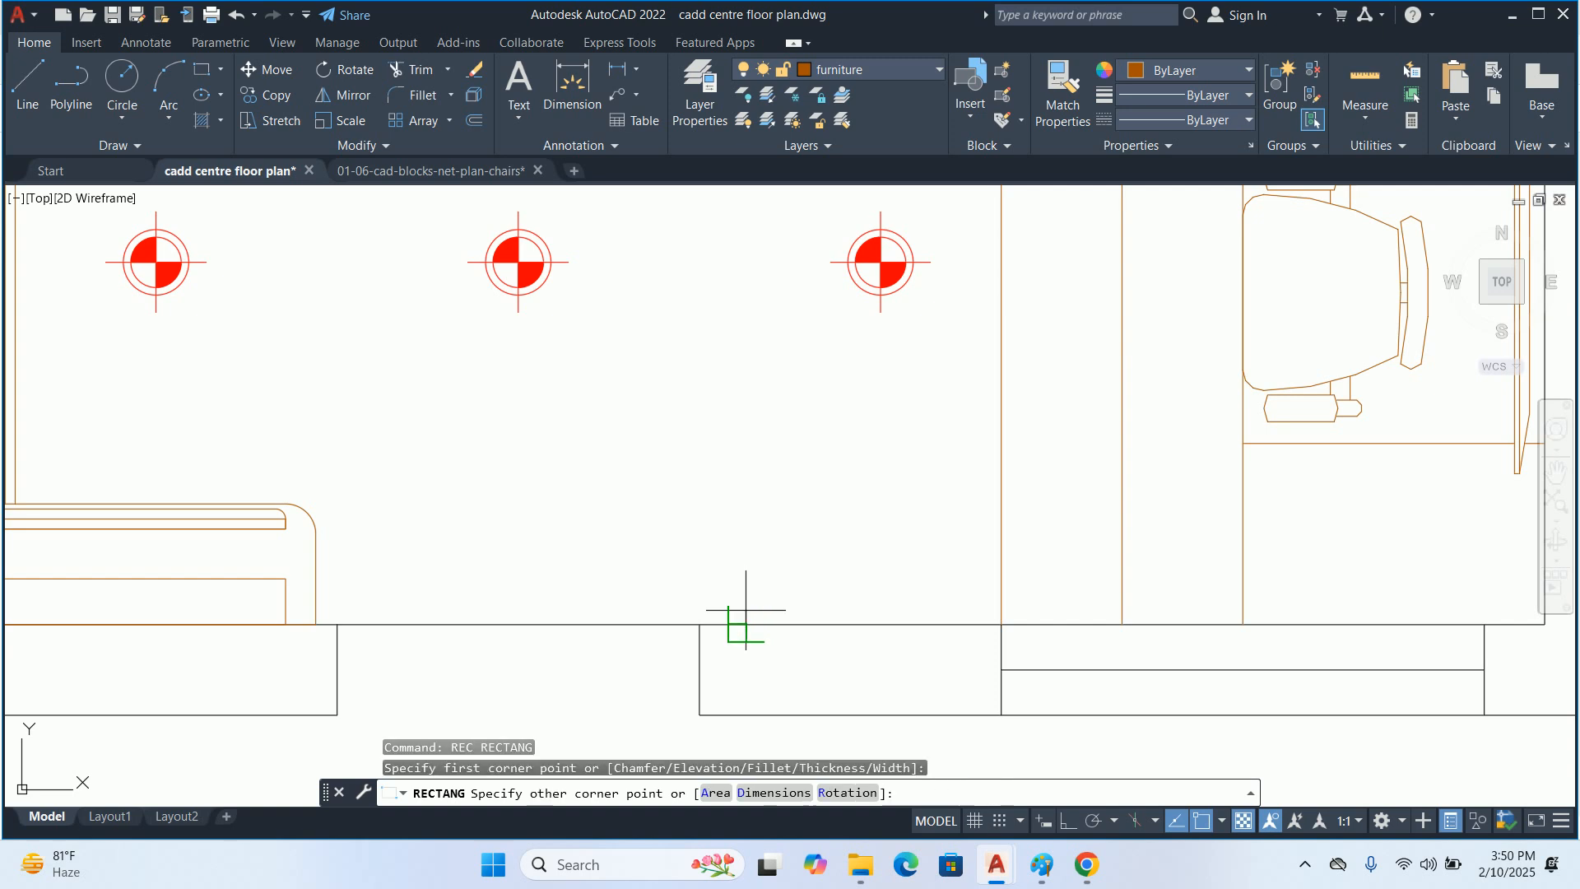
{"action": "key", "text": "Escape"}
{"action": "scroll", "coordinate": [853, 574], "scroll_direction": "down", "scroll_amount": 3}
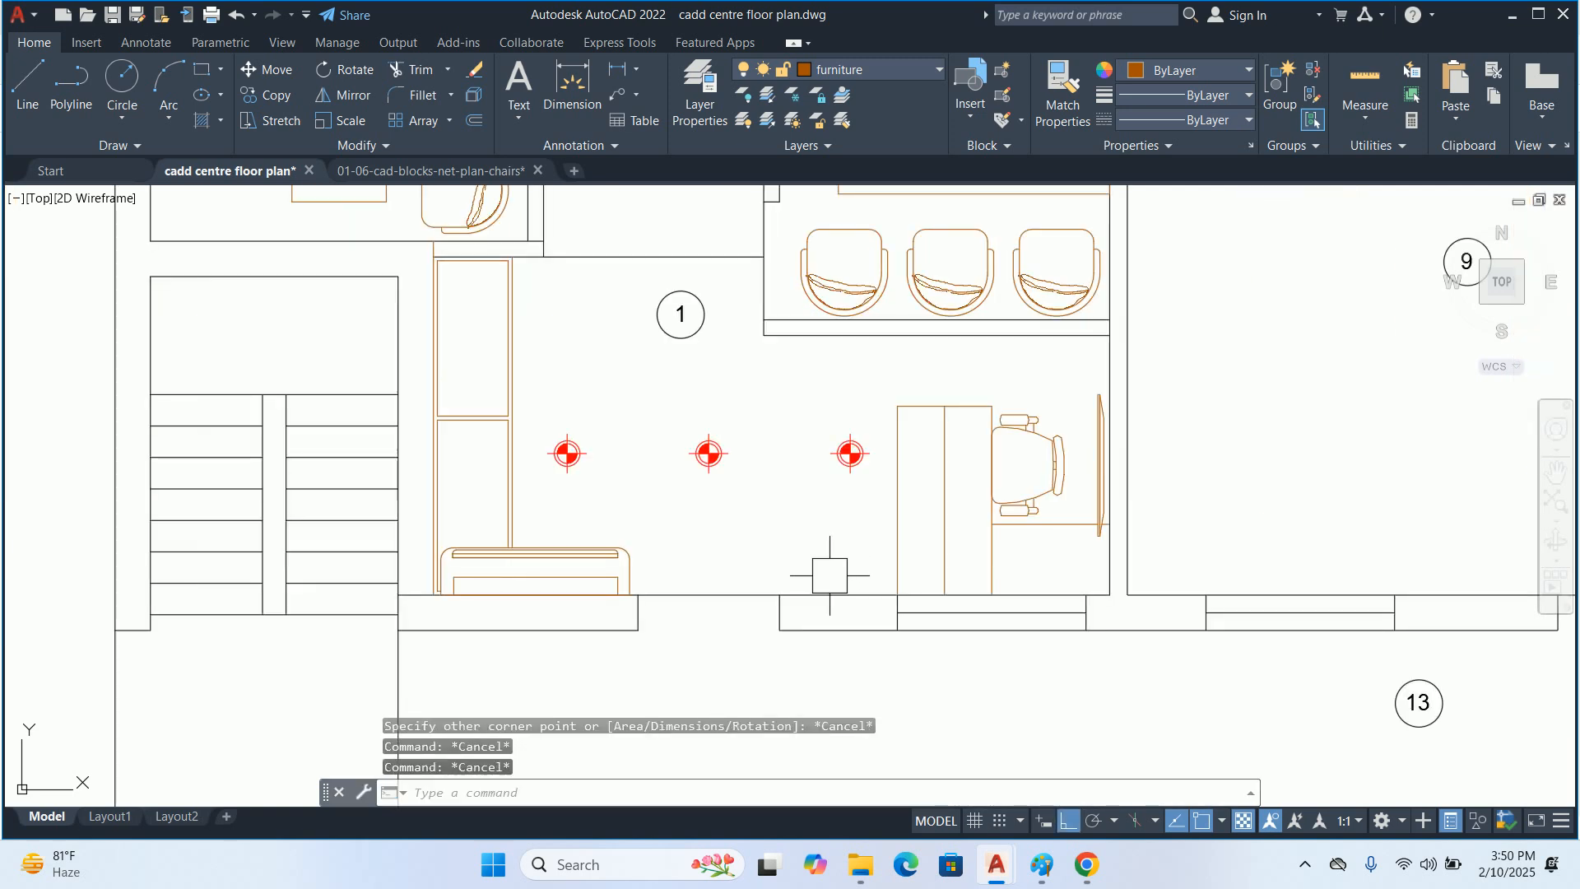
Create a new layer named MEP-POWER-SWITCHBOARD
{"action": "type", "text": "la"}
{"action": "key", "text": "Return"}
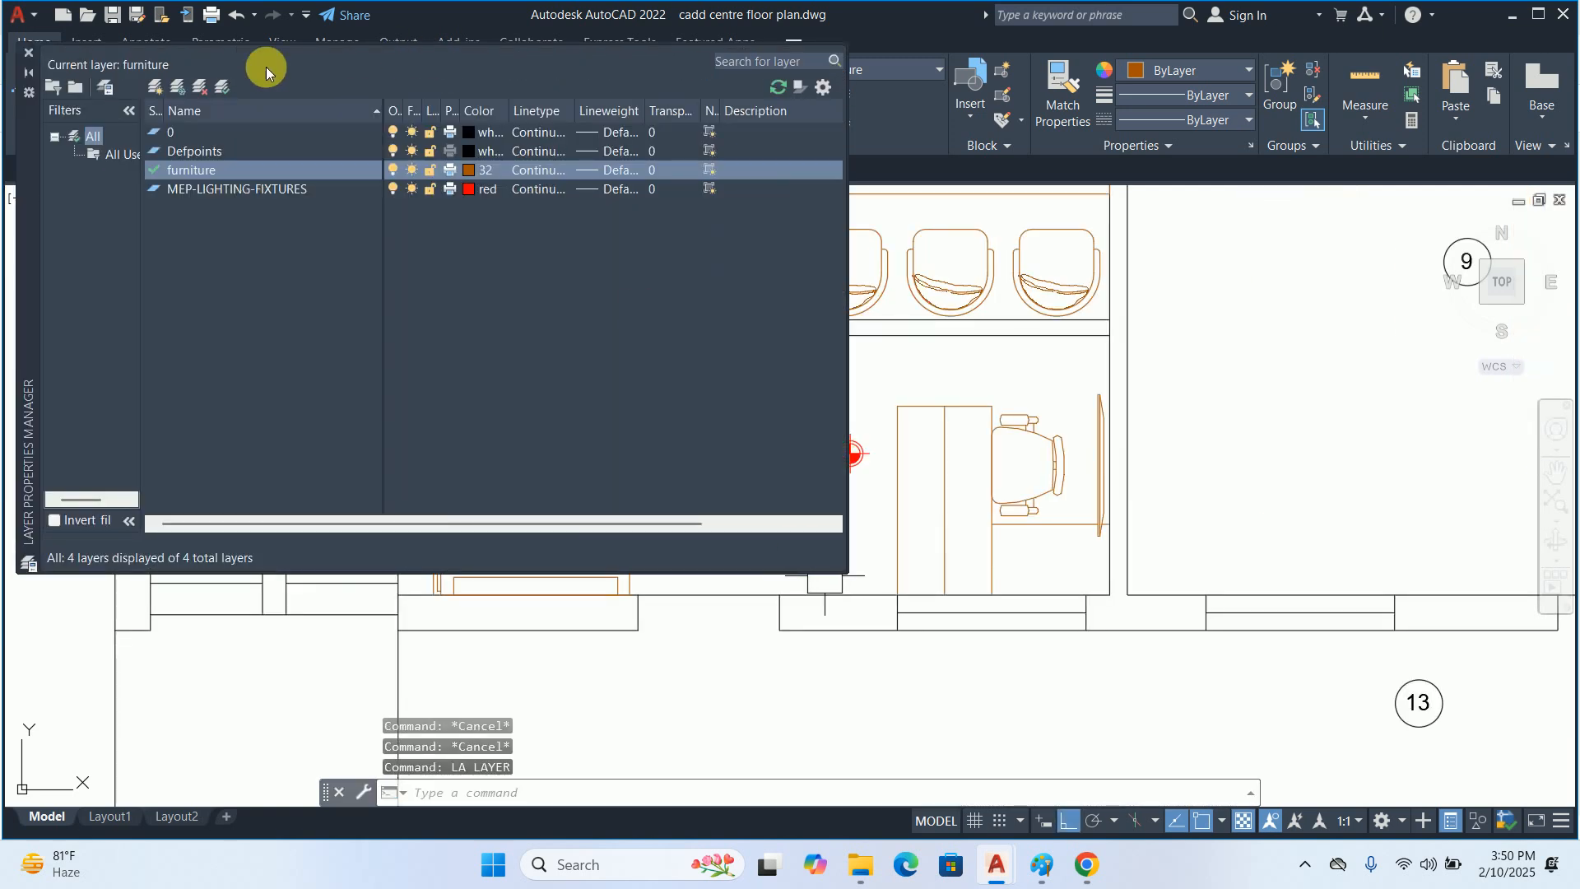
{"action": "left_click", "coordinate": [155, 86]}
{"action": "type", "text": "me"}
{"action": "key", "text": "BackSpace"}
{"action": "key", "text": "BackSpace"}
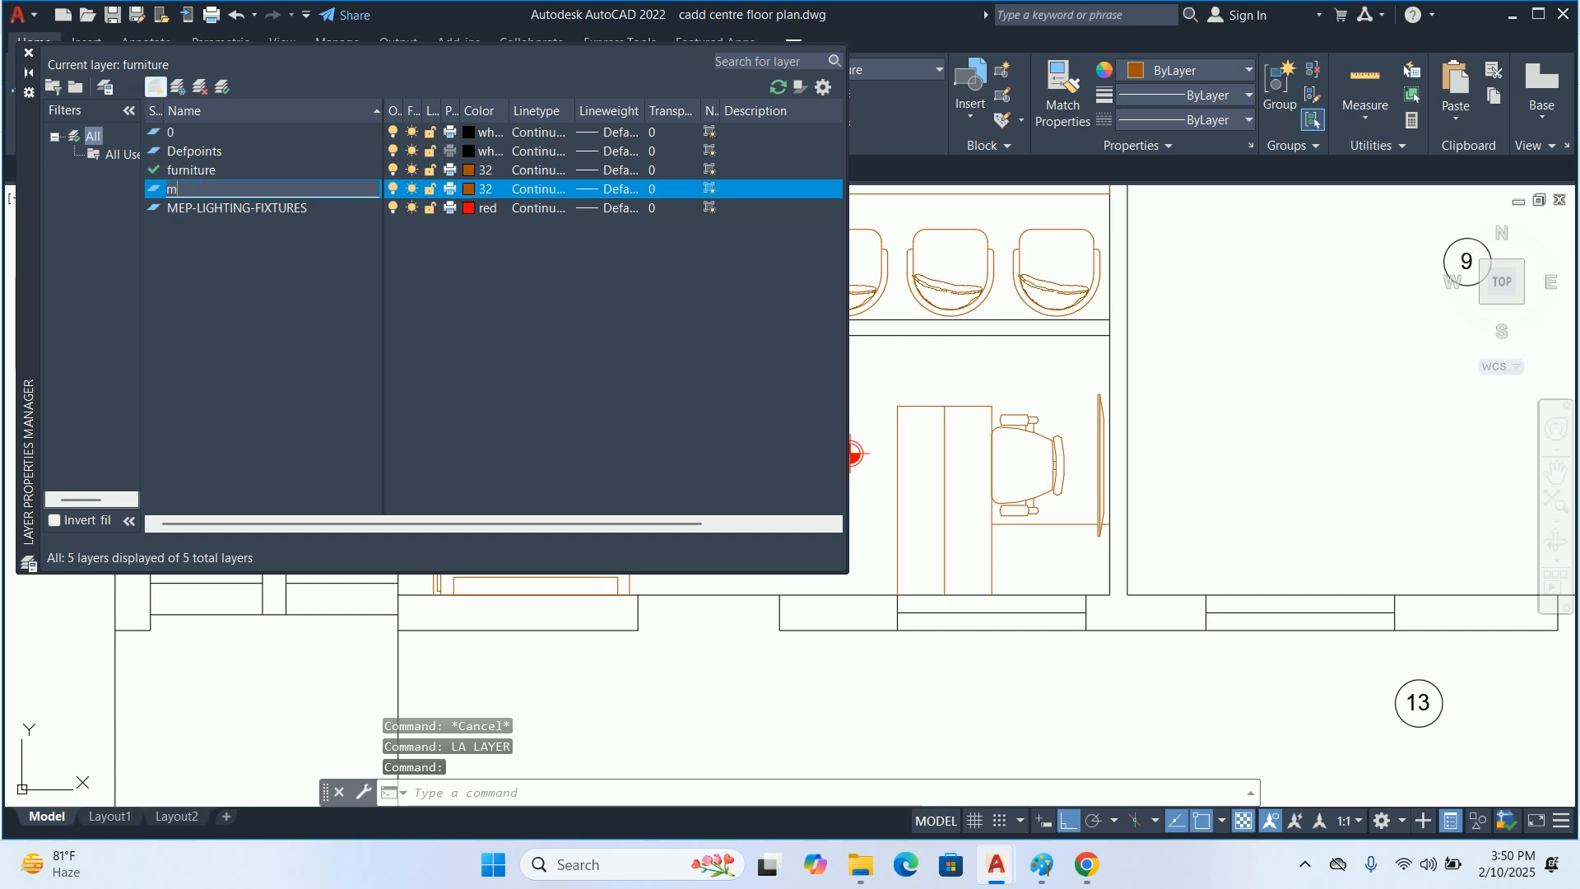
{"action": "type", "text": "MEP-POWER"}
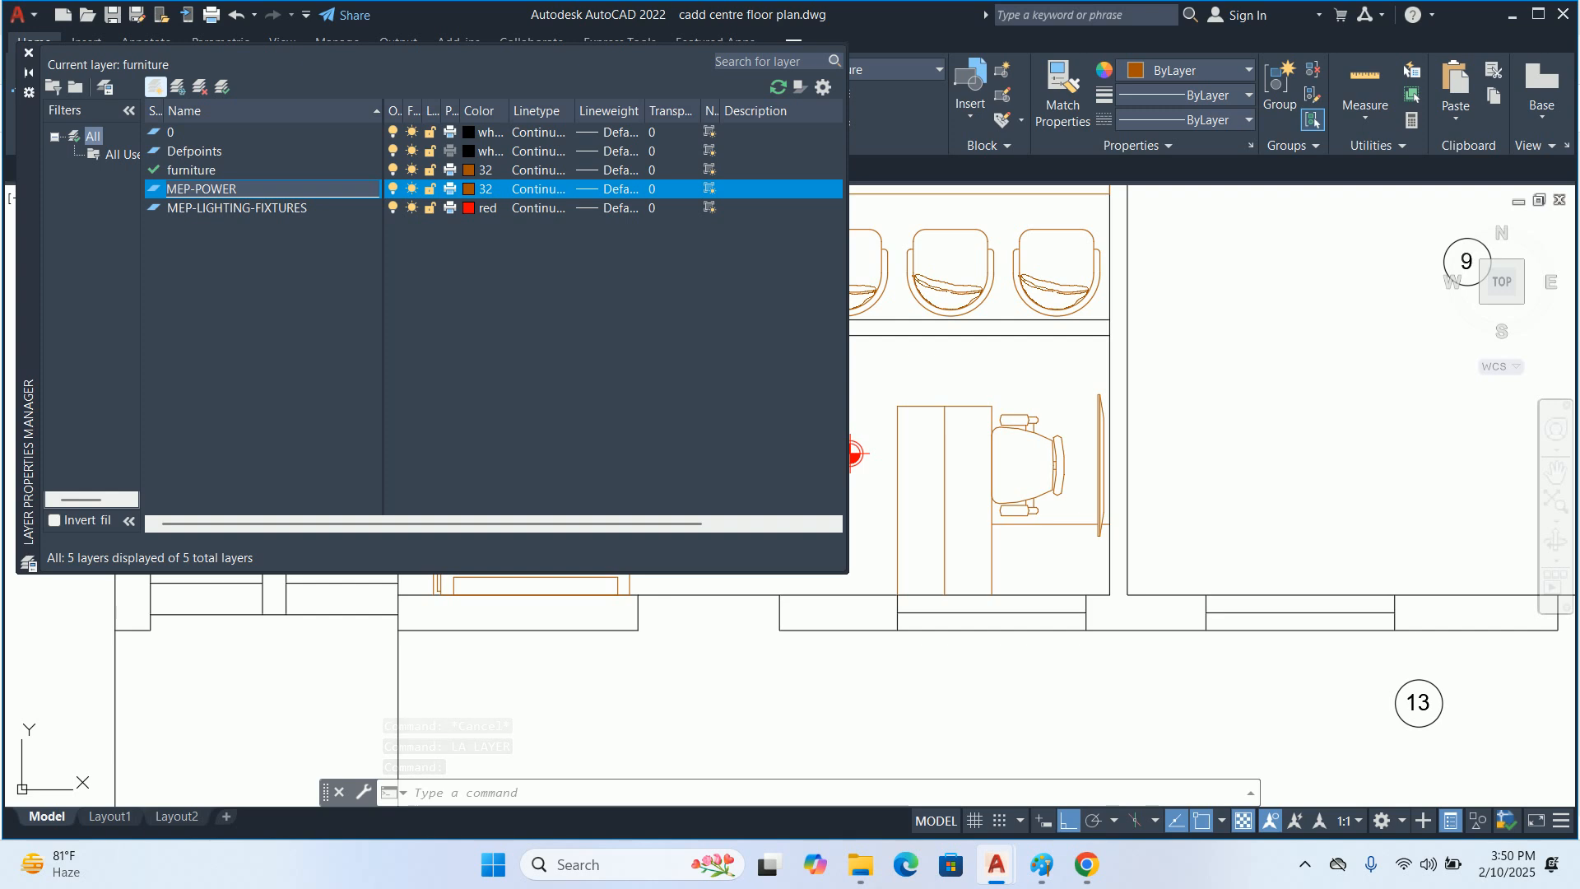
{"action": "type", "text": "-SWITCH"}
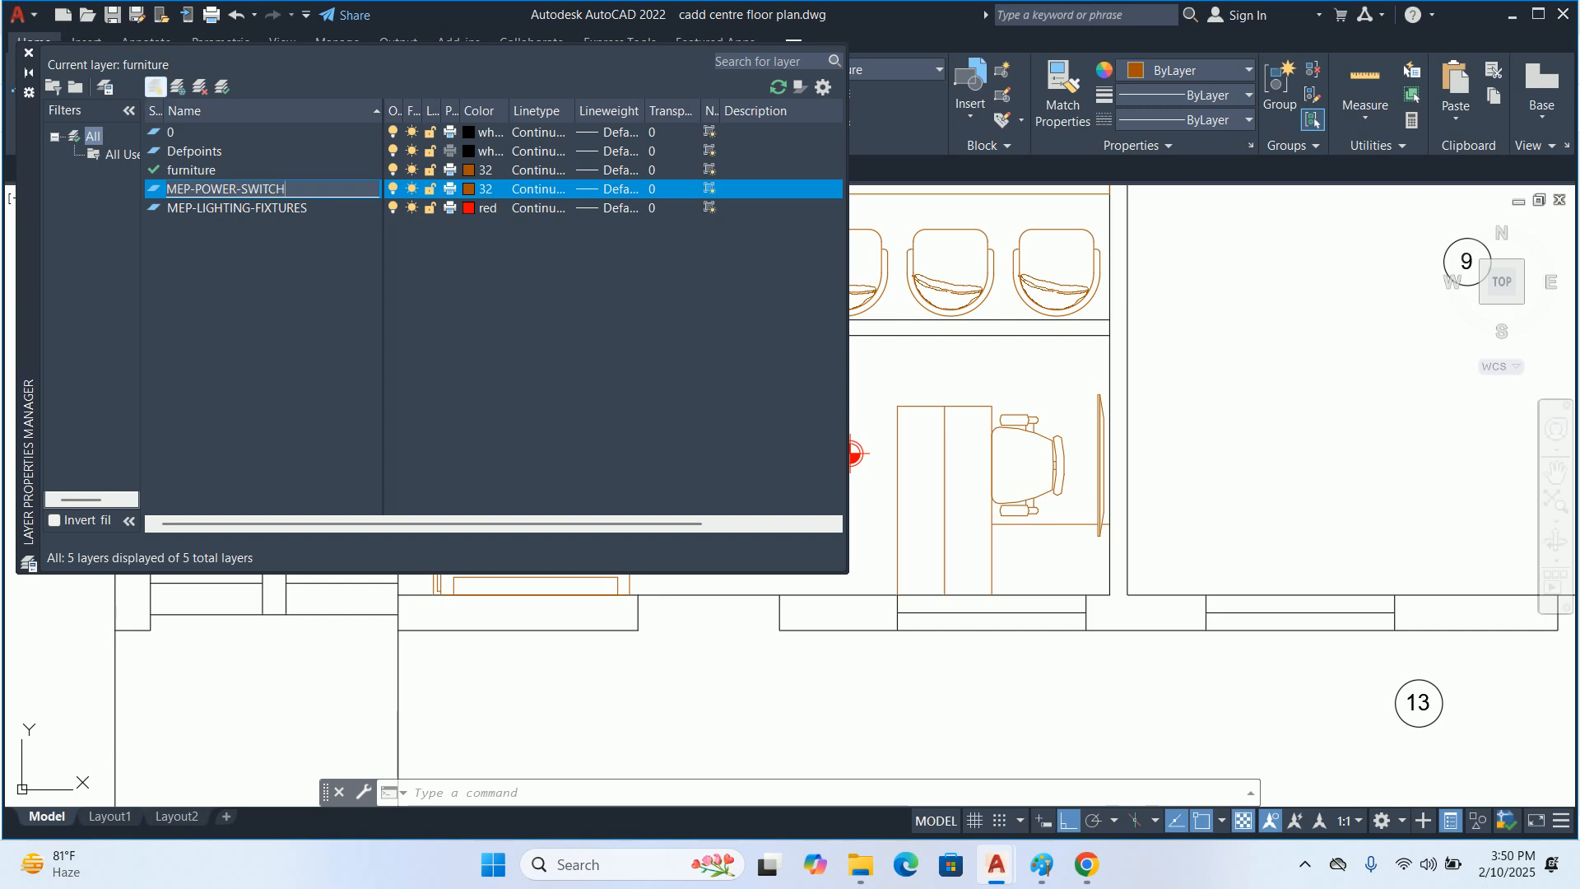
{"action": "type", "text": "BOARD"}
Assign colour 94 to the MEP-POWER-SWITCHBOARD layer and make it the current layer
{"action": "left_click", "coordinate": [470, 189]}
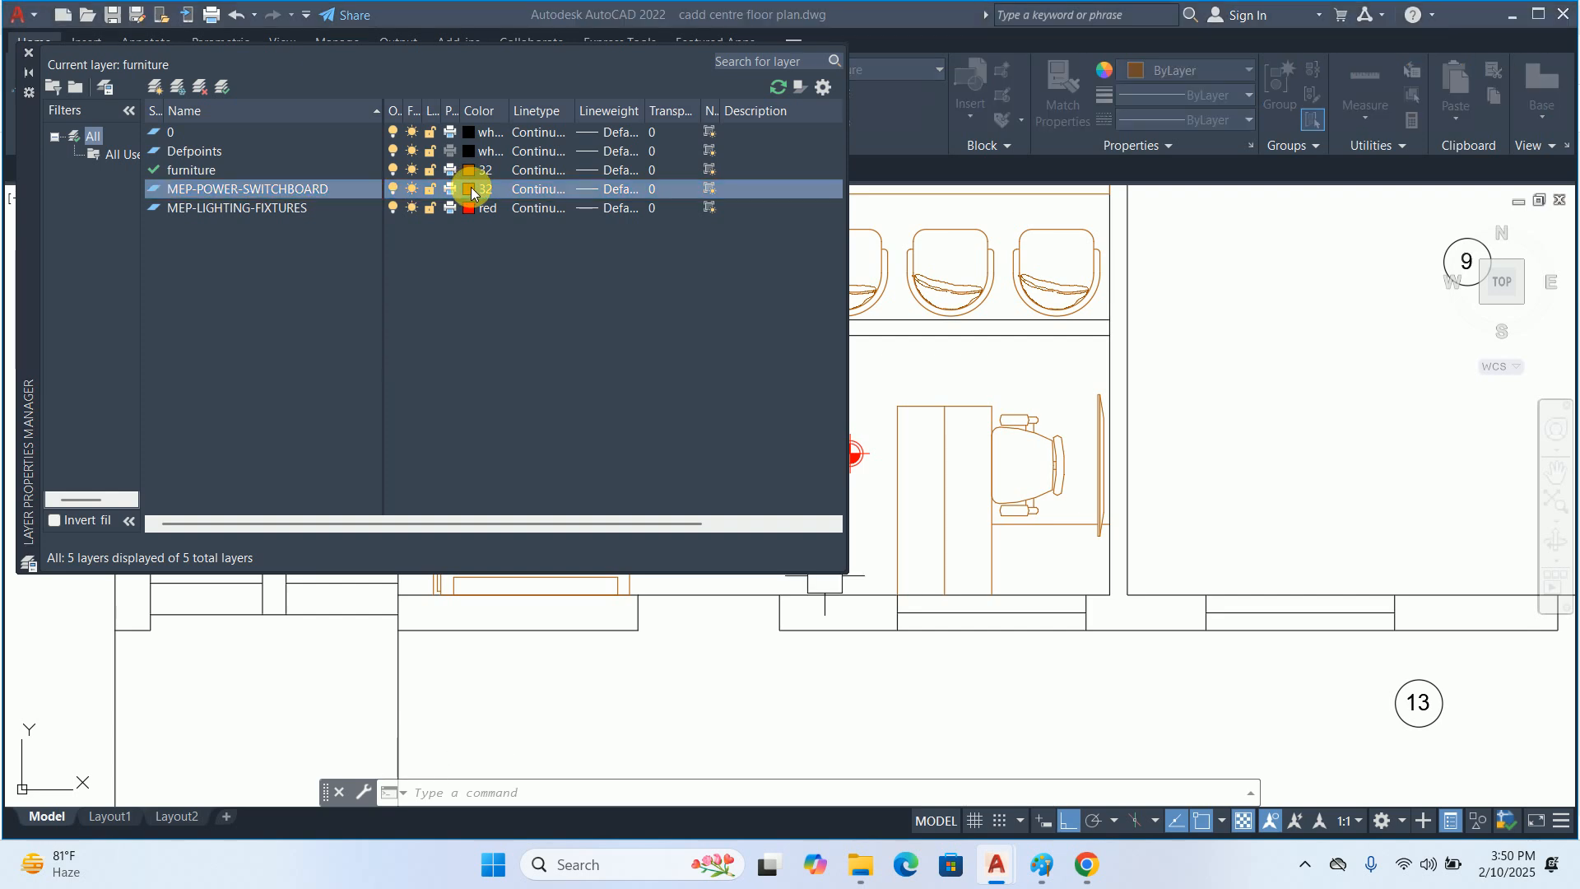
{"action": "left_click", "coordinate": [735, 334]}
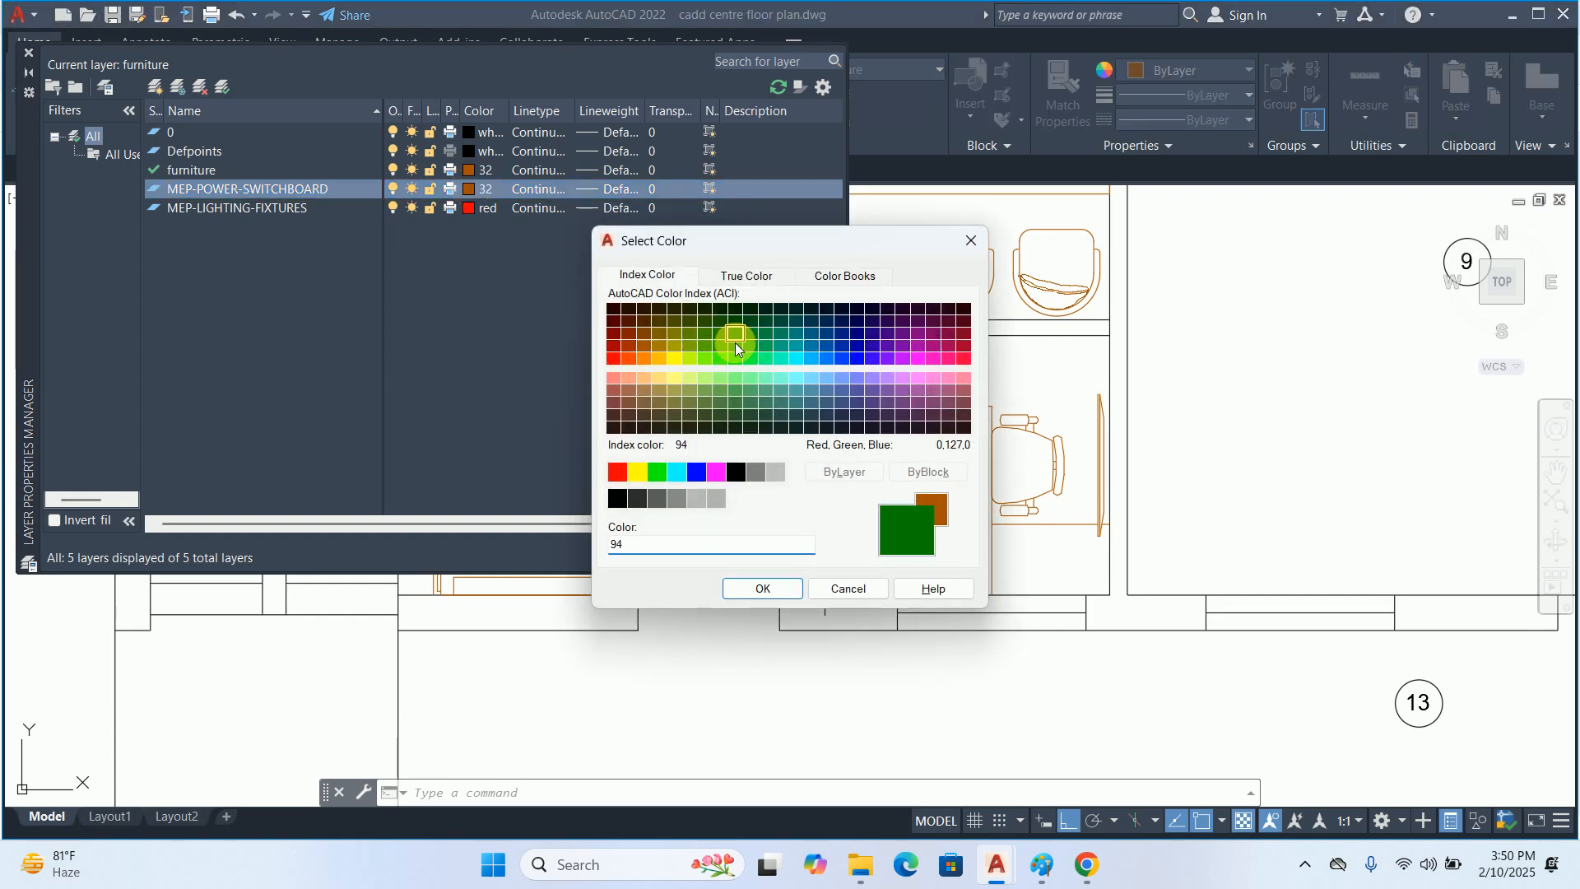
{"action": "left_click", "coordinate": [749, 589]}
{"action": "double_click", "coordinate": [212, 190]}
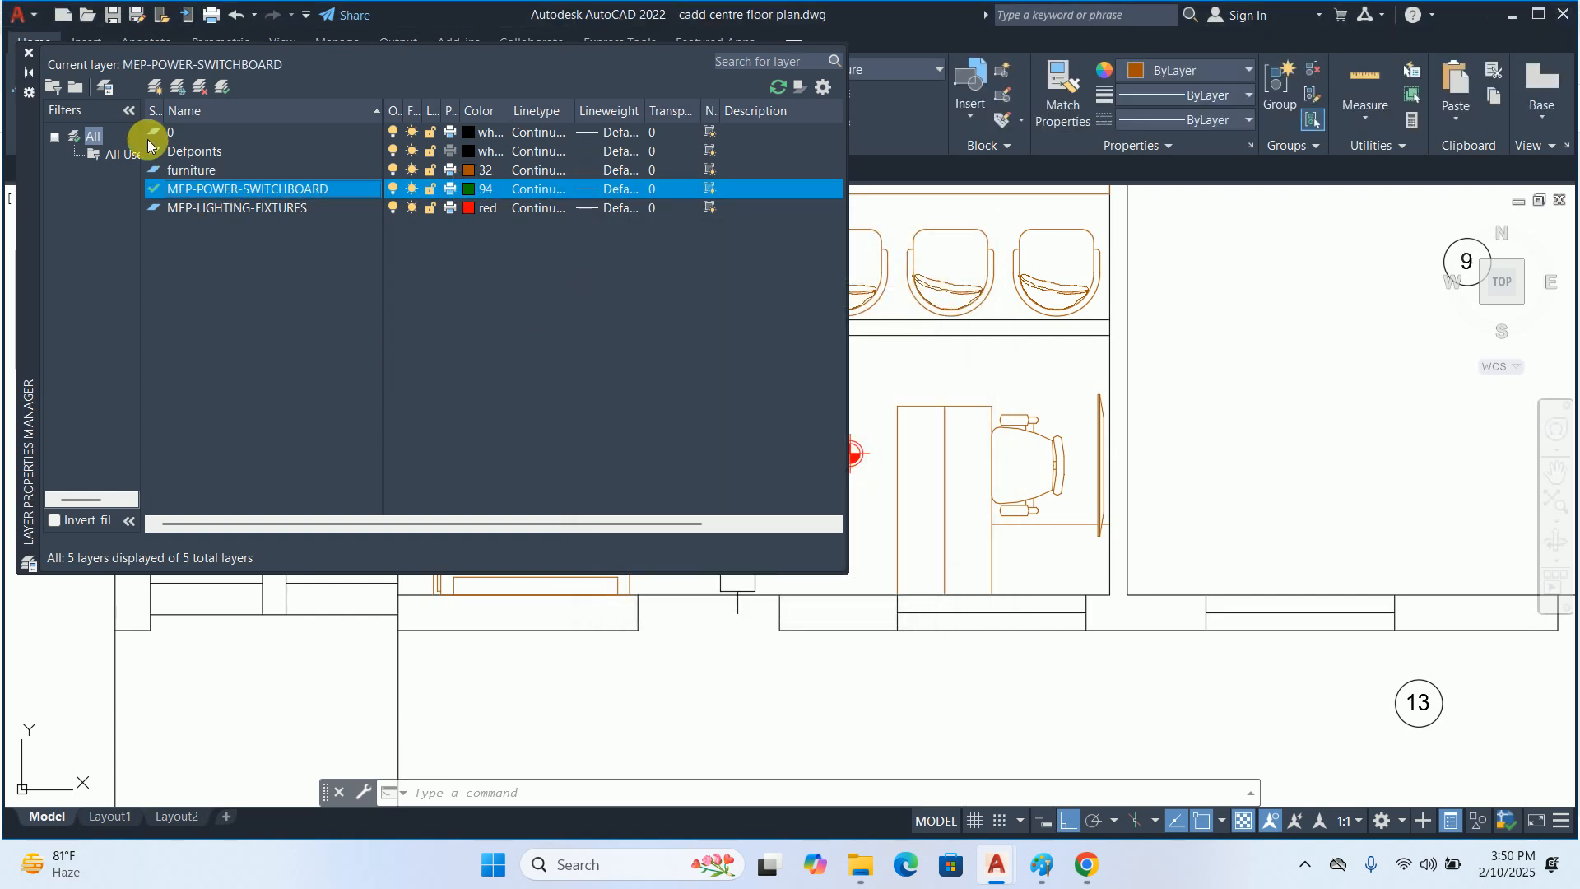
{"action": "left_click", "coordinate": [22, 55]}
Draw a rectangle 6 inches long and 1.5 inches wide on the wall's inner face, starting at the corner of room 1's entrance
{"action": "type", "text": "rec"}
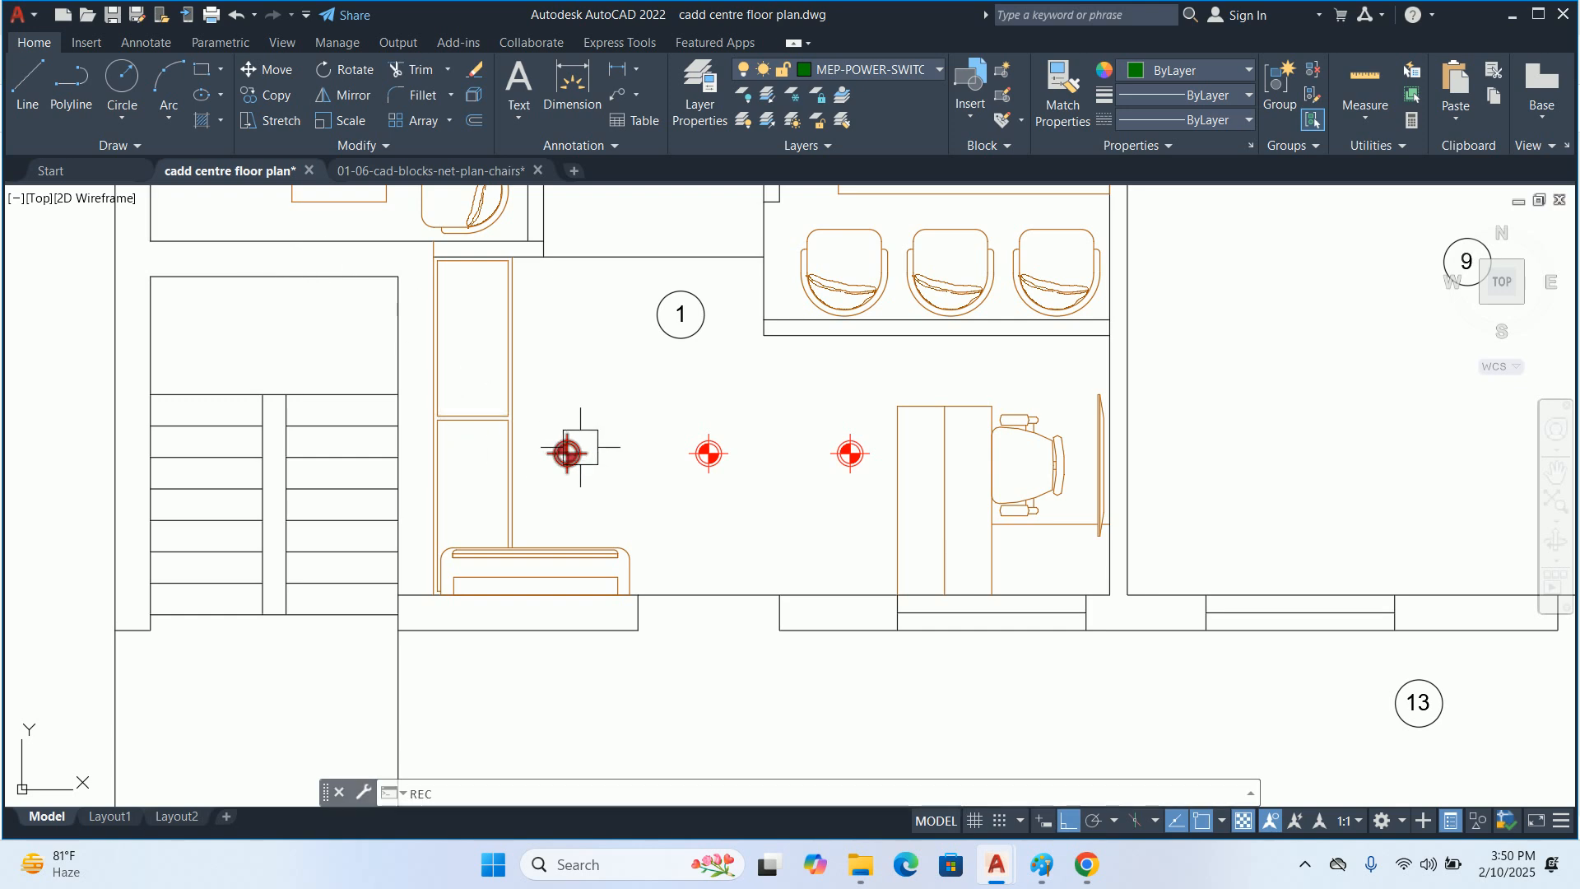
{"action": "key", "text": "Return"}
{"action": "scroll", "coordinate": [905, 629], "scroll_direction": "up", "scroll_amount": 4}
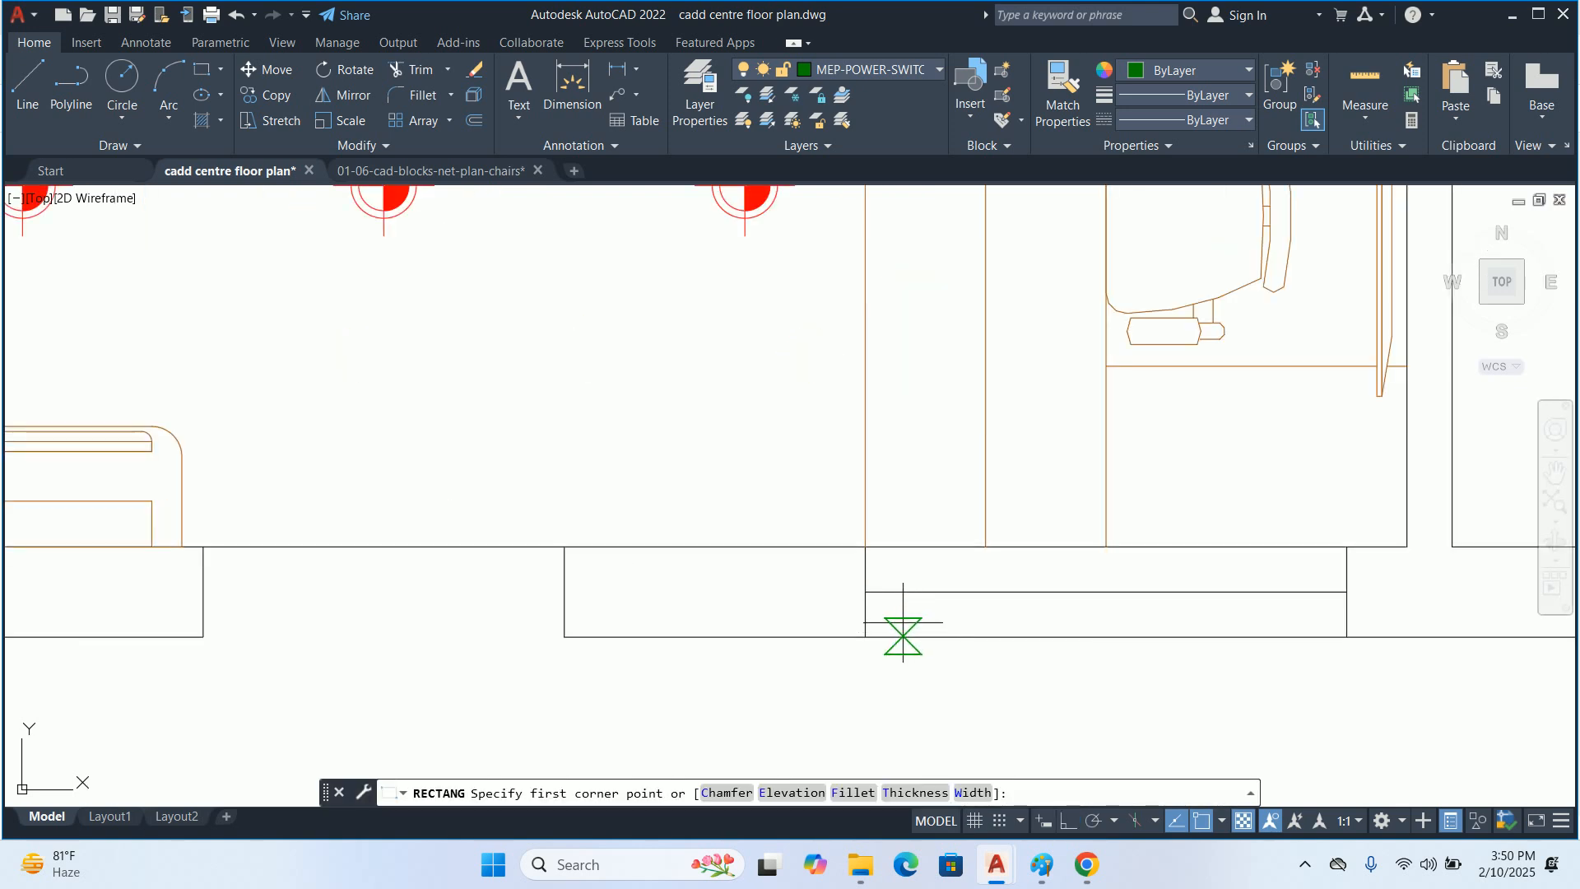
{"action": "left_click", "coordinate": [565, 545]}
{"action": "type", "text": "D"}
{"action": "key", "text": "Return"}
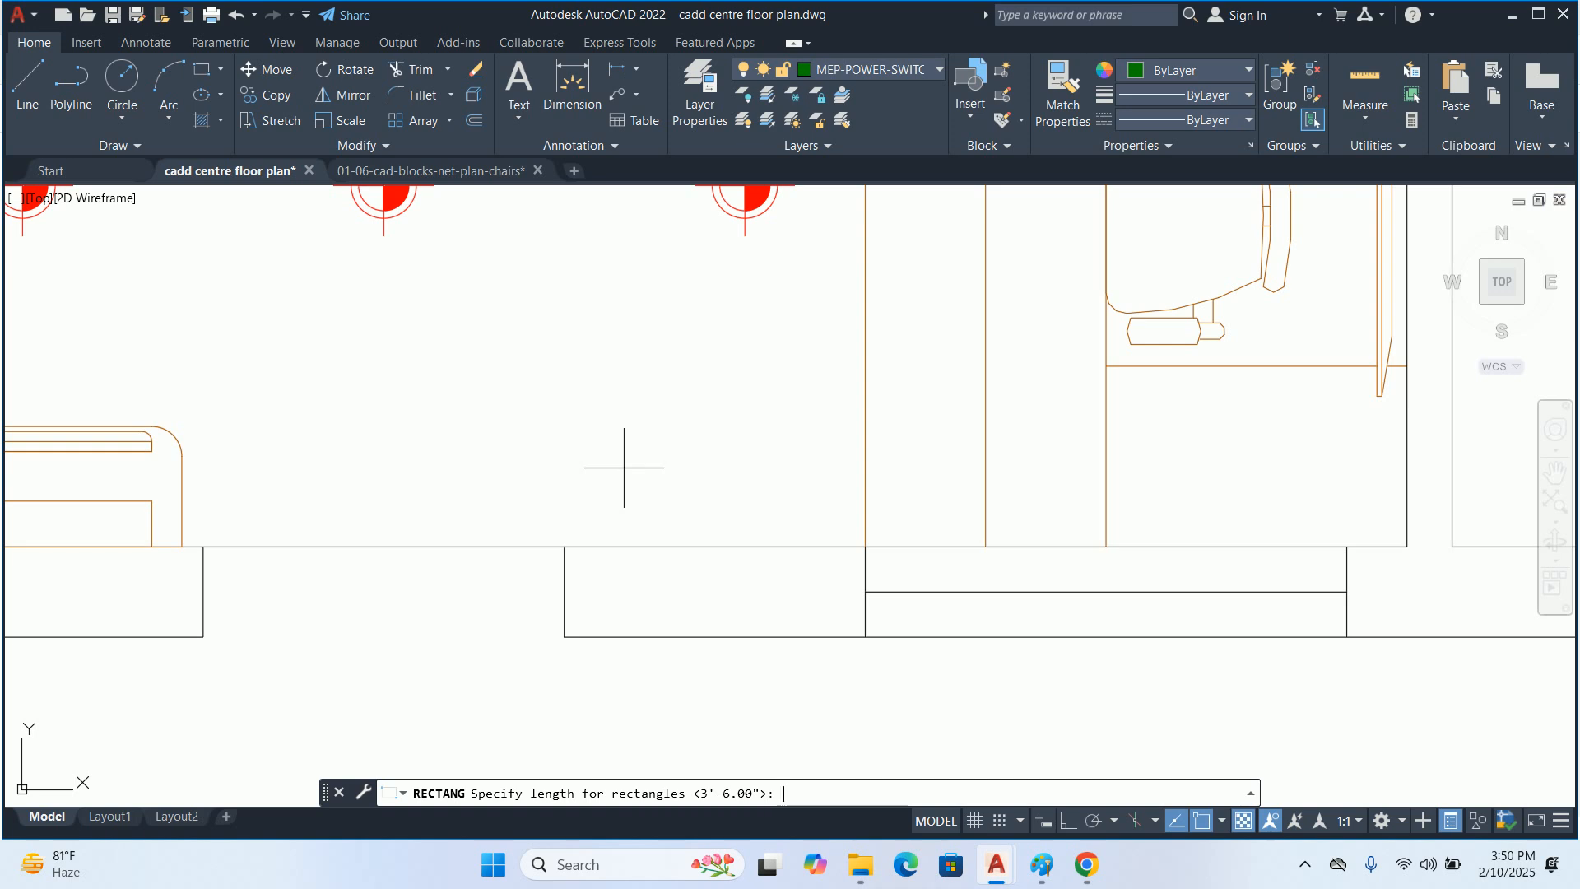
{"action": "type", "text": "2"}
{"action": "key", "text": "Return"}
{"action": "type", "text": "2"}
{"action": "key", "text": "BackSpace"}
{"action": "type", "text": "1.5"}
{"action": "key", "text": "Return"}
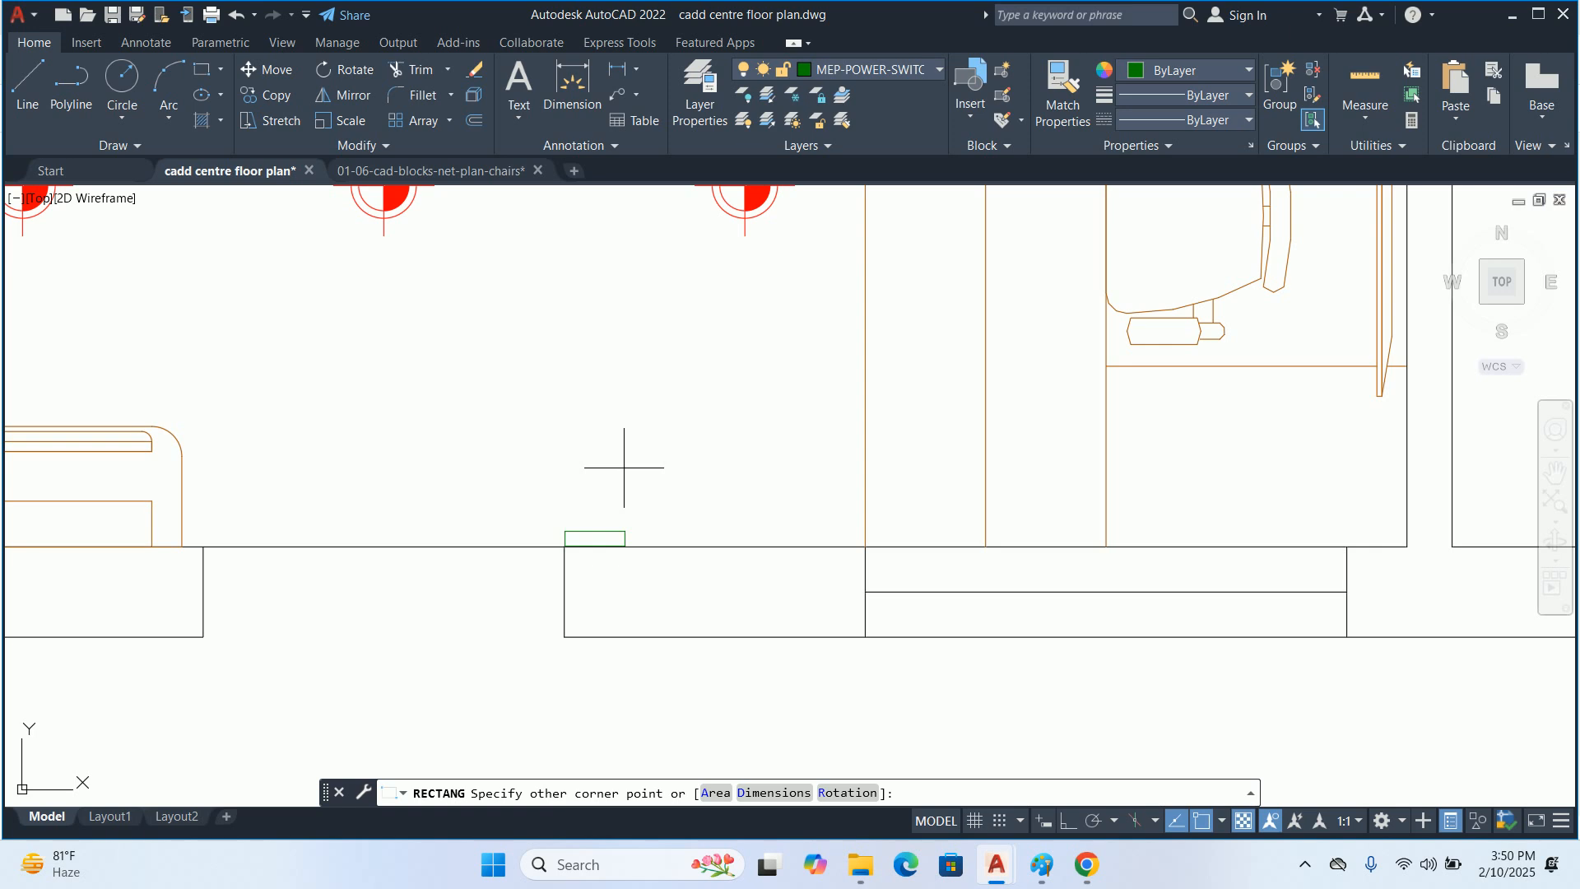
{"action": "left_click", "coordinate": [625, 466]}
{"action": "type", "text": "m"}
{"action": "key", "text": "Return"}
{"action": "left_click", "coordinate": [600, 546]}
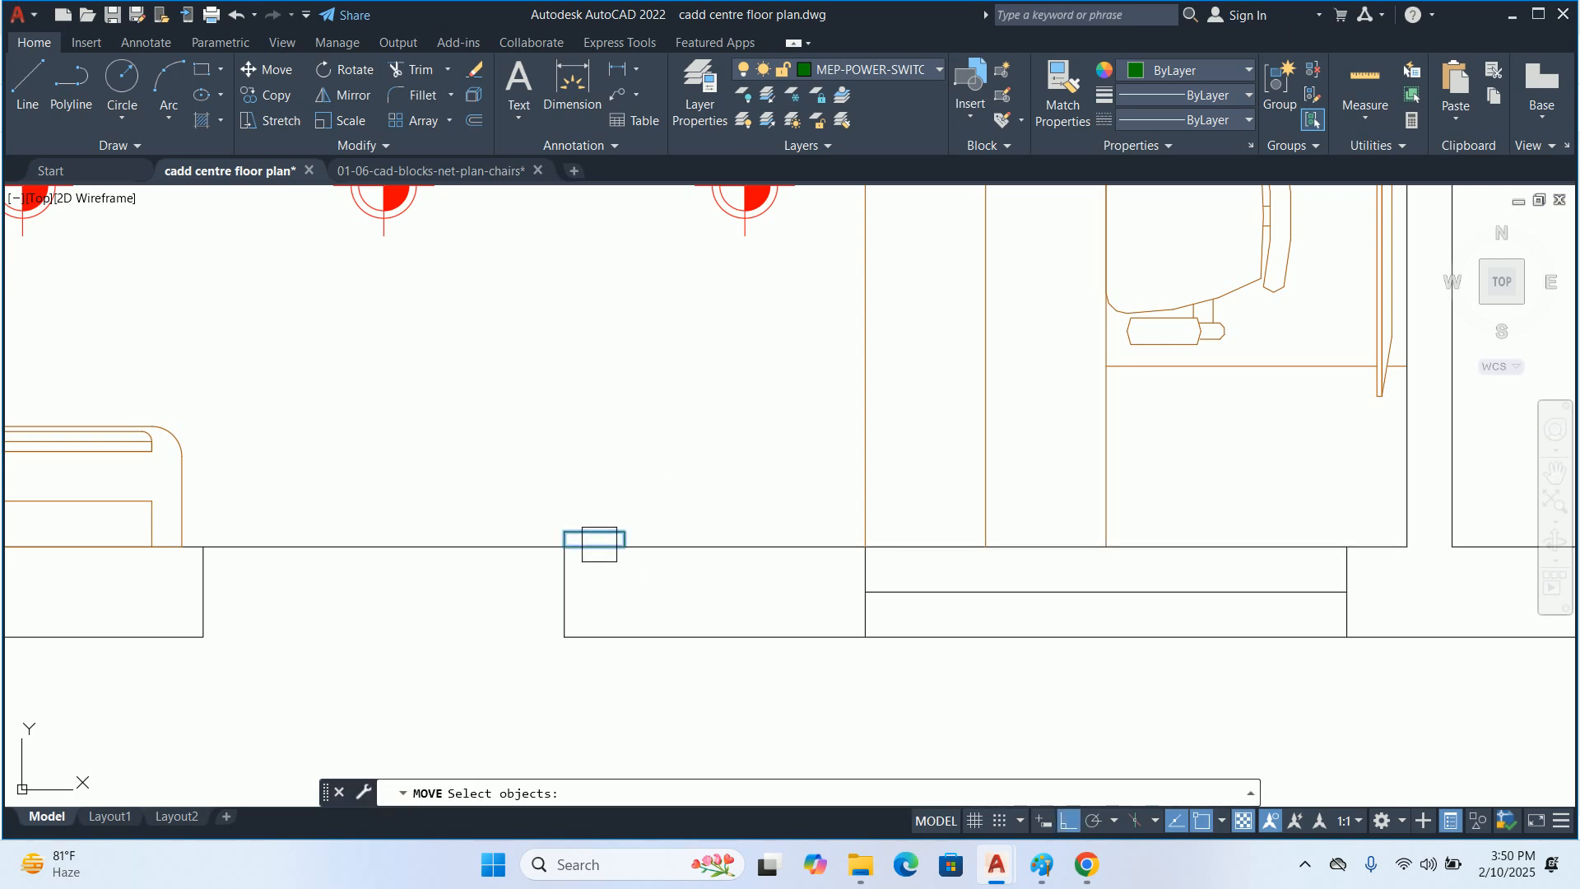
{"action": "key", "text": "Return"}
{"action": "scroll", "coordinate": [577, 516], "scroll_direction": "up", "scroll_amount": 2}
{"action": "left_click", "coordinate": [567, 498]}
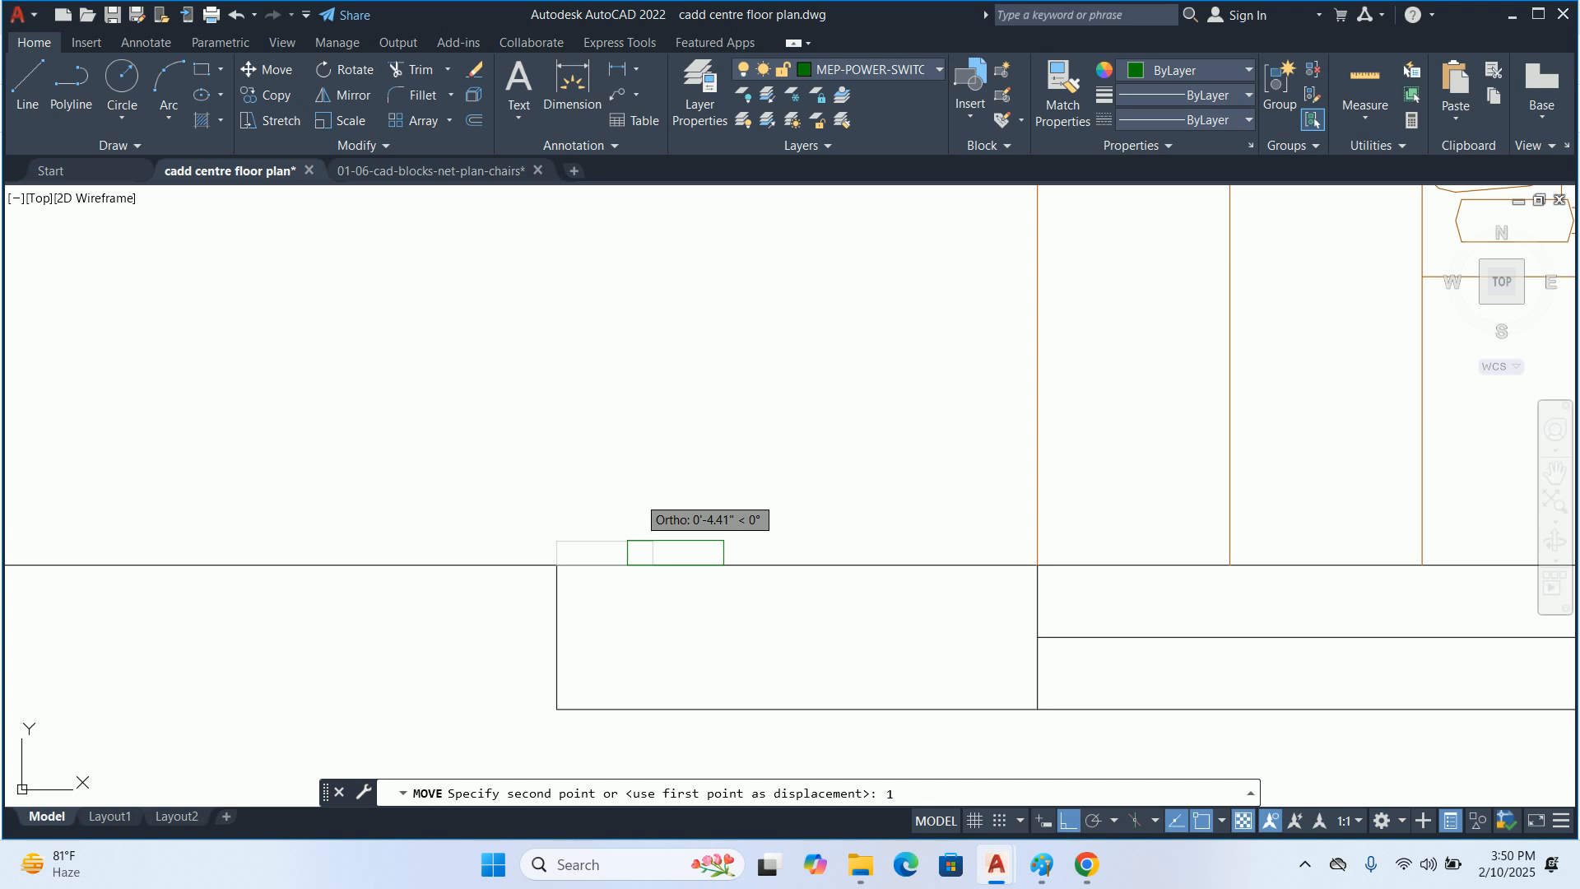
{"action": "key", "text": "Escape"}
Move the rectangle so the midpoint of its lower edge sits on the wall corner at the entrance
{"action": "type", "text": "m"}
{"action": "key", "text": "Return"}
{"action": "left_click", "coordinate": [619, 541]}
{"action": "key", "text": "Return"}
{"action": "left_click", "coordinate": [605, 565]}
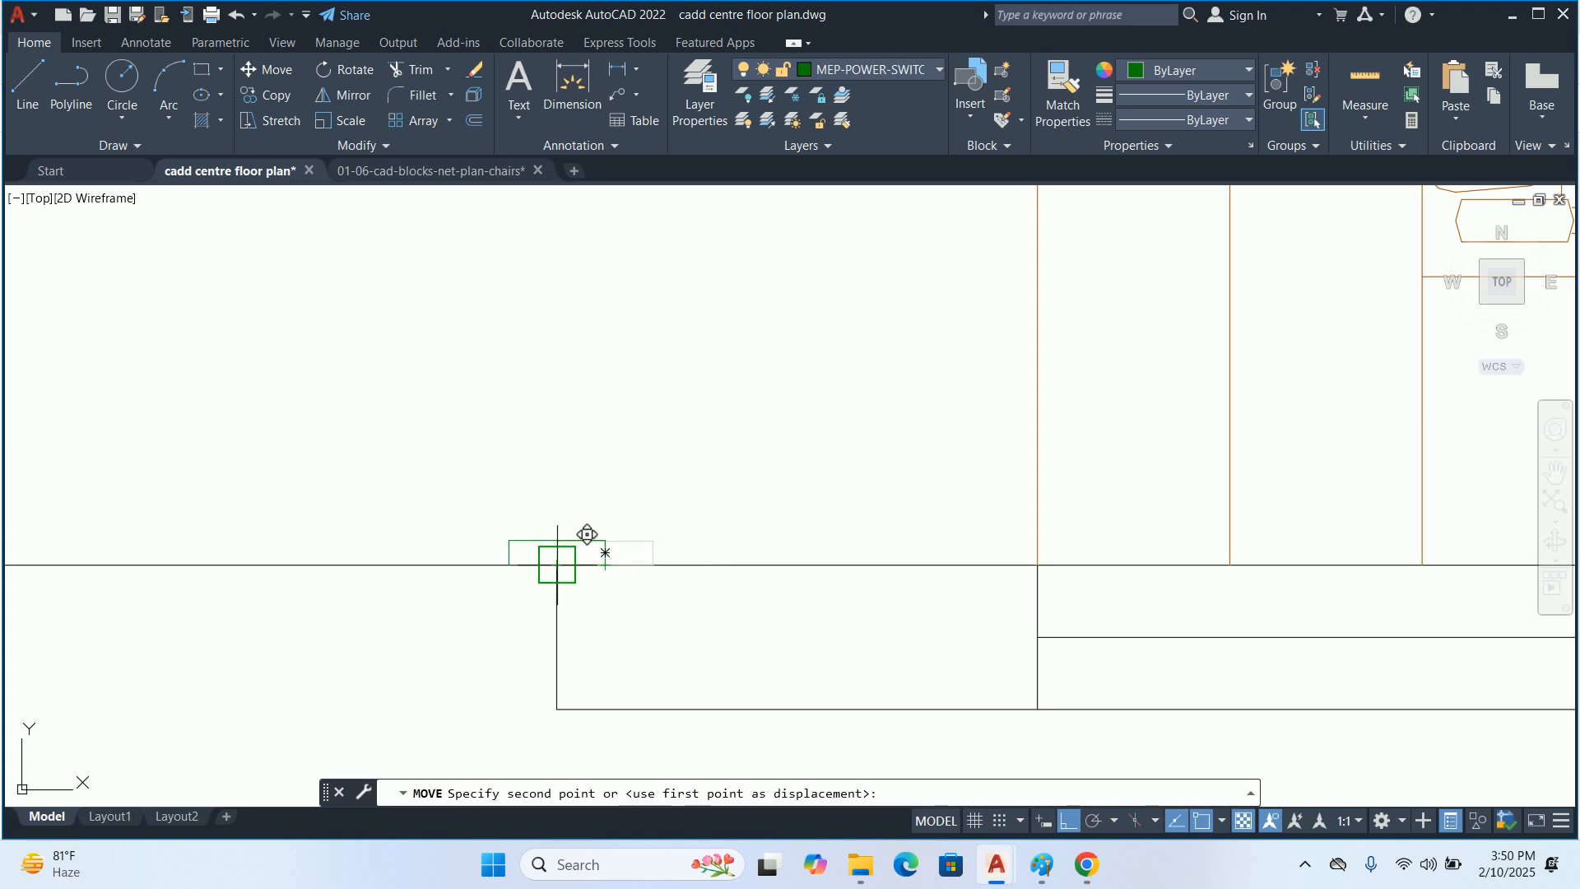
{"action": "key", "text": "Escape"}
Move the rectangle along the wall by its own length, away from the entrance opening
{"action": "type", "text": "m"}
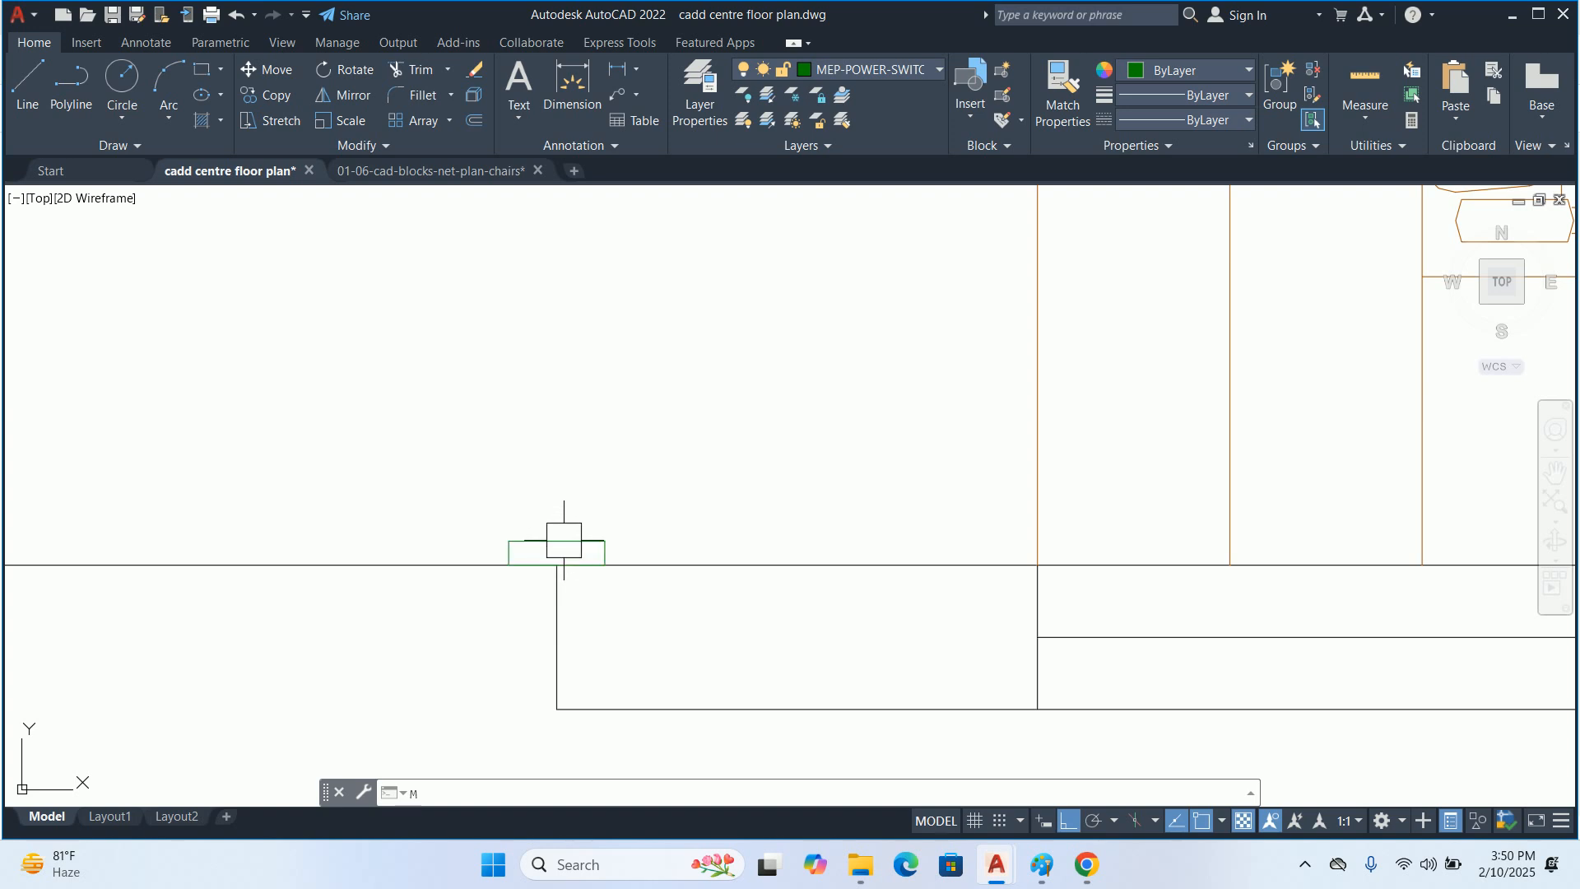
{"action": "key", "text": "Return"}
{"action": "left_click", "coordinate": [563, 518]}
{"action": "left_click", "coordinate": [553, 541]}
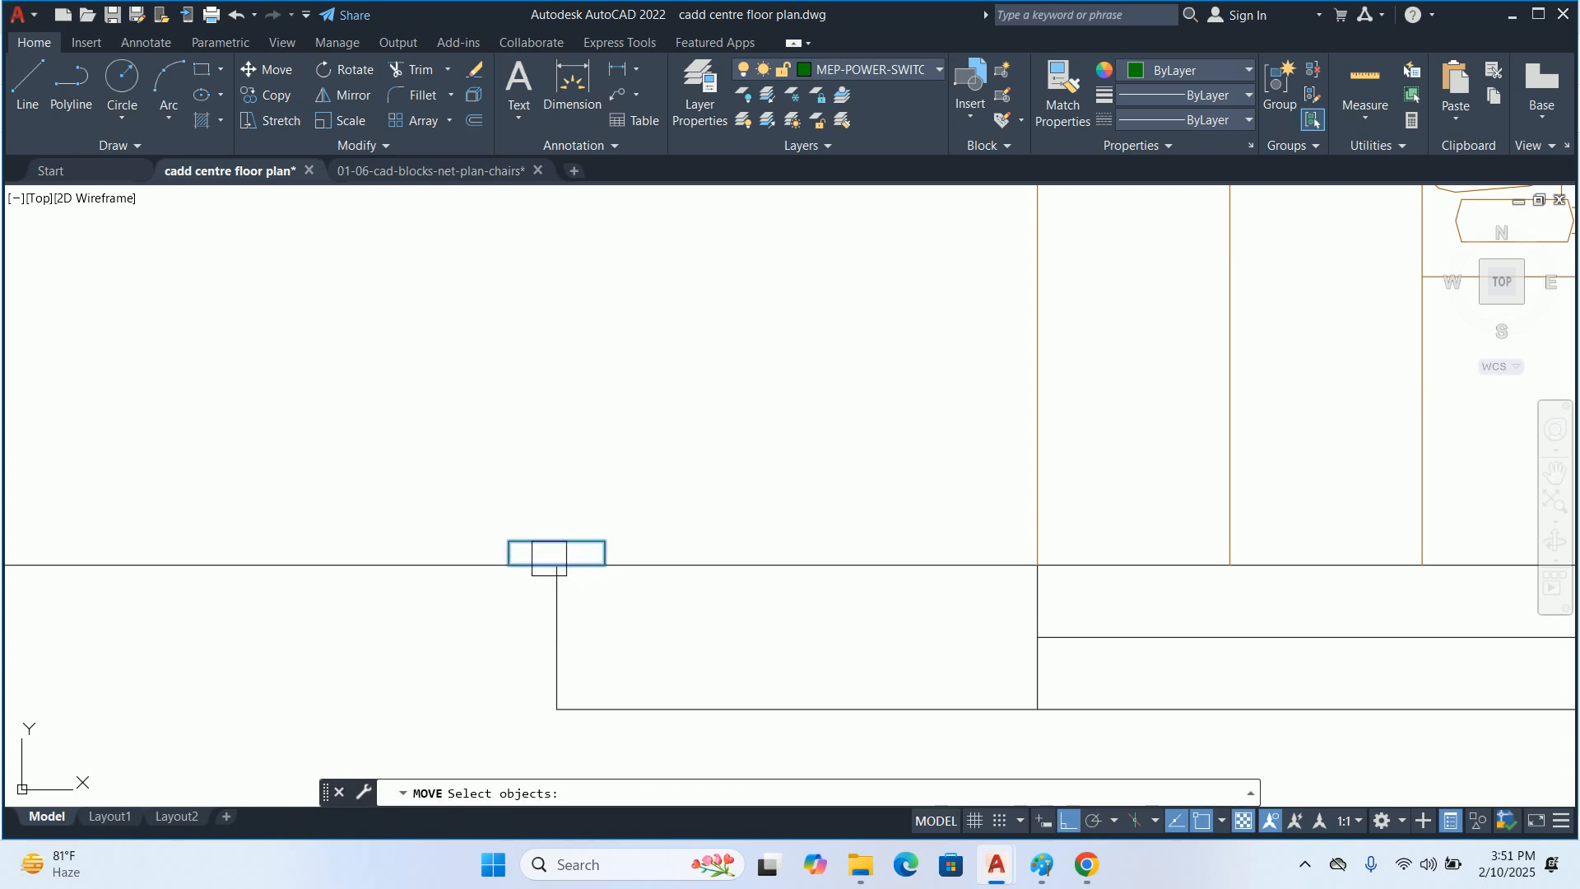
{"action": "key", "text": "Return"}
{"action": "left_click", "coordinate": [504, 460]}
{"action": "left_click", "coordinate": [626, 460]}
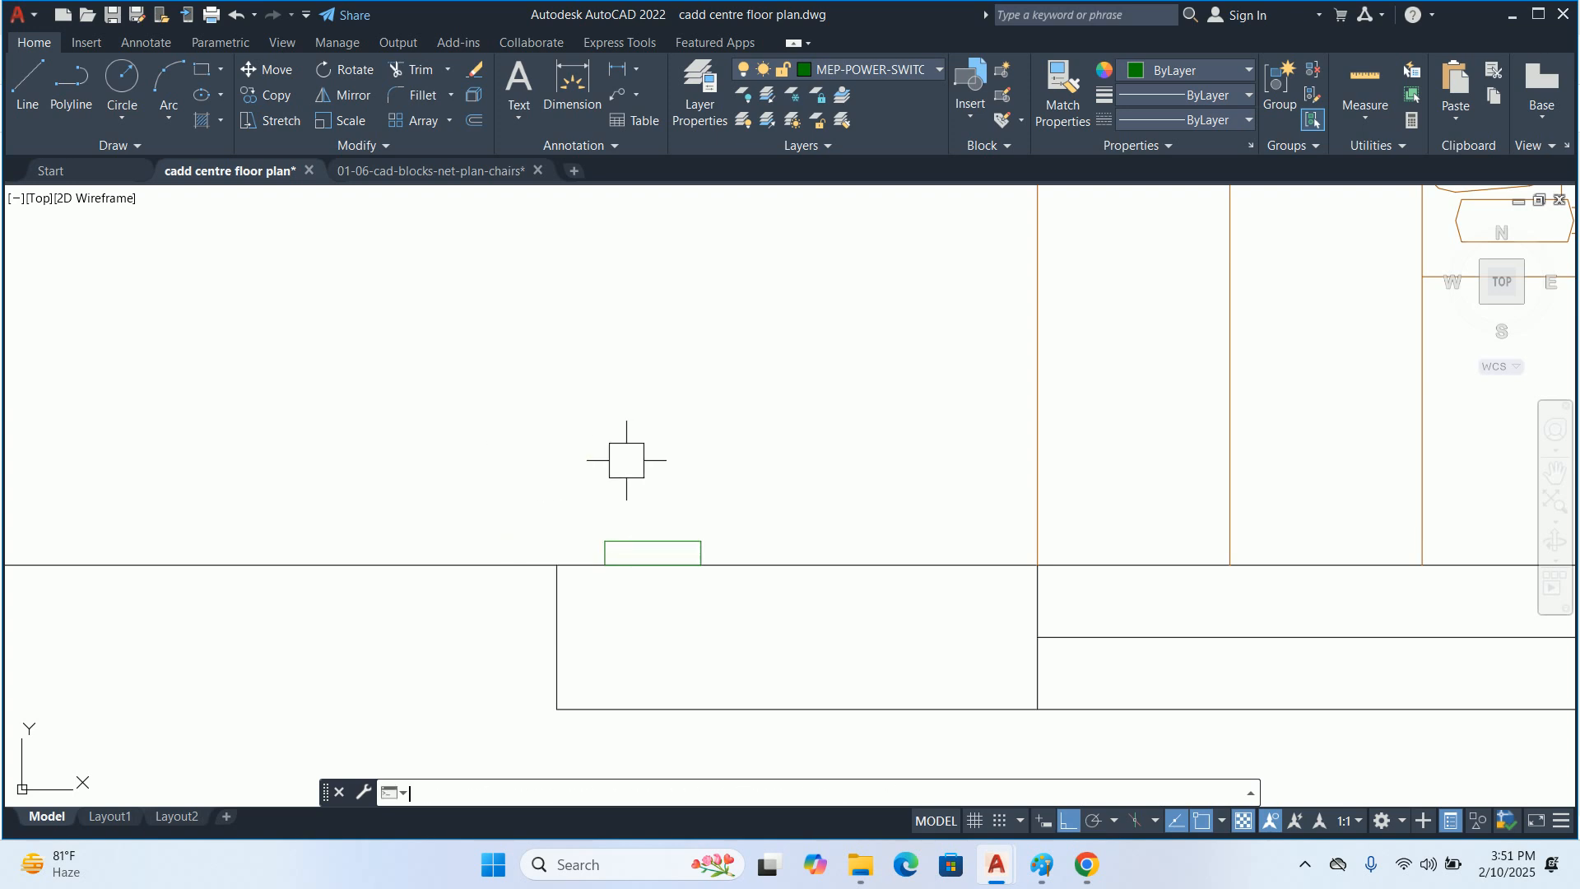
{"action": "left_click", "coordinate": [637, 539]}
{"action": "key", "text": "Escape"}
Define the rectangle as a block named SWITCH BOARD, with the base point at the midpoint of its lower edge
{"action": "type", "text": "B"}
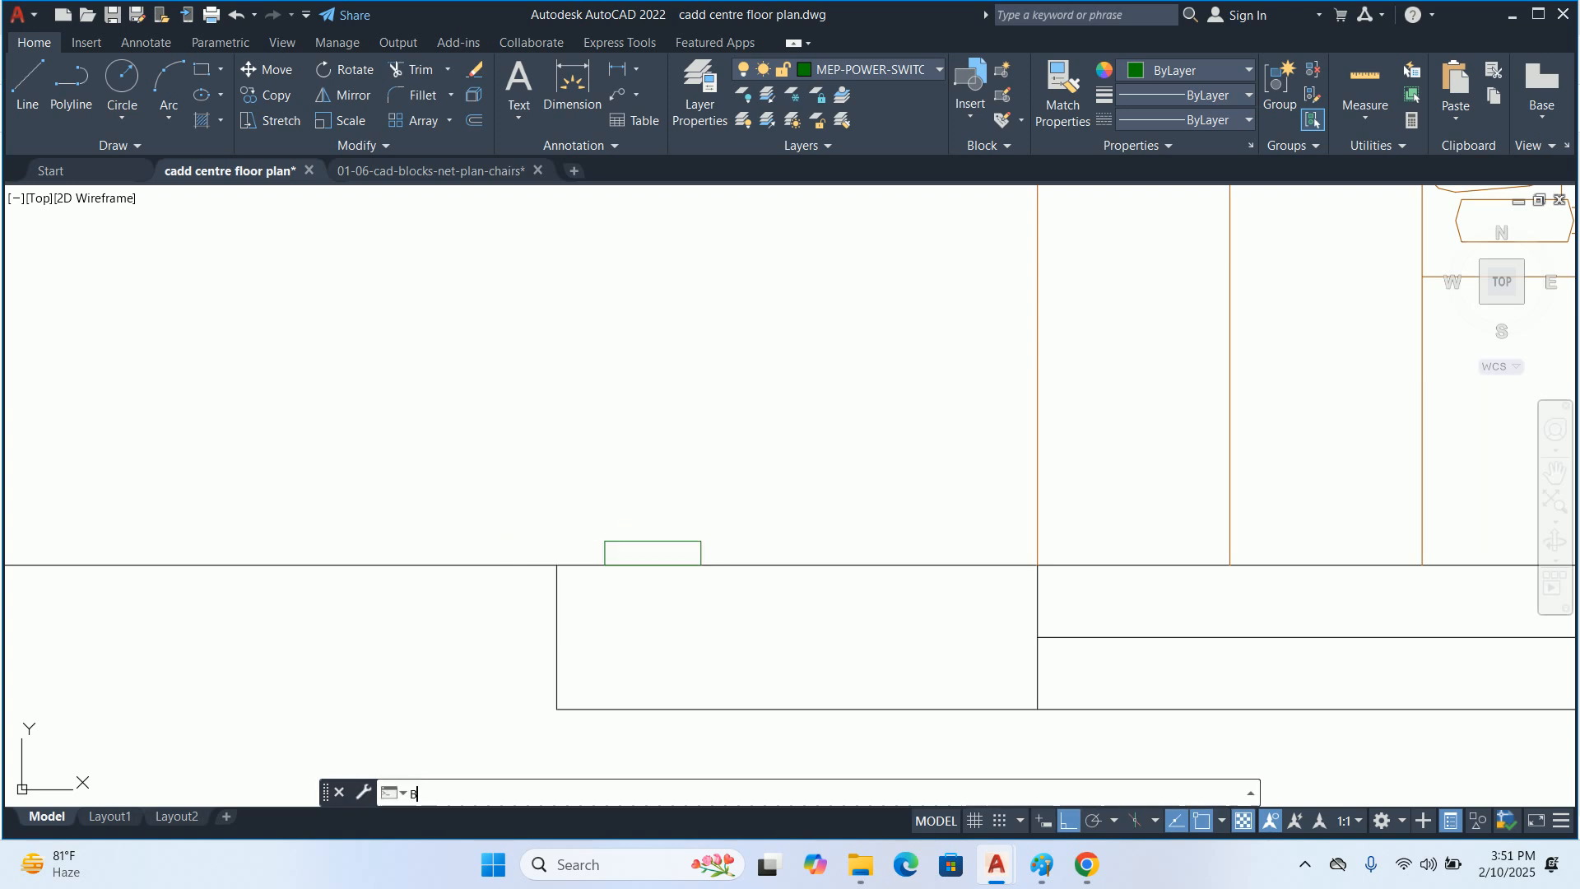
{"action": "key", "text": "Return"}
{"action": "type", "text": "SWI"}
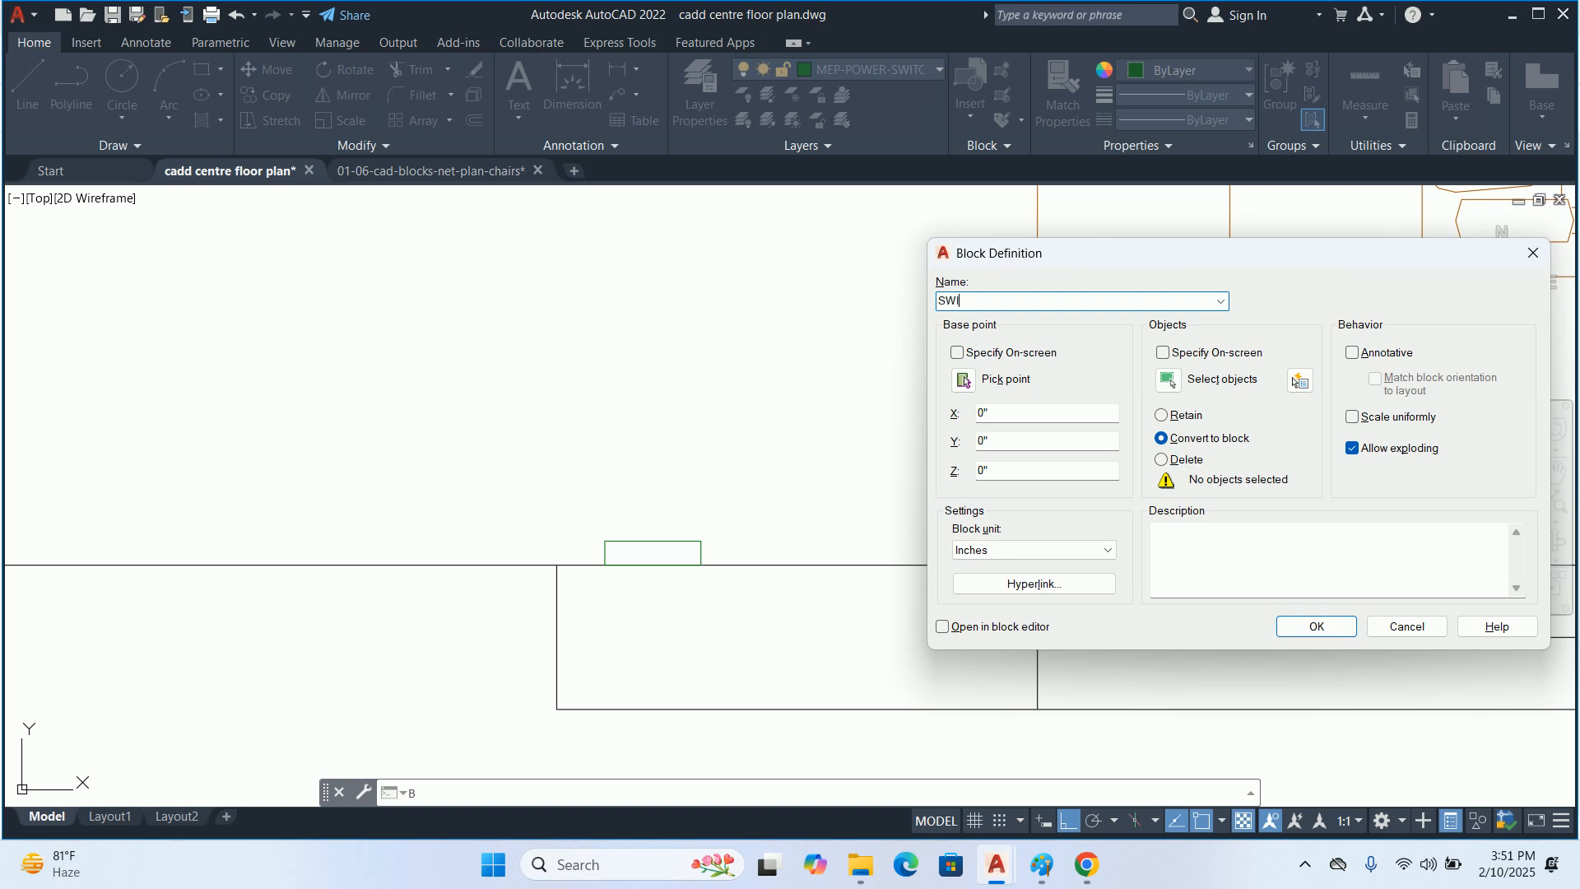
{"action": "type", "text": "TCH BOARD"}
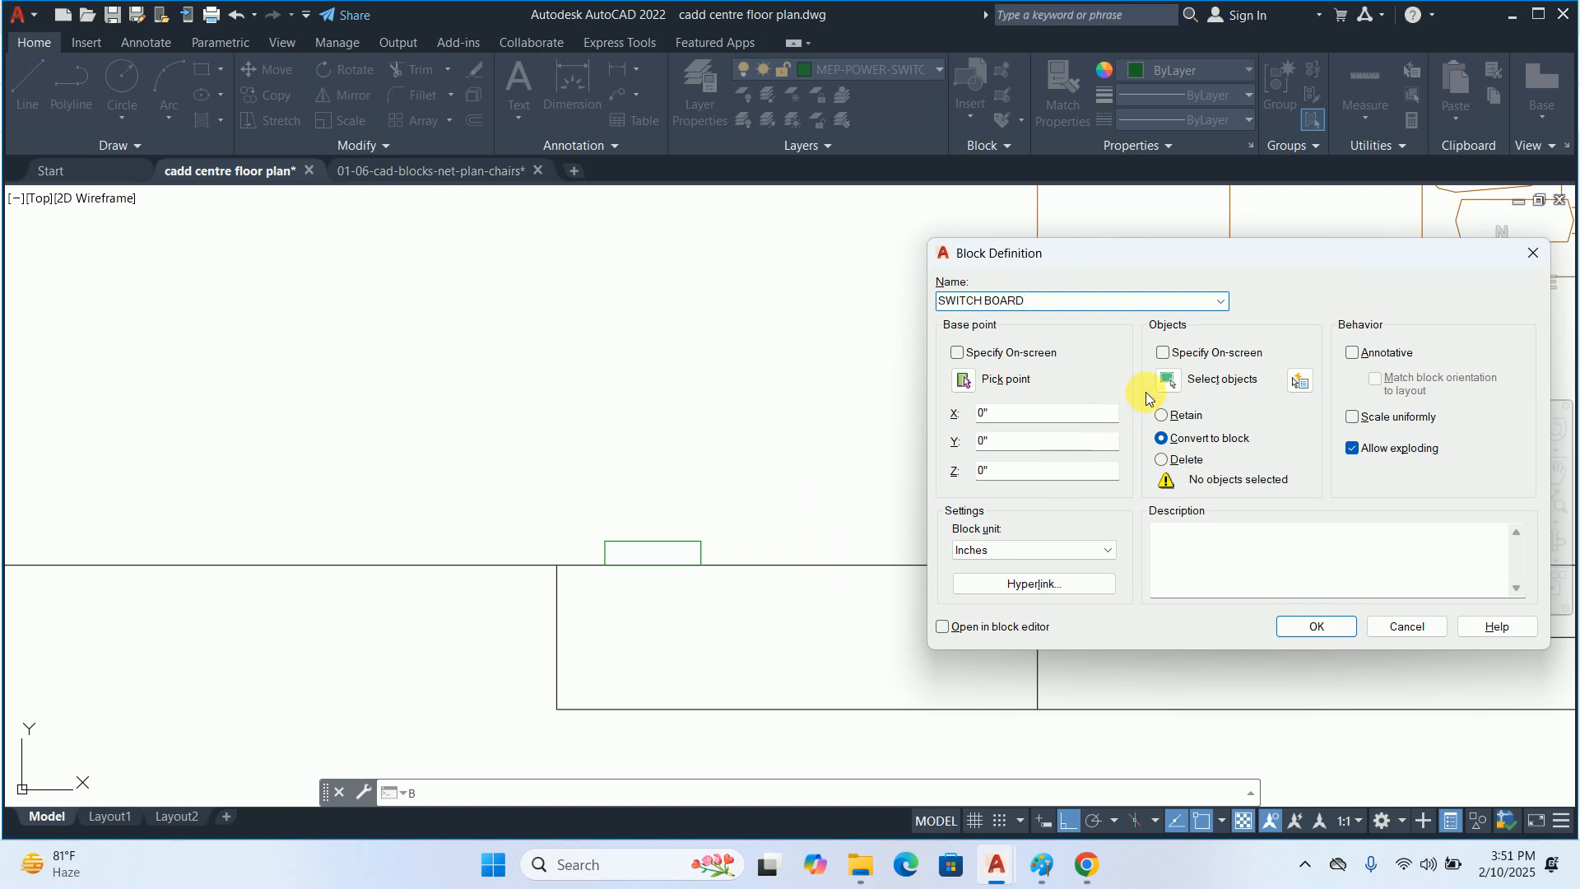
{"action": "left_click", "coordinate": [1166, 380]}
{"action": "left_click", "coordinate": [609, 563]}
{"action": "key", "text": "Return"}
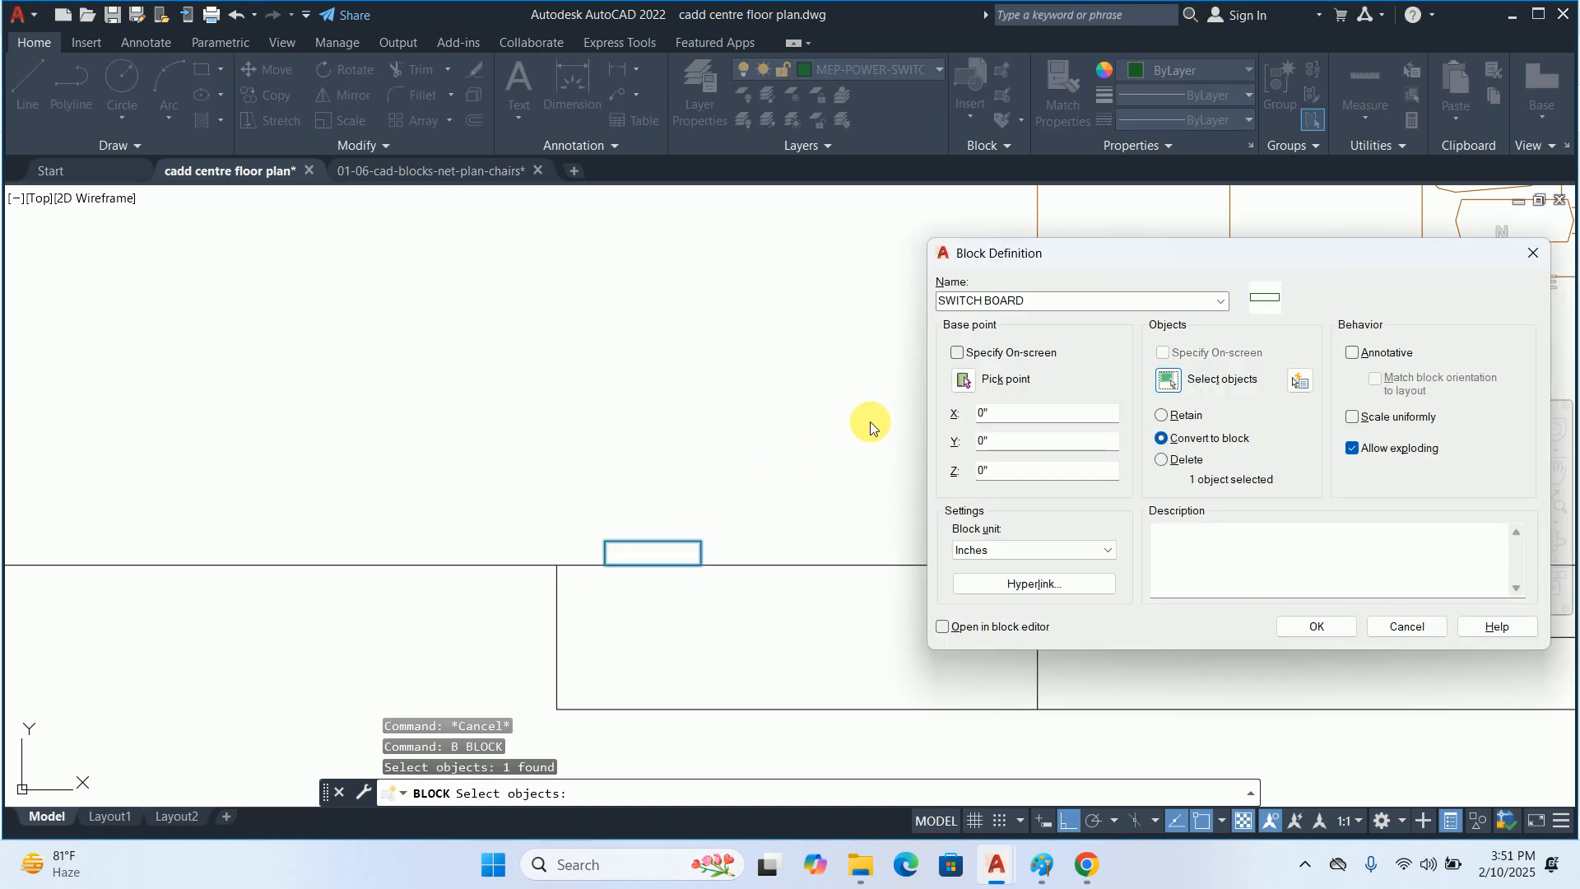
{"action": "left_click", "coordinate": [963, 380]}
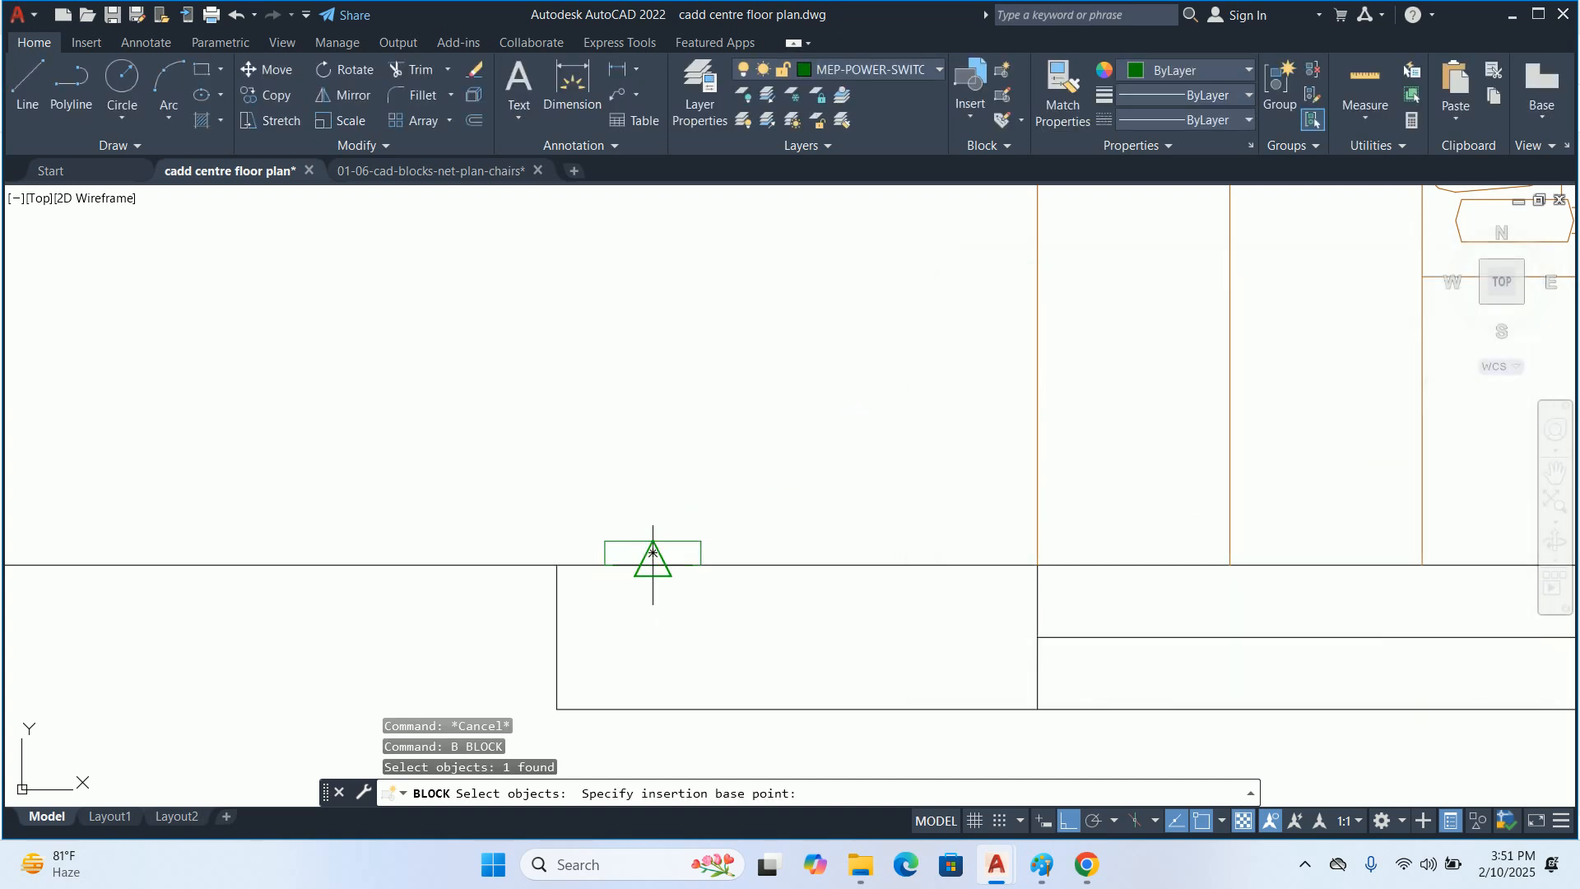
{"action": "scroll", "coordinate": [653, 553], "scroll_direction": "up", "scroll_amount": 6}
{"action": "left_click", "coordinate": [649, 498]}
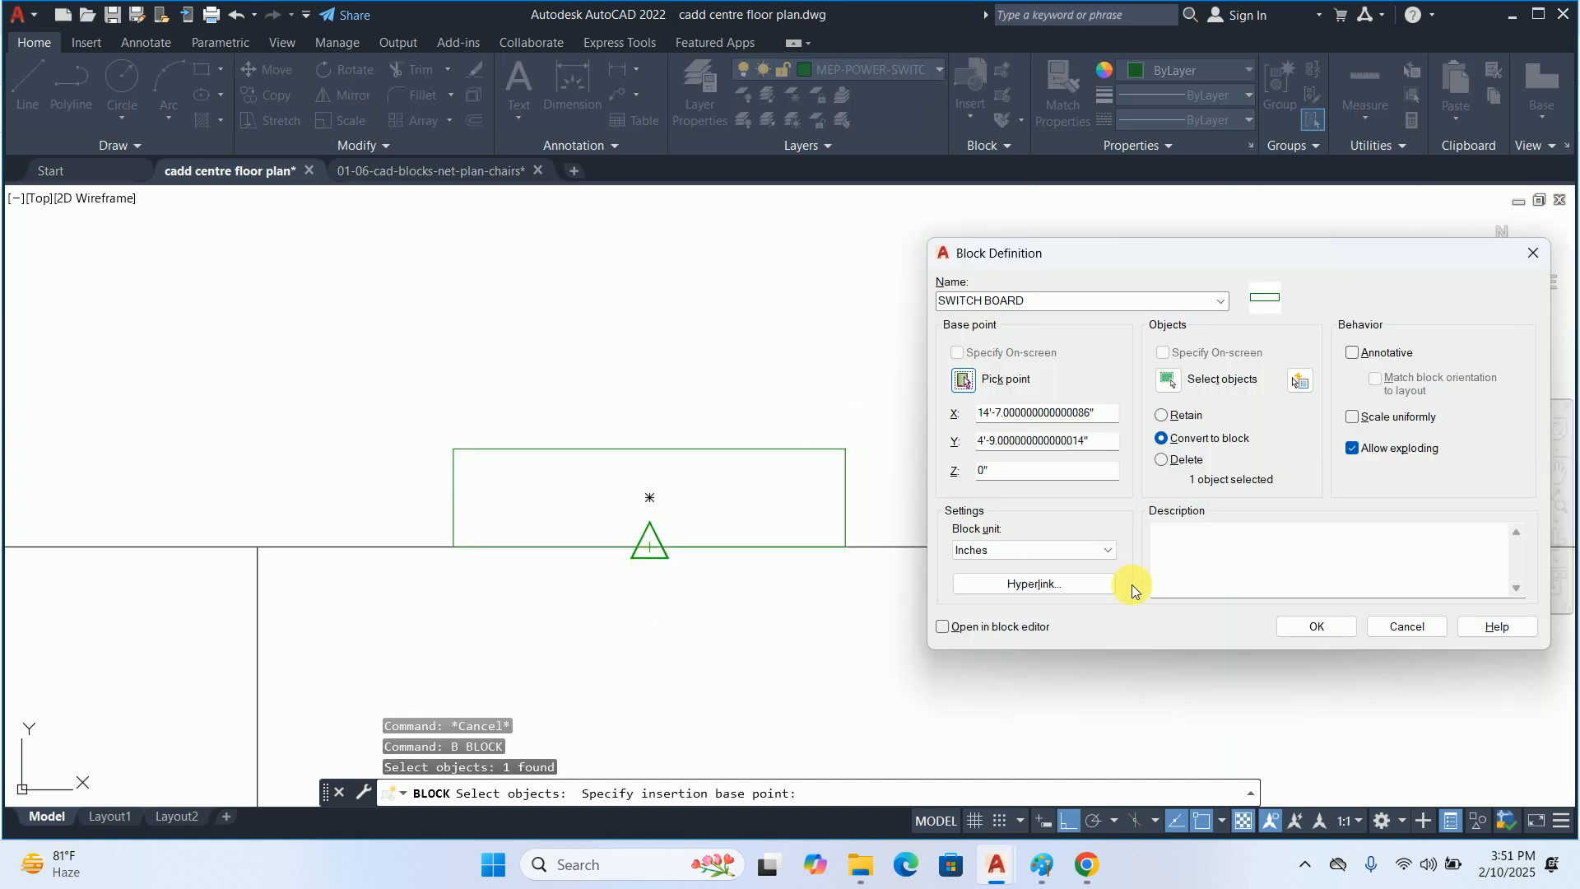
{"action": "left_click", "coordinate": [1309, 627]}
Open the SWITCH BOARD block for editing and fill its rectangle with a SOLID hatch
{"action": "double_click", "coordinate": [734, 554]}
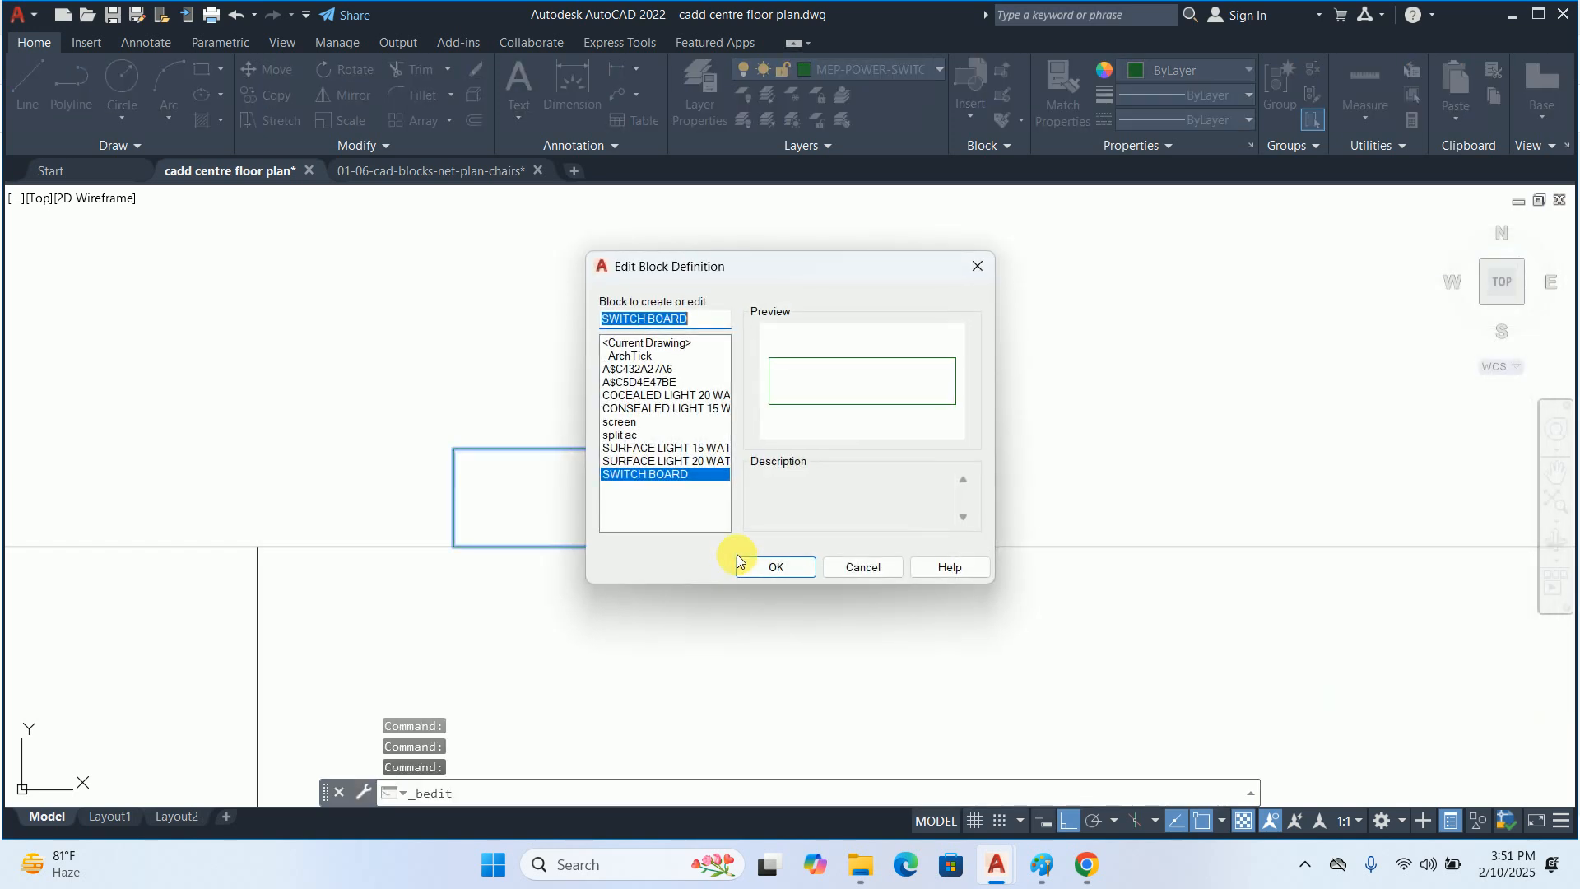
{"action": "left_click", "coordinate": [745, 557]}
{"action": "type", "text": "h"}
{"action": "key", "text": "Return"}
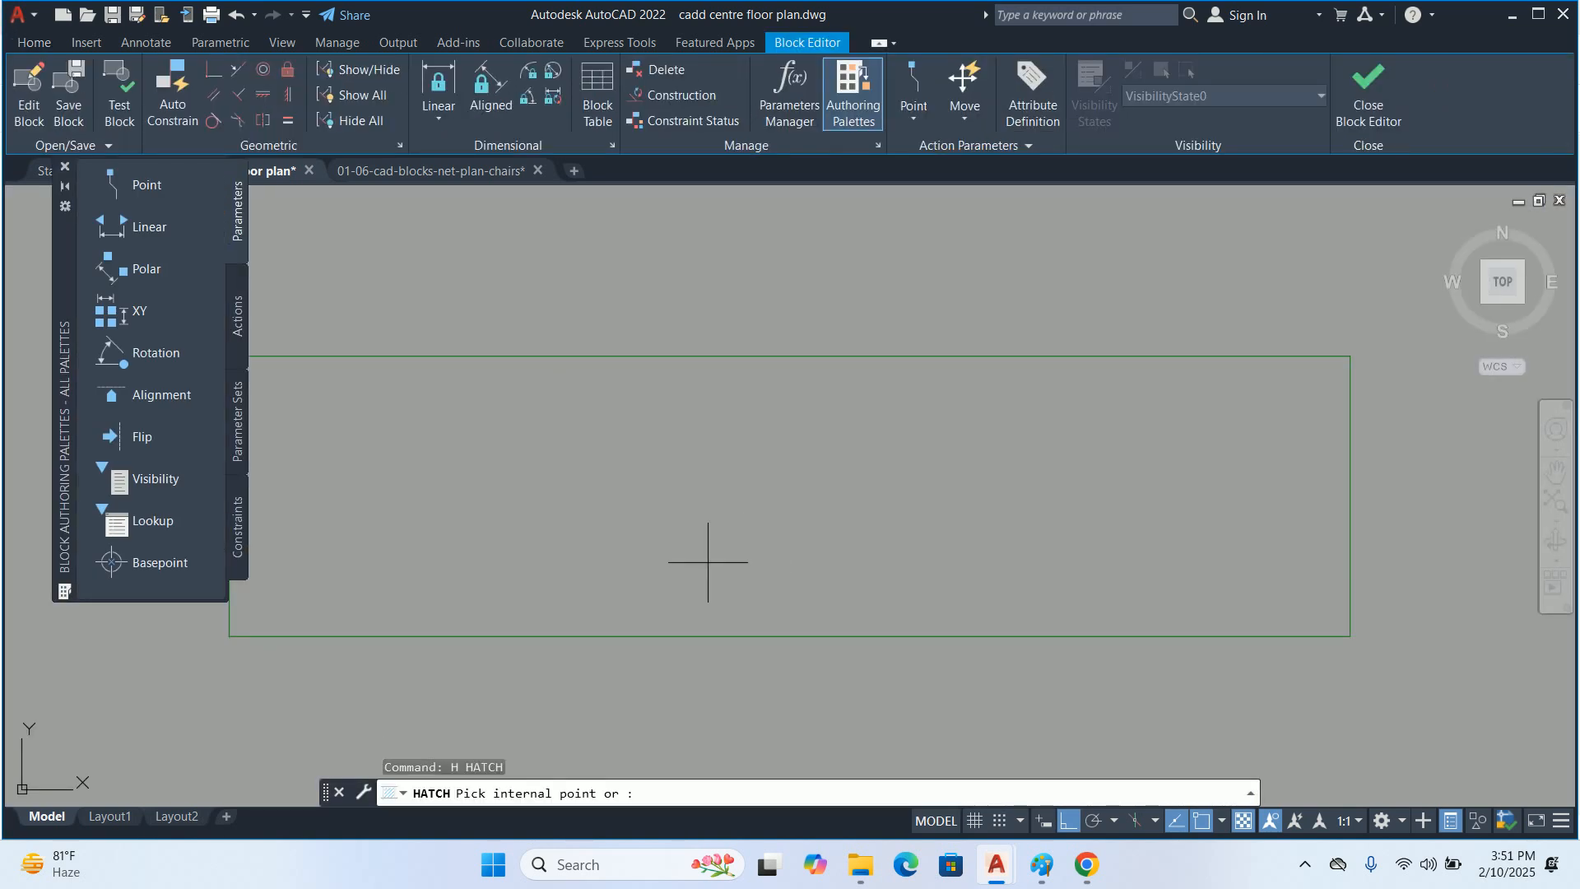
{"action": "scroll", "coordinate": [652, 533], "scroll_direction": "down", "scroll_amount": 2}
{"action": "left_click", "coordinate": [190, 88]}
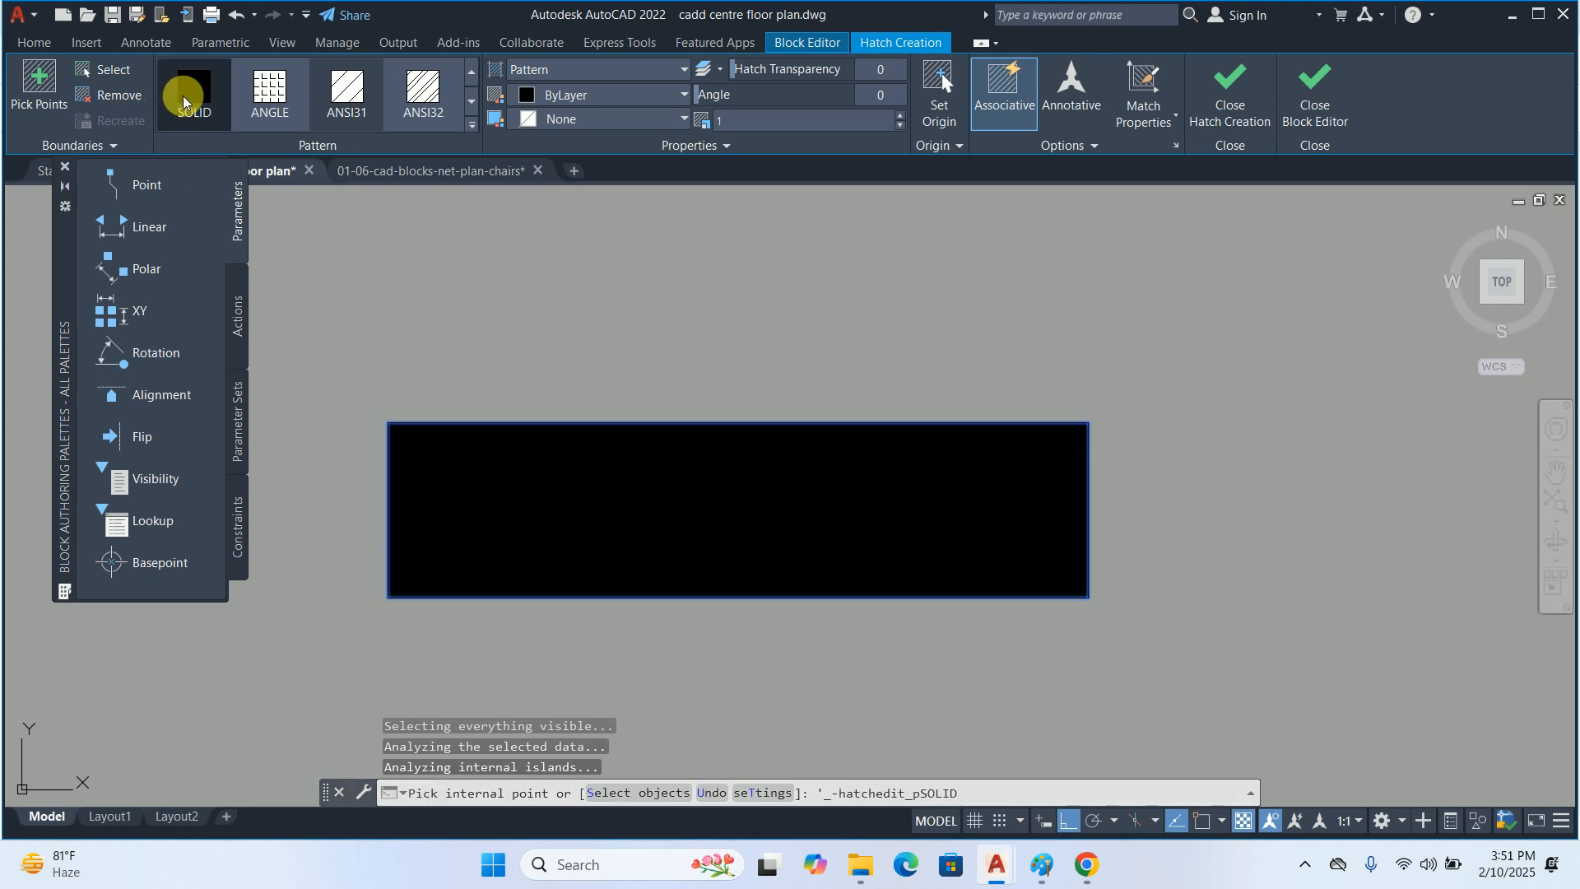
{"action": "key", "text": "Return"}
Match the hatch's properties to the green rectangle outline, then close the block editor and save the block changes
{"action": "type", "text": "ma"}
{"action": "key", "text": "Return"}
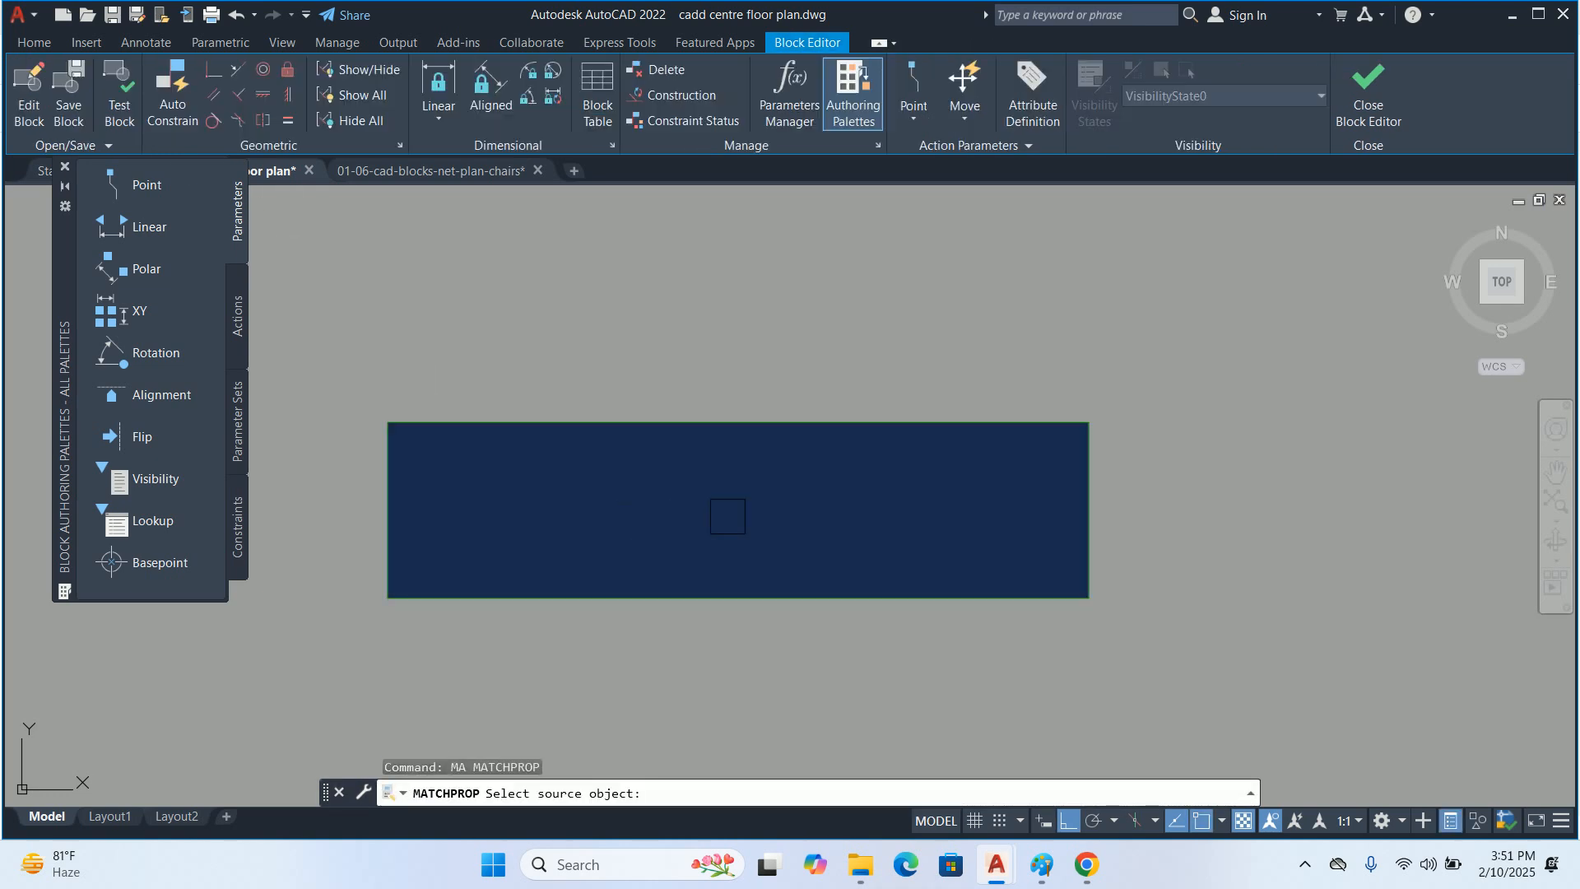
{"action": "left_click", "coordinate": [739, 417]}
{"action": "left_click", "coordinate": [748, 456]}
{"action": "key", "text": "Escape"}
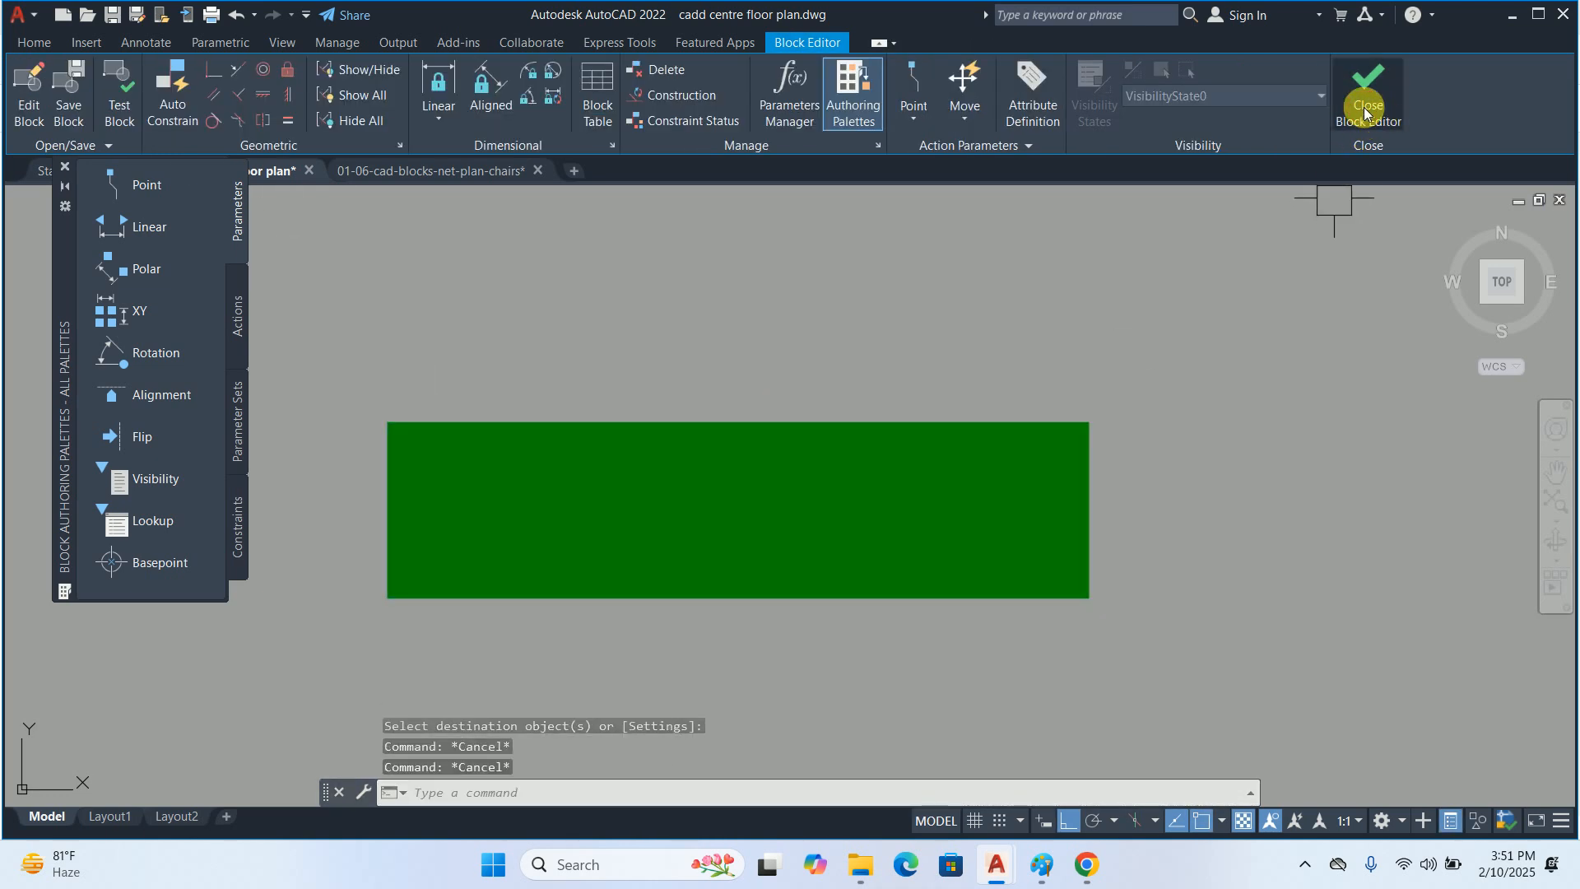
{"action": "left_click", "coordinate": [1366, 92]}
{"action": "left_click", "coordinate": [821, 385]}
{"action": "scroll", "coordinate": [786, 403], "scroll_direction": "down", "scroll_amount": 2}
{"action": "key", "text": "Escape"}
{"action": "key", "text": "Escape"}
{"action": "key", "text": "Escape"}
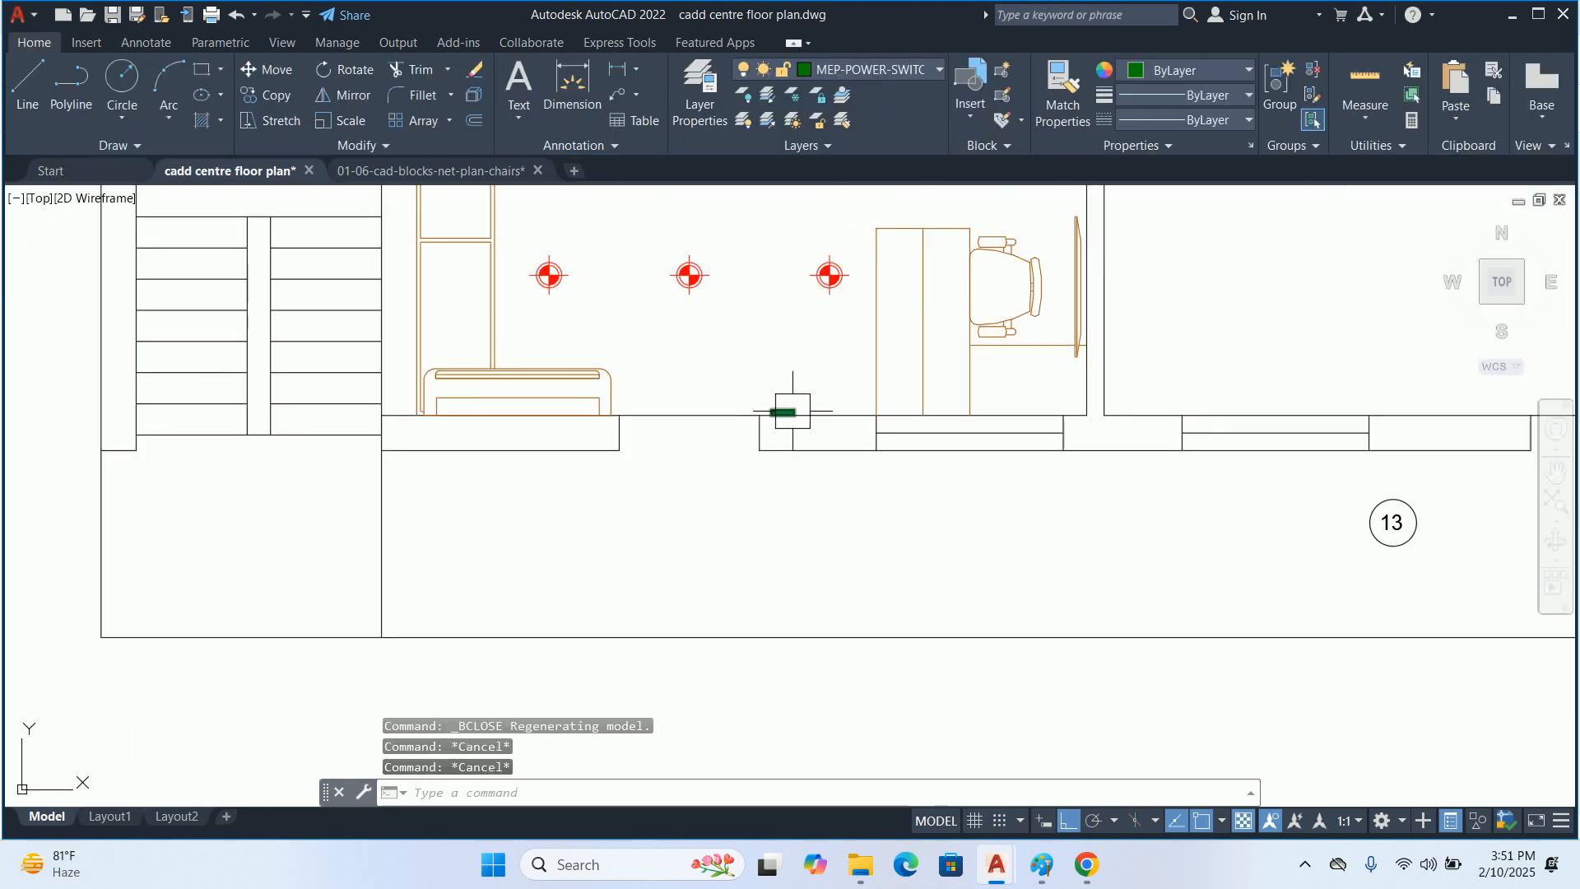
Draw a leader from the switchboard's lower-edge midpoint straight down beyond the plan, ending in a short horizontal segment without text
{"action": "type", "text": "le"}
{"action": "key", "text": "Return"}
{"action": "scroll", "coordinate": [784, 466], "scroll_direction": "up", "scroll_amount": 4}
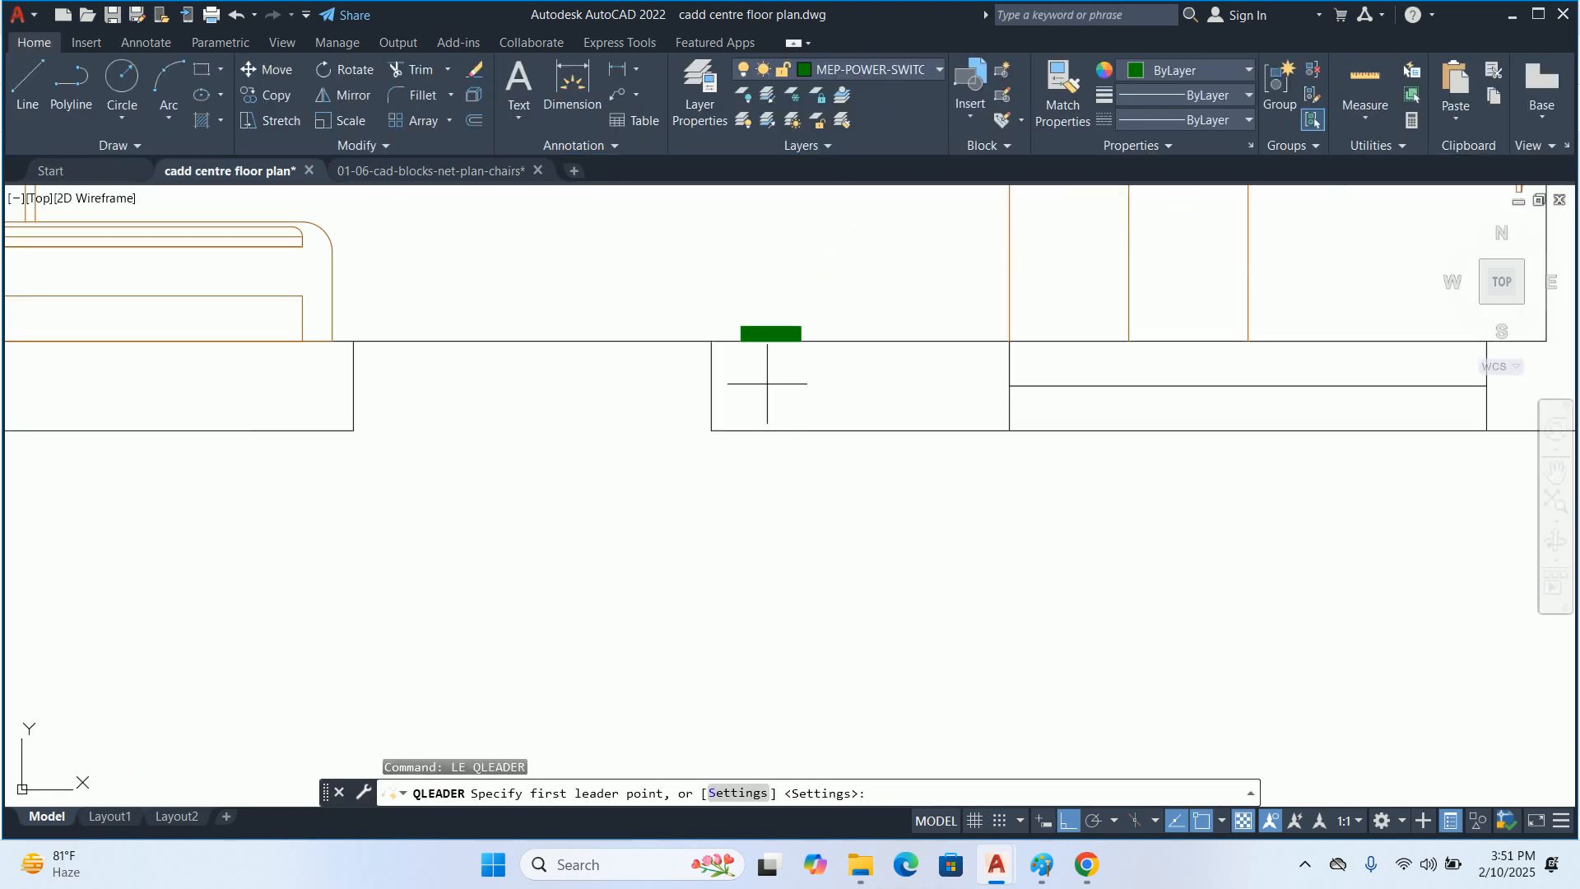
{"action": "scroll", "coordinate": [769, 338], "scroll_direction": "up", "scroll_amount": 4}
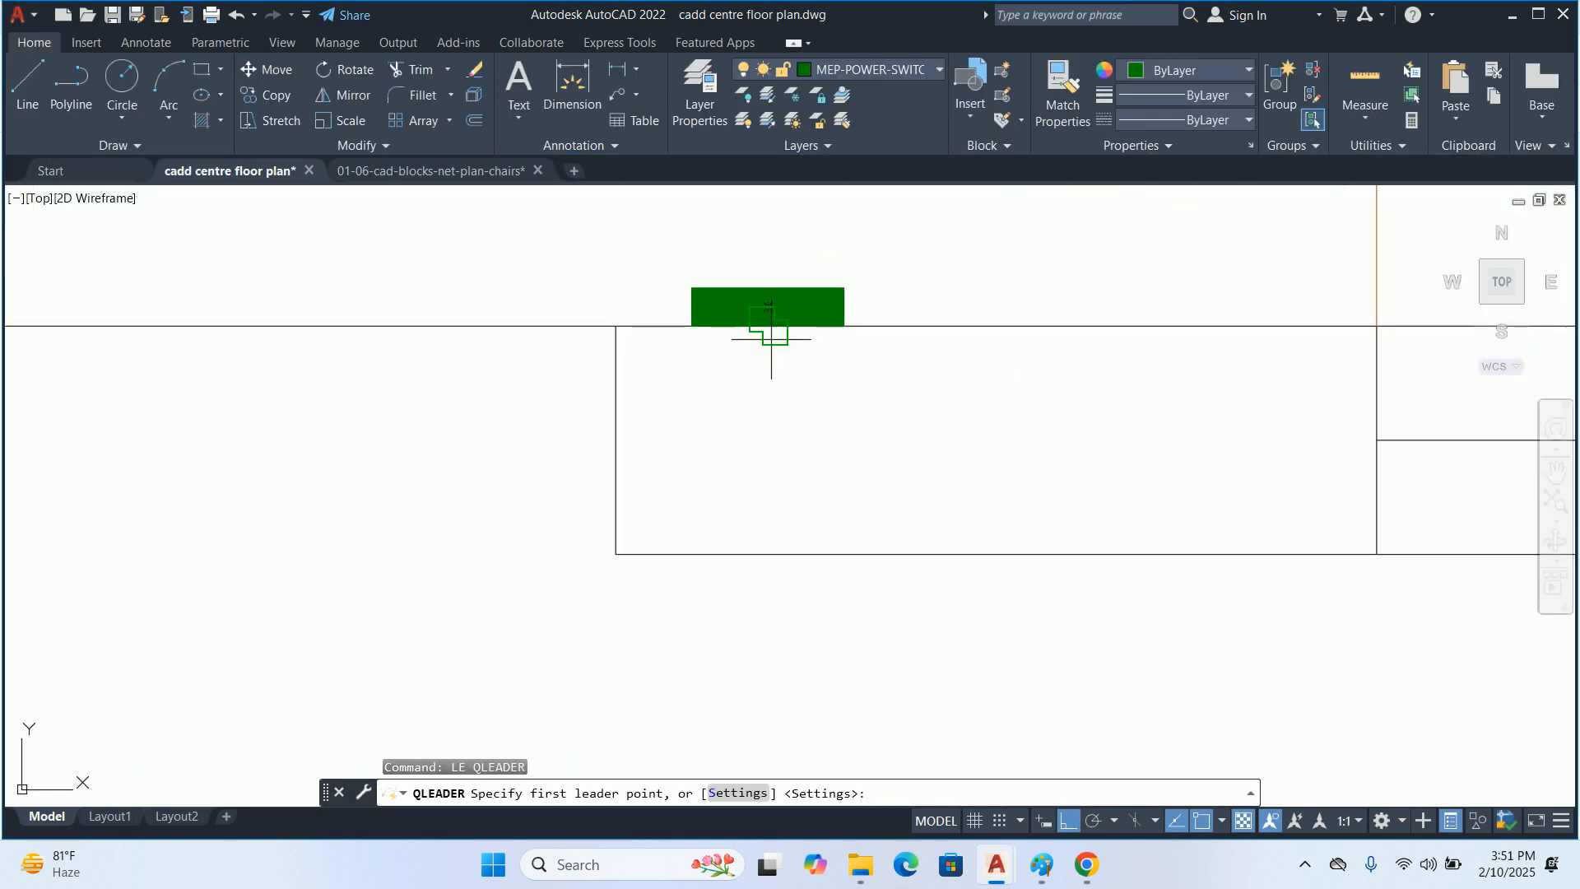
{"action": "left_click", "coordinate": [767, 328]}
{"action": "scroll", "coordinate": [737, 591], "scroll_direction": "down", "scroll_amount": 2}
{"action": "middle_click_drag", "start_coordinate": [734, 594], "coordinate": [762, 374]}
{"action": "scroll", "coordinate": [758, 387], "scroll_direction": "down", "scroll_amount": 2}
{"action": "middle_click_drag", "start_coordinate": [756, 498], "coordinate": [762, 363]}
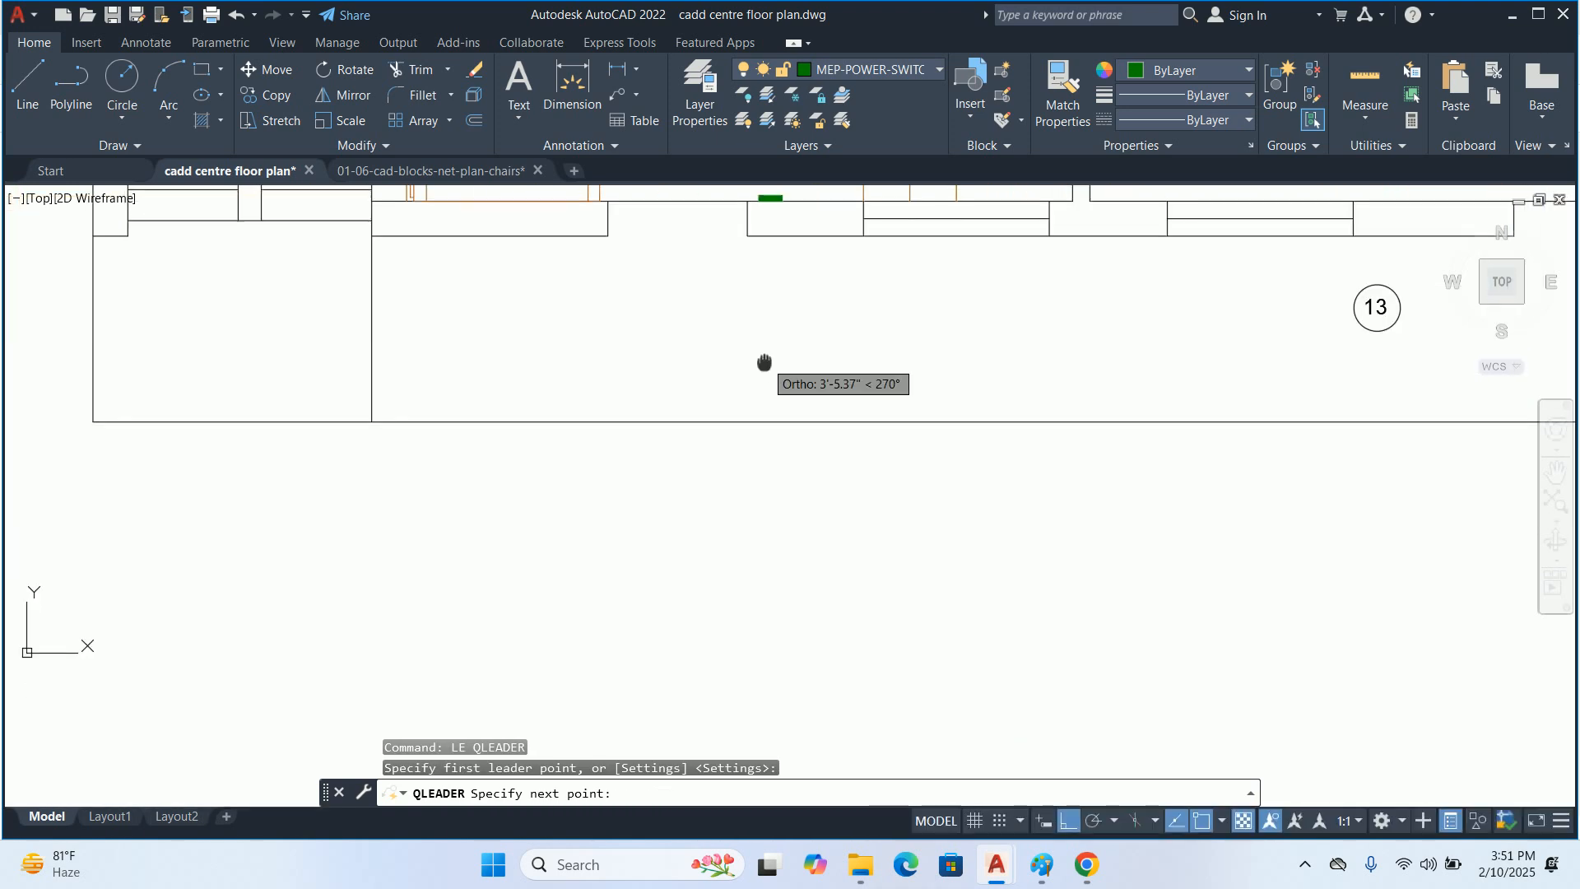
{"action": "left_click", "coordinate": [769, 529]}
{"action": "left_click", "coordinate": [855, 529]}
{"action": "key", "text": "Escape"}
{"action": "key", "text": "Escape"}
{"action": "middle_click_drag", "start_coordinate": [855, 529], "coordinate": [779, 469]}
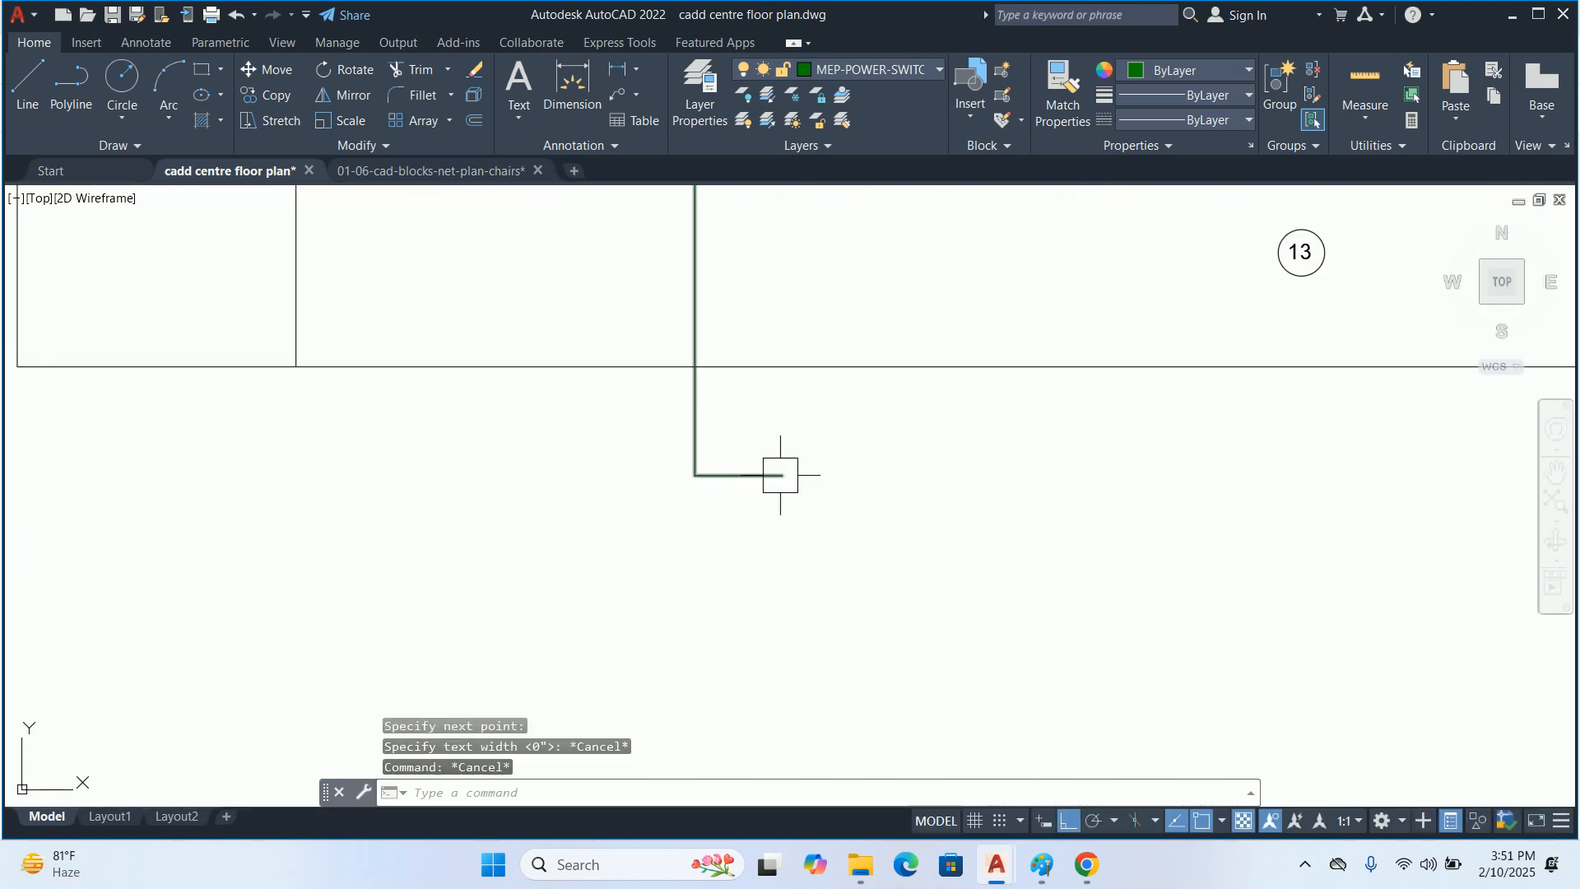
Draw a rectangle 0.75 inches long and 1.5 inches wide beyond the free end of the leader
{"action": "type", "text": "REC"}
{"action": "key", "text": "Return"}
{"action": "scroll", "coordinate": [790, 469], "scroll_direction": "up", "scroll_amount": 5}
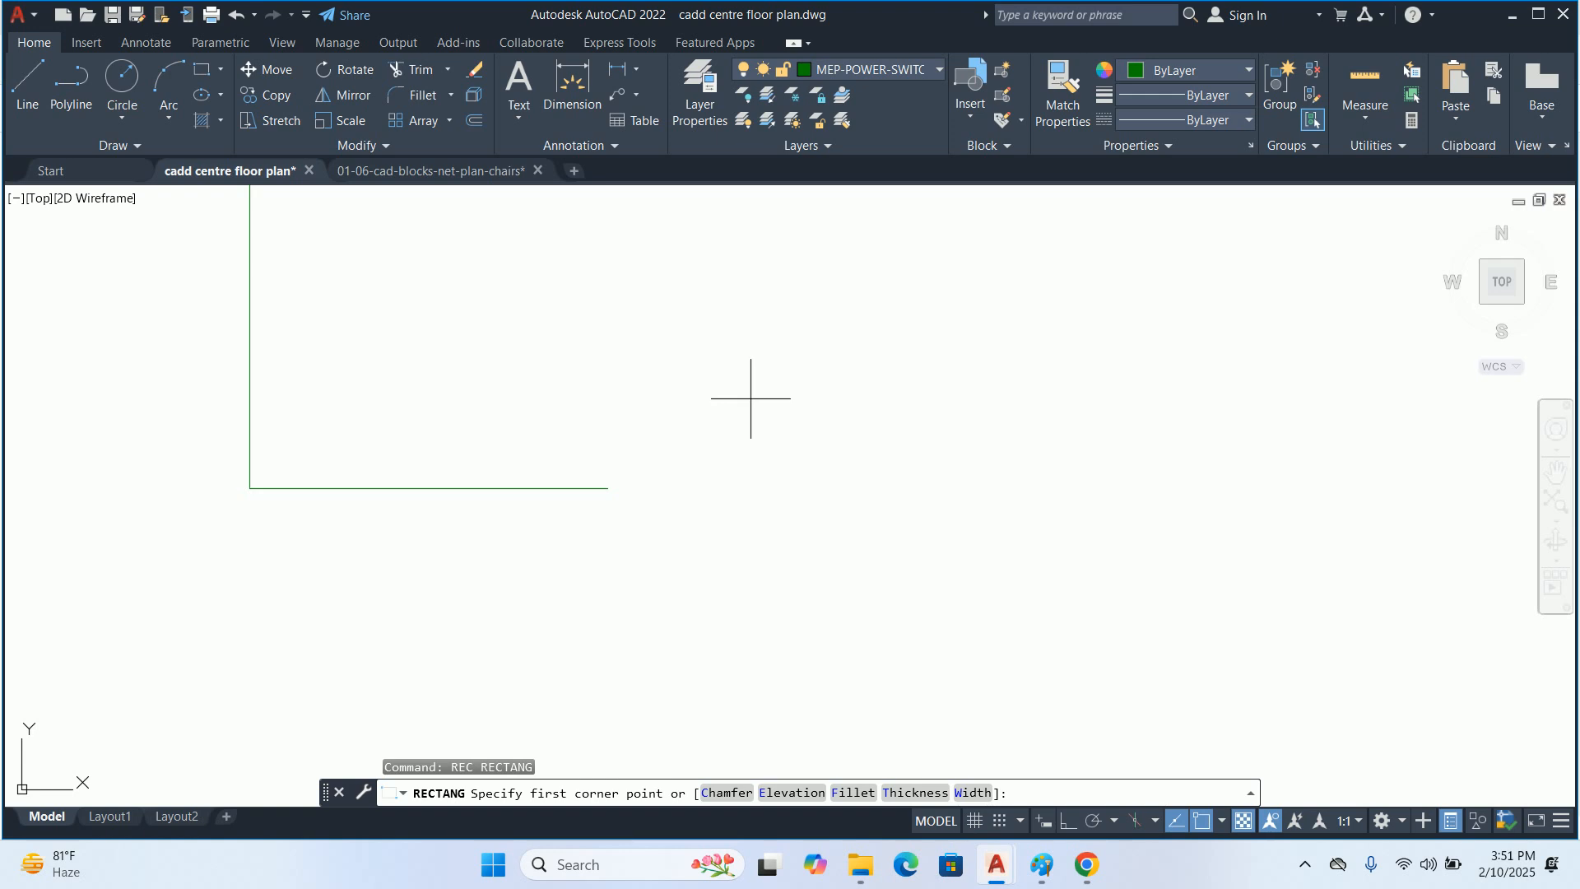
{"action": "left_click", "coordinate": [724, 402]}
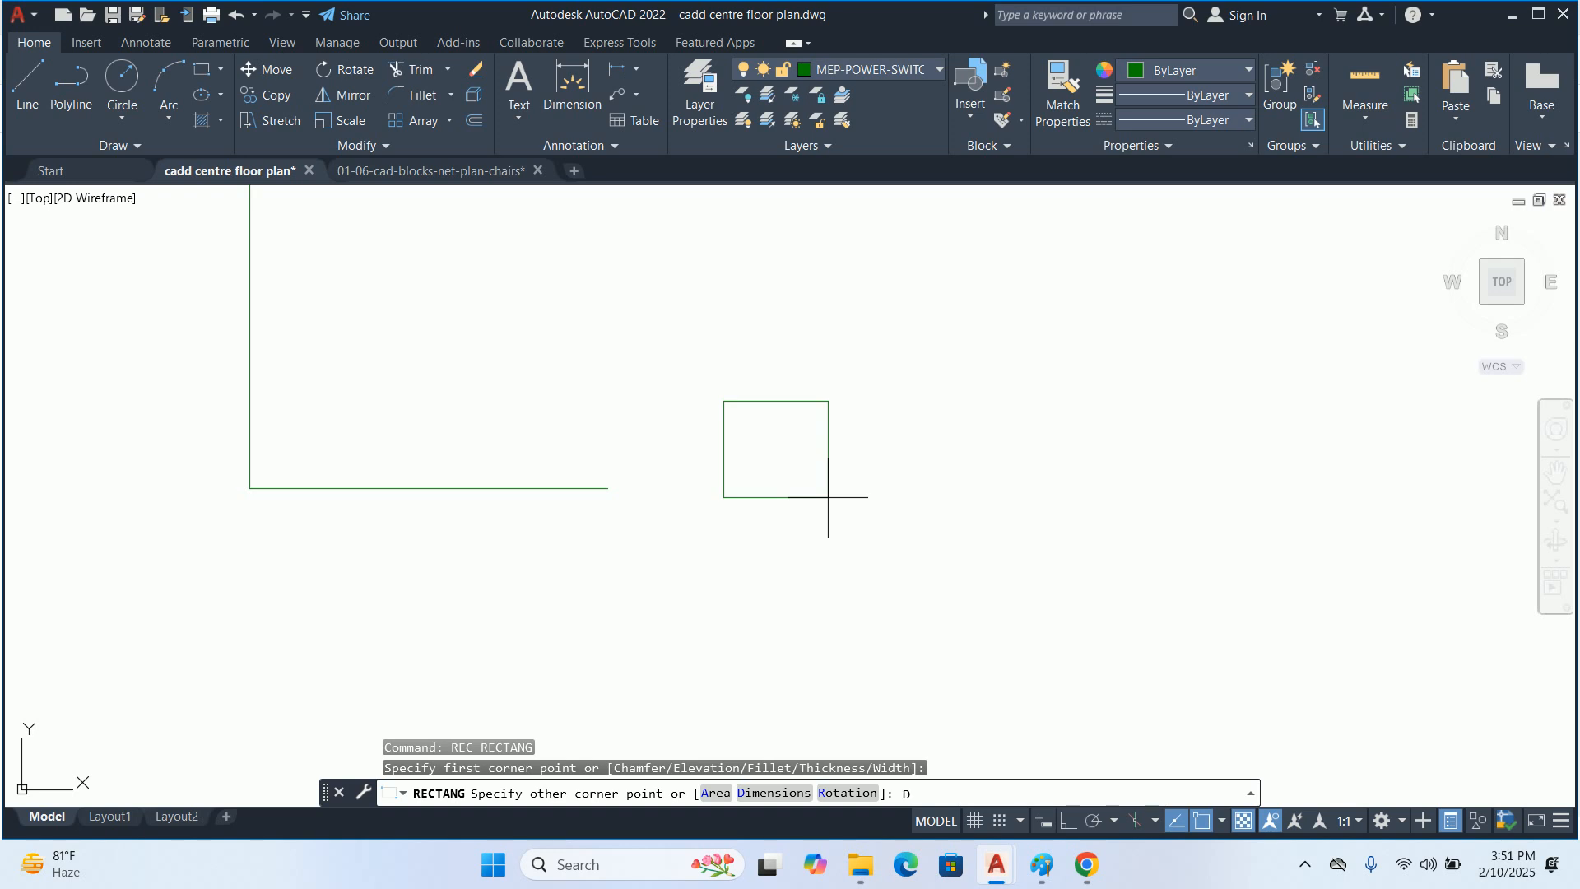
{"action": "type", "text": "D"}
{"action": "key", "text": "Return"}
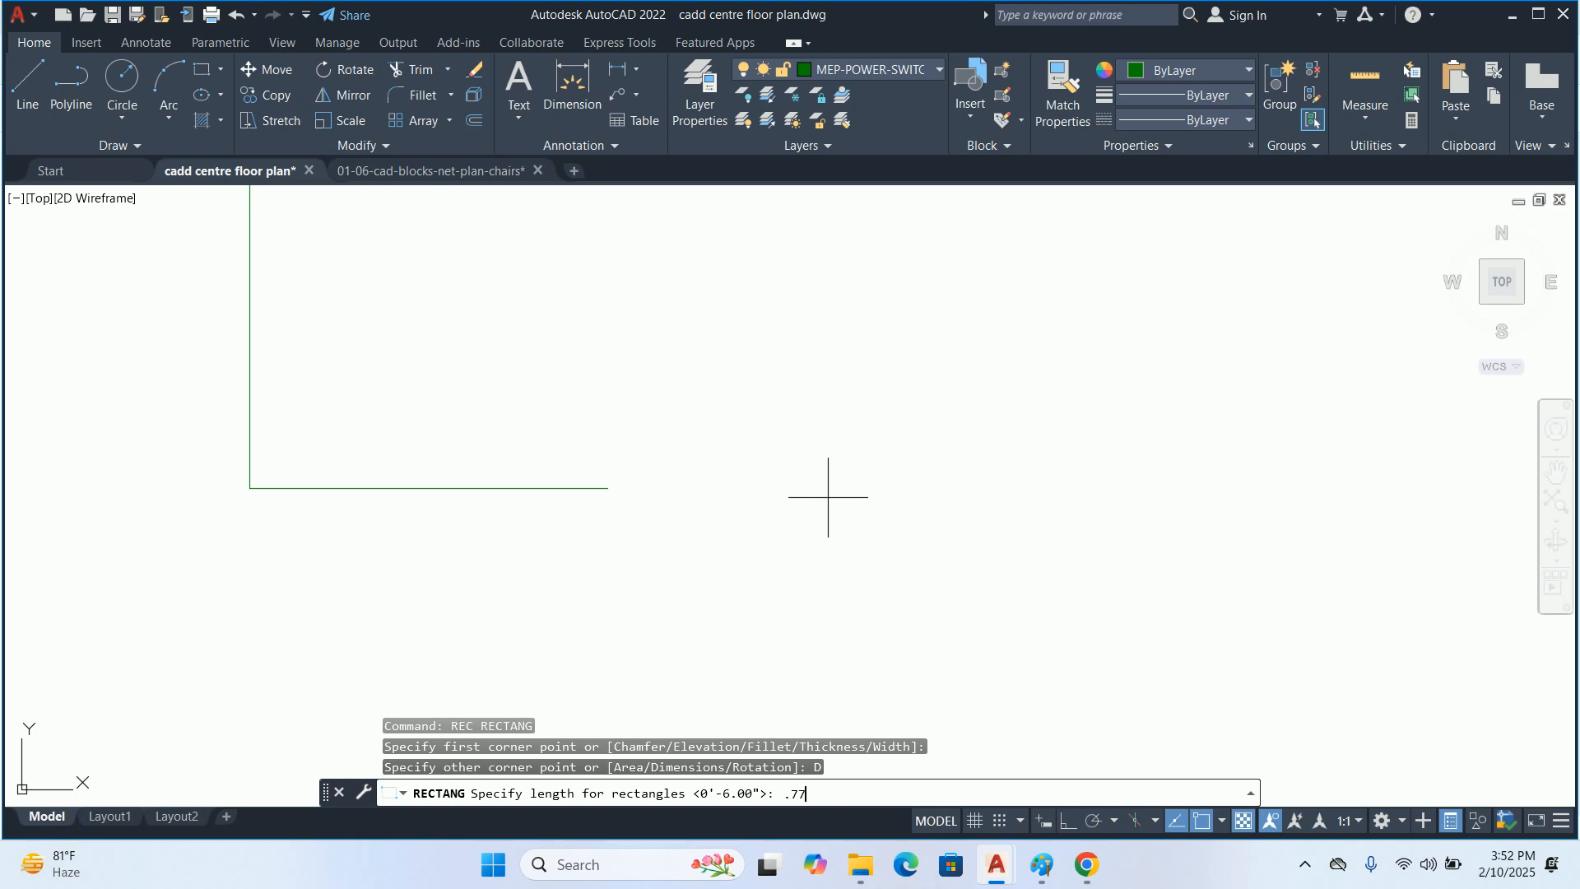
{"action": "key", "text": "Return"}
{"action": "type", "text": "1."}
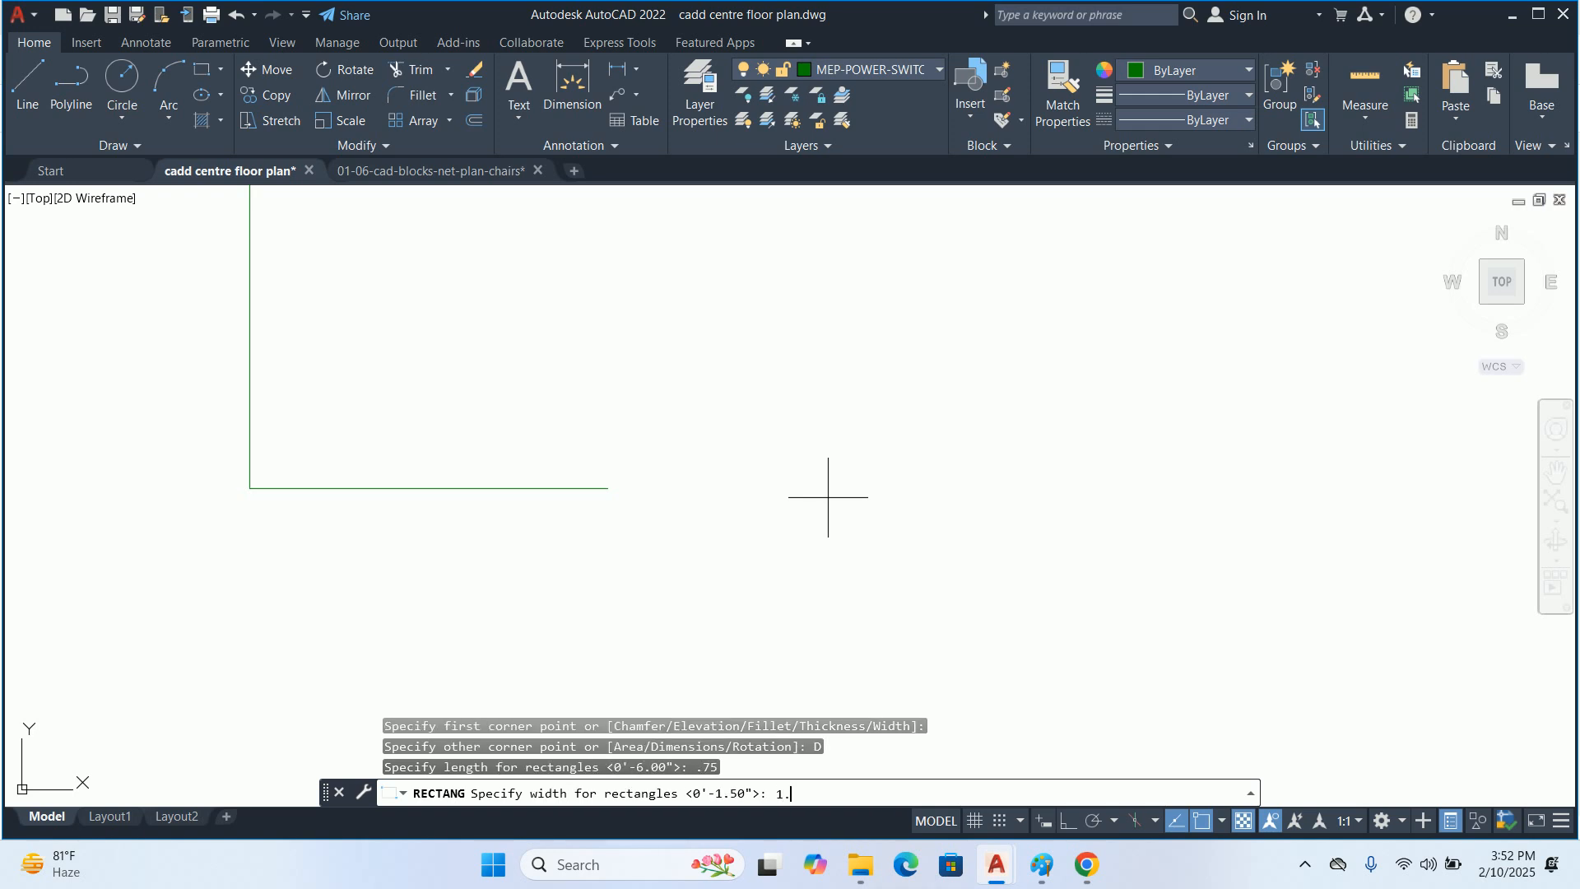
{"action": "type", "text": "5"}
{"action": "key", "text": "Return"}
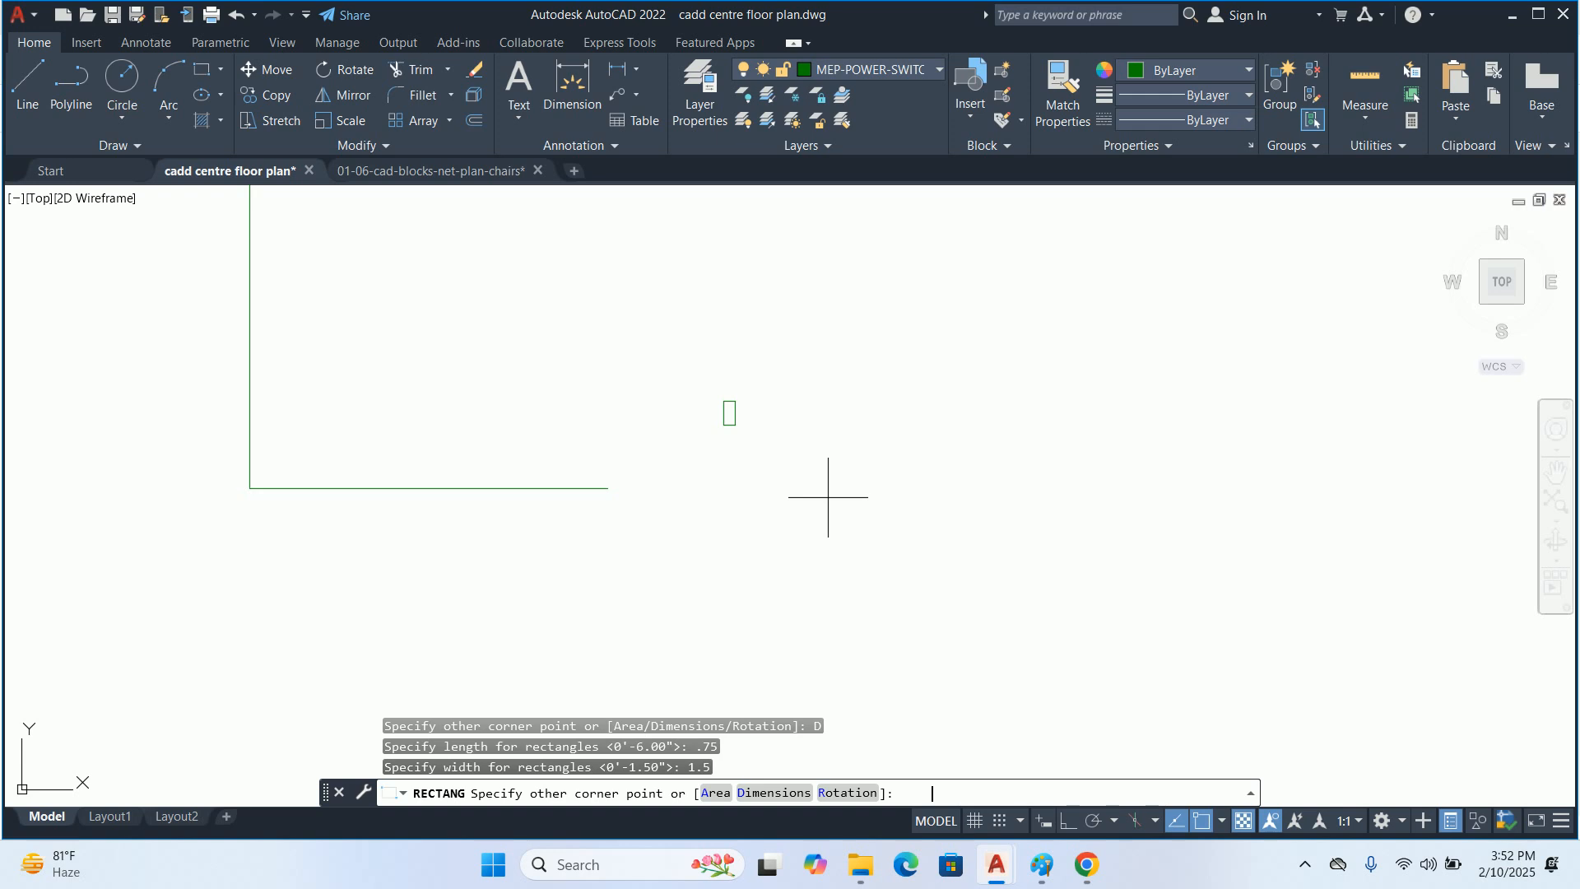
{"action": "left_click", "coordinate": [679, 417]}
{"action": "key", "text": "Escape"}
{"action": "key", "text": "Escape"}
{"action": "scroll", "coordinate": [699, 424], "scroll_direction": "up", "scroll_amount": 4}
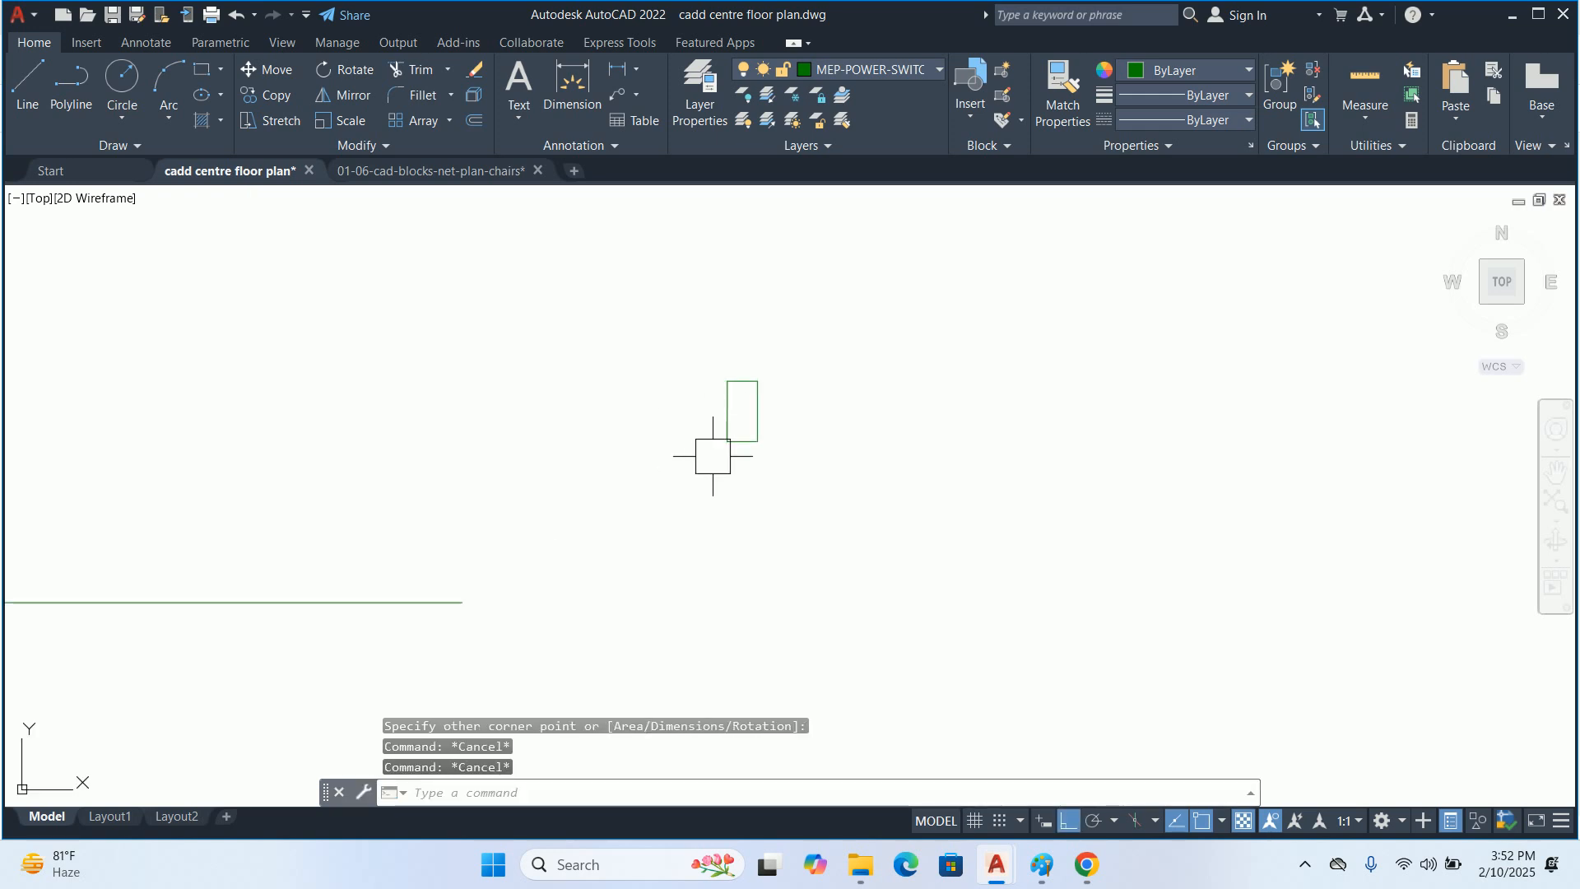
{"action": "key", "text": "Escape"}
Define a block named SWITCH from the small rectangle, with its lower-left corner as the base point
{"action": "middle_click_drag", "start_coordinate": [719, 423], "coordinate": [724, 465]}
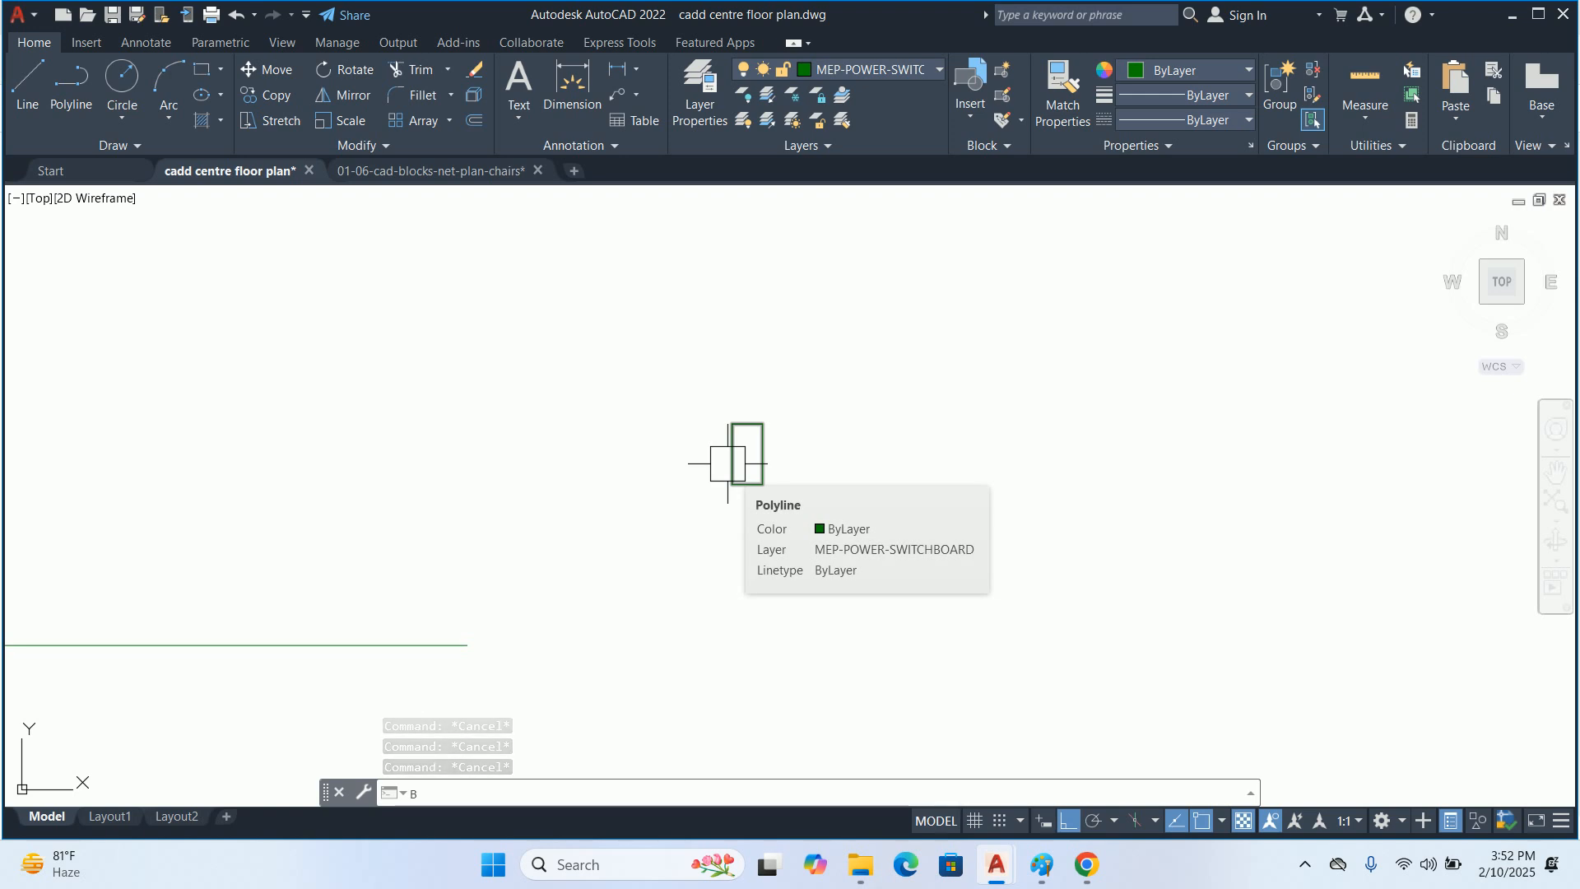
{"action": "key", "text": "Return"}
{"action": "type", "text": "SWITCH"}
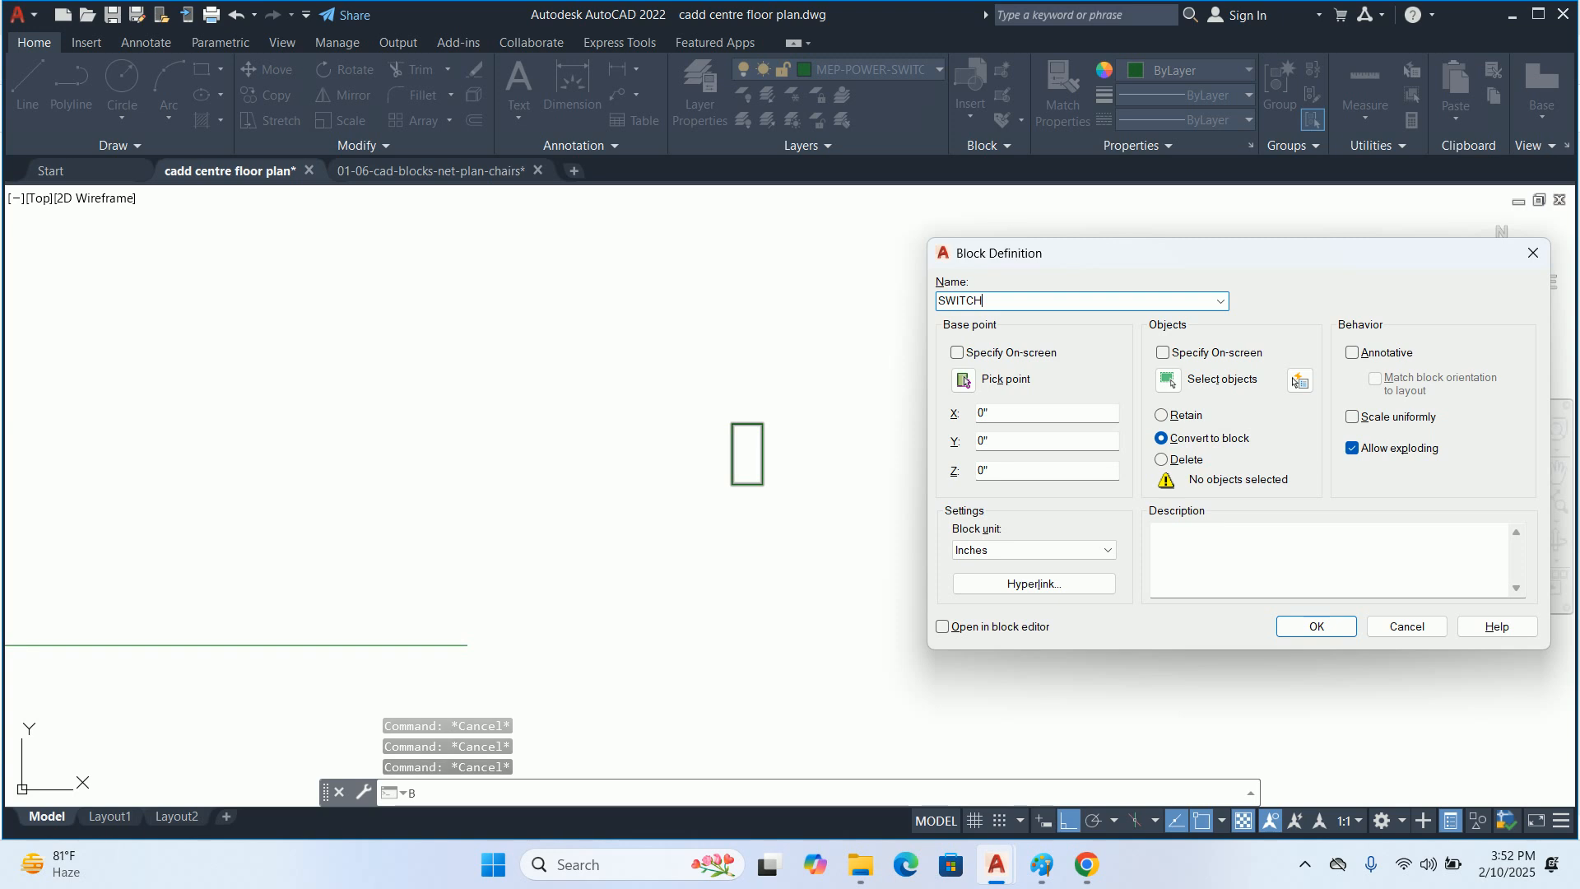
{"action": "left_click", "coordinate": [1296, 376]}
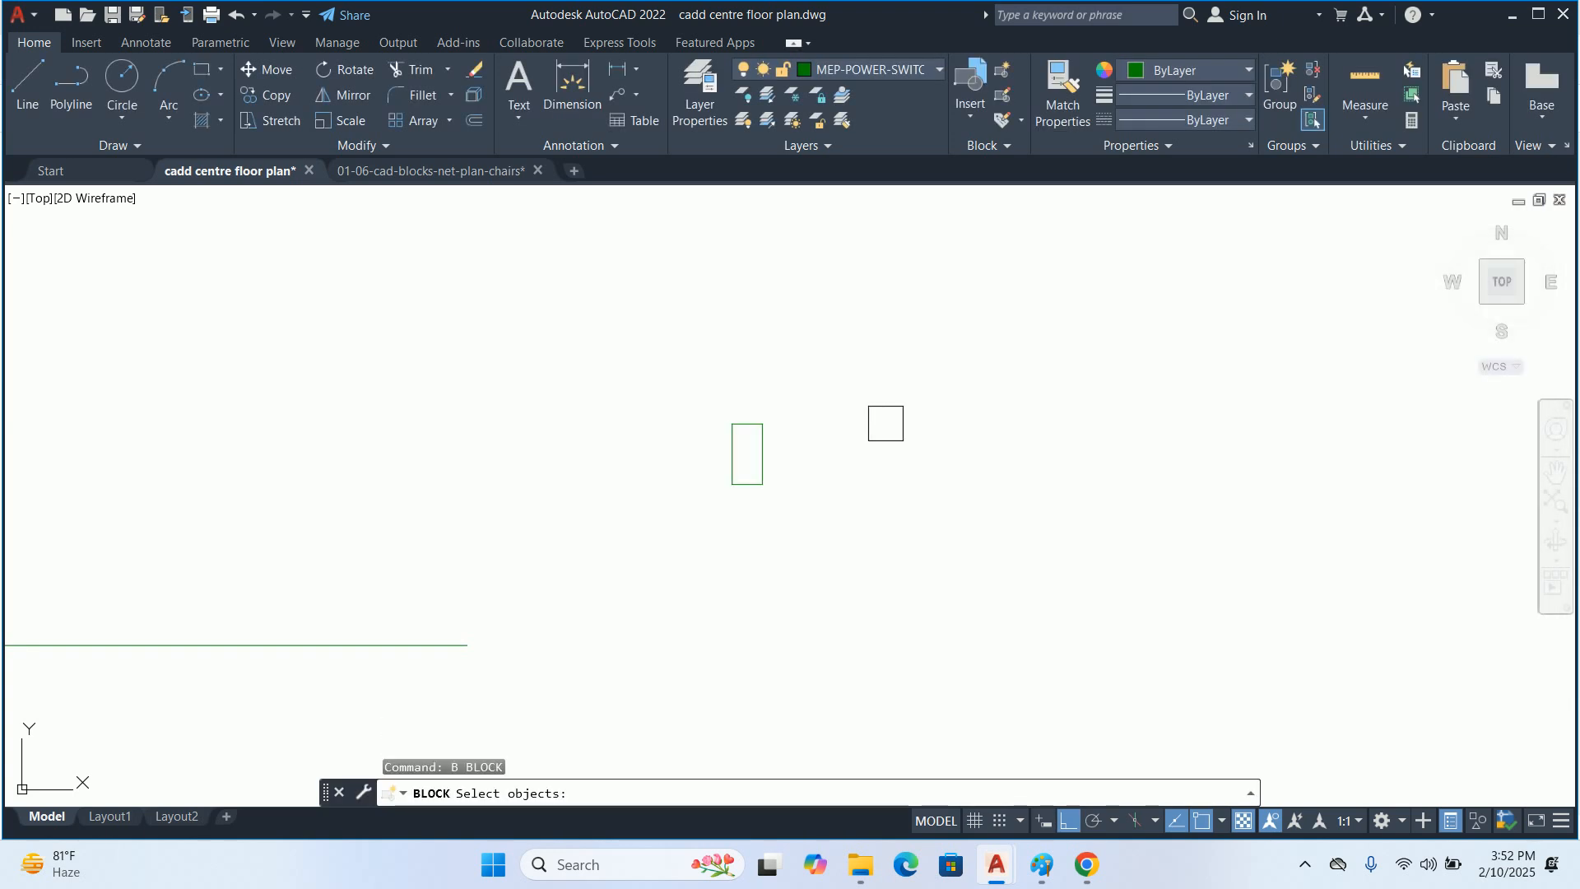
{"action": "left_click", "coordinate": [782, 449]}
{"action": "left_click", "coordinate": [691, 463]}
{"action": "key", "text": "Return"}
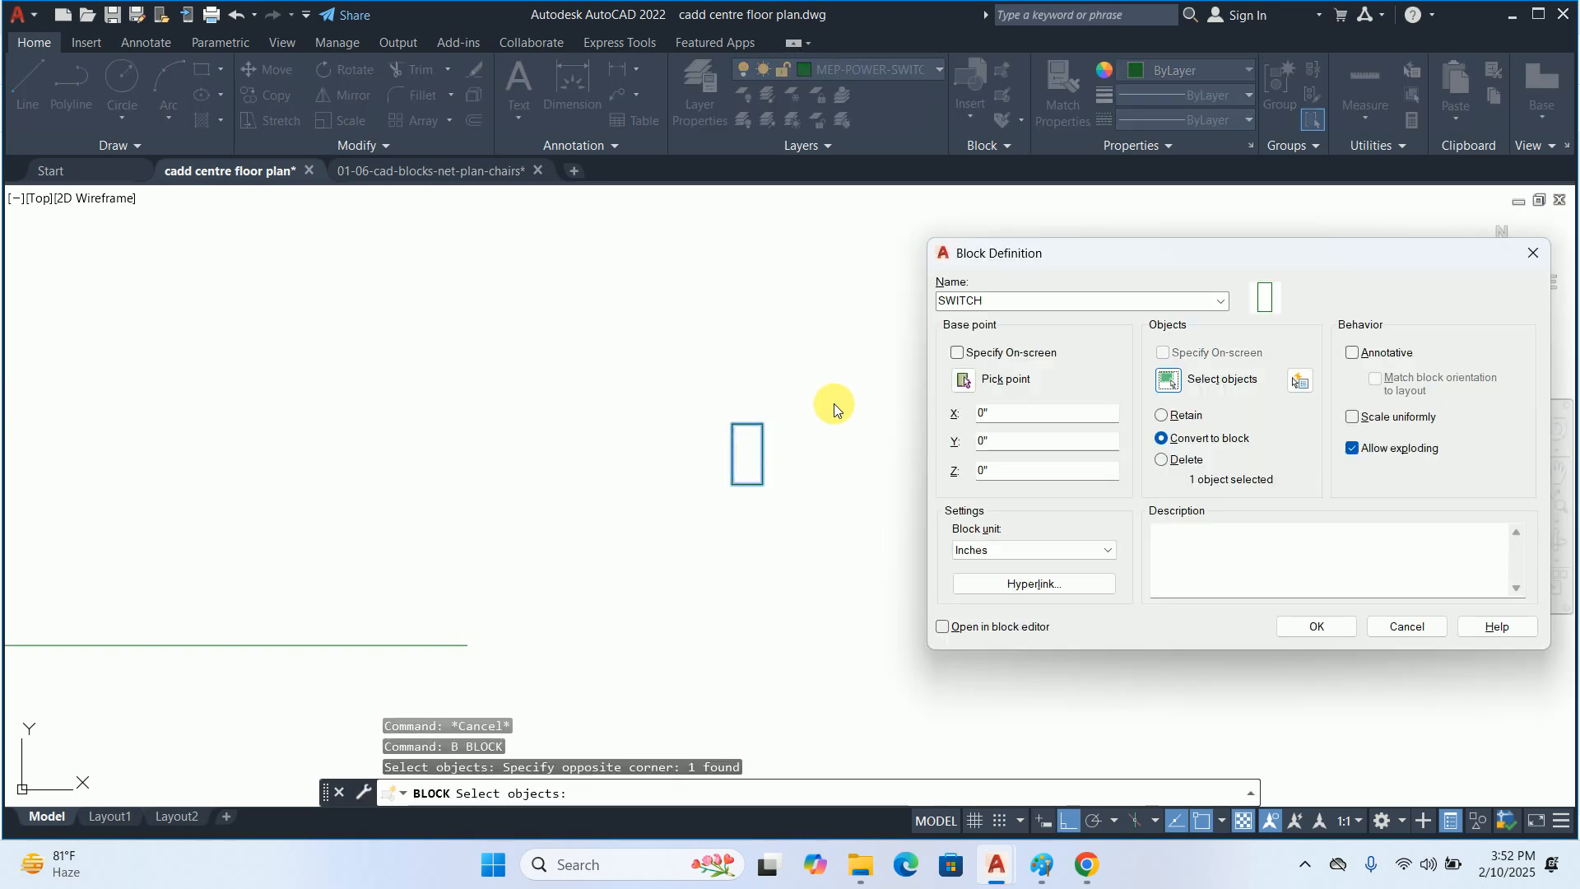
{"action": "left_click", "coordinate": [961, 380]}
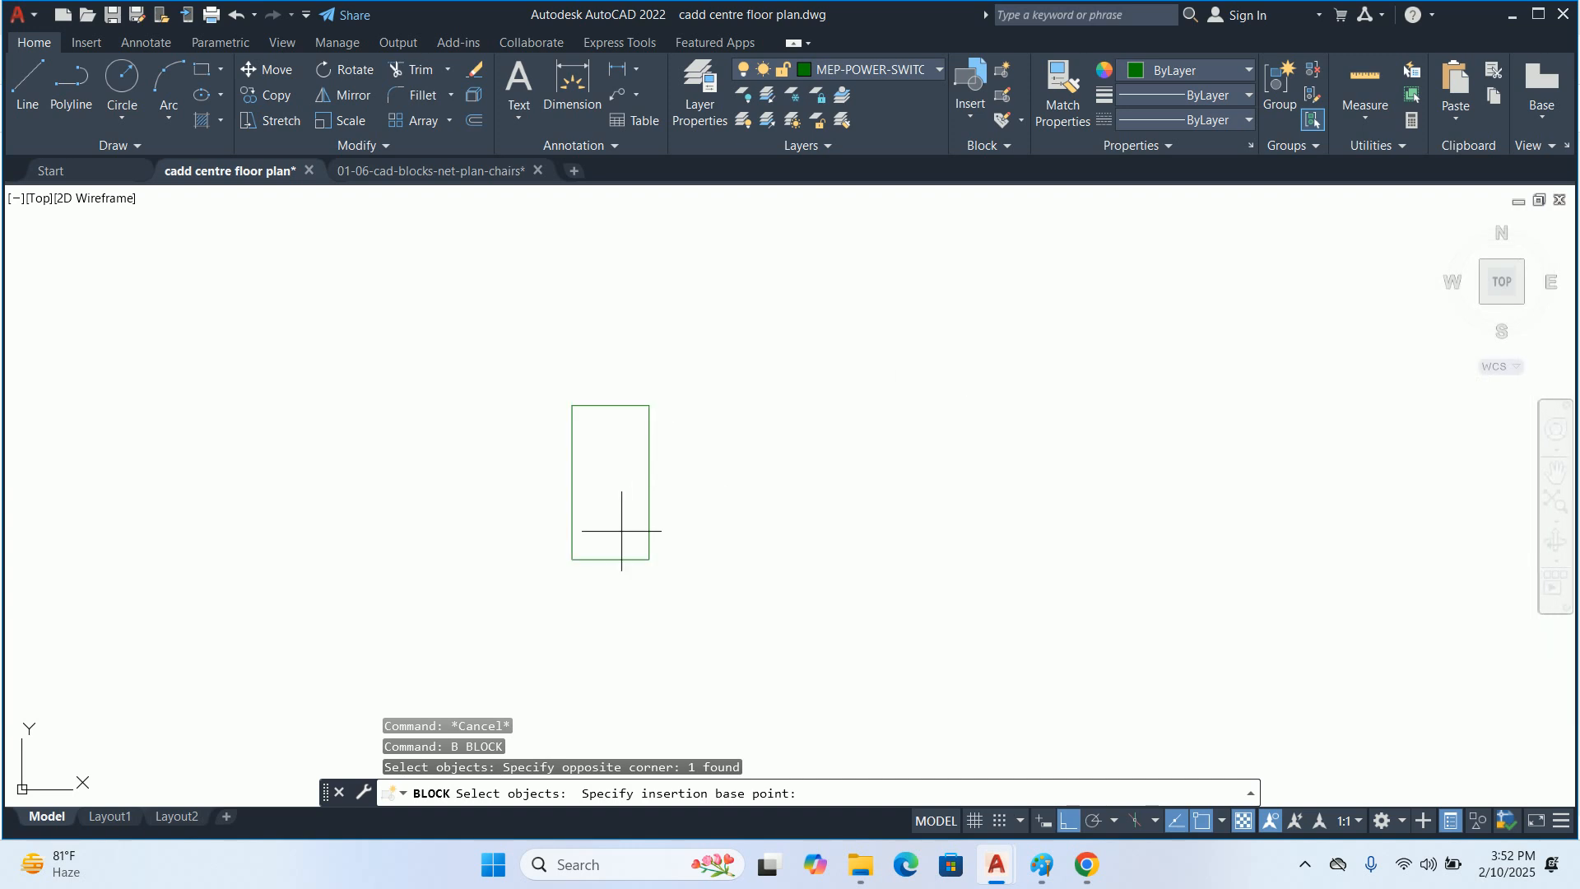
{"action": "left_click", "coordinate": [572, 559]}
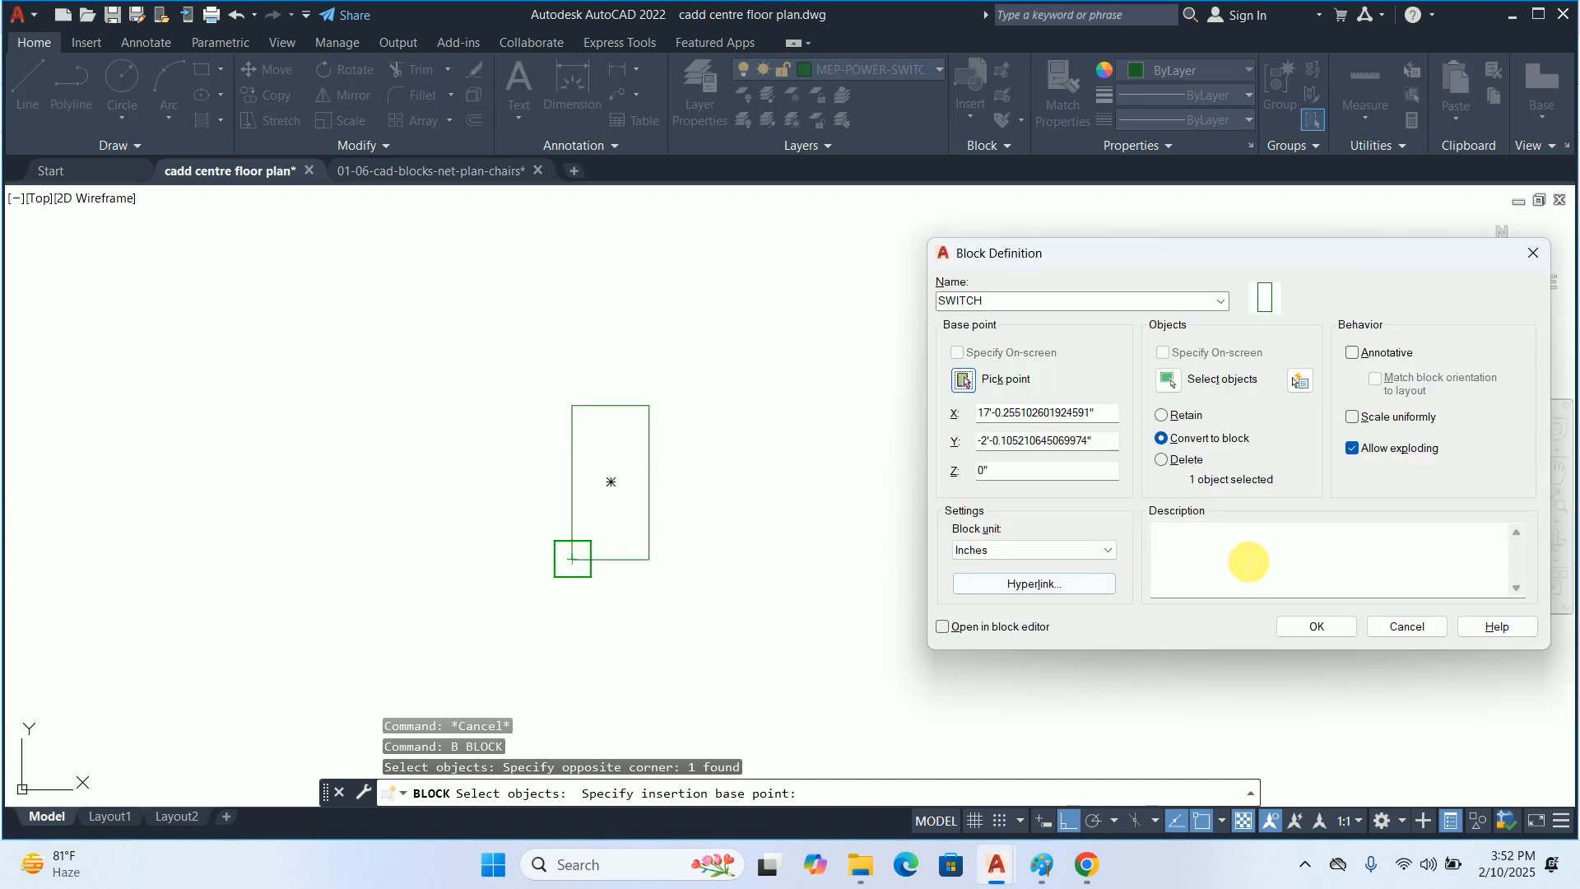
{"action": "left_click", "coordinate": [1311, 625]}
{"action": "key", "text": "Escape"}
{"action": "key", "text": "Escape"}
{"action": "left_click", "coordinate": [647, 479]}
{"action": "key", "text": "Escape"}
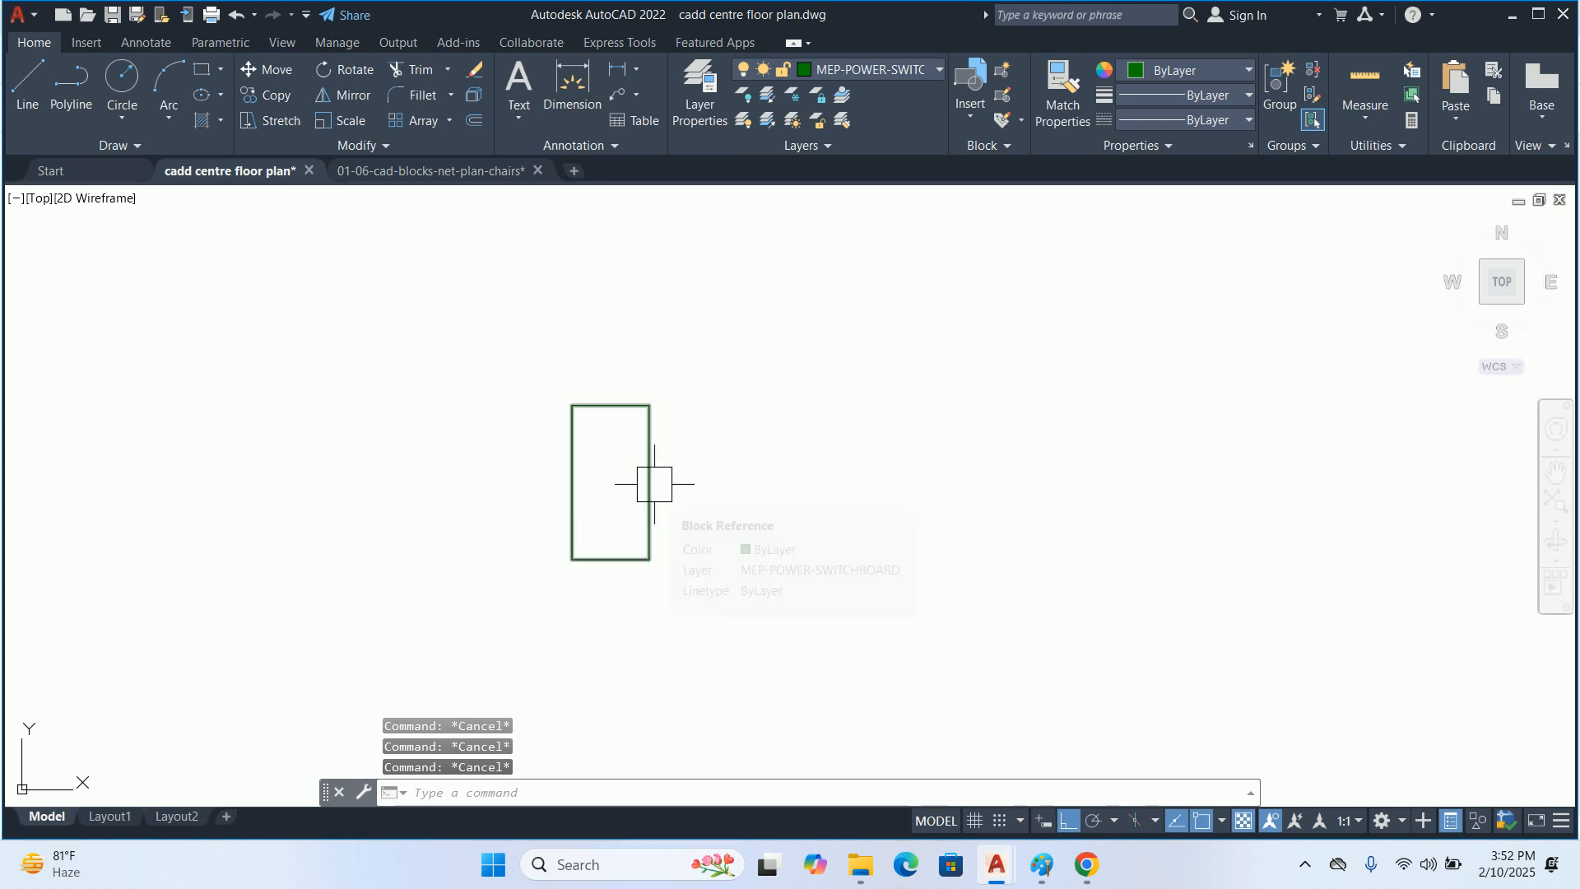
{"action": "left_click", "coordinate": [651, 484]}
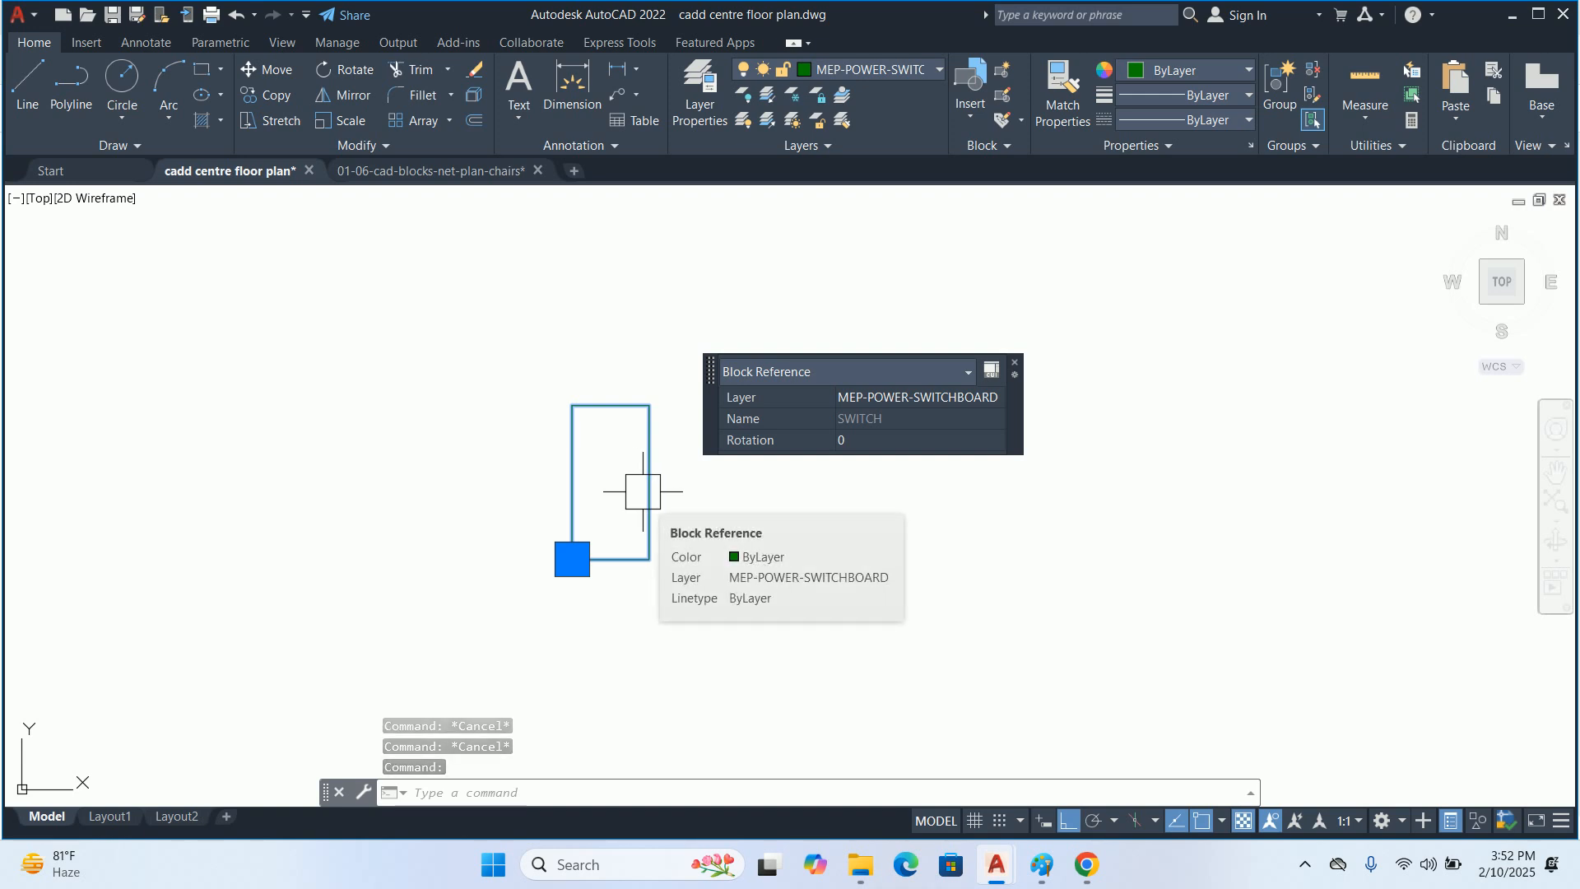
Trace a rectangle over the SWITCH block's outline from its upper-left to its lower-right corner
{"action": "type", "text": "REC"}
{"action": "key", "text": "Escape"}
{"action": "key", "text": "Escape"}
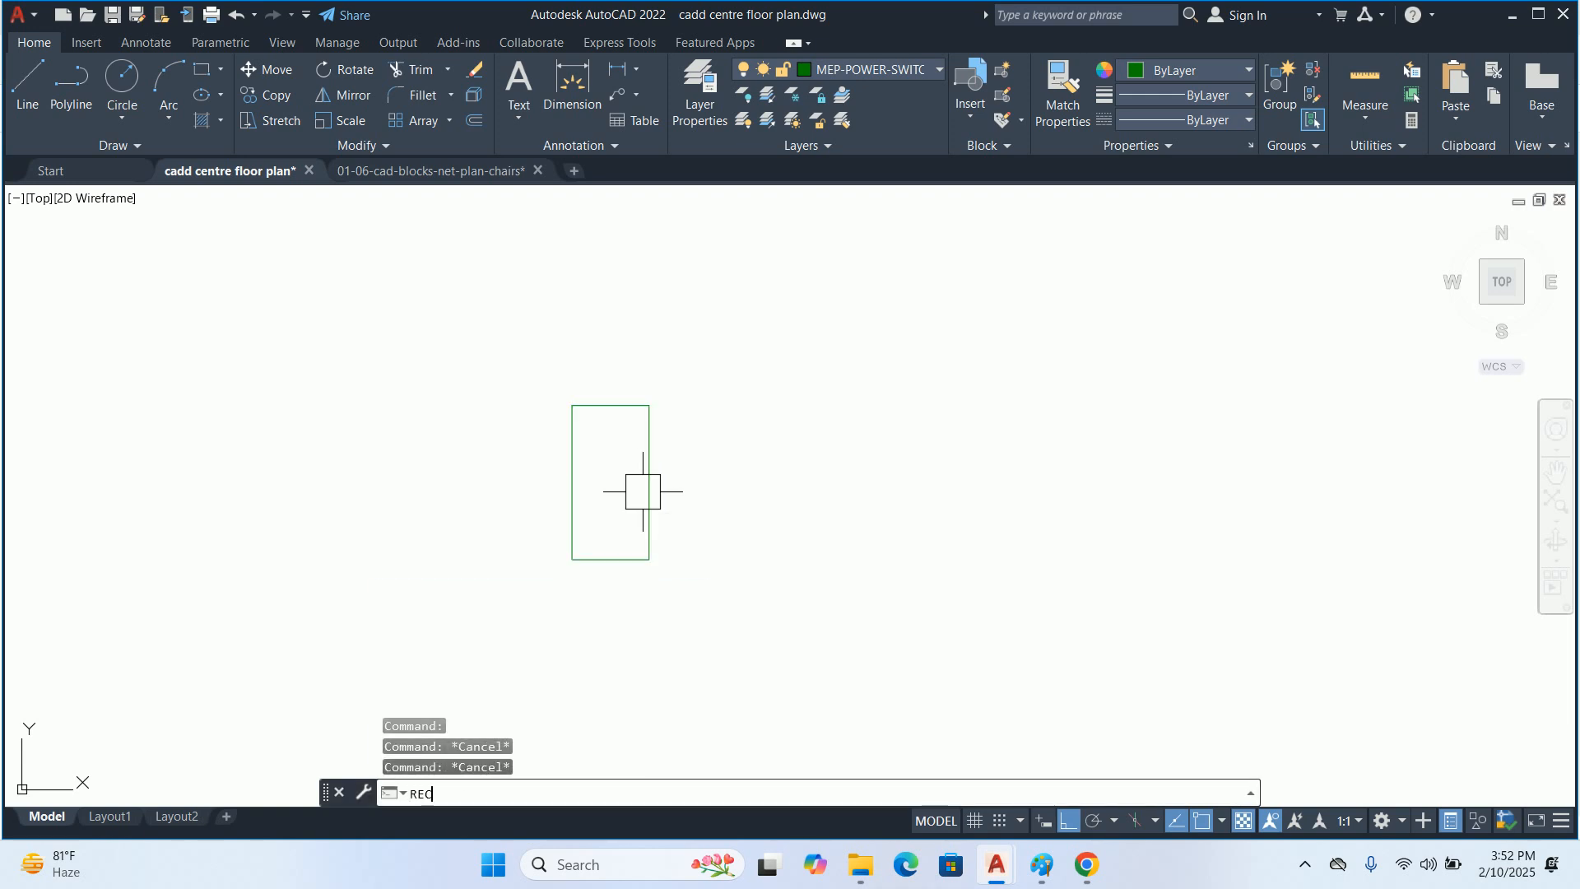
{"action": "key", "text": "Return"}
{"action": "left_click", "coordinate": [572, 405]}
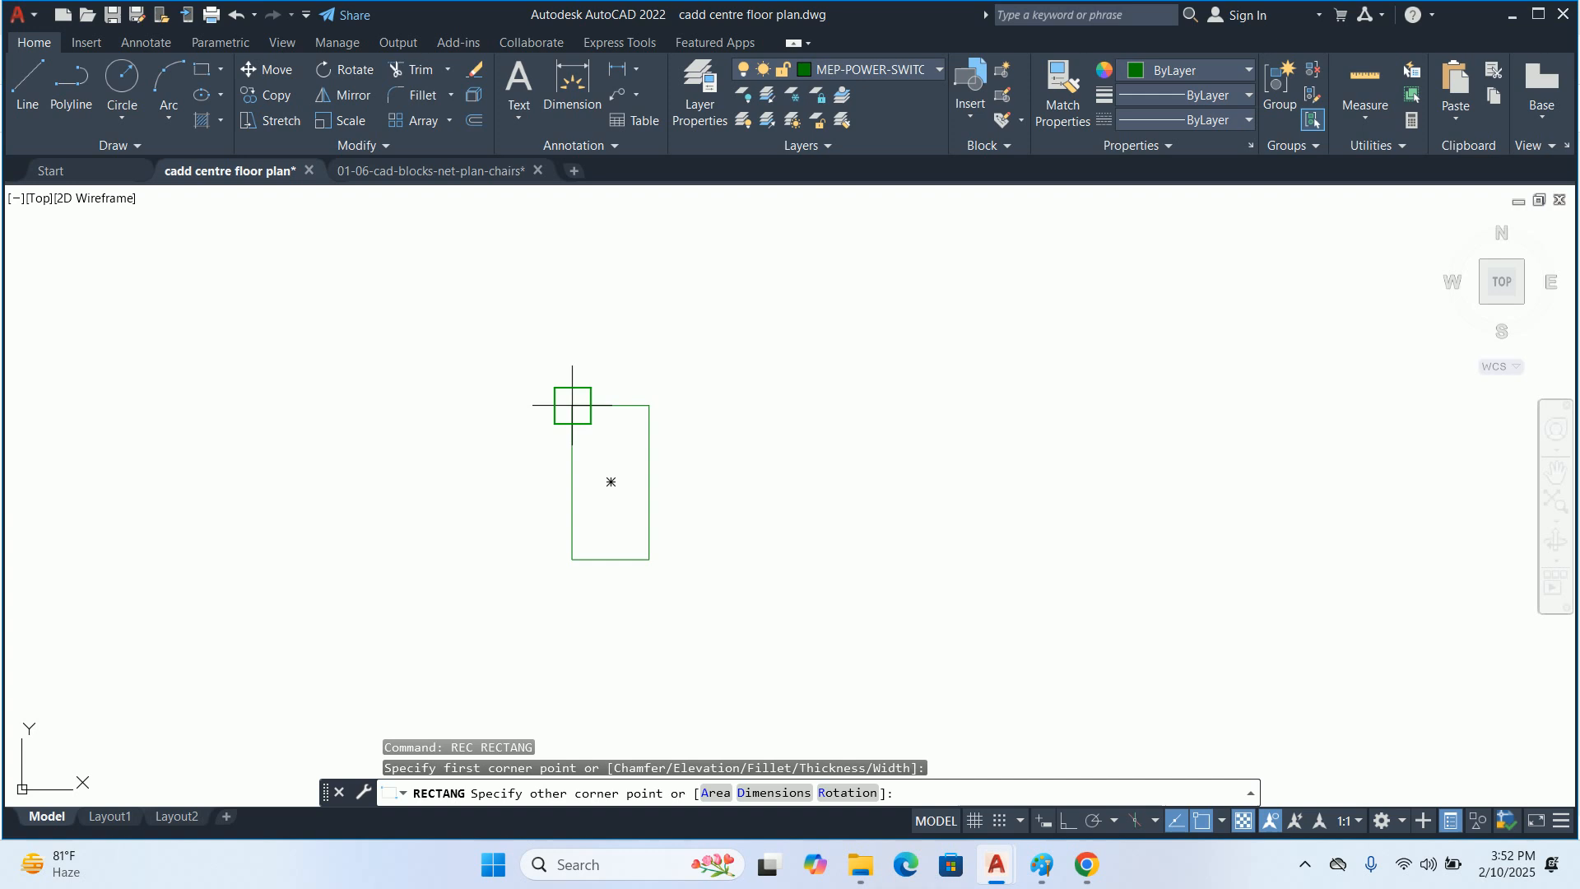
{"action": "left_click", "coordinate": [649, 559]}
{"action": "key", "text": "space"}
{"action": "key", "text": "Escape"}
{"action": "key", "text": "Escape"}
Offset the traced rectangle 0.5 inches outward and erase the traced original
{"action": "key", "text": "Return"}
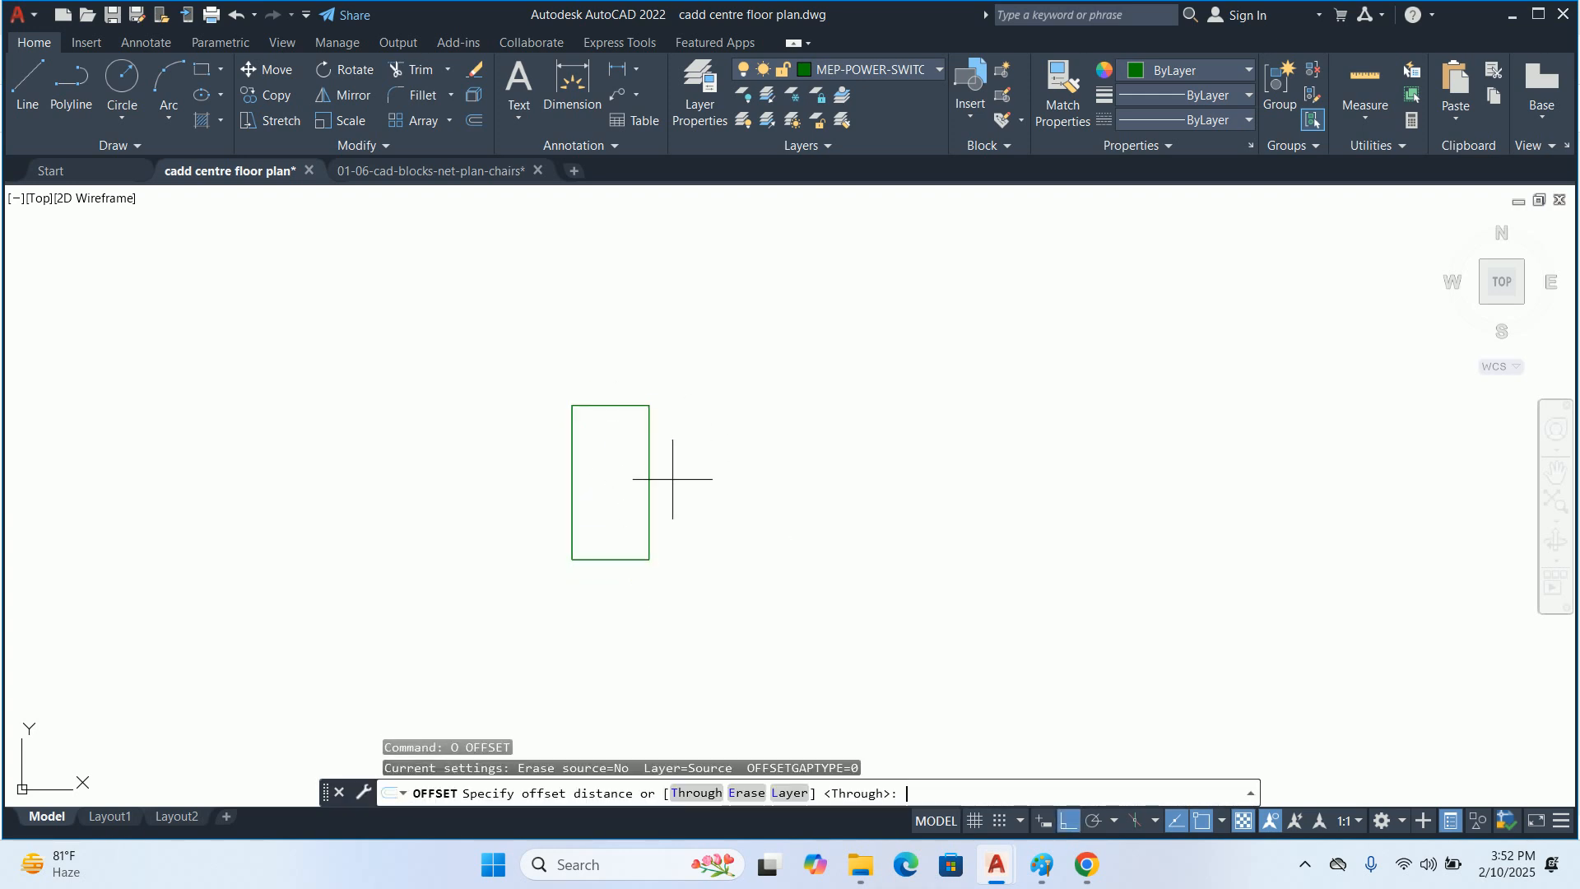
{"action": "type", "text": ".5"}
{"action": "key", "text": "Return"}
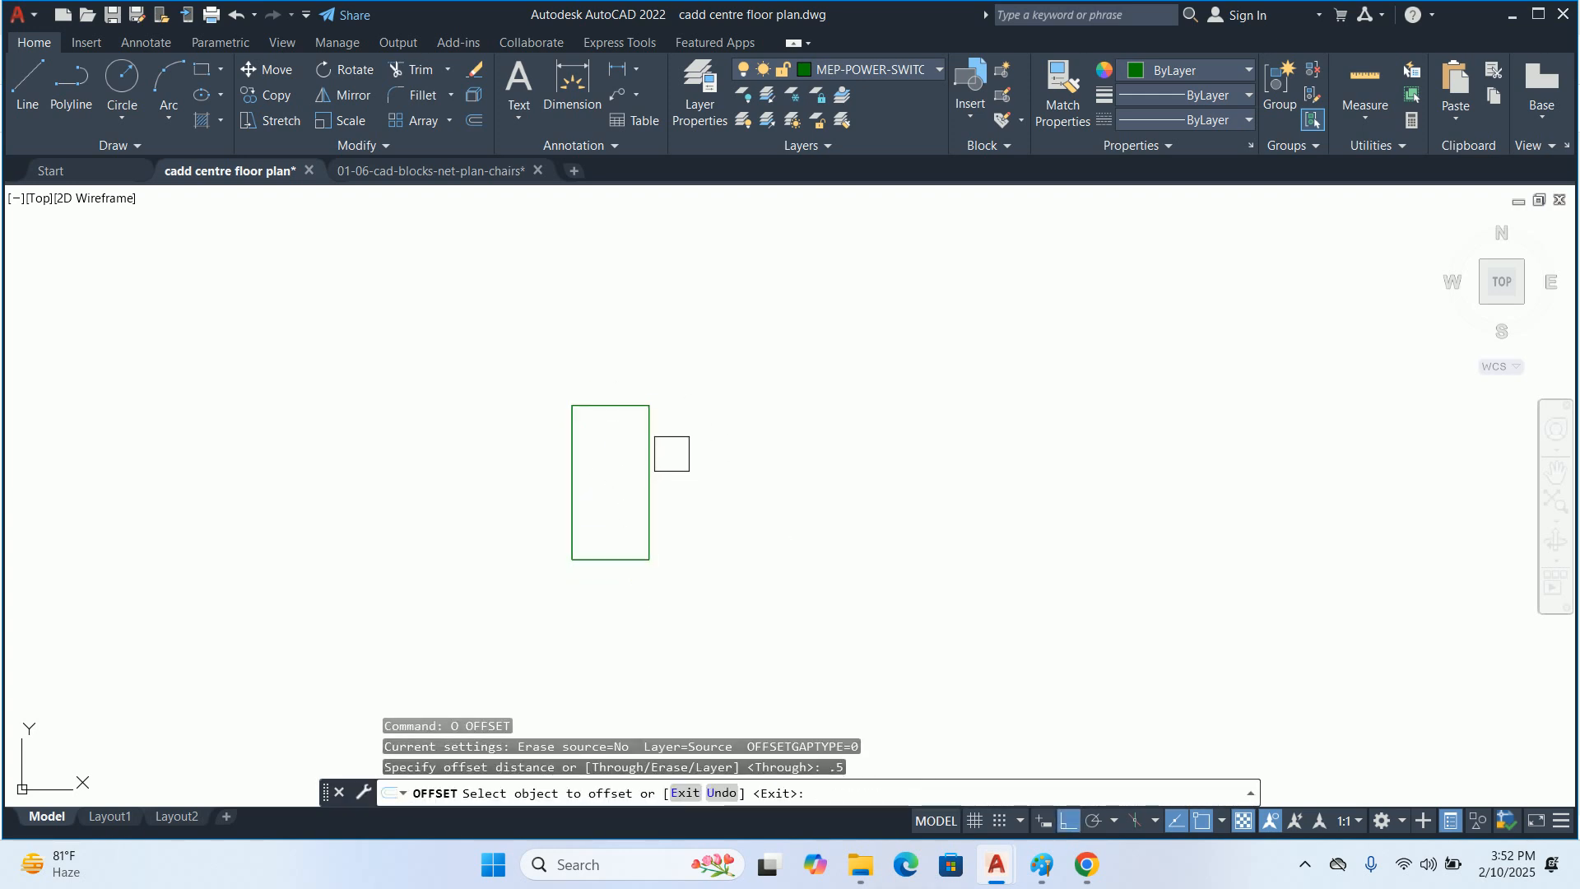
{"action": "left_click", "coordinate": [650, 450]}
{"action": "left_click", "coordinate": [714, 442]}
{"action": "key", "text": "Escape"}
{"action": "left_click", "coordinate": [649, 451]}
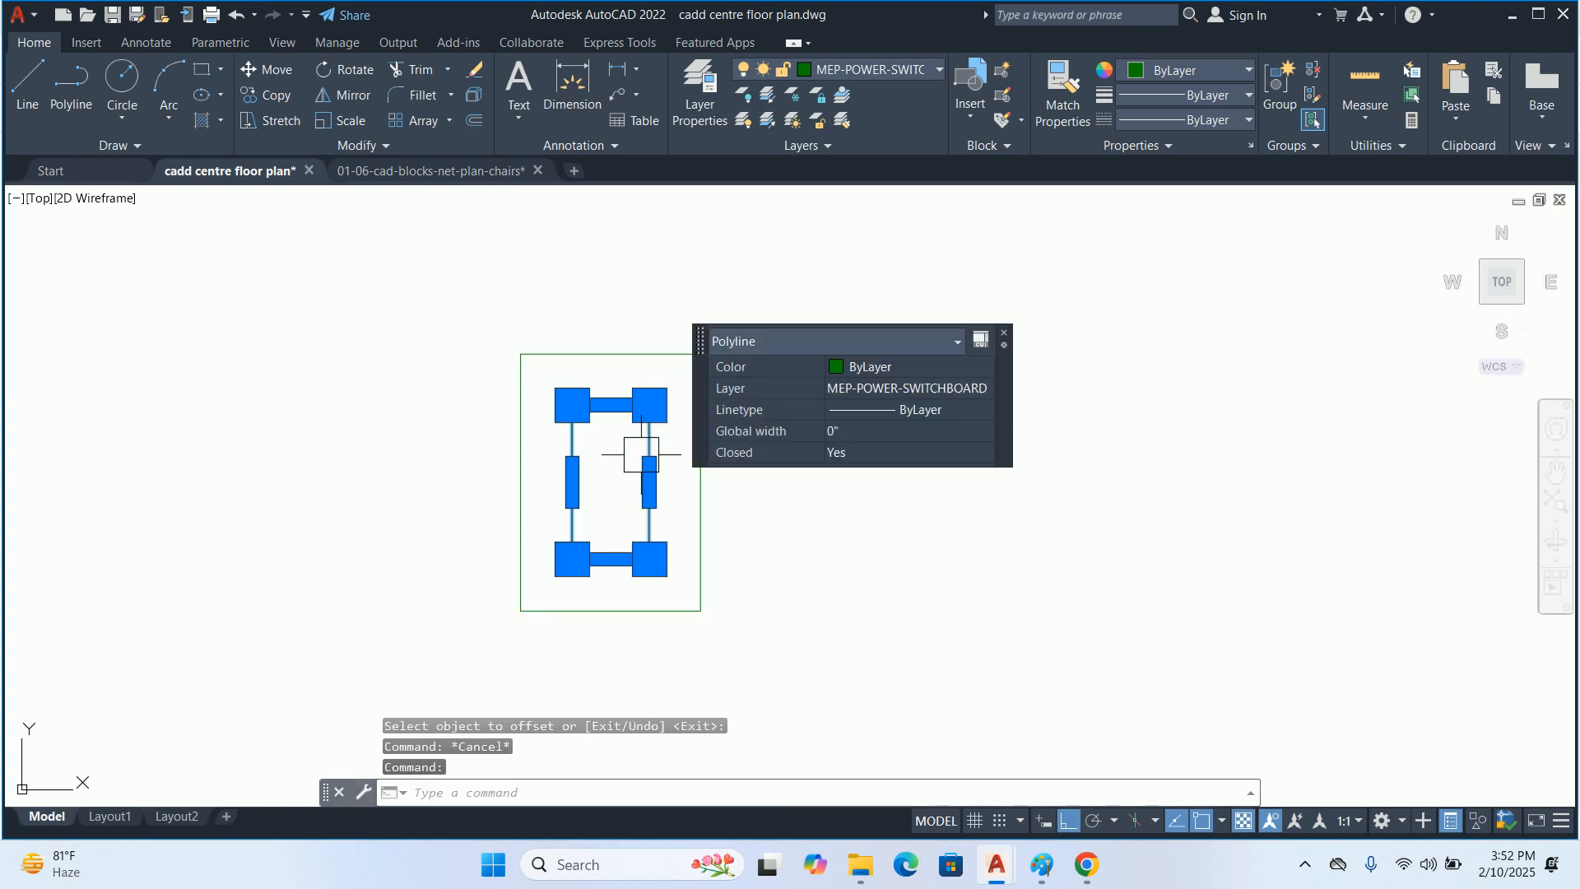
{"action": "key", "text": "Delete"}
{"action": "key", "text": "Escape"}
{"action": "key", "text": "Escape"}
Set up a block definition named SWITCH BOARD from the outer rectangle, with its lower-left corner as the base point
{"action": "type", "text": "B"}
{"action": "key", "text": "Return"}
{"action": "type", "text": "S"}
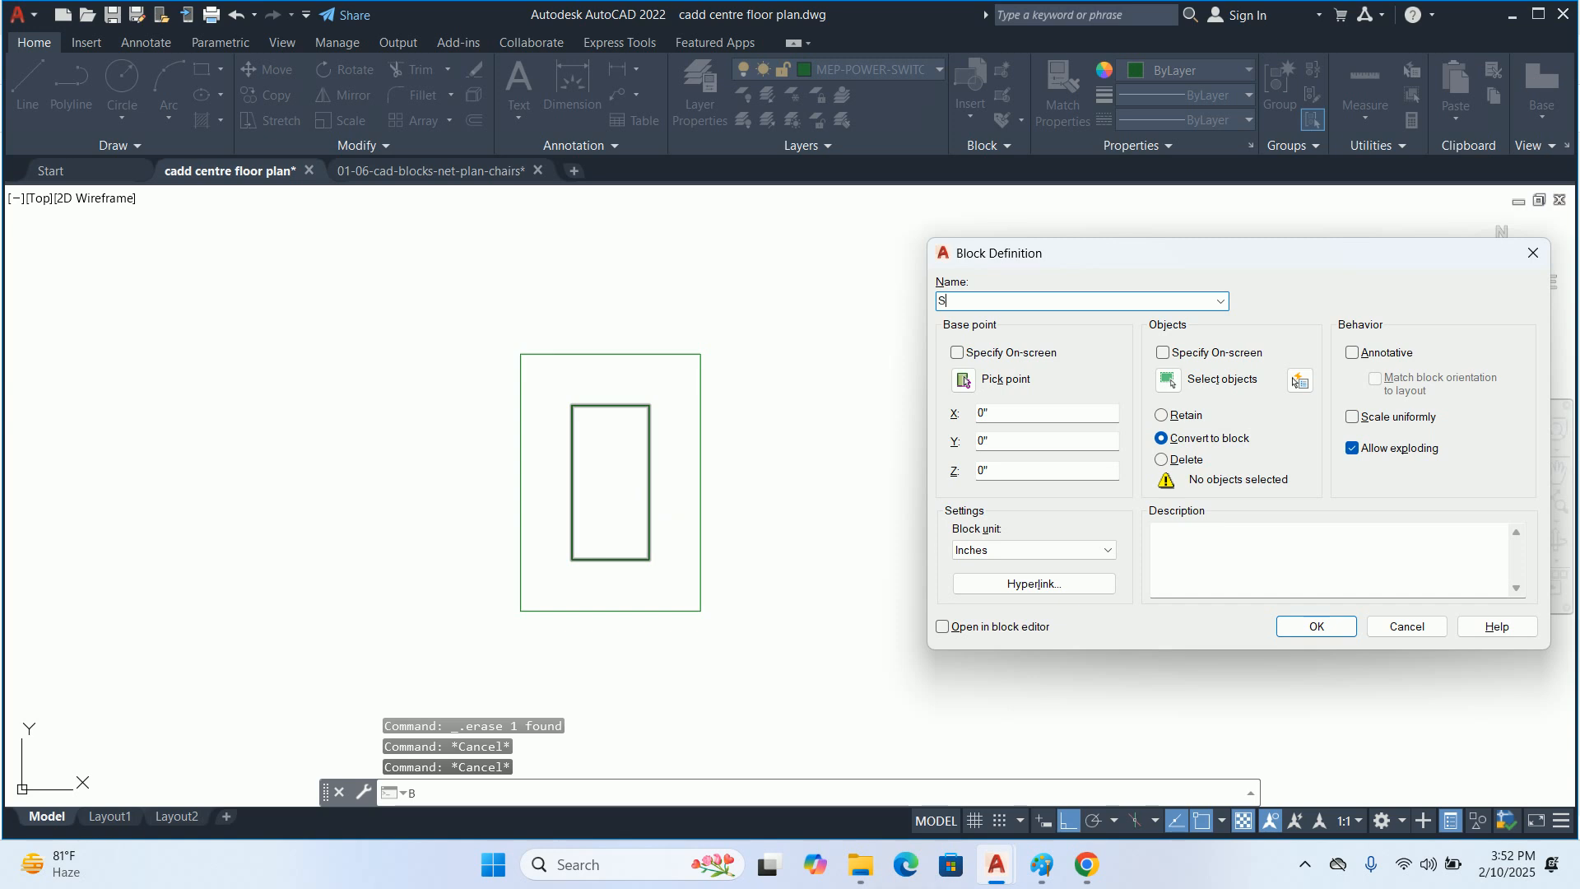
{"action": "type", "text": "WITCH BOARD"}
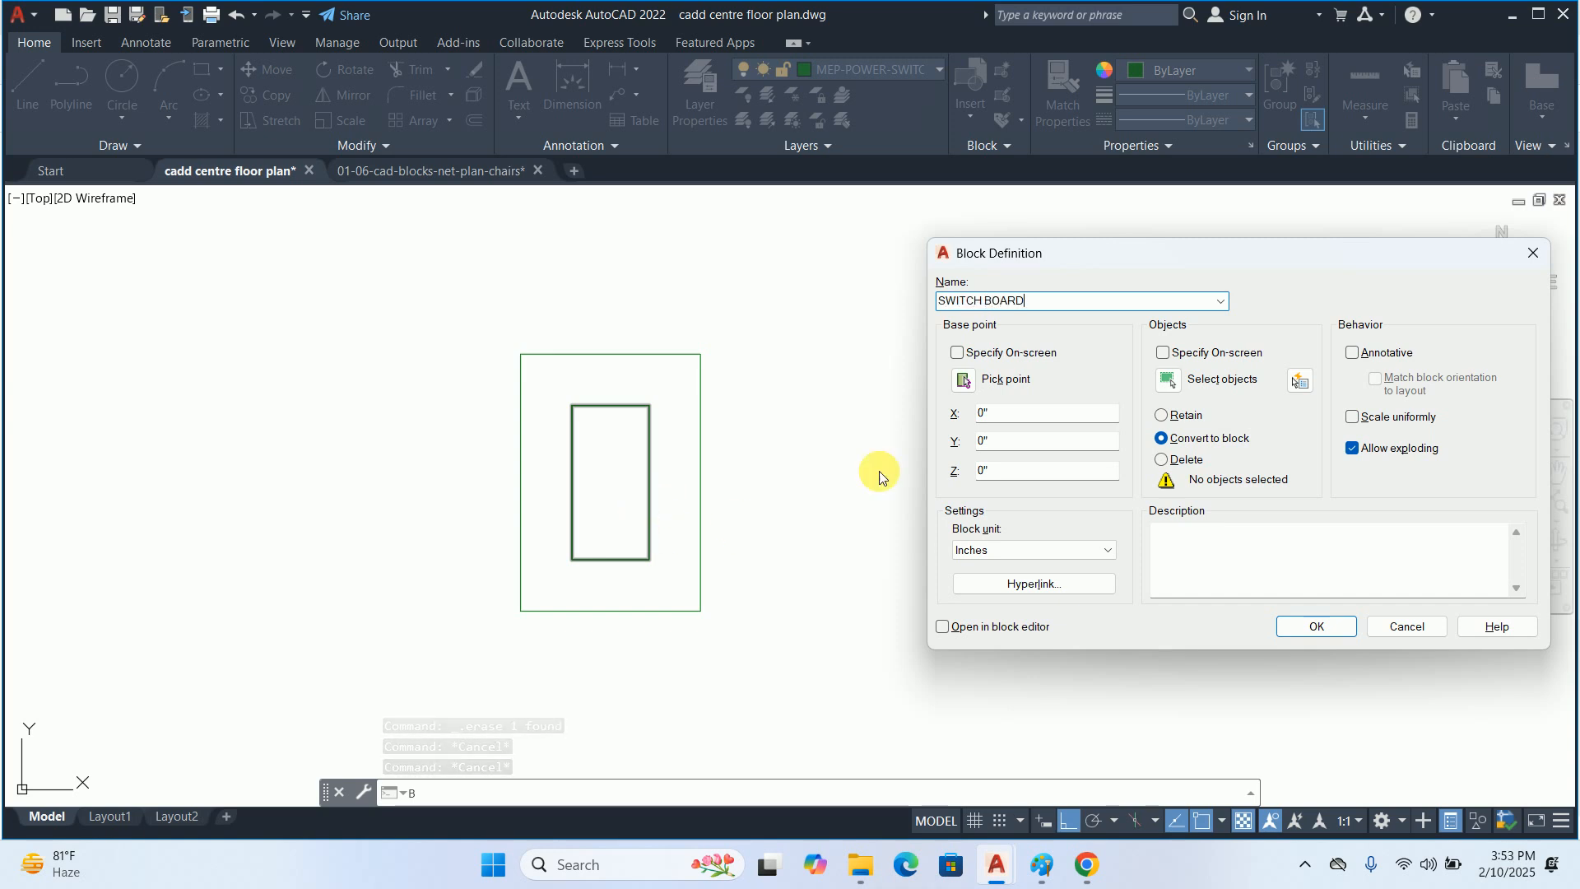
{"action": "left_click", "coordinate": [1161, 379]}
{"action": "left_click", "coordinate": [550, 338]}
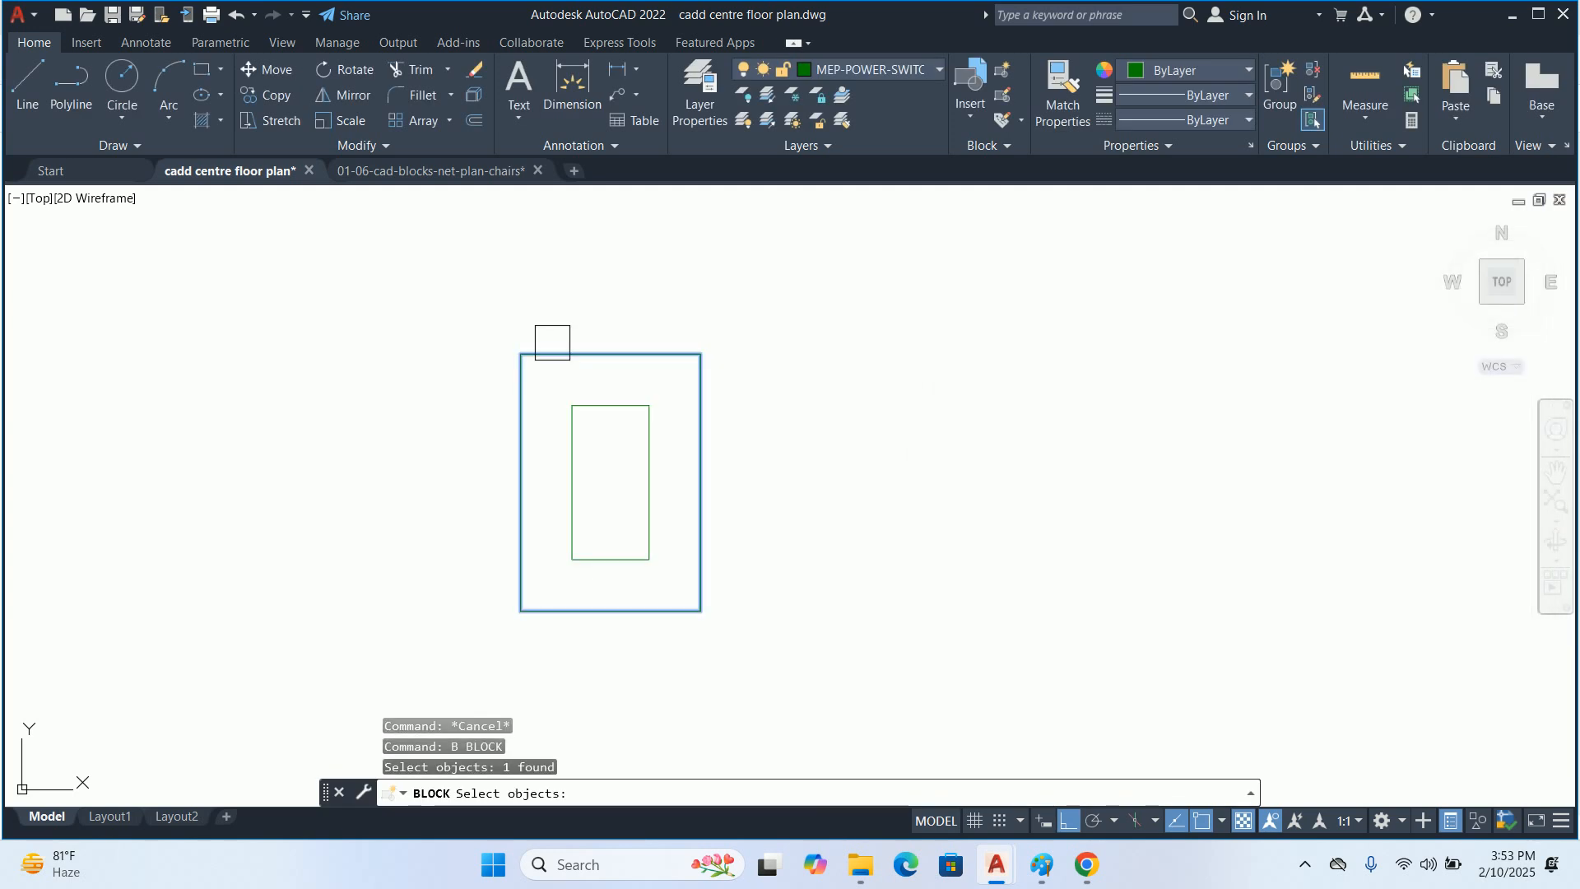
{"action": "key", "text": "Return"}
{"action": "left_click", "coordinate": [963, 380]}
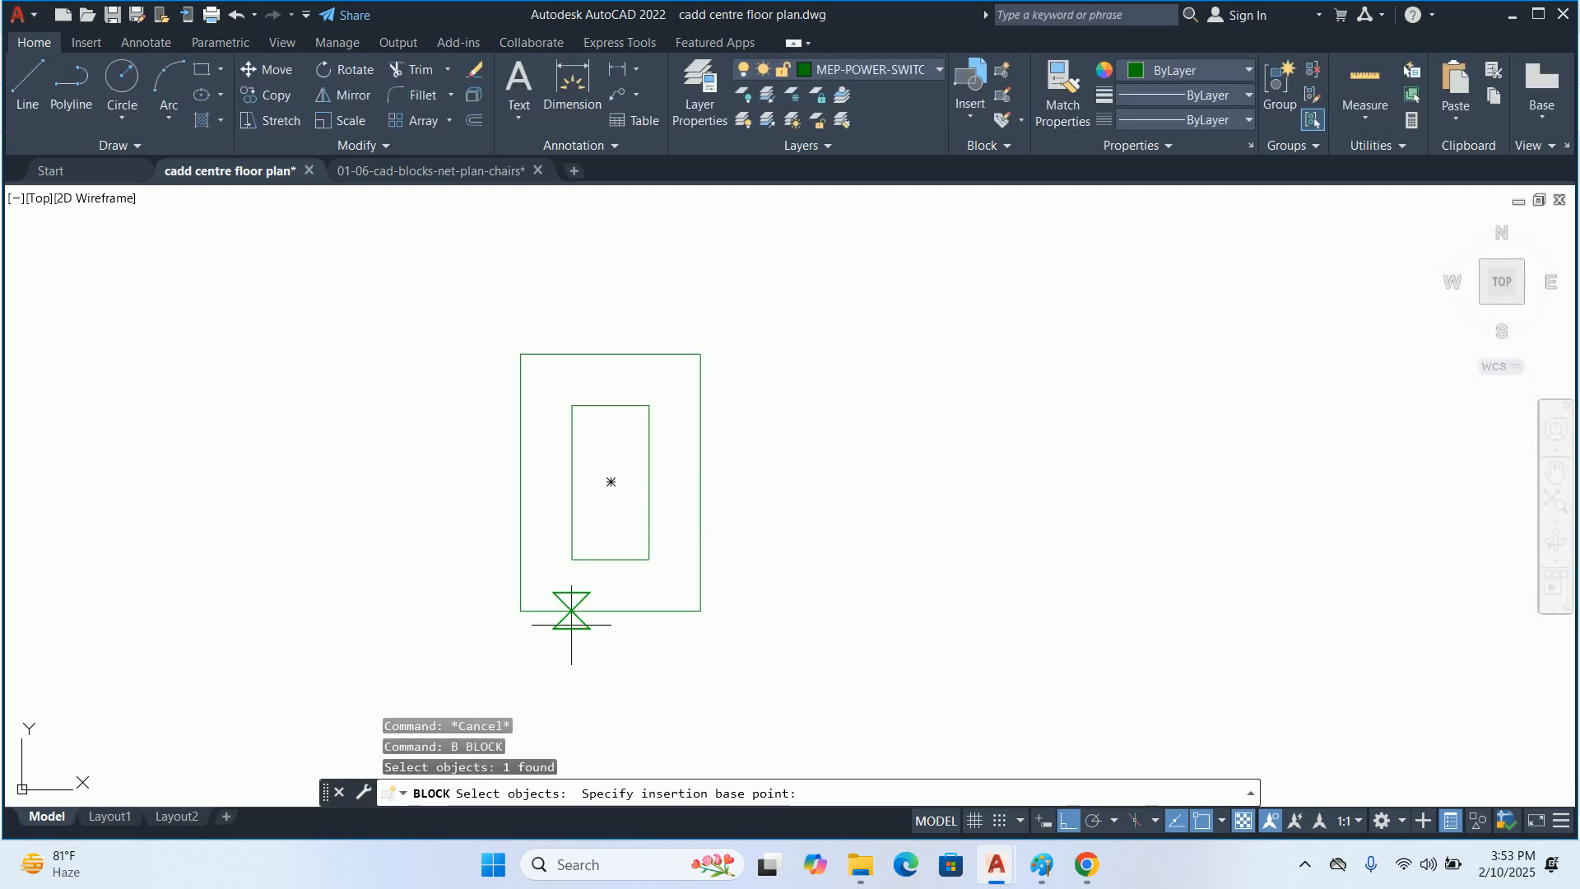
{"action": "left_click", "coordinate": [520, 611]}
Decline redefining the existing SWITCH BOARD block and create the new block as SWITCH BOARD DETAIL
{"action": "left_click", "coordinate": [1309, 627]}
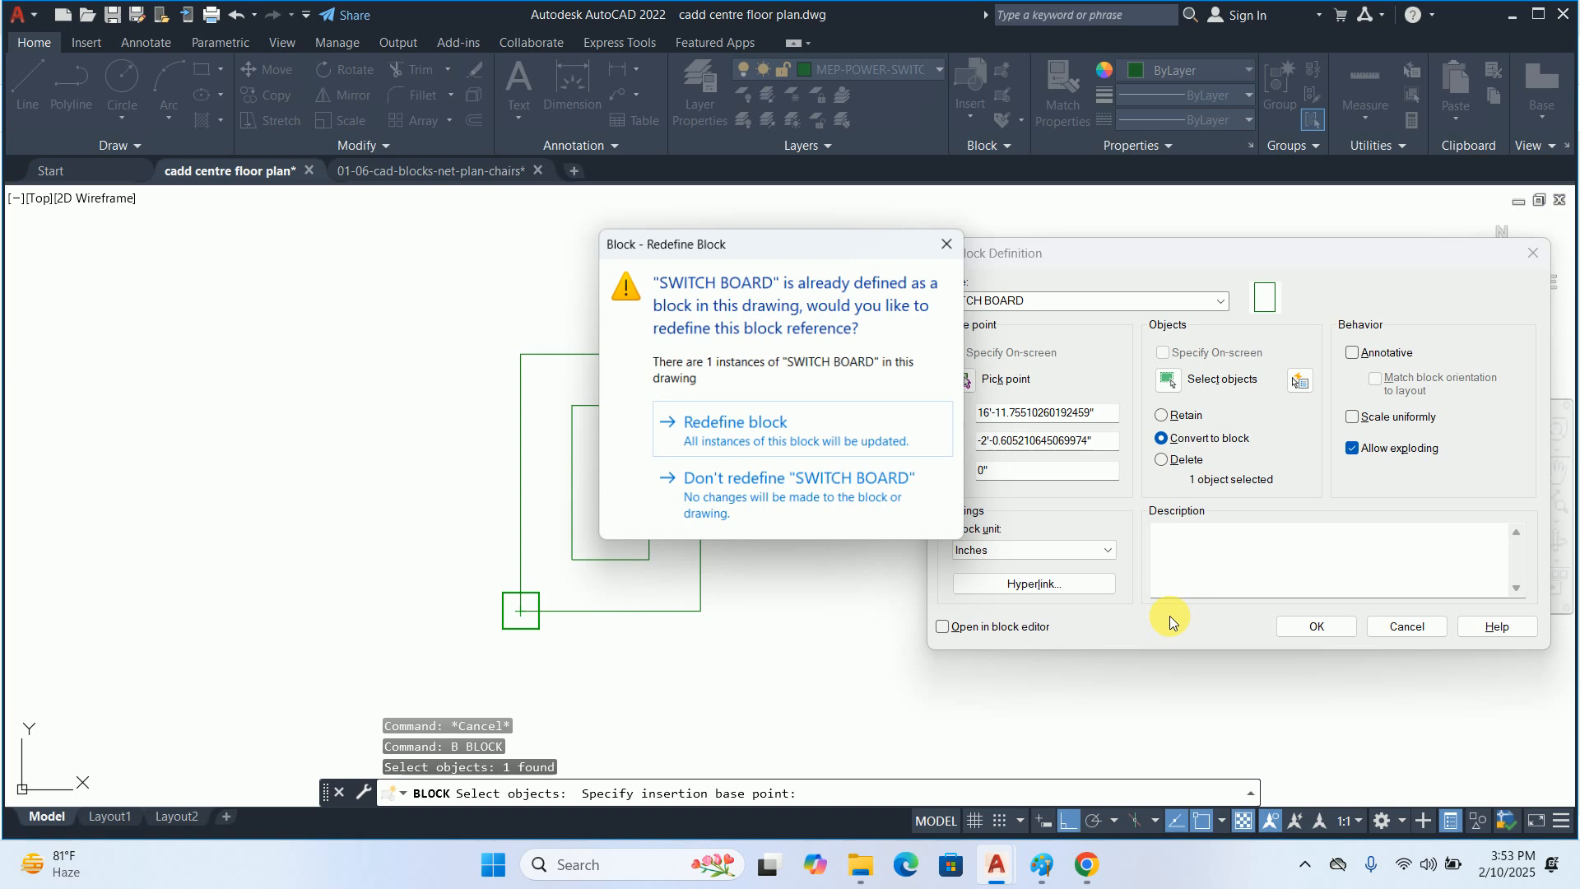
{"action": "left_click", "coordinate": [902, 476]}
{"action": "left_click", "coordinate": [1053, 303]}
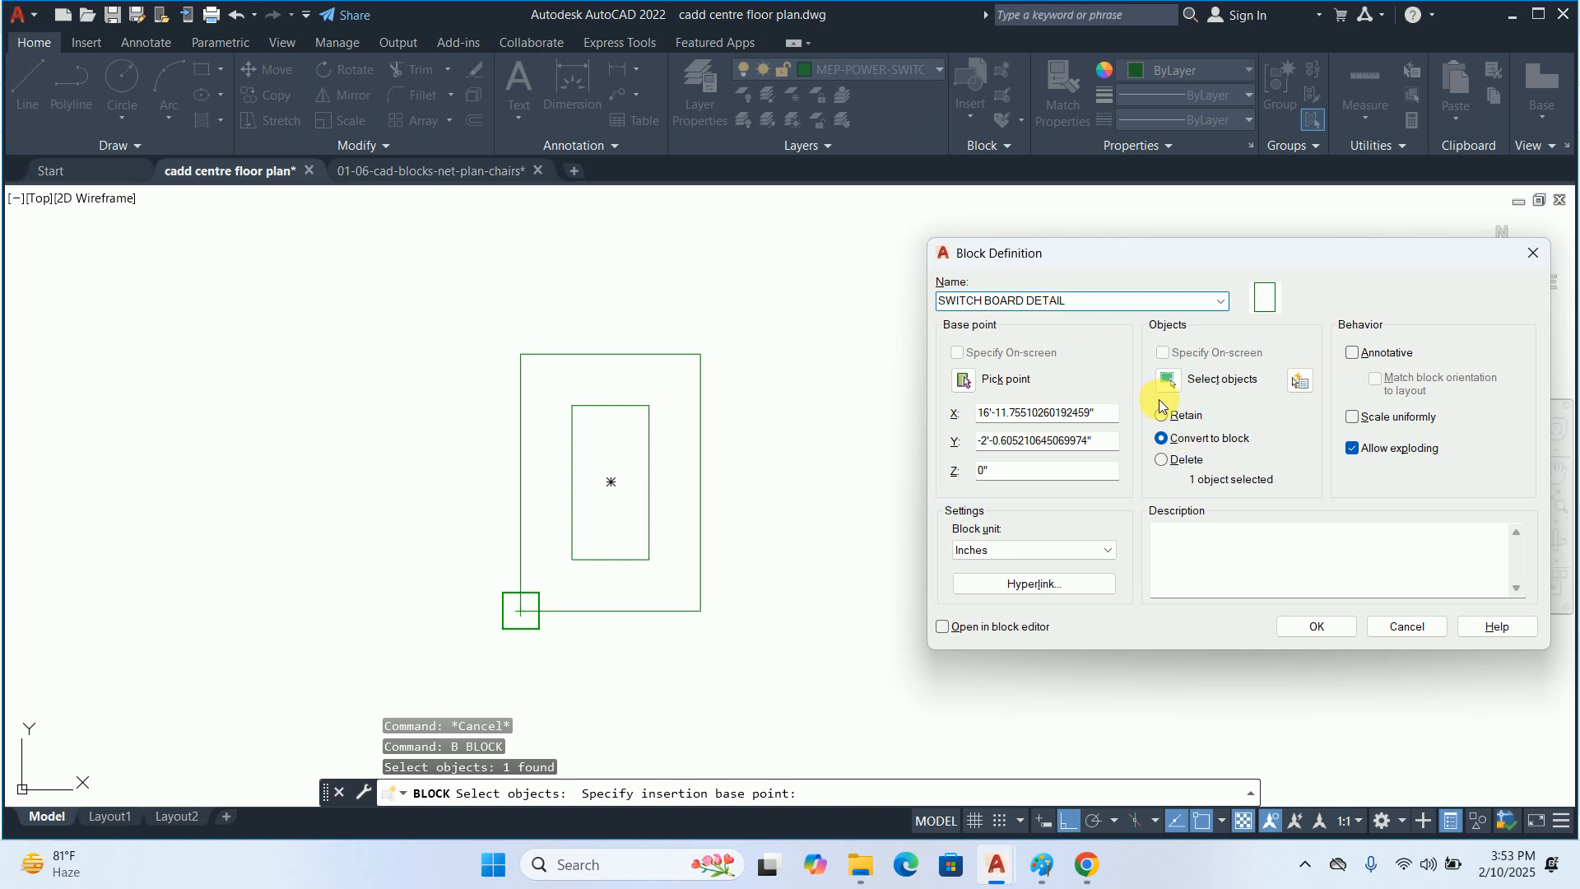
{"action": "left_click", "coordinate": [1316, 627]}
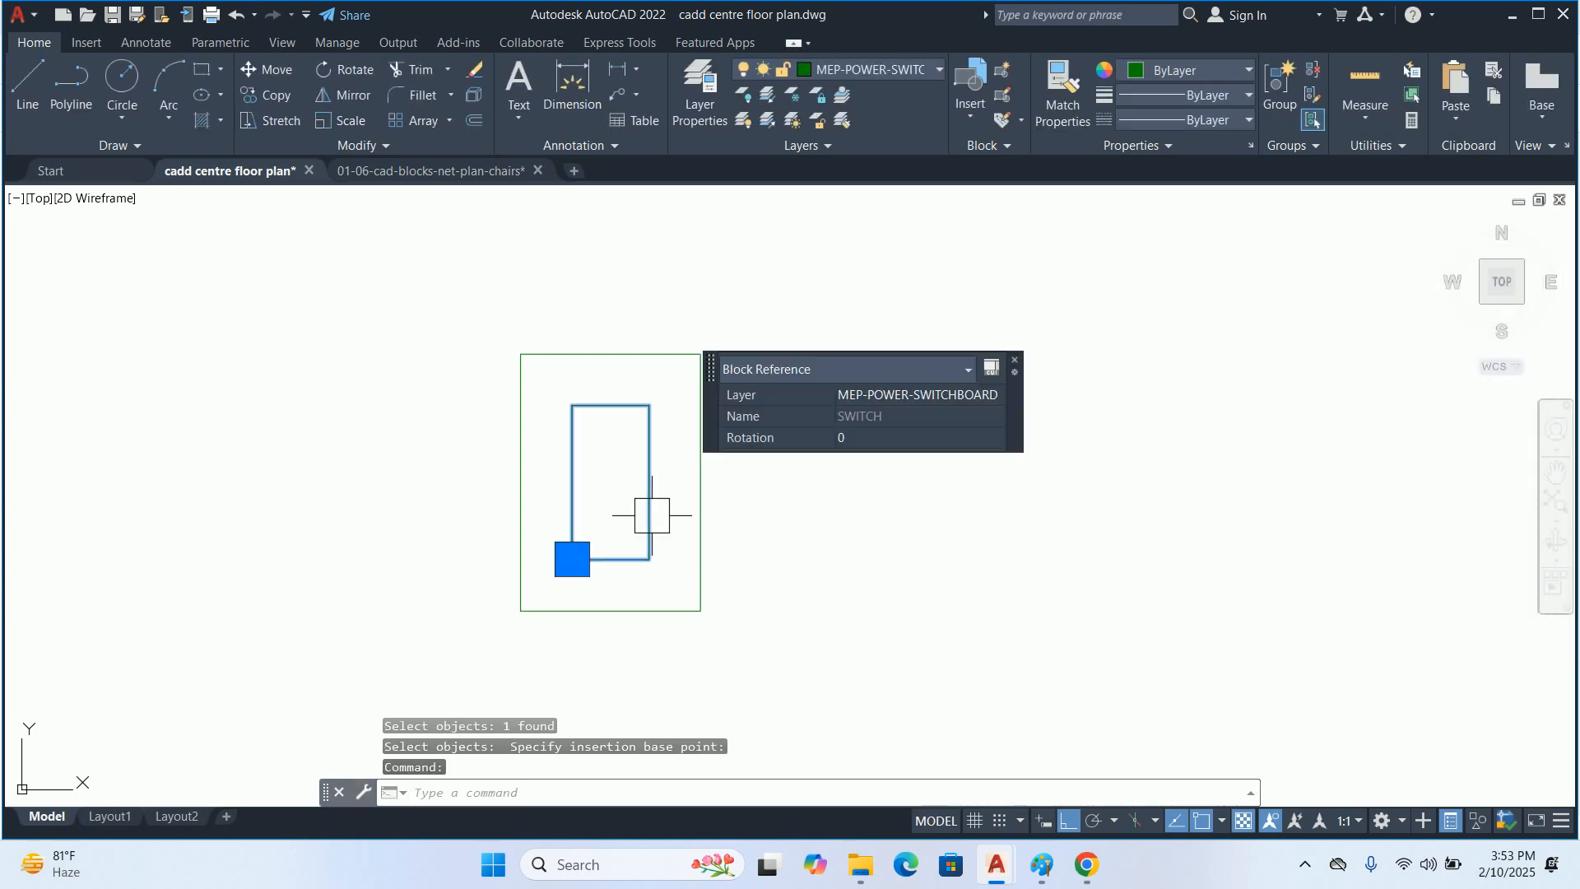
{"action": "key", "text": "Escape"}
{"action": "left_click", "coordinate": [704, 516]}
{"action": "key", "text": "Escape"}
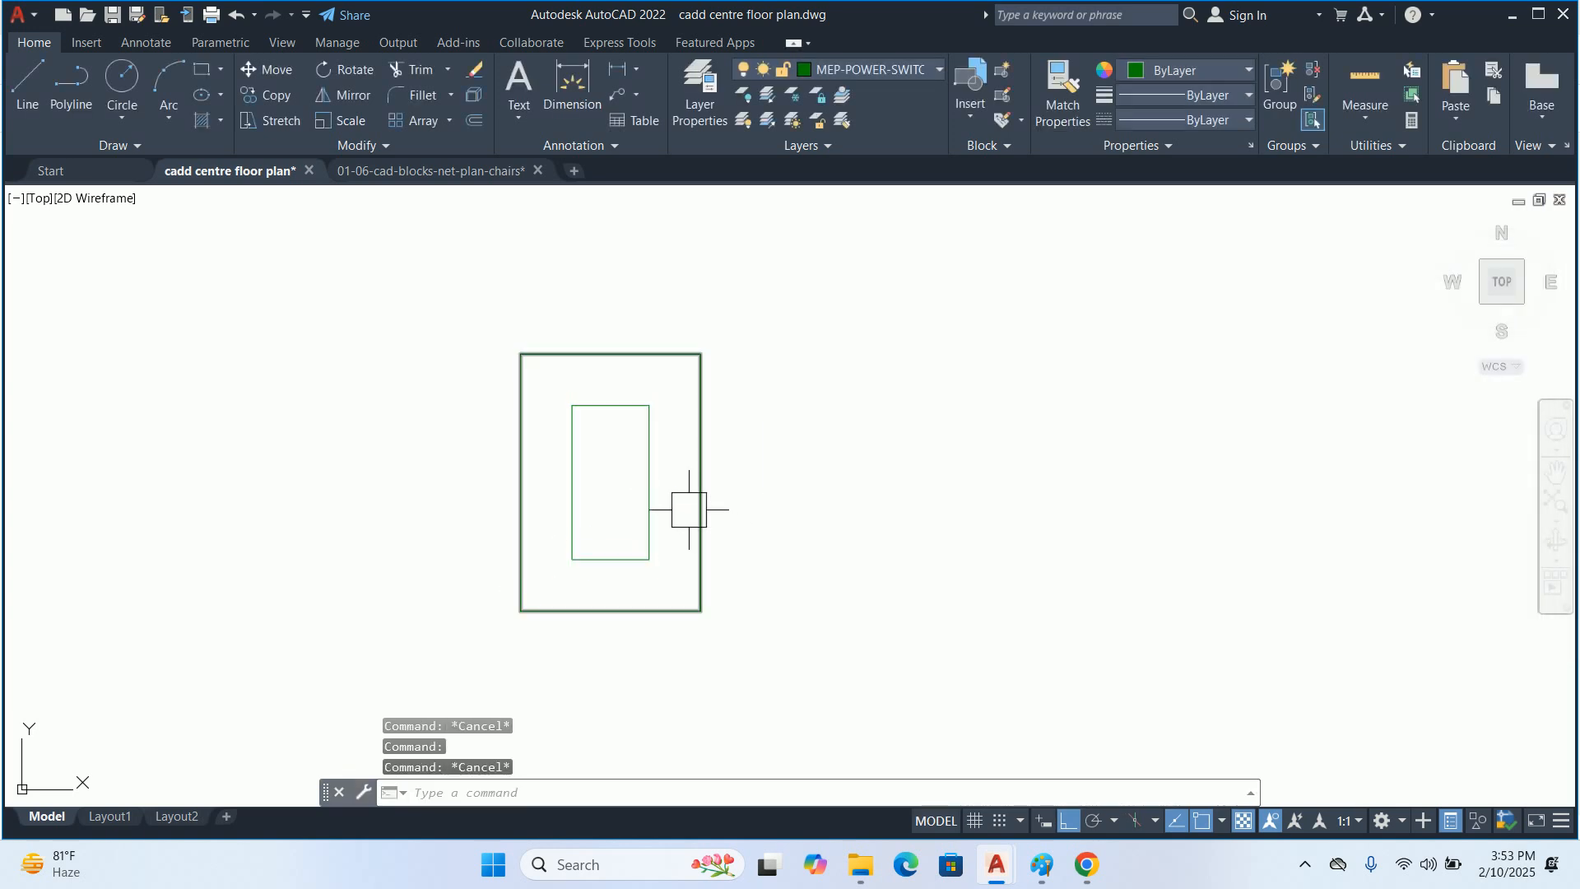
Cut the inner SWITCH block from the drawing and open the SWITCH BOARD DETAIL block for editing
{"action": "left_click", "coordinate": [700, 500]}
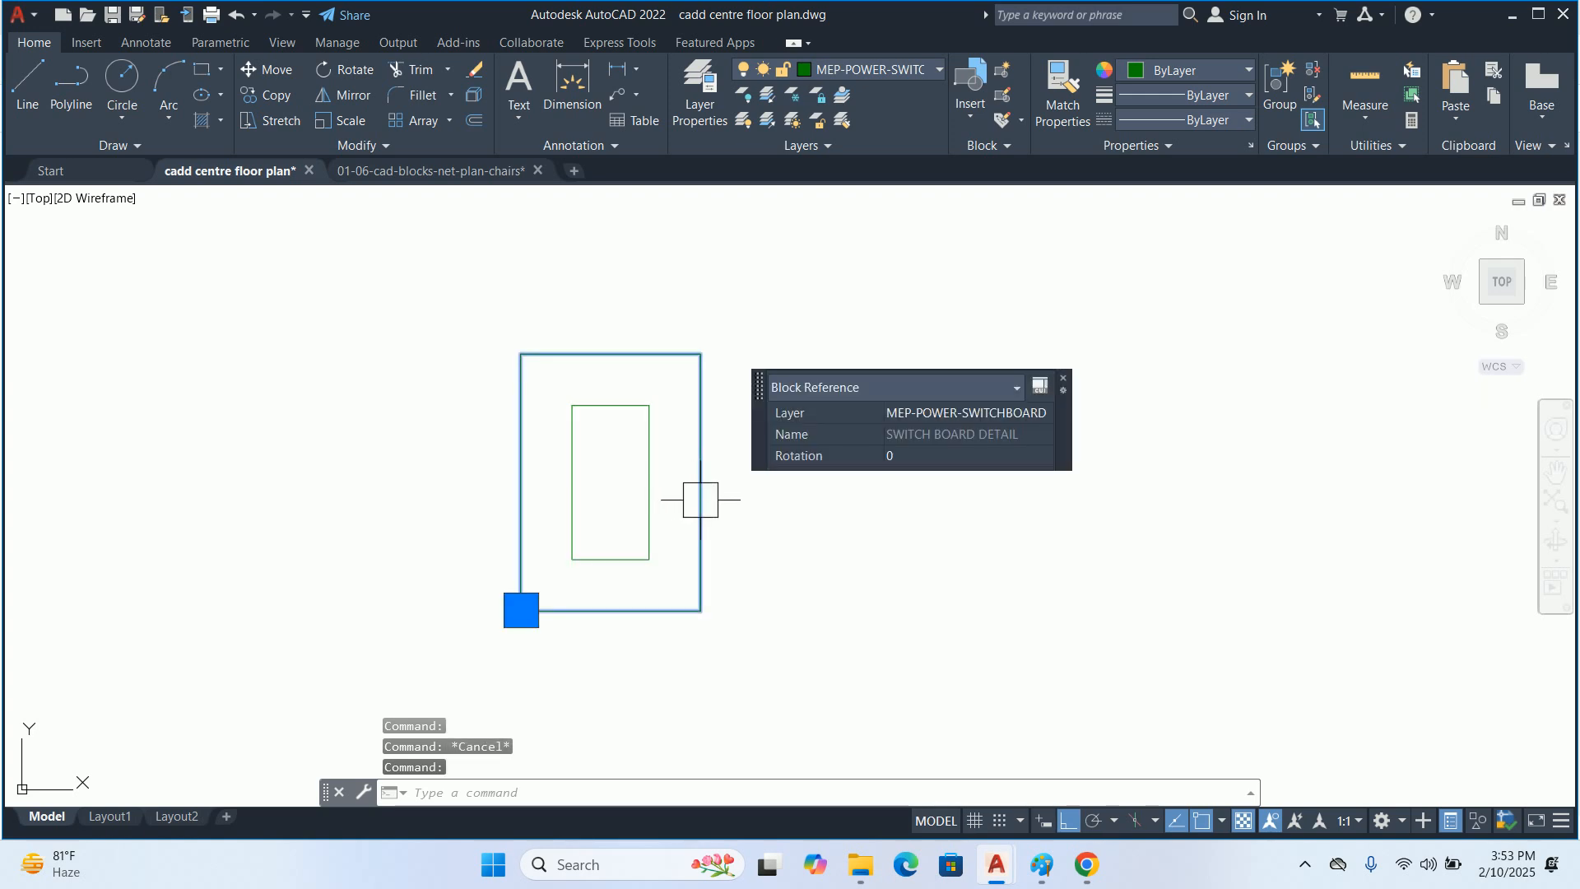
{"action": "left_click", "coordinate": [656, 496]}
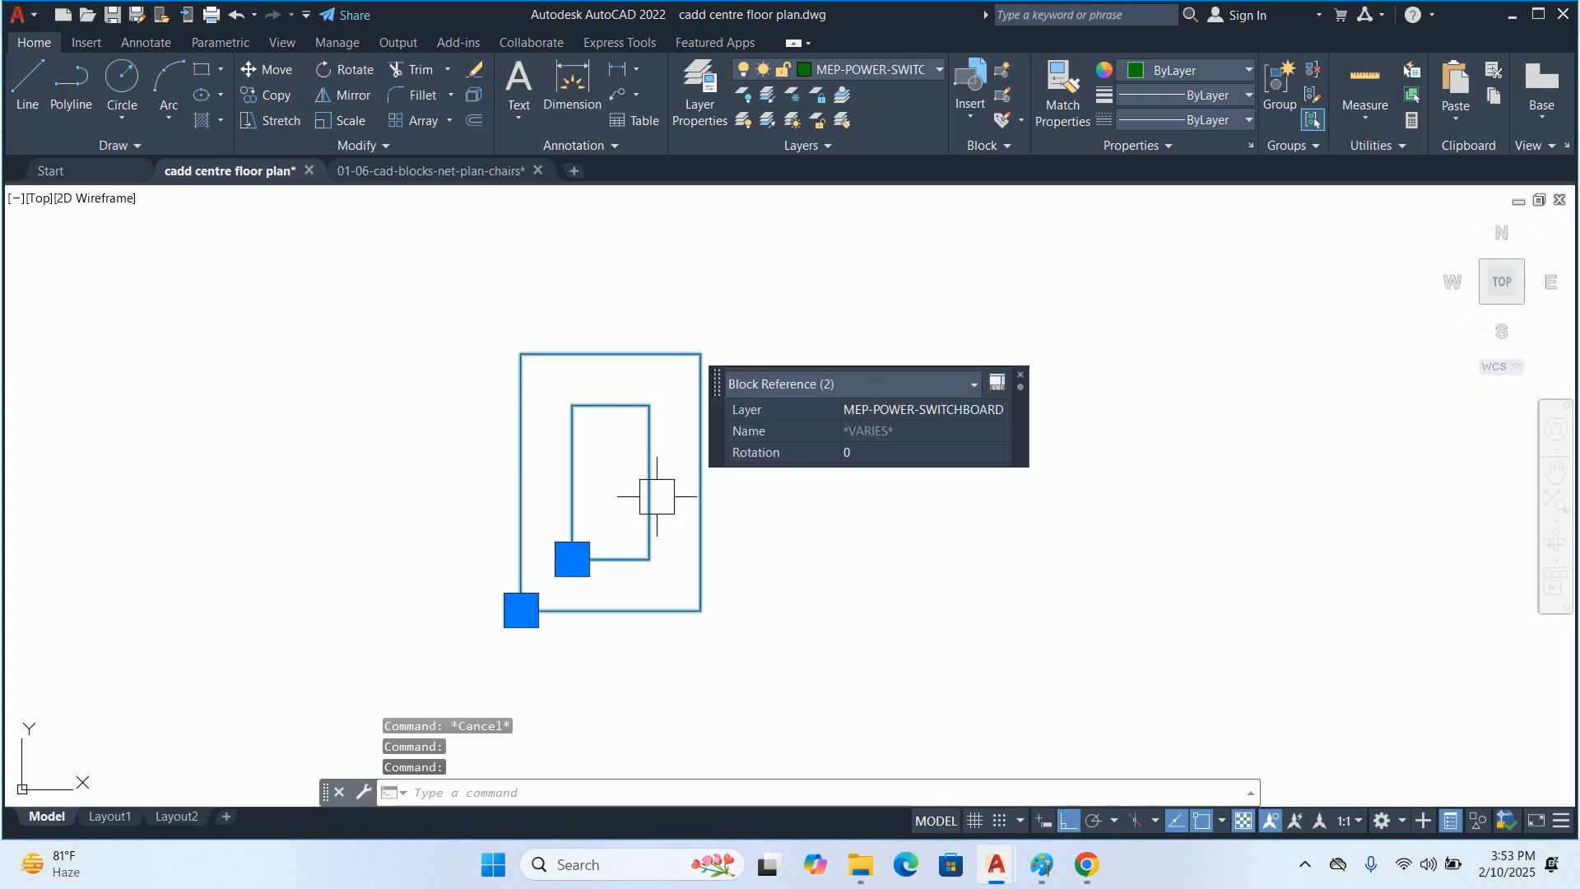
{"action": "key", "text": "Escape"}
{"action": "left_click", "coordinate": [655, 495]}
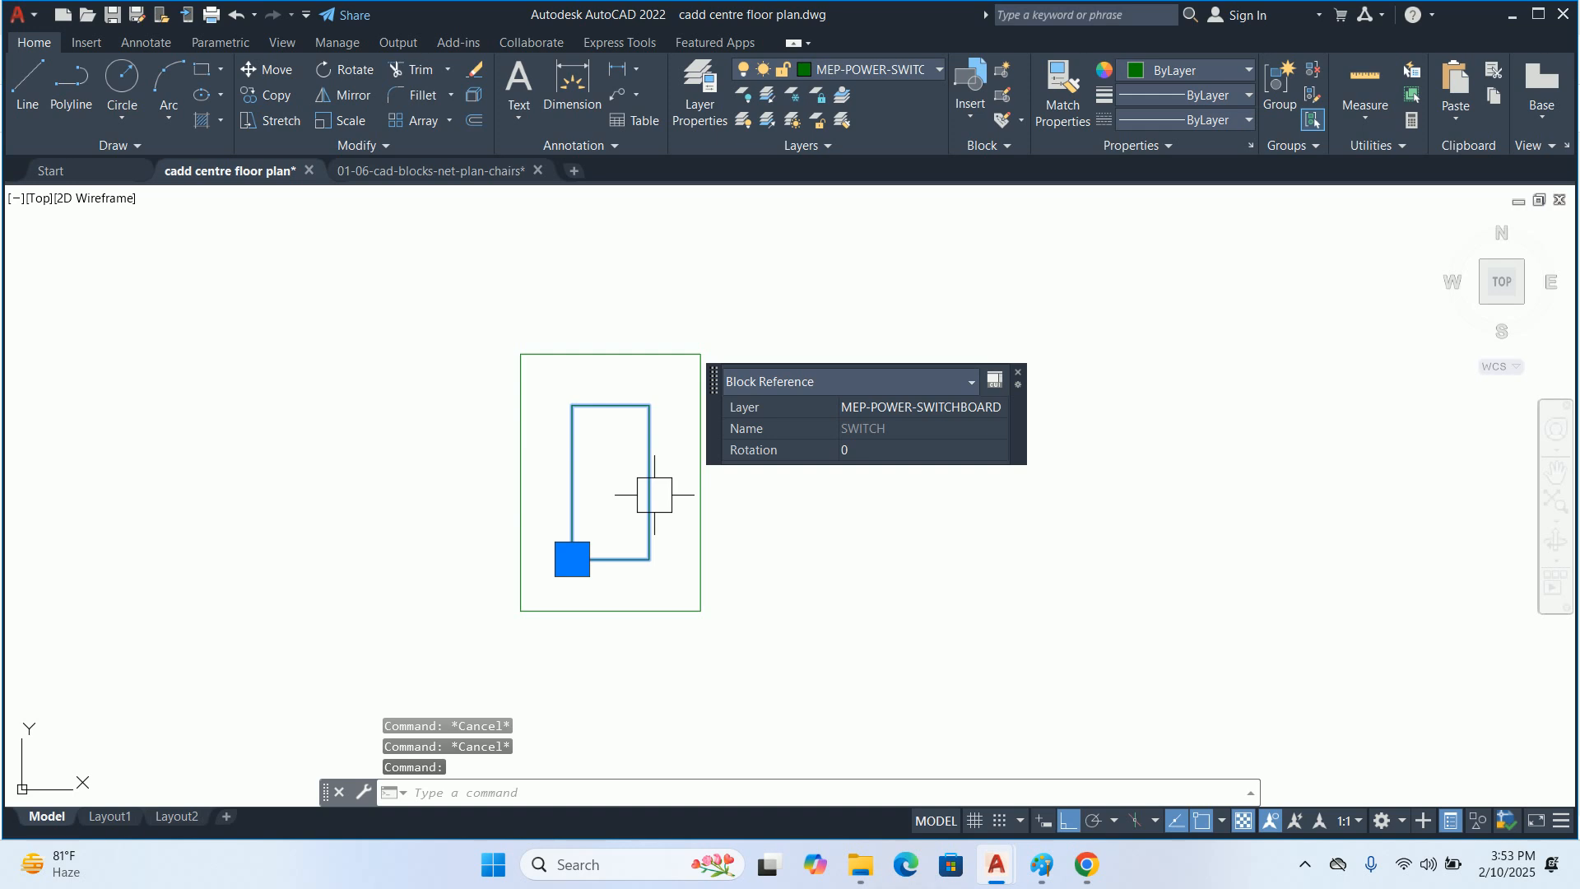
{"action": "key", "text": "Escape"}
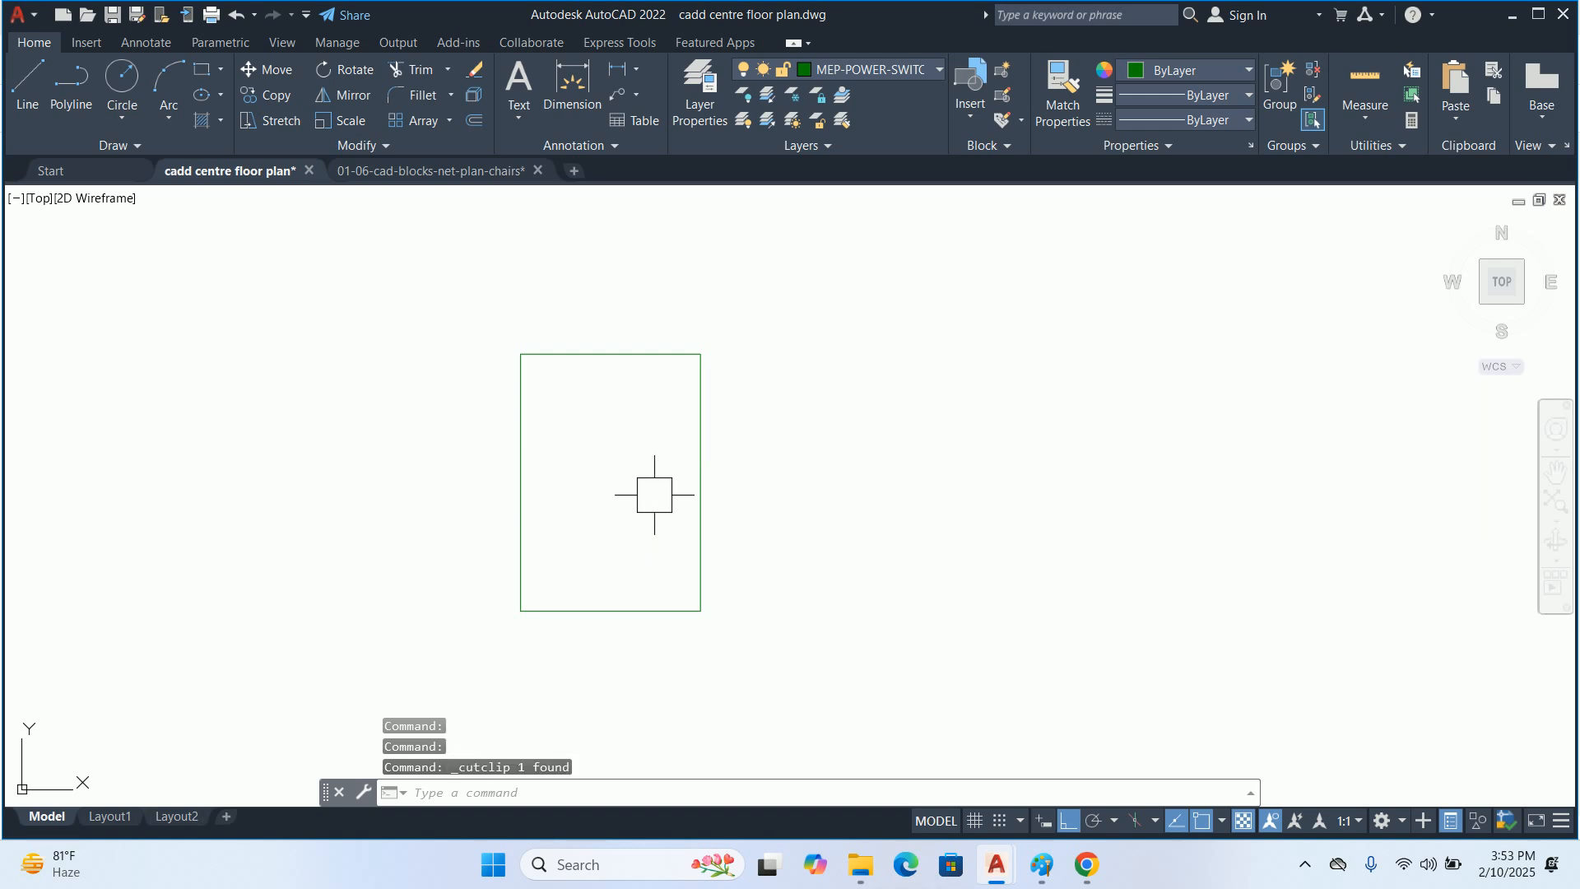
{"action": "double_click", "coordinate": [702, 499]}
{"action": "left_click", "coordinate": [802, 563]}
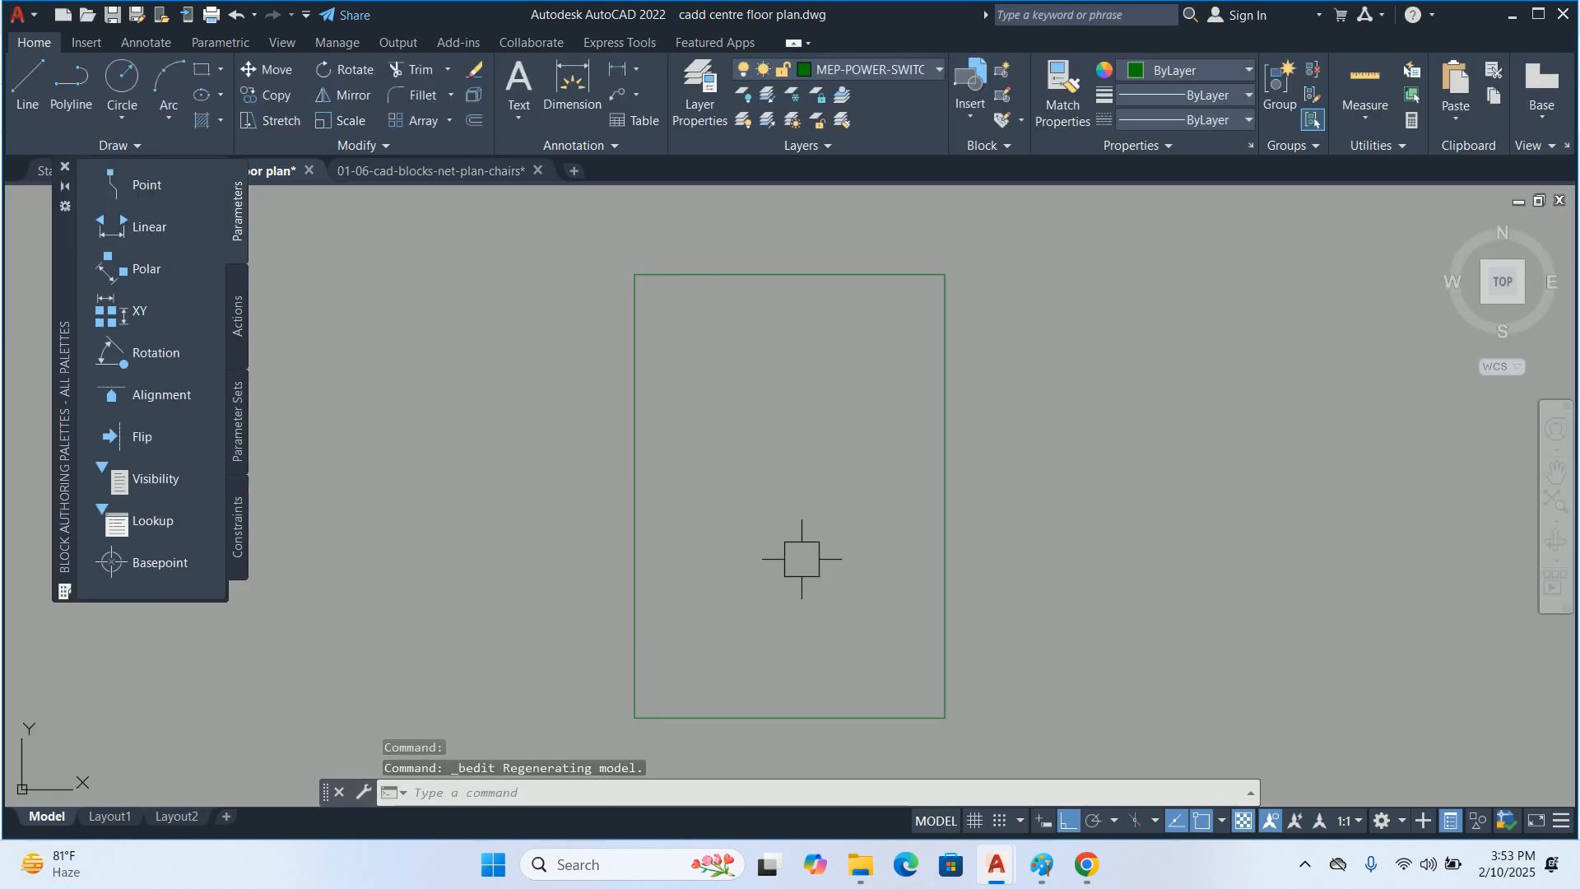
Paste the SWITCH block into the block editor and move it onto the lower-left corner of the outer rectangle
{"action": "key", "text": "ctrl+v"}
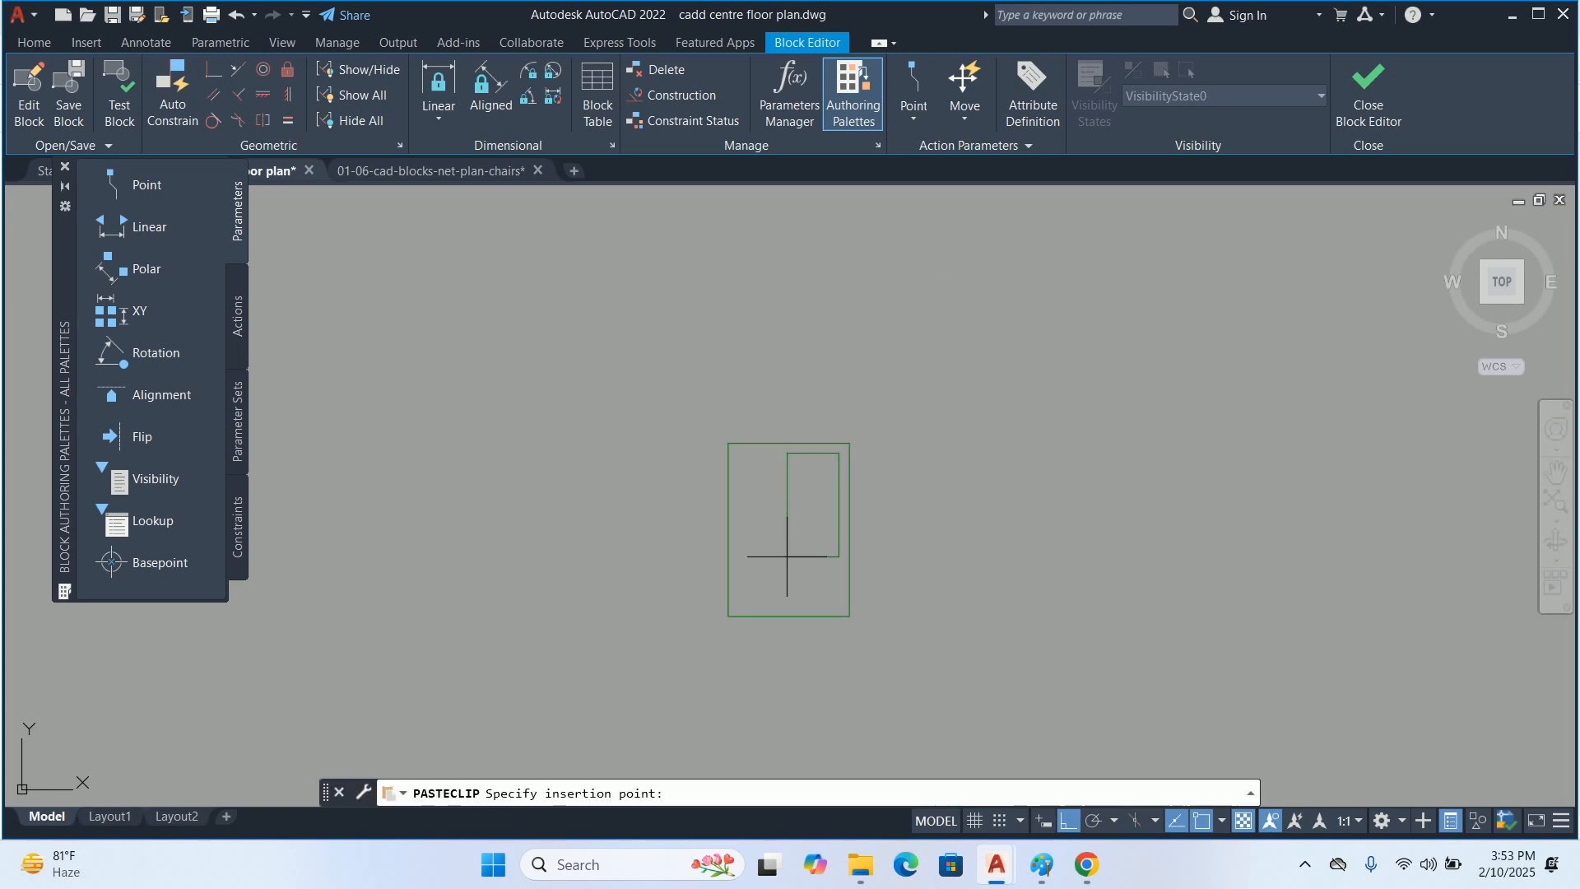
{"action": "key", "text": "Escape"}
{"action": "type", "text": "m"}
{"action": "key", "text": "Return"}
{"action": "left_click", "coordinate": [992, 553]}
{"action": "key", "text": "Return"}
{"action": "scroll", "coordinate": [988, 546], "scroll_direction": "up", "scroll_amount": 6}
{"action": "left_click", "coordinate": [1025, 581]}
{"action": "scroll", "coordinate": [1023, 579], "scroll_direction": "up", "scroll_amount": 2}
{"action": "key", "text": "Escape"}
{"action": "key", "text": "Escape"}
{"action": "key", "text": "Return"}
{"action": "left_click", "coordinate": [1034, 587]}
Move the SWITCH block 0.5 inches up and 0.5 inches right inside the outer rectangle
{"action": "key", "text": "Return"}
{"action": "scroll", "coordinate": [1021, 585], "scroll_direction": "up", "scroll_amount": 7}
{"action": "left_click", "coordinate": [1086, 571]}
{"action": "scroll", "coordinate": [1070, 543], "scroll_direction": "down", "scroll_amount": 5}
{"action": "left_click", "coordinate": [817, 514]}
{"action": "key", "text": "Escape"}
{"action": "key", "text": "Escape"}
{"action": "scroll", "coordinate": [847, 494], "scroll_direction": "up", "scroll_amount": 4}
{"action": "key", "text": "Return"}
{"action": "left_click", "coordinate": [870, 471]}
{"action": "key", "text": "Return"}
{"action": "left_click", "coordinate": [927, 473]}
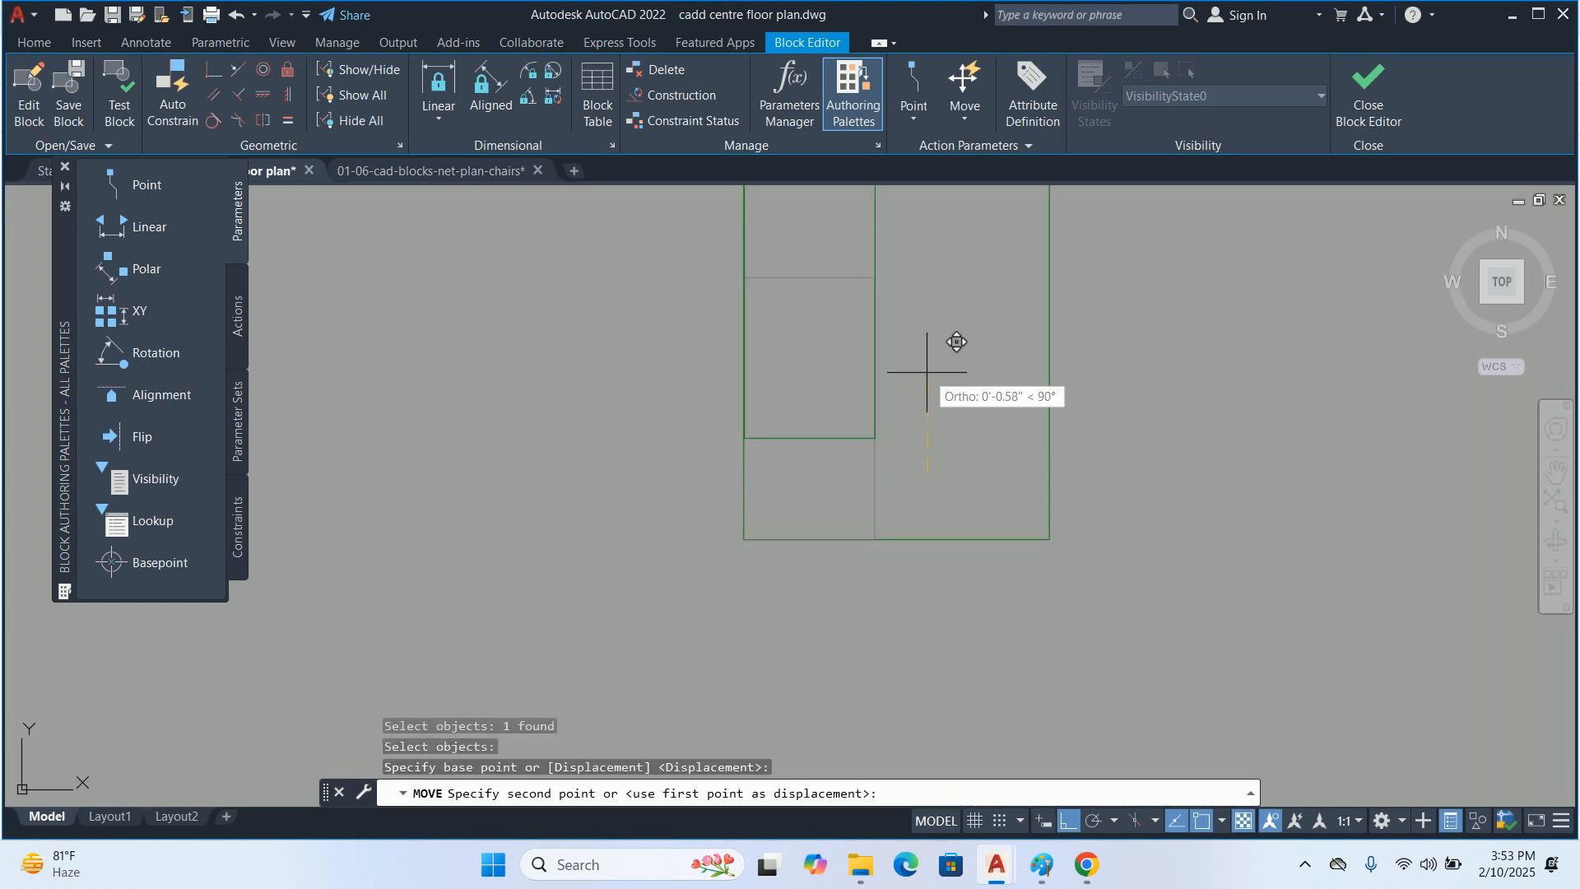
{"action": "key", "text": "Return"}
{"action": "left_click", "coordinate": [876, 450]}
{"action": "key", "text": "Return"}
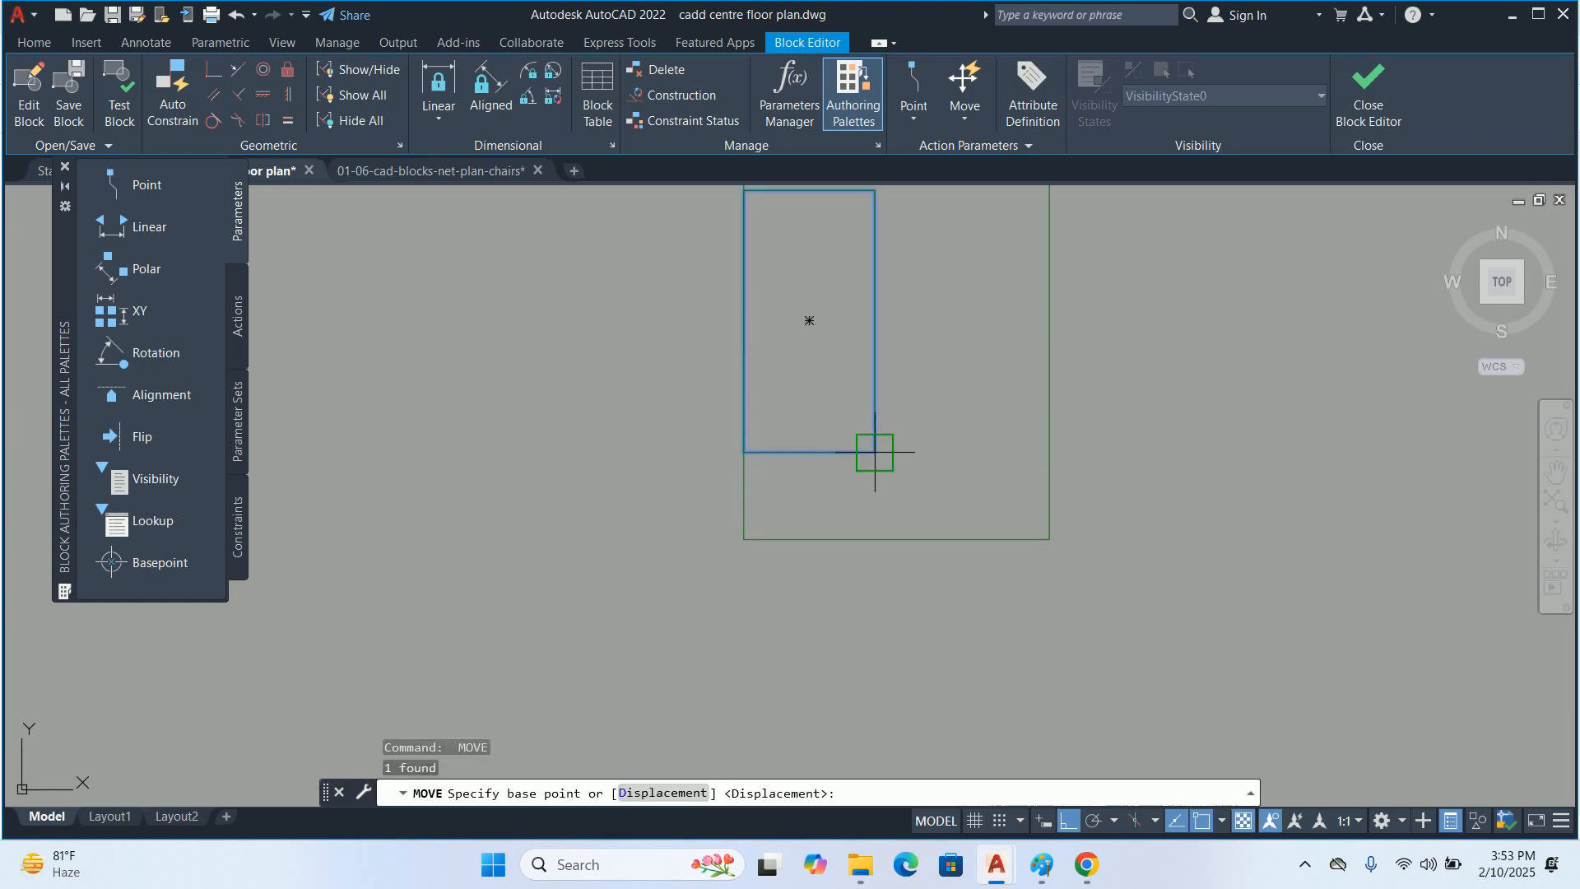
{"action": "left_click", "coordinate": [912, 437]}
{"action": "key", "text": "Return"}
{"action": "scroll", "coordinate": [952, 437], "scroll_direction": "down", "scroll_amount": 3}
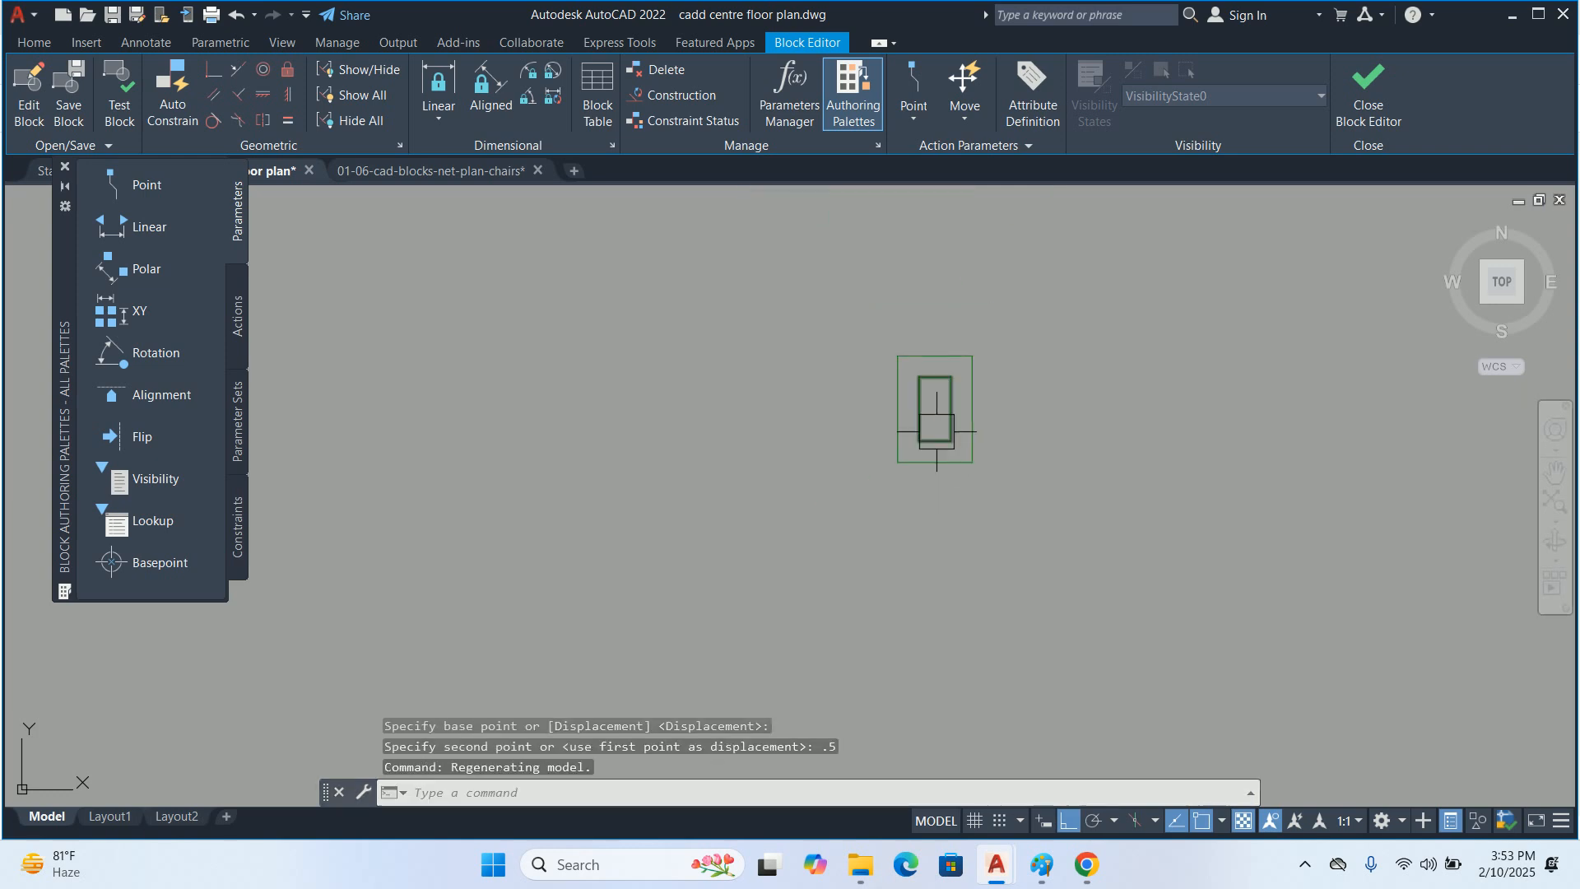
{"action": "key", "text": "Escape"}
{"action": "scroll", "coordinate": [895, 481], "scroll_direction": "up", "scroll_amount": 1}
{"action": "key", "text": "Escape"}
{"action": "key", "text": "Escape"}
{"action": "key", "text": "Escape"}
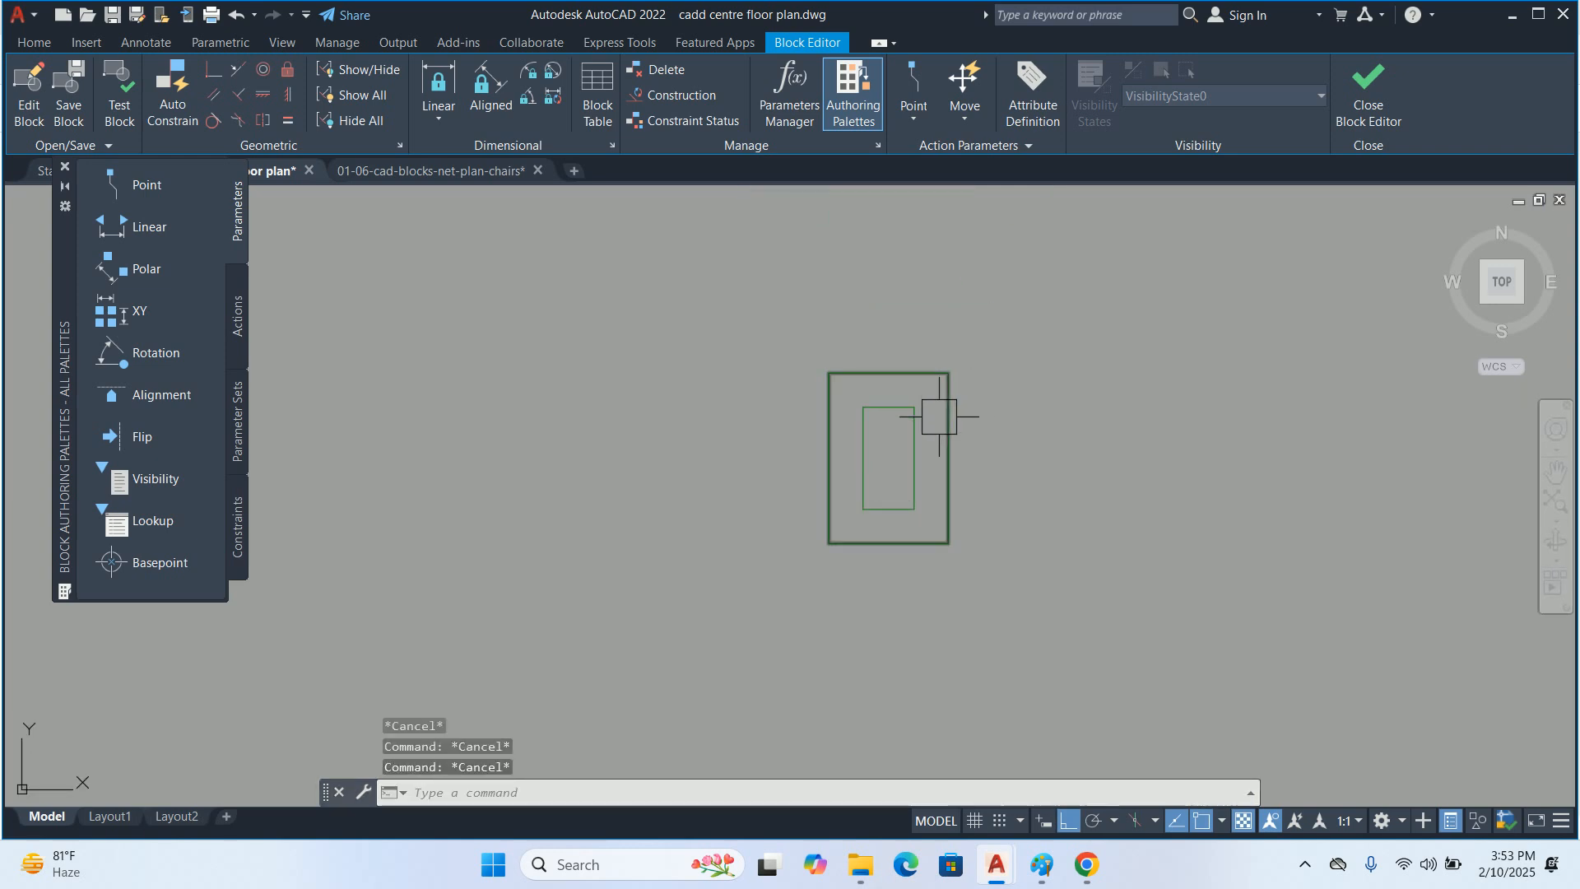
Add a point parameter at the outer rectangle's lower-left corner with its label to the left
{"action": "middle_click_drag", "start_coordinate": [938, 441], "coordinate": [839, 437]}
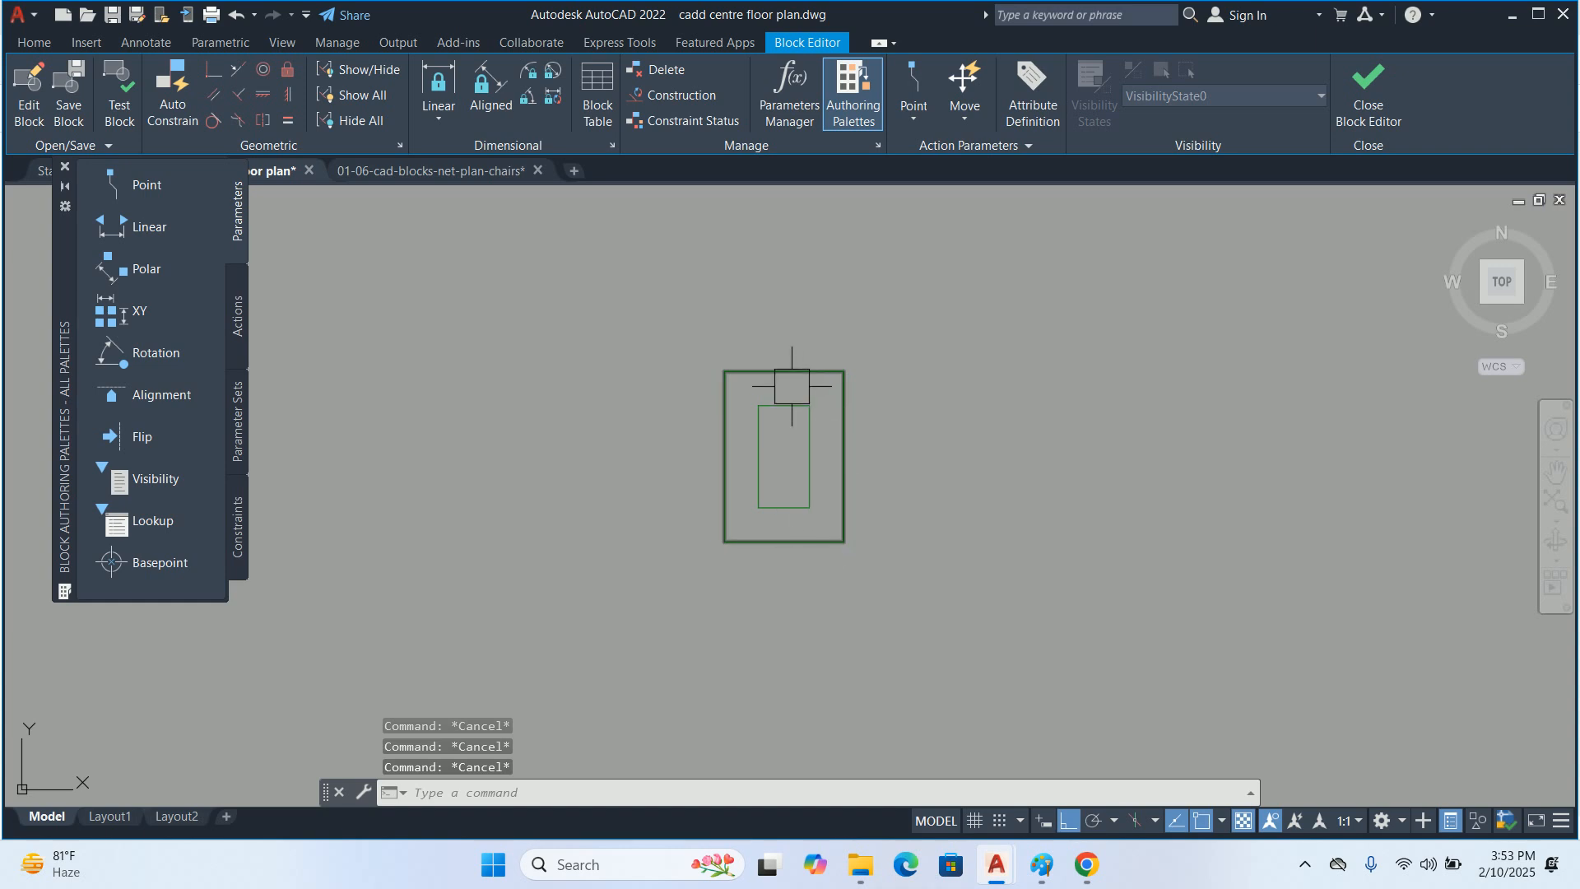
{"action": "middle_click_drag", "start_coordinate": [804, 405], "coordinate": [774, 400]}
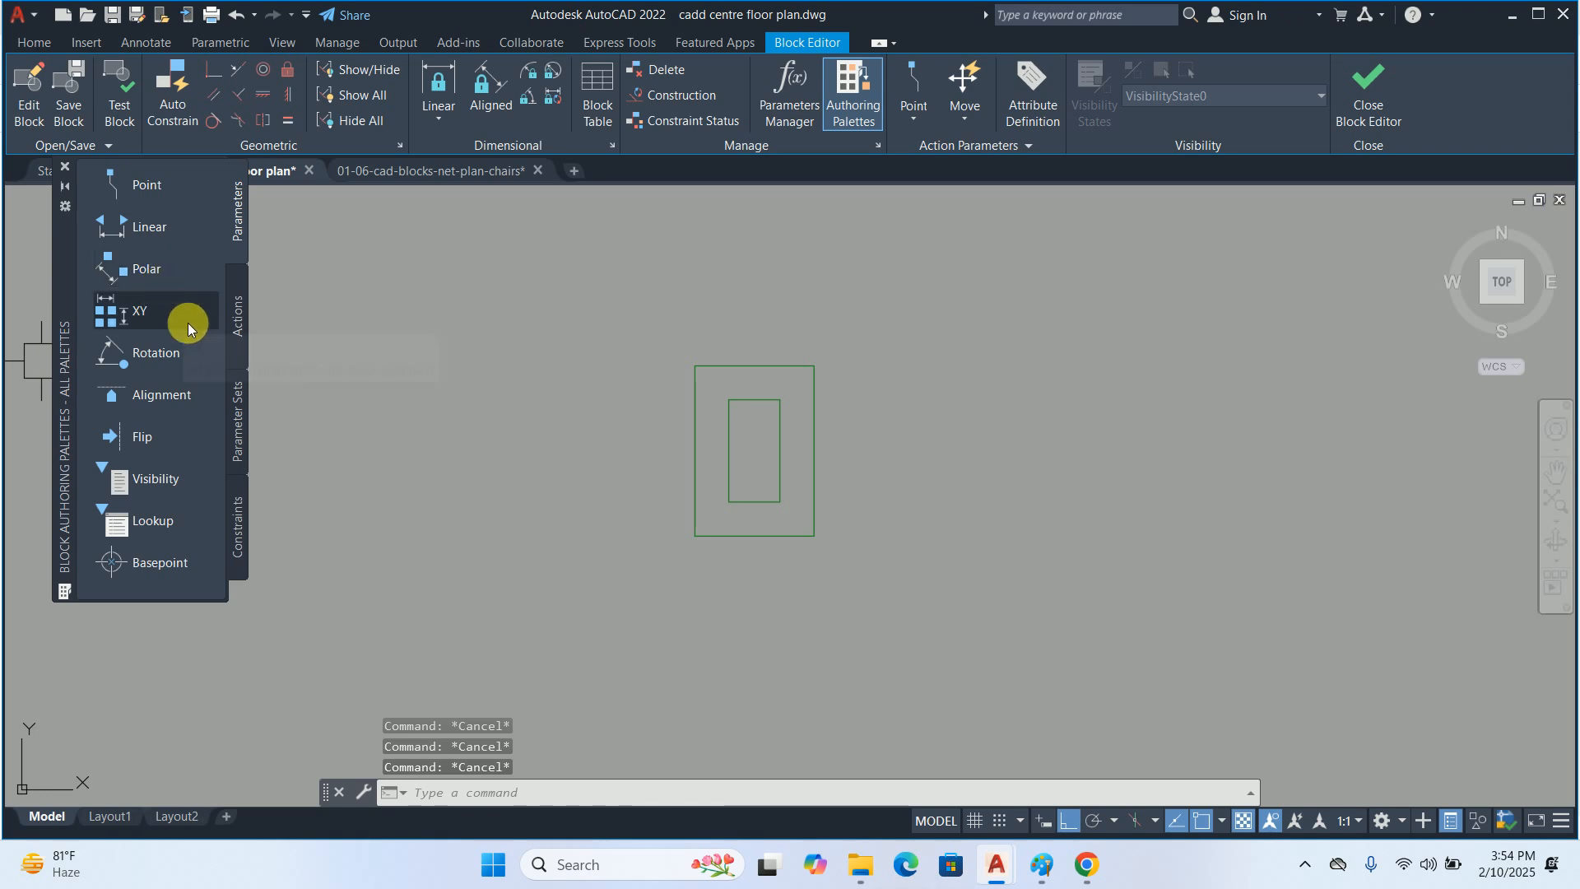
{"action": "left_click", "coordinate": [133, 178]}
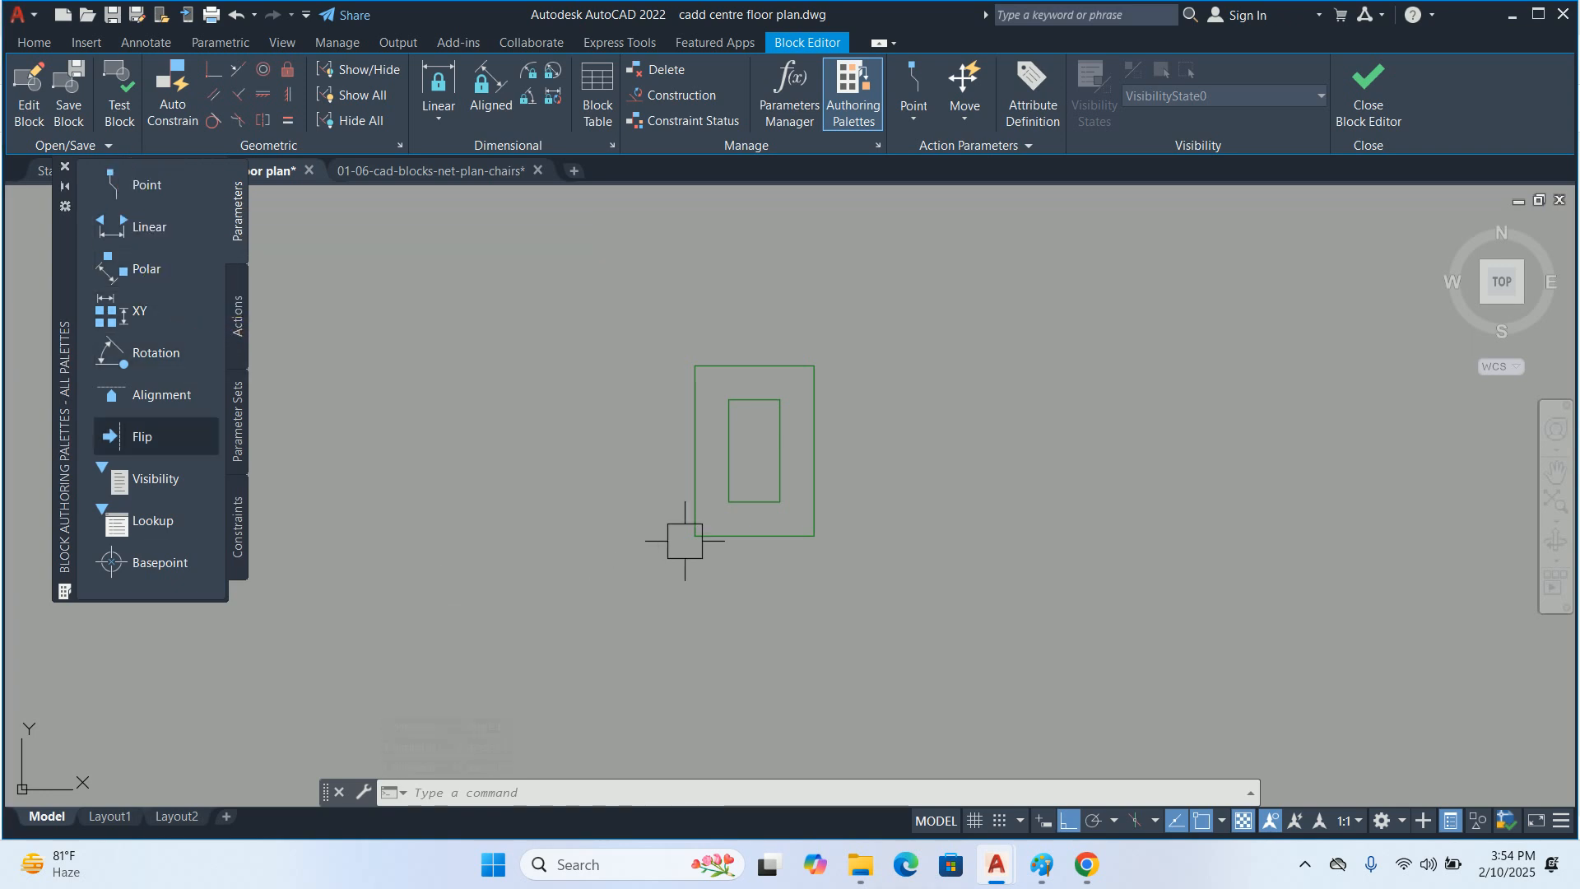
{"action": "left_click", "coordinate": [134, 183]}
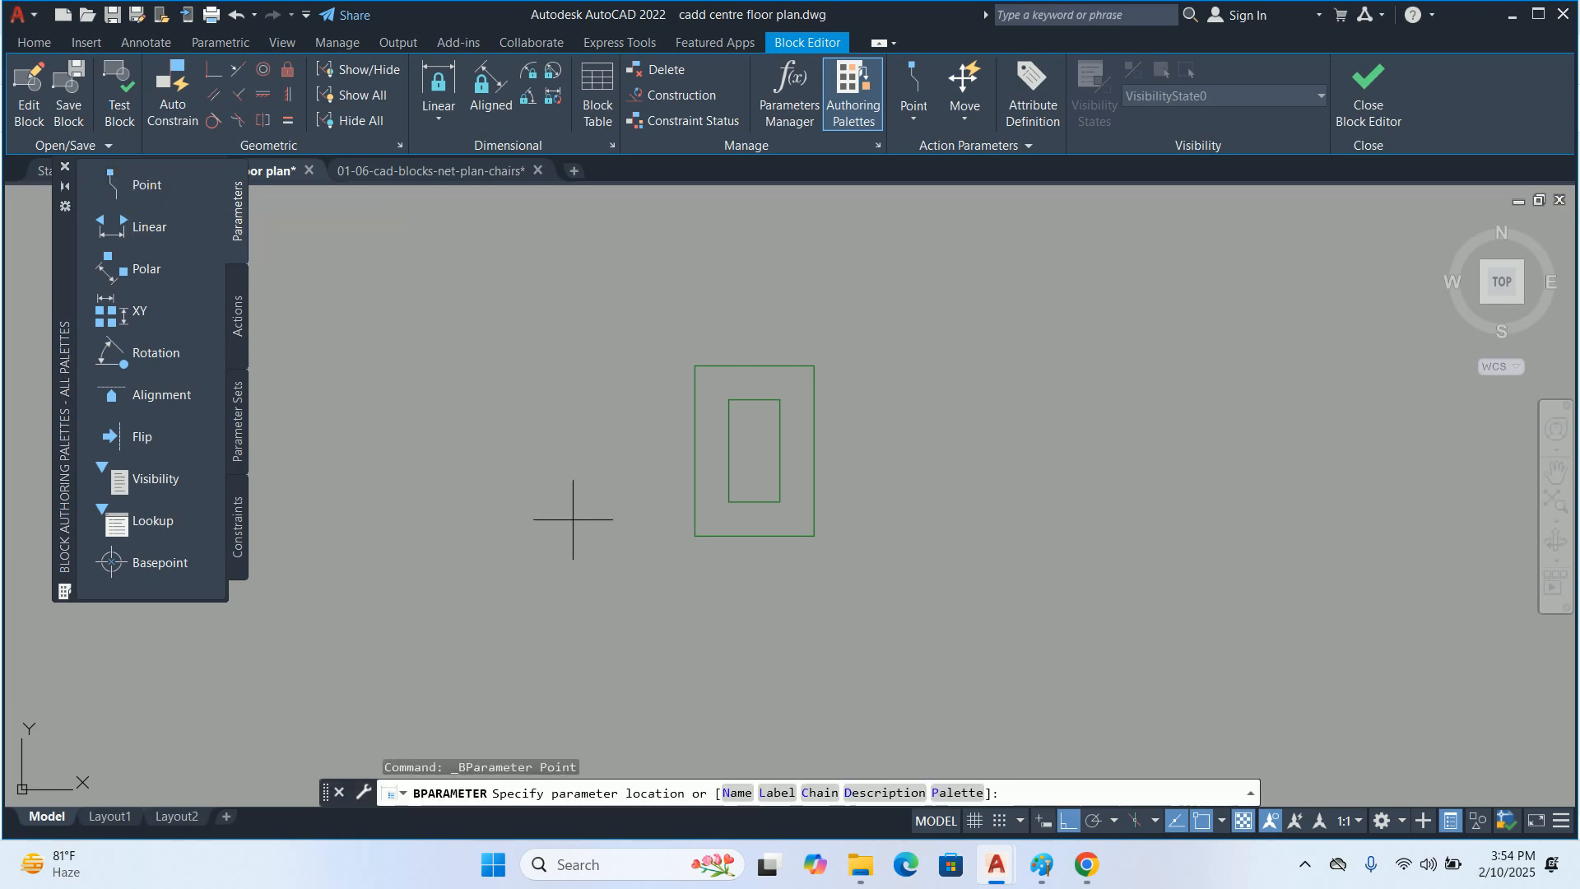
{"action": "left_click", "coordinate": [695, 536]}
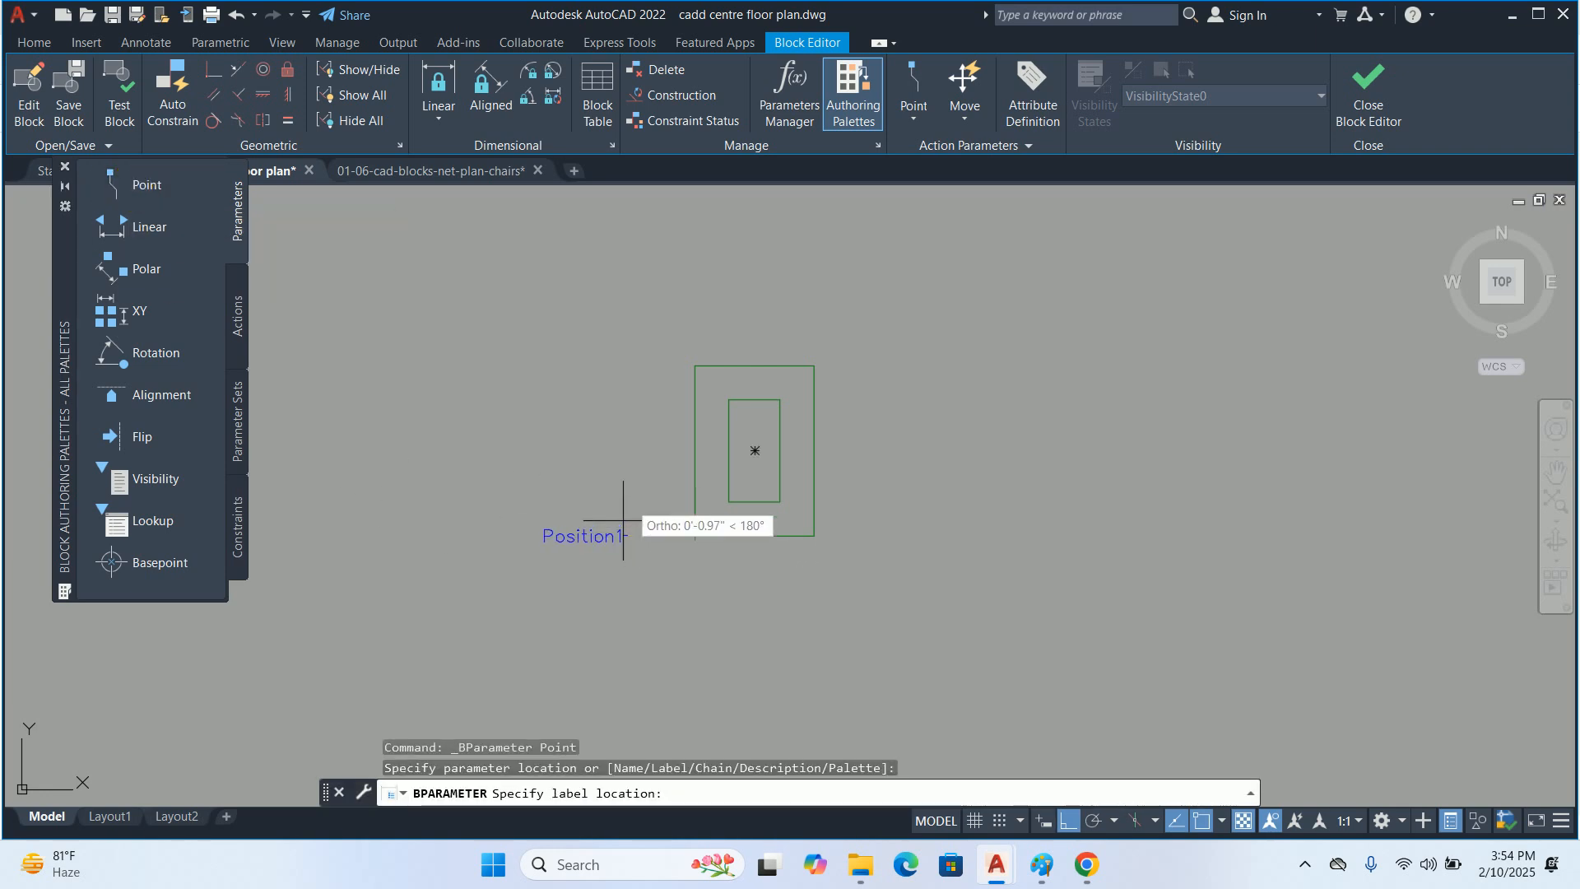
{"action": "left_click", "coordinate": [634, 519]}
{"action": "middle_click_drag", "start_coordinate": [645, 572], "coordinate": [539, 572]}
{"action": "key", "text": "Escape"}
{"action": "key", "text": "Escape"}
{"action": "key", "text": "Escape"}
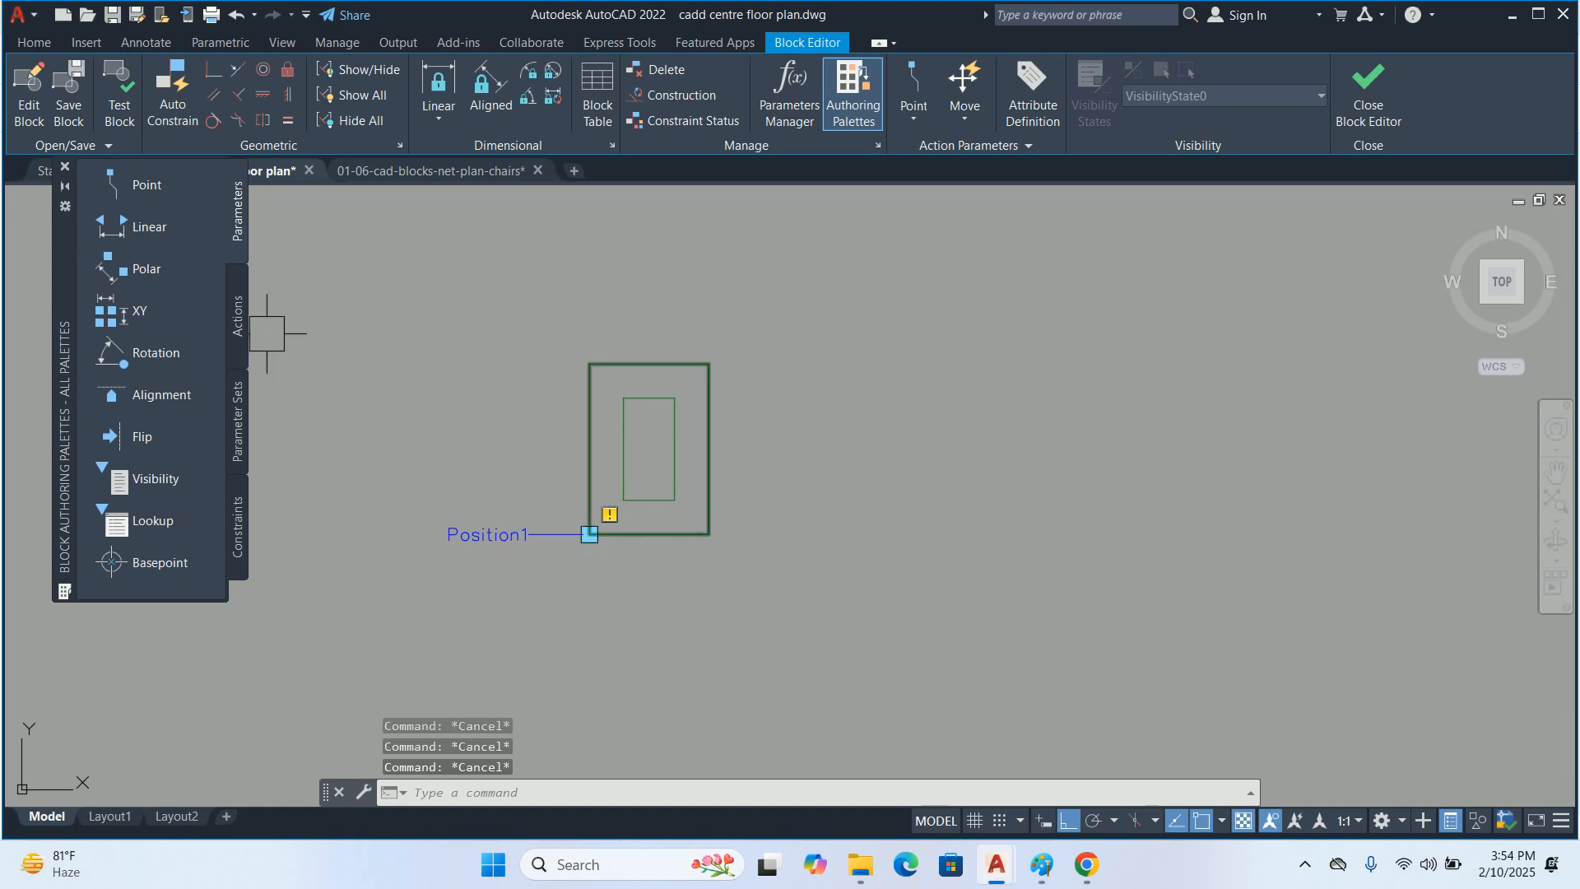
Assign a Stretch action to the point parameter, framing the outer rectangle's right side and selecting the outer rectangle
{"action": "left_click", "coordinate": [238, 316]}
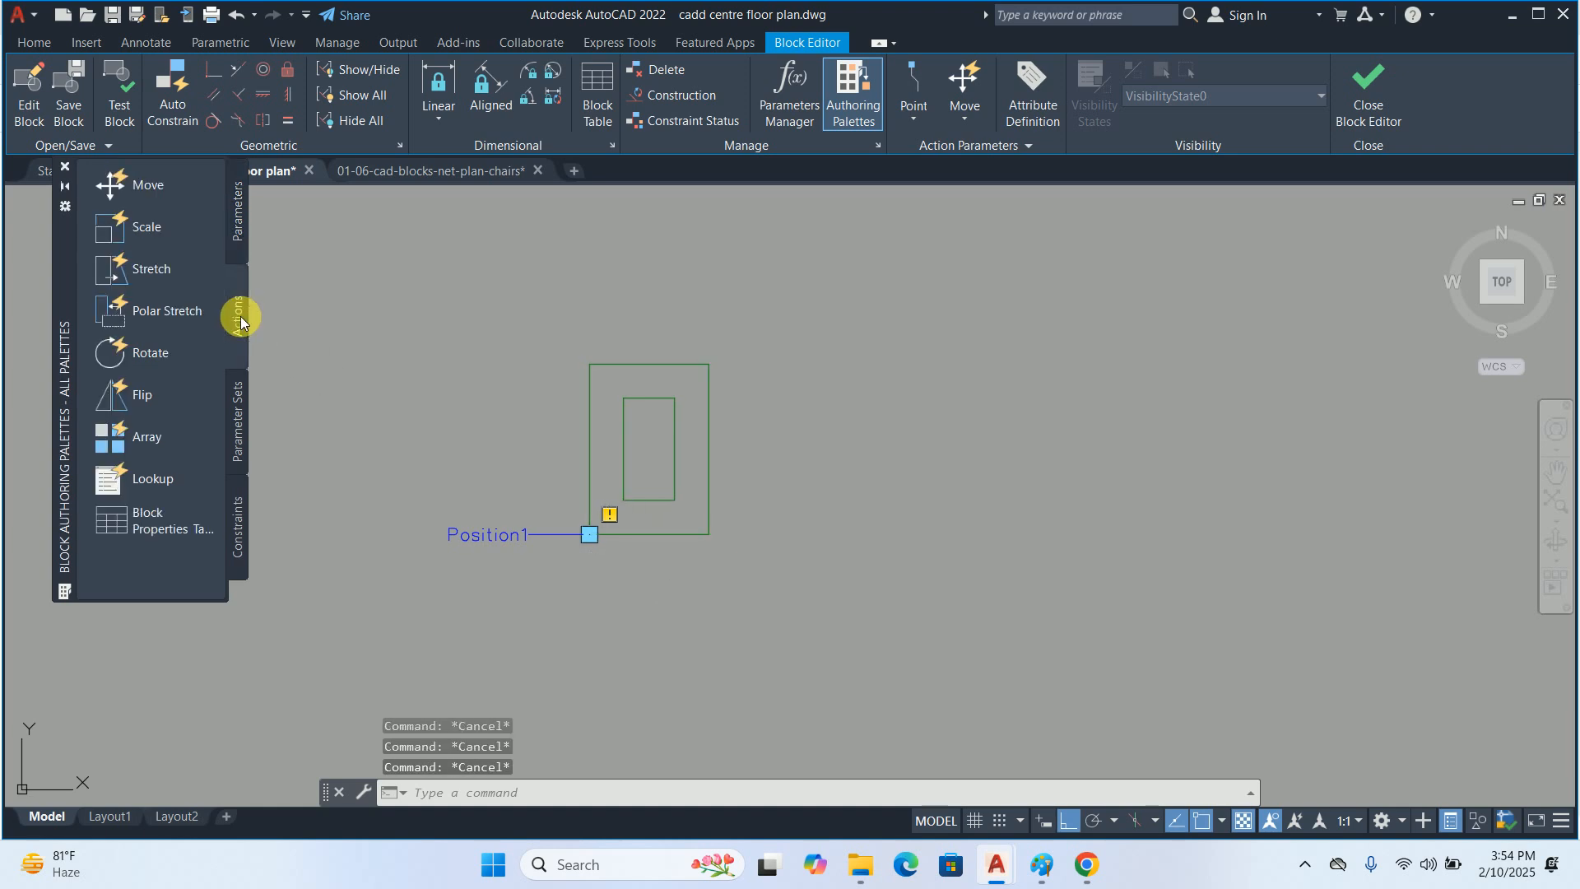
{"action": "left_click", "coordinate": [128, 270]}
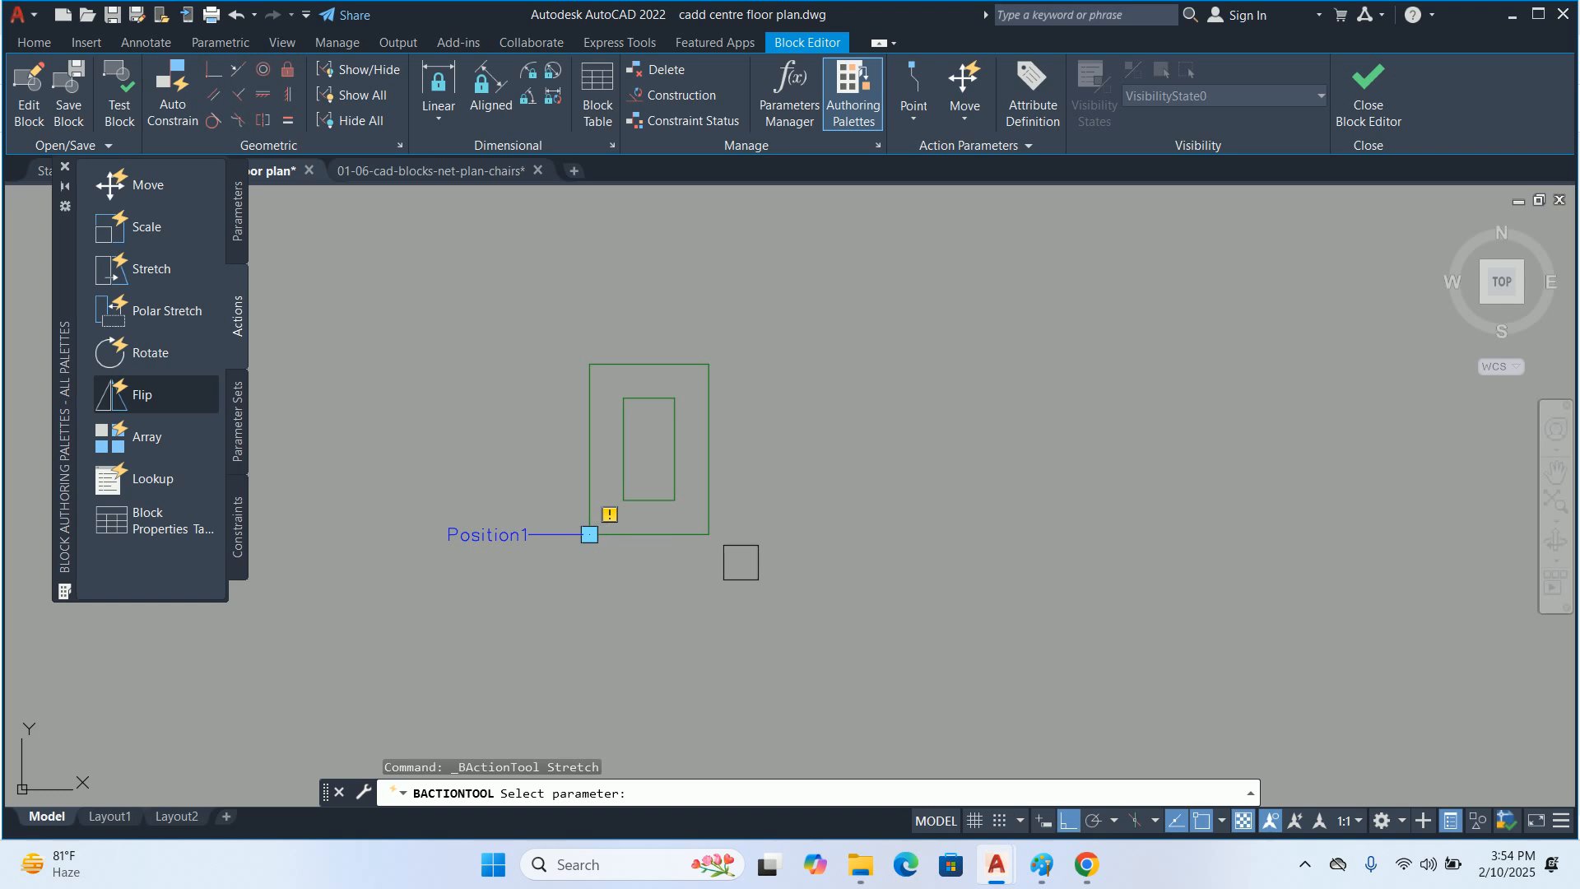
{"action": "left_click", "coordinate": [516, 534]}
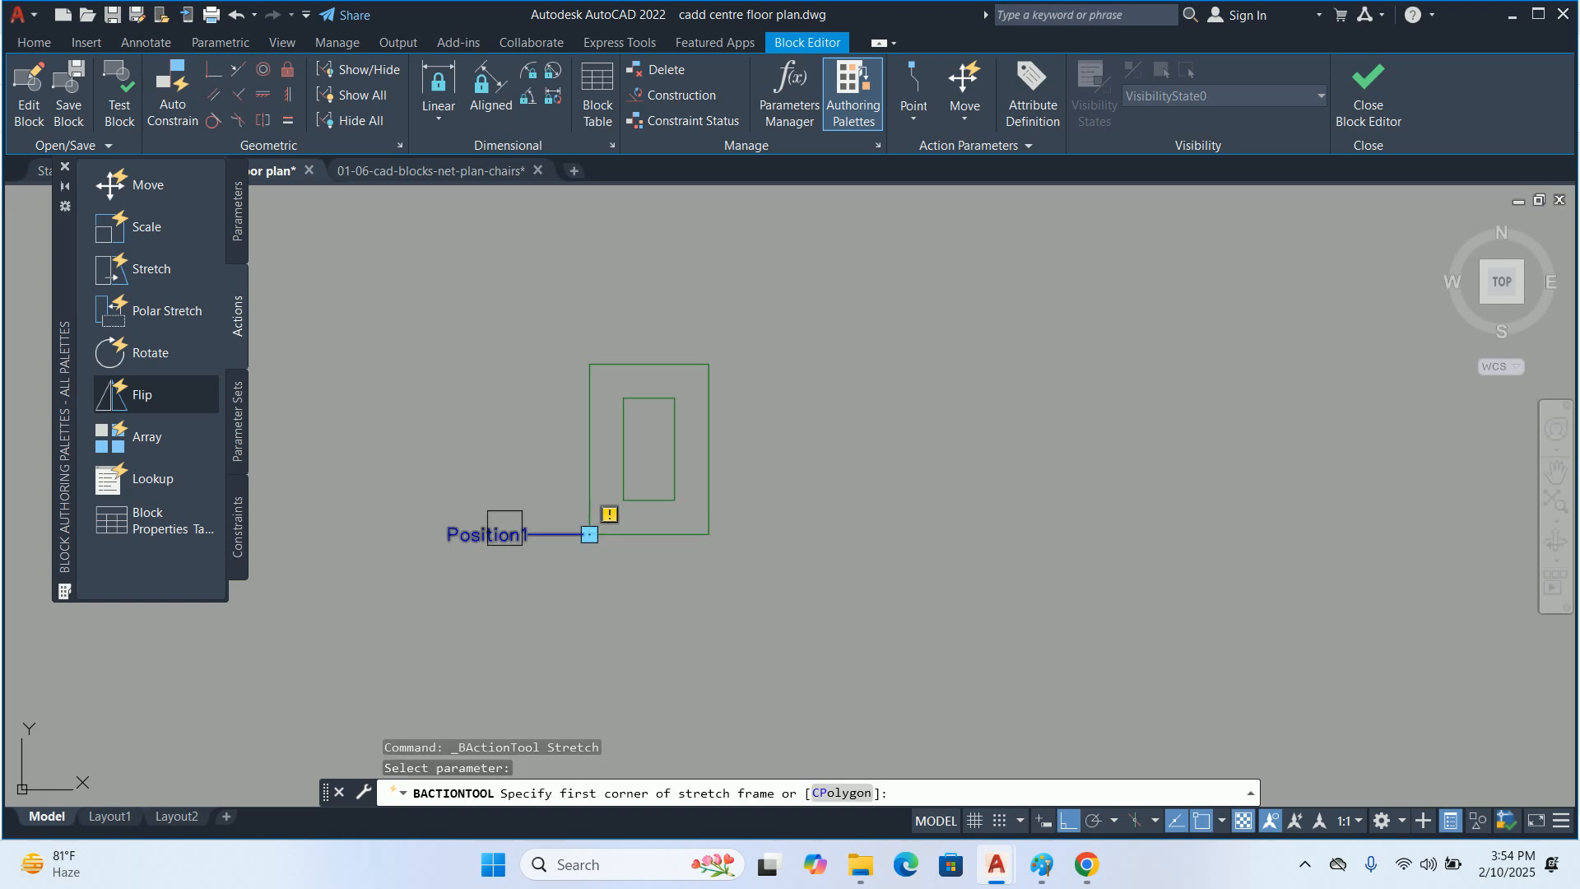
{"action": "left_click", "coordinate": [781, 609]}
{"action": "left_click", "coordinate": [687, 306]}
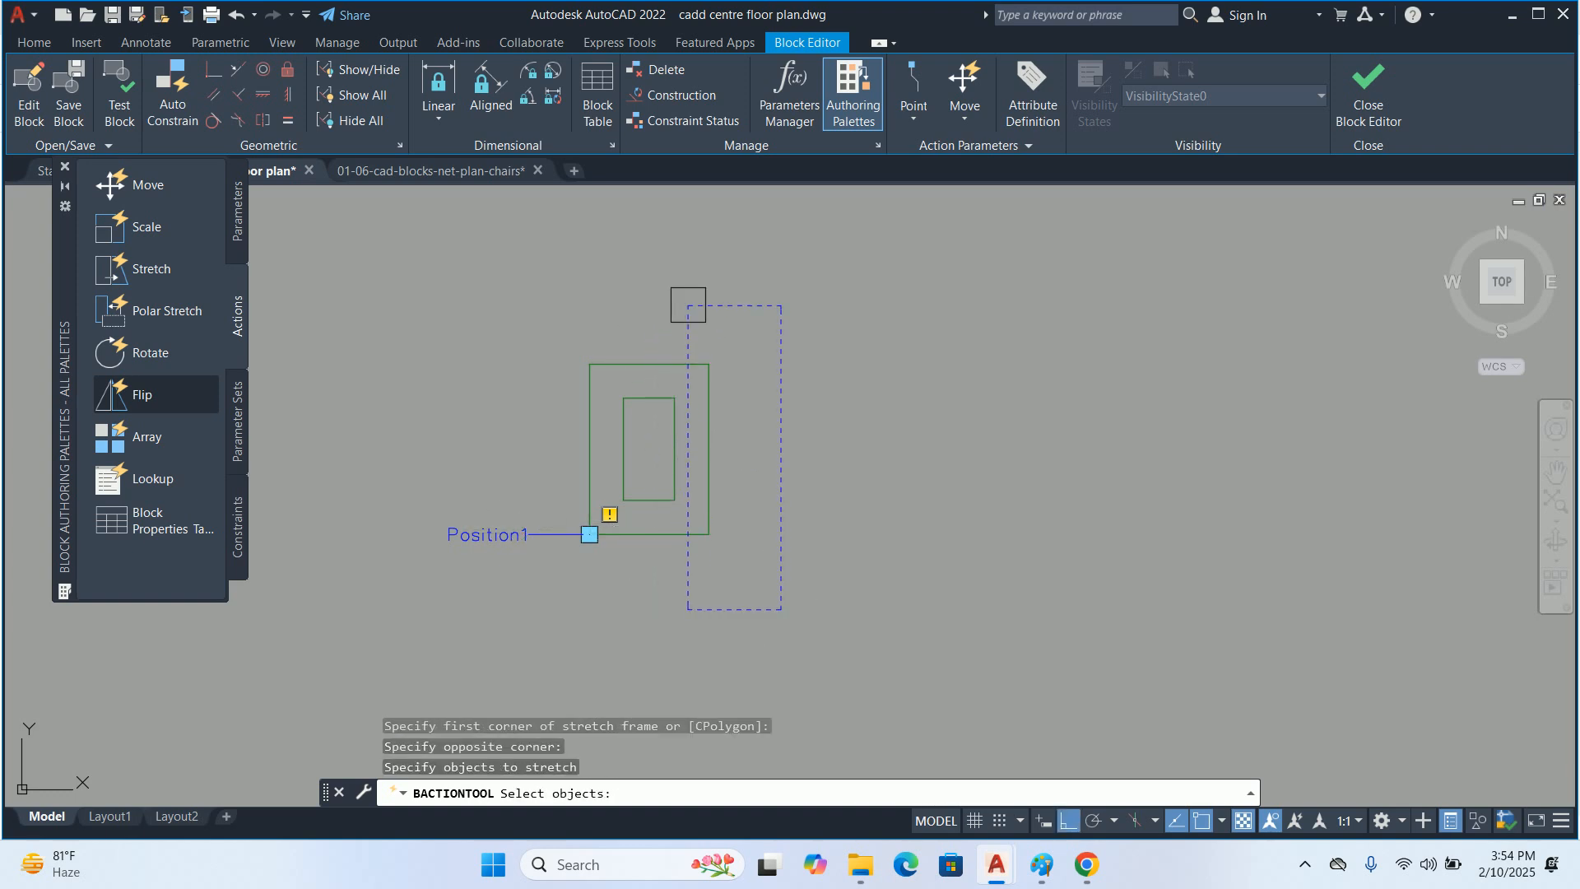
{"action": "scroll", "coordinate": [753, 526], "scroll_direction": "up", "scroll_amount": 4}
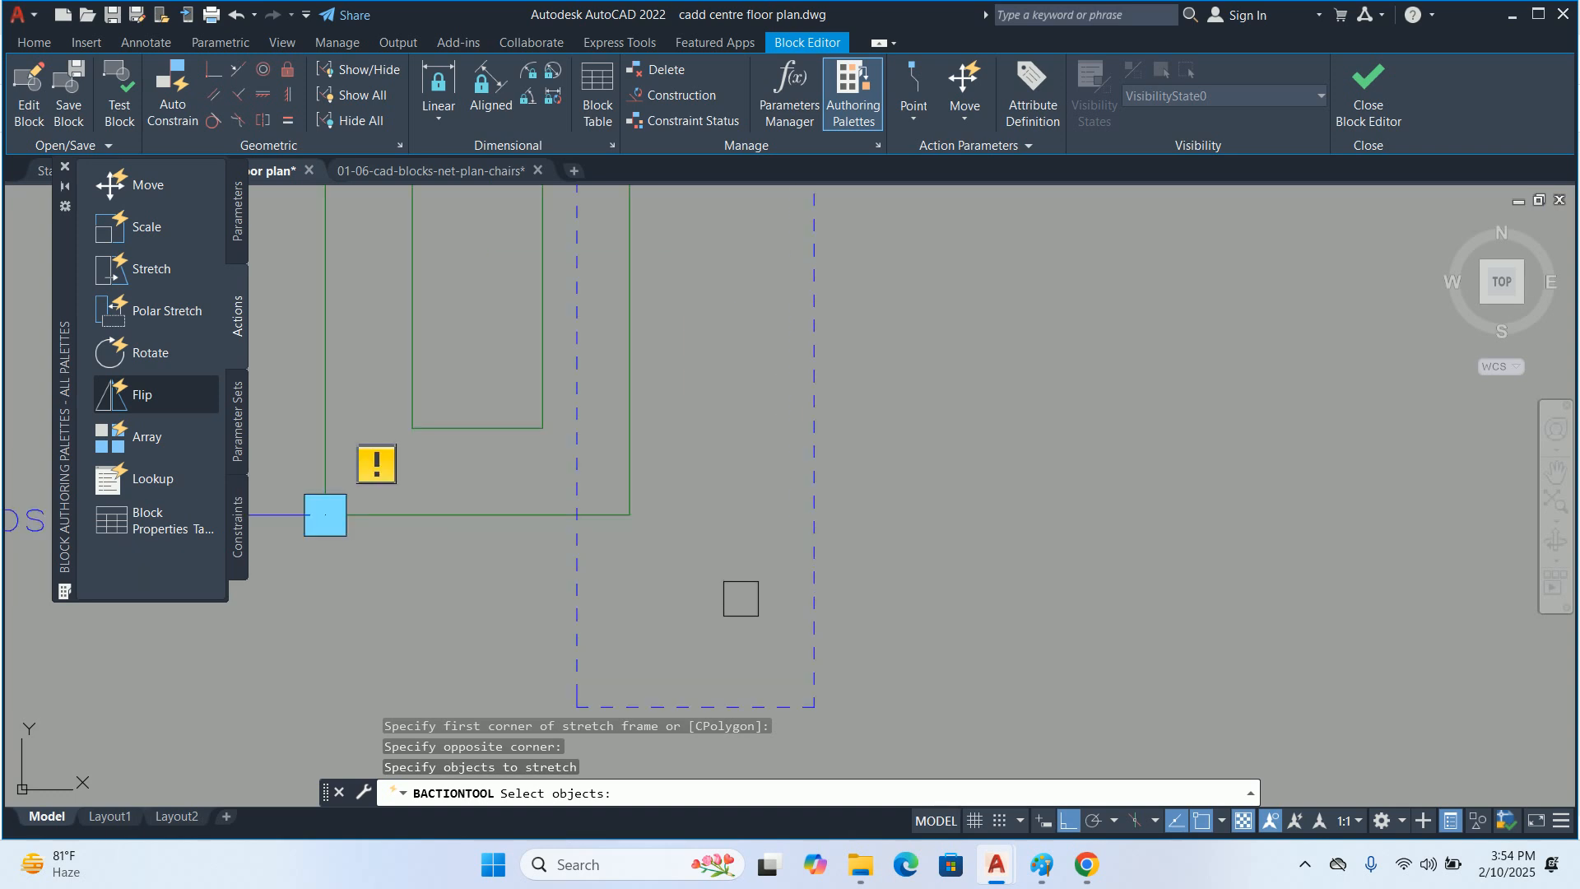
{"action": "left_click", "coordinate": [747, 620]}
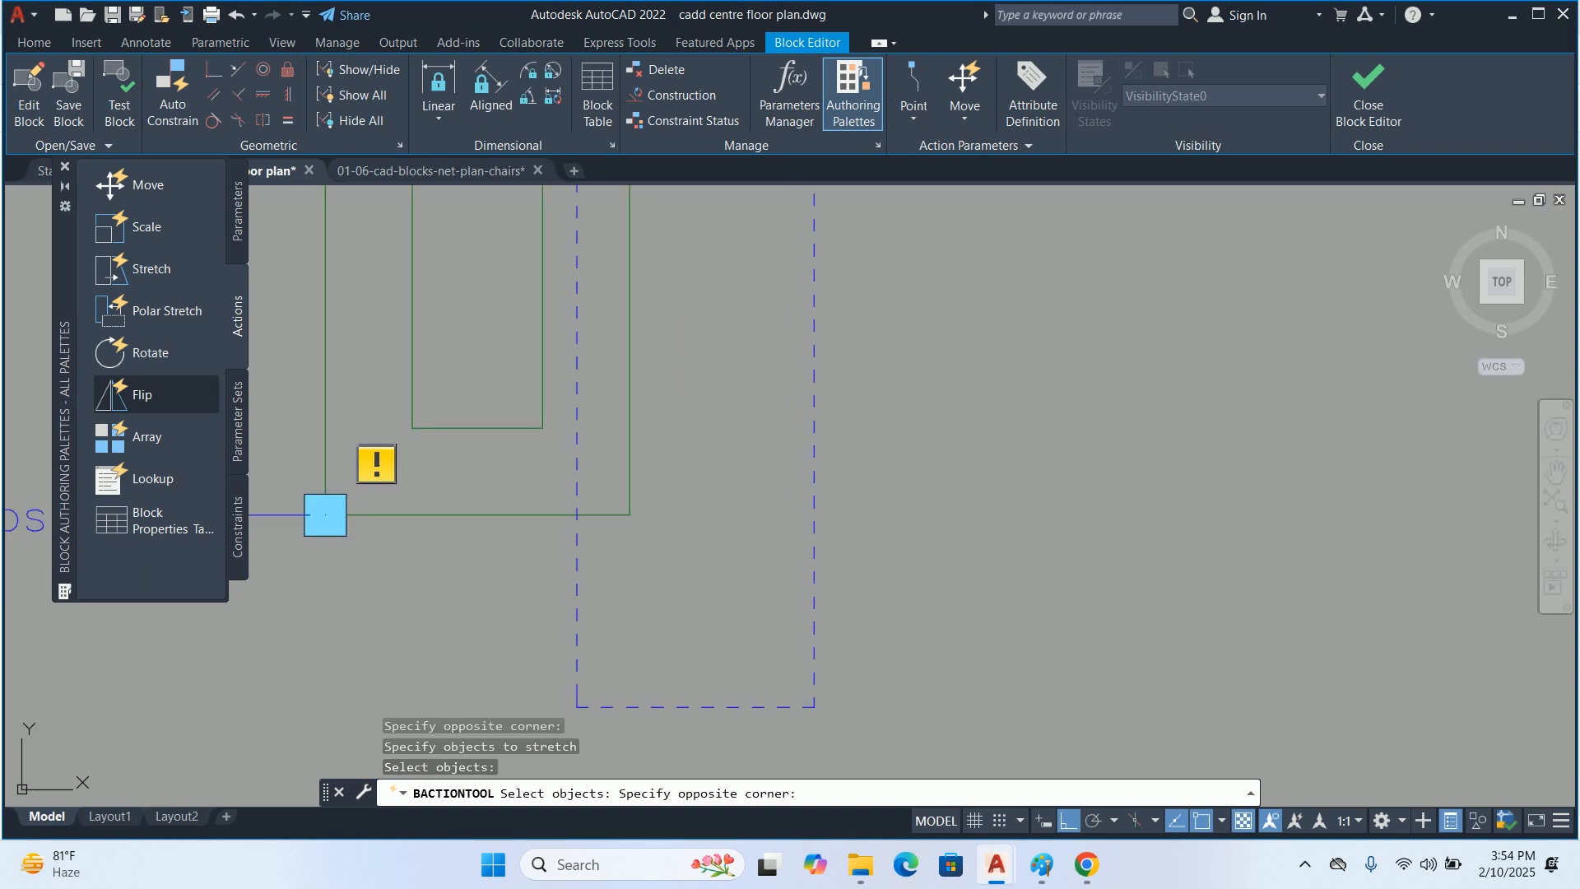
{"action": "scroll", "coordinate": [607, 480], "scroll_direction": "down", "scroll_amount": 2}
{"action": "middle_click_drag", "start_coordinate": [604, 479], "coordinate": [605, 576]}
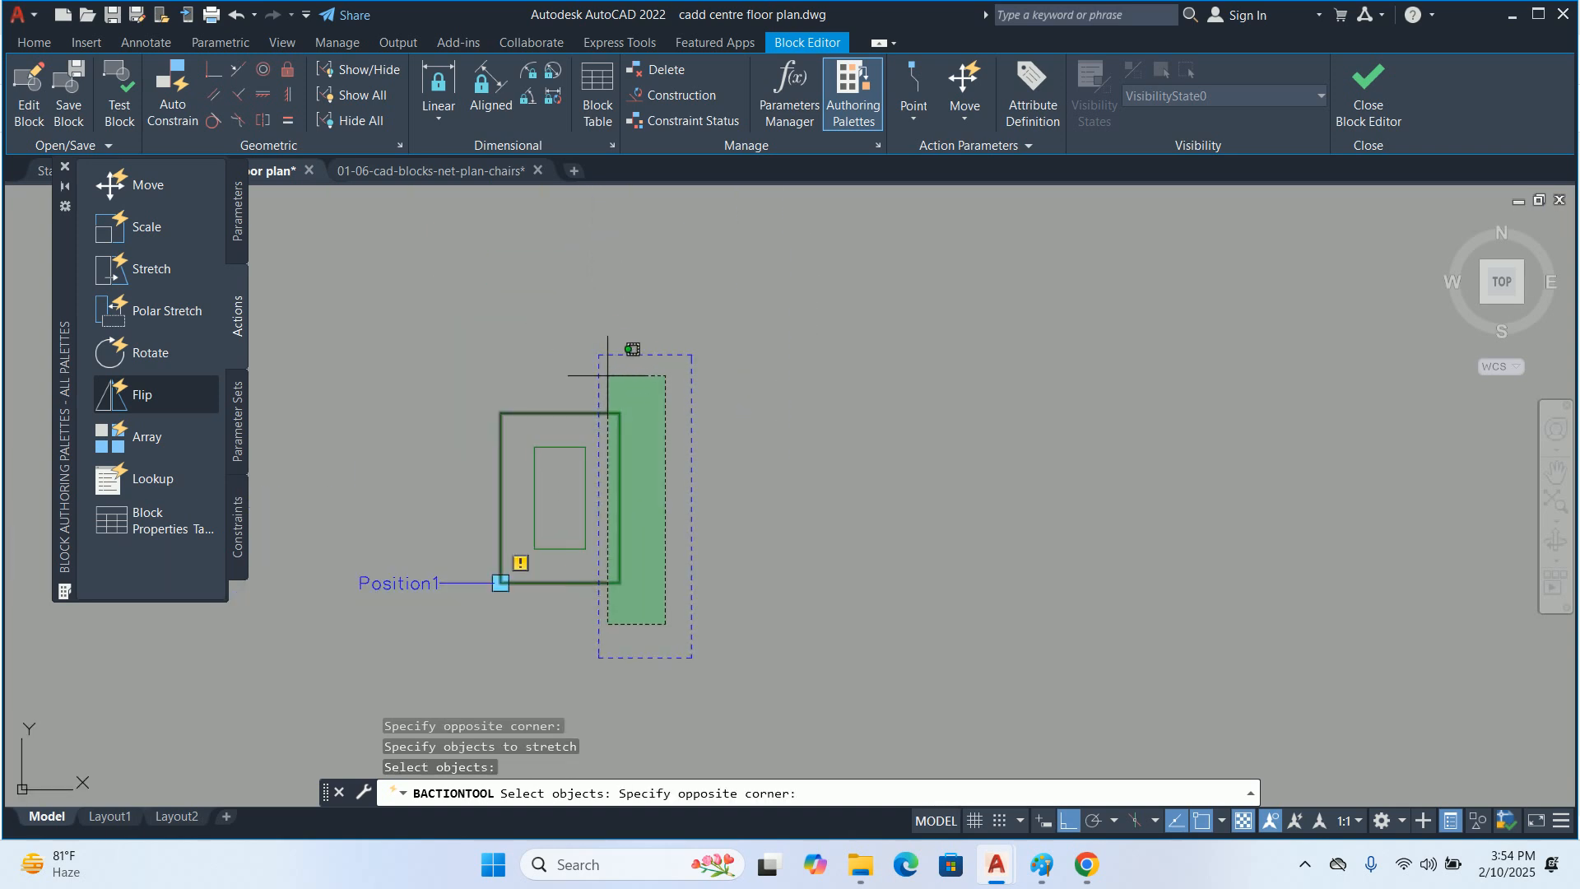
{"action": "left_click", "coordinate": [625, 353]}
{"action": "middle_click_drag", "start_coordinate": [616, 366], "coordinate": [635, 394]}
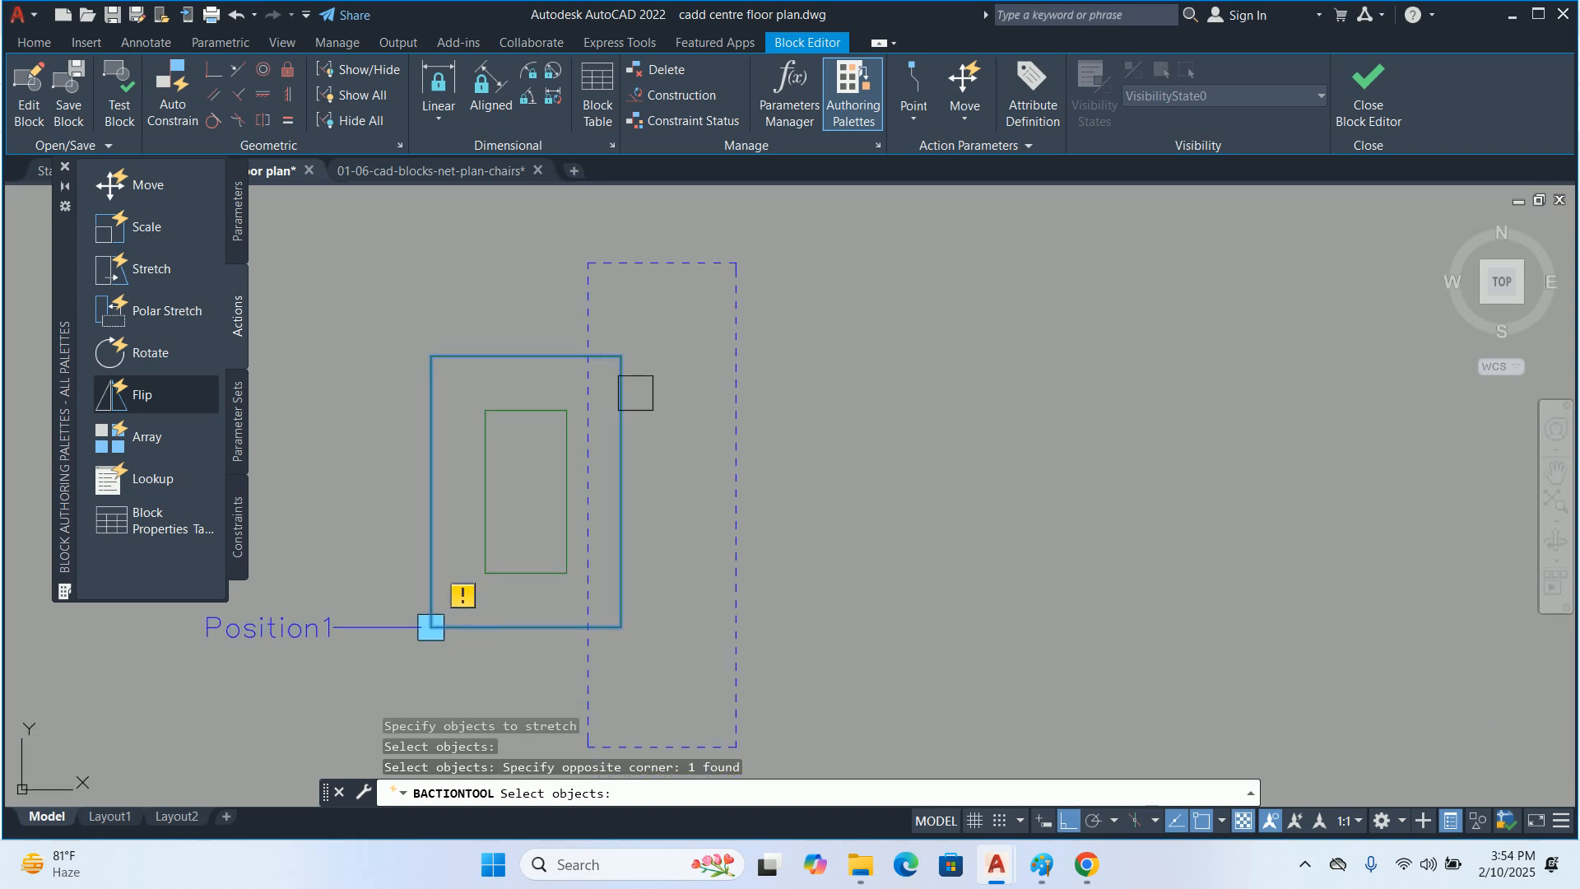
{"action": "key", "text": "Return"}
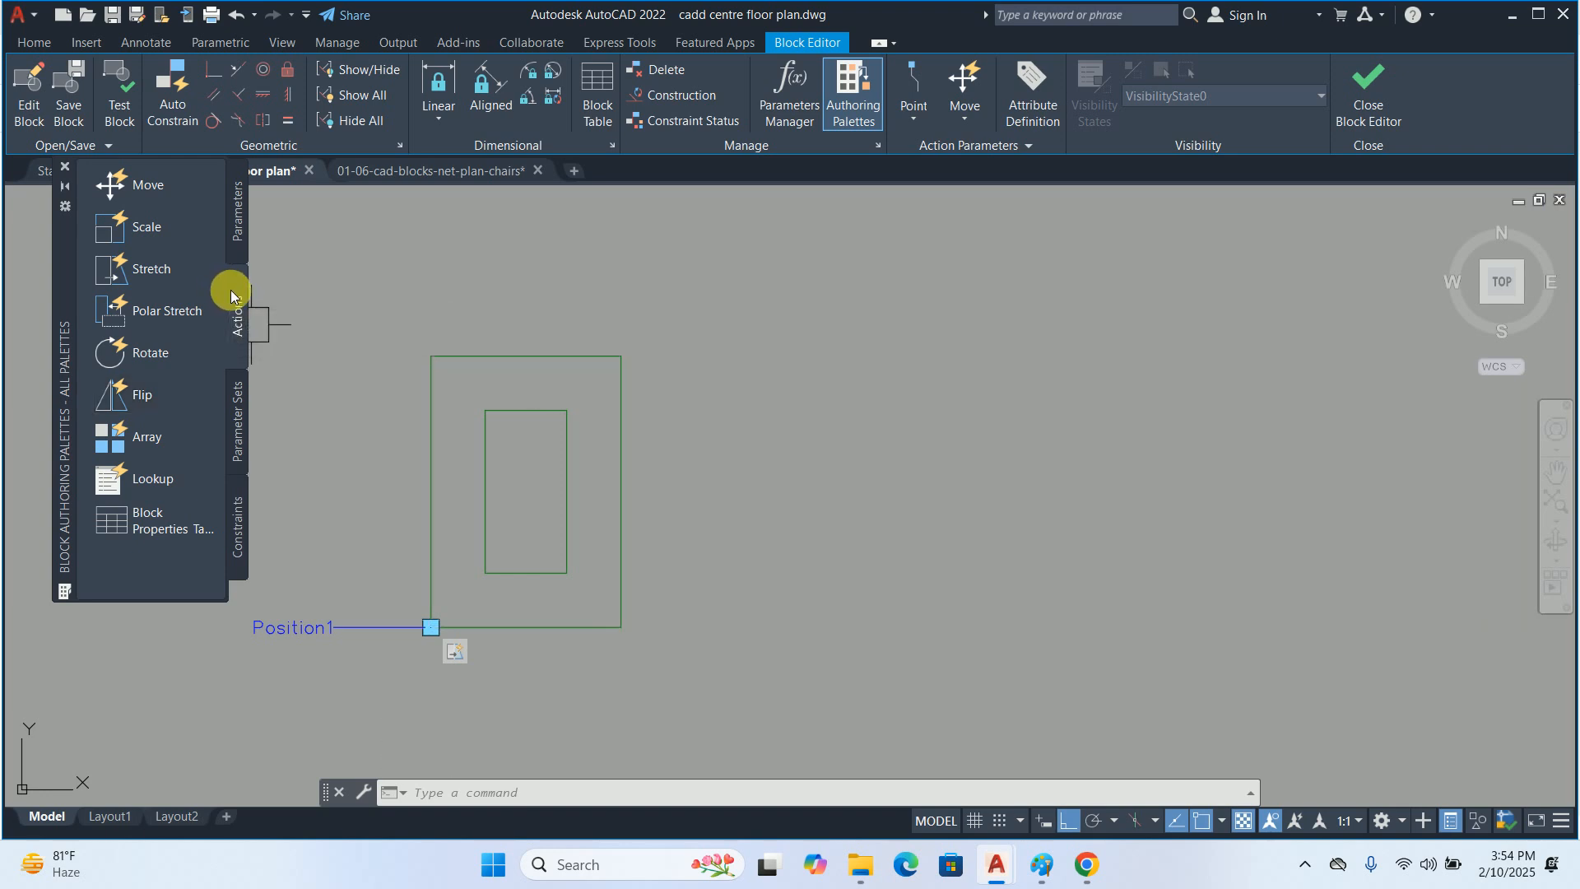
Undo the stretch action and the point parameter, and redo only the point parameter
{"action": "key", "text": "ctrl+z"}
{"action": "key", "text": "ctrl+z"}
{"action": "key", "text": "ctrl+z"}
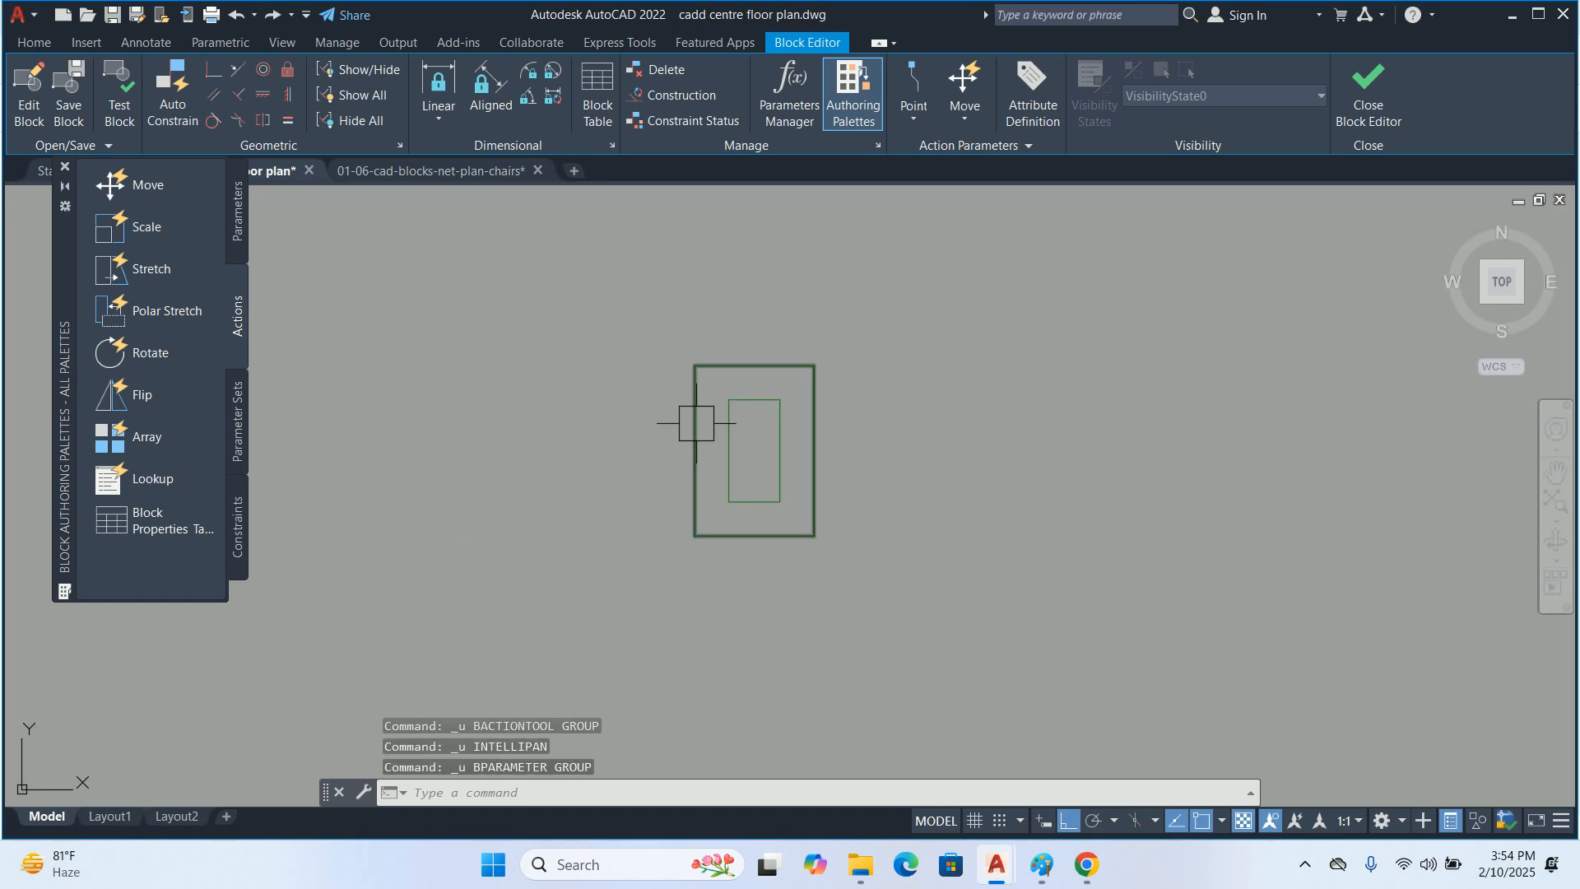
{"action": "key", "text": "ctrl+y"}
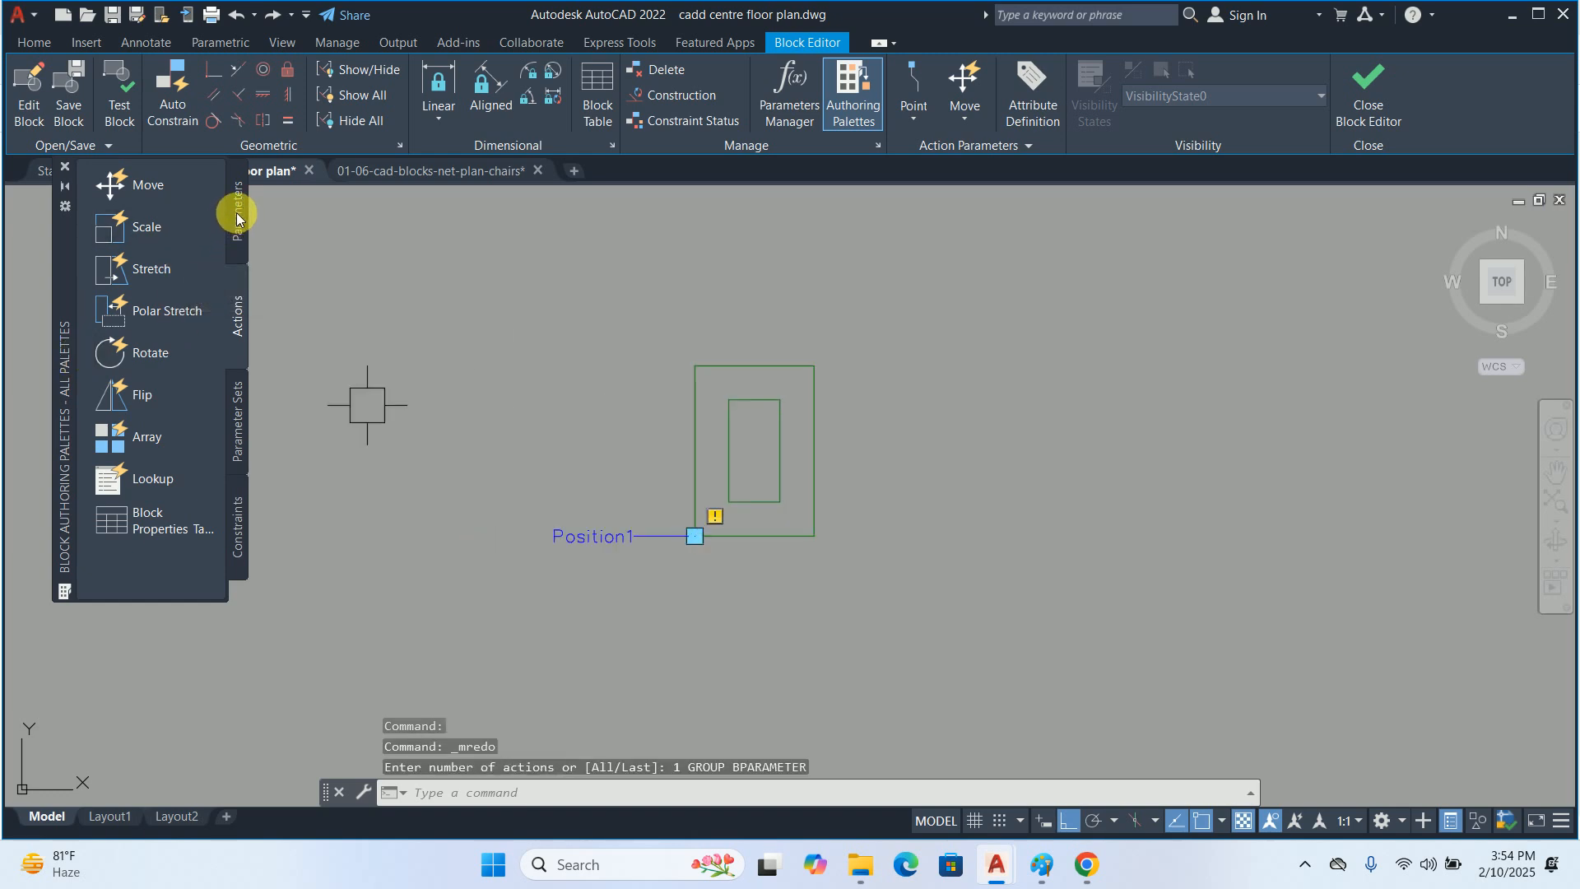
Add a linear parameter across the outer rectangle's top edge and delete the point parameter at its lower-left corner
{"action": "left_click", "coordinate": [236, 215]}
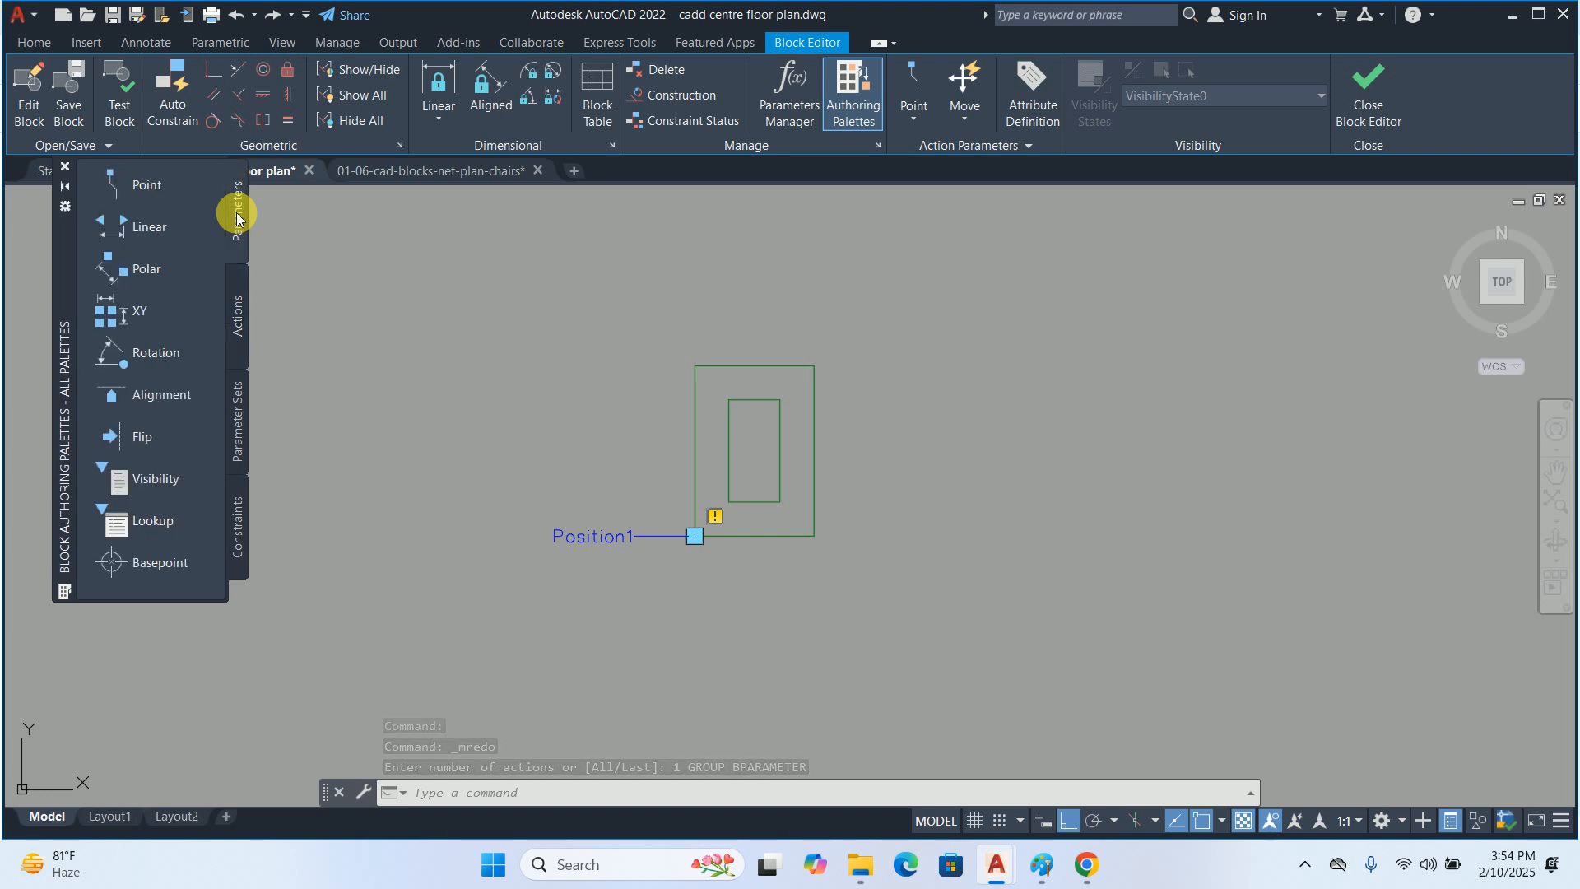
{"action": "left_click", "coordinate": [166, 224]}
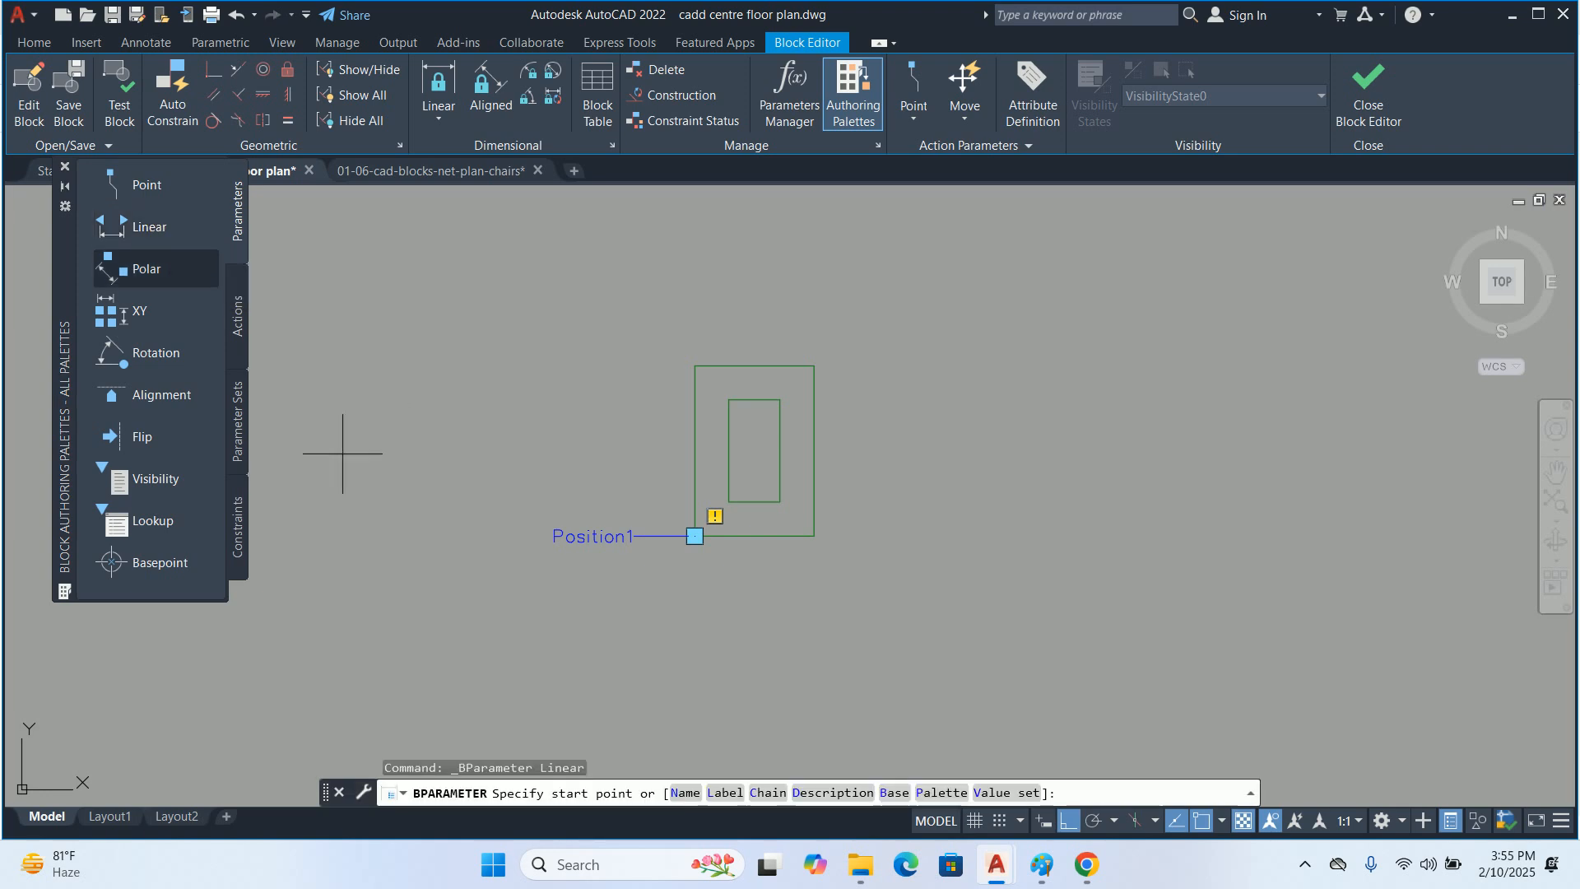
{"action": "left_click", "coordinate": [696, 366]}
{"action": "left_click", "coordinate": [814, 366]}
{"action": "left_click", "coordinate": [745, 320]}
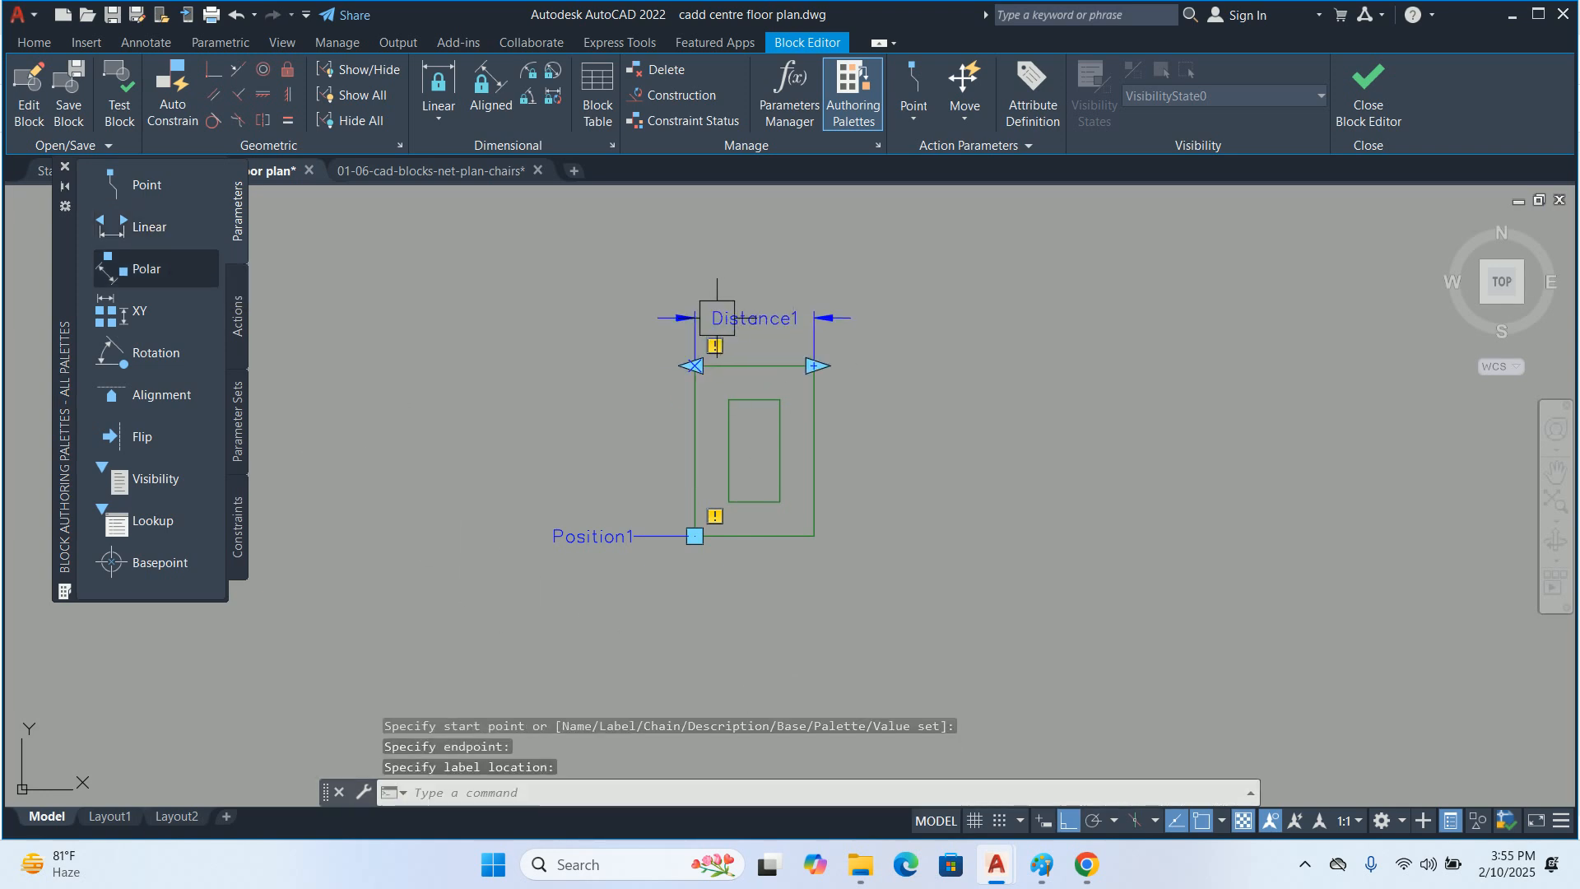
{"action": "key", "text": "Escape"}
{"action": "left_click", "coordinate": [566, 544]}
{"action": "key", "text": "Delete"}
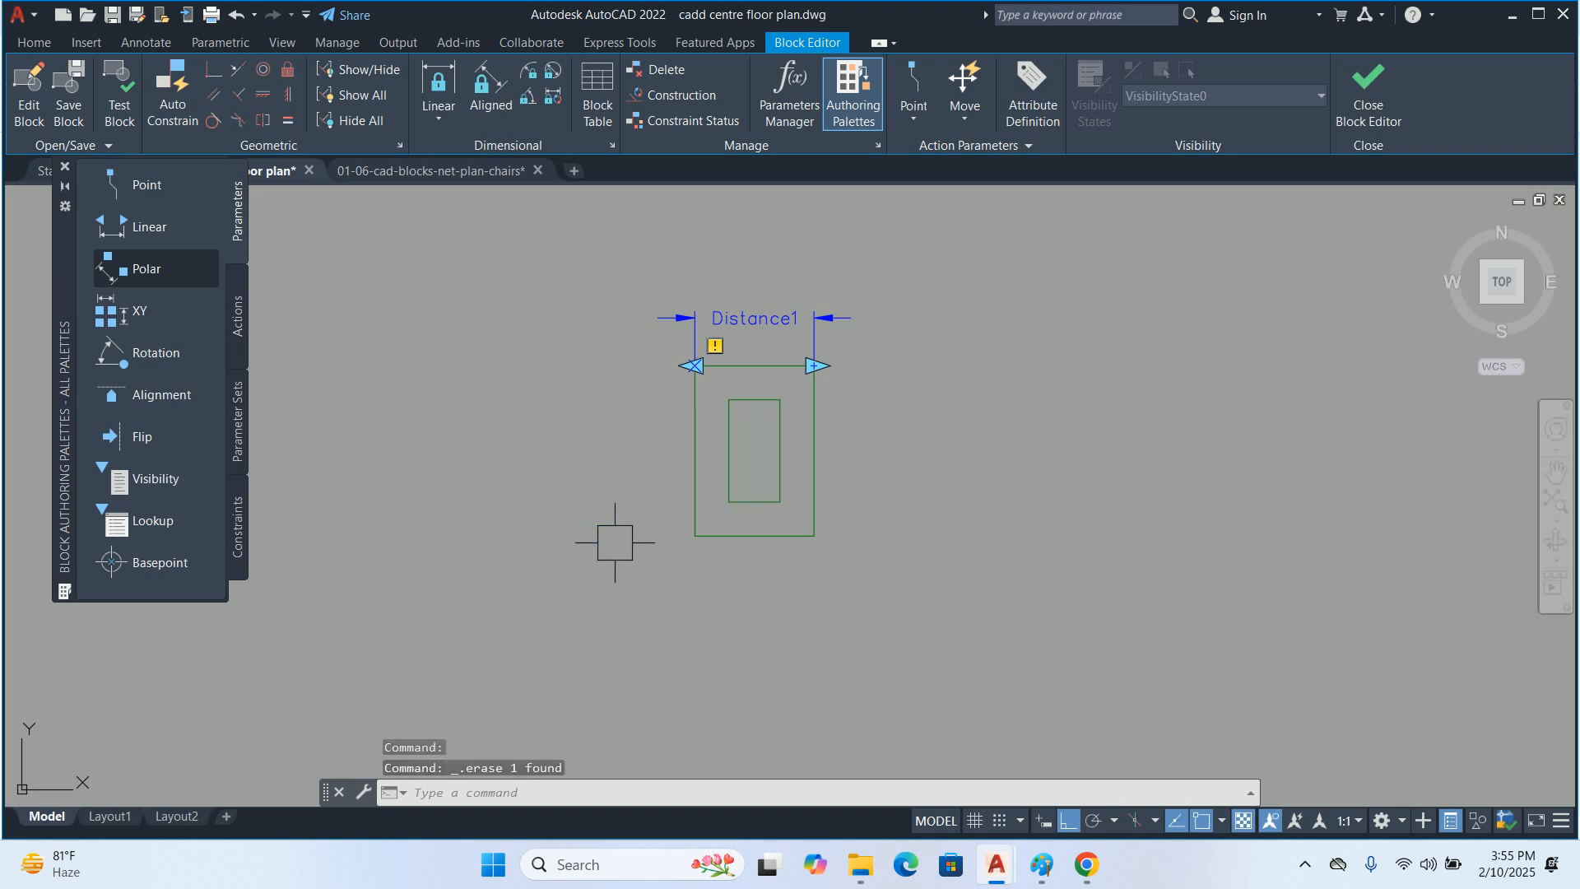
Assign a Stretch action to the linear parameter's second point, framing and selecting the outer rectangle's right side
{"action": "left_click", "coordinate": [235, 307]}
{"action": "left_click", "coordinate": [151, 268]}
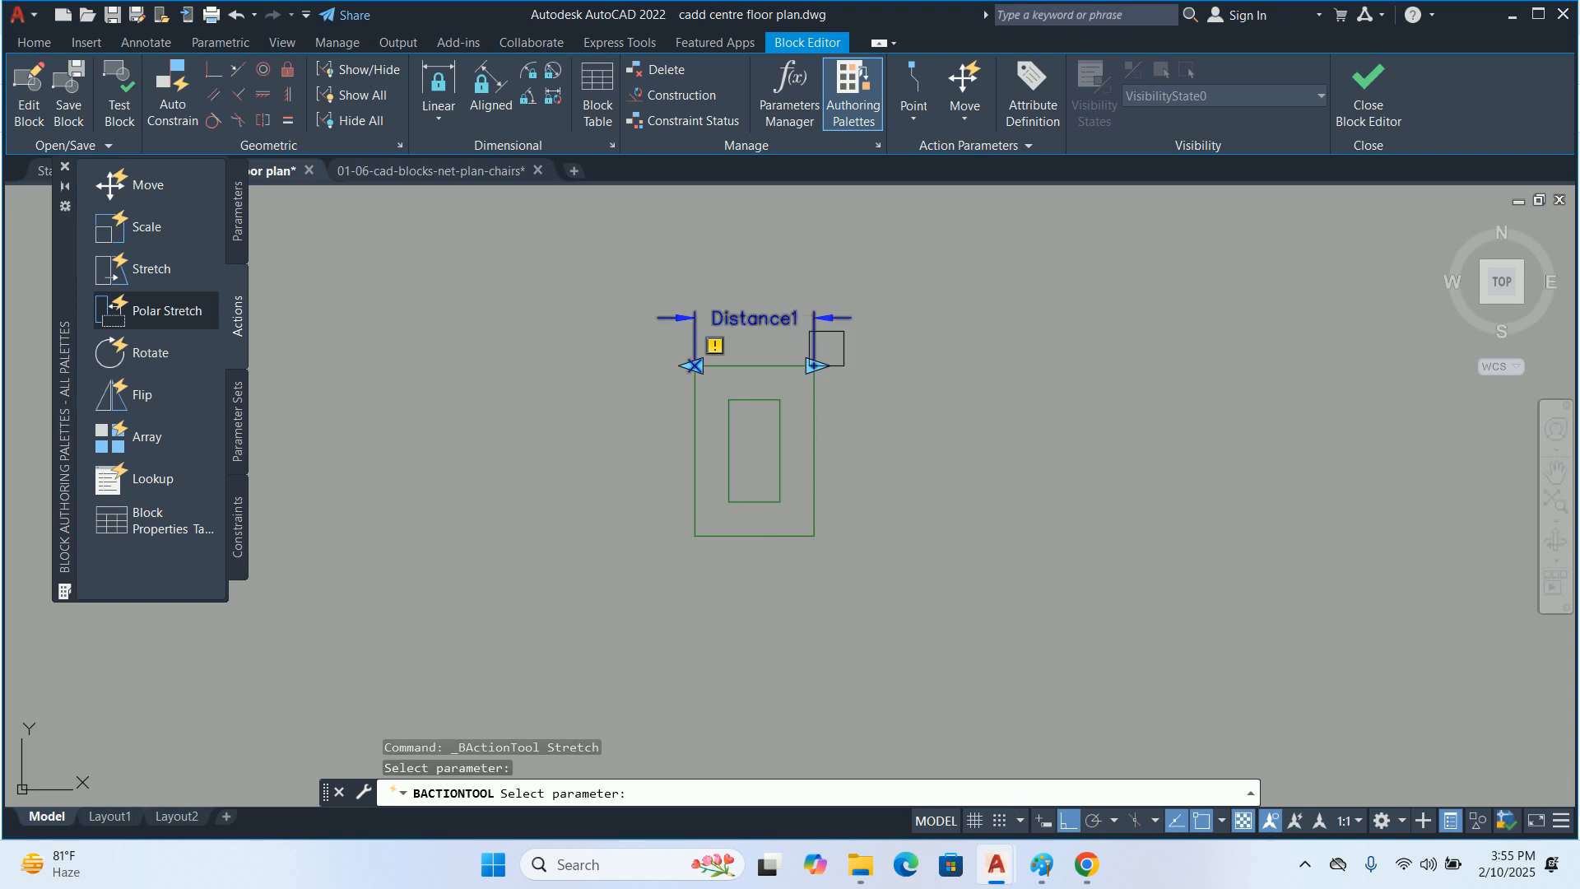
{"action": "left_click", "coordinate": [791, 283]}
{"action": "left_click", "coordinate": [767, 307]}
{"action": "key", "text": "Return"}
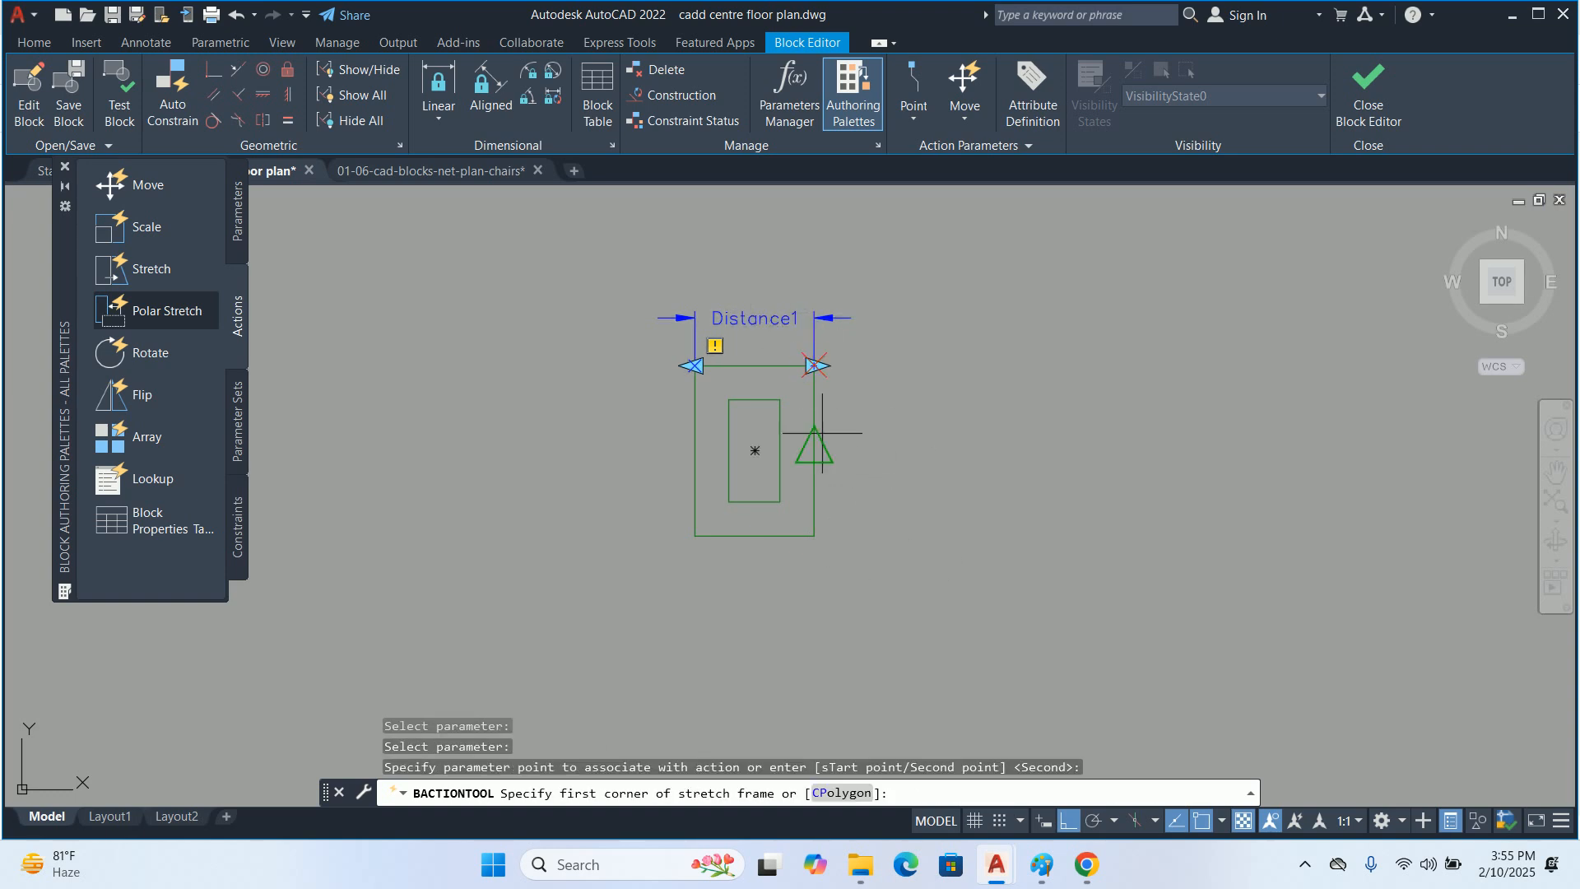
{"action": "left_click", "coordinate": [909, 571]}
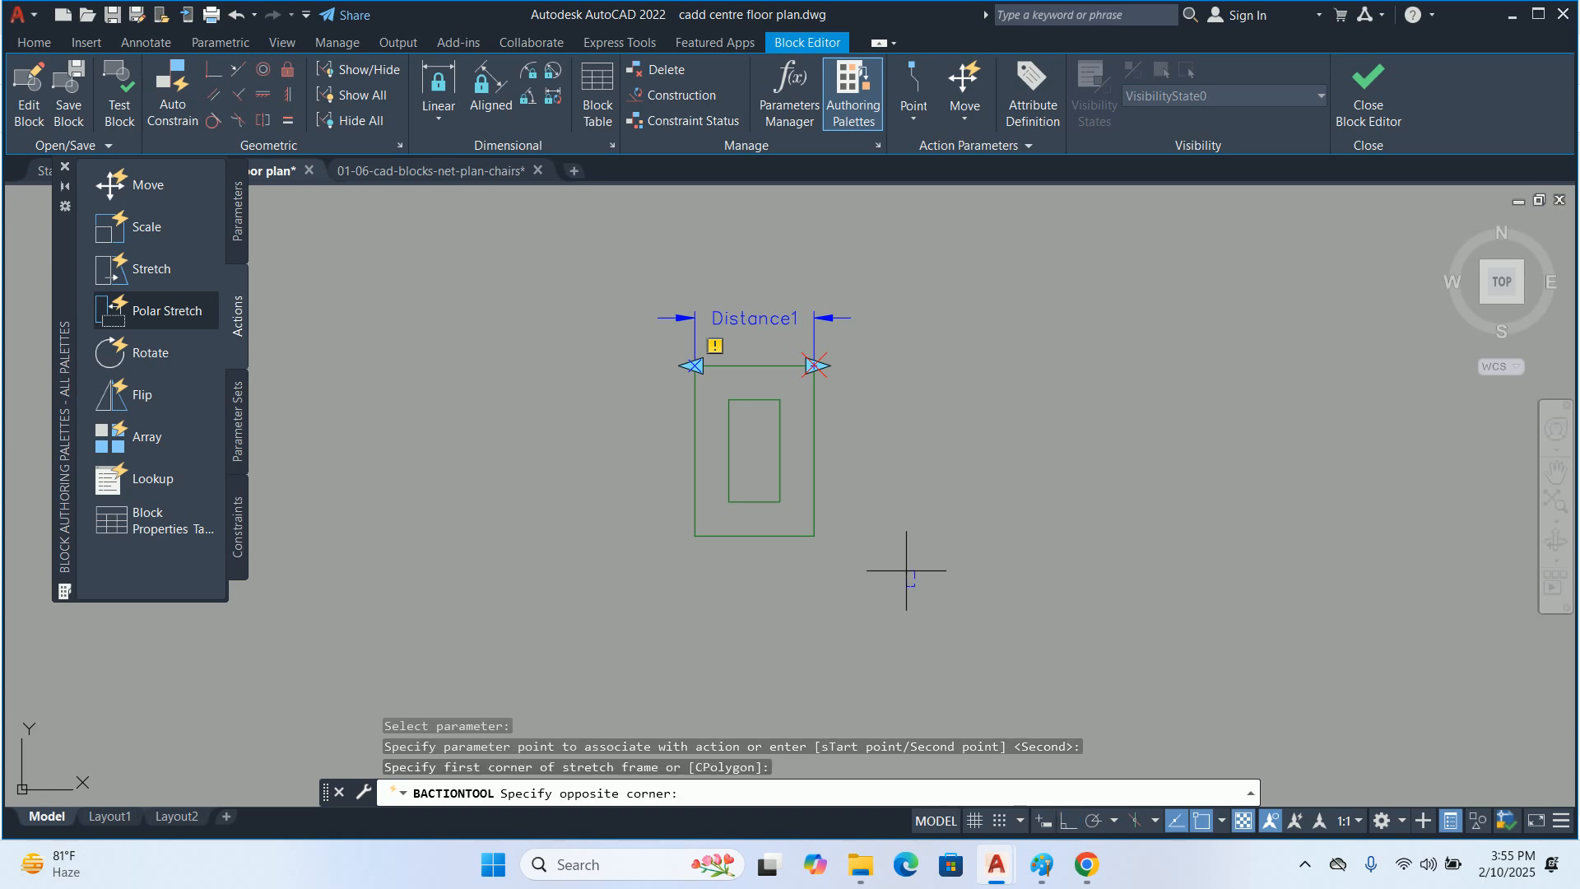
{"action": "left_click", "coordinate": [789, 262]}
{"action": "scroll", "coordinate": [882, 525], "scroll_direction": "up", "scroll_amount": 2}
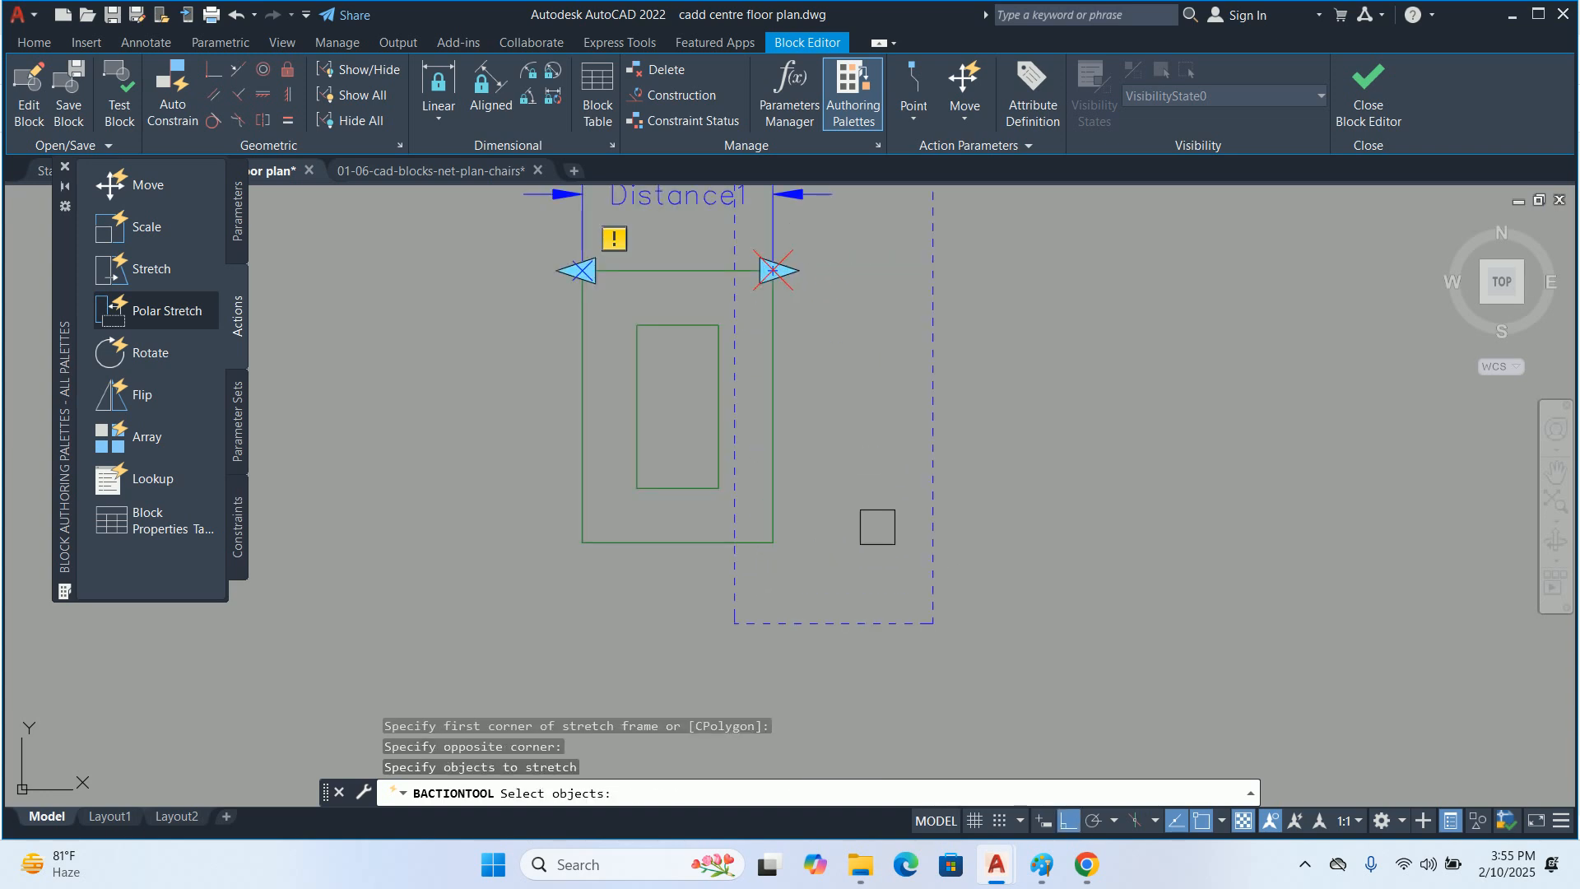
{"action": "left_click", "coordinate": [868, 572]}
{"action": "scroll", "coordinate": [782, 526], "scroll_direction": "down", "scroll_amount": 2}
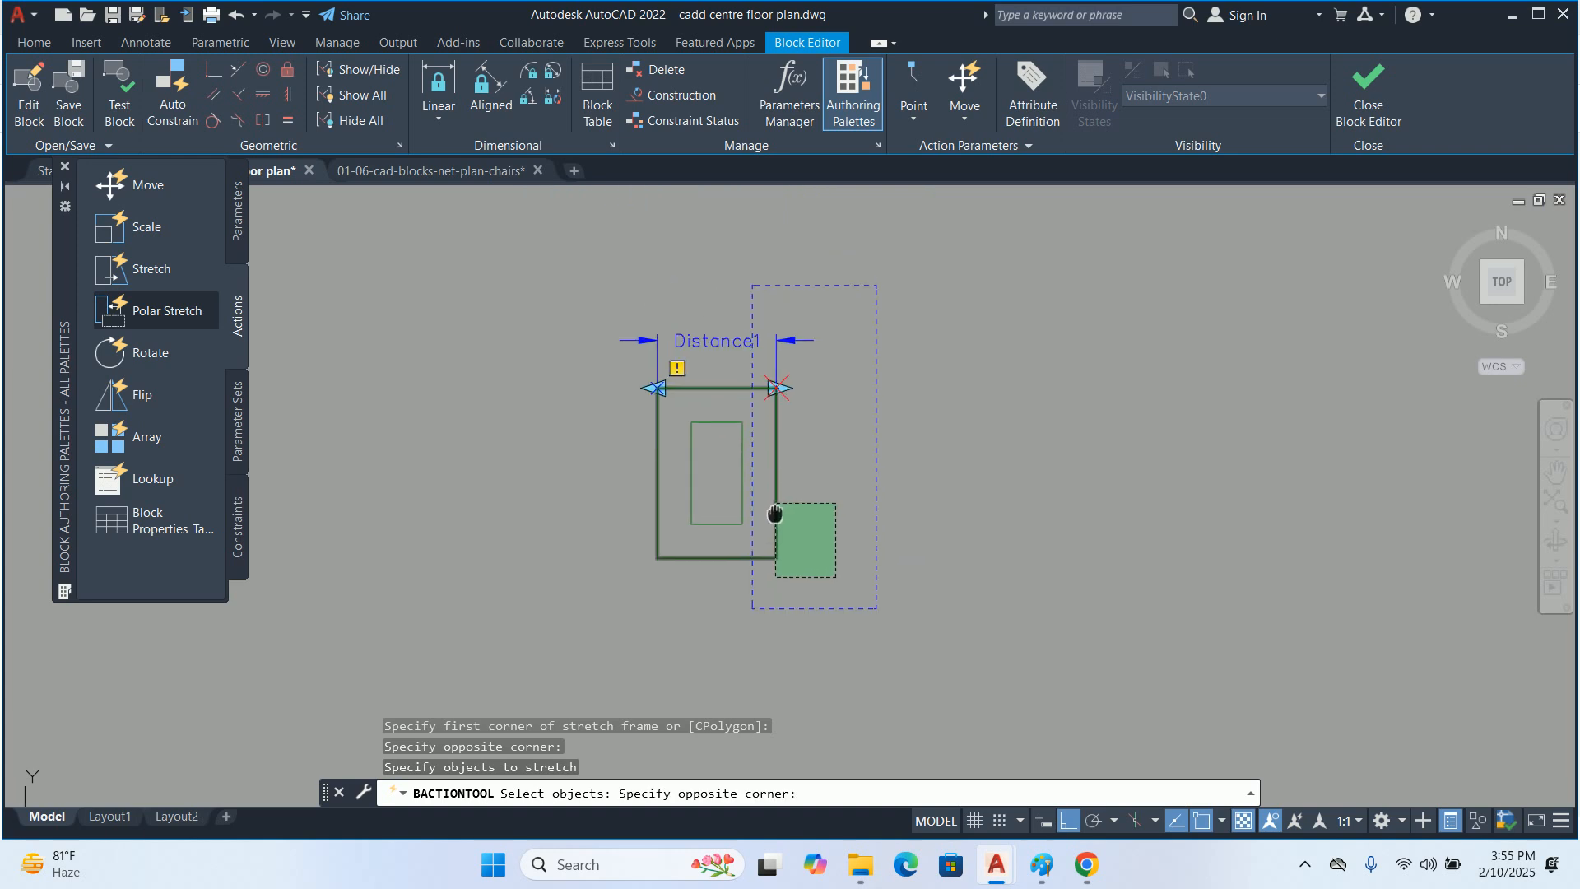
{"action": "left_click", "coordinate": [765, 344]}
{"action": "key", "text": "Return"}
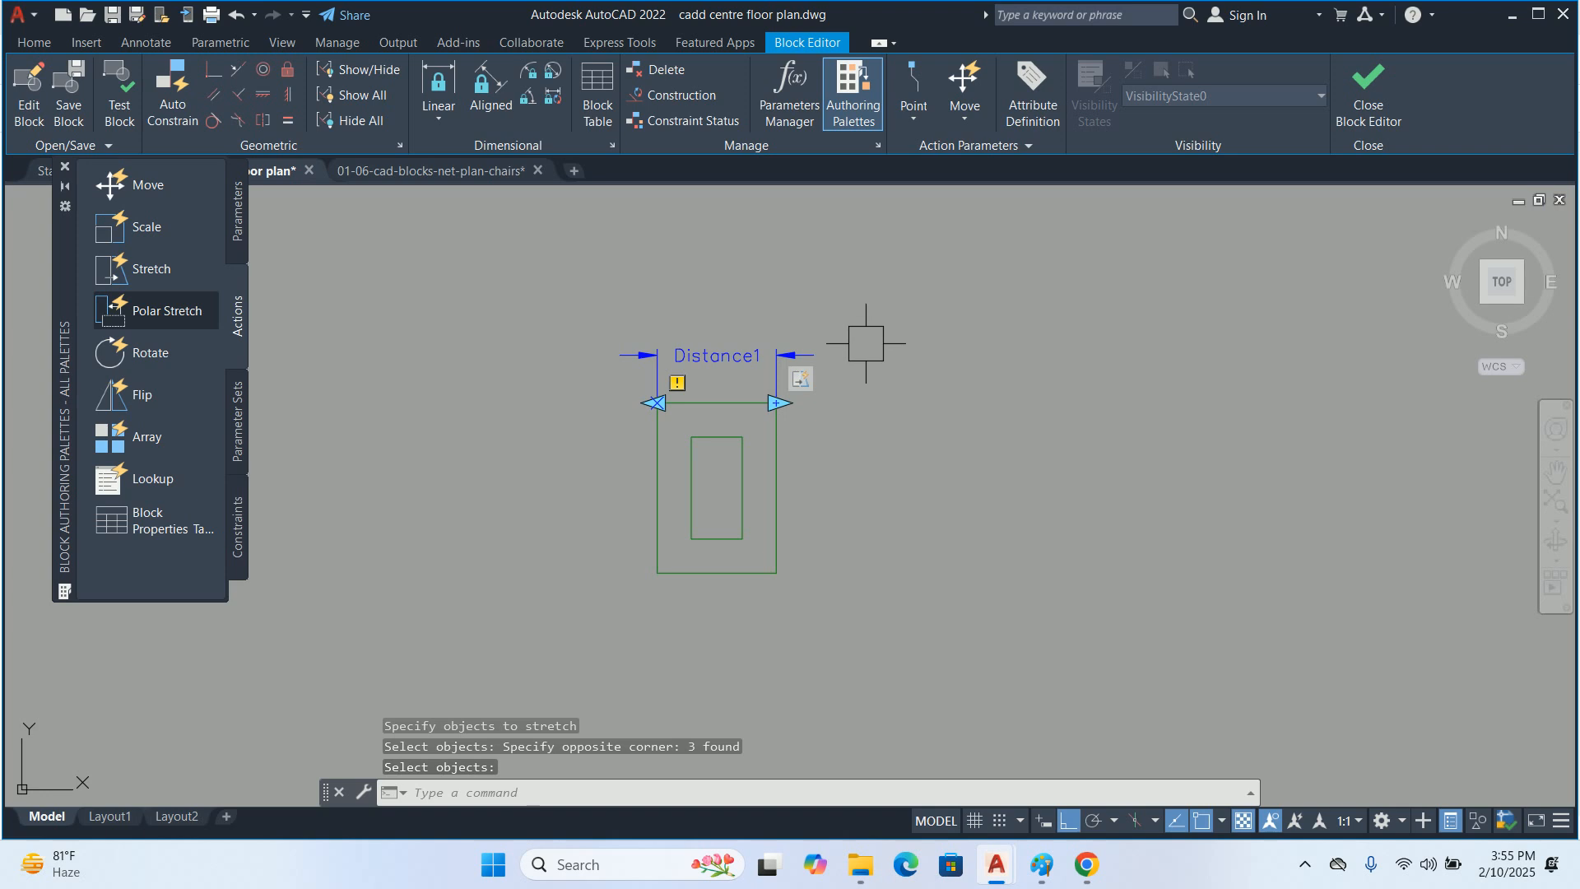
Delete the linear parameter above the outer rectangle and bring up the available block parameters again
{"action": "key", "text": "Escape"}
{"action": "left_click", "coordinate": [696, 367]}
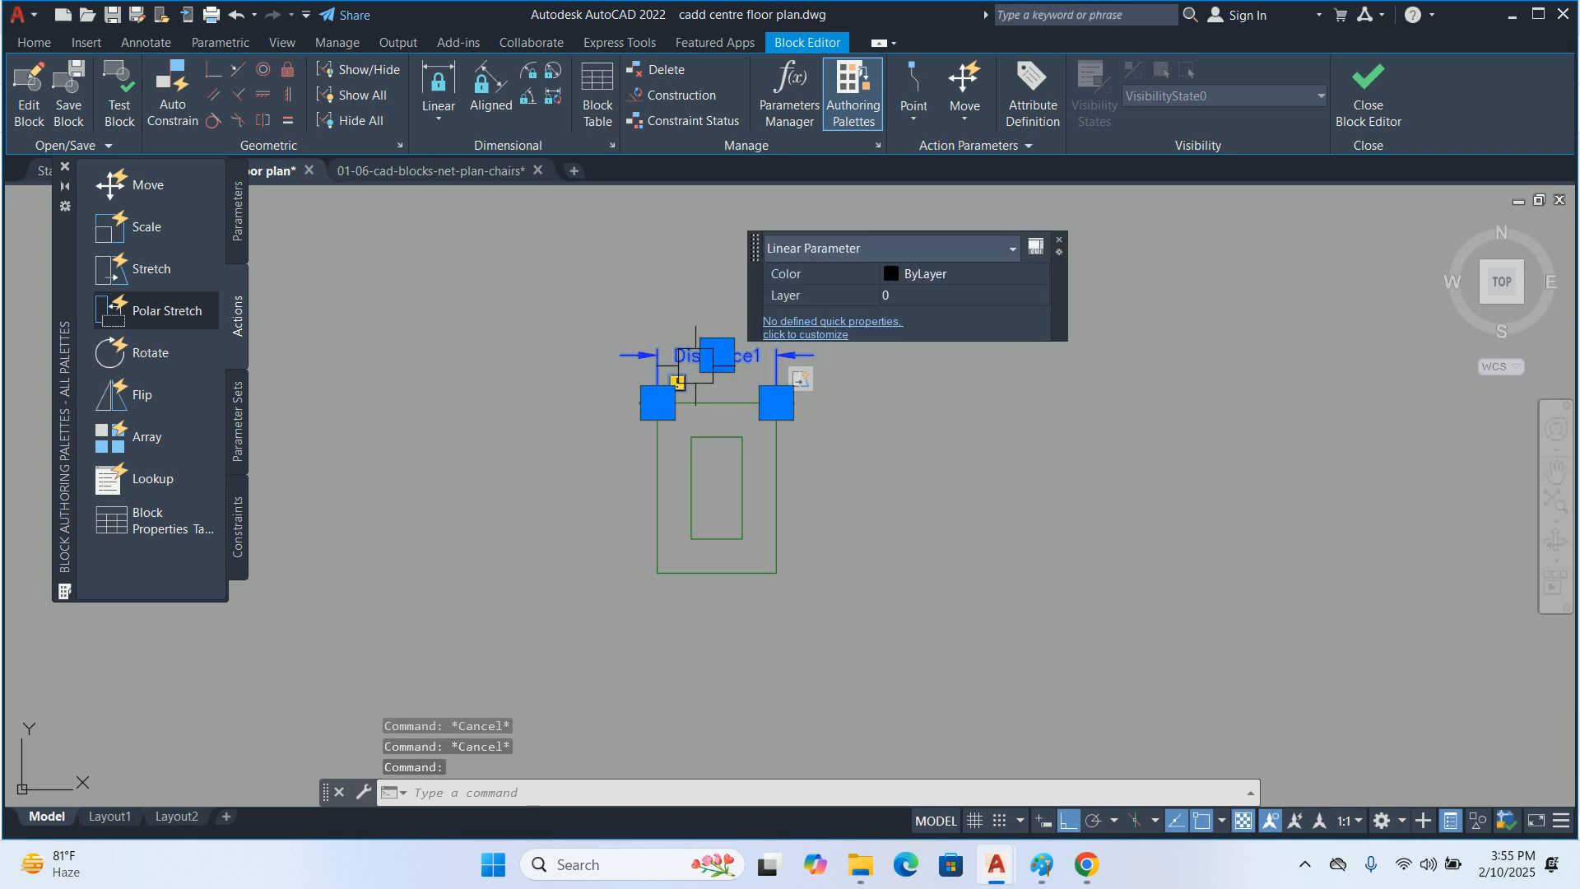
{"action": "key", "text": "Delete"}
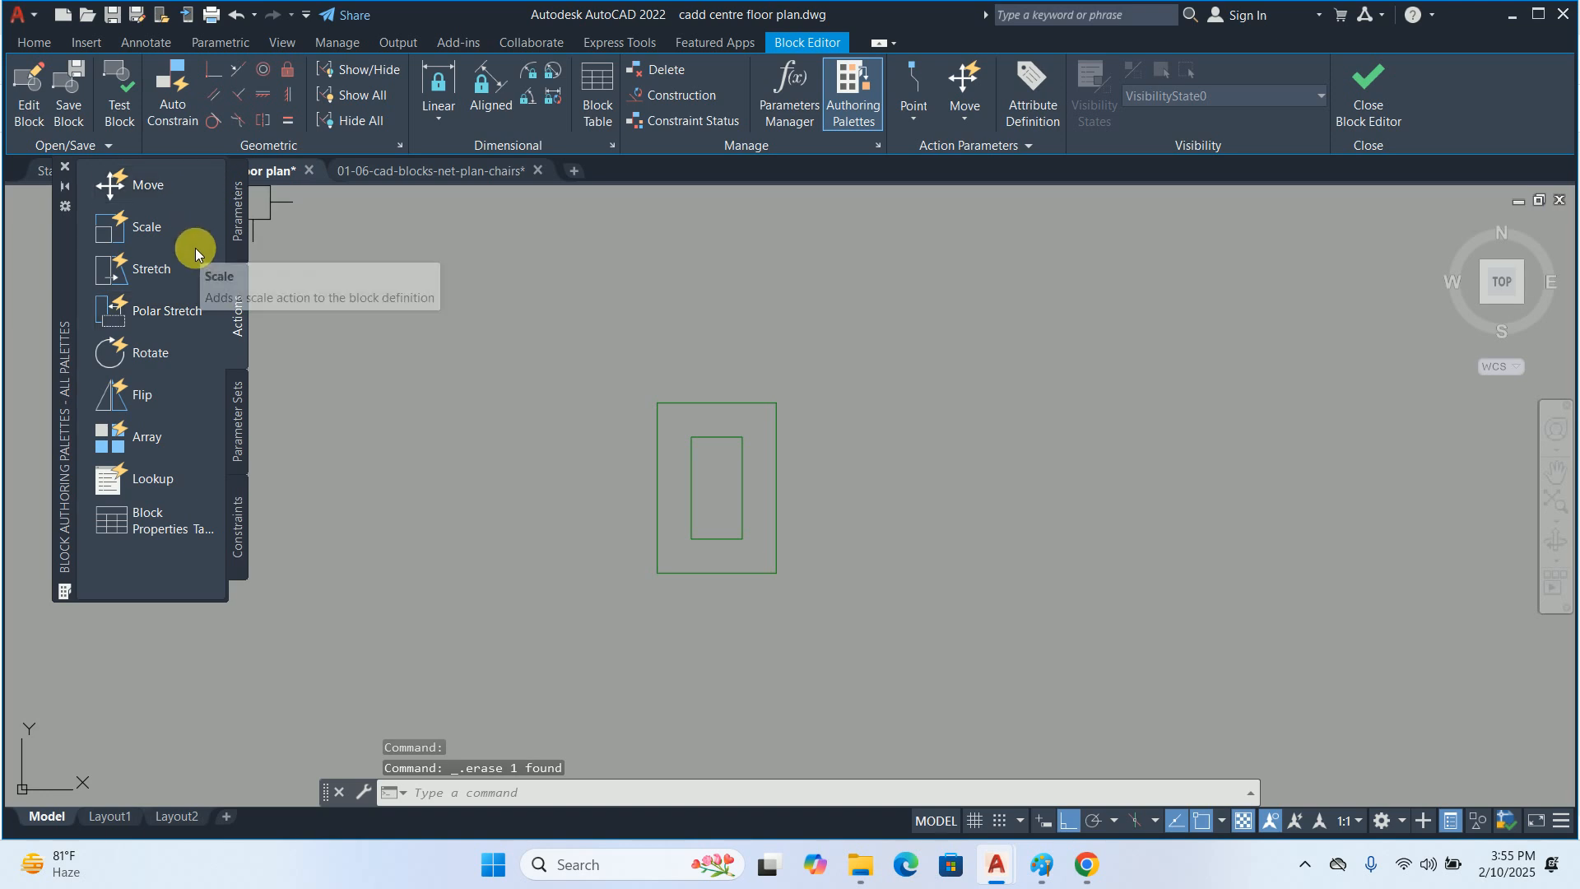
{"action": "left_click", "coordinate": [239, 228]}
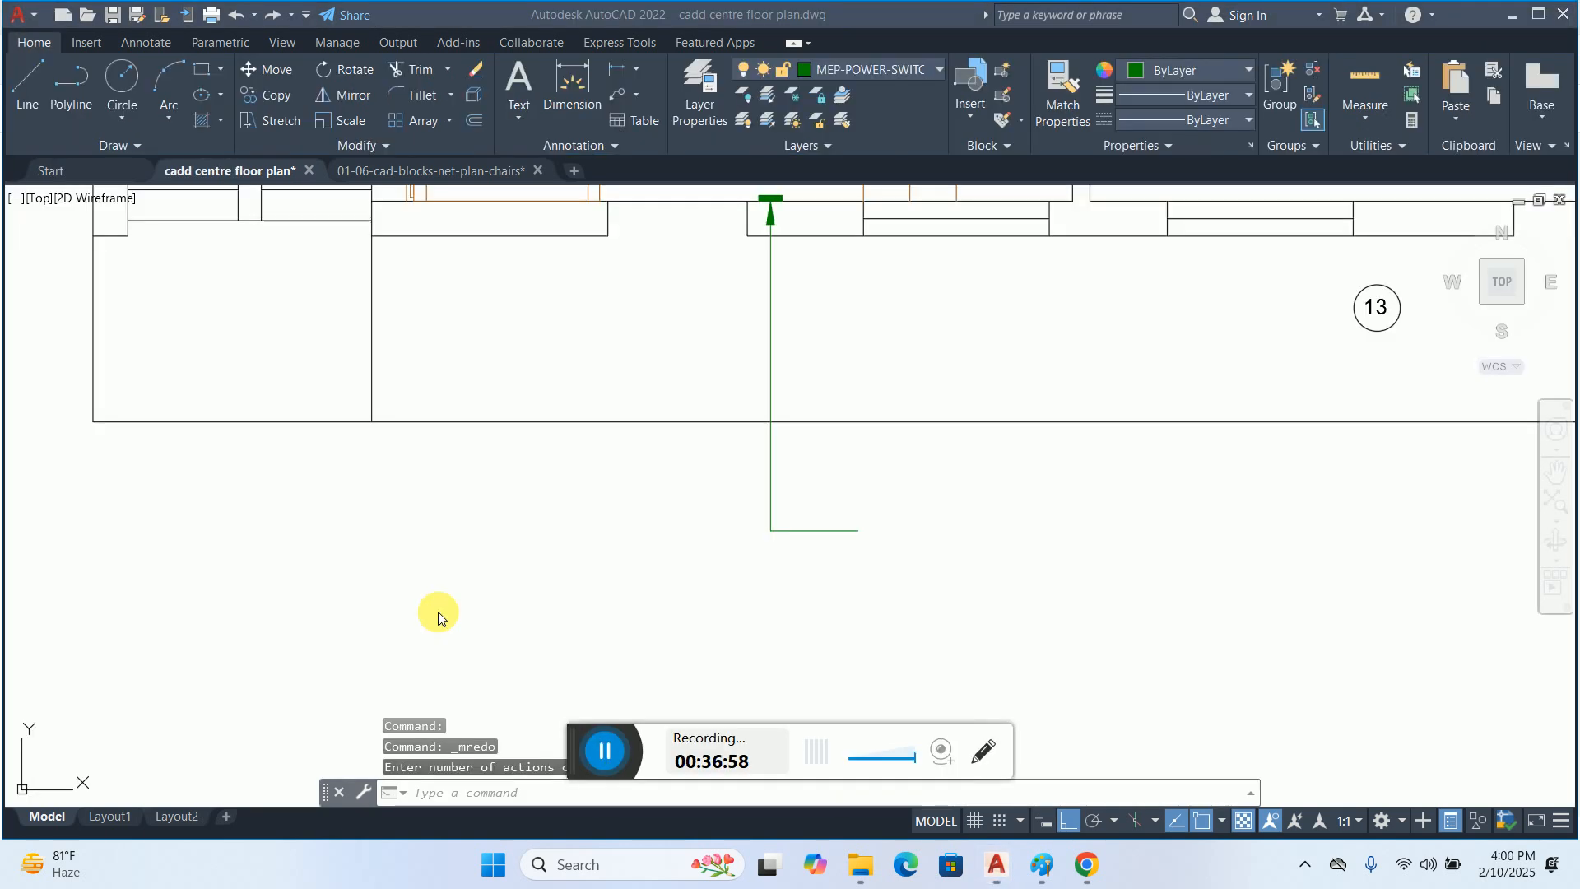
Draw a rectangle 0.75" long and 1.5" wide just beyond the free end of the leader's horizontal segment
{"action": "scroll", "coordinate": [851, 553], "scroll_direction": "up", "scroll_amount": 4}
{"action": "key", "text": "Escape"}
{"action": "key", "text": "Escape"}
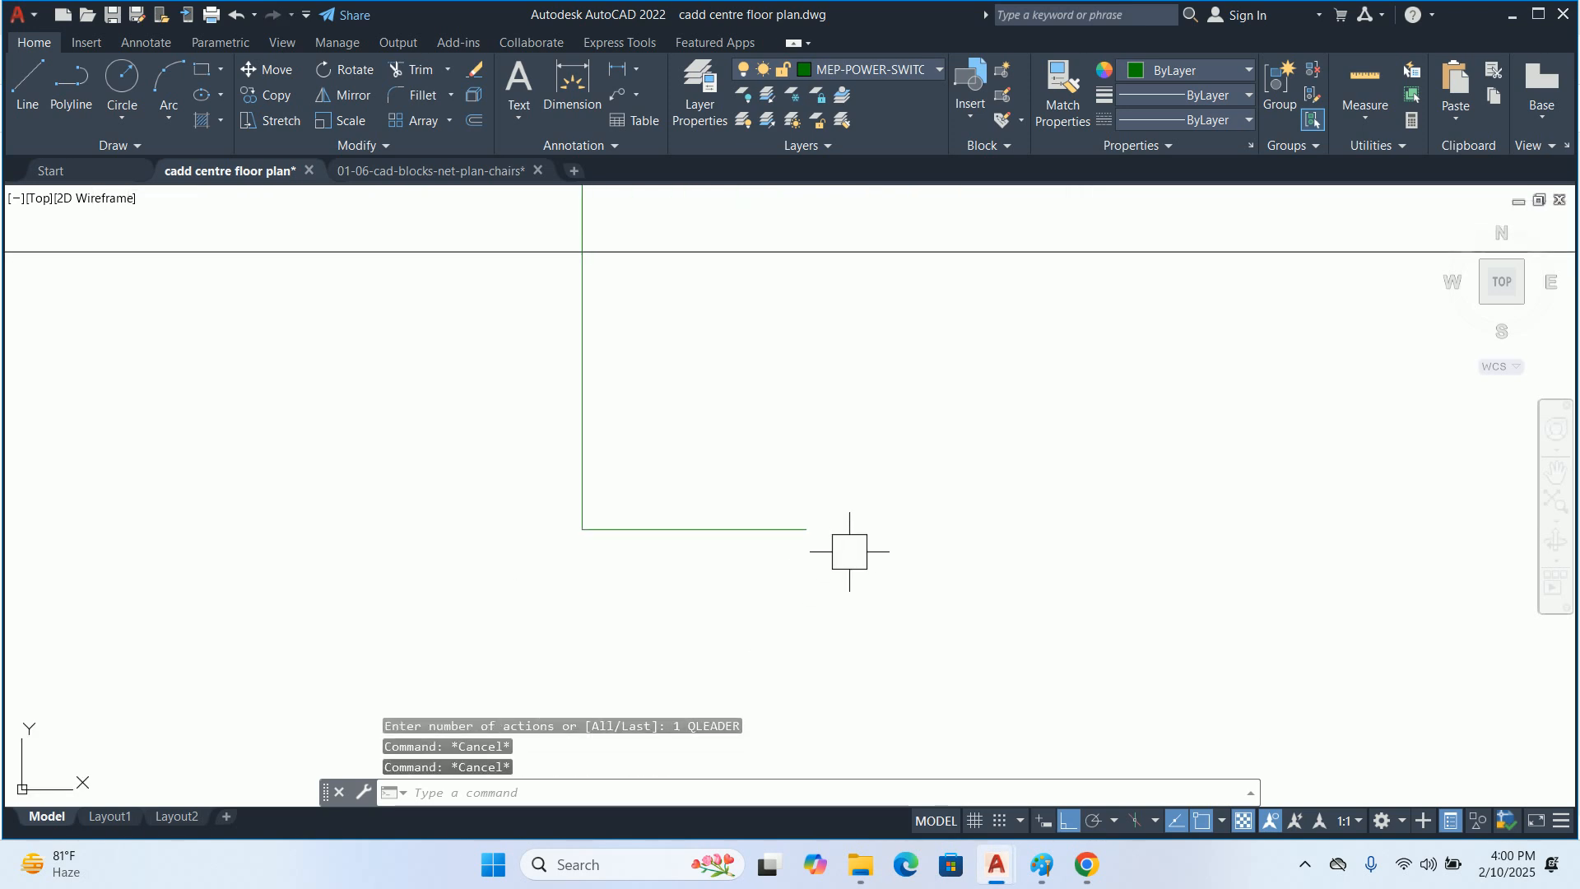
{"action": "type", "text": "REC"}
{"action": "key", "text": "Return"}
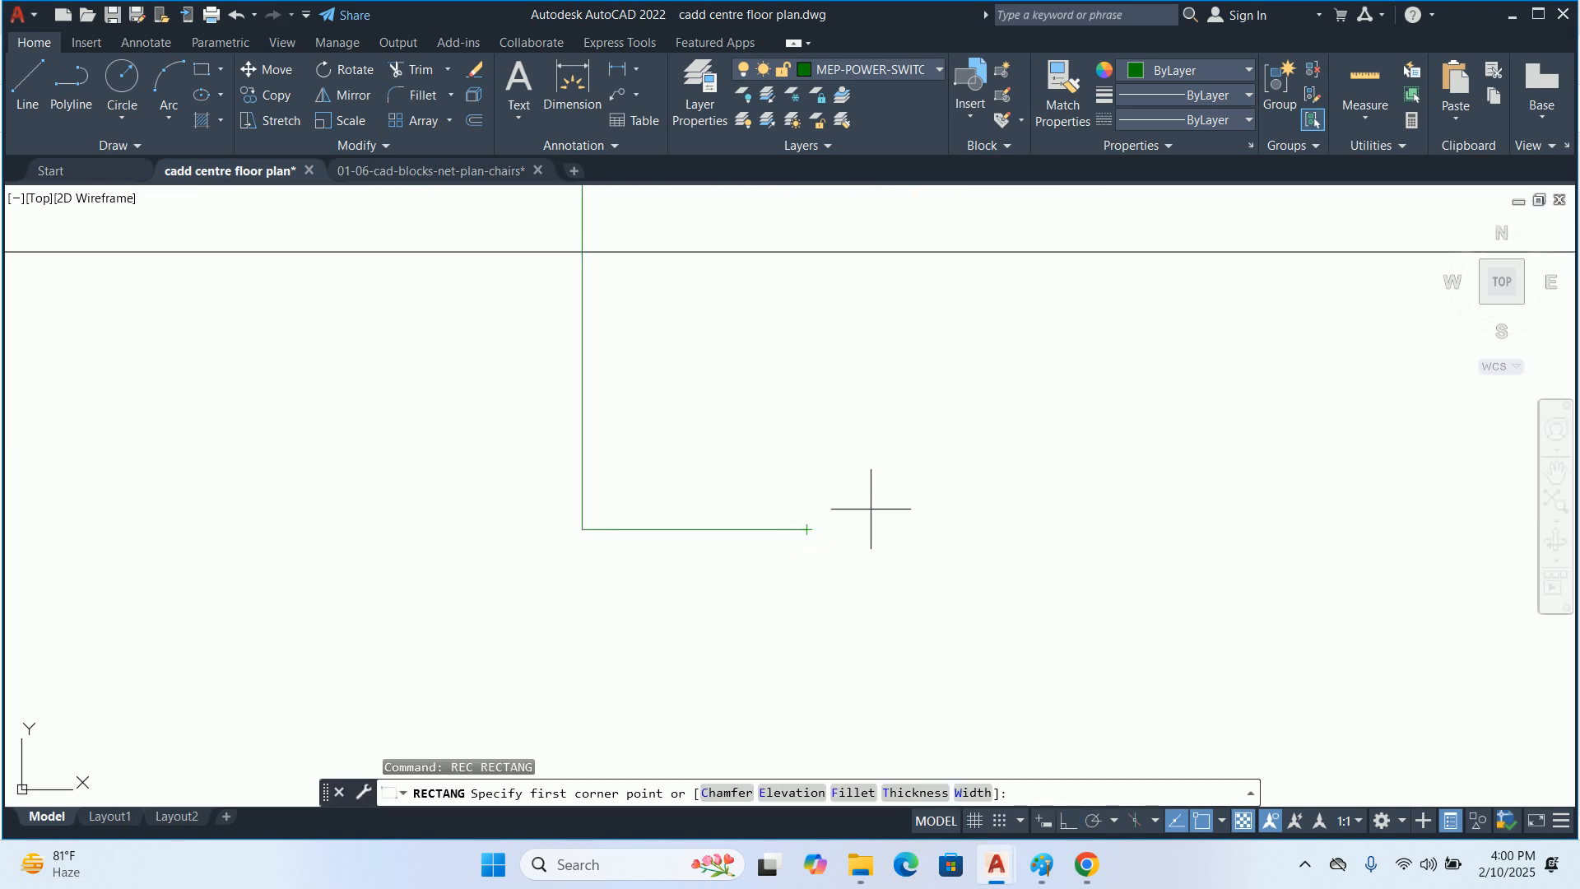
{"action": "left_click", "coordinate": [847, 529]}
{"action": "type", "text": "D"}
{"action": "key", "text": "Return"}
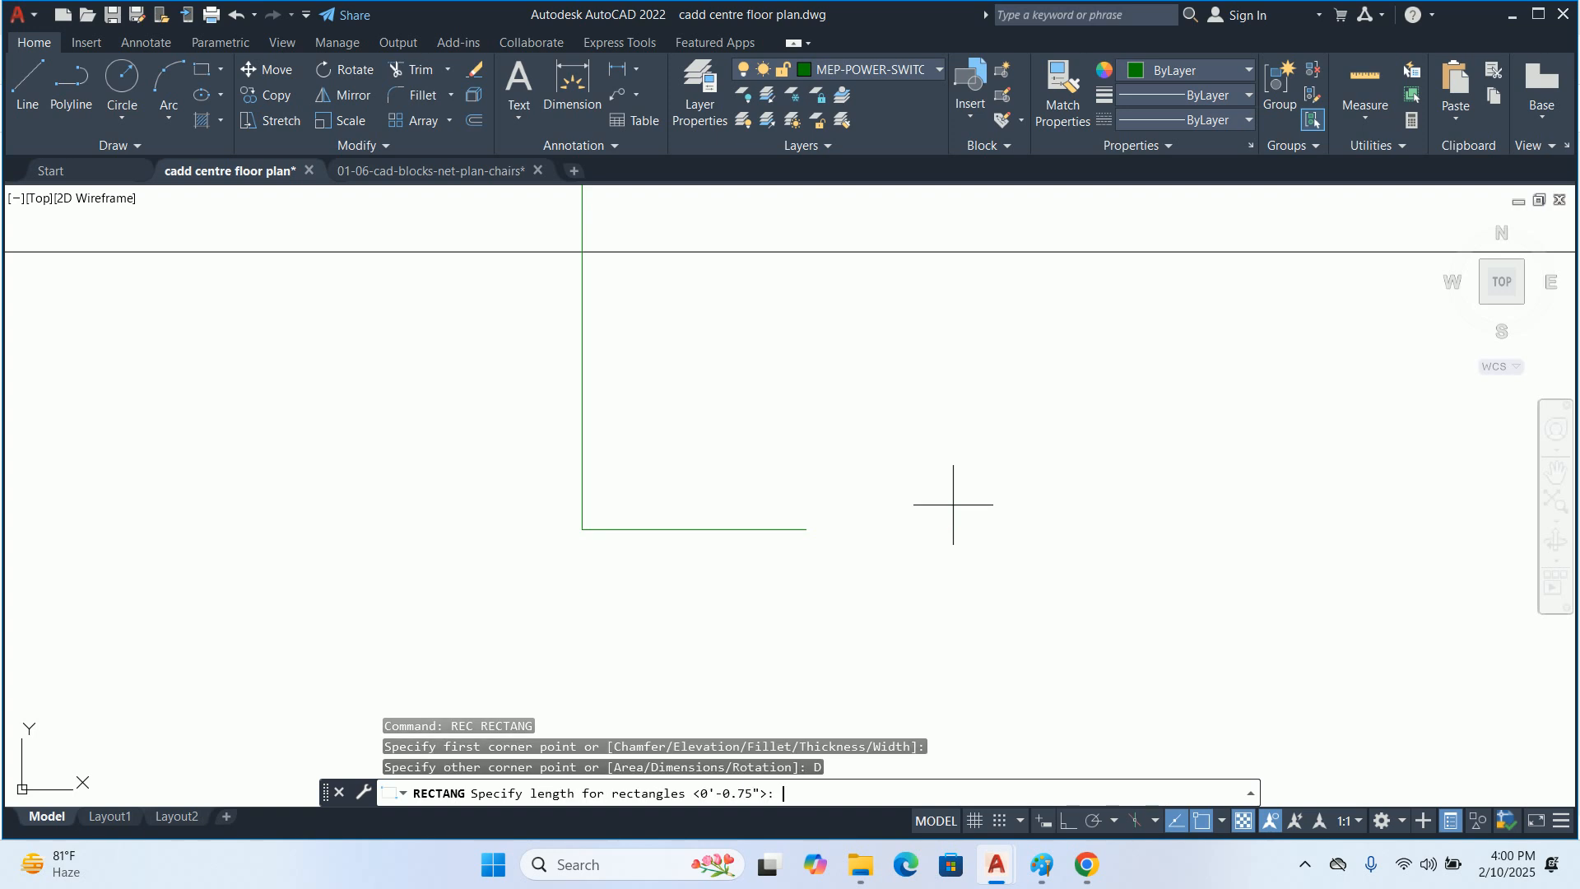
{"action": "type", "text": ".75"}
{"action": "key", "text": "Return"}
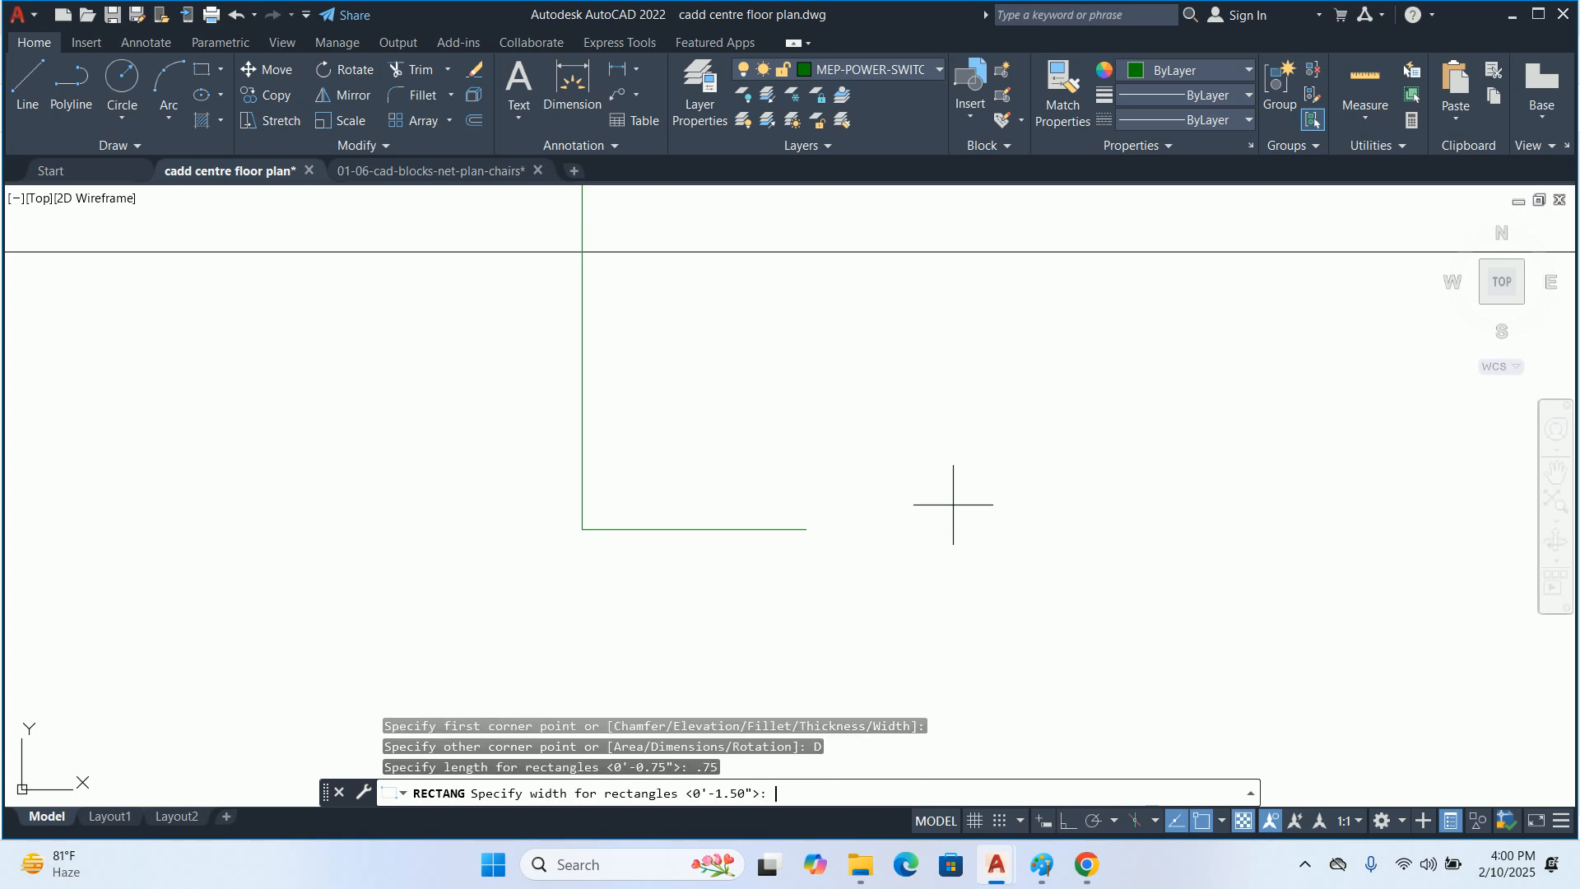
{"action": "key", "text": "Return"}
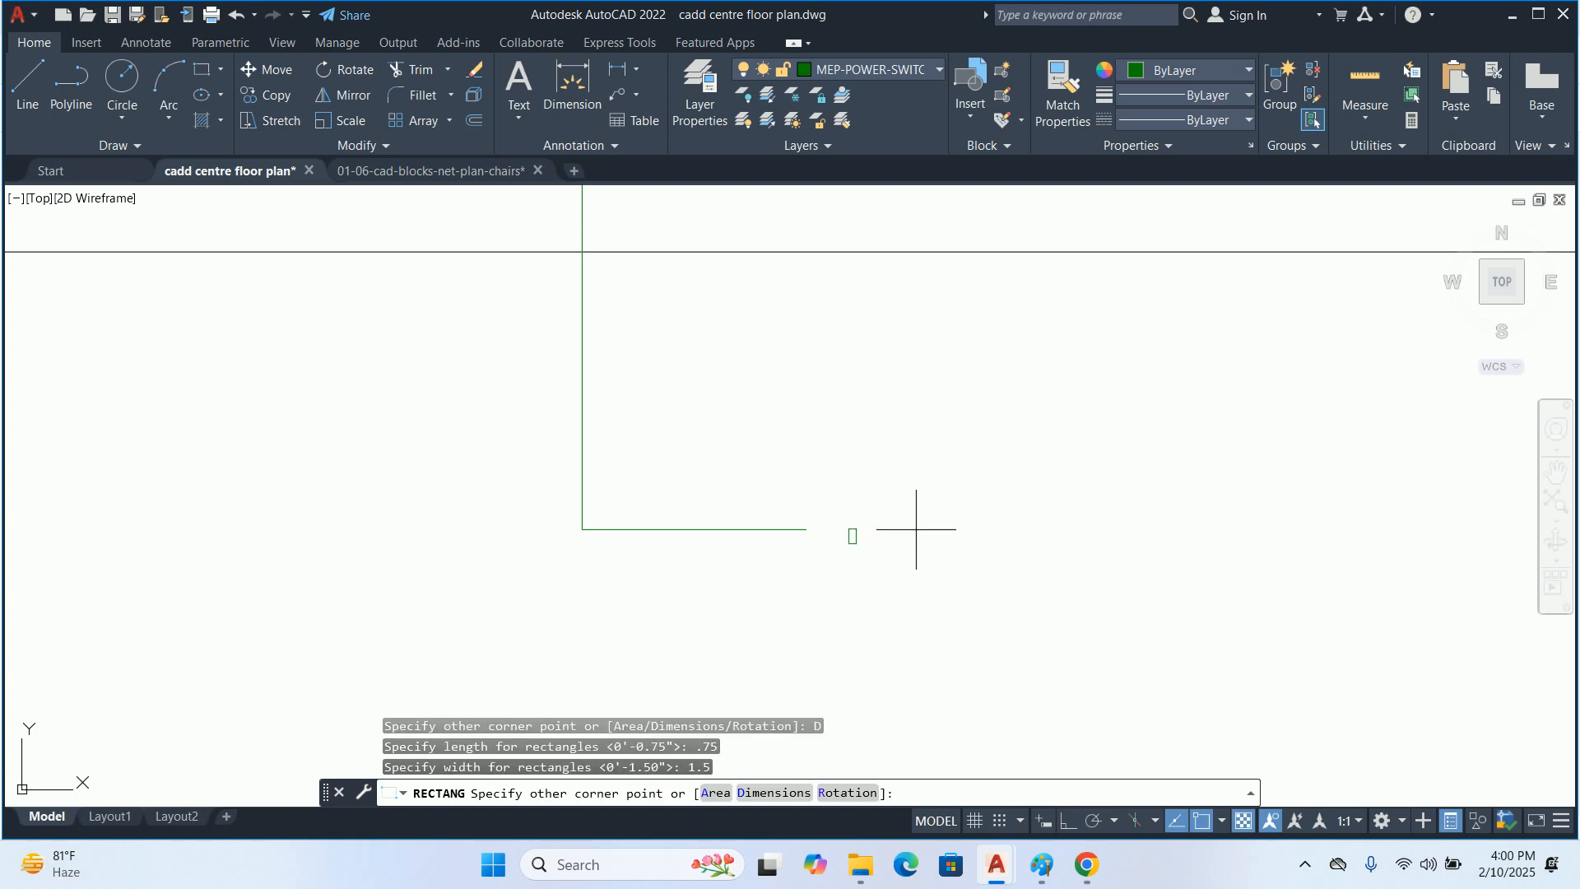
{"action": "left_click", "coordinate": [919, 527]}
{"action": "scroll", "coordinate": [887, 535], "scroll_direction": "up", "scroll_amount": 5}
{"action": "key", "text": "Escape"}
{"action": "key", "text": "Escape"}
{"action": "scroll", "coordinate": [770, 517], "scroll_direction": "up", "scroll_amount": 4}
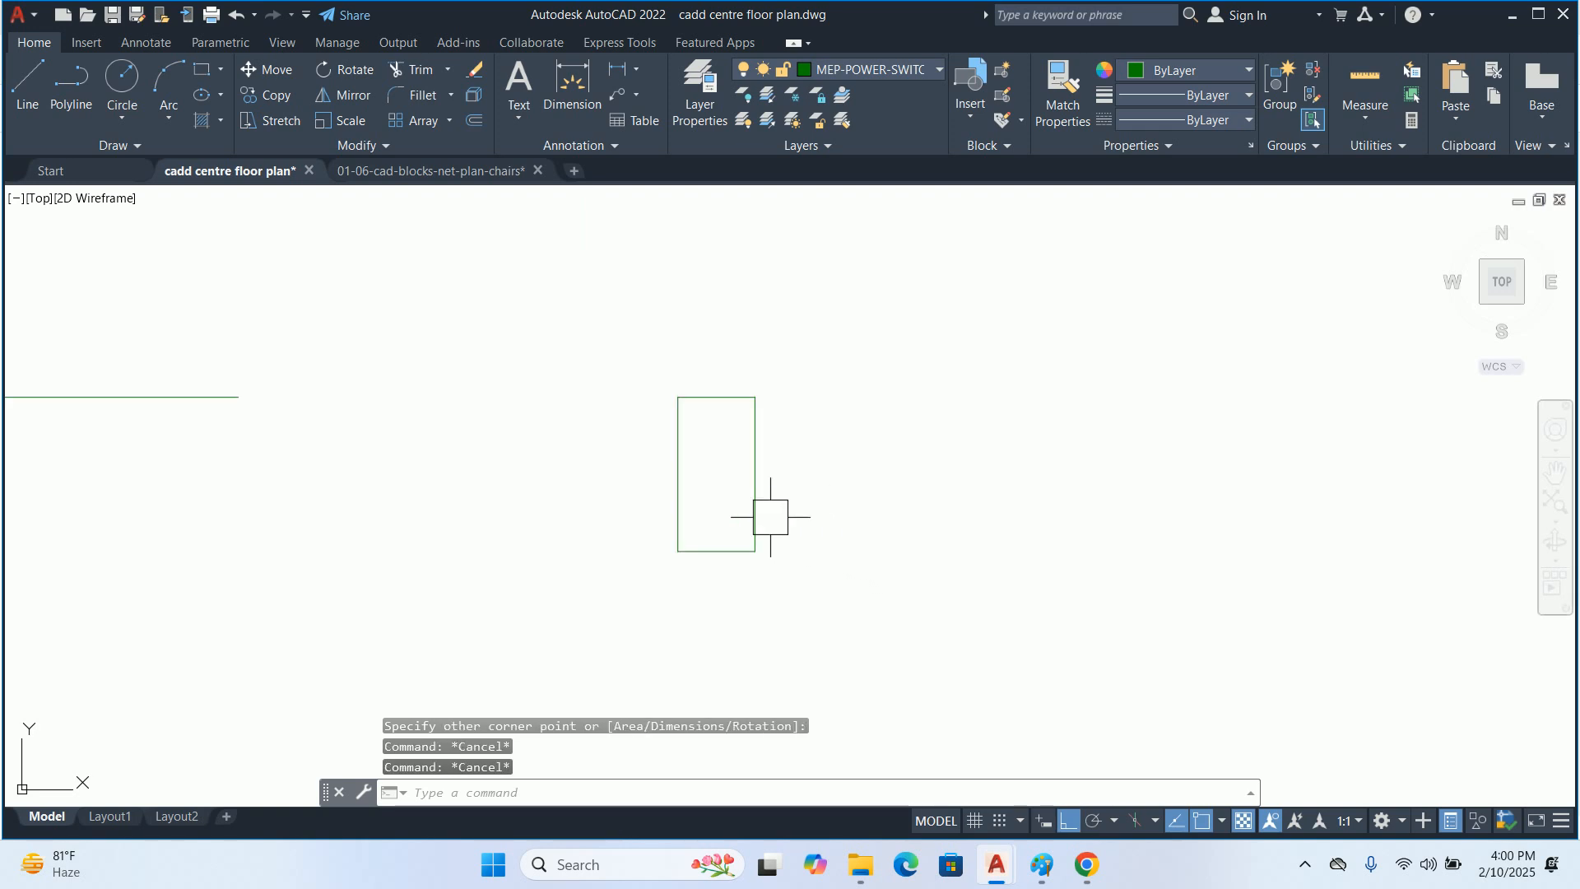
{"action": "type", "text": "co"}
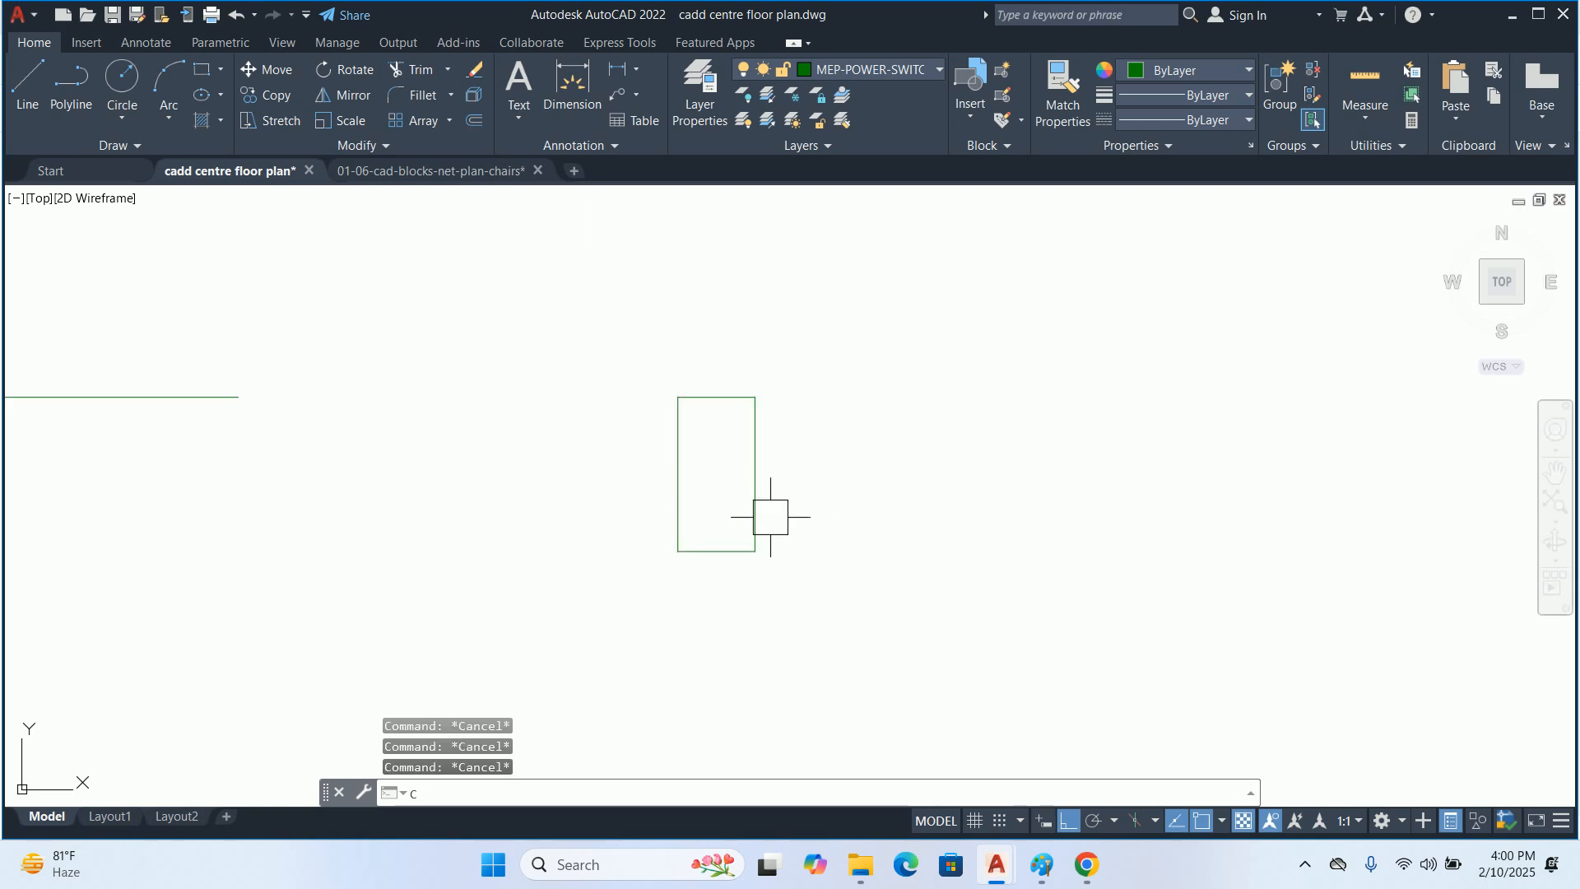
{"action": "key", "text": "Return"}
{"action": "left_click", "coordinate": [753, 493]}
{"action": "key", "text": "Escape"}
Create a rectangular array from the small rectangle, reduce it to 1 row, and set its base point at the upper-left corner
{"action": "type", "text": "ar"}
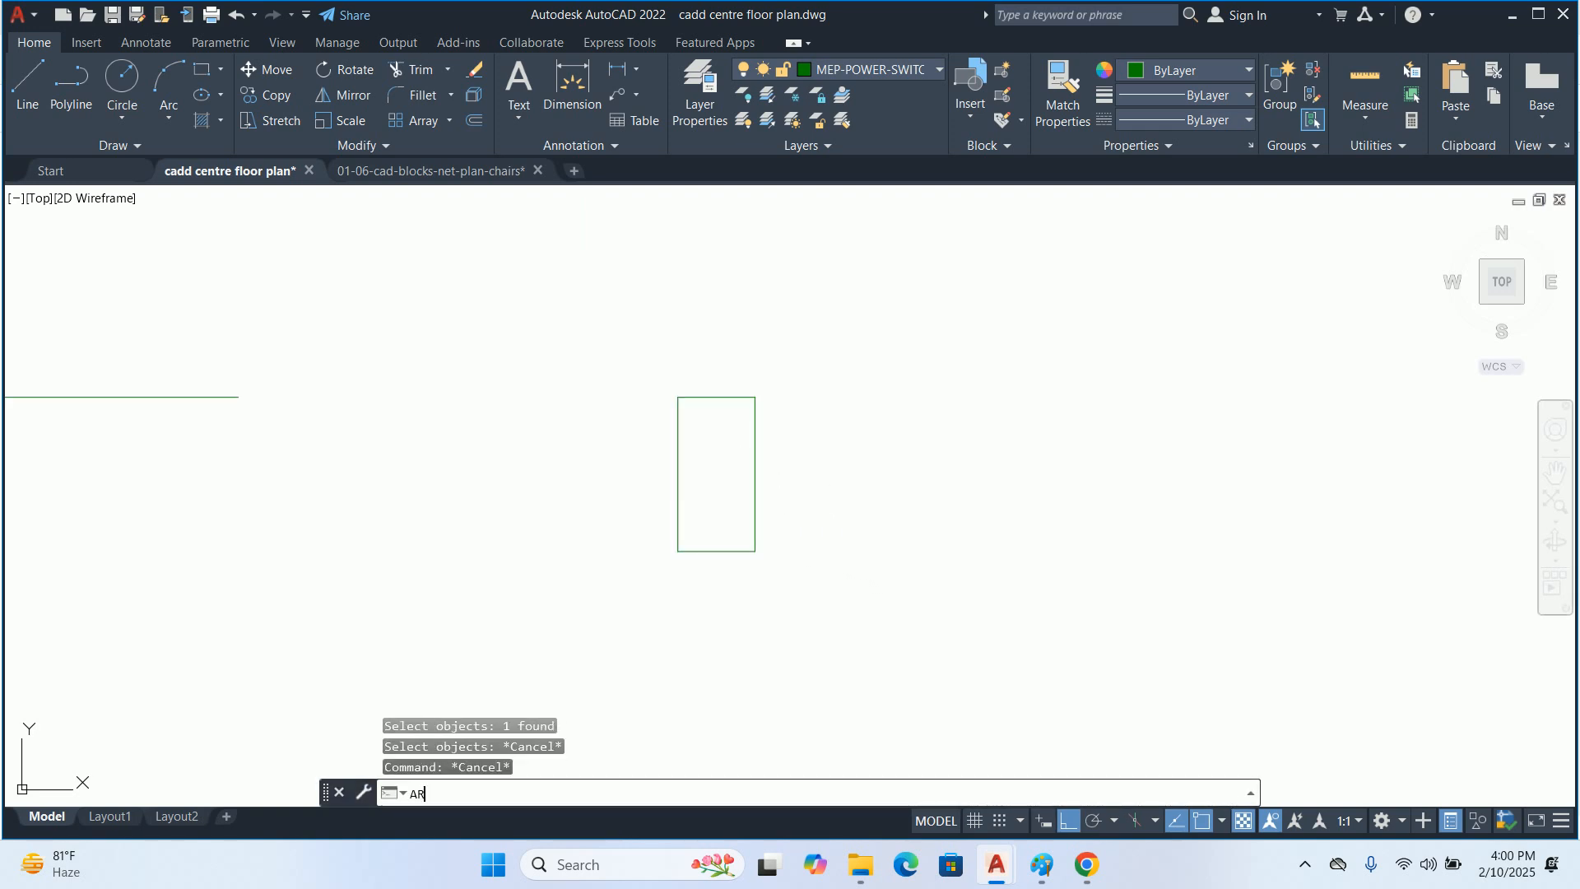
{"action": "key", "text": "Return"}
{"action": "left_click", "coordinate": [741, 471]}
{"action": "key", "text": "Return"}
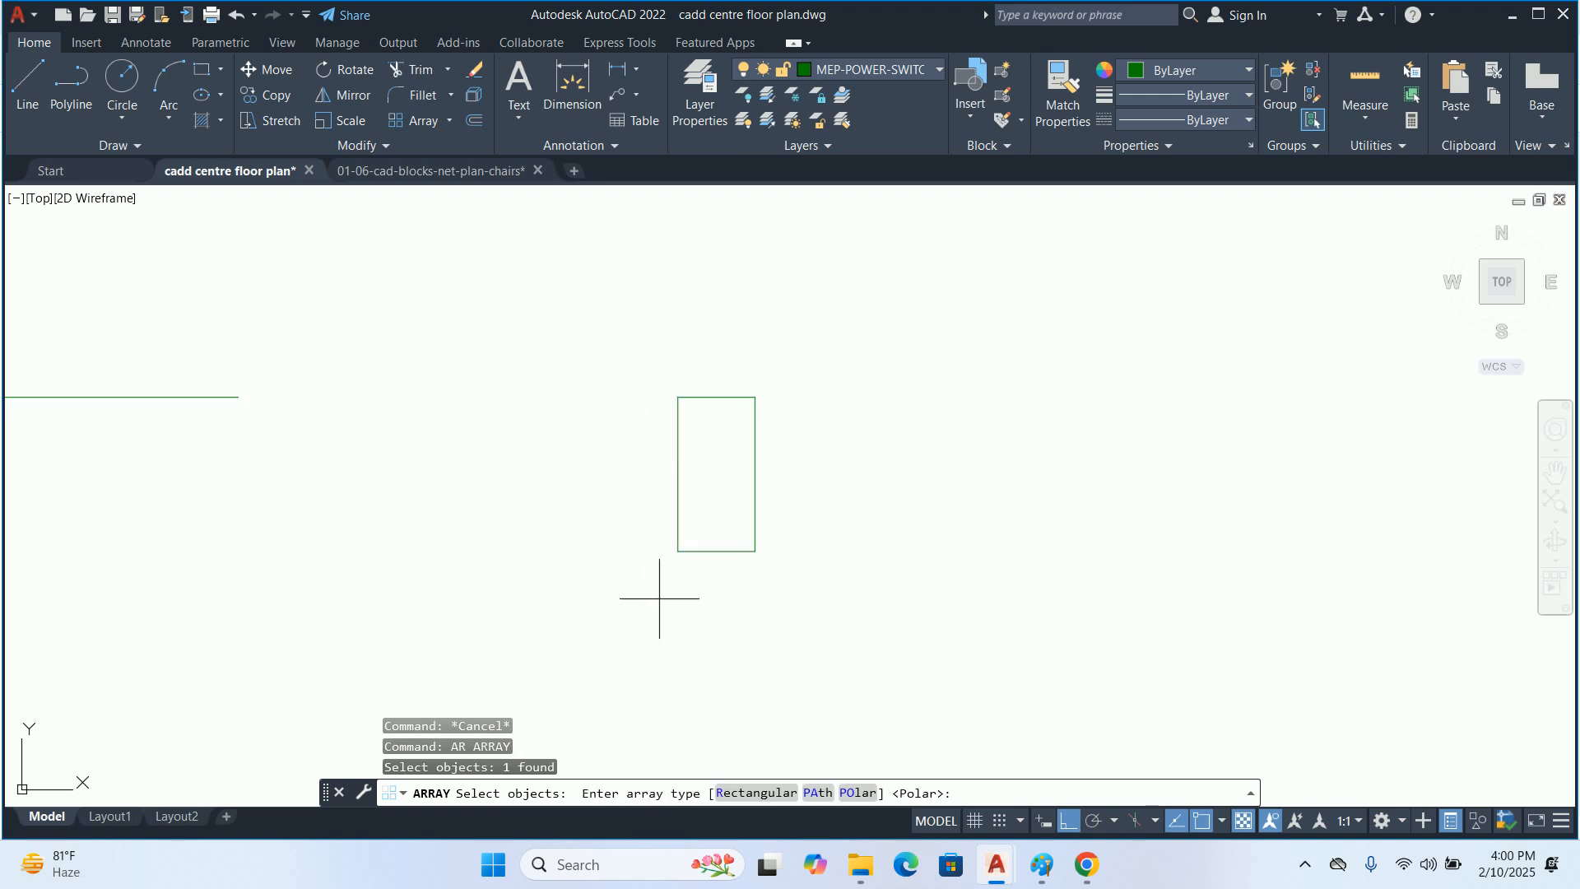
{"action": "left_click", "coordinate": [756, 792]}
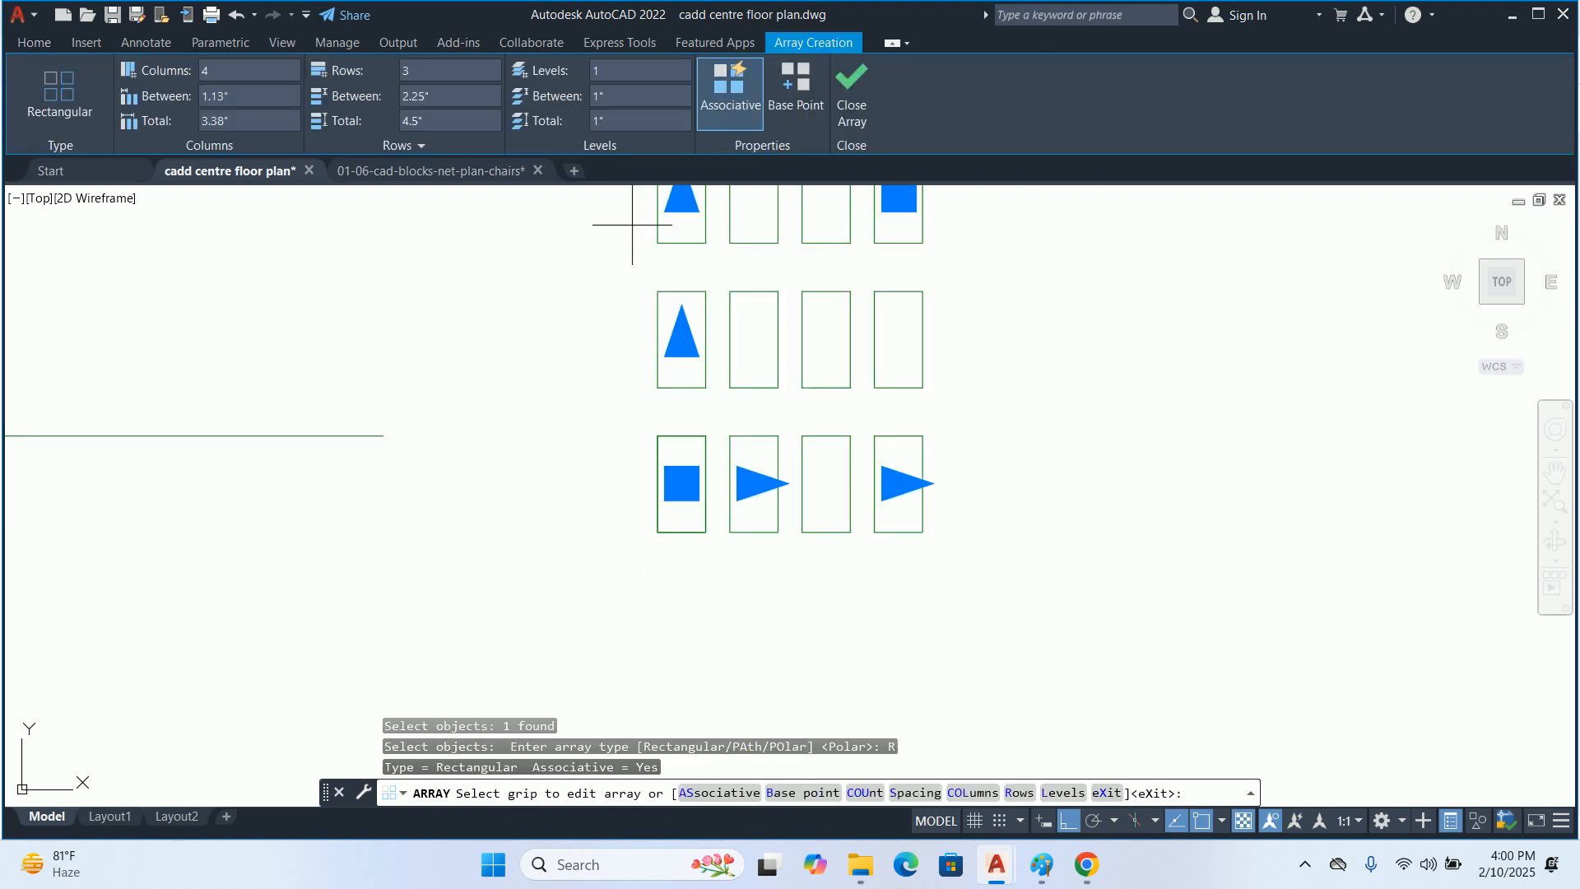
{"action": "left_click", "coordinate": [681, 198]}
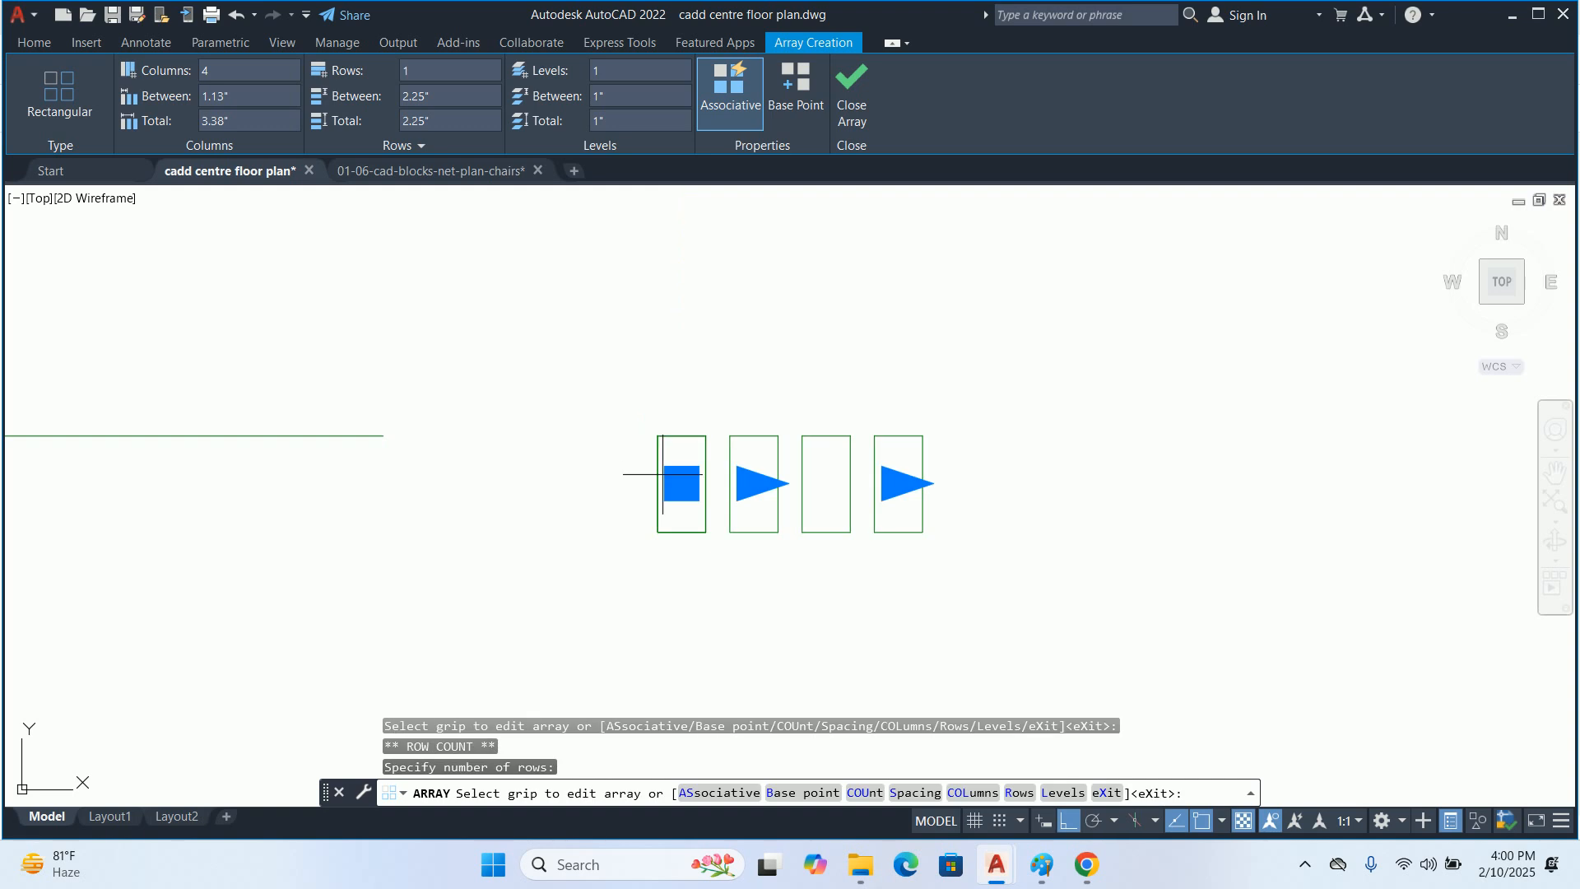
{"action": "left_click", "coordinate": [802, 792]}
{"action": "left_click", "coordinate": [603, 358]}
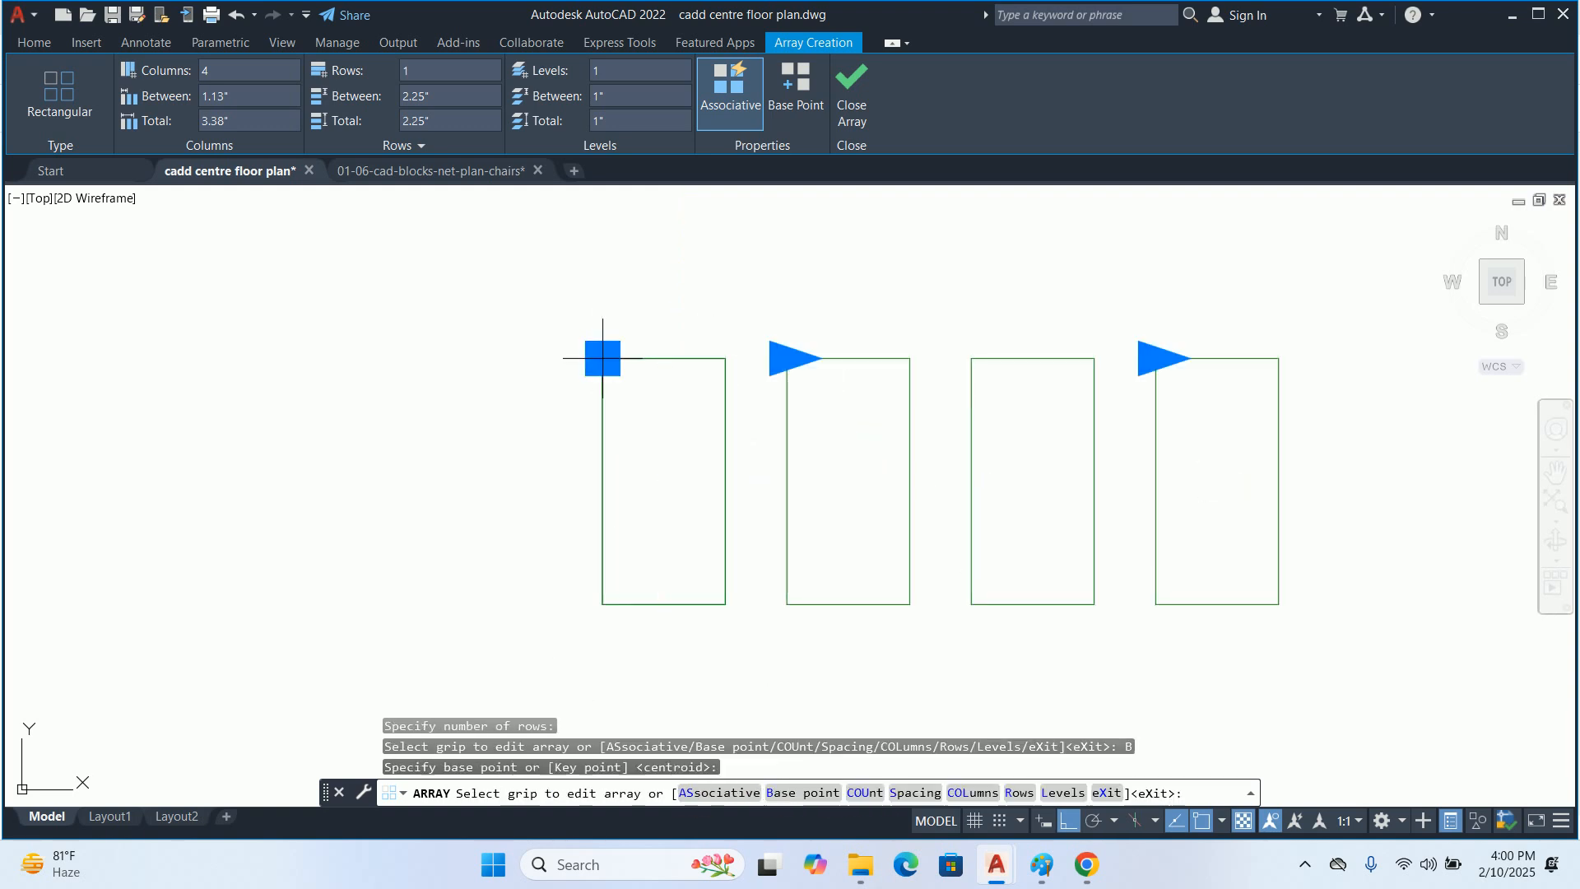
Set the array's column spacing to 0.75" so the rectangles touch, extend it to 8 columns, and finish the array
{"action": "left_click", "coordinate": [814, 358]}
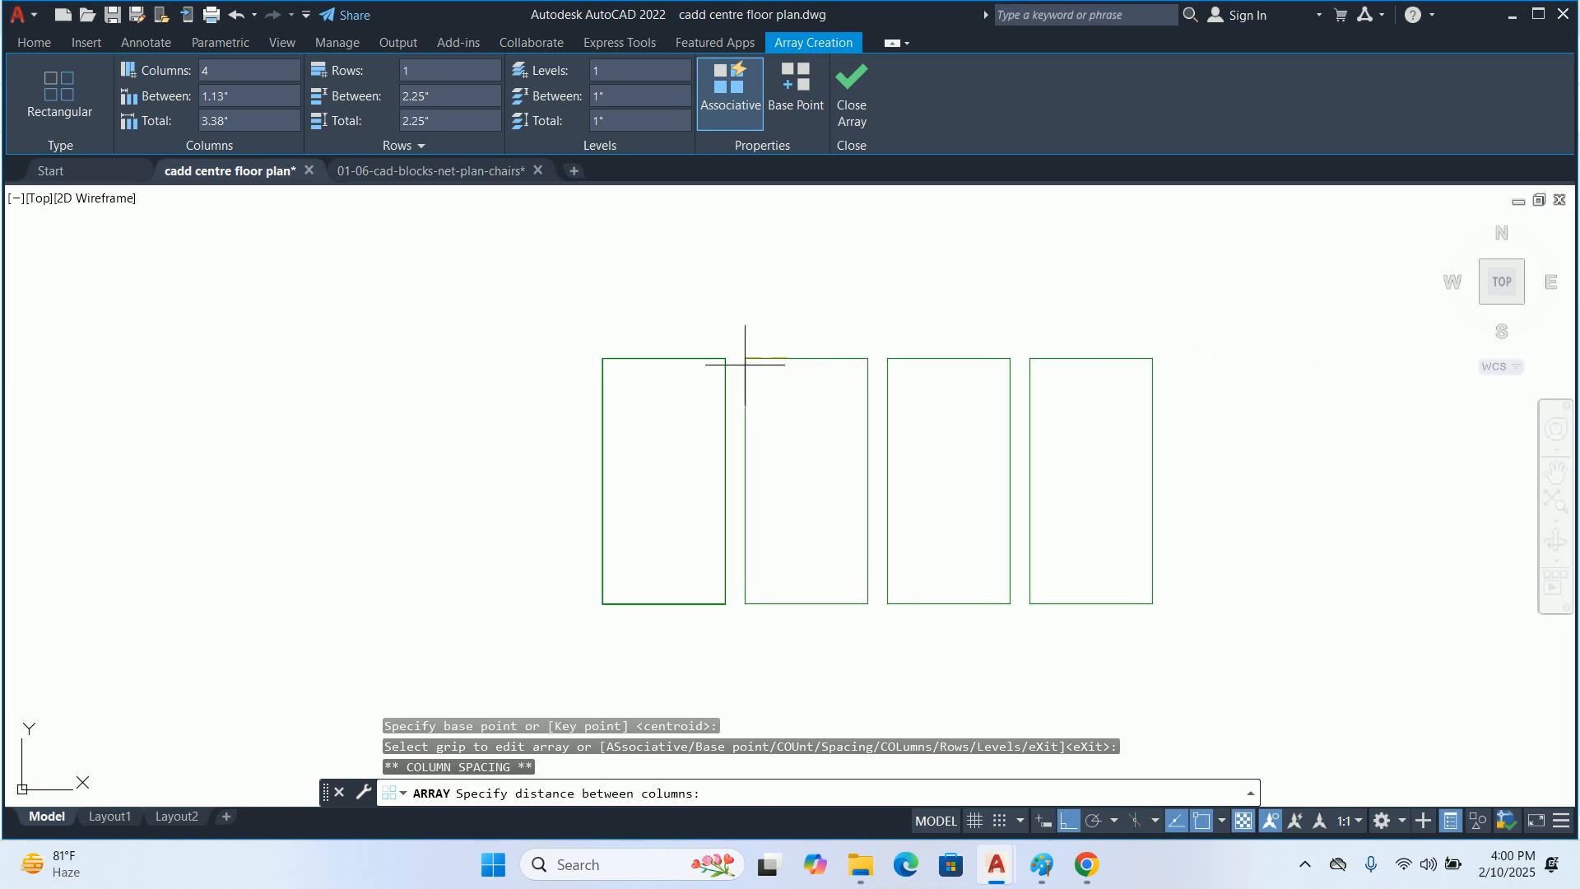
{"action": "scroll", "coordinate": [728, 355], "scroll_direction": "down", "scroll_amount": 2}
{"action": "middle_click_drag", "start_coordinate": [765, 384], "coordinate": [712, 394]}
{"action": "scroll", "coordinate": [712, 394], "scroll_direction": "down", "scroll_amount": 1}
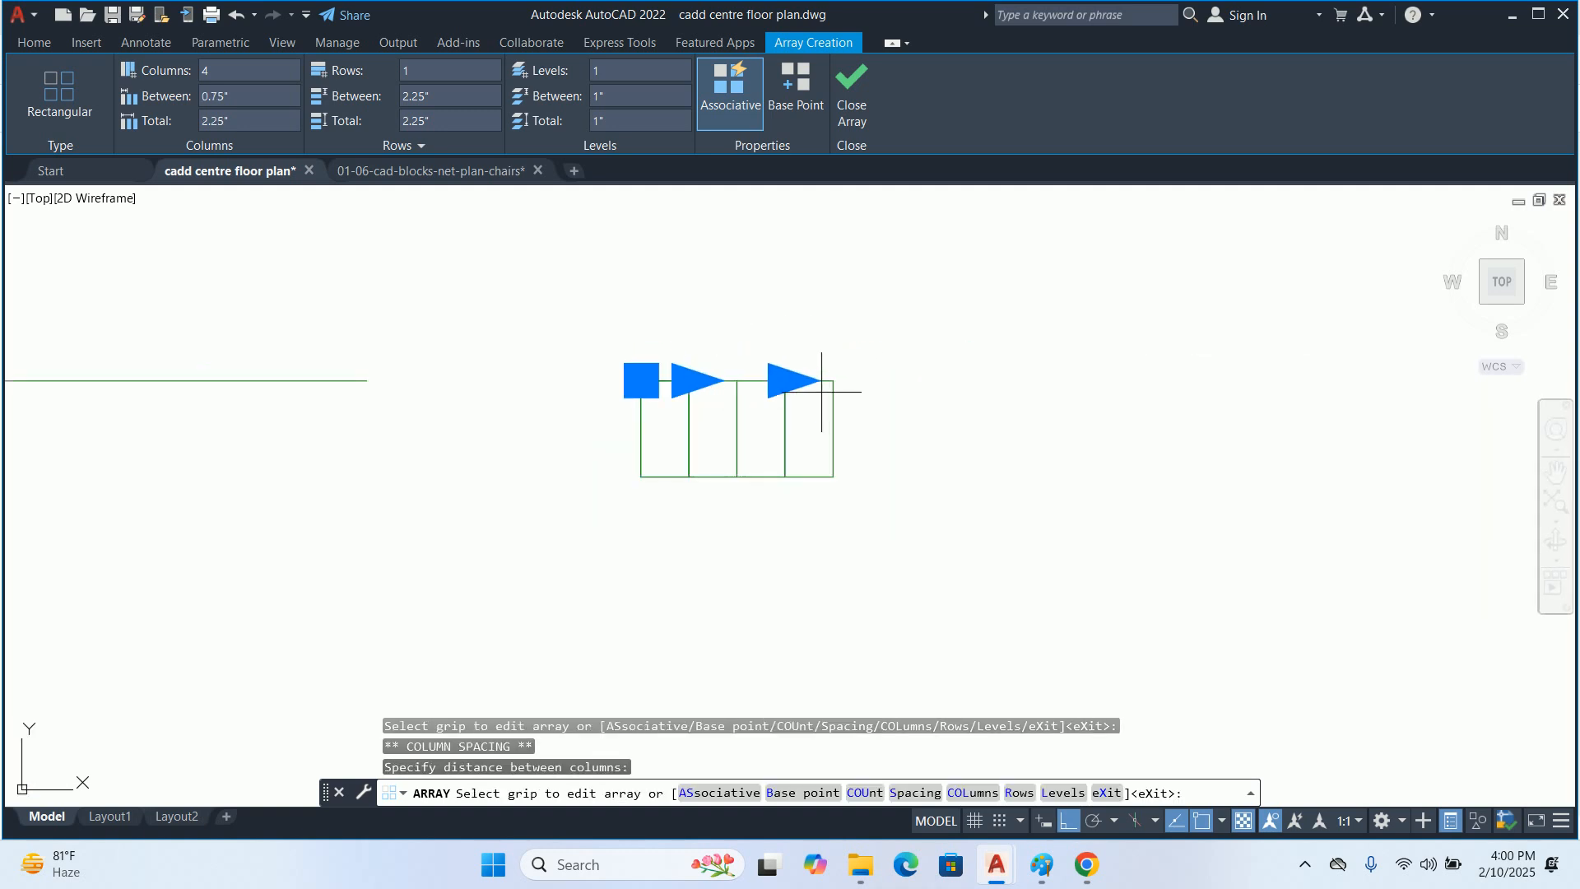
{"action": "left_click", "coordinate": [787, 380]}
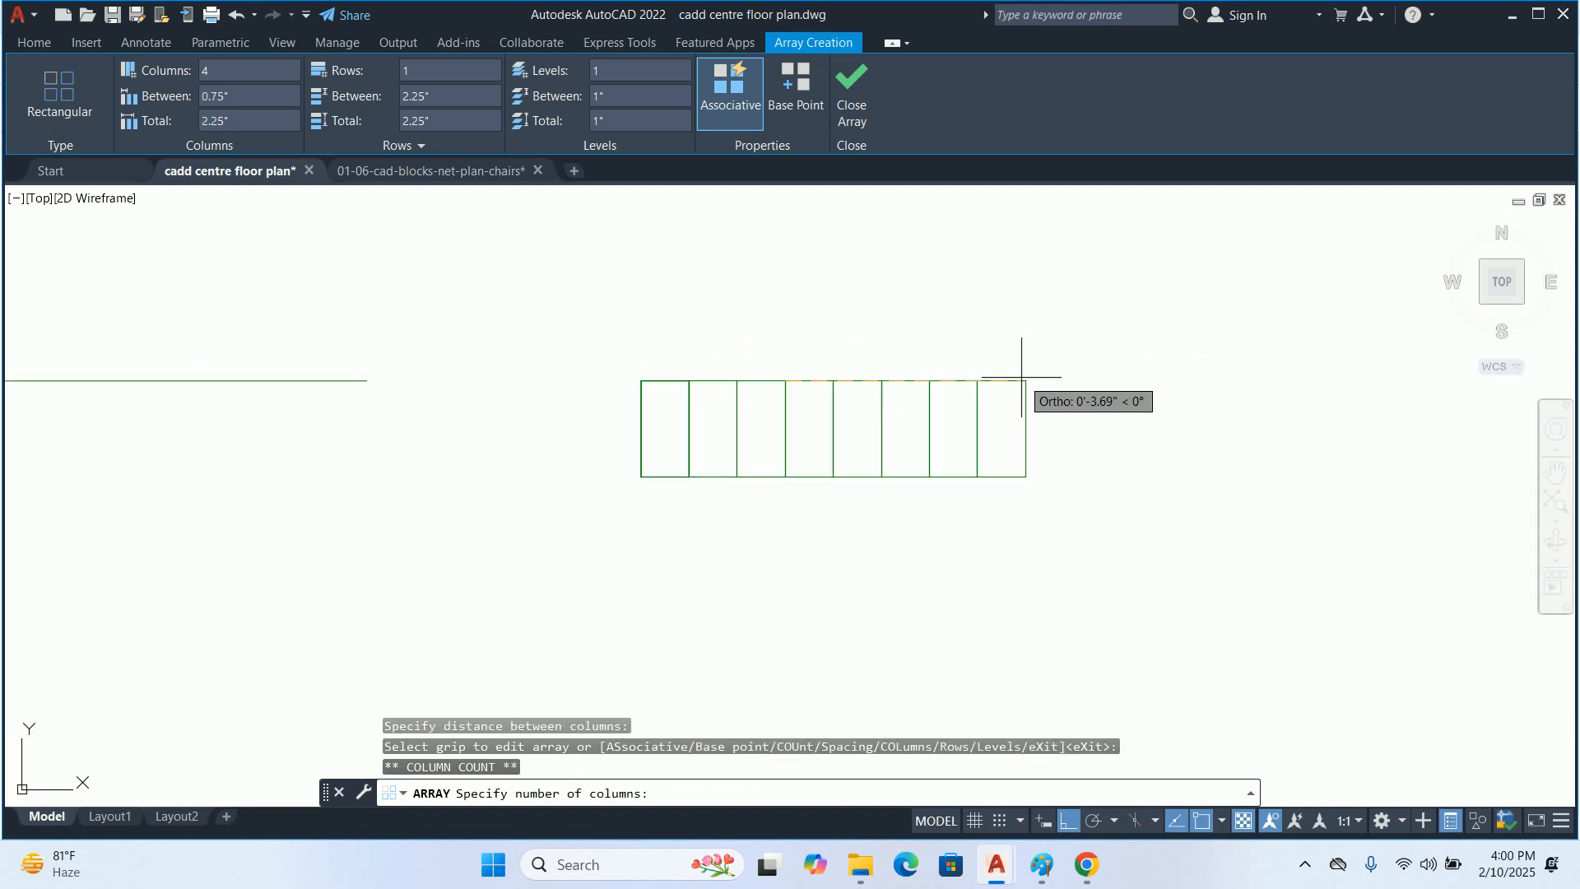
{"action": "left_click", "coordinate": [1022, 378]}
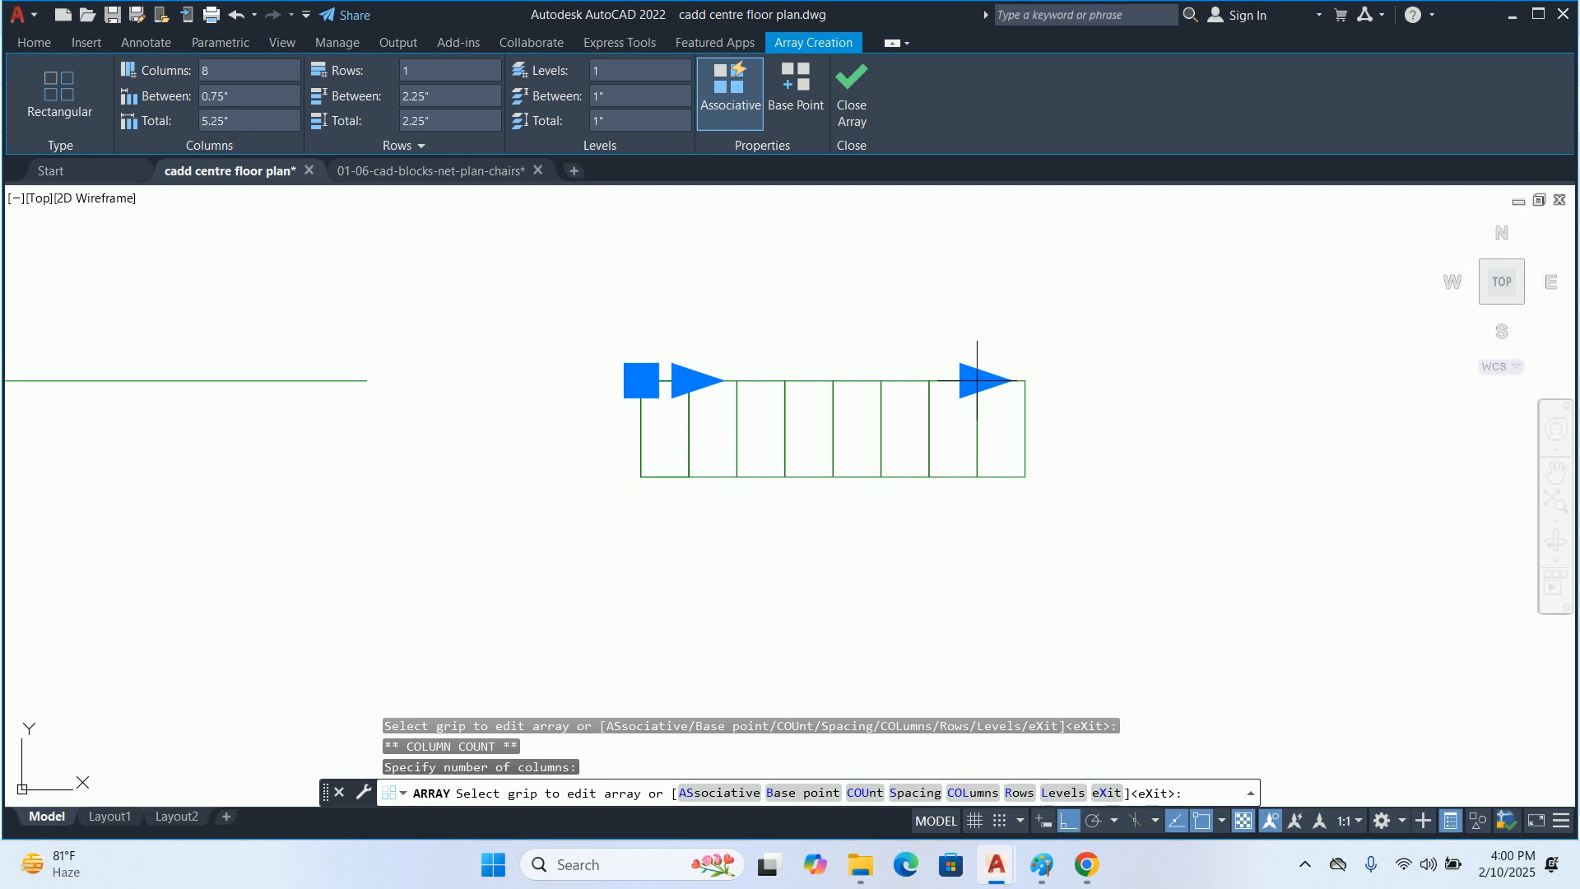
{"action": "left_click", "coordinate": [857, 90]}
{"action": "key", "text": "Escape"}
{"action": "middle_click_drag", "start_coordinate": [671, 428], "coordinate": [423, 450]}
{"action": "left_click", "coordinate": [674, 429]}
{"action": "left_click", "coordinate": [631, 434]}
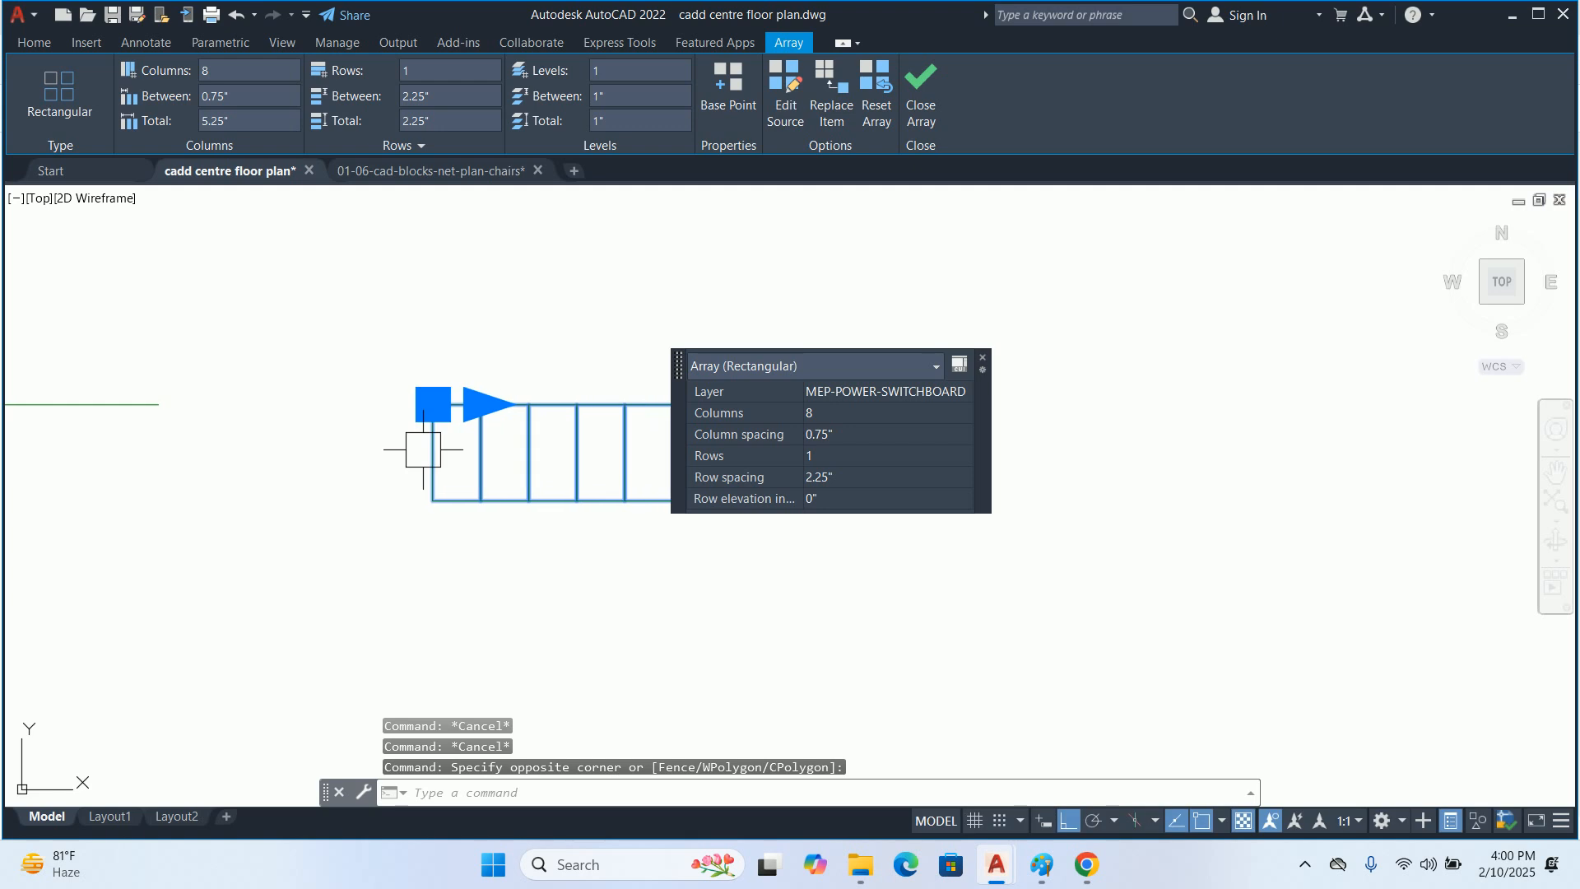
{"action": "left_click", "coordinate": [920, 92]}
{"action": "key", "text": "Escape"}
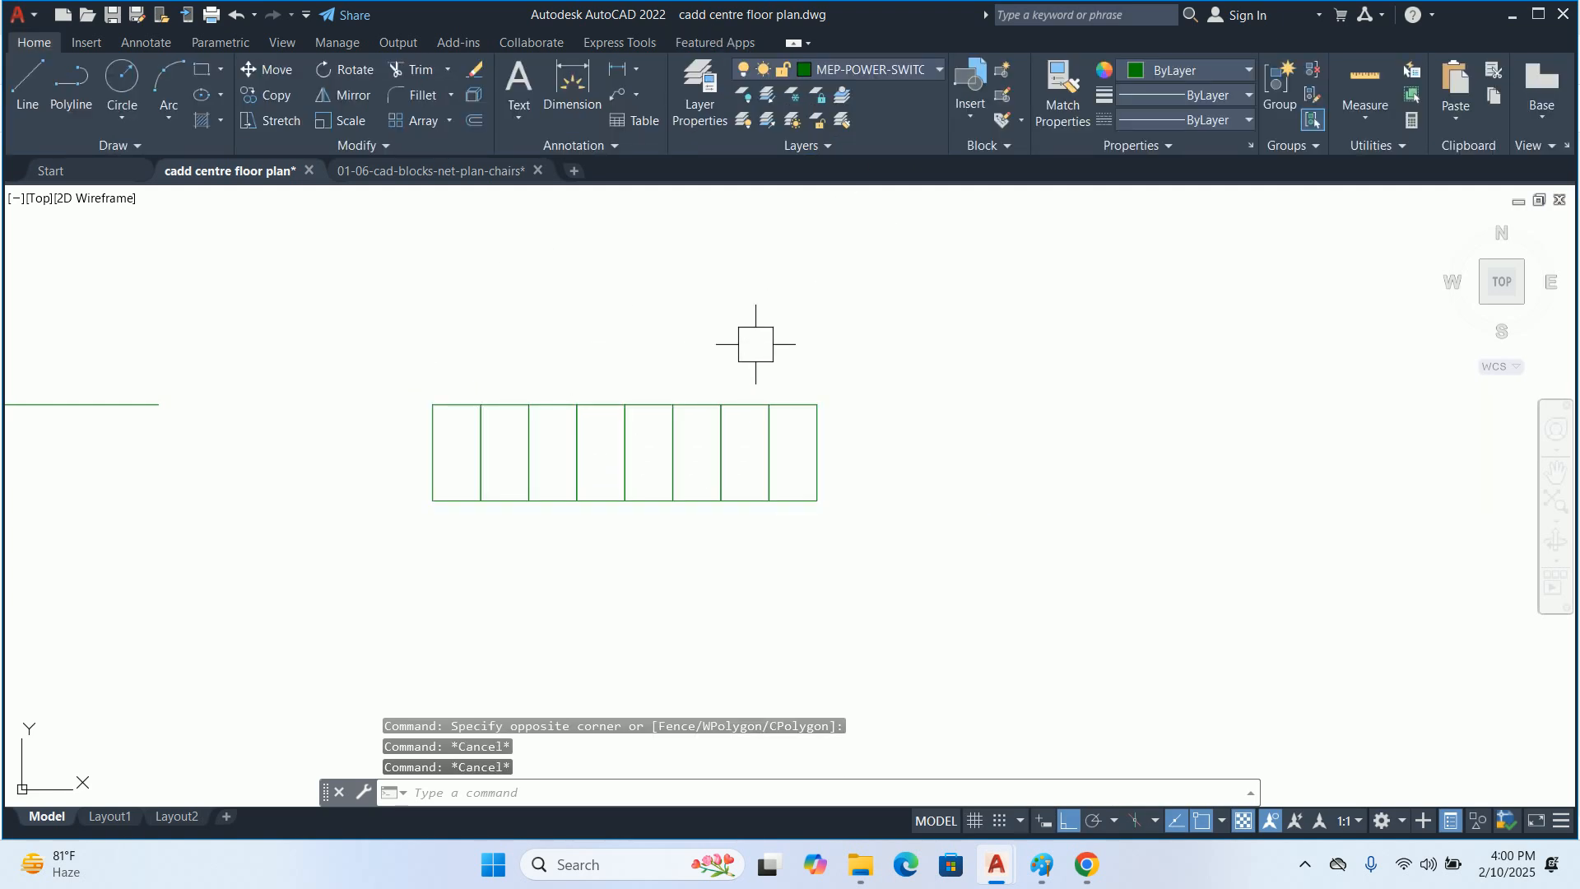
{"action": "left_click", "coordinate": [733, 387]}
{"action": "middle_click_drag", "start_coordinate": [752, 452], "coordinate": [804, 458]}
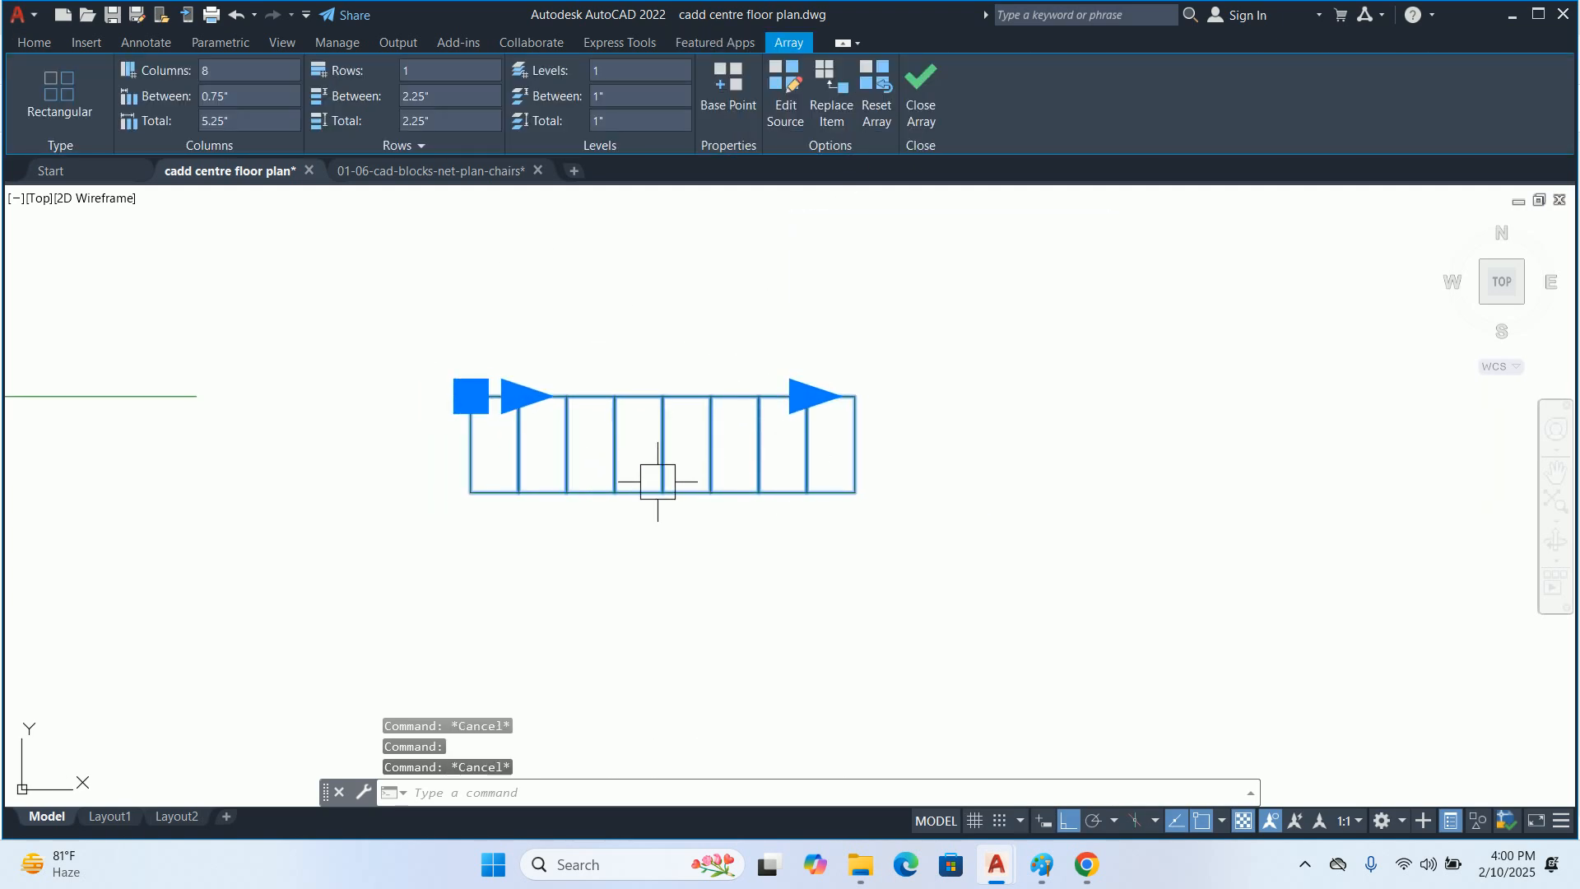
{"action": "key", "text": "Escape"}
Draw a rectangle over the array's full outline, from its upper-left corner to its lower-right corner
{"action": "middle_click_drag", "start_coordinate": [628, 472], "coordinate": [719, 479]}
{"action": "type", "text": "rec"}
{"action": "key", "text": "Return"}
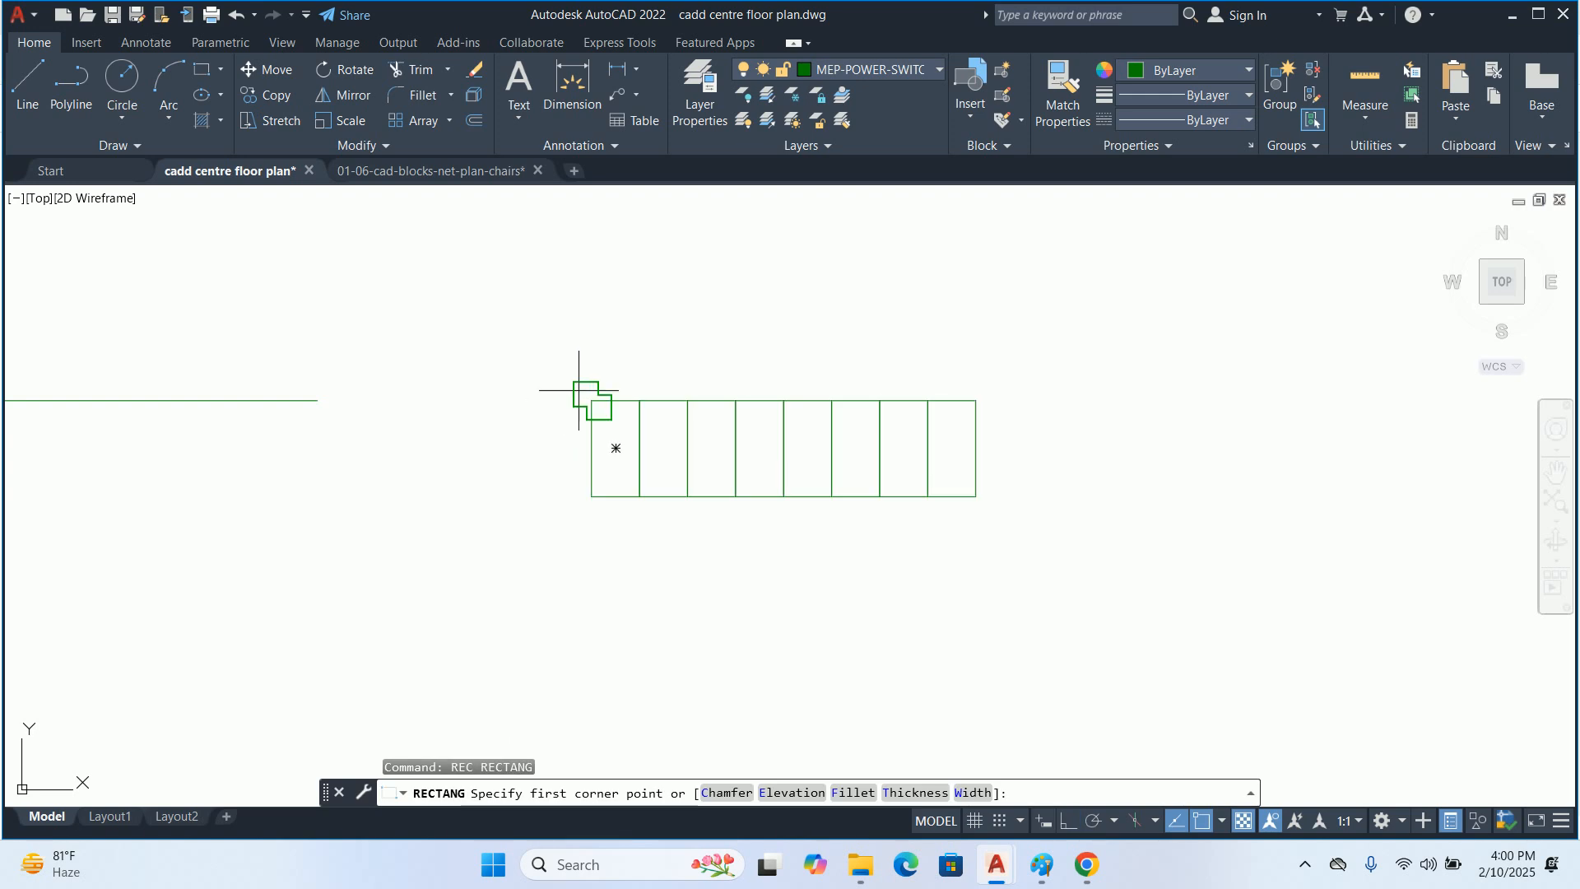
{"action": "left_click", "coordinate": [579, 392]}
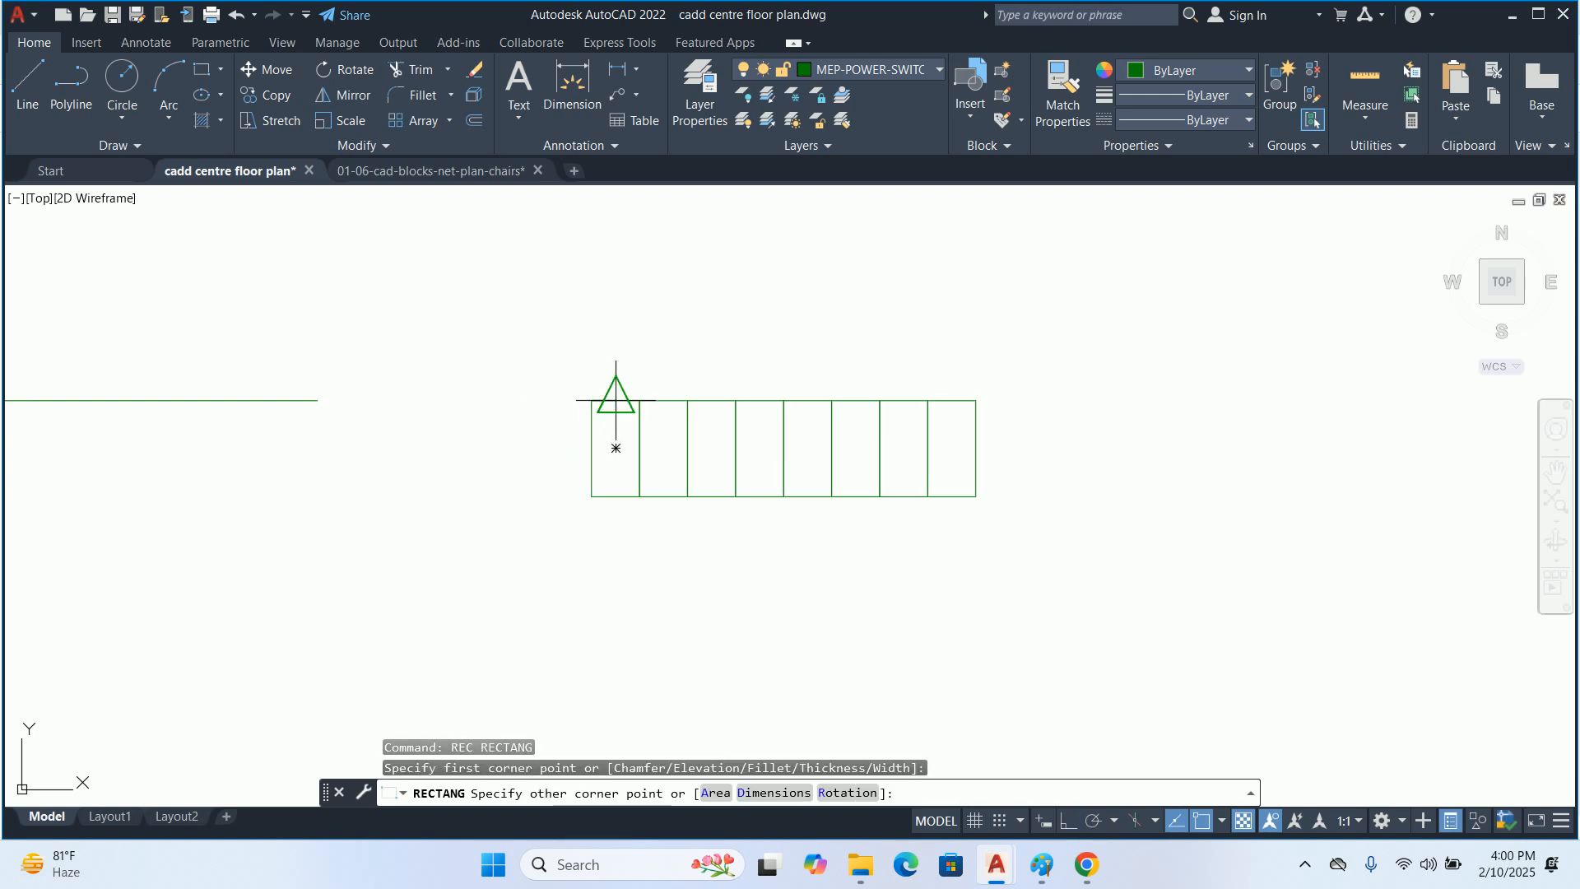
{"action": "left_click", "coordinate": [976, 496]}
{"action": "key", "text": "Return"}
{"action": "key", "text": "Escape"}
{"action": "key", "text": "Escape"}
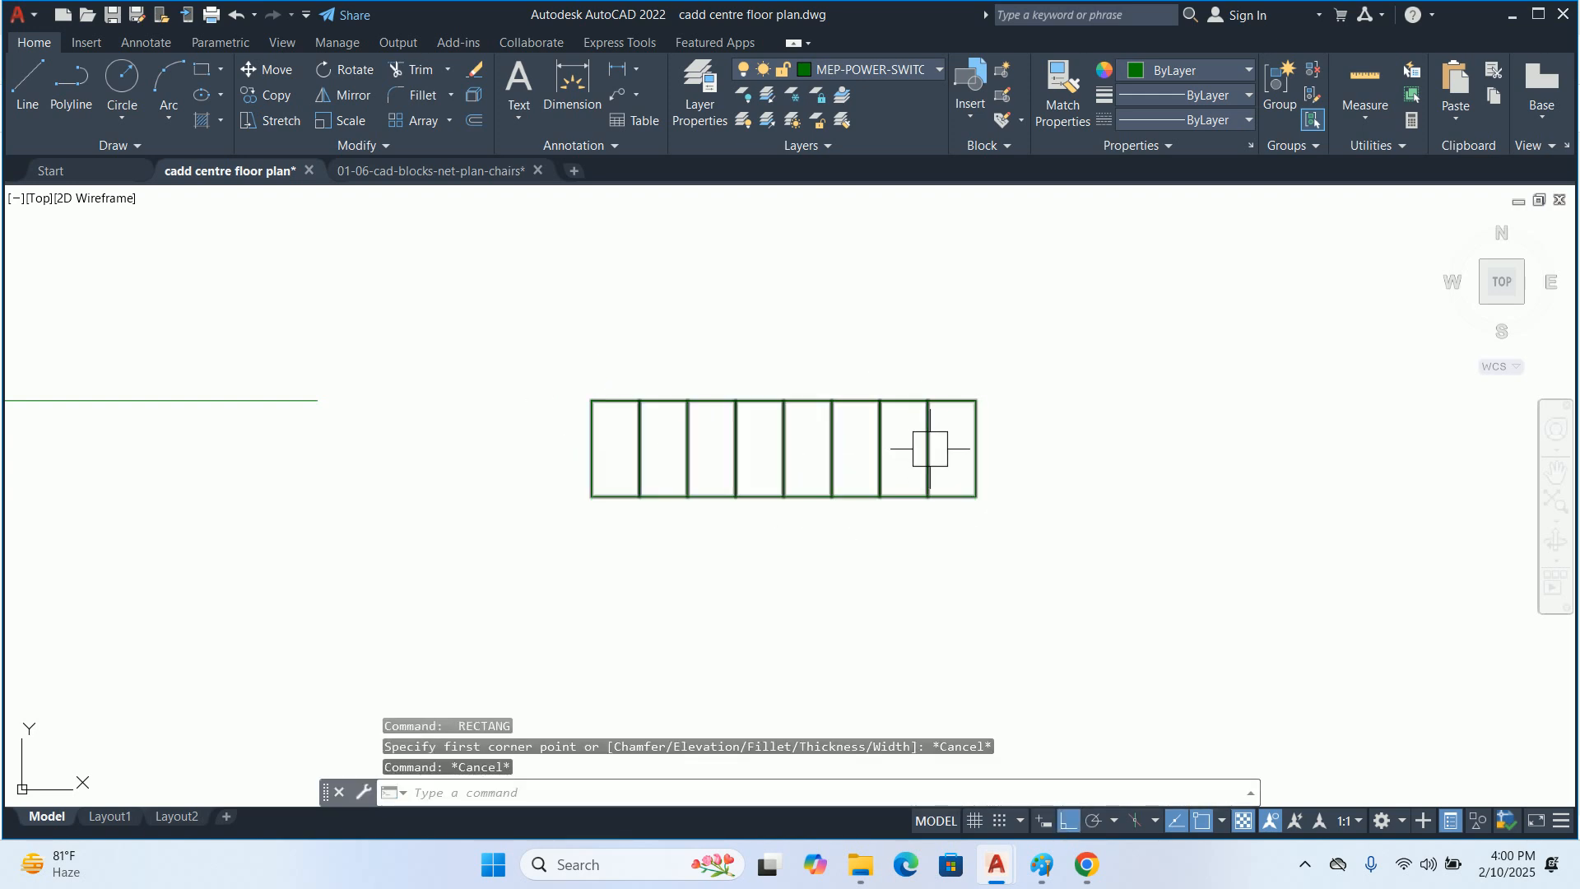
{"action": "key", "text": "Escape"}
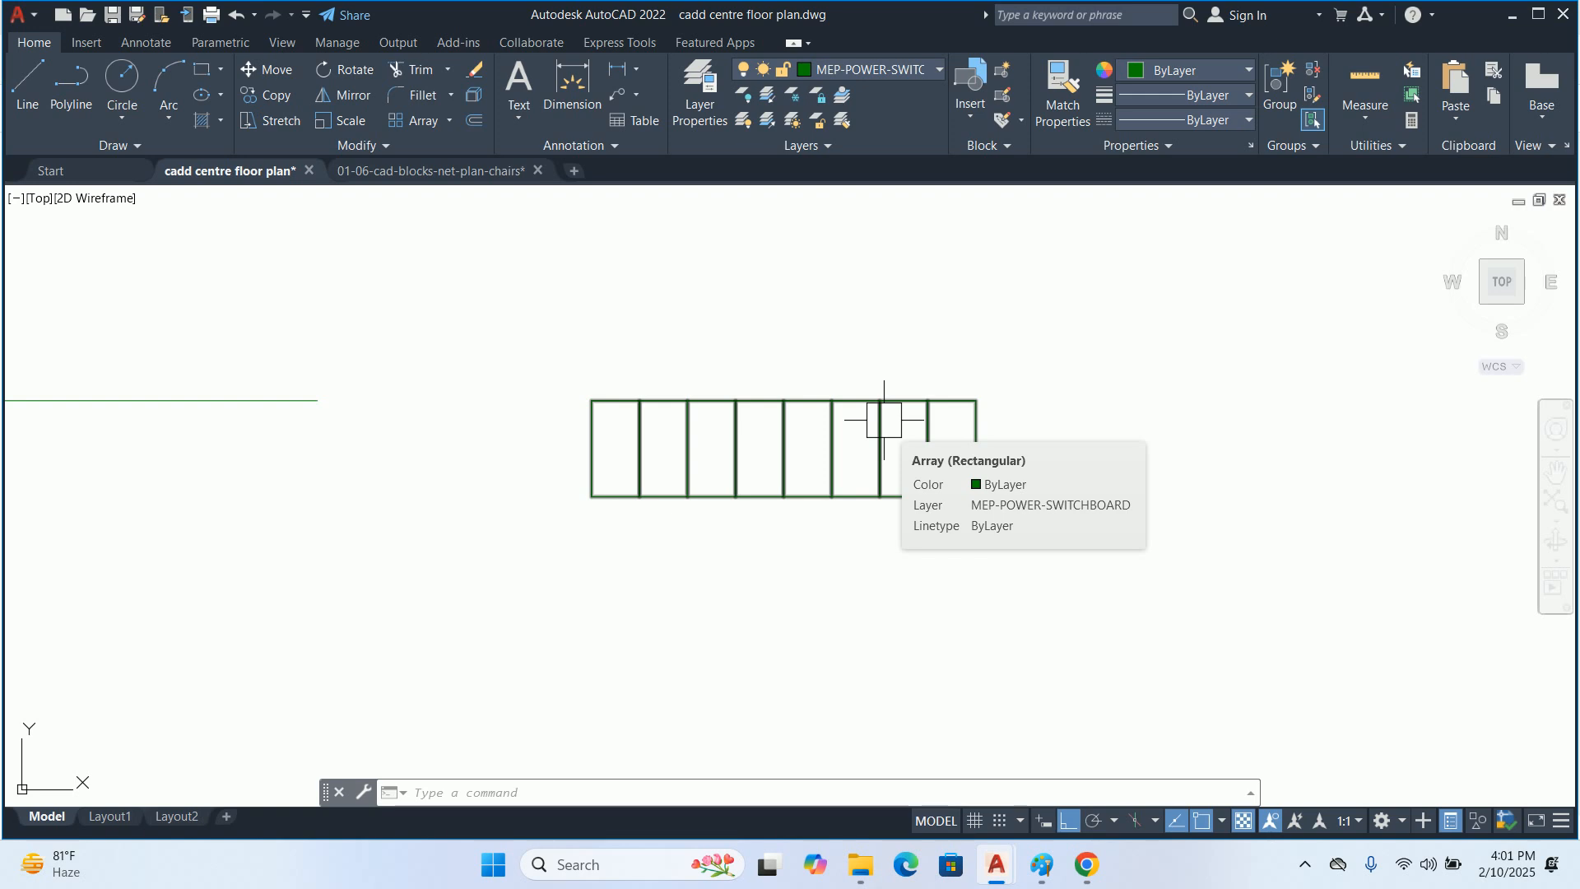
{"action": "key", "text": "Escape"}
{"action": "key", "text": "Escape"}
{"action": "left_click", "coordinate": [979, 450]}
{"action": "key", "text": "Escape"}
{"action": "type", "text": "o"}
{"action": "key", "text": "Return"}
{"action": "type", "text": ".75"}
{"action": "key", "text": "Return"}
{"action": "left_click", "coordinate": [948, 403]}
{"action": "key", "text": "Escape"}
Offset the rectangle around the array outward by 0.5" to form the outer frame
{"action": "key", "text": "Return"}
{"action": "type", "text": ".5"}
{"action": "key", "text": "Return"}
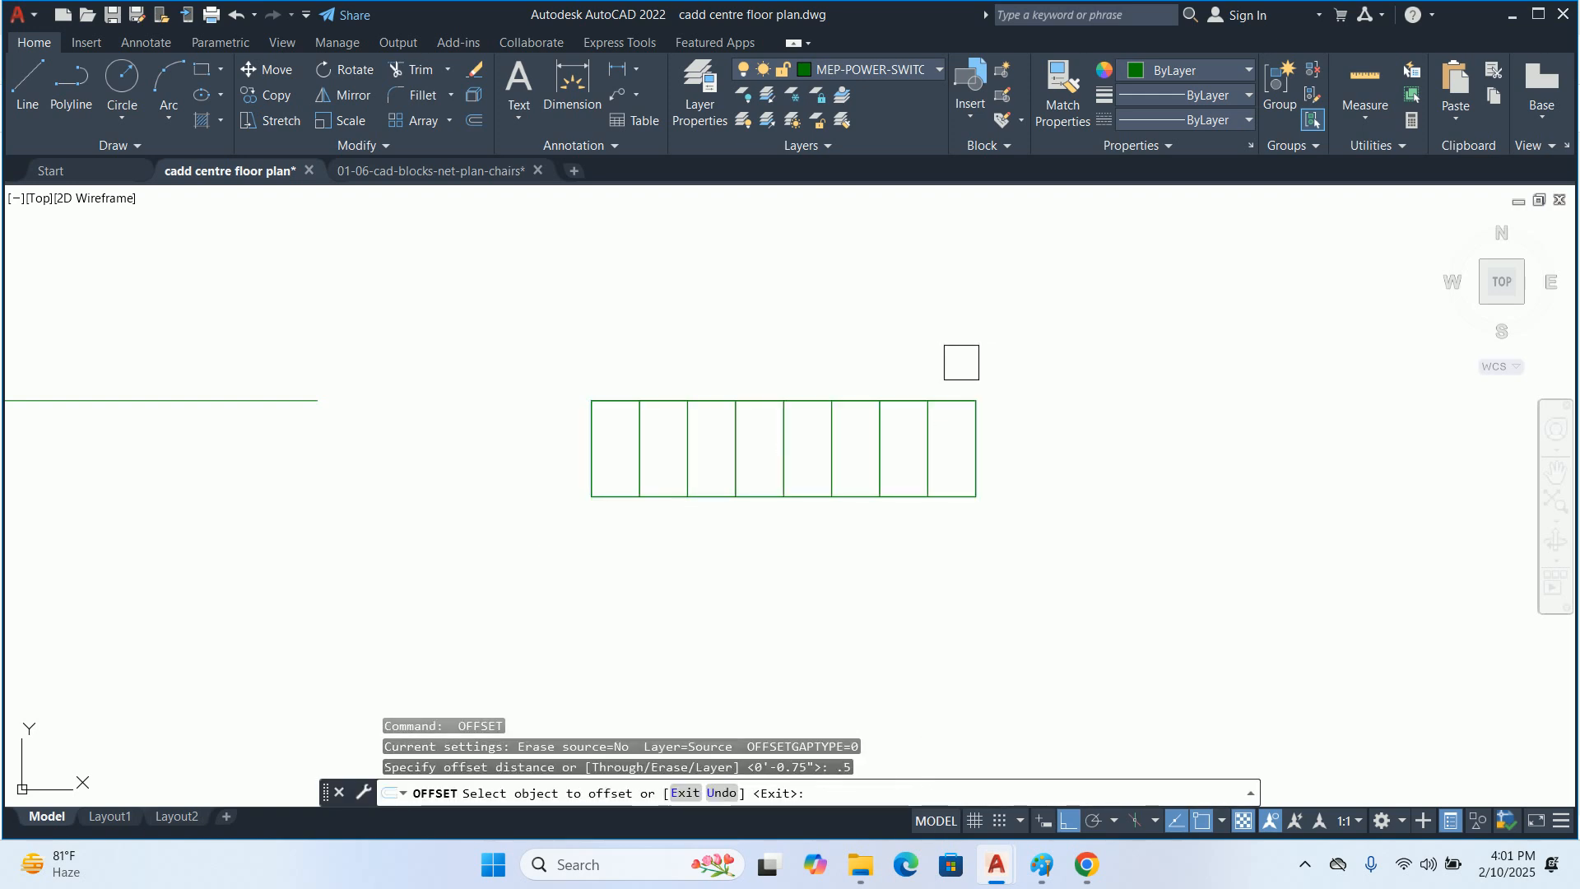
{"action": "left_click", "coordinate": [943, 391]}
{"action": "left_click", "coordinate": [959, 329]}
{"action": "key", "text": "Return"}
{"action": "key", "text": "Escape"}
{"action": "scroll", "coordinate": [938, 371], "scroll_direction": "up", "scroll_amount": 4}
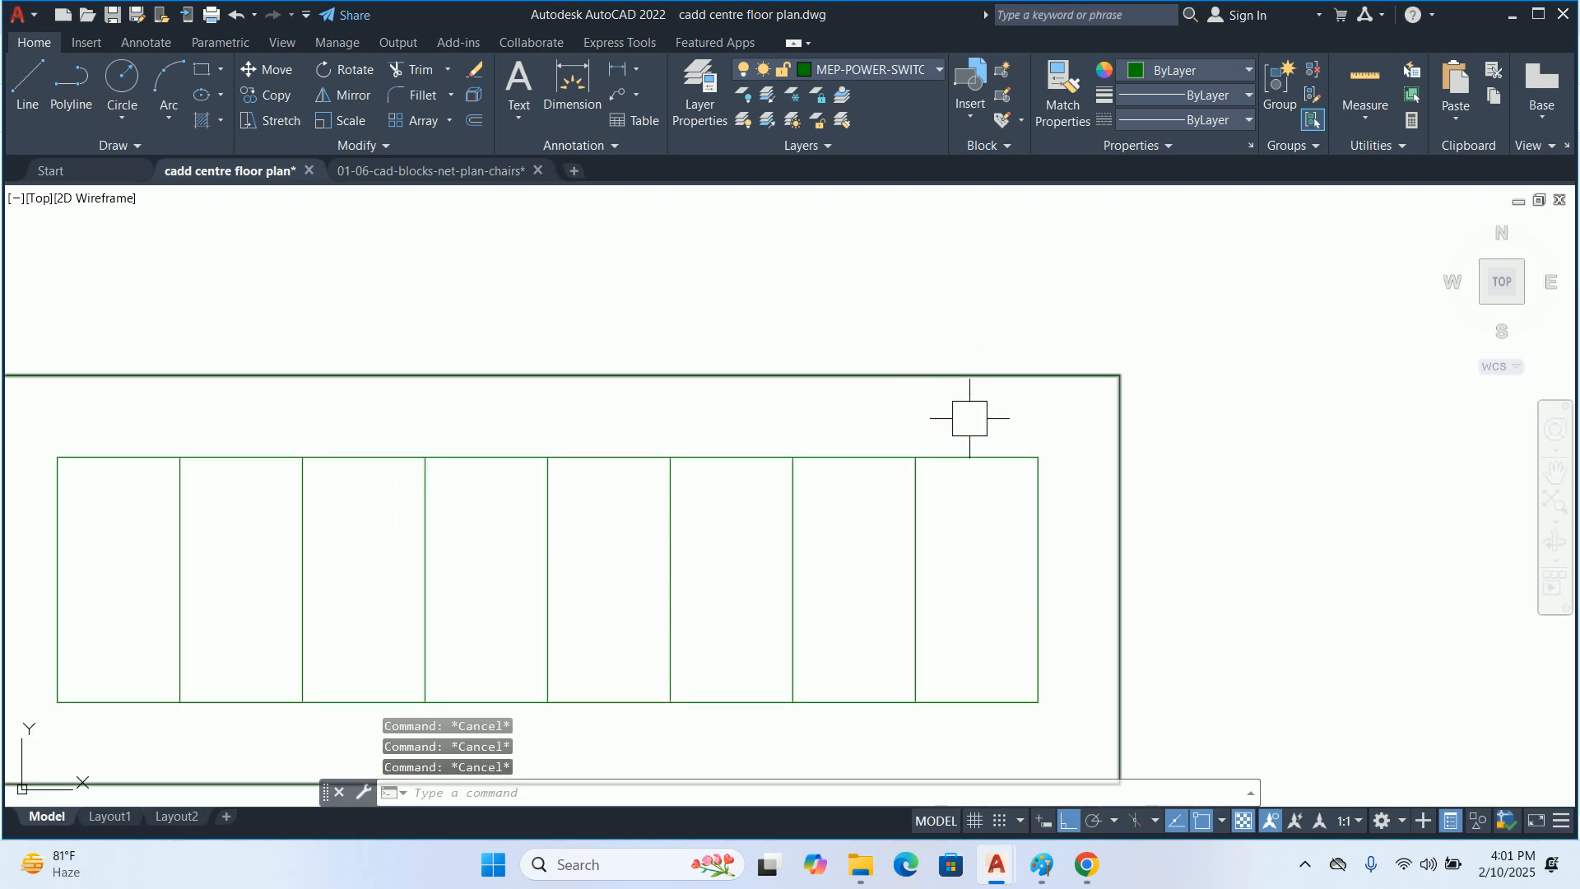
{"action": "key", "text": "Return"}
{"action": "type", "text": "."}
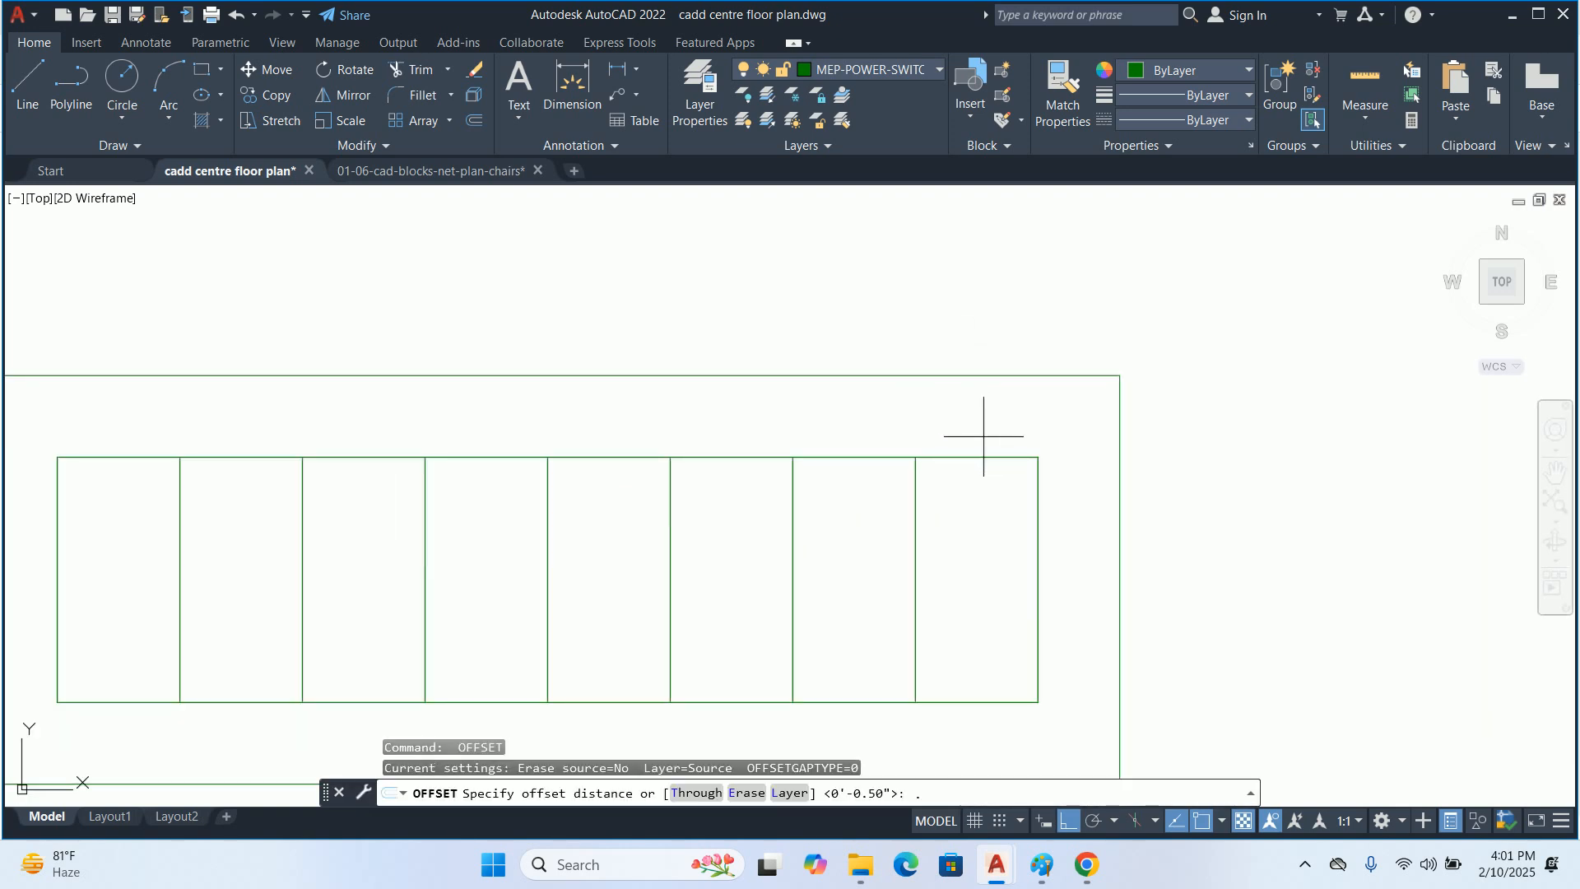
{"action": "type", "text": "1"}
{"action": "key", "text": "Return"}
{"action": "left_click", "coordinate": [990, 462]}
{"action": "key", "text": "Escape"}
Offset the rectangle around the array outward by 0.05" to form a thin inner border
{"action": "key", "text": "Return"}
{"action": "type", "text": ".05"}
{"action": "key", "text": "Return"}
{"action": "left_click", "coordinate": [991, 457]}
{"action": "left_click", "coordinate": [999, 412]}
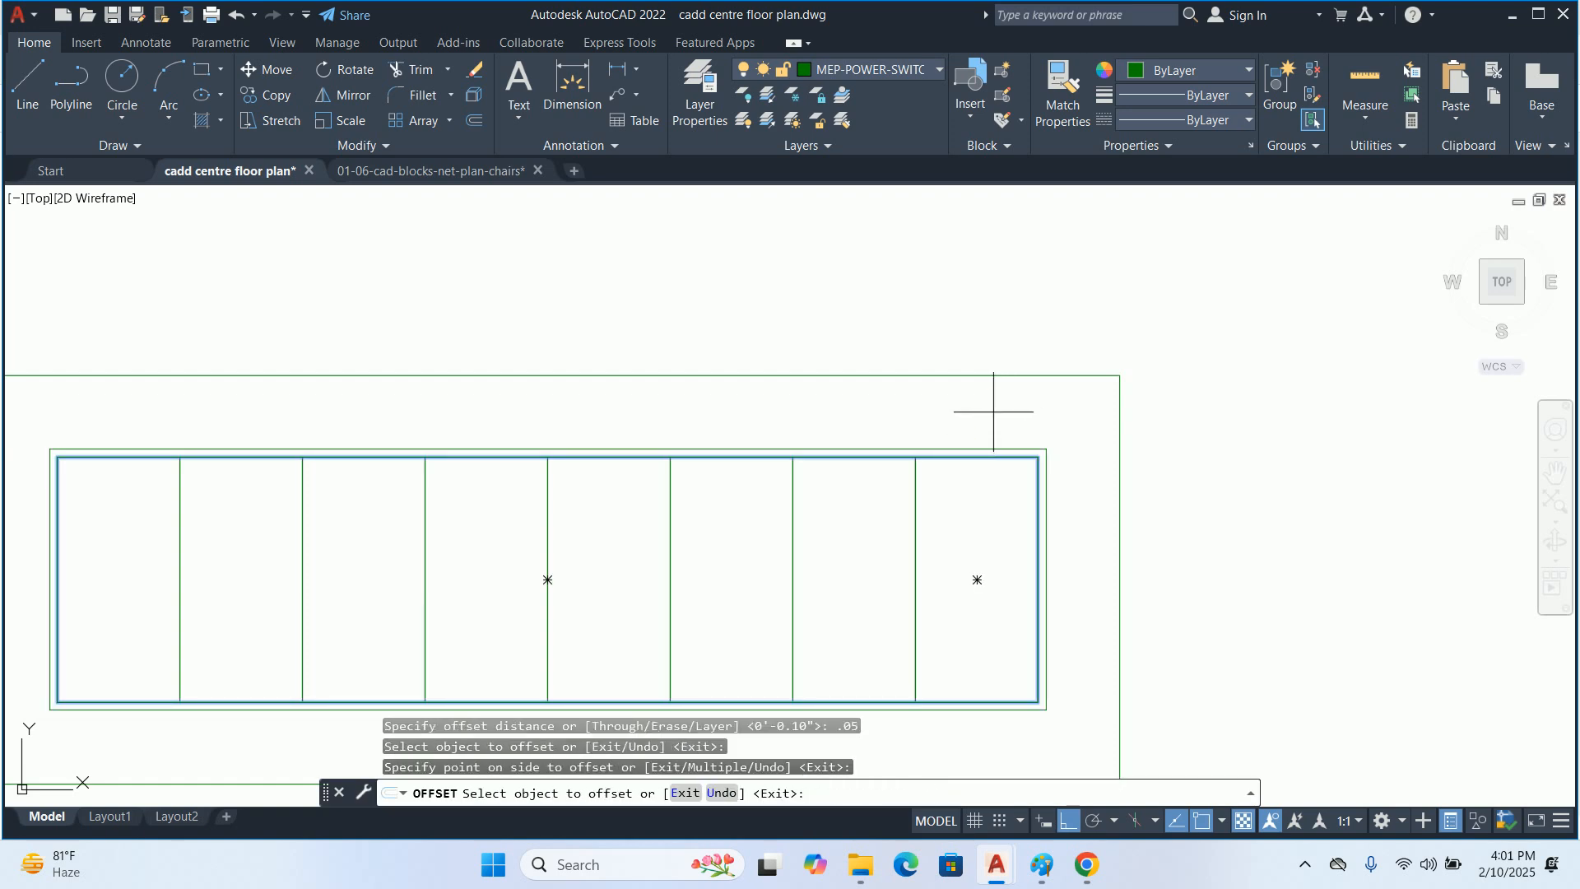
{"action": "key", "text": "Escape"}
{"action": "key", "text": "Escape"}
Delete the source rectangle that lies directly on the array's outer edge
{"action": "scroll", "coordinate": [996, 454], "scroll_direction": "up", "scroll_amount": 3}
{"action": "left_click", "coordinate": [997, 451]}
{"action": "scroll", "coordinate": [995, 452], "scroll_direction": "up", "scroll_amount": 2}
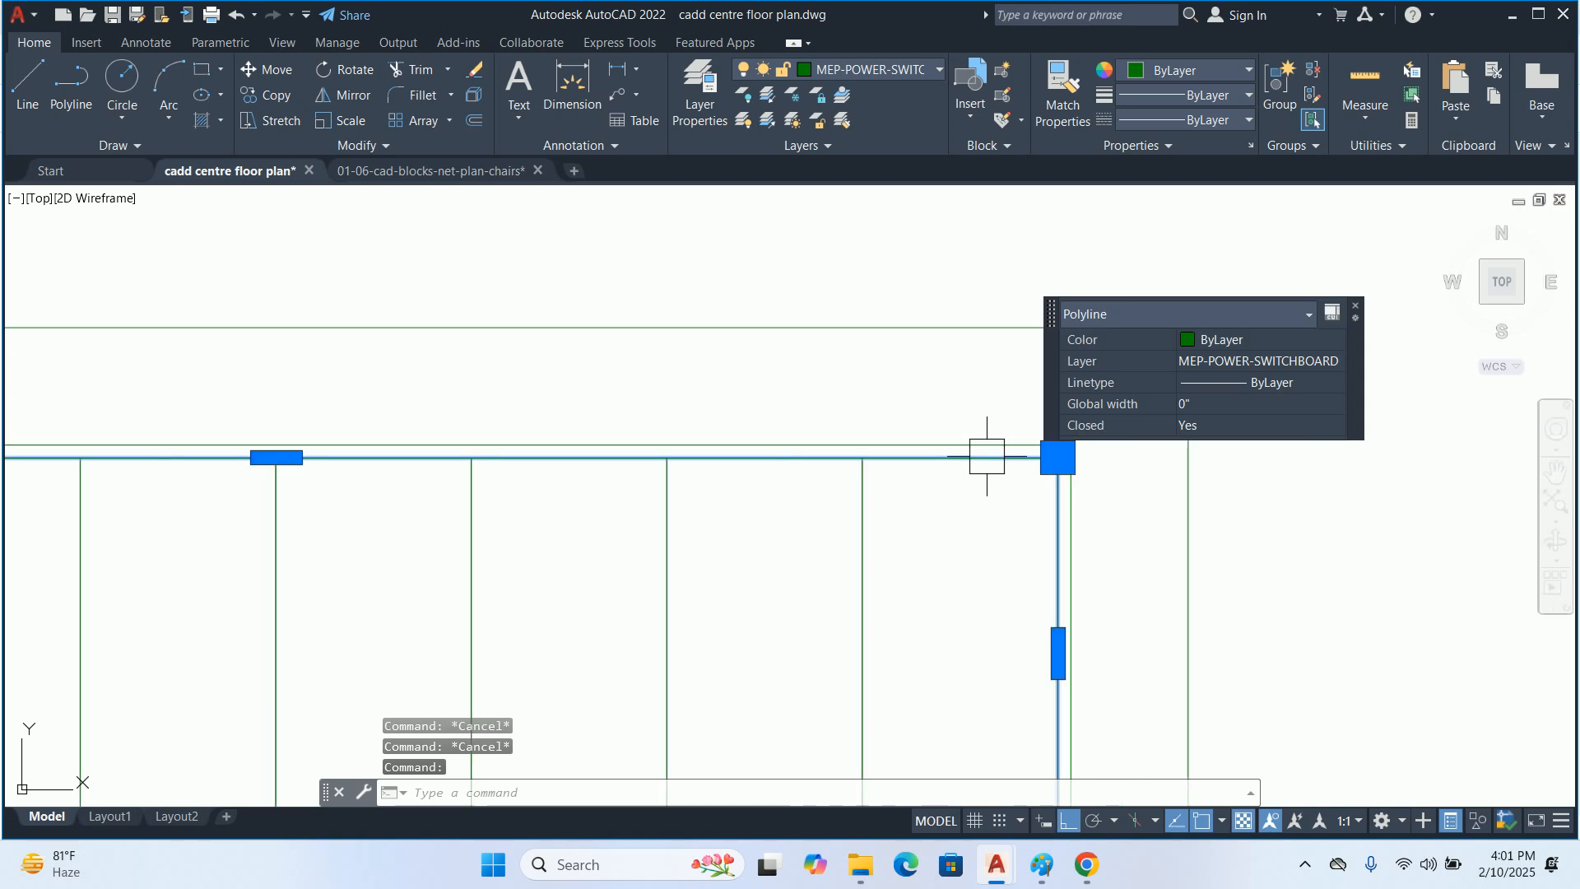
{"action": "scroll", "coordinate": [999, 437], "scroll_direction": "down", "scroll_amount": 5}
{"action": "key", "text": "Delete"}
{"action": "scroll", "coordinate": [847, 484], "scroll_direction": "down", "scroll_amount": 2}
{"action": "key", "text": "Escape"}
{"action": "key", "text": "Escape"}
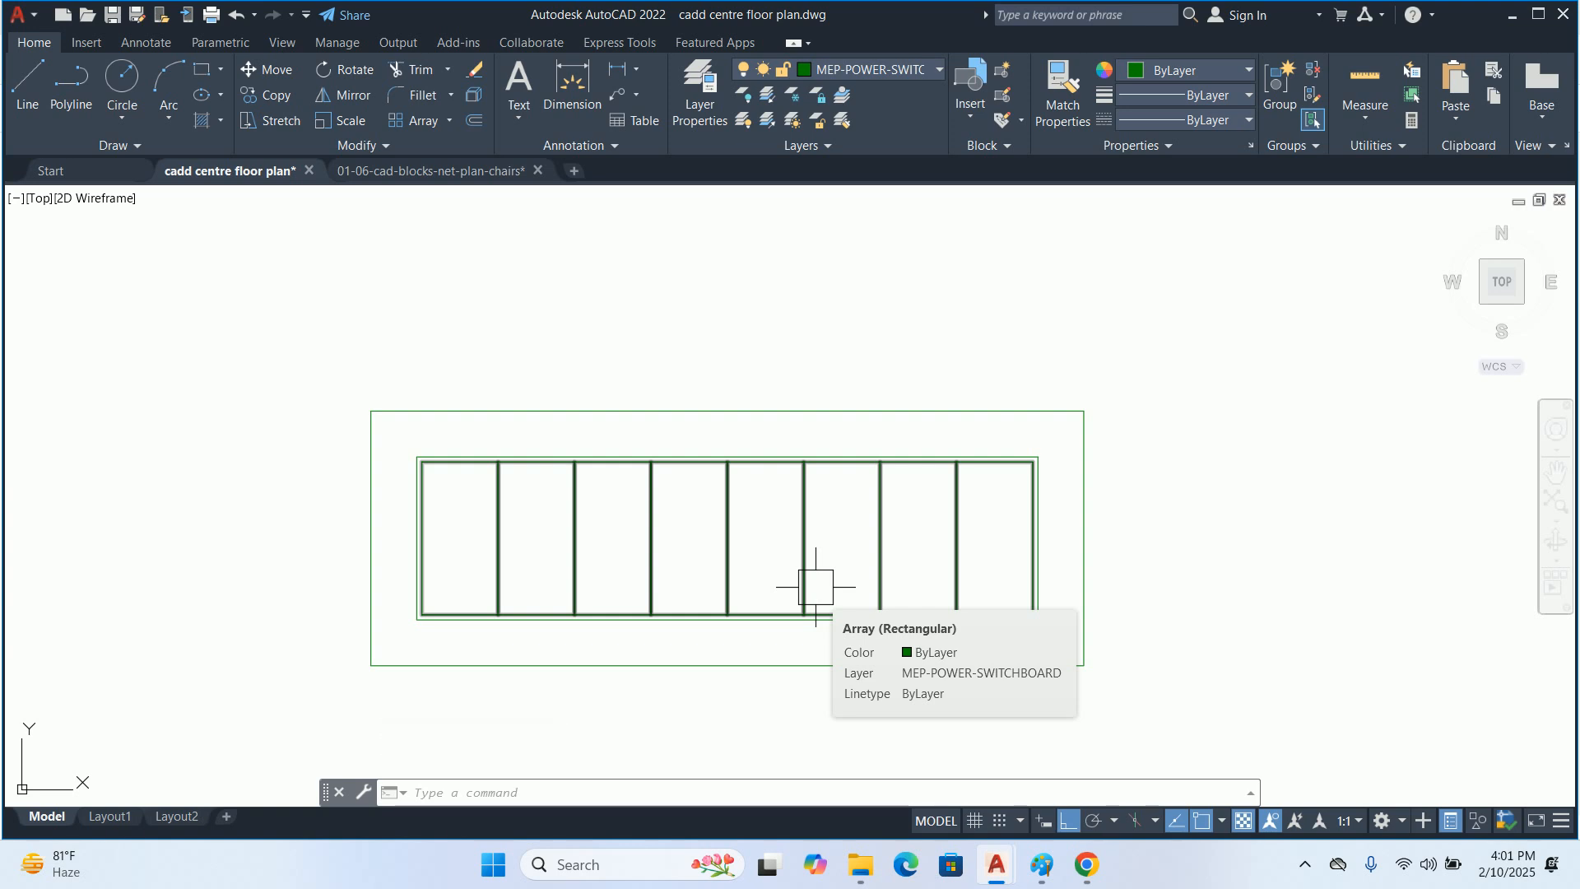
Explode the array of eight cells into separate rectangles
{"action": "key", "text": "Escape"}
{"action": "key", "text": "Escape"}
{"action": "type", "text": "x"}
{"action": "key", "text": "Return"}
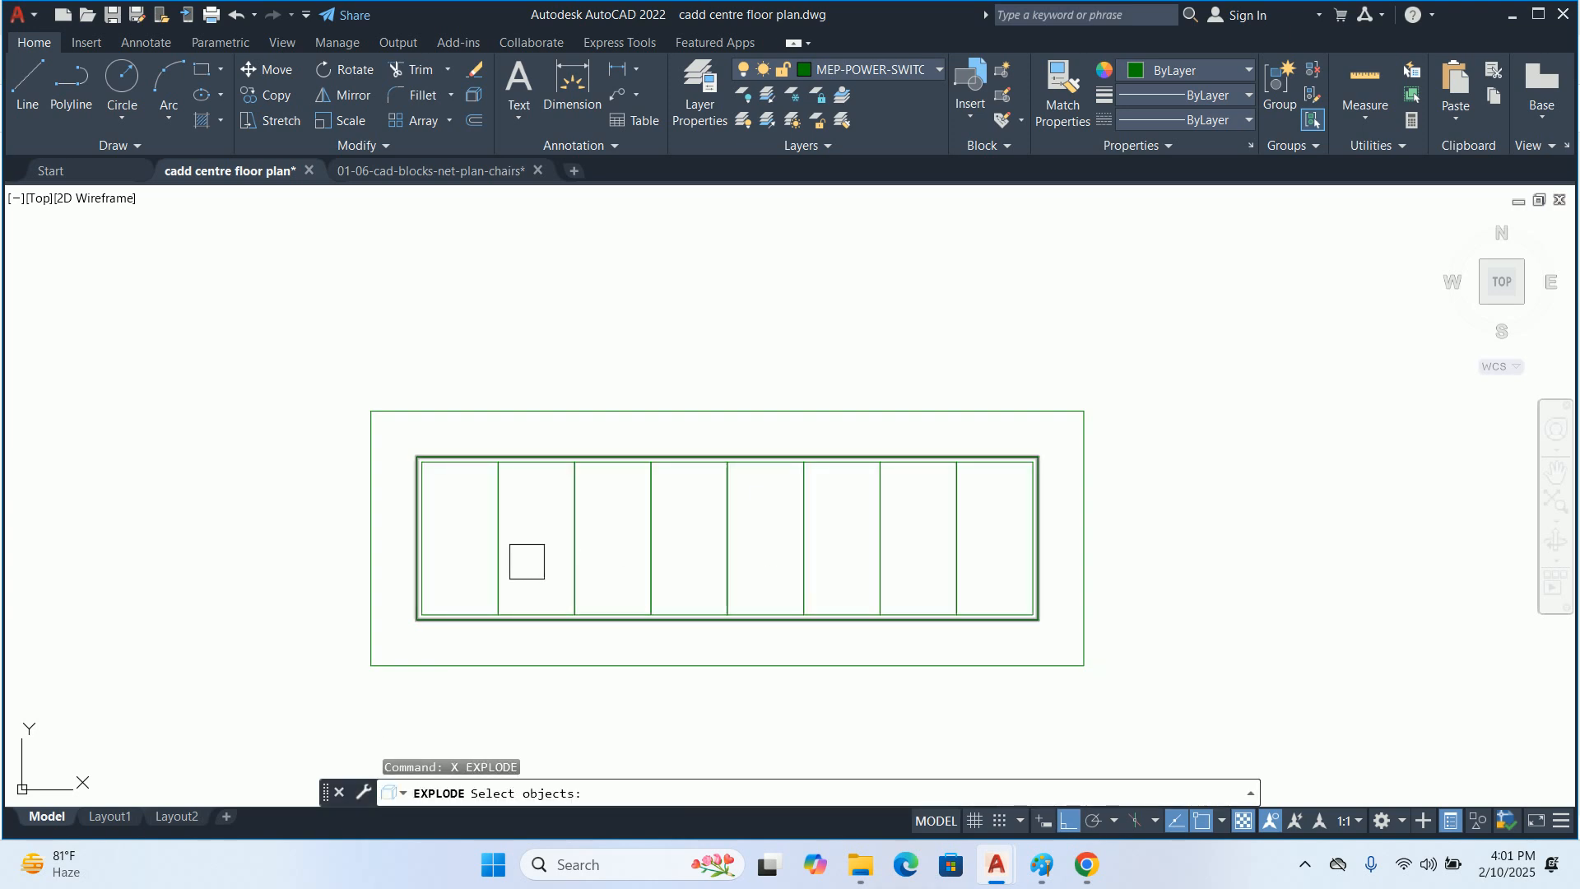
{"action": "left_click", "coordinate": [493, 549]}
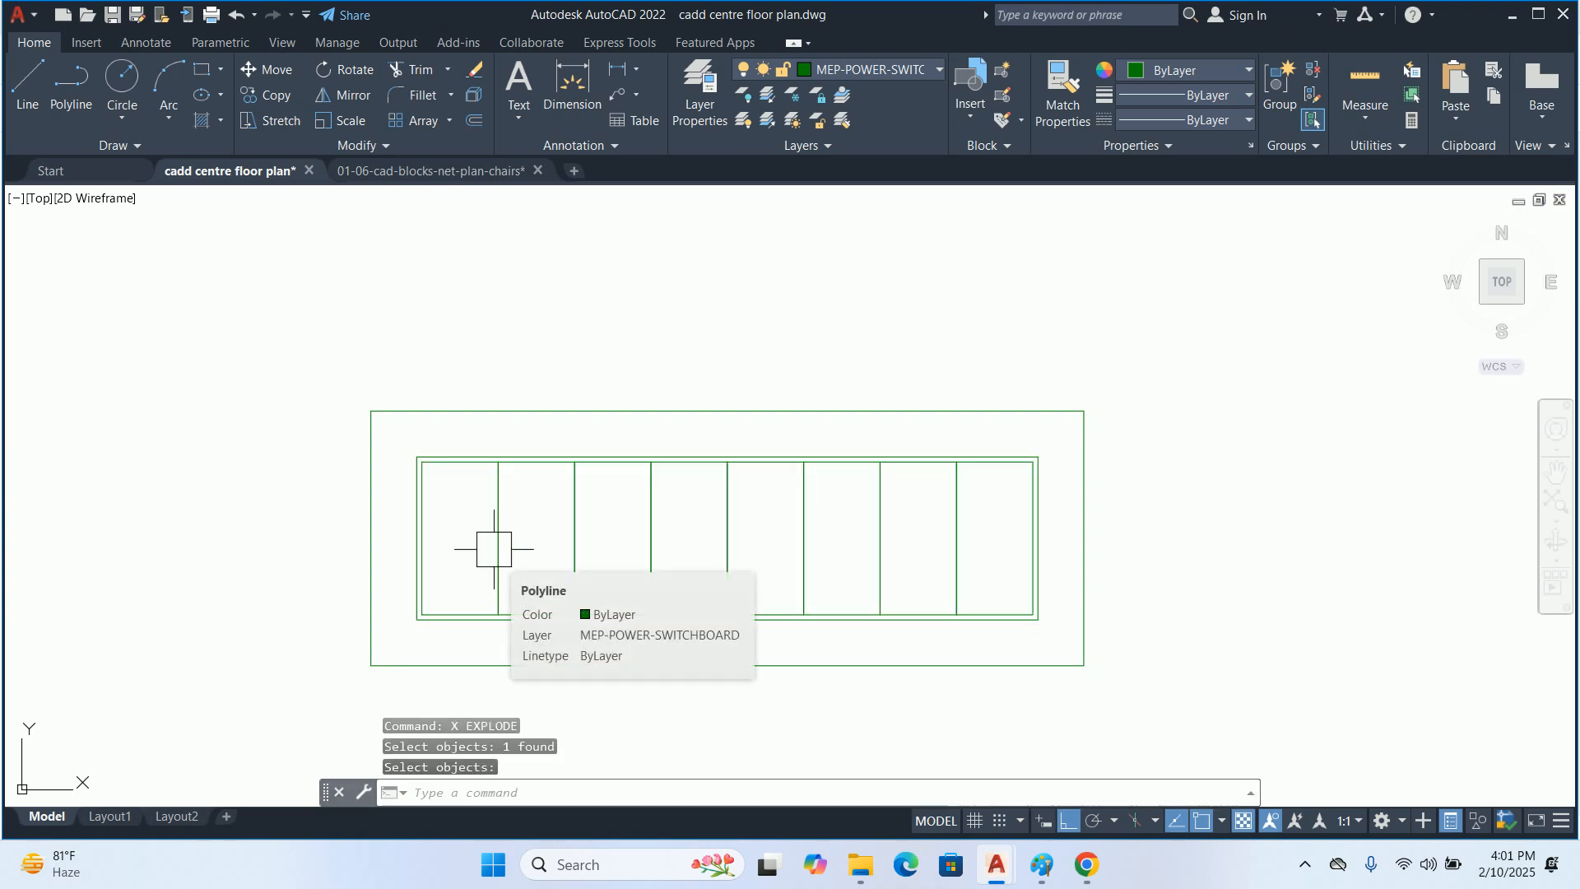
{"action": "key", "text": "Escape"}
{"action": "key", "text": "Escape"}
Trim away the divider between the two leftmost cells to merge them into one wide cell
{"action": "type", "text": "Tr"}
{"action": "key", "text": "Return"}
{"action": "left_click", "coordinate": [522, 529]}
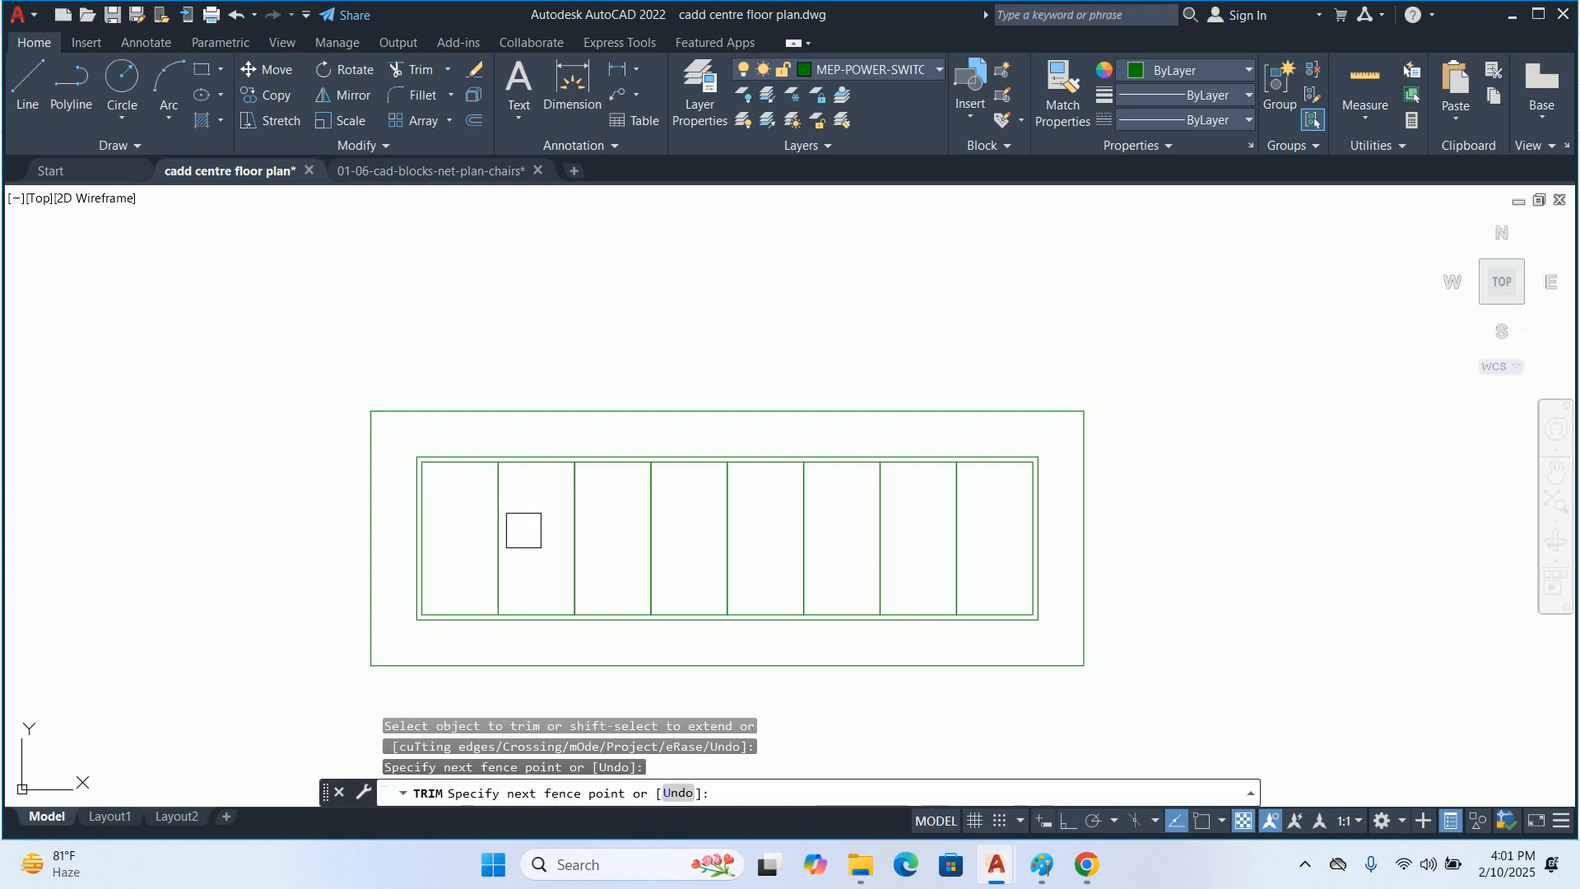
{"action": "left_click", "coordinate": [470, 525]}
{"action": "key", "text": "Return"}
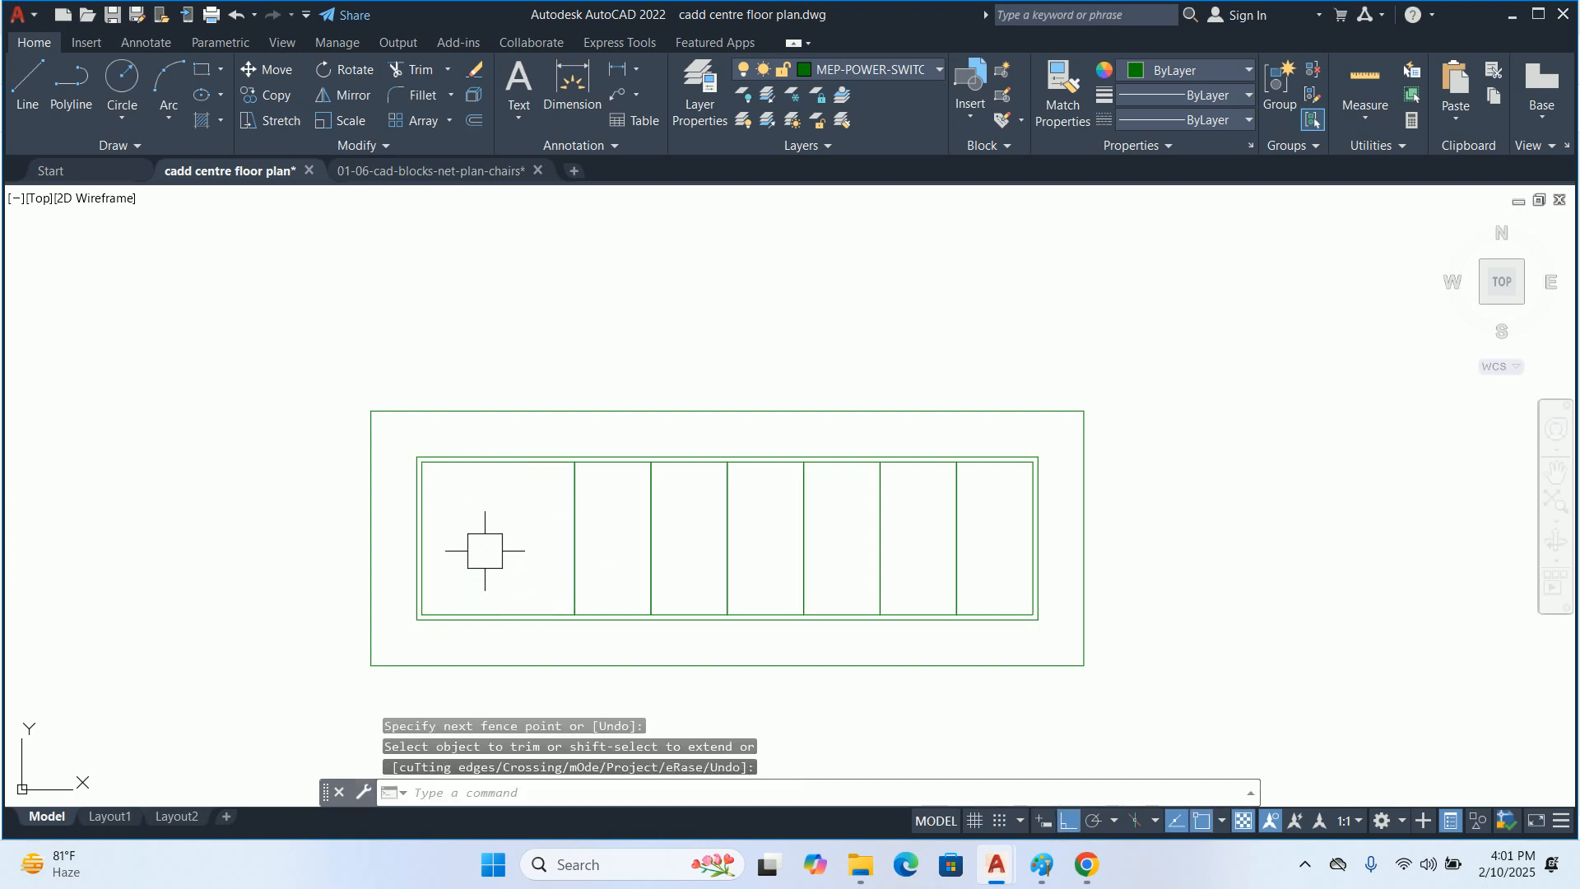
{"action": "middle_click_drag", "start_coordinate": [485, 550], "coordinate": [432, 540]}
{"action": "key", "text": "Escape"}
{"action": "key", "text": "Escape"}
{"action": "key", "text": "Escape"}
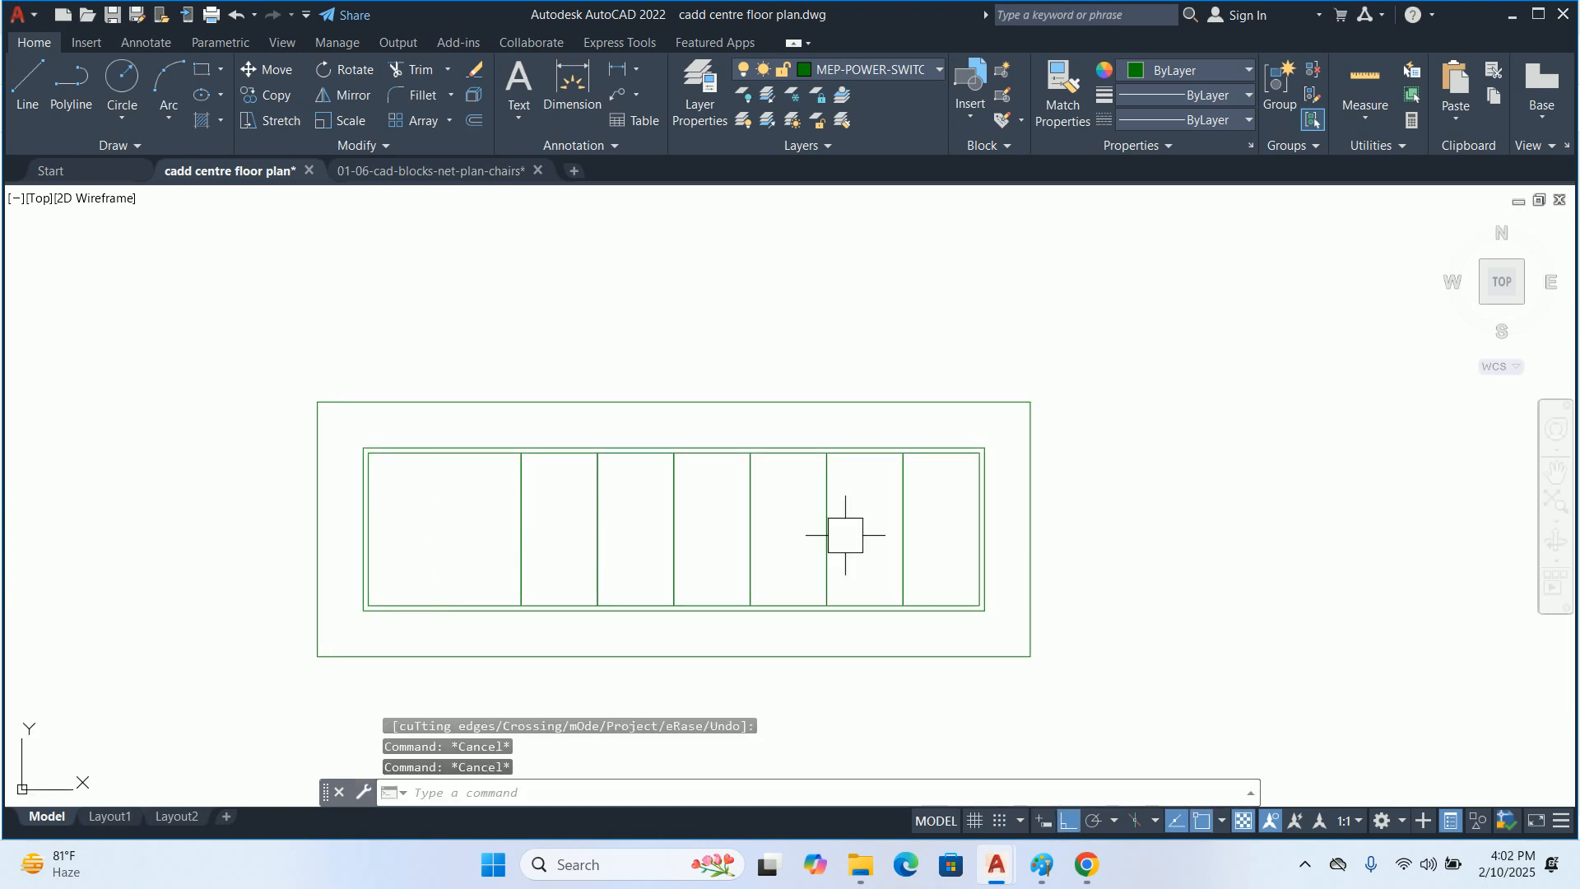
Trim away the divider between the two rightmost cells to merge them into one wide cell
{"action": "type", "text": "TR"}
{"action": "key", "text": "Return"}
{"action": "left_click", "coordinate": [930, 519]}
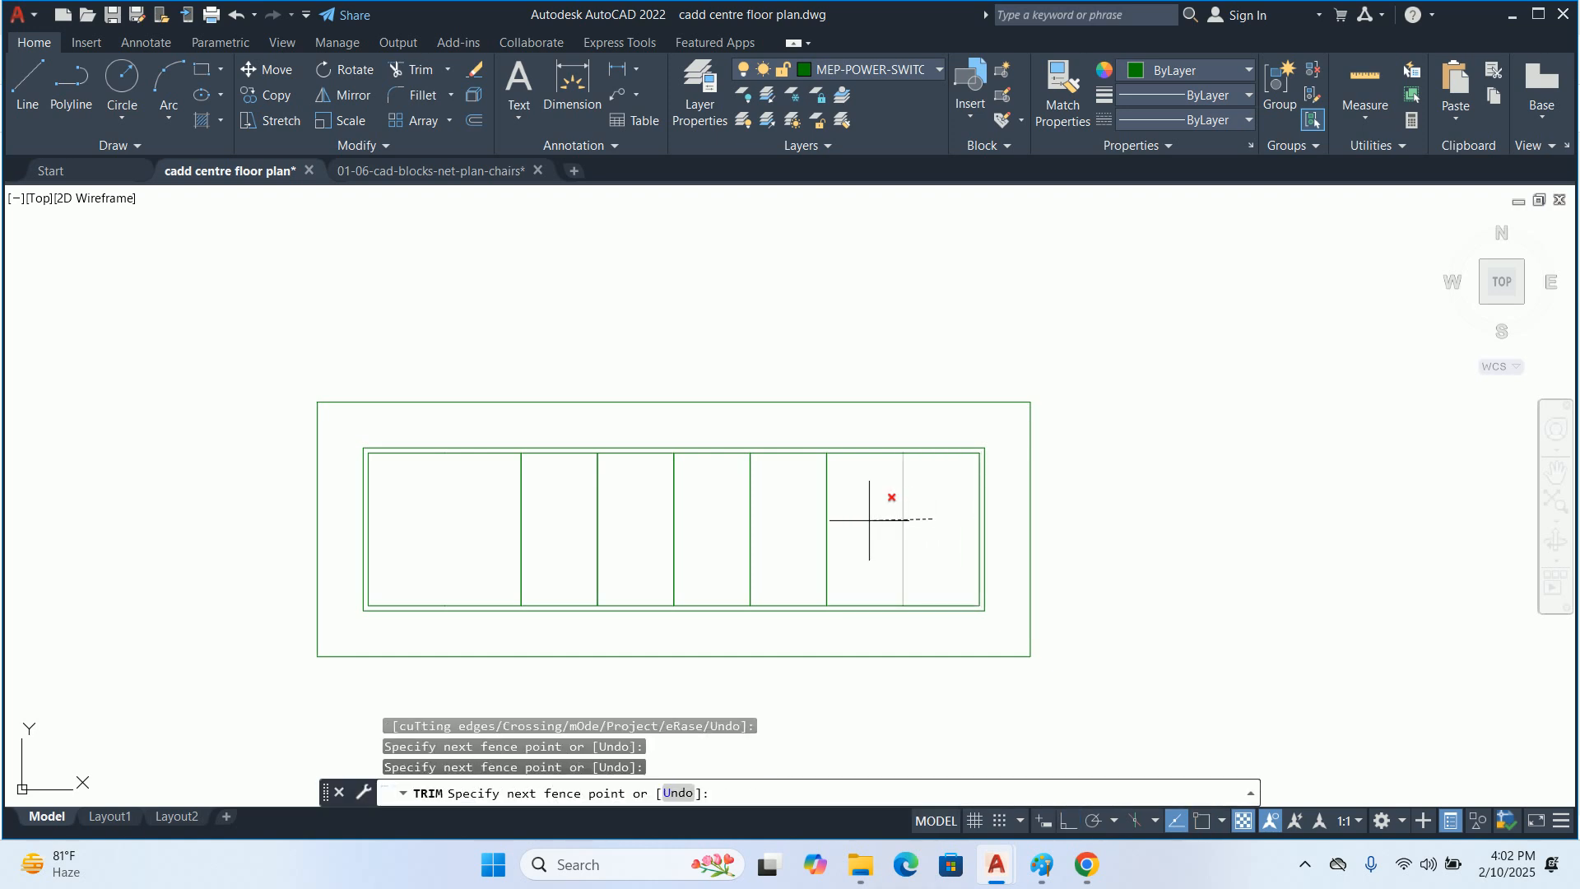
{"action": "key", "text": "Return"}
{"action": "key", "text": "Escape"}
{"action": "key", "text": "Escape"}
{"action": "key", "text": "Escape"}
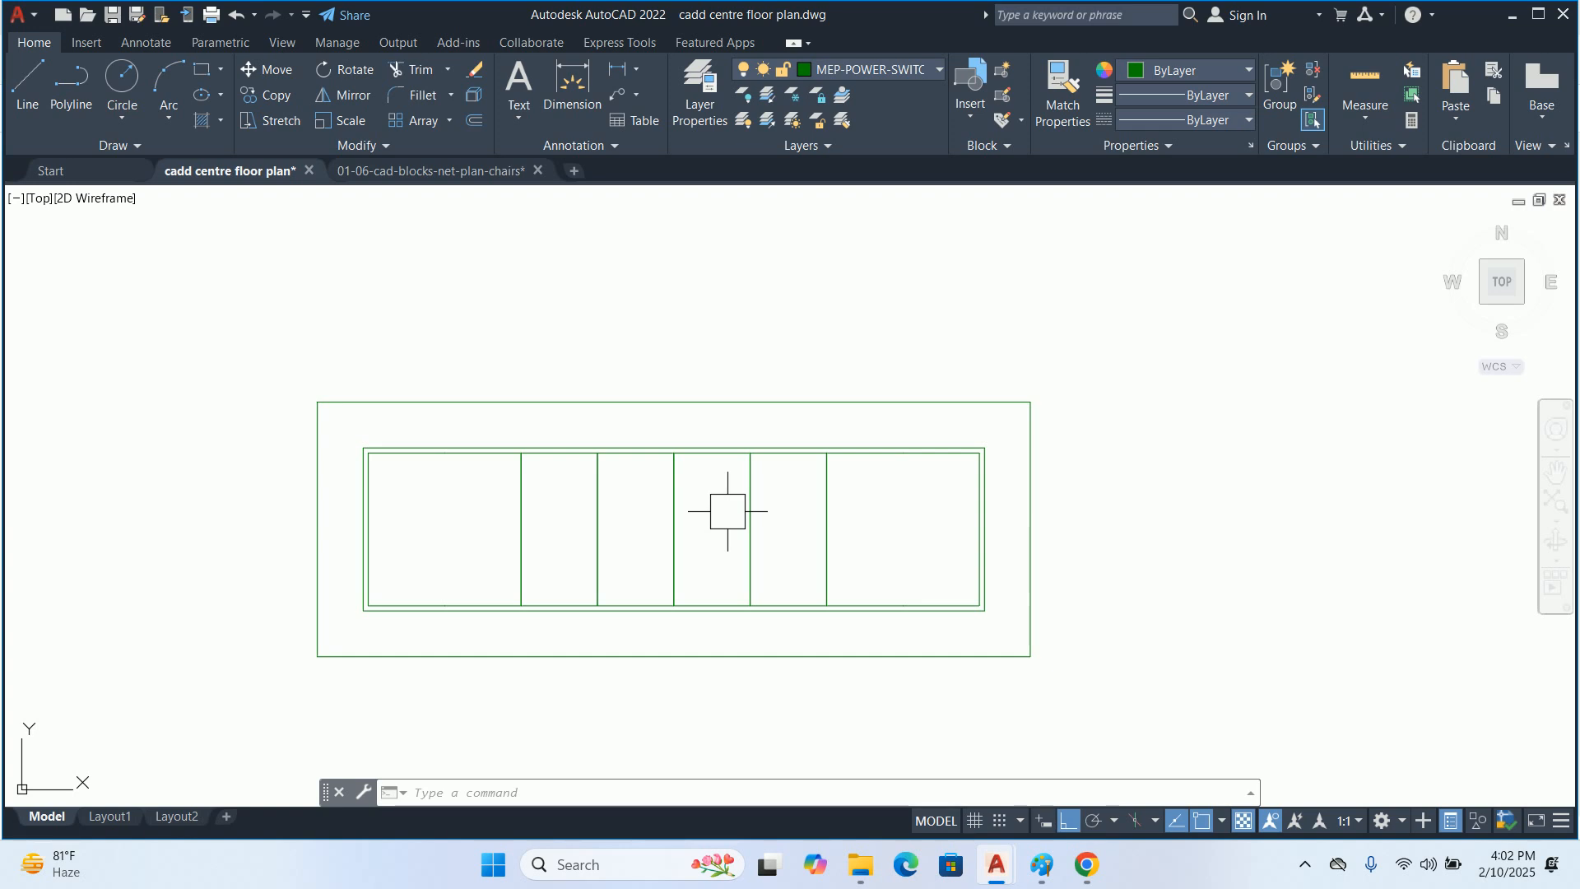
{"action": "key", "text": "Escape"}
{"action": "key", "text": "Escape"}
{"action": "key", "text": "Escape"}
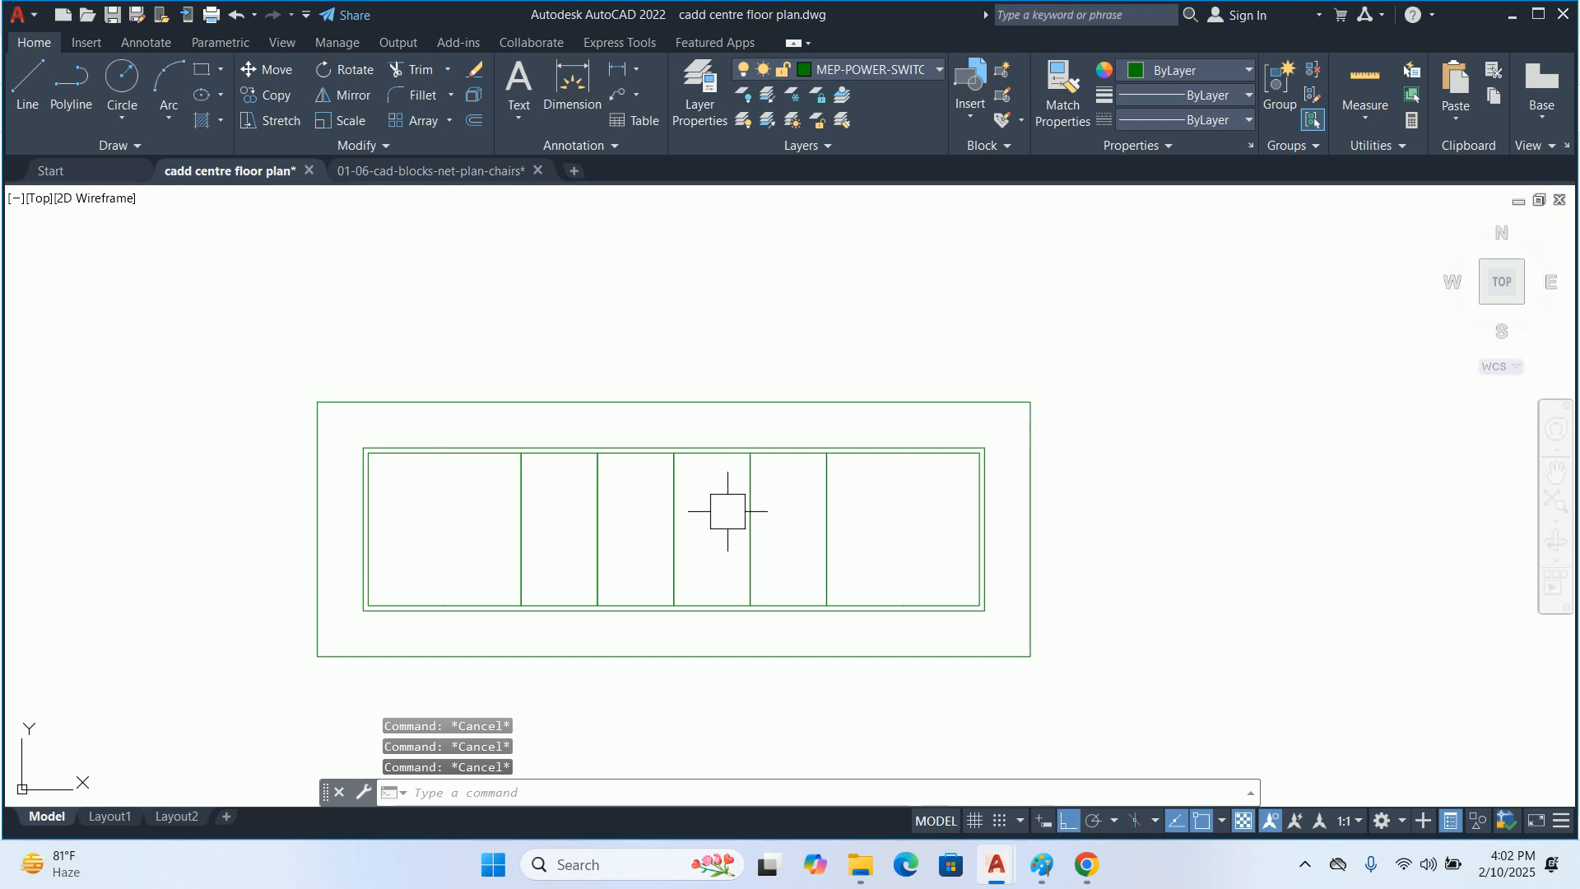
Draw diagonal lines joining the two upper corners of the inner border to the matching corners of the outer frame
{"action": "type", "text": "L"}
{"action": "key", "text": "Return"}
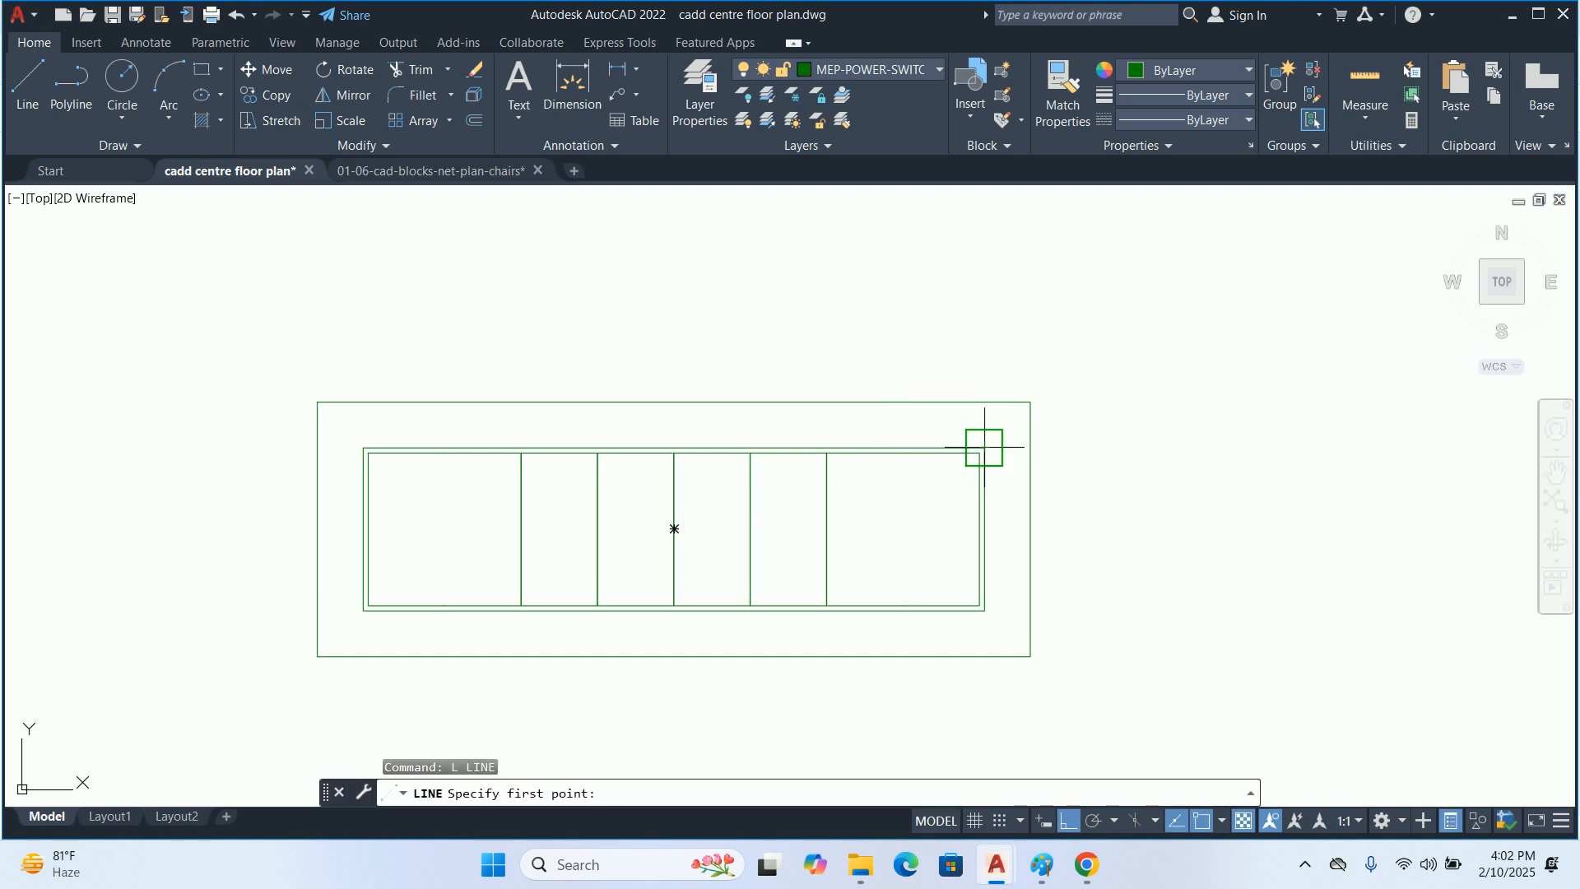
{"action": "left_click", "coordinate": [984, 449]}
{"action": "left_click", "coordinate": [1029, 402]}
{"action": "key", "text": "Escape"}
{"action": "key", "text": "Return"}
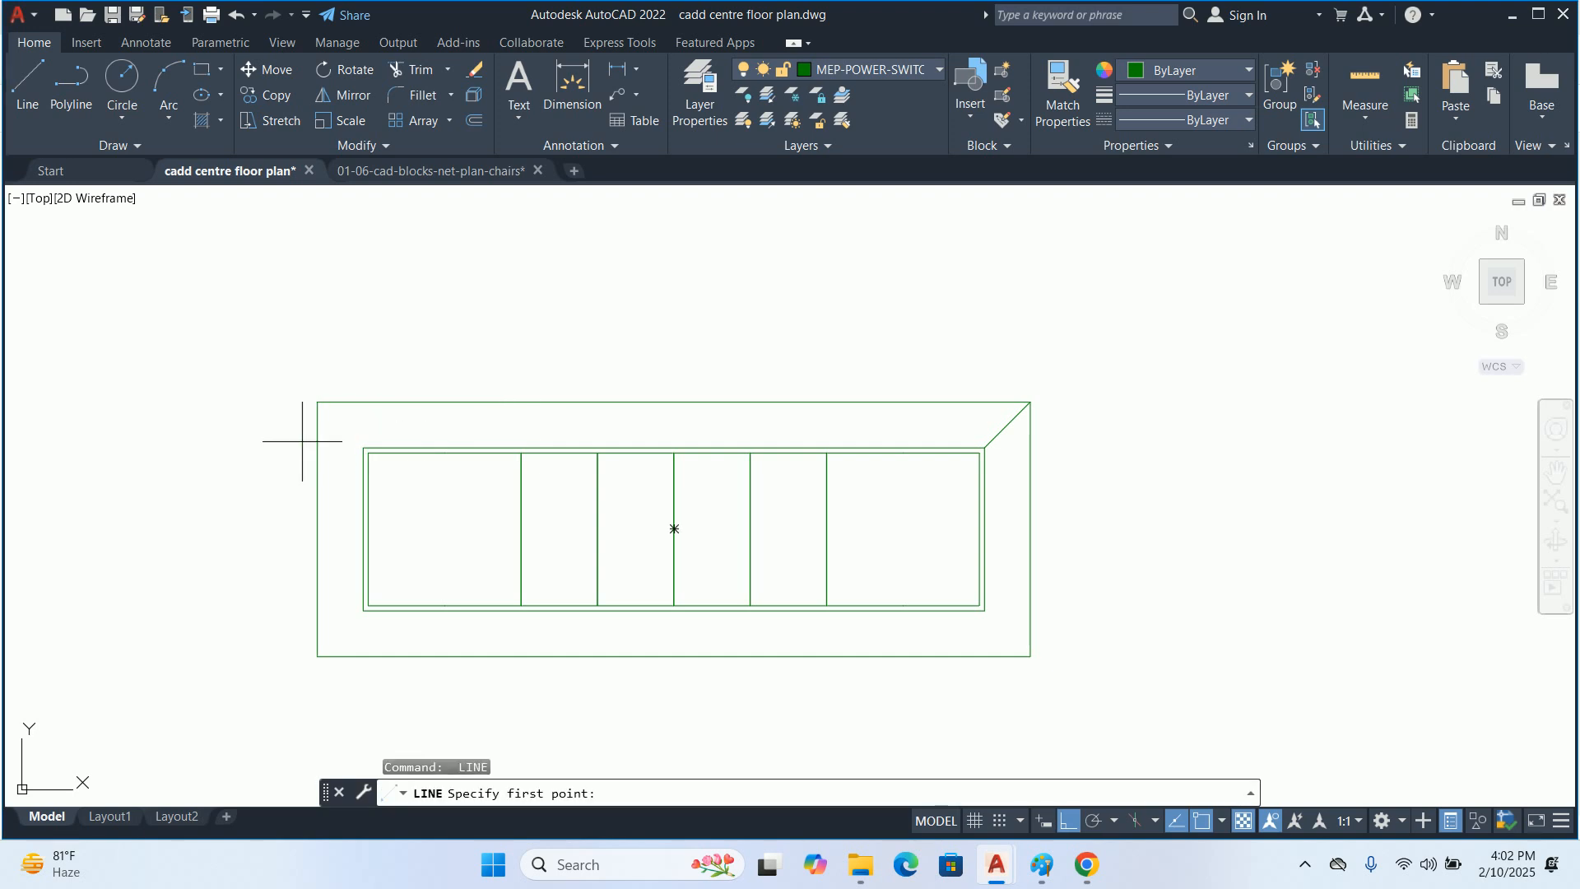
{"action": "left_click", "coordinate": [363, 449]}
{"action": "left_click", "coordinate": [318, 402]}
{"action": "key", "text": "Escape"}
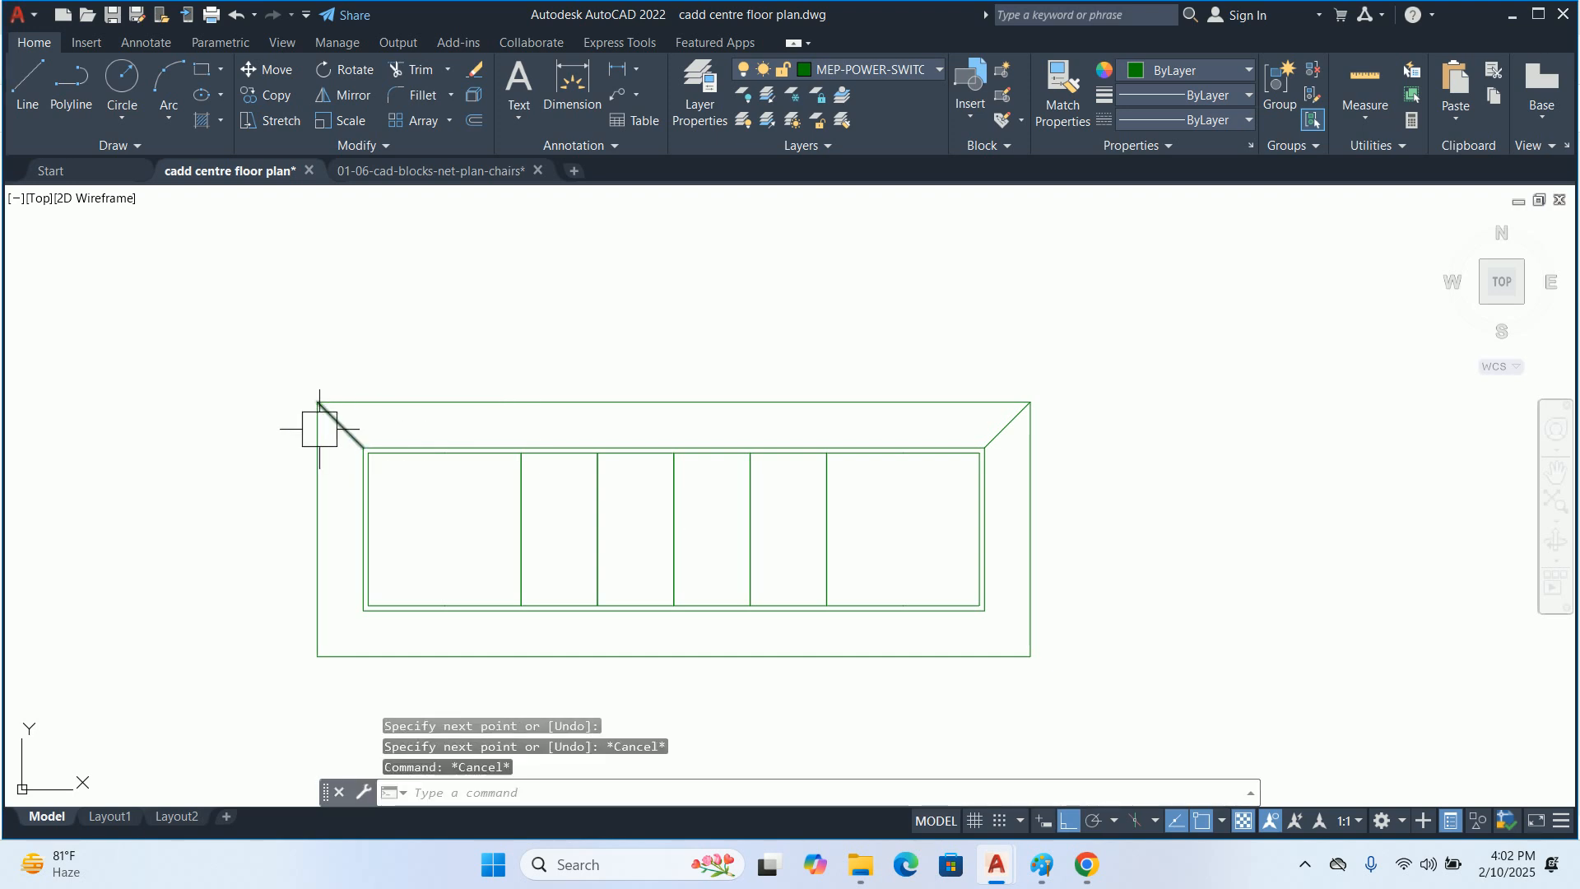
Mirror both corner diagonals about the board's horizontal midline to the lower corners, keeping the originals
{"action": "type", "text": "mi"}
{"action": "key", "text": "Return"}
{"action": "left_click", "coordinate": [221, 355]}
{"action": "left_click", "coordinate": [412, 486]}
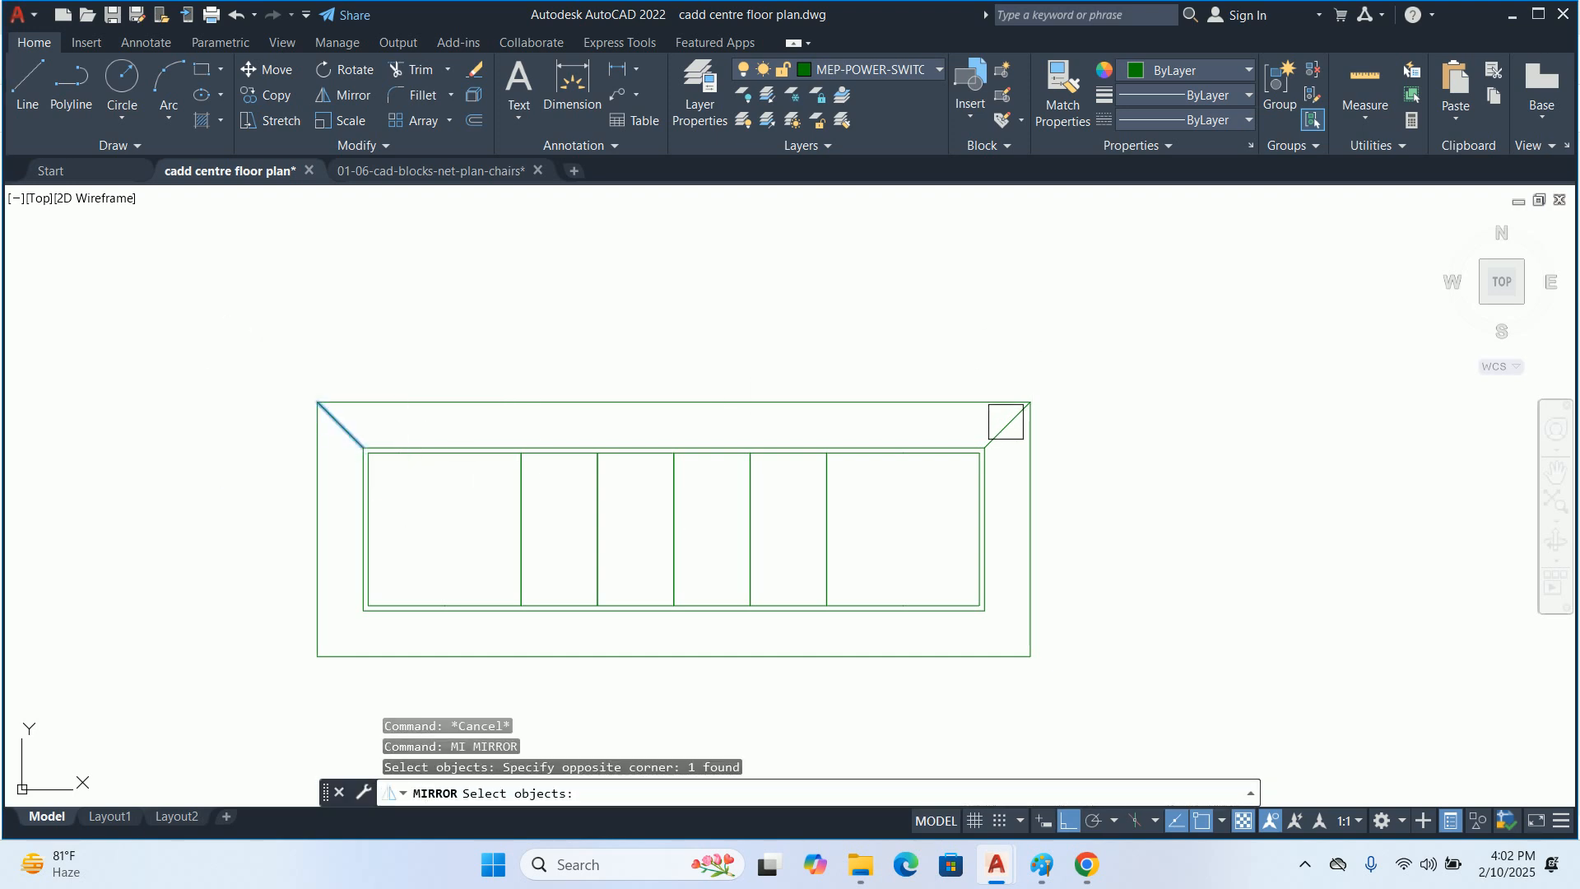
{"action": "left_click", "coordinate": [1009, 422]}
{"action": "key", "text": "Return"}
{"action": "left_click", "coordinate": [980, 530]}
{"action": "left_click", "coordinate": [1178, 551]}
{"action": "key", "text": "Return"}
{"action": "key", "text": "Escape"}
{"action": "middle_click_drag", "start_coordinate": [837, 492], "coordinate": [848, 408]}
{"action": "key", "text": "Escape"}
{"action": "key", "text": "Escape"}
{"action": "middle_click_drag", "start_coordinate": [566, 411], "coordinate": [565, 414]}
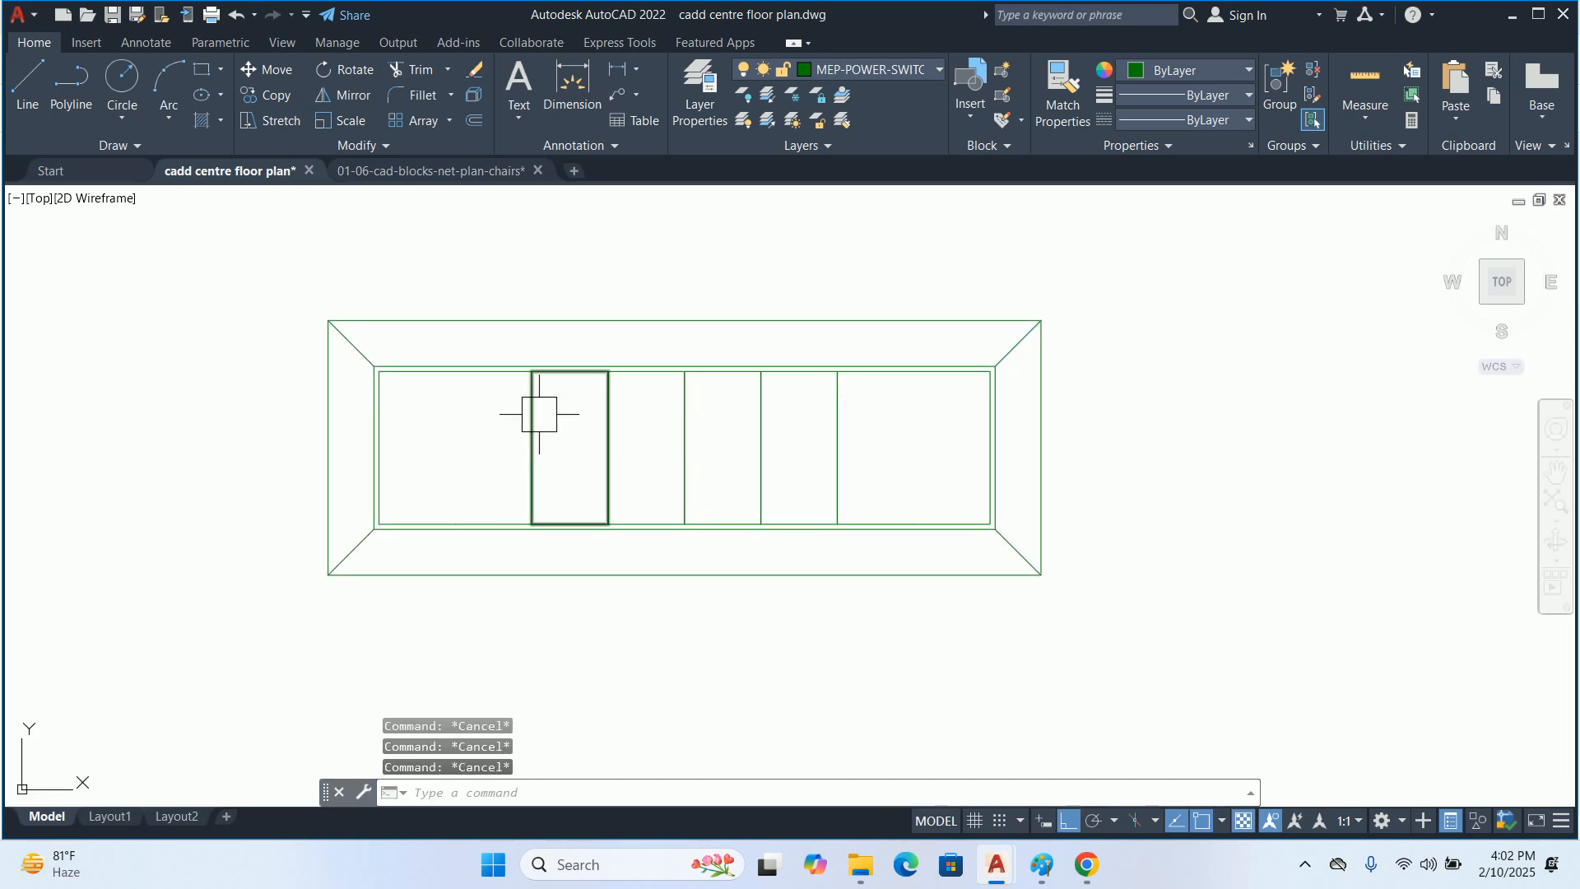
Add the multiline text "MCB" at 0.2" height inside the wide leftmost cell
{"action": "middle_click_drag", "start_coordinate": [464, 451], "coordinate": [512, 473]}
{"action": "type", "text": "t"}
{"action": "key", "text": "Return"}
{"action": "scroll", "coordinate": [463, 449], "scroll_direction": "up", "scroll_amount": 4}
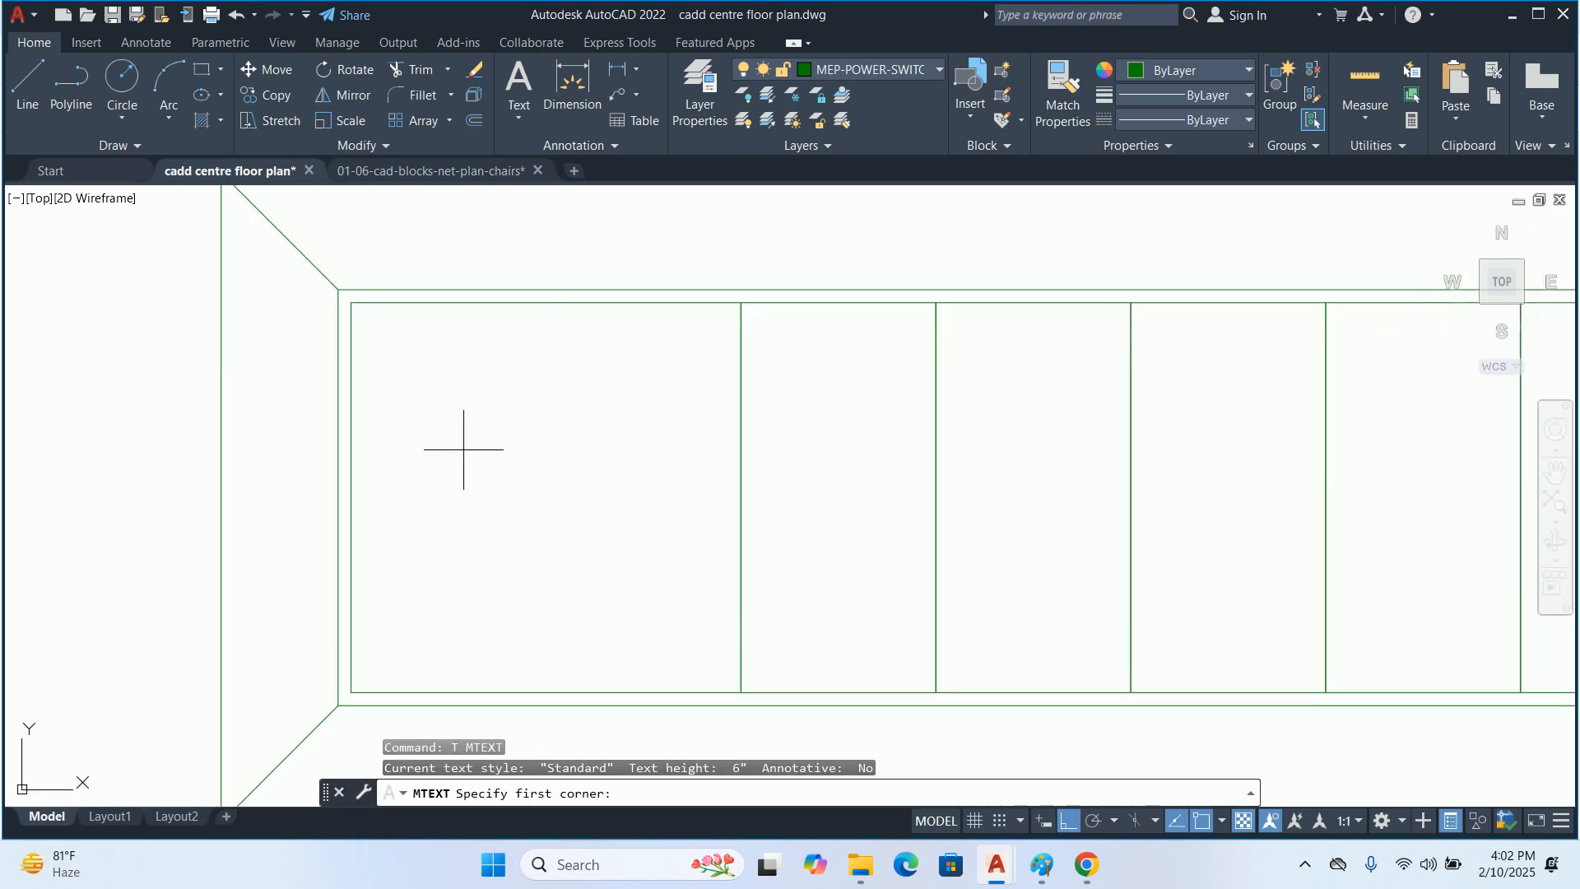
{"action": "left_click", "coordinate": [422, 416]}
{"action": "left_click", "coordinate": [729, 599]}
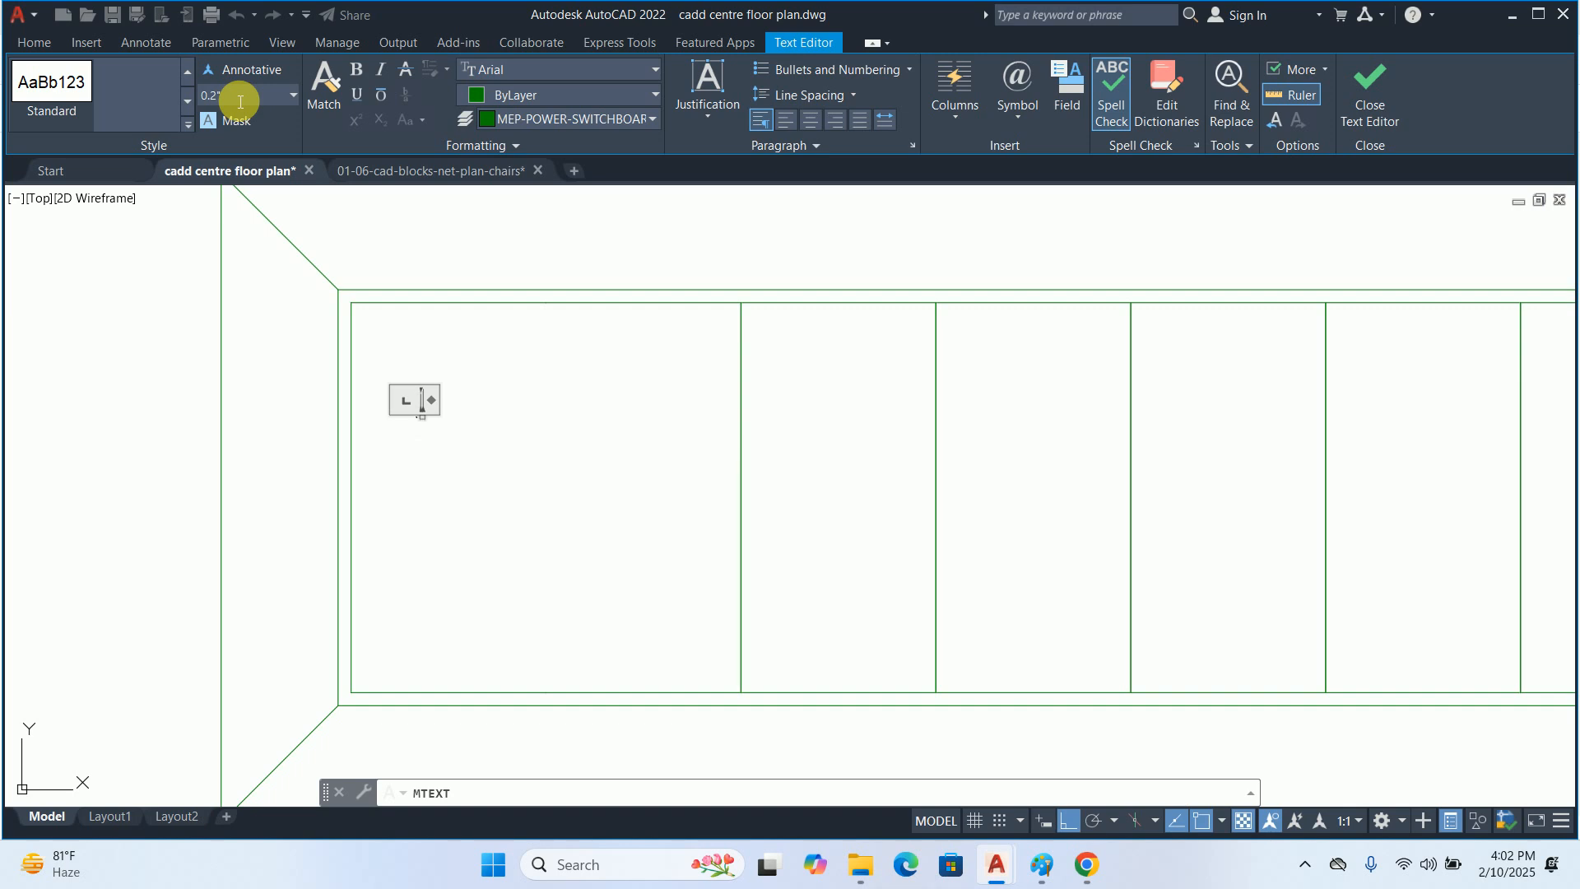
{"action": "left_click", "coordinate": [522, 609]}
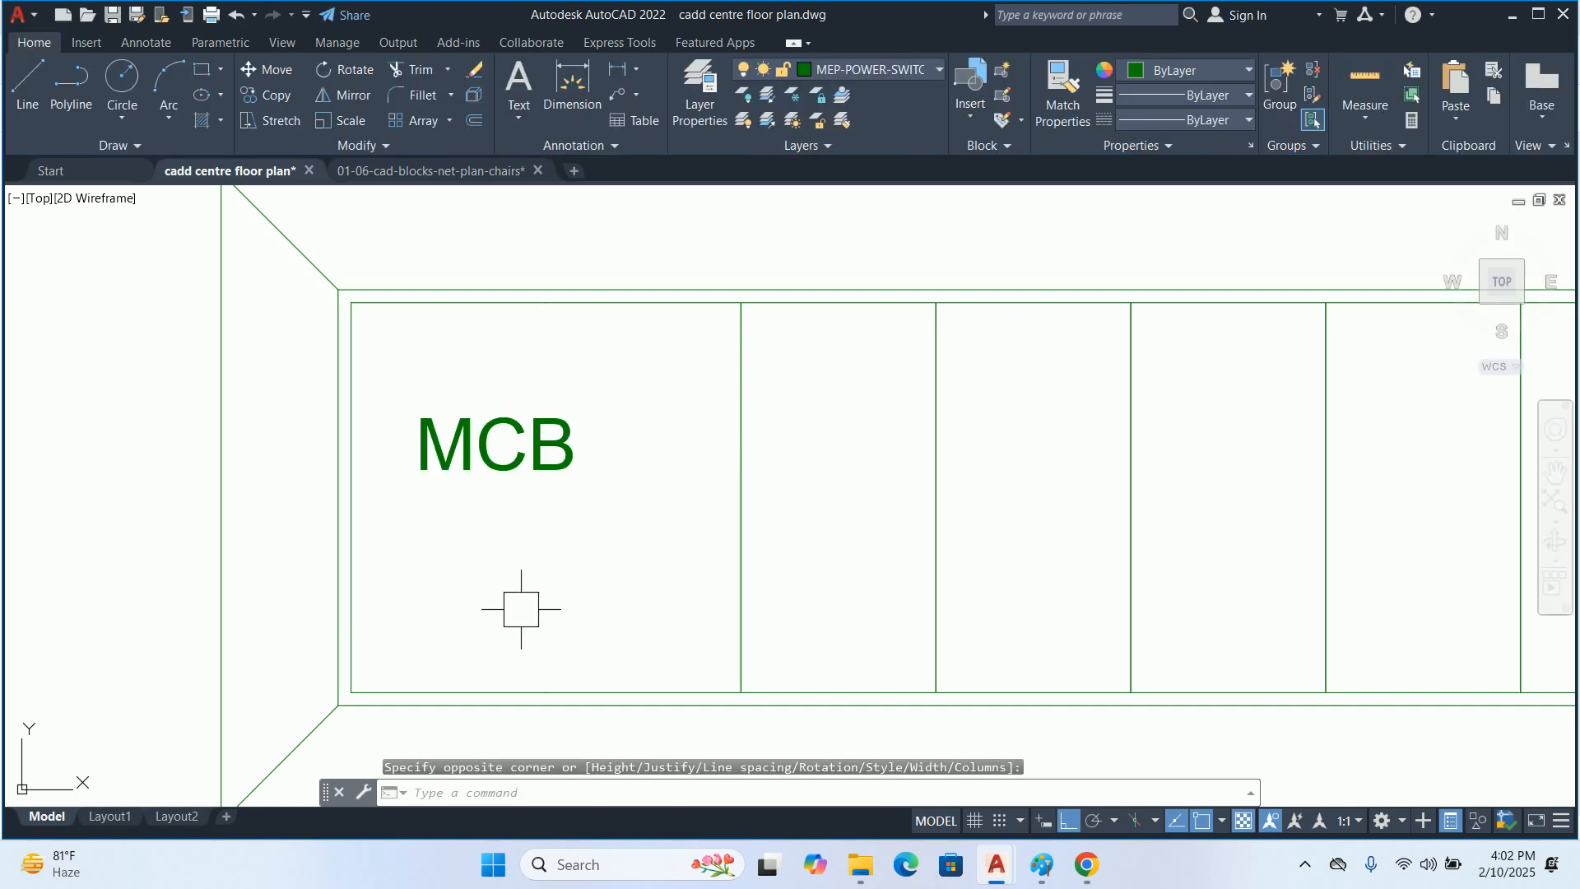
{"action": "key", "text": "Escape"}
{"action": "key", "text": "Escape"}
{"action": "key", "text": "Escape"}
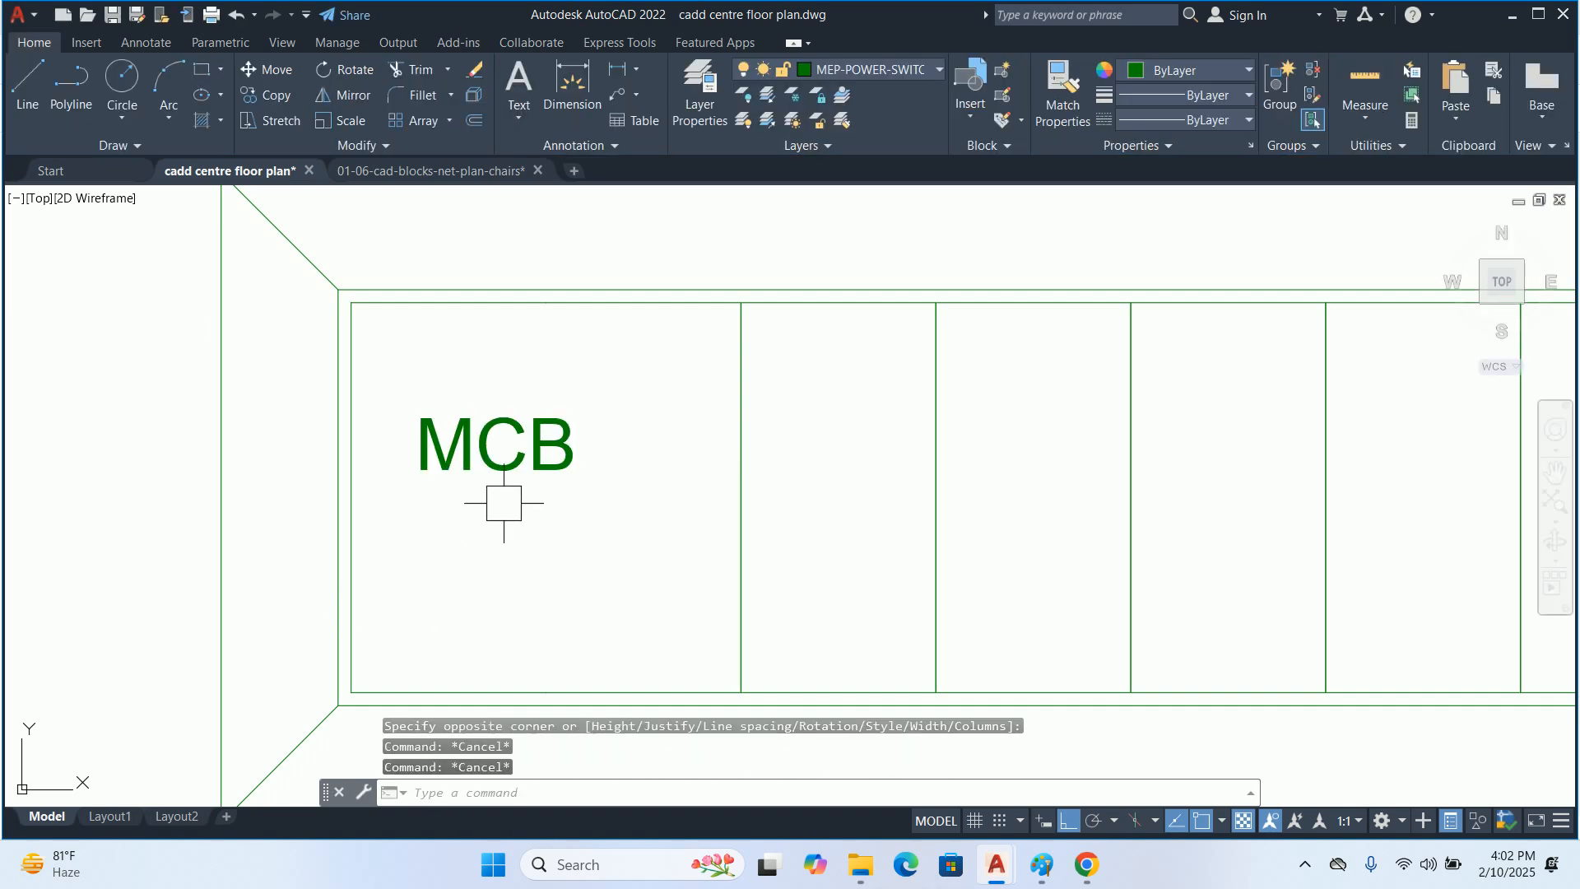
Move the MCB label right and down to centre it in the wide leftmost cell
{"action": "scroll", "coordinate": [505, 502], "scroll_direction": "down", "scroll_amount": 2}
{"action": "middle_click_drag", "start_coordinate": [505, 502], "coordinate": [490, 495]}
{"action": "type", "text": "m"}
{"action": "key", "text": "Return"}
{"action": "left_click", "coordinate": [485, 456]}
{"action": "key", "text": "Return"}
{"action": "scroll", "coordinate": [469, 519], "scroll_direction": "up", "scroll_amount": 2}
{"action": "left_click", "coordinate": [499, 558]}
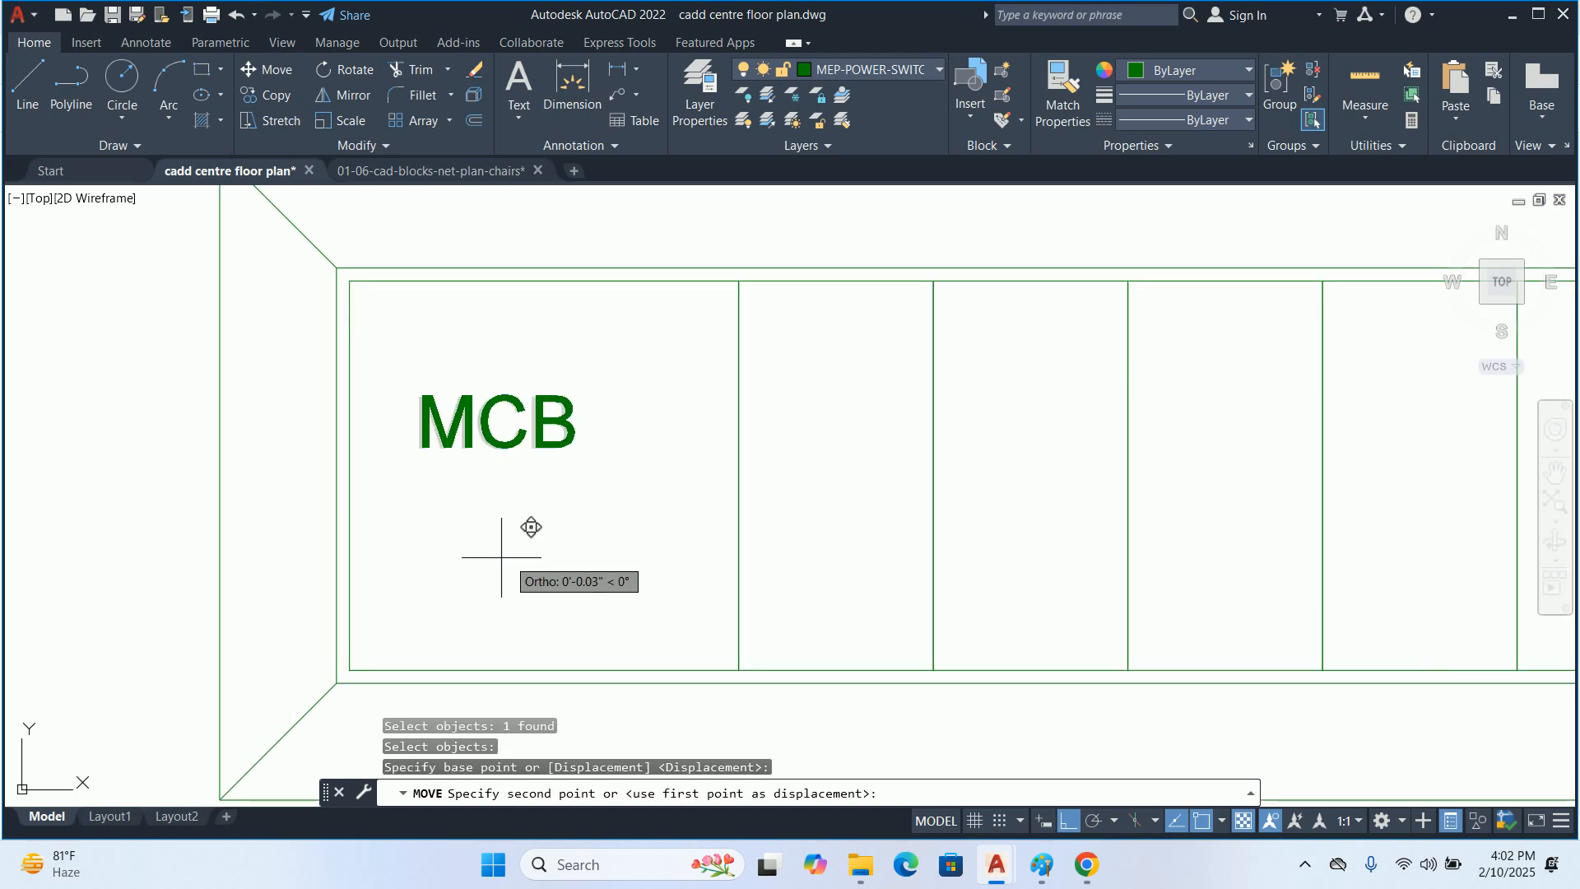
{"action": "key", "text": "Return"}
{"action": "left_click", "coordinate": [551, 431]}
{"action": "key", "text": "Return"}
{"action": "left_click", "coordinate": [551, 510]}
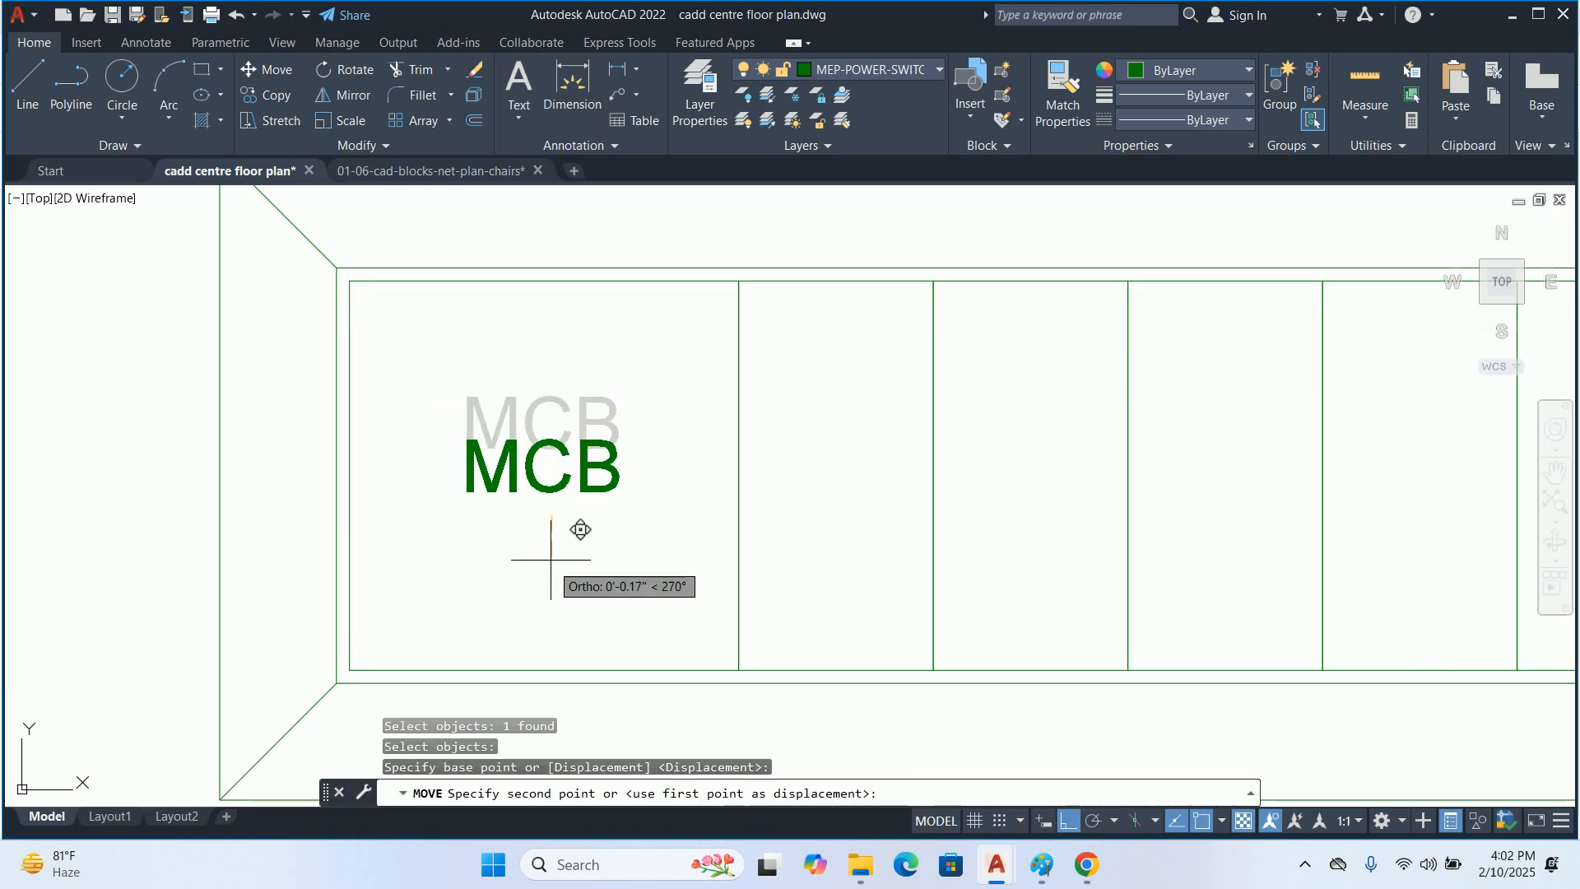
{"action": "left_click", "coordinate": [551, 561]}
{"action": "key", "text": "Escape"}
{"action": "key", "text": "Escape"}
{"action": "key", "text": "Escape"}
Copy the MCB label horizontally from its cell's upper midpoint to the matching point of the wide rightmost cell
{"action": "scroll", "coordinate": [680, 446], "scroll_direction": "down", "scroll_amount": 2}
{"action": "middle_click_drag", "start_coordinate": [679, 446], "coordinate": [552, 484]}
{"action": "type", "text": "co"}
{"action": "key", "text": "Return"}
{"action": "left_click", "coordinate": [416, 474]}
{"action": "key", "text": "Return"}
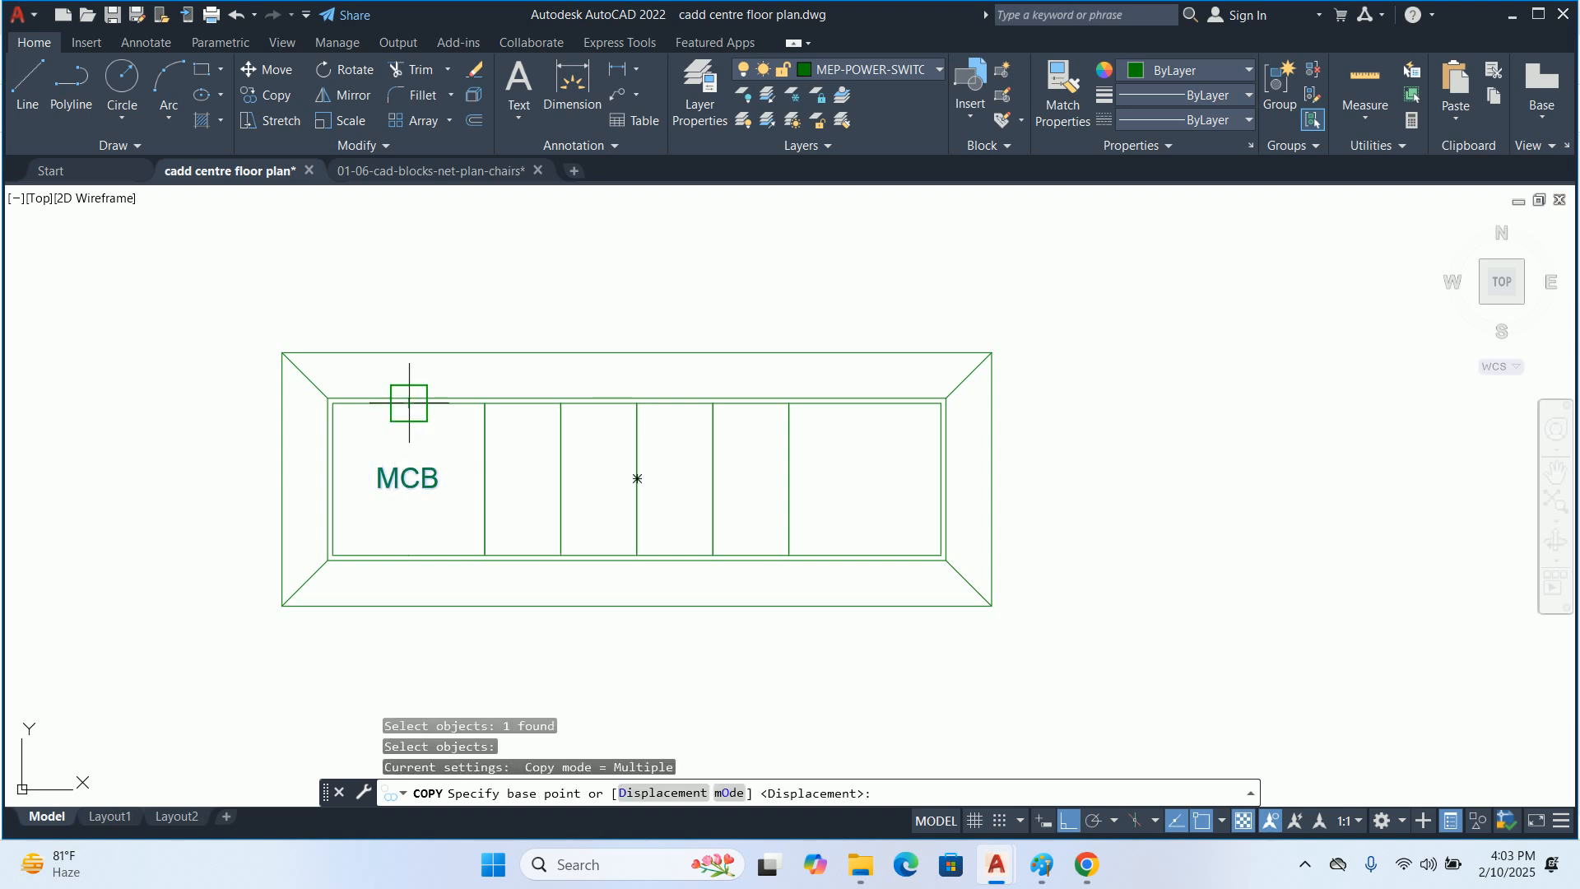
{"action": "left_click", "coordinate": [407, 400]}
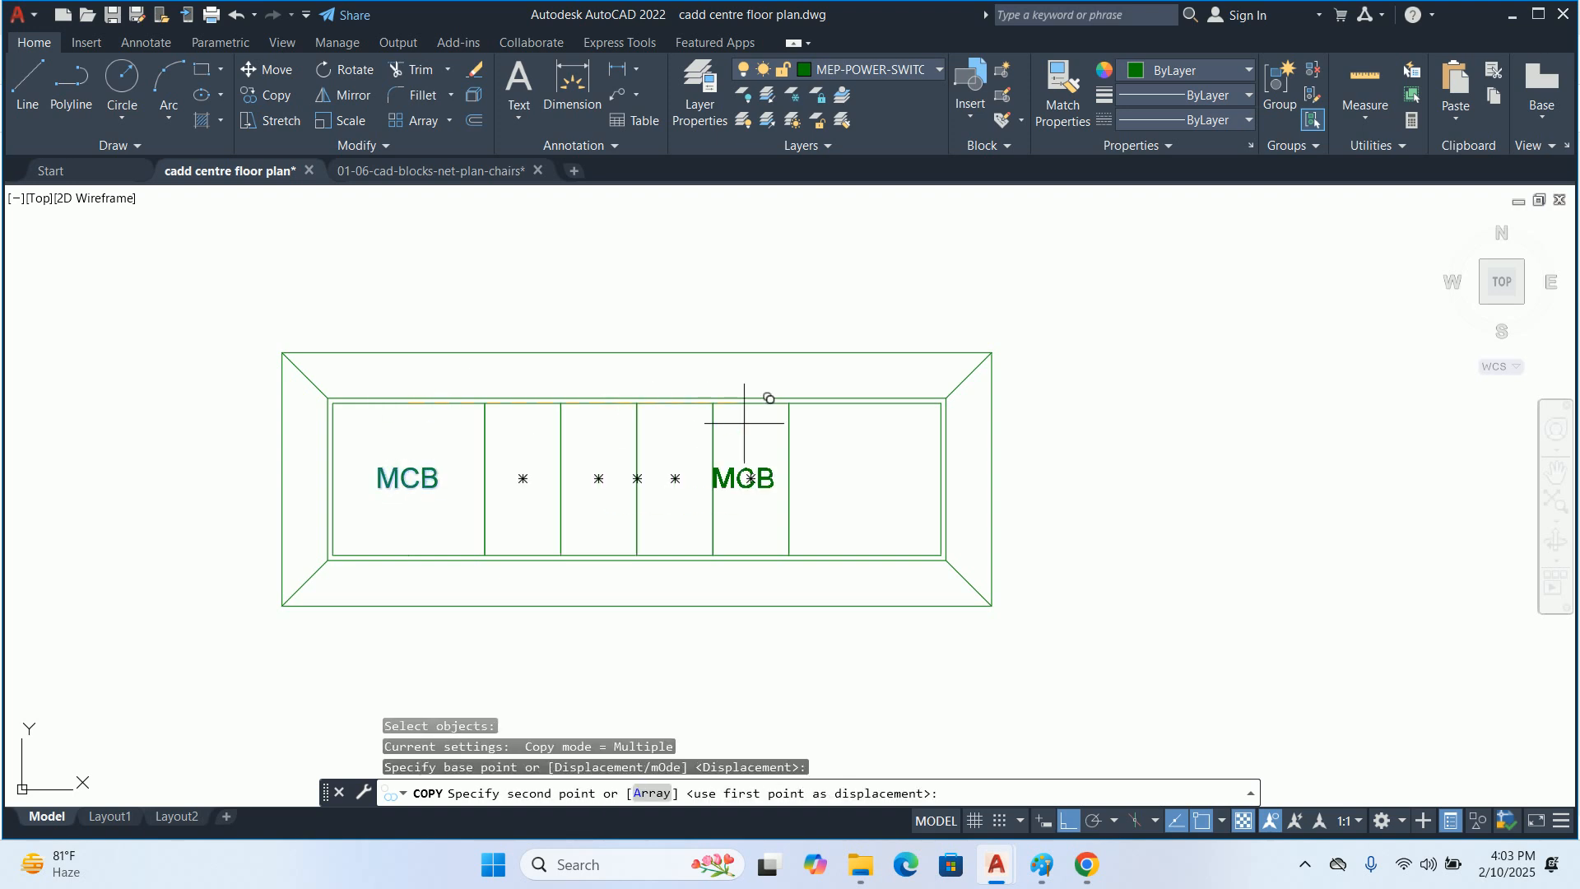
{"action": "left_click", "coordinate": [865, 403]}
{"action": "key", "text": "Escape"}
Change the copied label to "SOCKET" and move it horizontally to centre it in the wide rightmost cell
{"action": "double_click", "coordinate": [877, 477]}
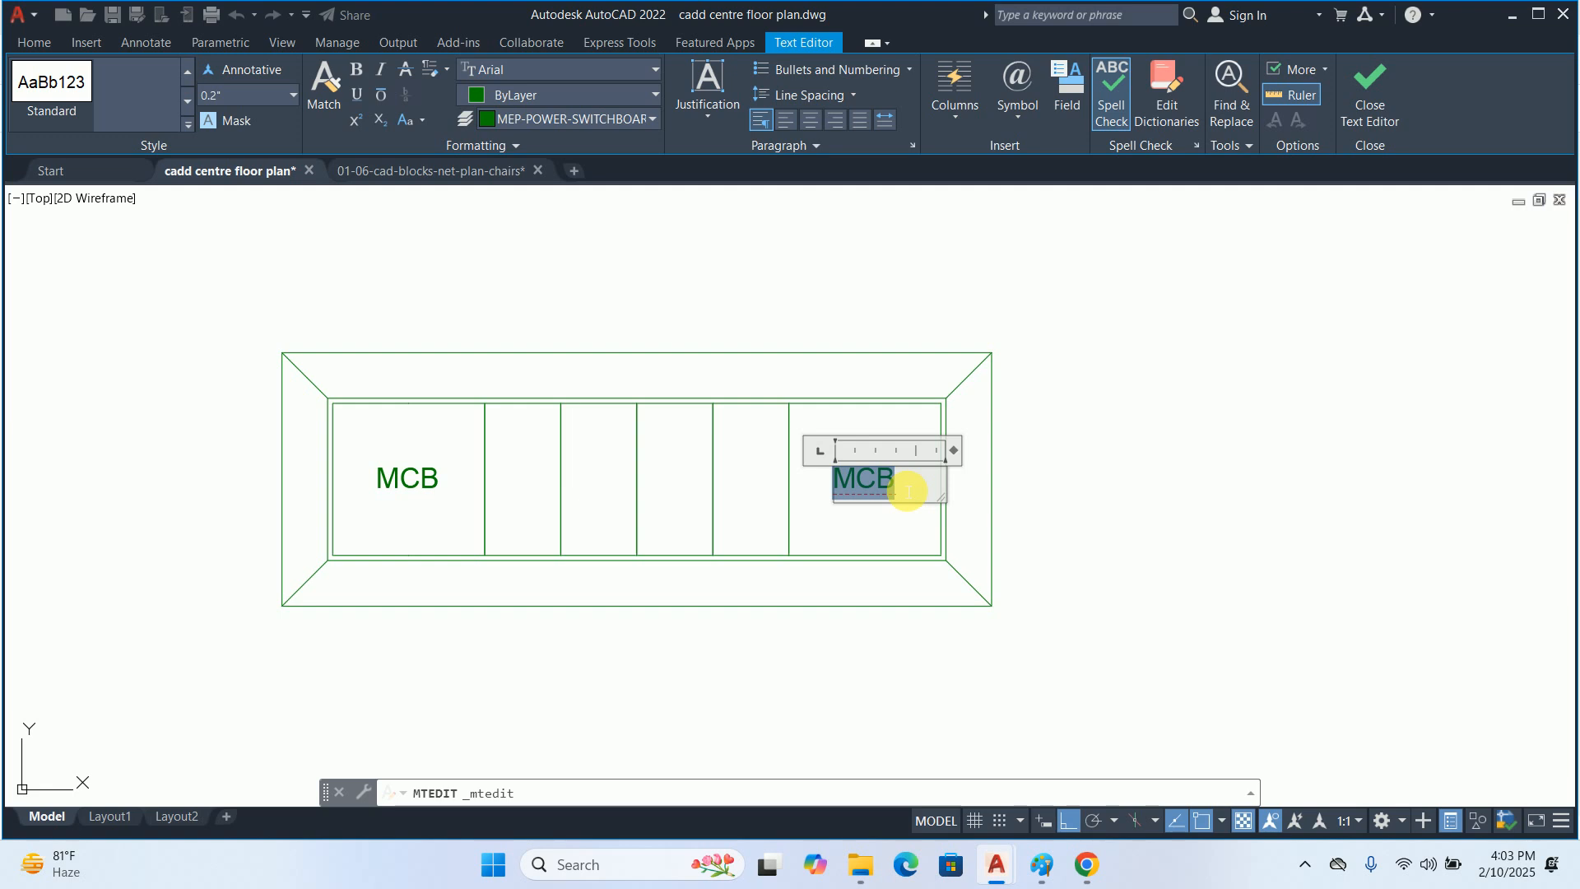
{"action": "type", "text": "SOCKET"}
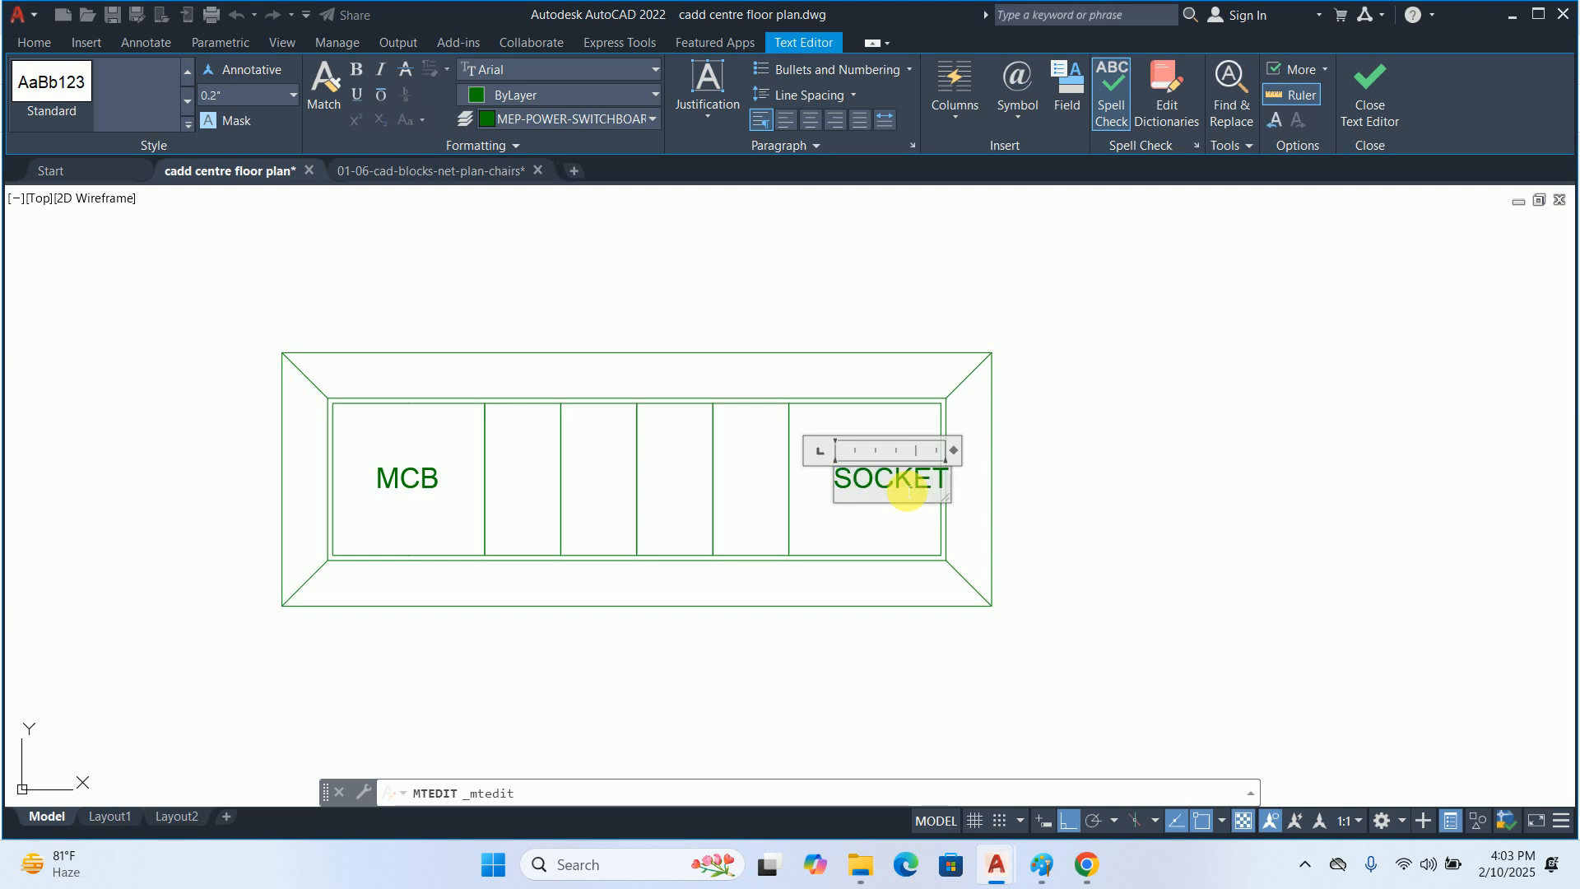
{"action": "key", "text": "Escape"}
{"action": "type", "text": "M"}
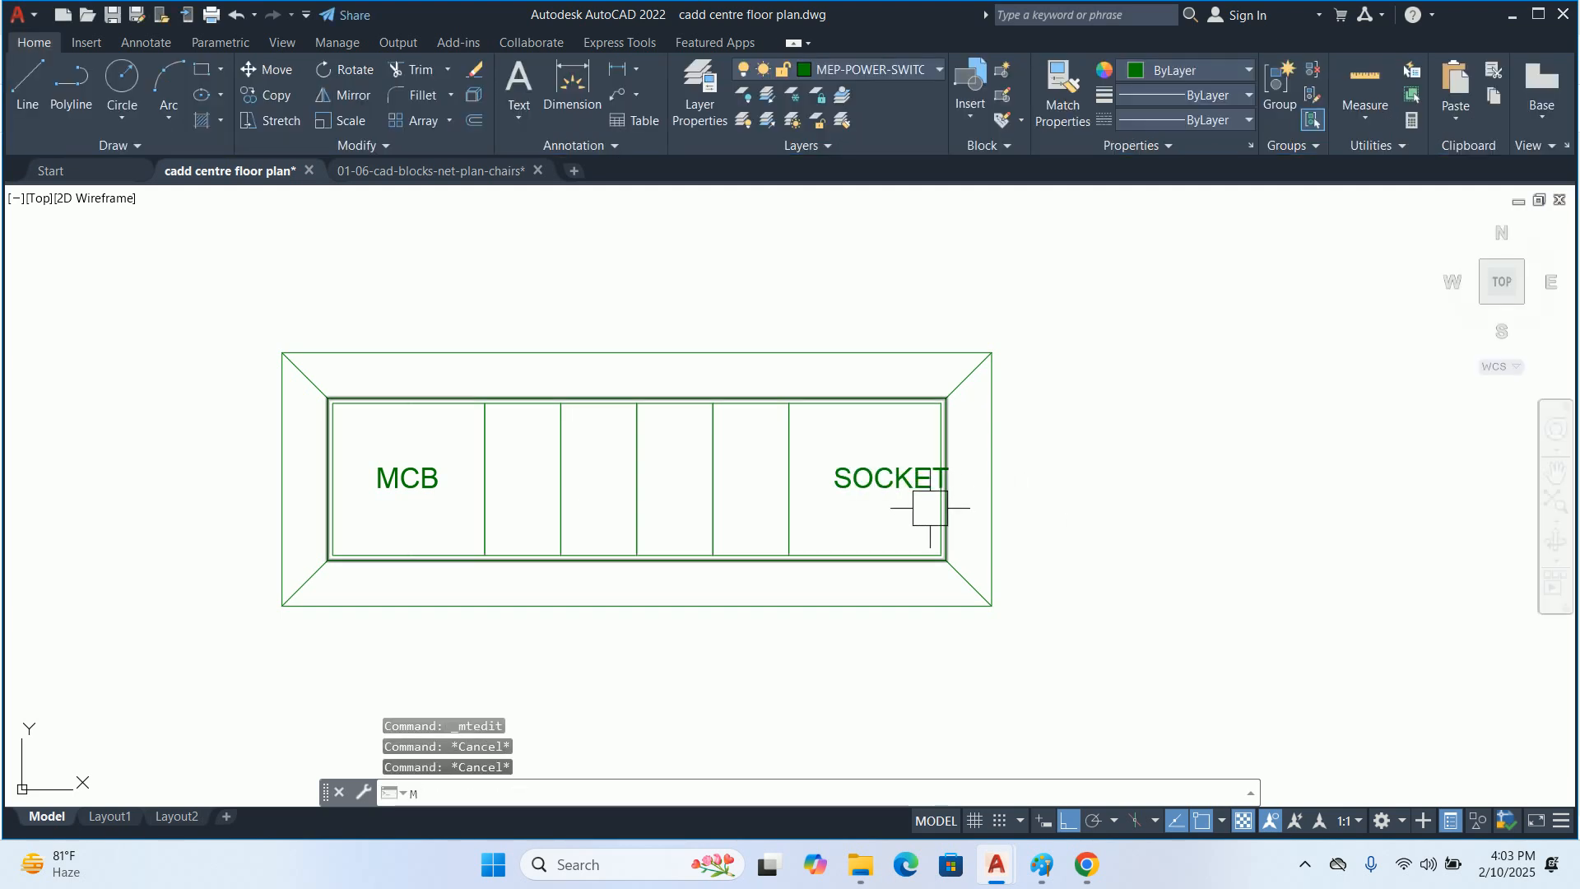
{"action": "key", "text": "Return"}
{"action": "left_click", "coordinate": [911, 485]}
{"action": "key", "text": "Return"}
{"action": "left_click", "coordinate": [1249, 452]}
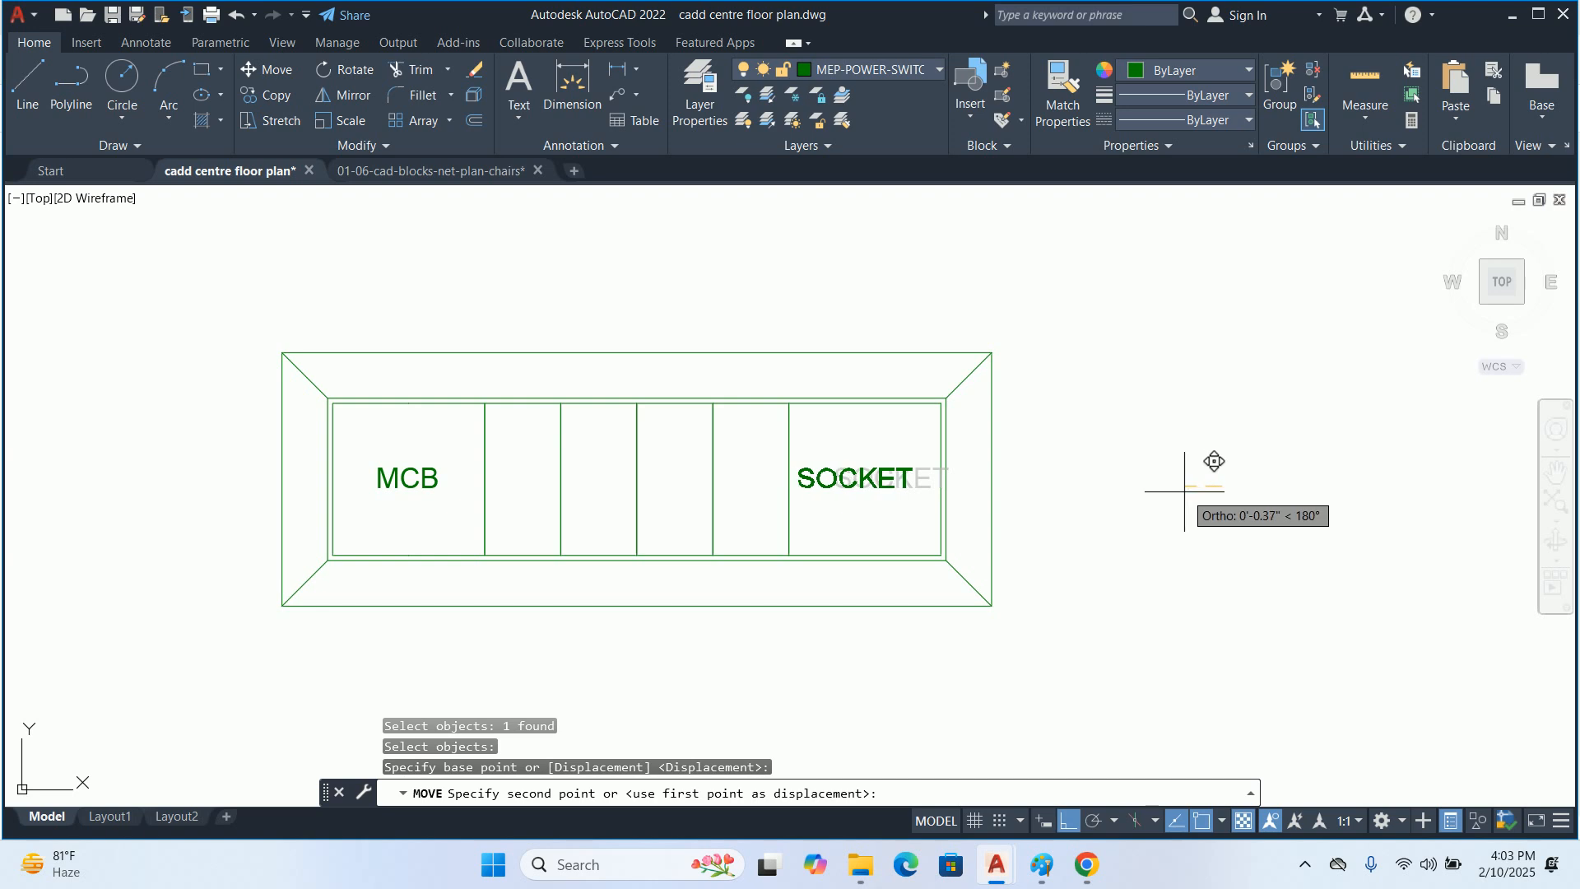
{"action": "key", "text": "Escape"}
{"action": "key", "text": "Escape"}
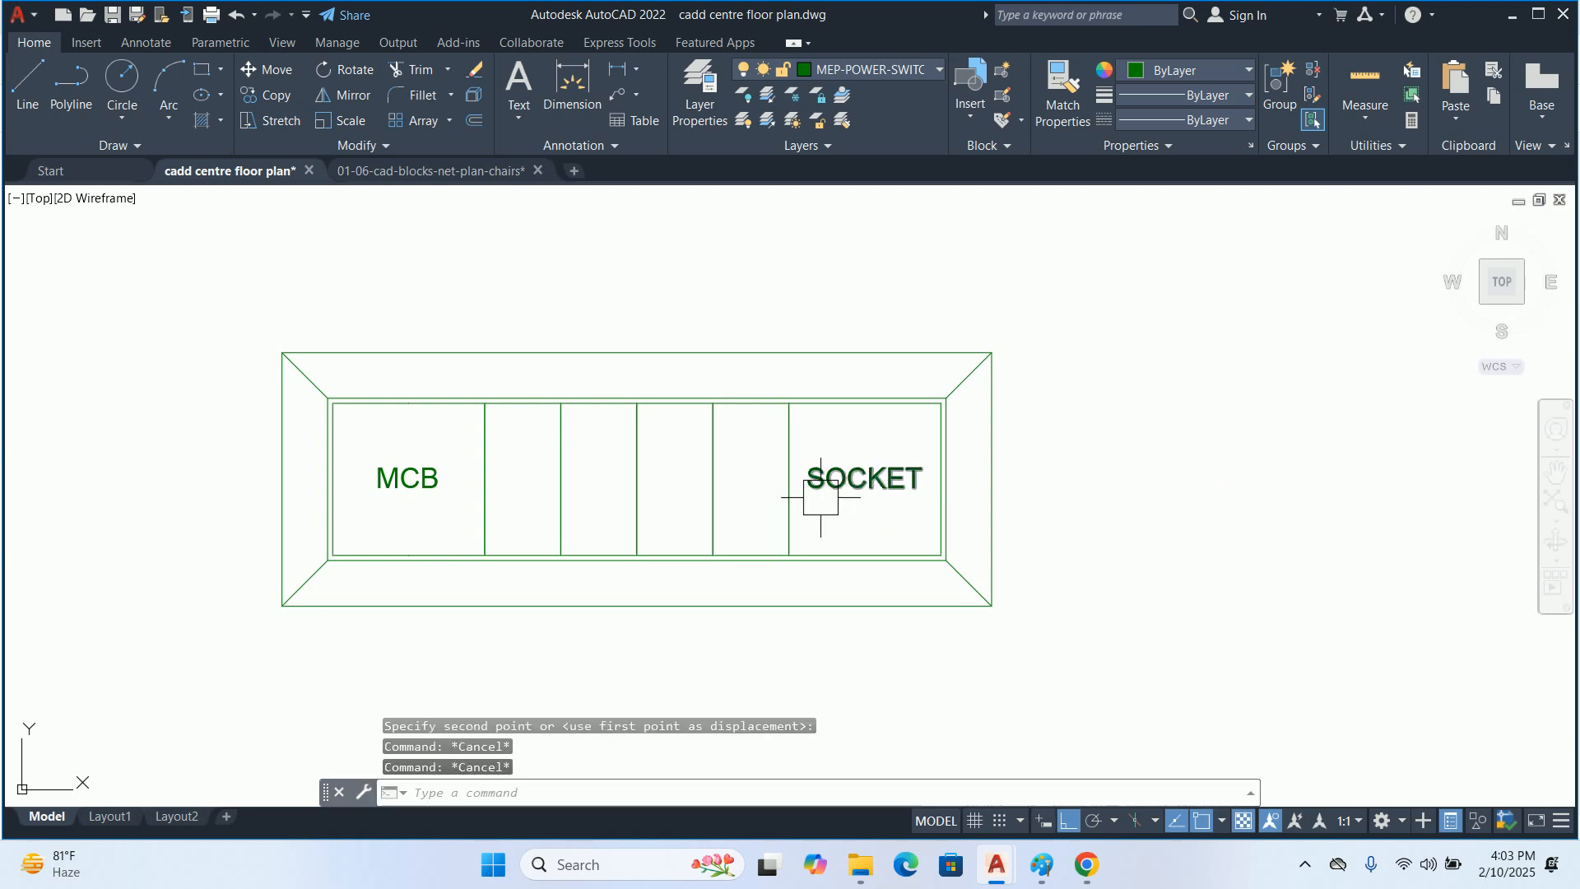
Copy the SOCKET label leftward toward the adjacent narrow cell
{"action": "type", "text": "CO"}
{"action": "key", "text": "Return"}
{"action": "left_click", "coordinate": [827, 470]}
{"action": "key", "text": "Return"}
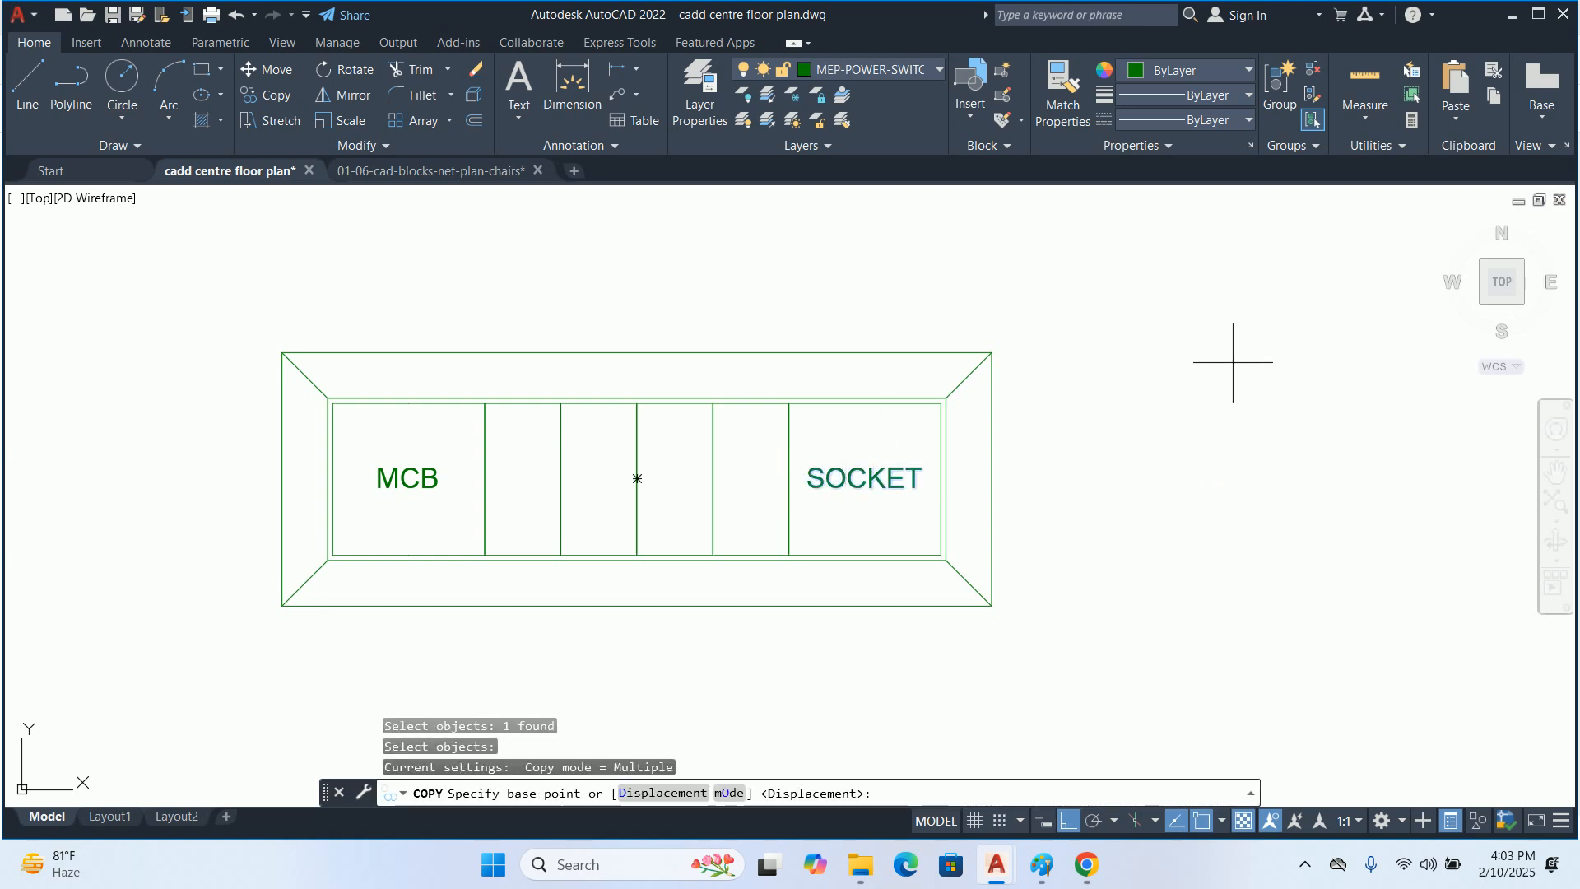
{"action": "left_click", "coordinate": [1233, 362]}
{"action": "left_click", "coordinate": [1148, 357]}
{"action": "key", "text": "Escape"}
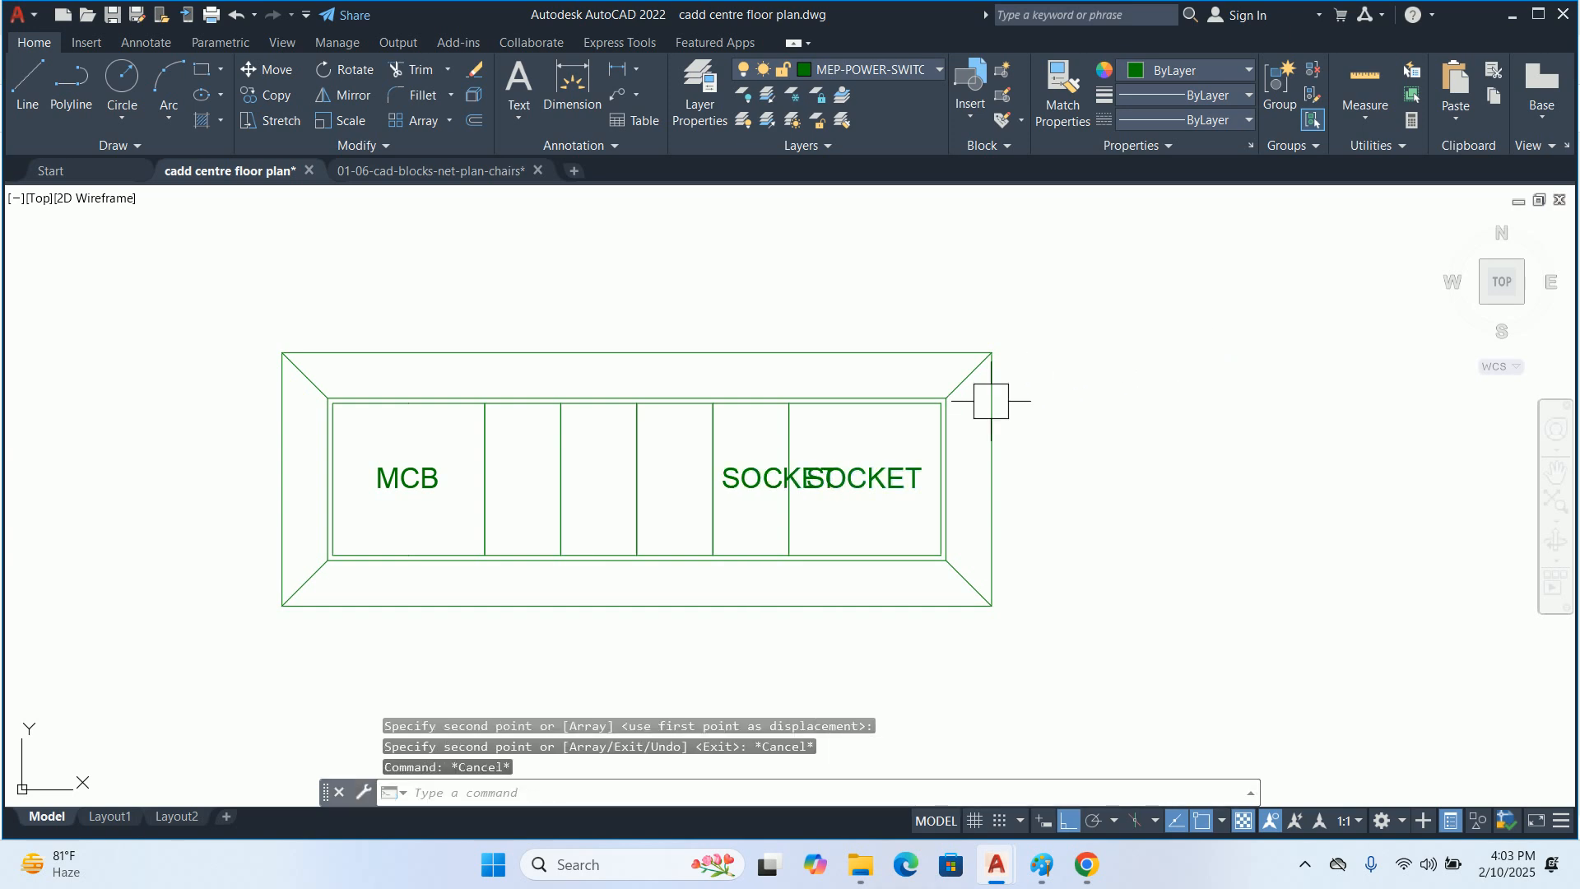
Delete the extra SOCKET label overlapping the adjacent narrow cell
{"action": "double_click", "coordinate": [758, 477]}
{"action": "key", "text": "Escape"}
{"action": "left_click", "coordinate": [765, 482]}
{"action": "key", "text": "Delete"}
{"action": "key", "text": "Escape"}
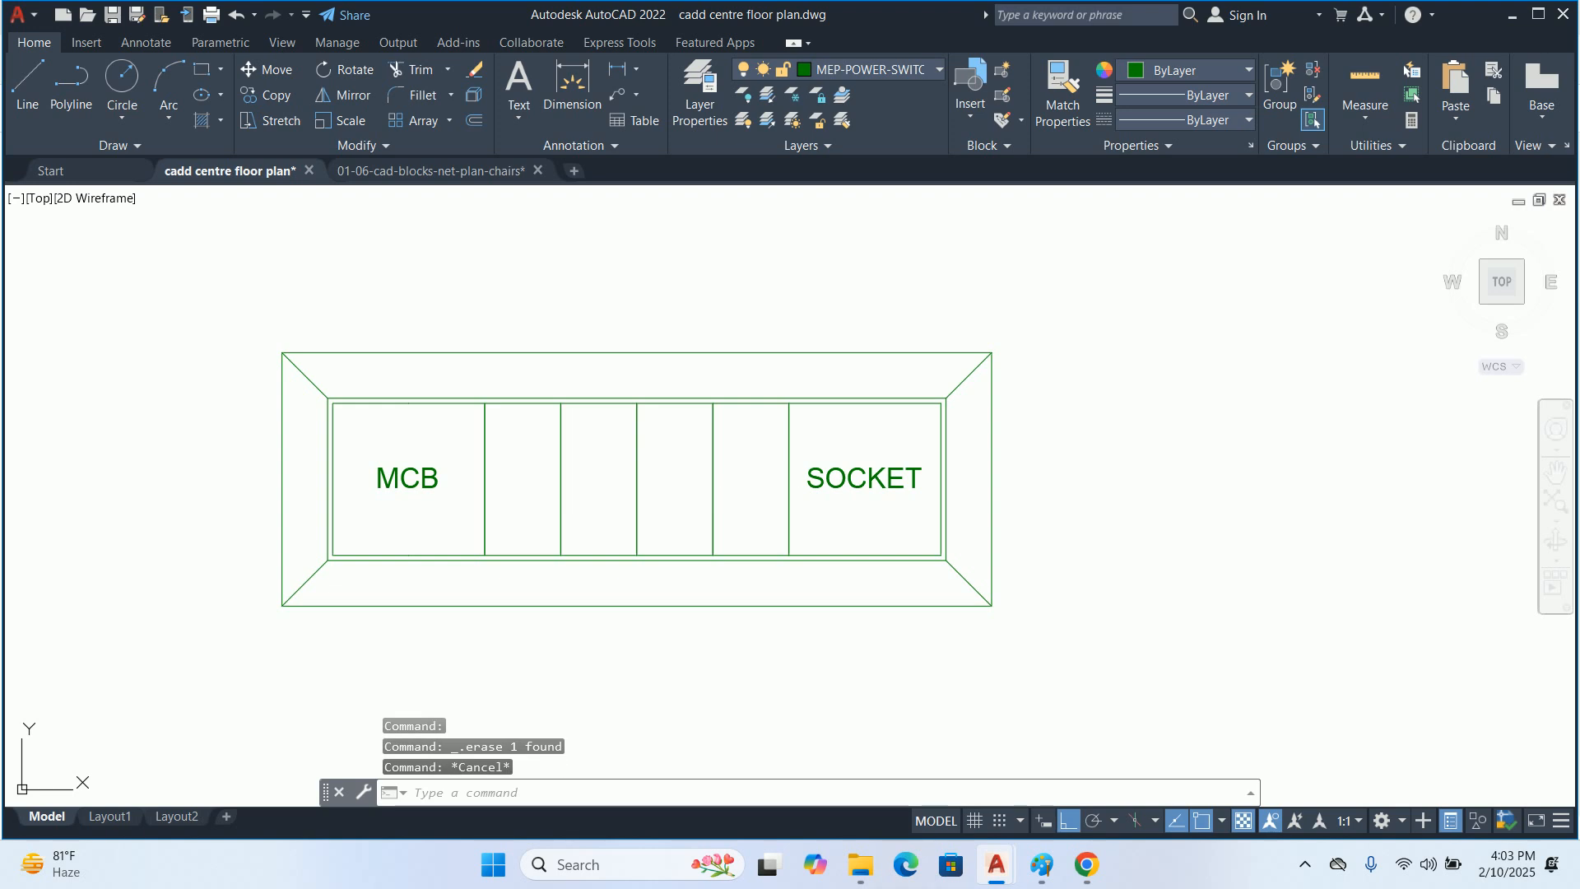
{"action": "key", "text": "Escape"}
{"action": "key", "text": "Escape"}
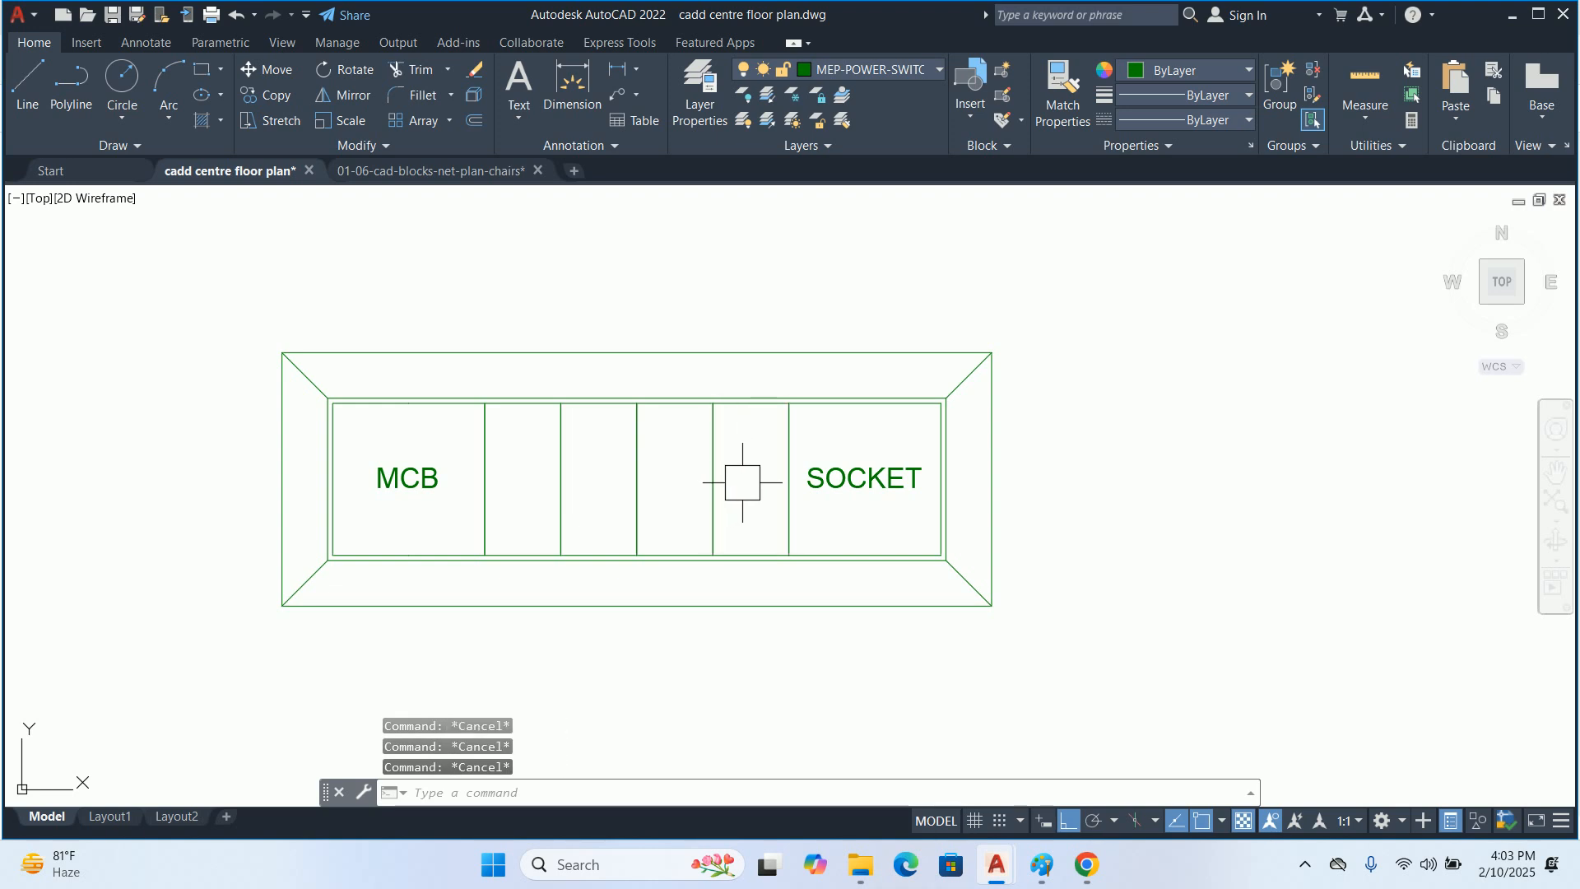
{"action": "type", "text": "st po"}
{"action": "key", "text": "Return"}
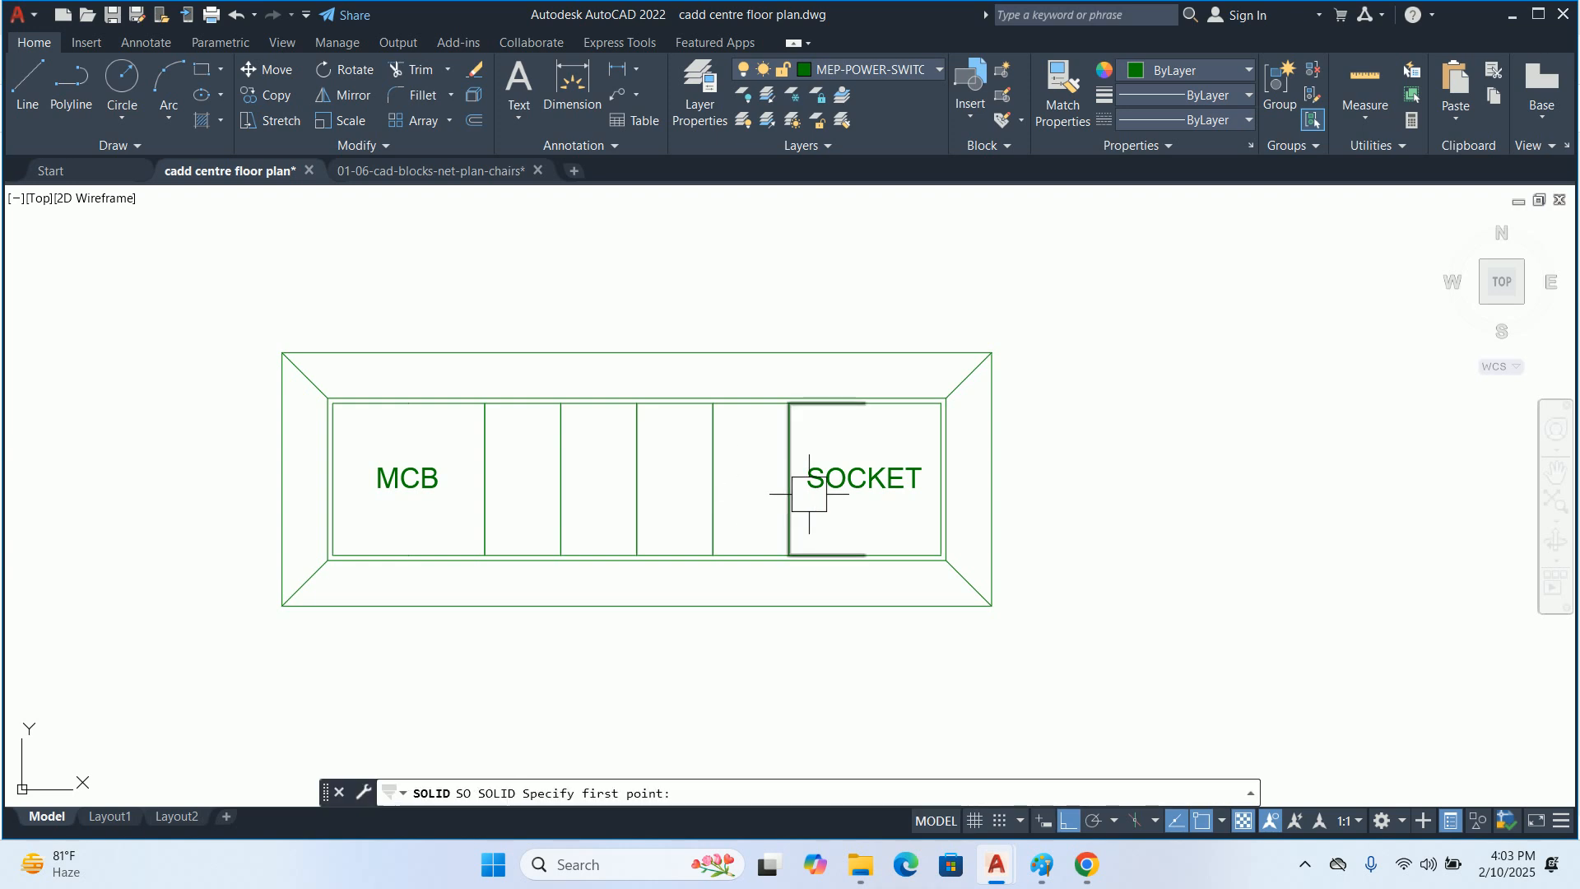
{"action": "key", "text": "Escape"}
{"action": "middle_click_drag", "start_coordinate": [791, 477], "coordinate": [849, 497]}
{"action": "key", "text": "Escape"}
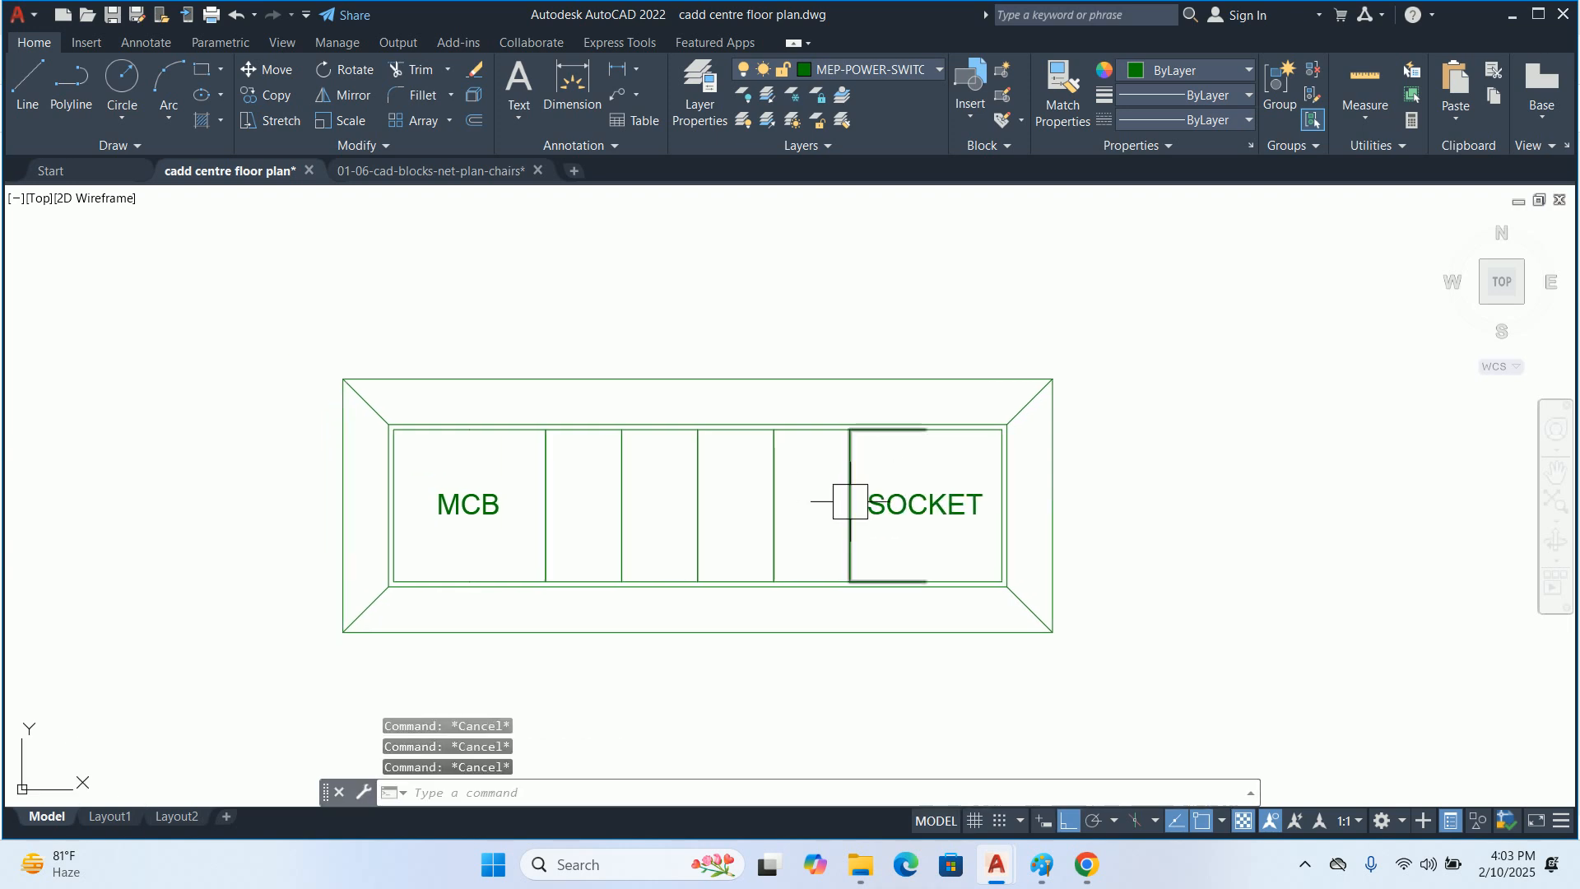
Group the whole switchboard detail, including its frame, cells and MCB and SOCKET labels, into one unnamed group
{"action": "scroll", "coordinate": [645, 501], "scroll_direction": "down", "scroll_amount": 4}
{"action": "scroll", "coordinate": [630, 516], "scroll_direction": "up", "scroll_amount": 4}
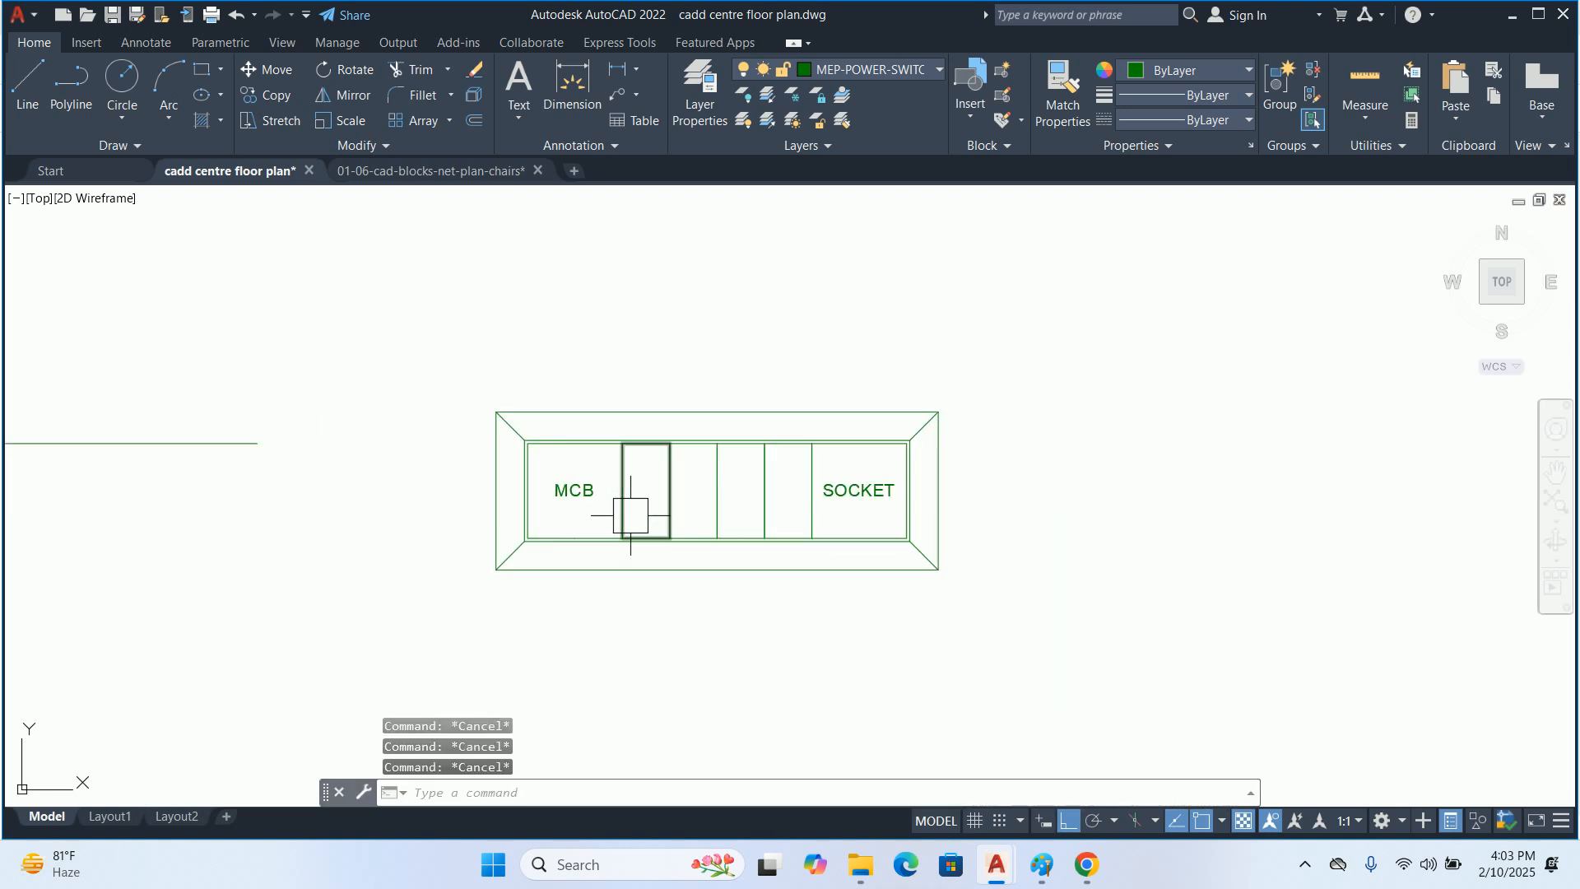
{"action": "scroll", "coordinate": [629, 516], "scroll_direction": "down", "scroll_amount": 3}
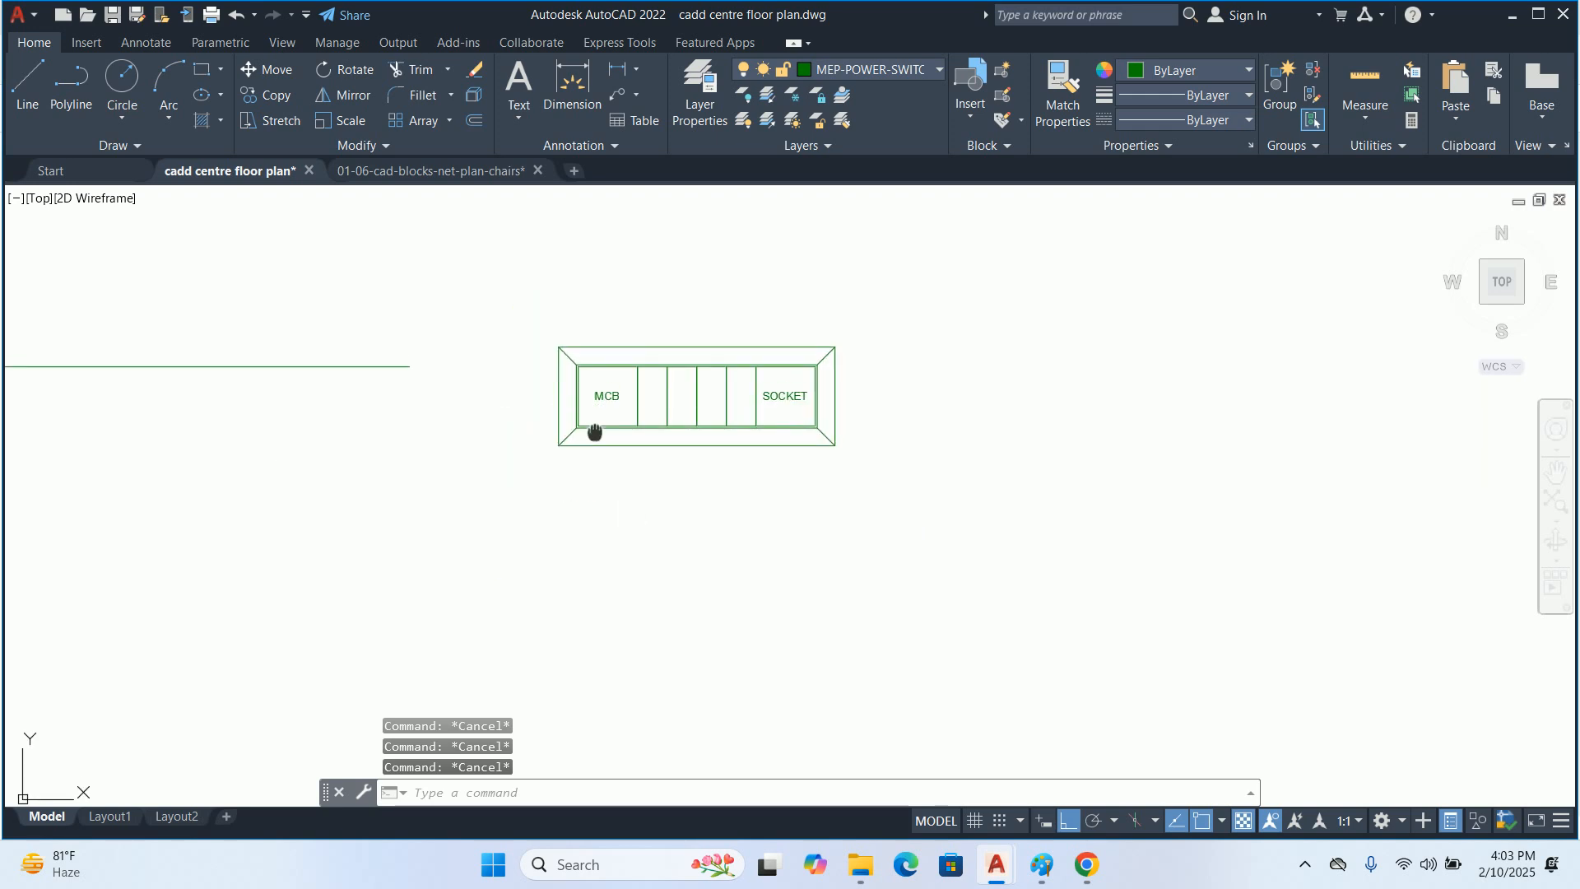
{"action": "type", "text": "GROUP"}
{"action": "key", "text": "Return"}
{"action": "left_click", "coordinate": [487, 383]}
{"action": "left_click", "coordinate": [974, 504]}
{"action": "key", "text": "Return"}
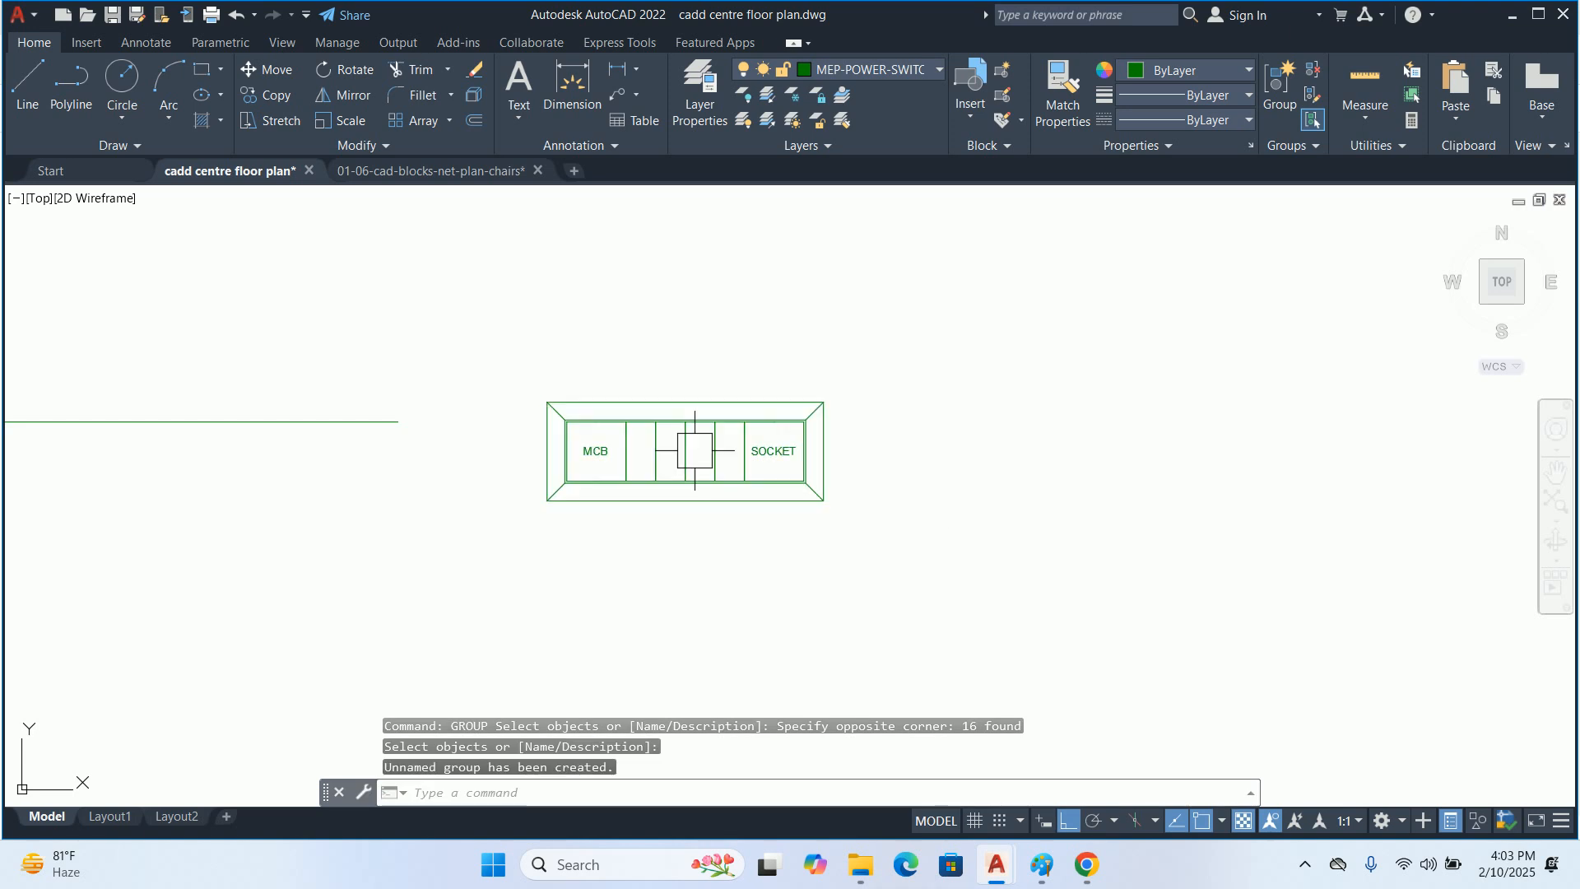
{"action": "left_click", "coordinate": [695, 450]}
{"action": "key", "text": "Escape"}
{"action": "key", "text": "Escape"}
{"action": "key", "text": "Escape"}
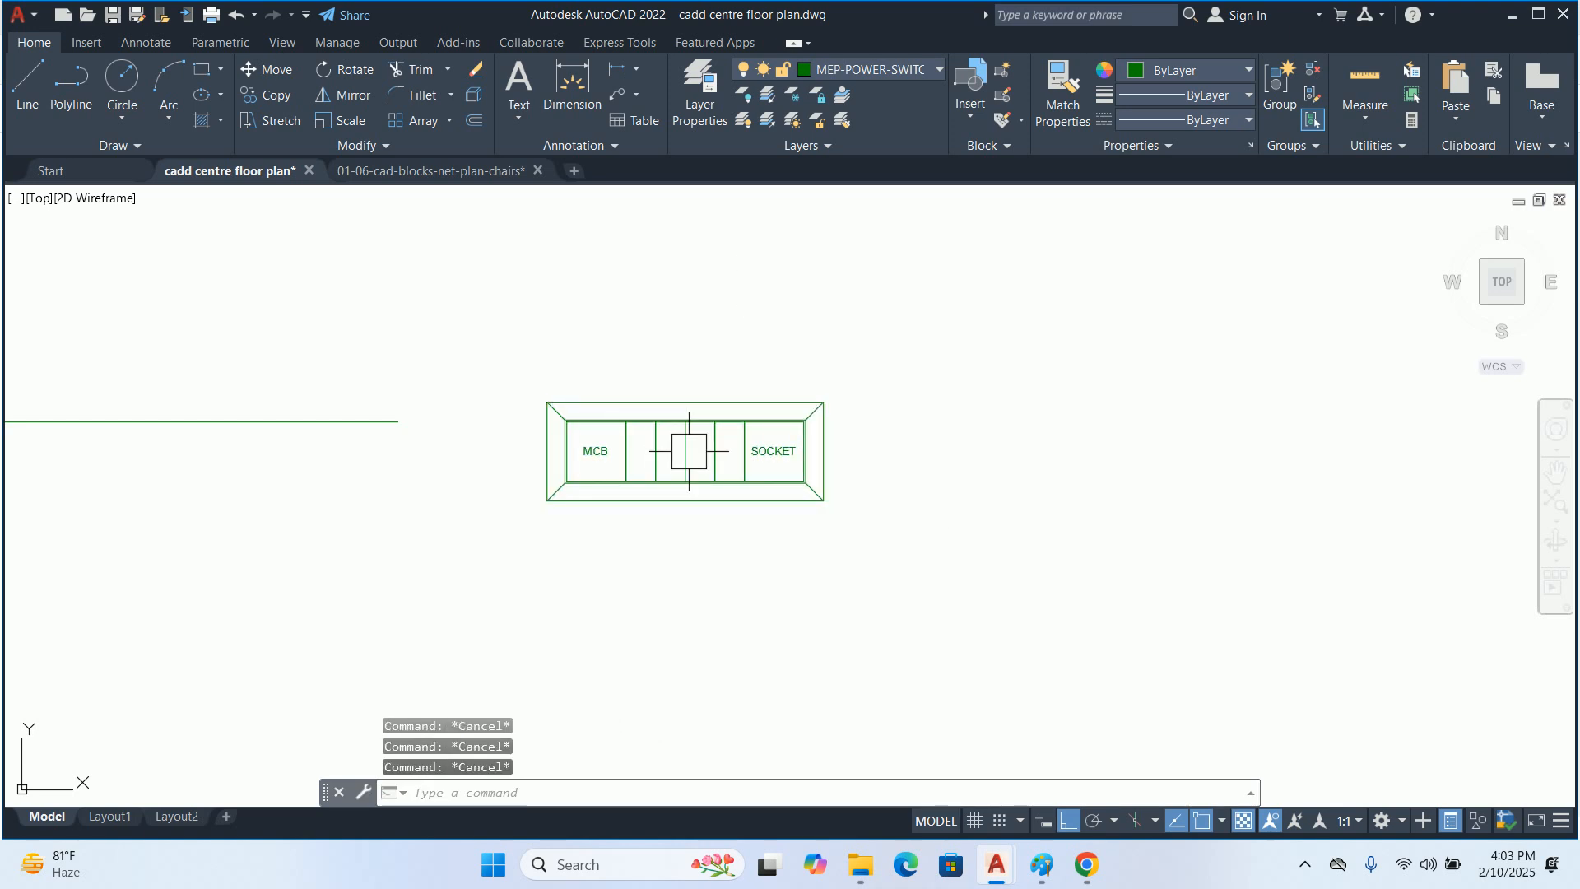
Draw a leader from the MCB cell straight up above the frame, then about 10" to the right, without text
{"action": "scroll", "coordinate": [723, 449], "scroll_direction": "up", "scroll_amount": 4}
{"action": "type", "text": "LE"}
{"action": "key", "text": "Return"}
{"action": "mouse_move", "coordinate": [831, 498]}
{"action": "middle_mouse_down"}
{"action": "mouse_move", "coordinate": [784, 345]}
{"action": "mouse_move", "coordinate": [758, 413]}
{"action": "mouse_move", "coordinate": [709, 420]}
{"action": "mouse_move", "coordinate": [815, 495]}
{"action": "middle_mouse_up"}
{"action": "scroll", "coordinate": [747, 404], "scroll_direction": "down", "scroll_amount": 2}
{"action": "scroll", "coordinate": [814, 496], "scroll_direction": "up", "scroll_amount": 2}
{"action": "scroll", "coordinate": [552, 409], "scroll_direction": "up", "scroll_amount": 2}
{"action": "left_click", "coordinate": [428, 425]}
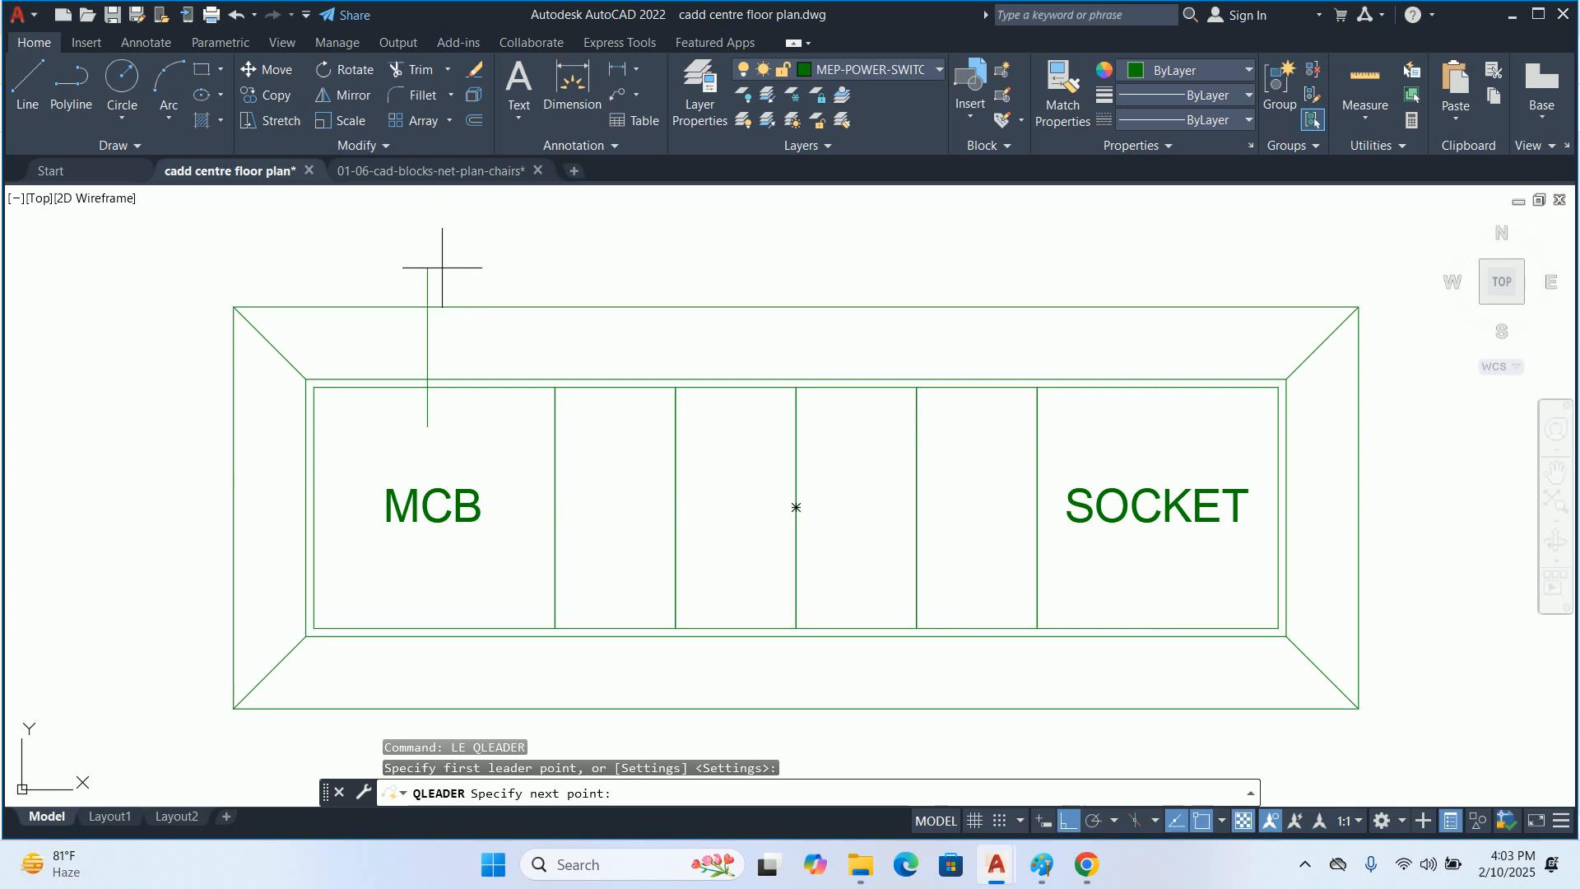
{"action": "scroll", "coordinate": [435, 508], "scroll_direction": "down", "scroll_amount": 2}
{"action": "left_click", "coordinate": [454, 327]}
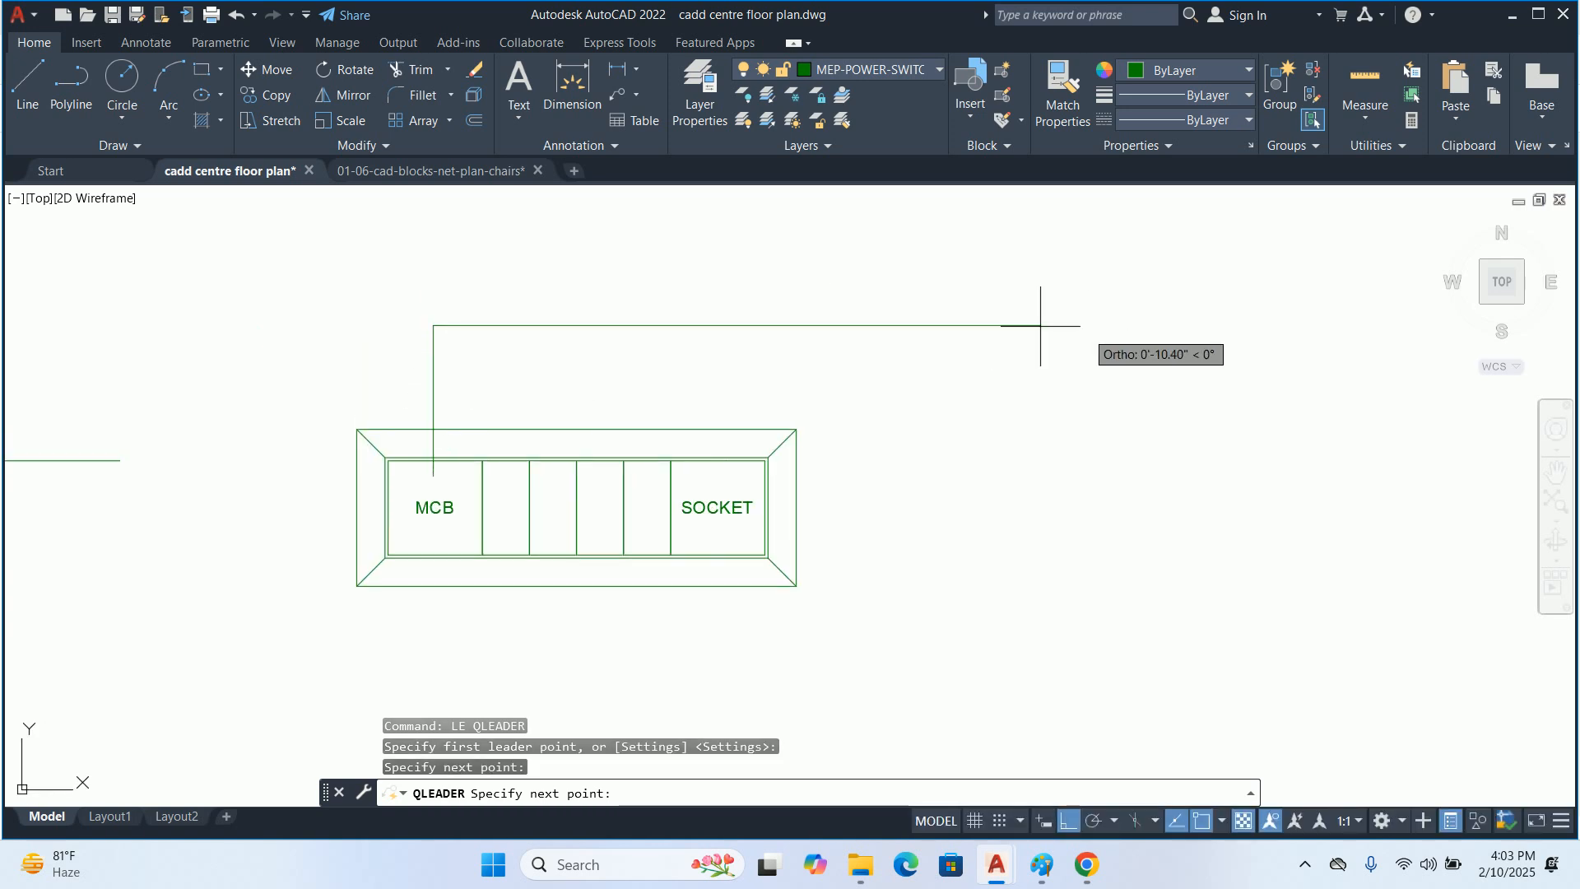
{"action": "left_click", "coordinate": [1031, 326]}
{"action": "key", "text": "Escape"}
{"action": "key", "text": "Escape"}
Give the MCB cell's leader a Dot arrowhead with an arrow size of 0.25"
{"action": "left_click", "coordinate": [712, 325]}
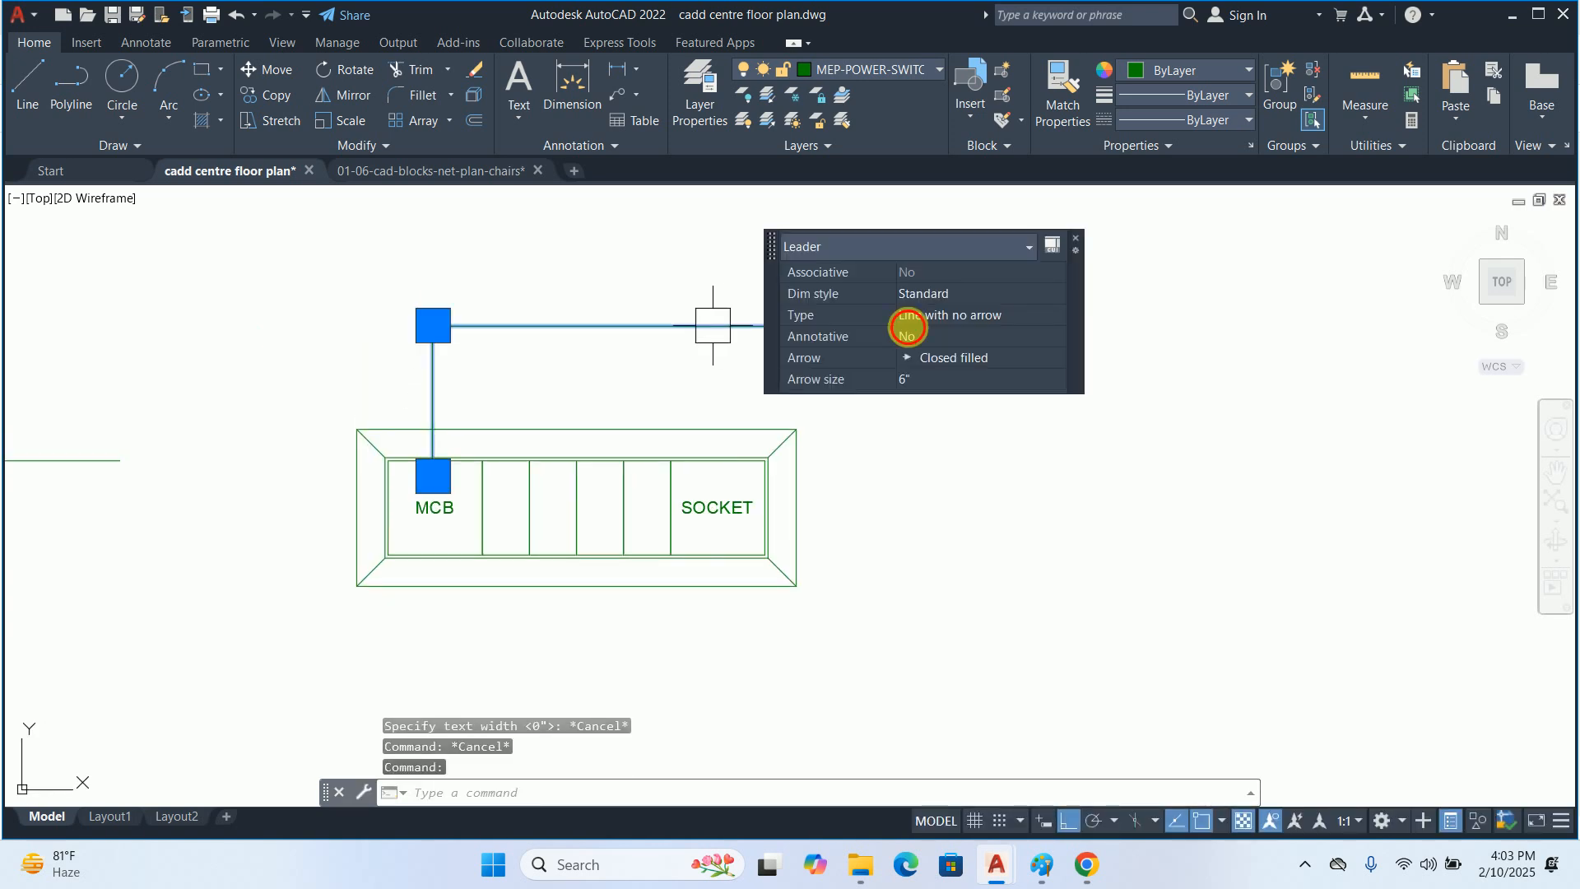
{"action": "left_click", "coordinate": [957, 381]}
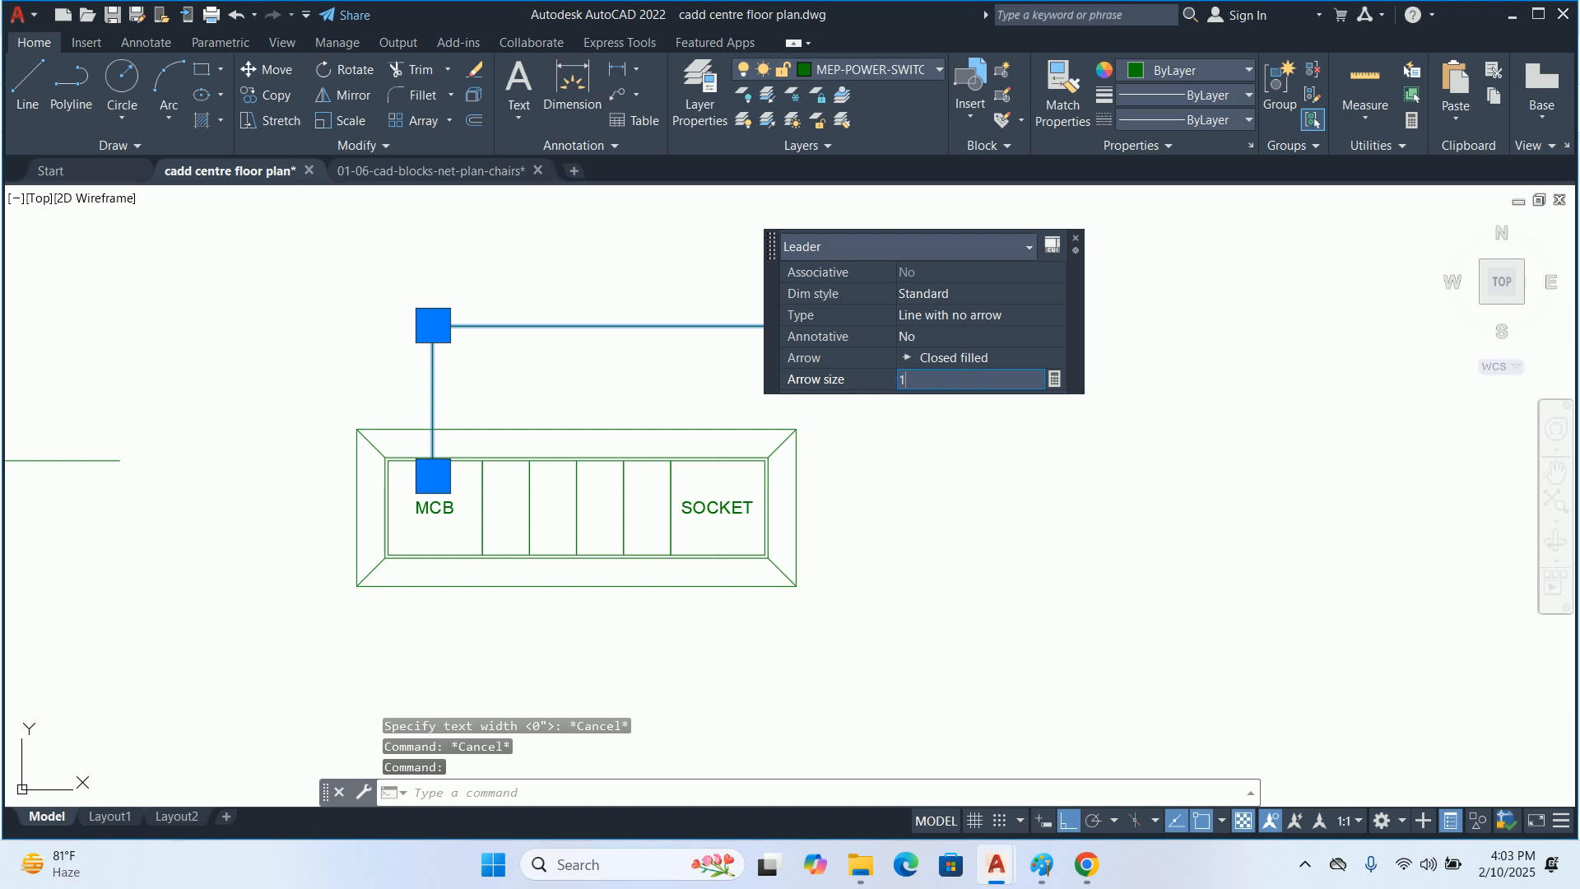
{"action": "type", "text": "1"}
{"action": "key", "text": "Return"}
{"action": "left_click", "coordinate": [934, 360]}
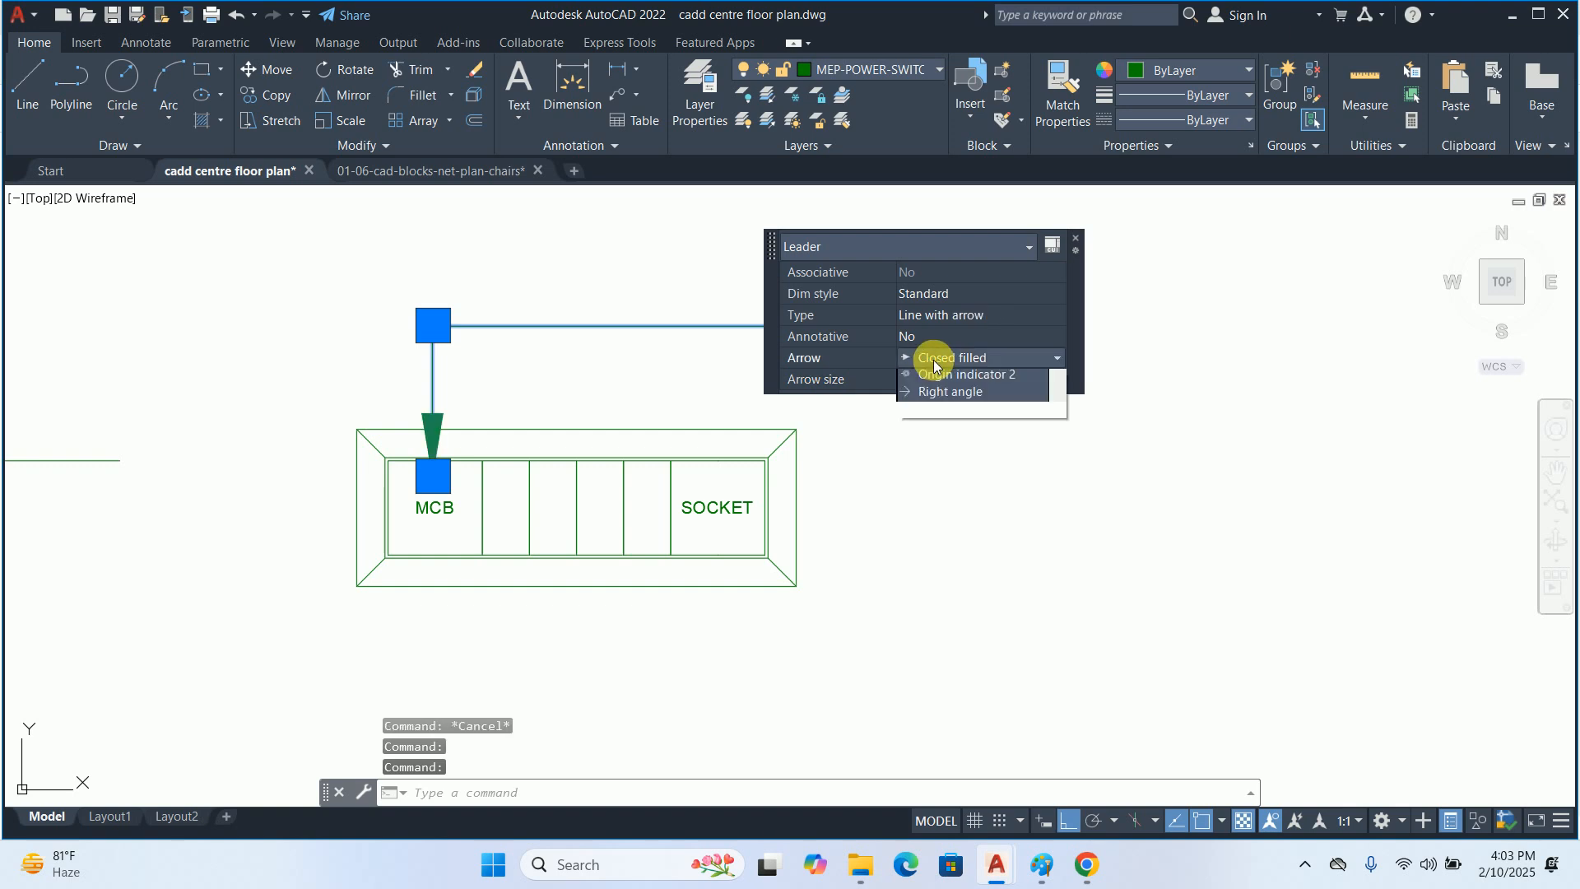
{"action": "left_click", "coordinate": [925, 427]}
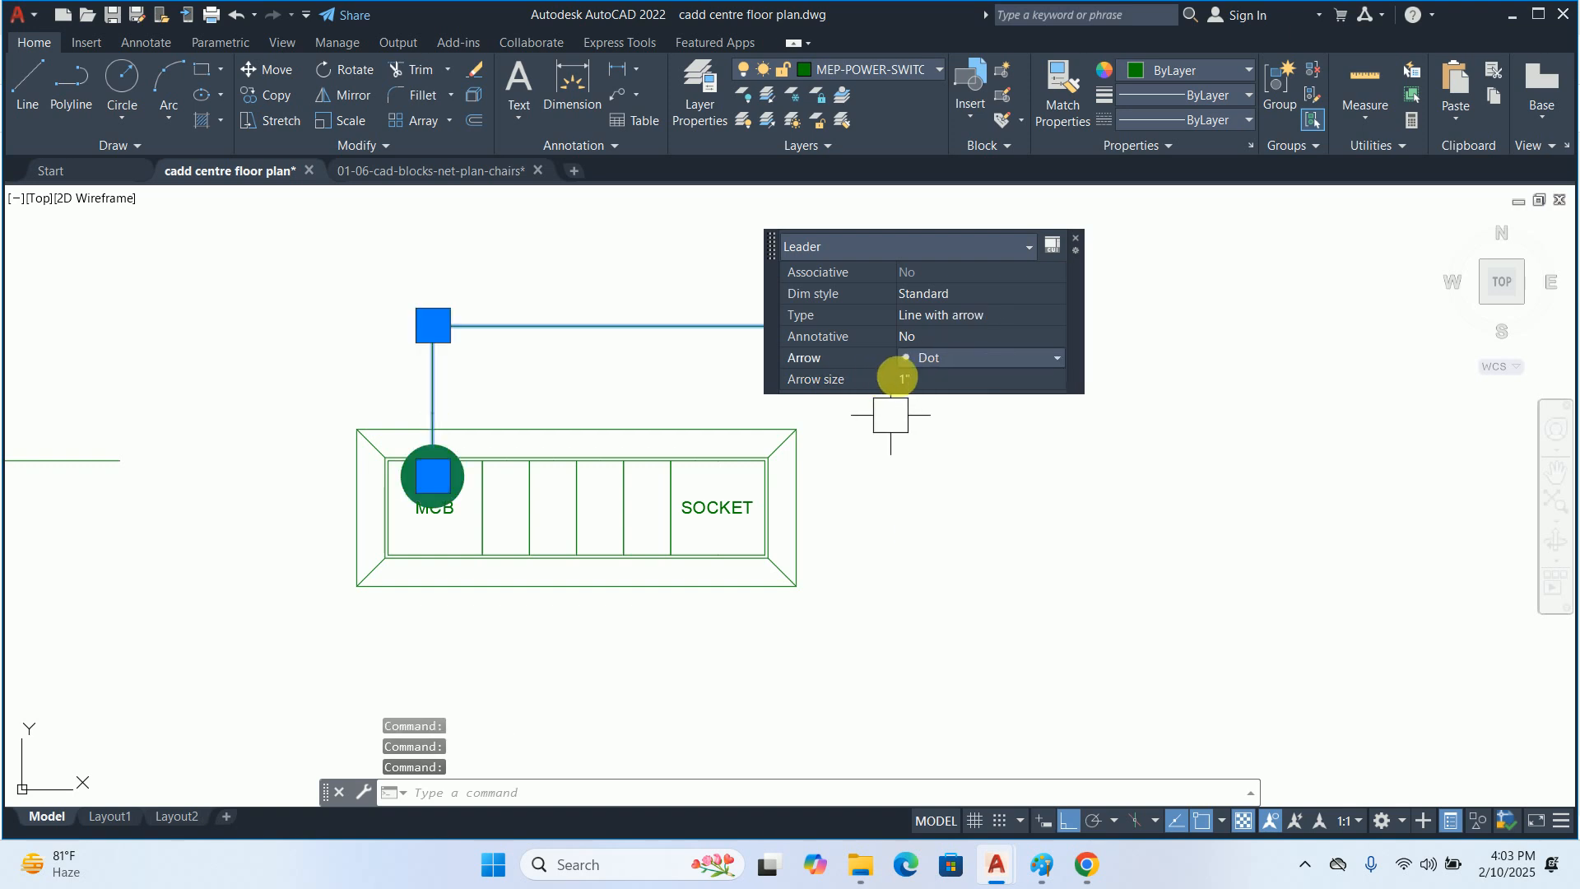
{"action": "left_click", "coordinate": [925, 387]}
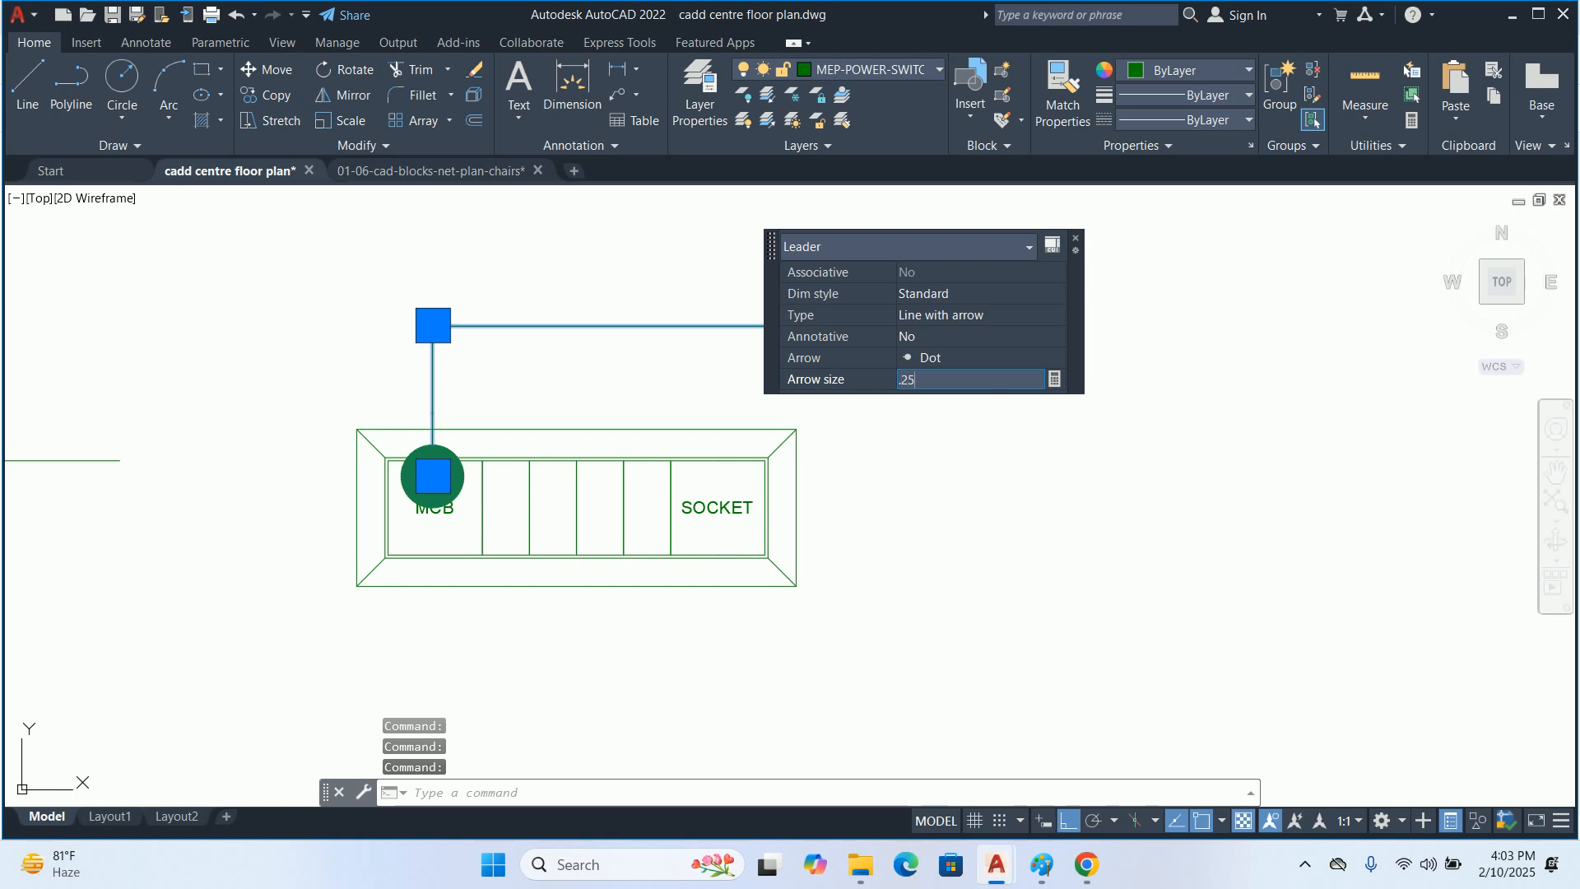
{"action": "key", "text": "Return"}
{"action": "key", "text": "Escape"}
{"action": "key", "text": "Escape"}
{"action": "key", "text": "Escape"}
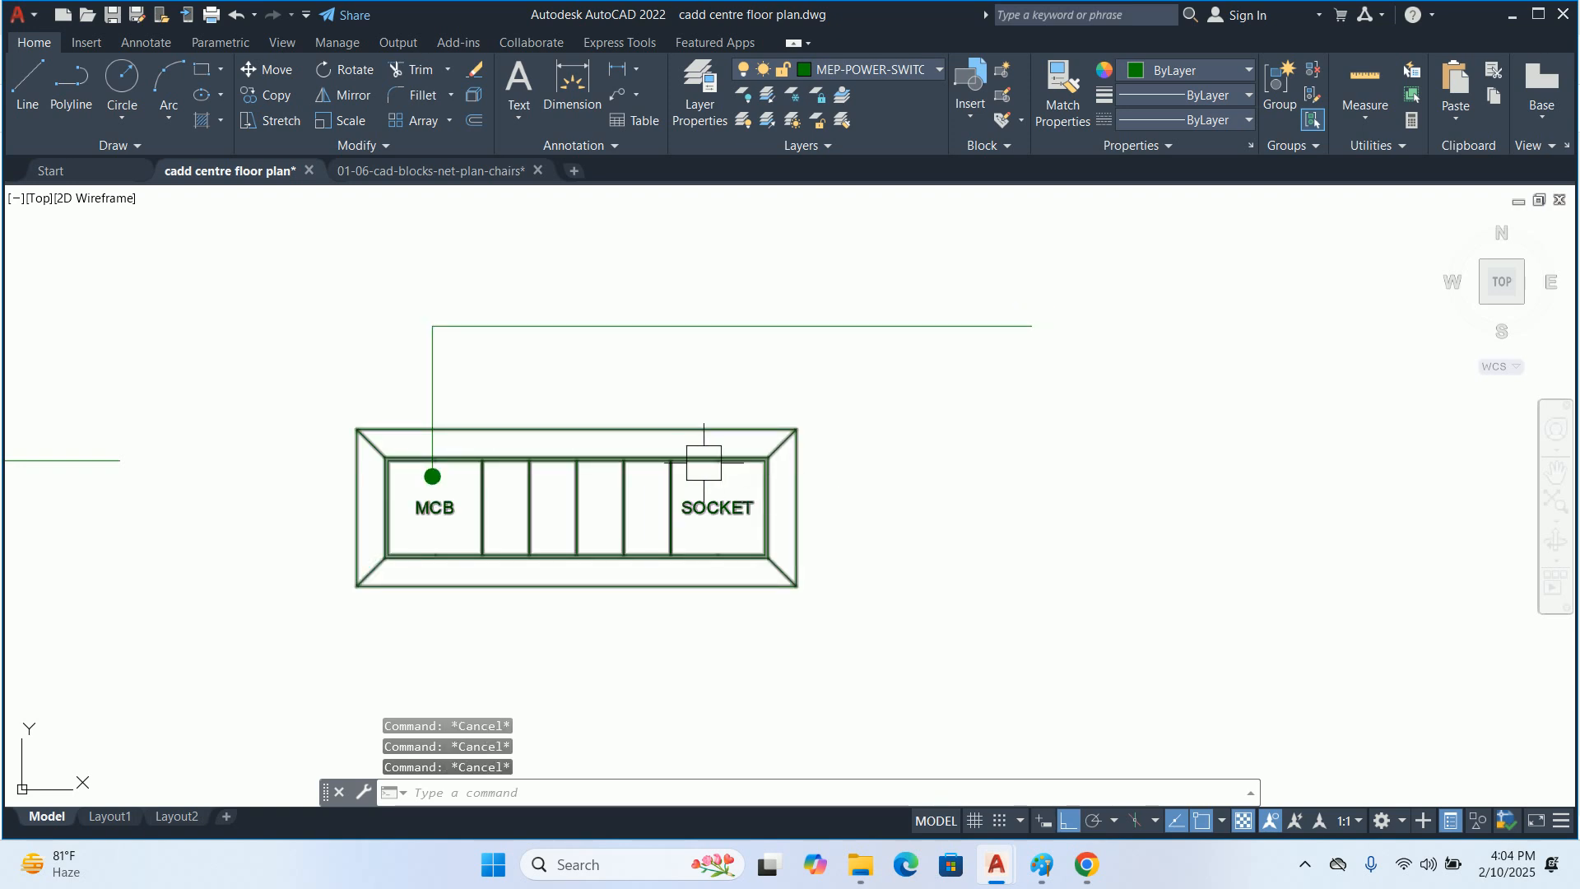
Add the multiline text "16 Amp MCB For AC" with a 0.25" text height near the MCB leader's free end
{"action": "scroll", "coordinate": [731, 418], "scroll_direction": "down", "scroll_amount": 2}
{"action": "type", "text": "t"}
{"action": "key", "text": "Return"}
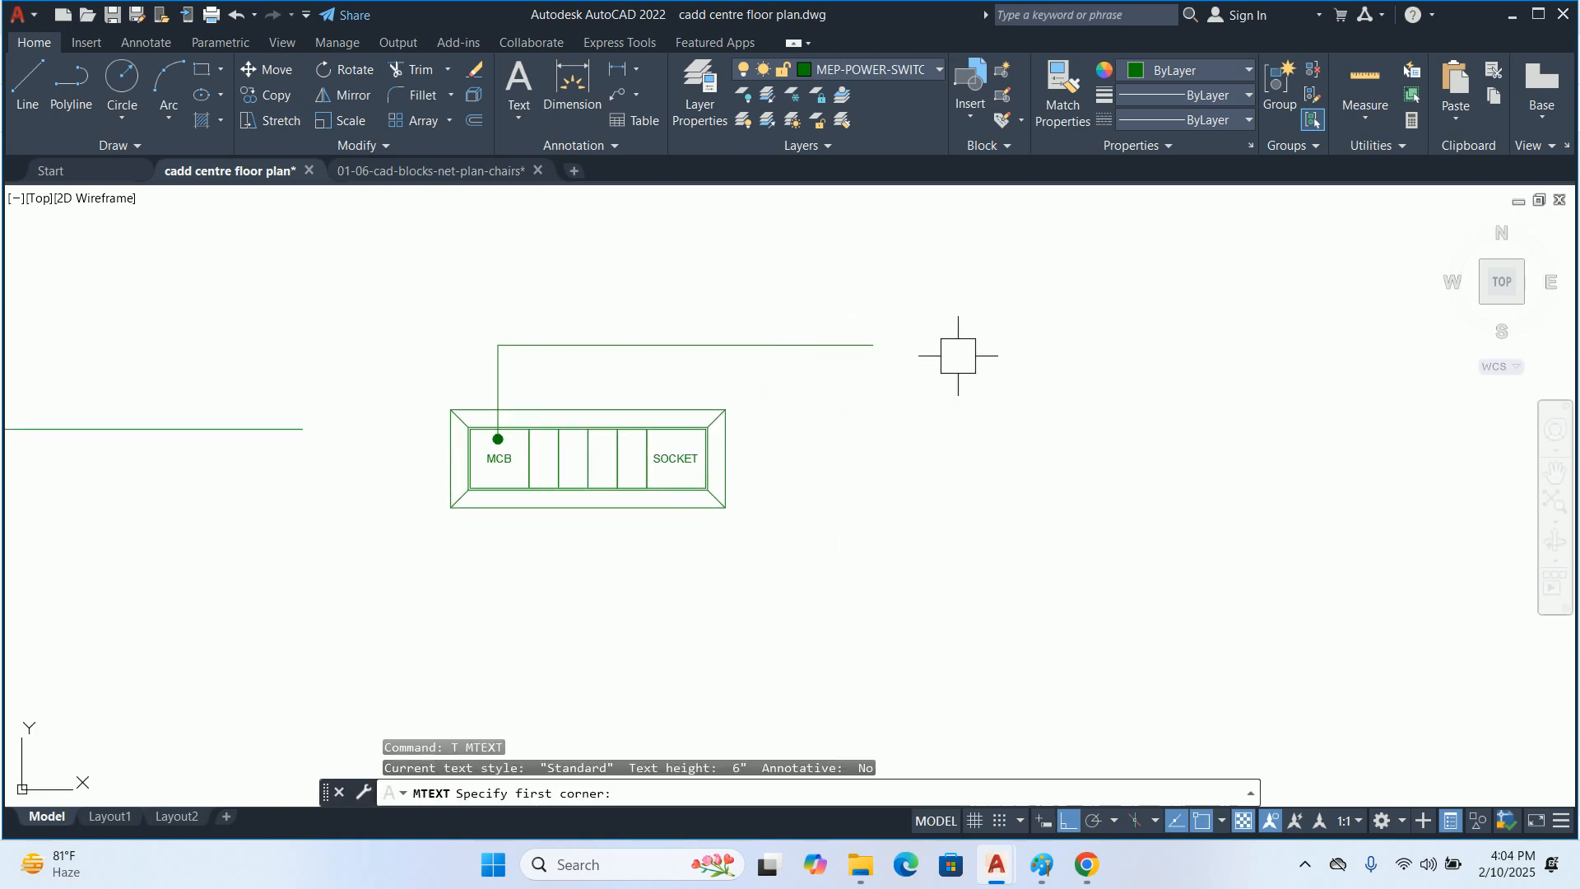
{"action": "left_click", "coordinate": [867, 286]}
{"action": "left_click", "coordinate": [1178, 395]}
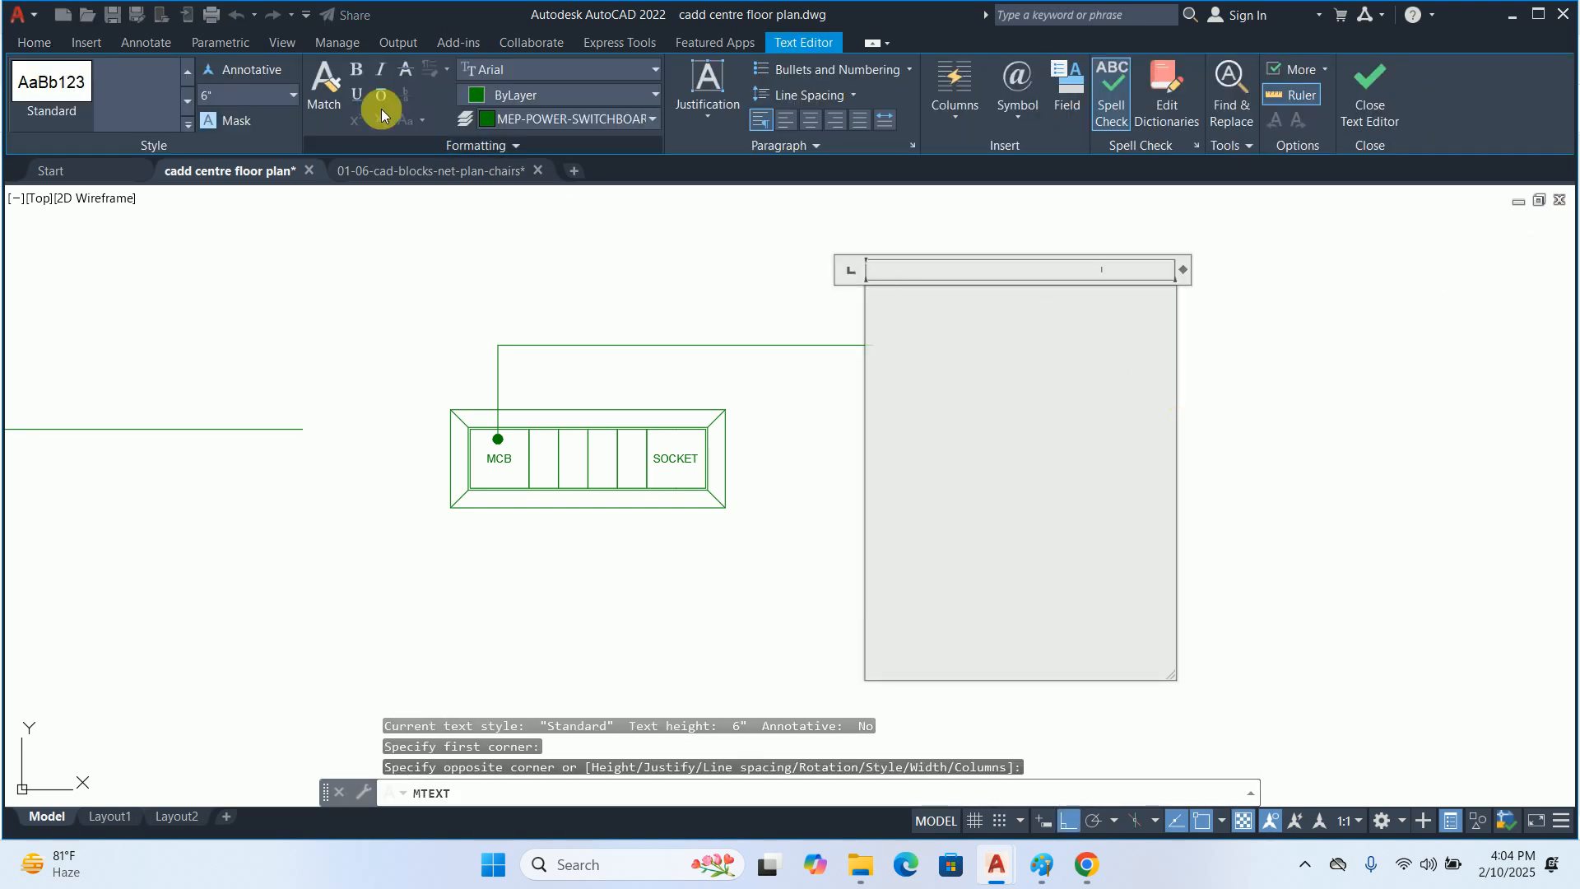
{"action": "left_click", "coordinate": [260, 104]}
{"action": "type", "text": ".25"}
{"action": "key", "text": "Return"}
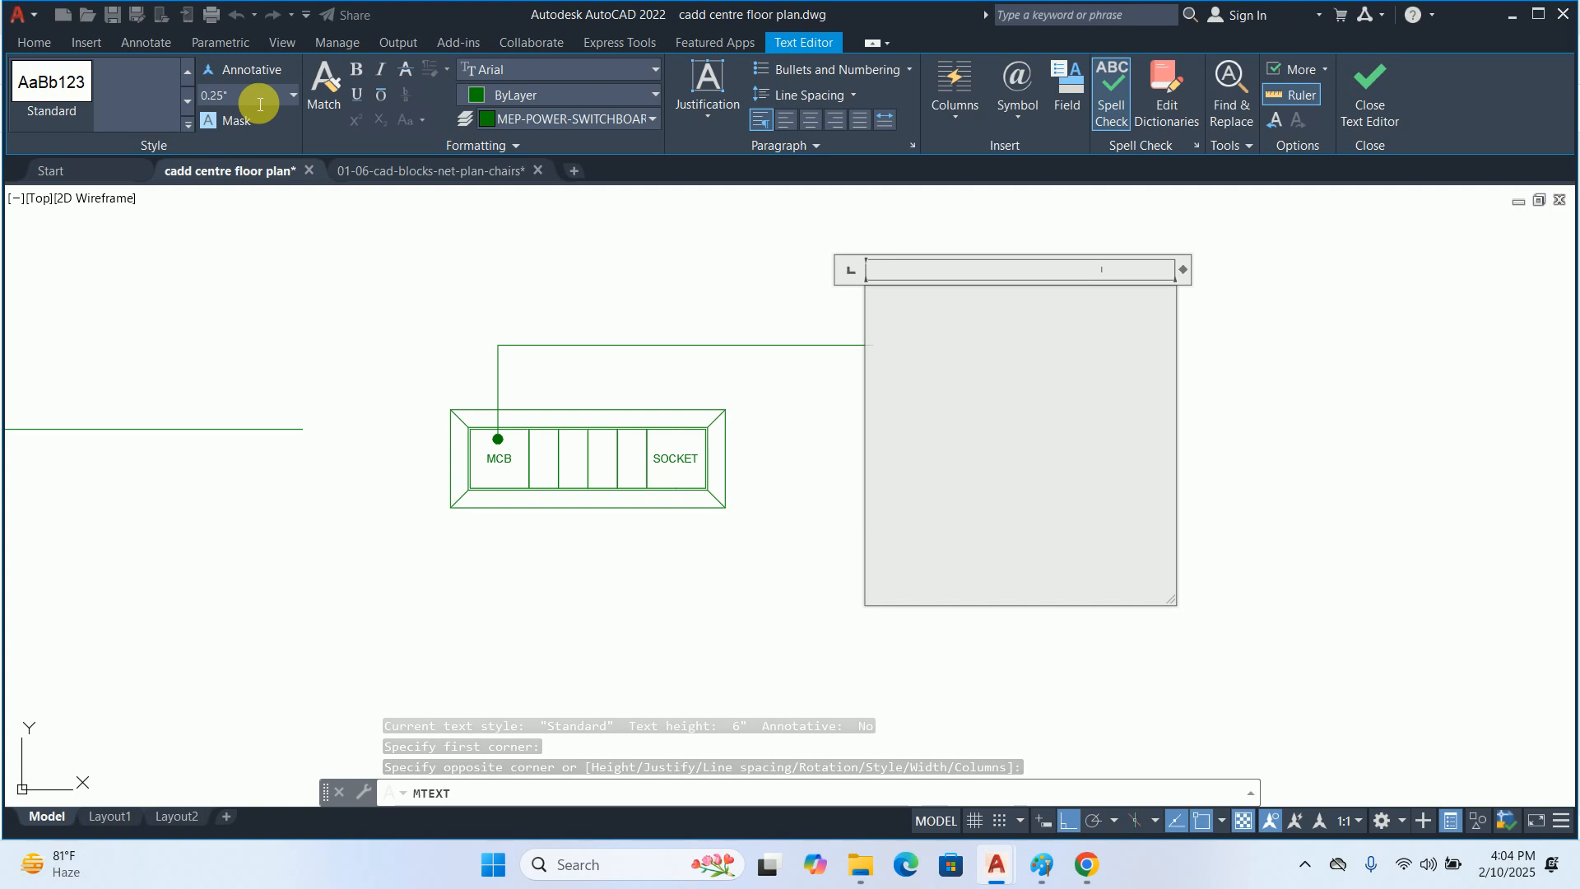
{"action": "type", "text": "MCB"}
{"action": "key", "text": "BackSpace"}
{"action": "key", "text": "BackSpace"}
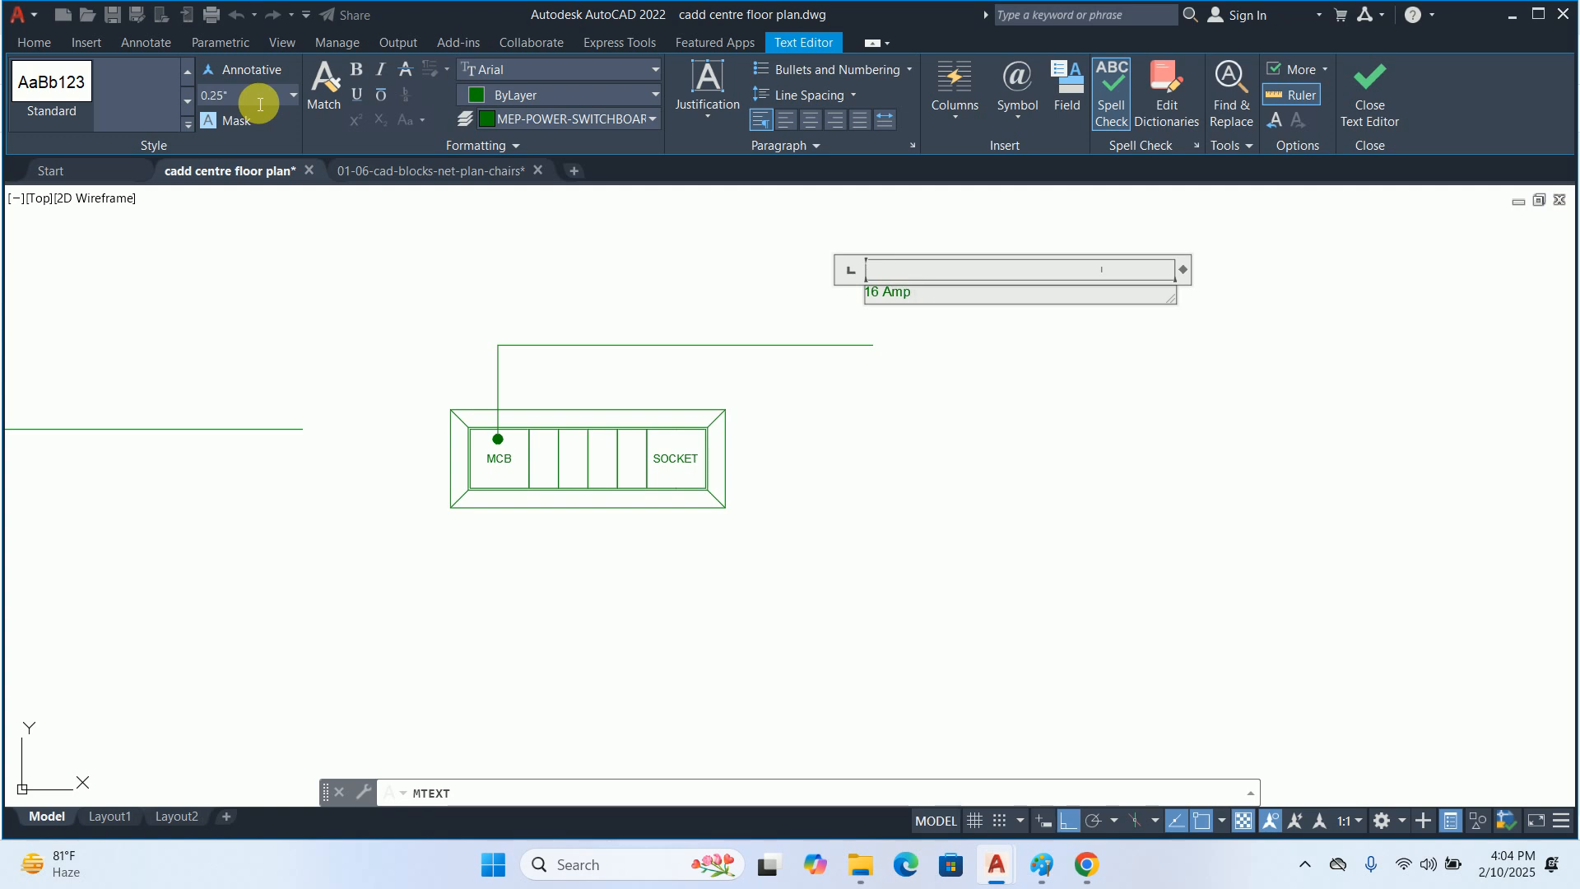
{"action": "type", "text": "CB For AC"}
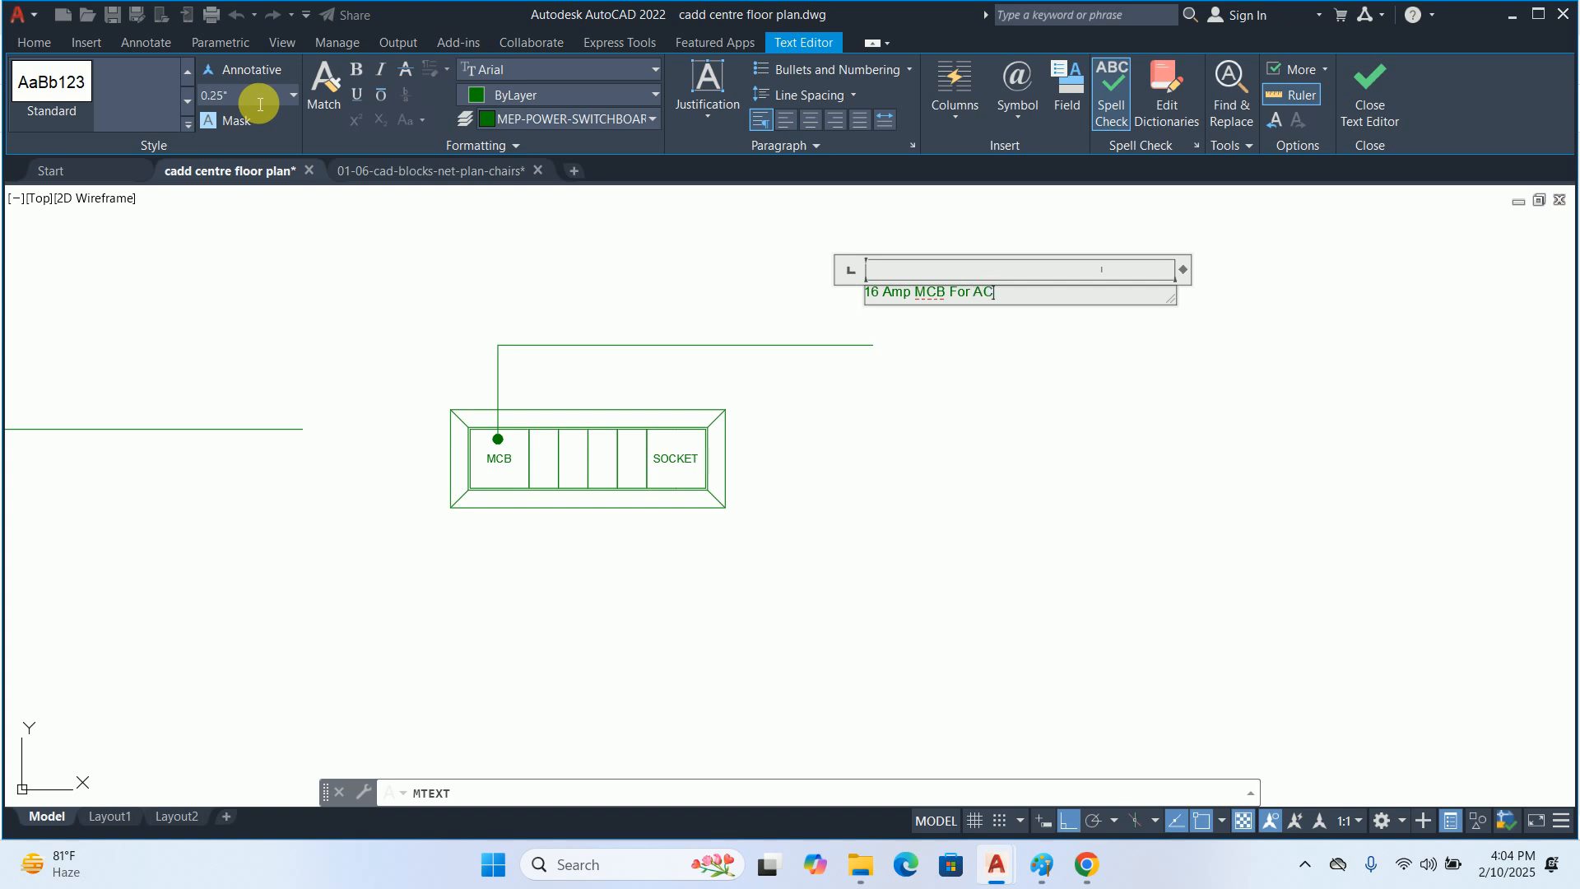
{"action": "left_click", "coordinate": [264, 233]}
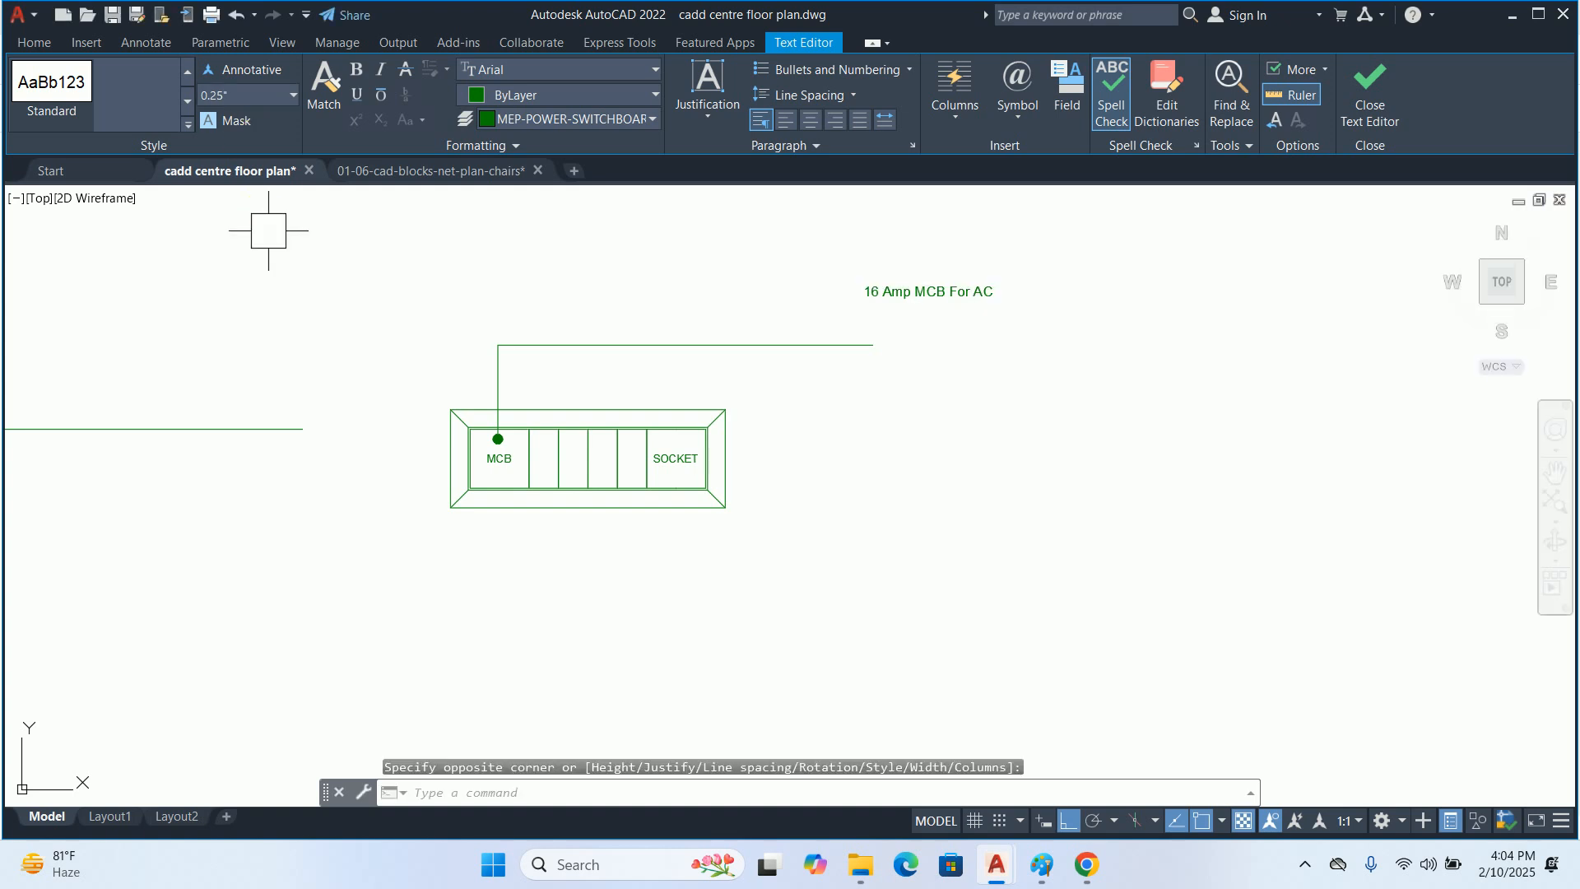
{"action": "key", "text": "Escape"}
{"action": "key", "text": "Escape"}
{"action": "key", "text": "Escape"}
Move the "16 Amp MCB For AC" label straight down so it lines up with the end of the leader
{"action": "type", "text": "m"}
{"action": "key", "text": "Return"}
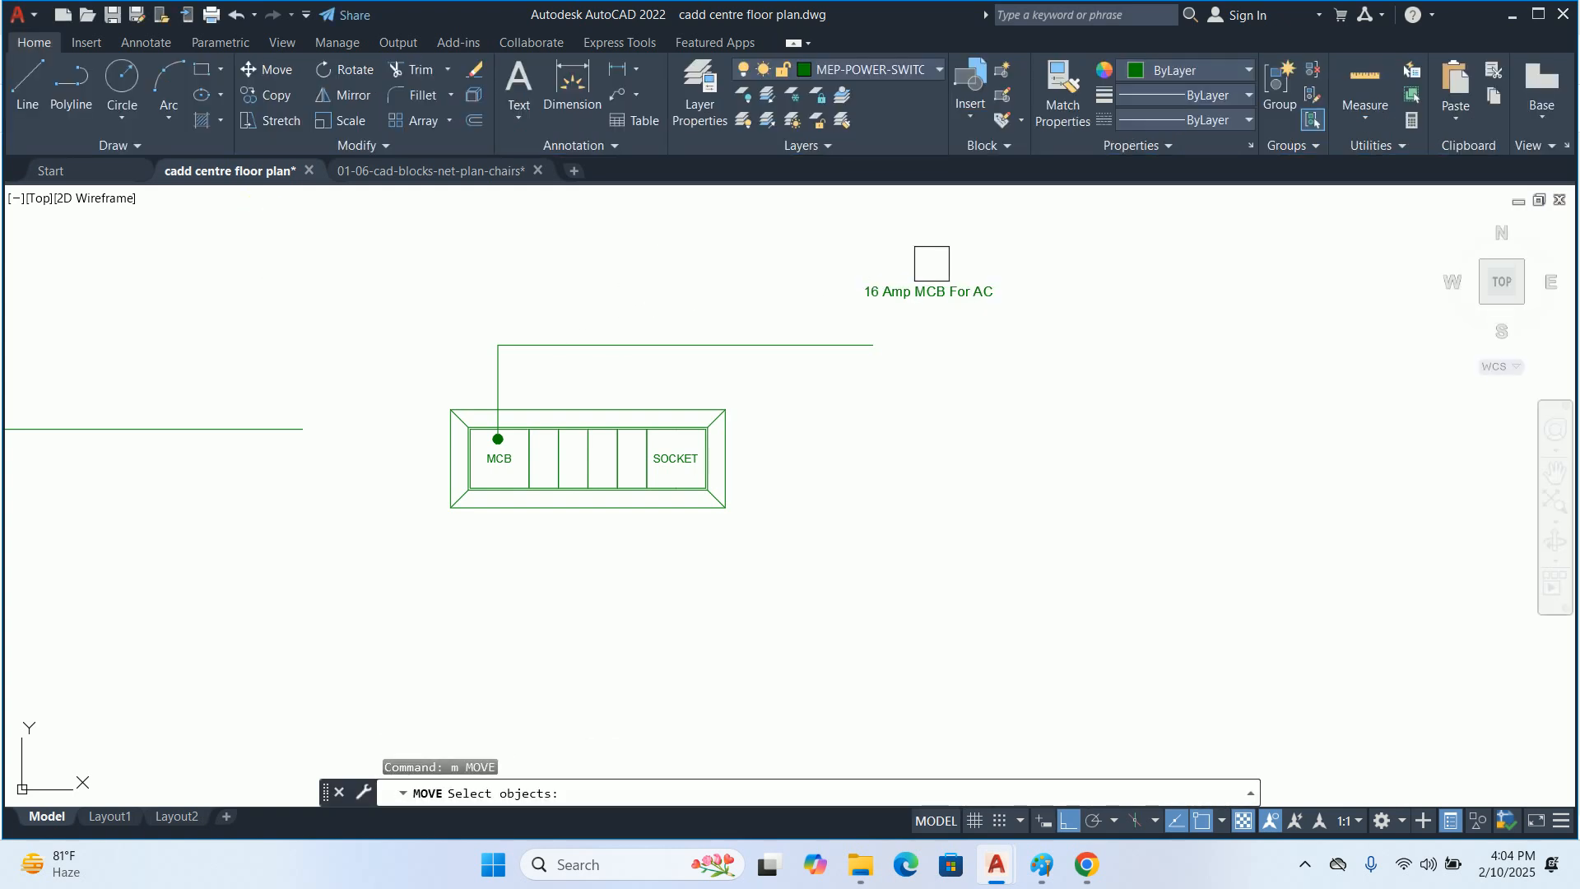
{"action": "left_click", "coordinate": [930, 289]}
{"action": "key", "text": "Return"}
{"action": "left_click", "coordinate": [946, 347]}
{"action": "left_click", "coordinate": [967, 395]}
{"action": "key", "text": "Escape"}
{"action": "key", "text": "Escape"}
Set the text height of the "16 Amp MCB For AC" label to 0.5"
{"action": "left_click", "coordinate": [914, 340]}
{"action": "left_click", "coordinate": [1122, 322]}
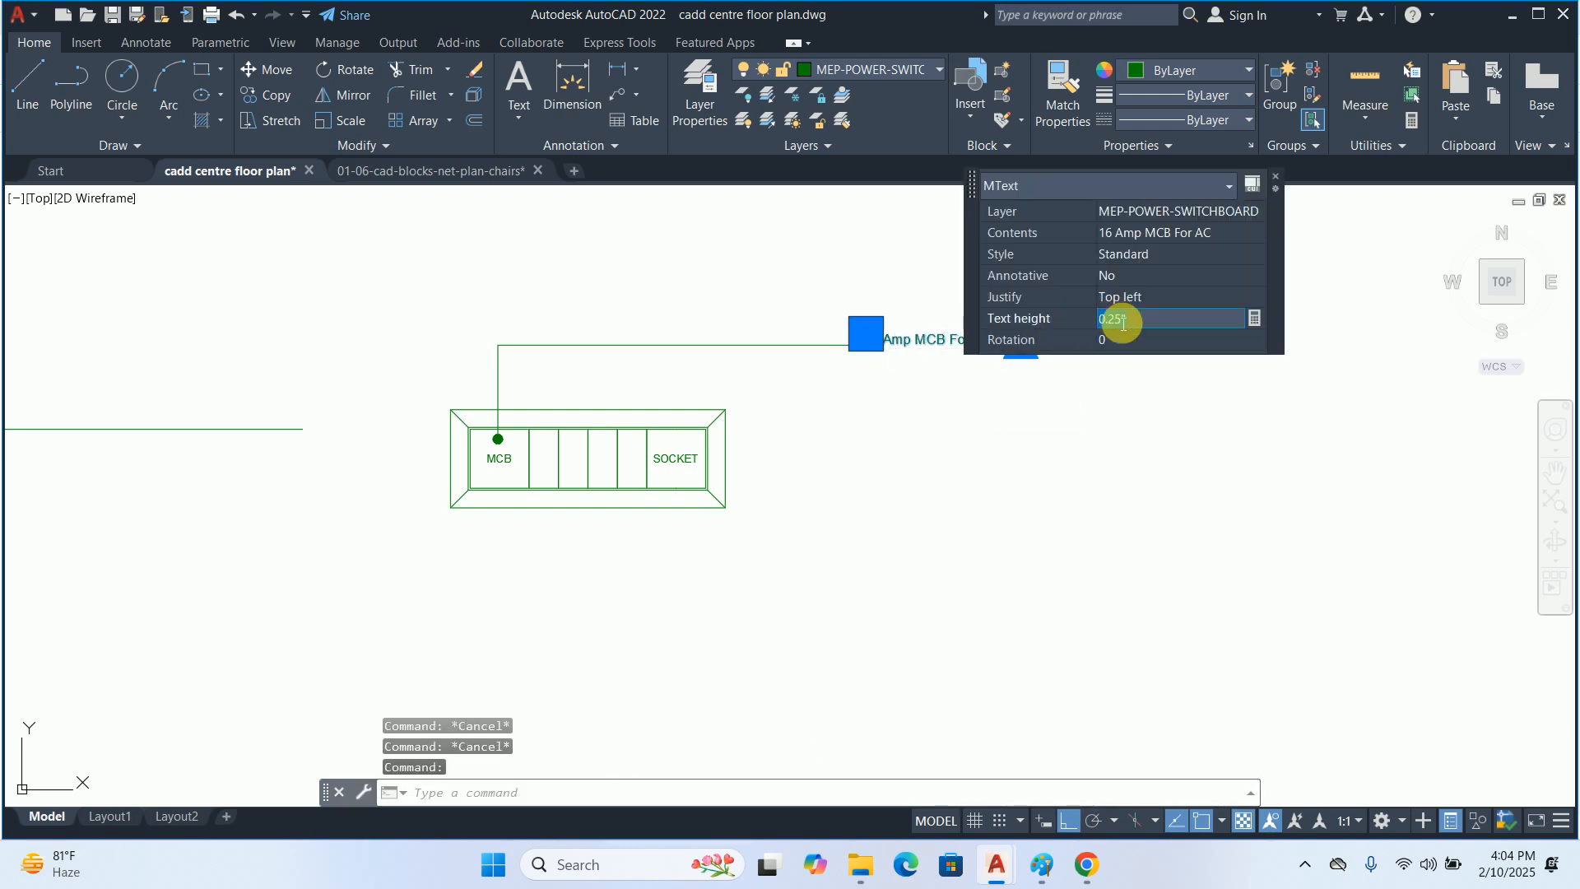
{"action": "key", "text": "Return"}
{"action": "key", "text": "Escape"}
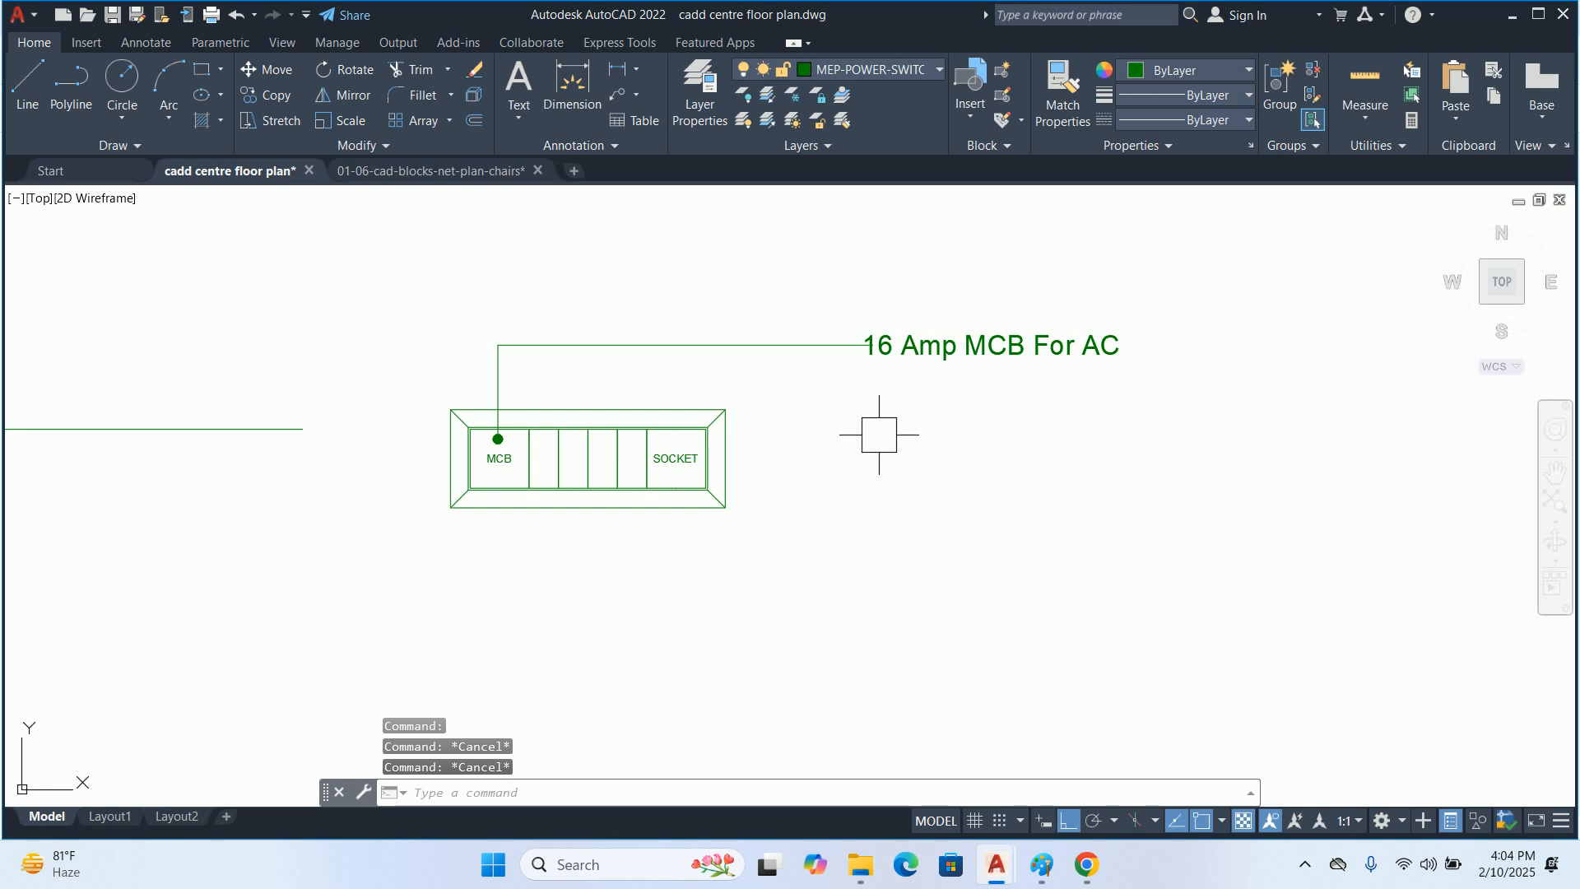
Shorten the MCB leader's horizontal end so a small gap separates it from the label
{"action": "left_click", "coordinate": [777, 359]}
{"action": "scroll", "coordinate": [625, 409], "scroll_direction": "up", "scroll_amount": 4}
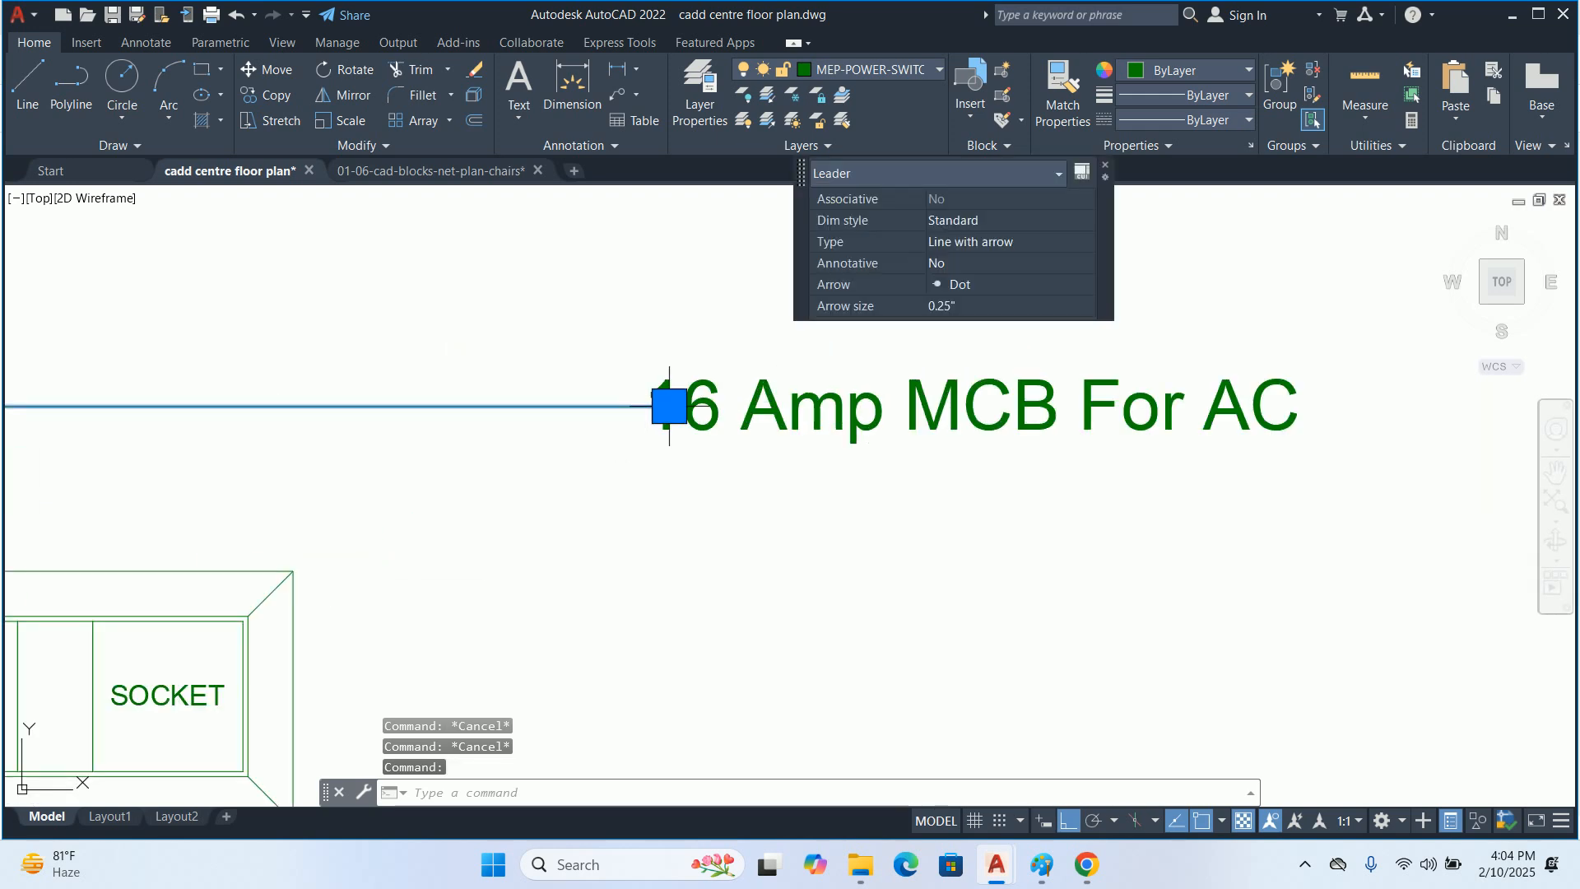
{"action": "left_click", "coordinate": [669, 405]}
{"action": "key", "text": "Escape"}
{"action": "key", "text": "Escape"}
{"action": "scroll", "coordinate": [621, 414], "scroll_direction": "down", "scroll_amount": 4}
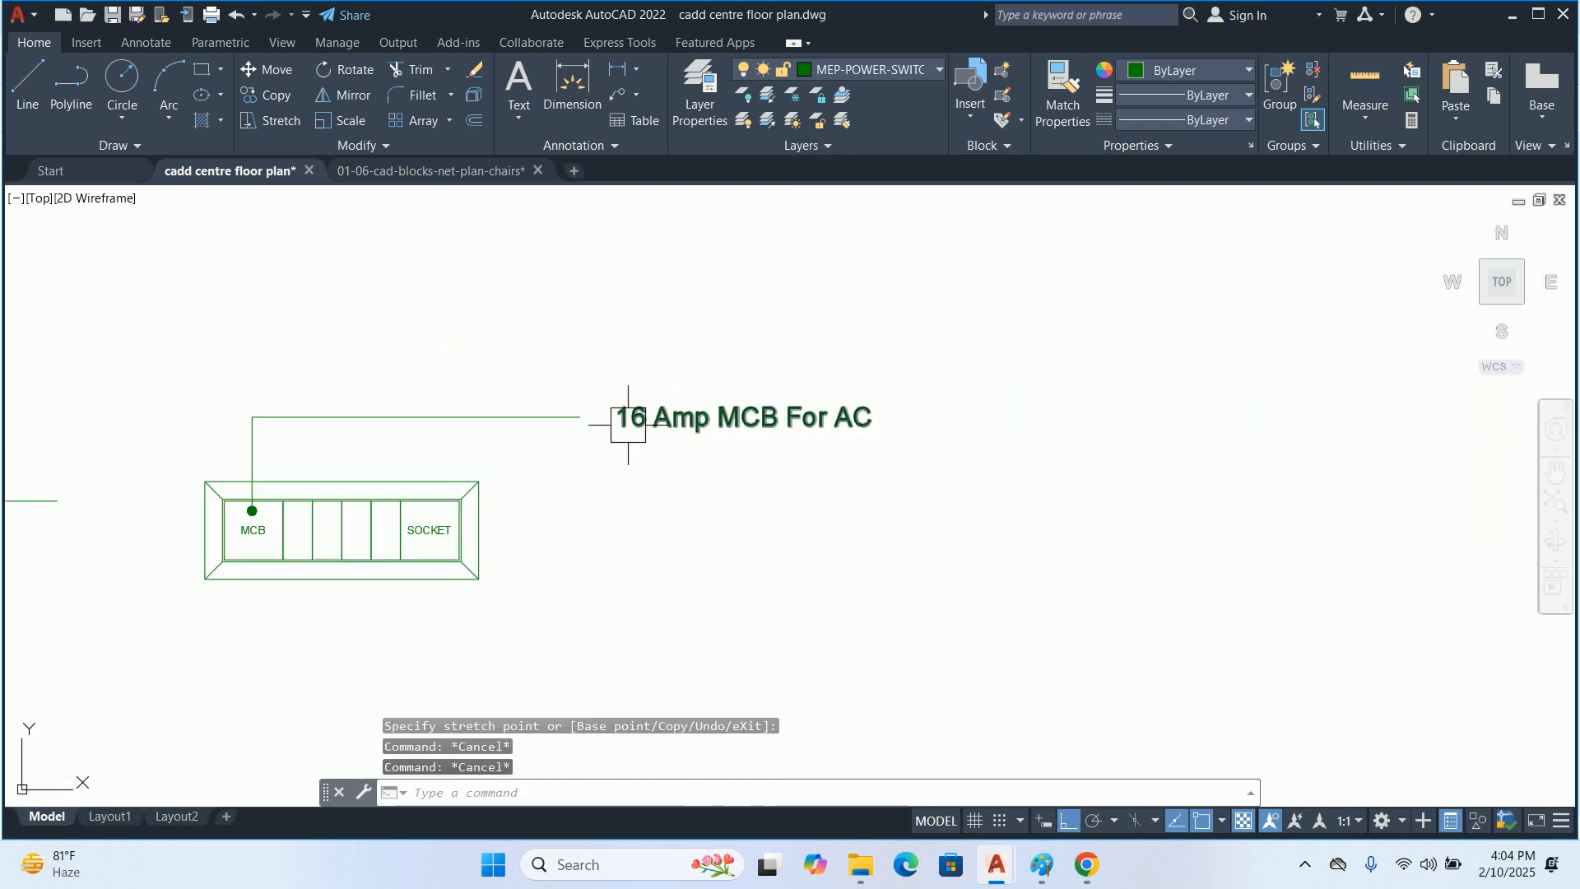
Stretch the MCB leader's horizontal segment and its label upward, farther from the switchboard frame
{"action": "type", "text": "s"}
{"action": "key", "text": "space"}
{"action": "left_click", "coordinate": [1073, 437]}
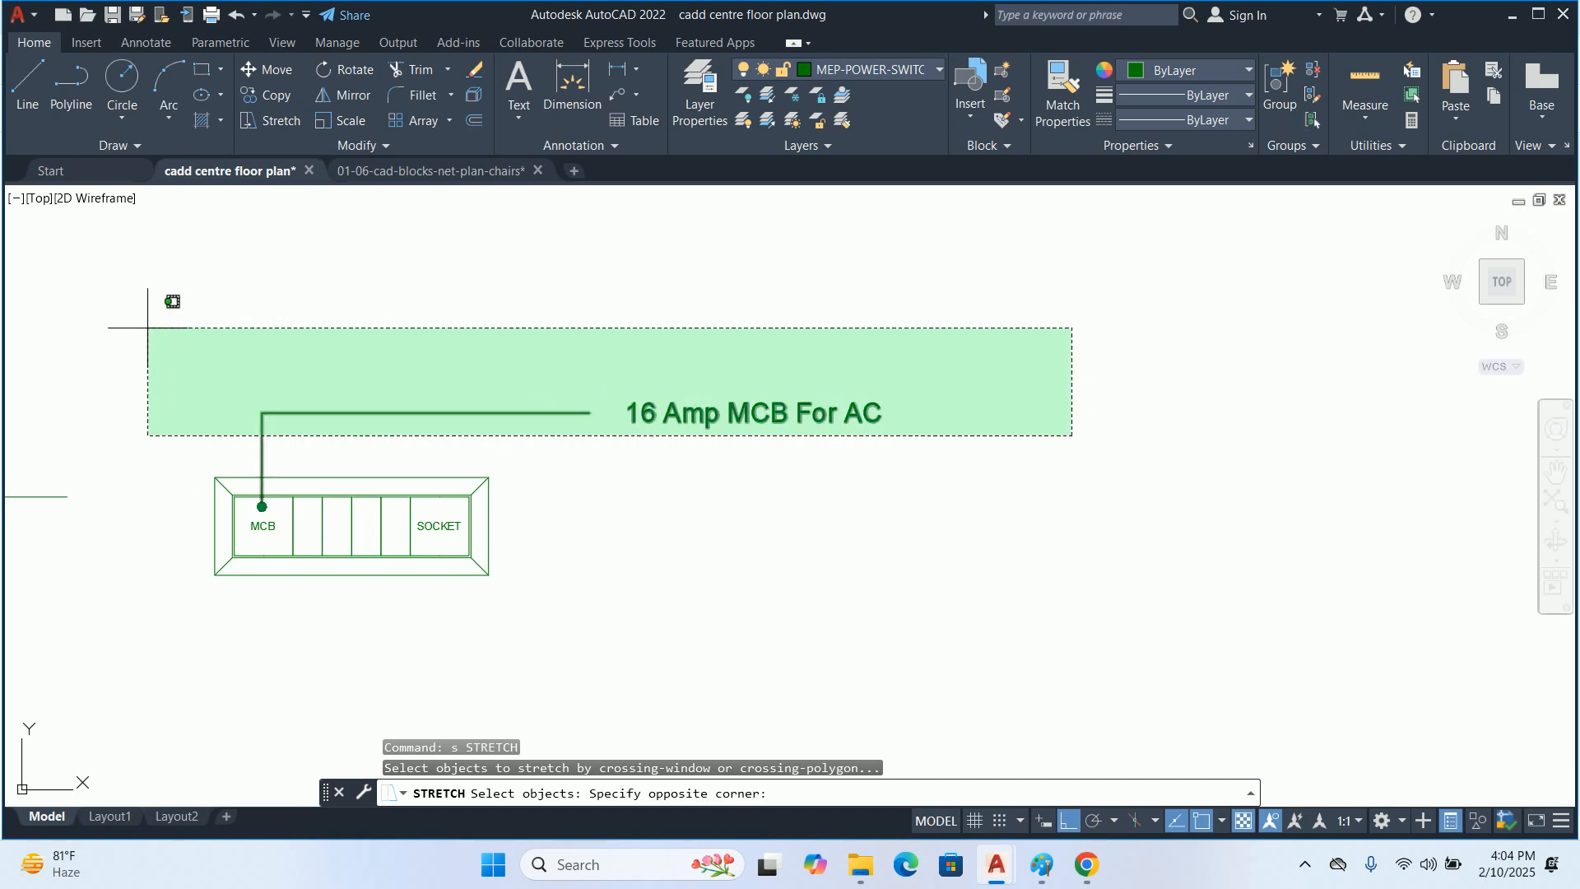
{"action": "left_click", "coordinate": [147, 329]}
{"action": "key", "text": "space"}
{"action": "left_click", "coordinate": [147, 329]}
{"action": "left_click", "coordinate": [265, 347]}
{"action": "key", "text": "Escape"}
{"action": "key", "text": "Escape"}
{"action": "type", "text": "le"}
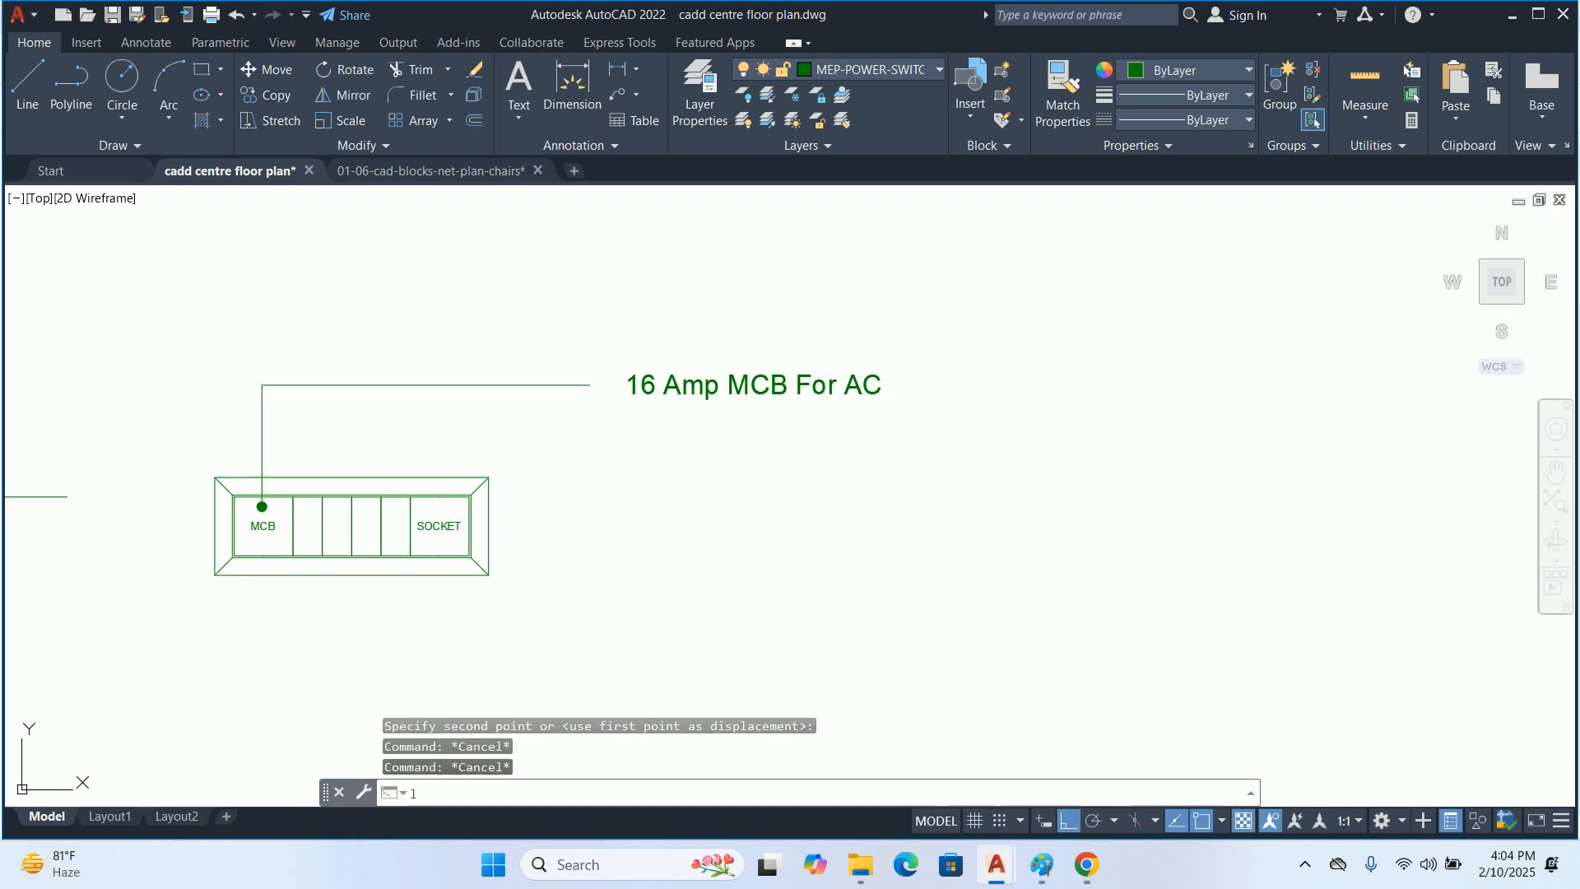
{"action": "key", "text": "Return"}
{"action": "scroll", "coordinate": [300, 478], "scroll_direction": "up", "scroll_amount": 4}
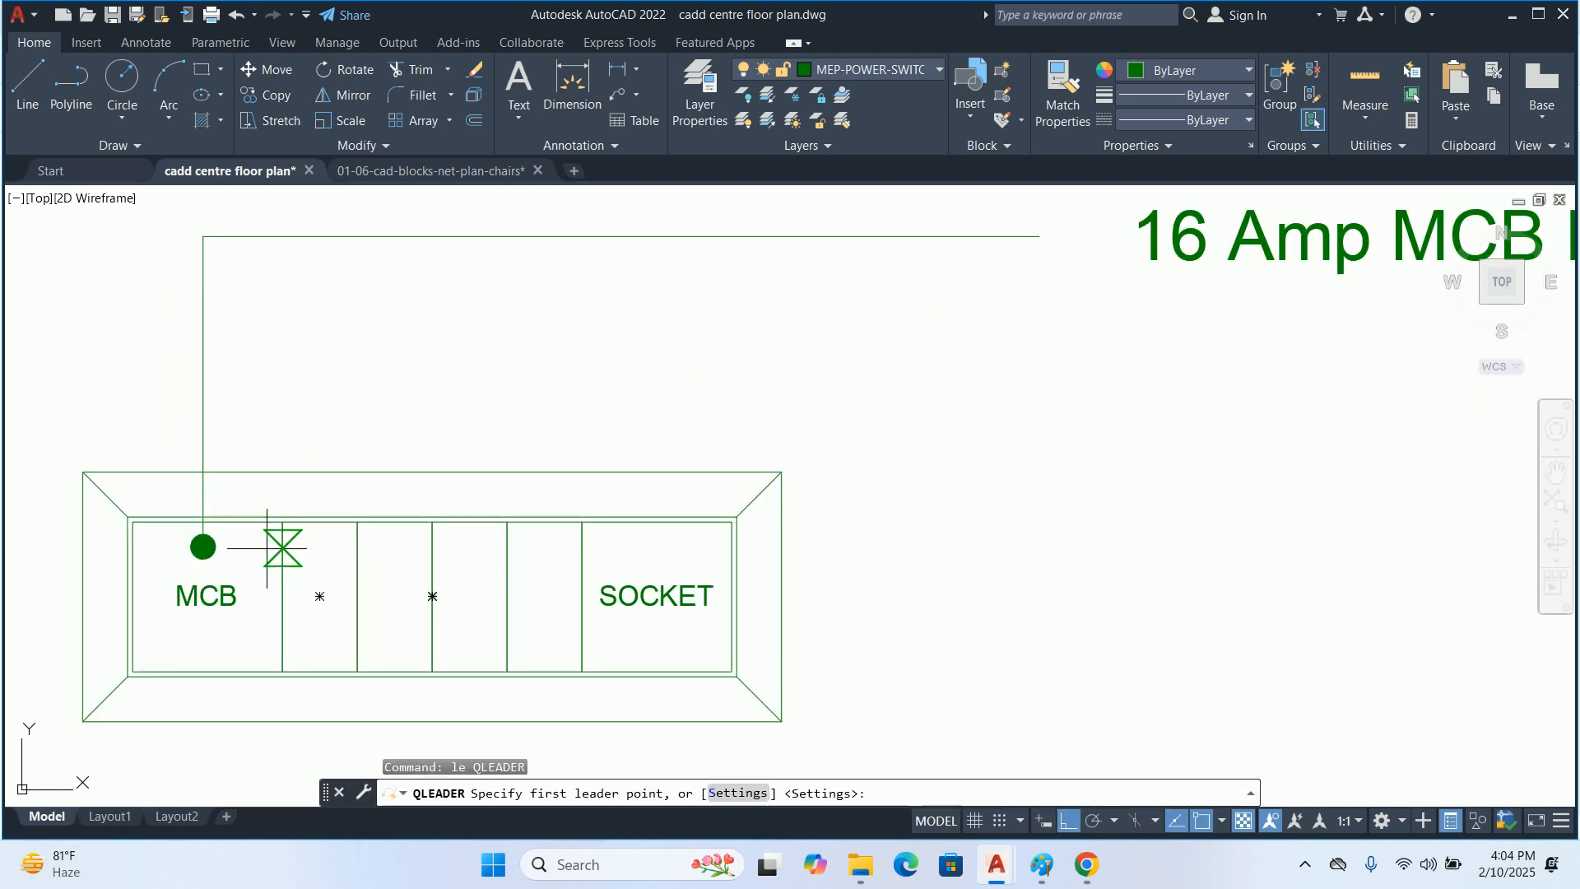
{"action": "key", "text": "Escape"}
{"action": "key", "text": "Escape"}
{"action": "key", "text": "Escape"}
Draw a leader without text from the narrow cell beside MCB up about 2", and across to align with the first leader's end
{"action": "scroll", "coordinate": [299, 486], "scroll_direction": "down", "scroll_amount": 4}
{"action": "type", "text": "le"}
{"action": "key", "text": "Return"}
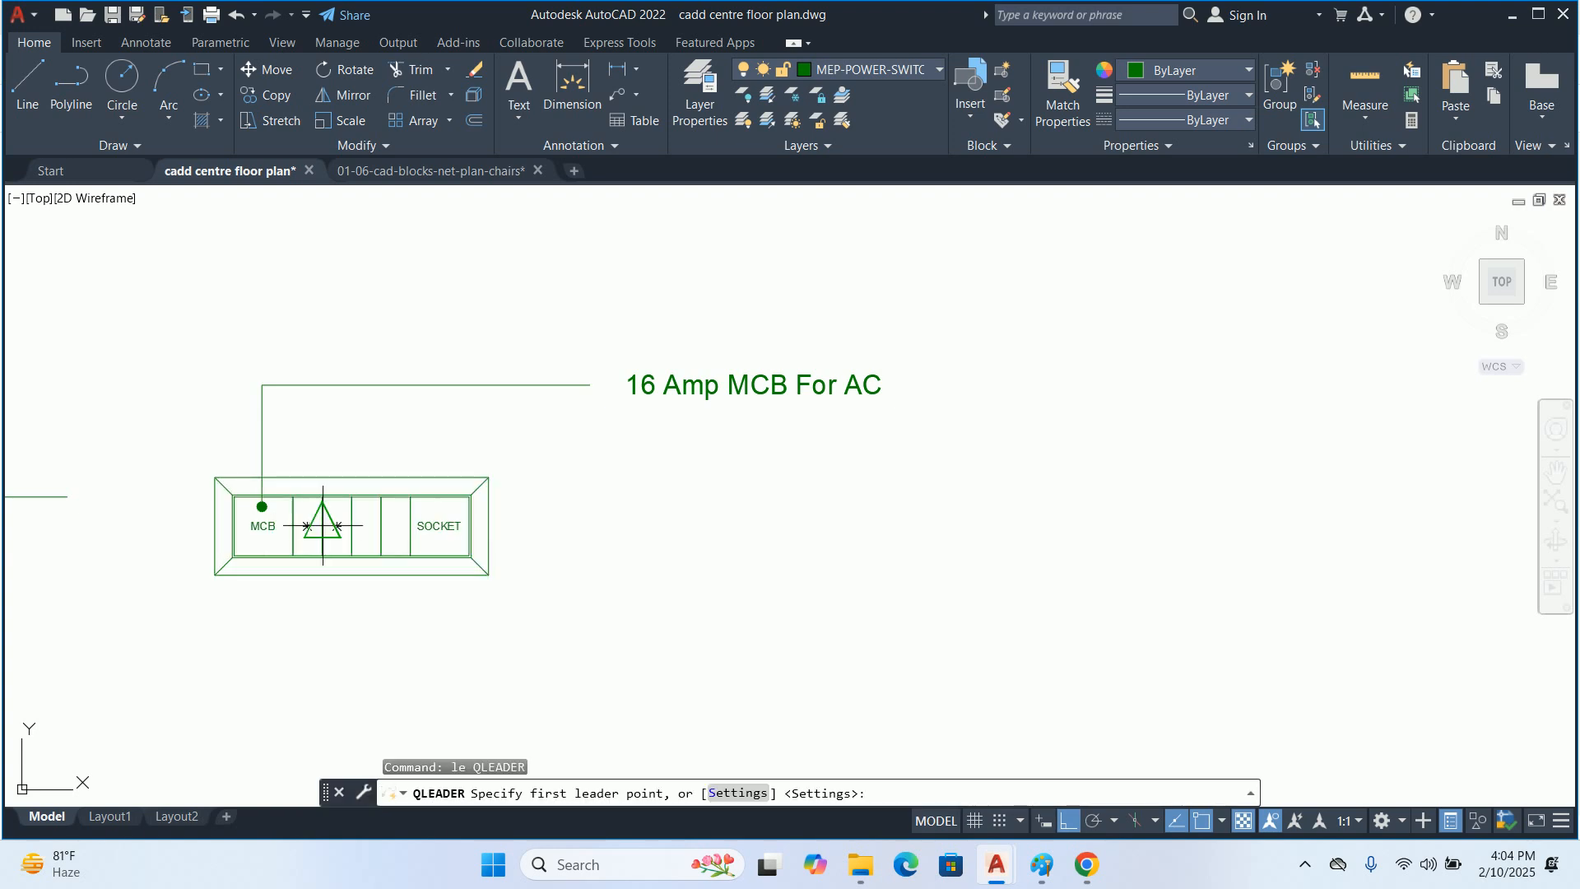
{"action": "scroll", "coordinate": [298, 527], "scroll_direction": "up", "scroll_amount": 4}
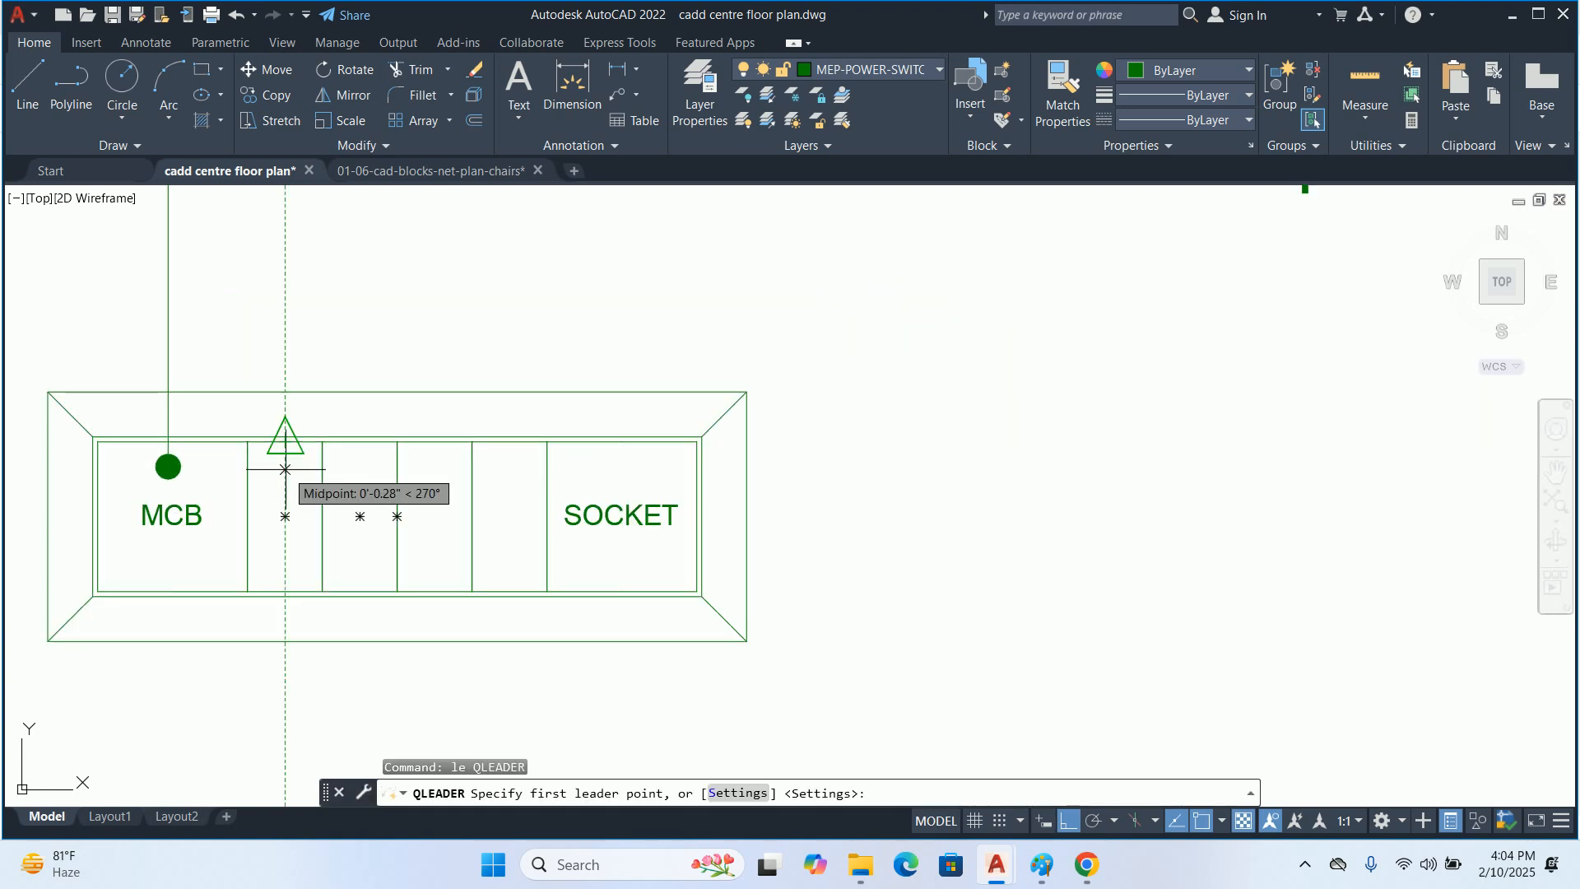
{"action": "left_click", "coordinate": [285, 440]}
{"action": "scroll", "coordinate": [291, 308], "scroll_direction": "down", "scroll_amount": 4}
{"action": "middle_click_drag", "start_coordinate": [291, 306], "coordinate": [276, 419]}
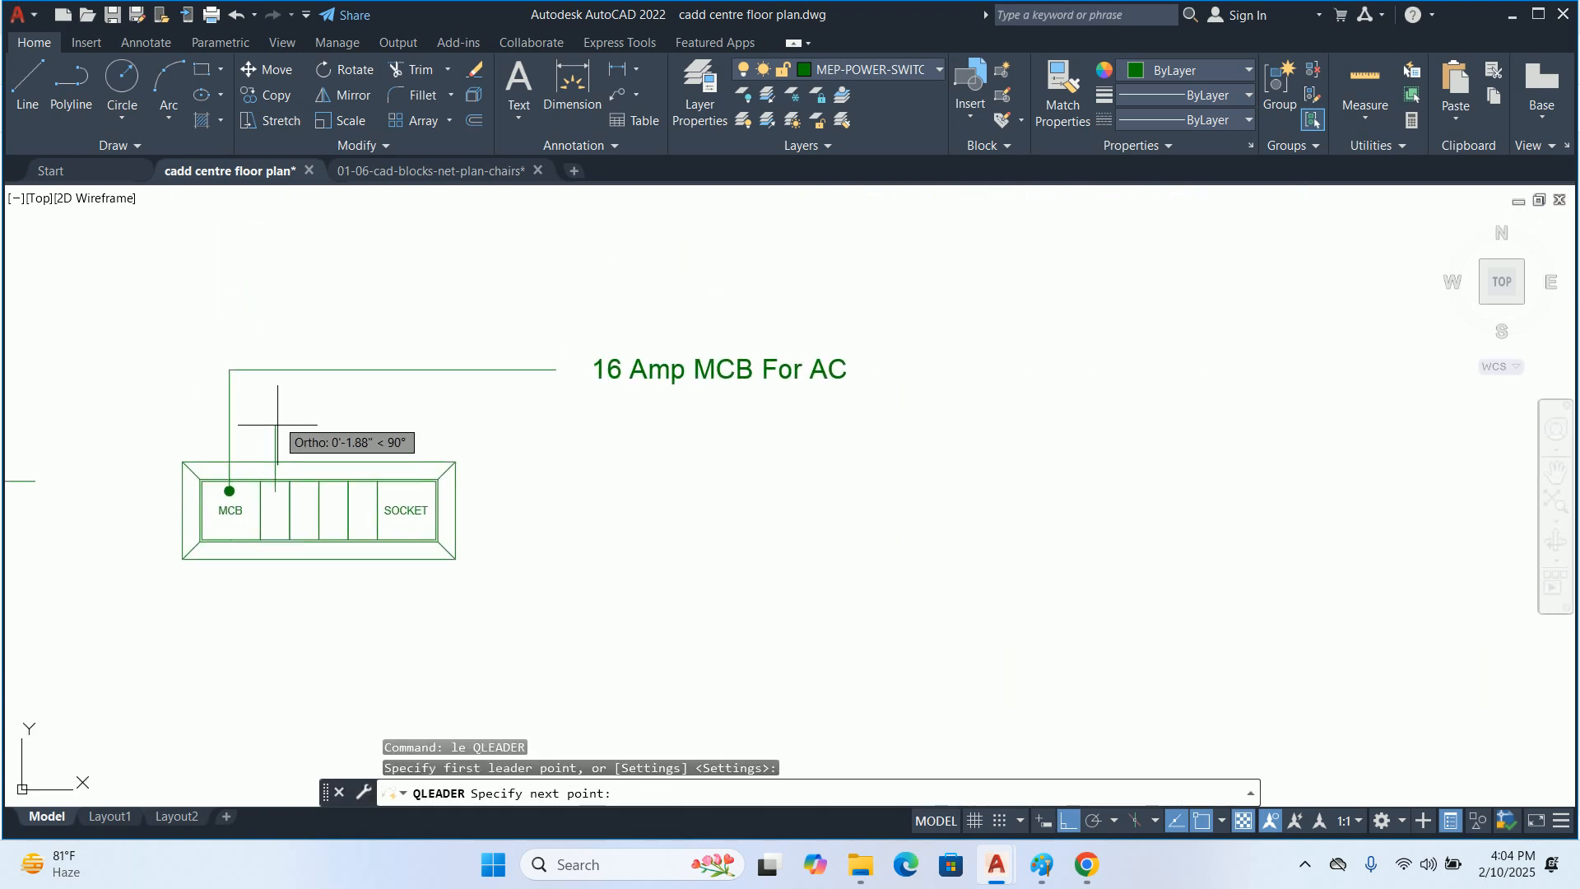
{"action": "left_click", "coordinate": [275, 415]}
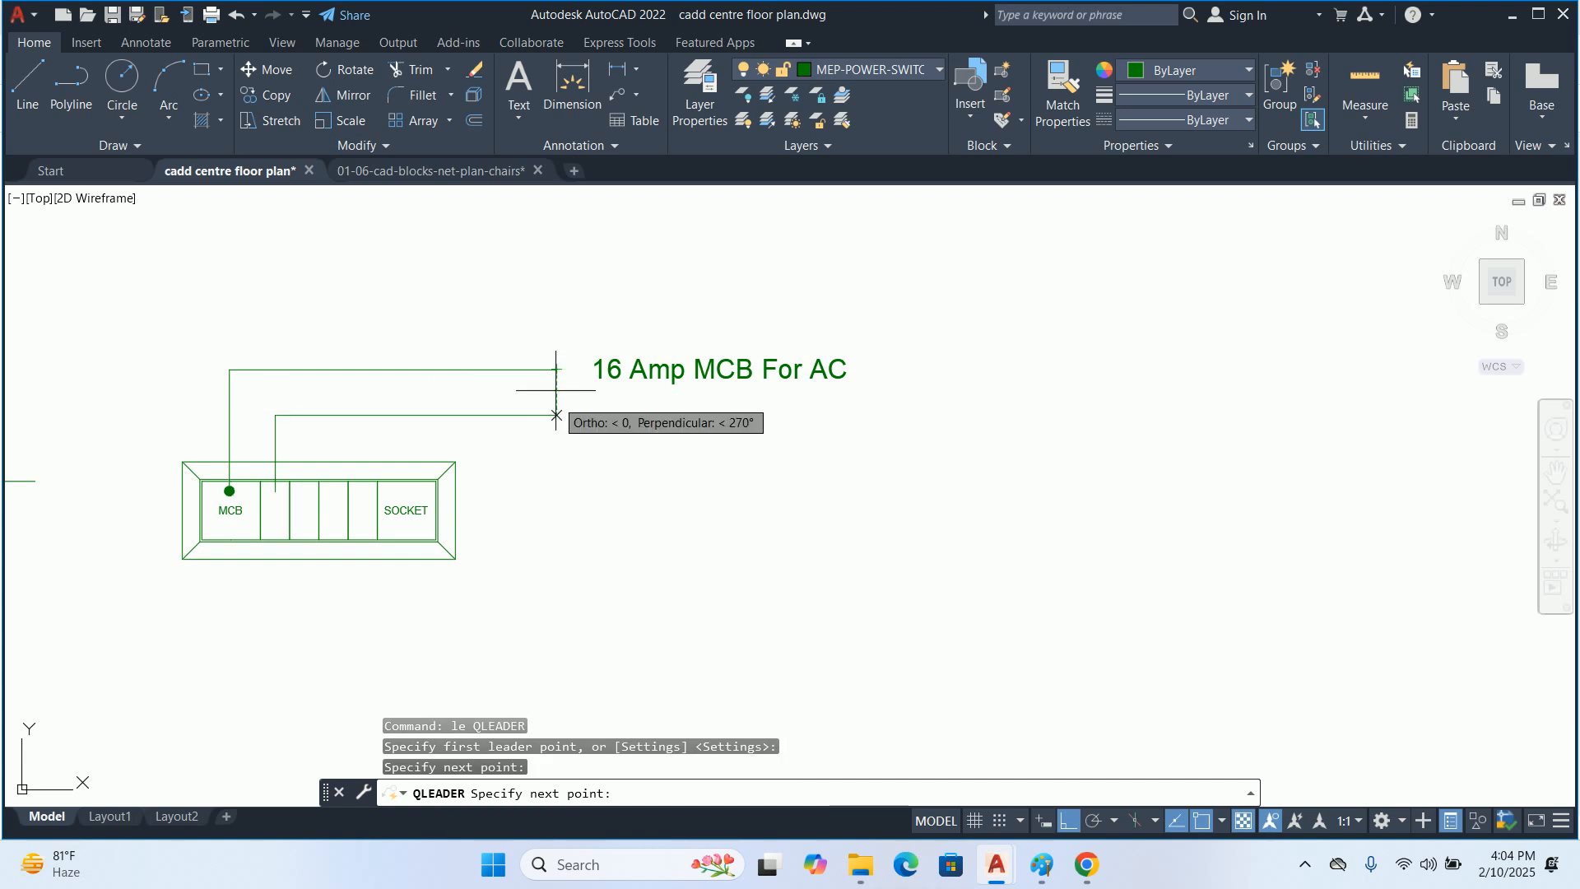
{"action": "left_click", "coordinate": [554, 416]}
{"action": "key", "text": "Escape"}
{"action": "key", "text": "Escape"}
Copy the "16 Amp MCB For AC" label straight down to the end of the second leader
{"action": "type", "text": "co"}
{"action": "key", "text": "Return"}
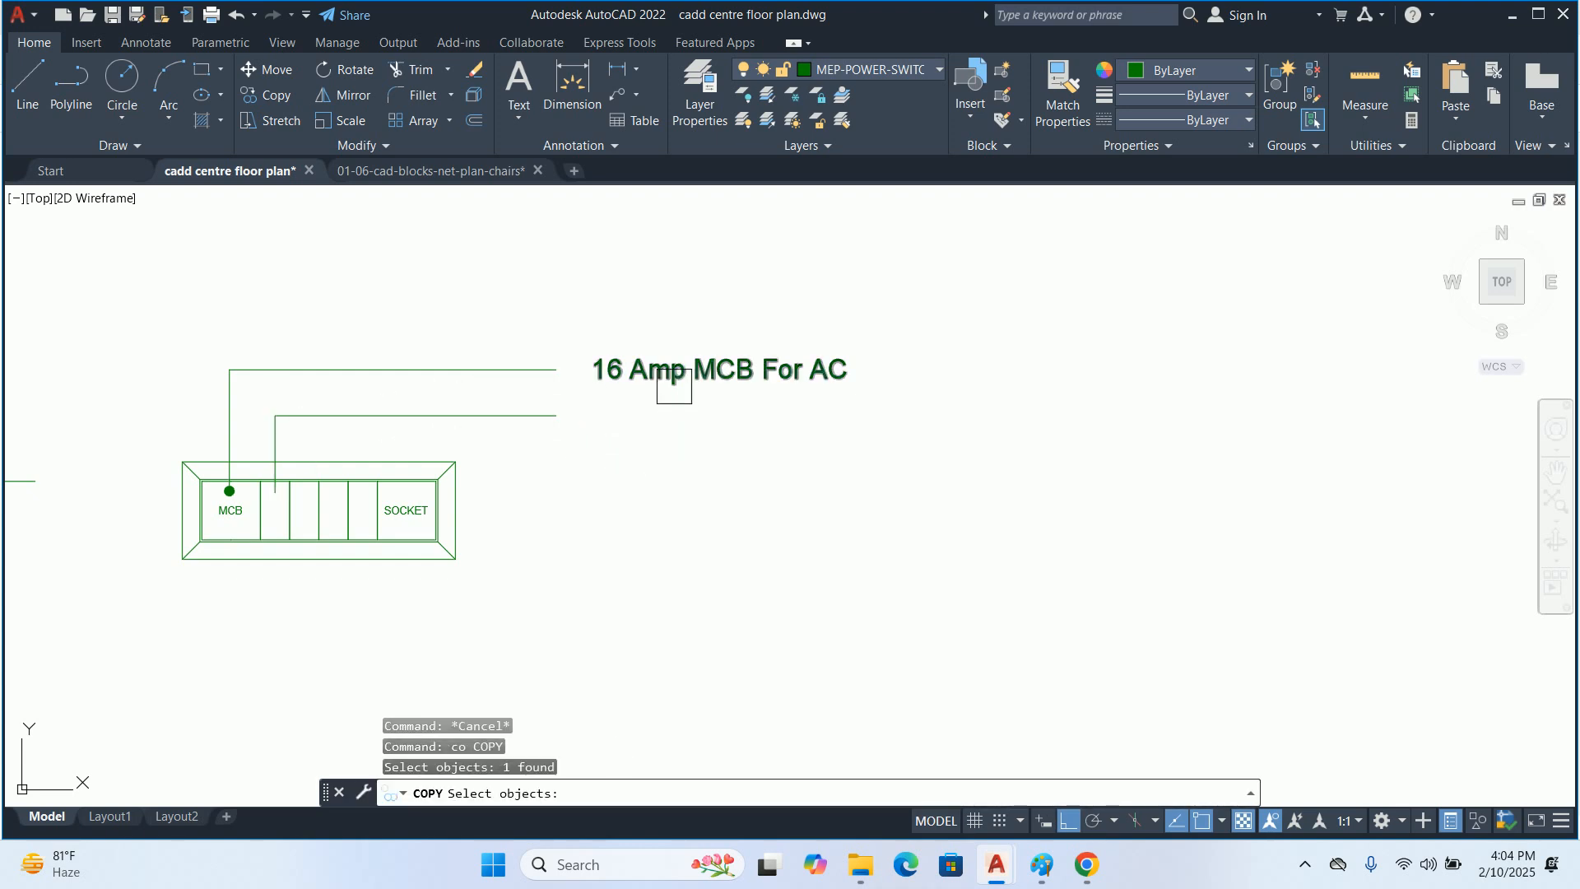
{"action": "left_click", "coordinate": [670, 375]}
{"action": "key", "text": "Return"}
{"action": "left_click", "coordinate": [556, 370]}
{"action": "left_click", "coordinate": [557, 415]}
{"action": "key", "text": "Escape"}
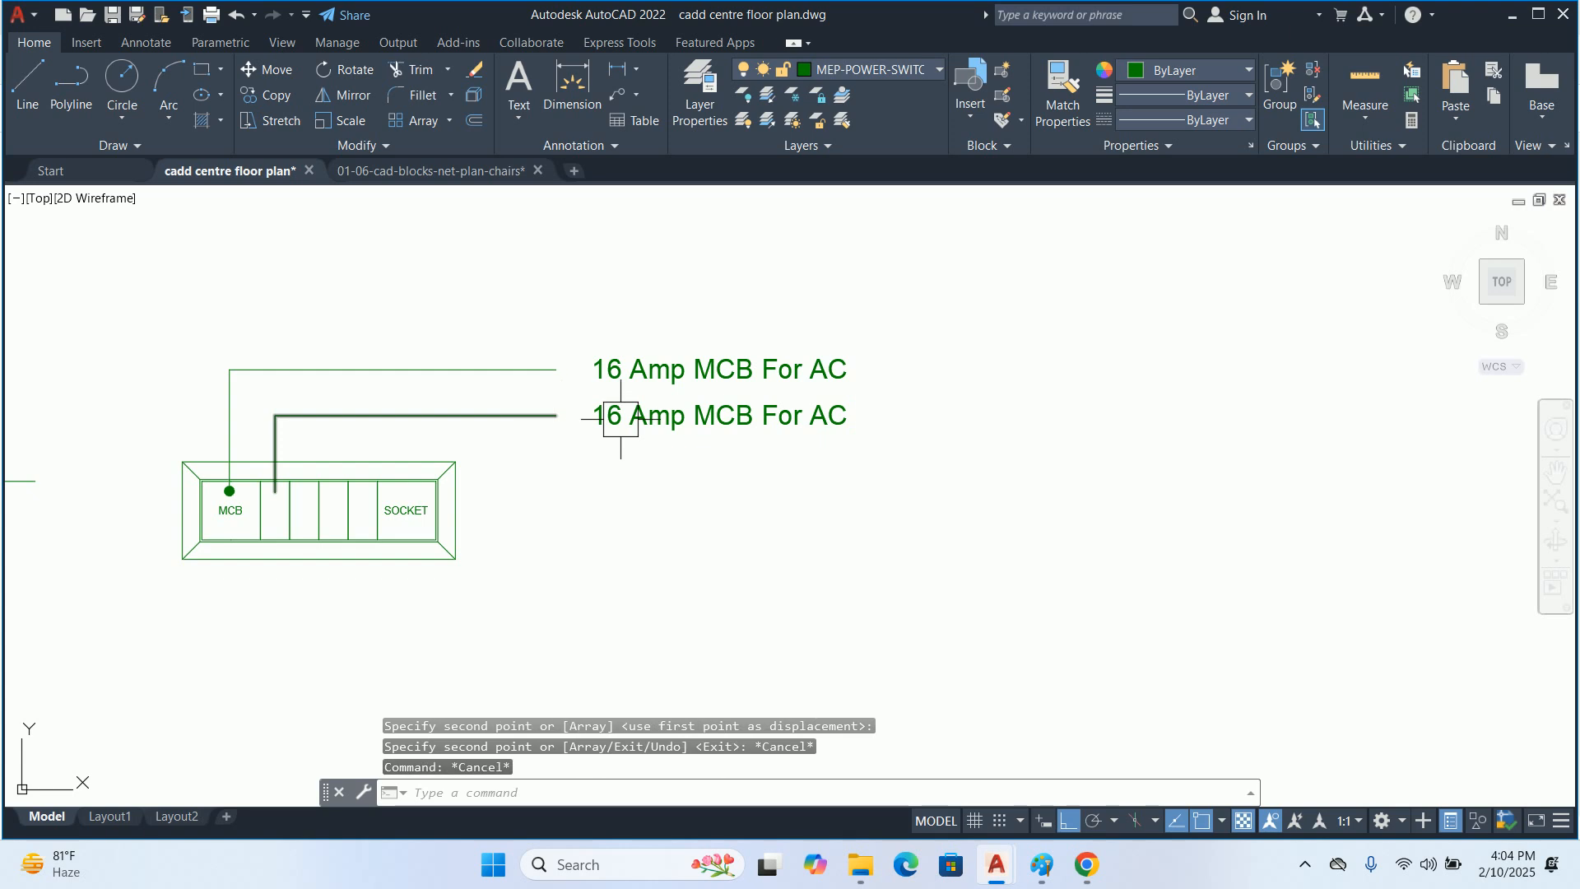
Stretch the second leader's horizontal segment and its label upward about 0.24", closer to the first leader
{"action": "type", "text": "s"}
{"action": "key", "text": "Return"}
{"action": "left_click", "coordinate": [870, 429]}
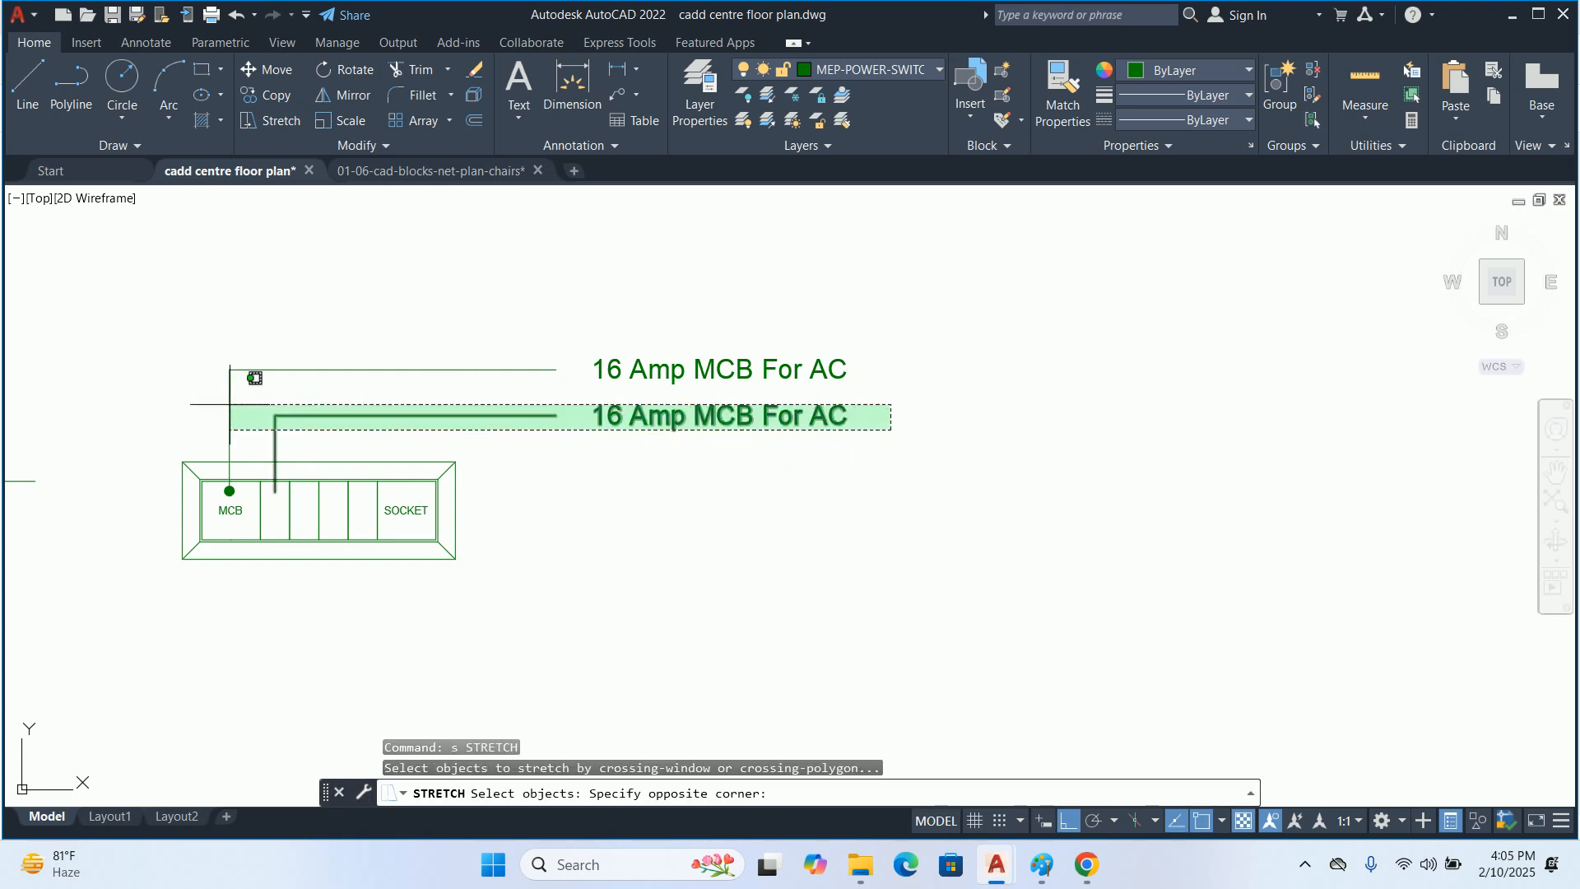
{"action": "left_click", "coordinate": [259, 370]}
{"action": "key", "text": "Return"}
{"action": "scroll", "coordinate": [412, 362], "scroll_direction": "up", "scroll_amount": 4}
{"action": "left_click", "coordinate": [640, 446]}
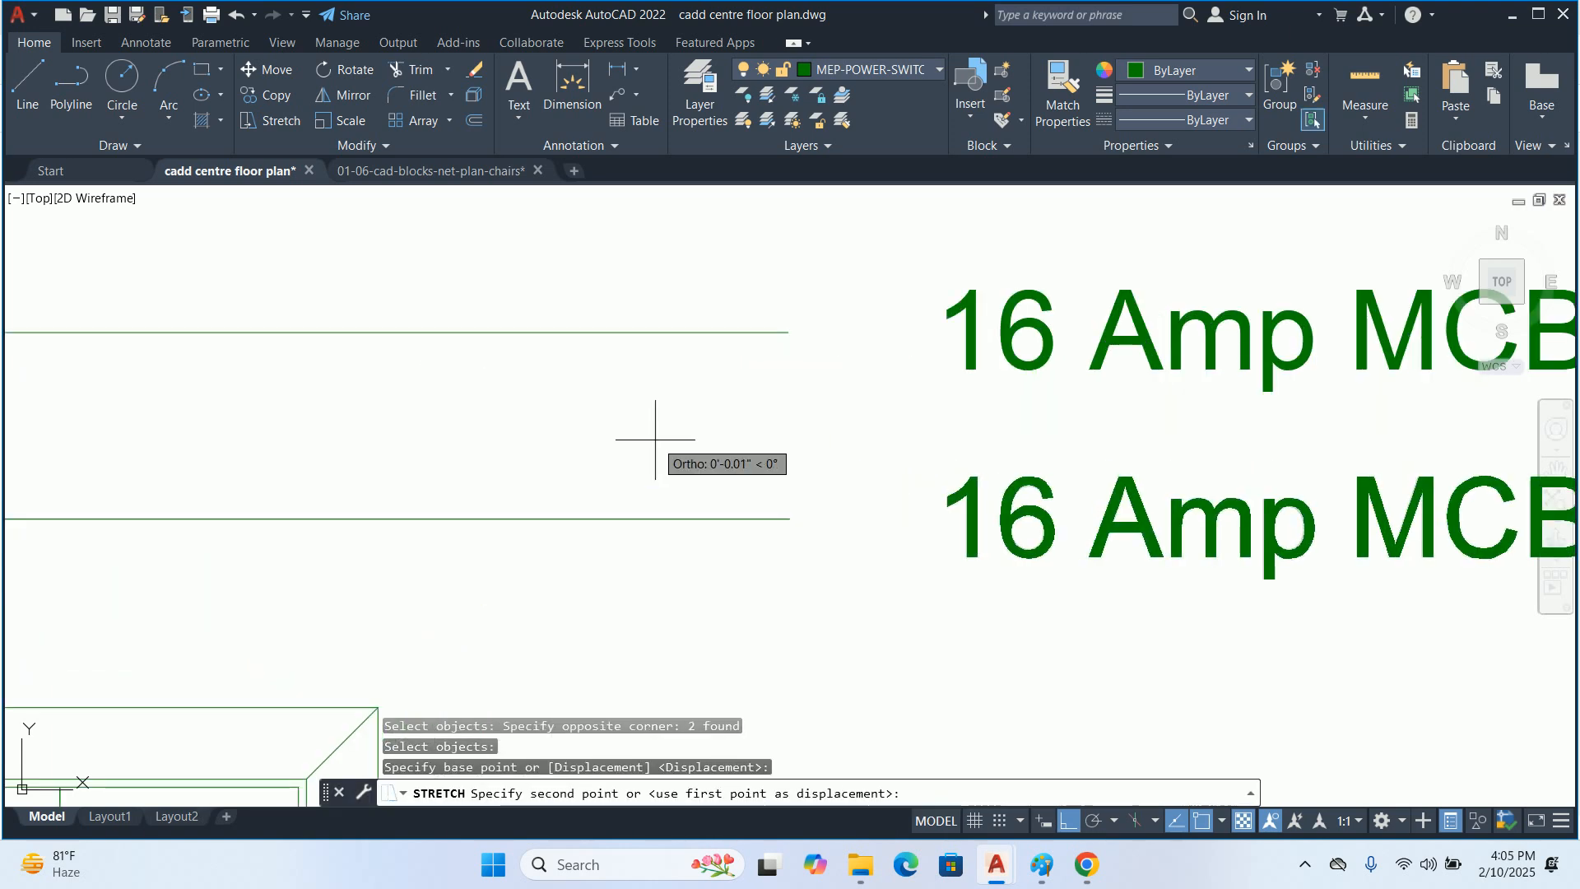
{"action": "left_click", "coordinate": [652, 398]}
{"action": "scroll", "coordinate": [652, 398], "scroll_direction": "down", "scroll_amount": 5}
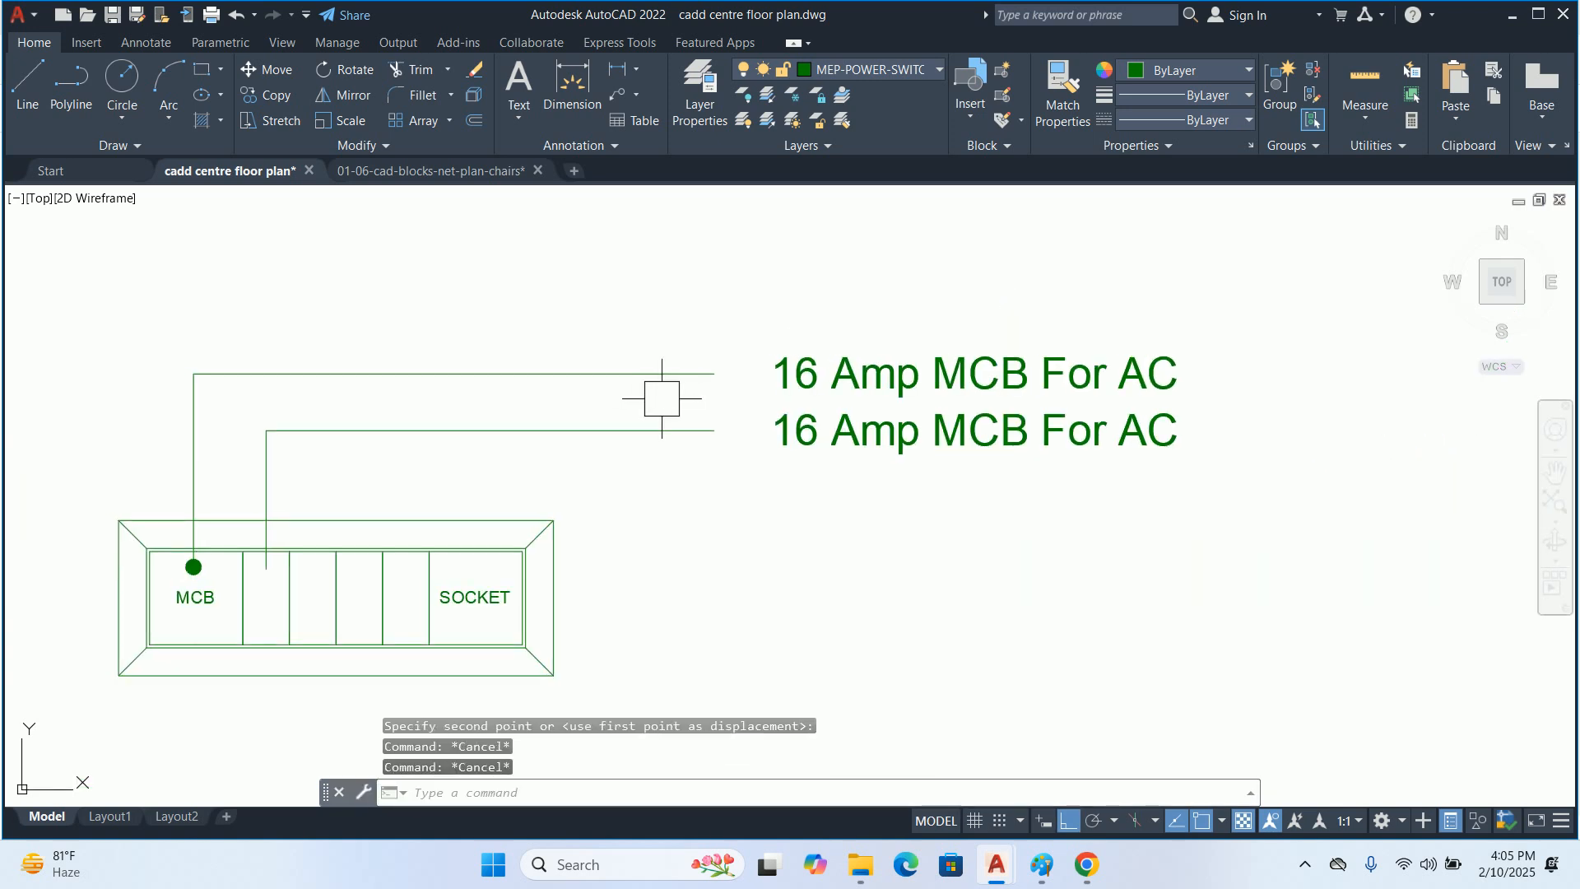
{"action": "key", "text": "Escape"}
{"action": "key", "text": "Escape"}
Open the copied label beside the second leader for editing and clear its text
{"action": "left_click", "coordinate": [871, 447]}
{"action": "double_click", "coordinate": [977, 461]}
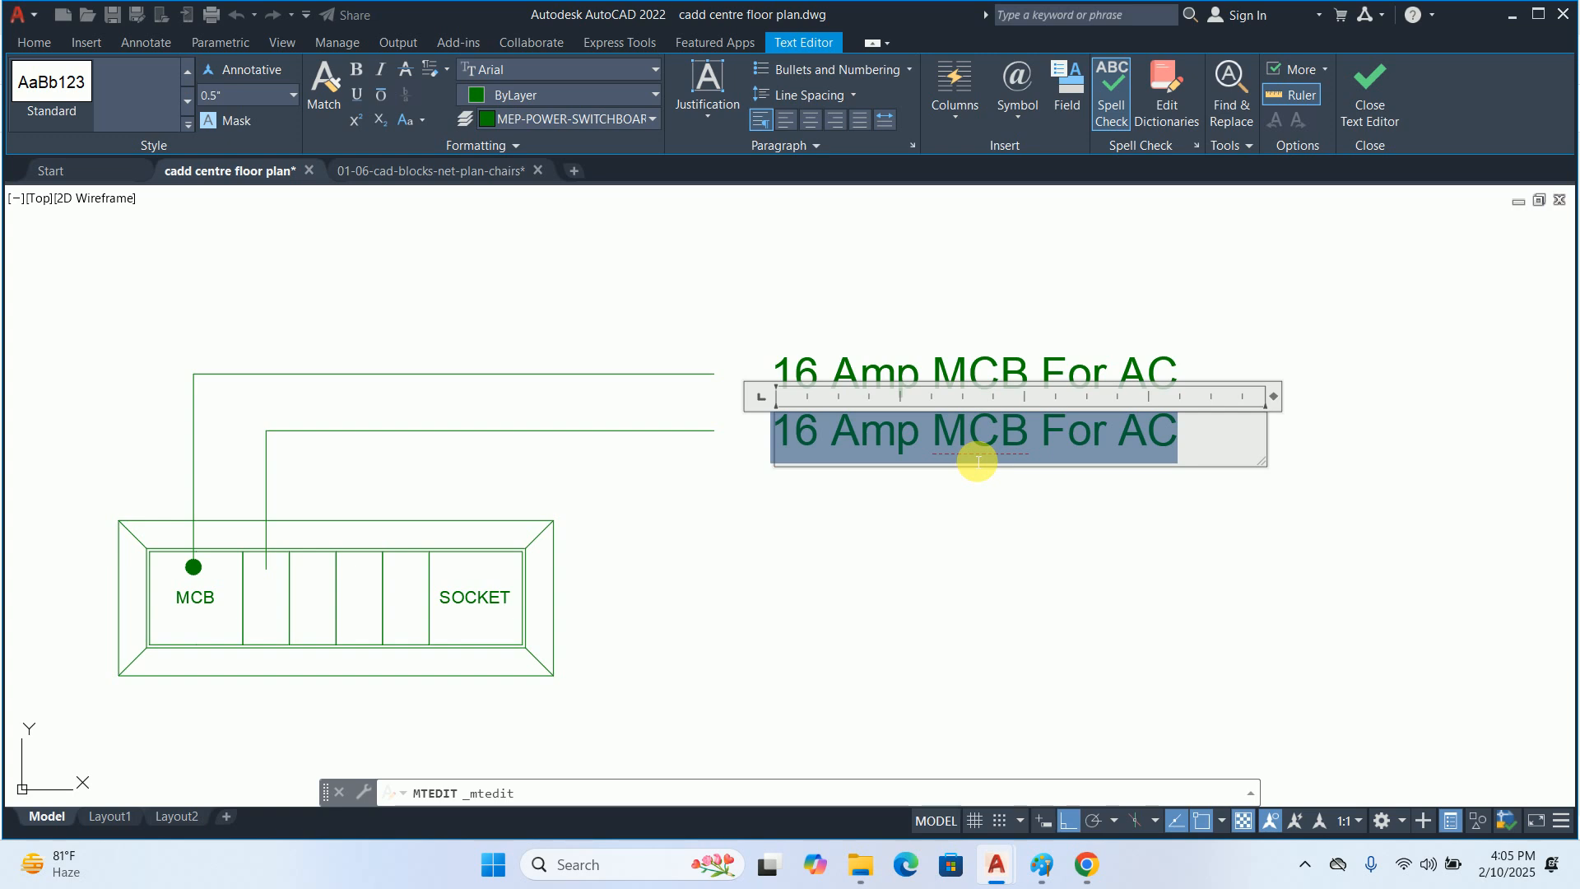
{"action": "type", "text": "S"}
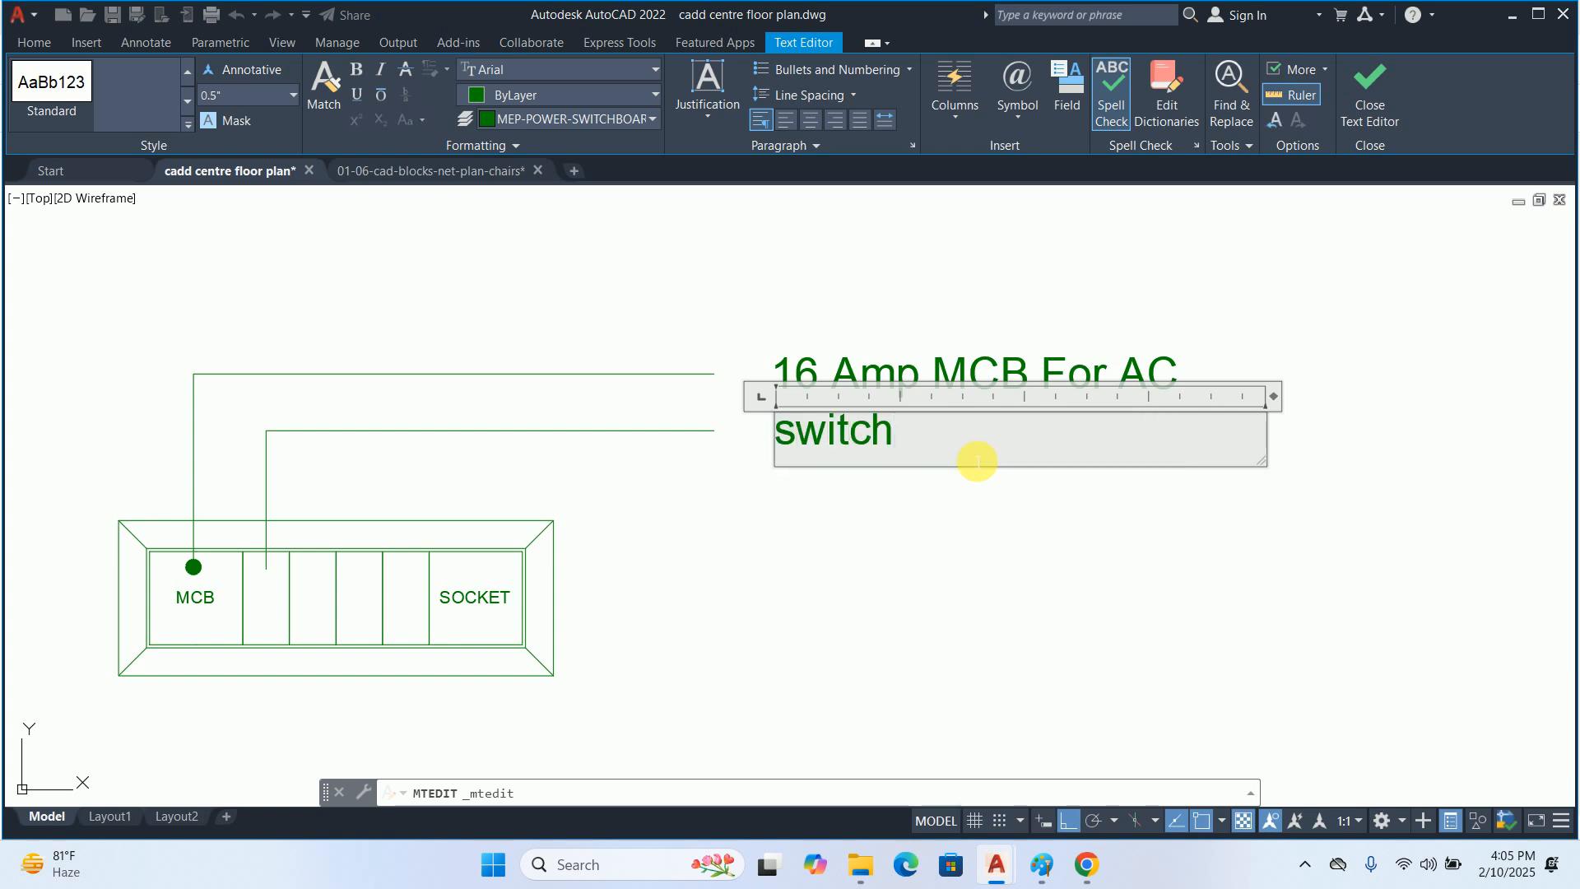
{"action": "key", "text": "BackSpace"}
{"action": "key", "text": "BackSpace"}
{"action": "key", "text": "BackSpace"}
{"action": "key", "text": "BackSpace"}
{"action": "key", "text": "BackSpace"}
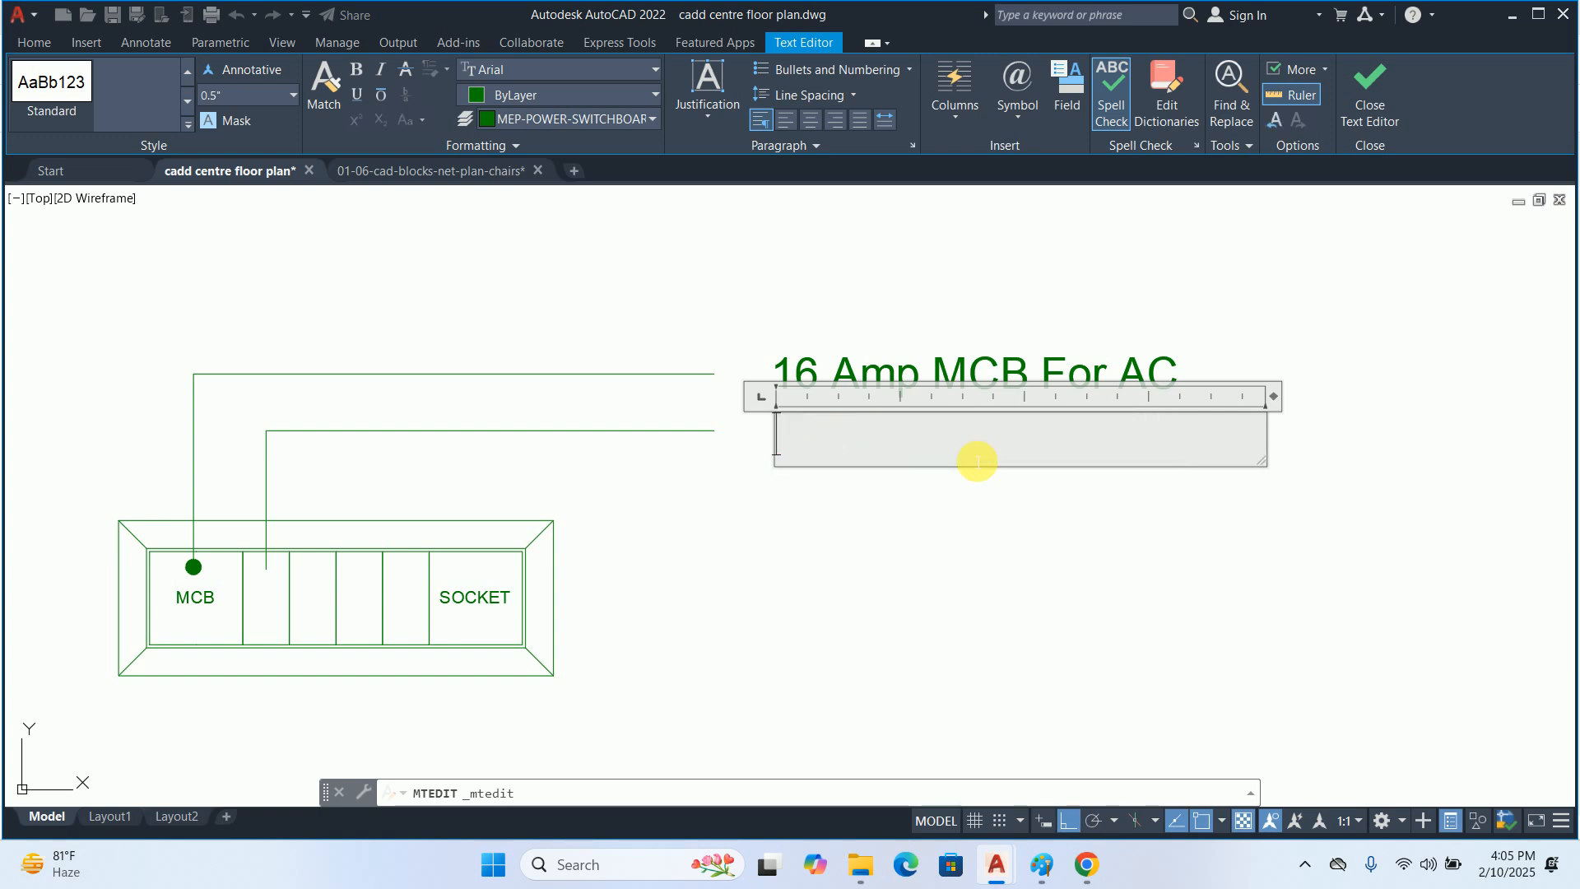
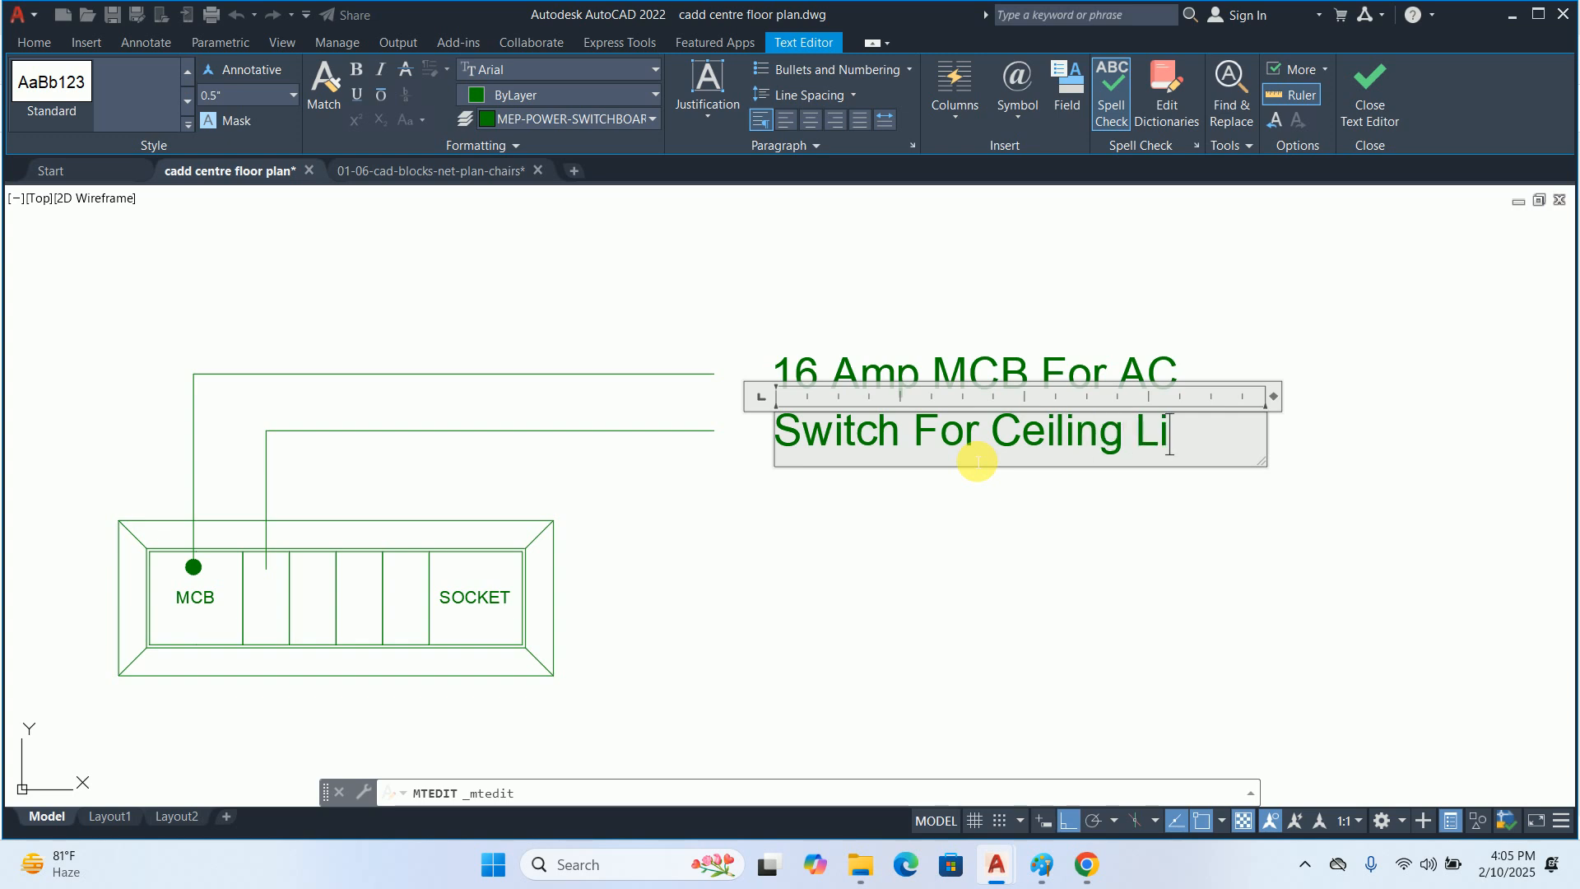
Complete the second leader's label as "Switch For Ceiling Light" and finish editing it
{"action": "left_click", "coordinate": [956, 607]}
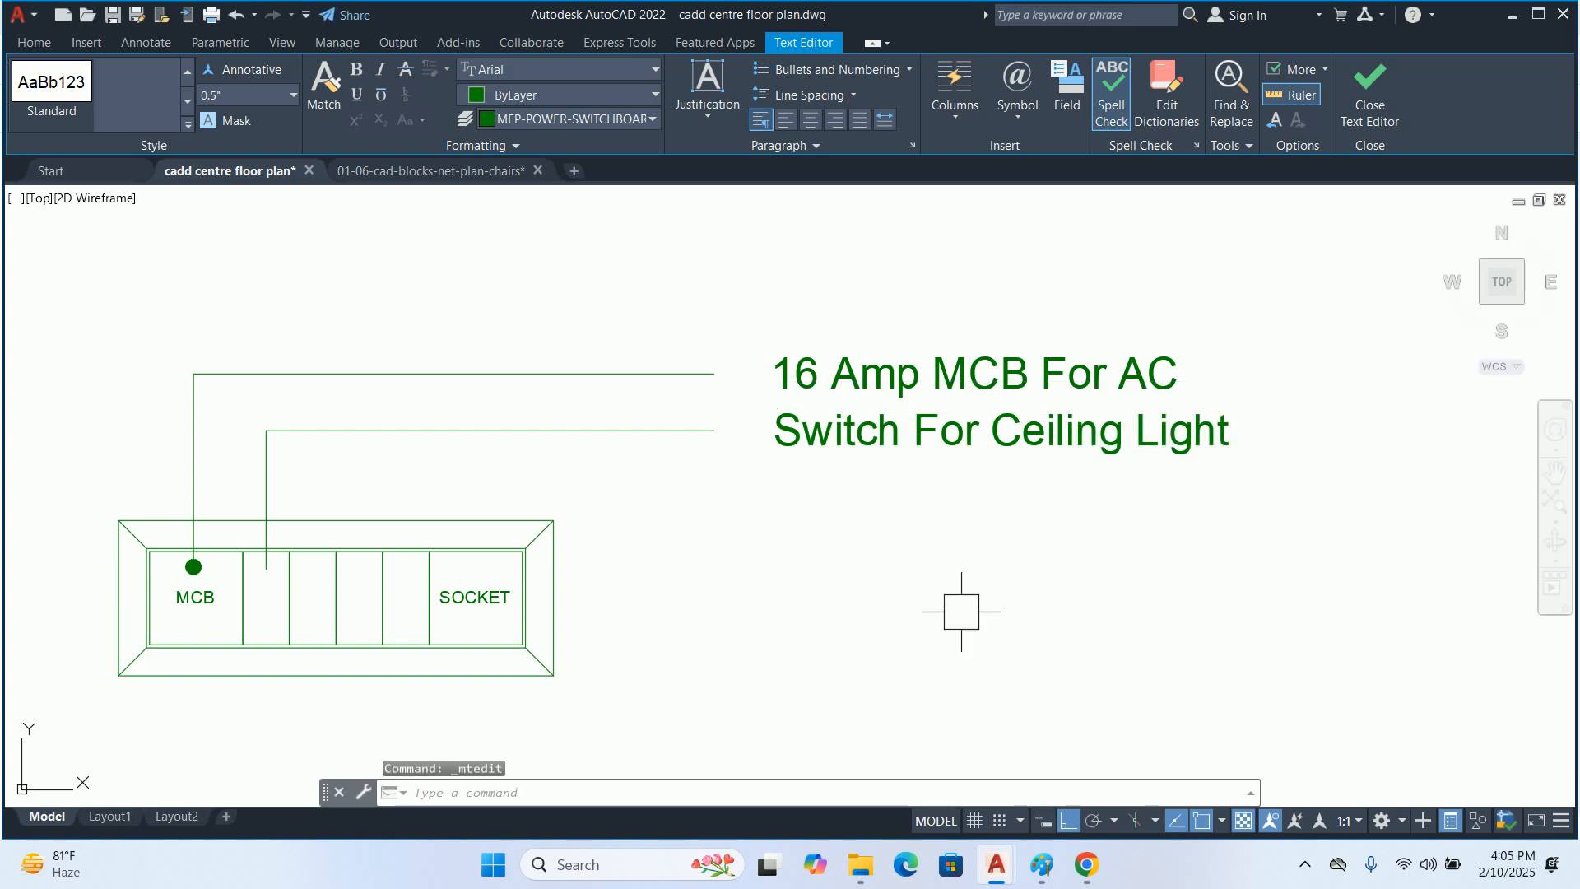
{"action": "key", "text": "Escape"}
{"action": "key", "text": "Escape"}
{"action": "key", "text": "Escape"}
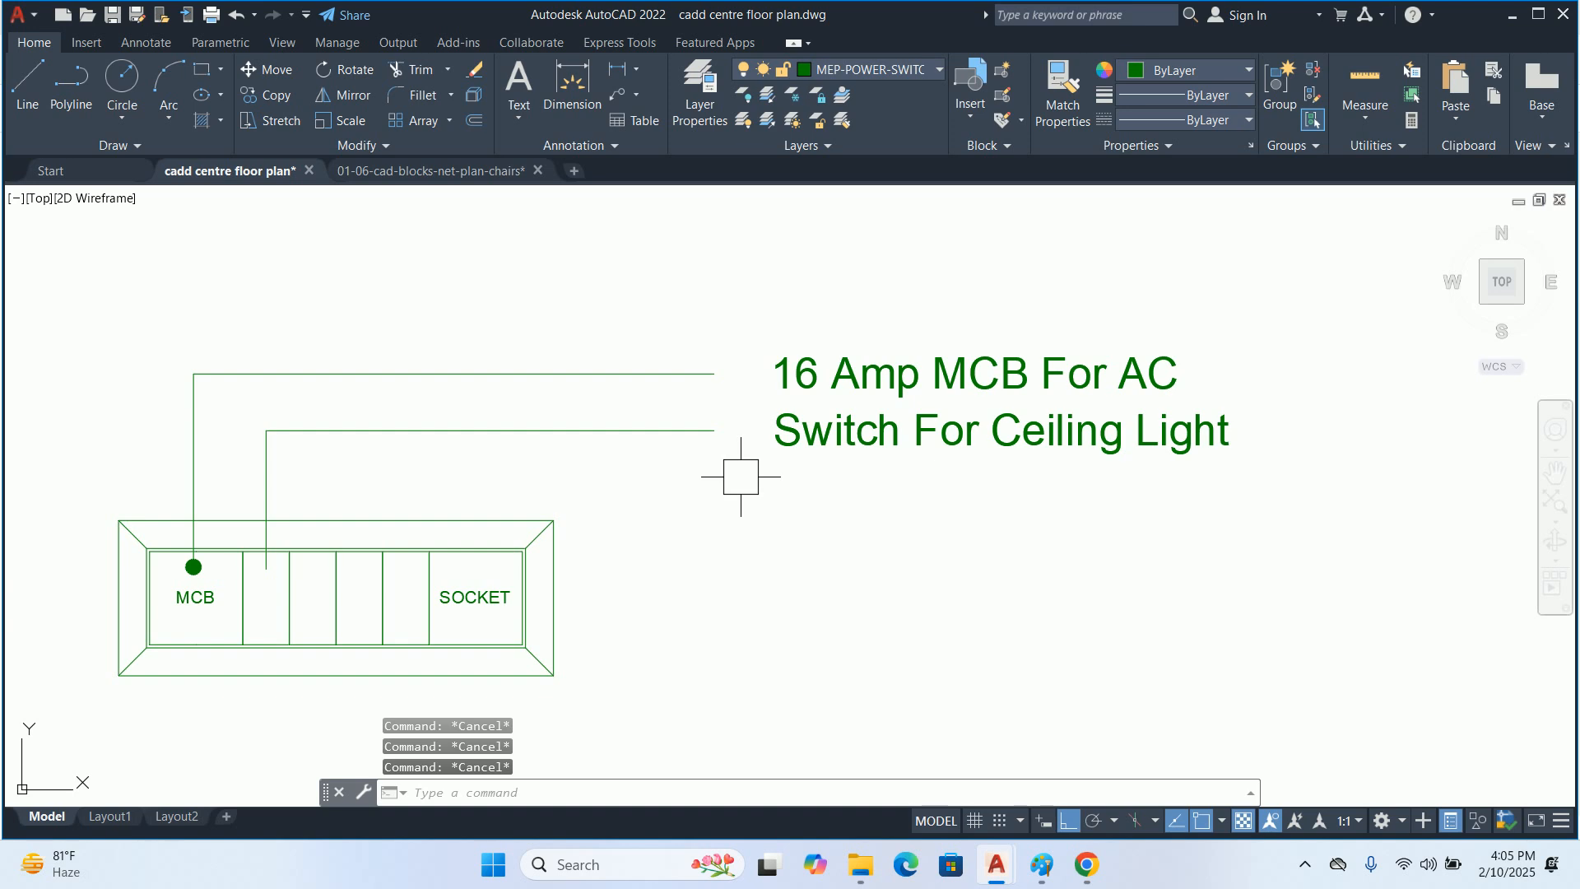
Draw a leader without text from the second narrow cell up above the frame and across to align with the upper leaders' ends
{"action": "type", "text": "le"}
{"action": "key", "text": "Return"}
{"action": "scroll", "coordinate": [436, 524], "scroll_direction": "up", "scroll_amount": 2}
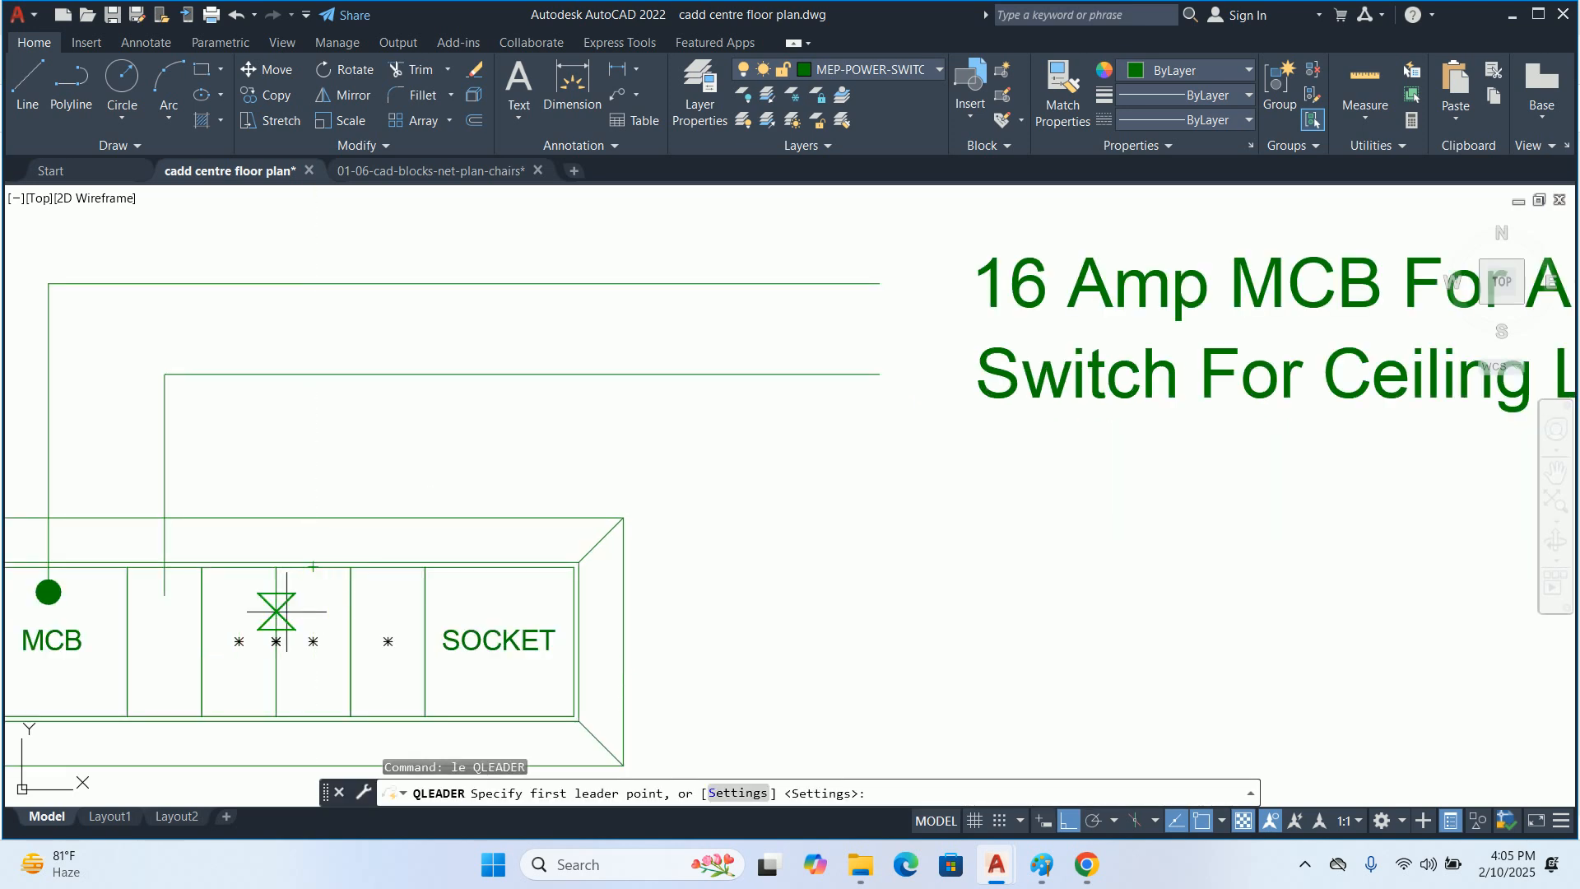
{"action": "left_click", "coordinate": [241, 595]}
{"action": "left_click", "coordinate": [247, 463]}
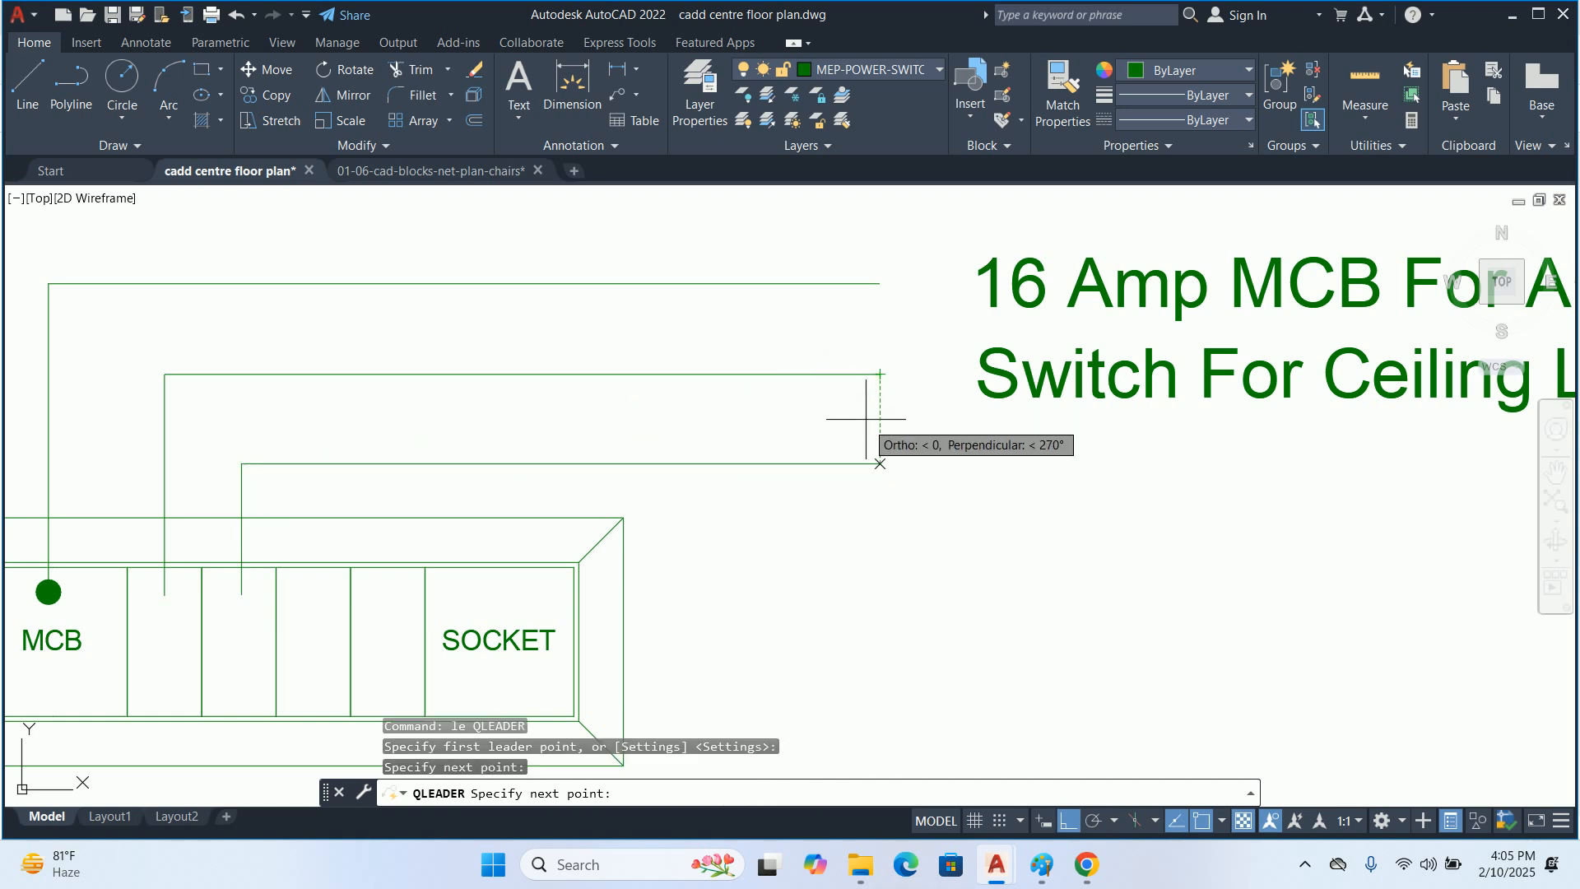
{"action": "left_click", "coordinate": [874, 444]}
{"action": "key", "text": "Escape"}
{"action": "key", "text": "Escape"}
Copy the "Switch For Ceiling Light" label straight down to the end of the third leader
{"action": "type", "text": "co"}
{"action": "key", "text": "Return"}
{"action": "left_click", "coordinate": [942, 366]}
{"action": "left_click", "coordinate": [959, 374]}
{"action": "left_click", "coordinate": [1000, 374]}
{"action": "key", "text": "Return"}
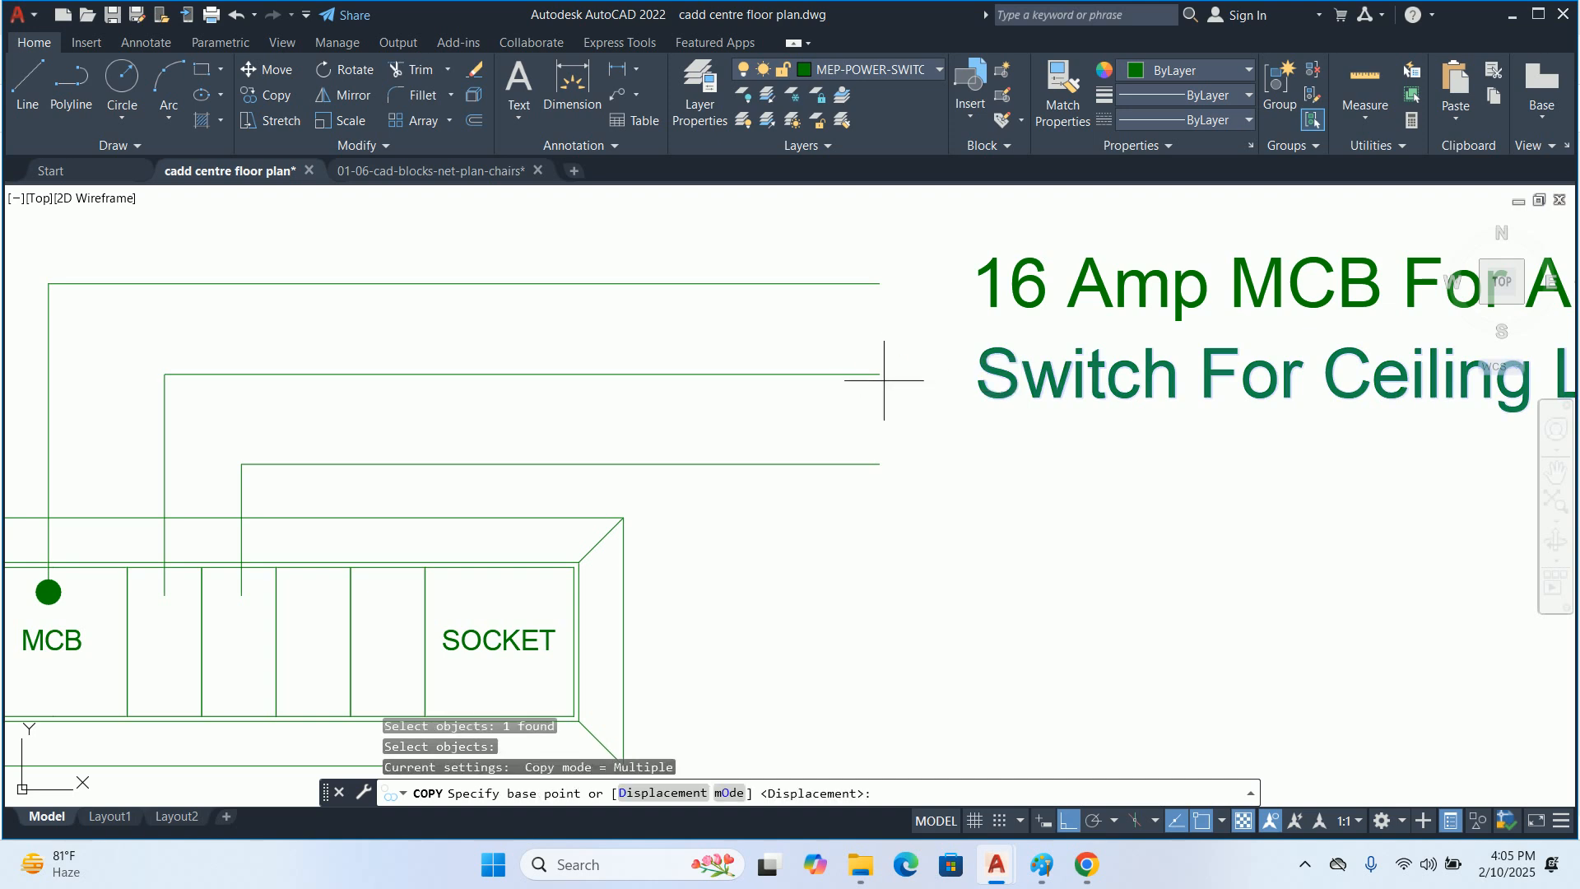
{"action": "left_click", "coordinate": [885, 381]}
{"action": "left_click", "coordinate": [877, 459]}
{"action": "key", "text": "Escape"}
{"action": "key", "text": "Escape"}
{"action": "key", "text": "Escape"}
{"action": "key", "text": "Escape"}
{"action": "scroll", "coordinate": [769, 461], "scroll_direction": "down", "scroll_amount": 3}
{"action": "scroll", "coordinate": [769, 493], "scroll_direction": "up", "scroll_amount": 2}
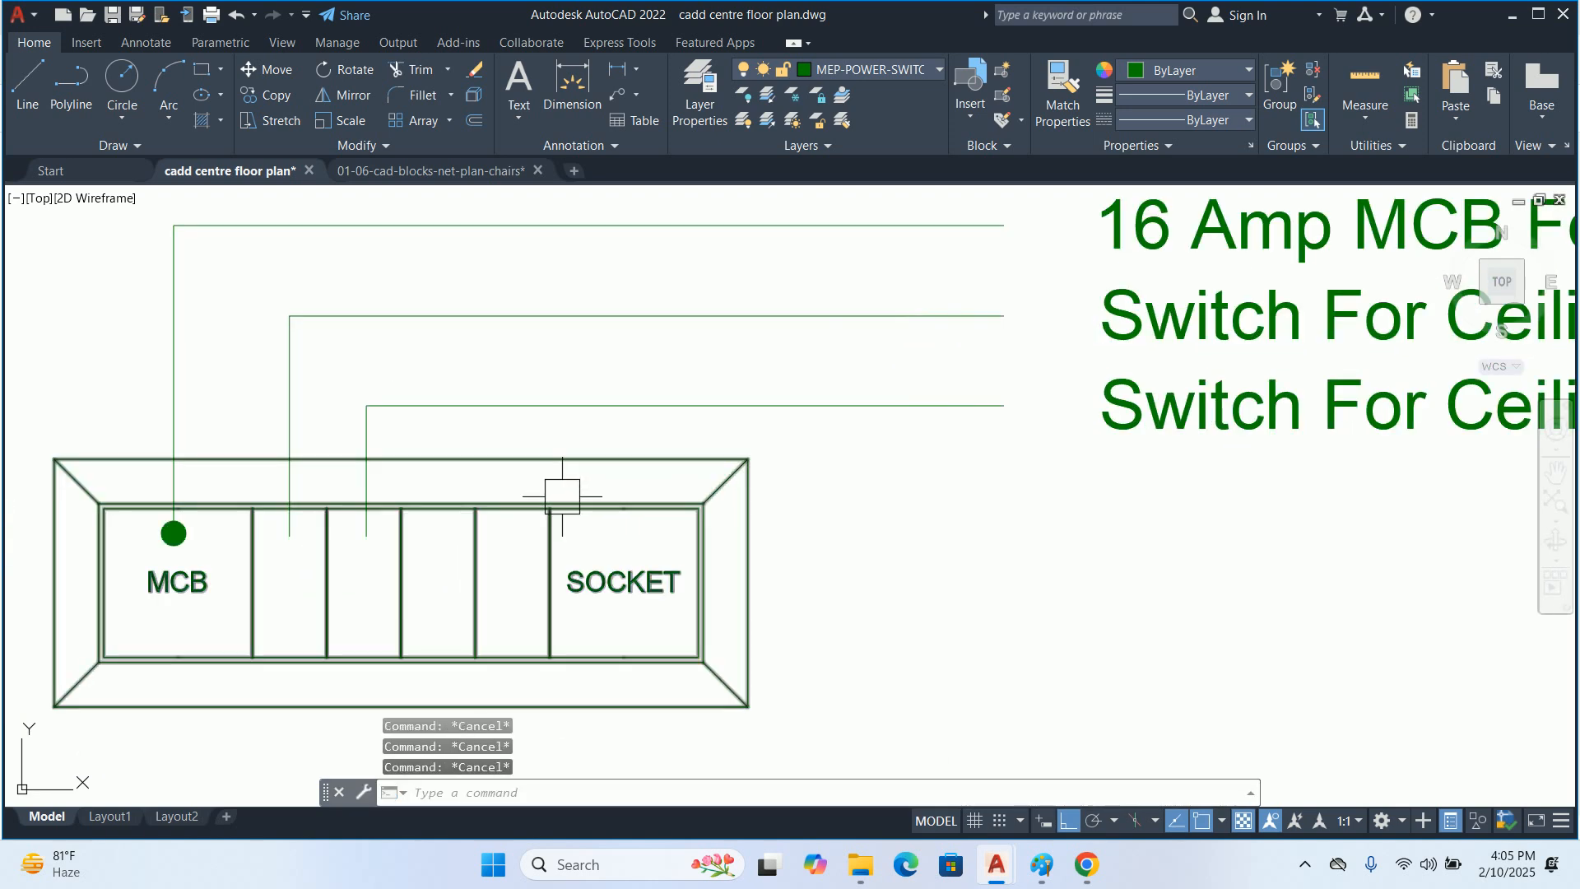
Draw a straight horizontal leader without text from the third narrow cell across to align with the upper leaders' ends
{"action": "type", "text": "le"}
{"action": "key", "text": "Return"}
{"action": "scroll", "coordinate": [436, 533], "scroll_direction": "up", "scroll_amount": 2}
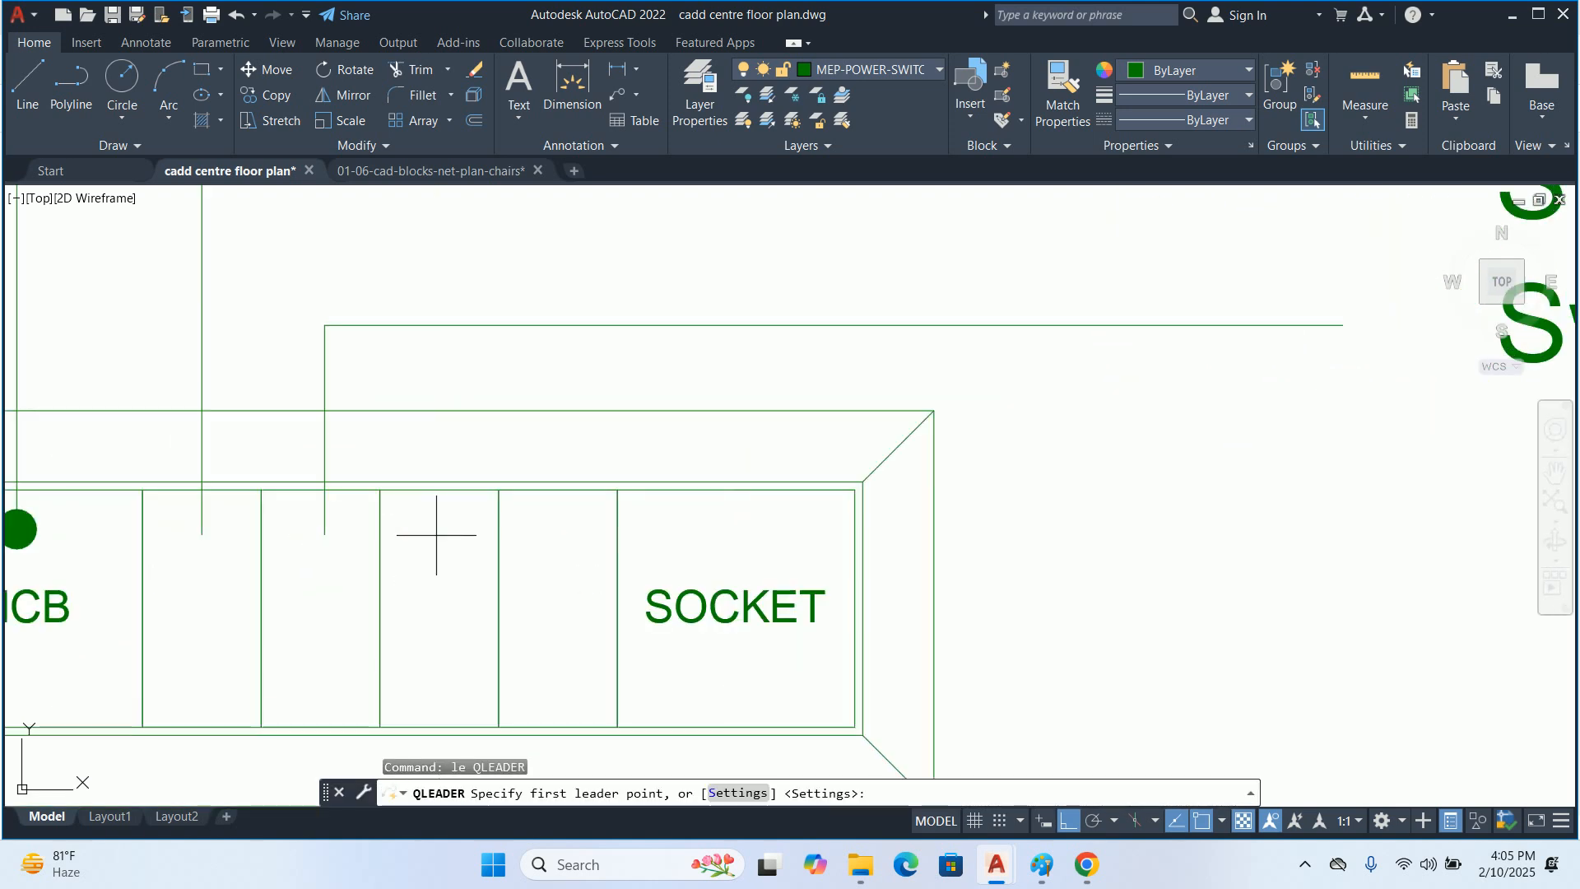
{"action": "left_click", "coordinate": [436, 535]}
{"action": "scroll", "coordinate": [437, 535], "scroll_direction": "down", "scroll_amount": 2}
{"action": "middle_click_drag", "start_coordinate": [1162, 518], "coordinate": [909, 518]}
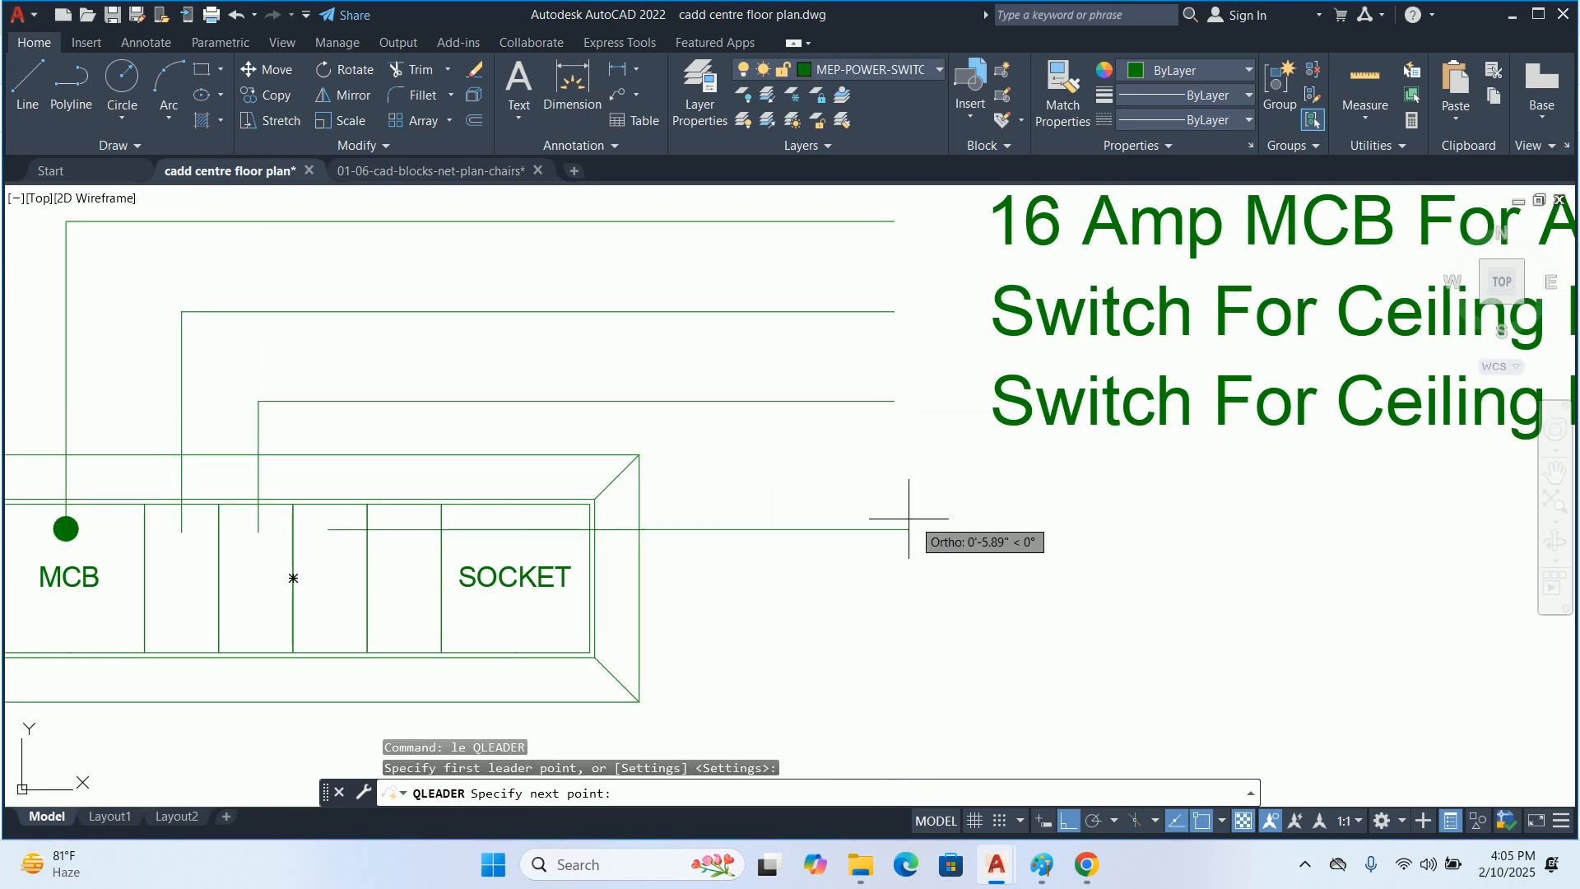
{"action": "left_click", "coordinate": [907, 527]}
{"action": "key", "text": "Escape"}
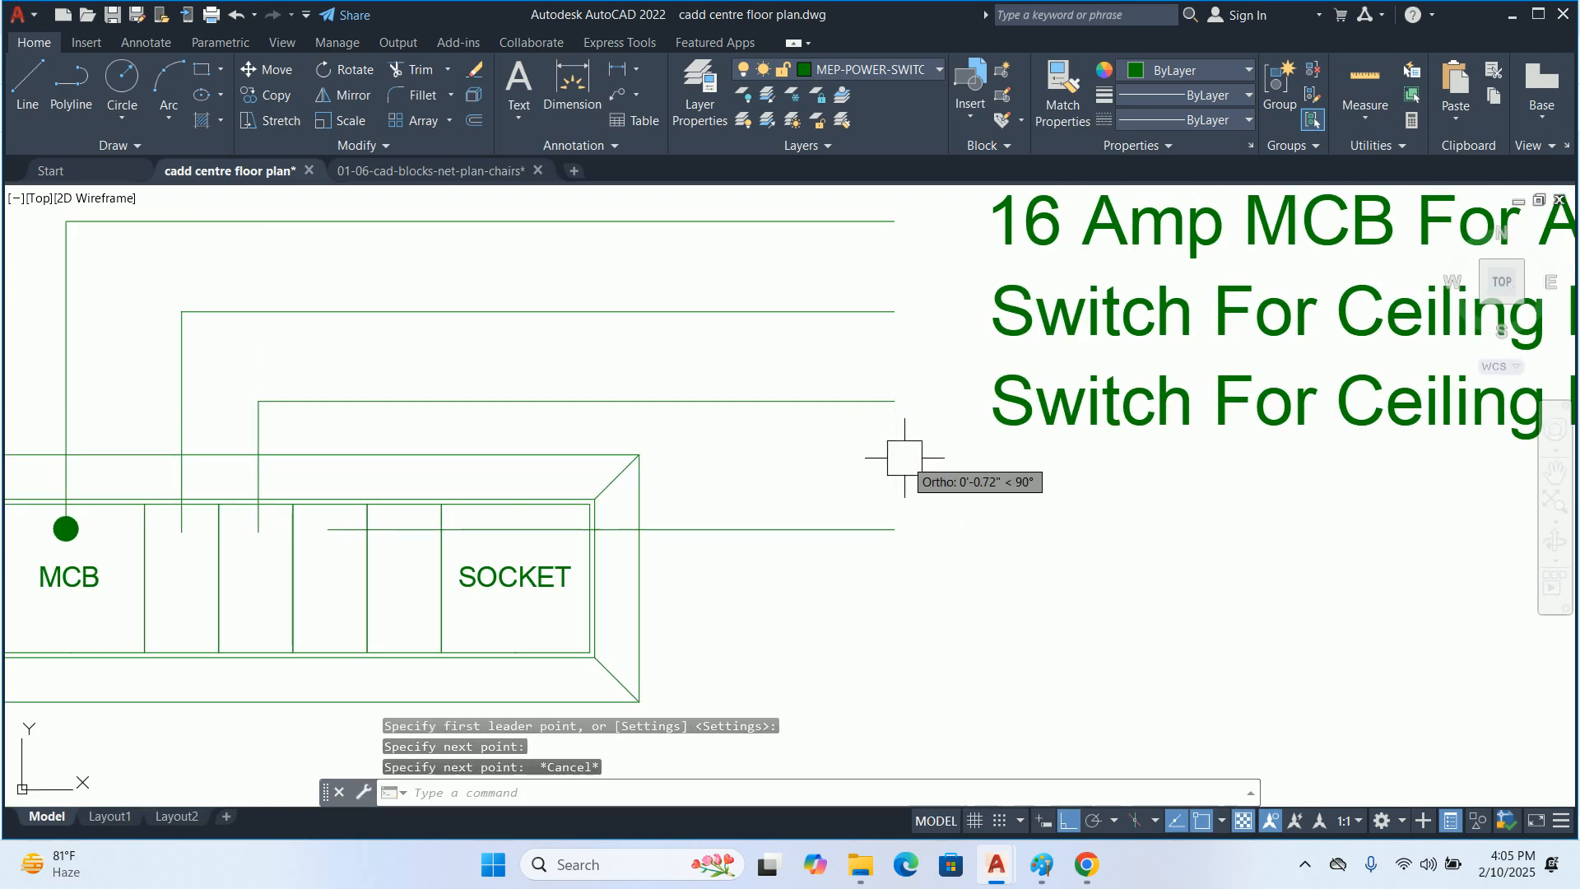
Move the third narrow cell's horizontal leader up about 0.12"
{"action": "scroll", "coordinate": [905, 458], "scroll_direction": "down", "scroll_amount": 2}
{"action": "type", "text": "m"}
{"action": "key", "text": "Return"}
{"action": "left_click", "coordinate": [867, 493]}
{"action": "key", "text": "Return"}
{"action": "scroll", "coordinate": [849, 550], "scroll_direction": "up", "scroll_amount": 2}
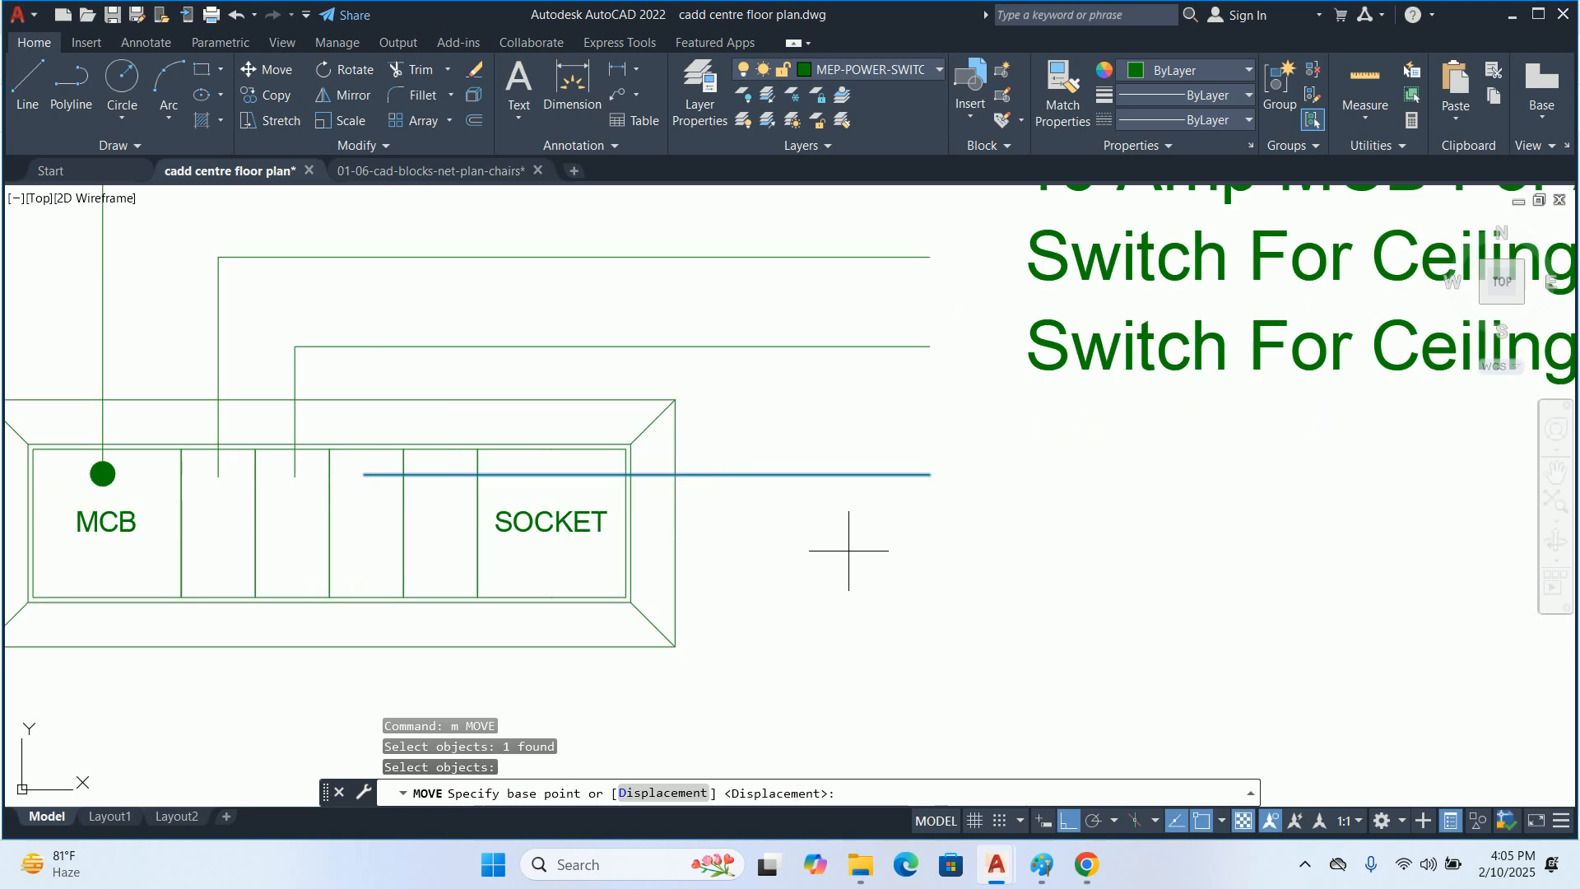
{"action": "left_click", "coordinate": [849, 551]}
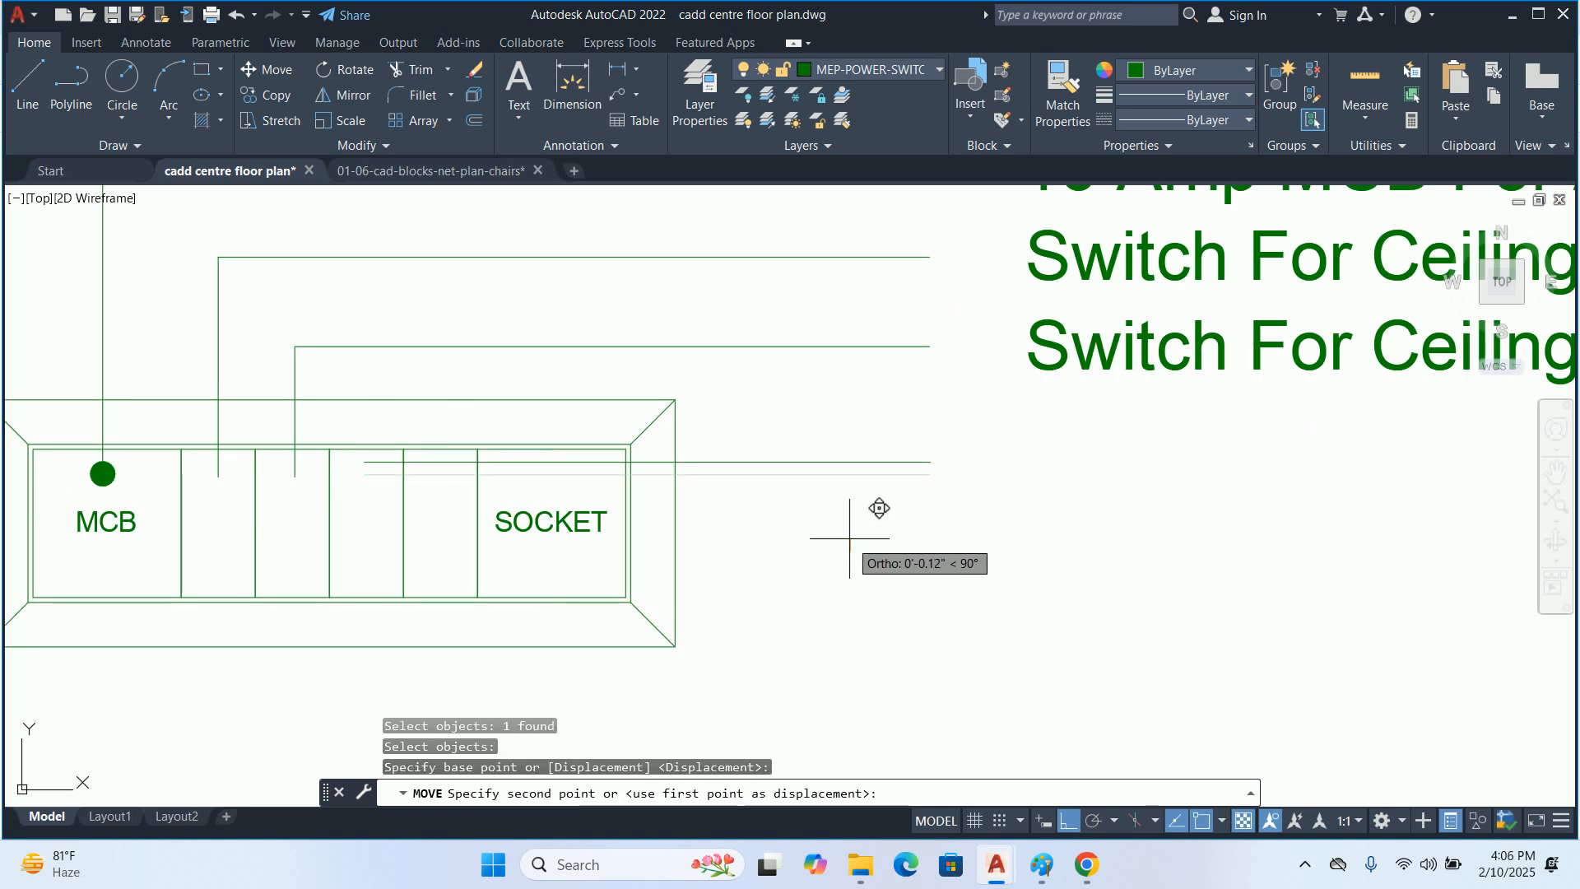
{"action": "left_click", "coordinate": [848, 538]}
{"action": "scroll", "coordinate": [843, 522], "scroll_direction": "down", "scroll_amount": 1}
{"action": "middle_click_drag", "start_coordinate": [840, 512], "coordinate": [819, 536]}
Copy the lower "Switch For Ceiling Light" label down to the end of the third narrow cell's horizontal leader
{"action": "type", "text": "co"}
{"action": "key", "text": "Return"}
{"action": "left_click", "coordinate": [988, 457]}
{"action": "key", "text": "Return"}
{"action": "left_click", "coordinate": [883, 429]}
{"action": "left_click", "coordinate": [883, 503]}
{"action": "key", "text": "Return"}
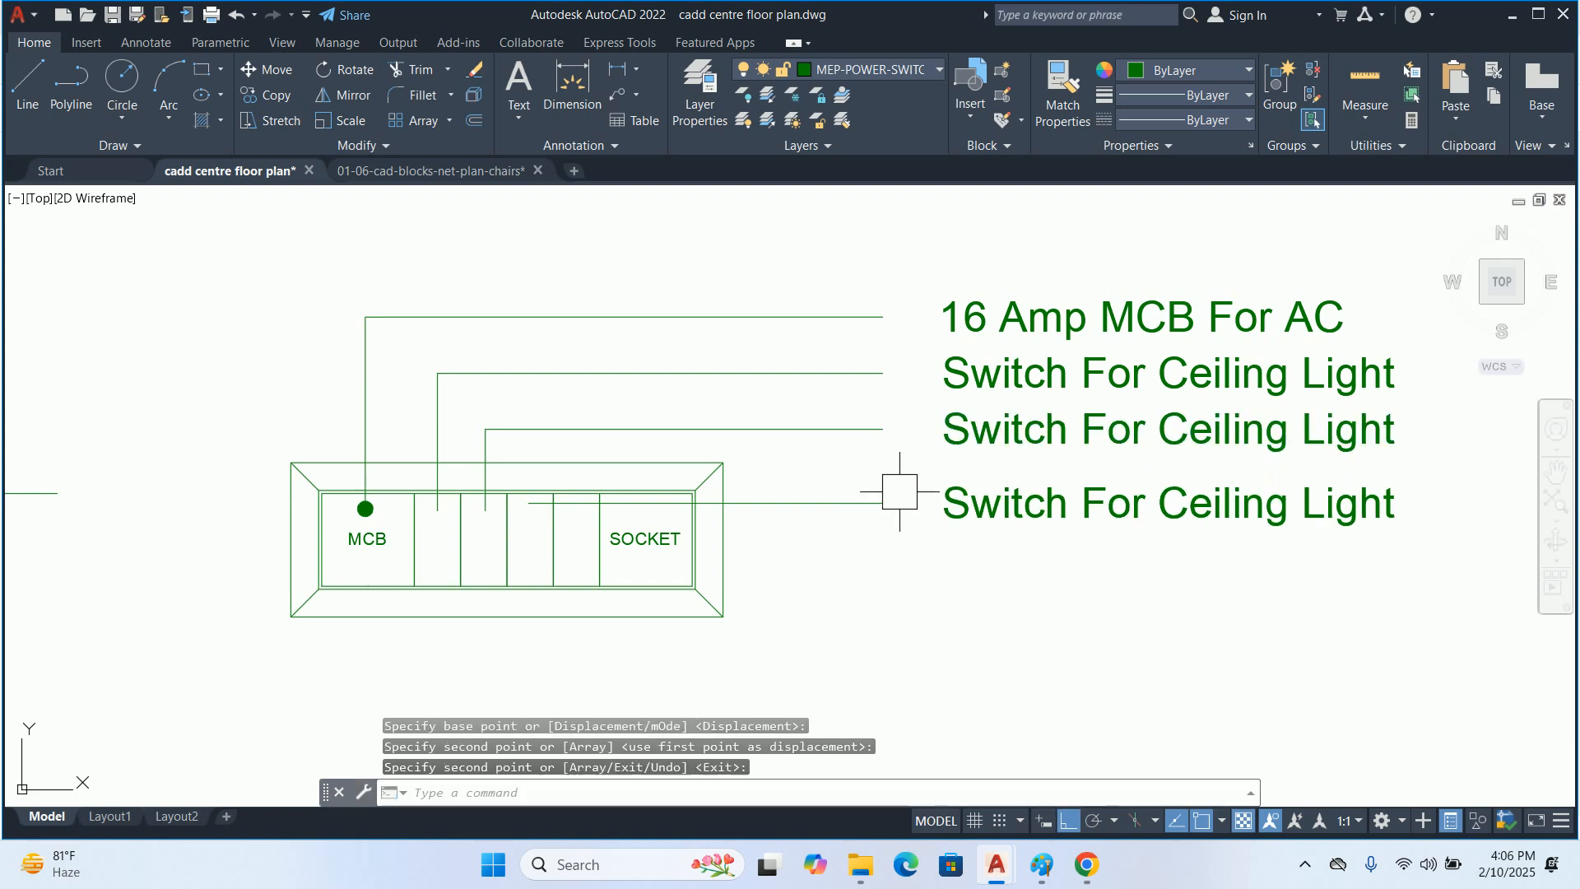
Change the label beside the third narrow cell's leader to "Switch For Backup Light"
{"action": "double_click", "coordinate": [1043, 495]}
{"action": "left_click_drag", "start_coordinate": [1161, 498], "coordinate": [1176, 527]}
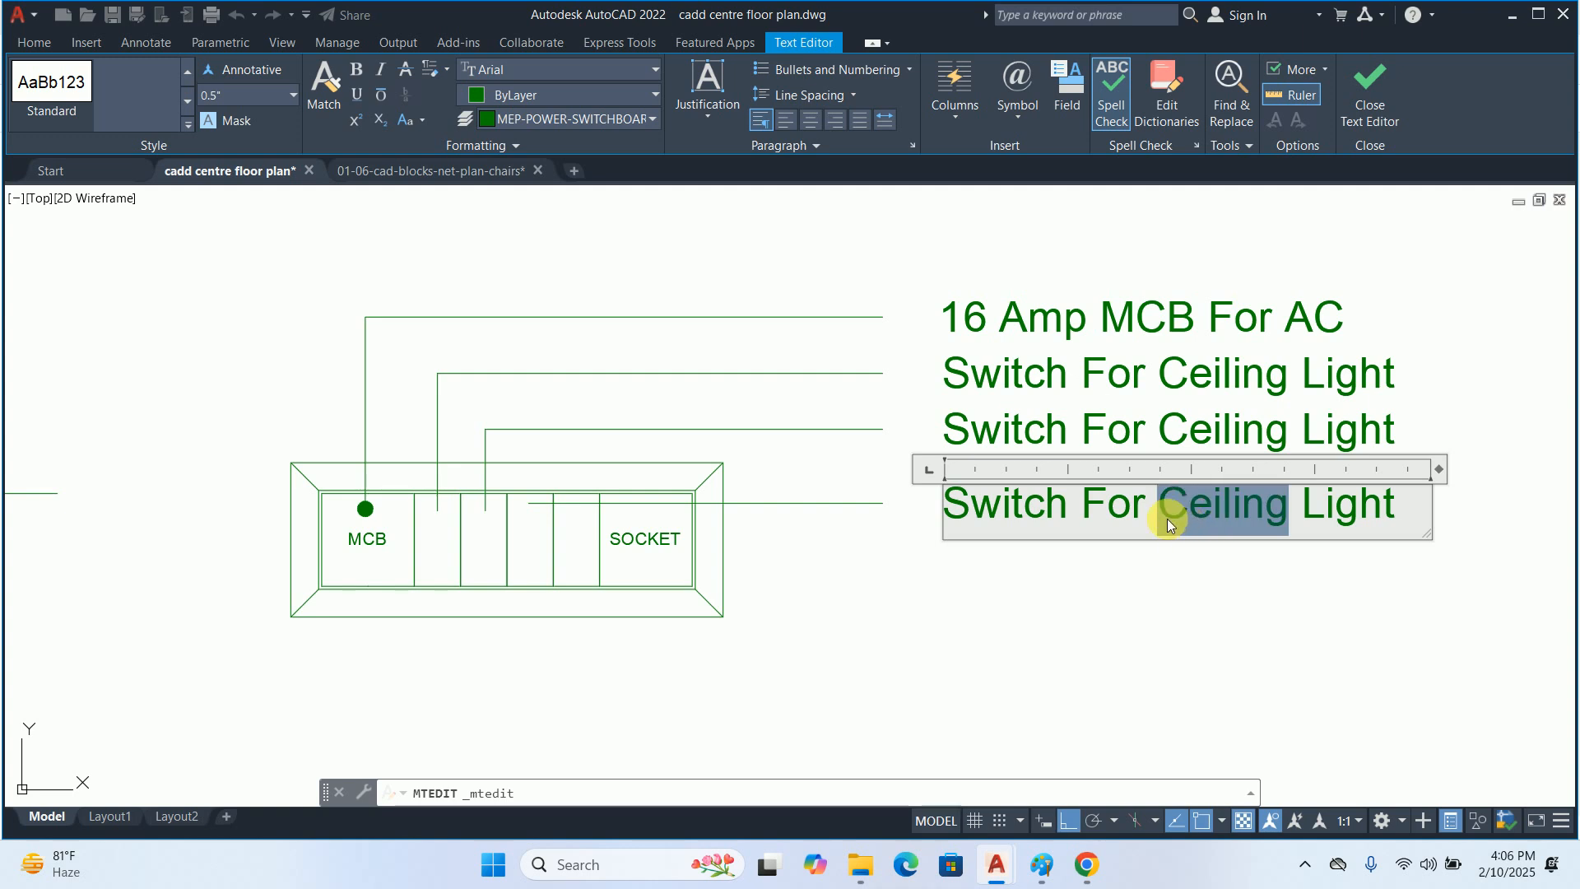
{"action": "type", "text": "Backup"}
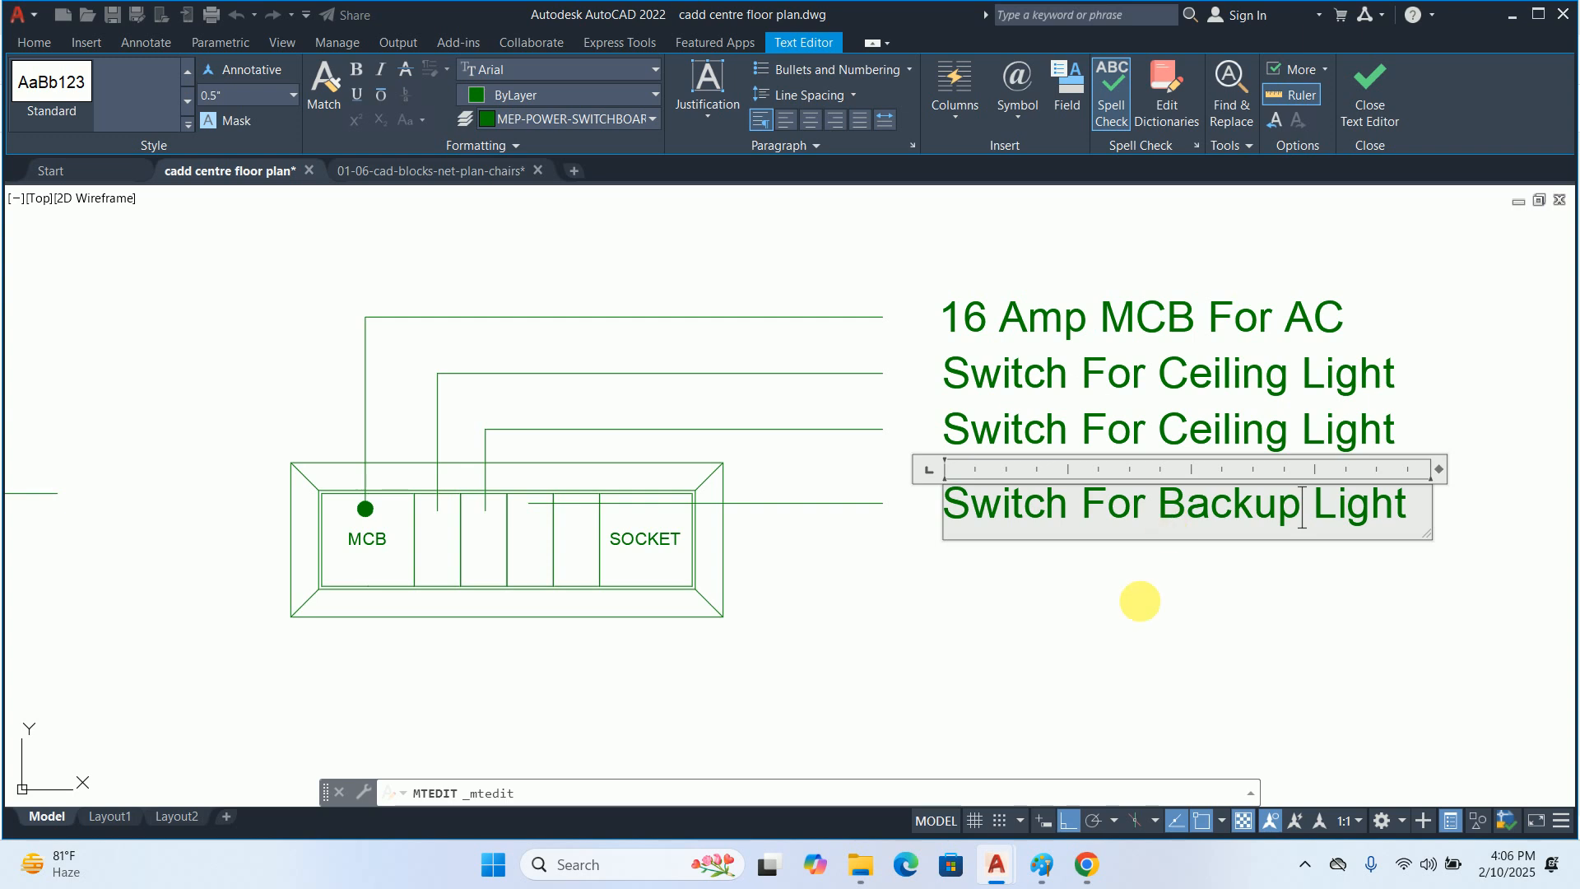
{"action": "key", "text": "Escape"}
{"action": "key", "text": "Escape"}
{"action": "key", "text": "Escape"}
Draw a leader without text from the fourth narrow cell down below the frame and across to align with the other leaders' ends
{"action": "type", "text": "le"}
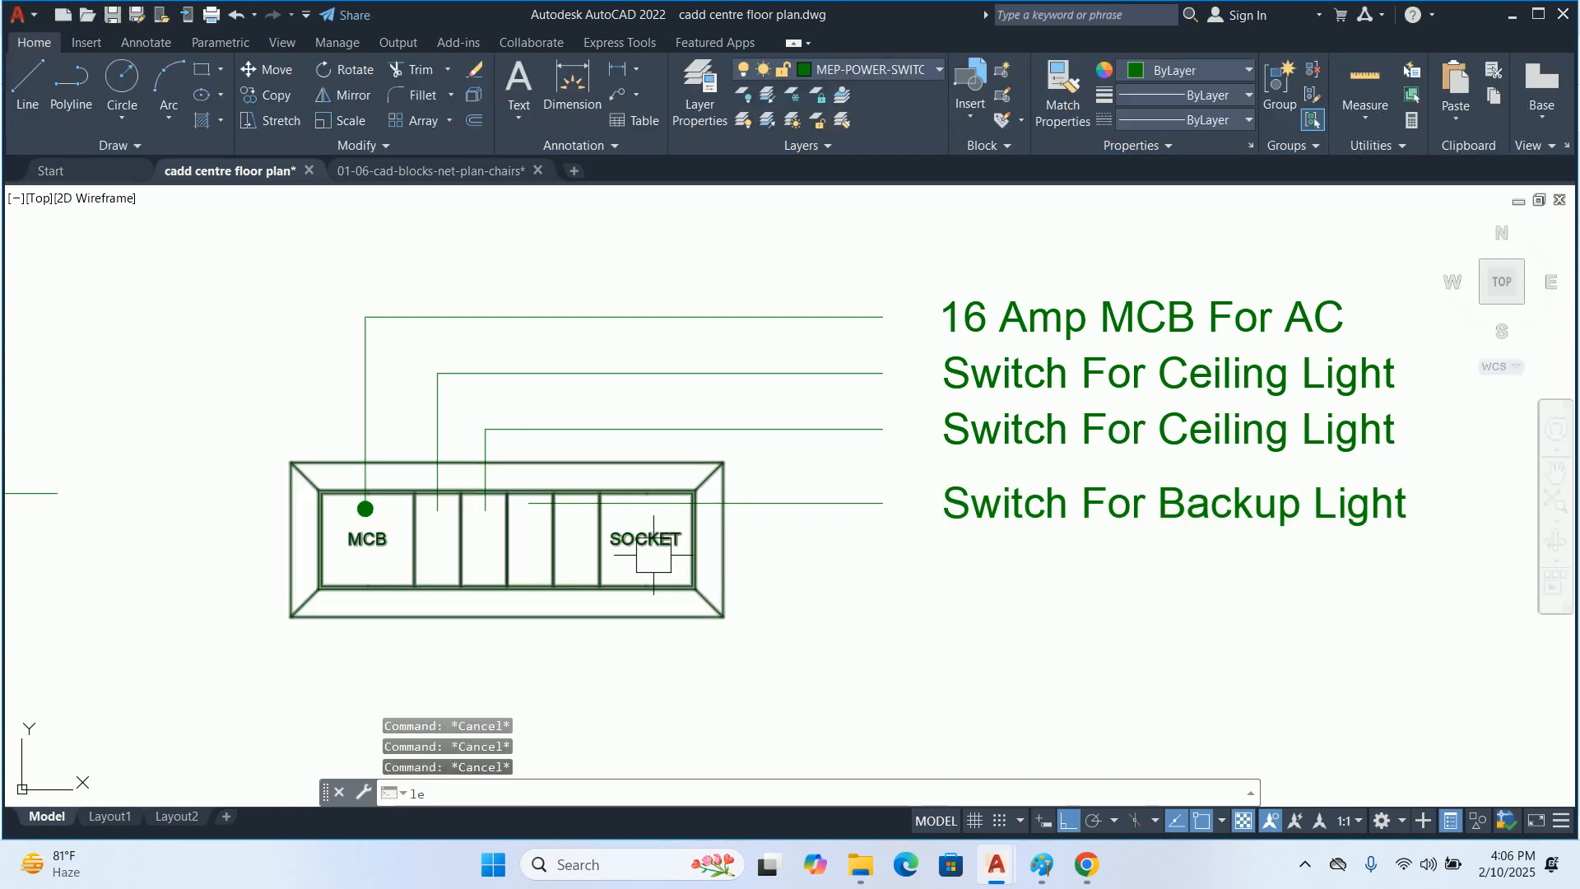
{"action": "key", "text": "Return"}
{"action": "scroll", "coordinate": [530, 565], "scroll_direction": "up", "scroll_amount": 1}
{"action": "left_click", "coordinate": [609, 579]}
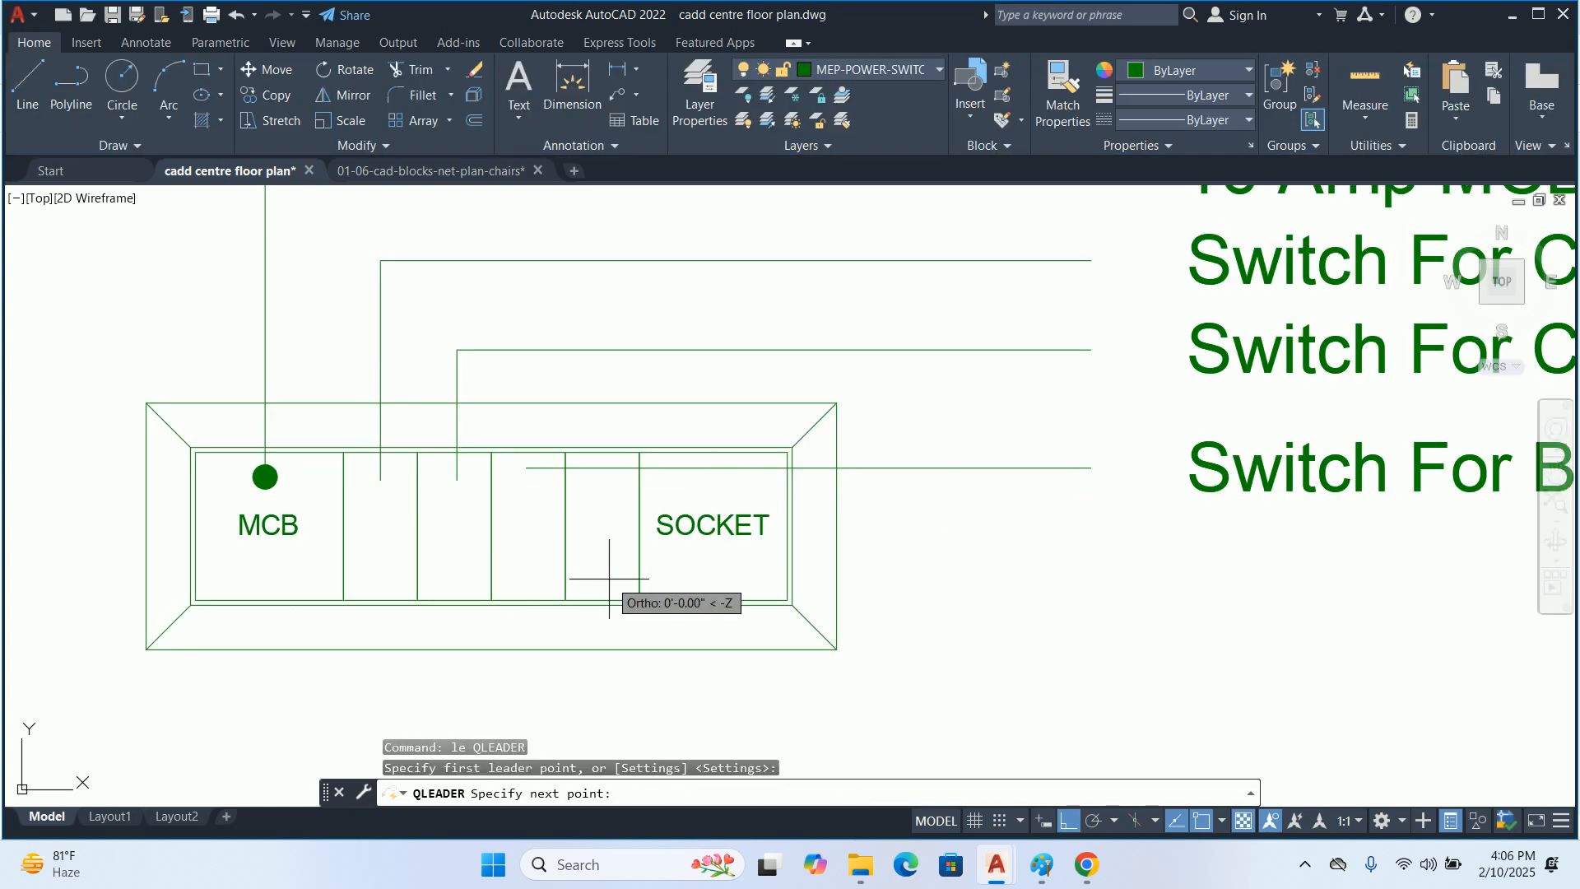
{"action": "middle_click_drag", "start_coordinate": [603, 617], "coordinate": [587, 482]}
{"action": "left_click", "coordinate": [591, 608]}
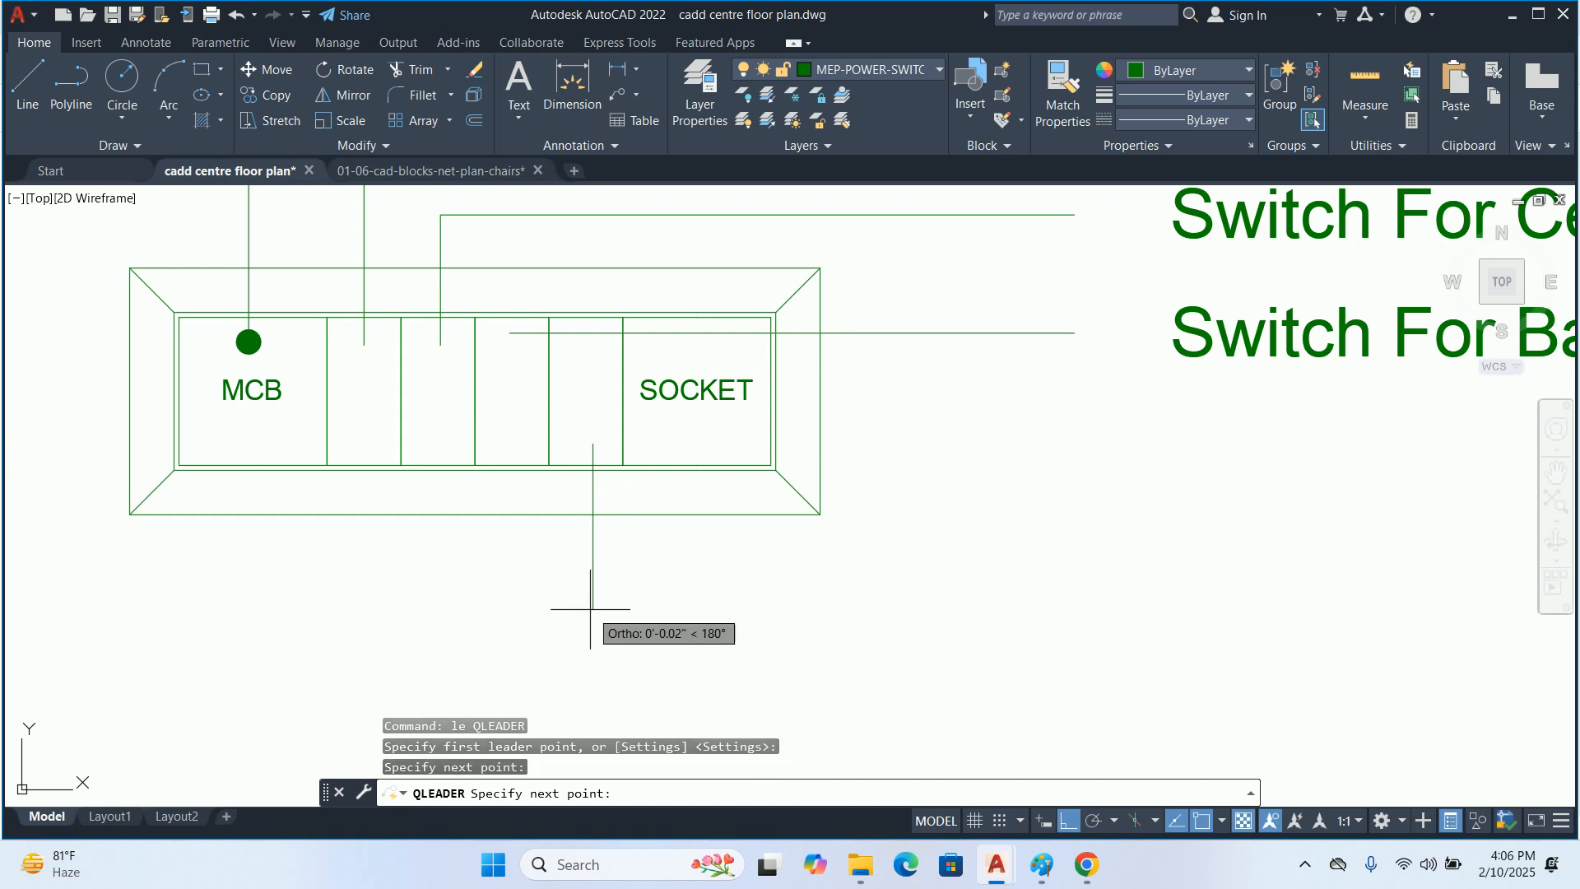
{"action": "left_click", "coordinate": [1056, 536]}
{"action": "key", "text": "Escape"}
{"action": "middle_click_drag", "start_coordinate": [928, 506], "coordinate": [772, 570]}
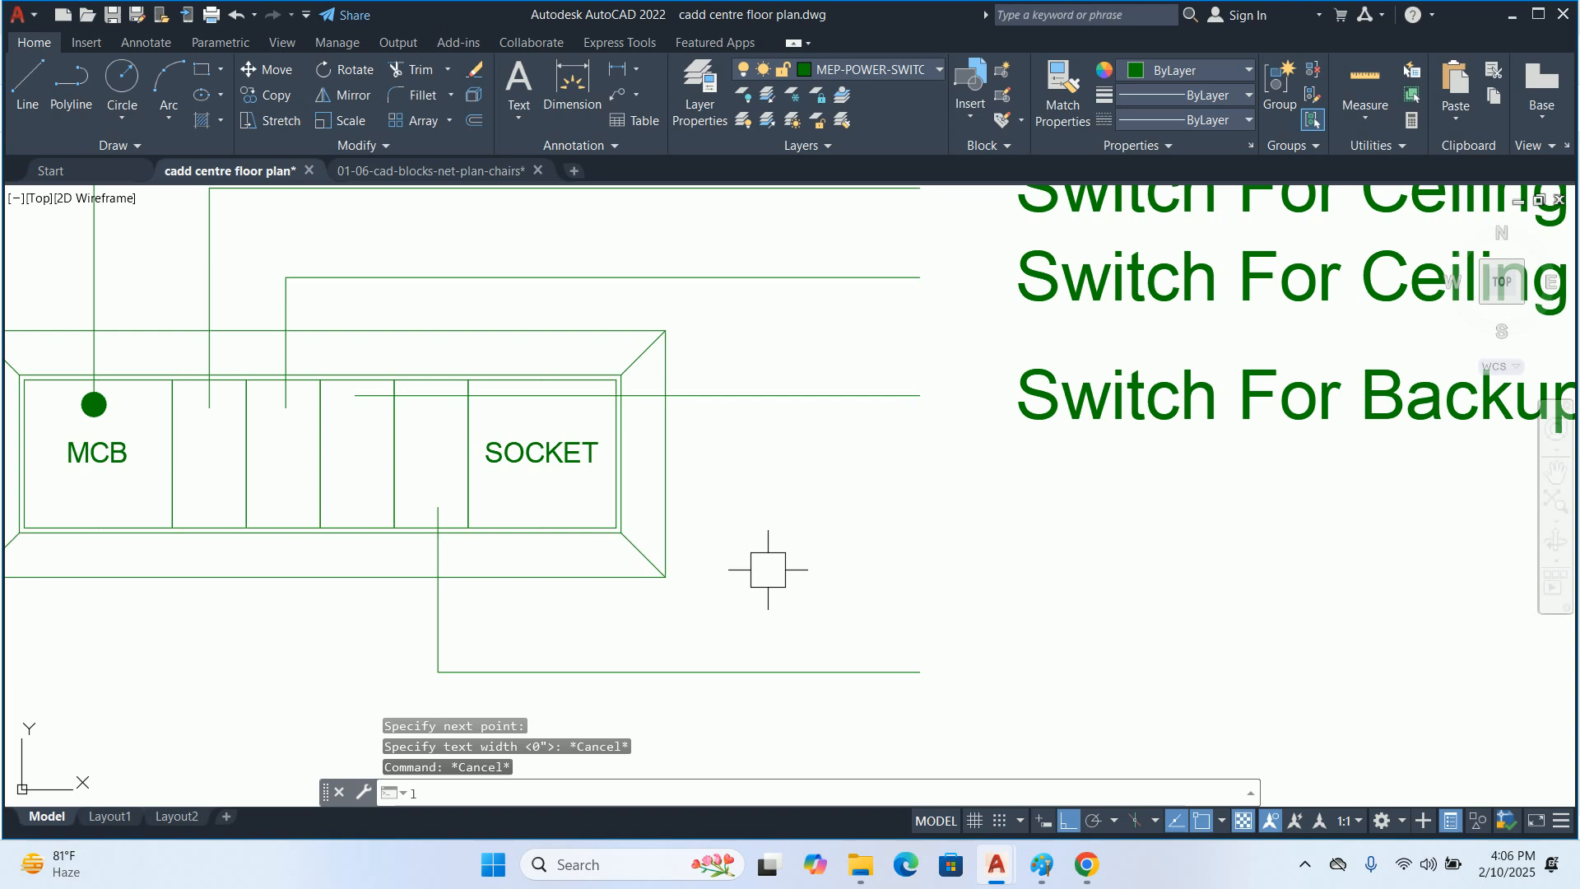
Draw a straight horizontal leader without text from the SOCKET cell across to align with the other leaders' ends
{"action": "type", "text": "le"}
{"action": "key", "text": "Return"}
{"action": "scroll", "coordinate": [592, 504], "scroll_direction": "up", "scroll_amount": 2}
{"action": "left_click", "coordinate": [530, 521]}
{"action": "middle_click_drag", "start_coordinate": [859, 502], "coordinate": [637, 507]}
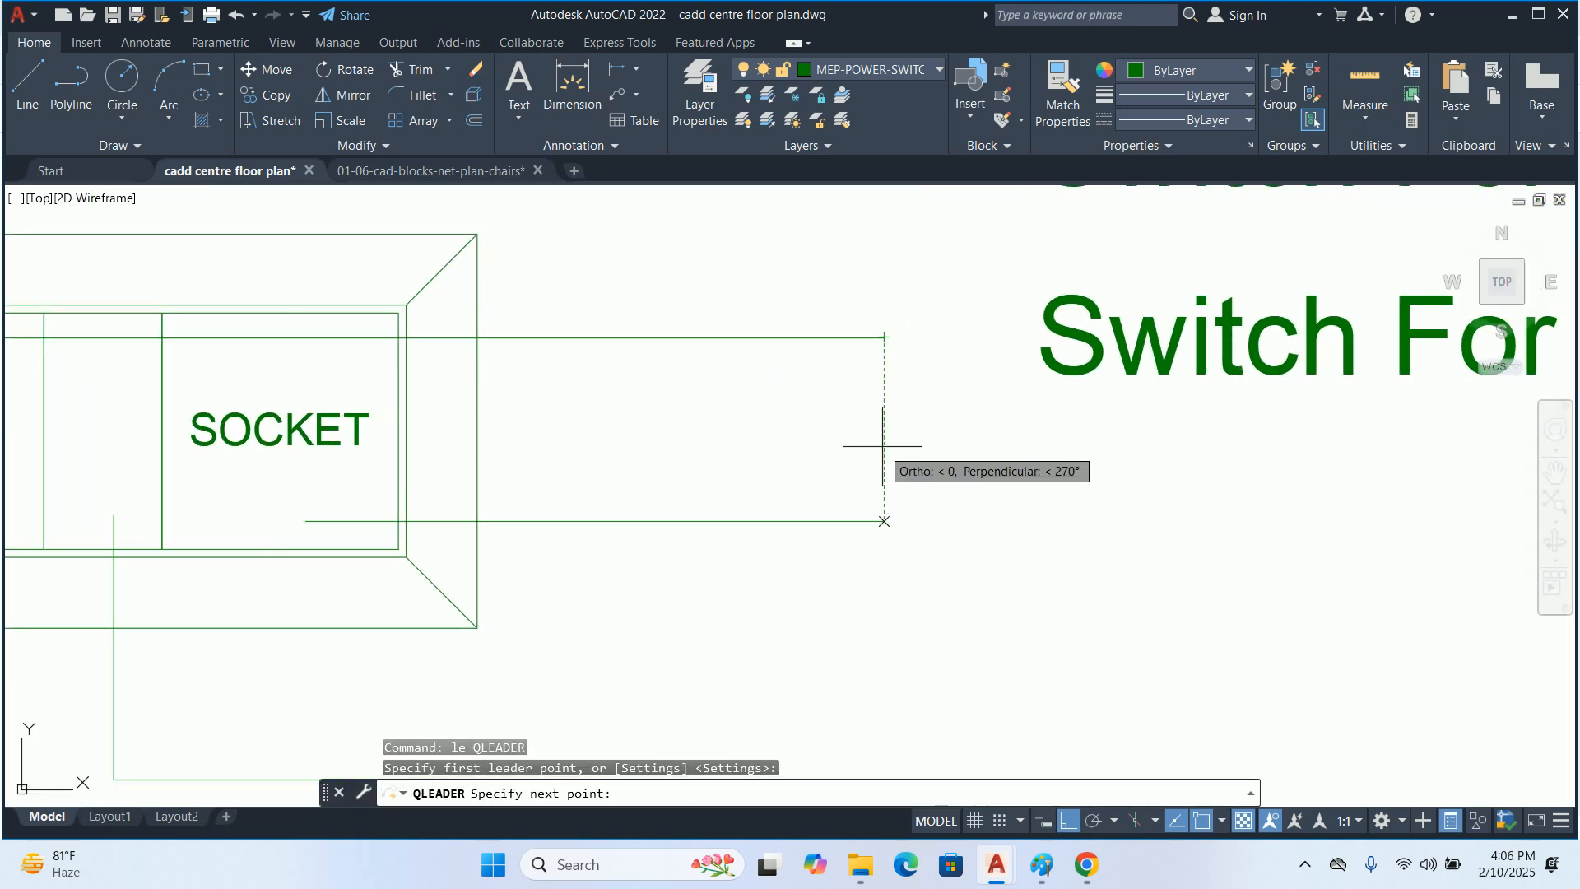
{"action": "key", "text": "Escape"}
{"action": "key", "text": "Escape"}
{"action": "key", "text": "Escape"}
{"action": "key", "text": "Escape"}
{"action": "scroll", "coordinate": [732, 481], "scroll_direction": "down", "scroll_amount": 4}
Copy the "Switch For Backup Light" label straight down to the end of the SOCKET cell's leader
{"action": "type", "text": "co"}
{"action": "key", "text": "Return"}
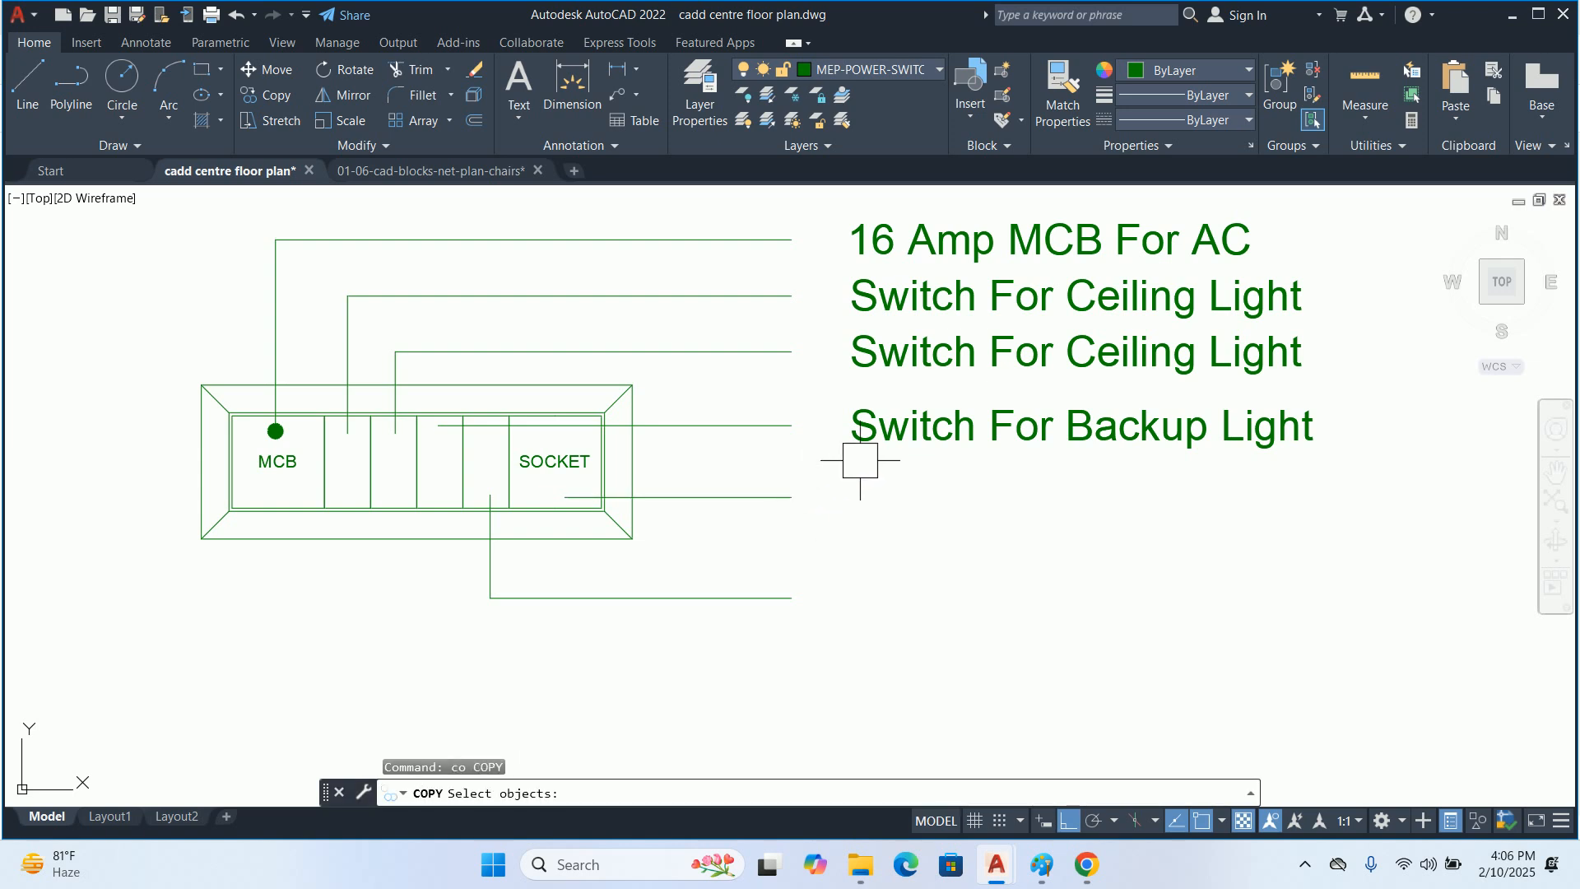
{"action": "left_click", "coordinate": [872, 426]}
{"action": "key", "text": "Return"}
{"action": "left_click", "coordinate": [791, 425]}
{"action": "left_click", "coordinate": [791, 497]}
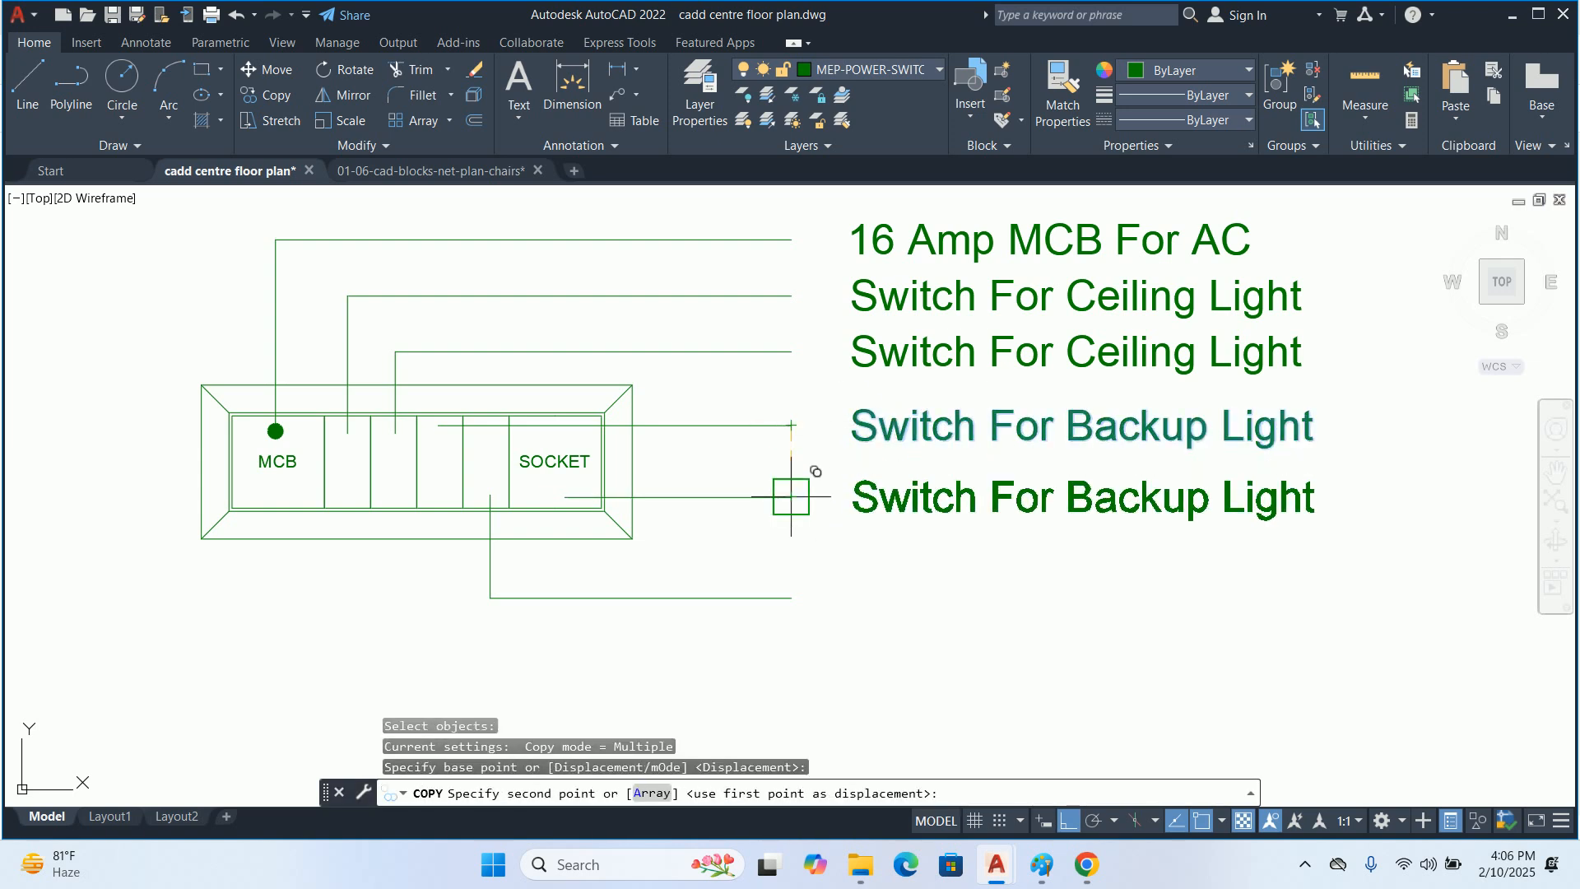
{"action": "key", "text": "Return"}
Replace the text of the label beside the SOCKET cell's leader with "12 Amp Power Socket"
{"action": "double_click", "coordinate": [879, 502]}
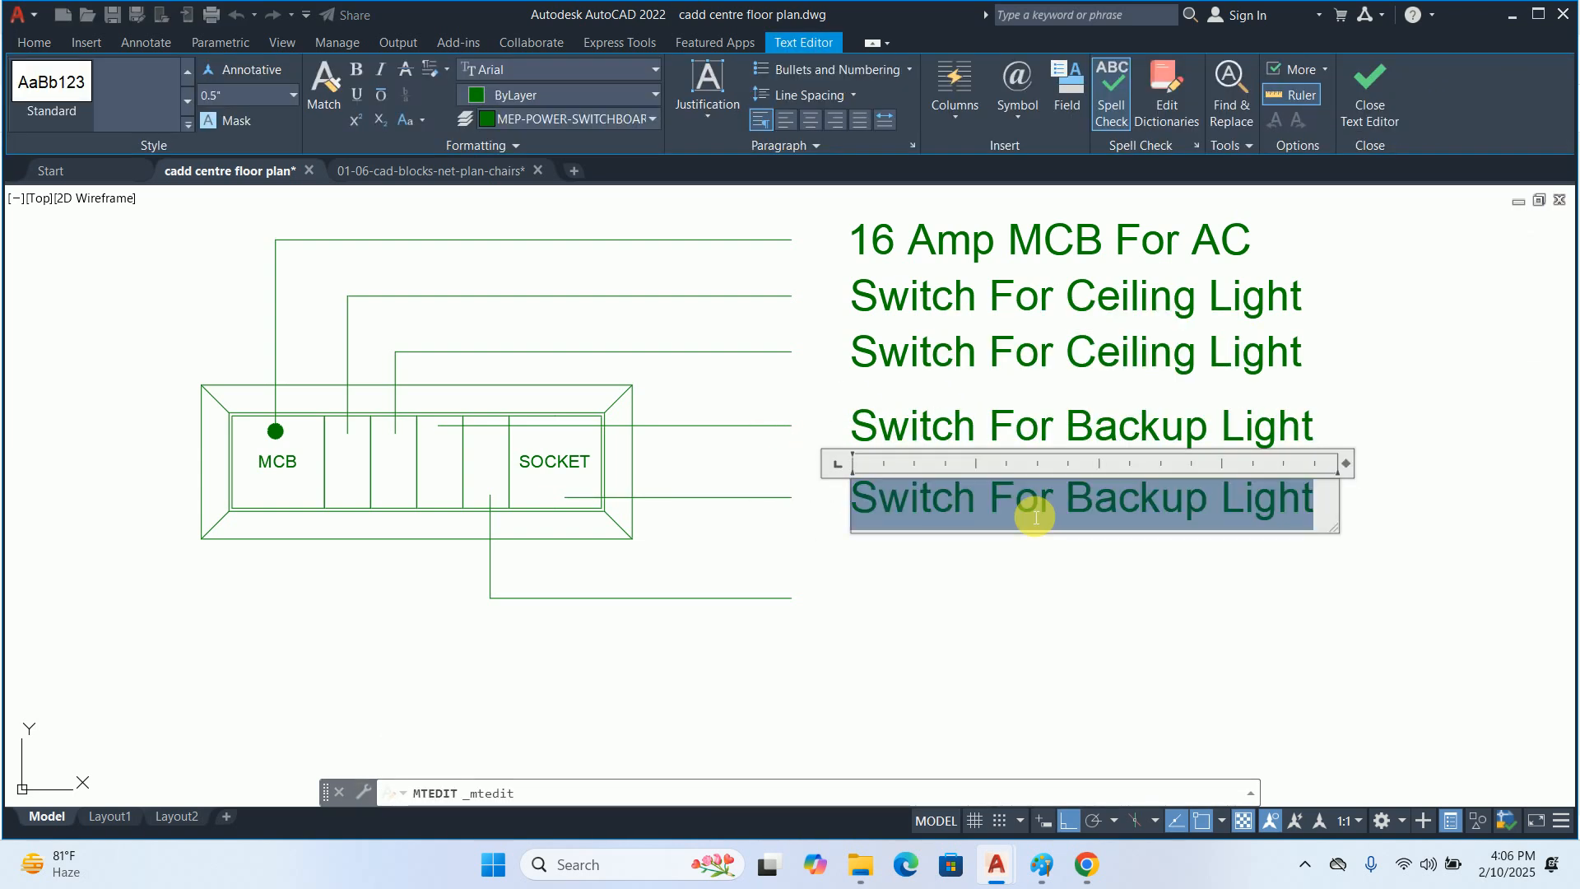
{"action": "type", "text": "12 Amp Po"}
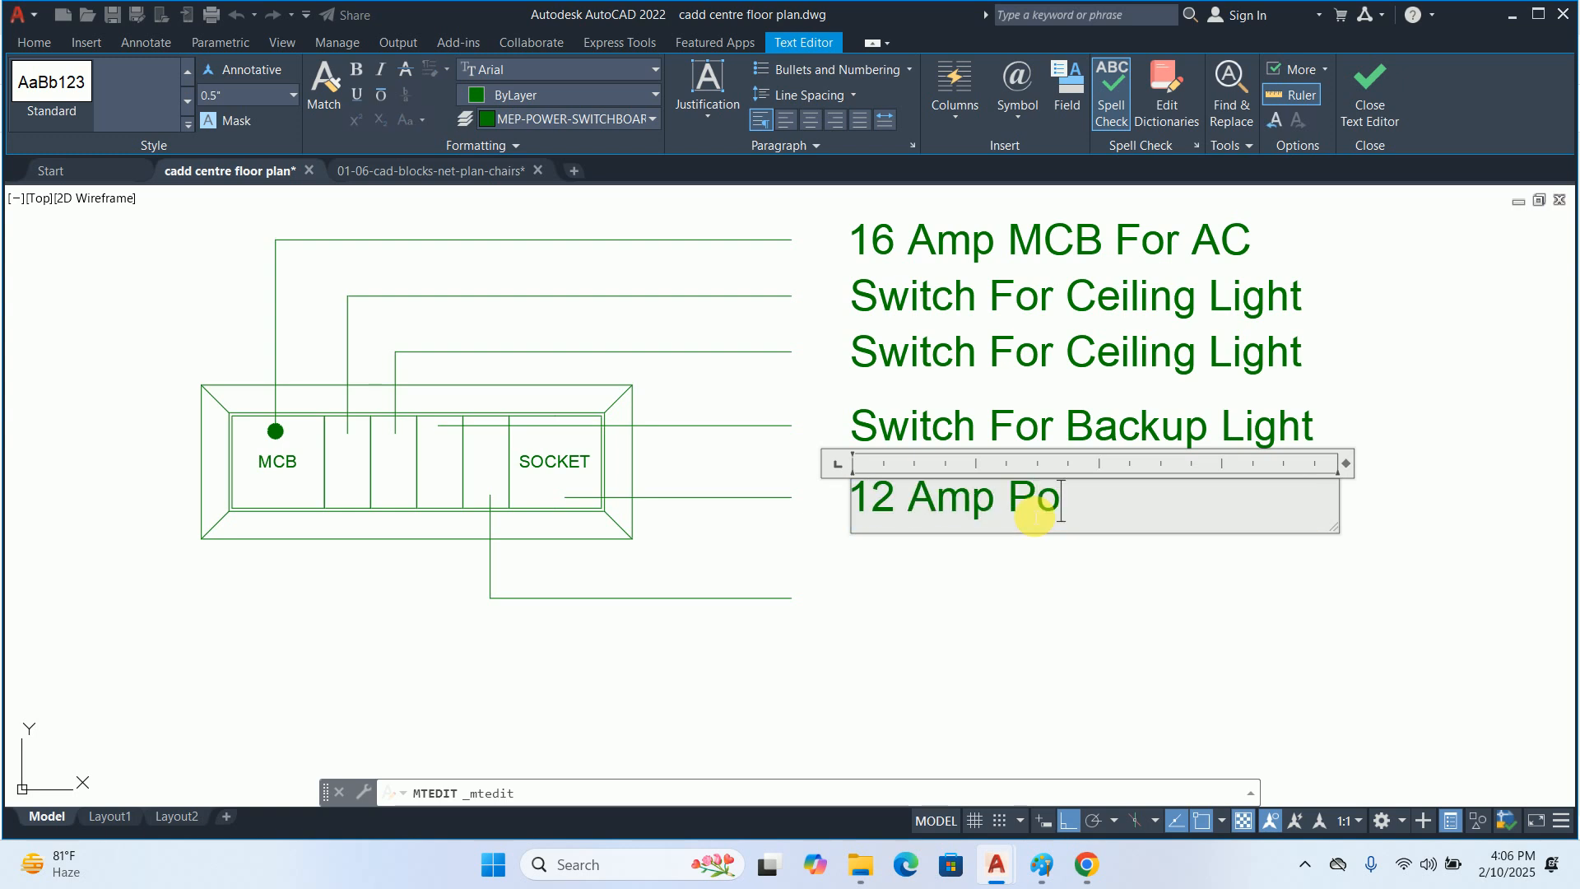
{"action": "type", "text": "ket"}
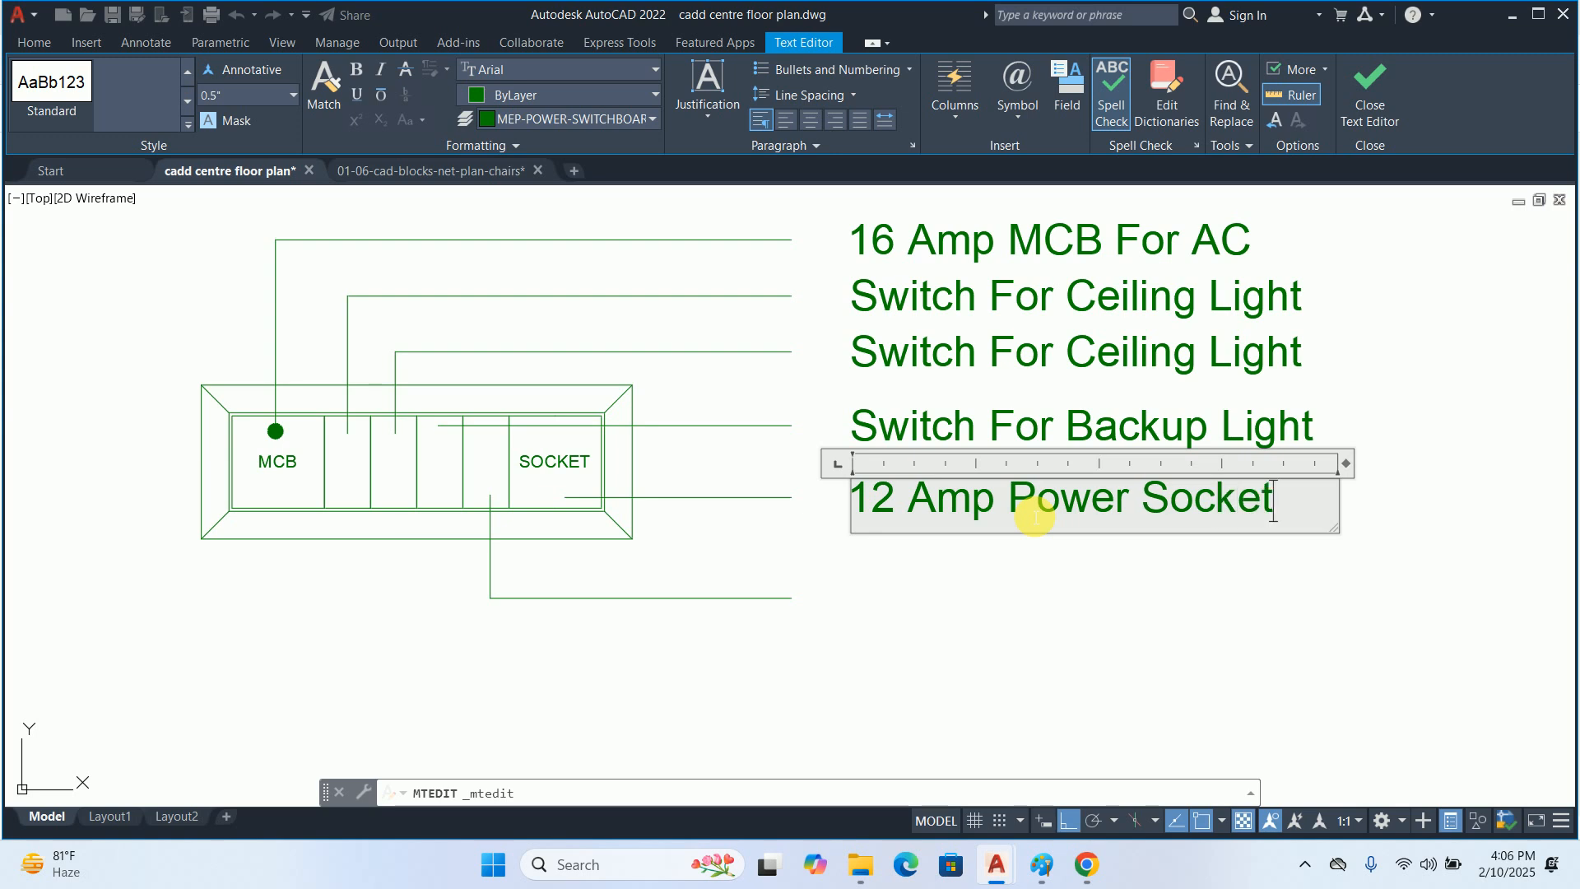
{"action": "key", "text": "Escape"}
{"action": "key", "text": "Escape"}
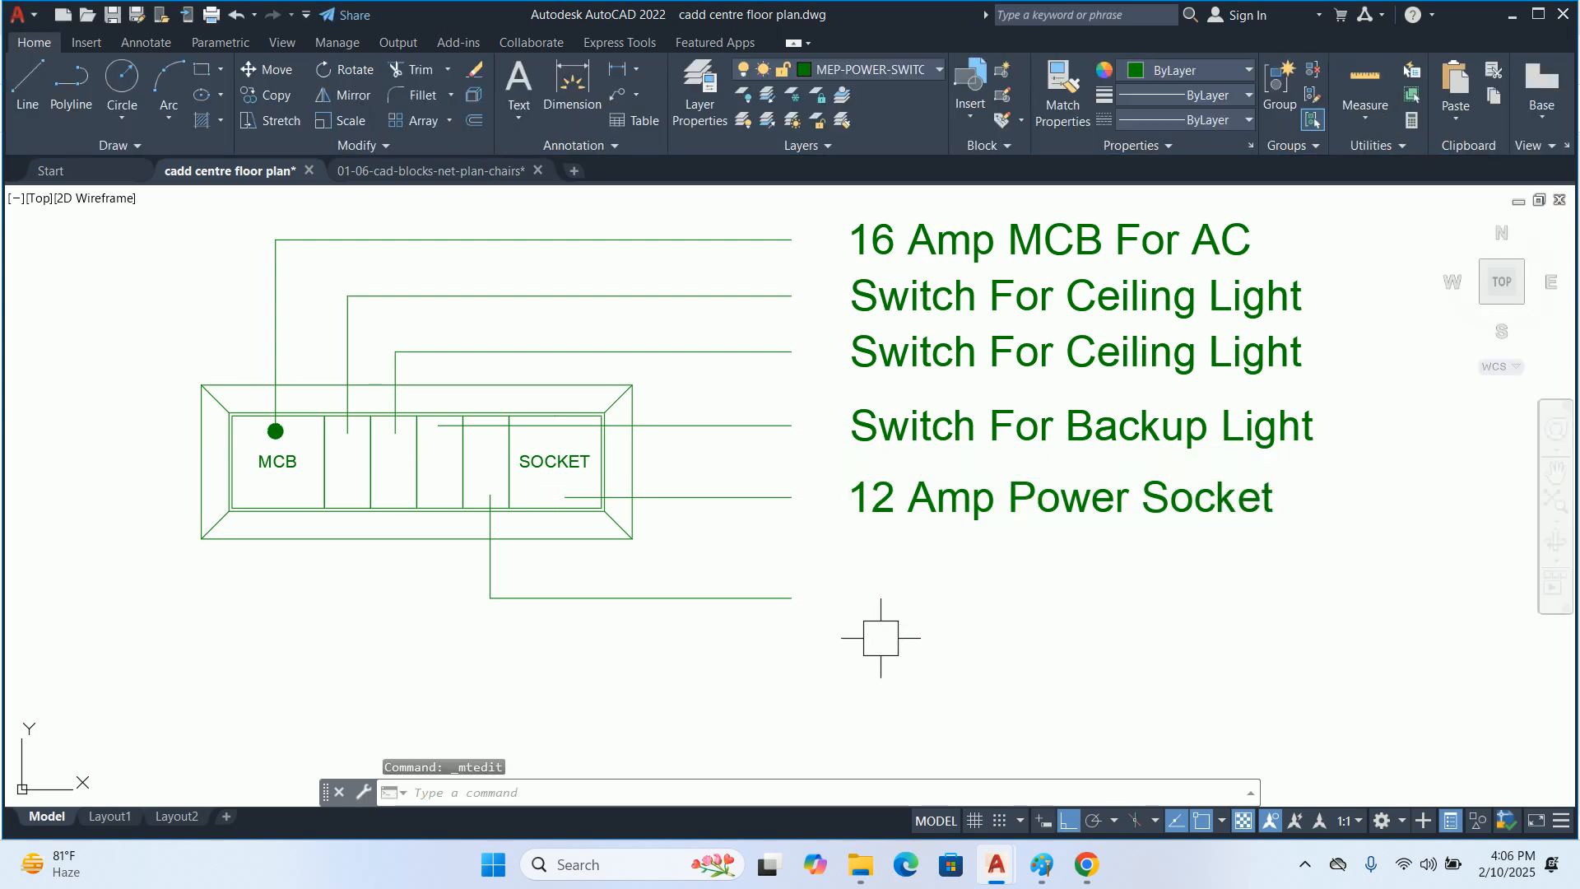
Copy the "Switch For Backup Light" label down to the end of the lowest leader, from the fourth narrow cell
{"action": "type", "text": "co"}
{"action": "key", "text": "Return"}
{"action": "left_click", "coordinate": [848, 475]}
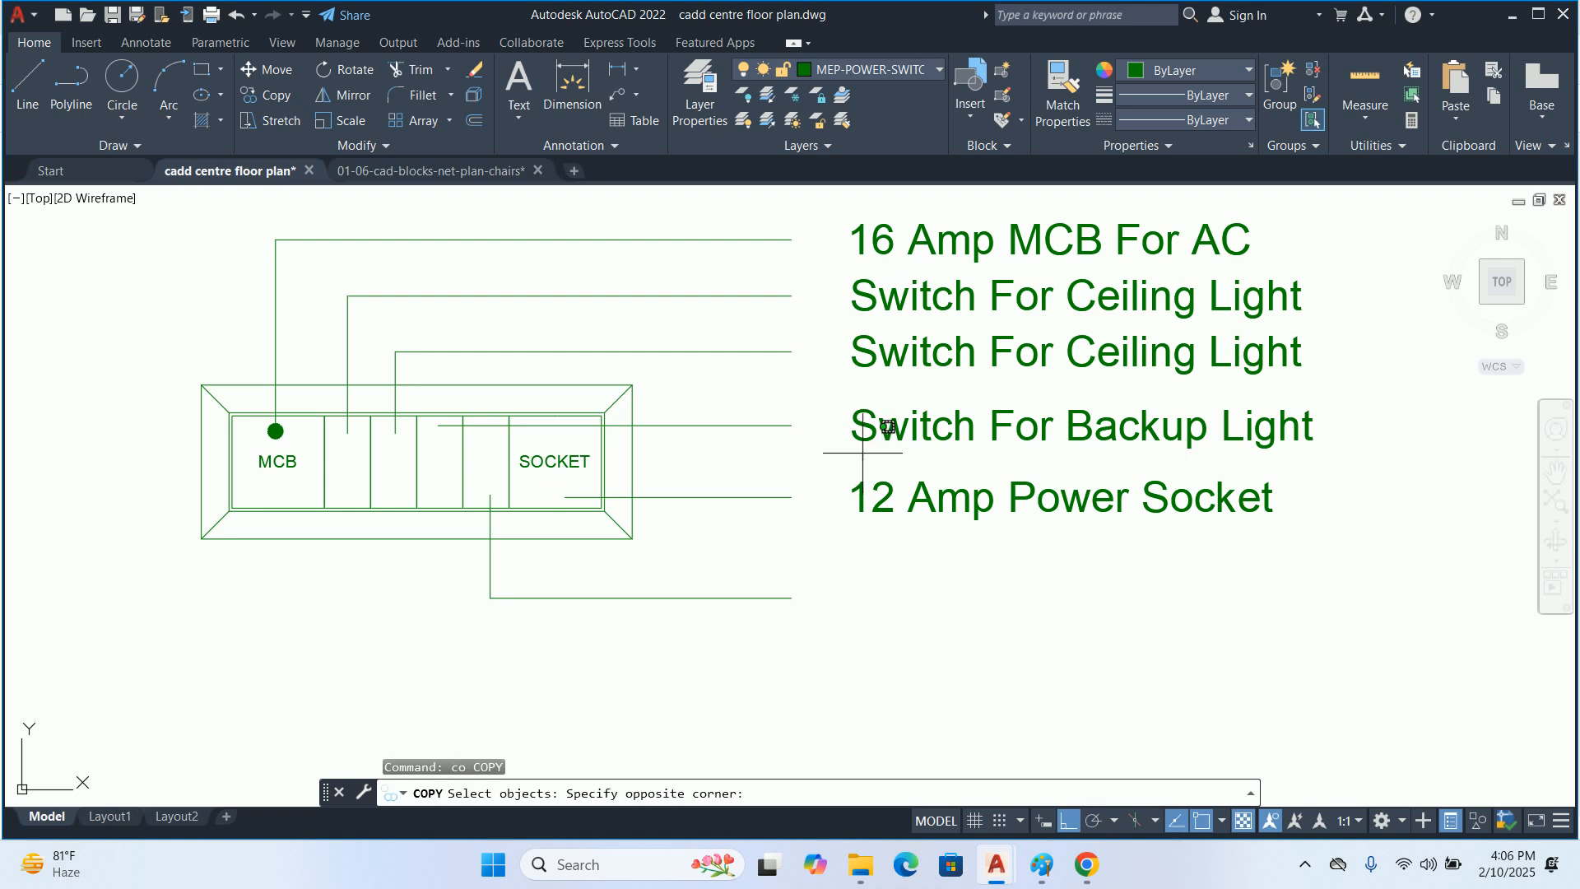
{"action": "left_click", "coordinate": [856, 416]}
{"action": "key", "text": "Return"}
{"action": "left_click", "coordinate": [791, 425]}
{"action": "left_click", "coordinate": [790, 597]}
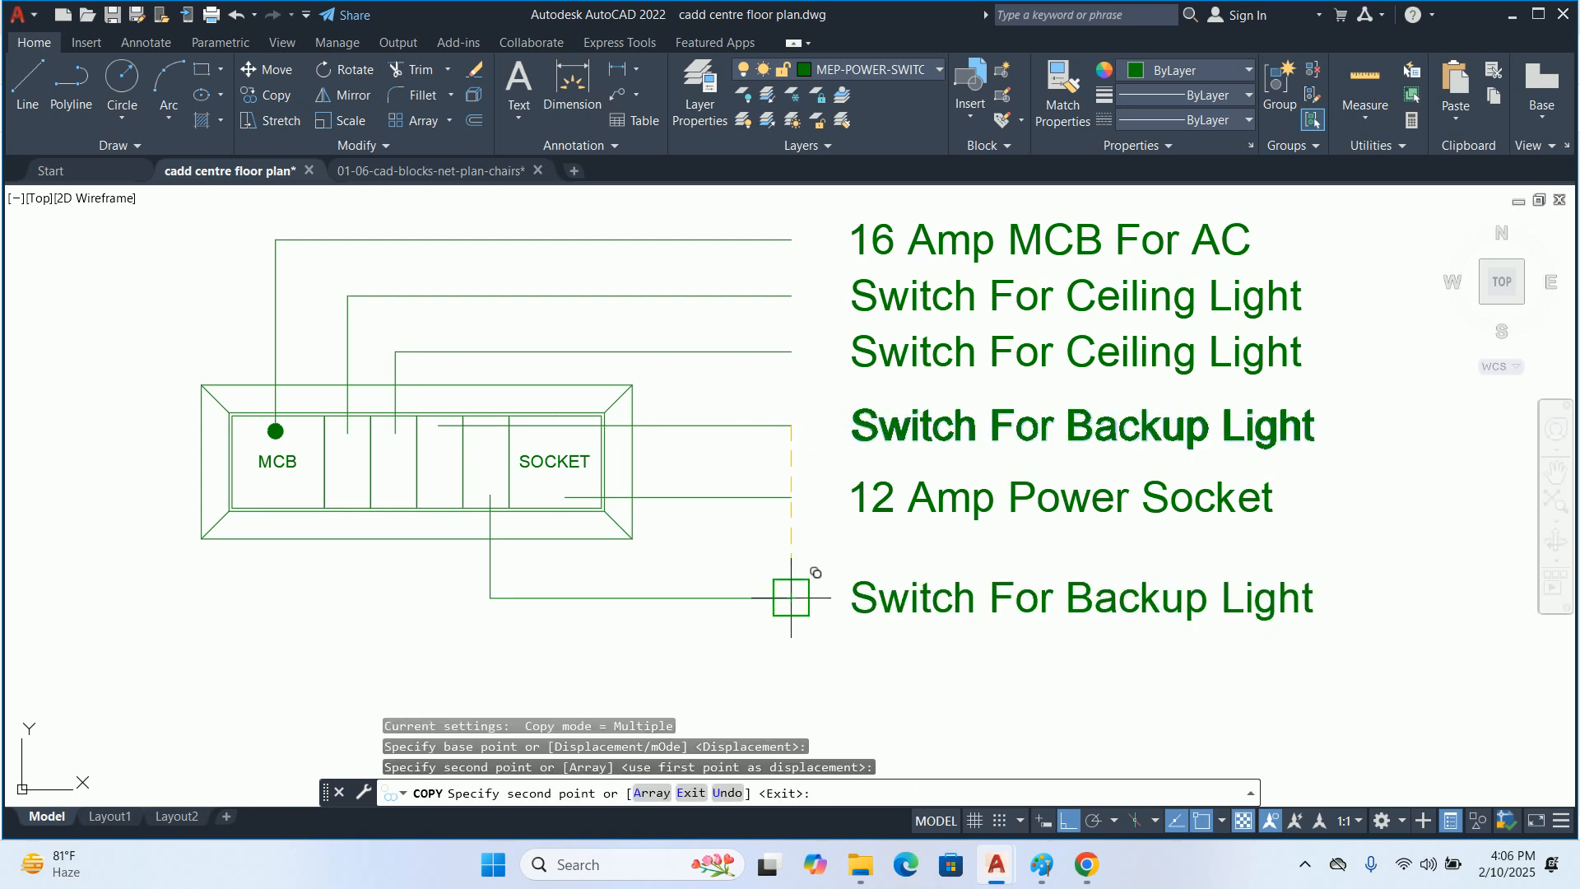
{"action": "key", "text": "Escape"}
Stretch the lowest leader's horizontal segment and its label upward about 0.6", closer to the "12 Amp Power Socket" label
{"action": "type", "text": "s"}
{"action": "key", "text": "Return"}
{"action": "left_click", "coordinate": [1390, 658]}
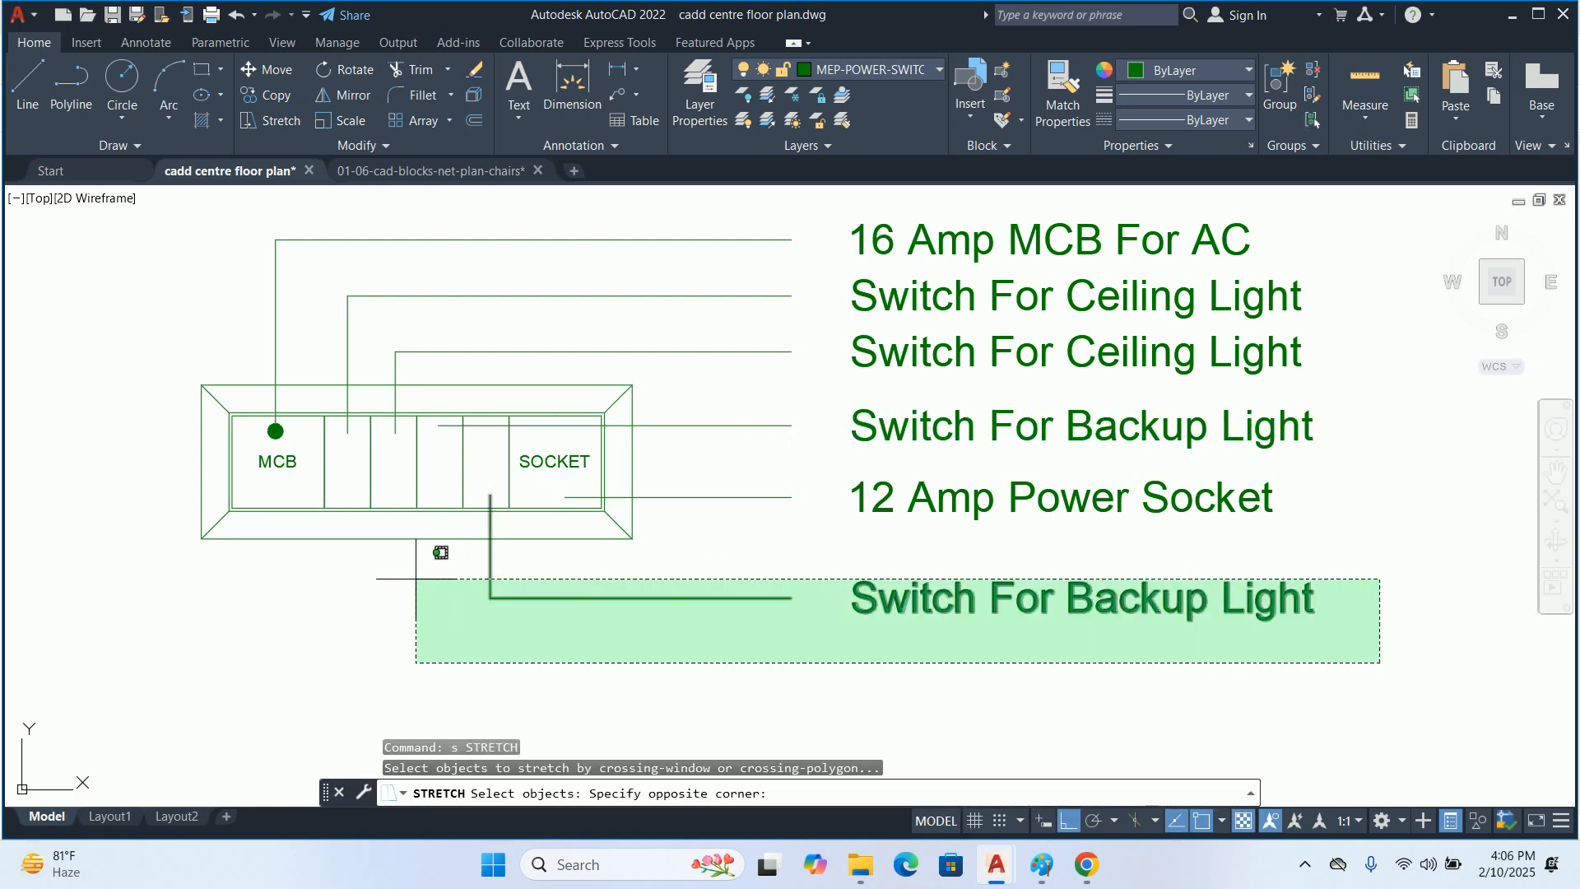
{"action": "left_click", "coordinate": [438, 548]}
{"action": "left_click", "coordinate": [367, 621]}
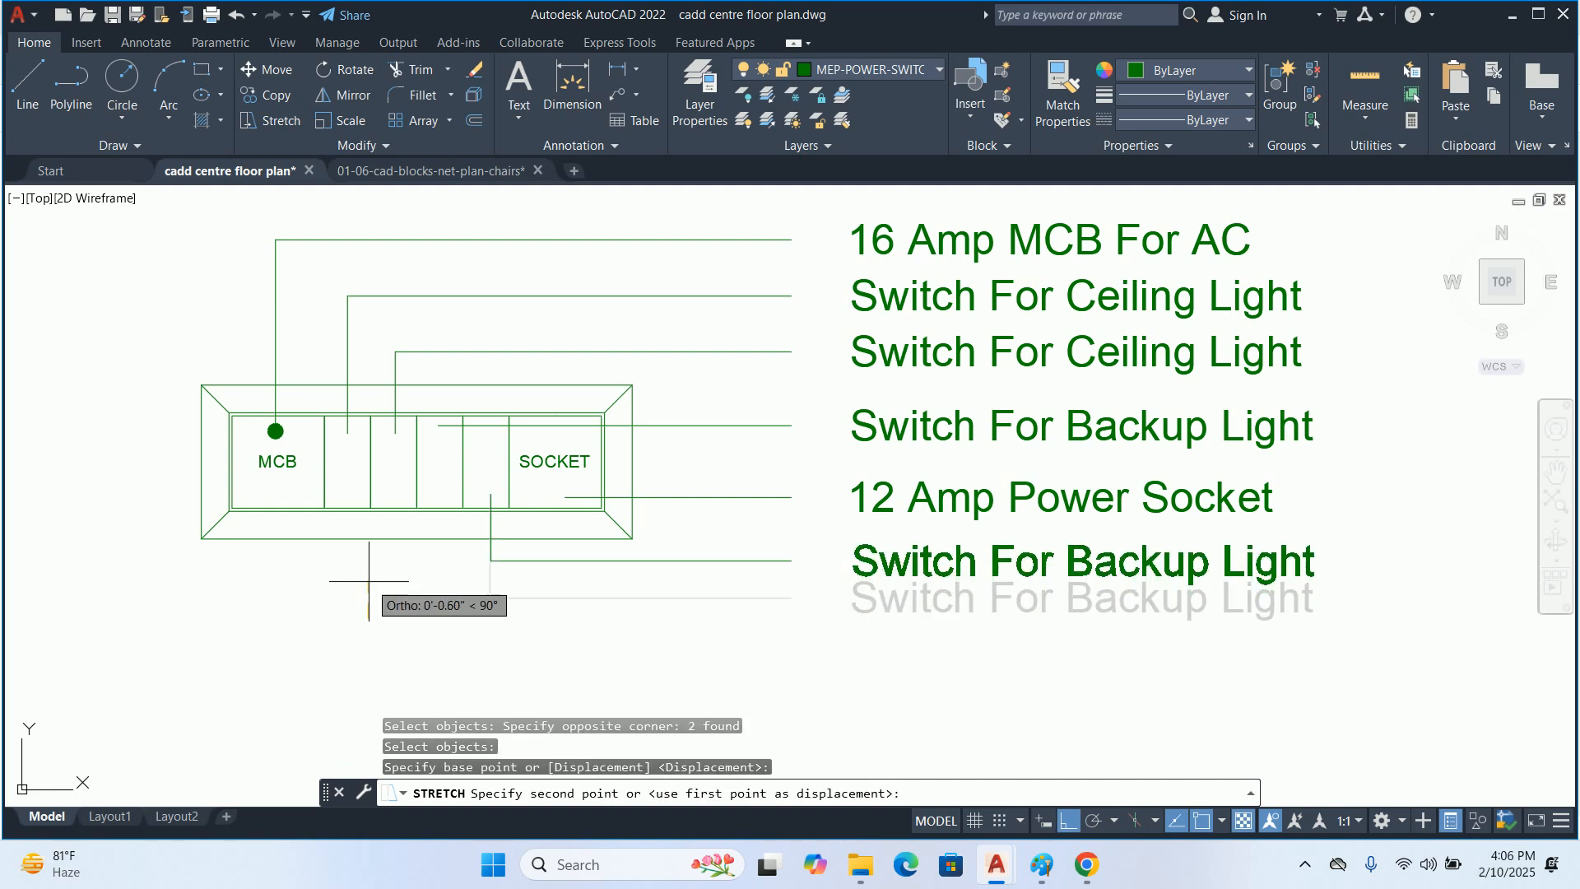
{"action": "left_click", "coordinate": [368, 582]}
{"action": "key", "text": "Escape"}
{"action": "key", "text": "Escape"}
Change the label at the lowest leader to "12 Amp Switch For Powet Socket"
{"action": "double_click", "coordinate": [946, 555]}
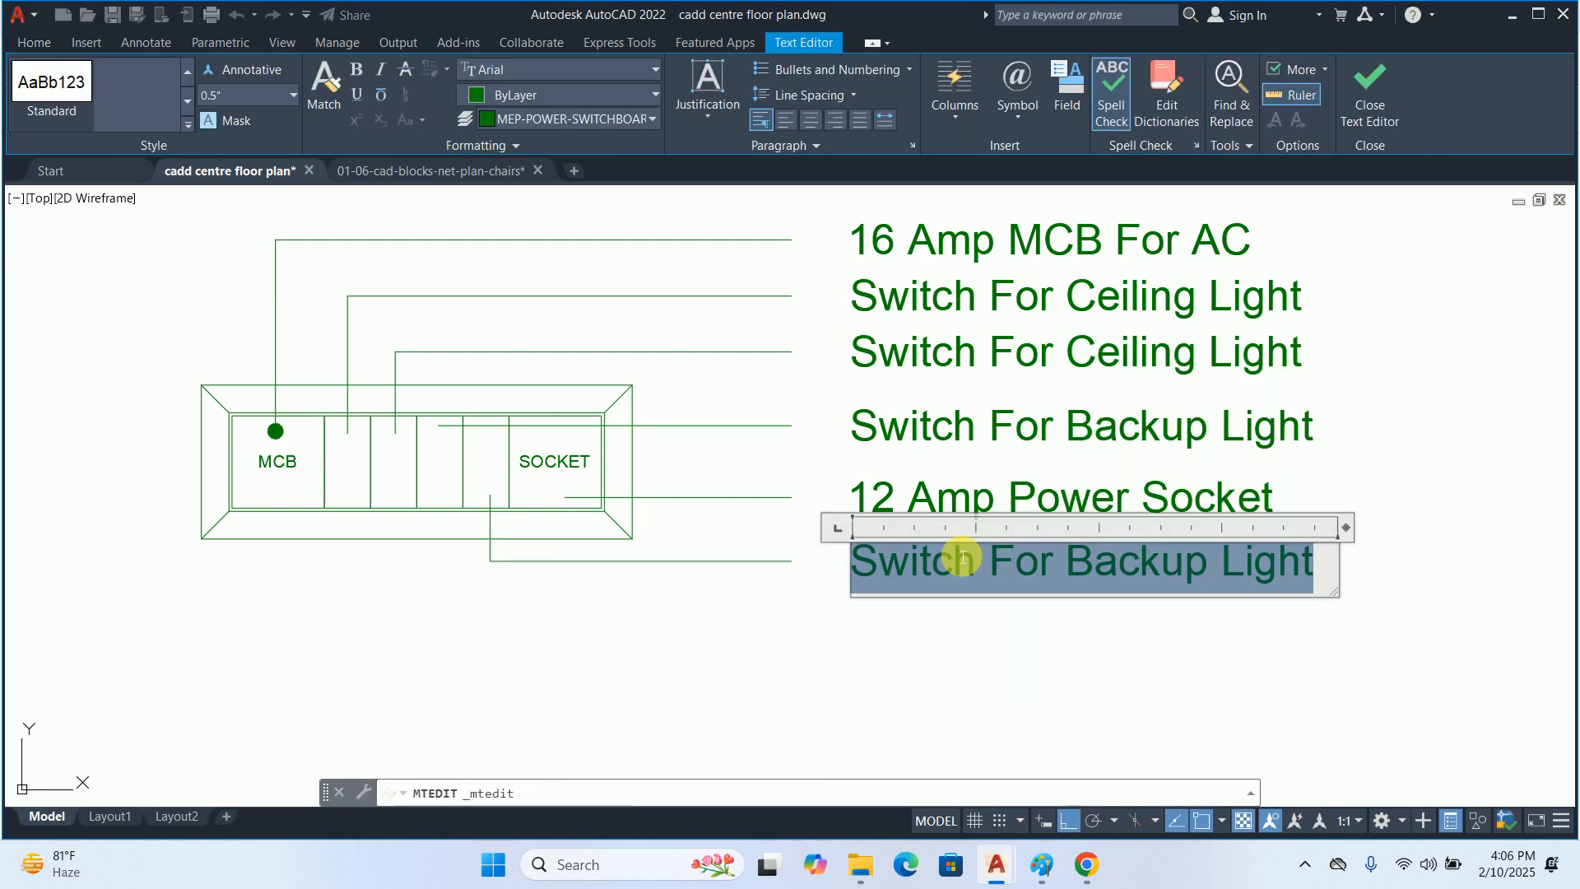
{"action": "left_click", "coordinate": [854, 560]}
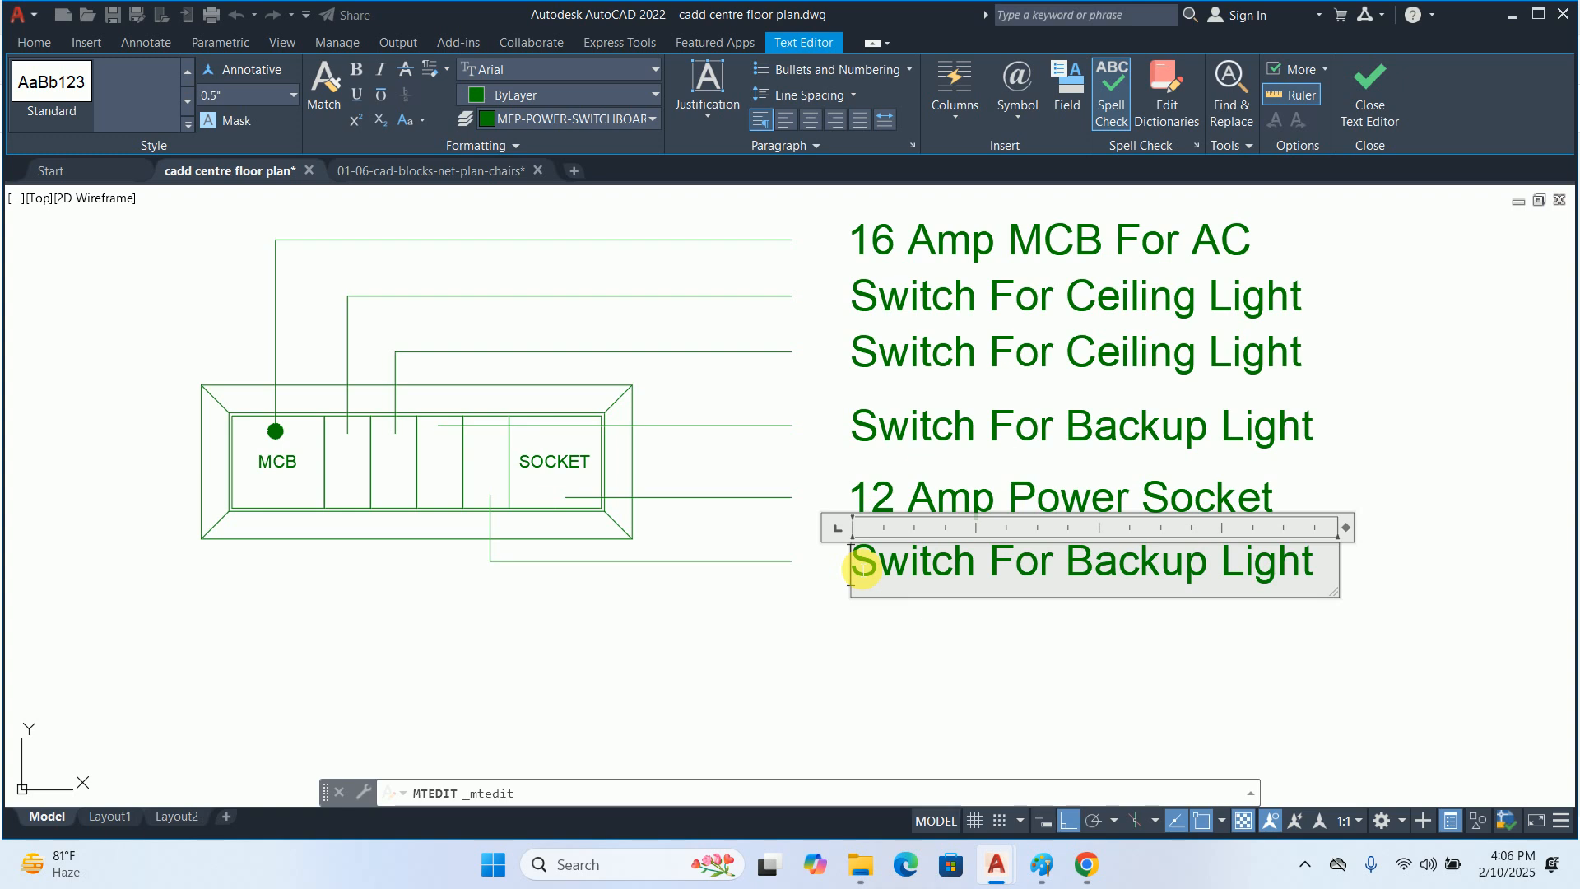
{"action": "type", "text": "12 Am"}
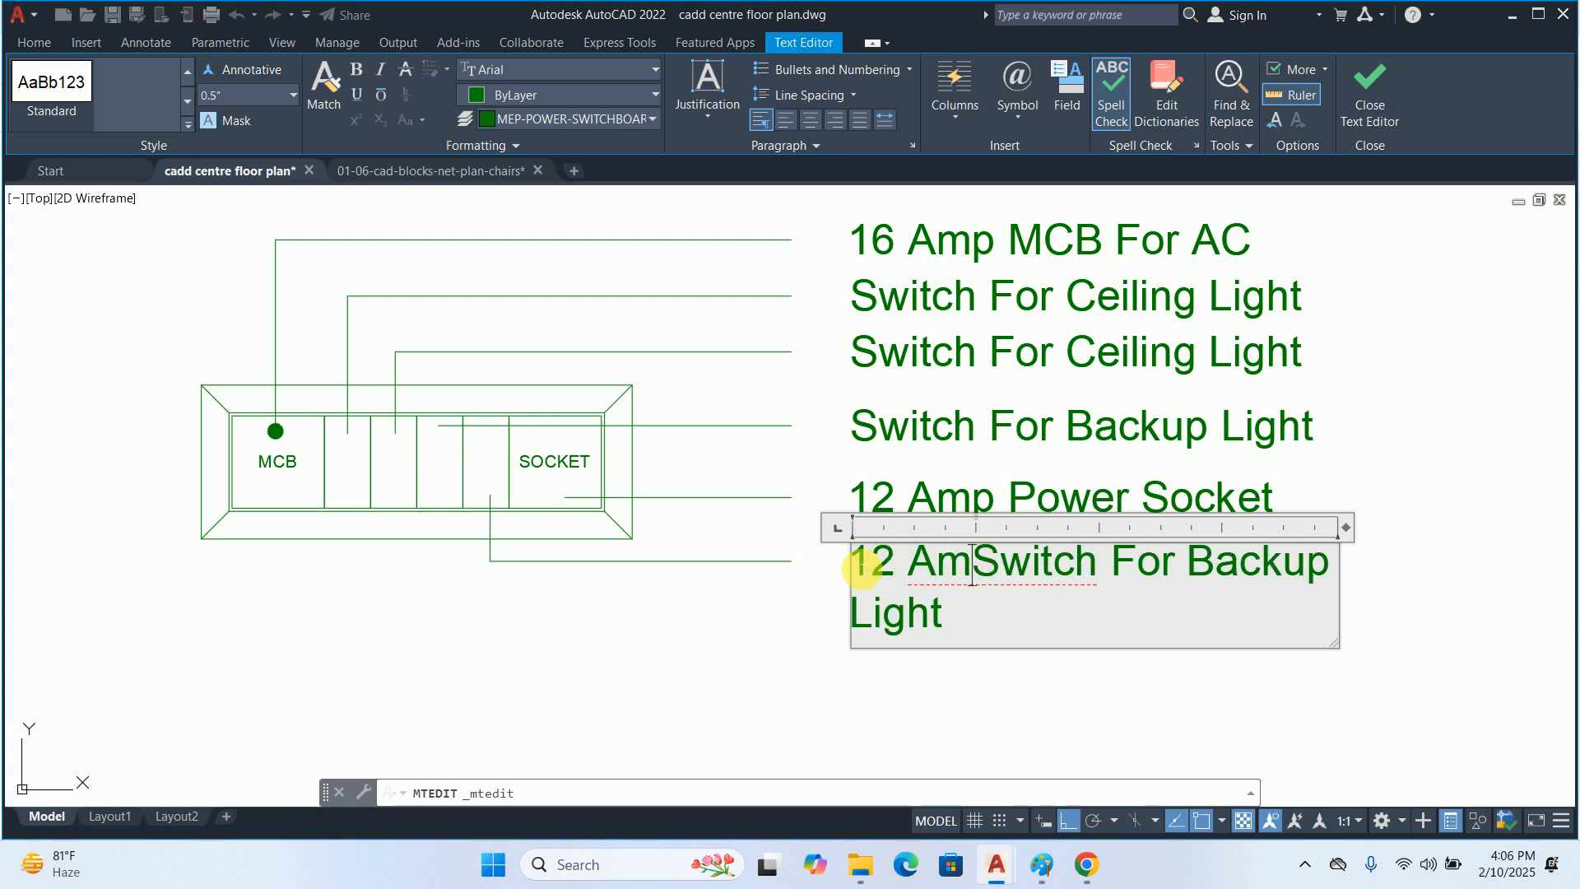
{"action": "type", "text": "p"}
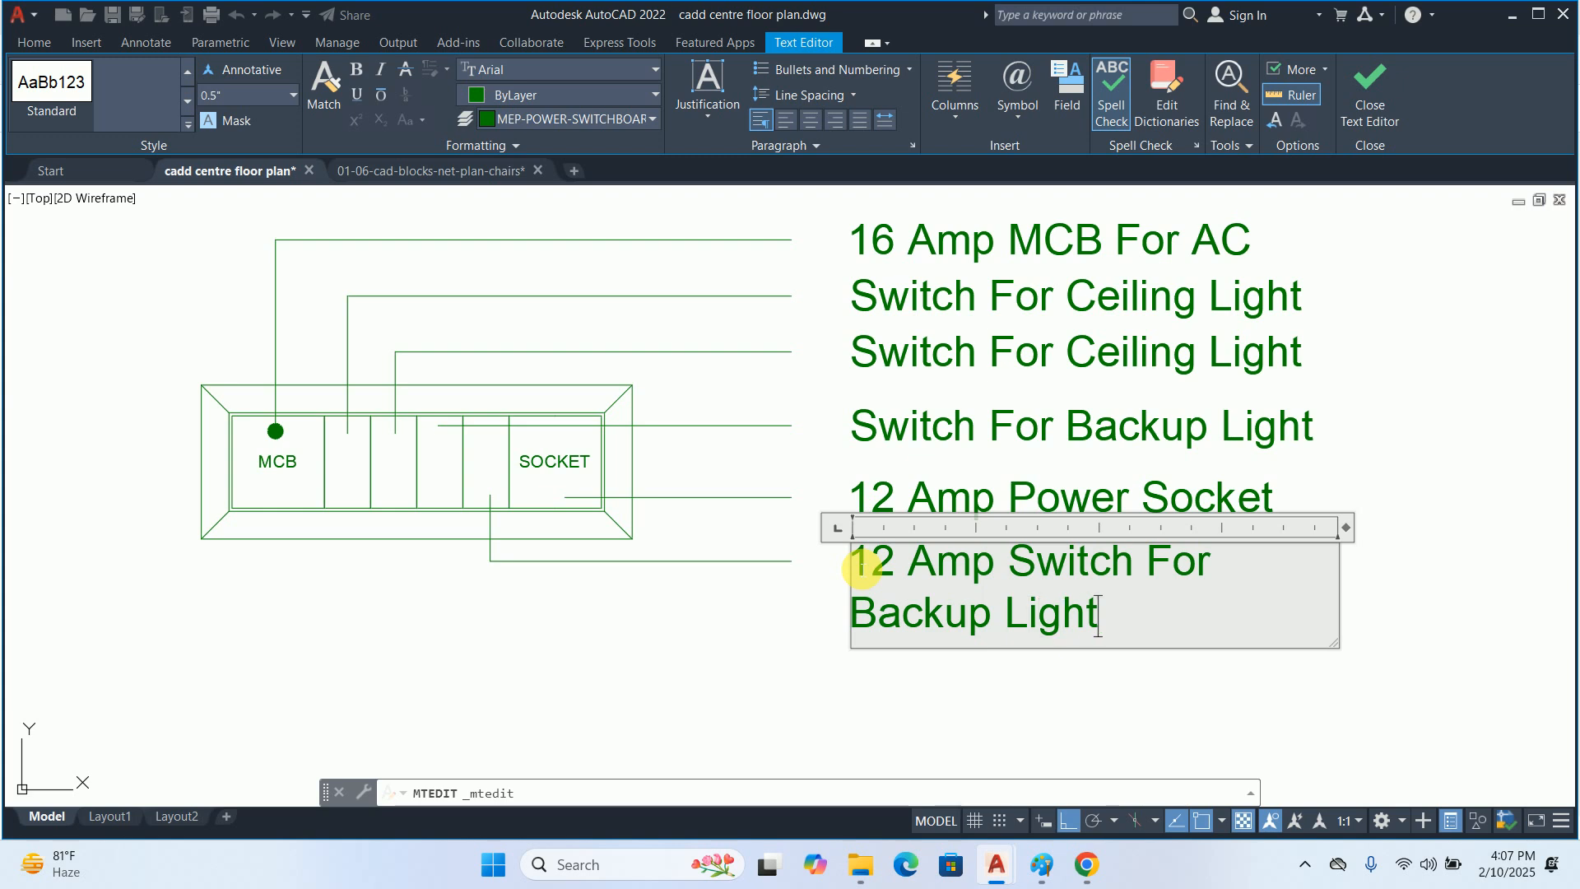
{"action": "key", "text": "BackSpace"}
{"action": "key", "text": "BackSpace"}
{"action": "key", "text": "BackSpace"}
{"action": "key", "text": "BackSpace"}
{"action": "key", "text": "BackSpace"}
{"action": "key", "text": "BackSpace"}
{"action": "key", "text": "BackSpace"}
{"action": "key", "text": "BackSpace"}
{"action": "key", "text": "BackSpace"}
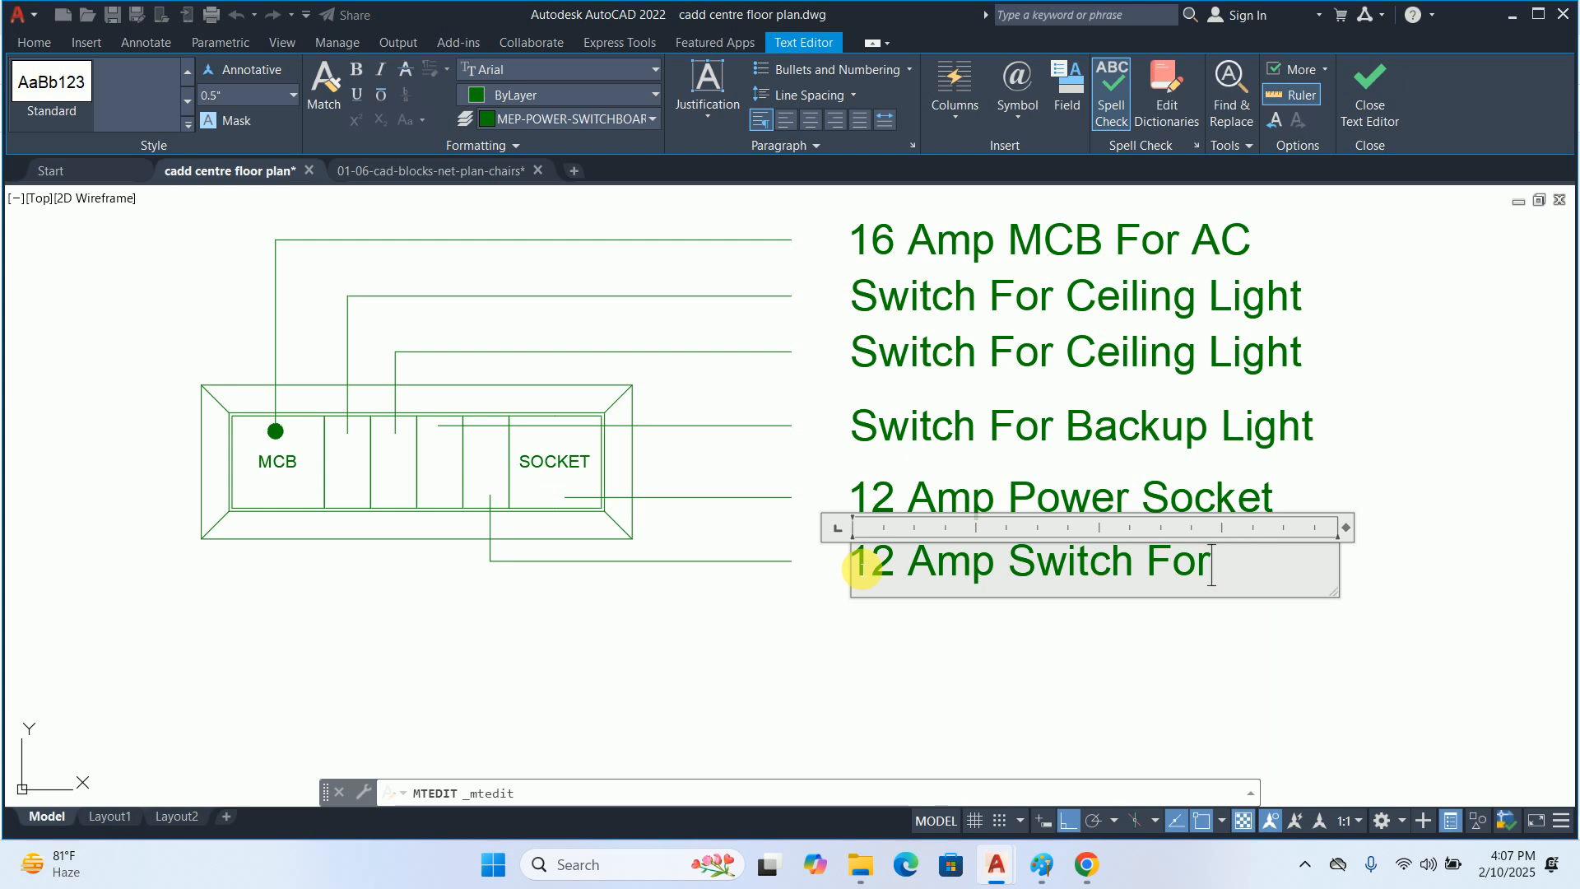
{"action": "type", "text": "P"}
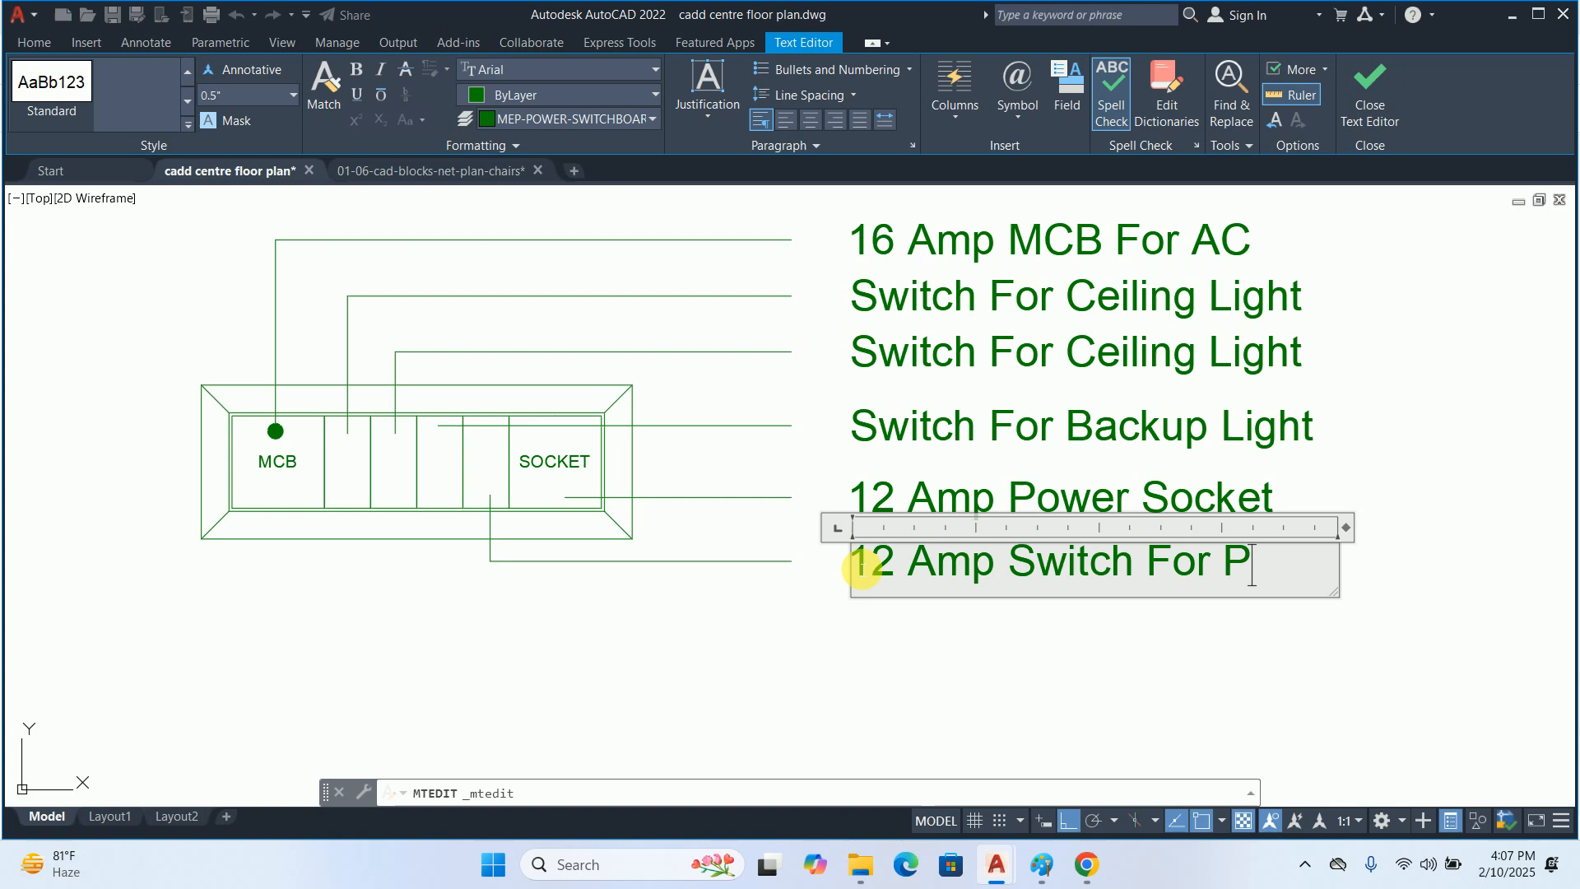
{"action": "type", "text": "ow"}
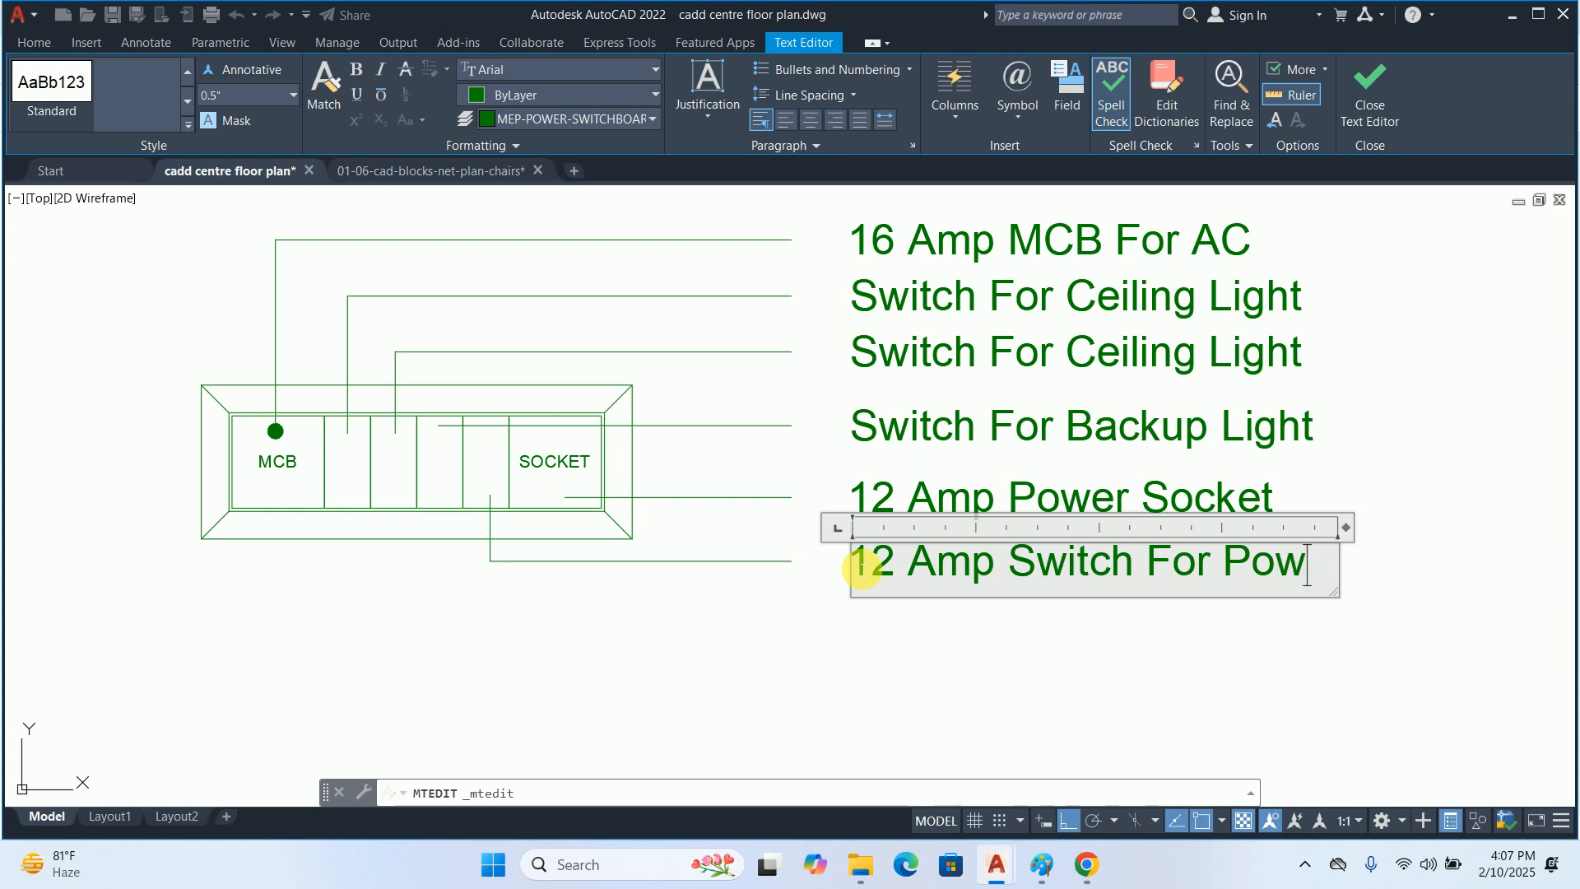
{"action": "type", "text": "et Socke"}
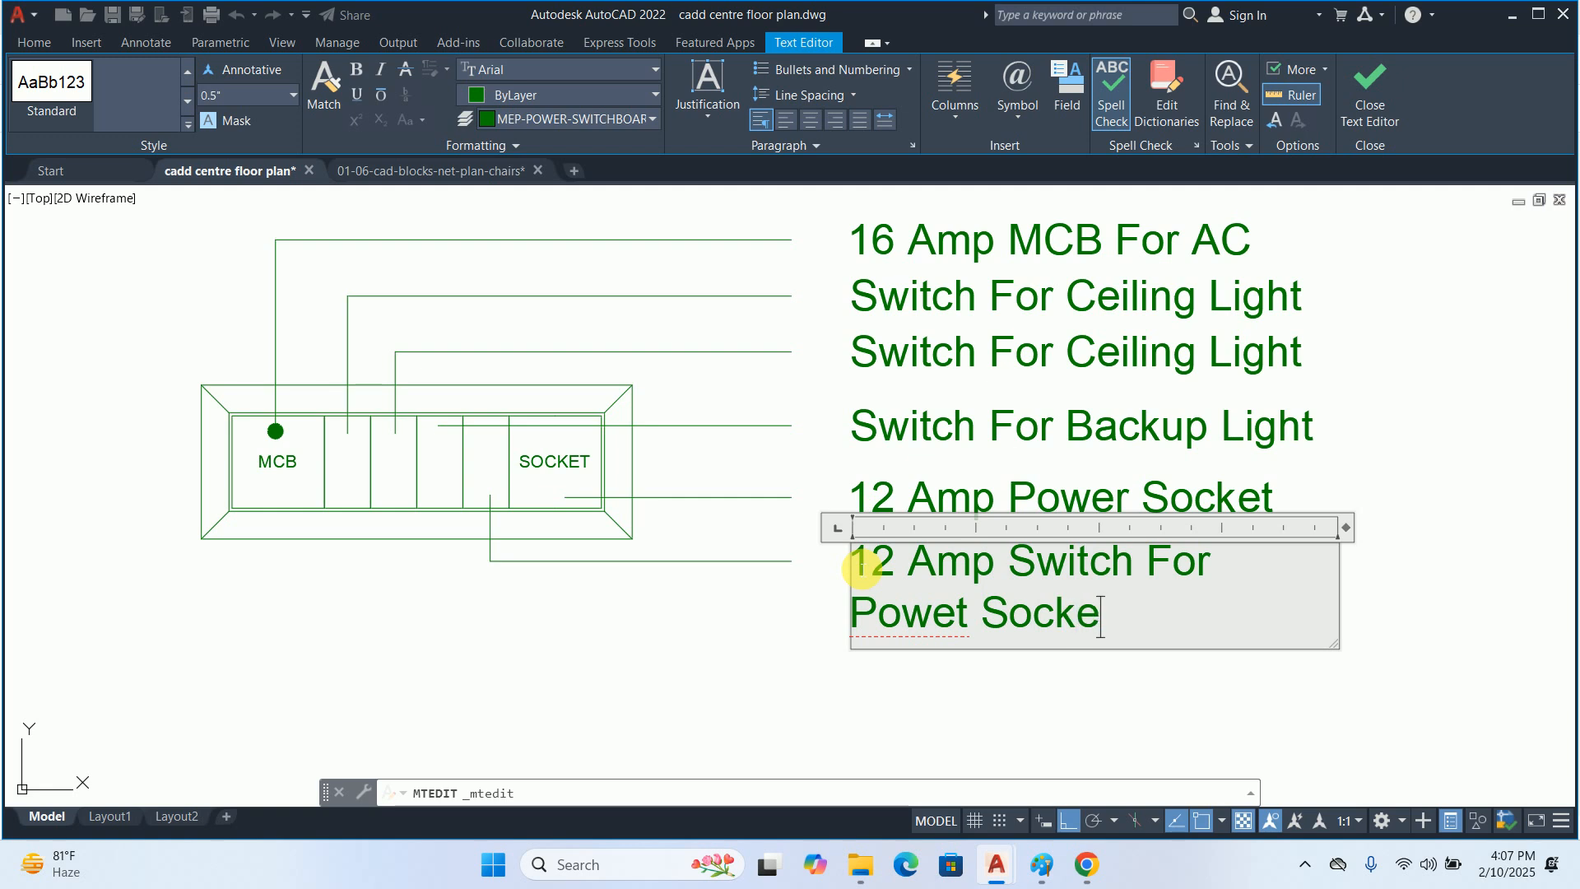
{"action": "left_click", "coordinate": [622, 645]}
{"action": "key", "text": "Escape"}
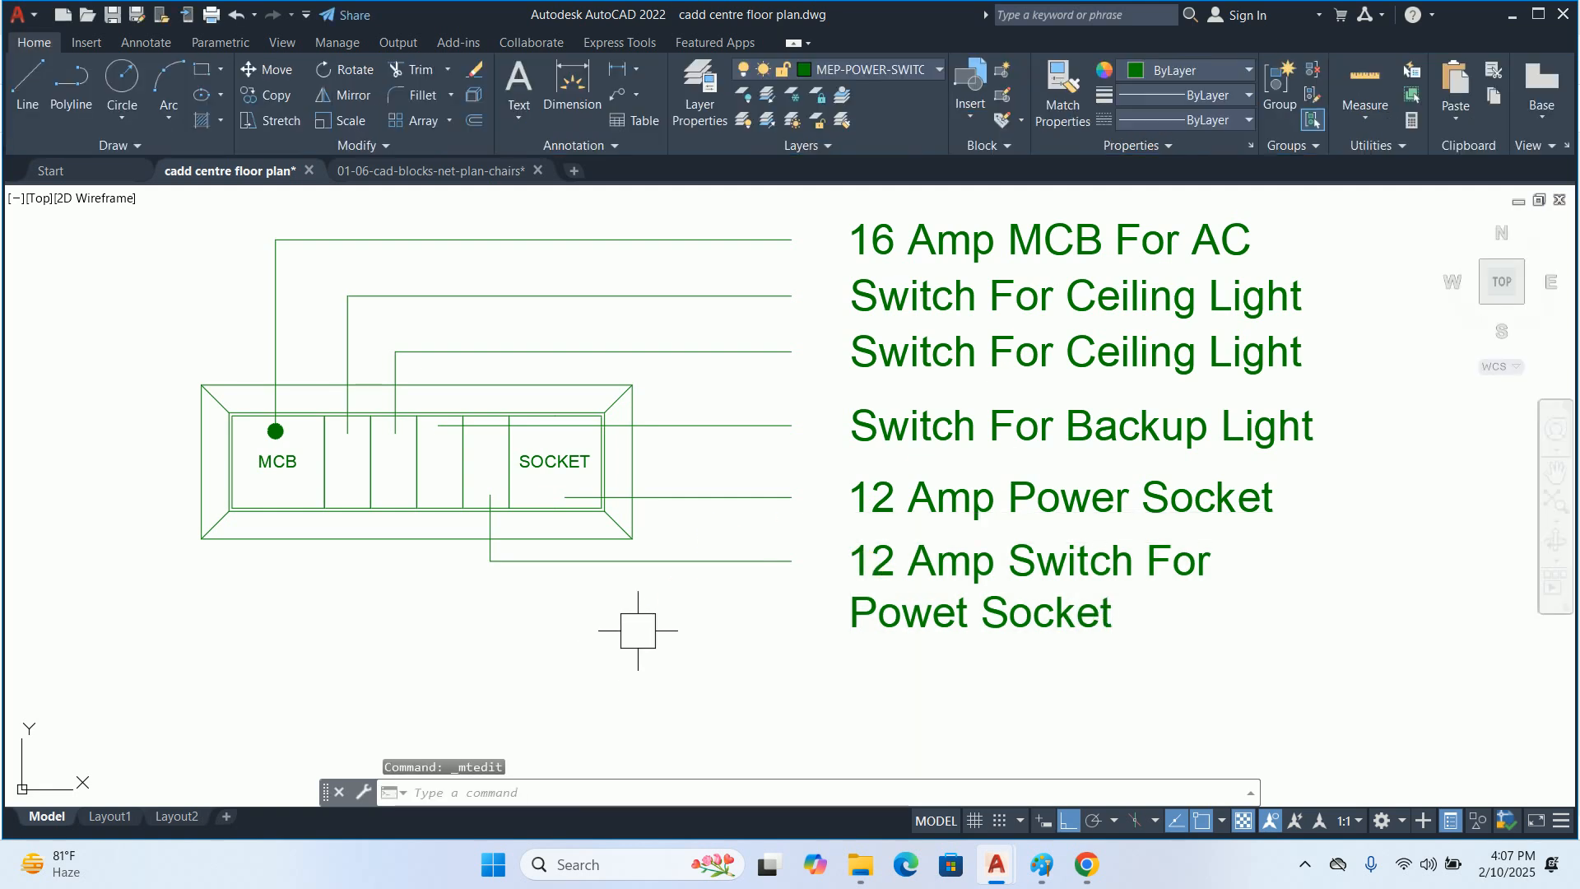
Widen the lowest label's text frame and correct "Powet" to "Power" in its text
{"action": "middle_click_drag", "start_coordinate": [821, 626], "coordinate": [382, 662]}
{"action": "scroll", "coordinate": [382, 662], "scroll_direction": "down", "scroll_amount": 2}
{"action": "left_click", "coordinate": [382, 661]}
{"action": "scroll", "coordinate": [381, 662], "scroll_direction": "up", "scroll_amount": 3}
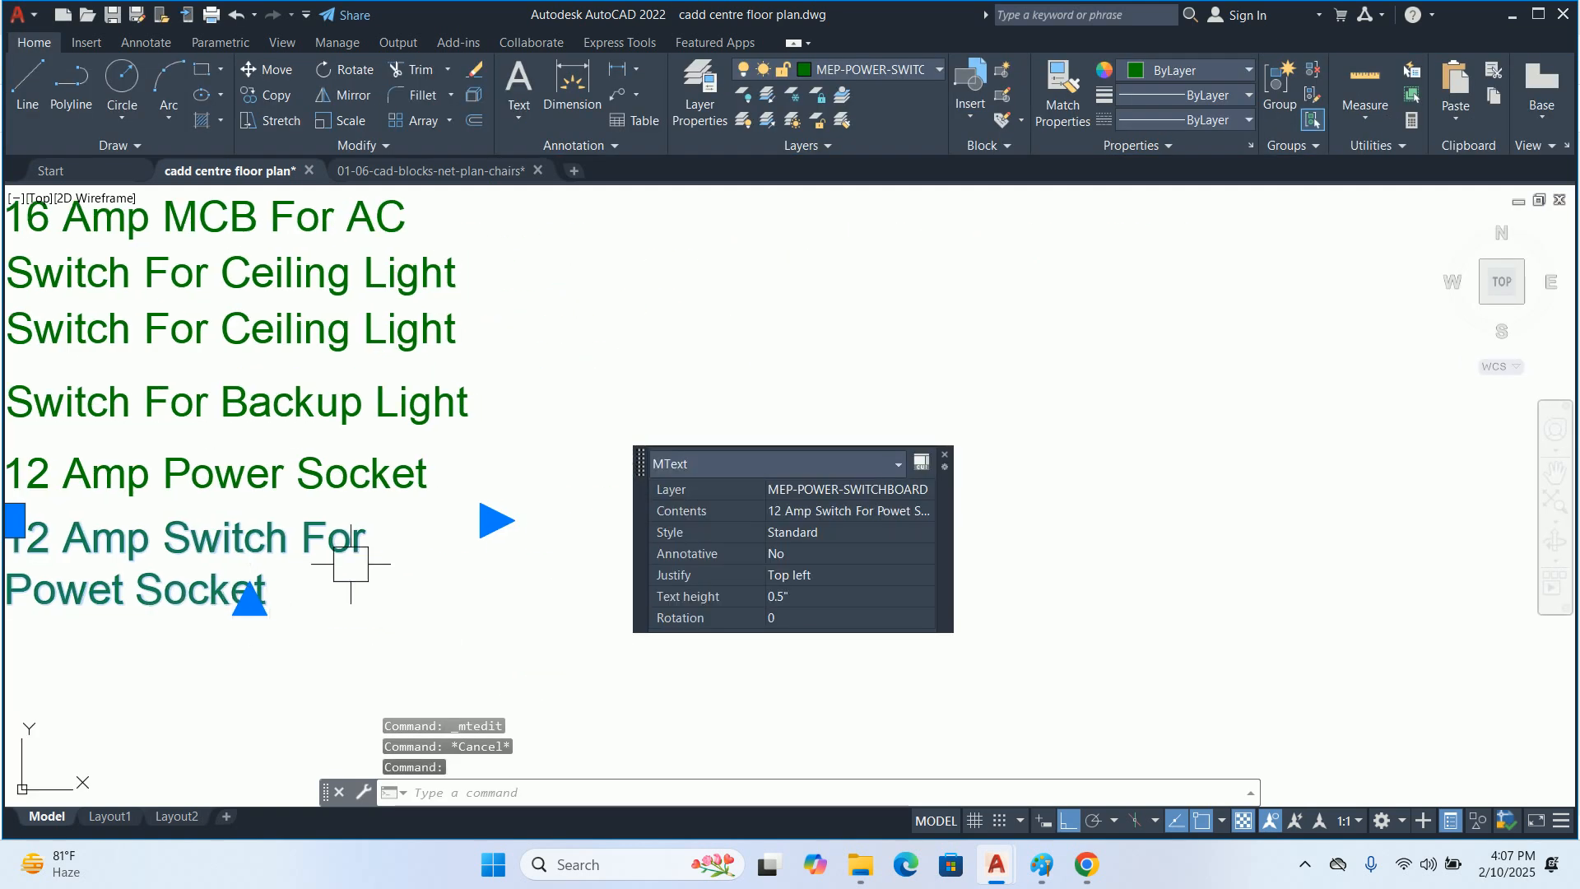
{"action": "left_click", "coordinate": [496, 520]}
{"action": "left_click", "coordinate": [635, 521]}
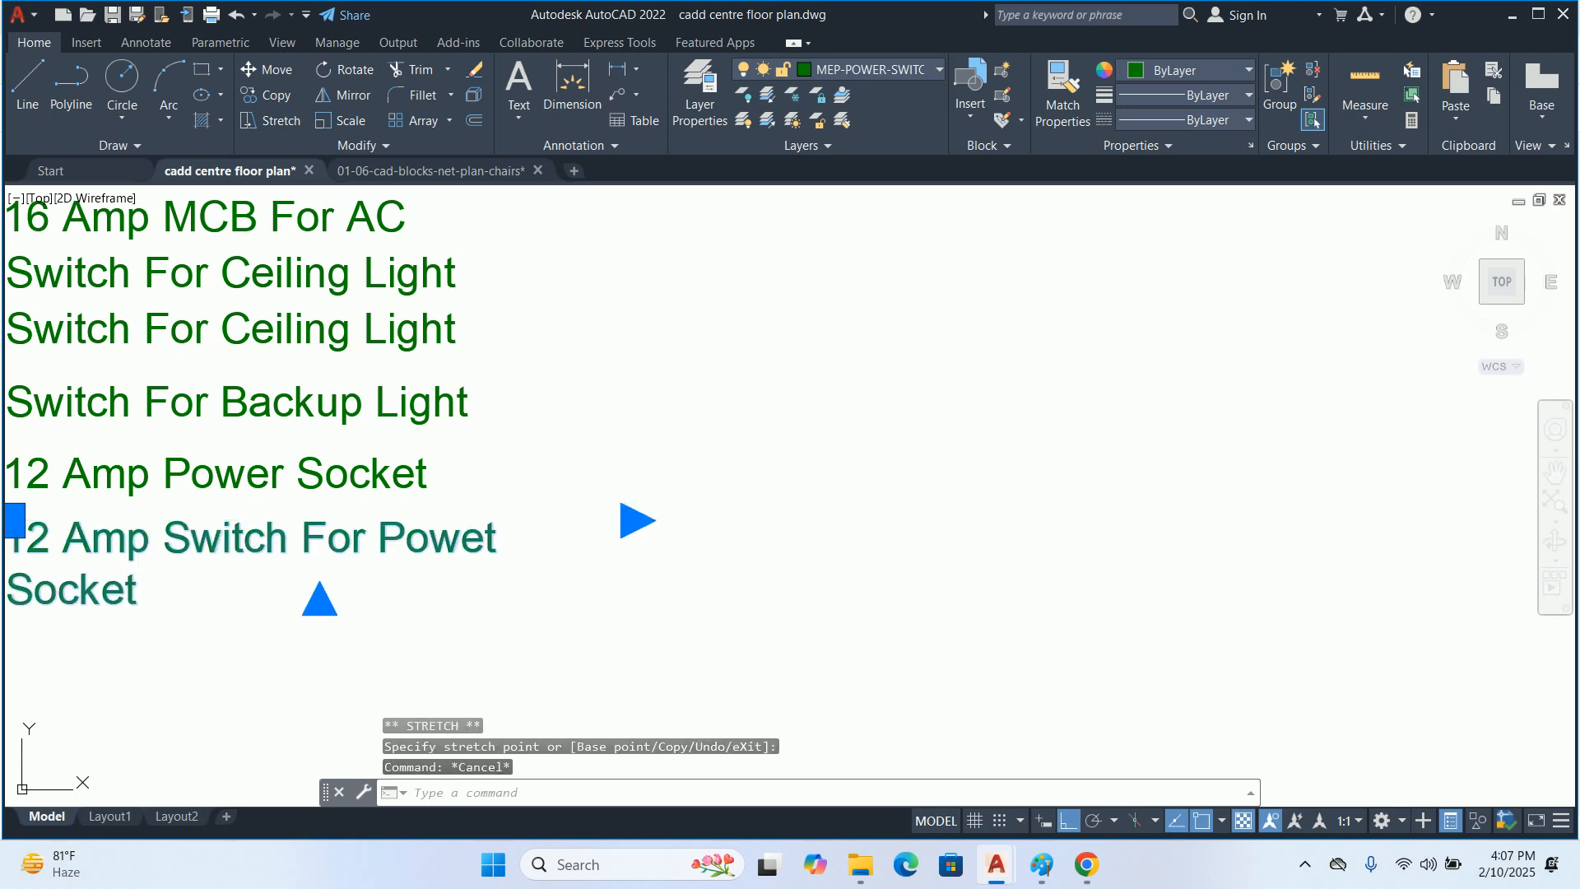
{"action": "double_click", "coordinate": [481, 548]}
{"action": "type", "text": "r"}
{"action": "key", "text": "Escape"}
{"action": "key", "text": "Escape"}
{"action": "scroll", "coordinate": [776, 448], "scroll_direction": "down", "scroll_amount": 5}
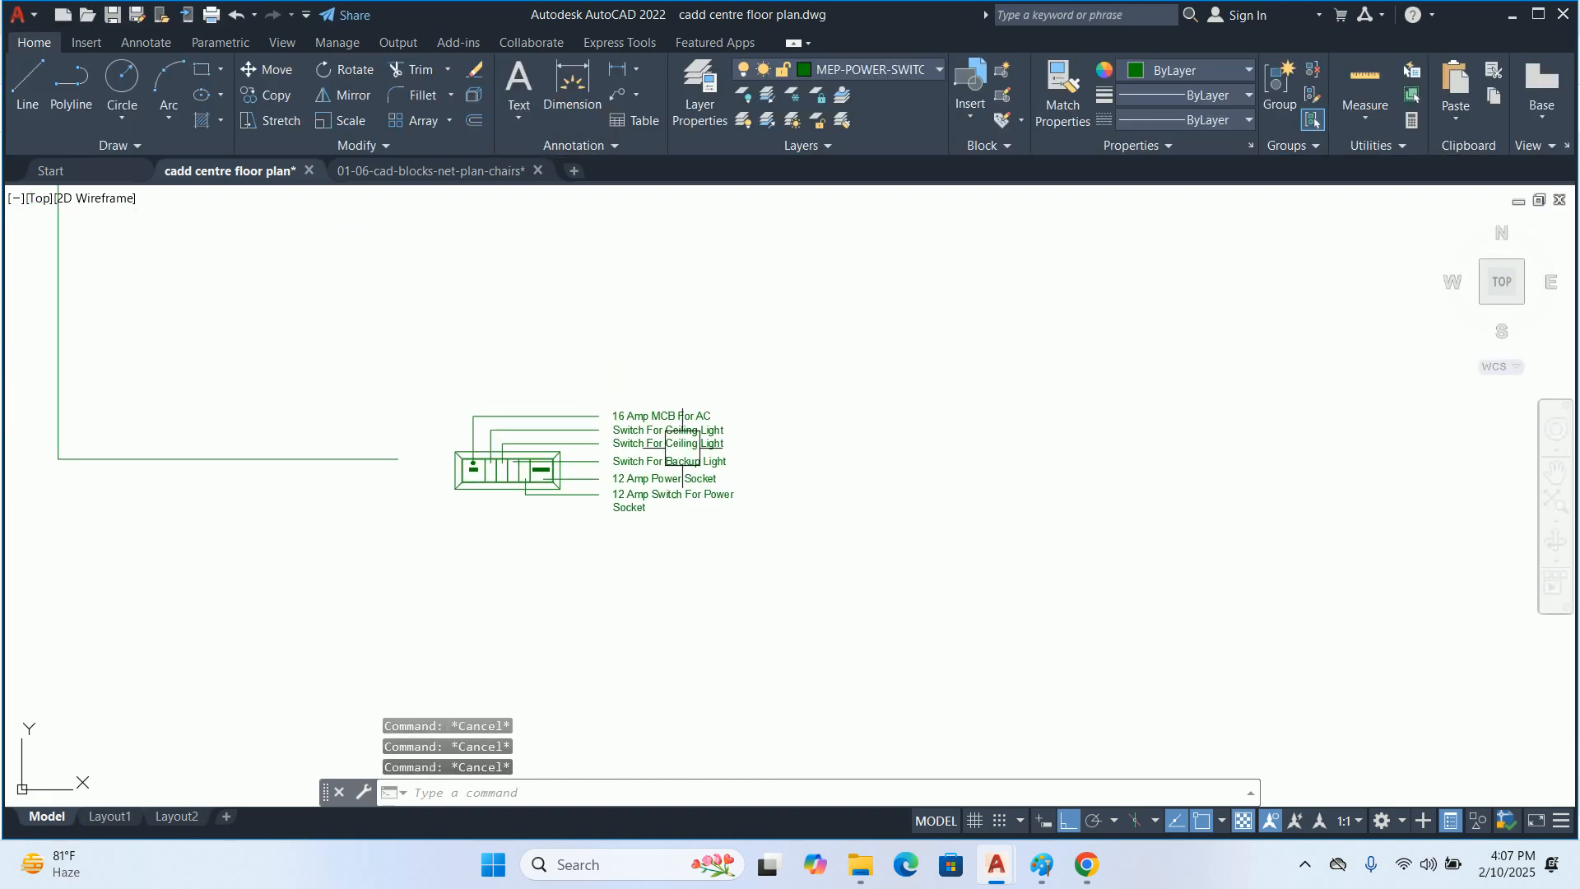
Match the properties of the dotted MCB leader onto the other five leaders of the switchboard
{"action": "type", "text": "ma"}
{"action": "key", "text": "Return"}
{"action": "scroll", "coordinate": [486, 458], "scroll_direction": "up", "scroll_amount": 5}
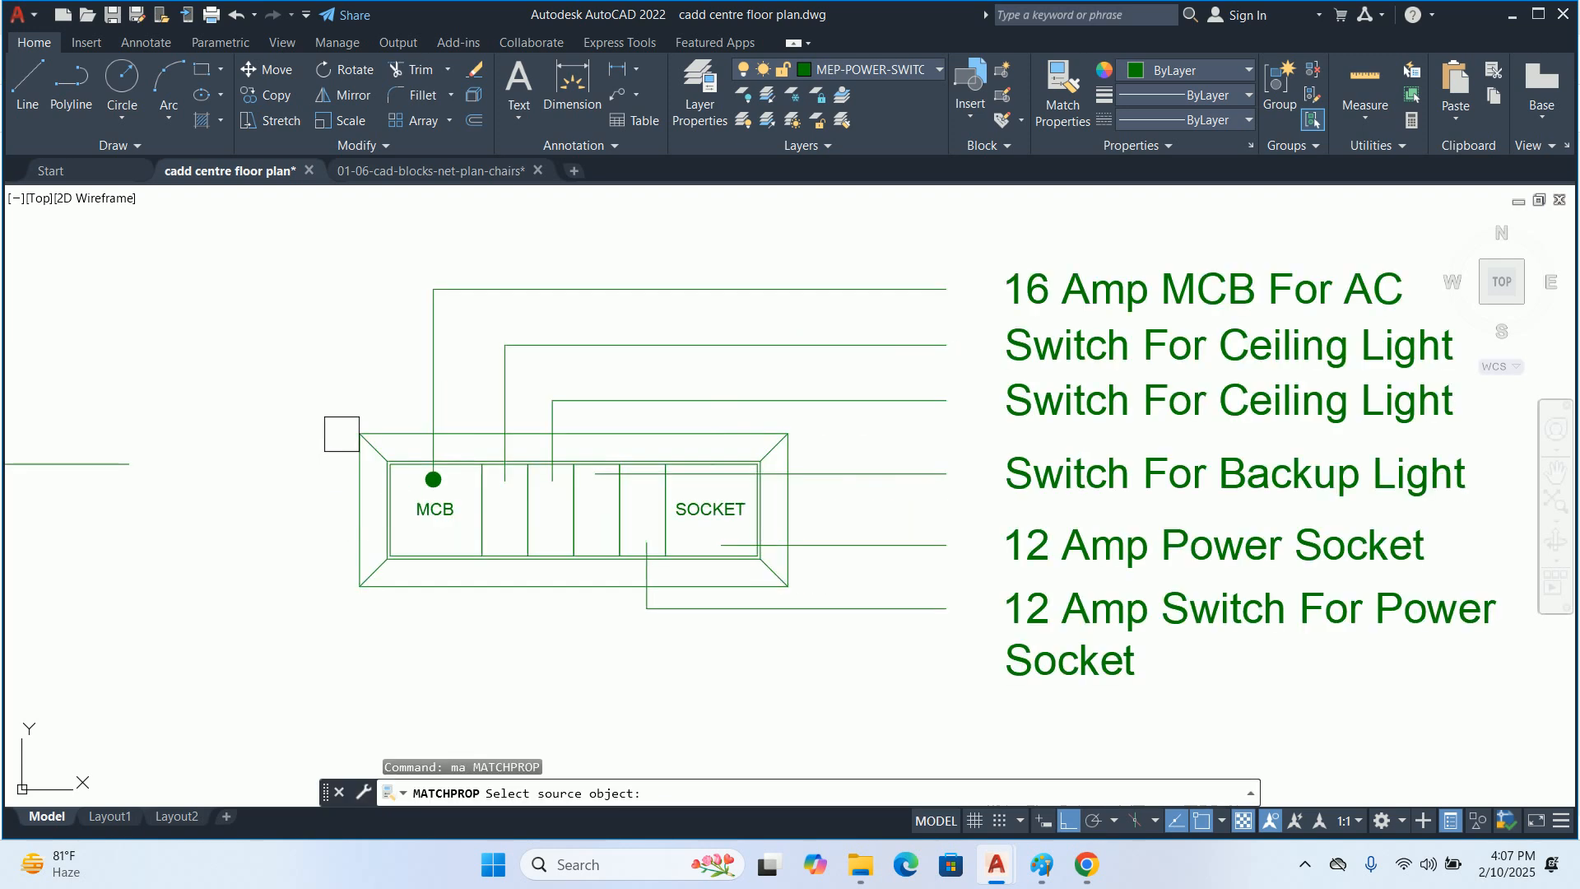
{"action": "left_click", "coordinate": [438, 376]}
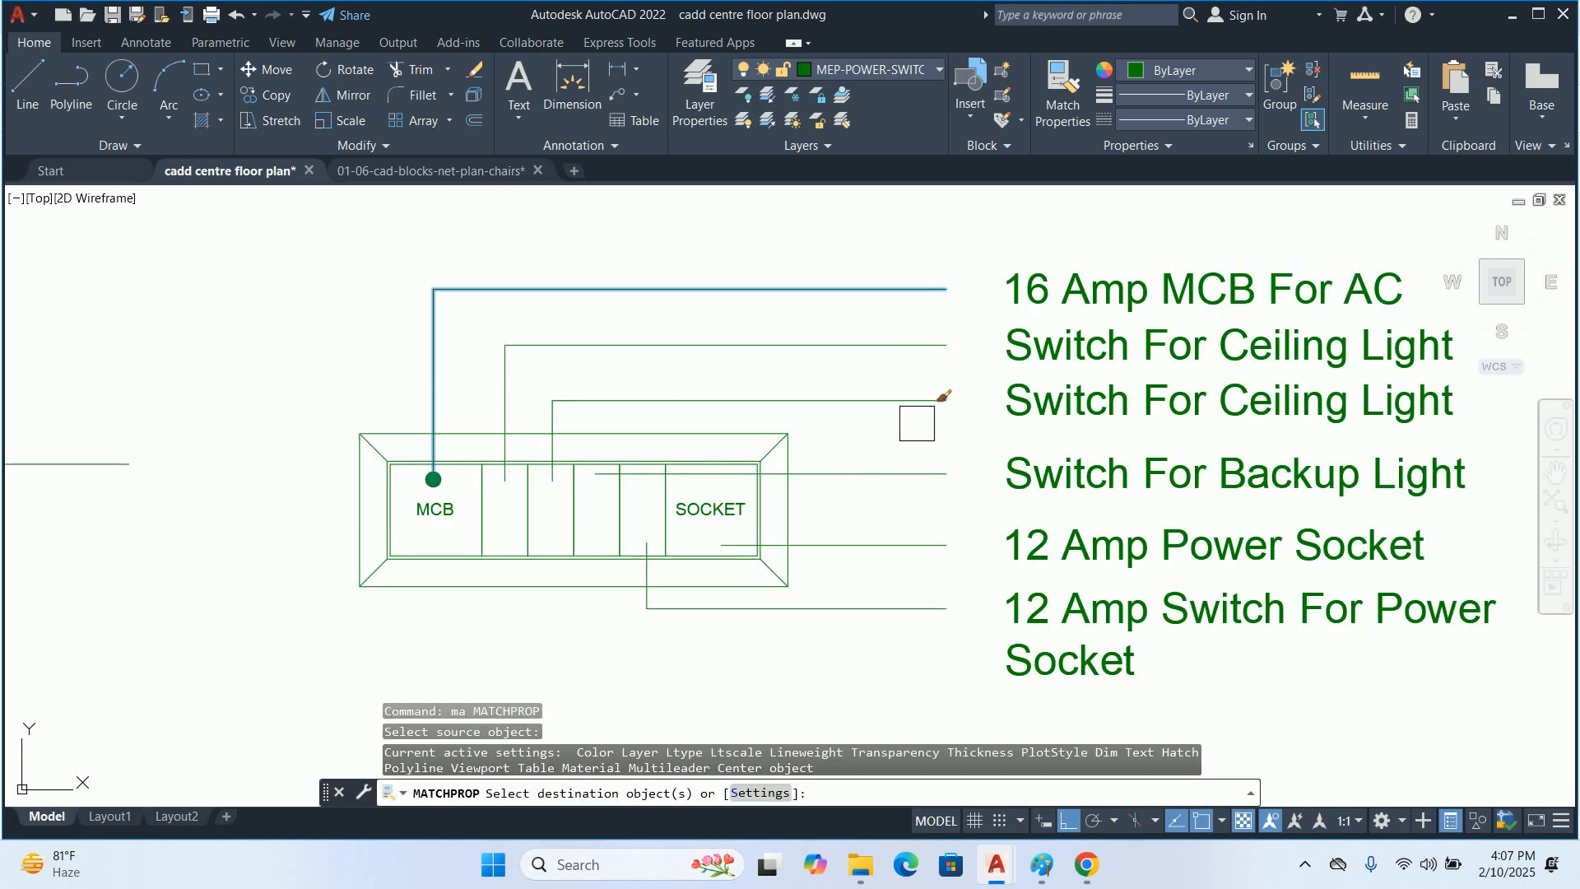
{"action": "left_click", "coordinate": [917, 682]}
{"action": "left_click", "coordinate": [851, 198]}
{"action": "key", "text": "Escape"}
{"action": "key", "text": "Escape"}
{"action": "scroll", "coordinate": [822, 293], "scroll_direction": "down", "scroll_amount": 4}
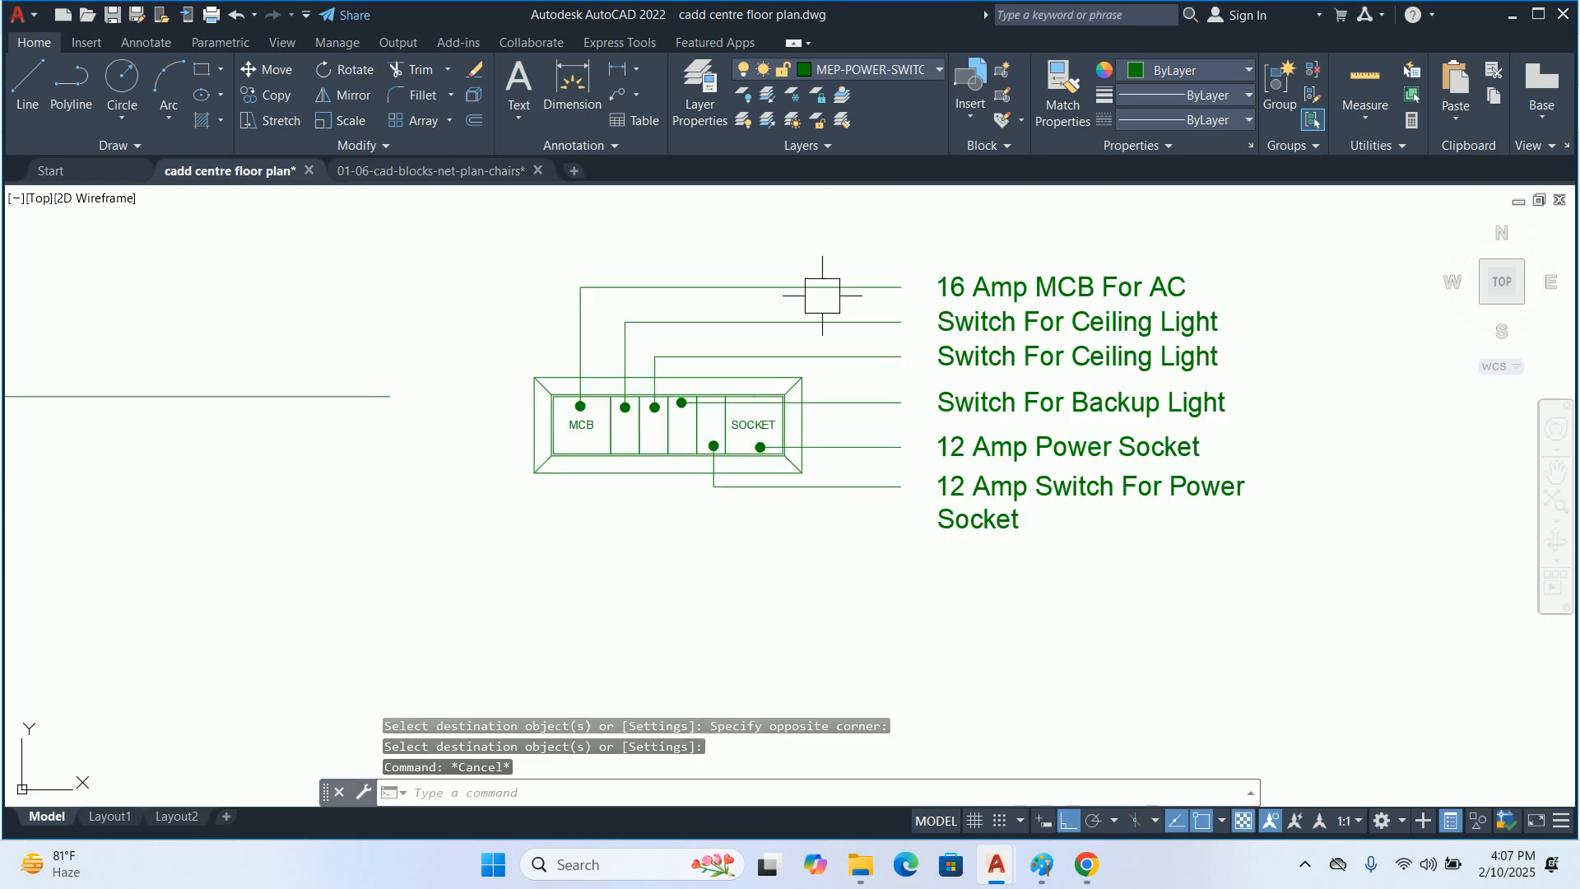
Copy the "16 Amp MCB For AC" label straight up, a short distance above the original
{"action": "middle_click_drag", "start_coordinate": [812, 339], "coordinate": [794, 364]}
{"action": "key", "text": "Escape"}
{"action": "key", "text": "Escape"}
{"action": "mouse_move", "coordinate": [796, 492]}
{"action": "middle_mouse_down"}
{"action": "mouse_move", "coordinate": [799, 474]}
{"action": "mouse_move", "coordinate": [769, 512]}
{"action": "middle_mouse_up"}
{"action": "type", "text": "co"}
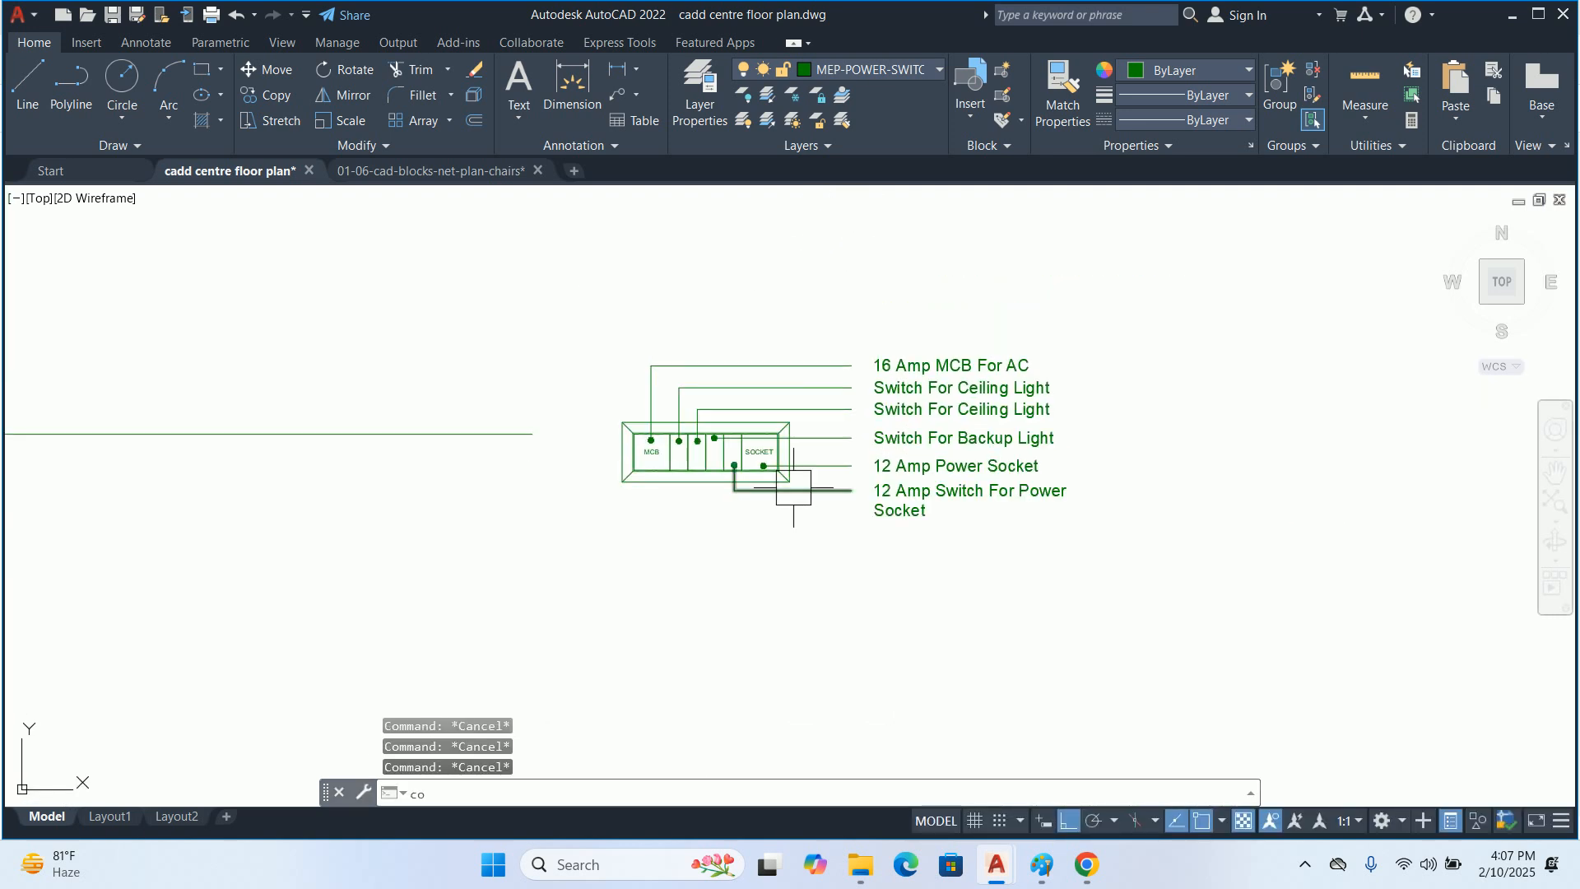
{"action": "key", "text": "Return"}
{"action": "left_click", "coordinate": [894, 364]}
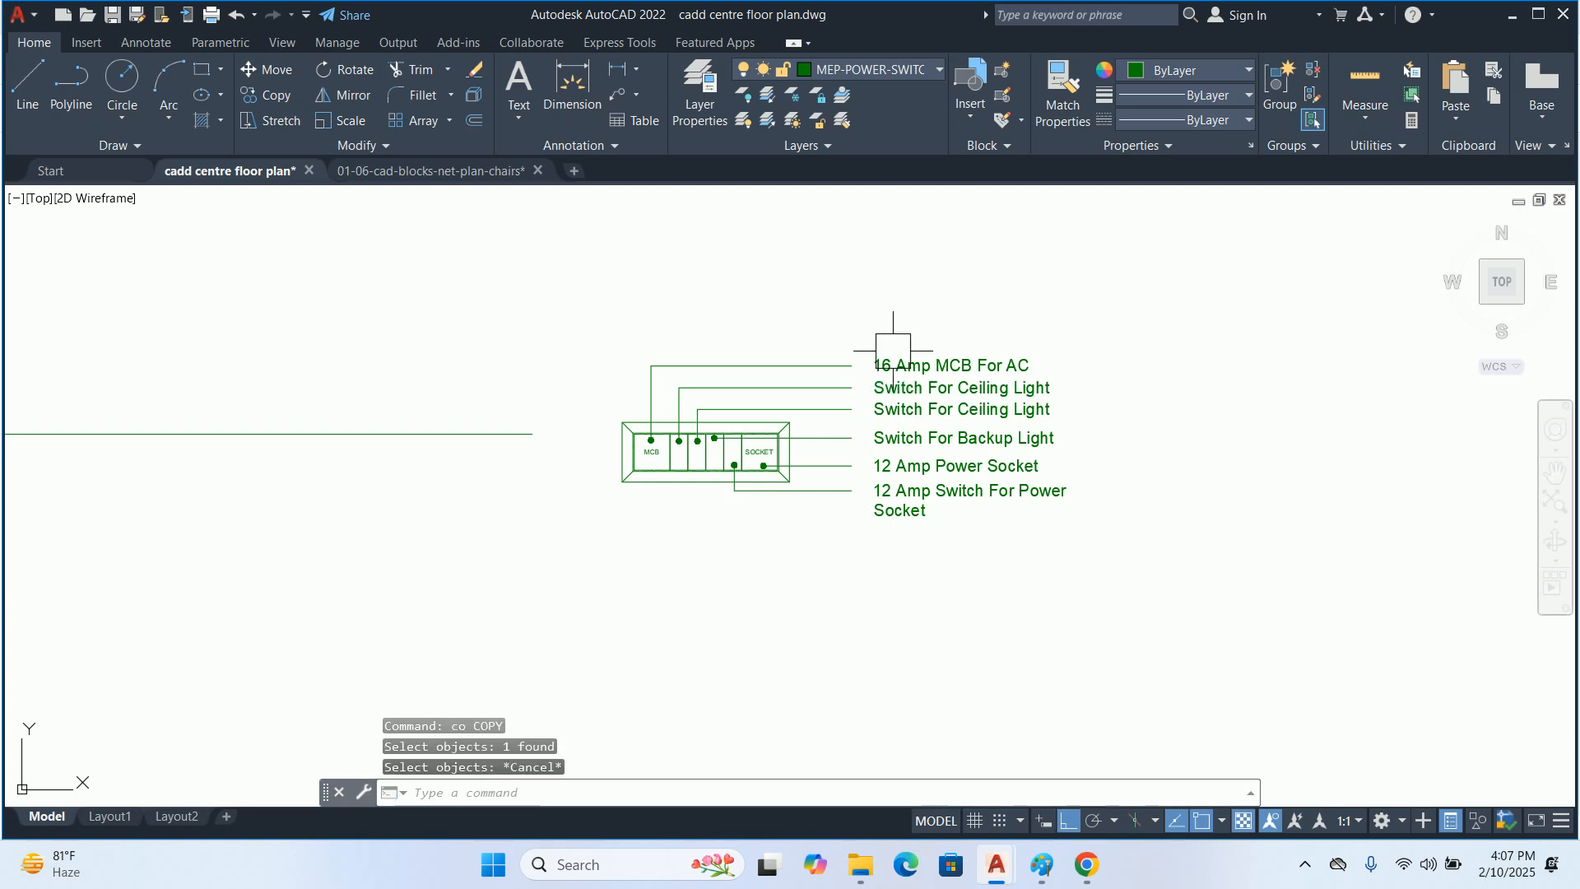
{"action": "key", "text": "Return"}
{"action": "left_click", "coordinate": [872, 333]}
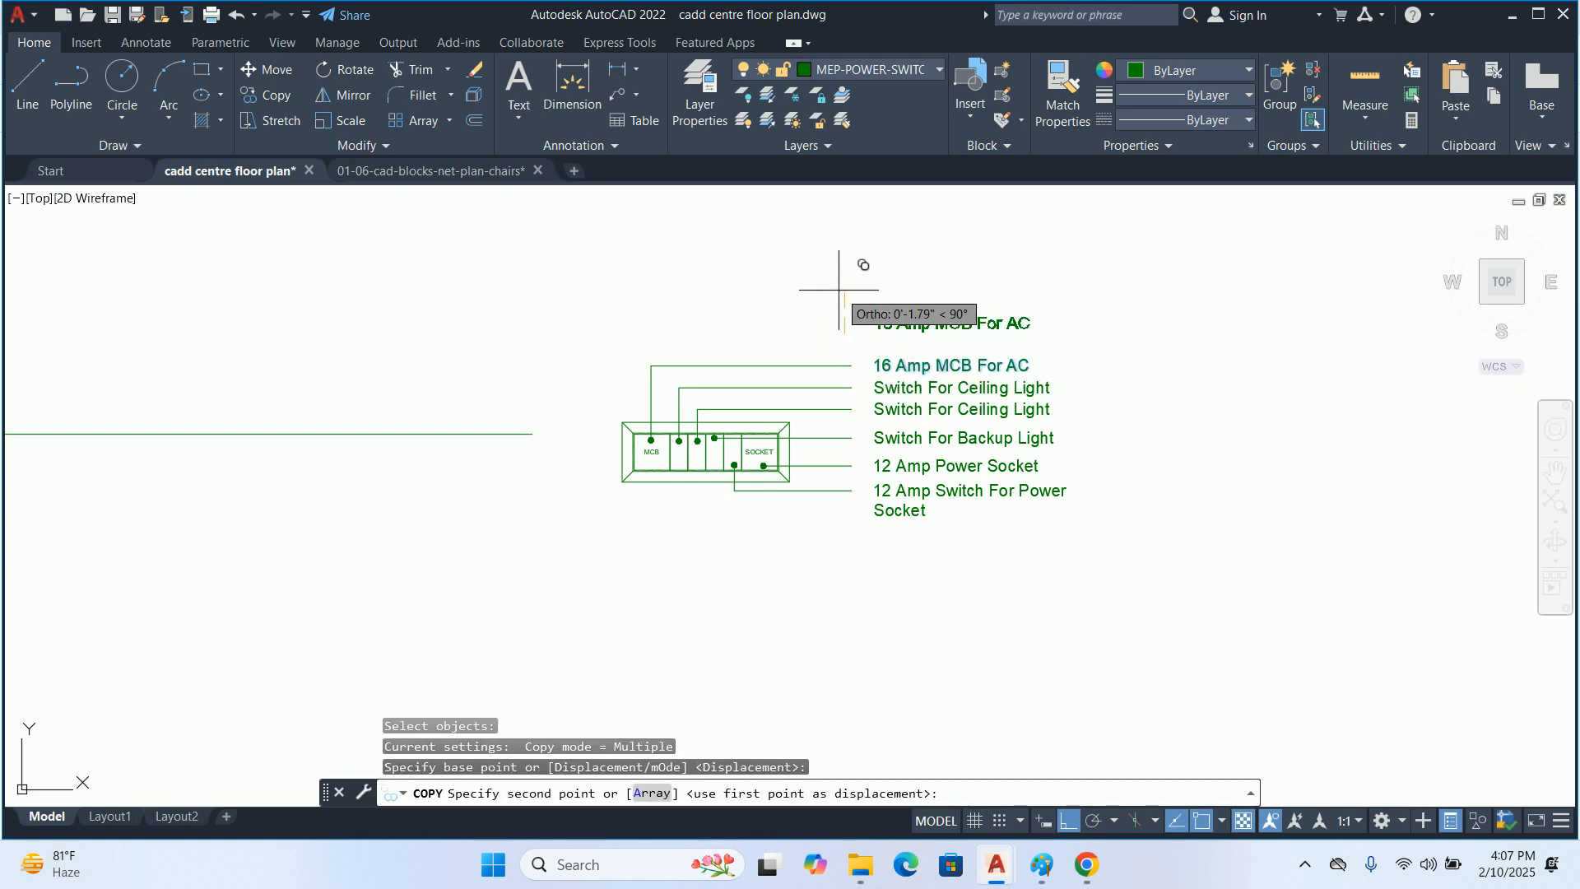
{"action": "left_click", "coordinate": [836, 297]}
{"action": "key", "text": "Escape"}
Move the copied "16 Amp MCB For AC" label horizontally so that it sits above the switchboard block
{"action": "type", "text": "m"}
{"action": "key", "text": "Return"}
{"action": "left_click", "coordinate": [905, 329]}
{"action": "key", "text": "Return"}
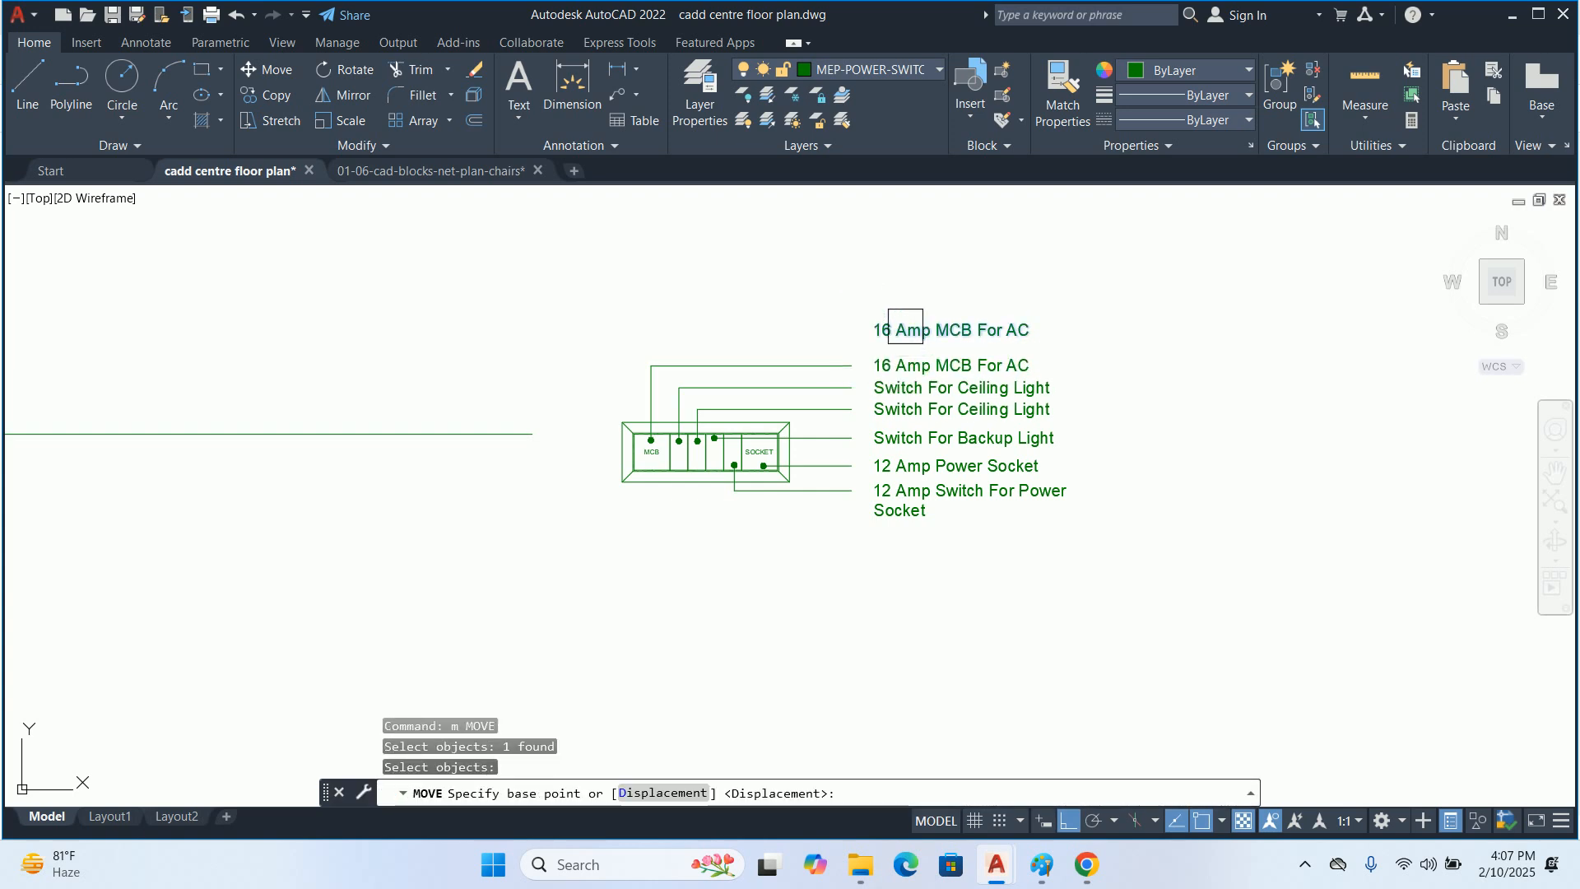
{"action": "left_click", "coordinate": [905, 327]}
{"action": "left_click", "coordinate": [626, 300]}
{"action": "key", "text": "Escape"}
Set the text height of the label above the switchboard to 0.75" and widen its text frame
{"action": "left_click", "coordinate": [640, 335]}
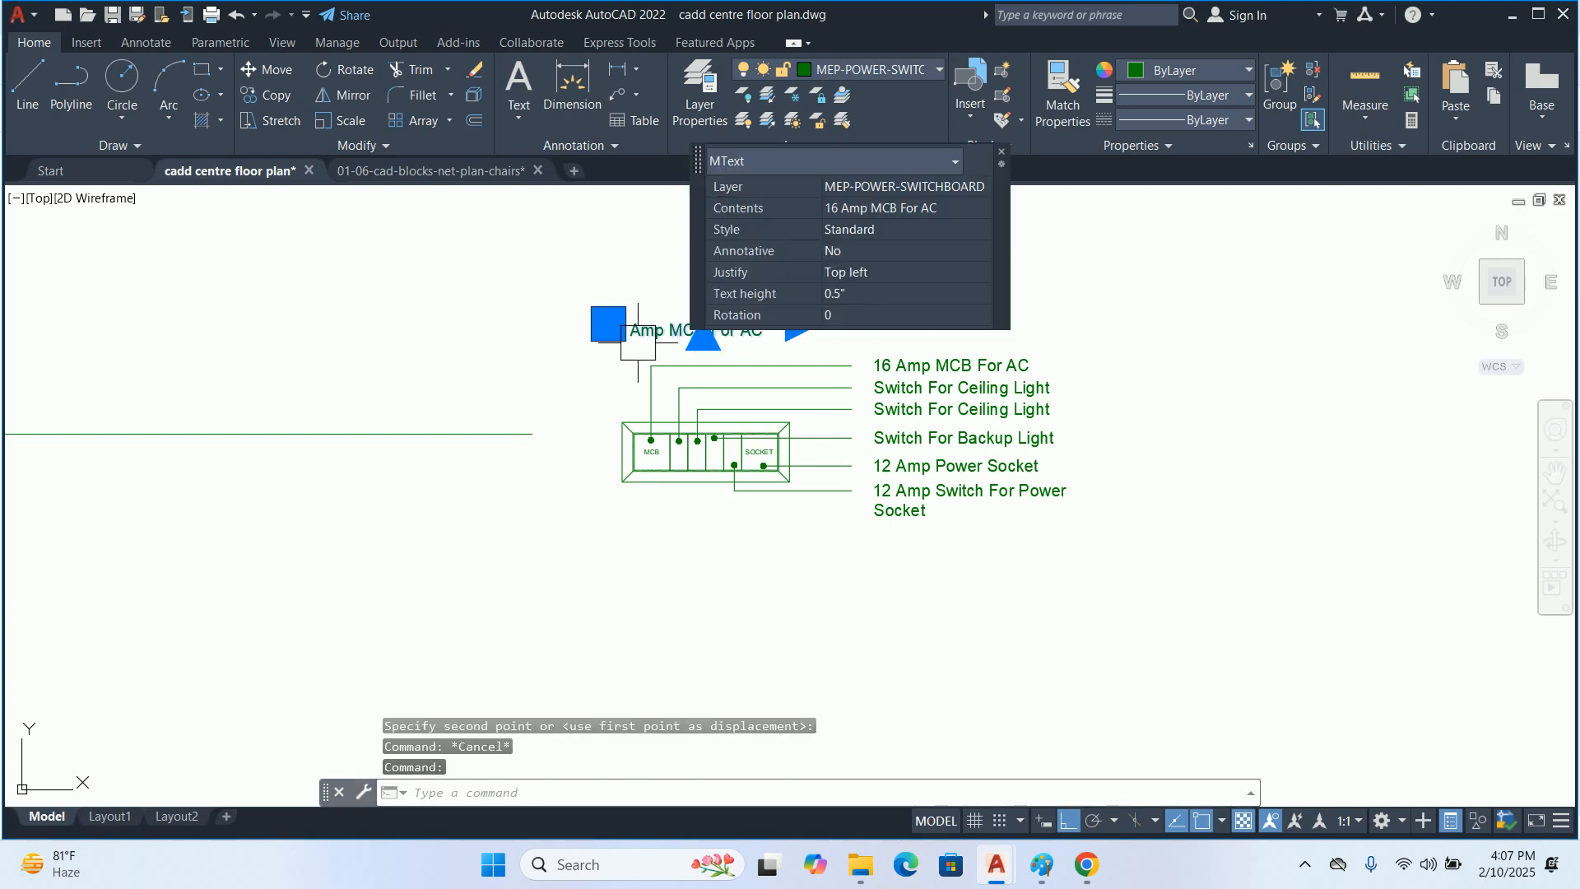
{"action": "left_click", "coordinate": [874, 301]}
{"action": "type", "text": "."}
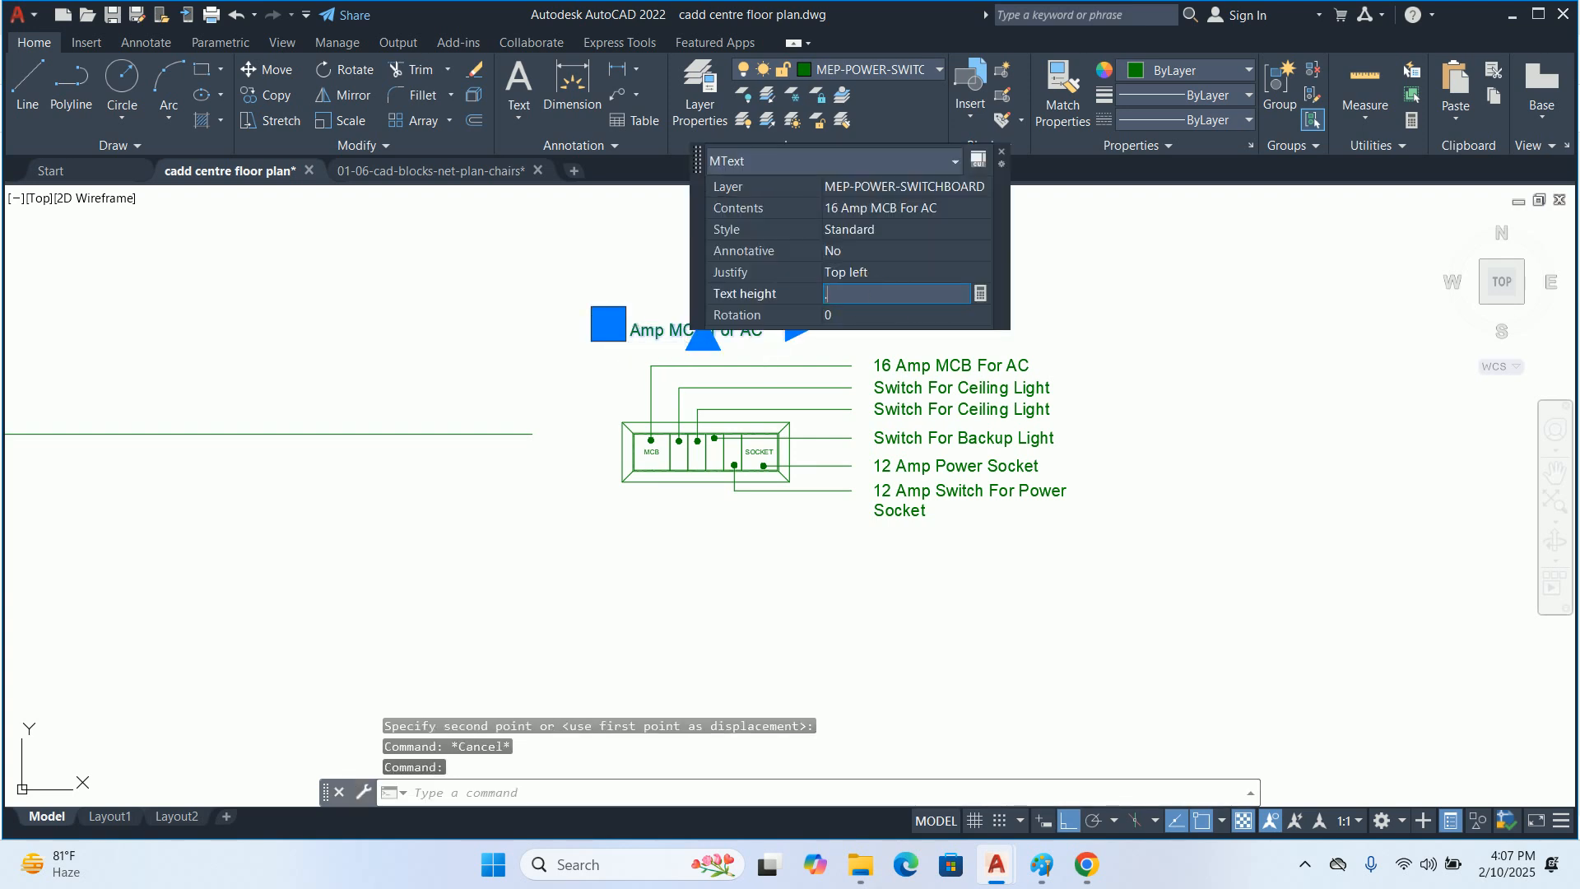
{"action": "type", "text": "75"}
{"action": "key", "text": "Tab"}
{"action": "middle_click_drag", "start_coordinate": [725, 362], "coordinate": [675, 392]}
{"action": "left_click", "coordinate": [753, 354]}
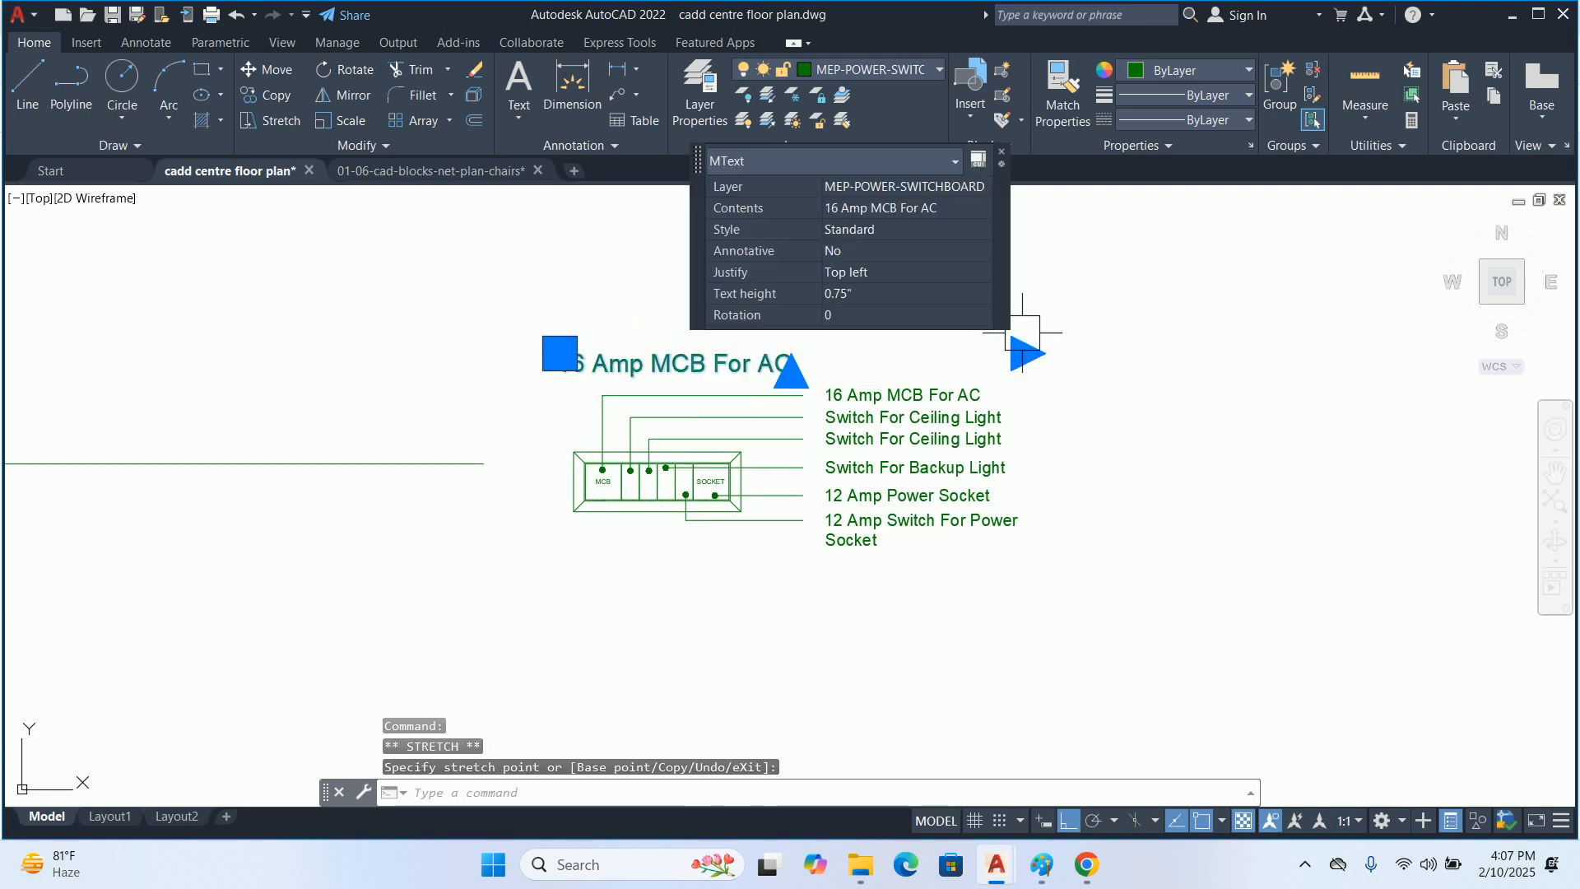
Make the text above the switchboard bold and underlined
{"action": "double_click", "coordinate": [635, 372]}
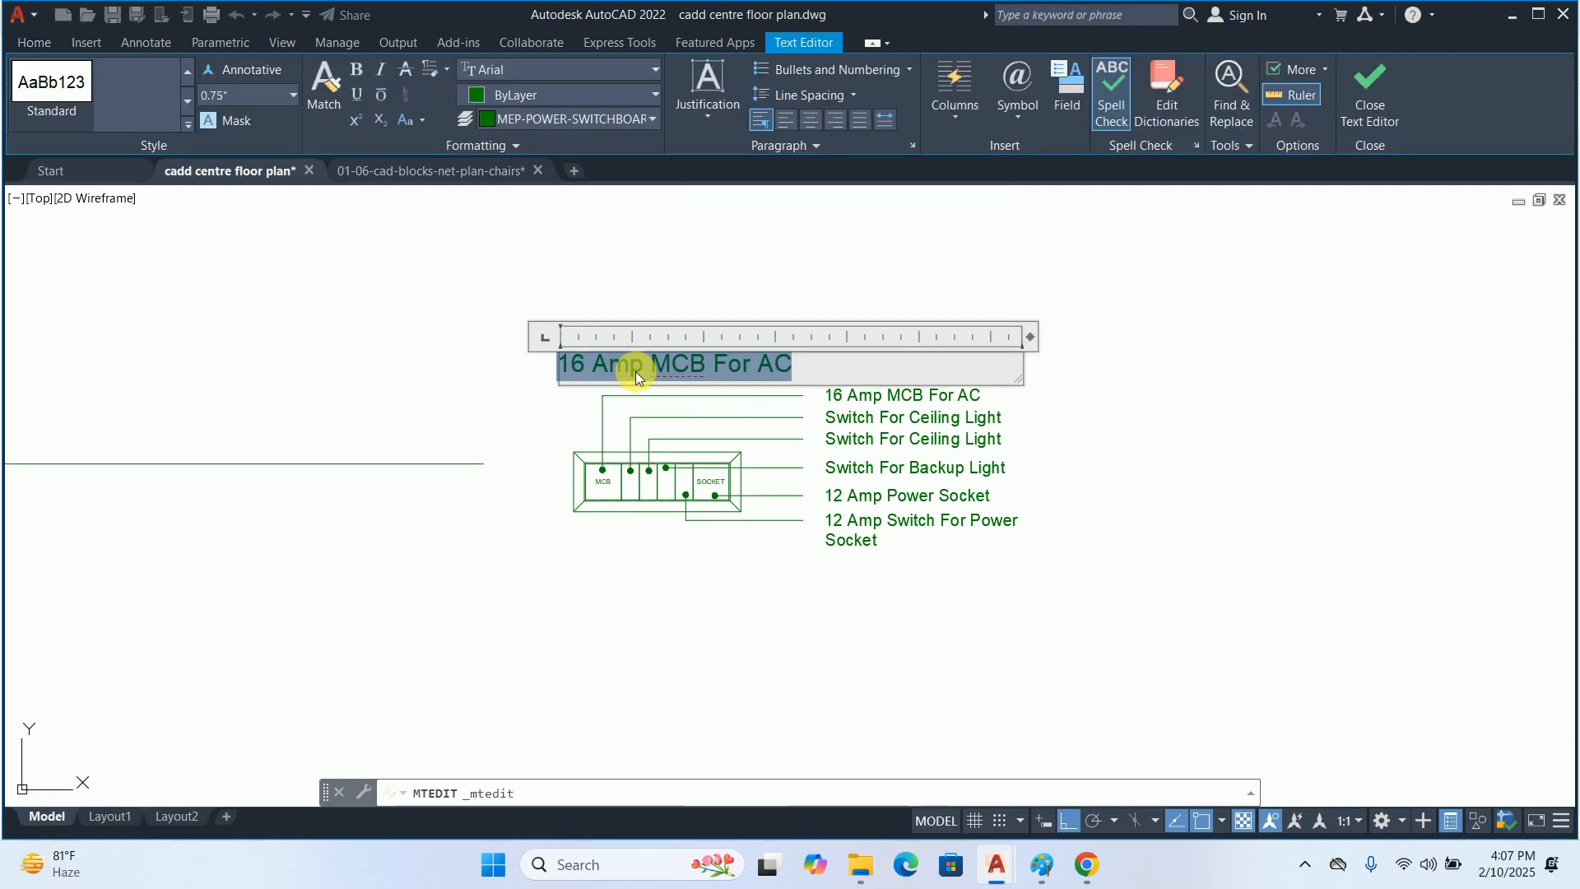
{"action": "left_click", "coordinate": [365, 73]}
{"action": "left_click", "coordinate": [359, 96]}
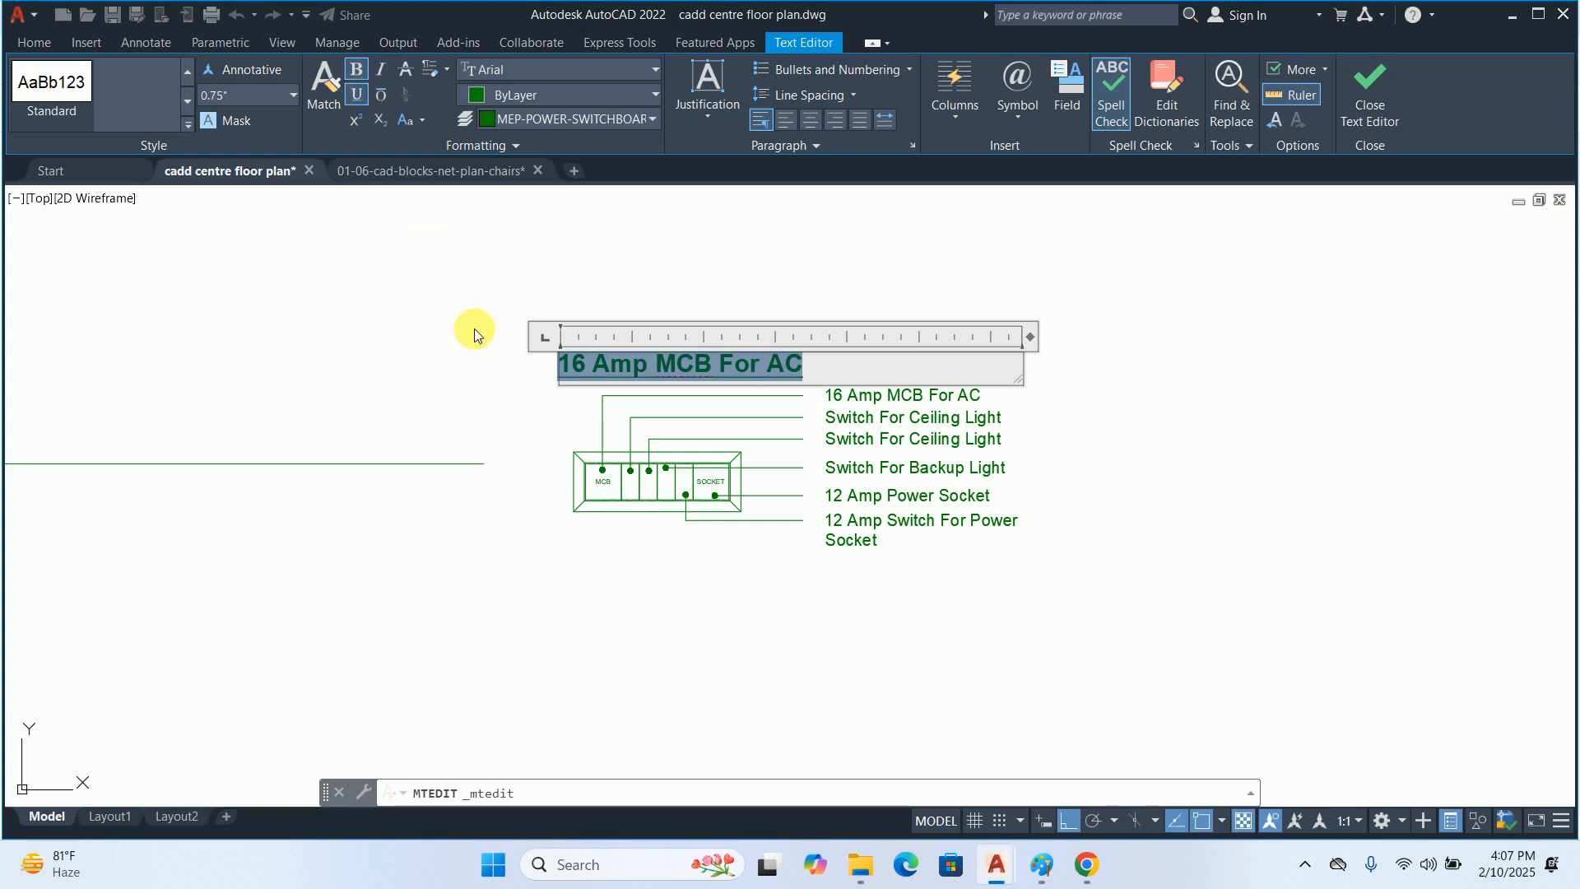
Replace the text above the switchboard with the title "8 modular Switch Board @ 1200mm From FFL"
{"action": "key", "text": "BackSpace"}
{"action": "type", "text": "8"}
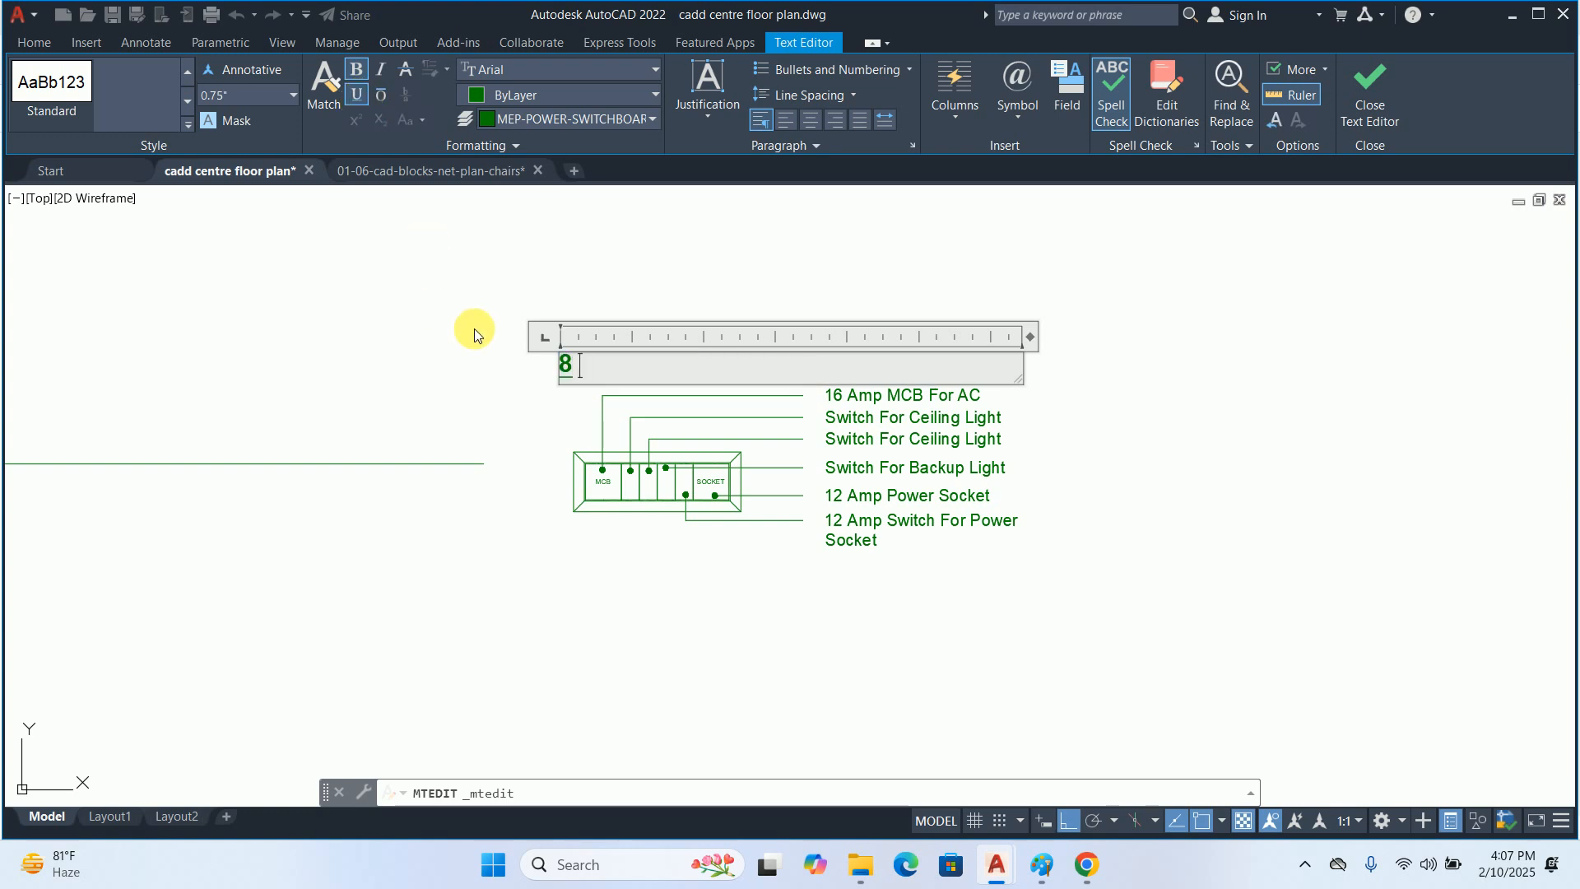
{"action": "type", "text": " modular "}
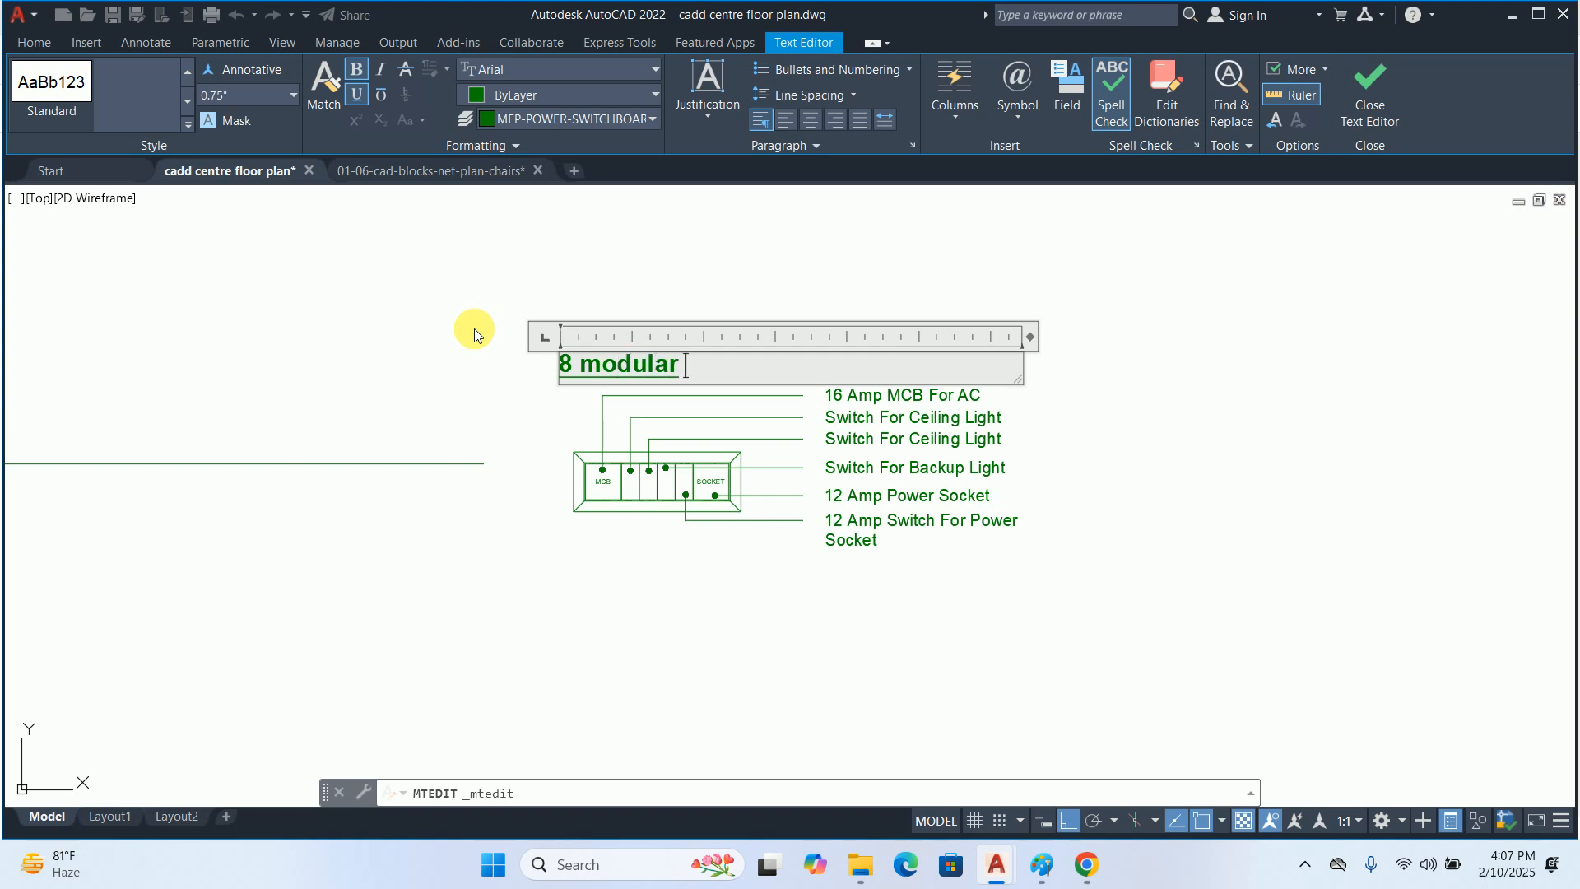
{"action": "type", "text": "Switch Board @ 1200m"}
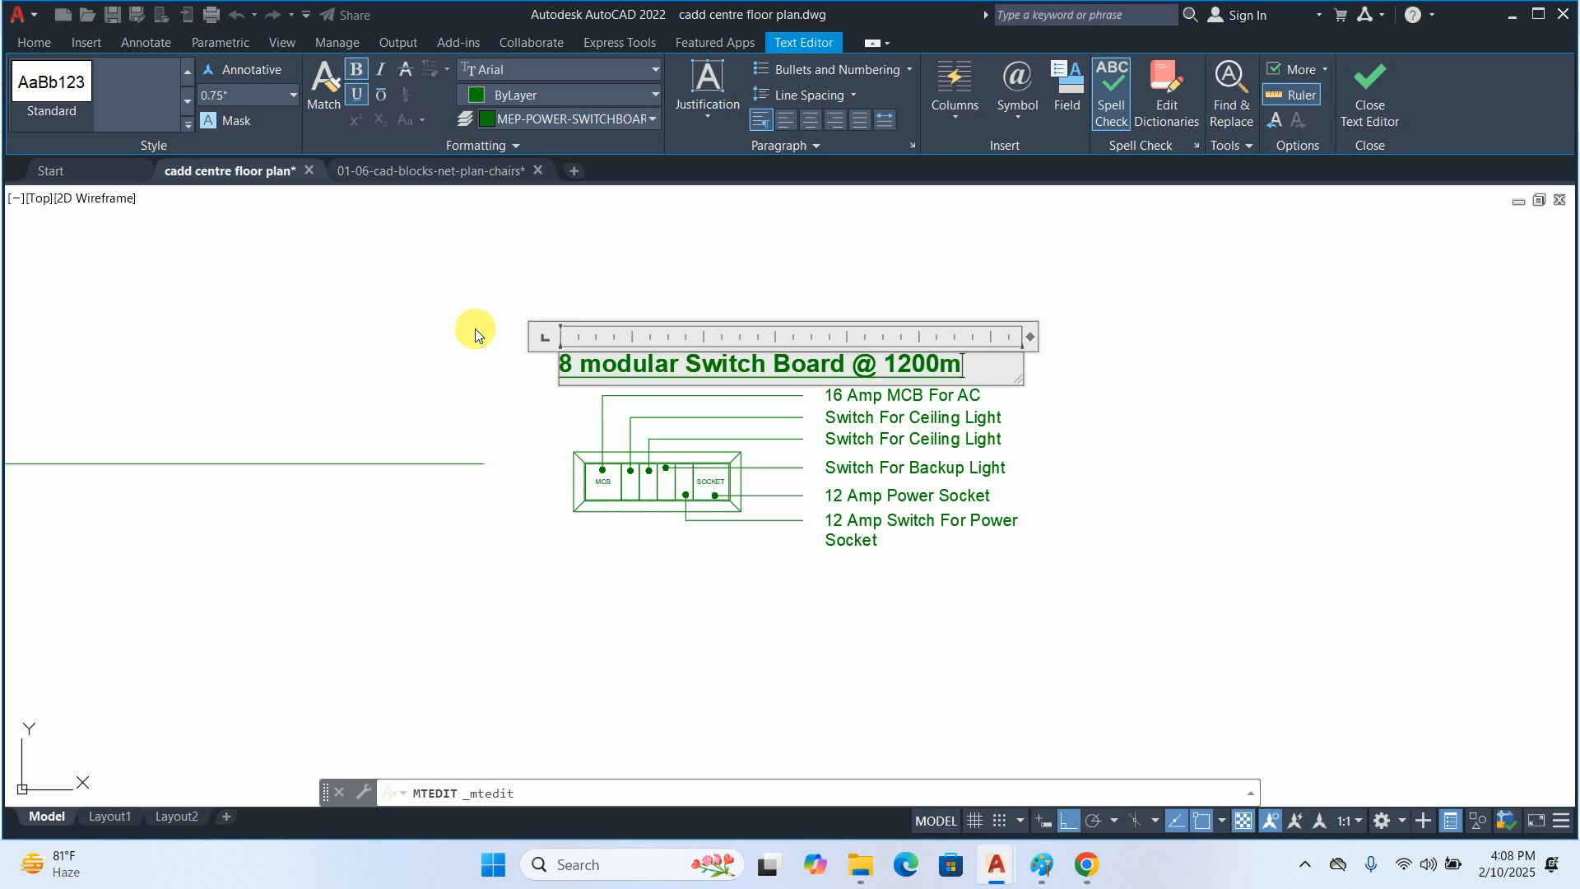
{"action": "type", "text": "m From"}
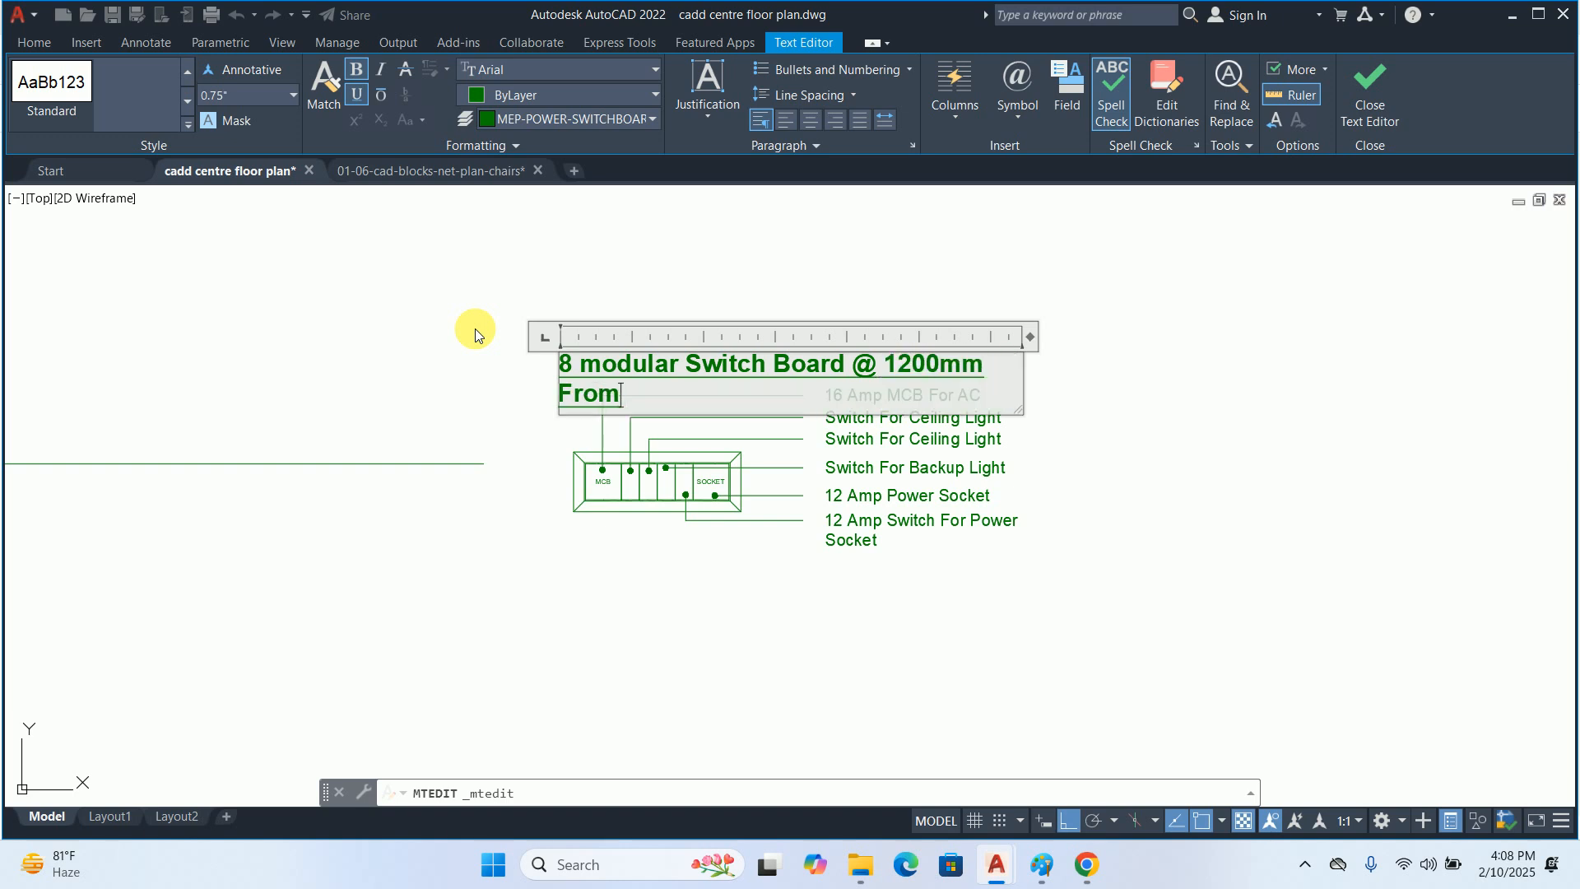
{"action": "type", "text": " FFL"}
{"action": "left_click", "coordinate": [1052, 427]}
Widen the title's text frame until "8 modular Switch Board @ 1200mm From FFL" fits on one line
{"action": "middle_click_drag", "start_coordinate": [1023, 392], "coordinate": [922, 455]}
{"action": "left_click", "coordinate": [872, 415]}
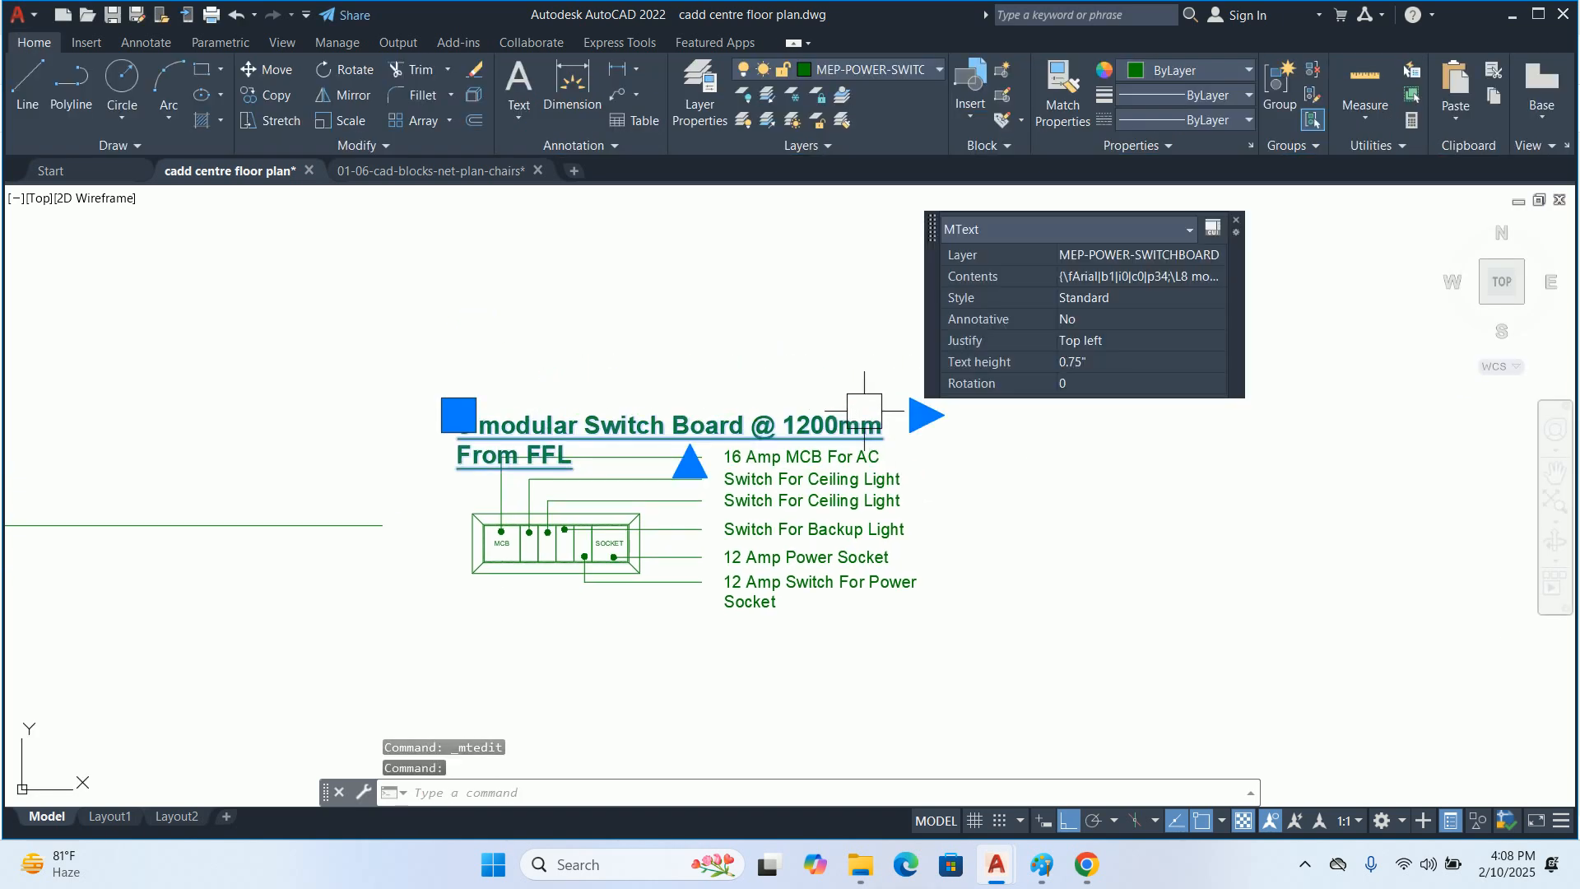
{"action": "middle_click_drag", "start_coordinate": [851, 417], "coordinate": [813, 423]}
{"action": "left_click", "coordinate": [889, 423]}
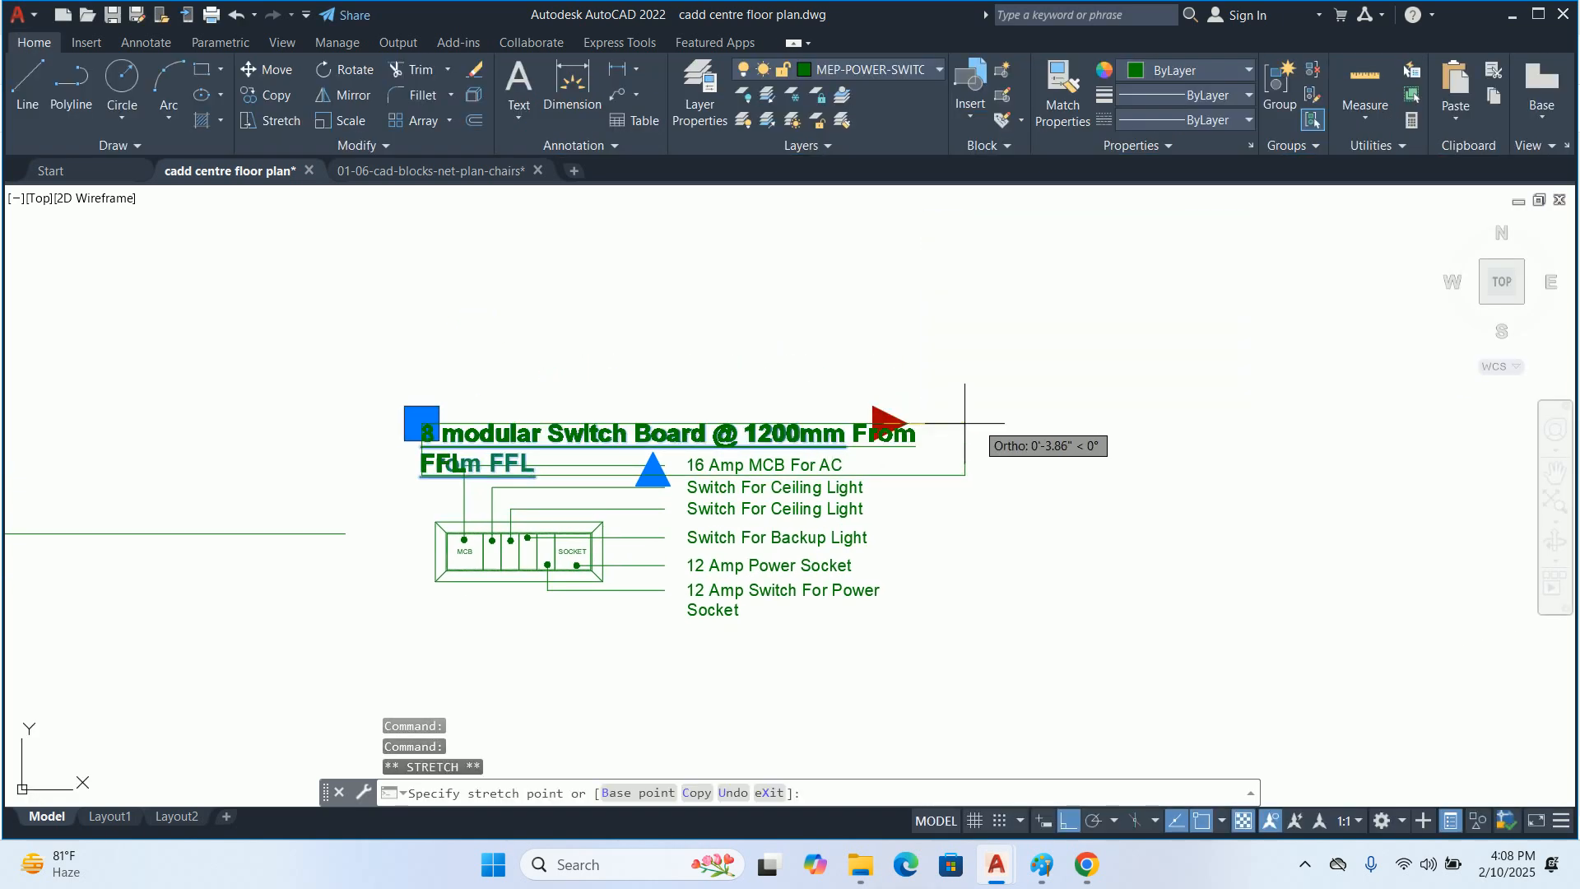
{"action": "left_click", "coordinate": [988, 424]}
{"action": "key", "text": "Escape"}
{"action": "key", "text": "Escape"}
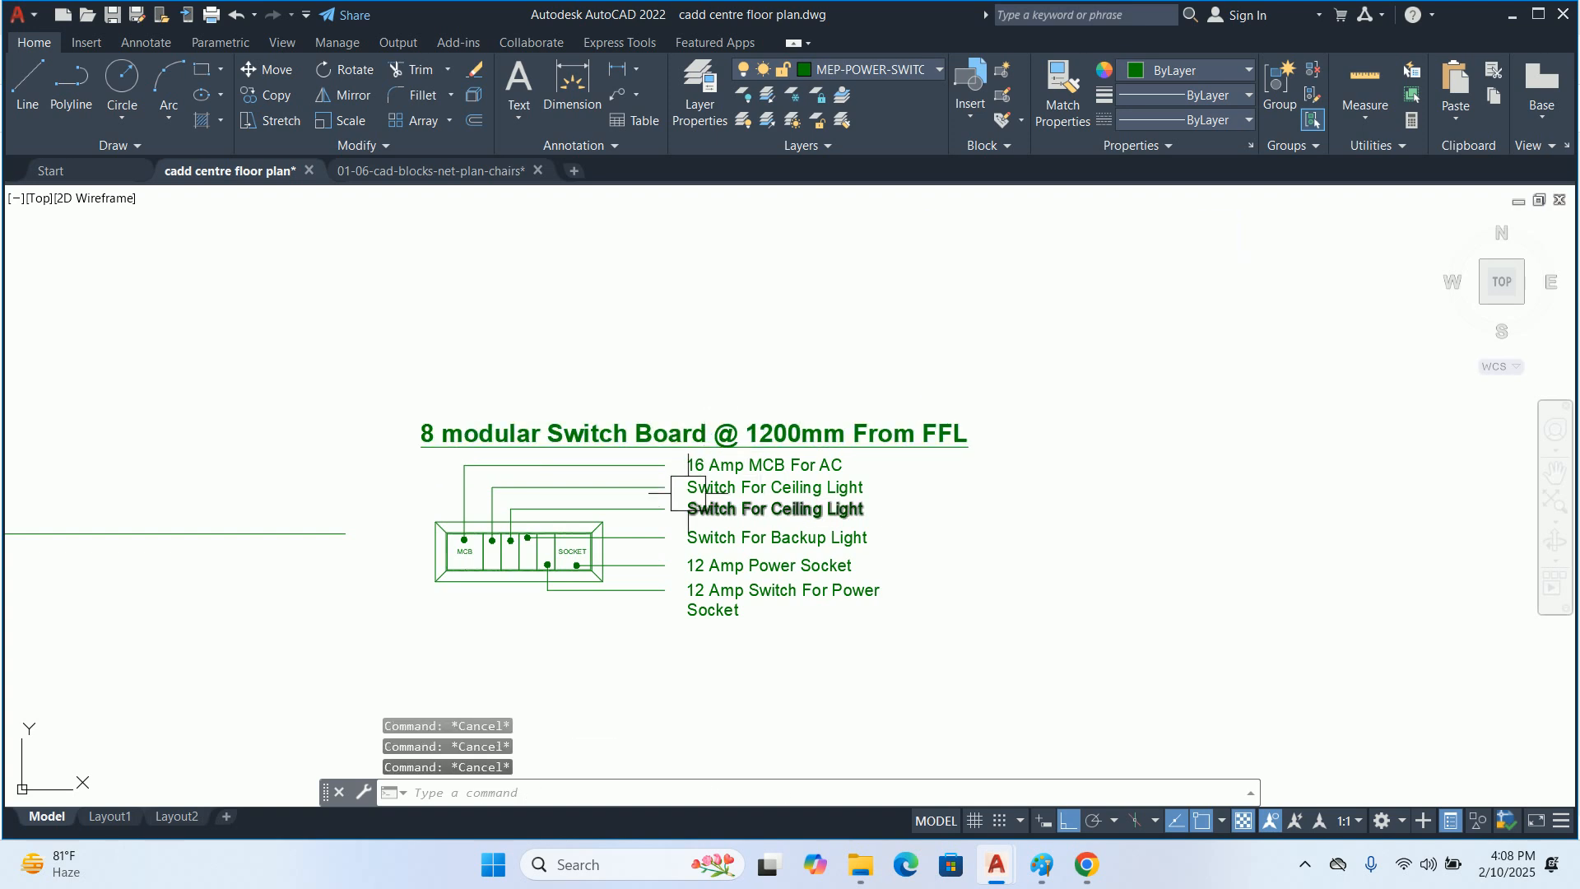
Draw a rectangle enclosing the title, the switchboard block, its leaders and all labels
{"action": "type", "text": "rec"}
{"action": "key", "text": "Return"}
{"action": "left_click", "coordinate": [395, 395]}
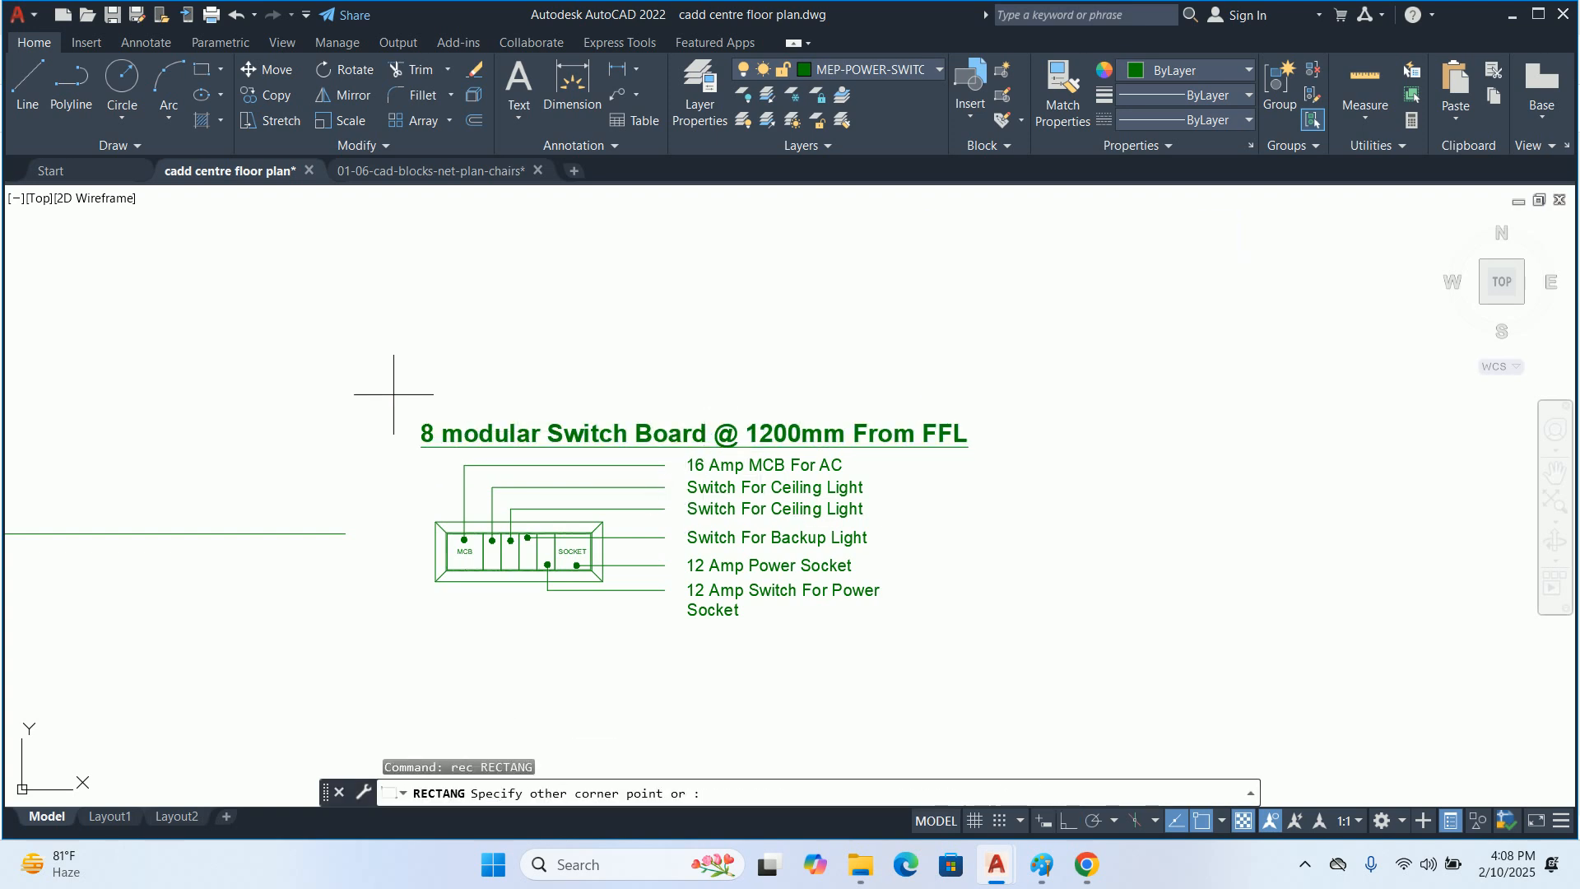
{"action": "middle_click_drag", "start_coordinate": [991, 646], "coordinate": [963, 566]}
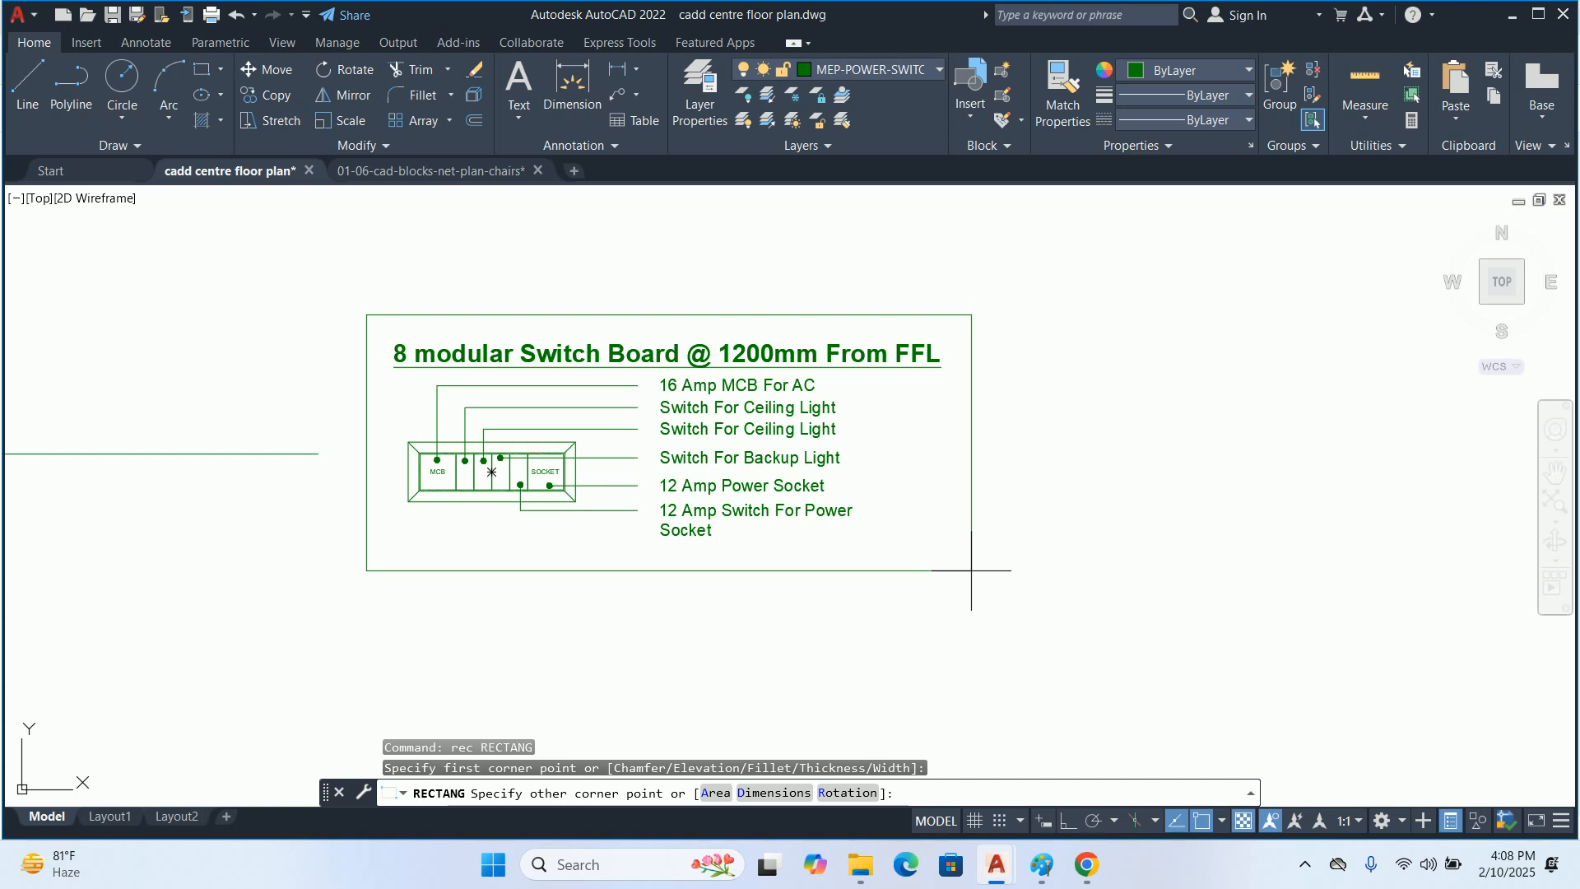
{"action": "left_click", "coordinate": [971, 571]}
{"action": "key", "text": "Escape"}
{"action": "key", "text": "Escape"}
{"action": "key", "text": "Escape"}
Group the frame, title, switchboard block, leaders and labels into a single group
{"action": "type", "text": "gro"}
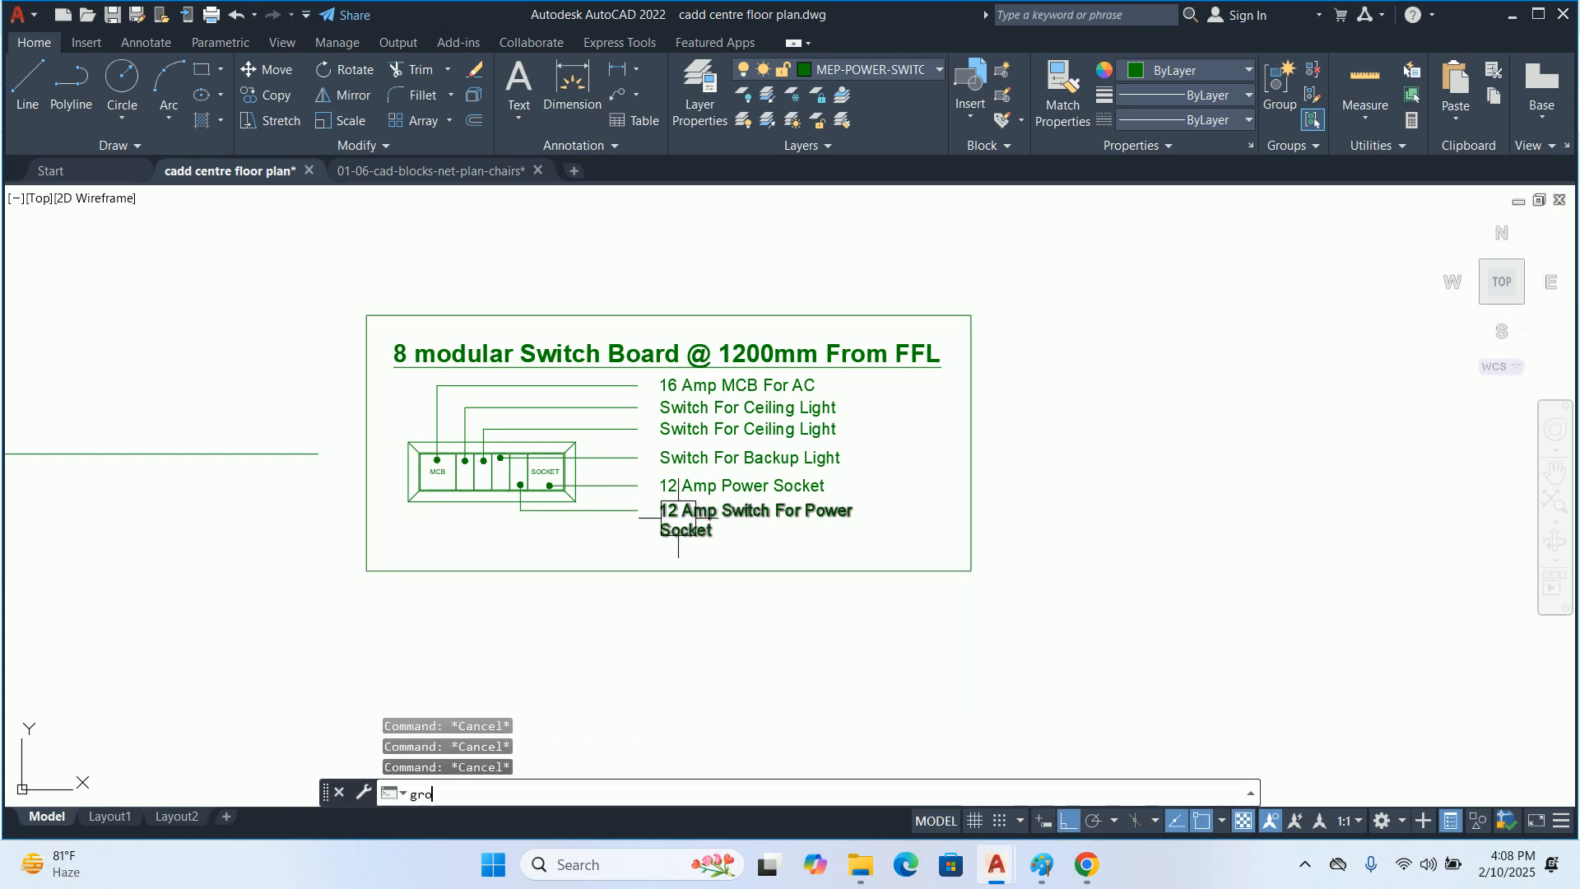
{"action": "type", "text": "ip"}
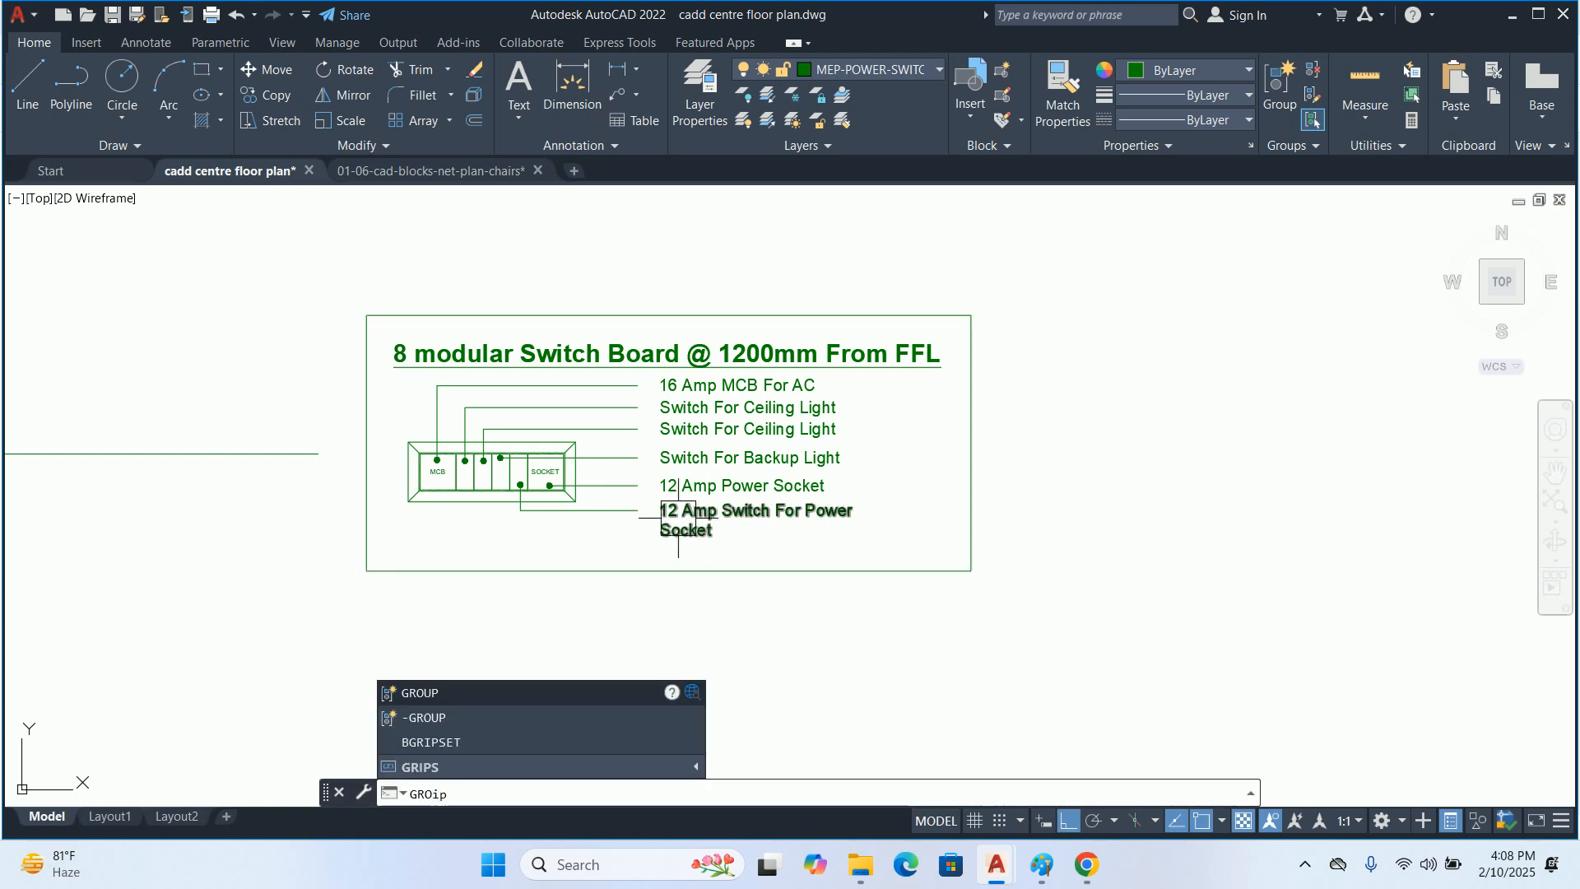
{"action": "key", "text": "BackSpace"}
{"action": "key", "text": "BackSpace"}
{"action": "key", "text": "BackSpace"}
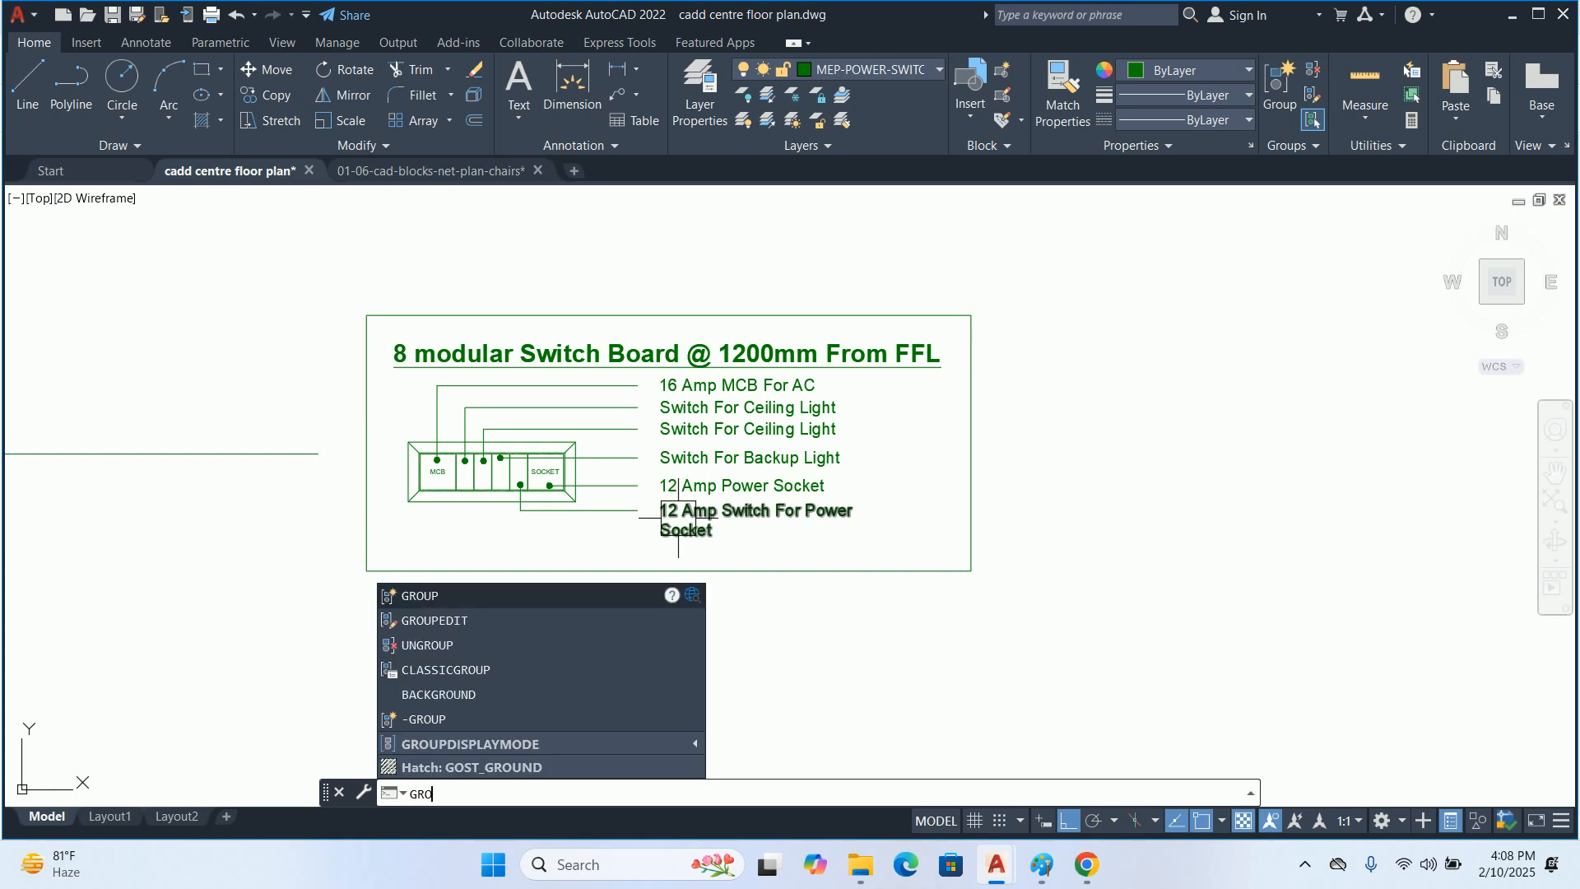
{"action": "key", "text": "Return"}
{"action": "left_click", "coordinate": [1123, 667]}
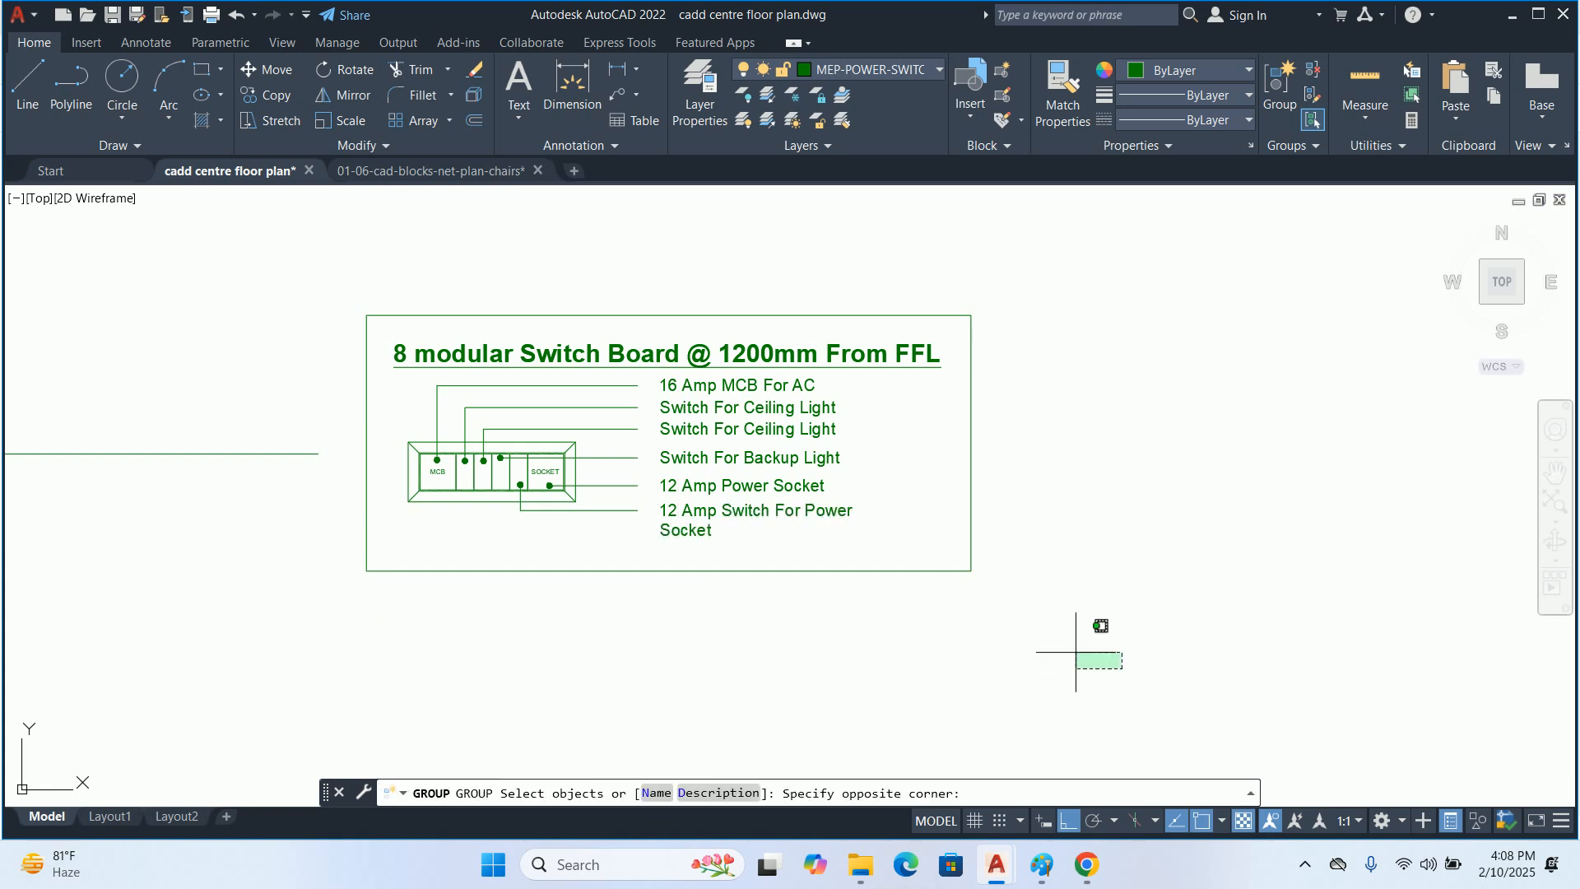
{"action": "left_click", "coordinate": [346, 286]}
{"action": "key", "text": "Return"}
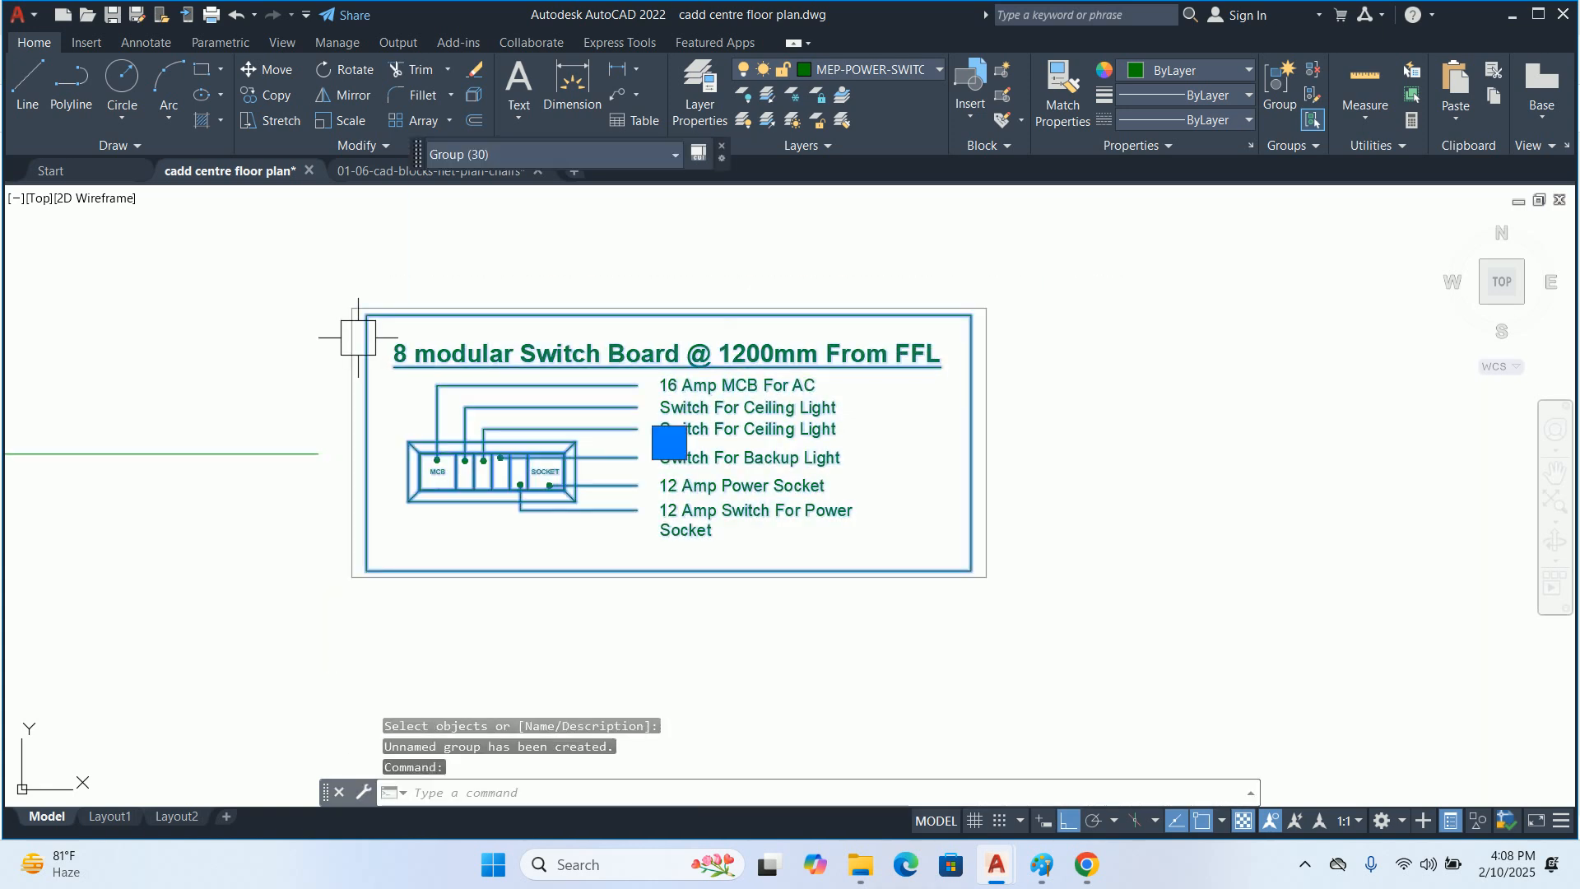
{"action": "key", "text": "Escape"}
{"action": "key", "text": "Escape"}
{"action": "key", "text": "Escape"}
Draw a horizontal leader about 11 inches long in the empty space below the framed switchboard detail
{"action": "scroll", "coordinate": [510, 402], "scroll_direction": "down", "scroll_amount": 5}
{"action": "middle_click_drag", "start_coordinate": [494, 403], "coordinate": [555, 462]}
{"action": "scroll", "coordinate": [556, 462], "scroll_direction": "down", "scroll_amount": 3}
{"action": "scroll", "coordinate": [576, 469], "scroll_direction": "up", "scroll_amount": 7}
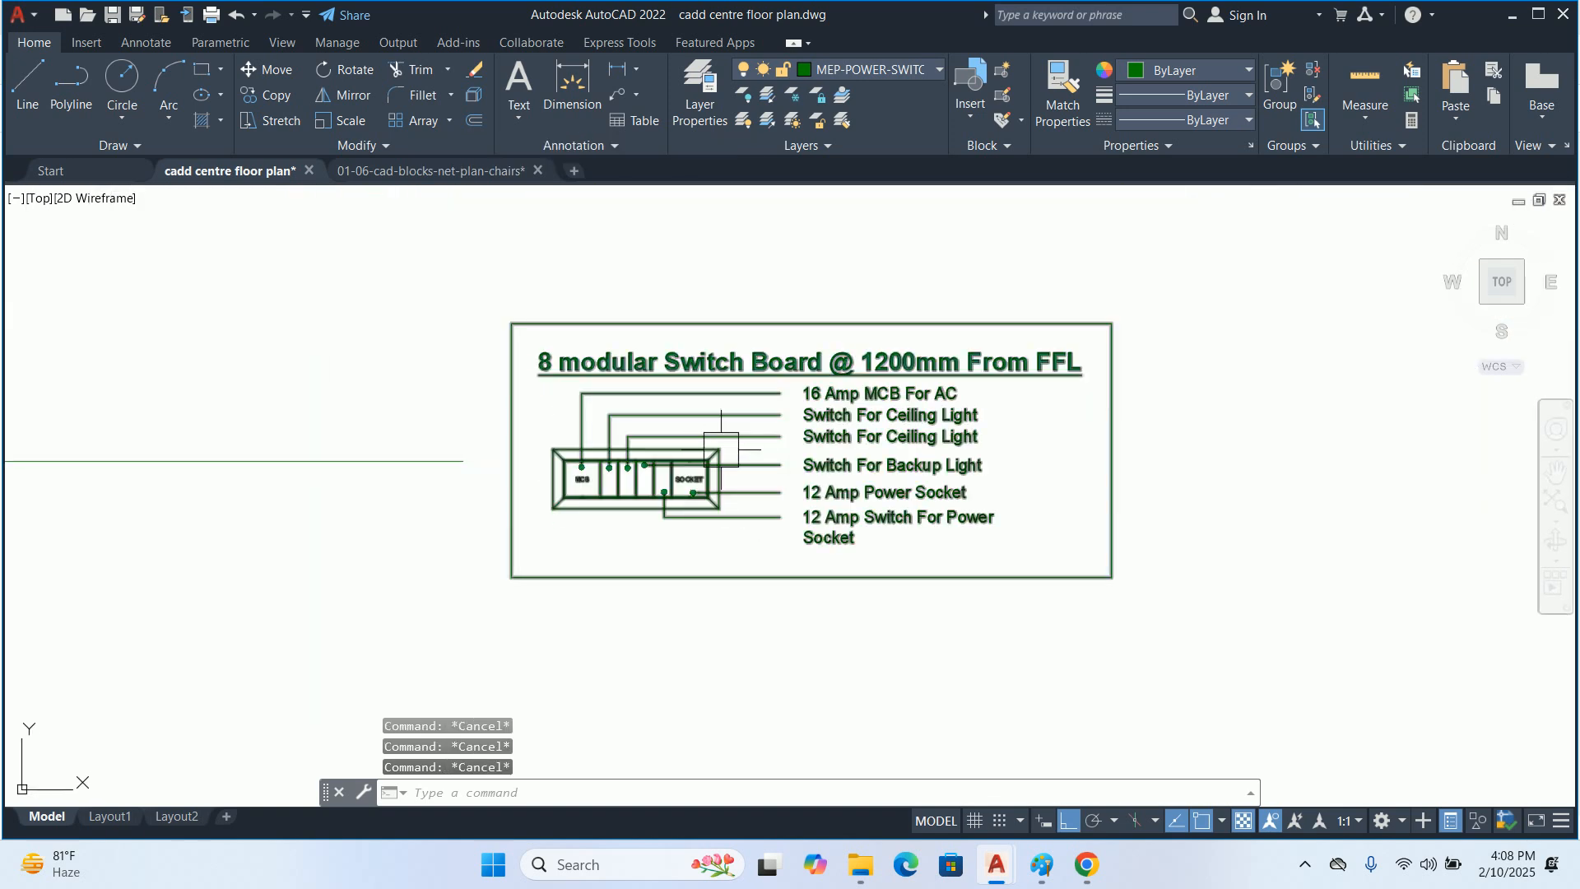
{"action": "scroll", "coordinate": [706, 503], "scroll_direction": "up", "scroll_amount": 6}
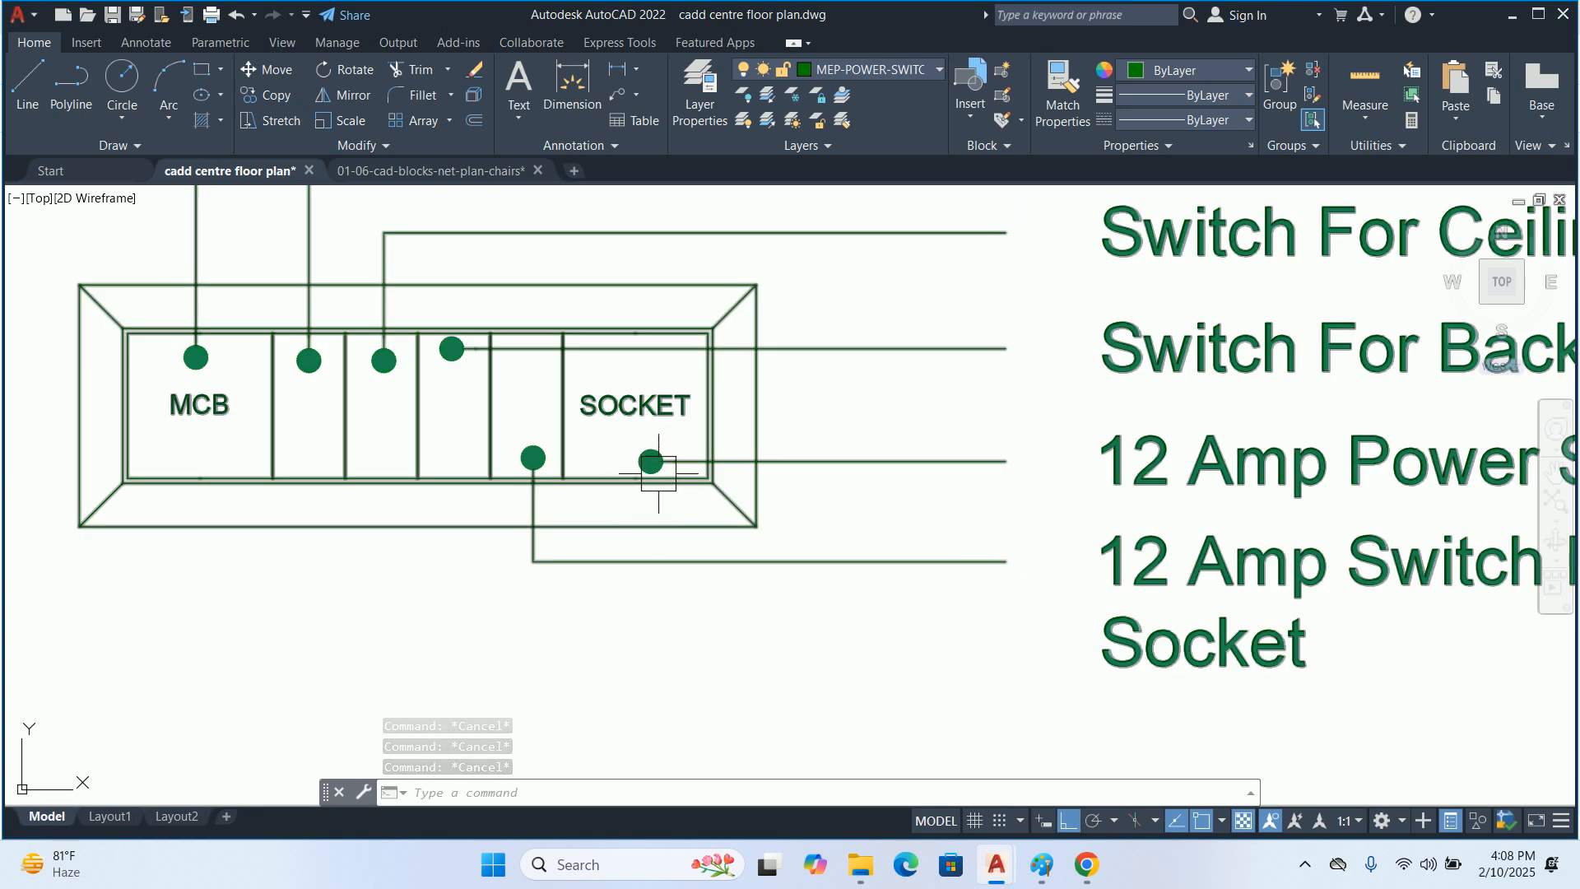
{"action": "scroll", "coordinate": [645, 411], "scroll_direction": "down", "scroll_amount": 6}
{"action": "type", "text": "le"}
{"action": "key", "text": "Return"}
{"action": "scroll", "coordinate": [640, 467], "scroll_direction": "down", "scroll_amount": 2}
{"action": "left_click", "coordinate": [540, 609]}
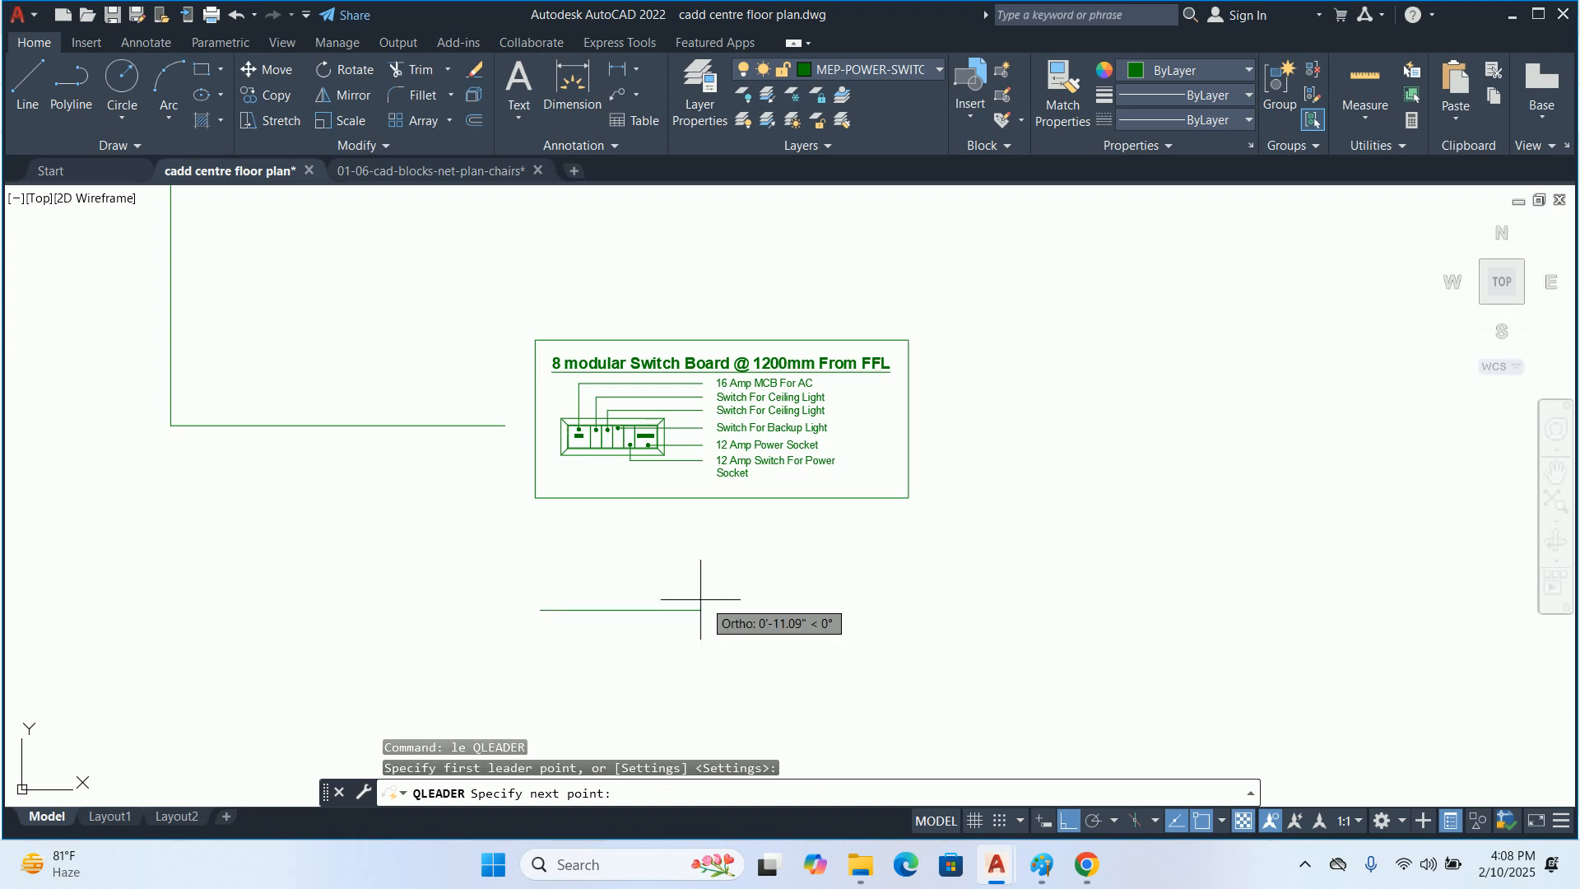
{"action": "left_click", "coordinate": [705, 605]}
{"action": "key", "text": "Escape"}
{"action": "key", "text": "Escape"}
{"action": "left_click", "coordinate": [572, 608]}
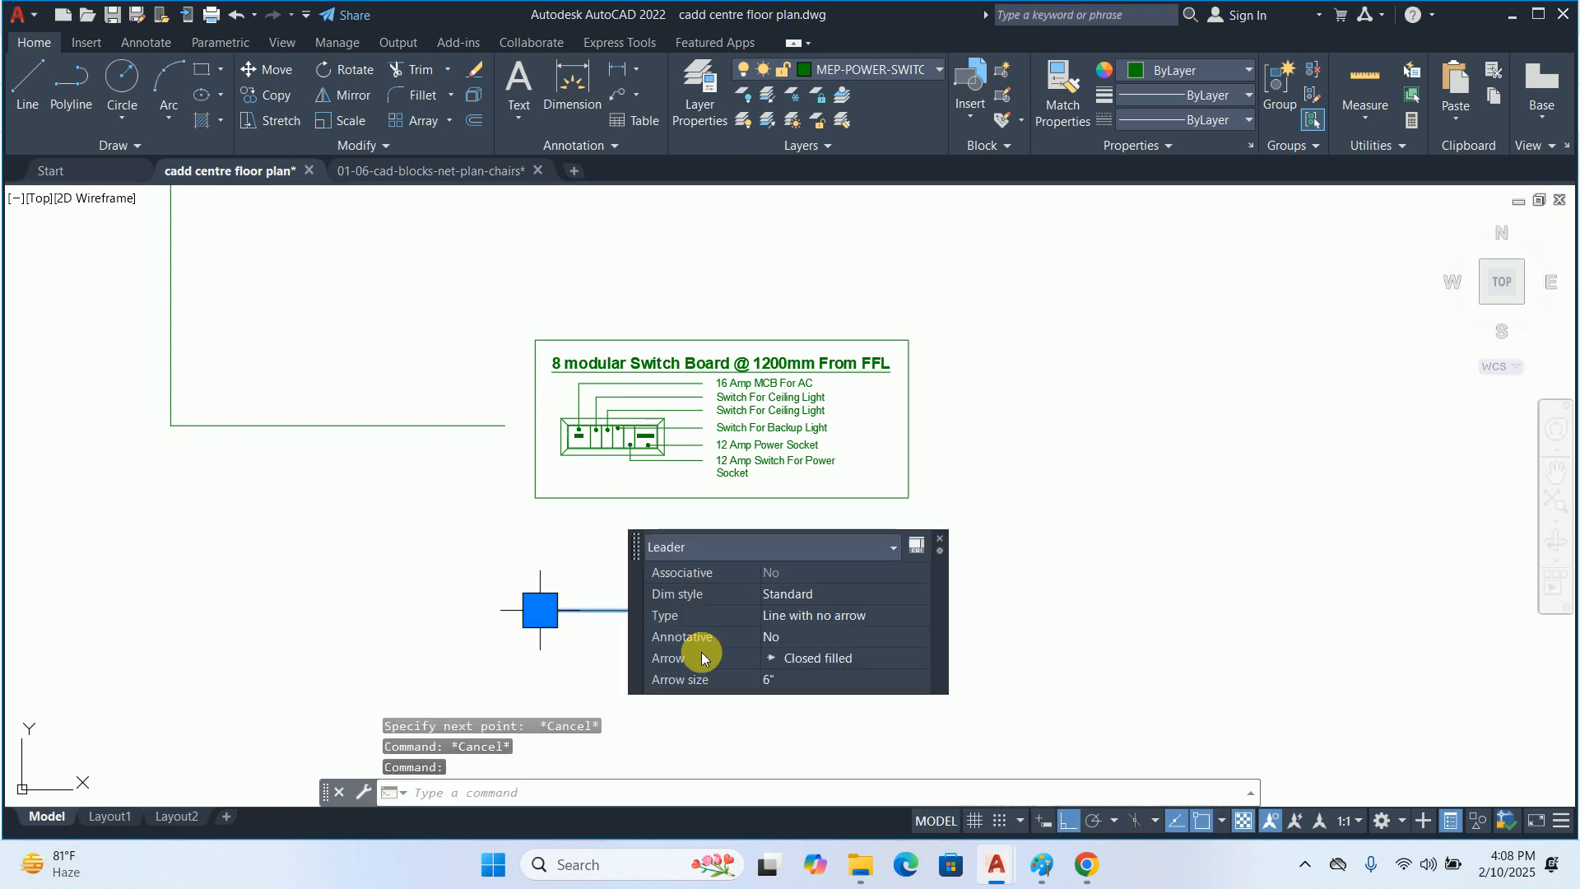
{"action": "left_click", "coordinate": [851, 658]}
{"action": "left_click", "coordinate": [850, 658]}
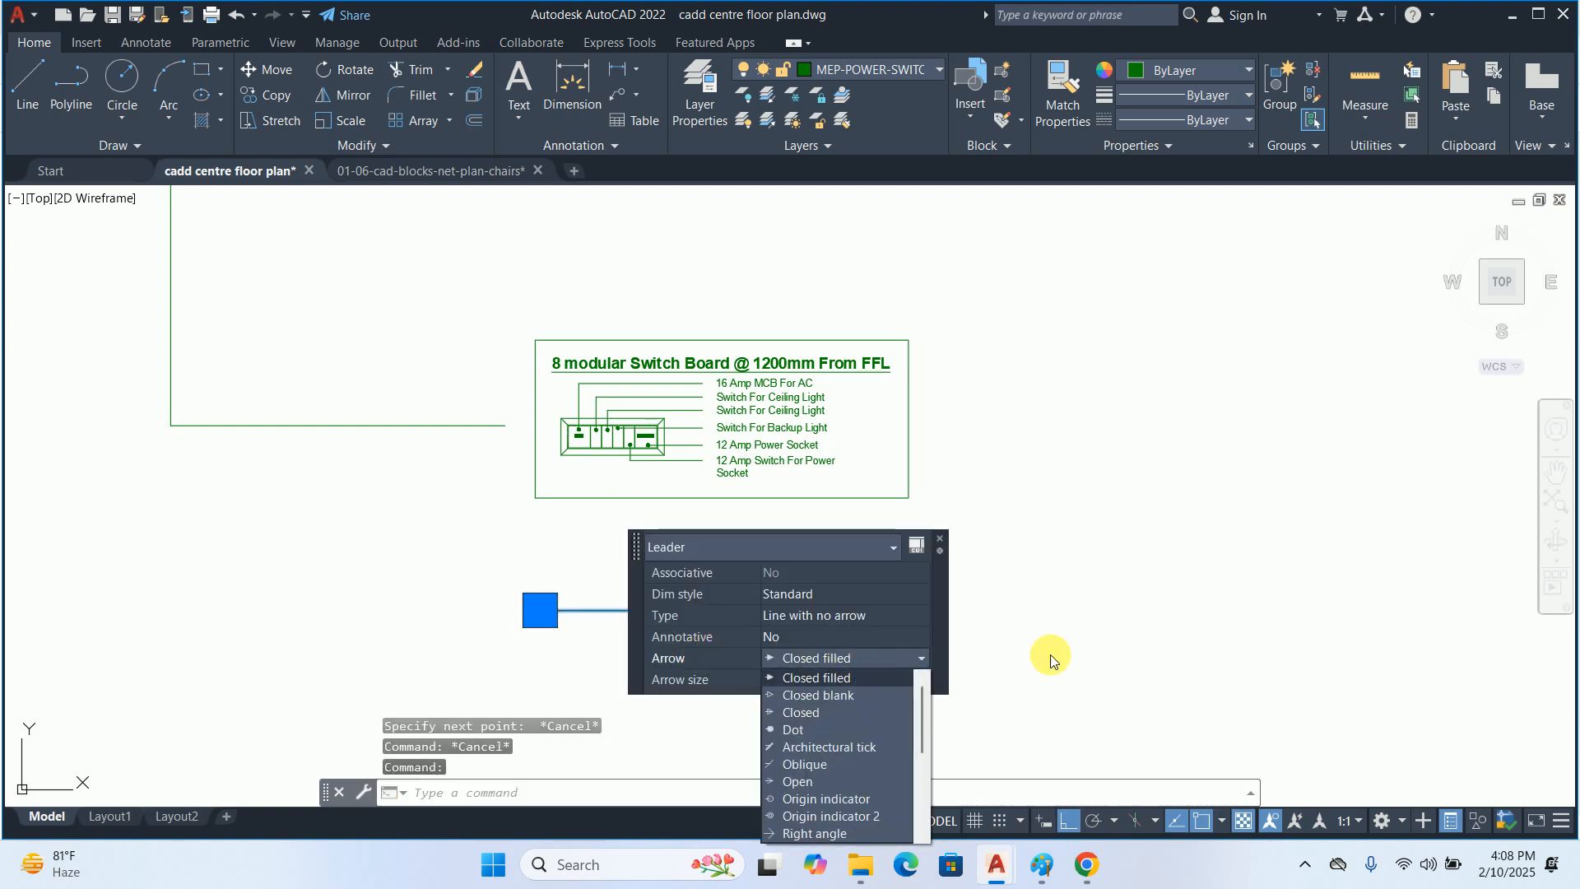
{"action": "key", "text": "Escape"}
{"action": "key", "text": "Escape"}
Turn off the Quick Properties display
{"action": "left_click", "coordinate": [1450, 820]}
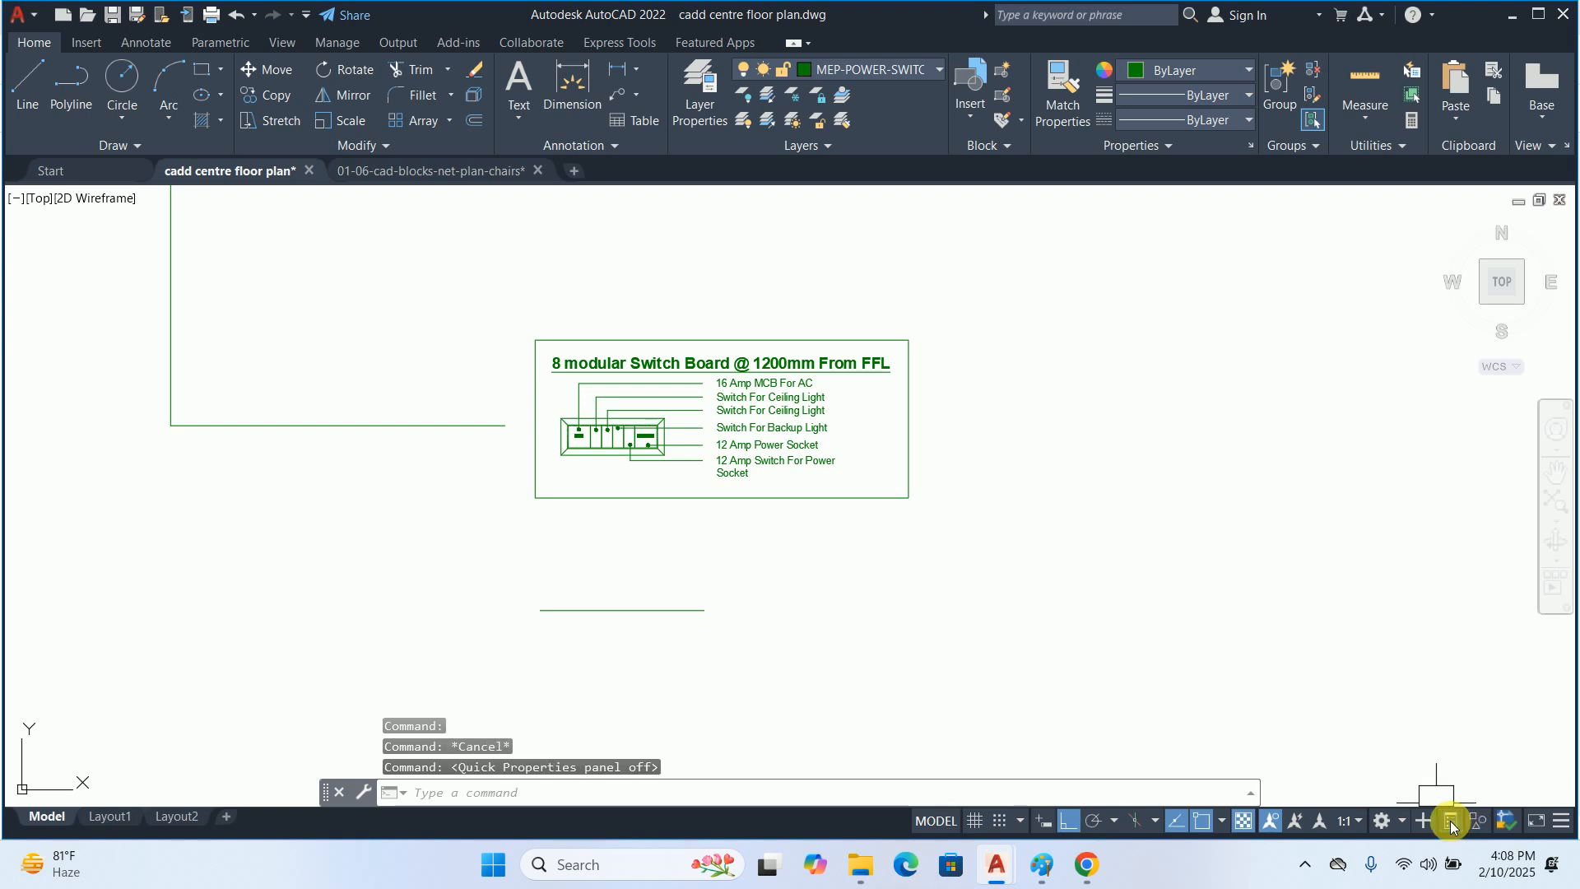
{"action": "left_click", "coordinate": [1450, 820]}
{"action": "left_click", "coordinate": [1450, 820]}
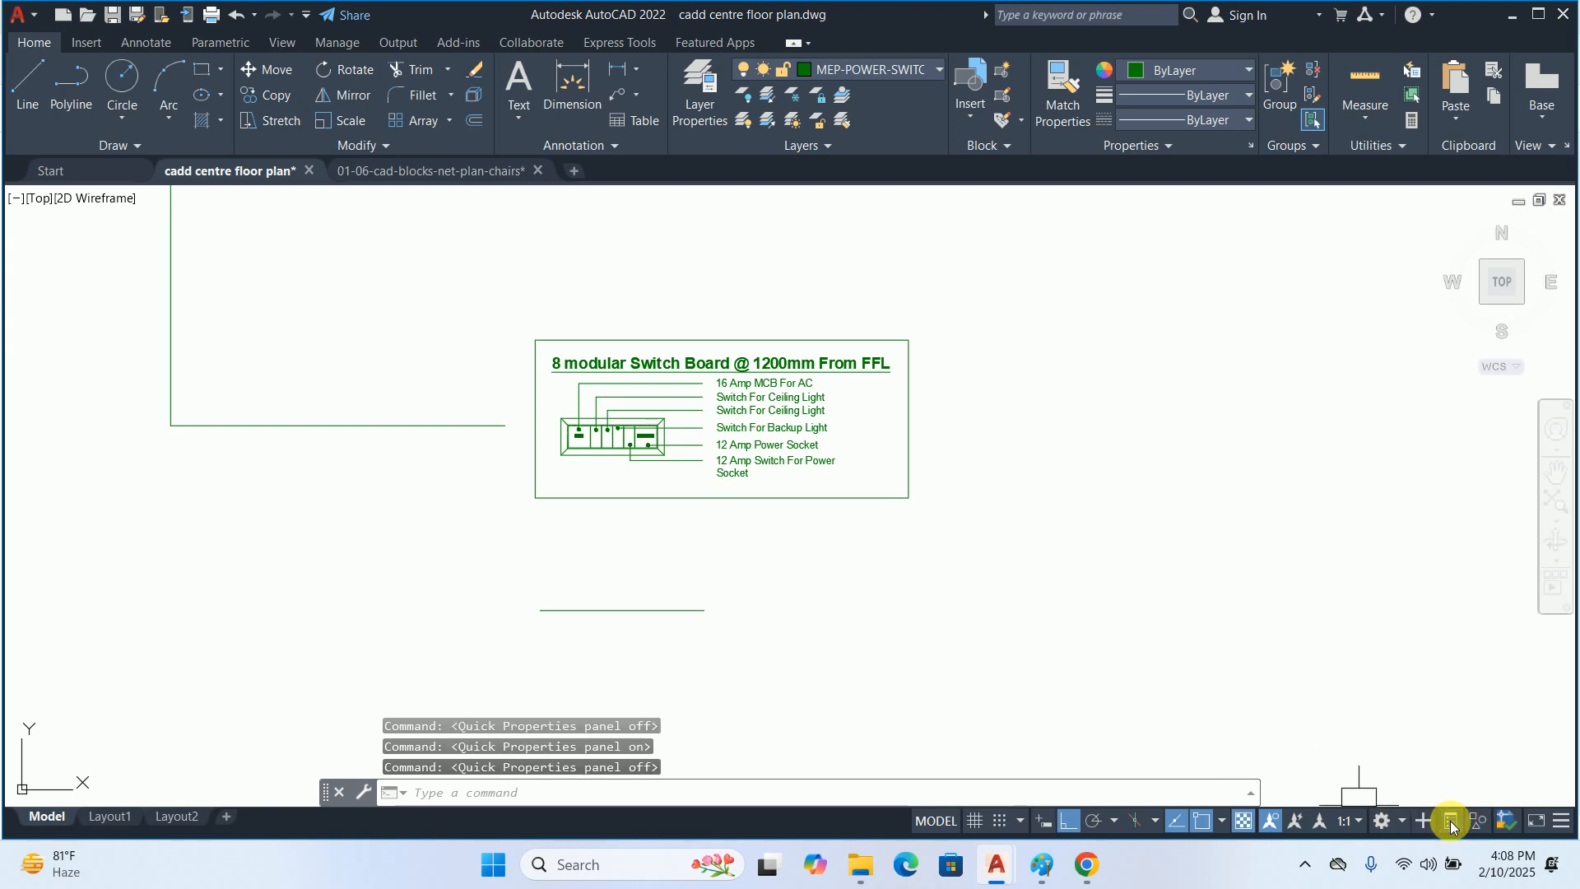
{"action": "key", "text": "Escape"}
{"action": "key", "text": "Escape"}
Set the arrowhead of the leader below the detail to Dot with an arrow size of 1" in its properties
{"action": "left_click", "coordinate": [856, 653]}
{"action": "left_click", "coordinate": [555, 565]}
{"action": "type", "text": "pr"}
{"action": "key", "text": "Return"}
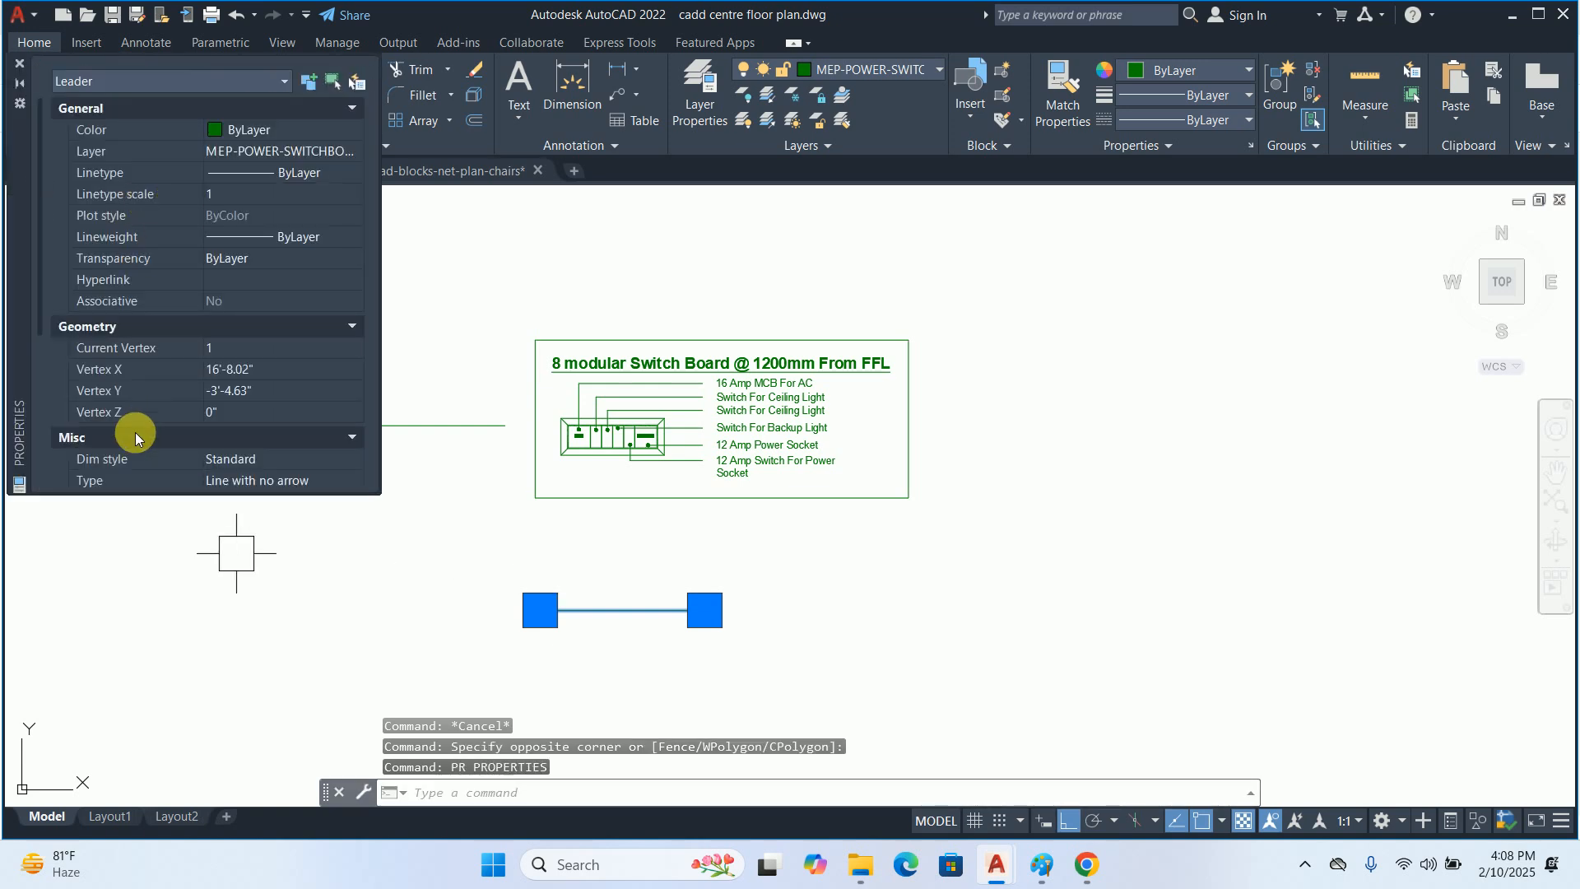
{"action": "scroll", "coordinate": [244, 236], "scroll_direction": "down", "scroll_amount": 4}
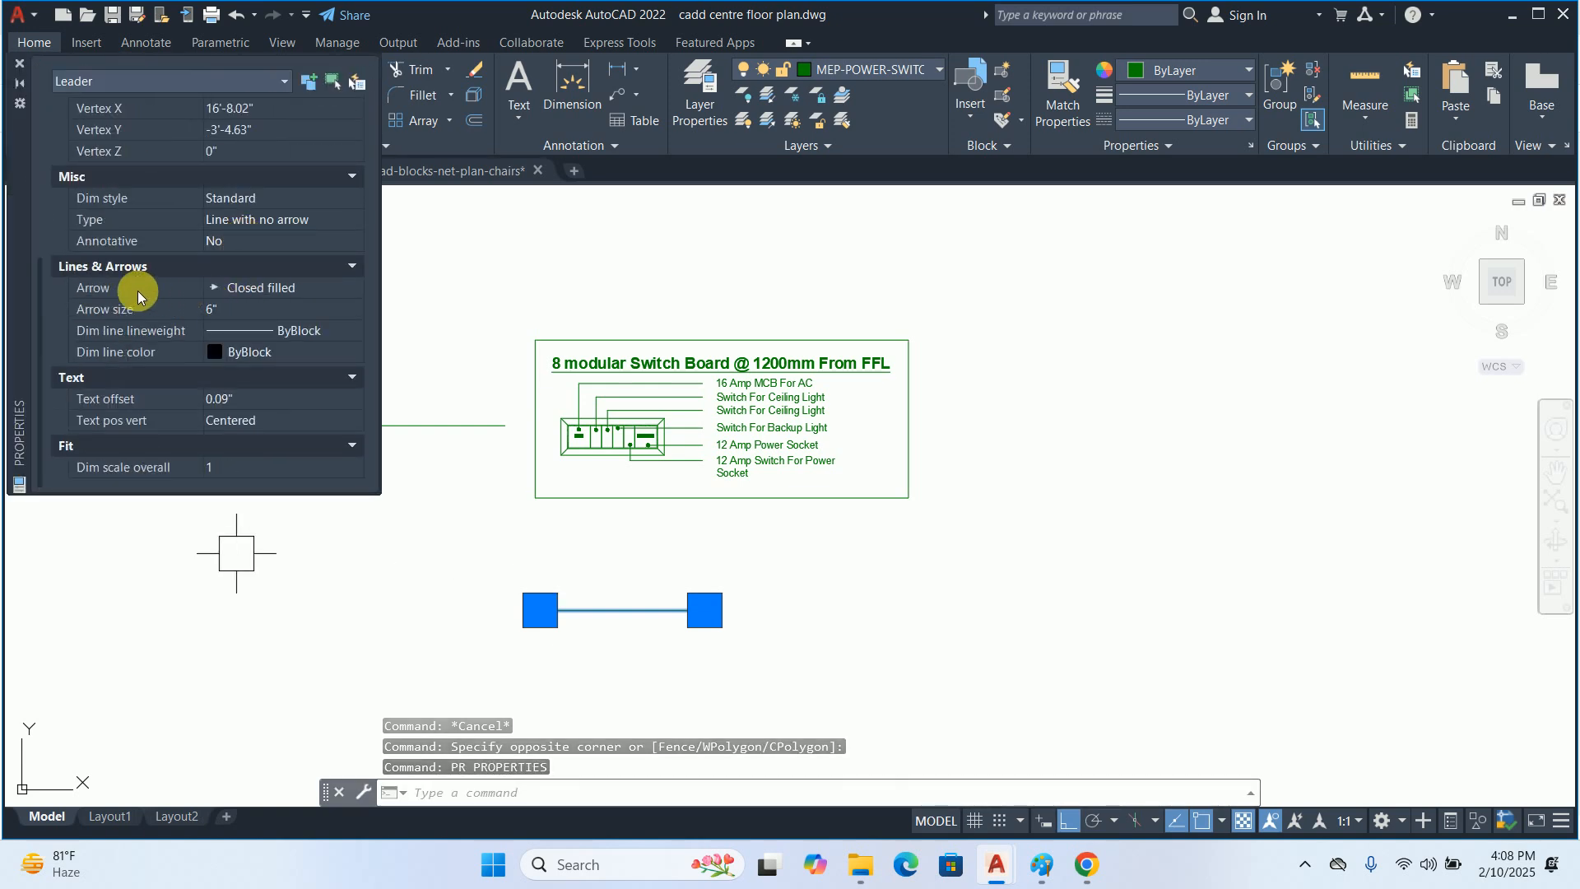
{"action": "left_click", "coordinate": [254, 288]}
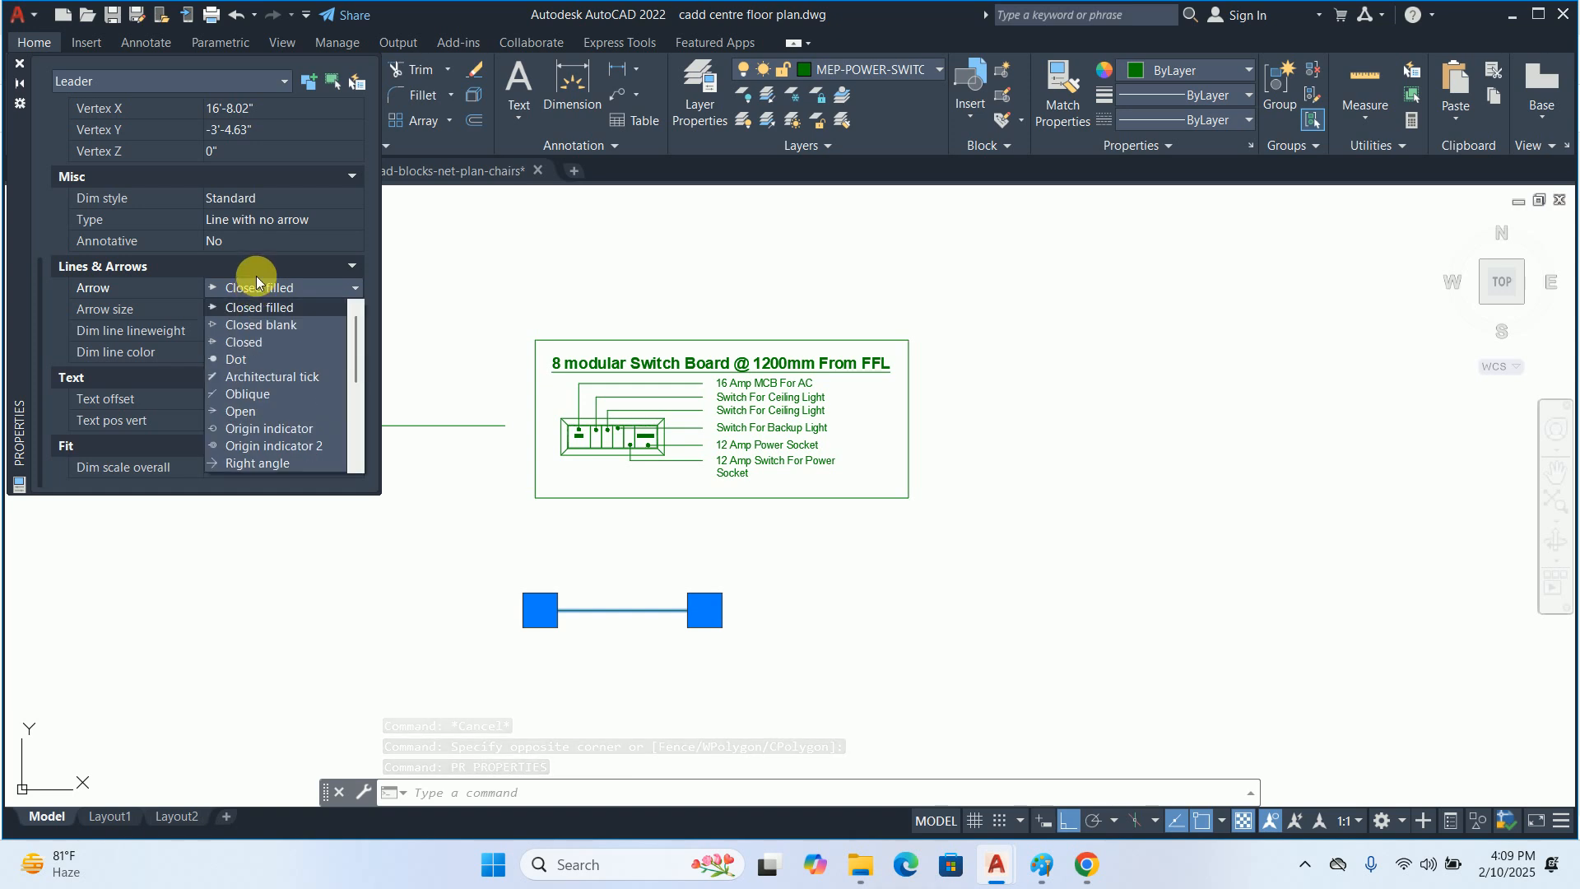
{"action": "left_click", "coordinate": [244, 359]}
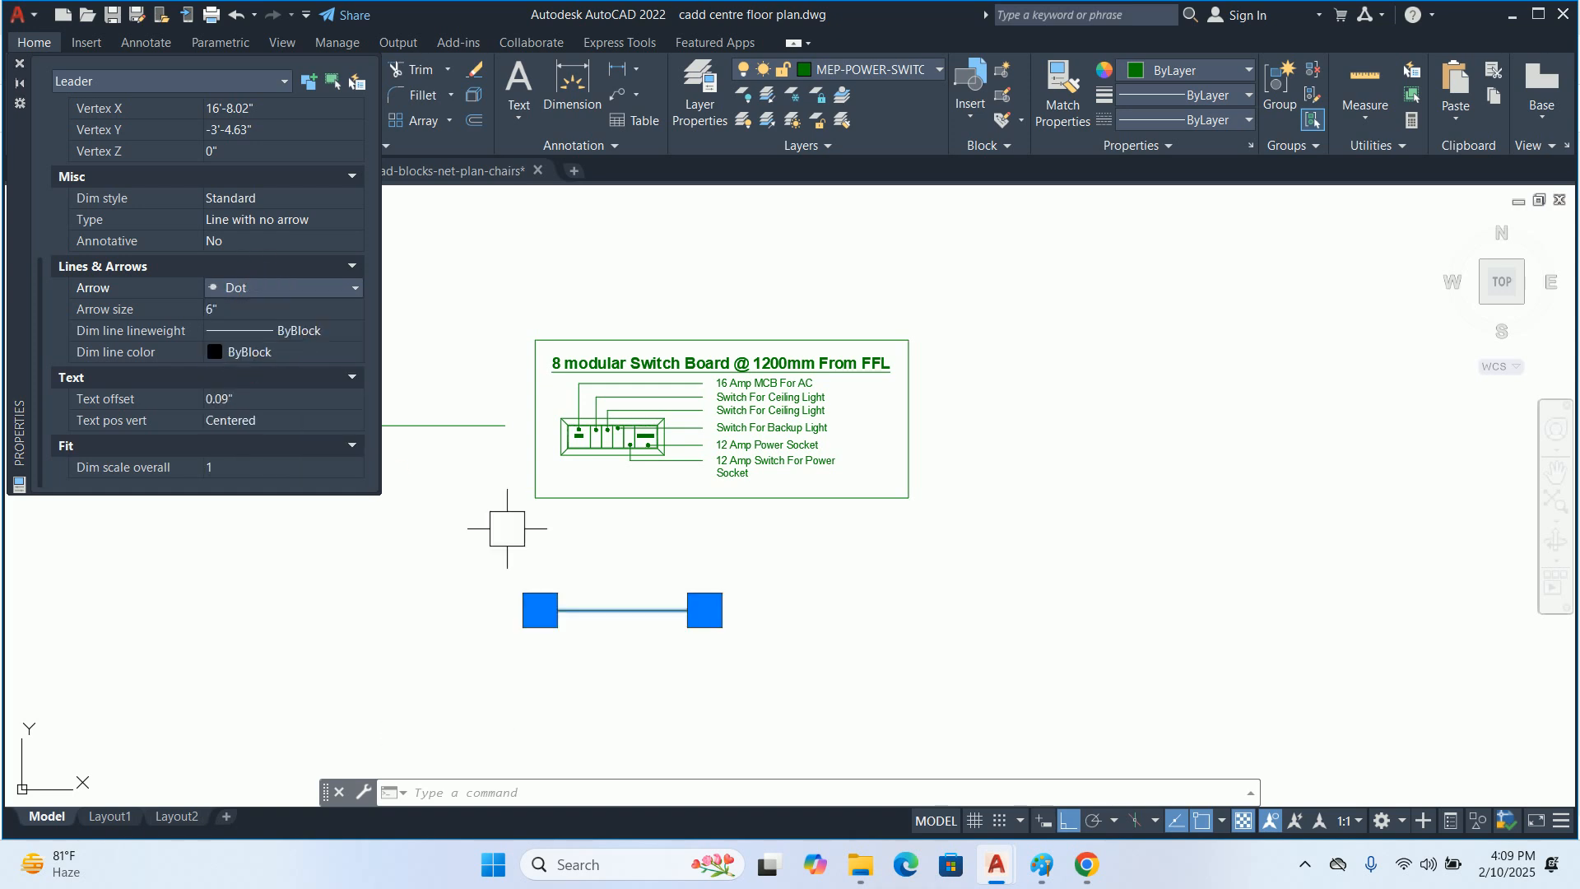
{"action": "left_click", "coordinate": [265, 320]}
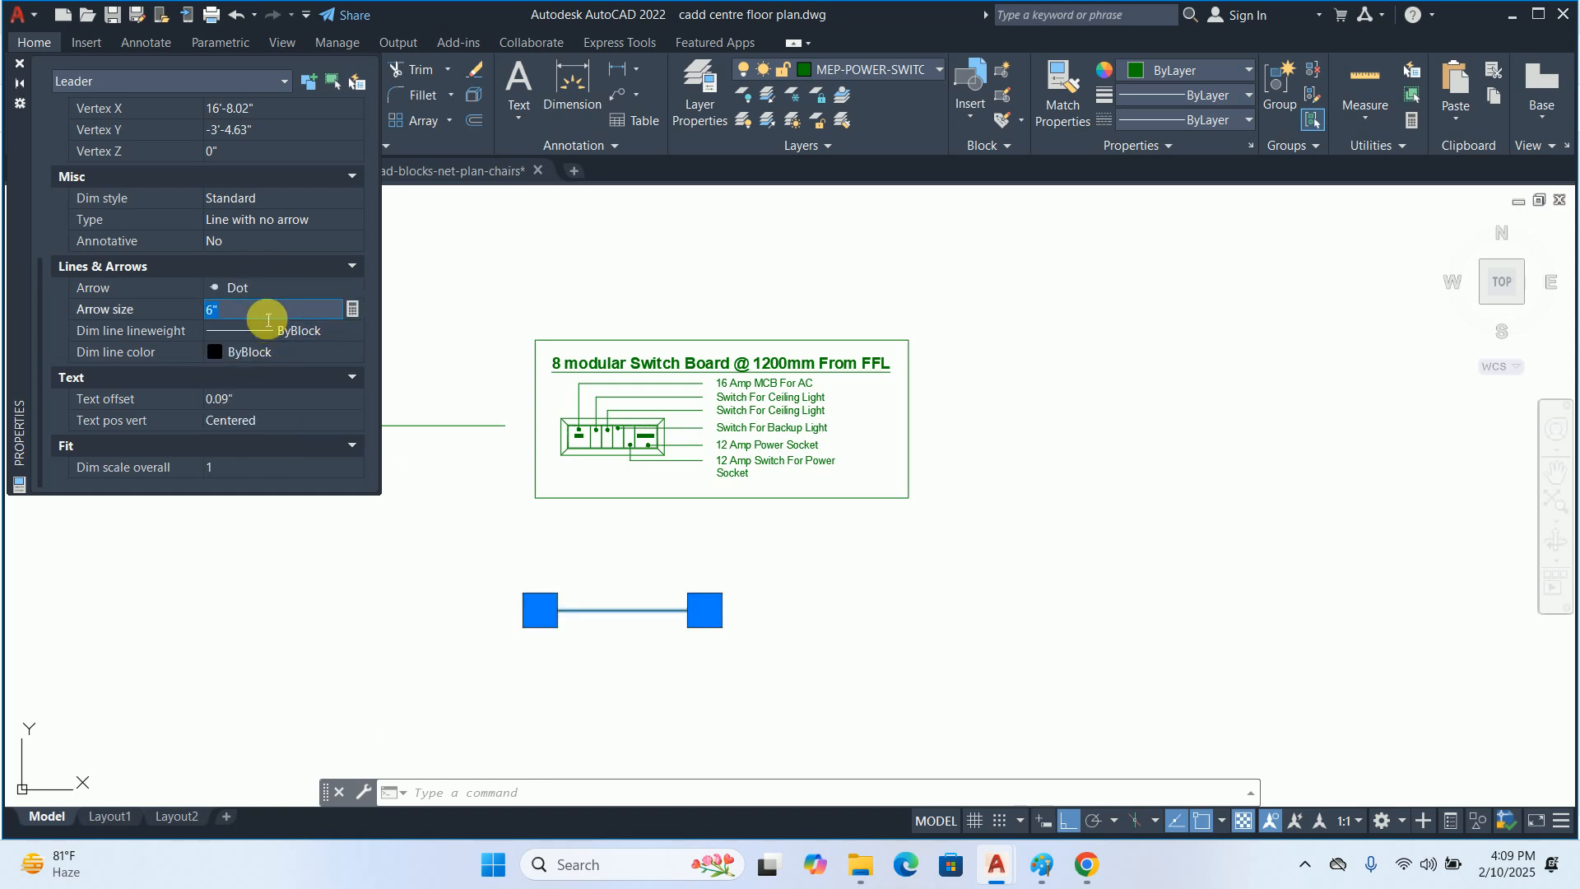
{"action": "type", "text": "1"}
{"action": "key", "text": "Tab"}
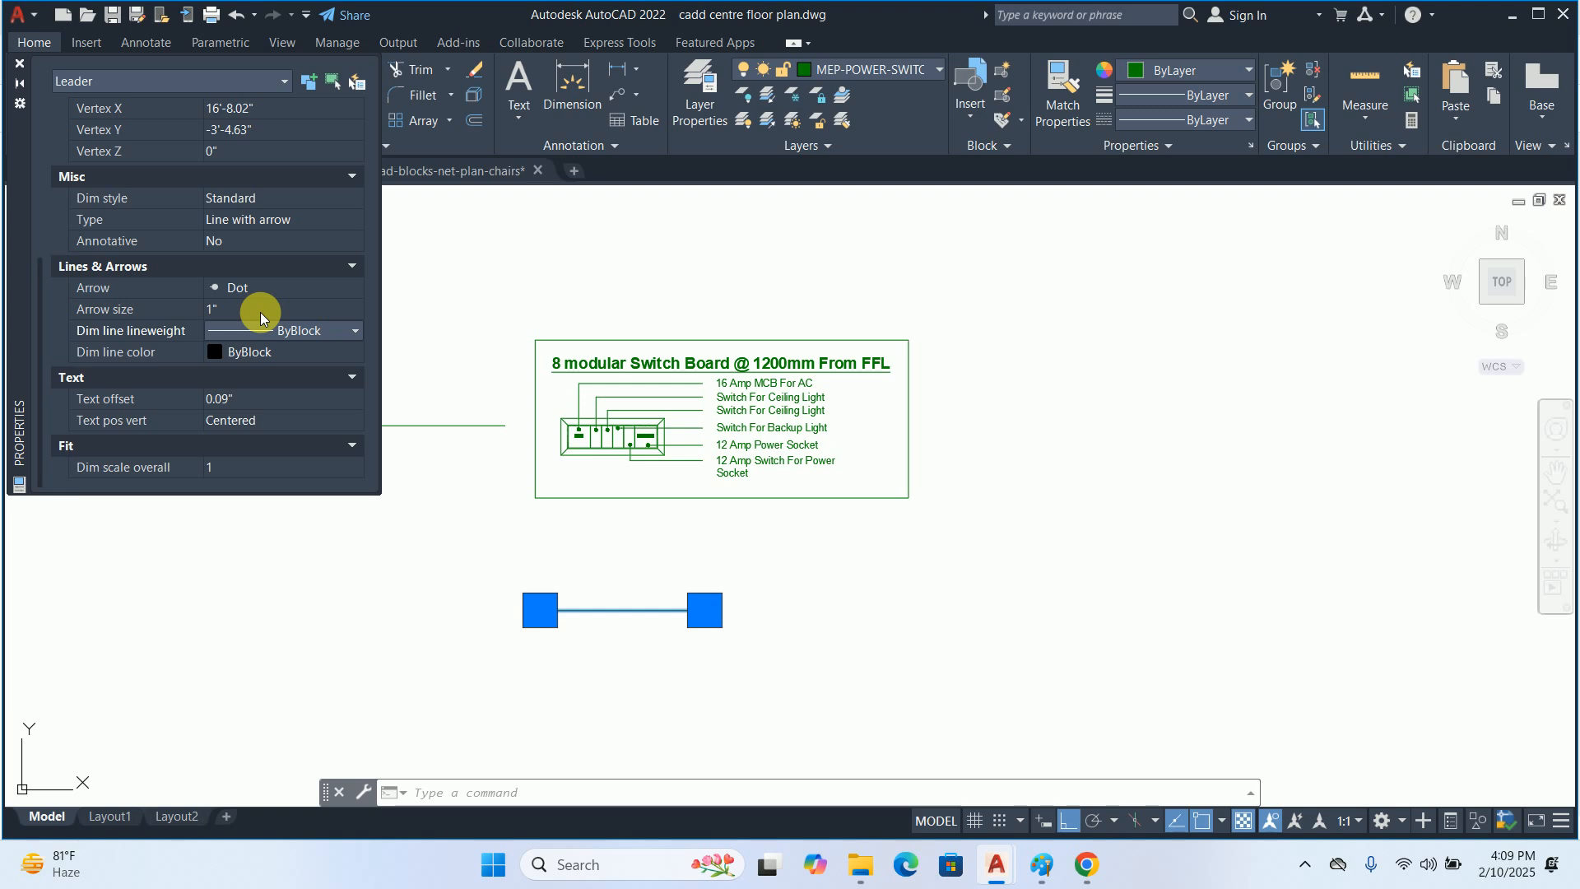
{"action": "left_click", "coordinate": [20, 64]}
{"action": "key", "text": "Escape"}
Delete the sample leader below the framed switchboard detail
{"action": "left_click", "coordinate": [699, 643]}
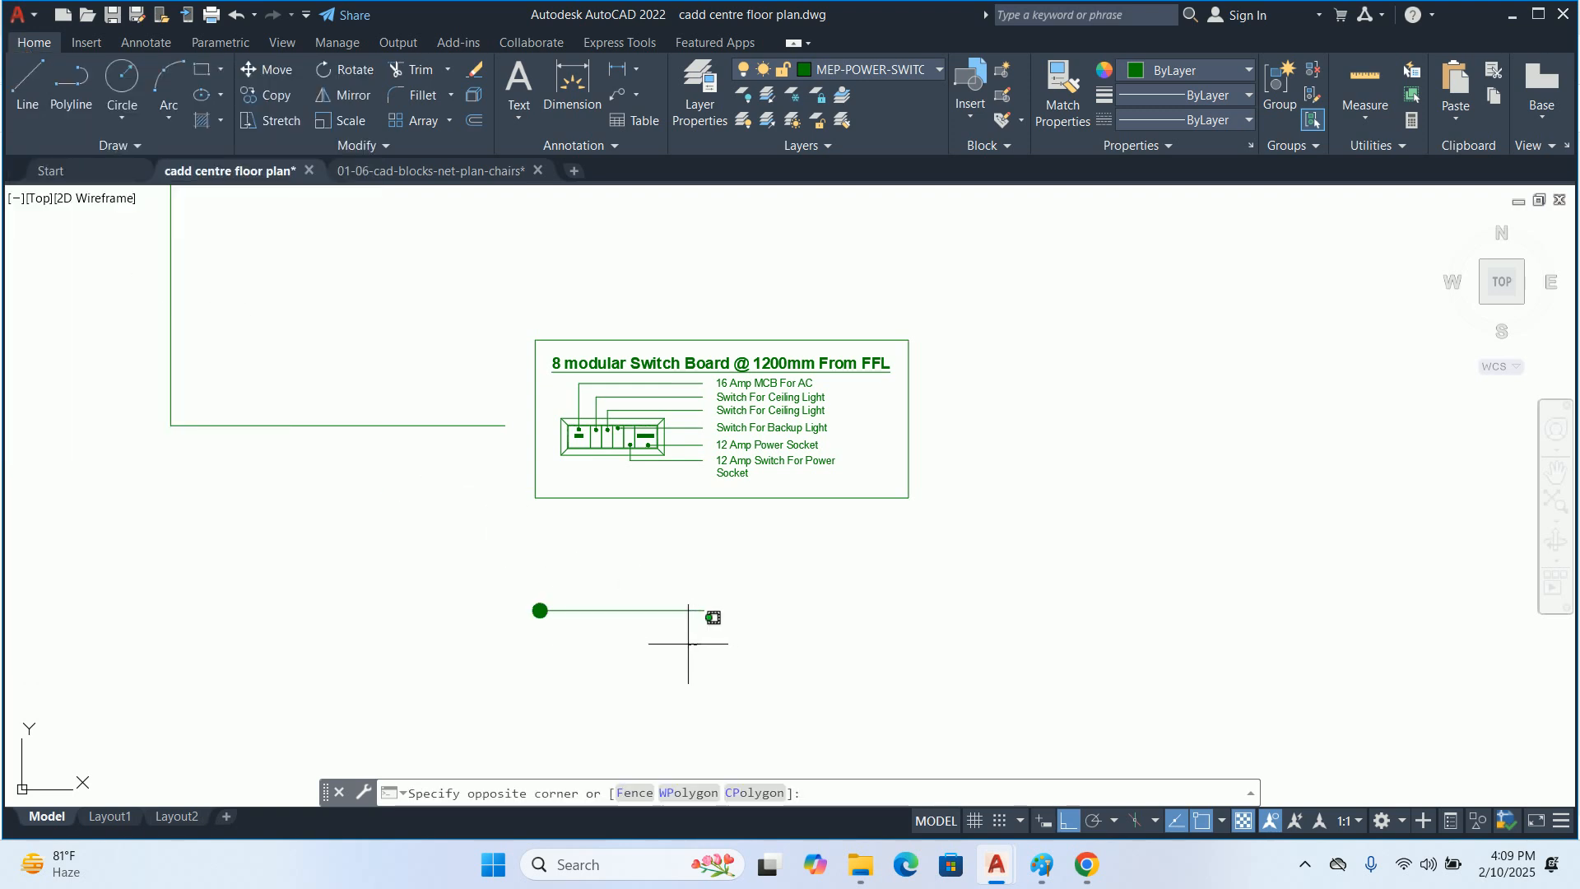
{"action": "left_click", "coordinate": [624, 553]}
{"action": "key", "text": "Escape"}
Try scaling the grouped switchboard detail by a factor of 5 from the midpoint of its frame's left edge, and undo the scaling
{"action": "scroll", "coordinate": [664, 528], "scroll_direction": "down", "scroll_amount": 8}
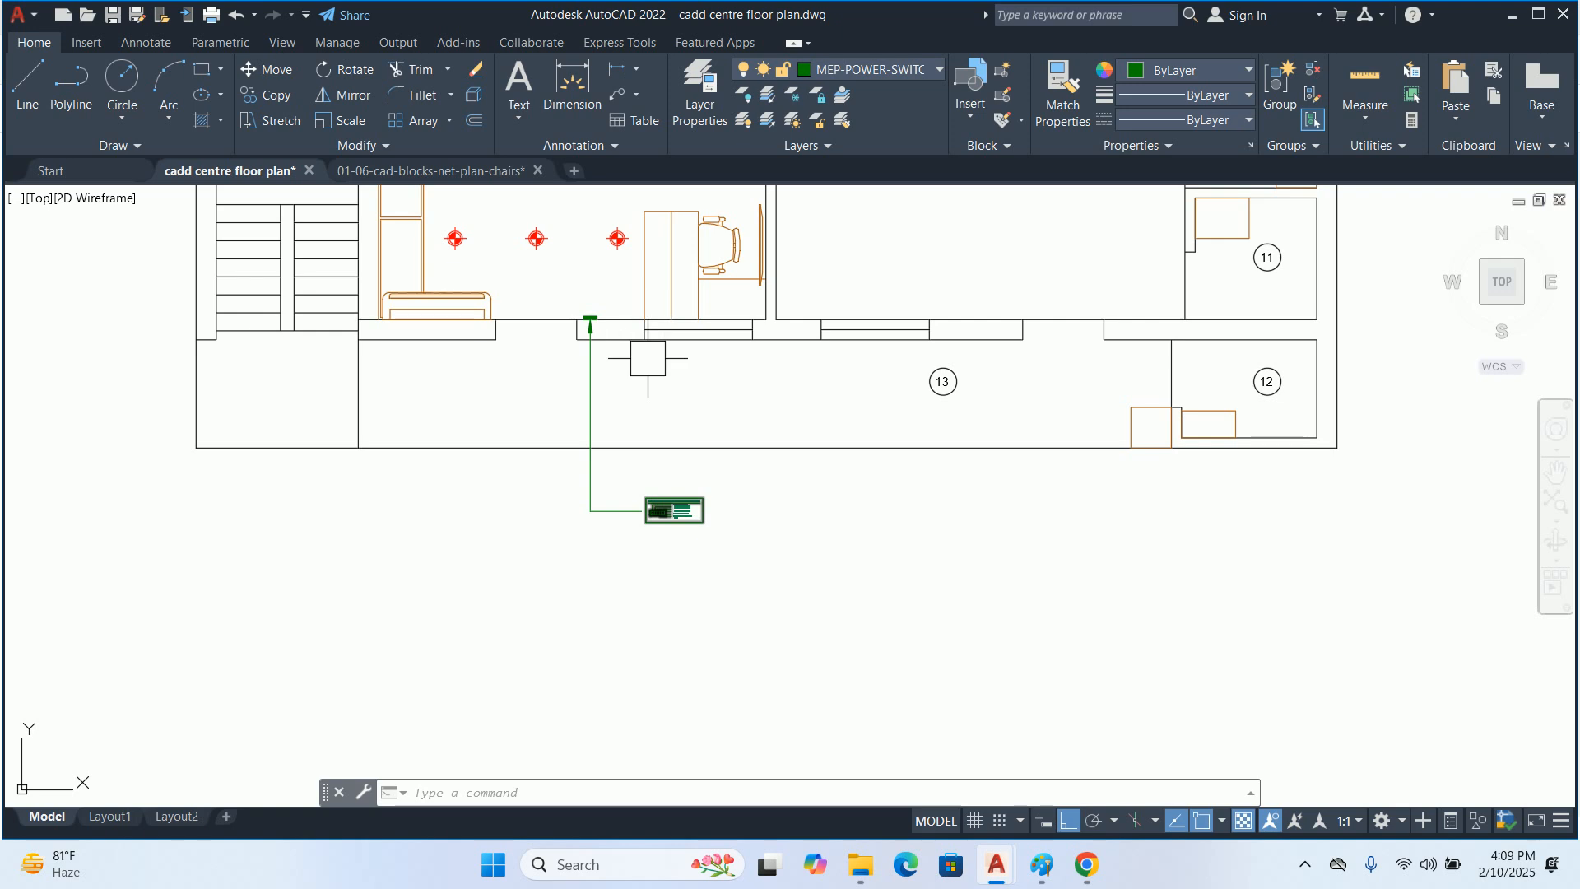
{"action": "middle_click_drag", "start_coordinate": [648, 357], "coordinate": [659, 468]}
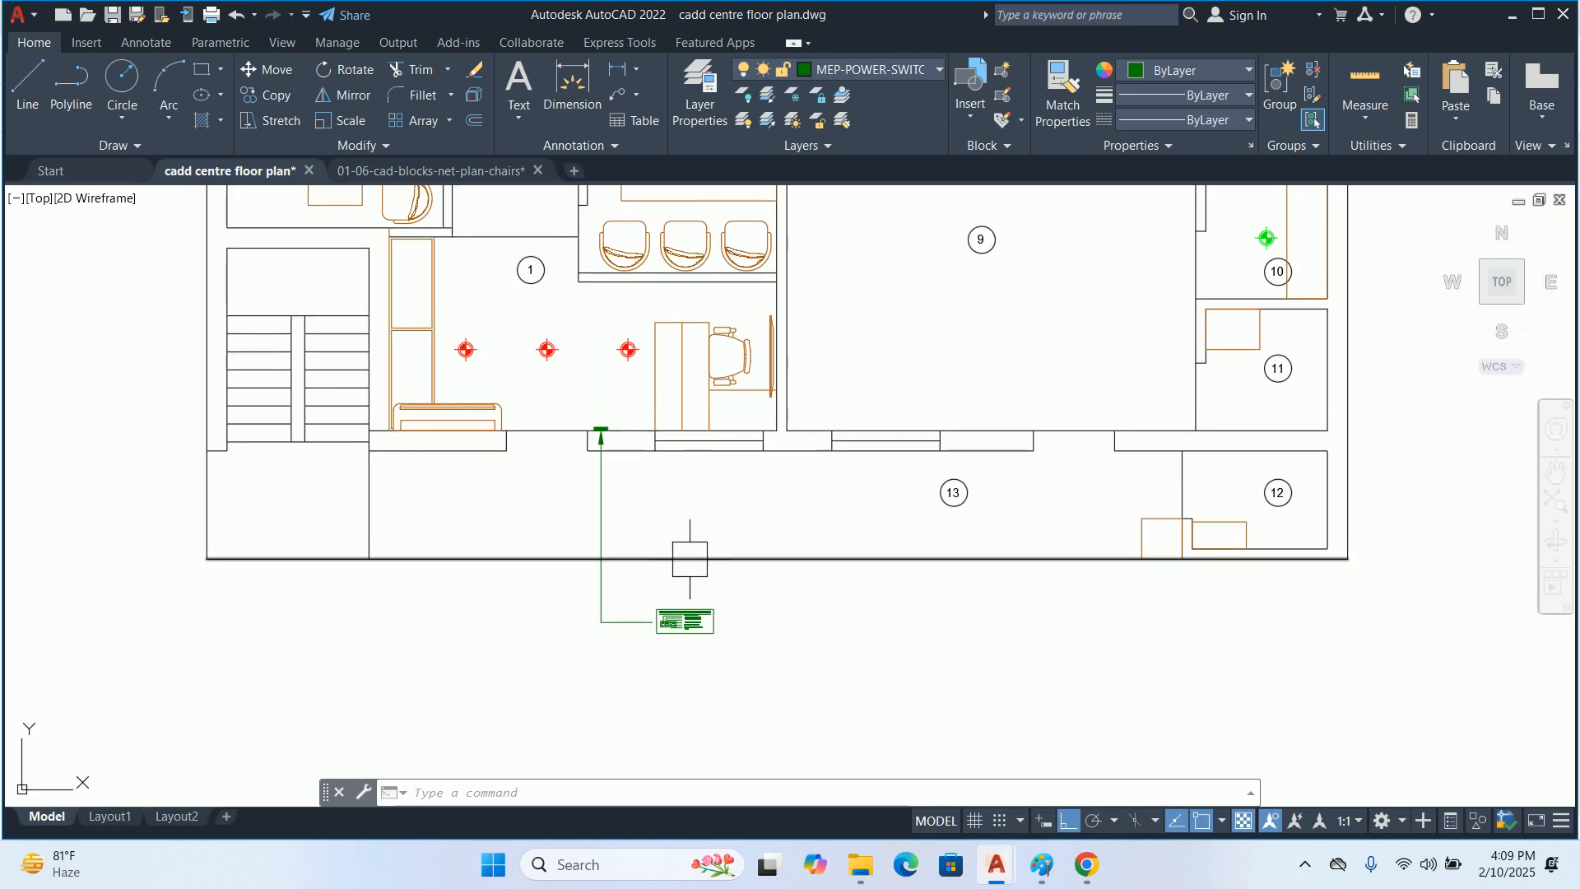
{"action": "middle_click_drag", "start_coordinate": [749, 636], "coordinate": [739, 565]}
{"action": "type", "text": "sc"}
{"action": "key", "text": "Return"}
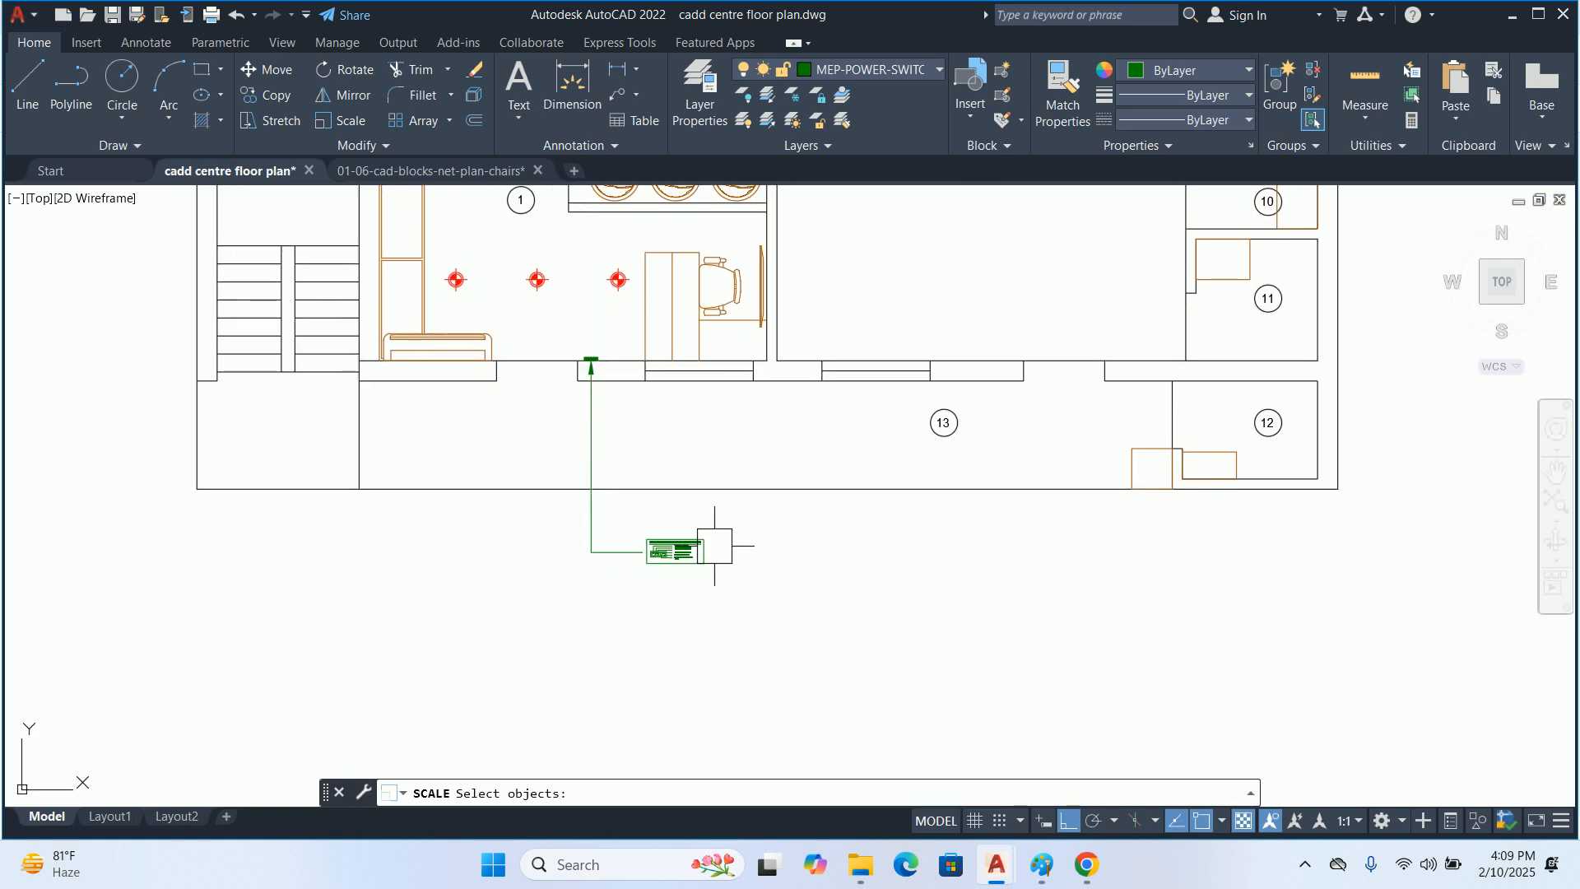
{"action": "key", "text": "Return"}
{"action": "scroll", "coordinate": [683, 564], "scroll_direction": "up", "scroll_amount": 6}
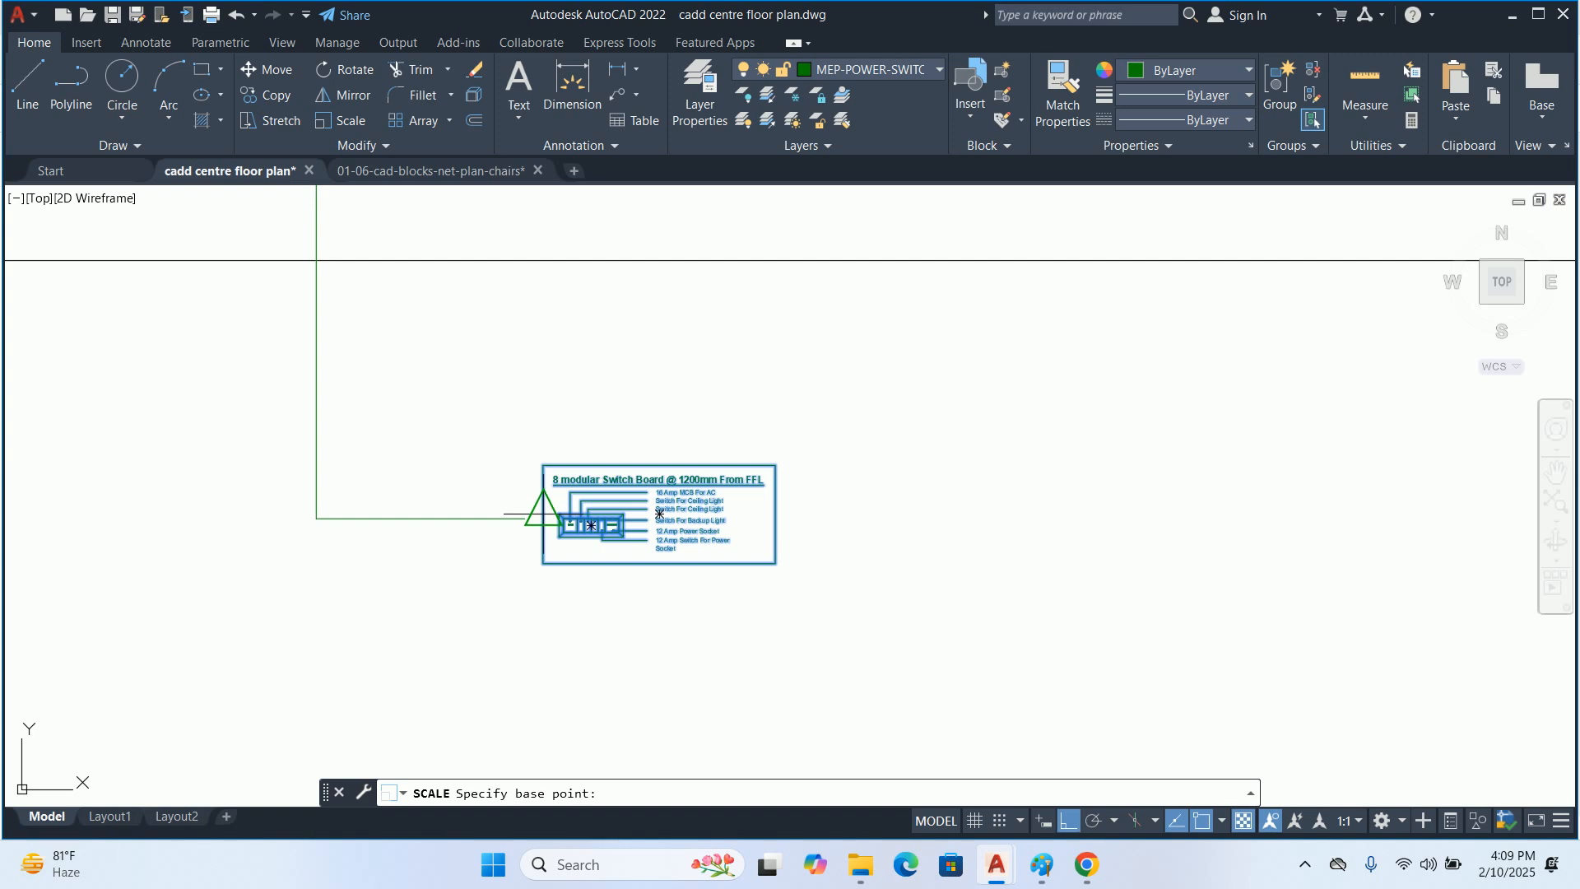
{"action": "left_click", "coordinate": [541, 515]}
{"action": "type", "text": "5"}
{"action": "key", "text": "Return"}
{"action": "scroll", "coordinate": [656, 514], "scroll_direction": "down", "scroll_amount": 6}
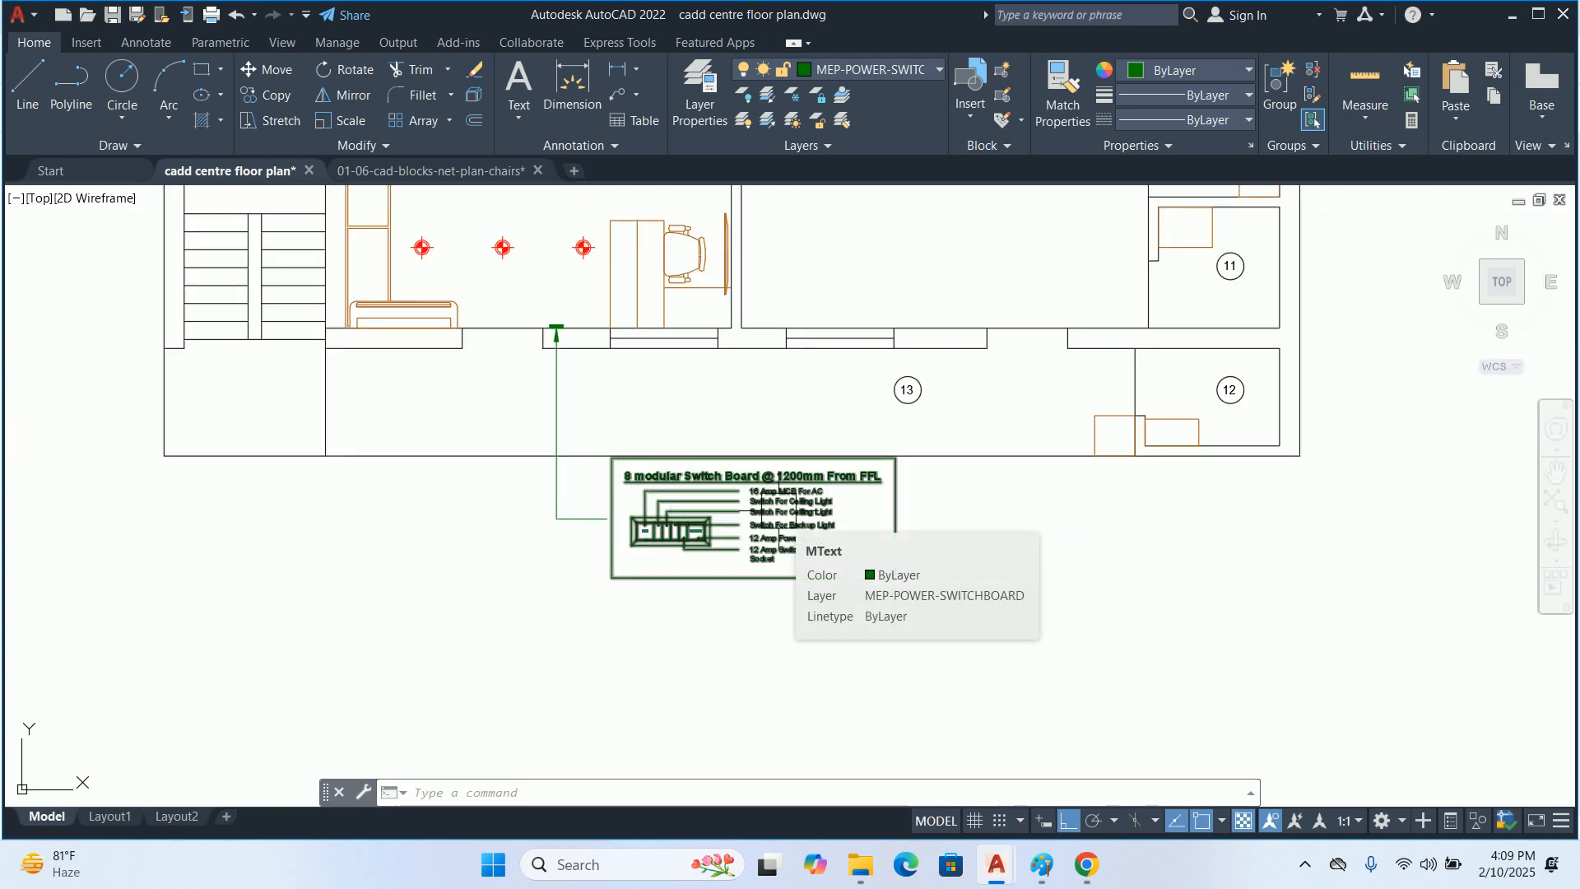
{"action": "key", "text": "ctrl+z"}
{"action": "key", "text": "ctrl+z"}
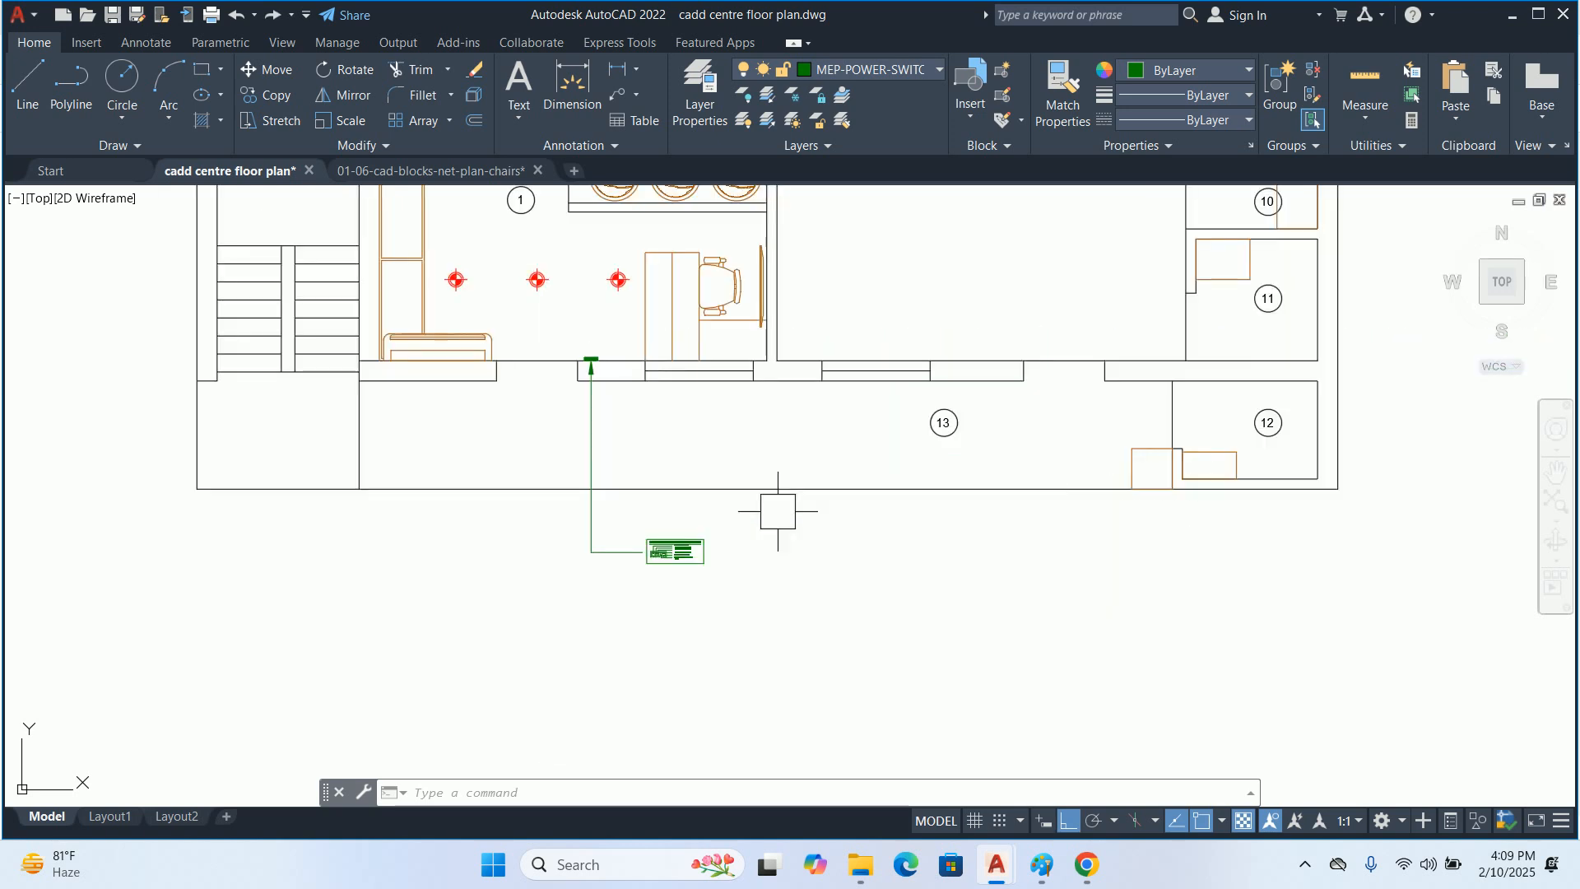
Scale the grouped switchboard detail by a factor of 2 from the midpoint of its frame's left edge
{"action": "type", "text": "sc"}
{"action": "key", "text": "Return"}
{"action": "left_click", "coordinate": [676, 549]}
{"action": "key", "text": "Return"}
{"action": "scroll", "coordinate": [677, 551], "scroll_direction": "up", "scroll_amount": 6}
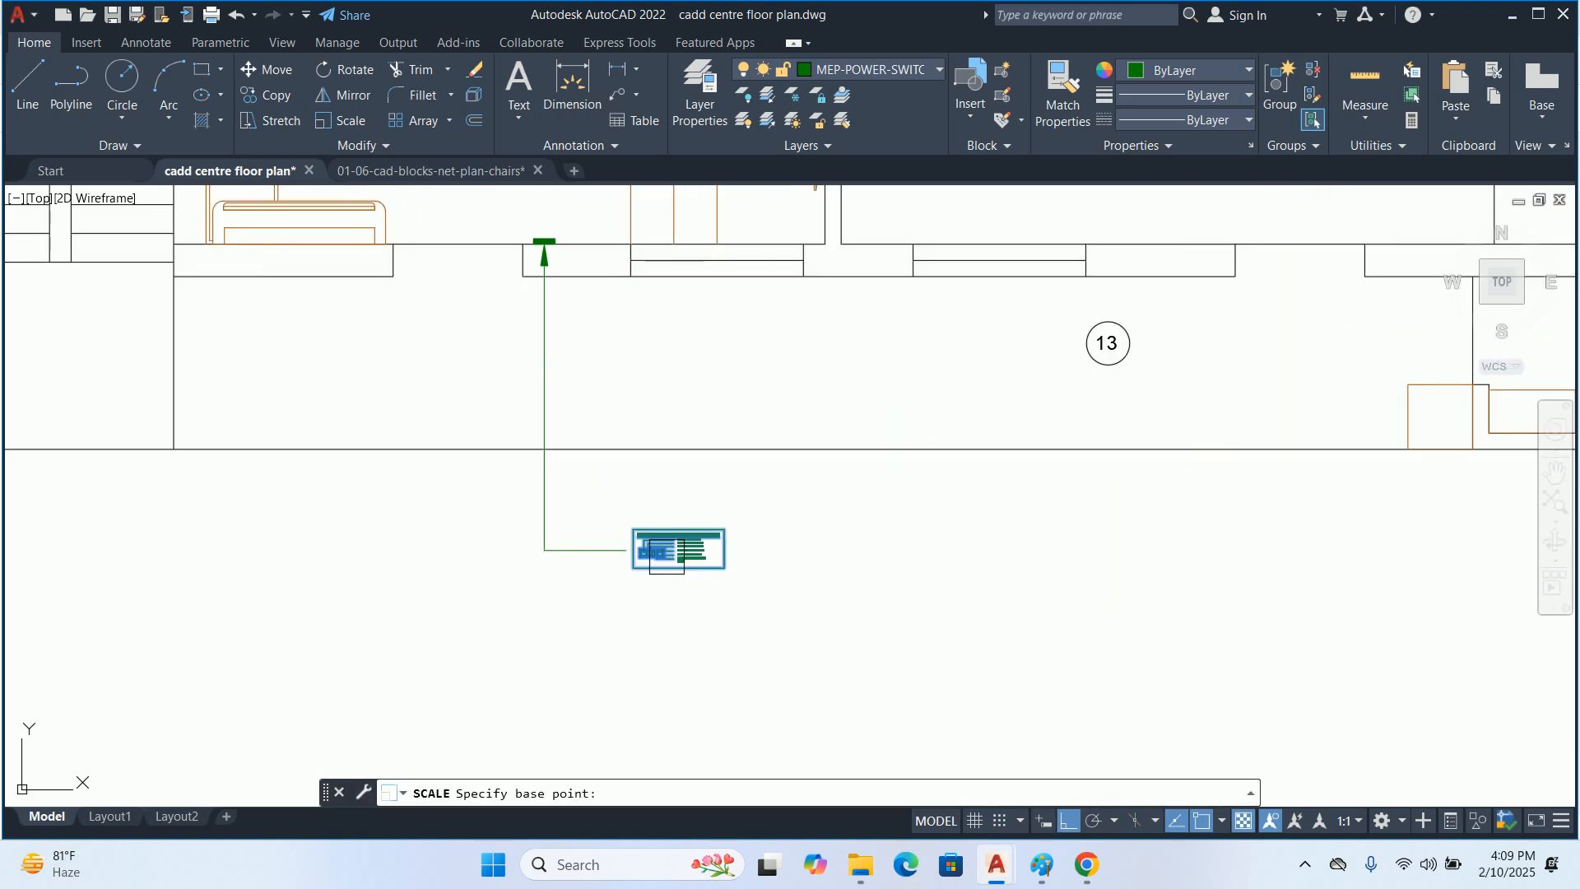
{"action": "left_click", "coordinate": [564, 545]}
{"action": "type", "text": "2"}
{"action": "key", "text": "Return"}
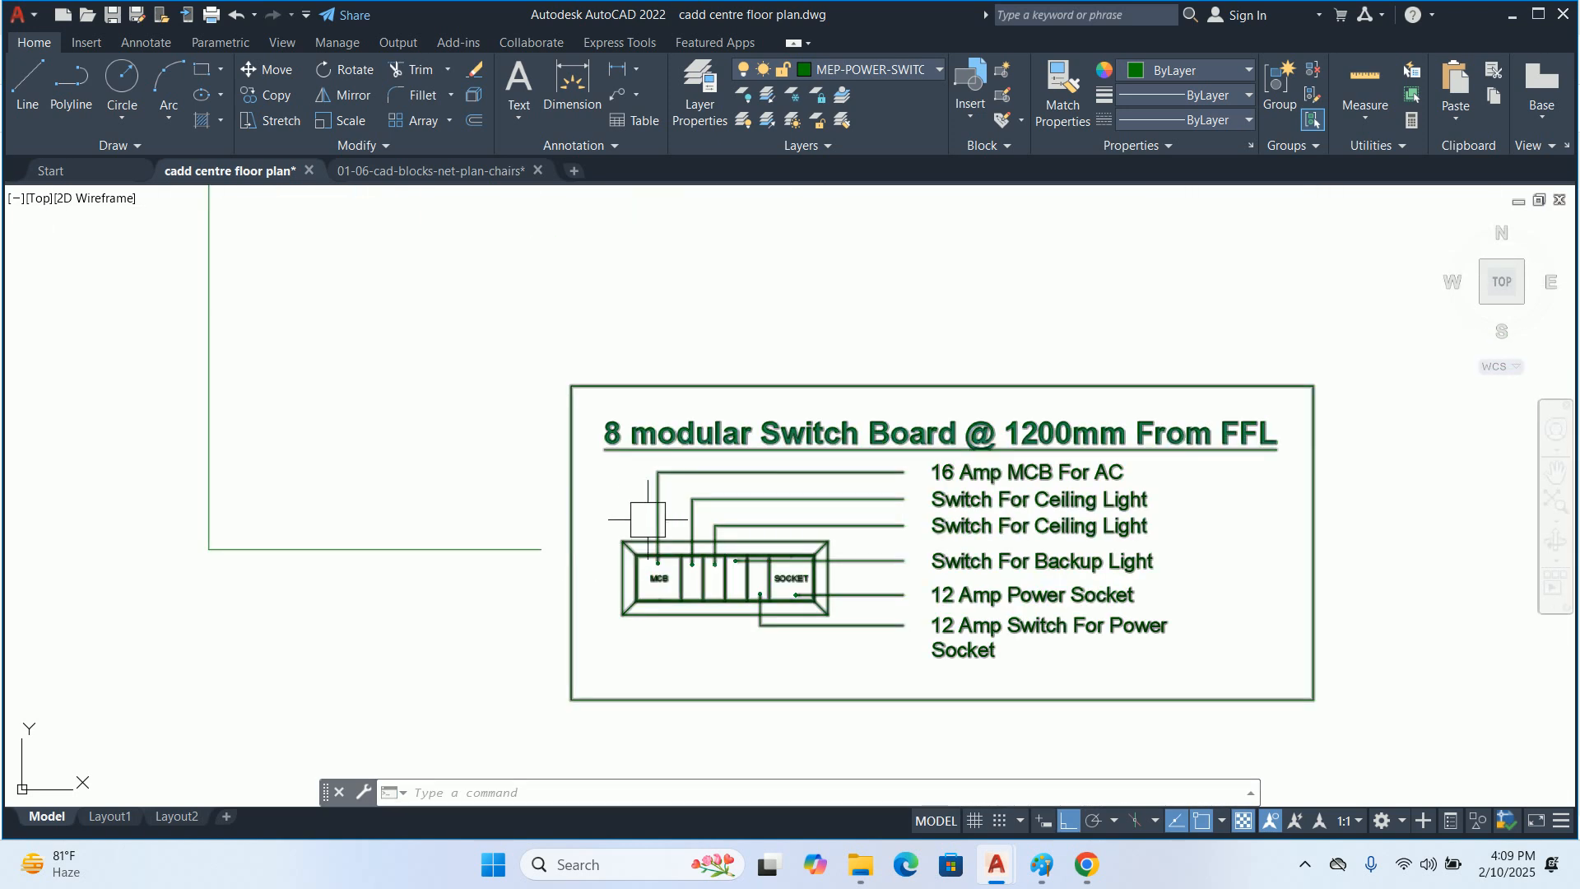
Turn on Quick Properties and set the arrow size of all six switchboard leaders to 1"
{"action": "scroll", "coordinate": [683, 518], "scroll_direction": "down", "scroll_amount": 2}
{"action": "scroll", "coordinate": [793, 537], "scroll_direction": "up", "scroll_amount": 2}
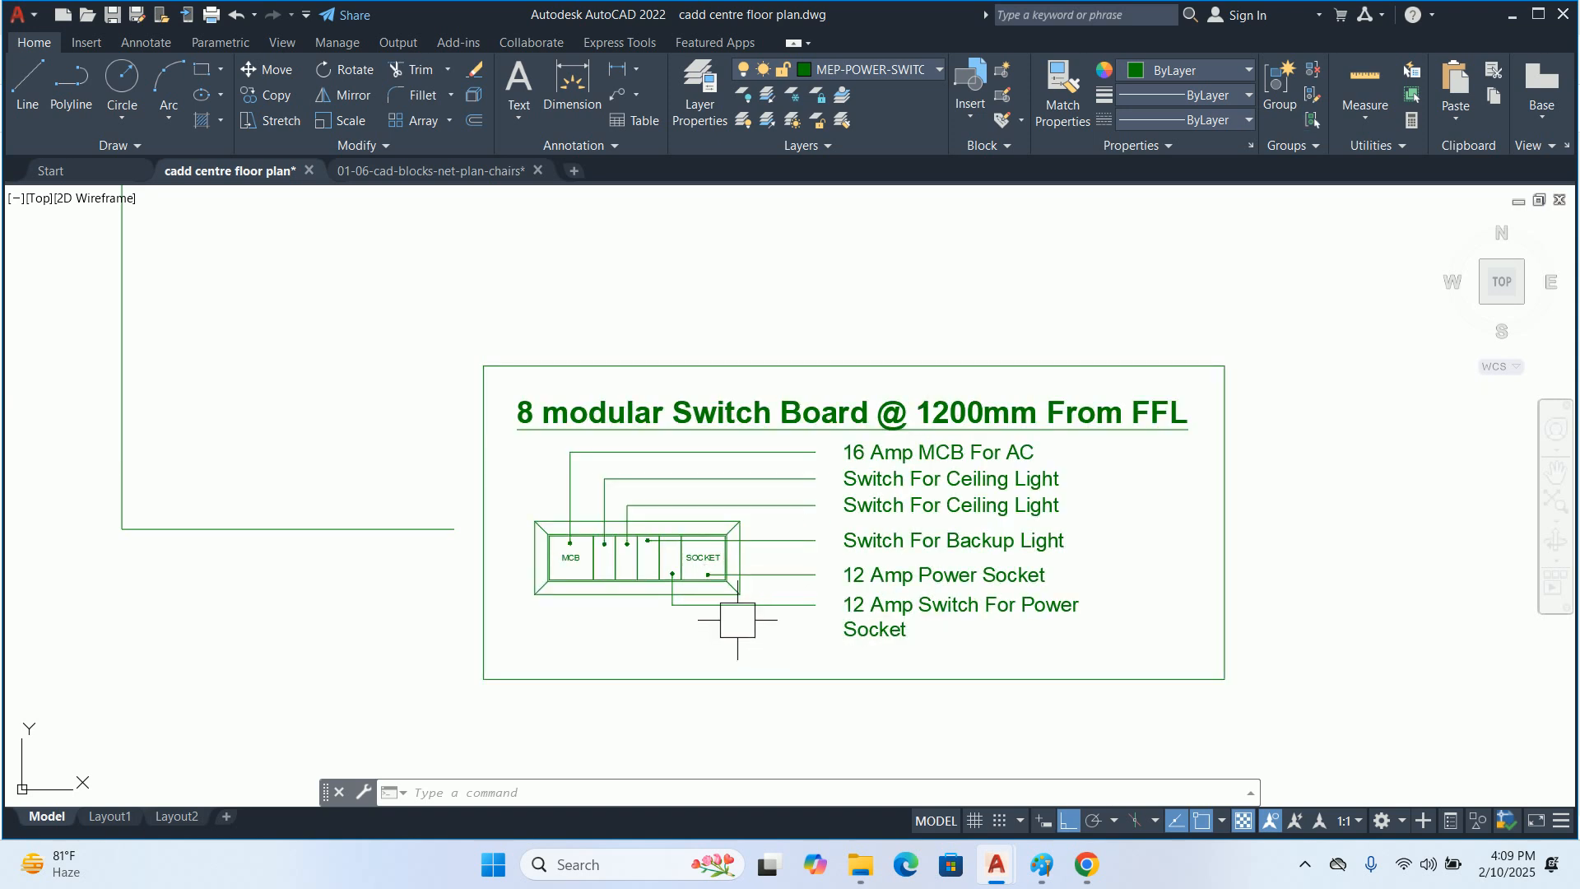
{"action": "scroll", "coordinate": [724, 588], "scroll_direction": "up", "scroll_amount": 2}
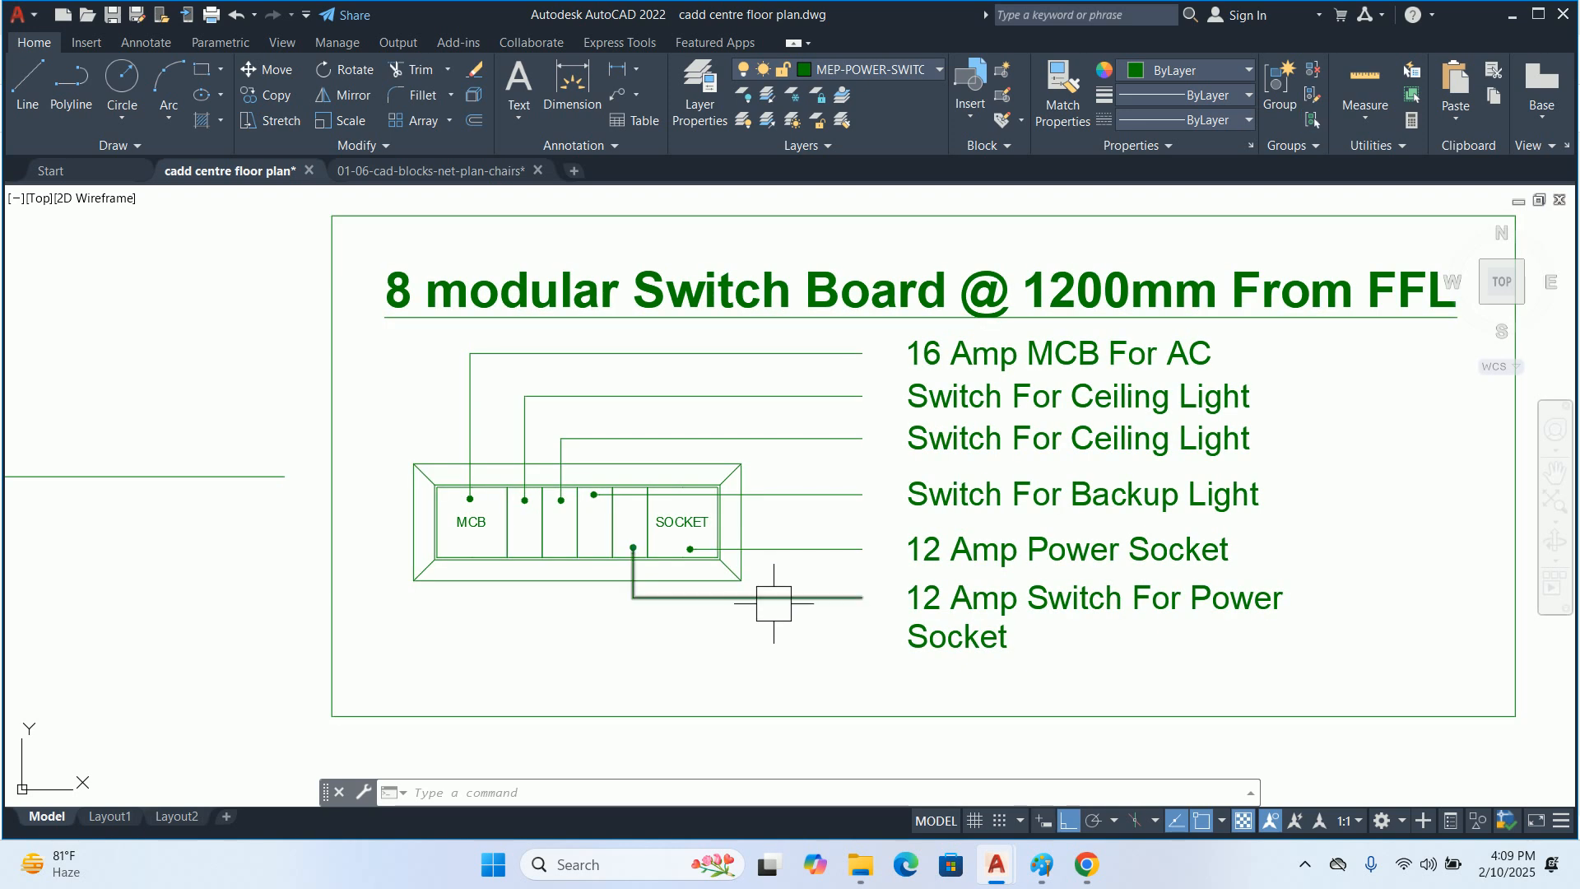
{"action": "left_click", "coordinate": [823, 625]}
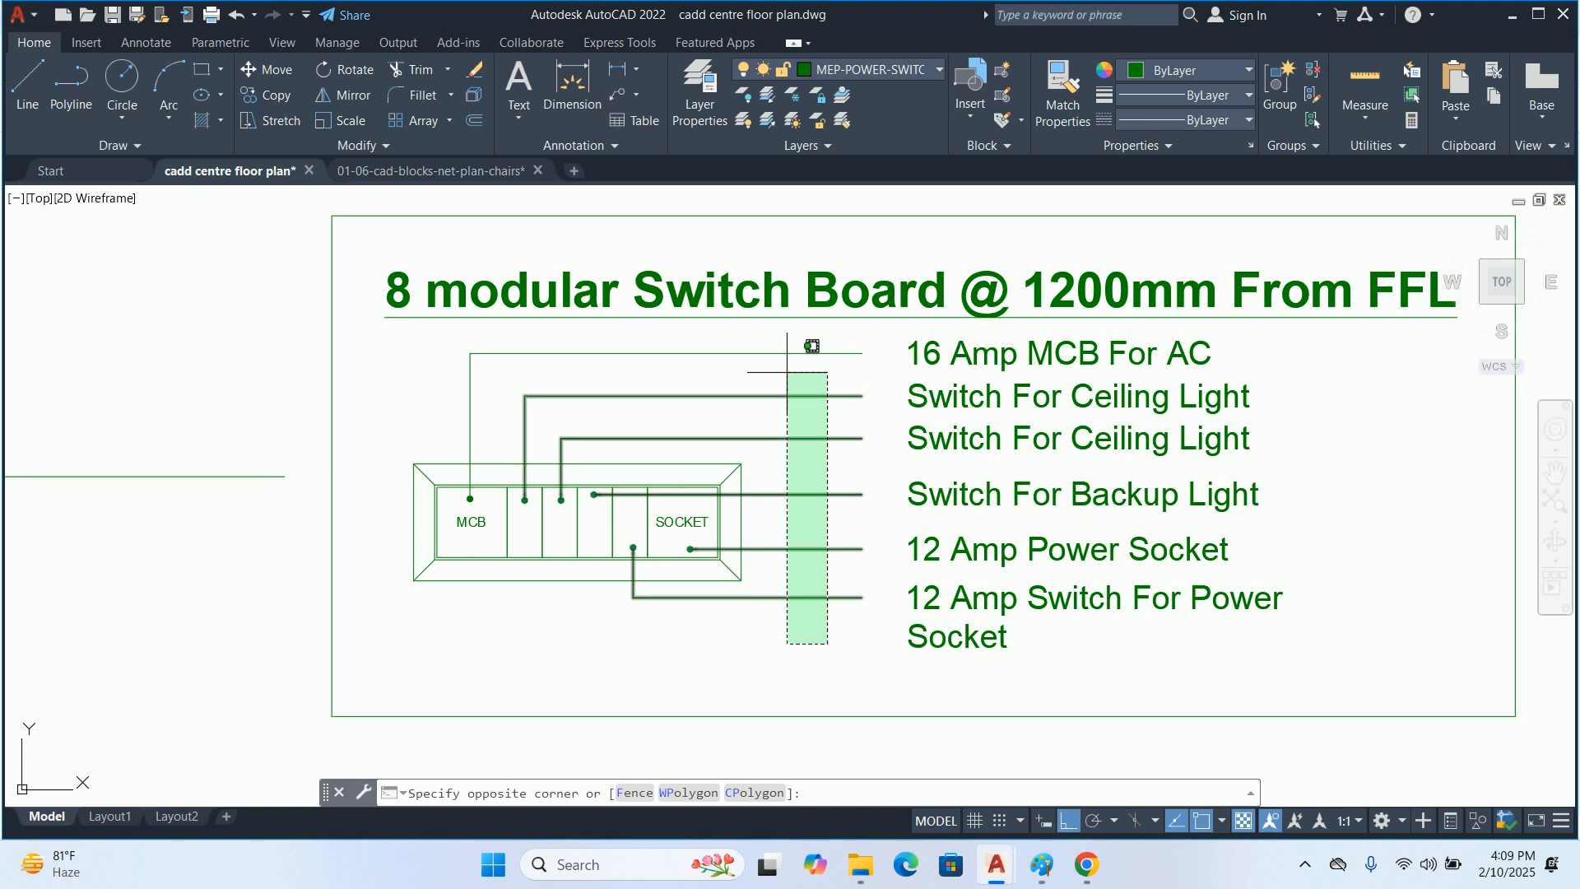
{"action": "left_click", "coordinate": [782, 339]}
{"action": "left_click", "coordinate": [1452, 821]}
{"action": "left_click", "coordinate": [1486, 792]}
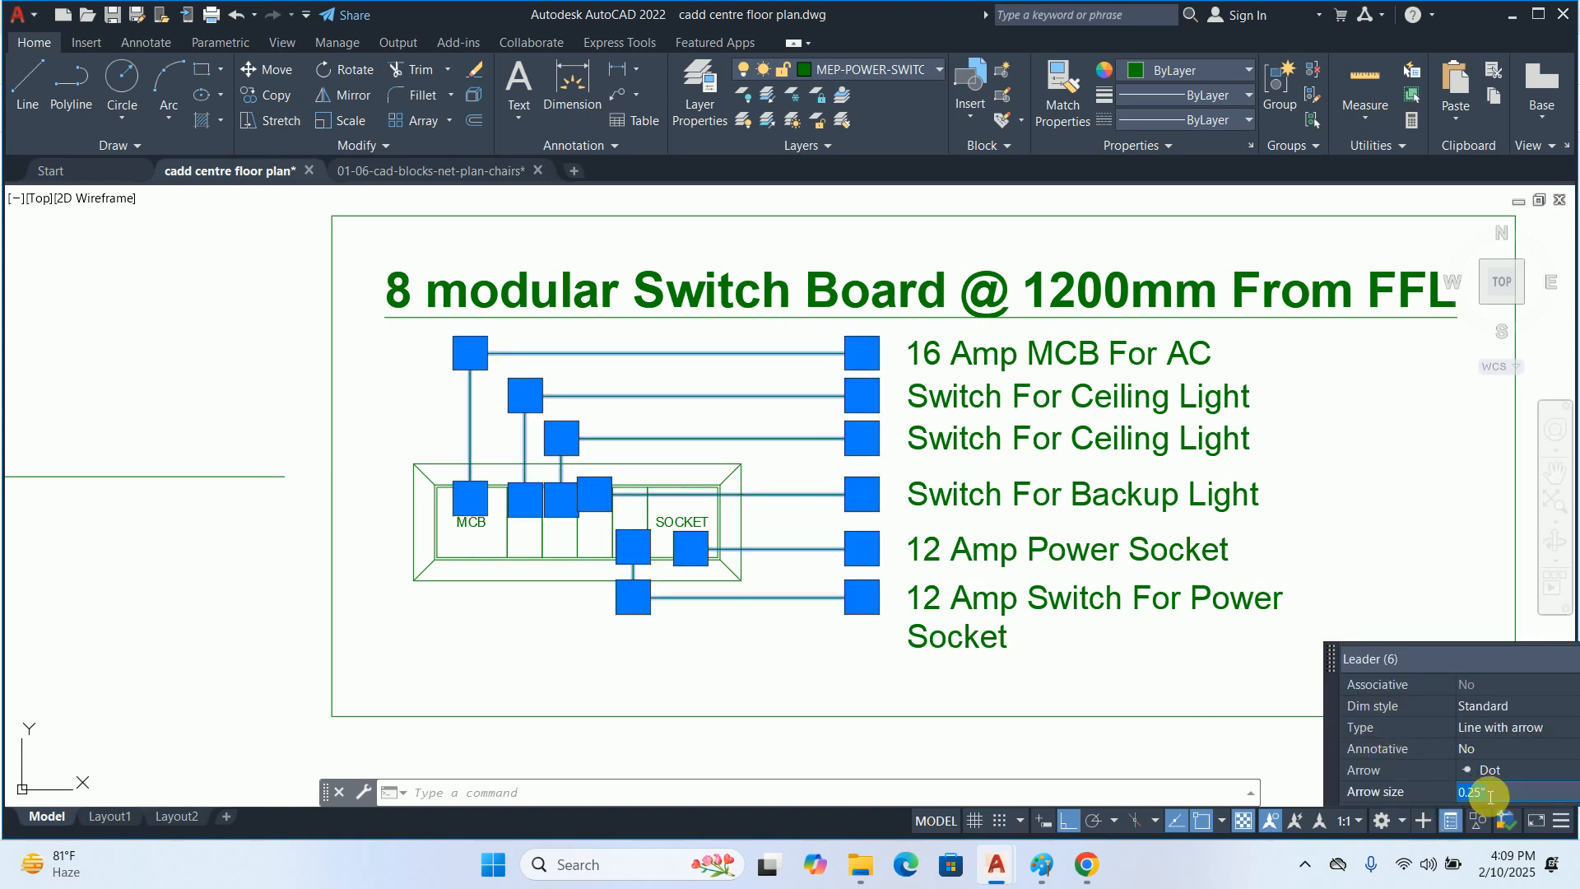
{"action": "type", "text": "1"}
{"action": "key", "text": "Return"}
{"action": "key", "text": "Escape"}
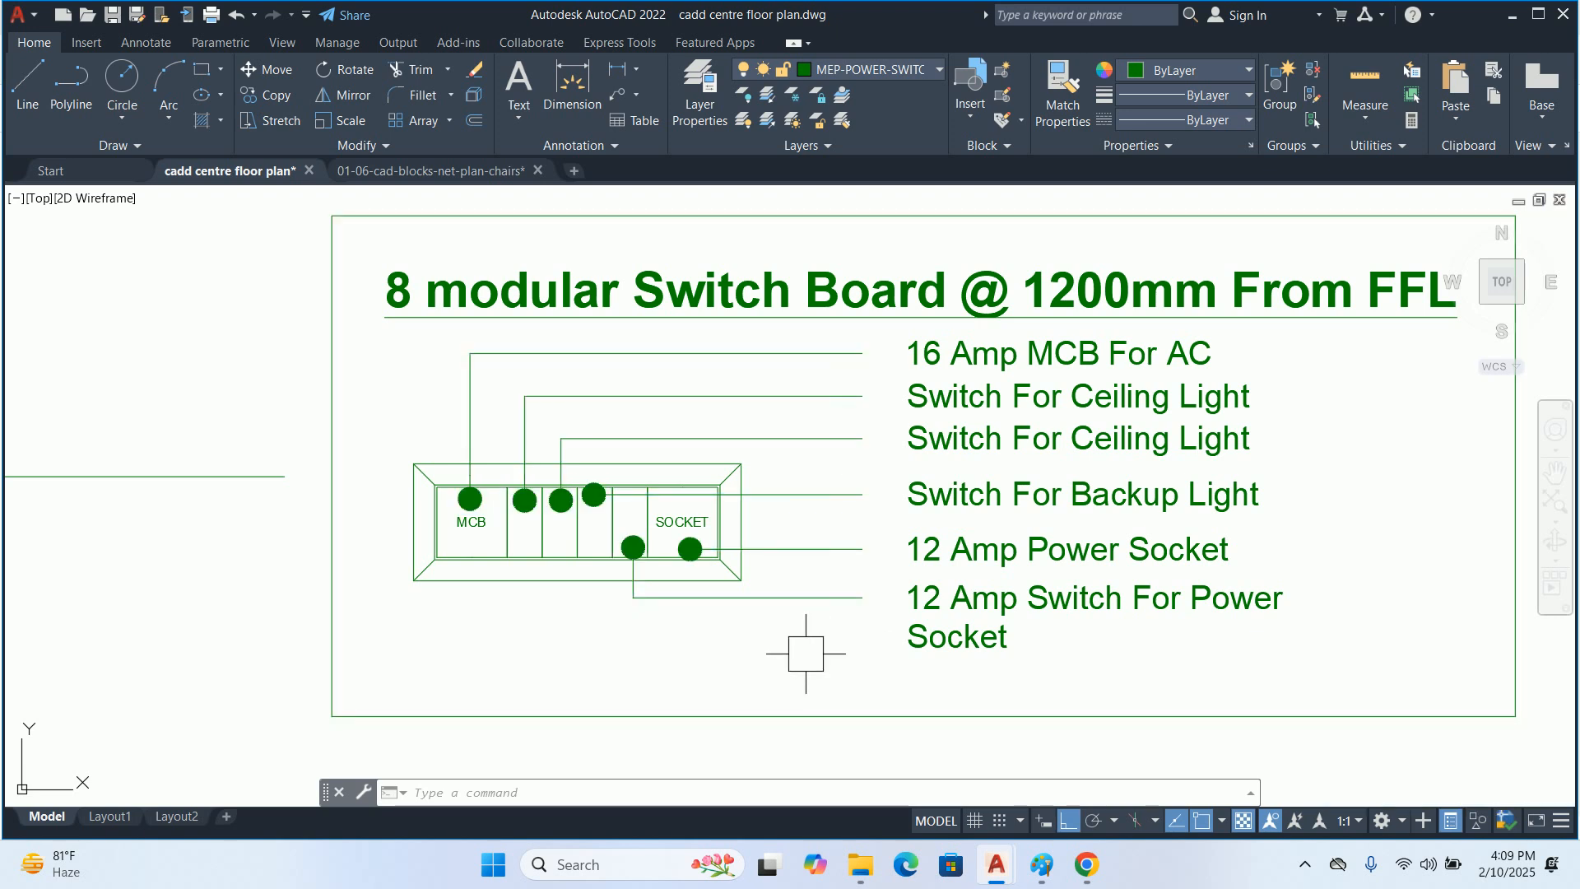
Set the arrow size of all six switchboard leaders to 0.75"
{"action": "left_click", "coordinate": [836, 645]}
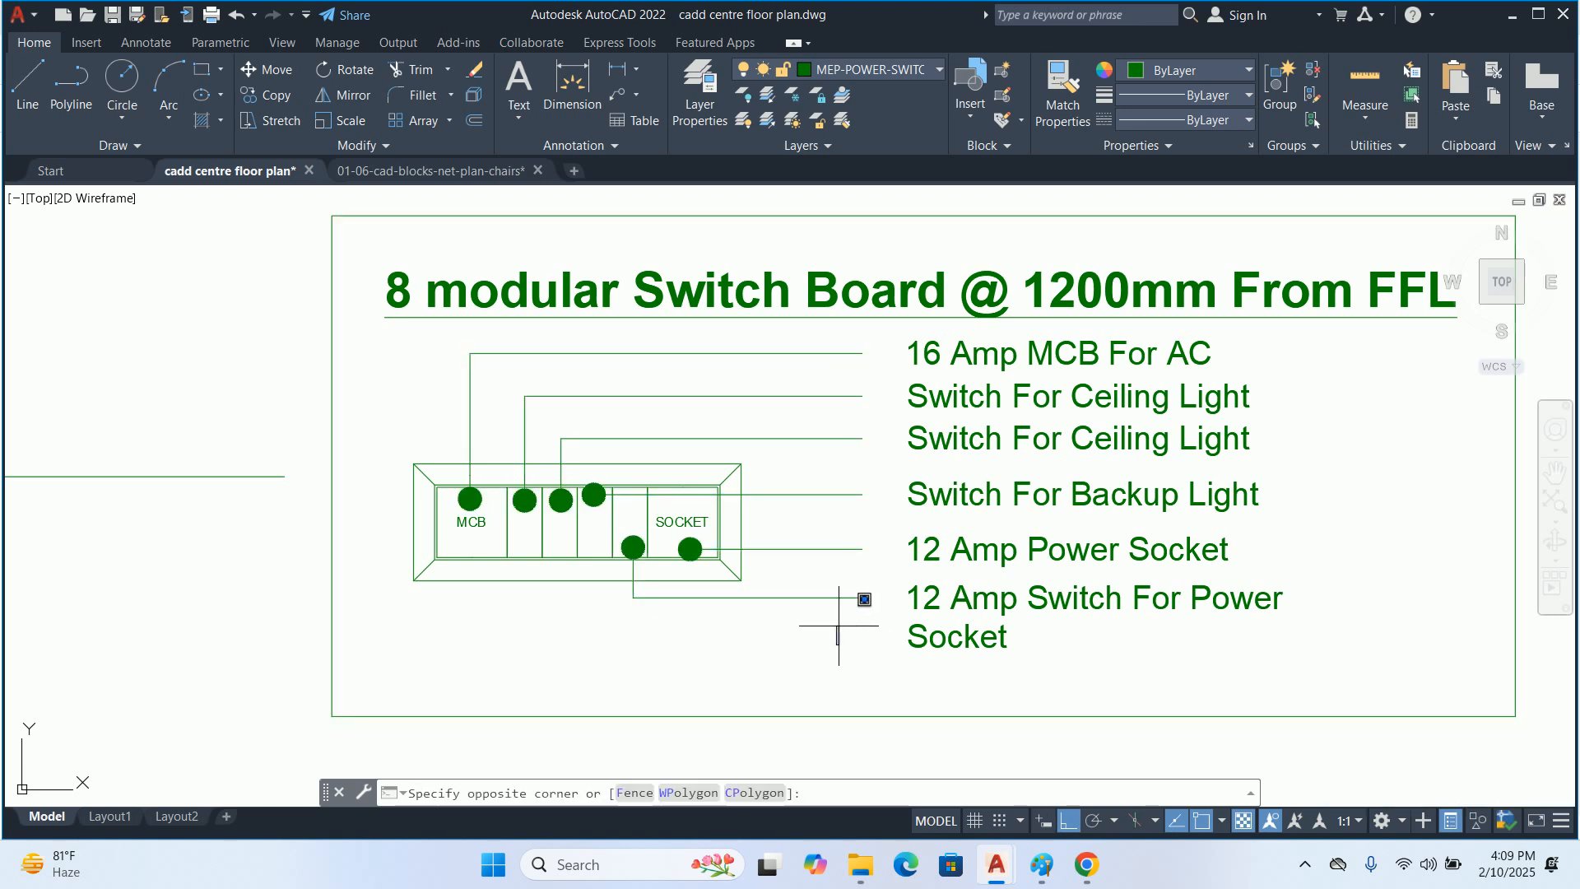
{"action": "left_click", "coordinate": [793, 335]}
{"action": "left_click", "coordinate": [1044, 301]}
{"action": "type", "text": ".75"}
{"action": "key", "text": "Return"}
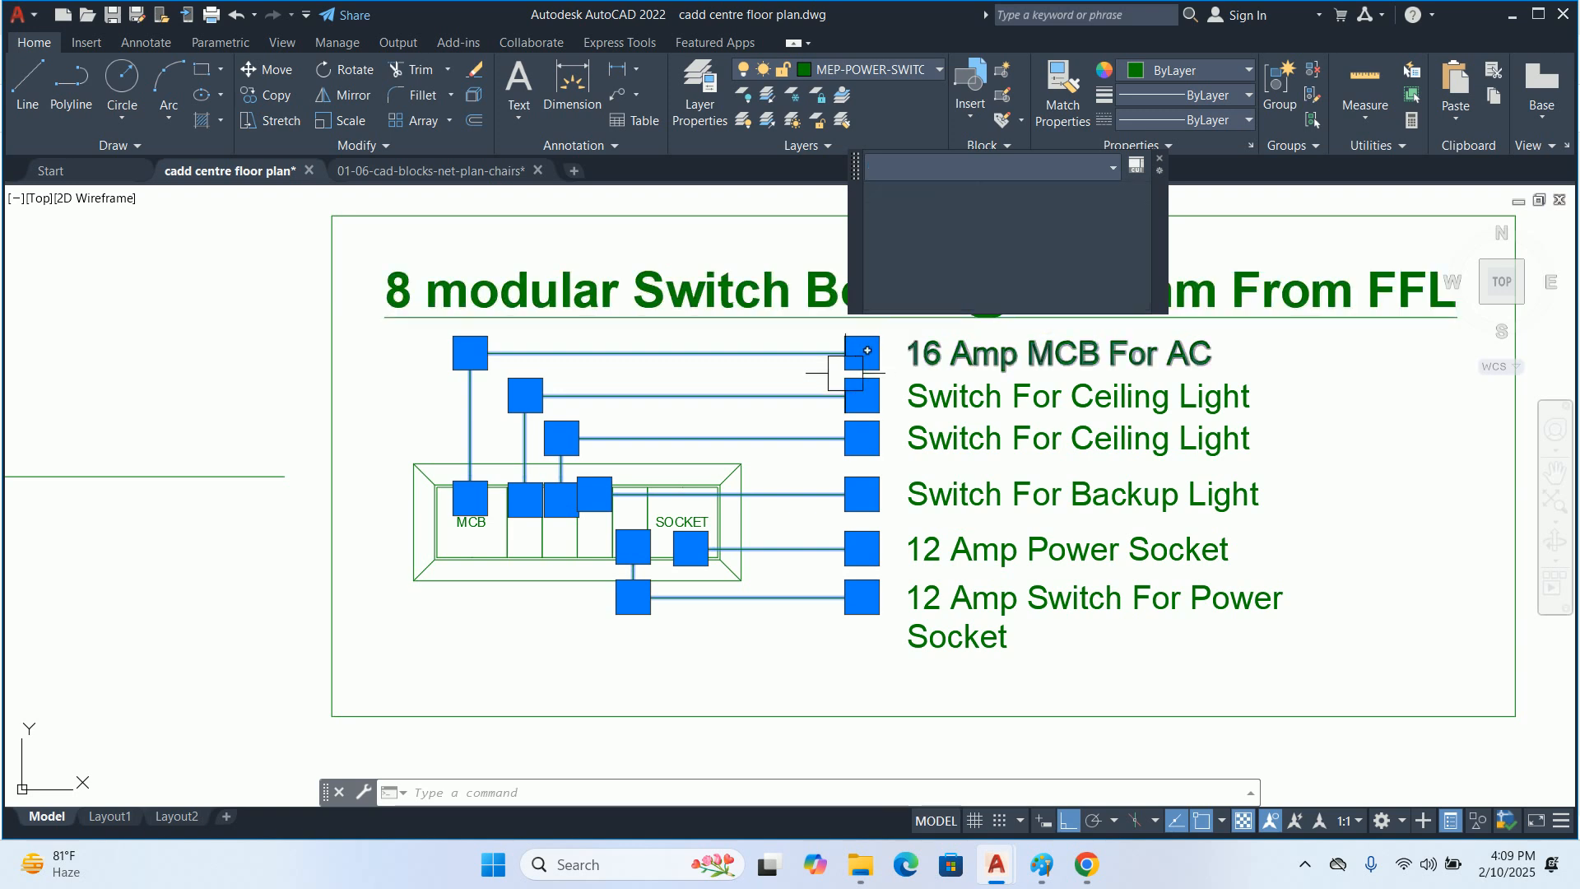
{"action": "key", "text": "Escape"}
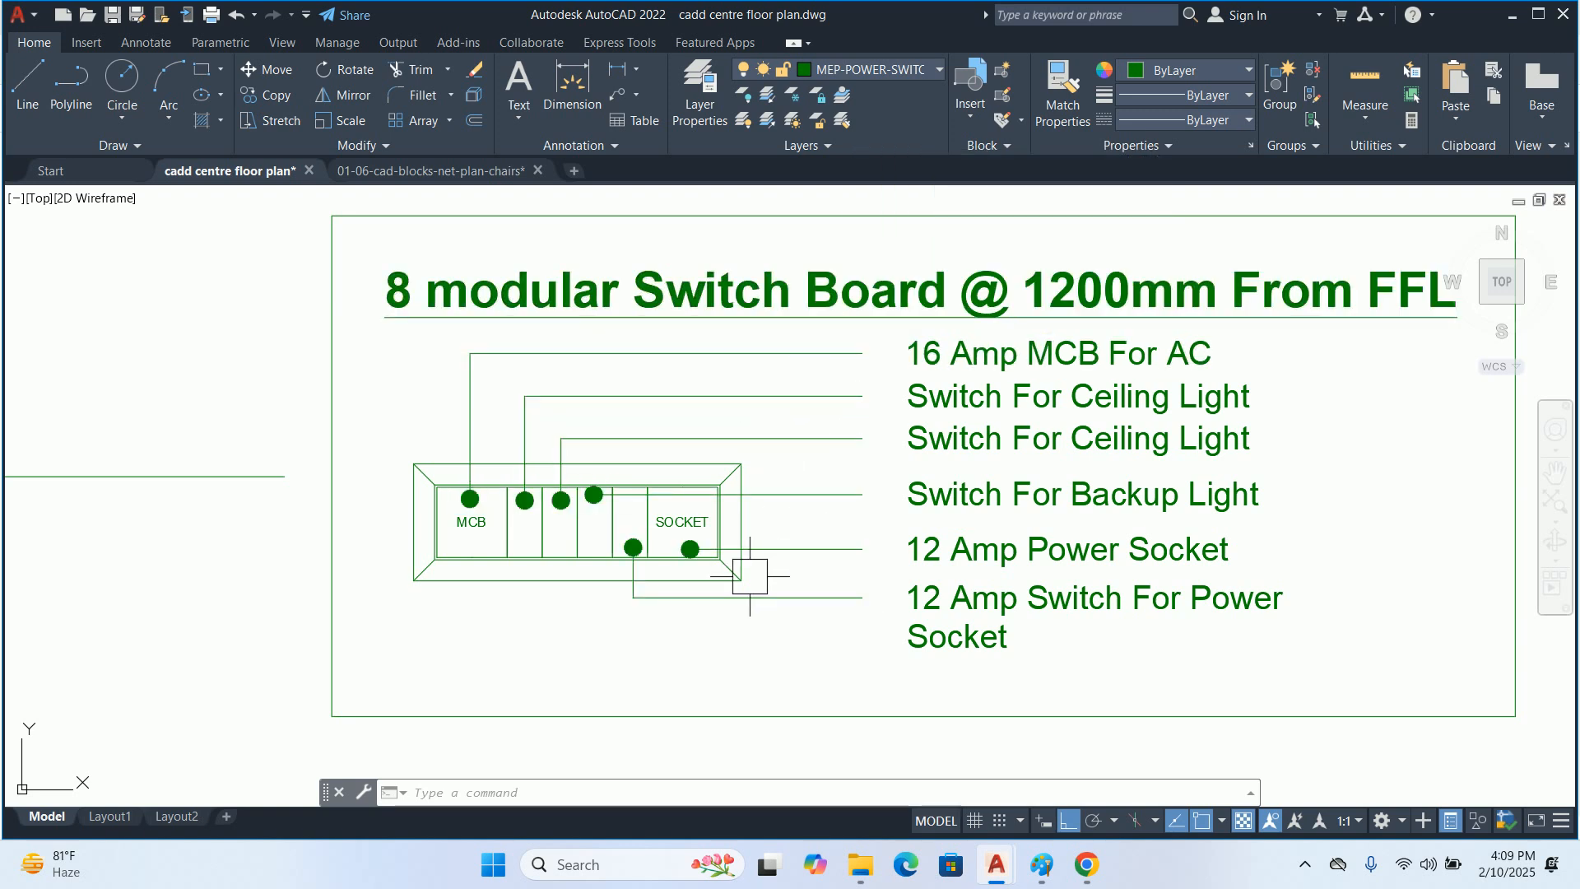
Check the leader dots on the 8 modular switchboard detail and turn group selection back on
{"action": "scroll", "coordinate": [650, 550], "scroll_direction": "up", "scroll_amount": 2}
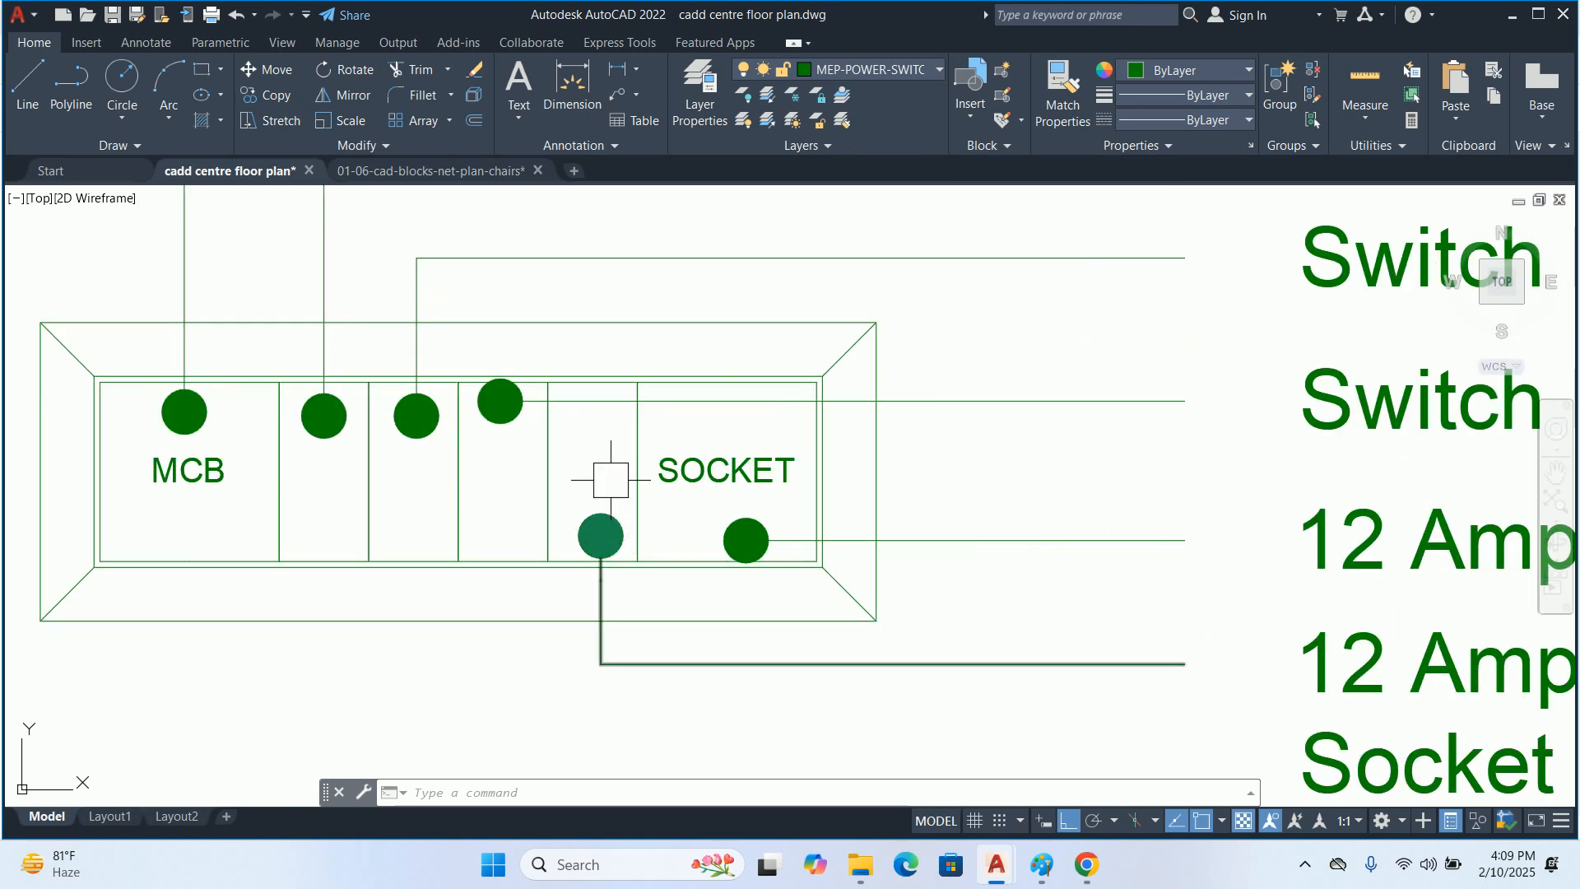
{"action": "scroll", "coordinate": [678, 477], "scroll_direction": "down", "scroll_amount": 2}
{"action": "scroll", "coordinate": [714, 573], "scroll_direction": "down", "scroll_amount": 4}
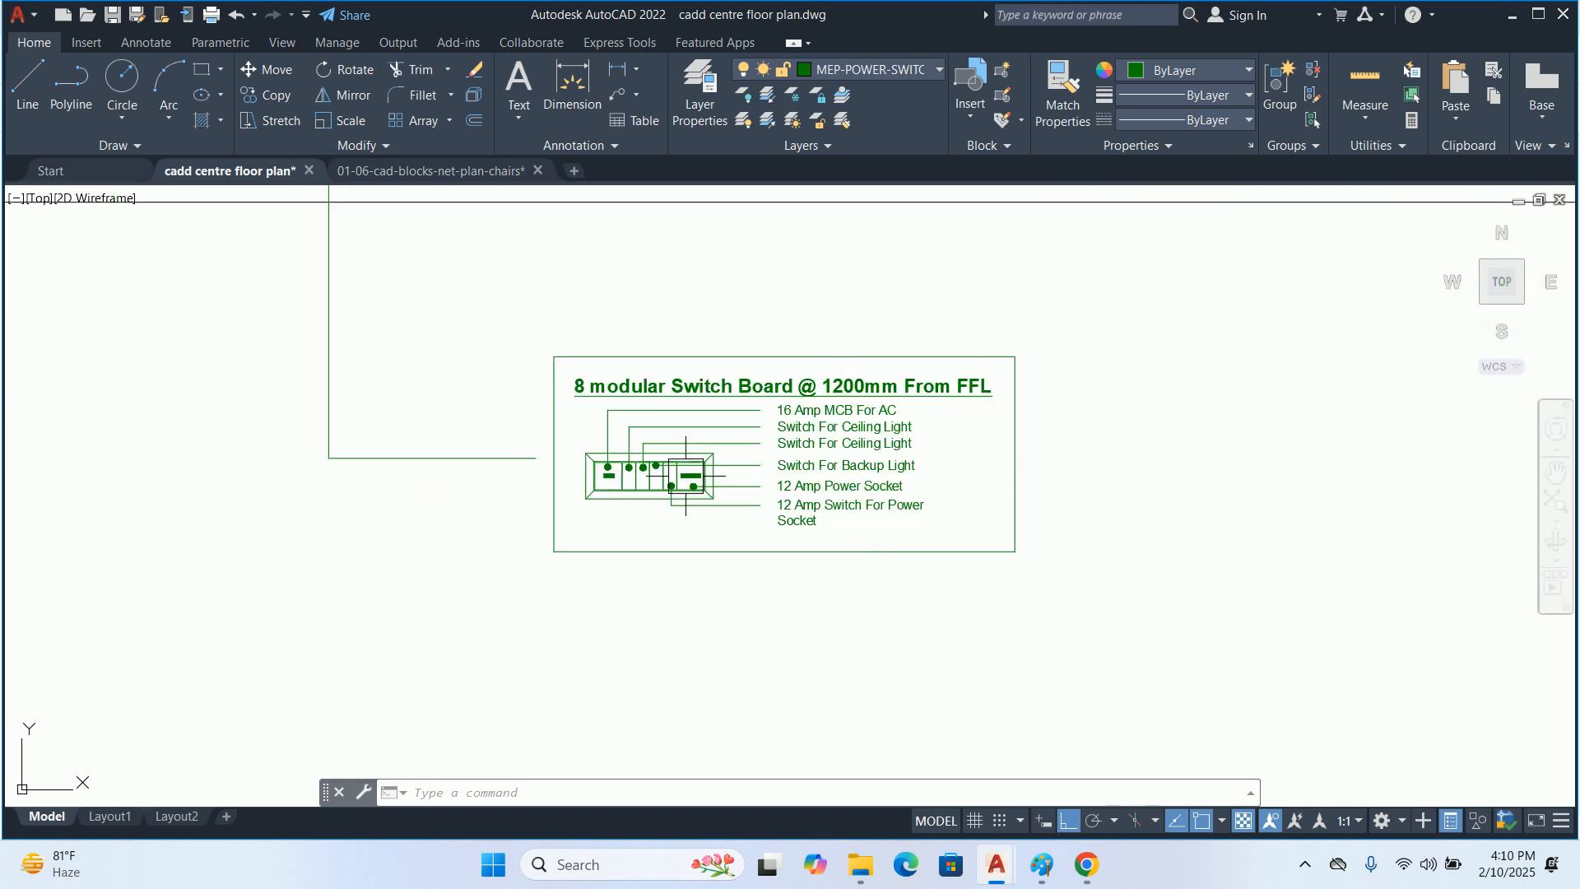
{"action": "key", "text": "Escape"}
{"action": "key", "text": "Escape"}
{"action": "key", "text": "Escape"}
{"action": "key", "text": "ctrl+shift+a"}
{"action": "left_click", "coordinate": [682, 505]}
{"action": "key", "text": "Escape"}
{"action": "key", "text": "Escape"}
{"action": "key", "text": "Escape"}
Stretch the switchboard detail and its callout leader about 3'-10" up towards the building wall
{"action": "type", "text": "s"}
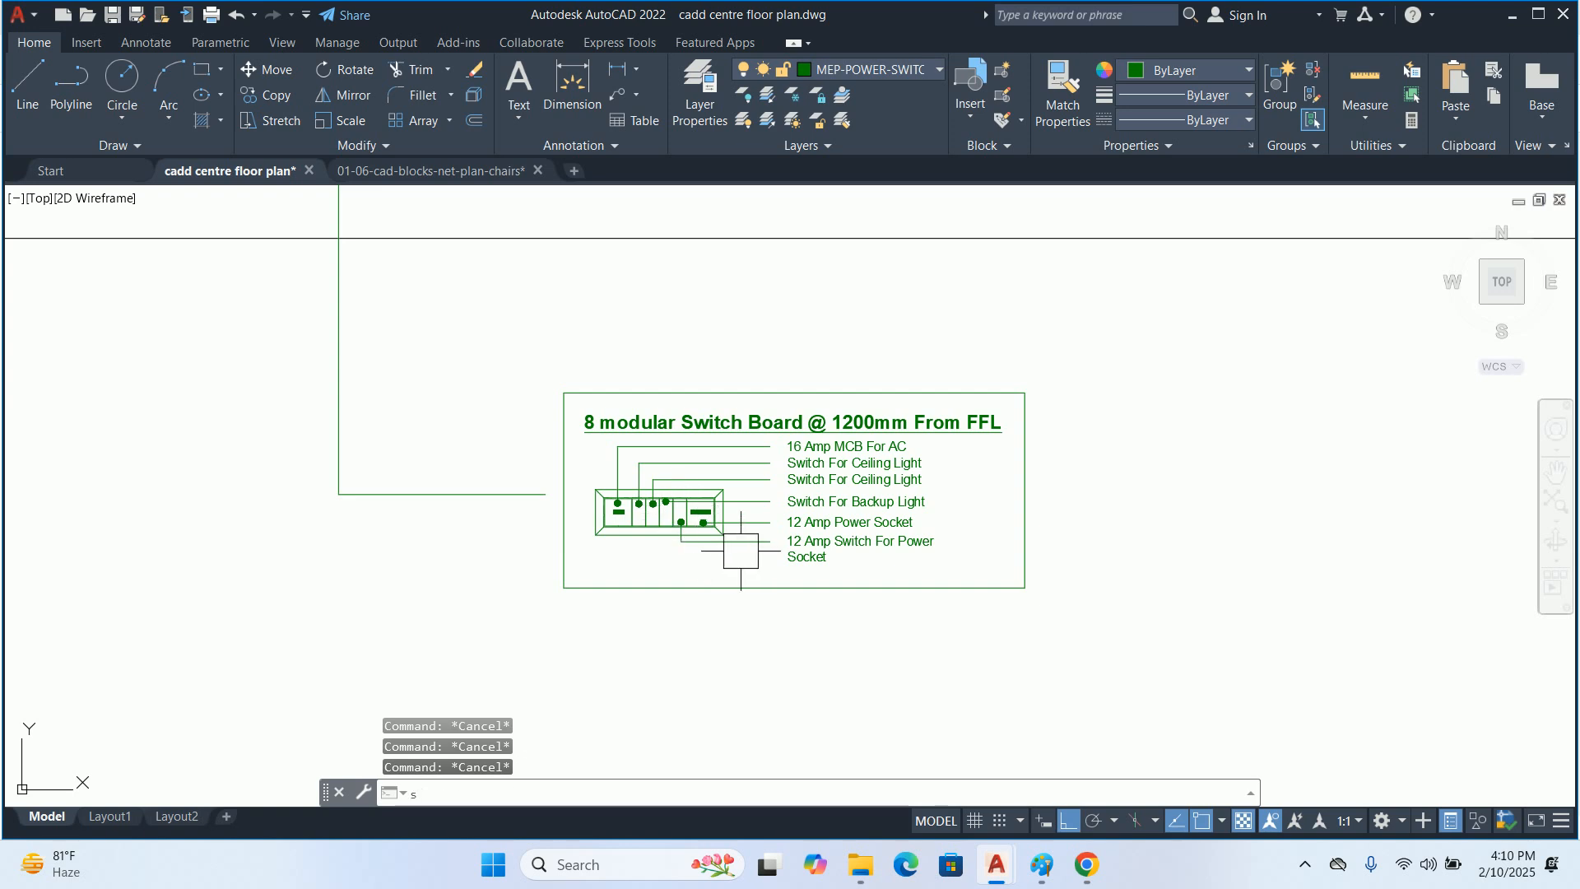
{"action": "key", "text": "Return"}
{"action": "left_click", "coordinate": [1217, 659]}
{"action": "left_click", "coordinate": [260, 316]}
{"action": "key", "text": "Return"}
{"action": "left_click", "coordinate": [66, 436]}
{"action": "mouse_move", "coordinate": [70, 377]}
{"action": "middle_mouse_down"}
{"action": "mouse_move", "coordinate": [99, 409]}
{"action": "mouse_move", "coordinate": [97, 552]}
{"action": "middle_mouse_up"}
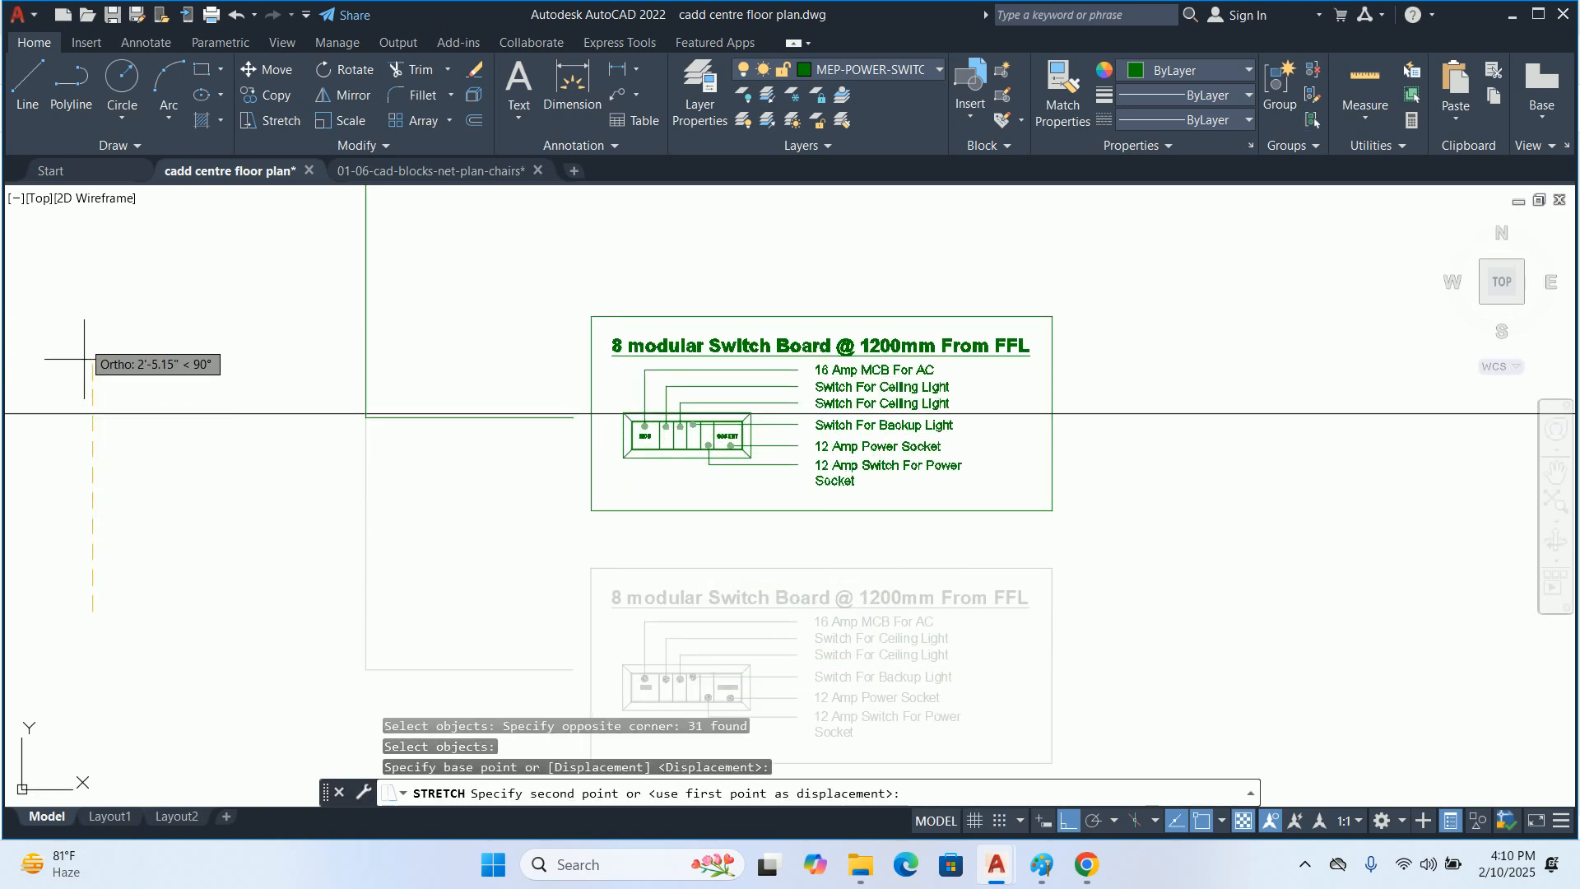
{"action": "scroll", "coordinate": [106, 490], "scroll_direction": "down", "scroll_amount": 2}
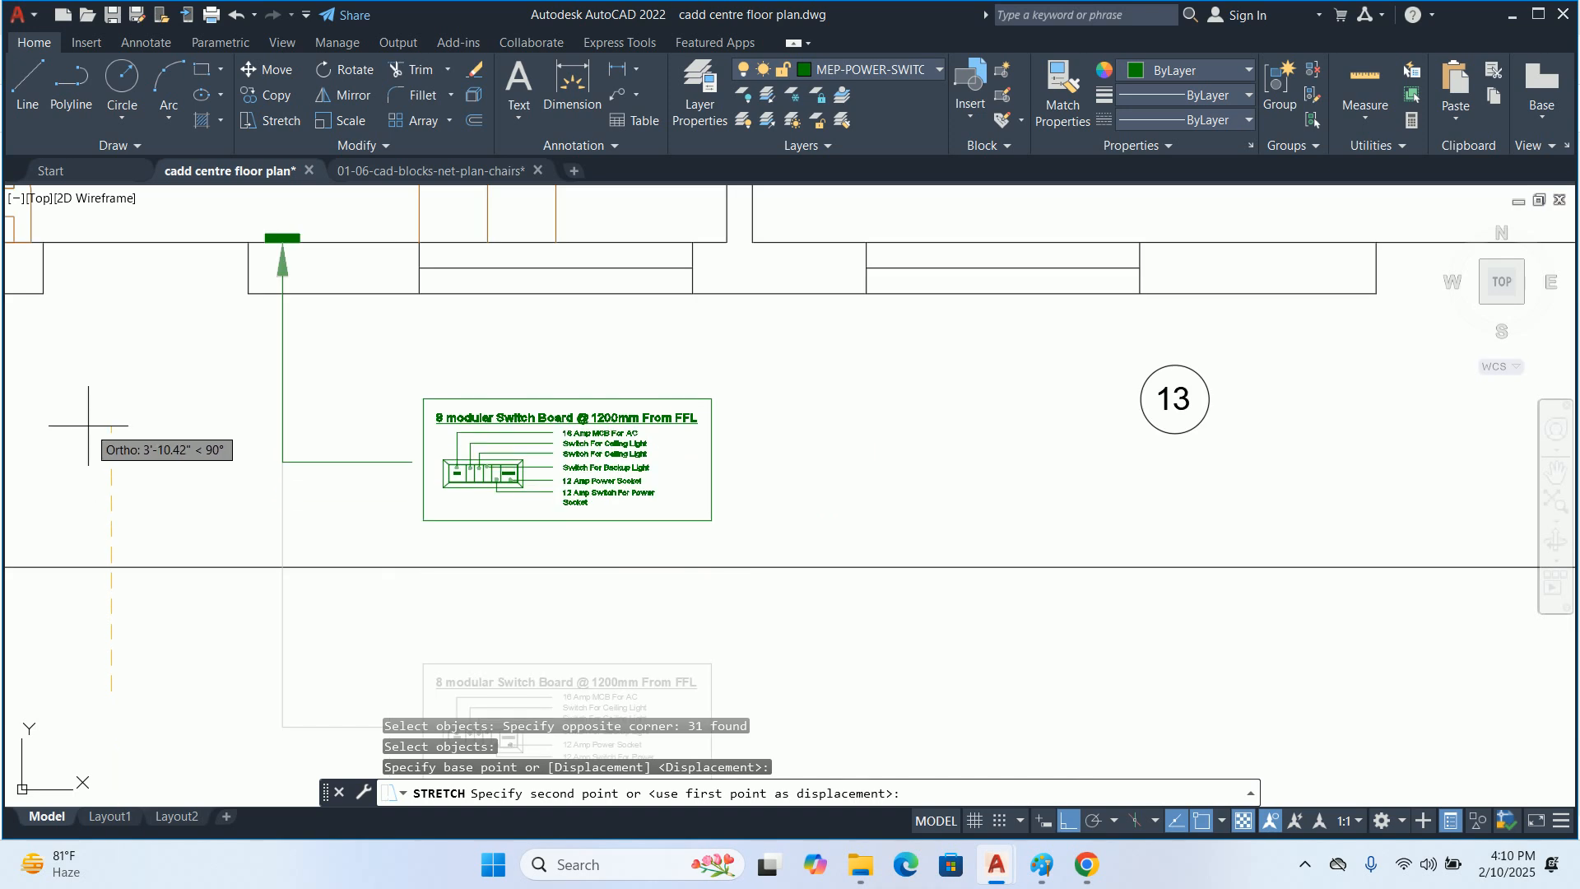
{"action": "key", "text": "Escape"}
{"action": "key", "text": "Escape"}
{"action": "key", "text": "Escape"}
{"action": "key", "text": "Escape"}
{"action": "middle_click_drag", "start_coordinate": [417, 420], "coordinate": [530, 388]}
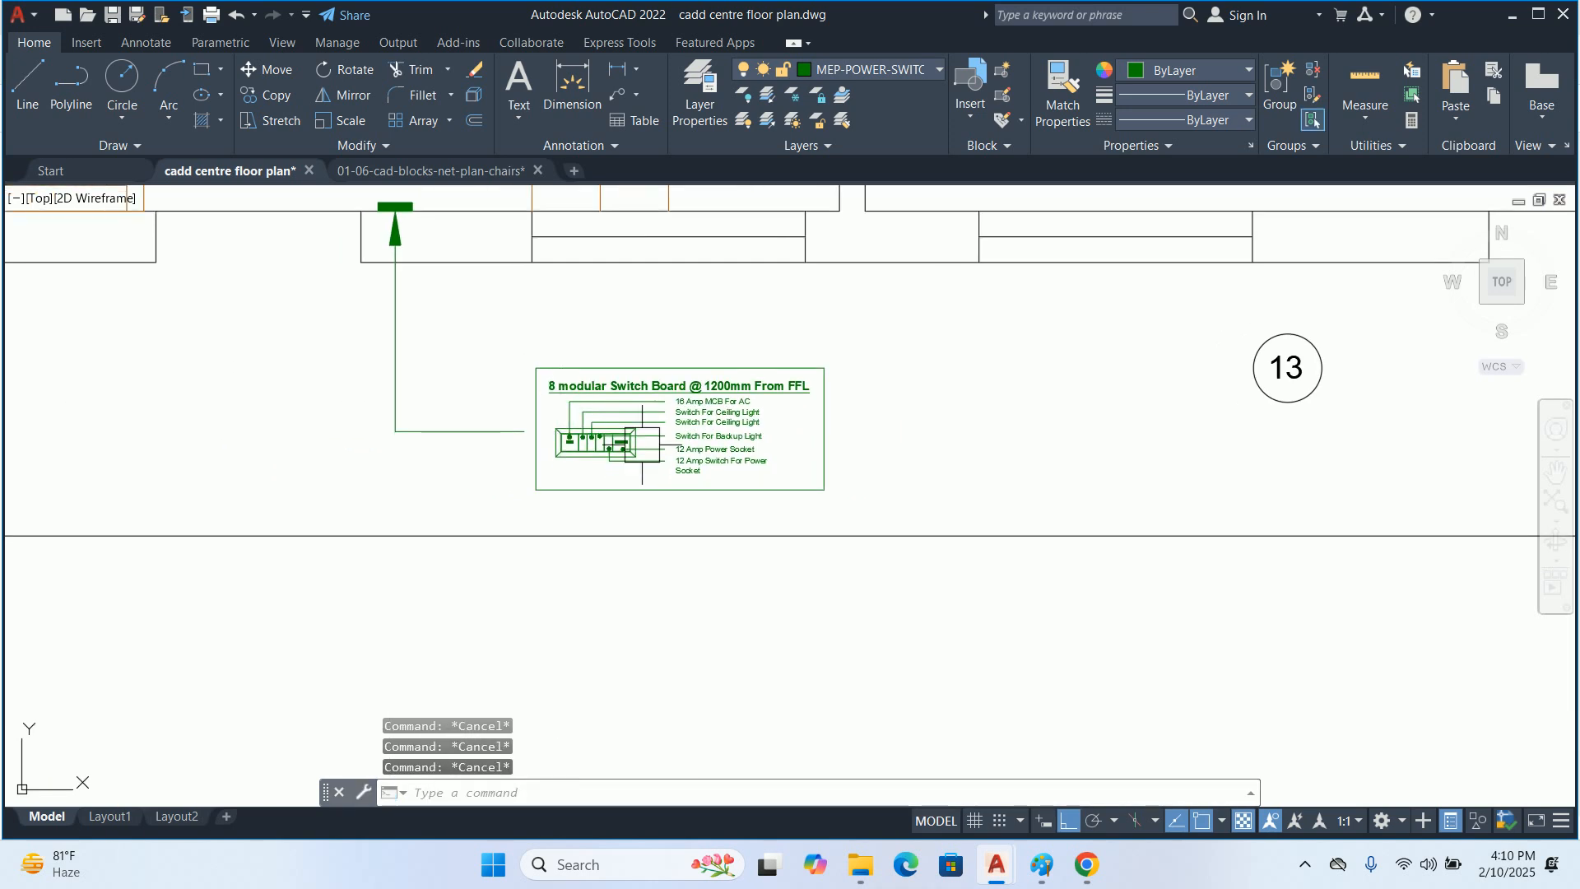
Move the grouped switchboard detail so the midpoint of its frame's left edge meets the end of the callout leader
{"action": "left_click", "coordinate": [768, 477]}
{"action": "type", "text": "m"}
{"action": "scroll", "coordinate": [473, 461], "scroll_direction": "up", "scroll_amount": 6}
{"action": "key", "text": "Return"}
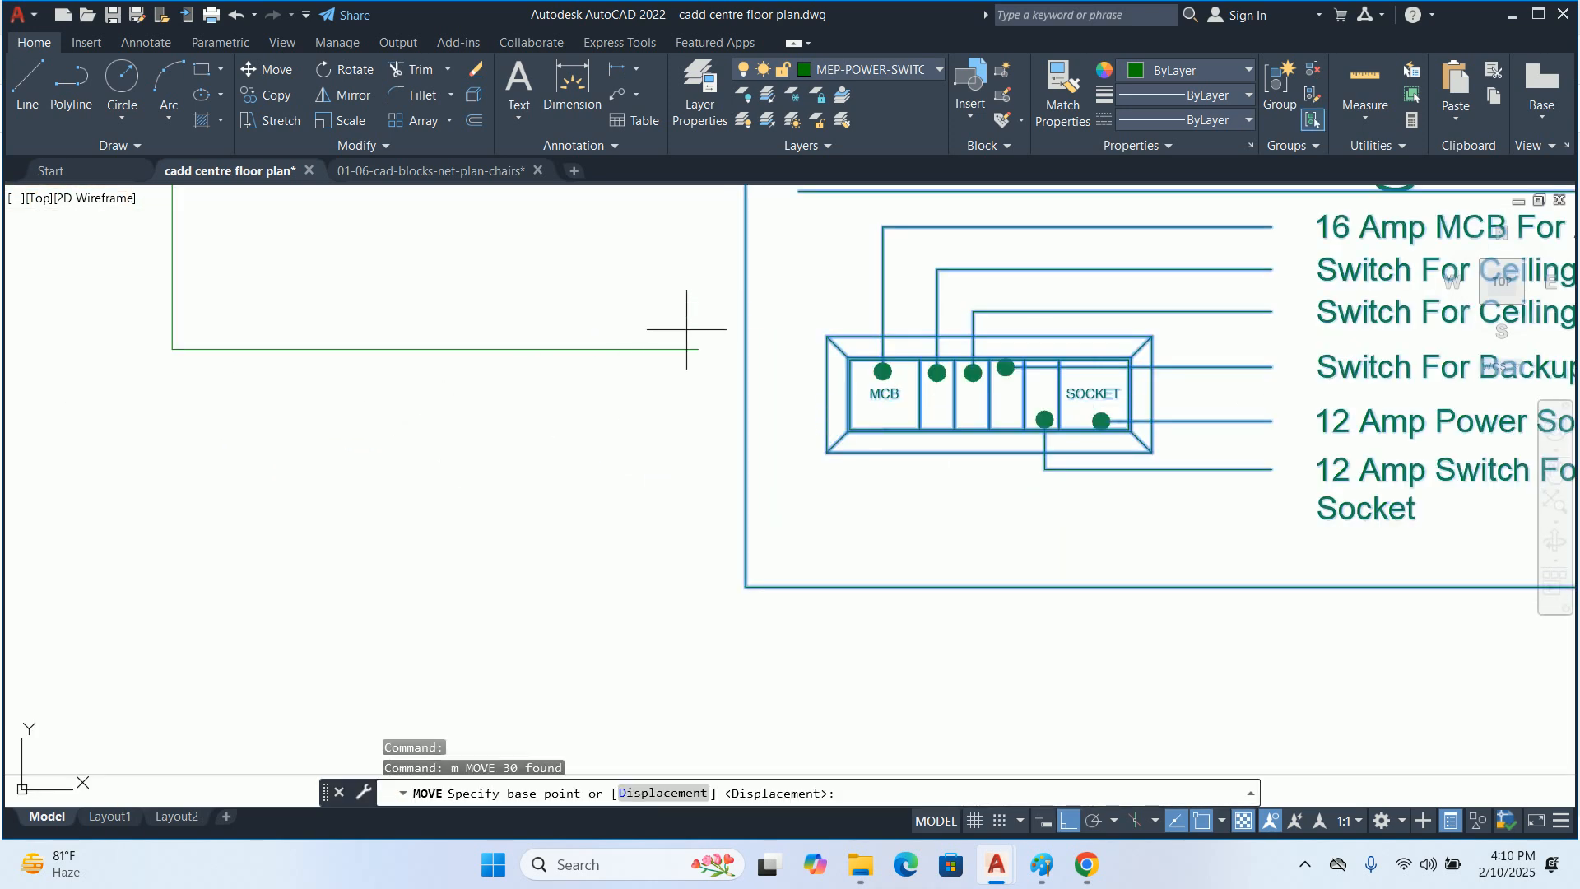
{"action": "left_click", "coordinate": [746, 337]}
{"action": "scroll", "coordinate": [749, 321], "scroll_direction": "down", "scroll_amount": 2}
{"action": "key", "text": "Escape"}
{"action": "key", "text": "Escape"}
Stretch the switchboard detail and the connected leader end left, shortening the leader's horizontal segment
{"action": "scroll", "coordinate": [672, 335], "scroll_direction": "down", "scroll_amount": 3}
{"action": "scroll", "coordinate": [737, 333], "scroll_direction": "up", "scroll_amount": 1}
{"action": "type", "text": "s"}
{"action": "key", "text": "Return"}
{"action": "scroll", "coordinate": [893, 390], "scroll_direction": "up", "scroll_amount": 1}
{"action": "left_click", "coordinate": [1057, 451]}
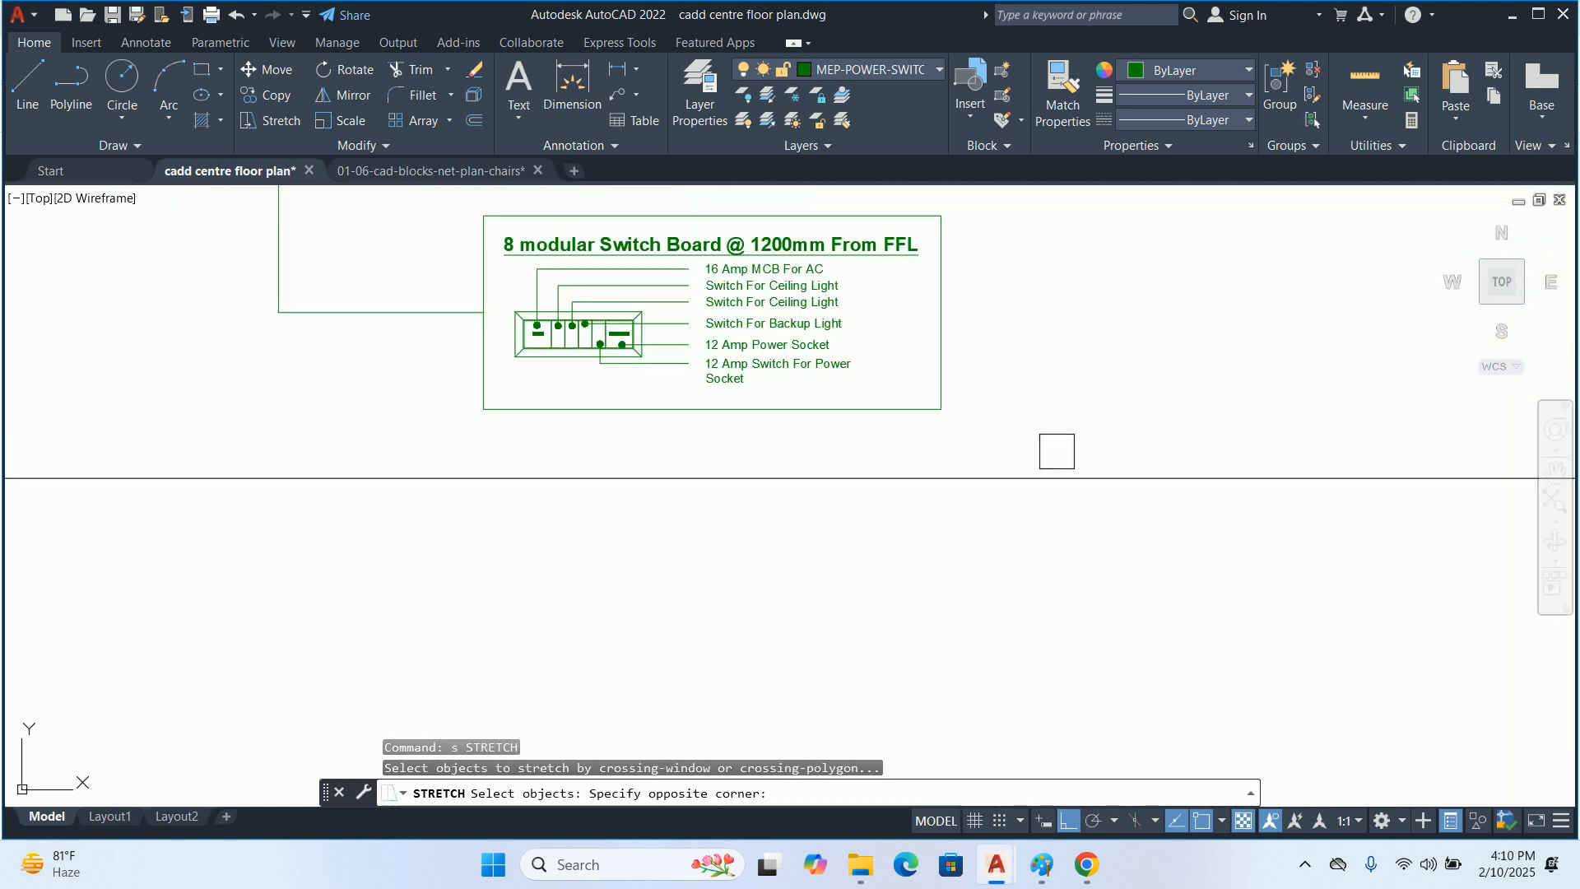
{"action": "scroll", "coordinate": [461, 255], "scroll_direction": "down", "scroll_amount": 2}
{"action": "middle_click_drag", "start_coordinate": [397, 230], "coordinate": [441, 330]}
{"action": "left_click", "coordinate": [441, 296]}
{"action": "key", "text": "Return"}
{"action": "left_click", "coordinate": [73, 298]}
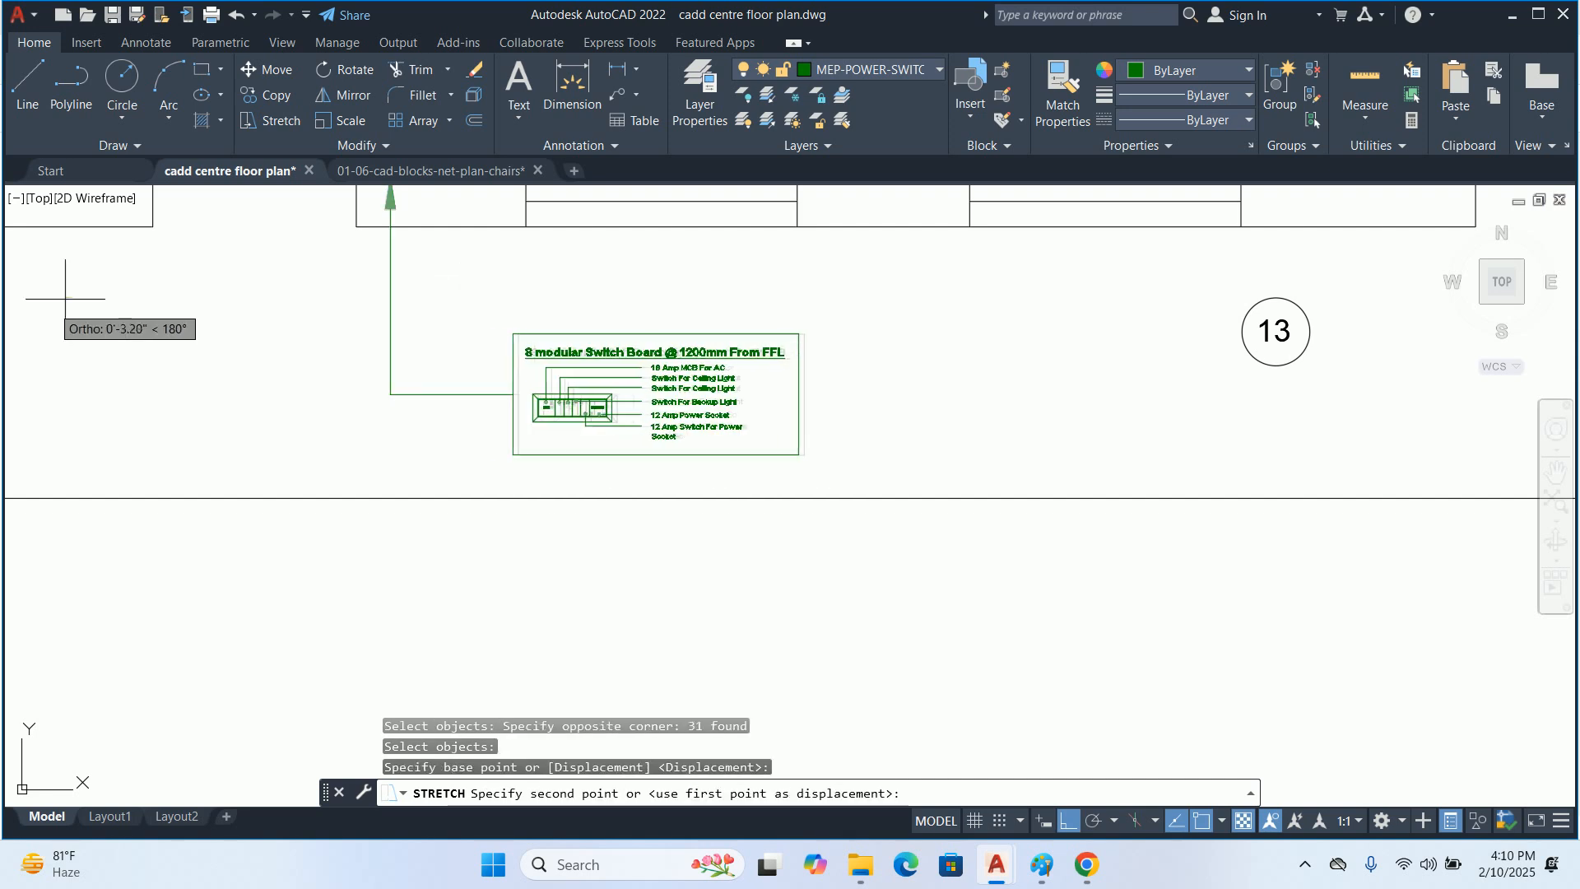
{"action": "key", "text": "alt+Tab"}
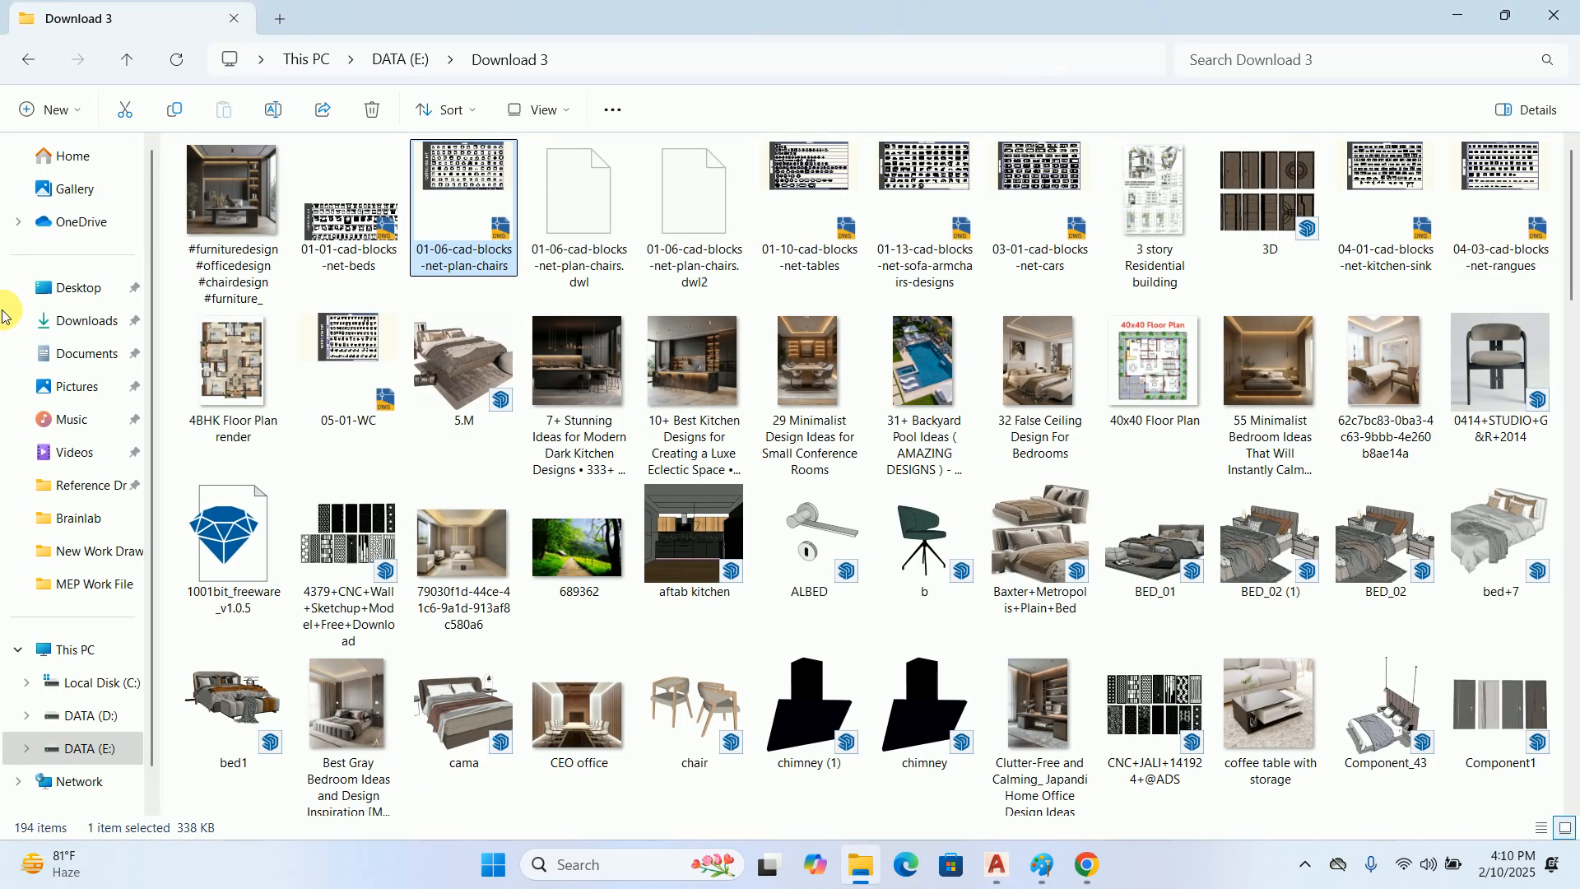
{"action": "left_click", "coordinate": [1457, 15]}
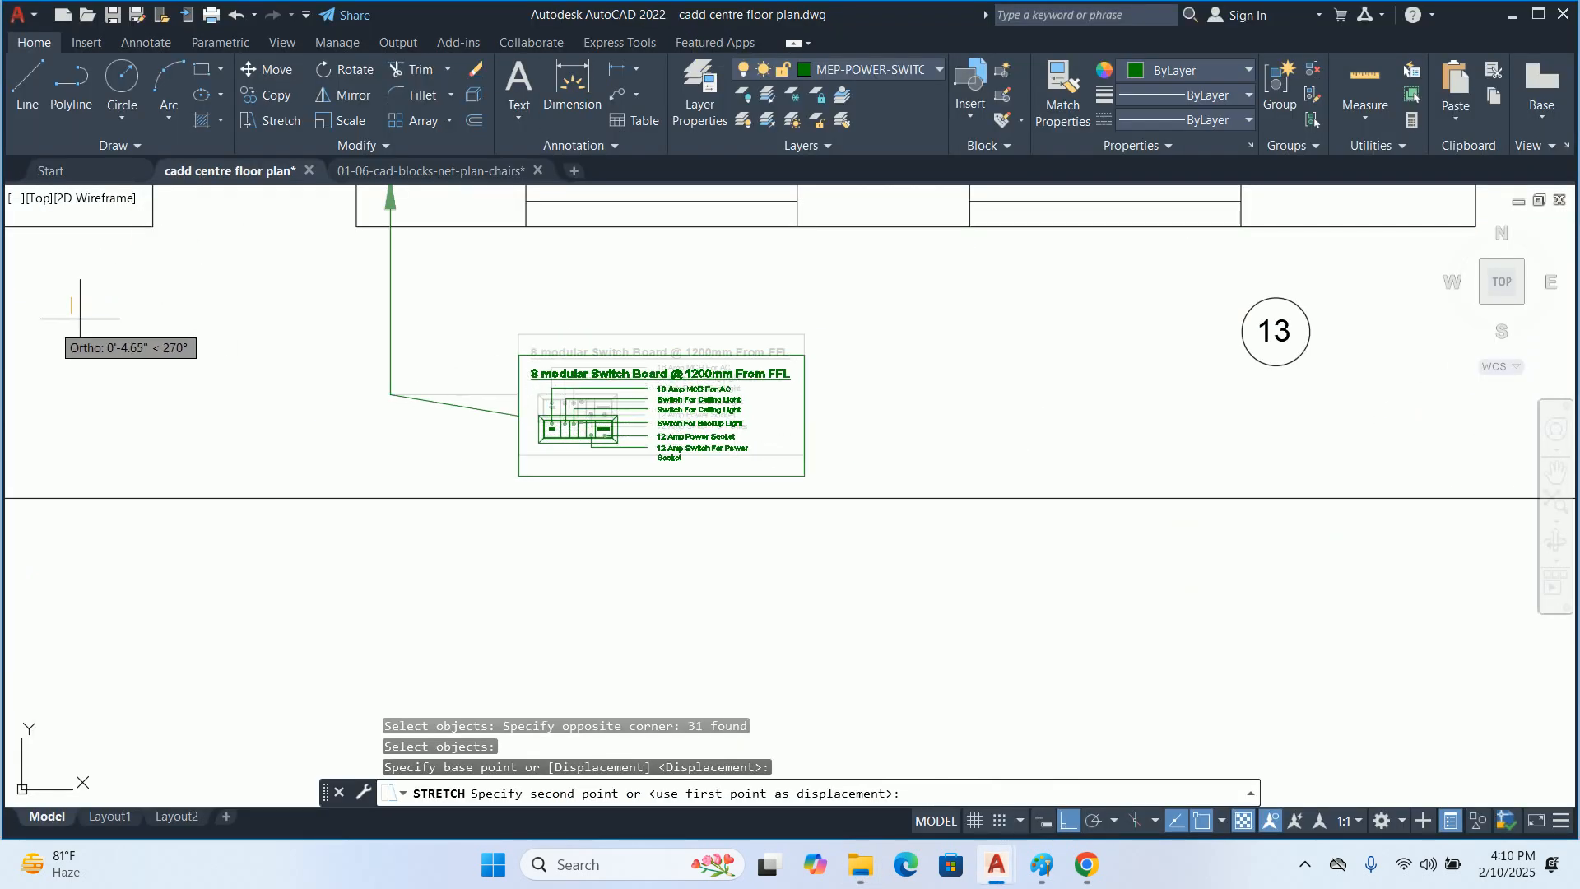
{"action": "left_click", "coordinate": [37, 298]}
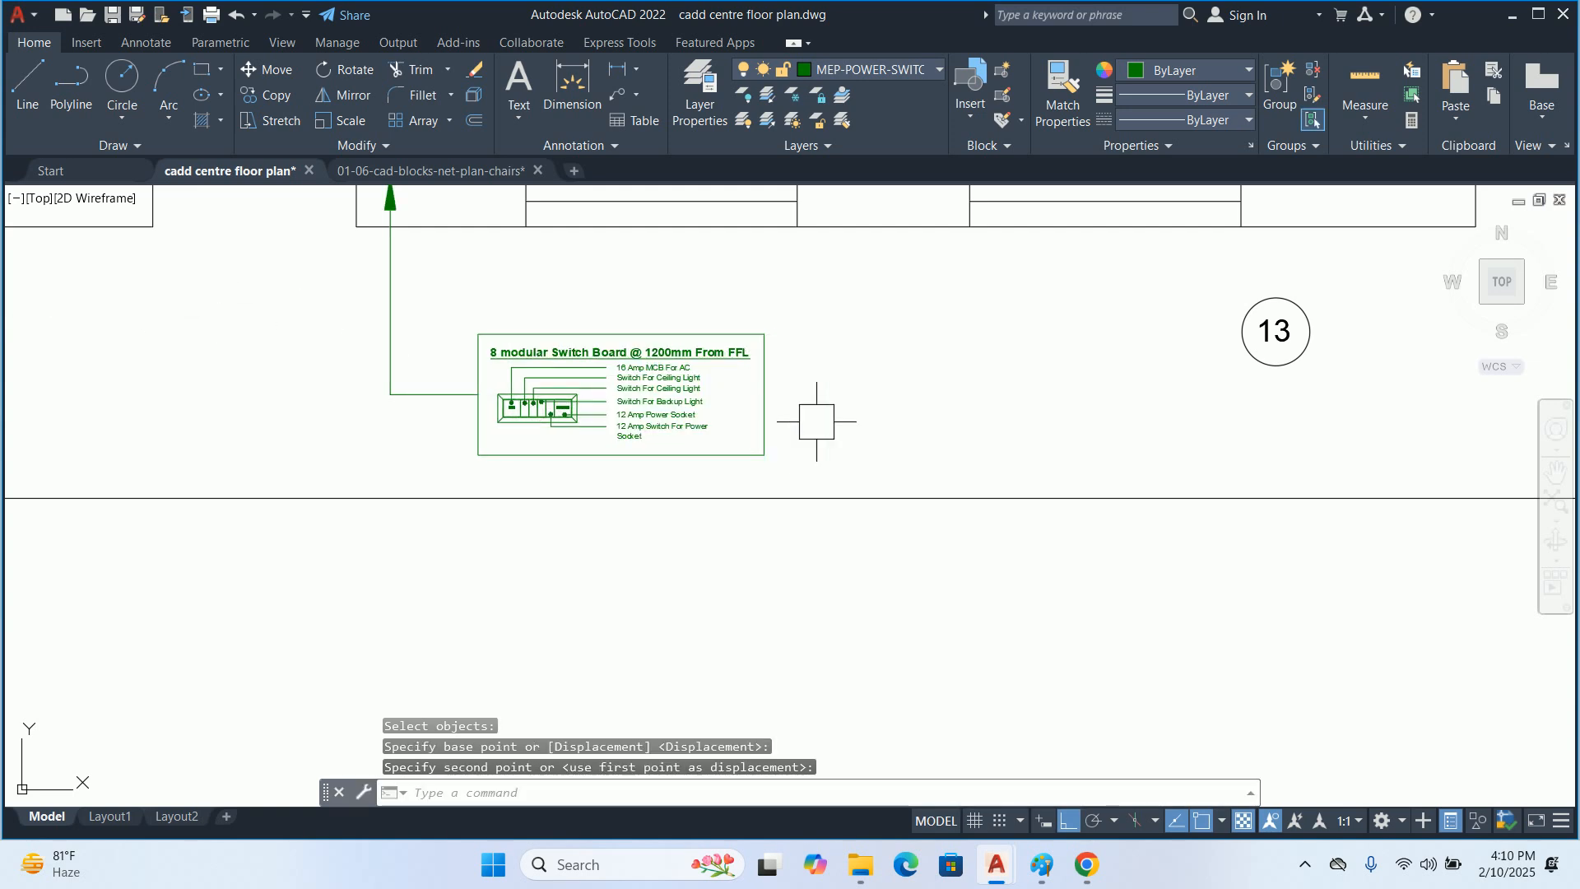
Stretch the switchboard detail further left to bring its frame closer to the leader's vertical segment
{"action": "key", "text": "Escape"}
{"action": "key", "text": "Escape"}
{"action": "scroll", "coordinate": [856, 458], "scroll_direction": "up", "scroll_amount": 3}
{"action": "key", "text": "space"}
{"action": "left_click", "coordinate": [814, 491]}
{"action": "scroll", "coordinate": [264, 317], "scroll_direction": "down", "scroll_amount": 3}
{"action": "middle_click_drag", "start_coordinate": [256, 315], "coordinate": [769, 441]}
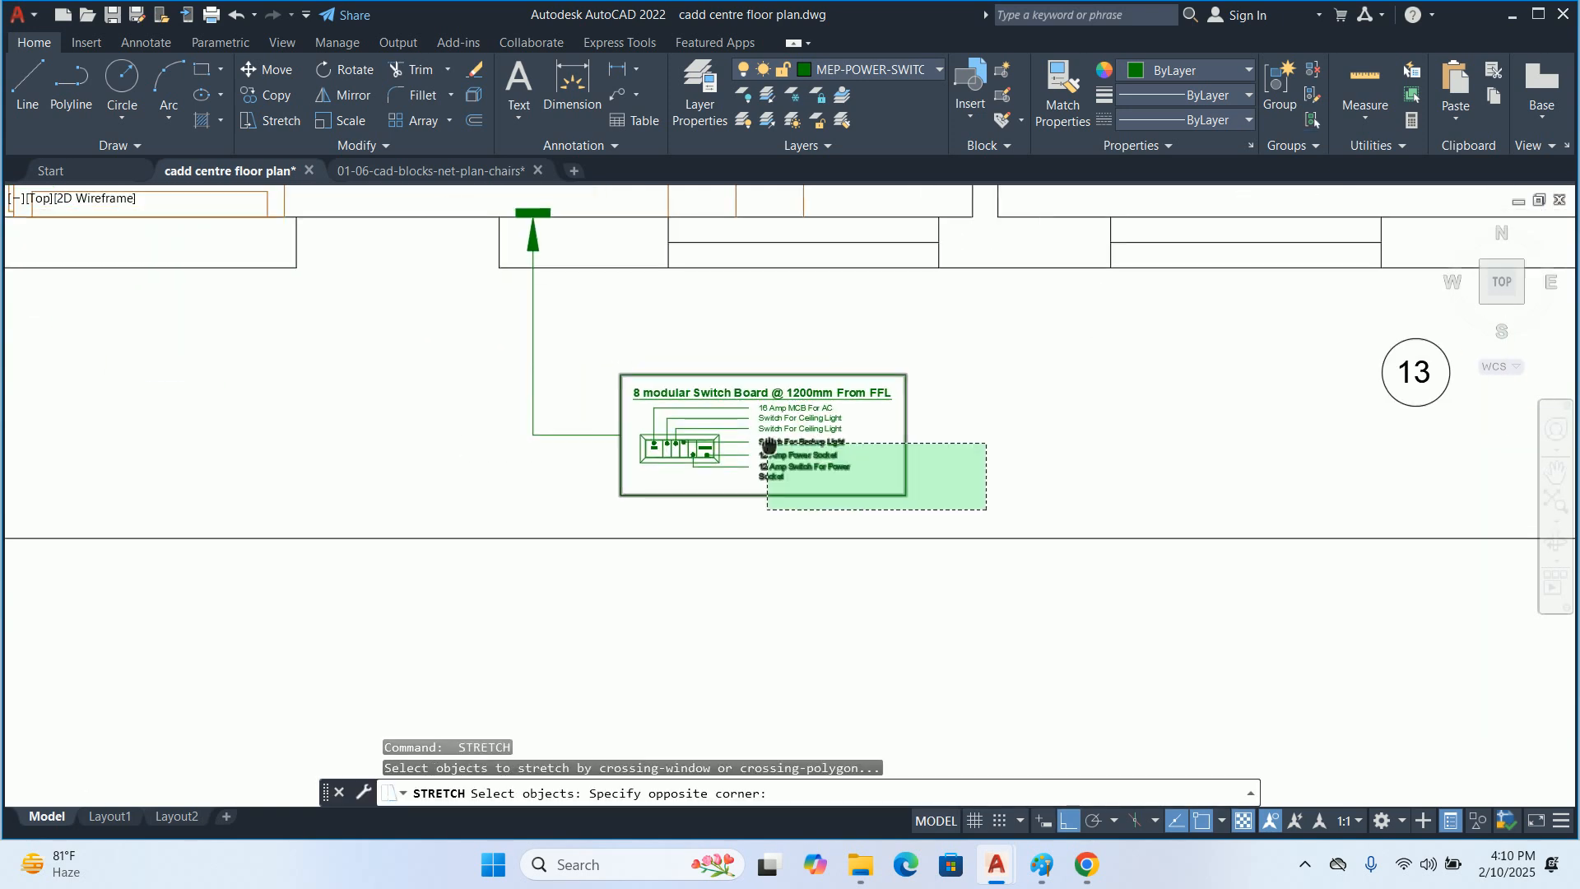
{"action": "left_click", "coordinate": [585, 355]}
{"action": "key", "text": "space"}
{"action": "left_click", "coordinate": [299, 398]}
{"action": "left_click", "coordinate": [260, 392]}
{"action": "key", "text": "Escape"}
{"action": "key", "text": "Escape"}
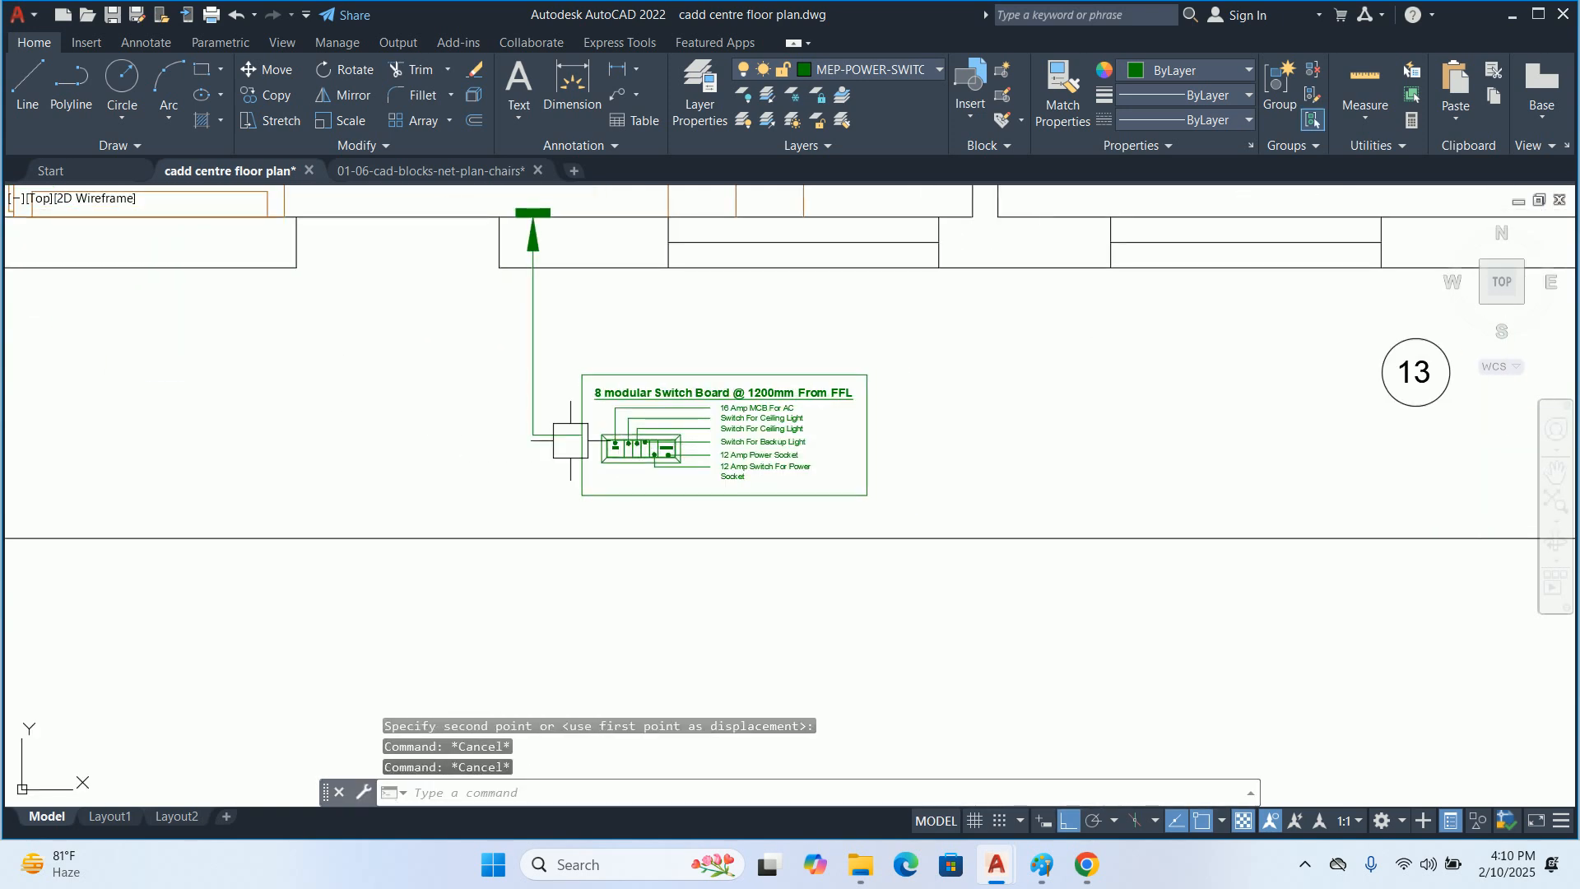
Stretch the switchboard detail and the leader's elbow upward, shortening the leader's vertical segment below the wall
{"action": "key", "text": "space"}
{"action": "left_click", "coordinate": [913, 499]}
{"action": "left_click", "coordinate": [416, 325]}
{"action": "key", "text": "space"}
{"action": "left_click", "coordinate": [391, 365]}
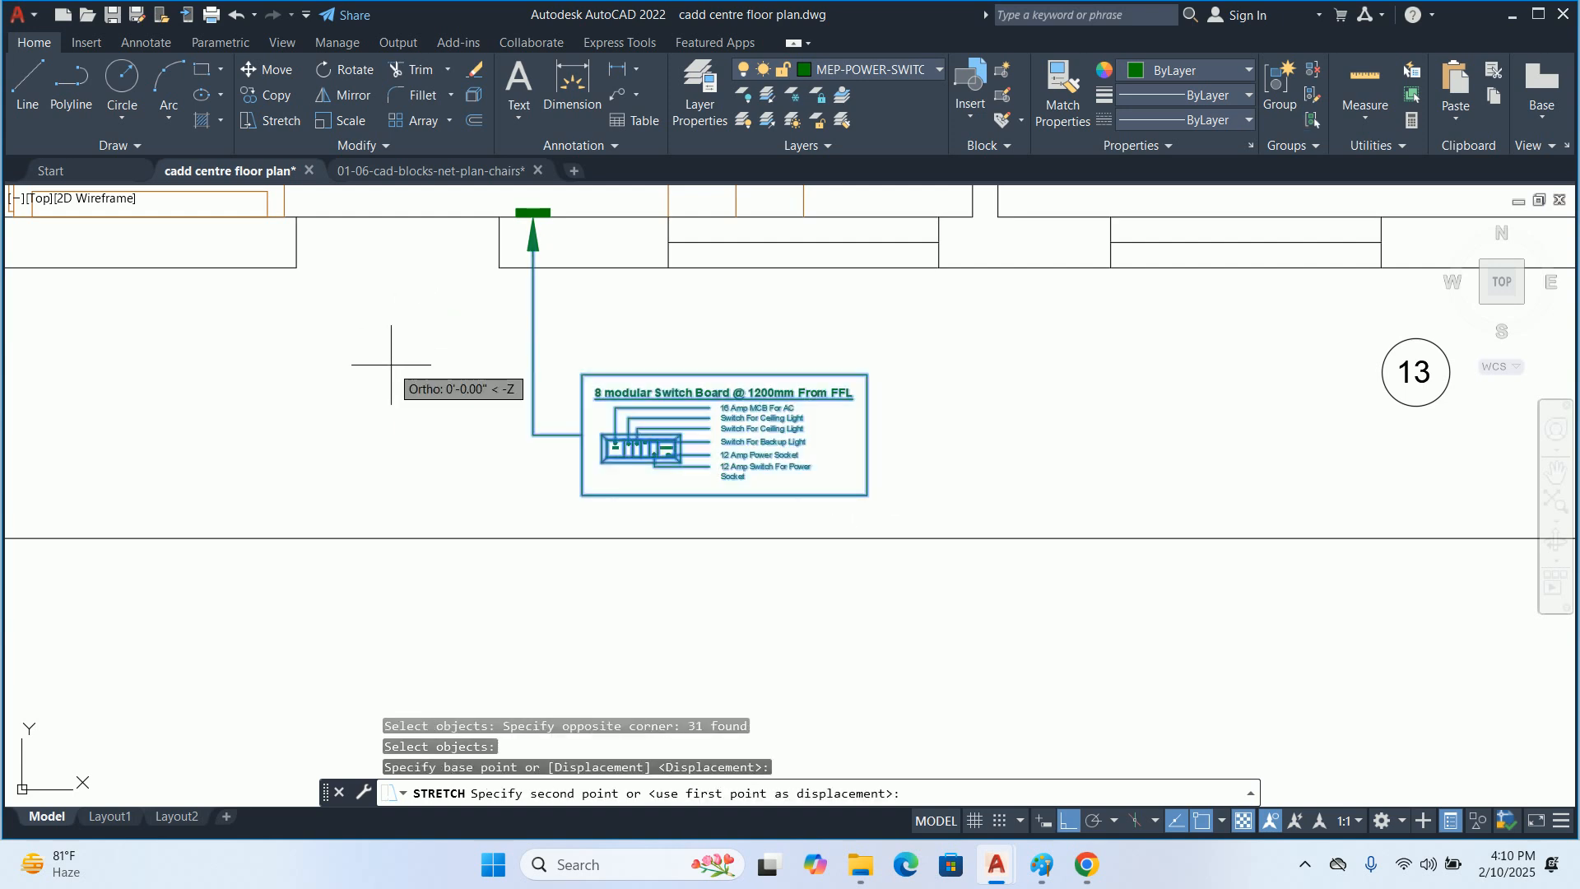
{"action": "key", "text": "Escape"}
Review the switchboard detail's placement below room 1 and examine the lights and furniture in the surrounding rooms
{"action": "scroll", "coordinate": [671, 301], "scroll_direction": "down", "scroll_amount": 2}
{"action": "middle_click_drag", "start_coordinate": [671, 301], "coordinate": [697, 395]}
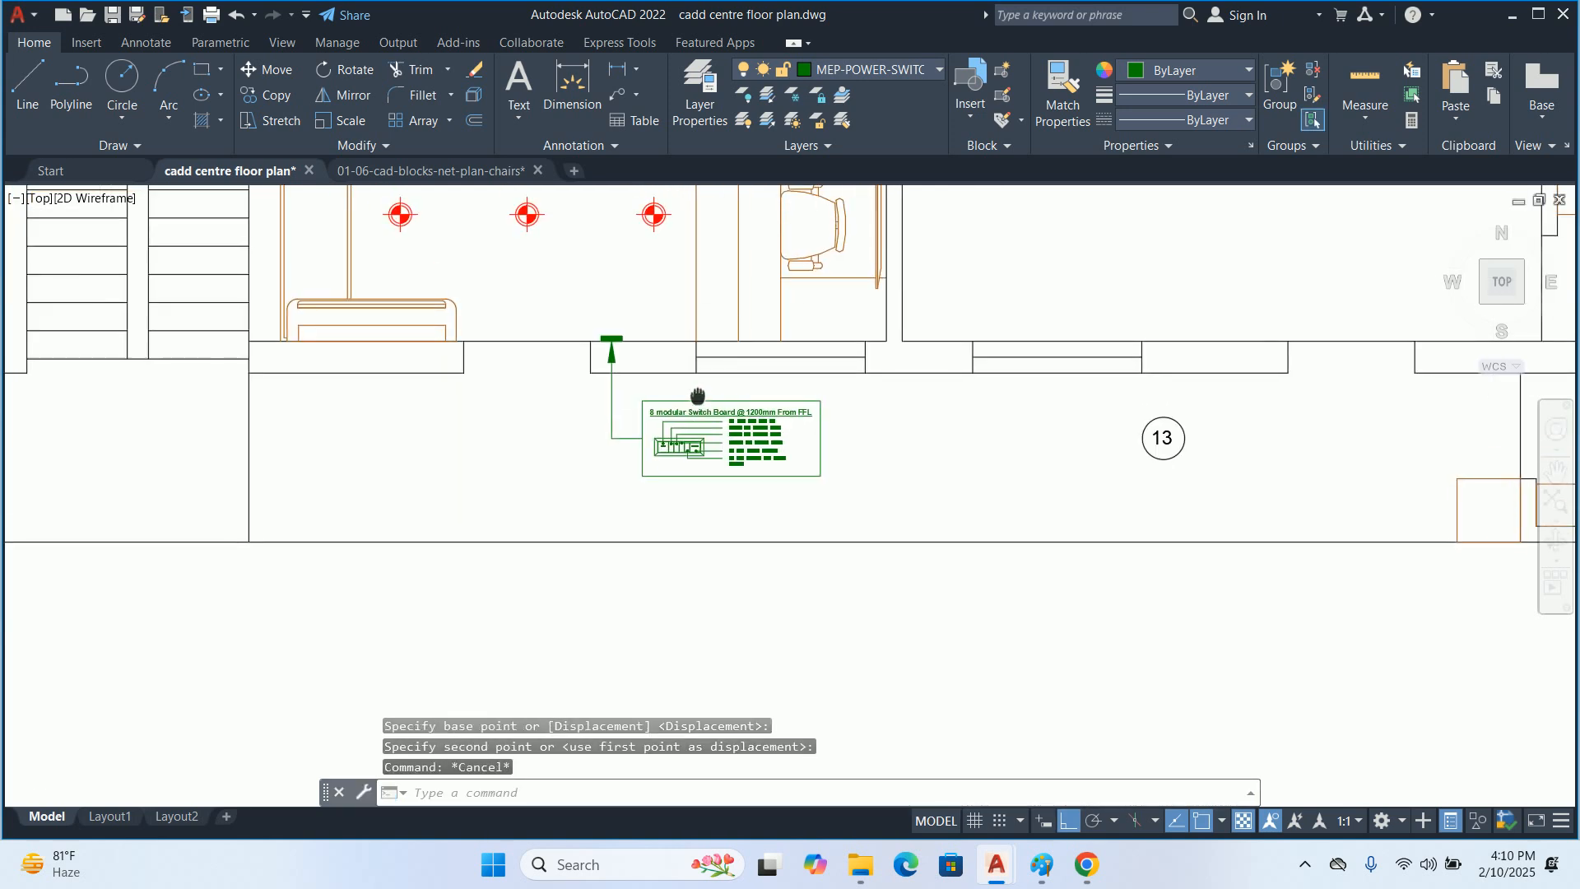
{"action": "scroll", "coordinate": [768, 465], "scroll_direction": "up", "scroll_amount": 5}
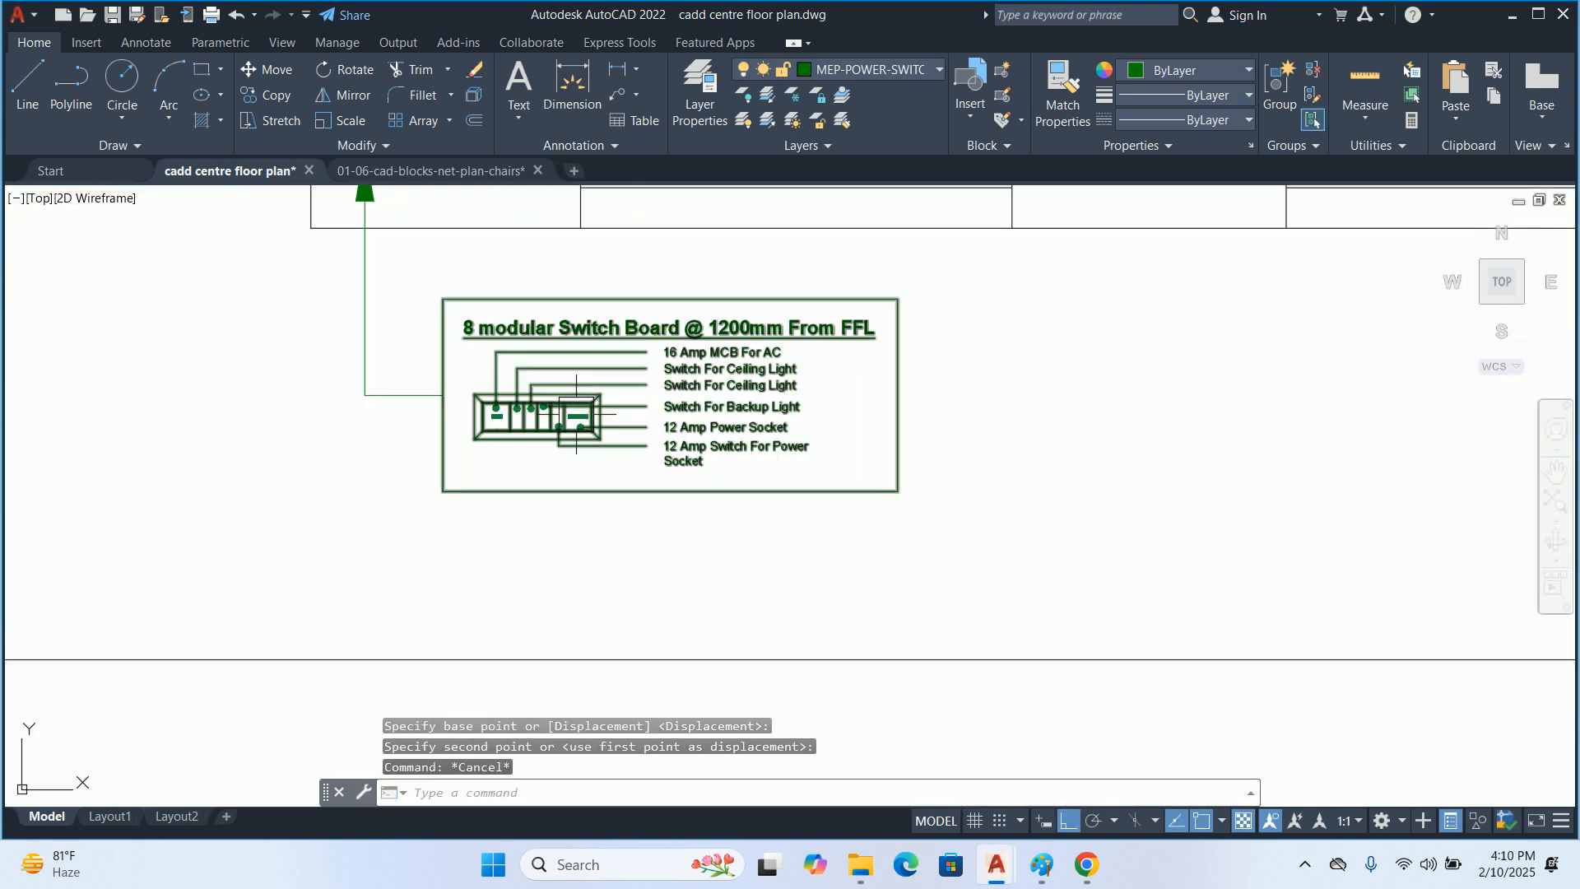
{"action": "scroll", "coordinate": [547, 561], "scroll_direction": "down", "scroll_amount": 5}
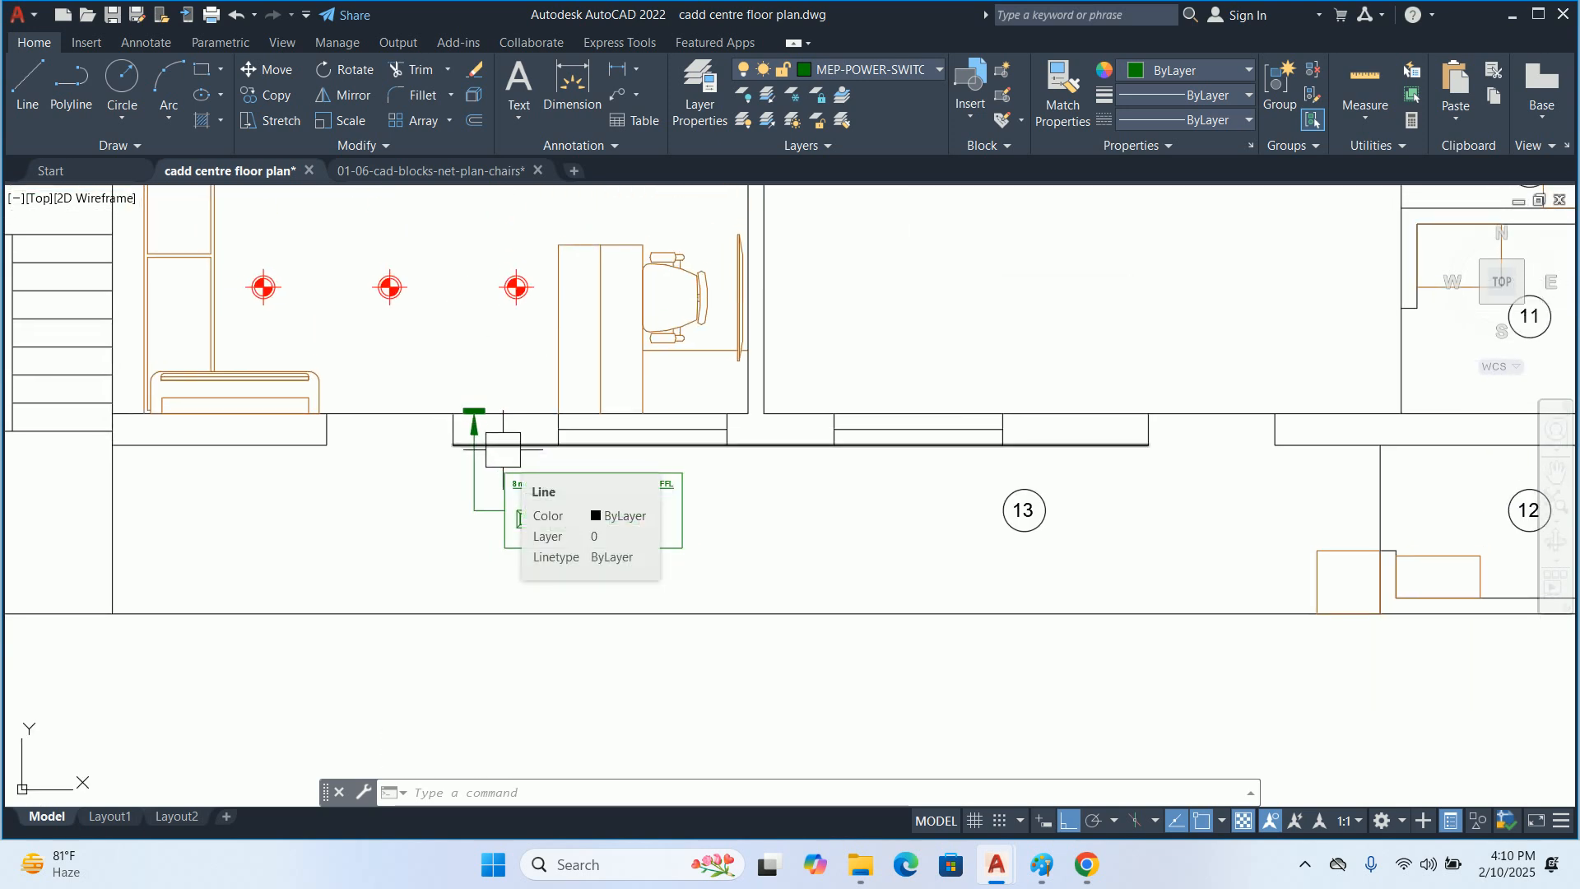
{"action": "scroll", "coordinate": [552, 503], "scroll_direction": "up", "scroll_amount": 5}
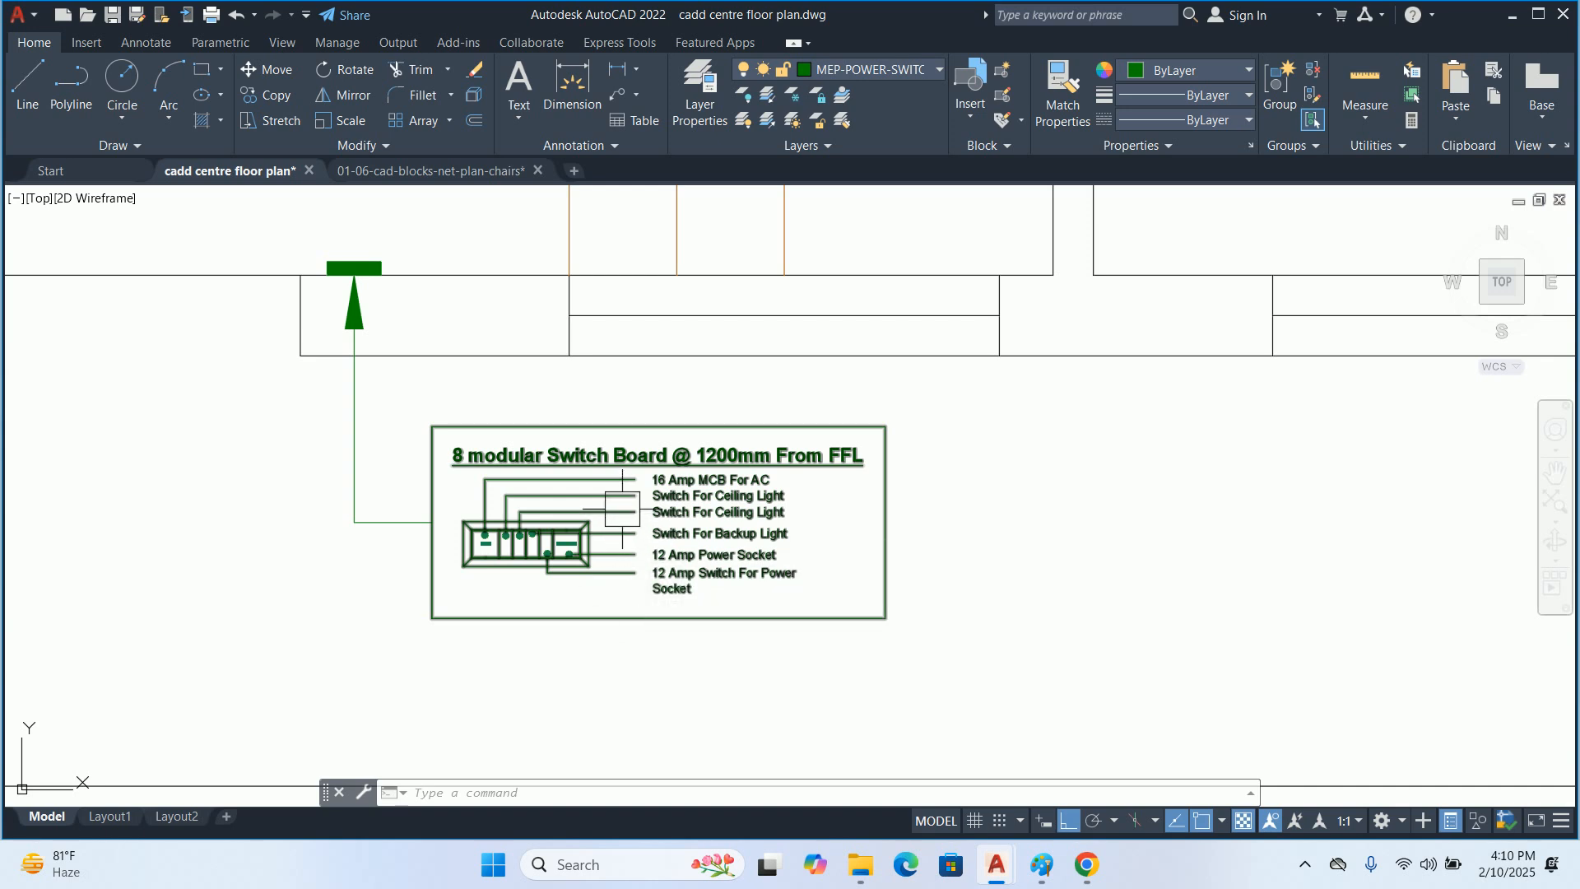
{"action": "scroll", "coordinate": [622, 509], "scroll_direction": "down", "scroll_amount": 6}
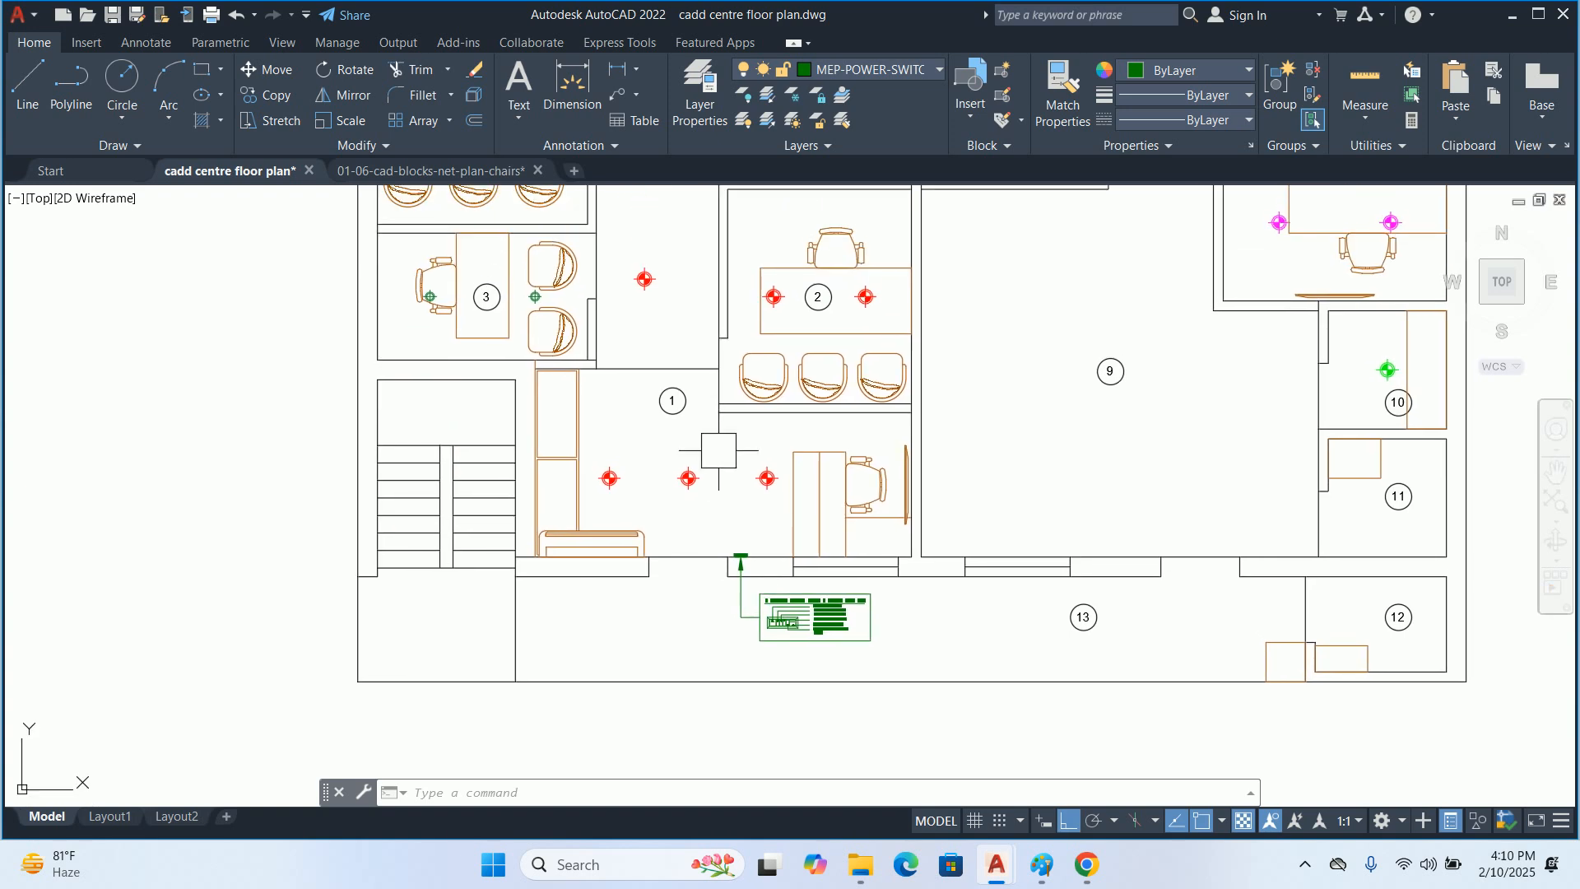
{"action": "middle_click_drag", "start_coordinate": [705, 477], "coordinate": [715, 592]}
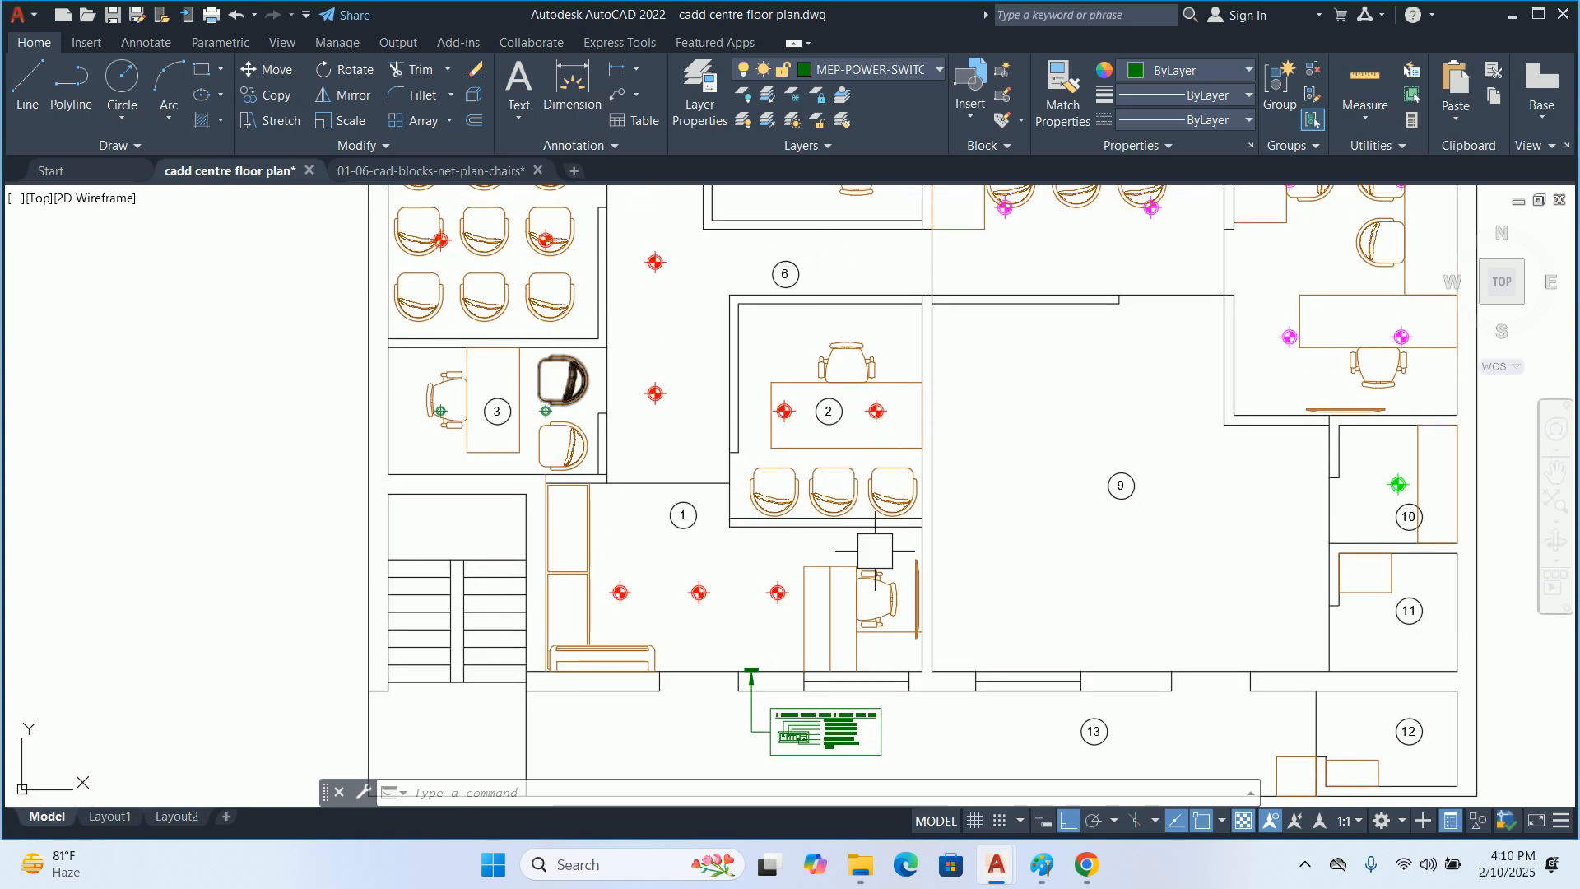
{"action": "scroll", "coordinate": [832, 733], "scroll_direction": "up", "scroll_amount": 6}
{"action": "middle_click_drag", "start_coordinate": [521, 640], "coordinate": [522, 529]}
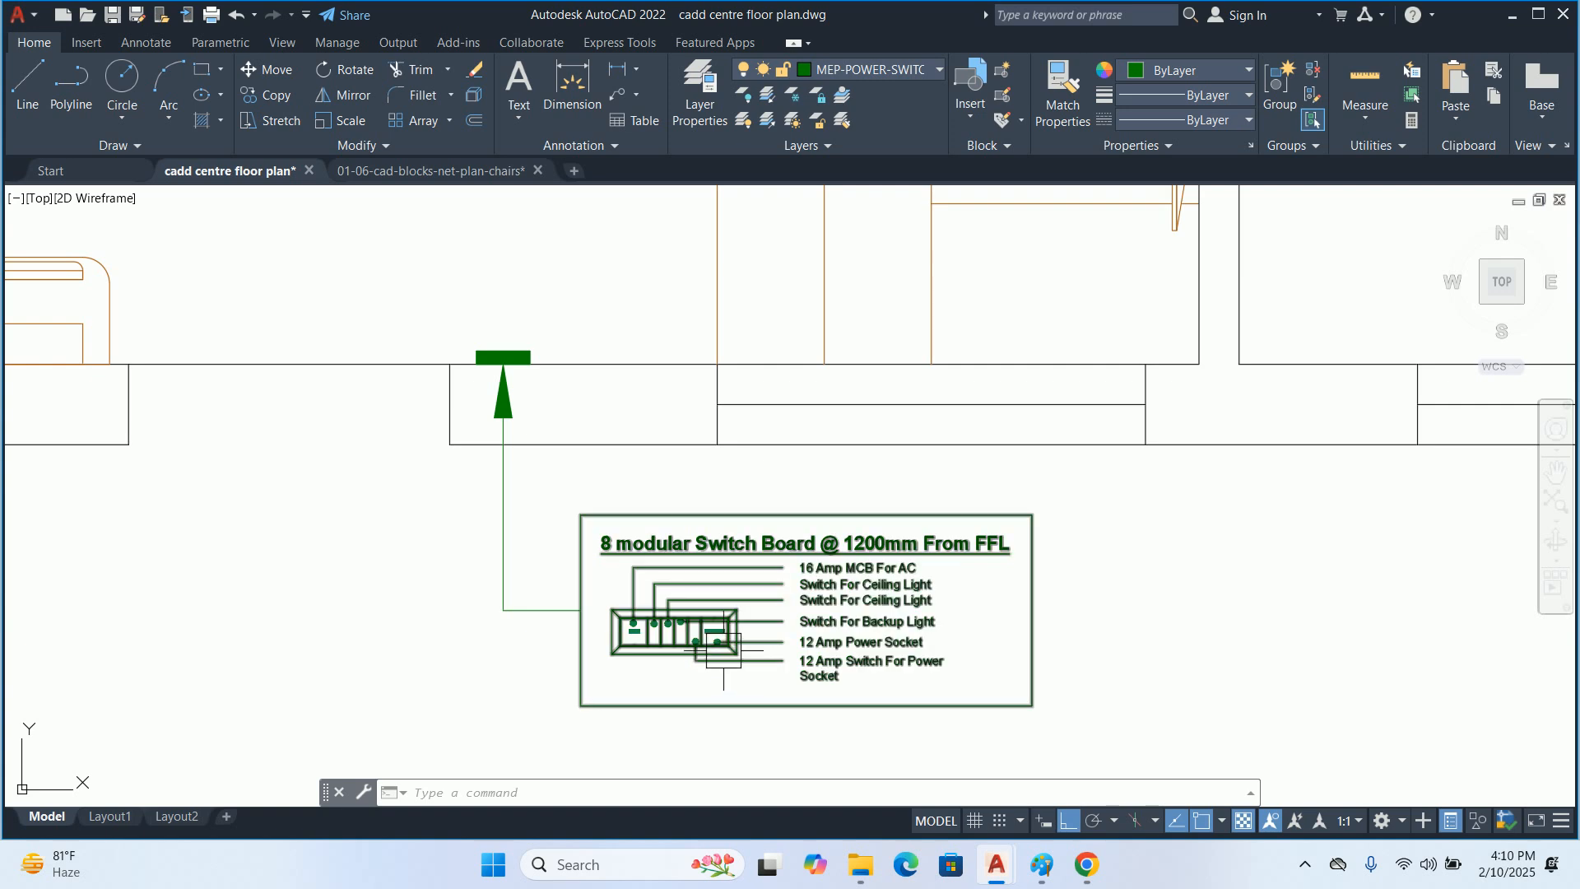
{"action": "middle_click_drag", "start_coordinate": [1063, 395], "coordinate": [832, 554]}
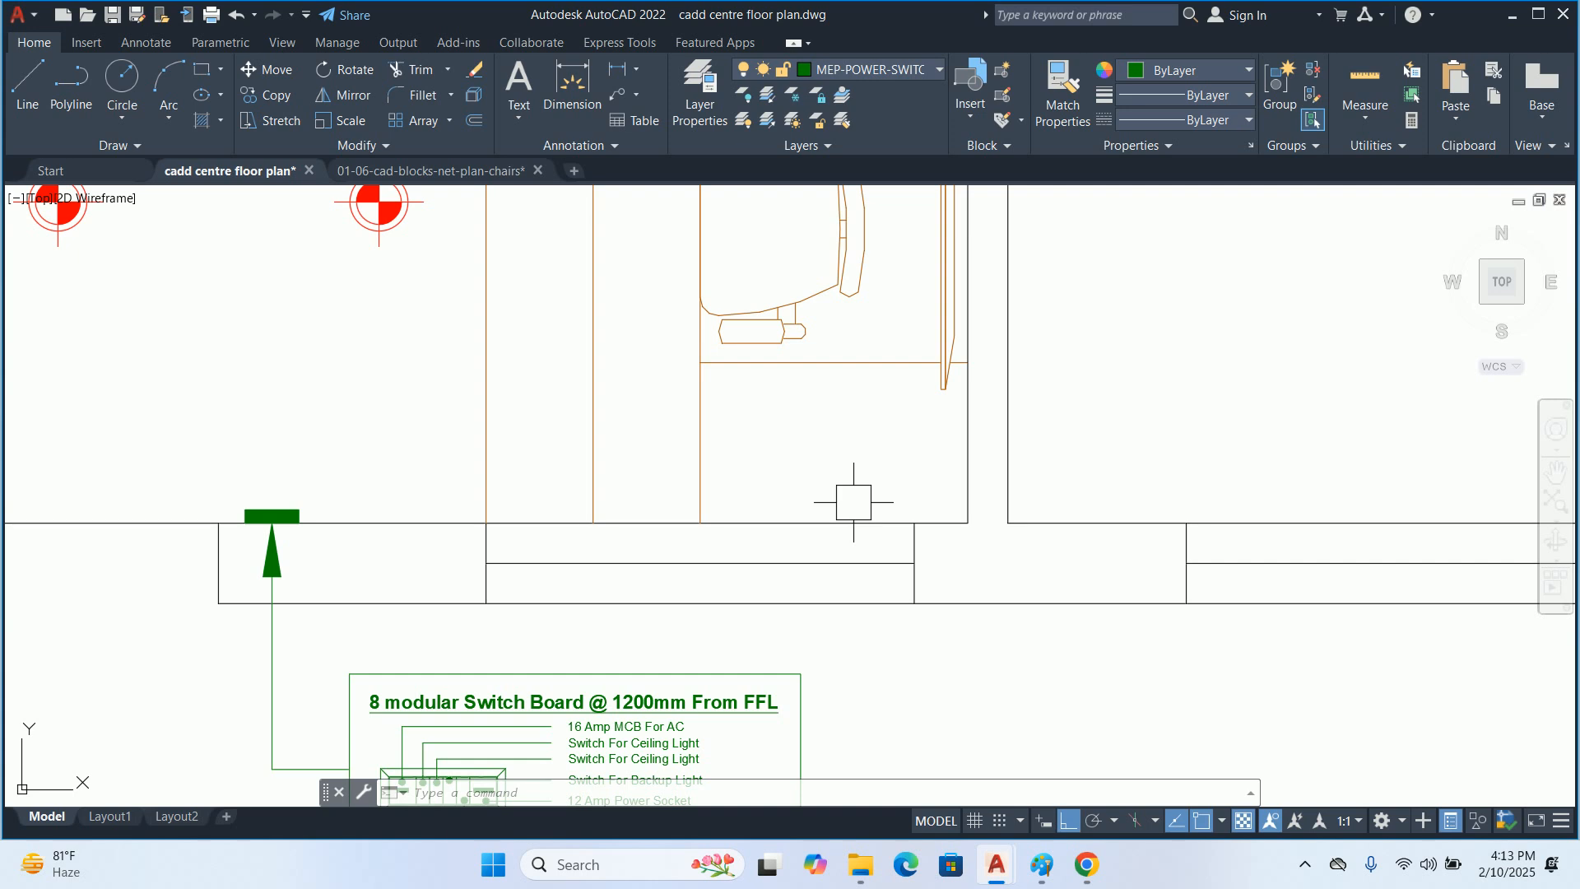
{"action": "scroll", "coordinate": [854, 502], "scroll_direction": "down", "scroll_amount": 5}
{"action": "mouse_move", "coordinate": [784, 192]}
{"action": "middle_mouse_down"}
{"action": "mouse_move", "coordinate": [754, 476]}
{"action": "mouse_move", "coordinate": [759, 634]}
{"action": "middle_mouse_up"}
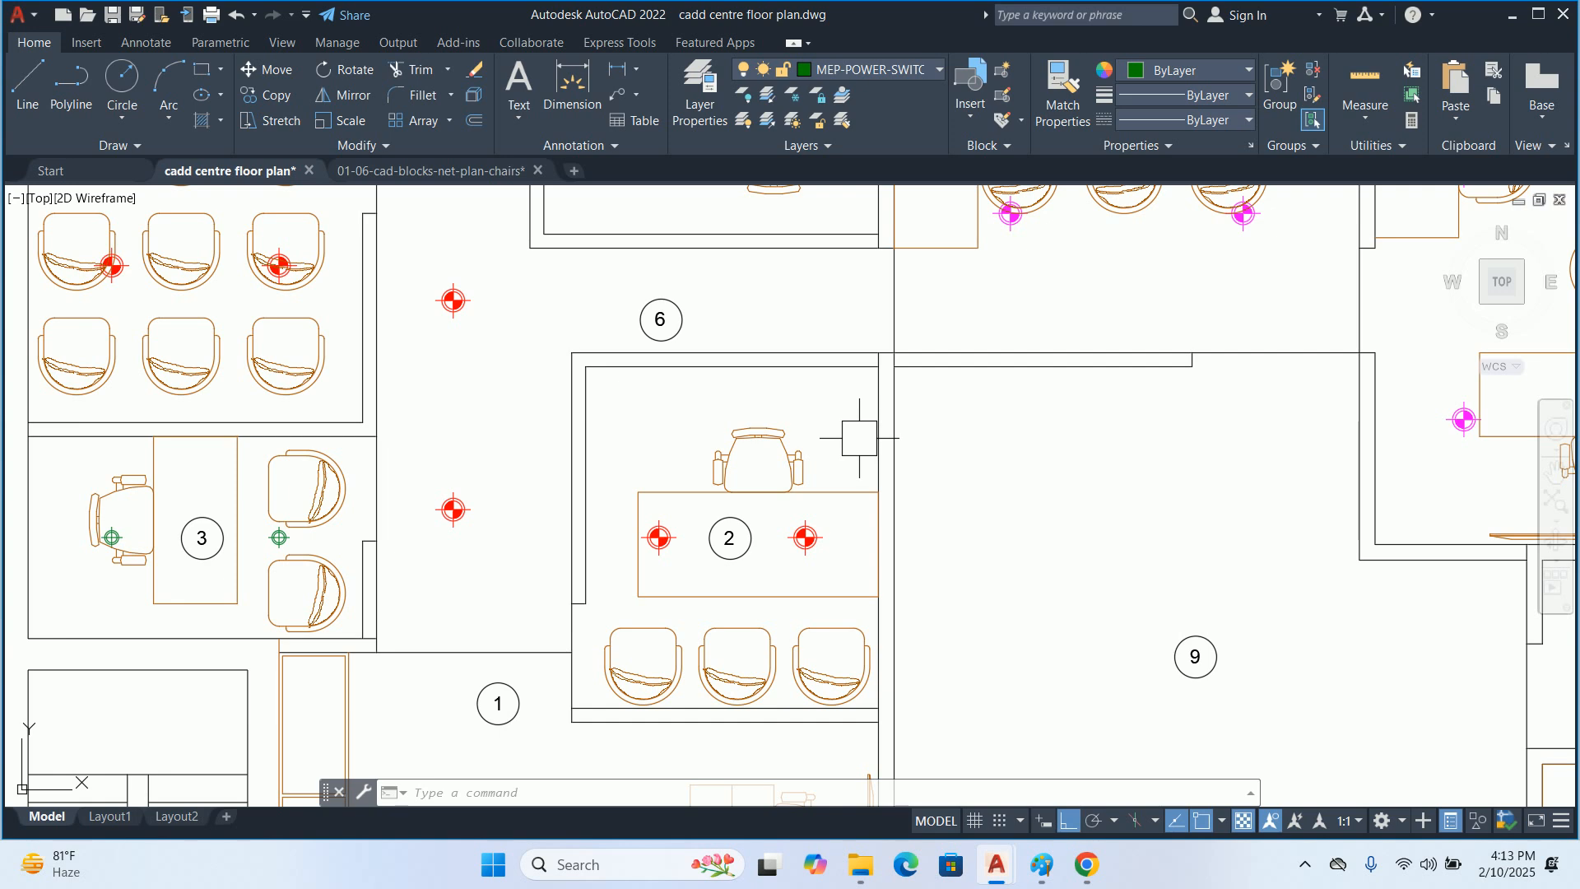
{"action": "middle_click_drag", "start_coordinate": [153, 483], "coordinate": [360, 477]}
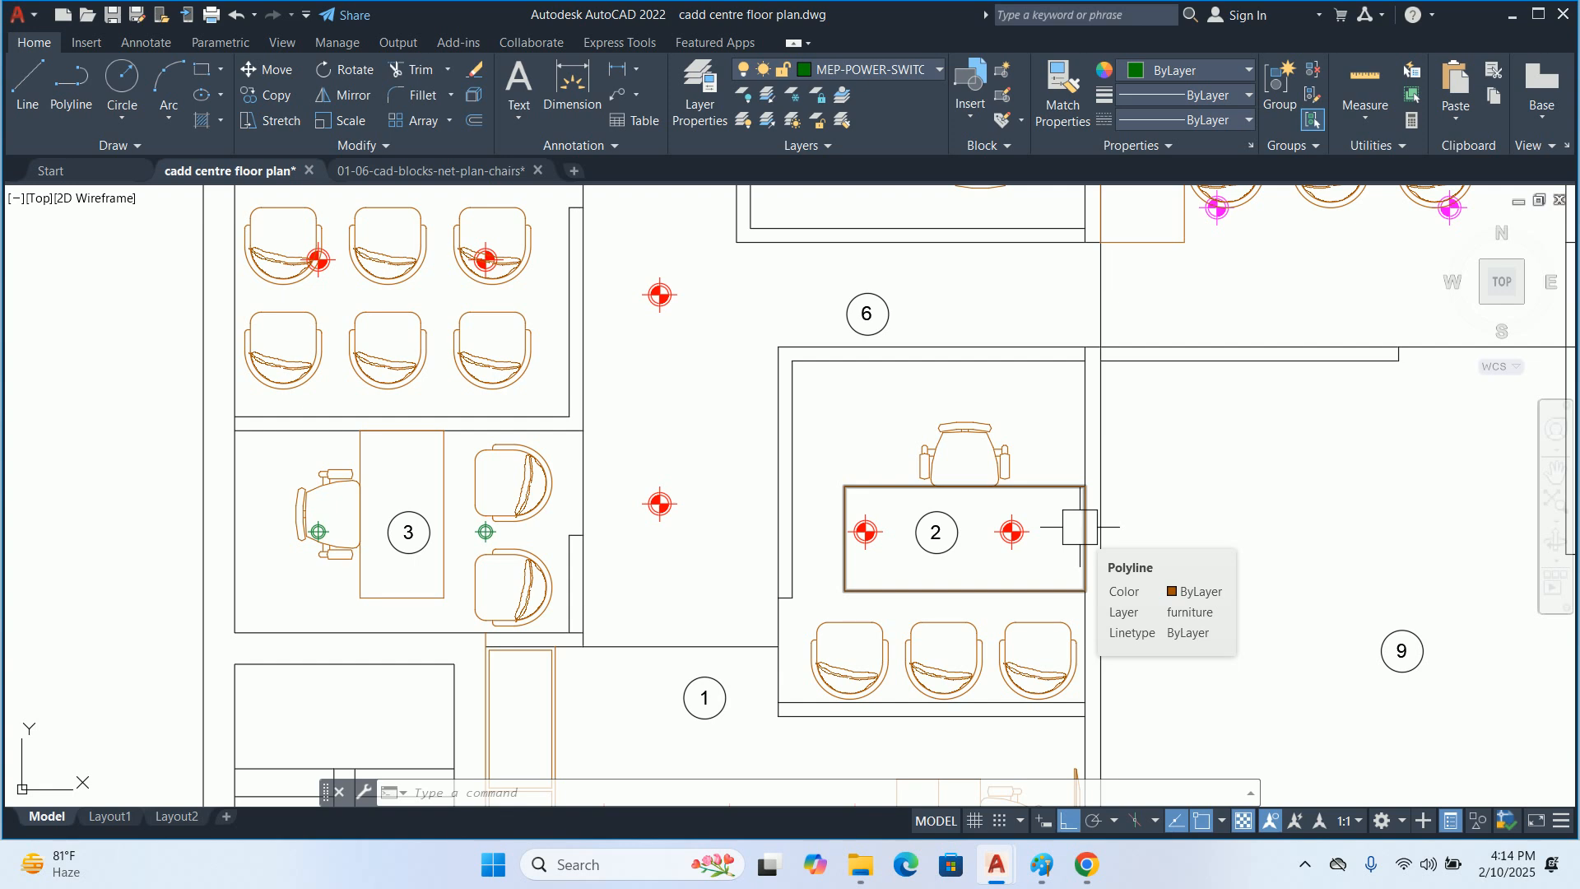
{"action": "scroll", "coordinate": [1058, 528], "scroll_direction": "down", "scroll_amount": 4}
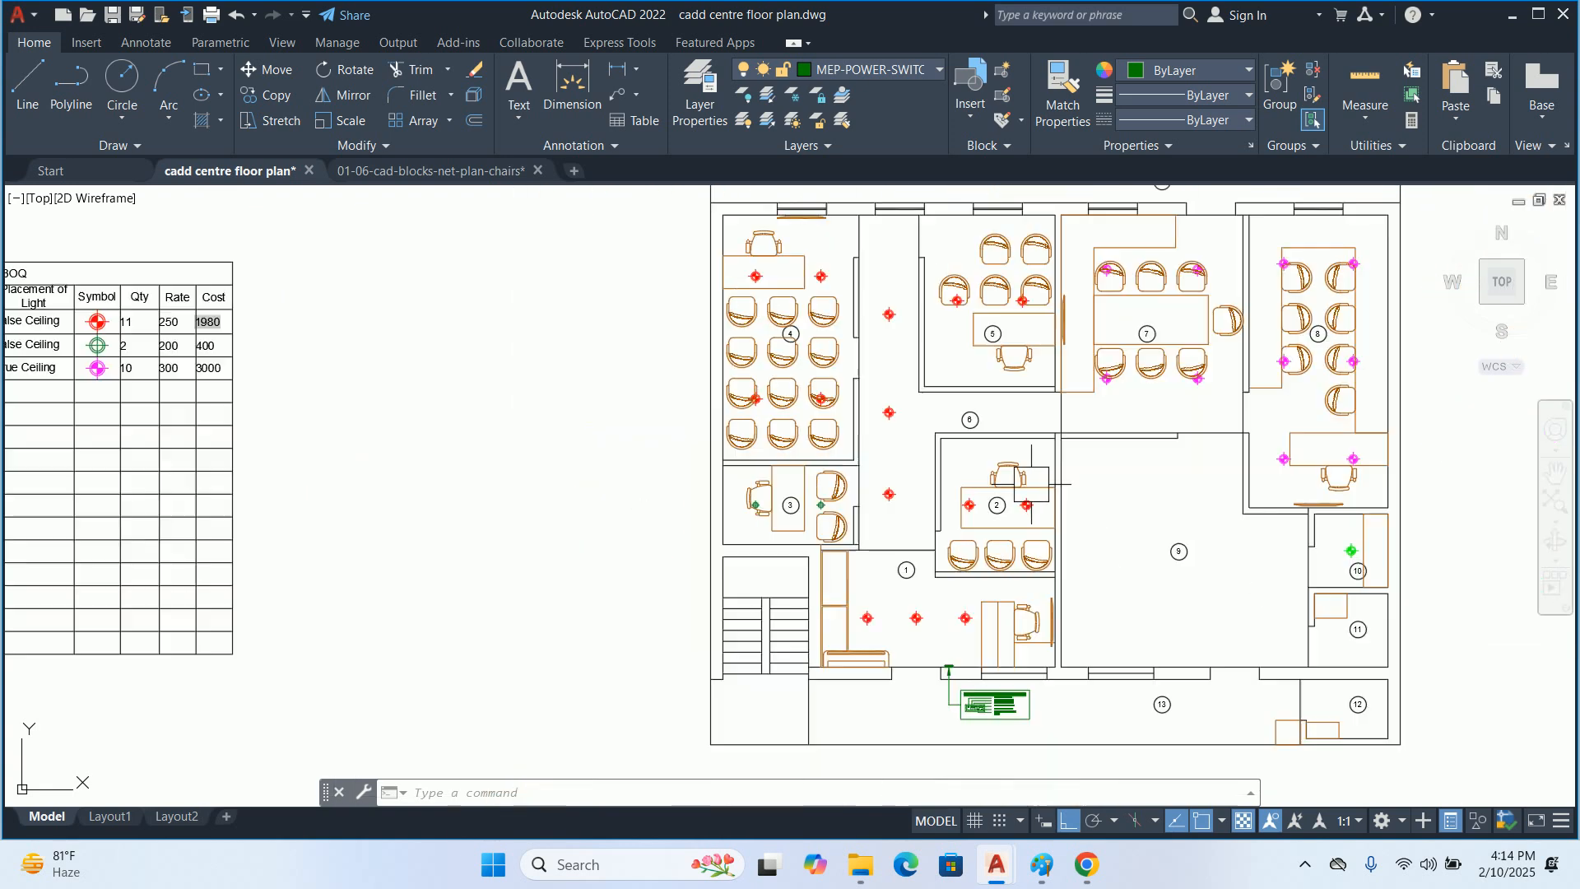
{"action": "type", "text": "h"}
{"action": "key", "text": "Return"}
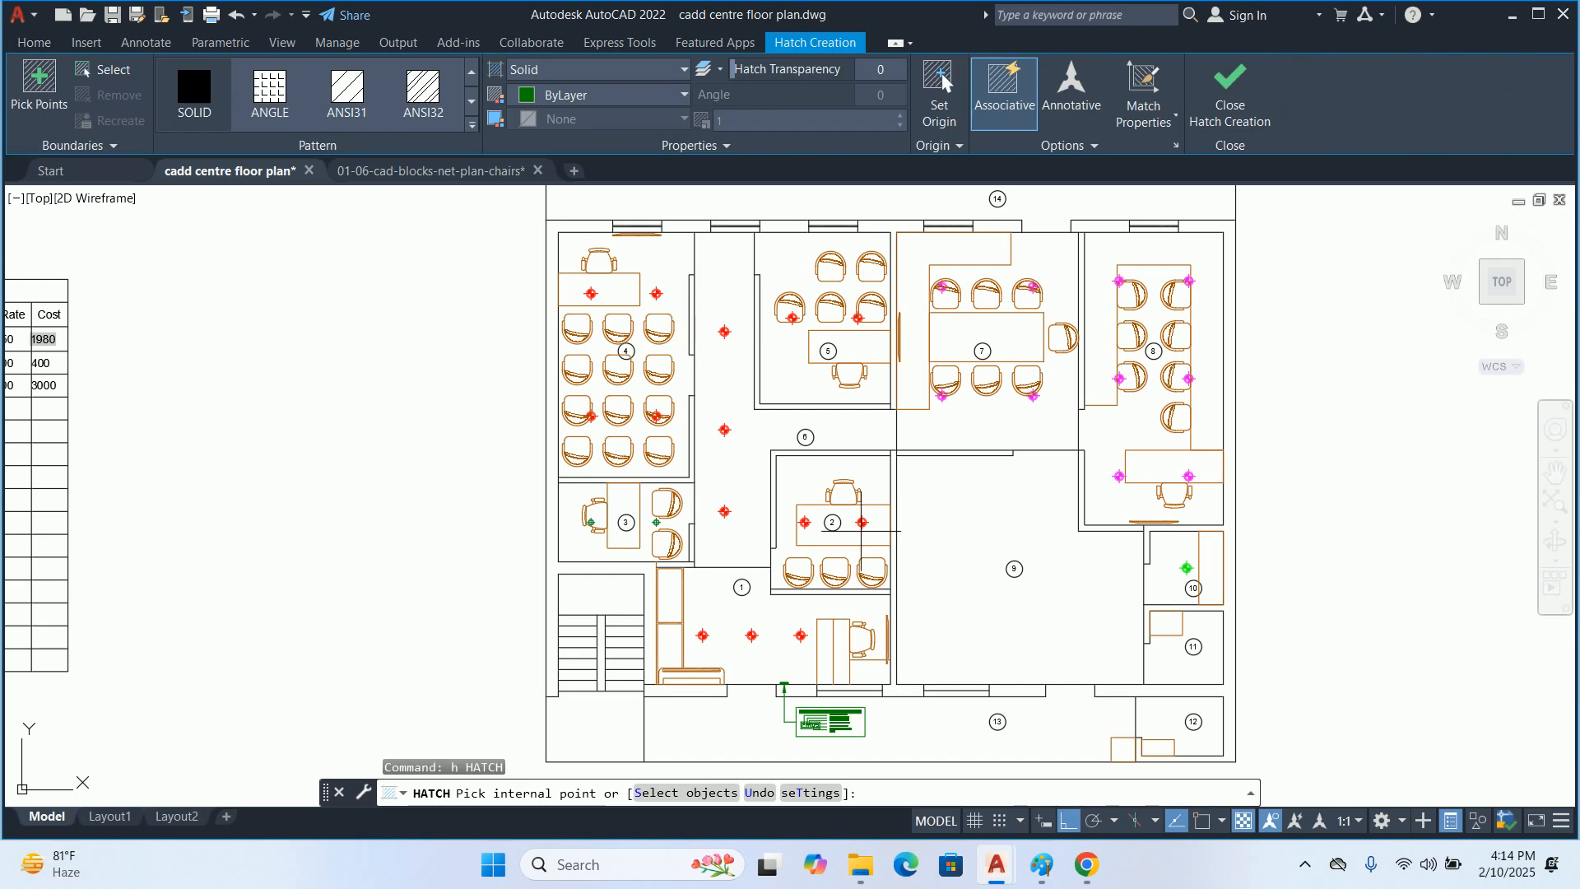
{"action": "key", "text": "Escape"}
{"action": "key", "text": "Escape"}
Create a new layer named hatch
{"action": "type", "text": "la"}
{"action": "key", "text": "Return"}
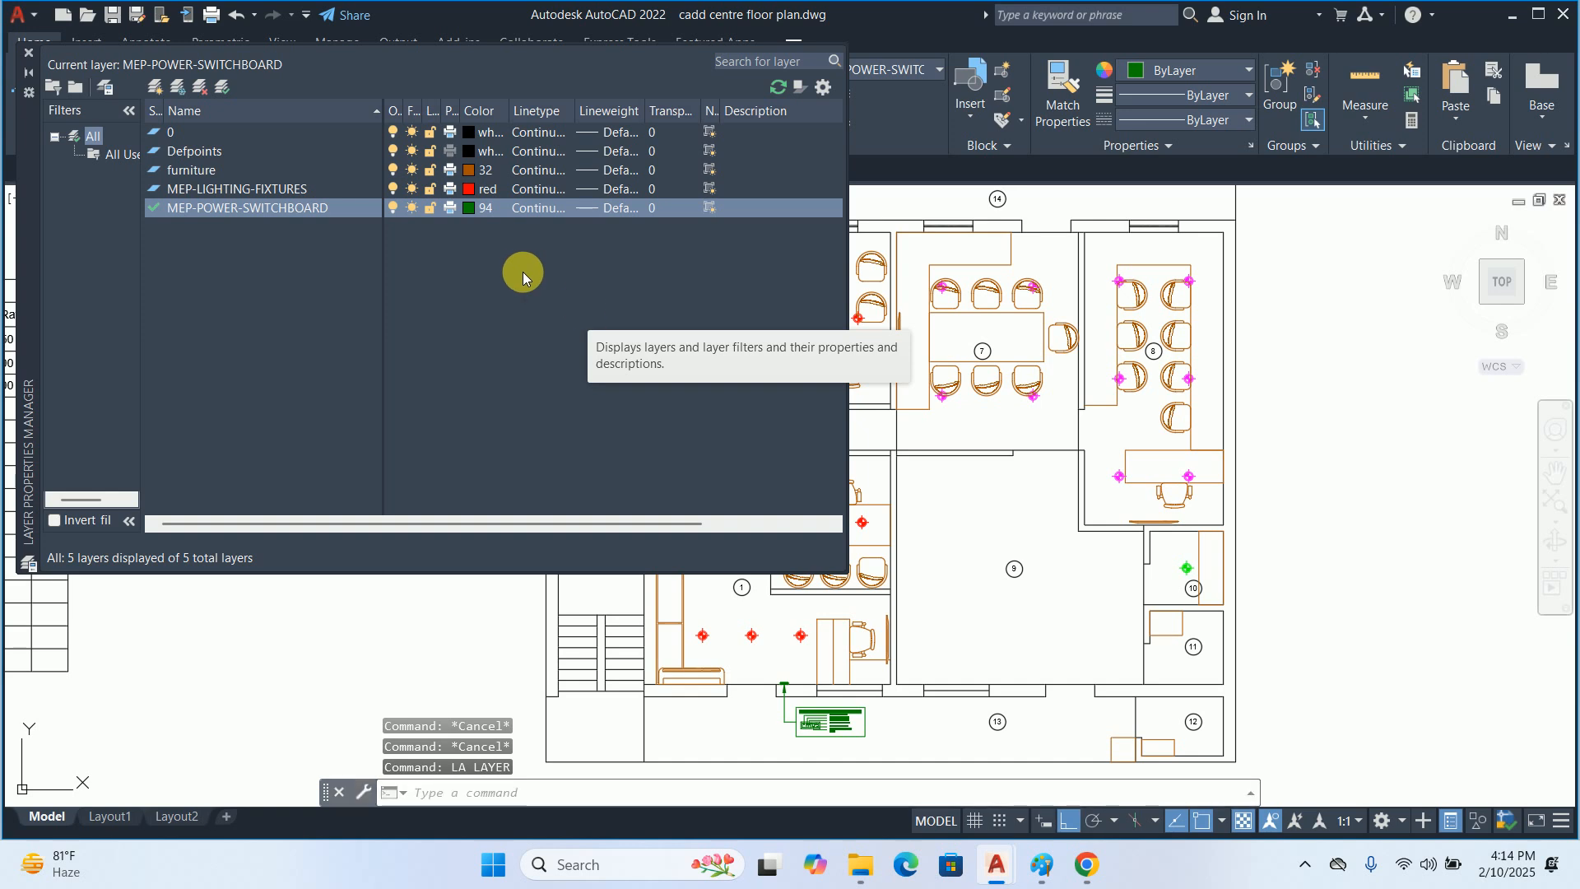
{"action": "left_click", "coordinate": [156, 87]}
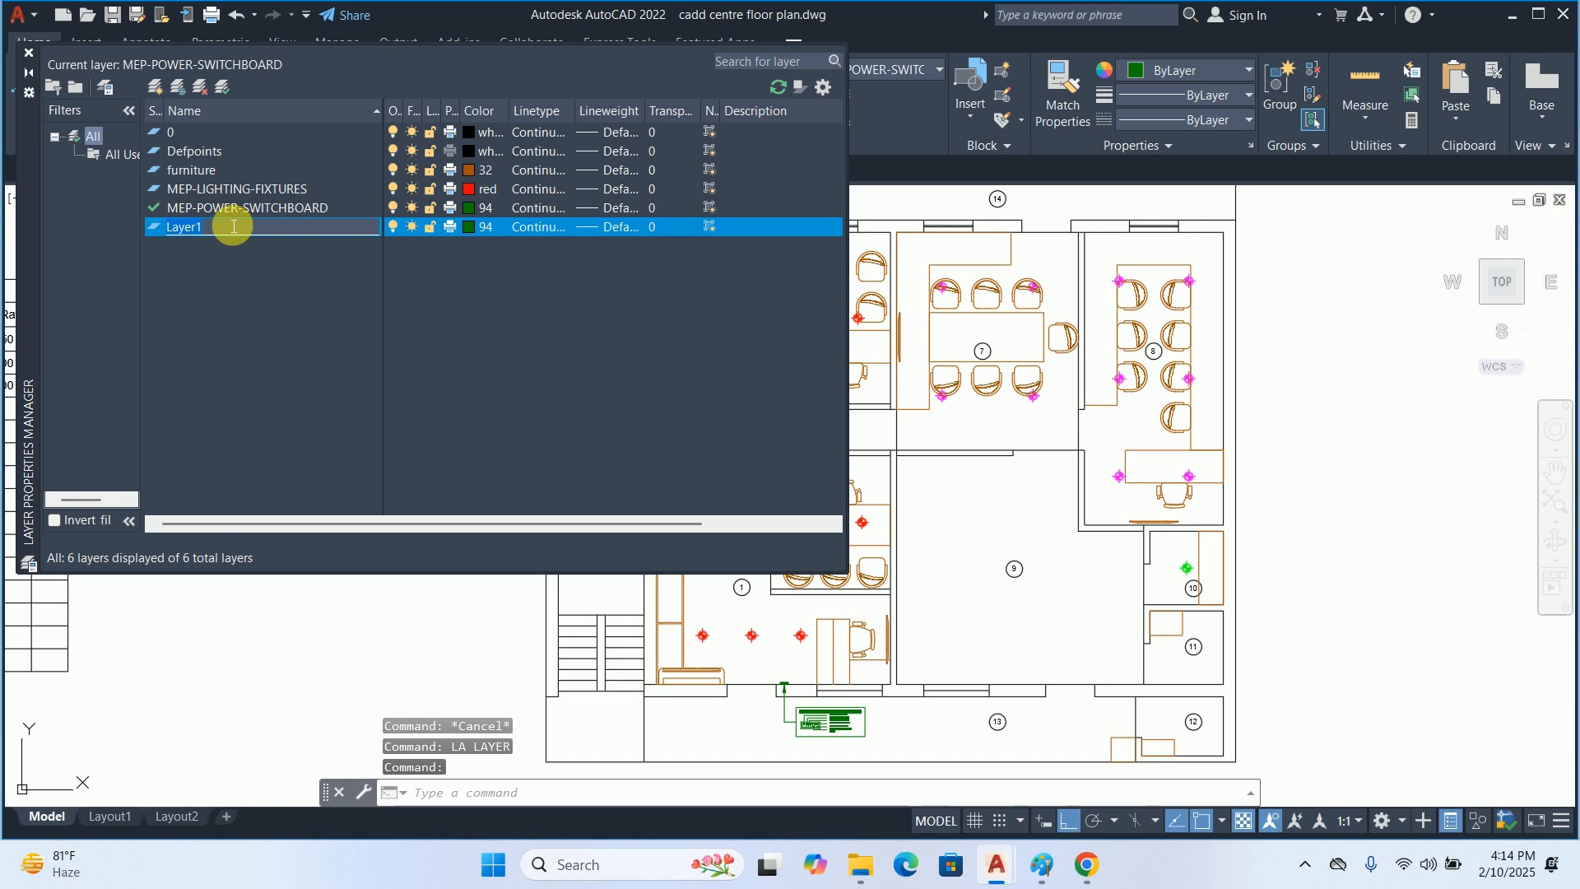
{"action": "type", "text": "hatch"}
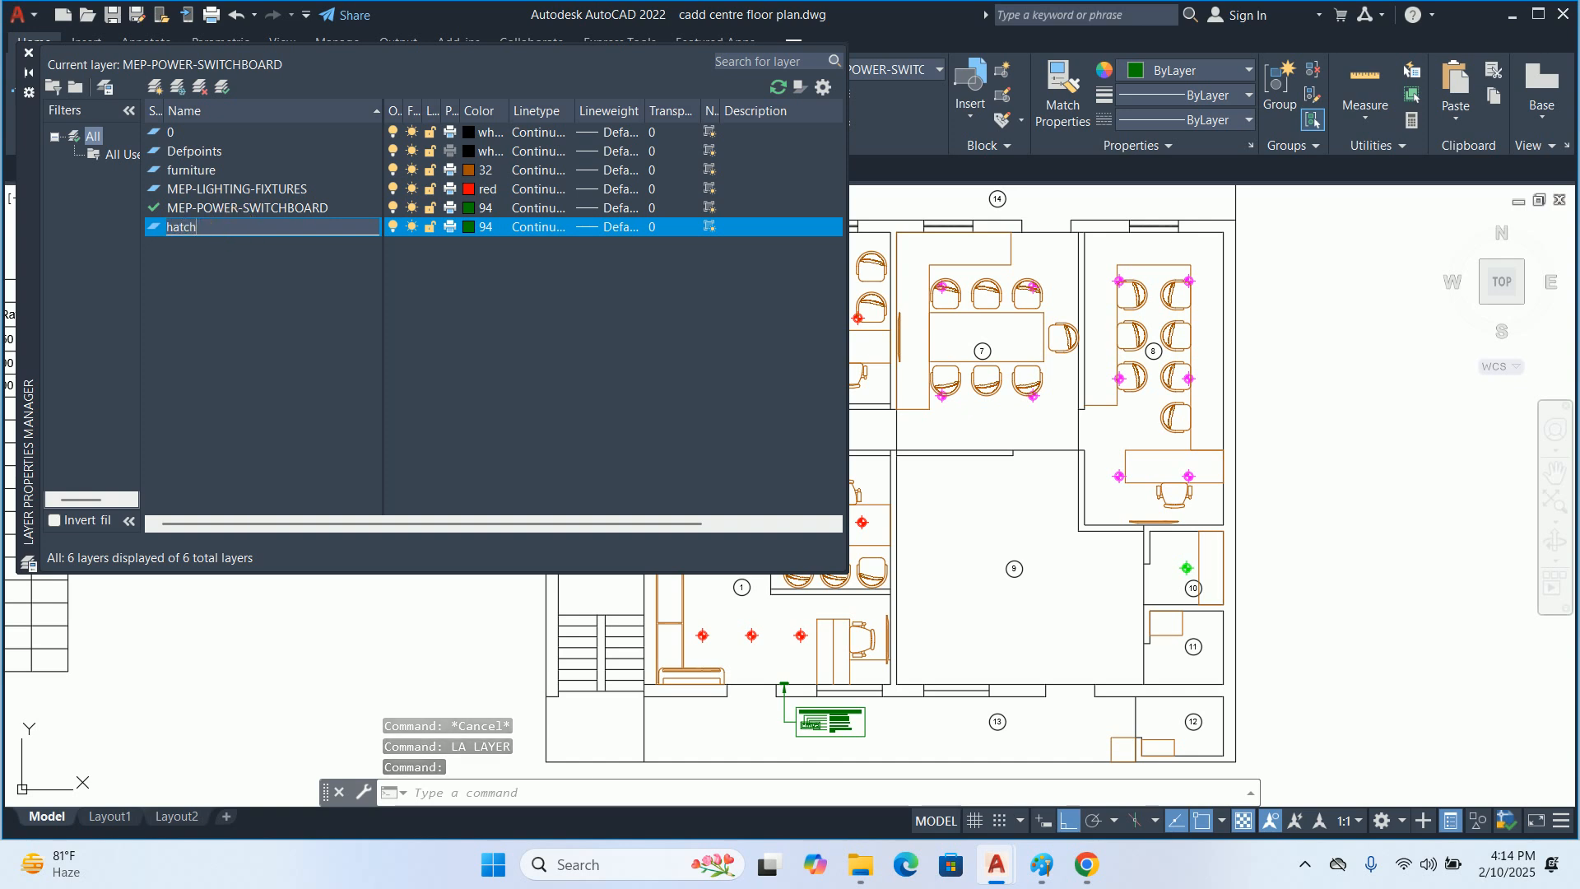
{"action": "key", "text": "Return"}
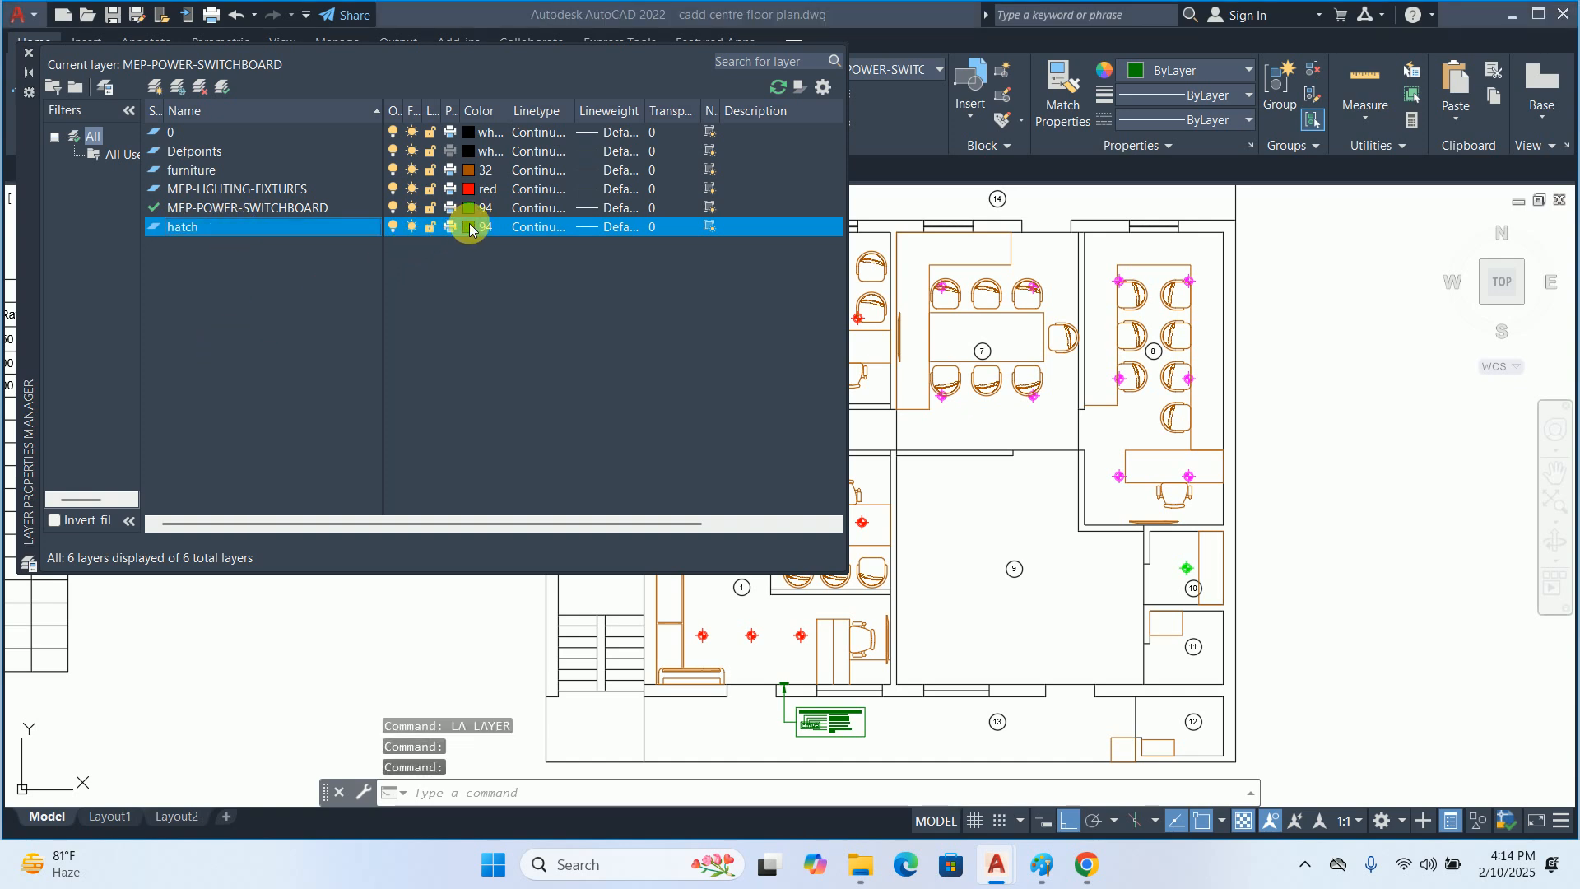
Set the hatch layer's colour to index 8 and make it the current layer
{"action": "left_click", "coordinate": [469, 226]}
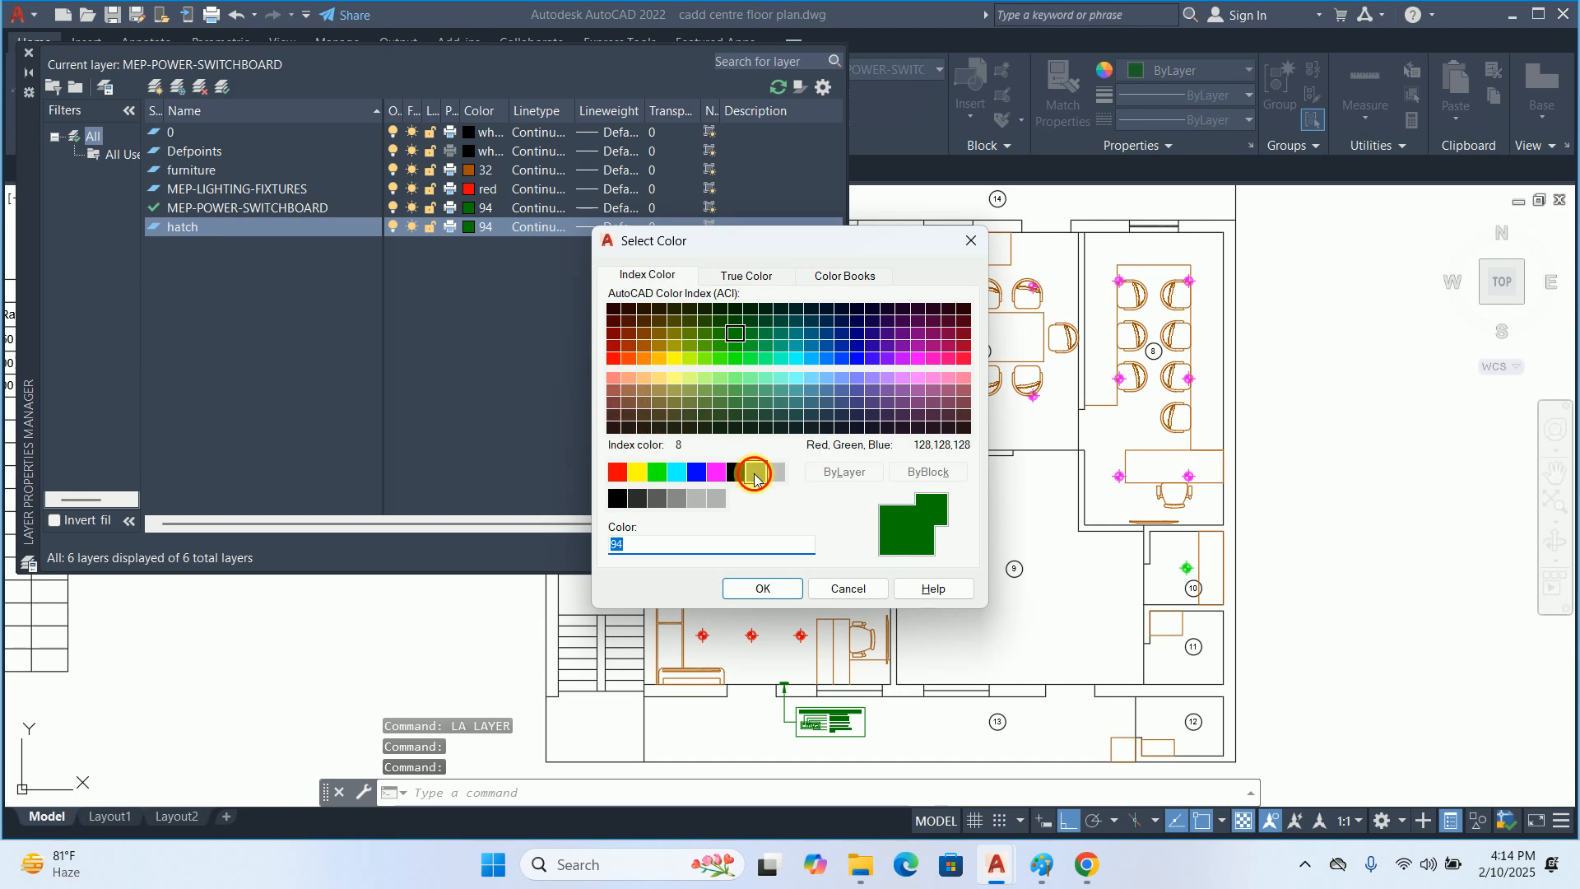
{"action": "left_click", "coordinate": [756, 471]}
{"action": "left_click", "coordinate": [778, 587]}
{"action": "double_click", "coordinate": [236, 228]}
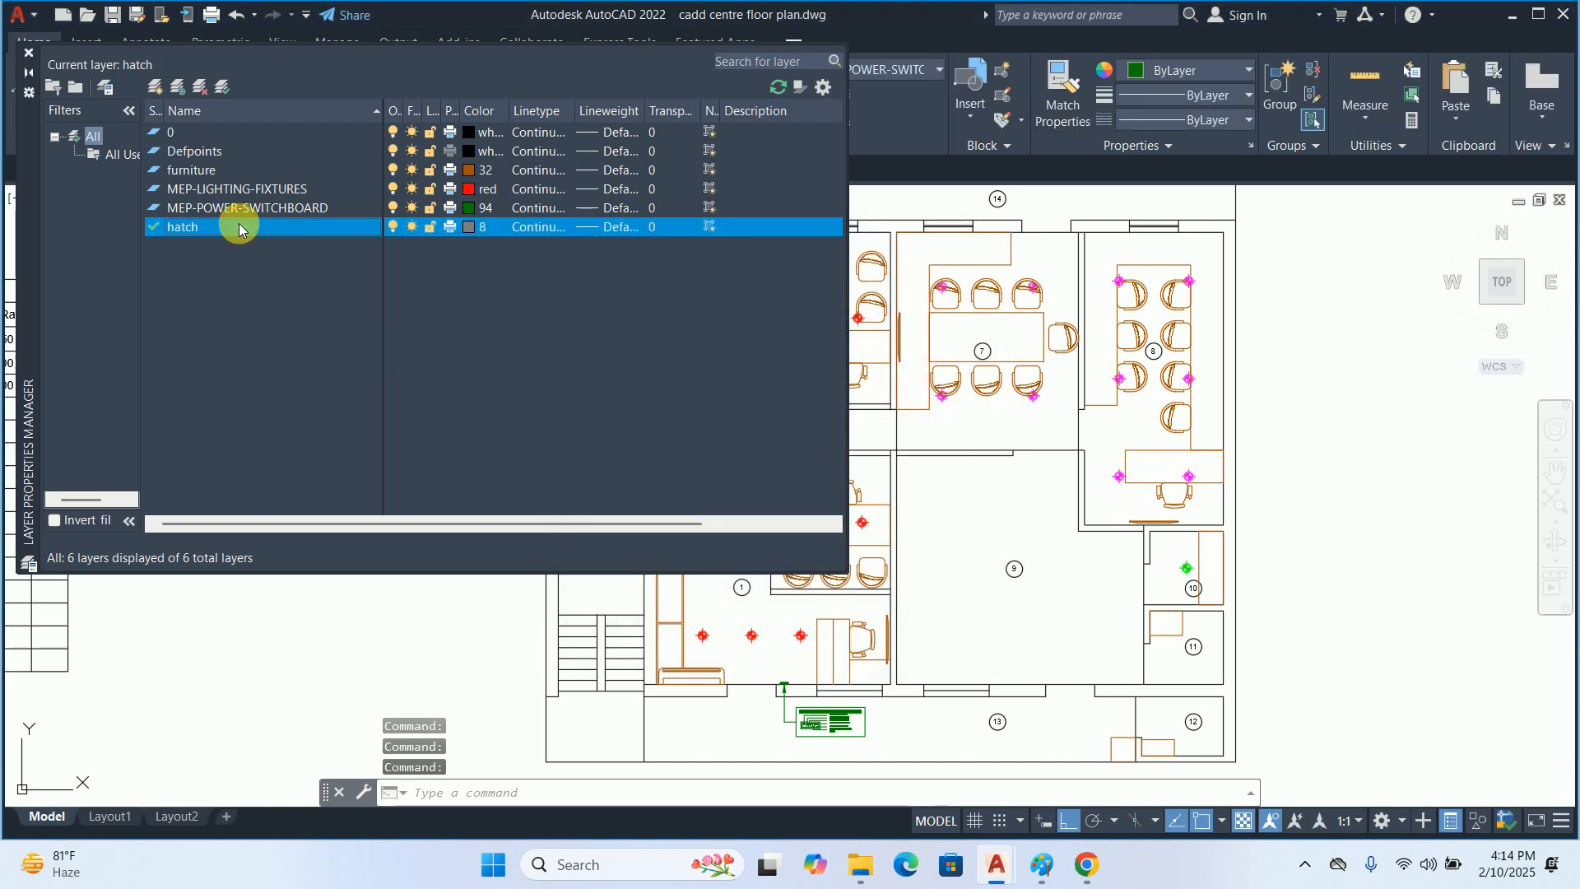
{"action": "left_click", "coordinate": [28, 53]}
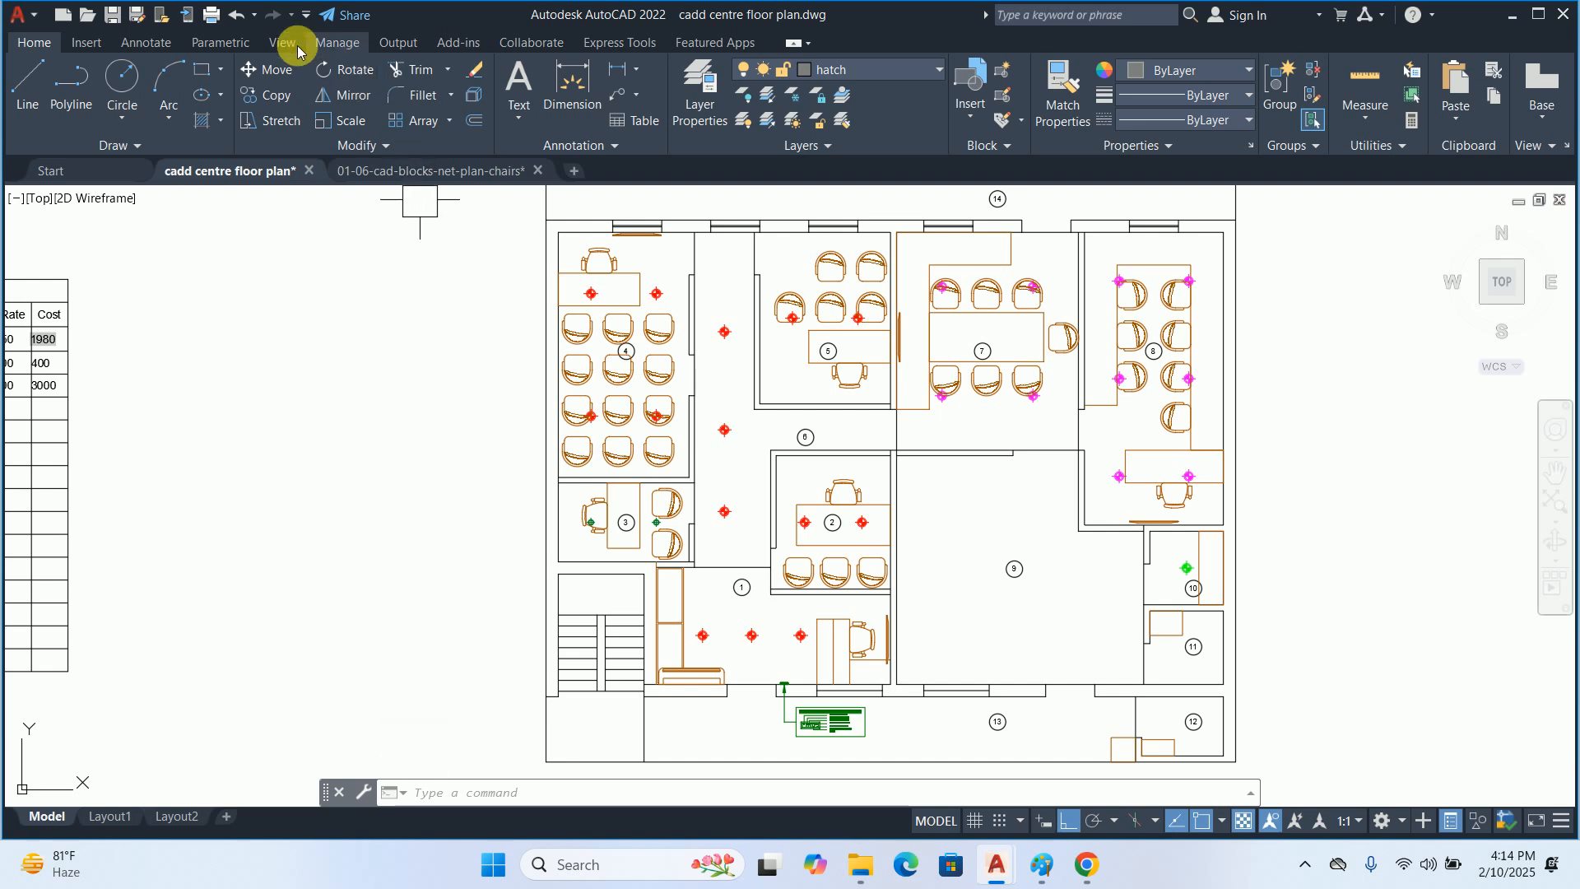
Start a hatch with the ANSI31 pattern and fill the outer wall running beside room 4, room 3 and the staircase
{"action": "mouse_move", "coordinate": [380, 170]}
{"action": "type", "text": "h"}
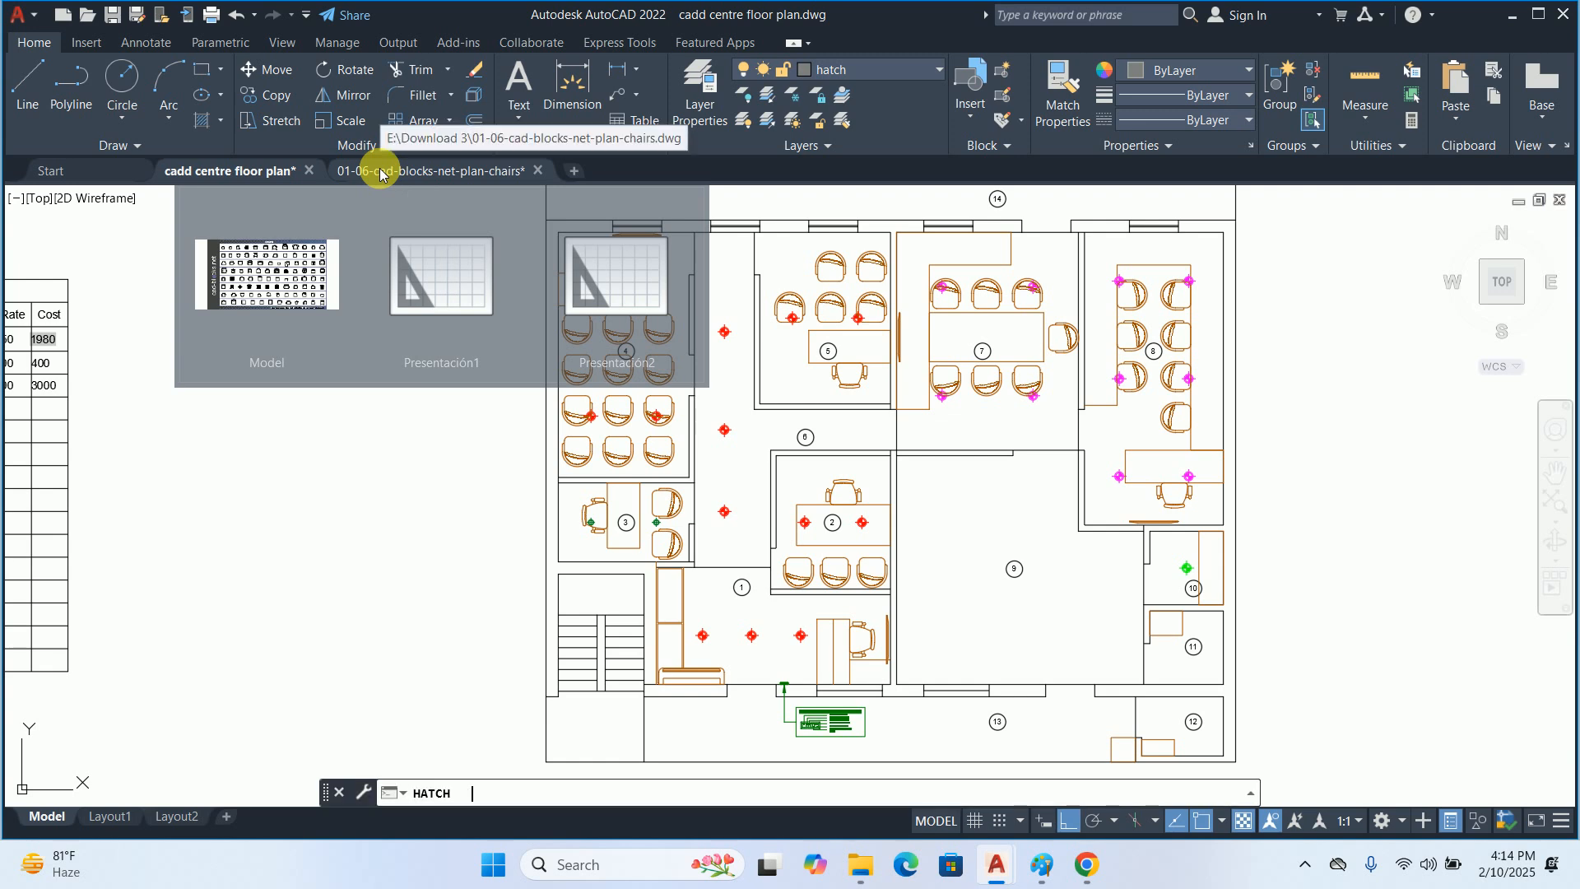
{"action": "key", "text": "Return"}
{"action": "key", "text": "Escape"}
{"action": "mouse_move", "coordinate": [383, 531]}
{"action": "middle_mouse_down"}
{"action": "mouse_move", "coordinate": [362, 542]}
{"action": "mouse_move", "coordinate": [323, 451]}
{"action": "middle_mouse_up"}
{"action": "type", "text": "h"}
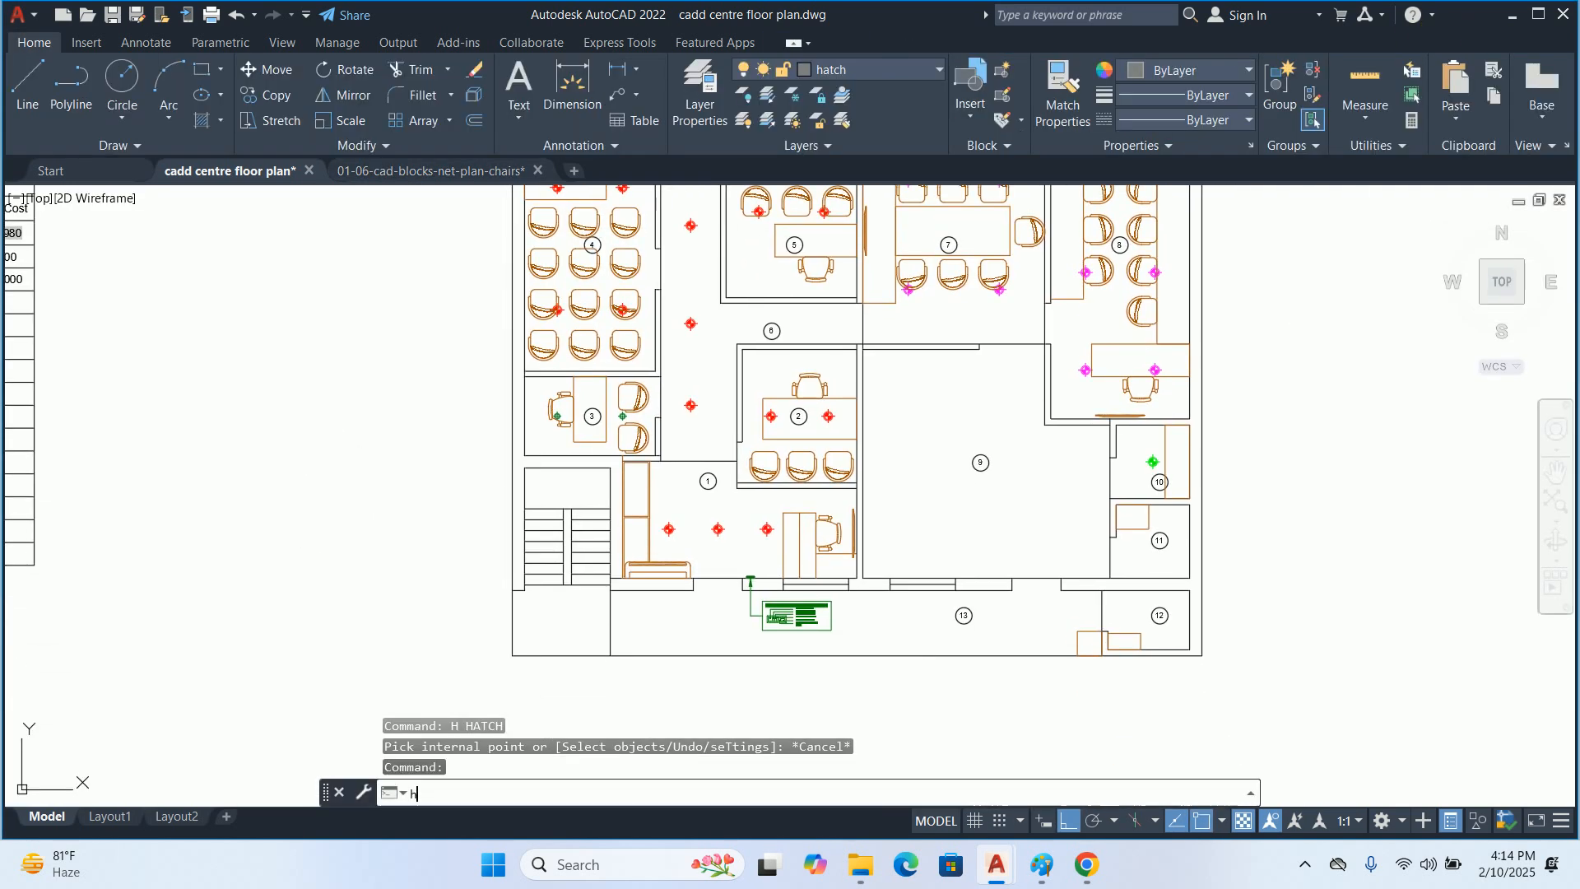
{"action": "key", "text": "Return"}
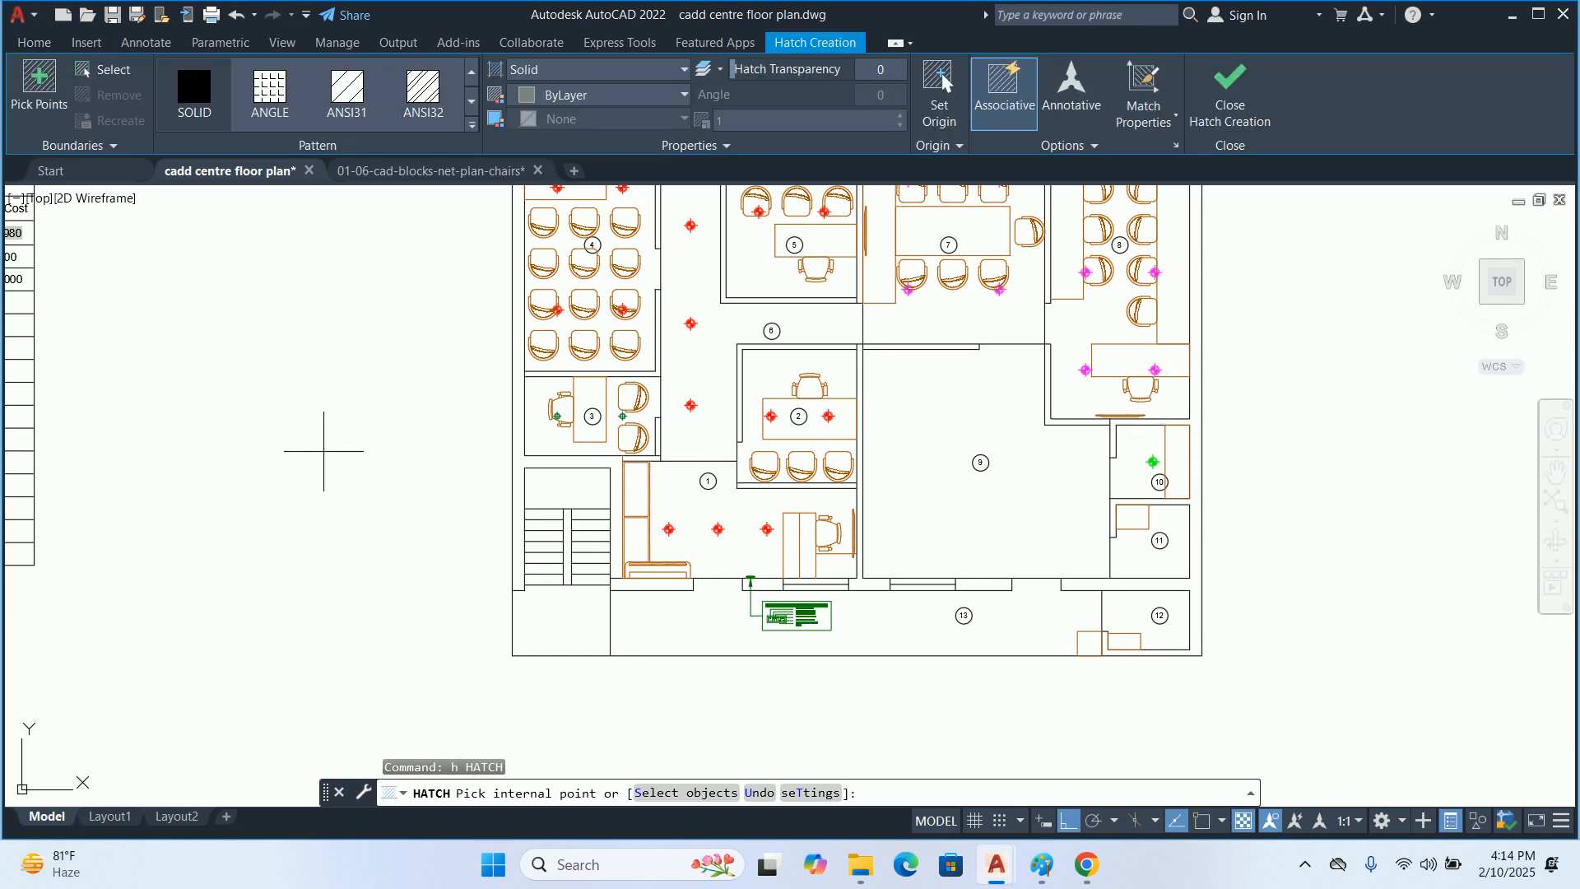
{"action": "left_click", "coordinate": [346, 89]}
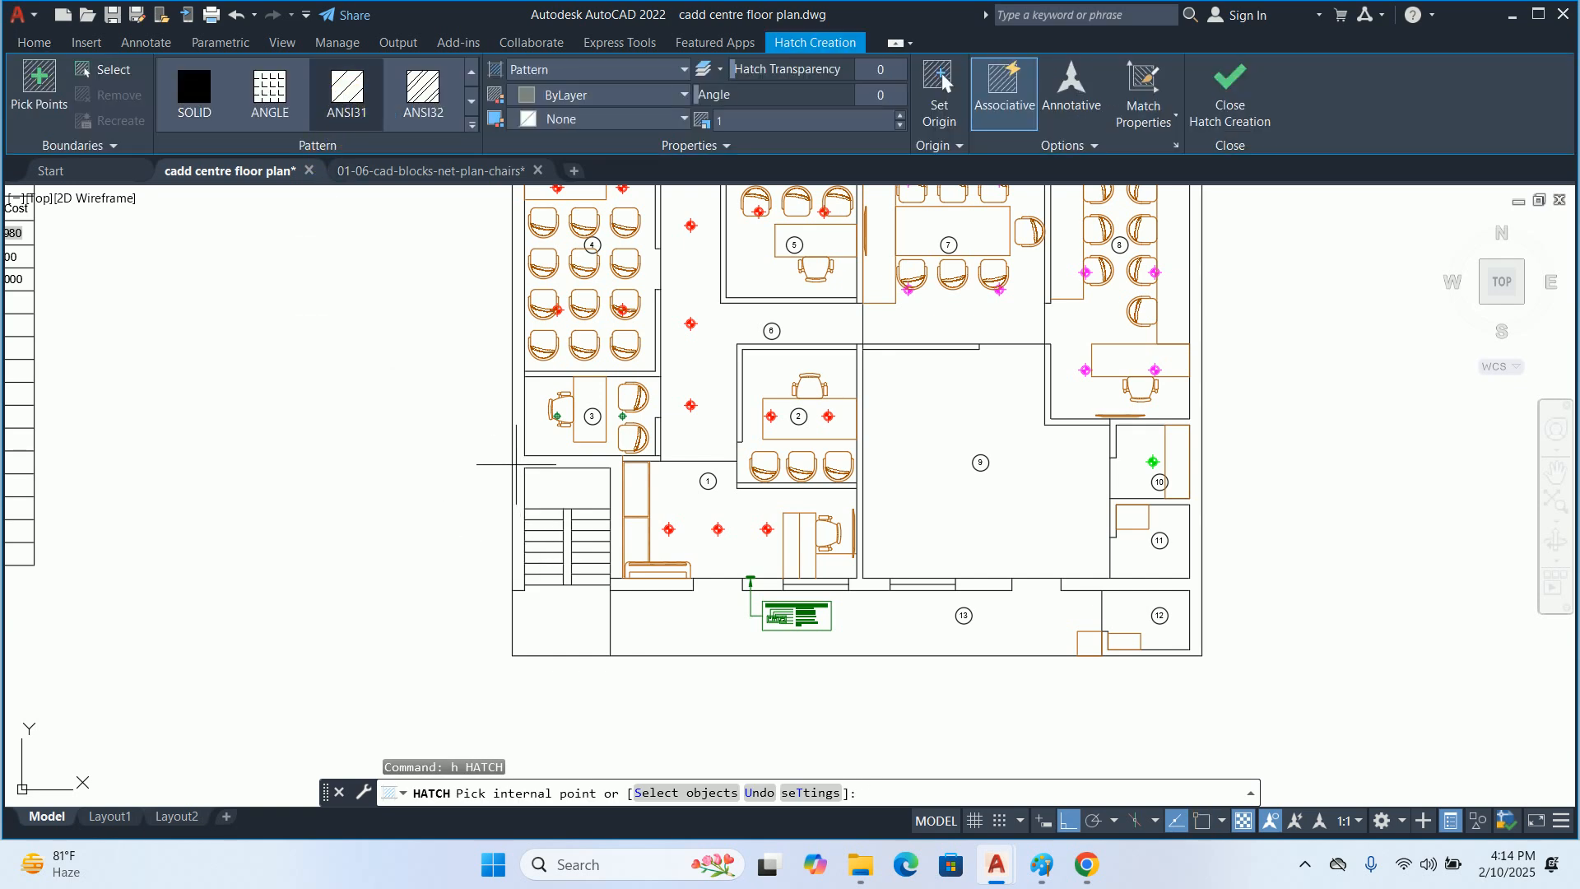
{"action": "left_click", "coordinate": [517, 463]}
{"action": "middle_click_drag", "start_coordinate": [517, 464], "coordinate": [427, 592]}
{"action": "scroll", "coordinate": [428, 593], "scroll_direction": "down", "scroll_amount": 2}
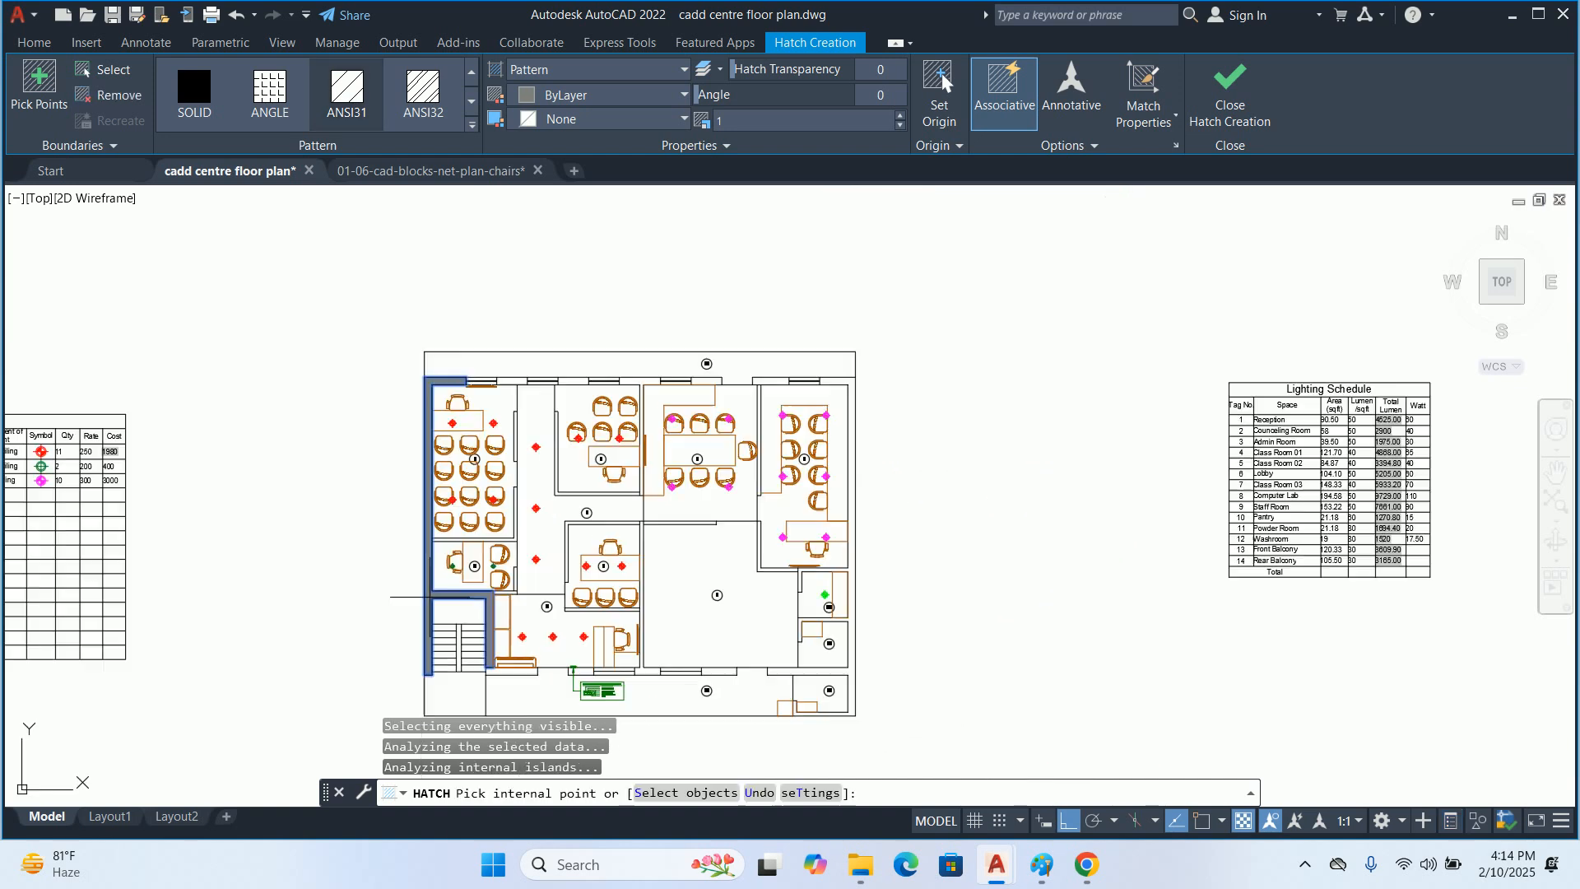
{"action": "scroll", "coordinate": [501, 593], "scroll_direction": "up", "scroll_amount": 2}
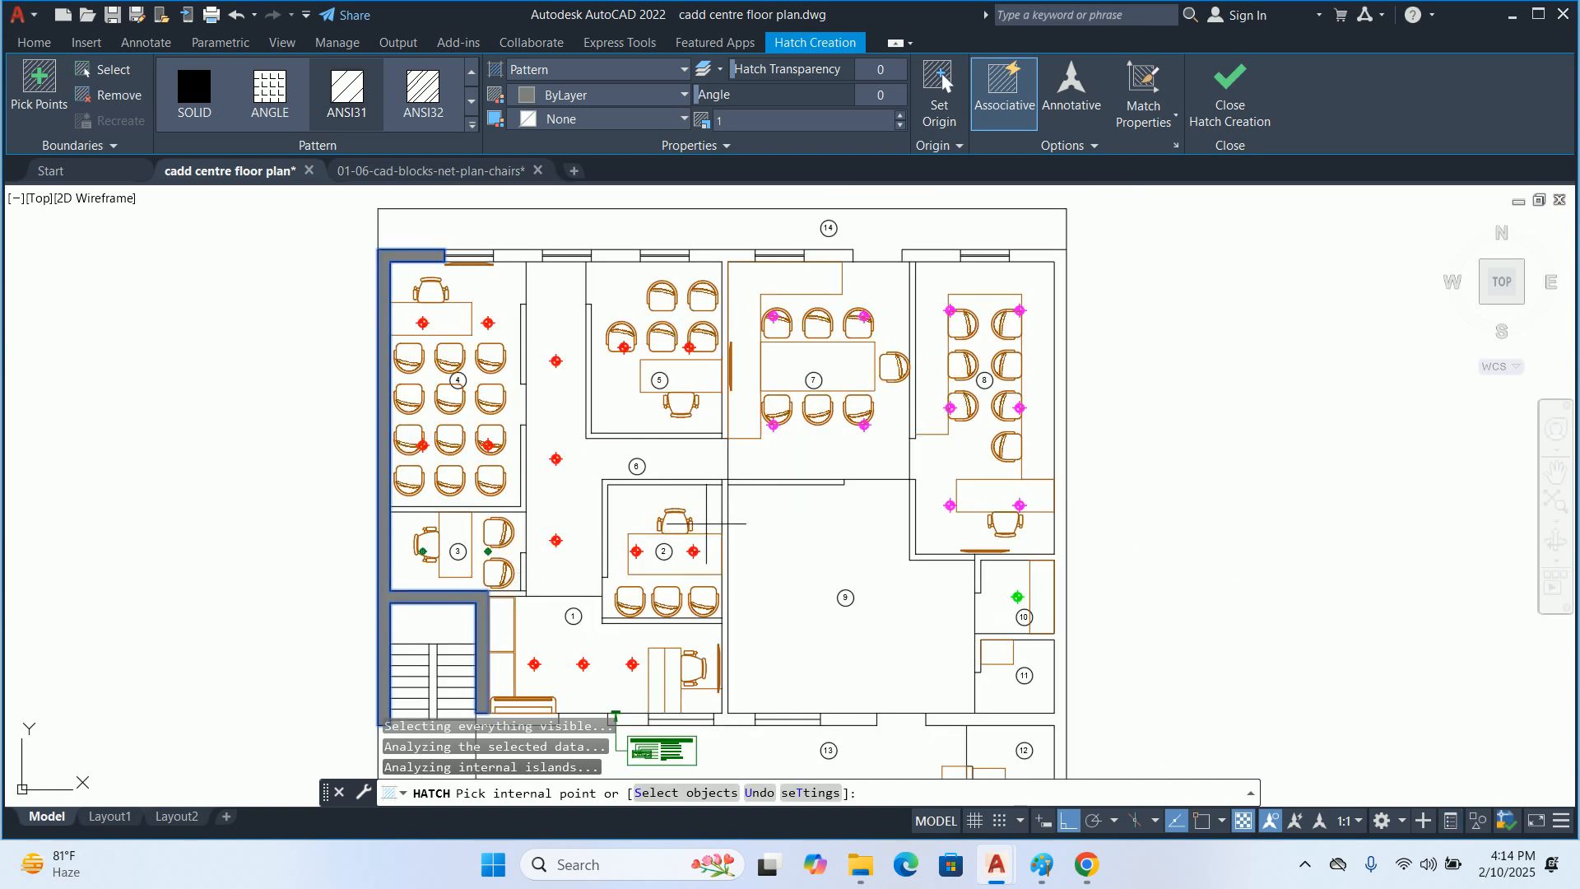
Add the central wall, the rear wall segments between the windows, and the outer wall beside rooms 8, 10 and 11 to the hatch
{"action": "left_click", "coordinate": [726, 510]}
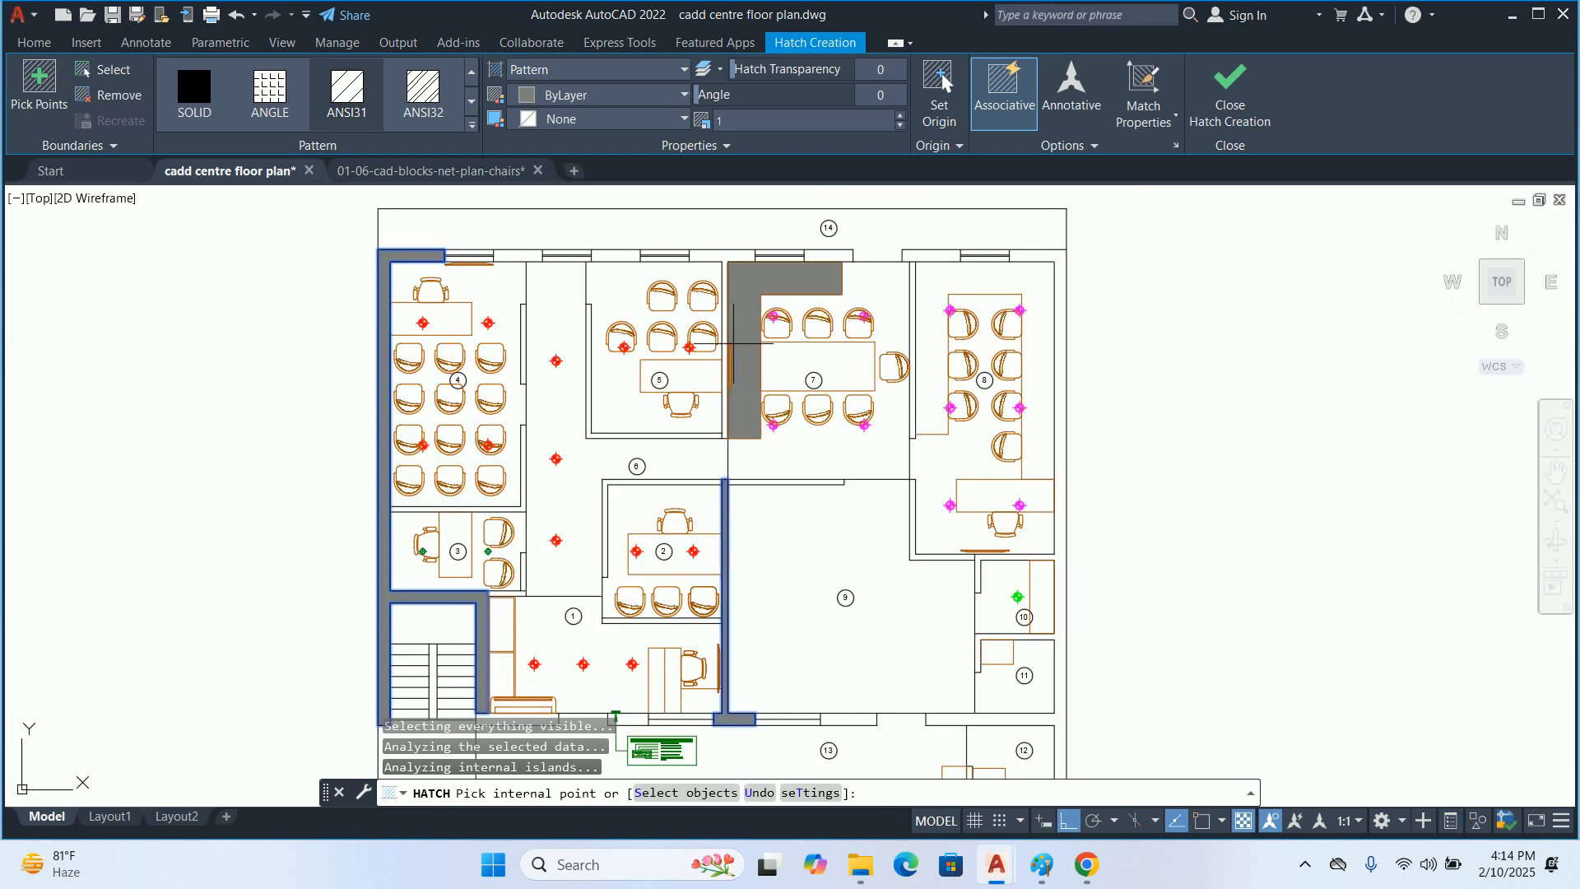
{"action": "left_click", "coordinate": [720, 255]}
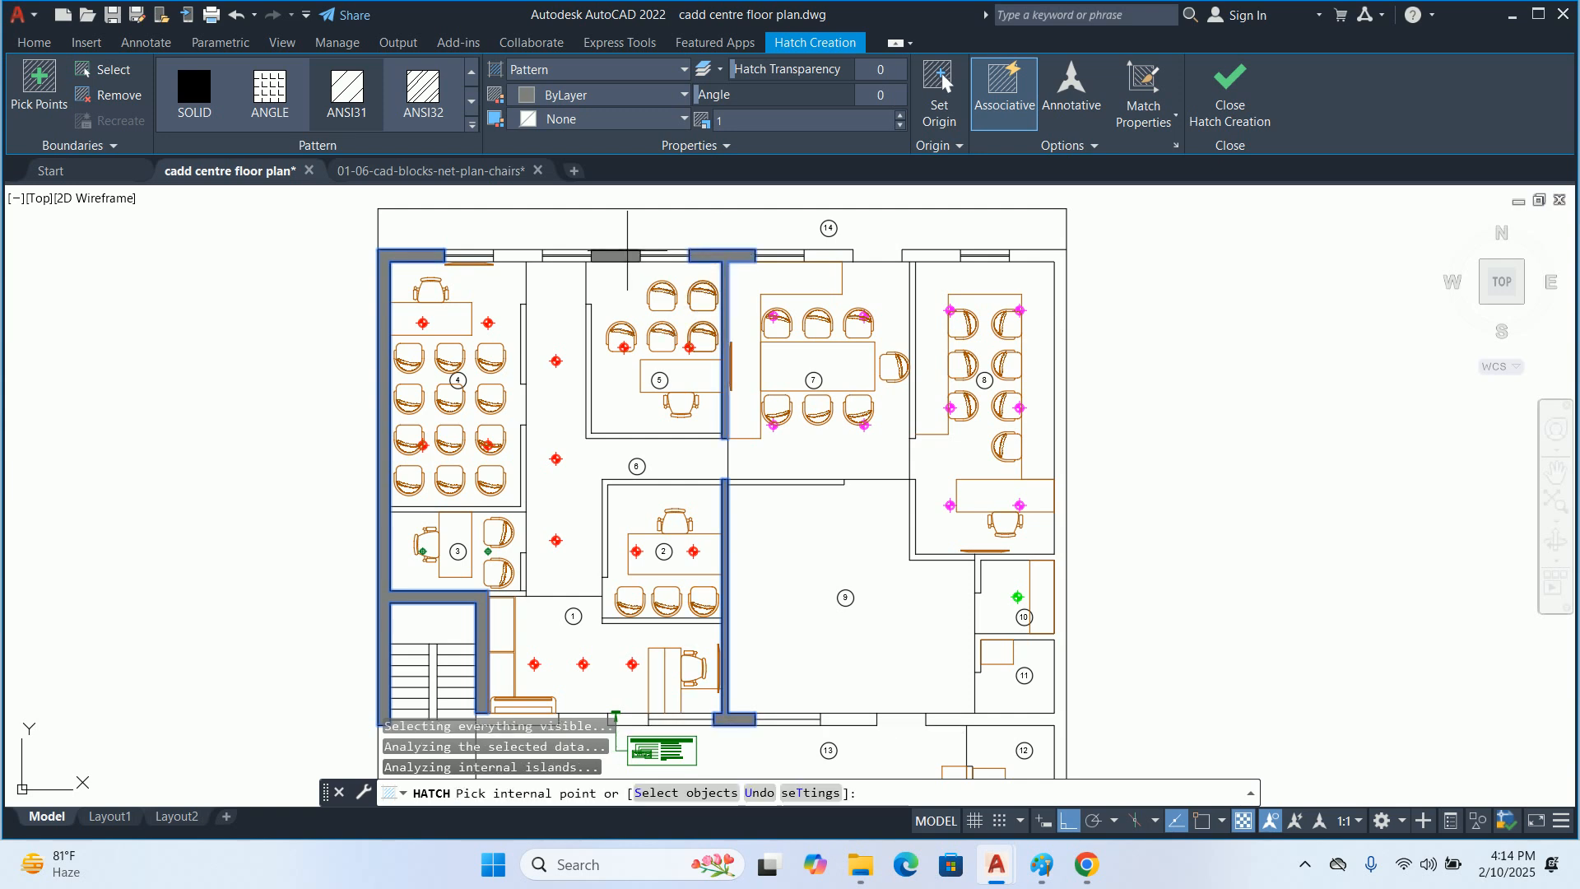
{"action": "left_click", "coordinate": [510, 255]}
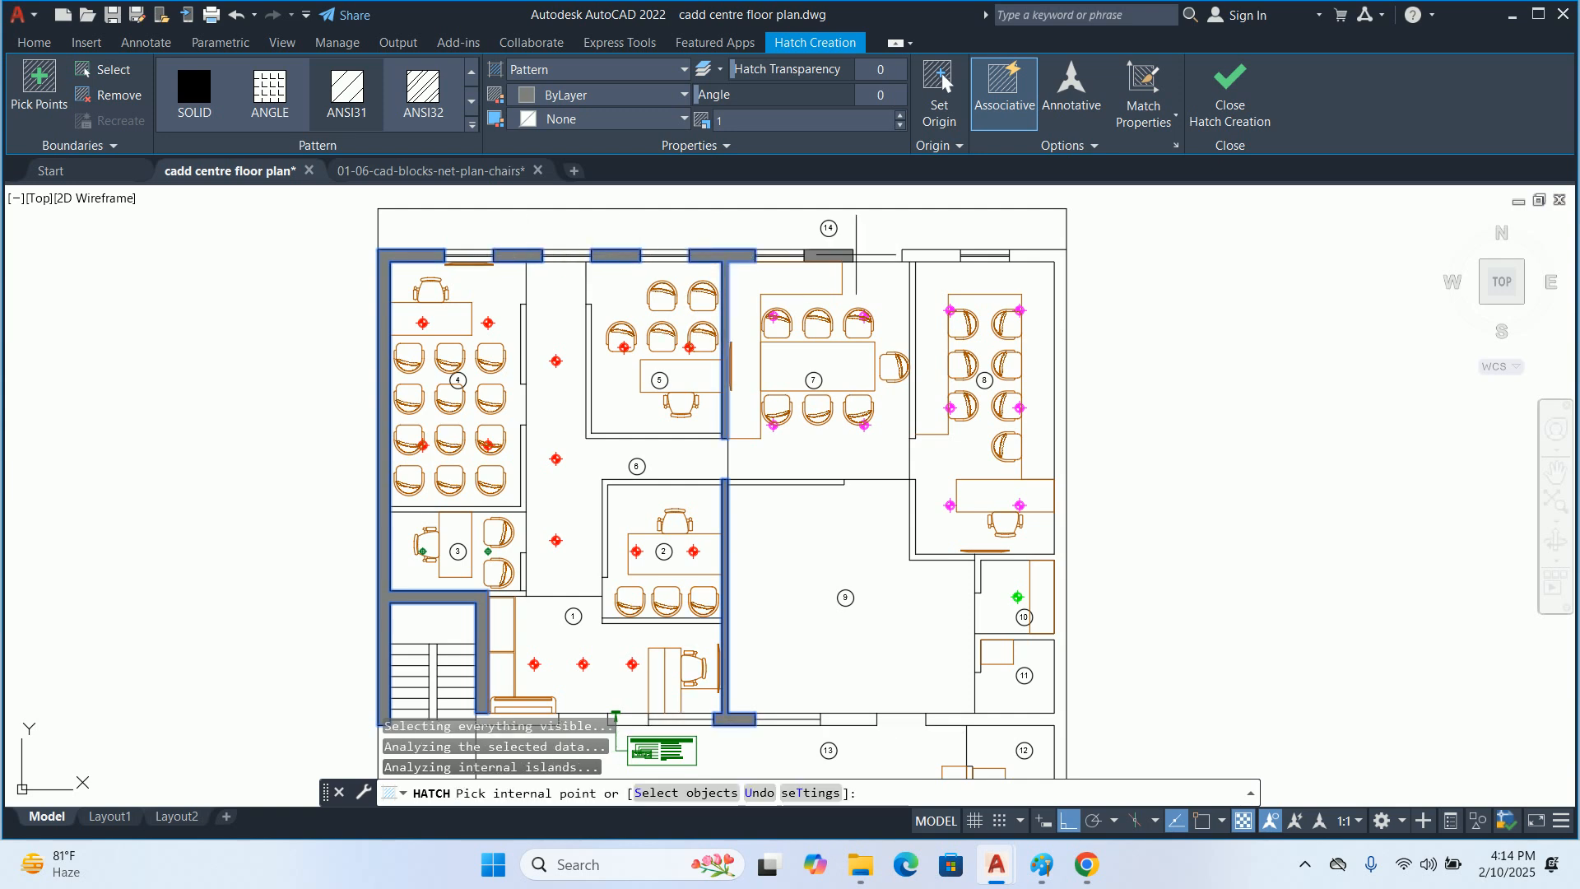
{"action": "left_click", "coordinate": [834, 256]}
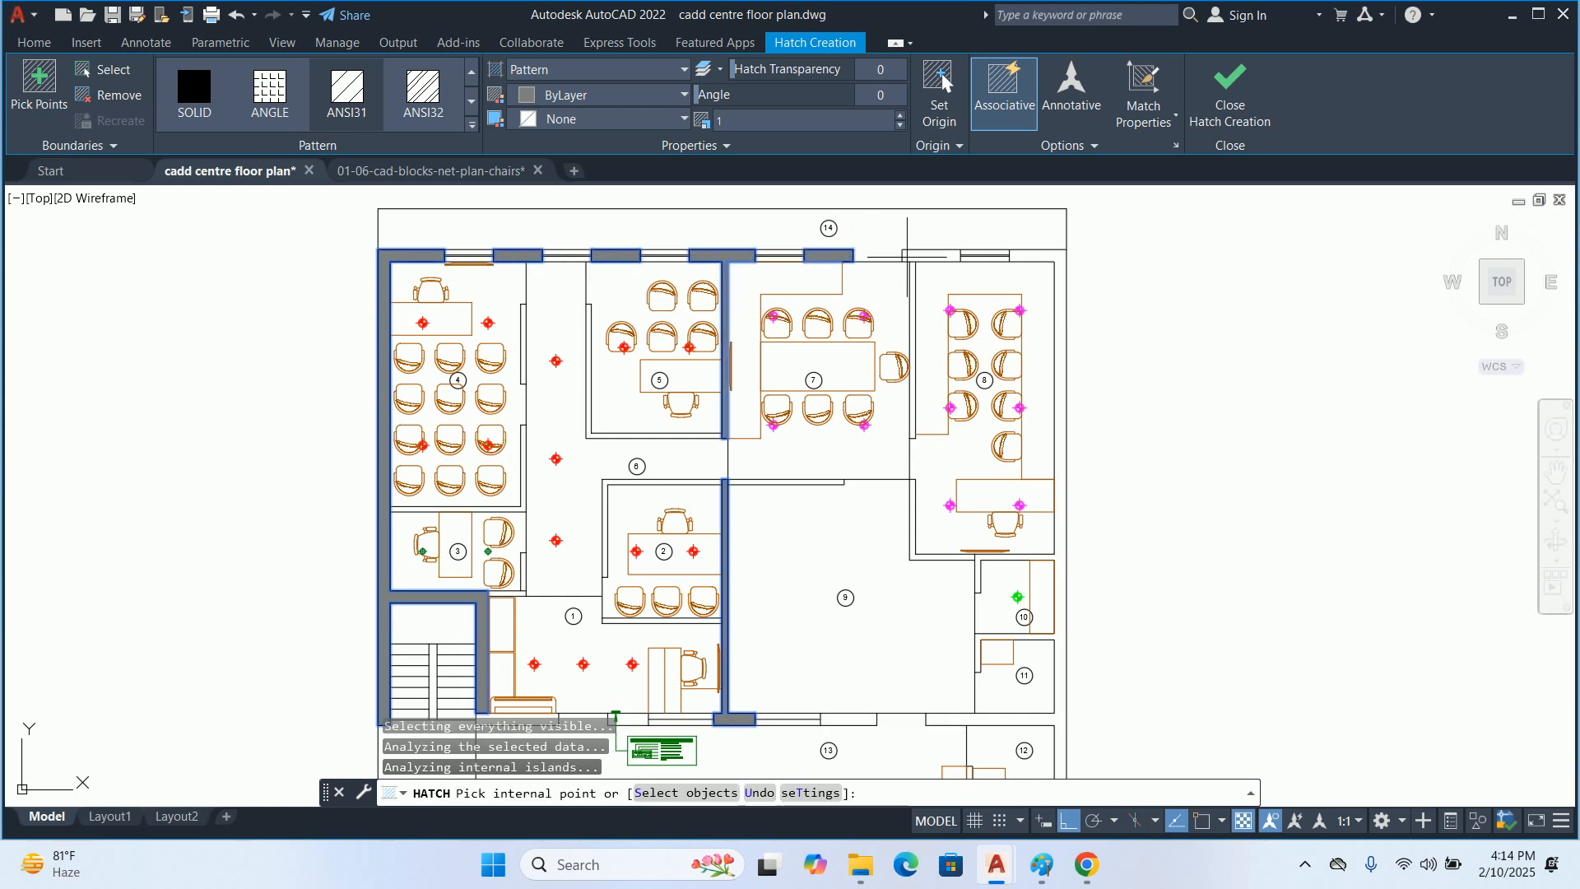
{"action": "left_click", "coordinate": [934, 255]}
{"action": "left_click", "coordinate": [1060, 272]}
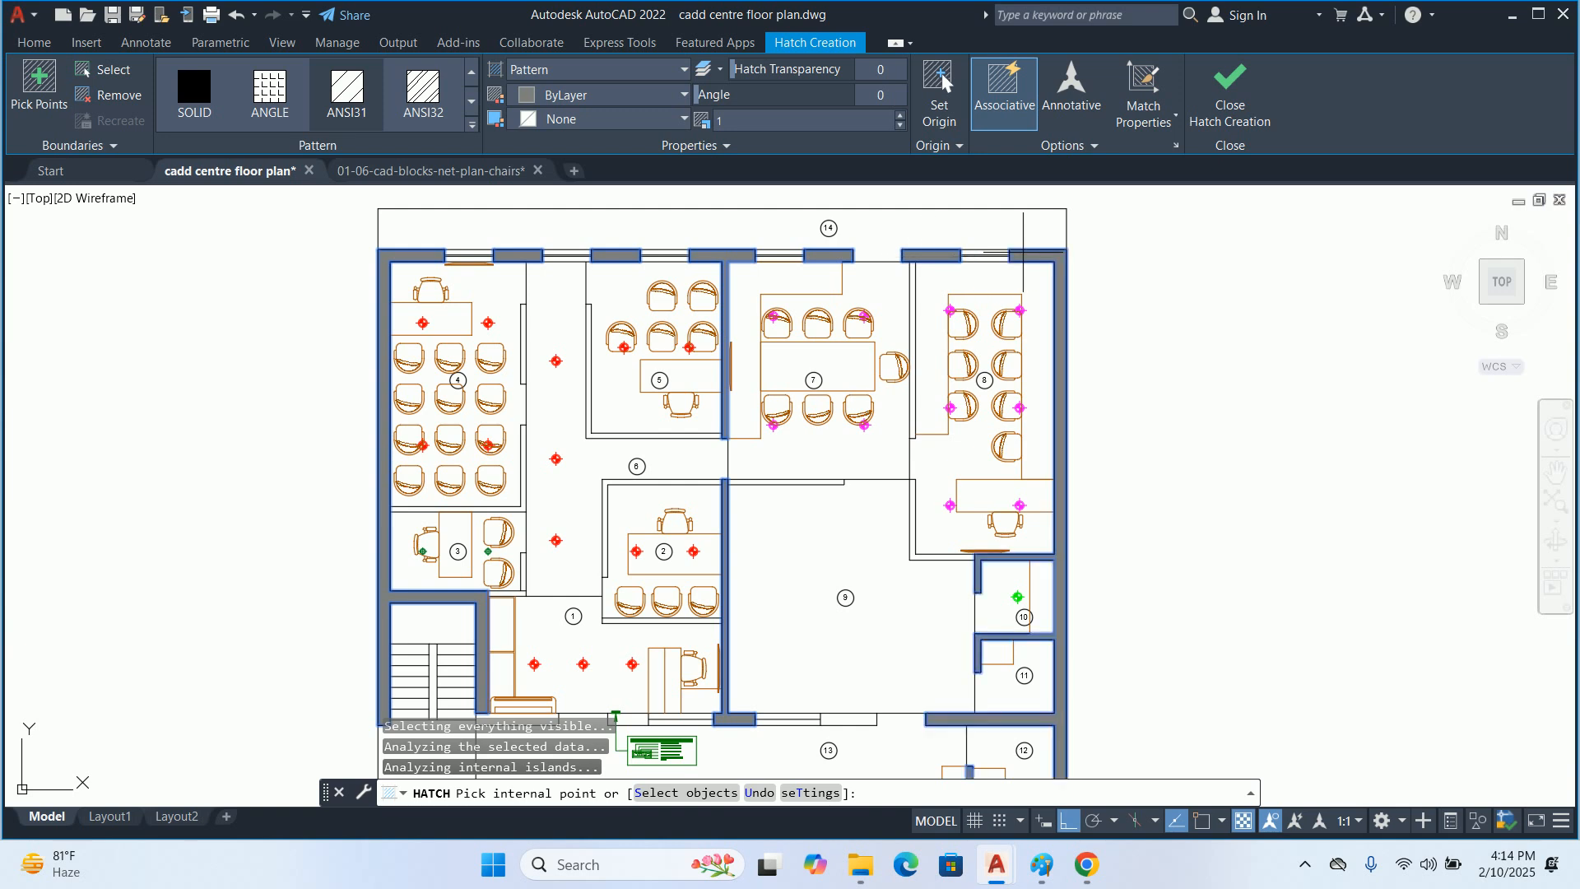
Add the remaining front wall segments below rooms 1 and 9 to the hatch and set the pattern scale to 25
{"action": "middle_click_drag", "start_coordinate": [1034, 387], "coordinate": [959, 270]}
{"action": "left_click", "coordinate": [773, 602]}
{"action": "left_click", "coordinate": [704, 617]}
{"action": "scroll", "coordinate": [461, 605], "scroll_direction": "up", "scroll_amount": 2}
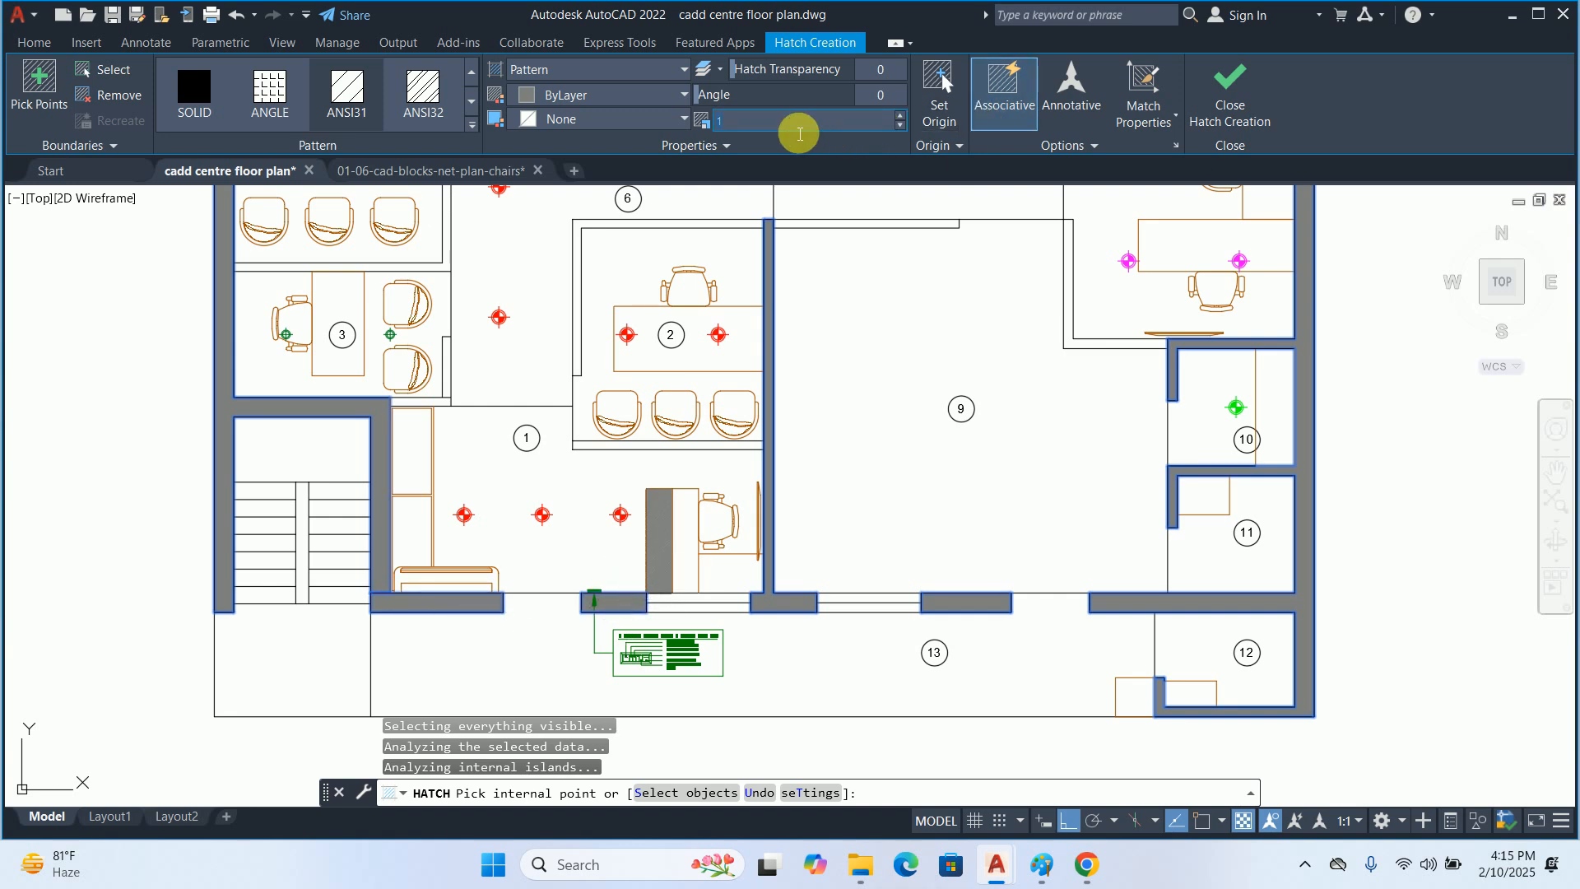
{"action": "key", "text": "Return"}
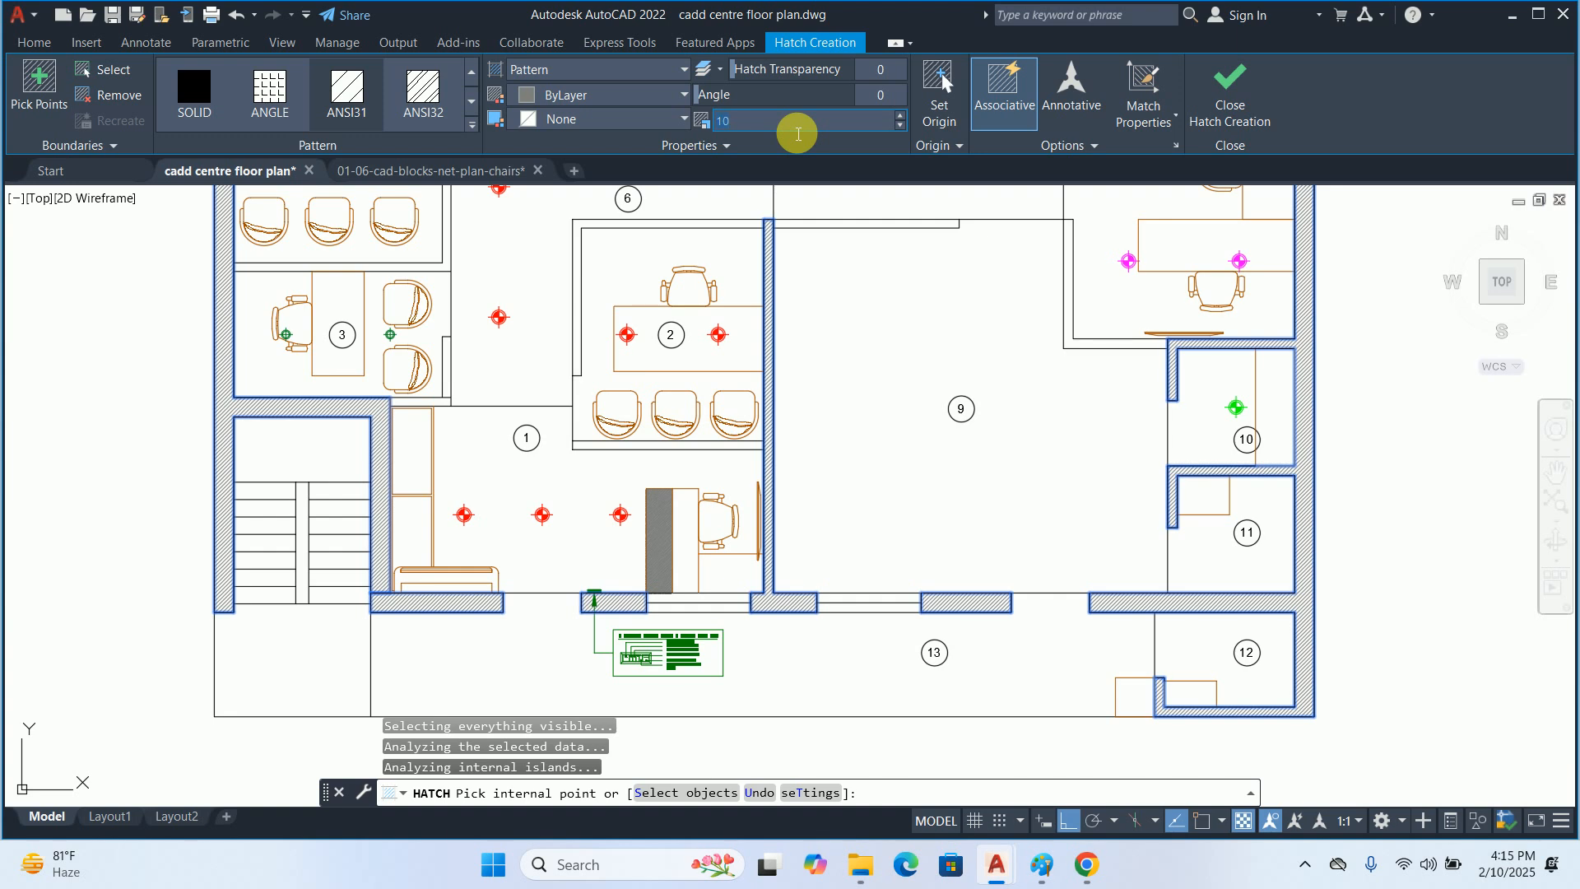
{"action": "key", "text": "Return"}
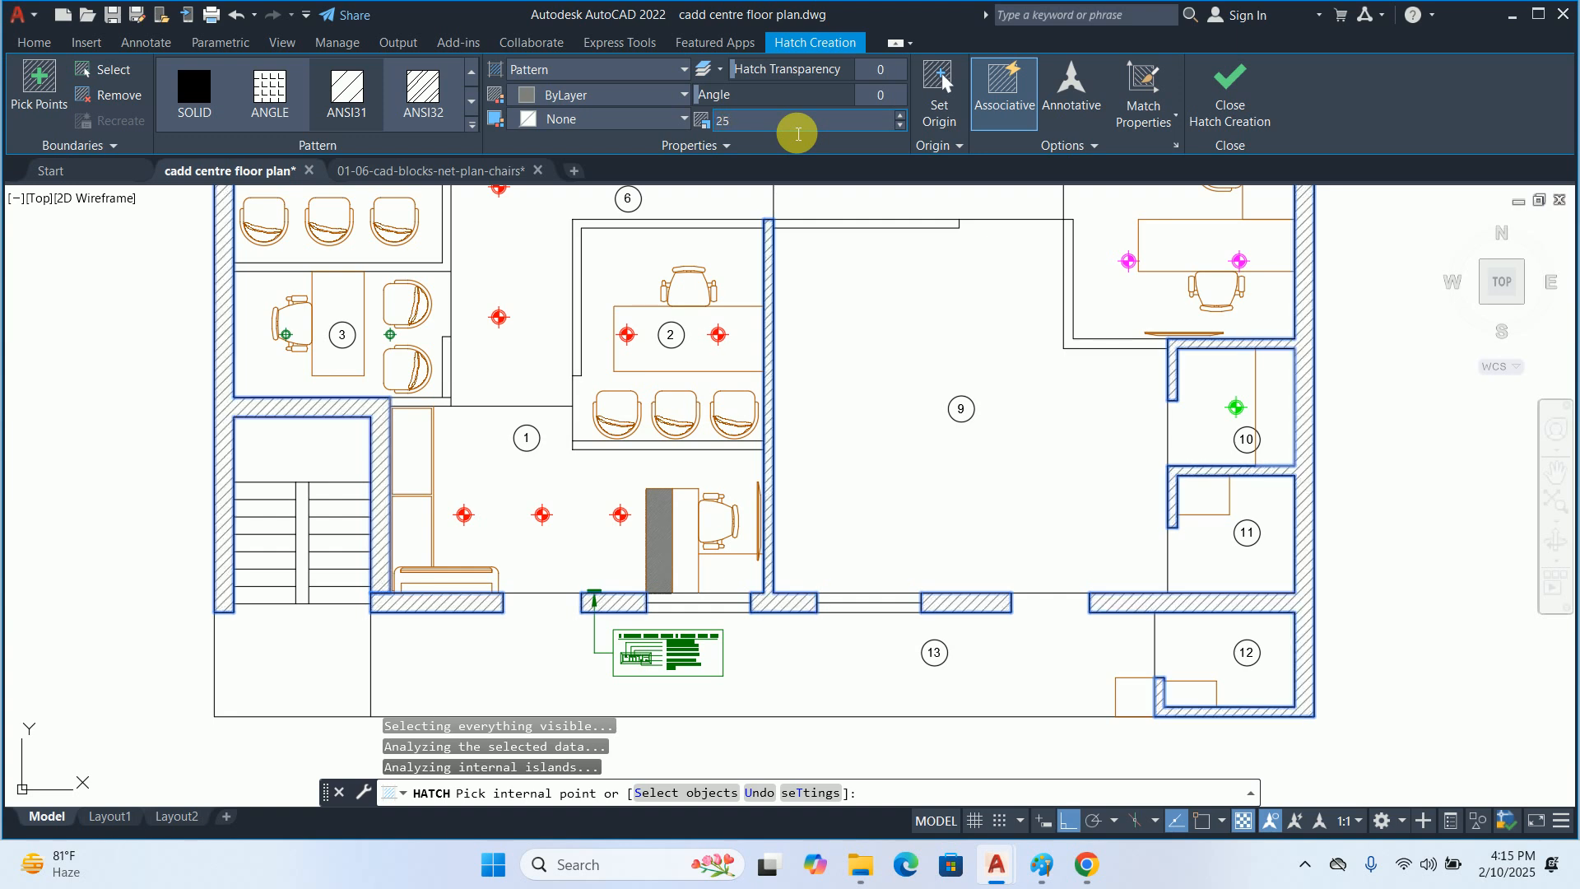
{"action": "key", "text": "Return"}
Review the hatched walls and examine the light and furniture positions in rooms 2 to 5 and the lobby
{"action": "scroll", "coordinate": [577, 354], "scroll_direction": "down", "scroll_amount": 2}
{"action": "middle_click_drag", "start_coordinate": [560, 401], "coordinate": [517, 568]}
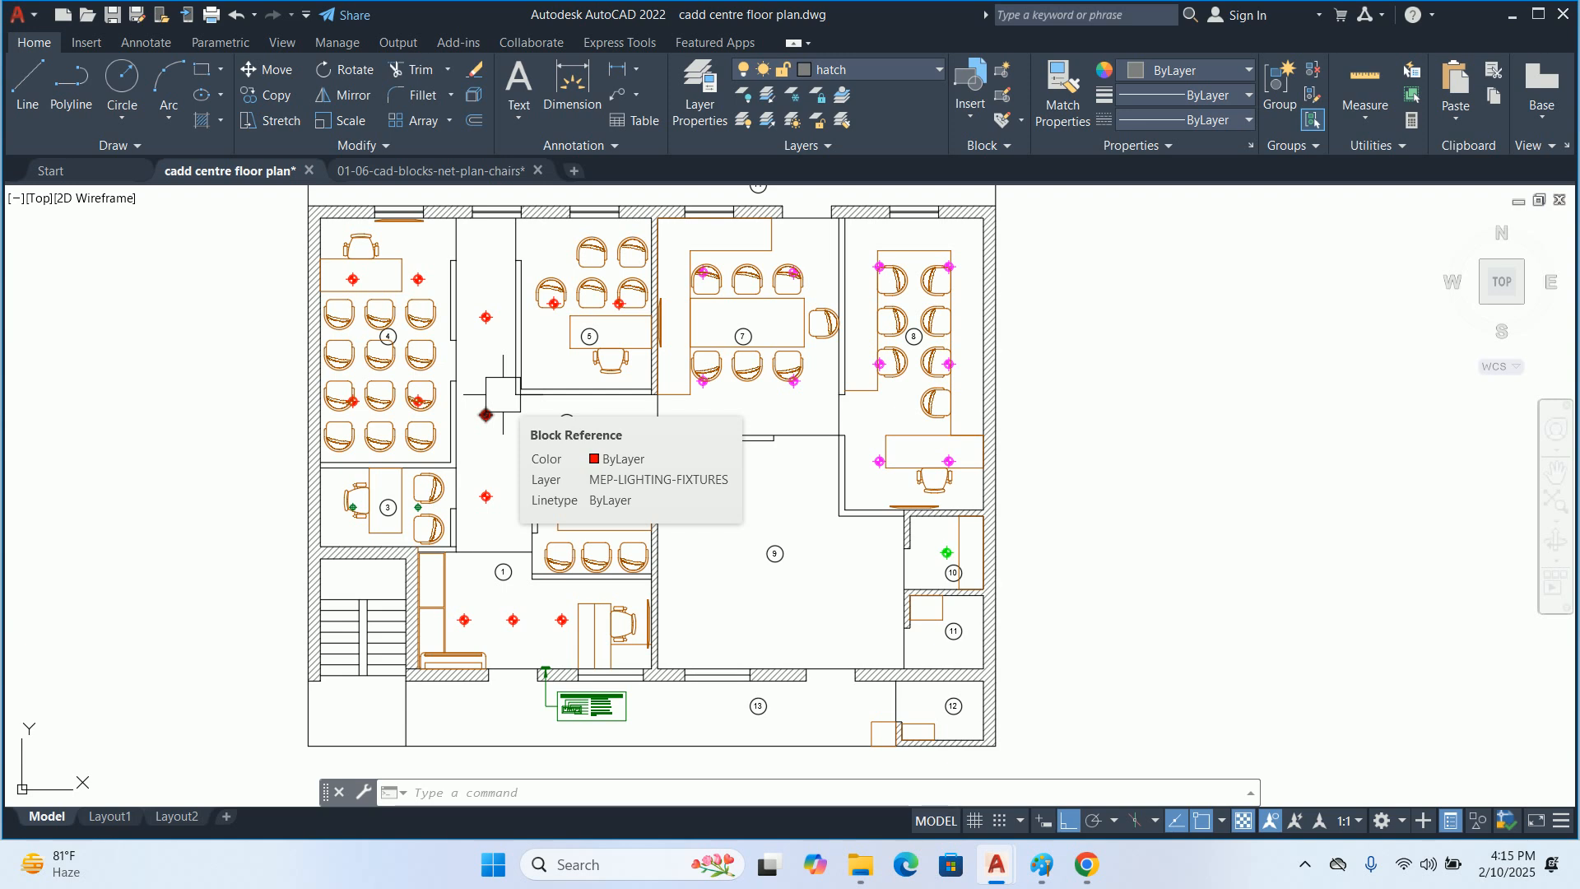
{"action": "scroll", "coordinate": [333, 531], "scroll_direction": "up", "scroll_amount": 4}
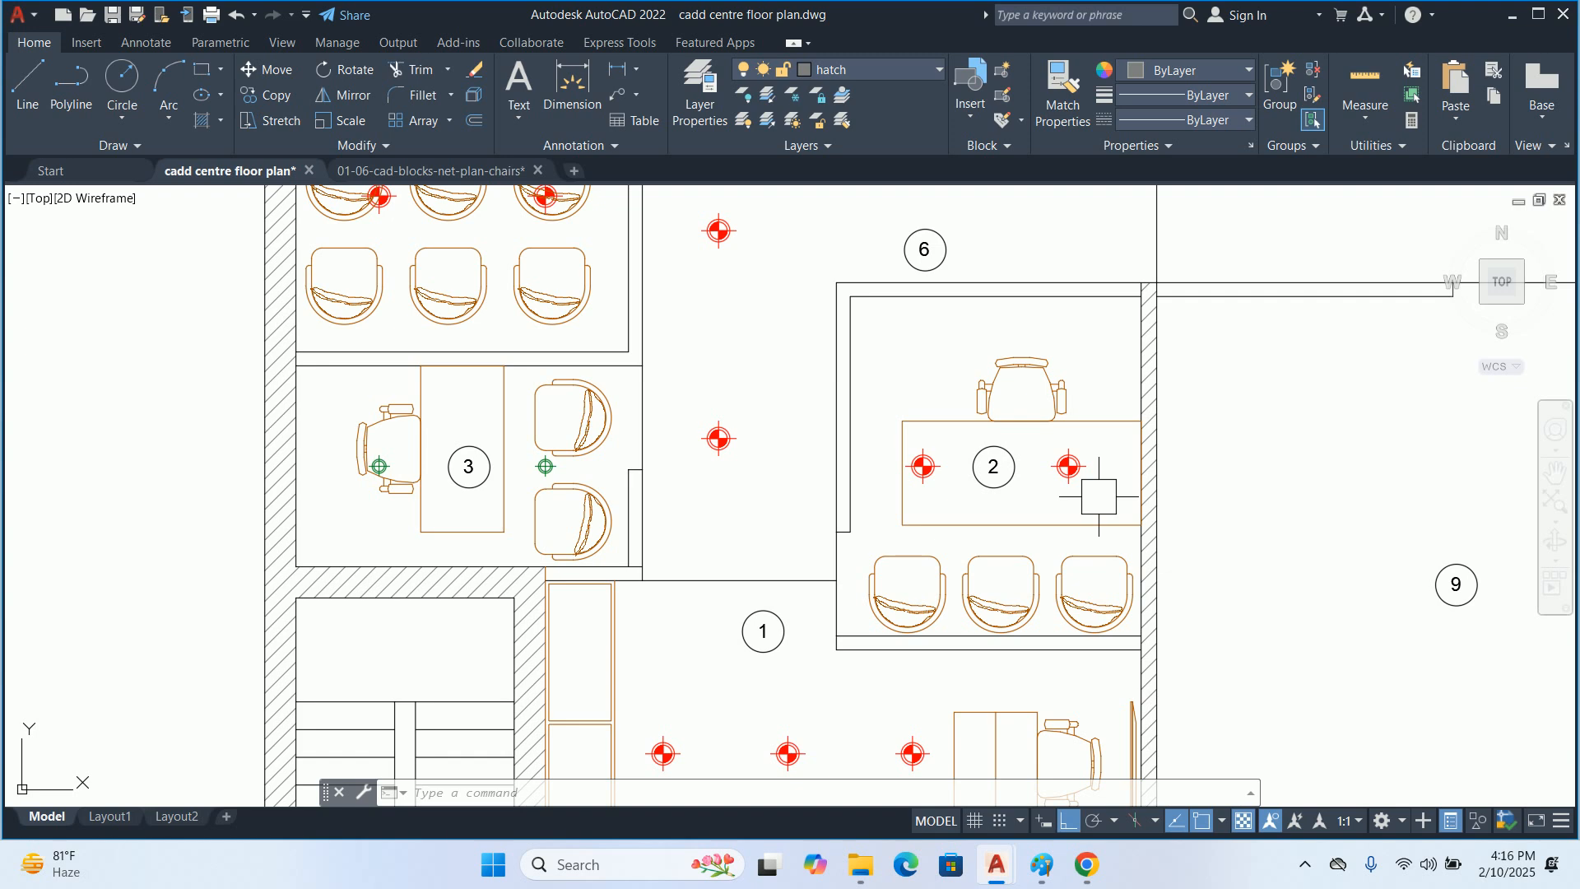
{"action": "scroll", "coordinate": [1099, 496], "scroll_direction": "down", "scroll_amount": 4}
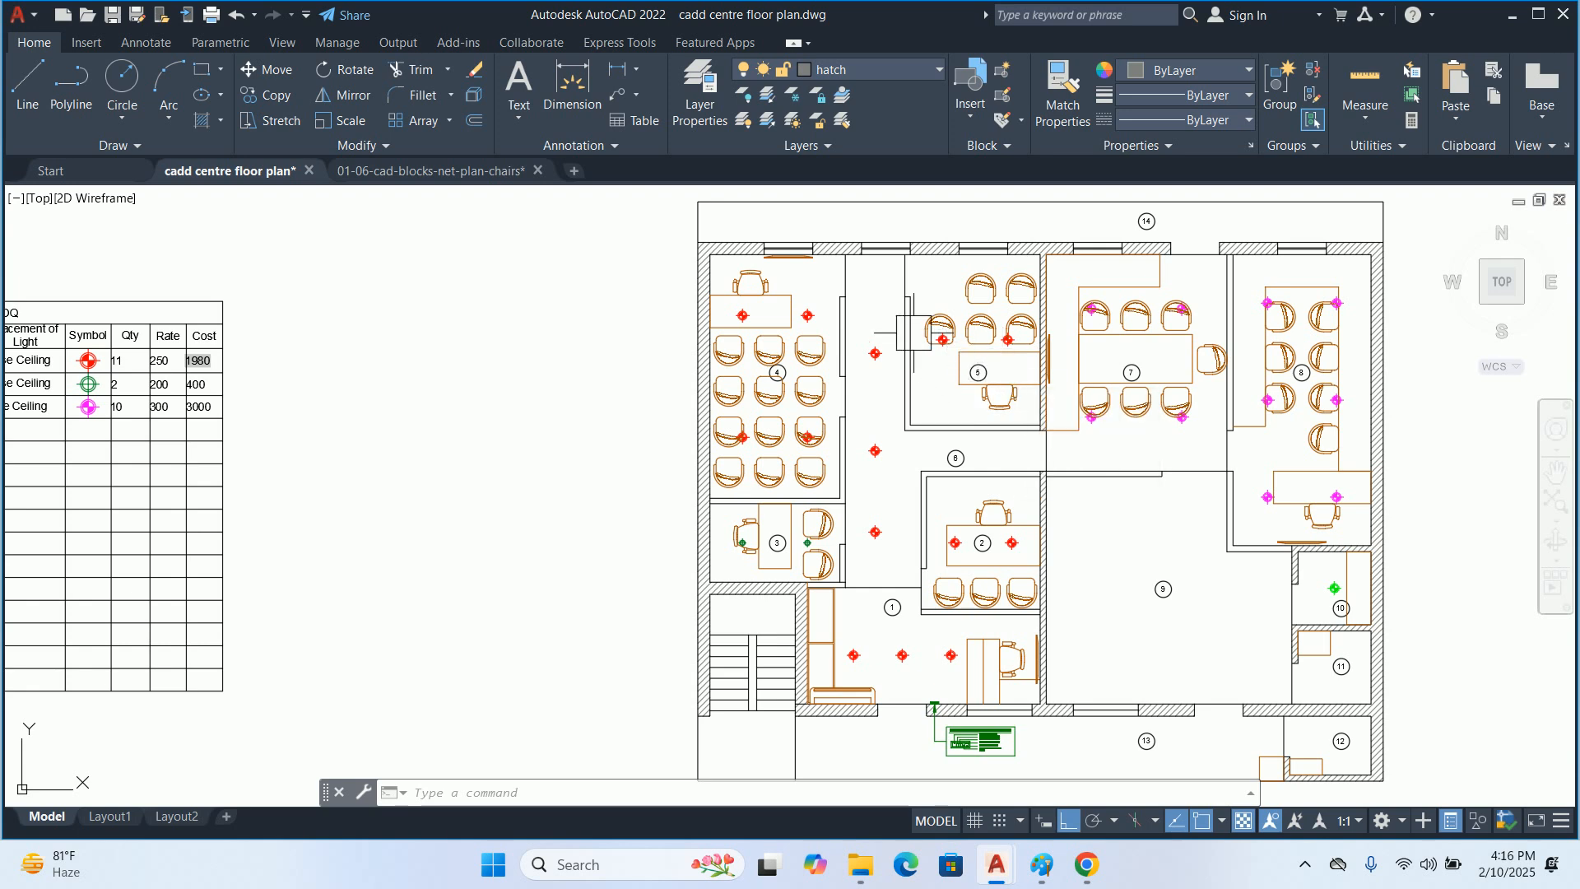
{"action": "scroll", "coordinate": [851, 283], "scroll_direction": "up", "scroll_amount": 2}
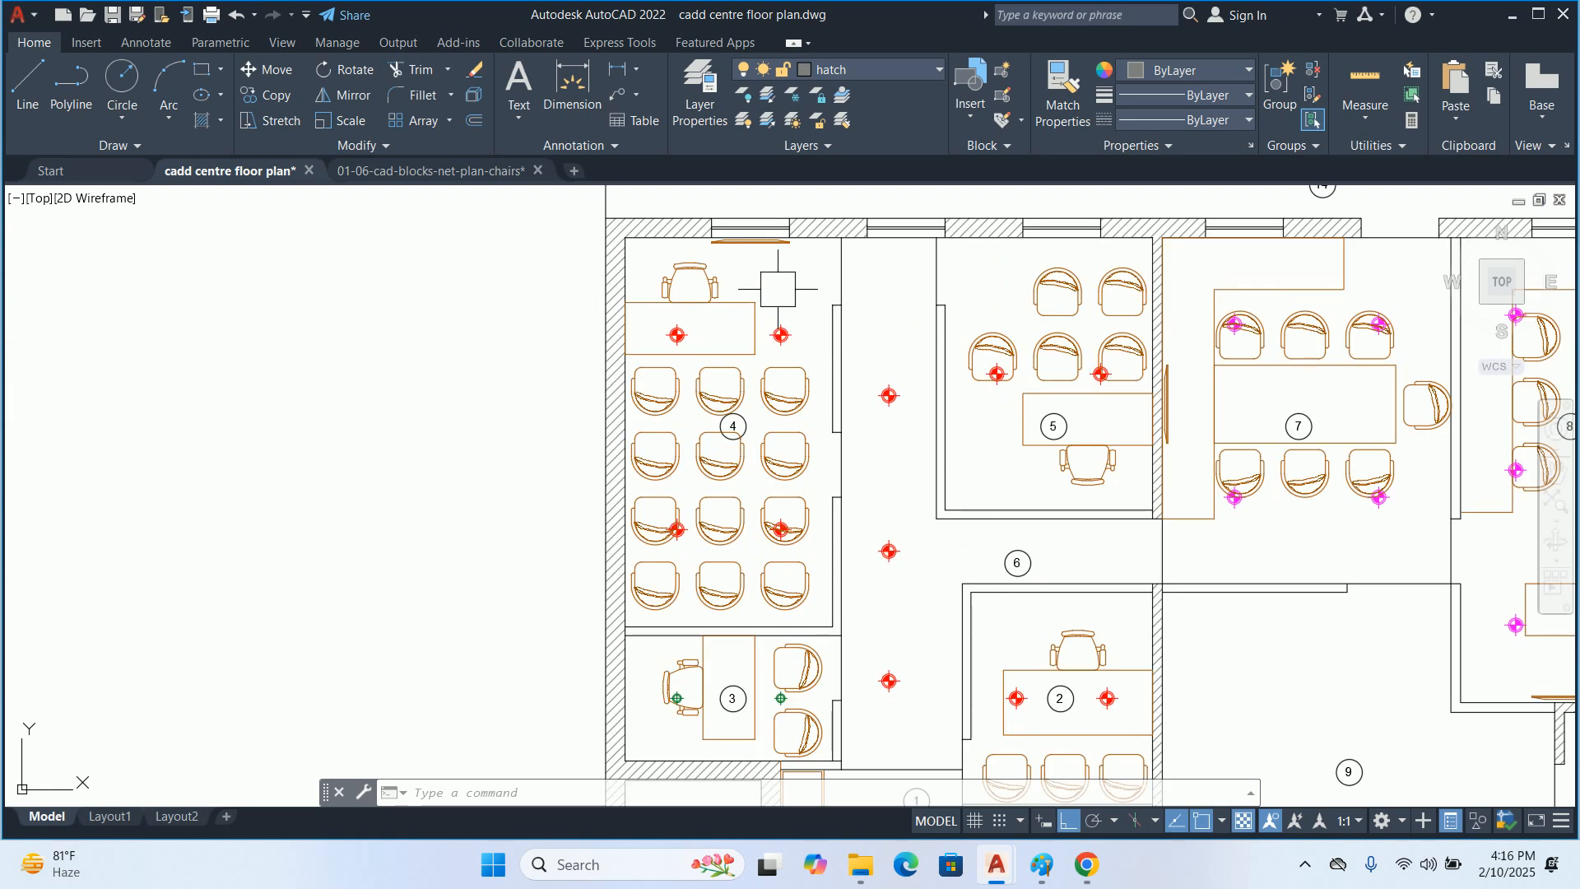
{"action": "middle_click_drag", "start_coordinate": [743, 589], "coordinate": [717, 371]}
{"action": "scroll", "coordinate": [658, 461], "scroll_direction": "up", "scroll_amount": 2}
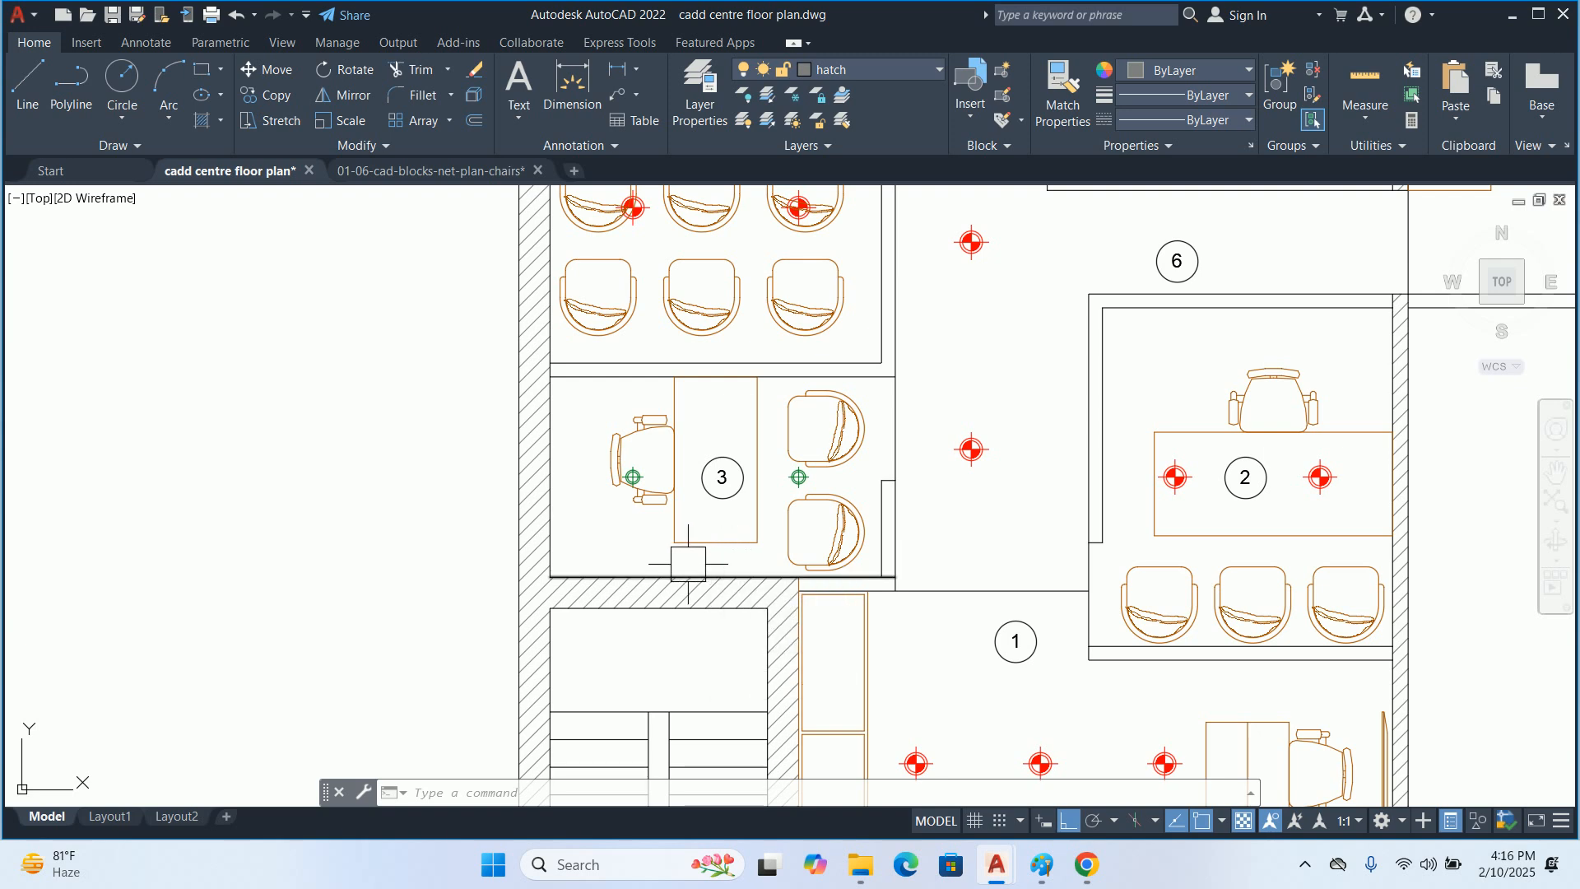
{"action": "key", "text": "Escape"}
{"action": "key", "text": "Escape"}
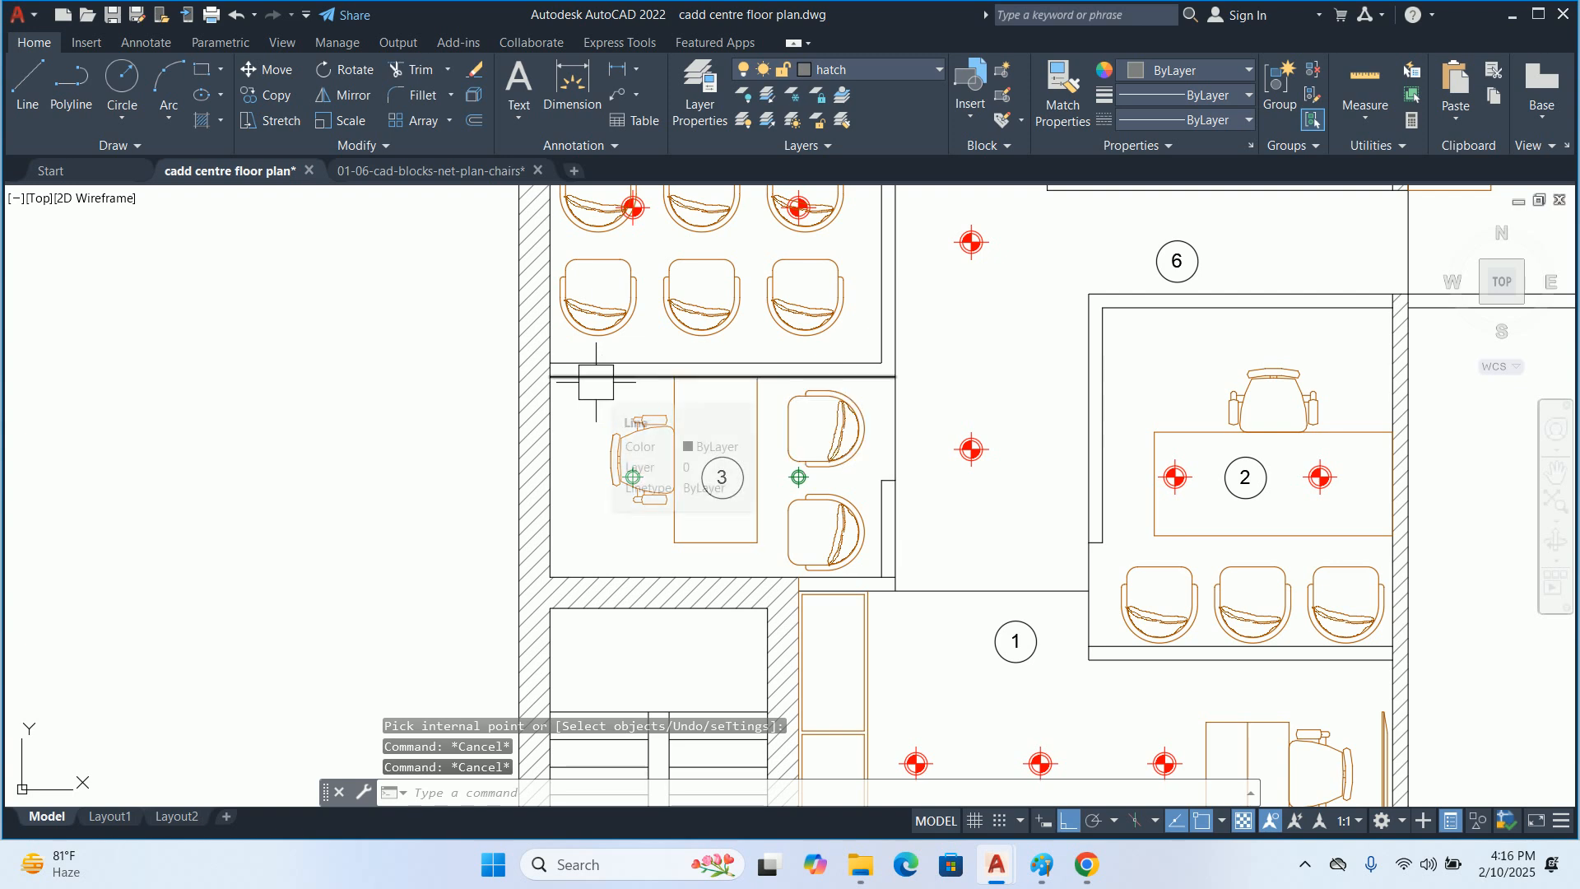
{"action": "key", "text": "Escape"}
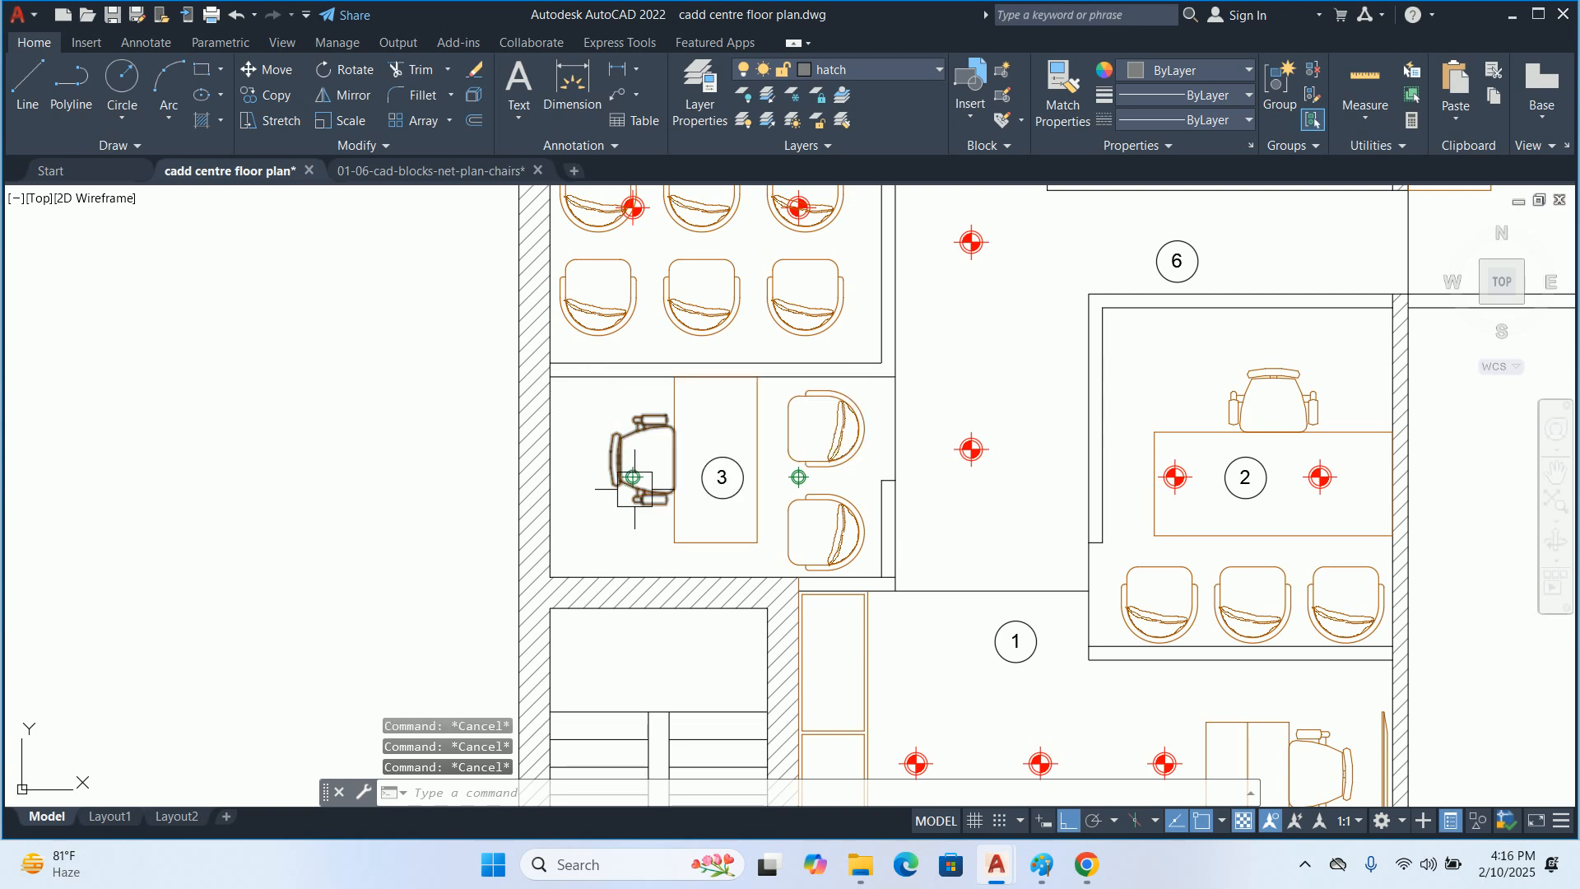
Move the desk and chair in room 3 down against the hatched wall, excluding the light and the room tag
{"action": "type", "text": "m"}
{"action": "key", "text": "Return"}
{"action": "scroll", "coordinate": [705, 551], "scroll_direction": "up", "scroll_amount": 4}
{"action": "left_click", "coordinate": [819, 568]}
{"action": "left_click", "coordinate": [454, 324]}
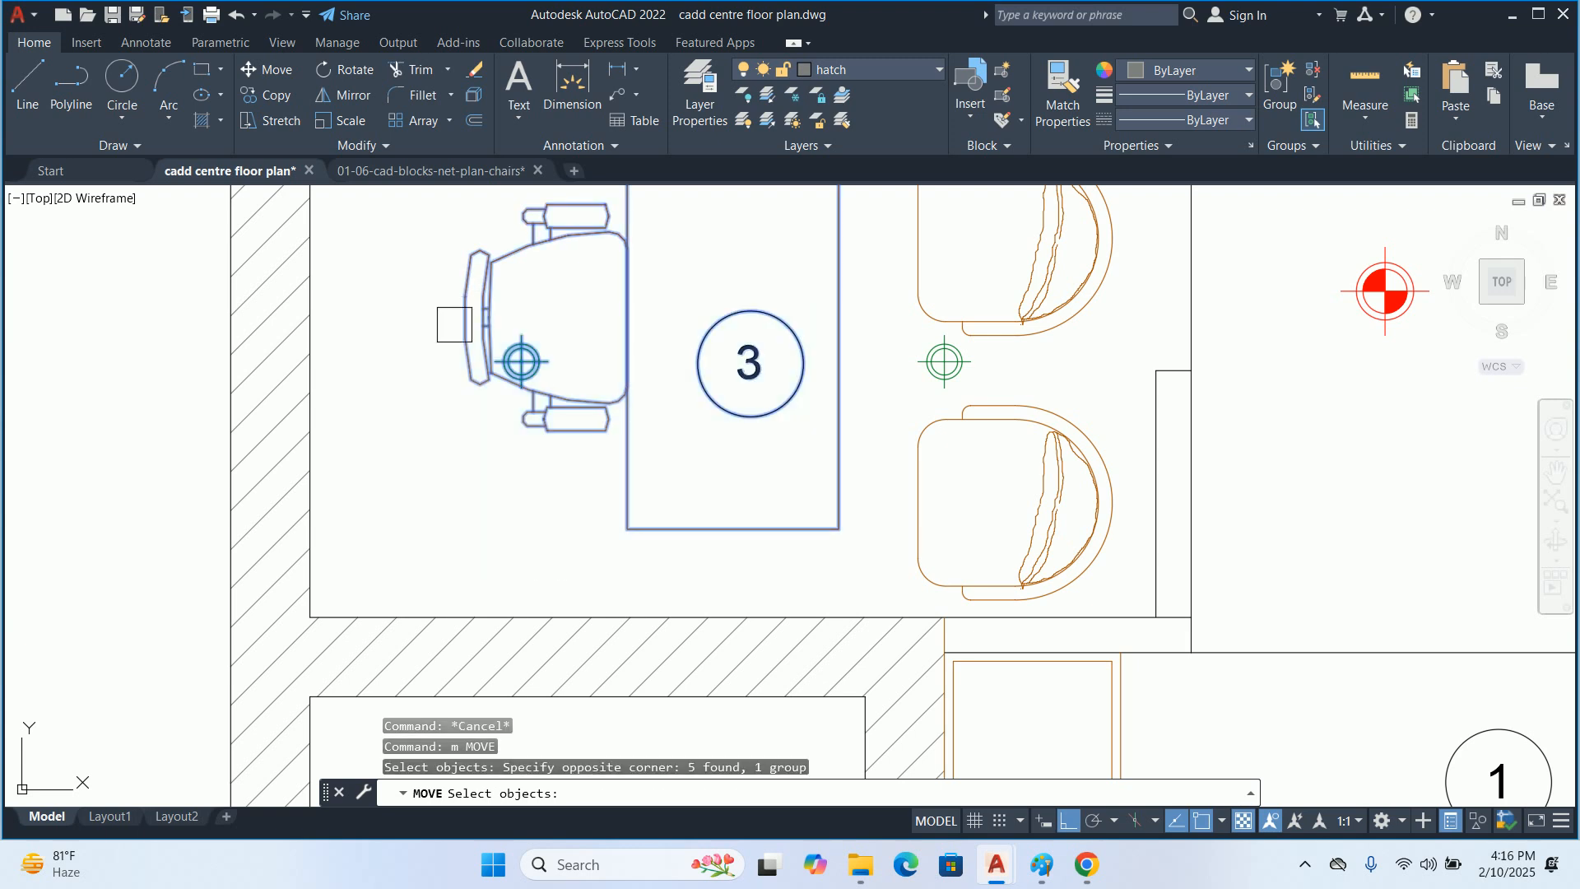
{"action": "left_click", "coordinate": [533, 358], "text": "shift"}
{"action": "left_click", "coordinate": [733, 414], "text": "shift"}
{"action": "key", "text": "Return"}
{"action": "left_click", "coordinate": [735, 529]}
{"action": "key", "text": "Escape"}
{"action": "key", "text": "Escape"}
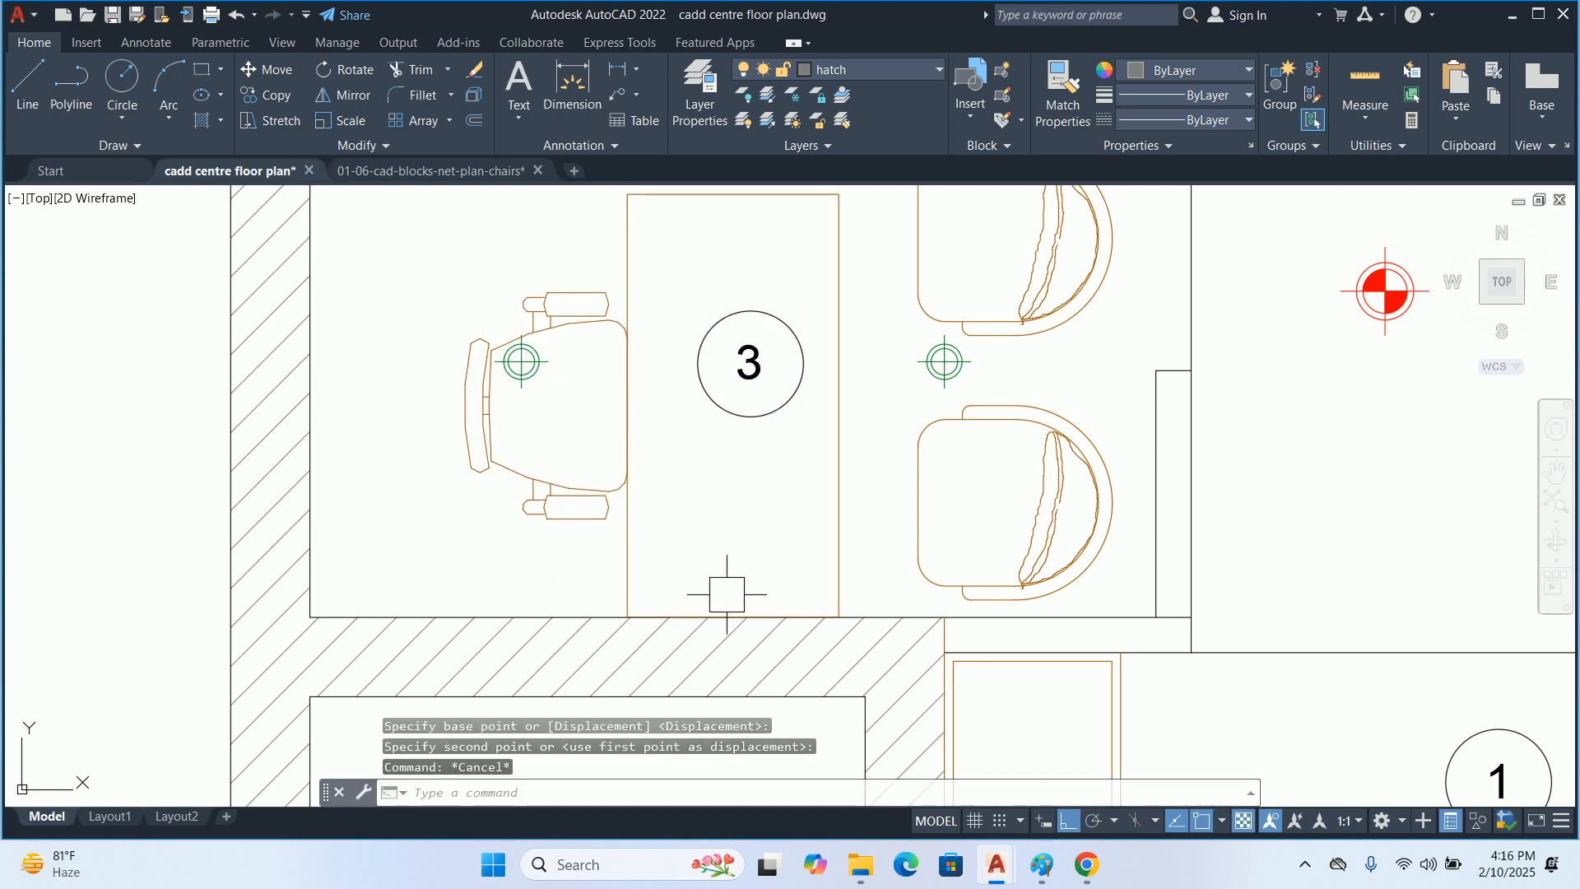
Examine the furniture layout in room 3, the switchboard detail and its leader below room 1, and the overall floor plan
{"action": "scroll", "coordinate": [708, 552], "scroll_direction": "down", "scroll_amount": 4}
{"action": "middle_click_drag", "start_coordinate": [729, 517], "coordinate": [729, 550]}
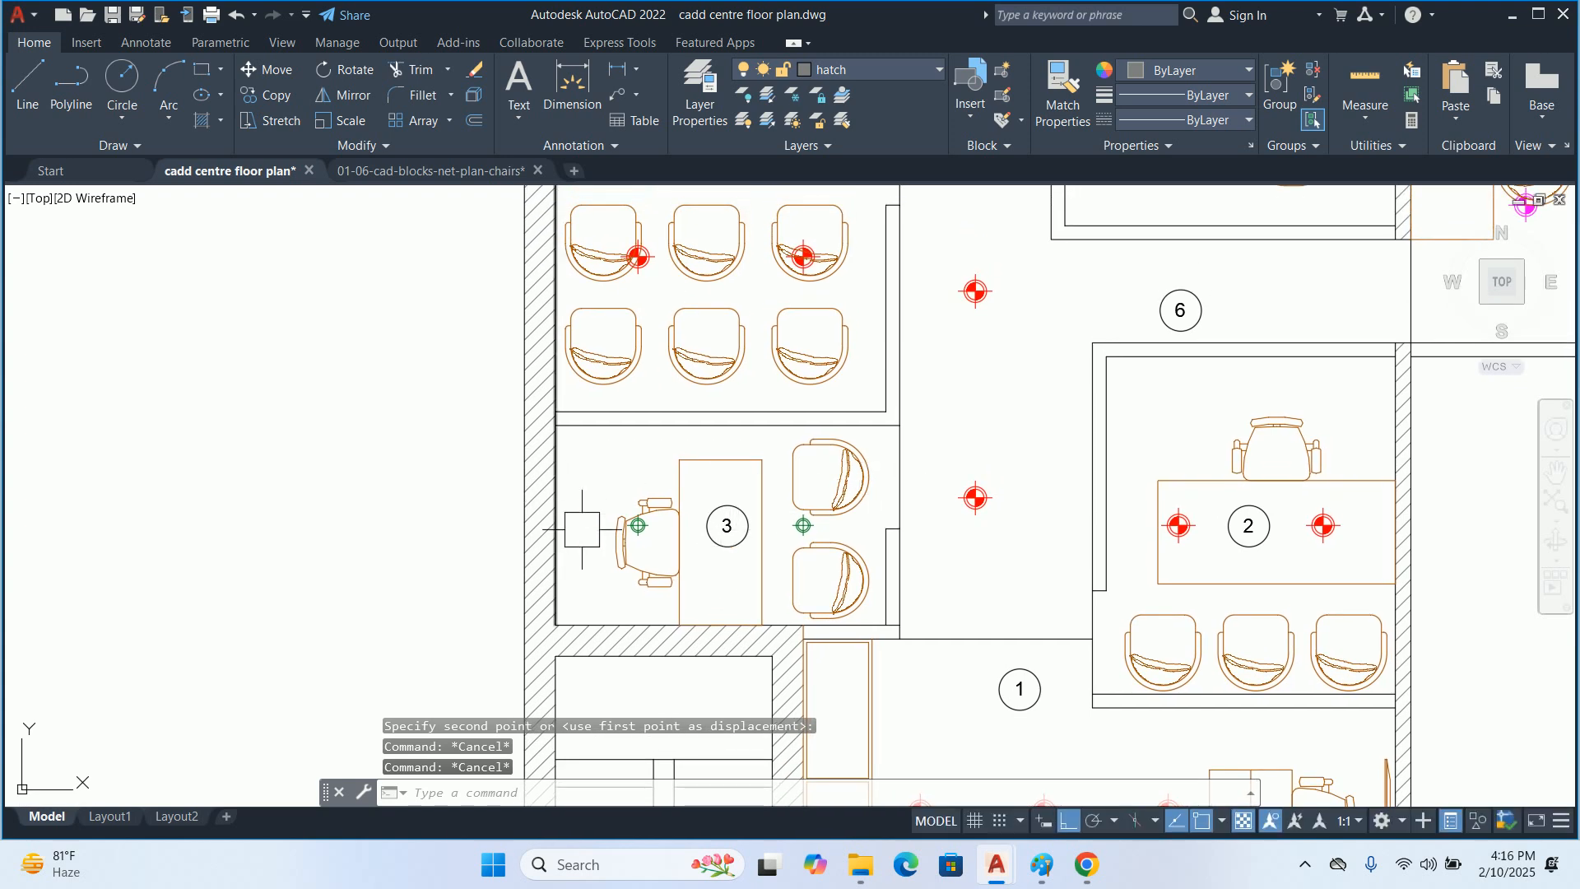
{"action": "key", "text": "Escape"}
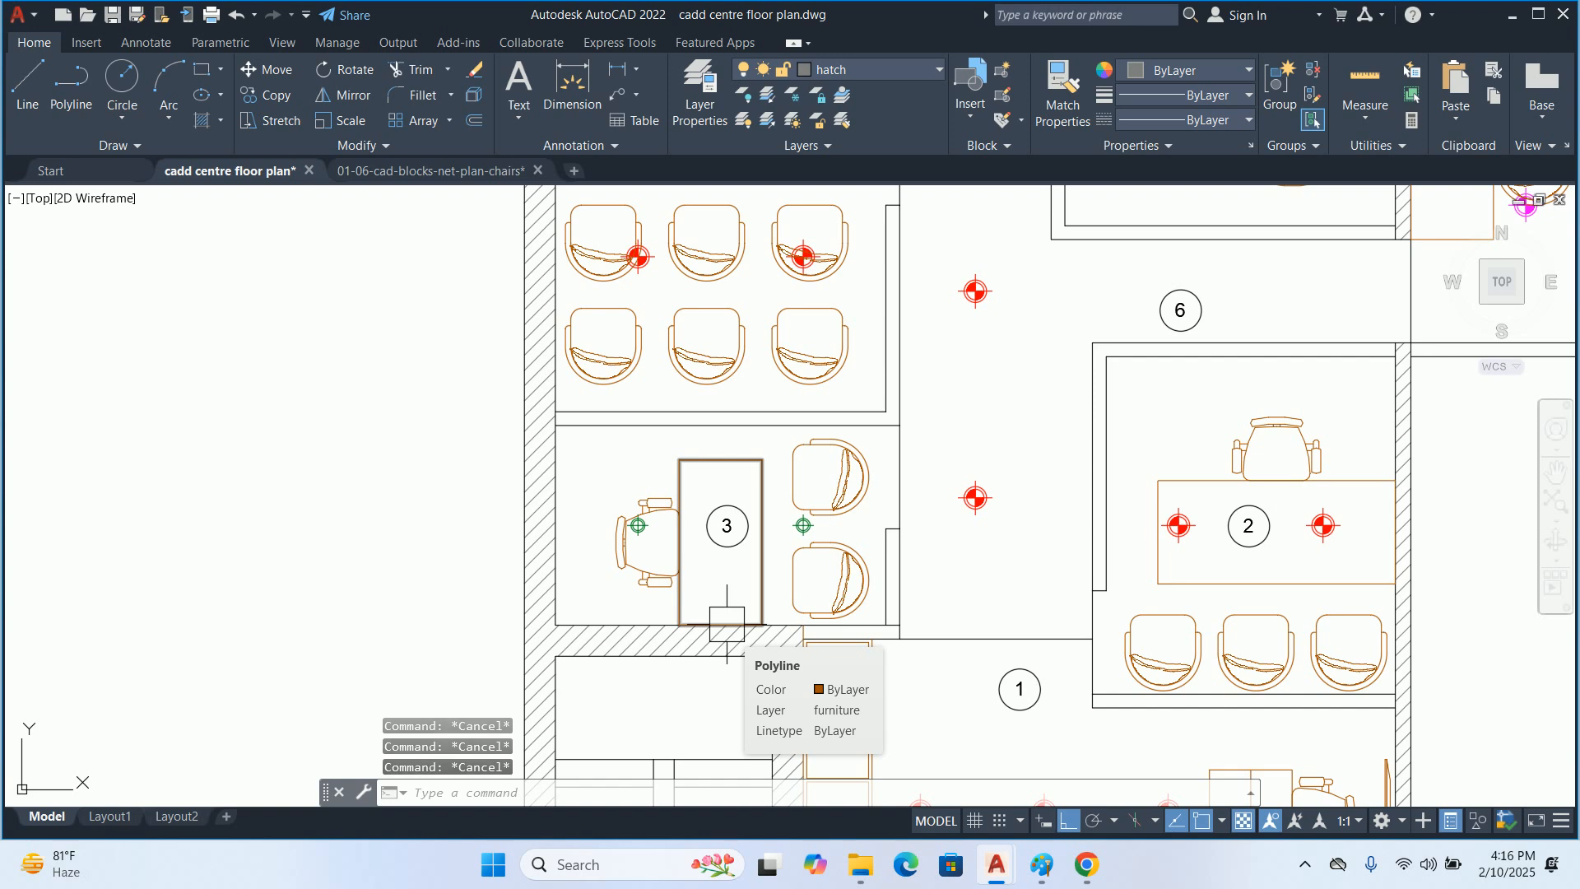
{"action": "scroll", "coordinate": [727, 626], "scroll_direction": "down", "scroll_amount": 4}
{"action": "middle_click_drag", "start_coordinate": [779, 615], "coordinate": [783, 423]}
{"action": "scroll", "coordinate": [776, 405], "scroll_direction": "up", "scroll_amount": 5}
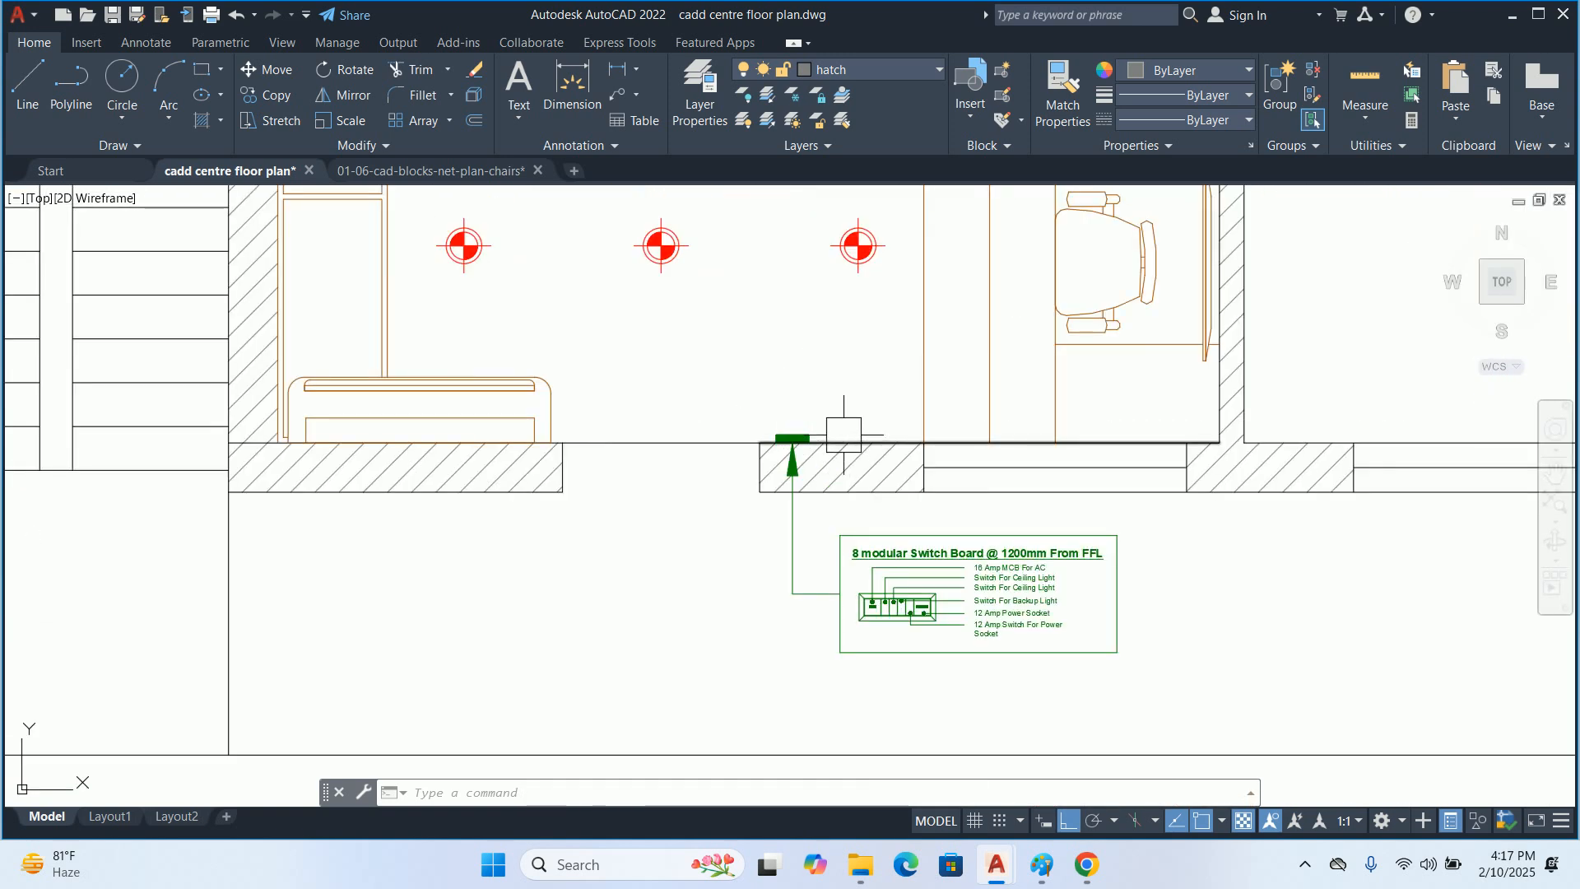
{"action": "scroll", "coordinate": [837, 434], "scroll_direction": "down", "scroll_amount": 5}
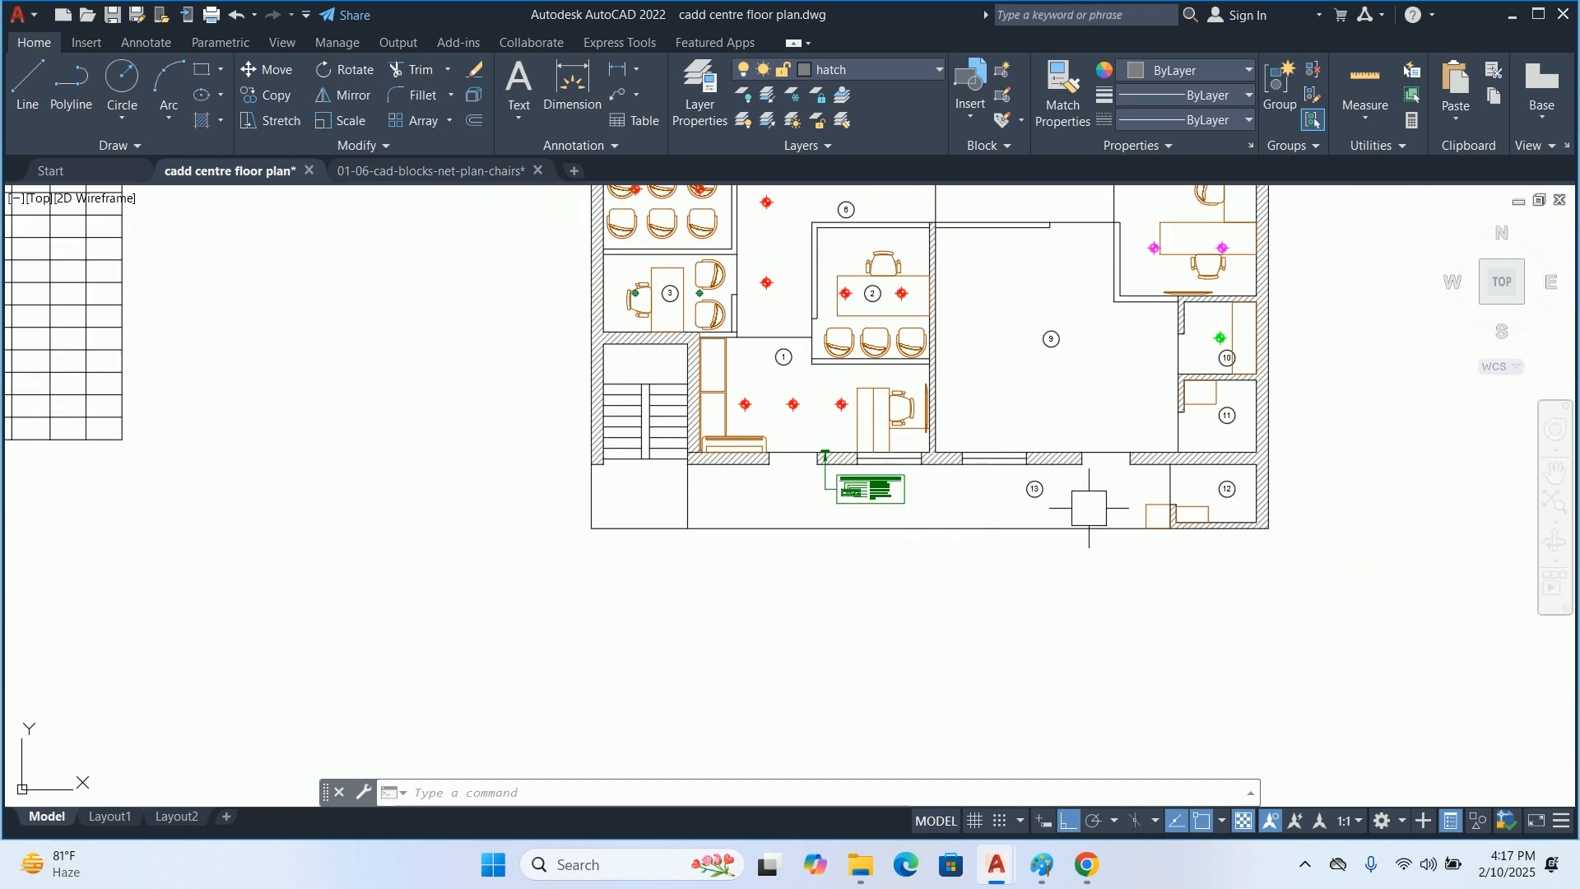
{"action": "scroll", "coordinate": [835, 454], "scroll_direction": "up", "scroll_amount": 6}
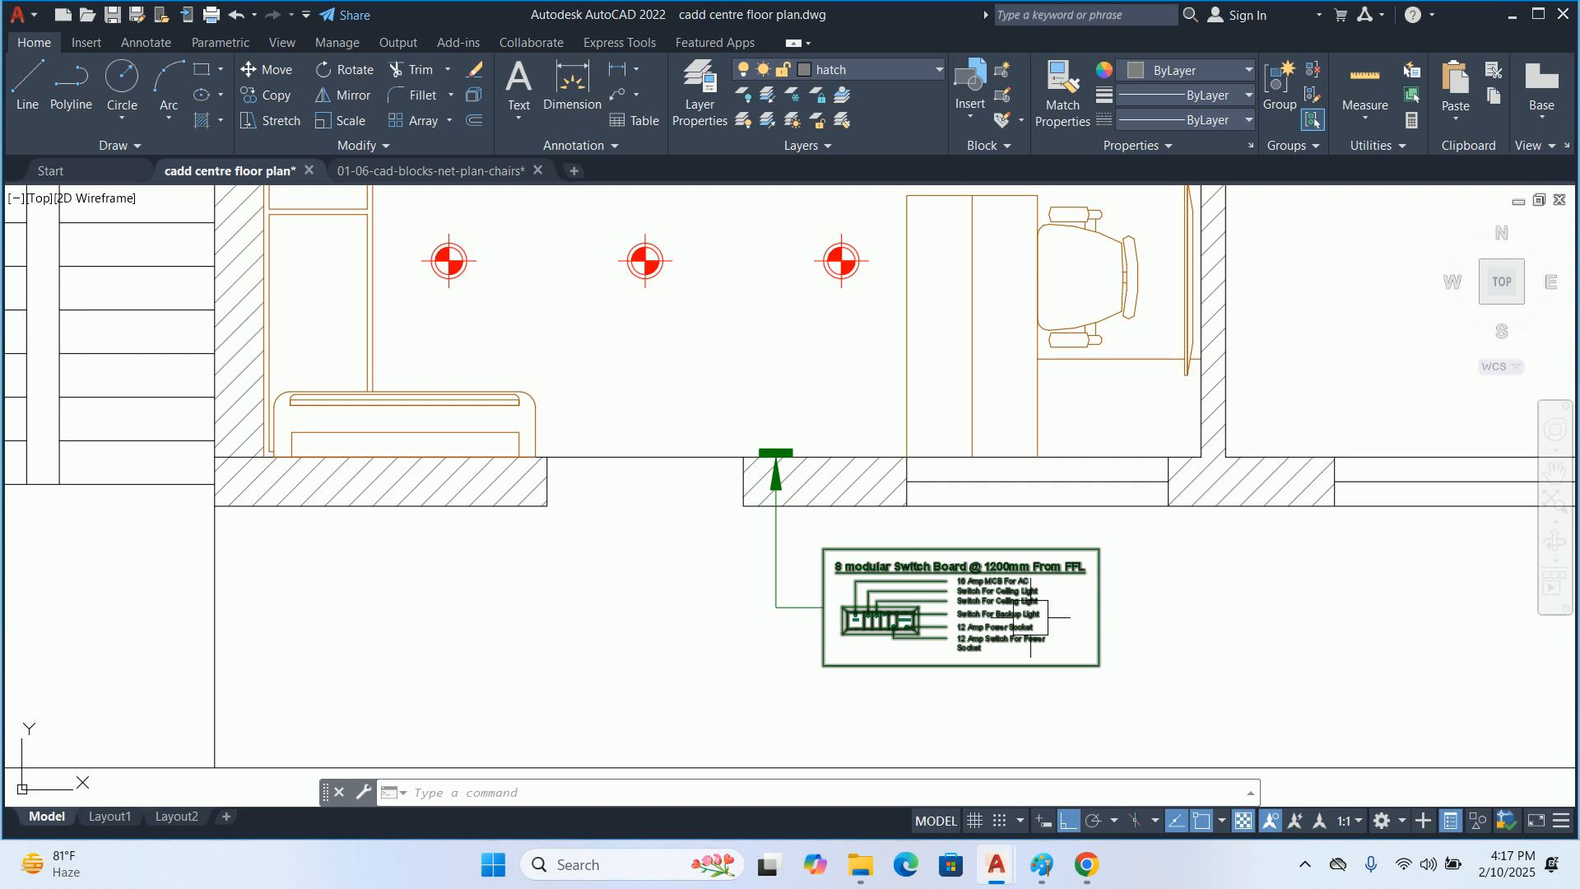
{"action": "middle_click_drag", "start_coordinate": [1030, 617], "coordinate": [946, 479]}
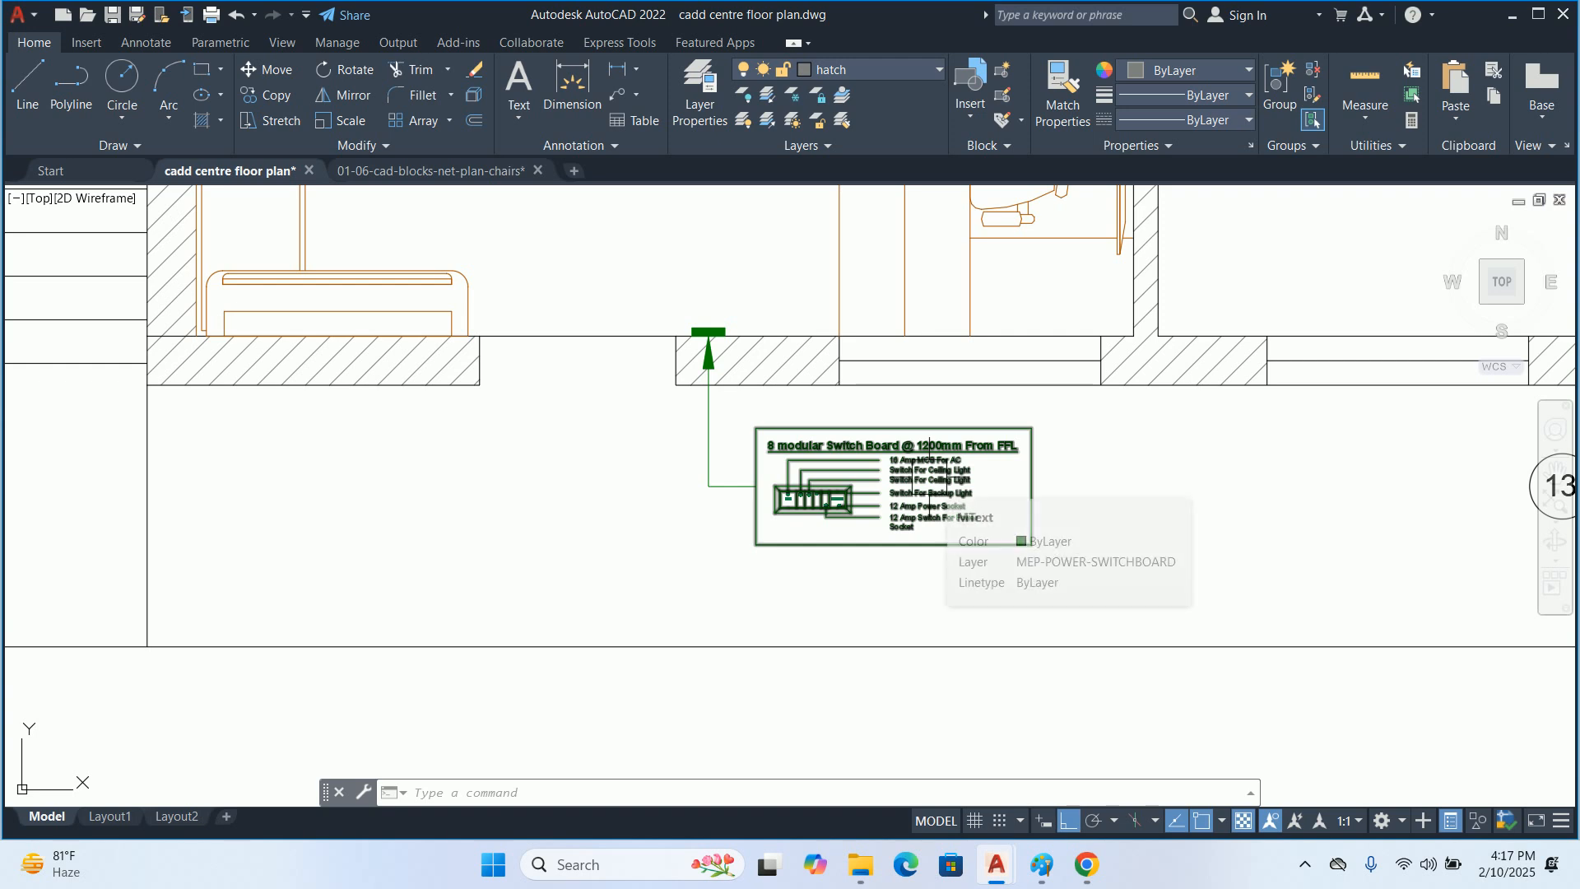
{"action": "scroll", "coordinate": [912, 524], "scroll_direction": "up", "scroll_amount": 4}
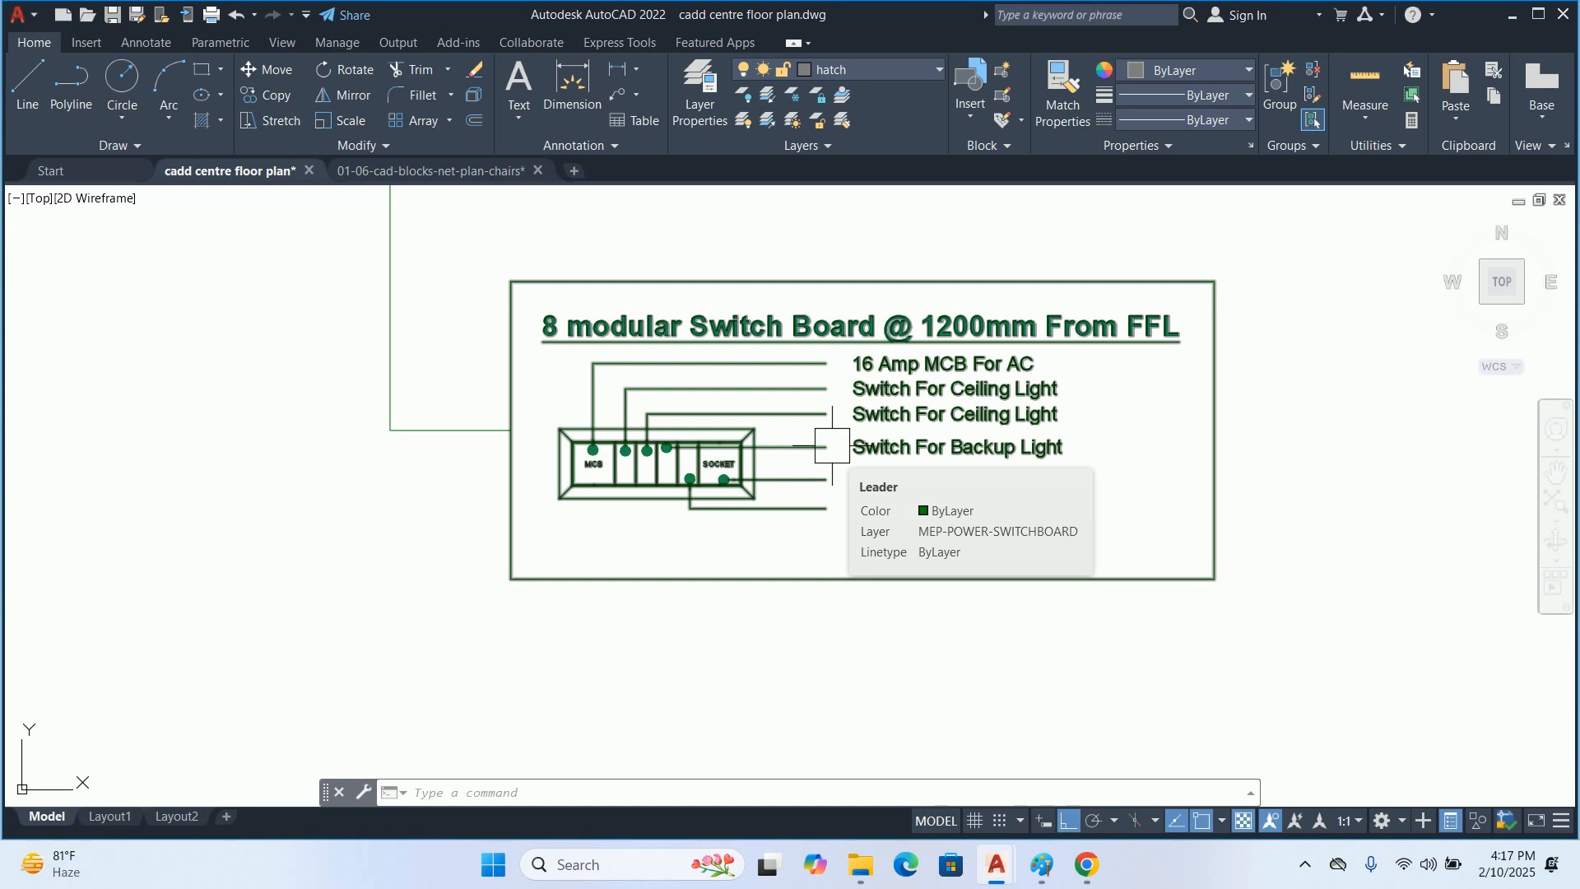
{"action": "scroll", "coordinate": [832, 446], "scroll_direction": "down", "scroll_amount": 6}
{"action": "scroll", "coordinate": [818, 381], "scroll_direction": "up", "scroll_amount": 2}
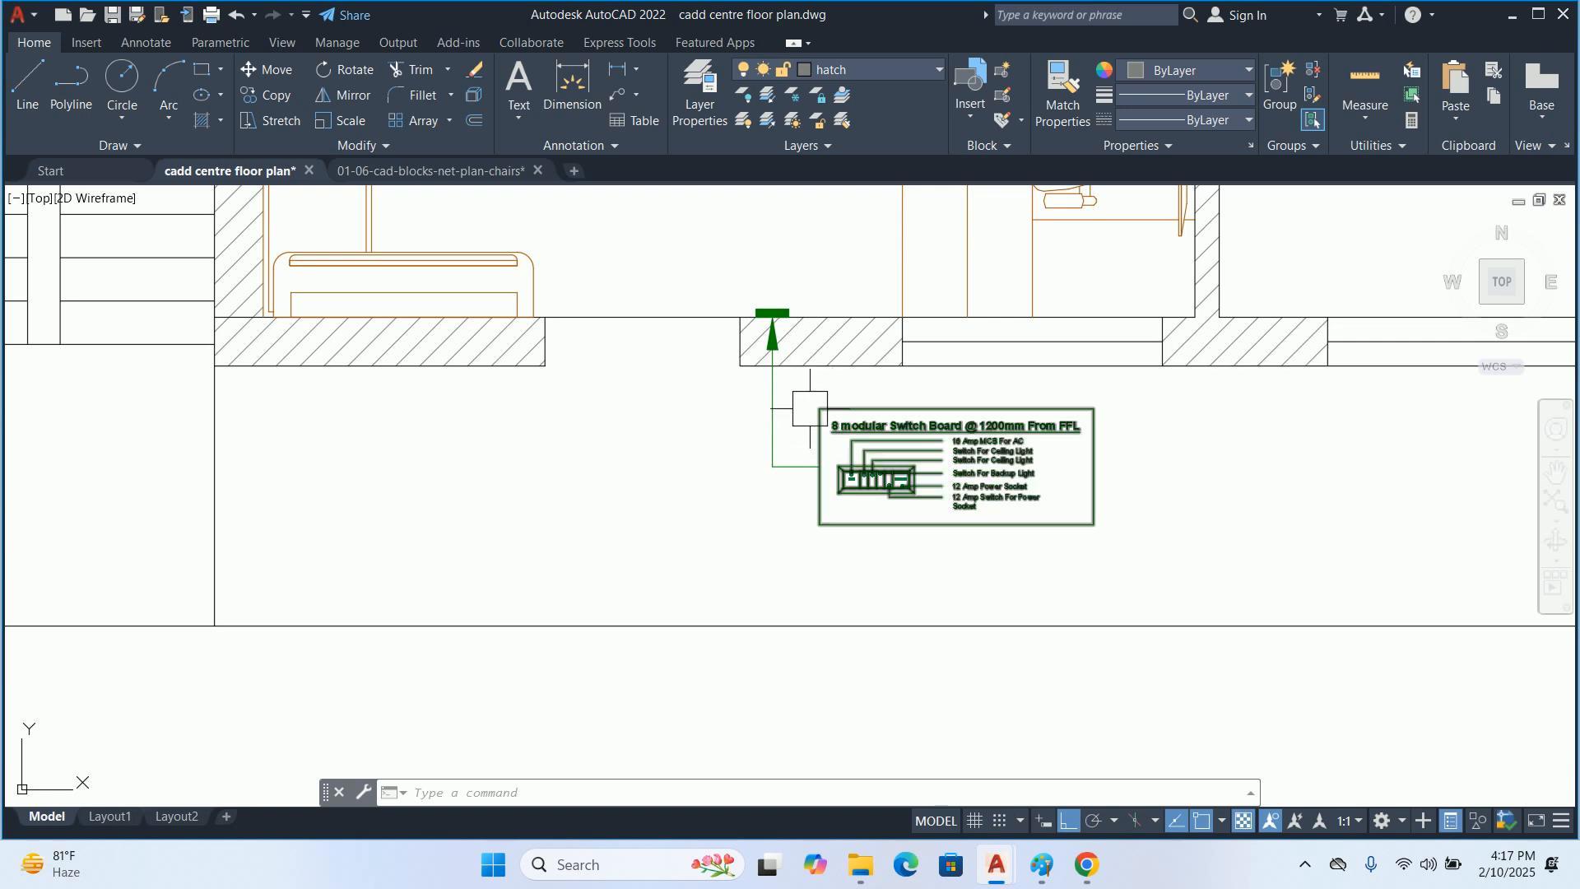
{"action": "scroll", "coordinate": [802, 401], "scroll_direction": "down", "scroll_amount": 8}
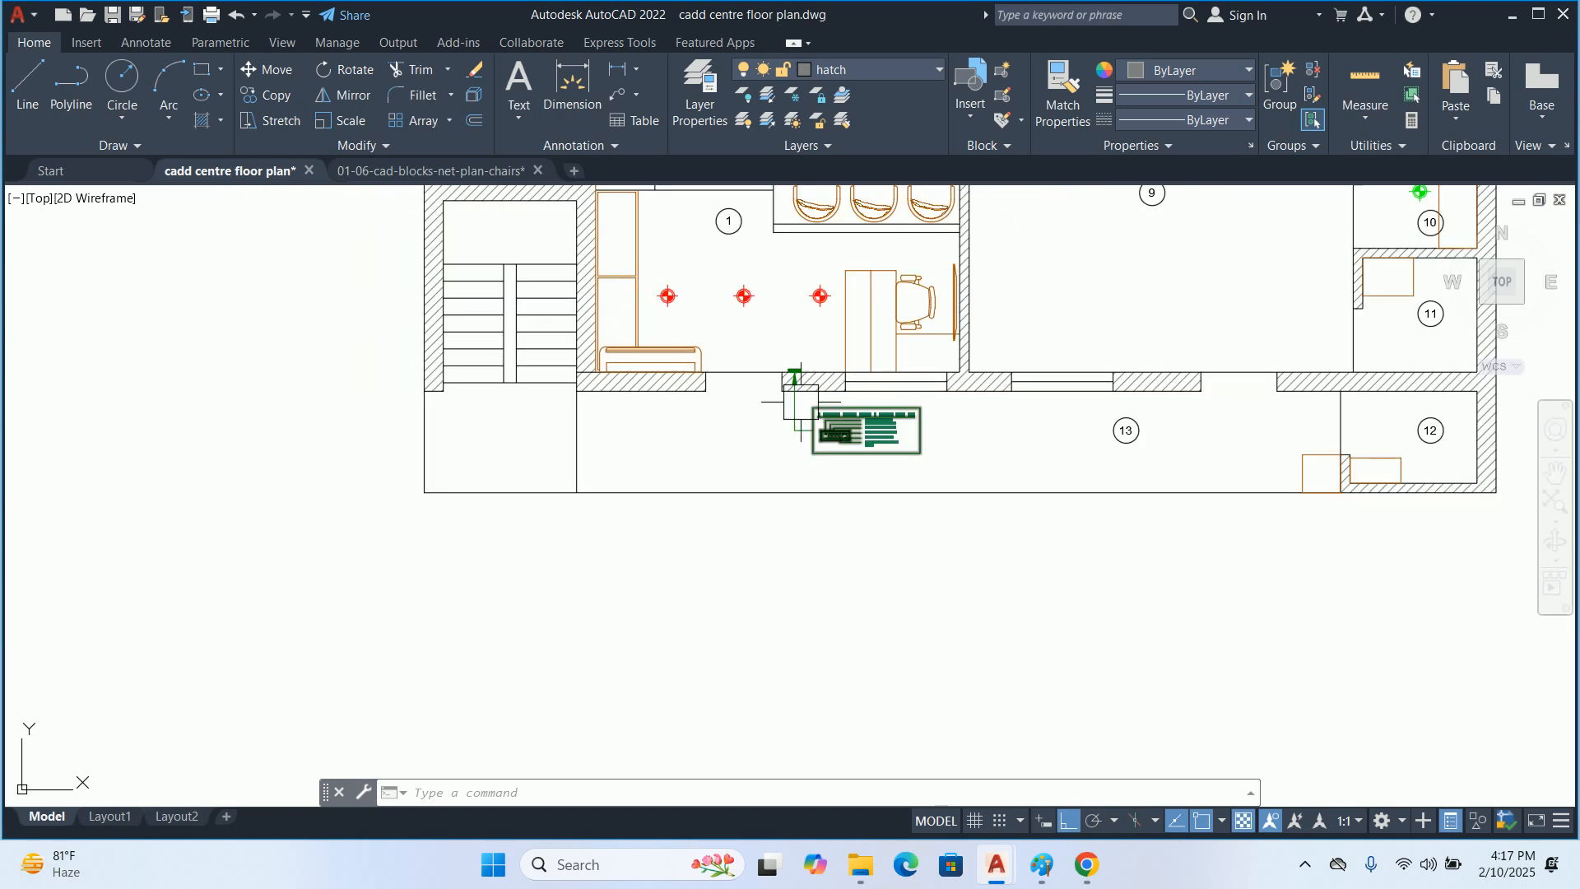
{"action": "middle_click_drag", "start_coordinate": [741, 341], "coordinate": [732, 587]}
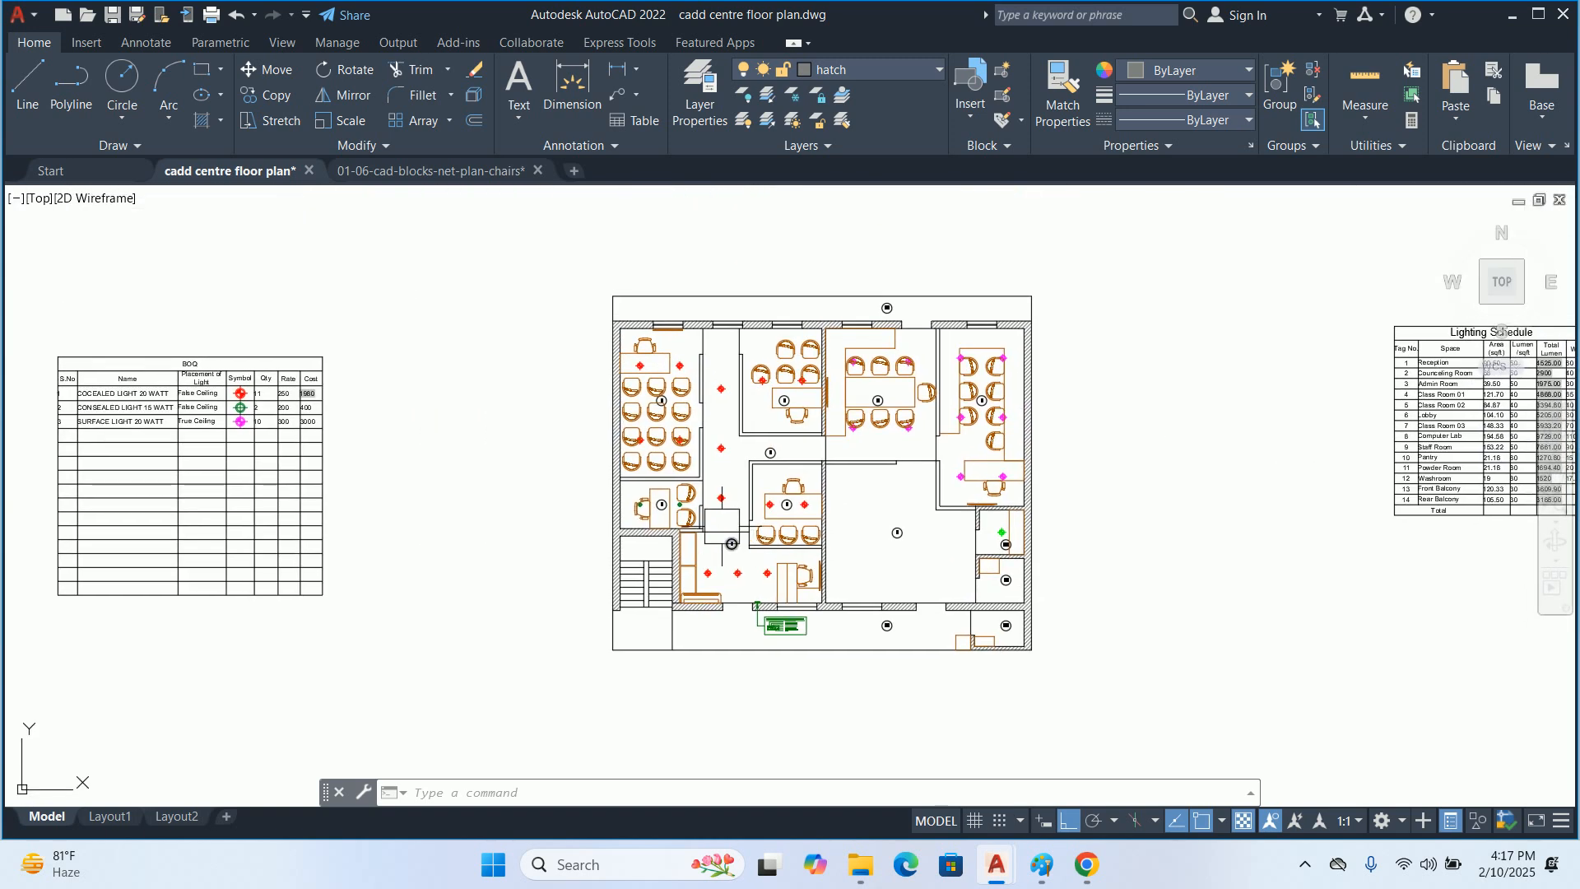
{"action": "scroll", "coordinate": [825, 483], "scroll_direction": "up", "scroll_amount": 4}
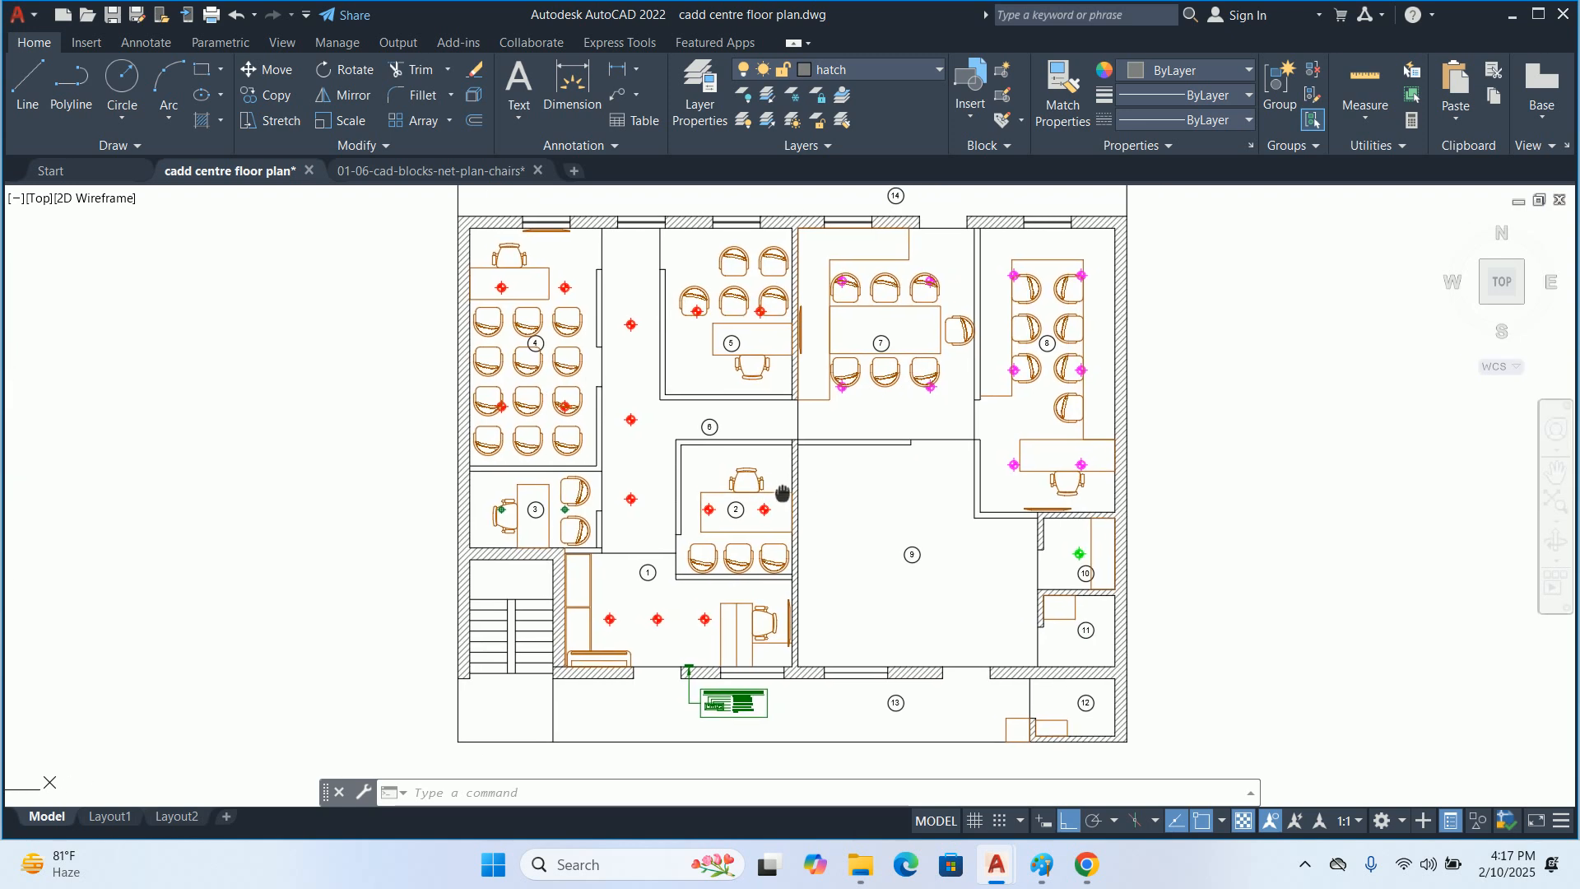